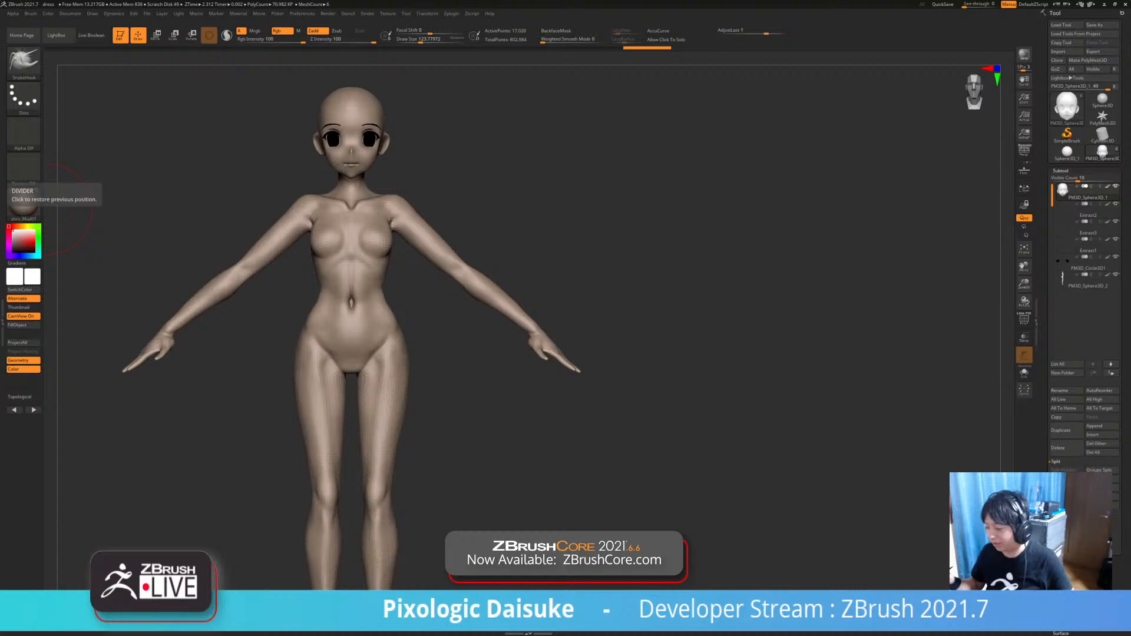
- Examine the whole figure from the front, side and back
left_click_drag(541, 218, 500, 221)
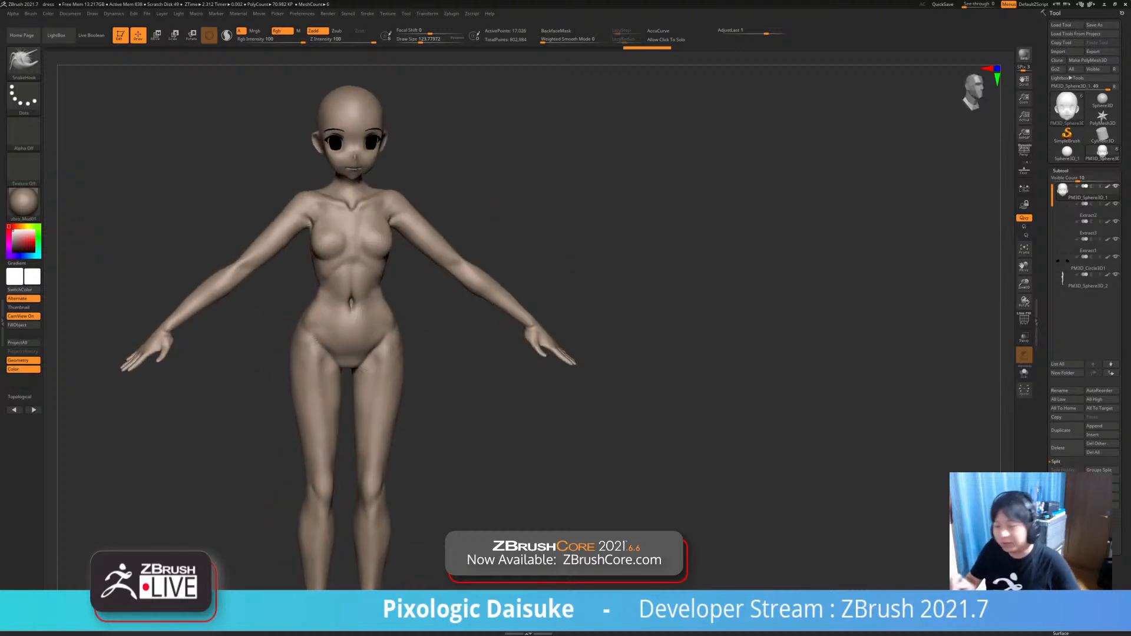
left_click_drag(530, 218, 547, 227)
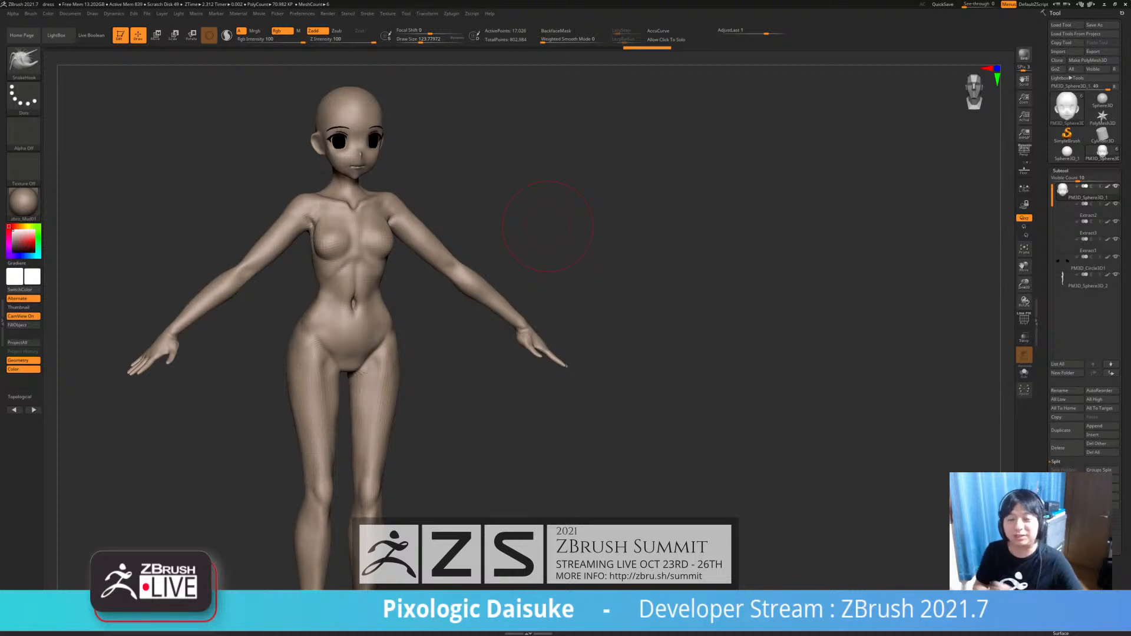
left_click_drag(548, 227, 595, 230)
mouse_move(563, 371)
left_mouse_down()
mouse_move(519, 374)
mouse_move(574, 384)
mouse_move(558, 385)
left_mouse_up()
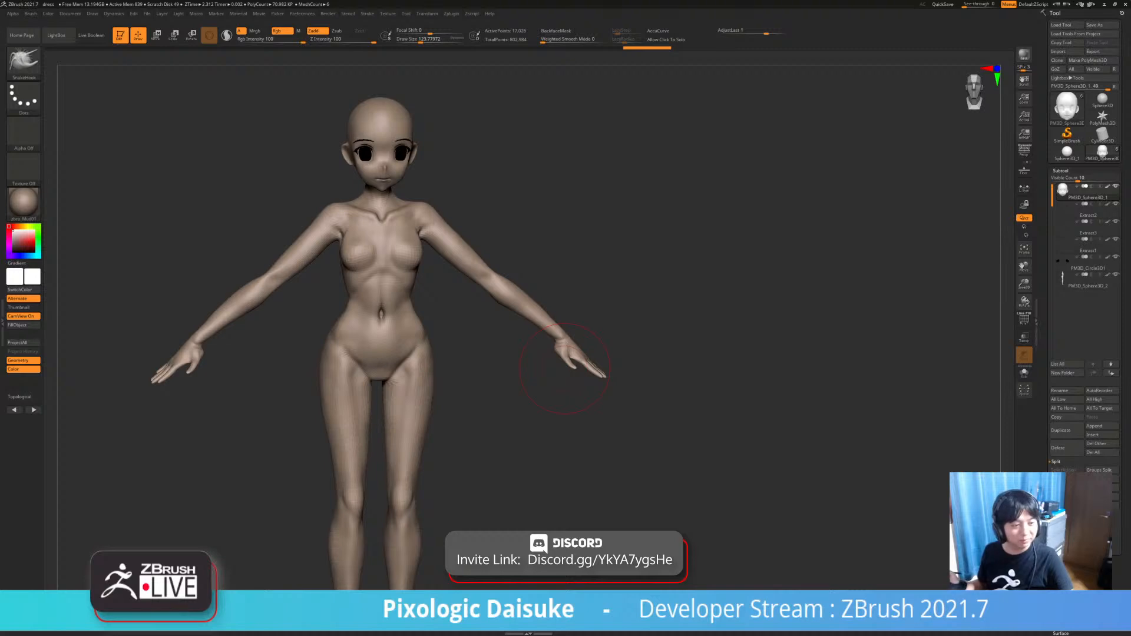
mouse_move(563, 368)
left_mouse_down()
mouse_move(618, 370)
mouse_move(562, 369)
left_mouse_up()
left_click_drag(563, 368, 517, 344, "alt")
left_click(24, 62)
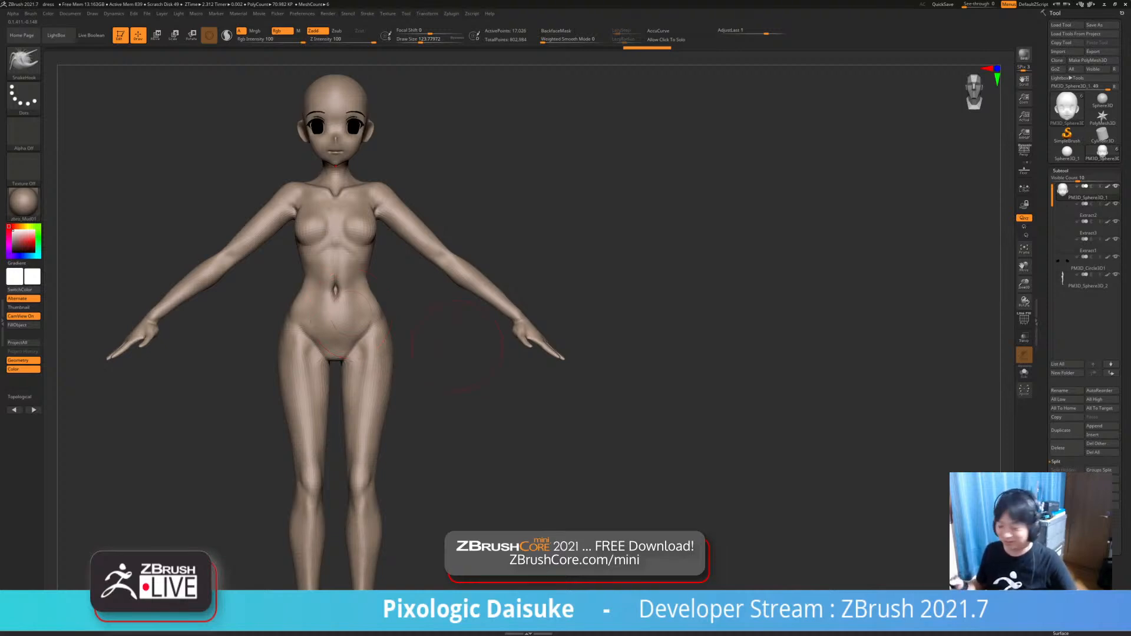
mouse_move(457, 345)
left_mouse_down()
mouse_move(491, 352)
mouse_move(458, 351)
mouse_move(482, 367)
left_mouse_up()
mouse_move(476, 326)
left_mouse_down()
mouse_move(478, 313)
mouse_move(595, 318)
left_mouse_up()
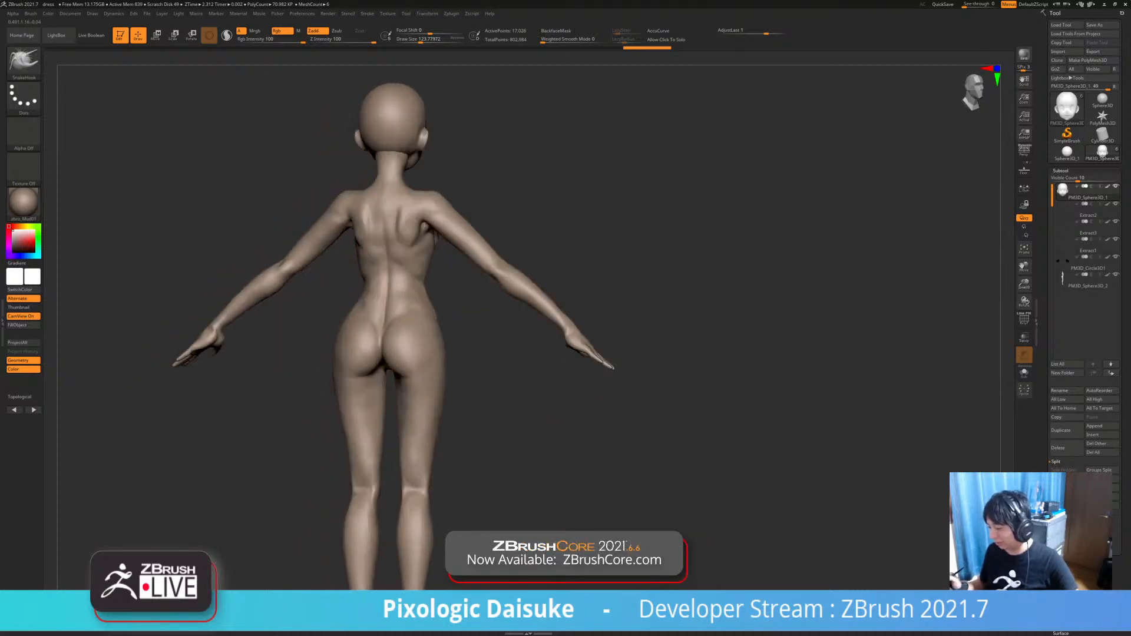
right_click_drag(595, 318, 545, 351, "ctrl")
mouse_move(545, 351)
left_mouse_down("alt")
mouse_move(506, 314)
mouse_move(389, 315)
mouse_move(625, 327)
left_mouse_up("alt")
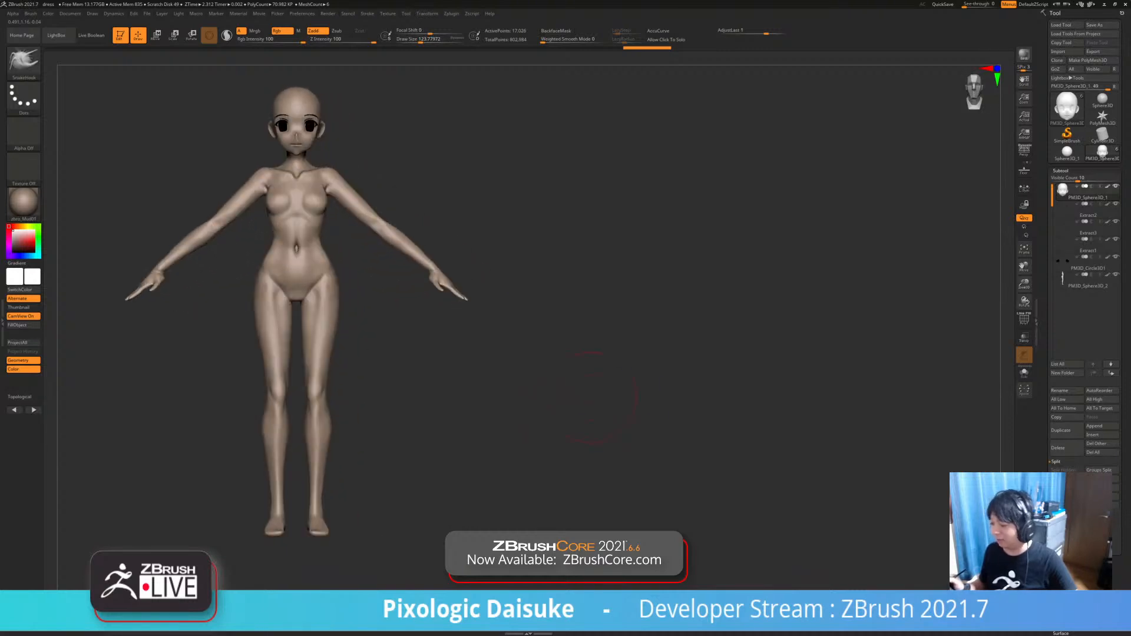
mouse_move(528, 399)
left_mouse_down("alt")
mouse_move(547, 403)
mouse_move(530, 405)
left_mouse_up("alt")
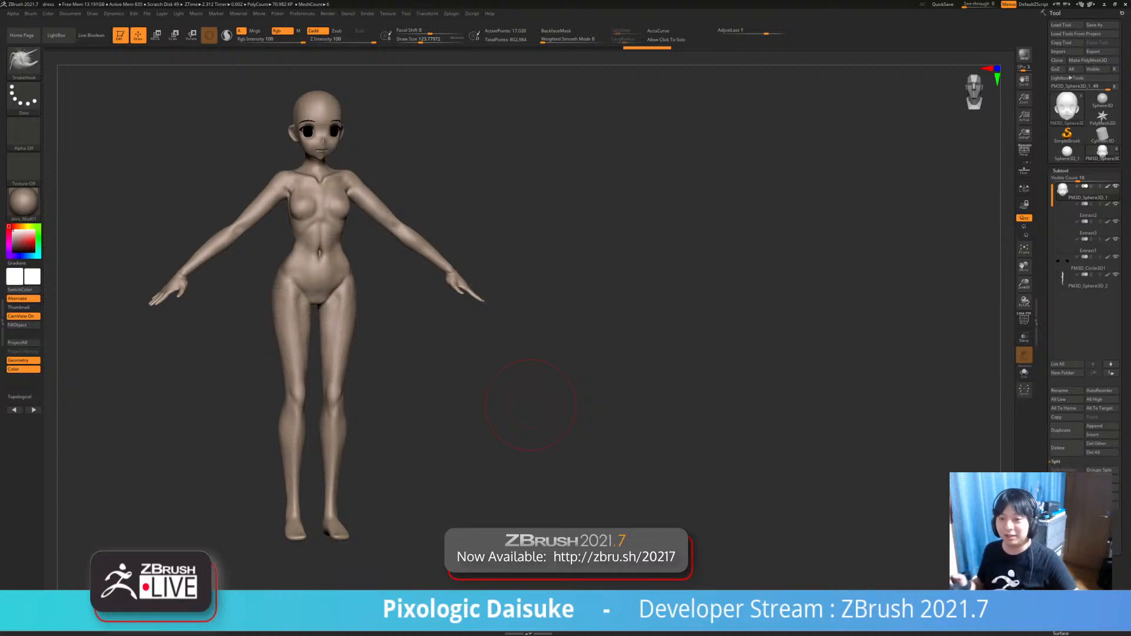
left_click_drag(461, 418, 476, 406)
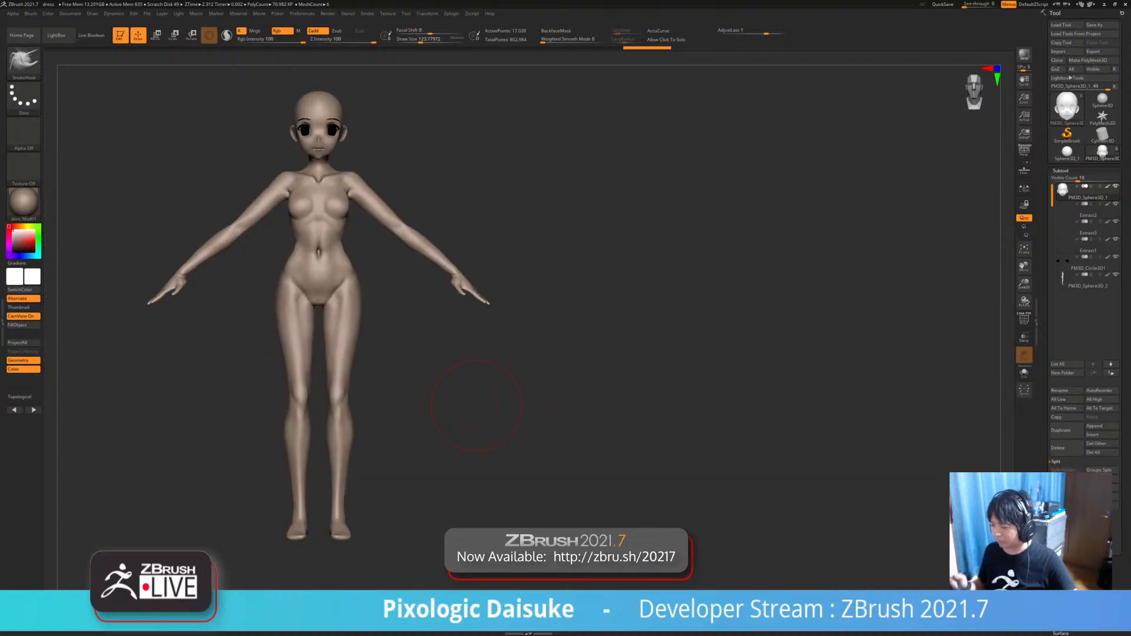
mouse_move(485, 414)
left_mouse_down()
mouse_move(560, 412)
mouse_move(485, 412)
left_mouse_up()
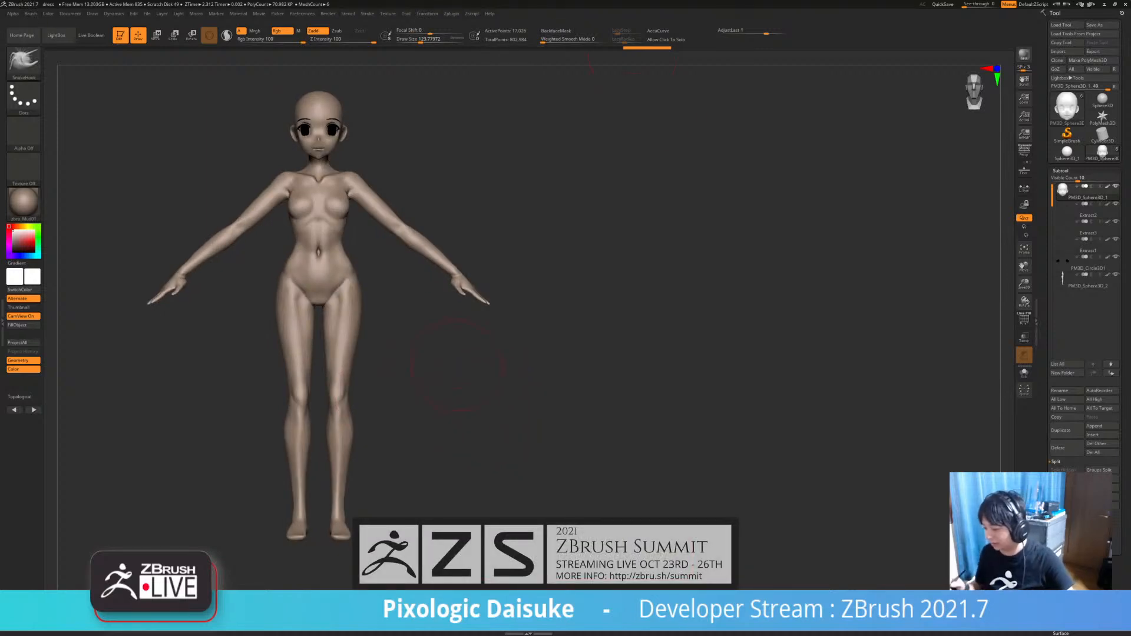
mouse_move(452, 341)
left_mouse_down("alt")
mouse_move(475, 367)
mouse_move(508, 361)
left_mouse_up("alt")
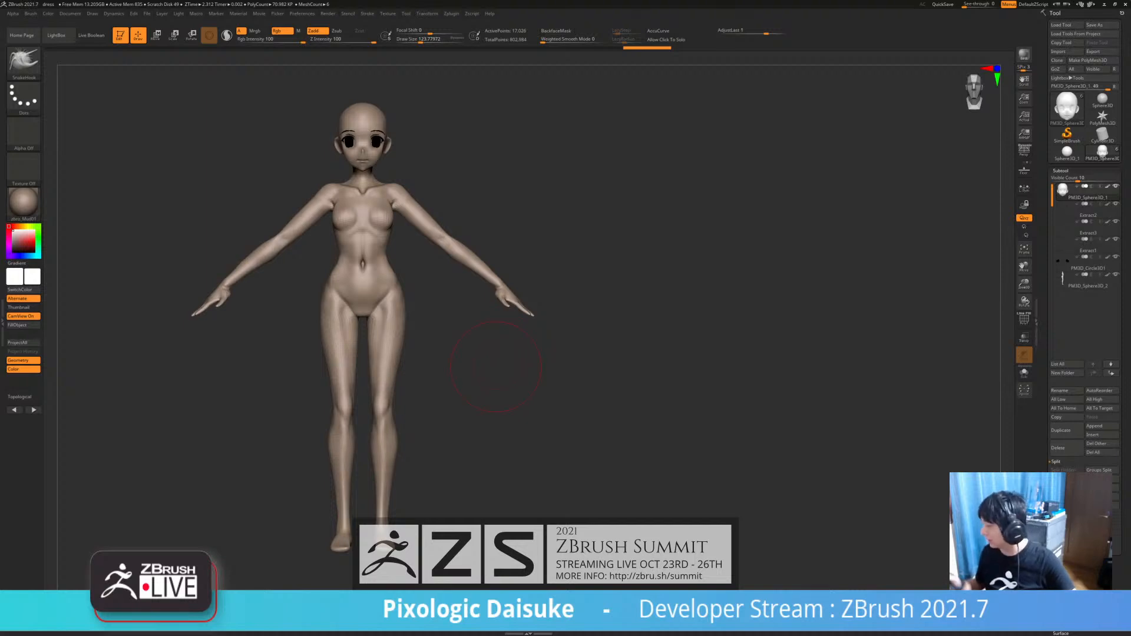
- Select the body subtool PM3D_Sphere3D_2 and add a new layer to it
left_click(1088, 281)
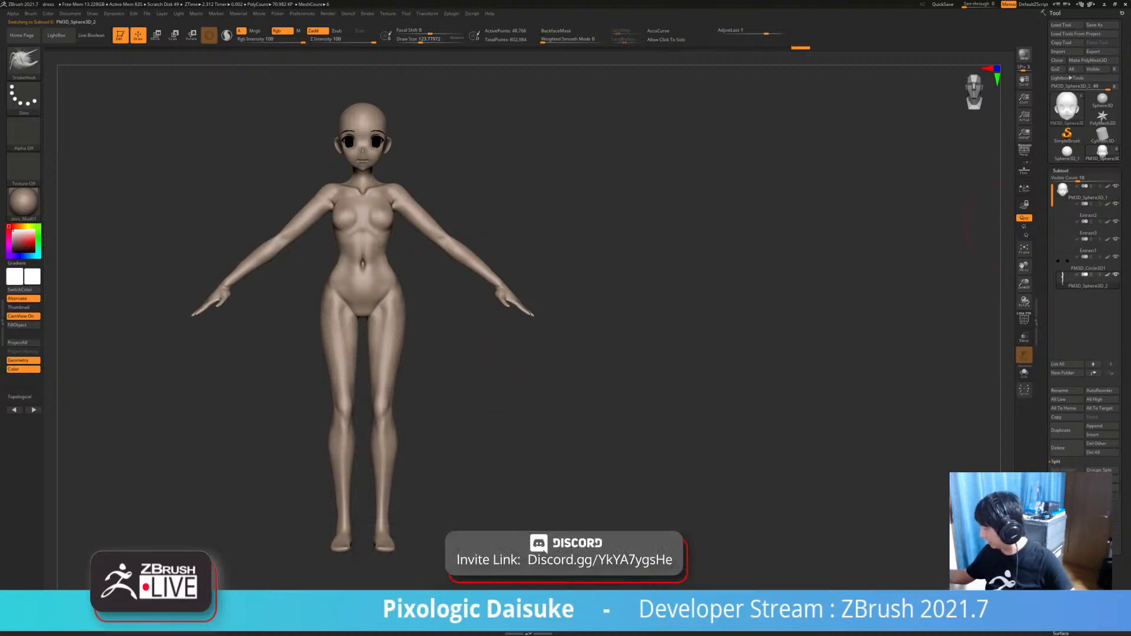
left_click(1060, 170)
left_click(1060, 214)
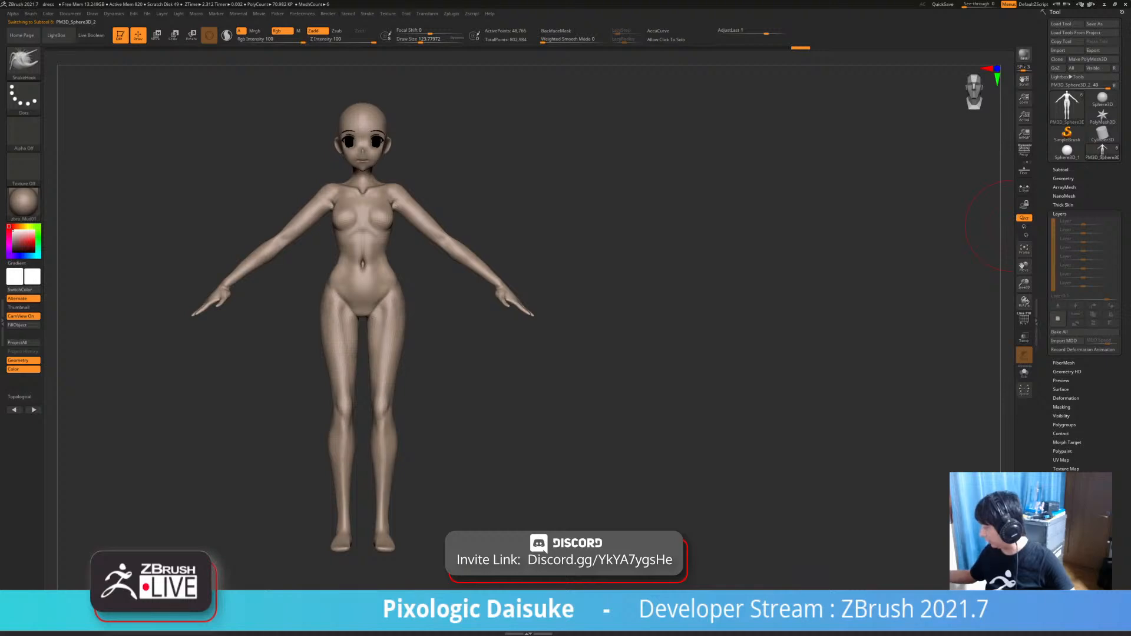
left_click(1058, 319)
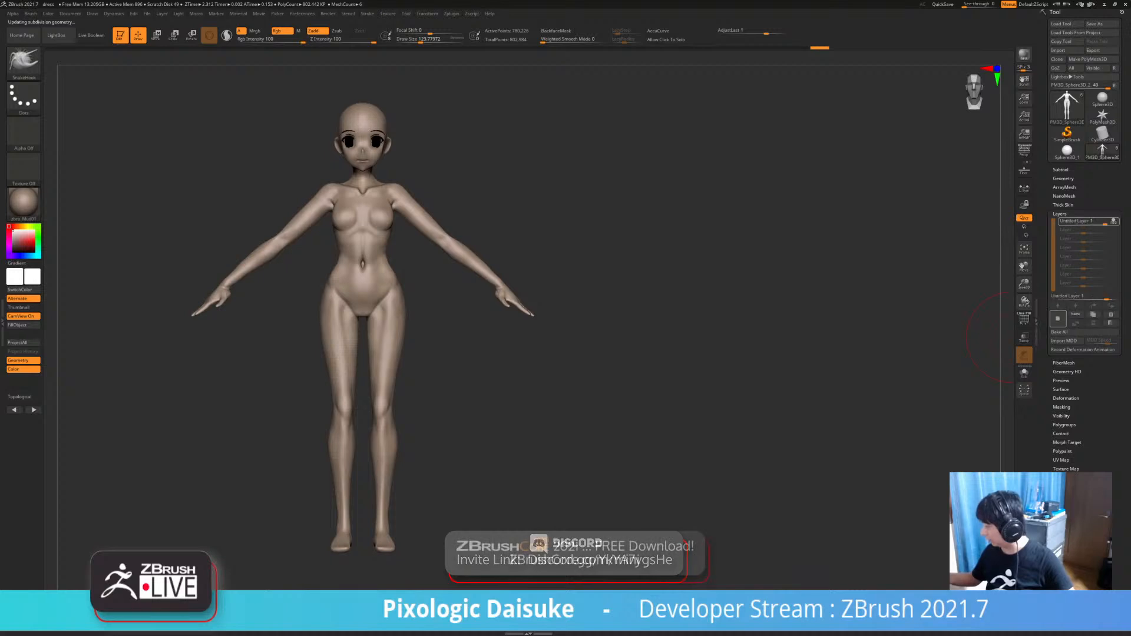
- Isolate both forearms with a topological mask starting at the elbow, and lower the body's subdivision level
key("w")
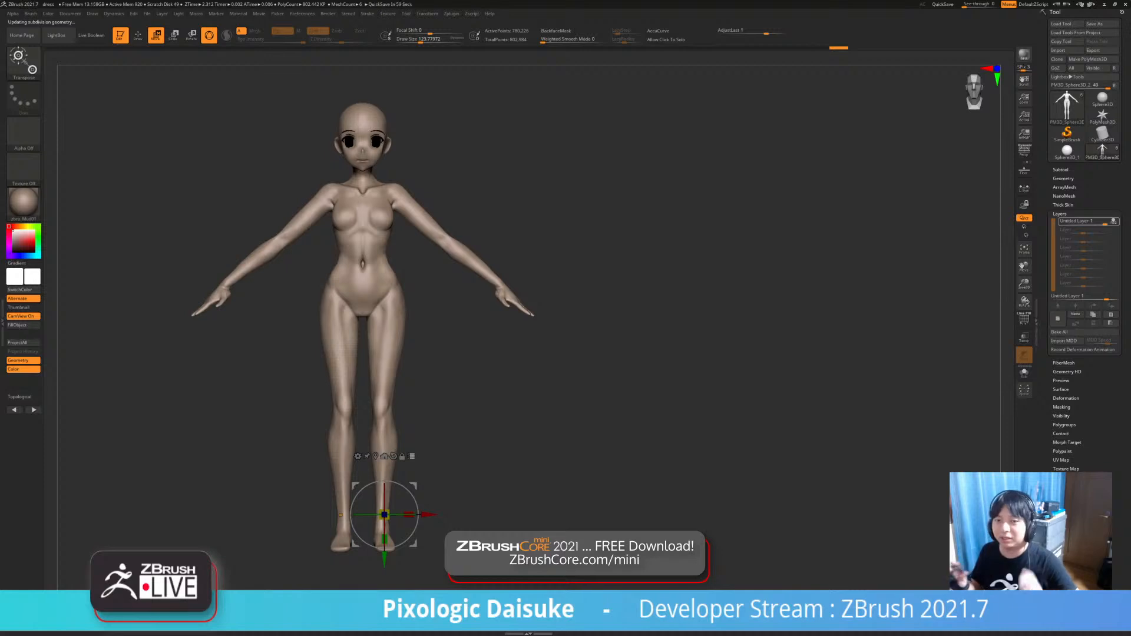
right_click_drag(589, 354, 631, 469, "ctrl")
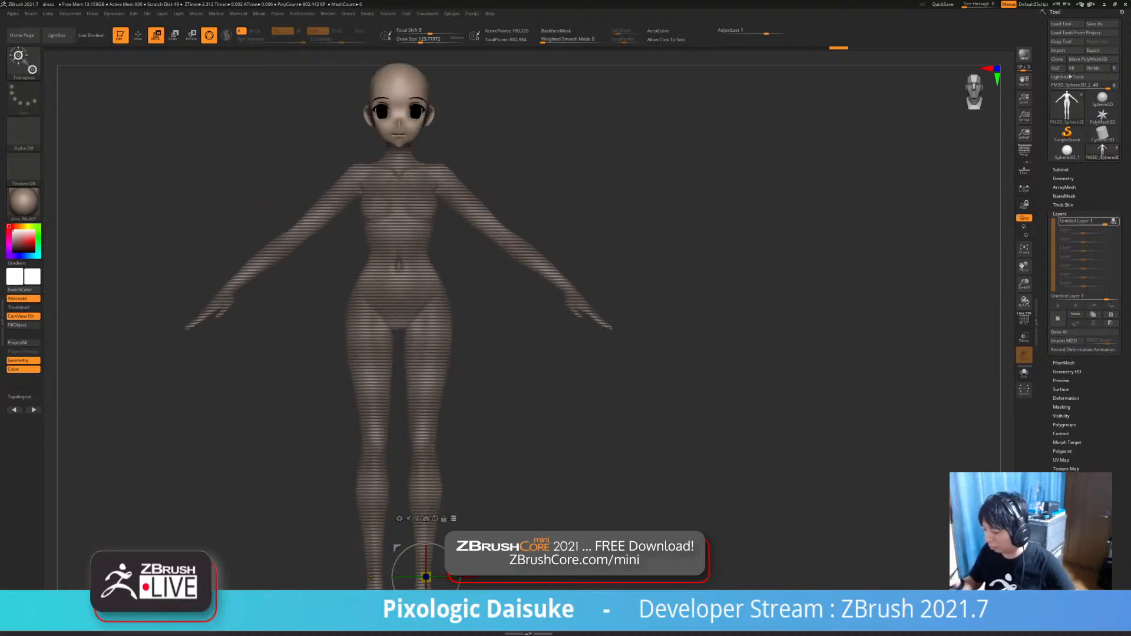
left_click(430, 328, "alt")
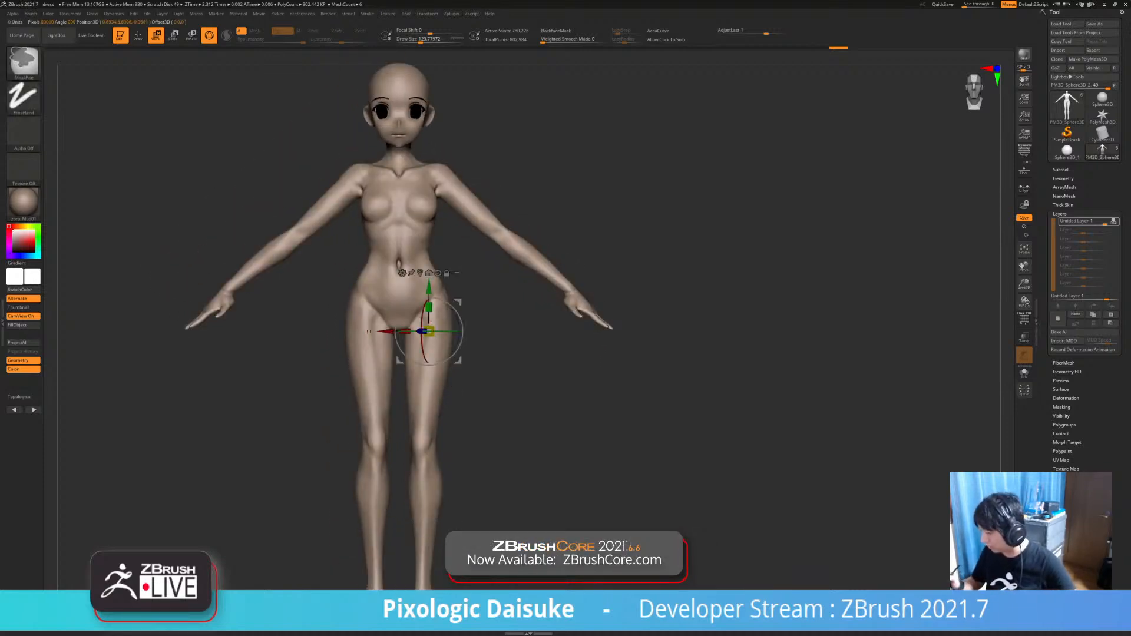
right_click_drag(430, 328, 436, 290, "ctrl")
right_click_drag(342, 238, 343, 283, "ctrl")
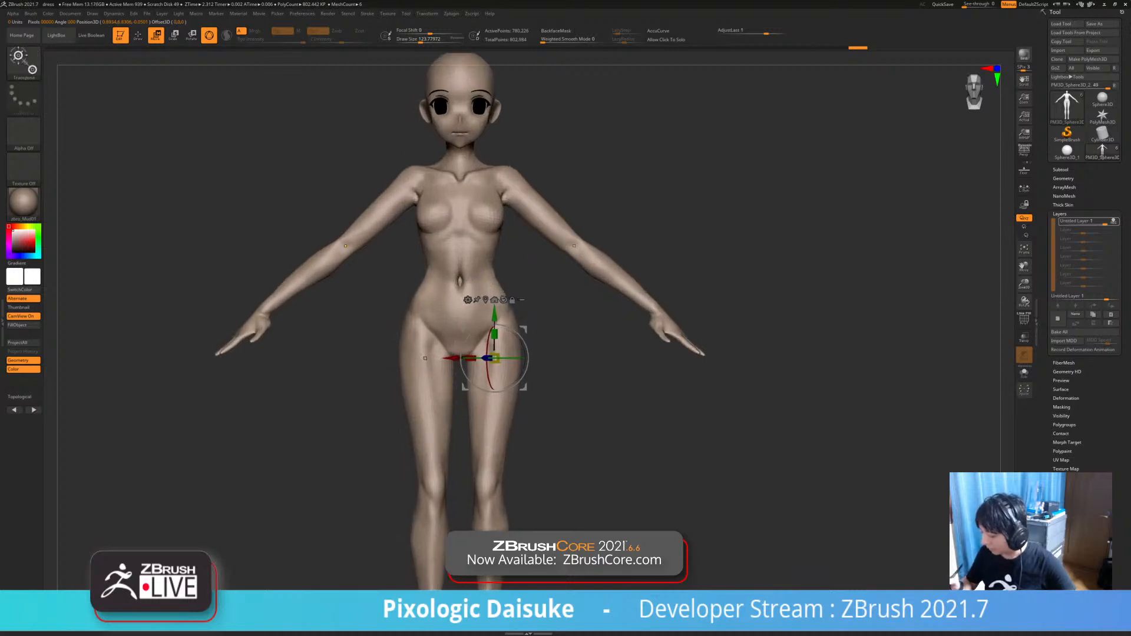
left_click_drag(348, 247, 335, 256, "ctrl")
right_click_drag(348, 246, 333, 285, "alt")
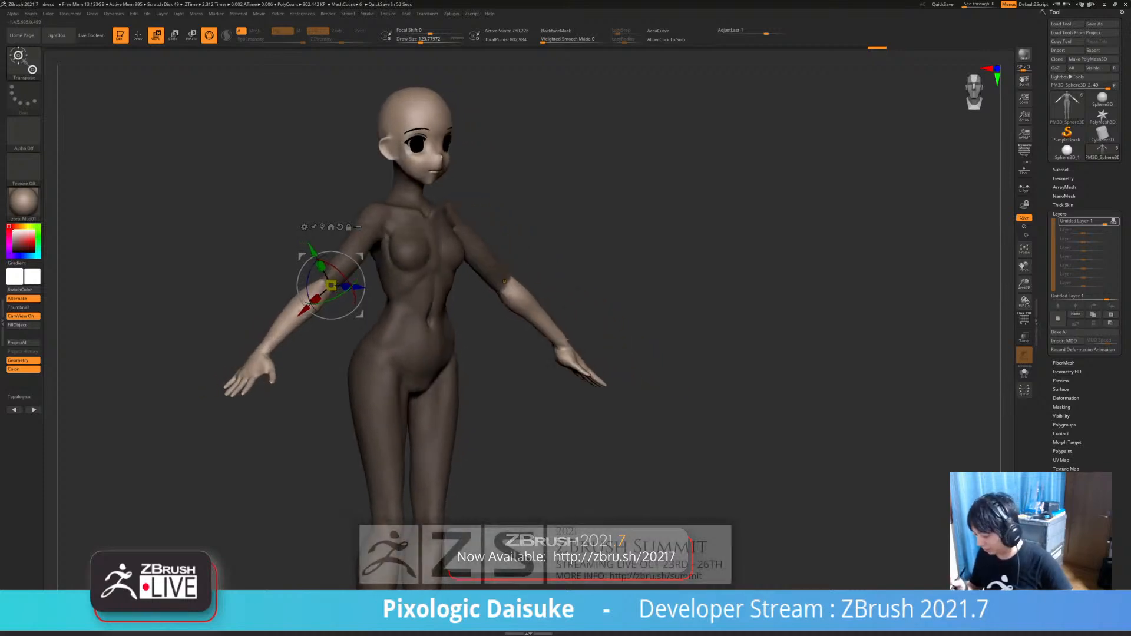
key("shift+d")
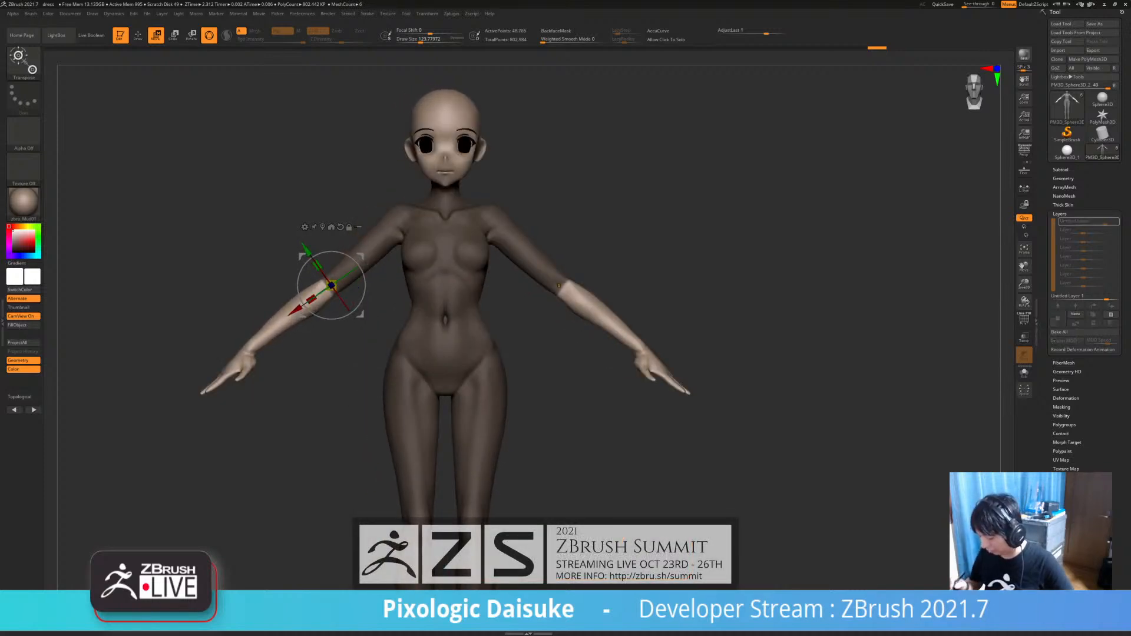
key("shift+d")
right_click_drag(347, 269, 354, 297, "ctrl")
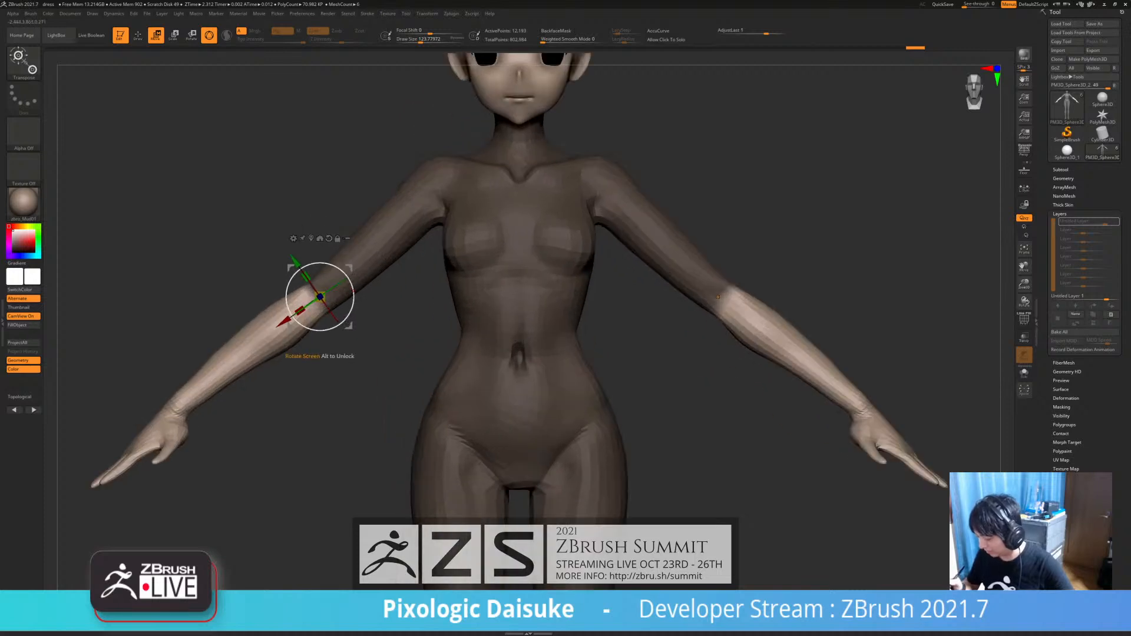
left_click_drag(353, 297, 330, 330)
right_click_drag(330, 329, 378, 300, "ctrl")
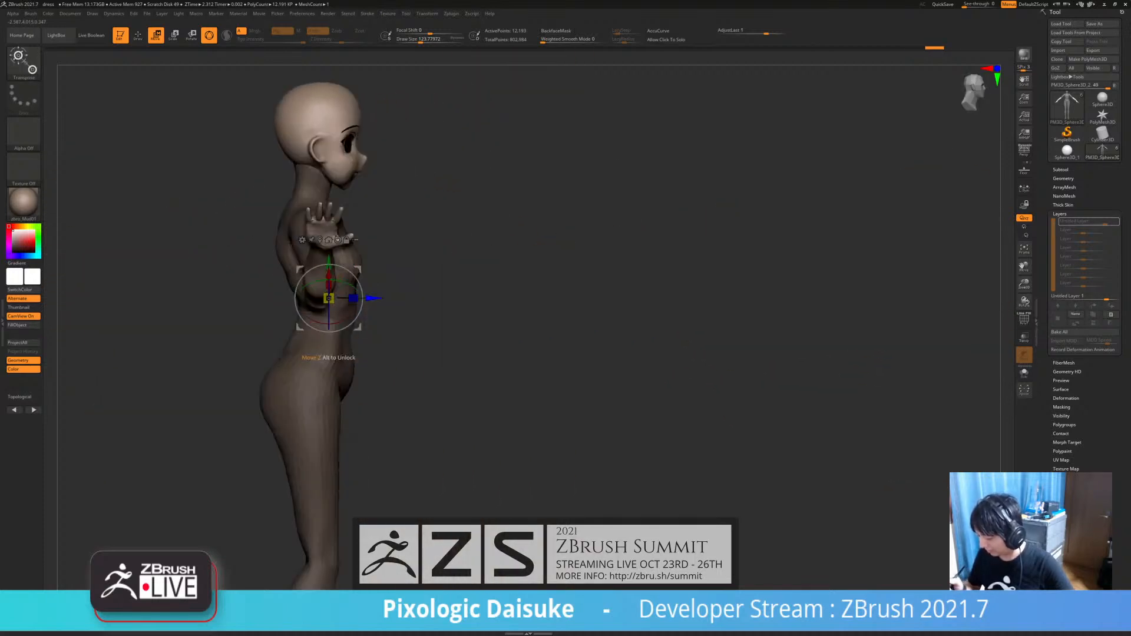
key("ctrl+z")
left_click_drag(329, 298, 341, 273, "alt")
right_click_drag(342, 273, 300, 294, "shift")
left_click_drag(299, 295, 330, 323)
mouse_move(330, 323)
right_mouse_down("alt")
mouse_move(308, 343)
mouse_move(310, 323)
right_mouse_up("alt")
key("ctrl+z")
key("ctrl+z")
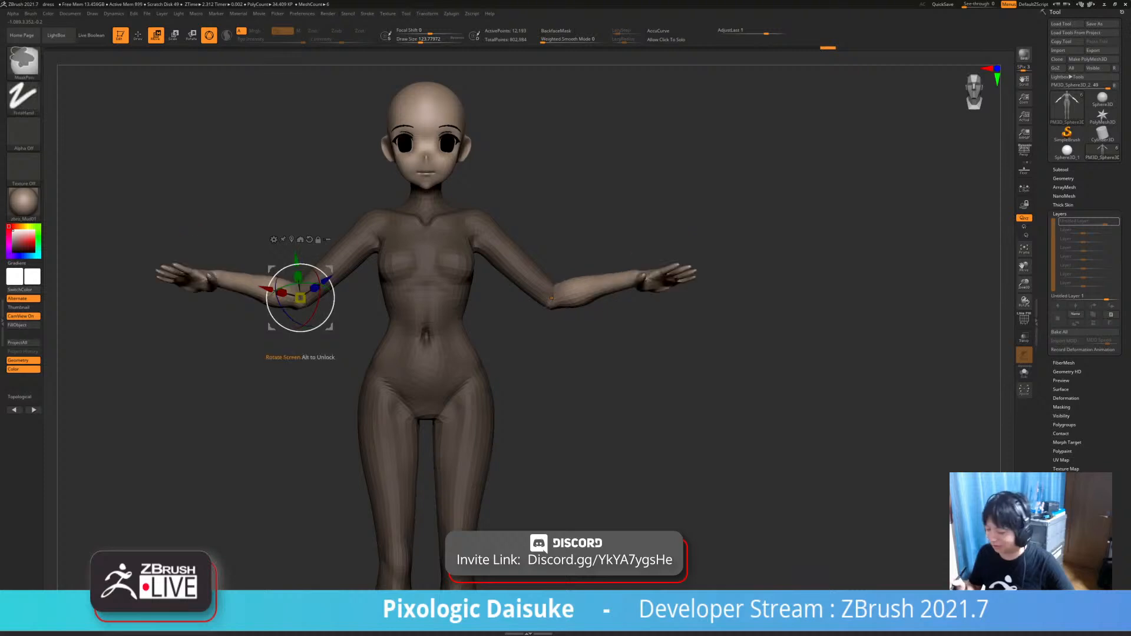
- Try swinging the forearms forward at the elbows
right_click_drag(318, 282, 315, 314)
mouse_move(307, 310)
left_mouse_down()
mouse_move(287, 316)
mouse_move(309, 308)
left_mouse_up()
right_click_drag(273, 299, 501, 331)
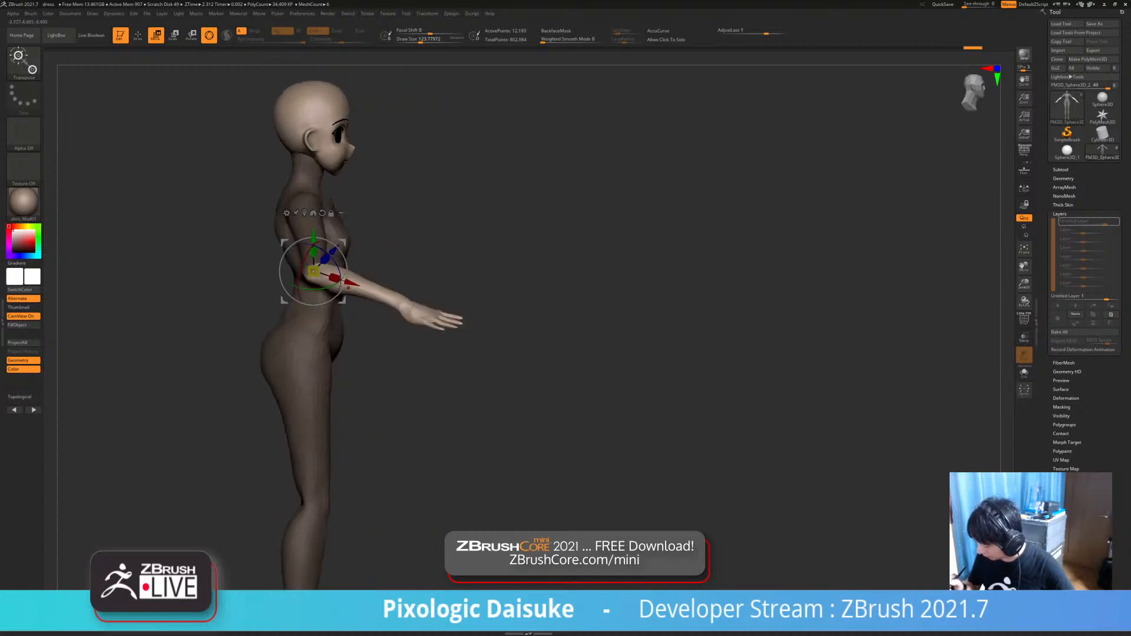
left_click_drag(346, 261, 504, 326)
right_click_drag(504, 326, 330, 333)
key("ctrl+z")
- Mask the body from the shoulders and rotate both whole arms down to hang beside the torso
left_click_drag(329, 207, 321, 216, "ctrl")
right_click_drag(321, 217, 387, 231, "ctrl")
left_click_drag(362, 216, 361, 192)
right_click_drag(360, 193, 430, 168, "alt")
- Mask everything above the elbows, place the pivot on the elbow joint and bend the forearms forward
left_click_drag(289, 337, 304, 349, "ctrl")
right_click_drag(318, 300, 297, 288)
left_click_drag(268, 315, 241, 313, "alt")
right_click_drag(248, 307, 495, 333, "alt")
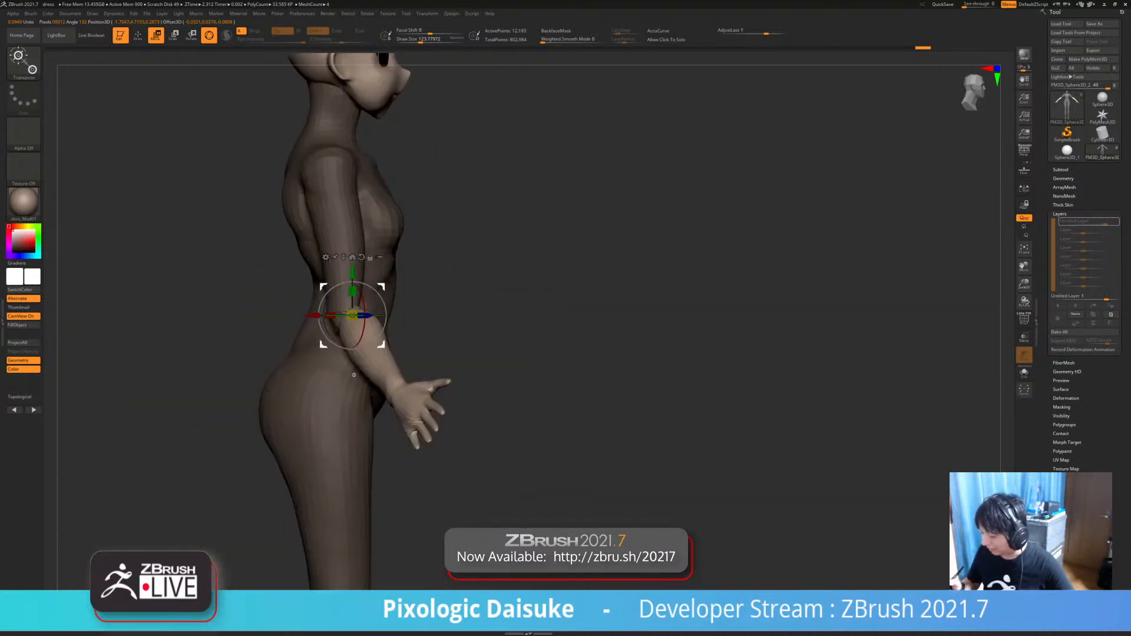
left_click_drag(381, 345, 376, 348)
mouse_move(495, 333)
right_mouse_down()
mouse_move(306, 324)
mouse_move(342, 359)
mouse_move(368, 359)
mouse_move(316, 371)
right_mouse_up()
- Use Rotate mode to adjust the forearms at the elbows so they angle outward and down, away from the hips
key("q")
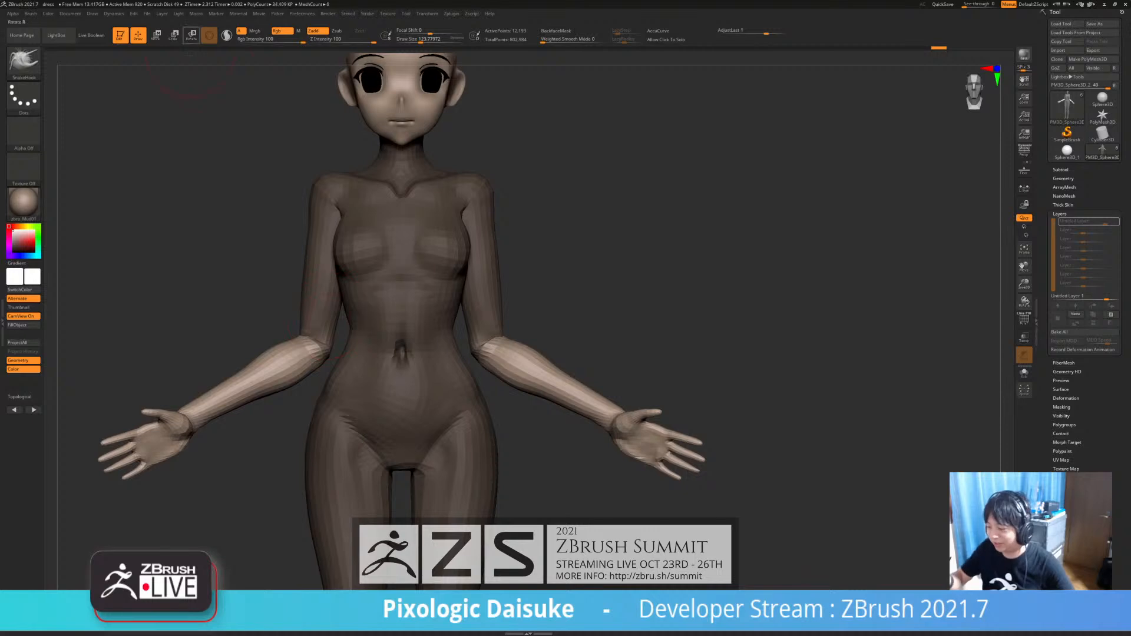
left_click(192, 35)
right_click_drag(333, 333, 471, 333)
left_click_drag(337, 324, 361, 343)
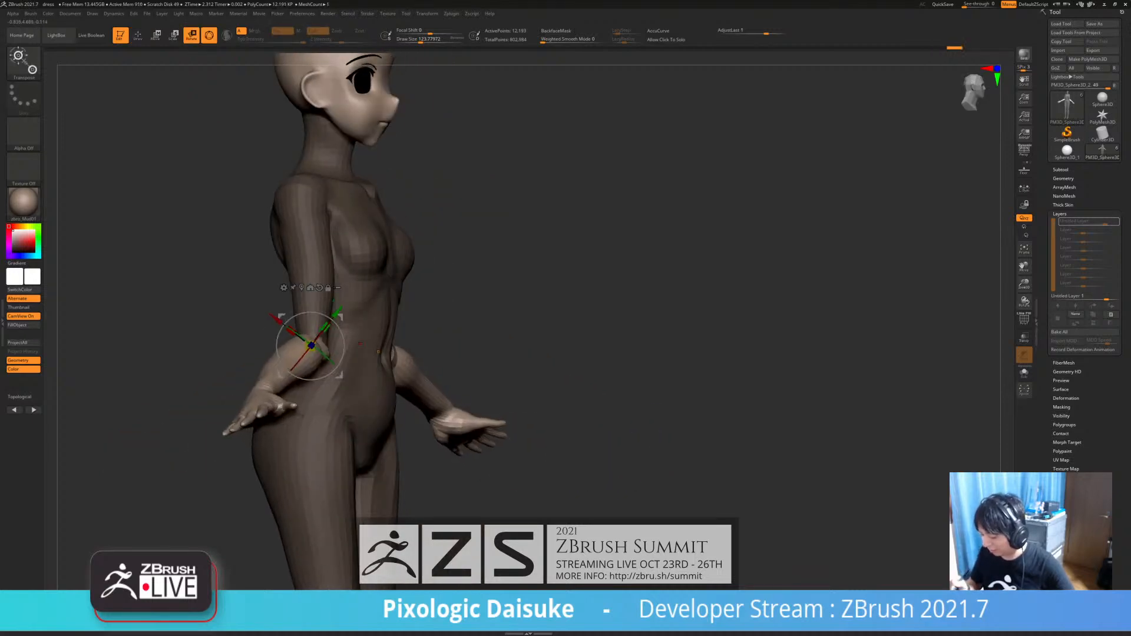
right_click_drag(360, 344, 361, 383)
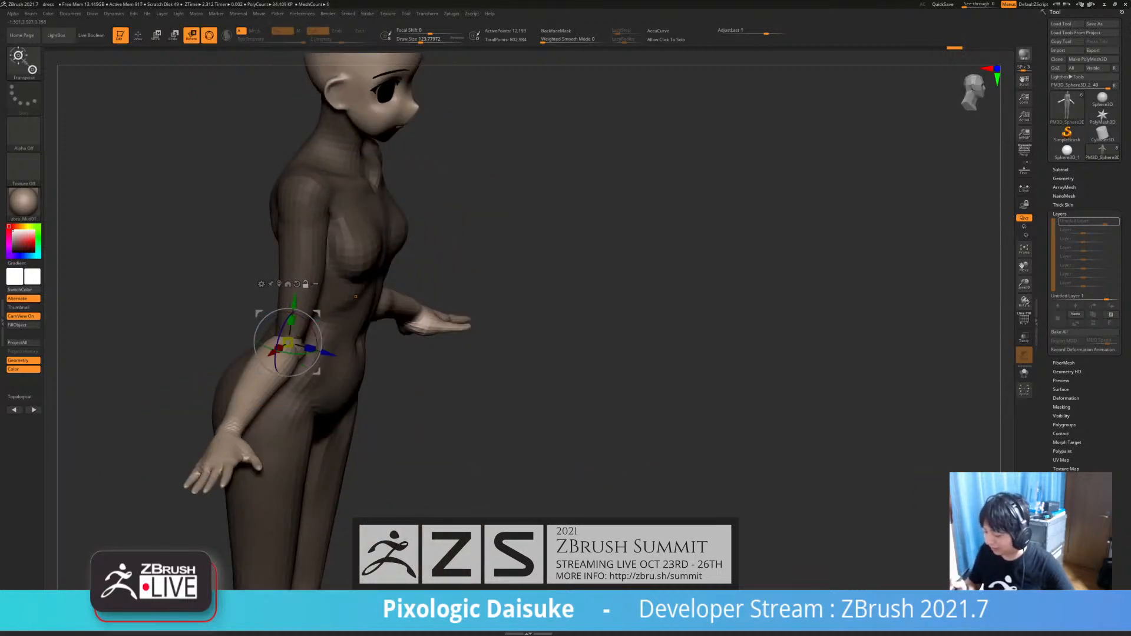
right_click_drag(356, 296, 589, 368)
left_click_drag(390, 299, 439, 262)
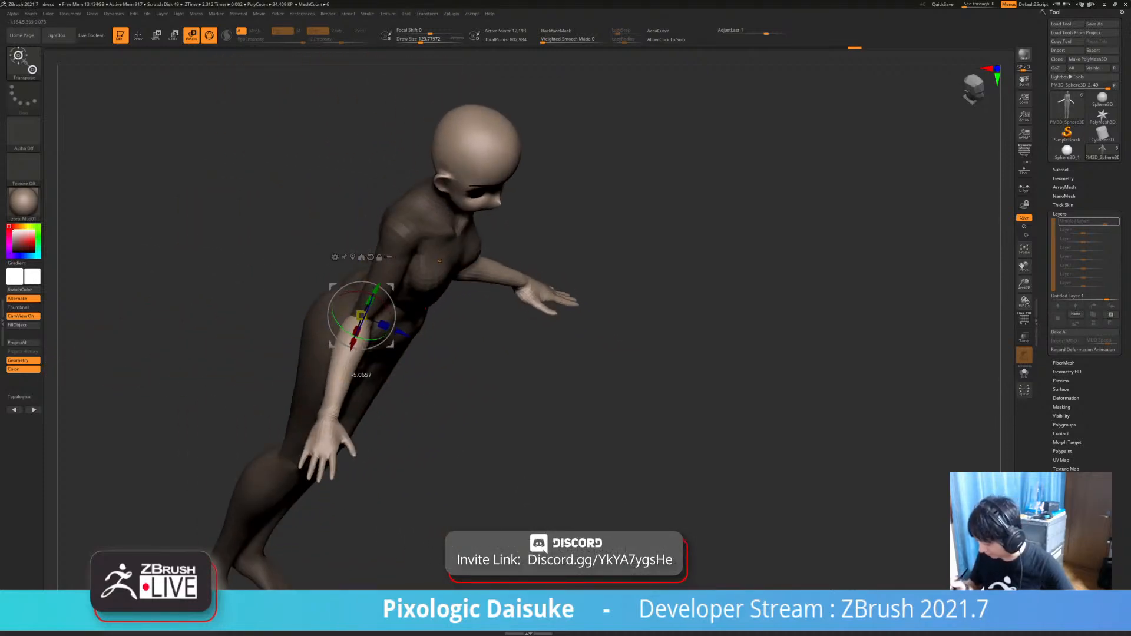
left_click_drag(385, 338, 372, 341)
right_click_drag(648, 330, 613, 425)
- Isolate the hands with a topological mask at the wrists and rotate them about the wrist joints
left_click_drag(274, 334, 267, 343, "ctrl")
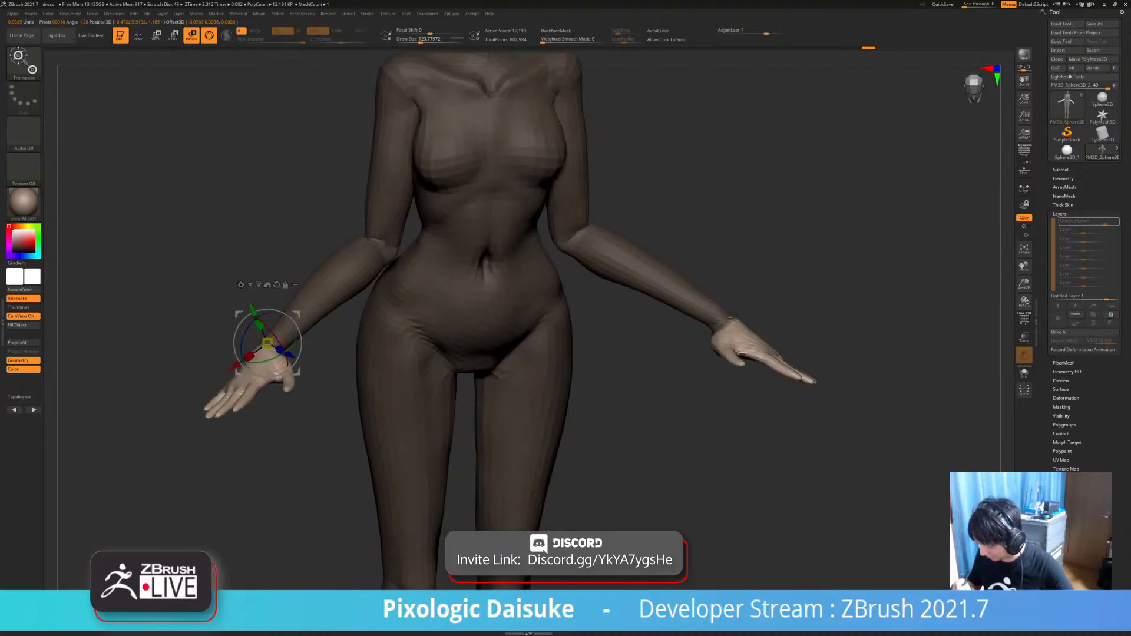
right_click_drag(495, 177, 660, 171)
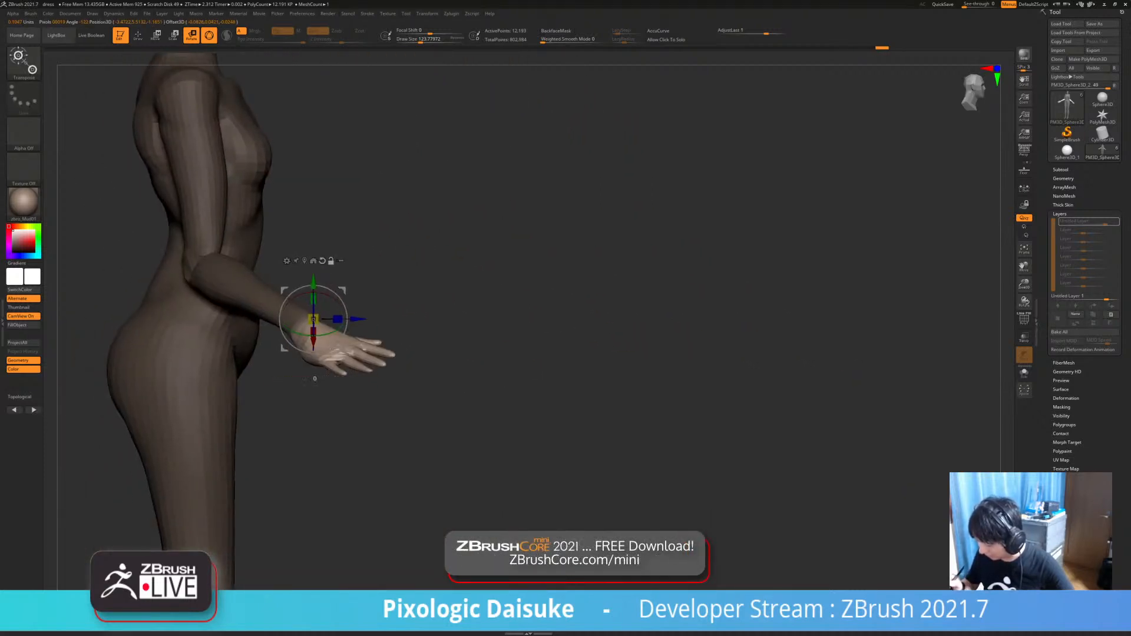
right_click_drag(495, 319, 330, 320)
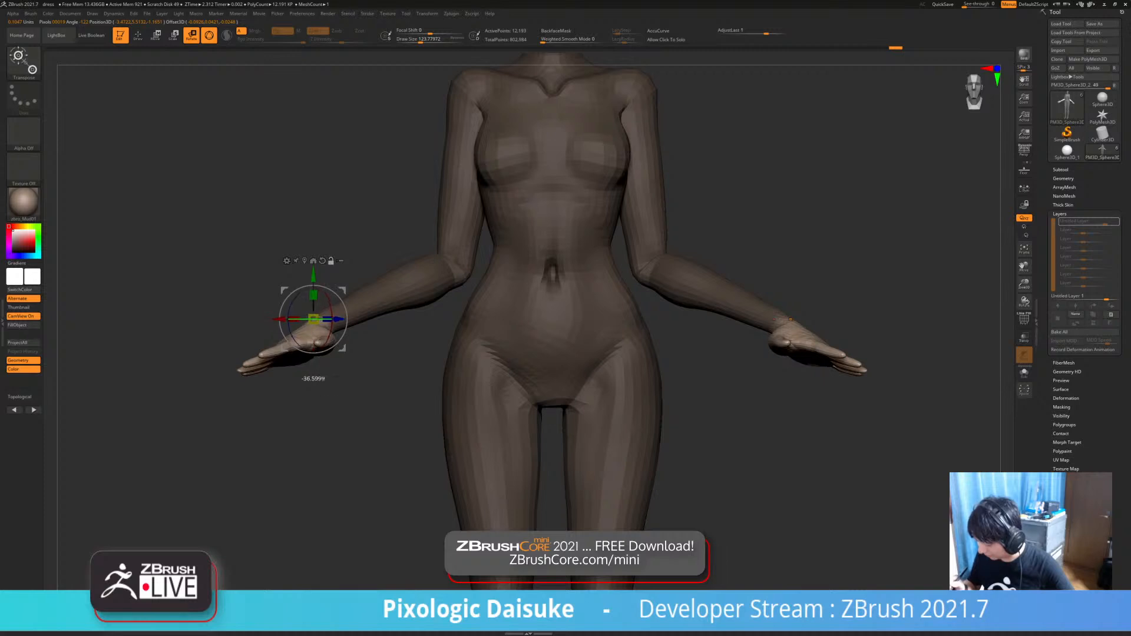
right_click_drag(695, 206, 725, 135)
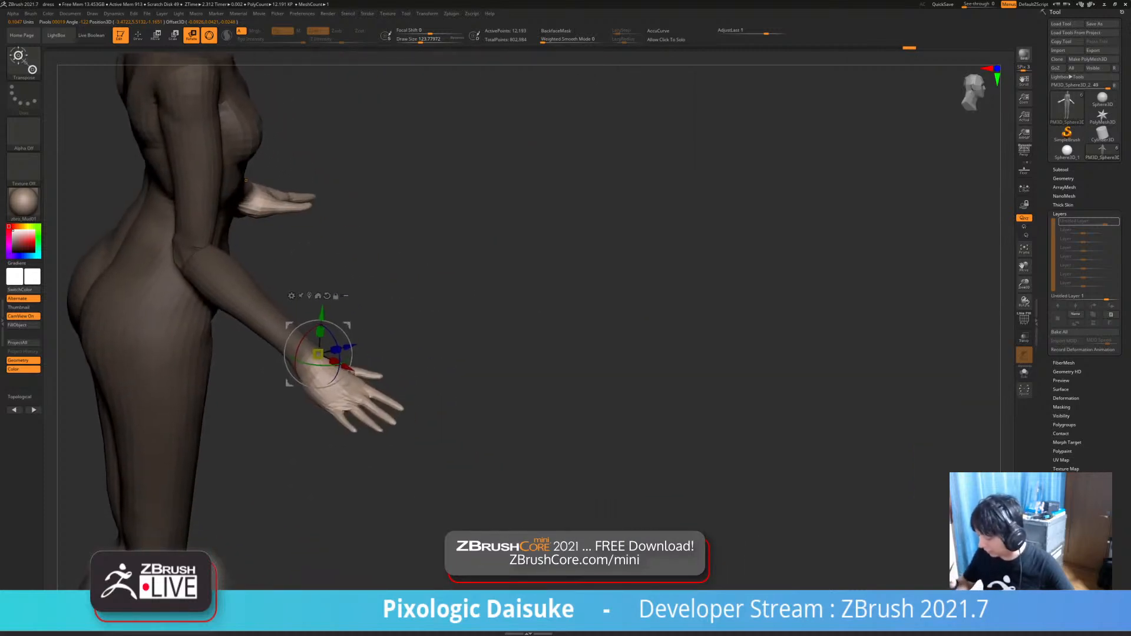
right_click_drag(531, 265, 613, 216)
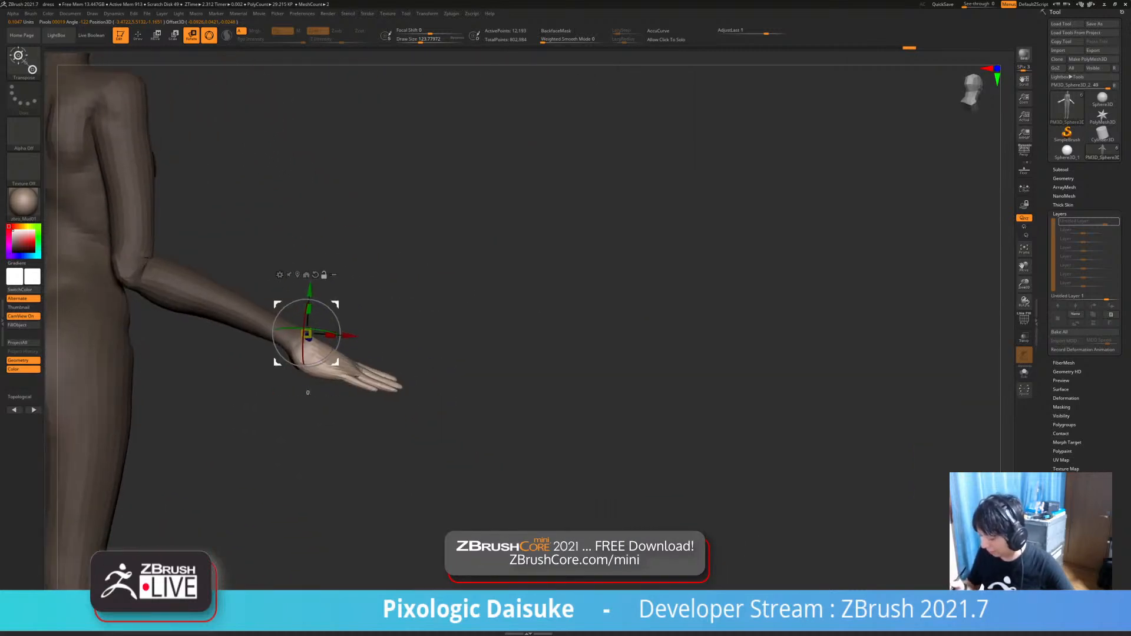
- Lower the pivot slightly within the wrist and bend the hands down relative to the forearms
left_click_drag(307, 335, 306, 341, "alt")
mouse_move(530, 265)
right_mouse_down()
mouse_move(389, 265)
mouse_move(528, 265)
right_mouse_up()
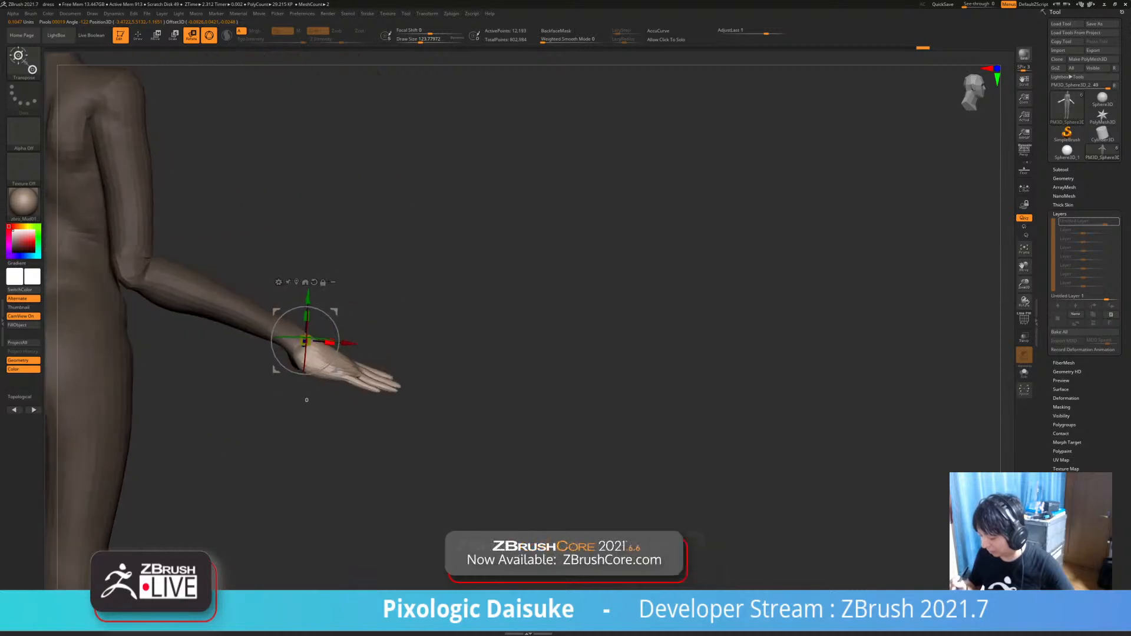
left_click_drag(339, 341, 330, 364)
right_click_drag(530, 266, 530, 224)
right_click_drag(531, 265, 453, 265, "shift")
right_click_drag(454, 305, 400, 343, "alt")
right_click_drag(618, 265, 695, 265, "ctrl")
left_click_drag(259, 326, 263, 349)
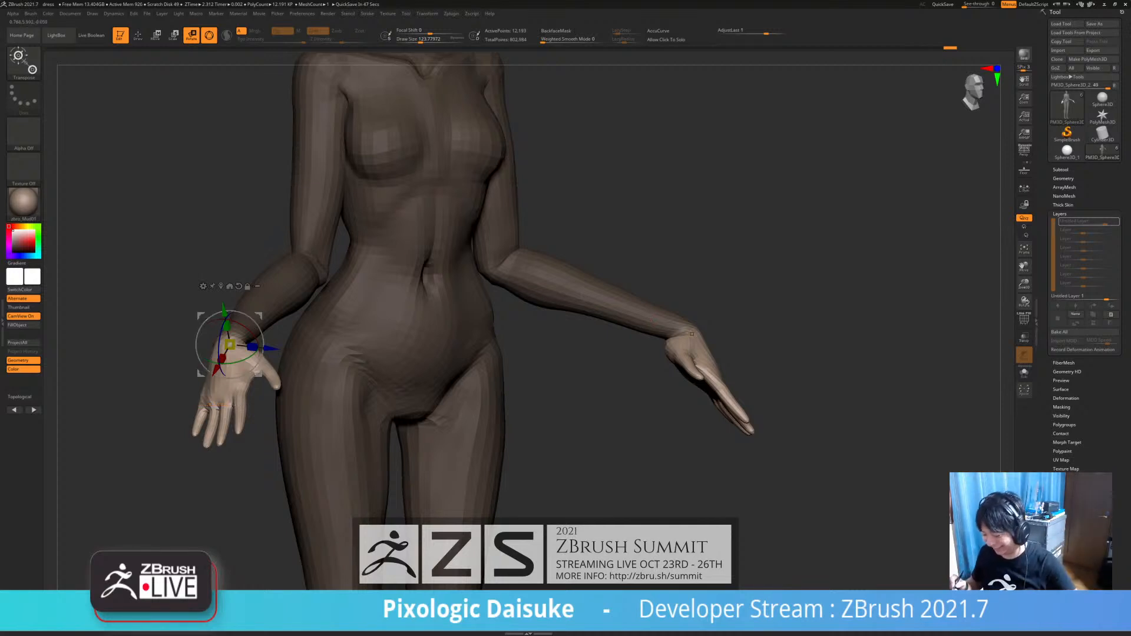
- Clear the mask from the body and return to Draw mode
left_click_drag(766, 354, 737, 307)
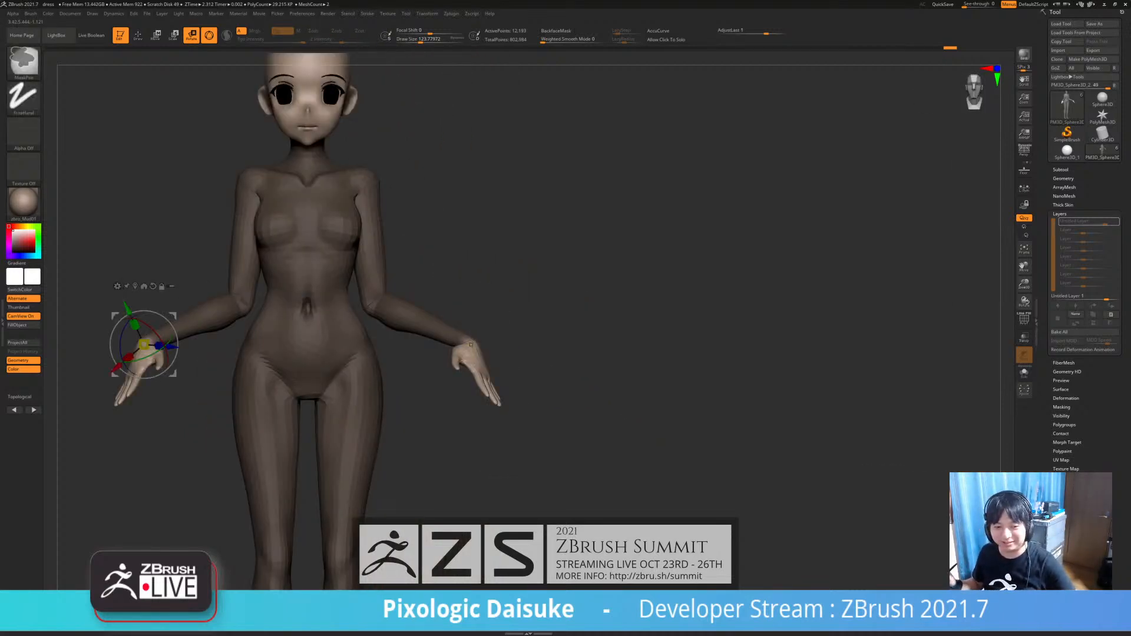
left_click_drag(648, 354, 671, 377, "ctrl")
left_click_drag(648, 353, 728, 406, "alt")
key("q")
- Try smoothing the inner crease of the elbows
right_click_drag(323, 298, 304, 329, "ctrl")
left_click_drag(304, 328, 333, 300, "shift")
key("ctrl+z")
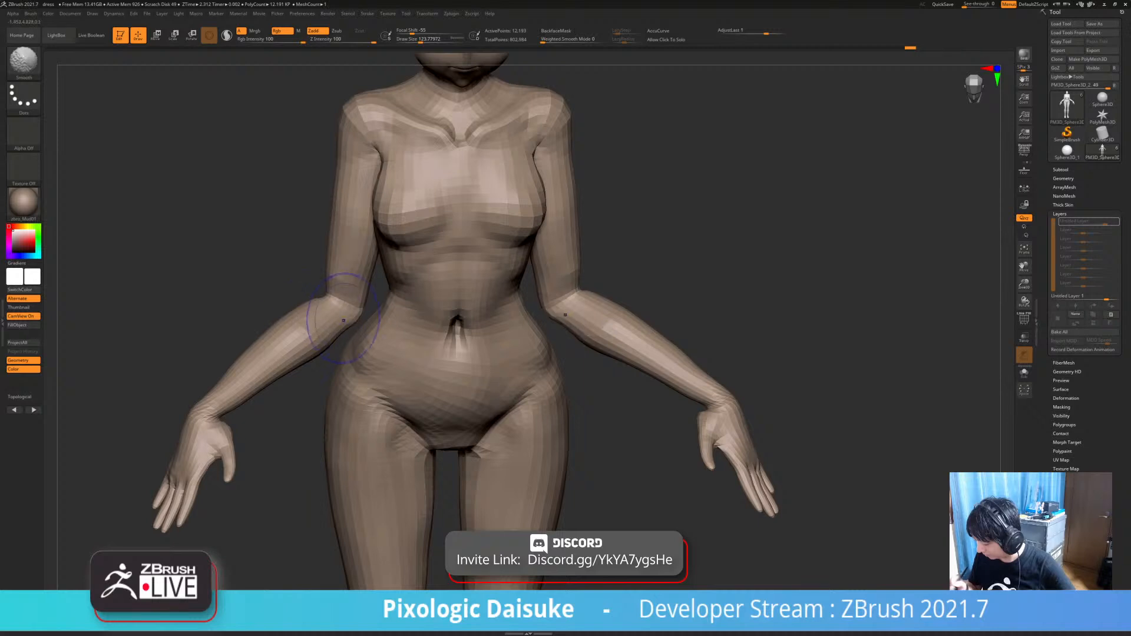
mouse_move(240, 366)
right_mouse_down("ctrl")
mouse_move(501, 349)
mouse_move(480, 357)
right_mouse_up("ctrl")
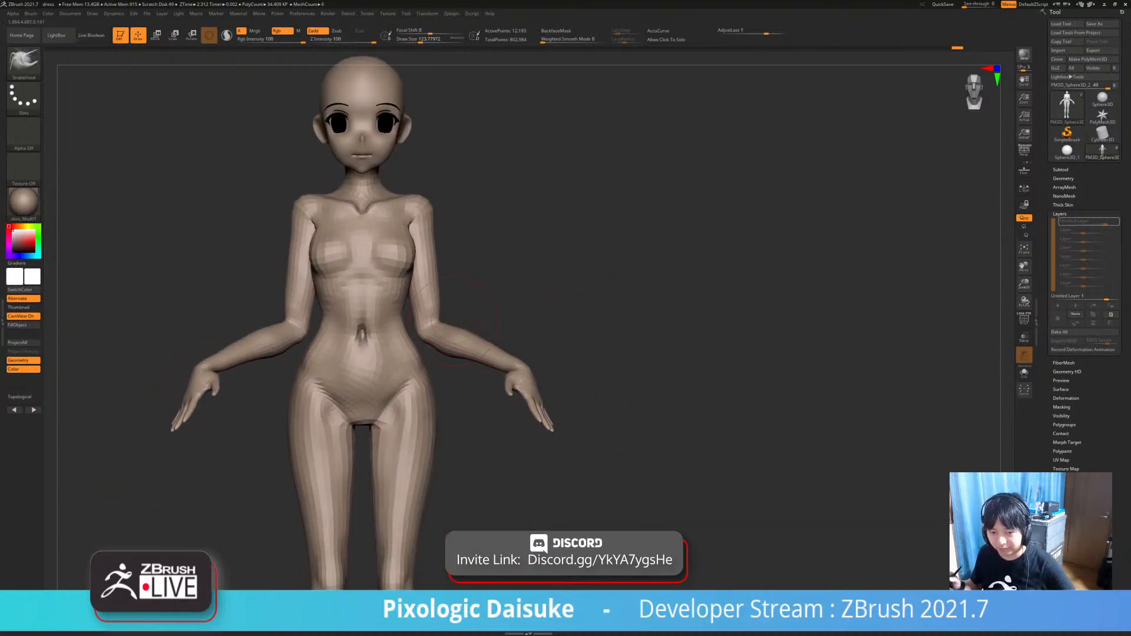
- Isolate the forearms with a topological mask at the elbows and rotate them upward and outward, close to horizontal
left_click(156, 36)
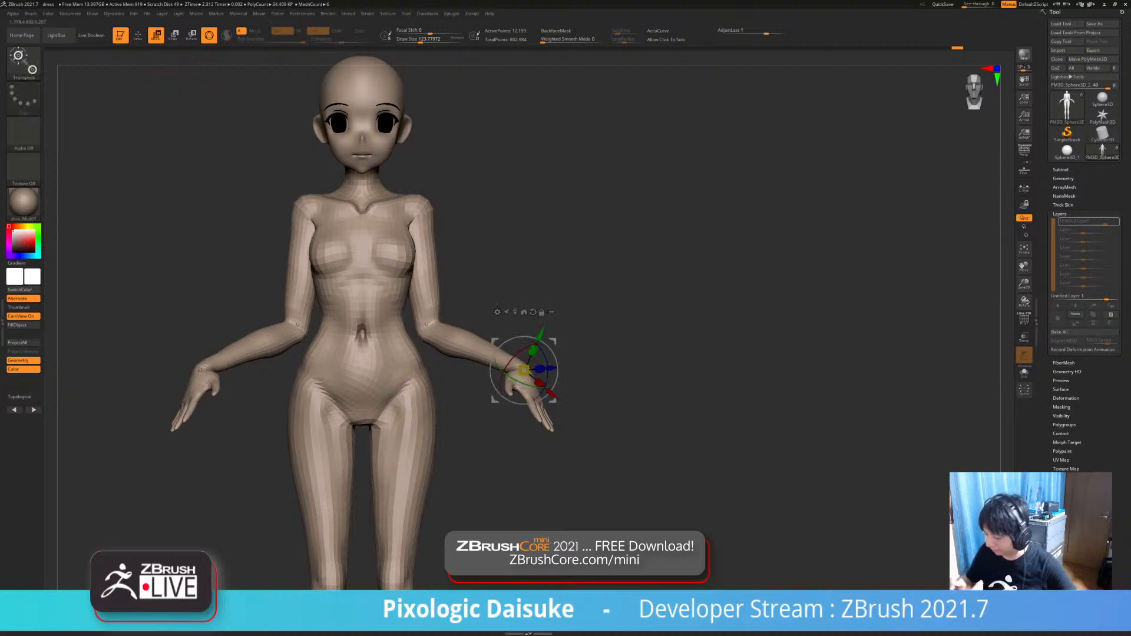
left_click_drag(303, 324, 334, 323, "ctrl")
right_click_drag(334, 317, 377, 377)
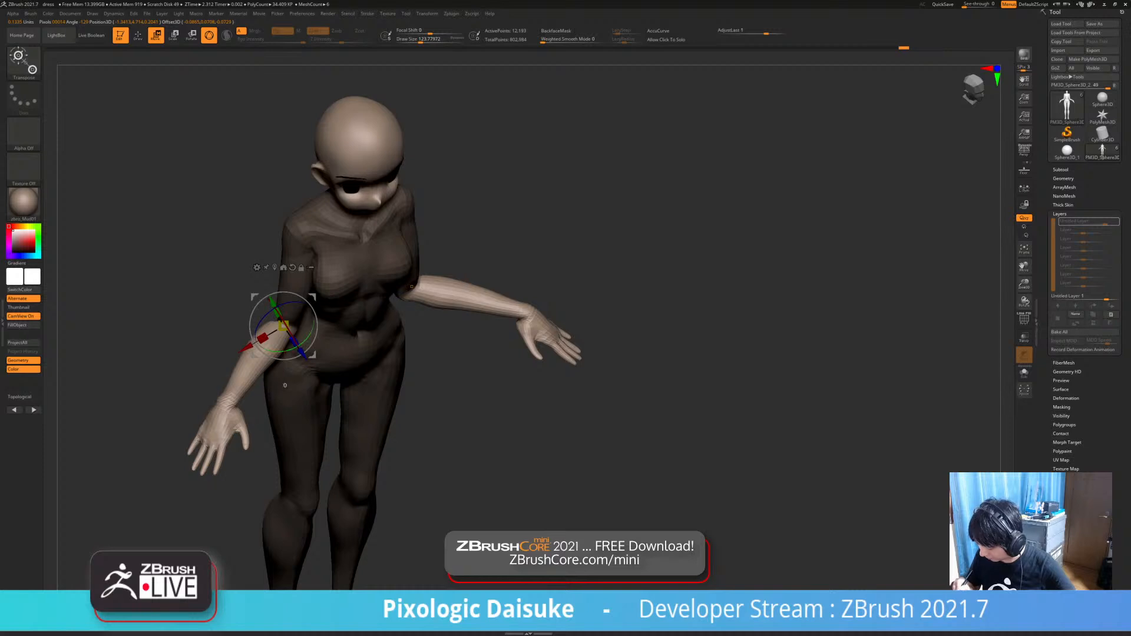
left_click_drag(282, 352, 302, 348)
right_click_drag(377, 377, 335, 383)
left_click_drag(323, 330, 325, 342)
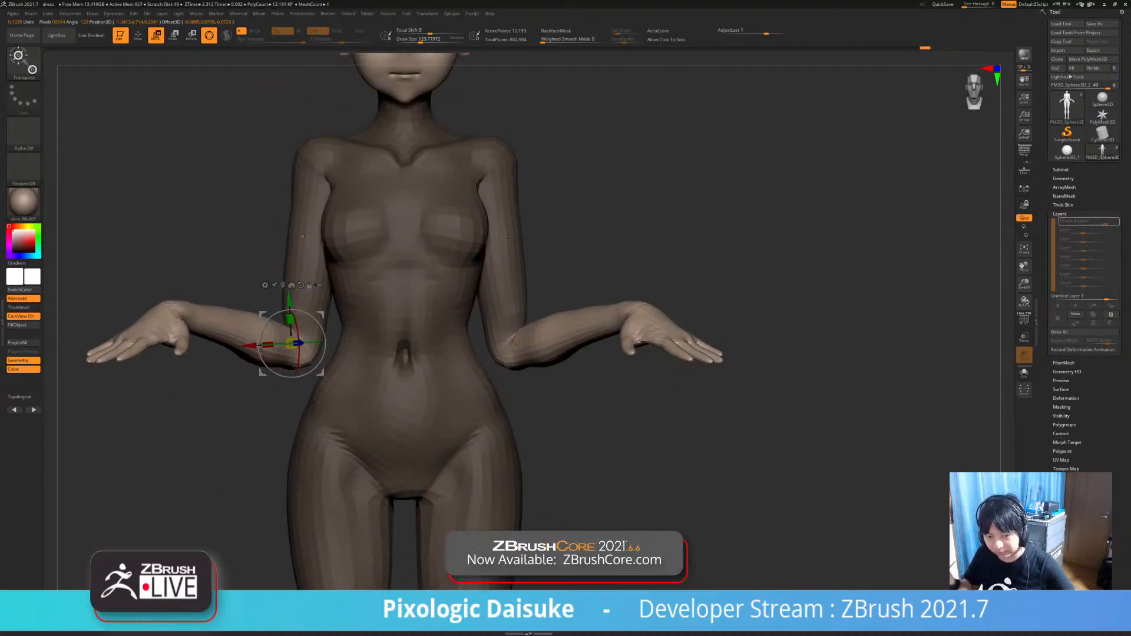
- Try isolating the hands with a topological mask at the wrists, and undo back to the unmasked body
right_click_drag(303, 236, 301, 367, "ctrl")
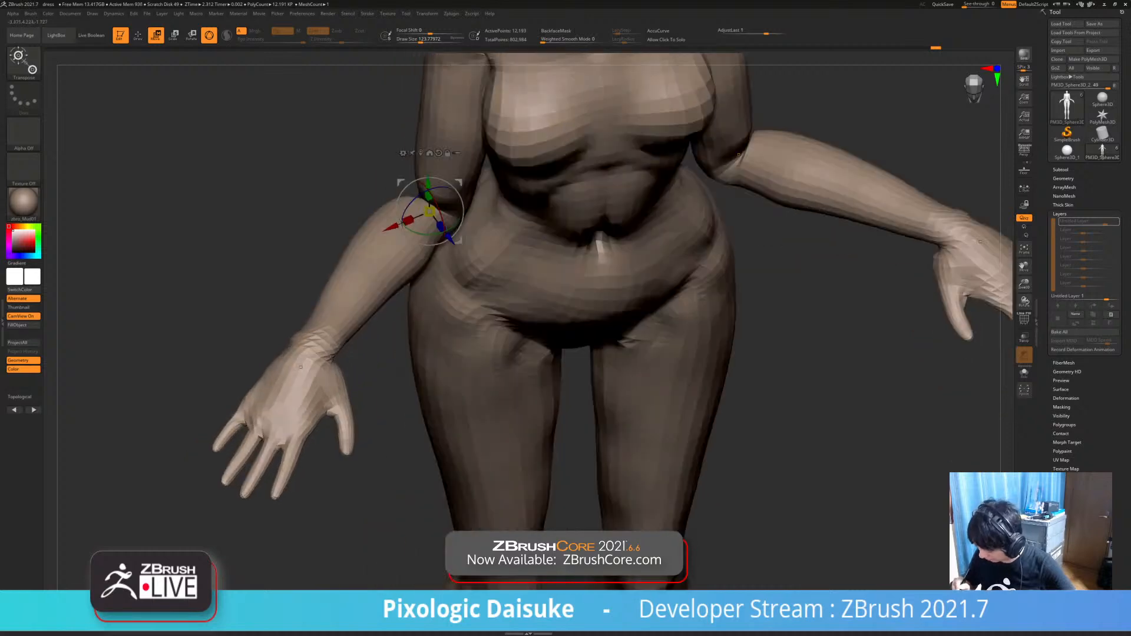
left_click_drag(324, 335, 314, 346, "ctrl")
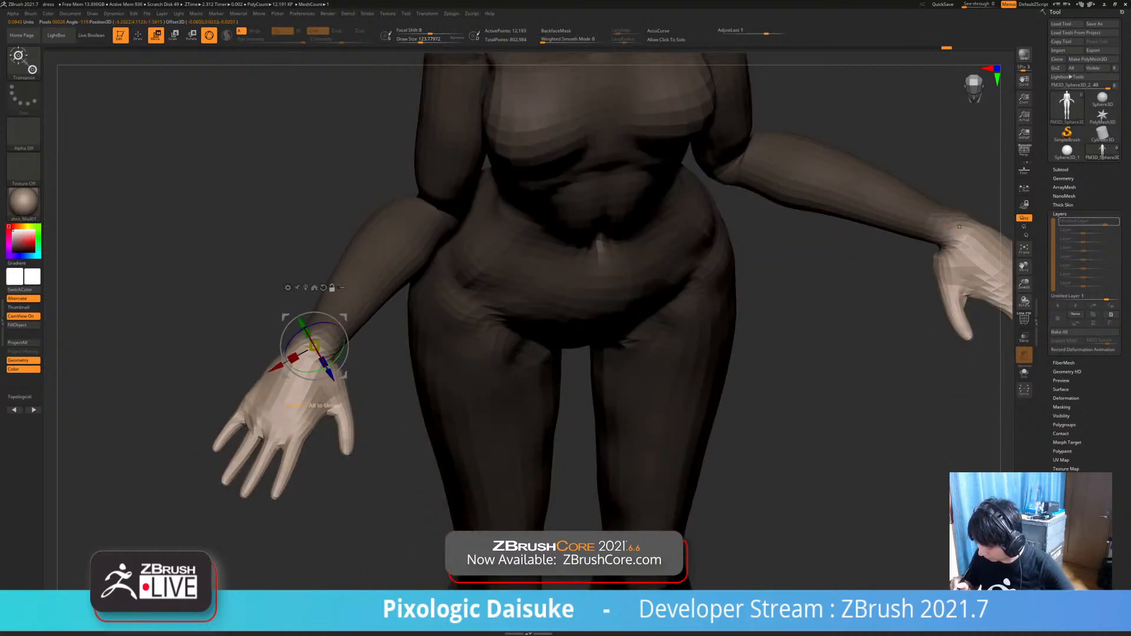
right_click_drag(314, 346, 404, 265)
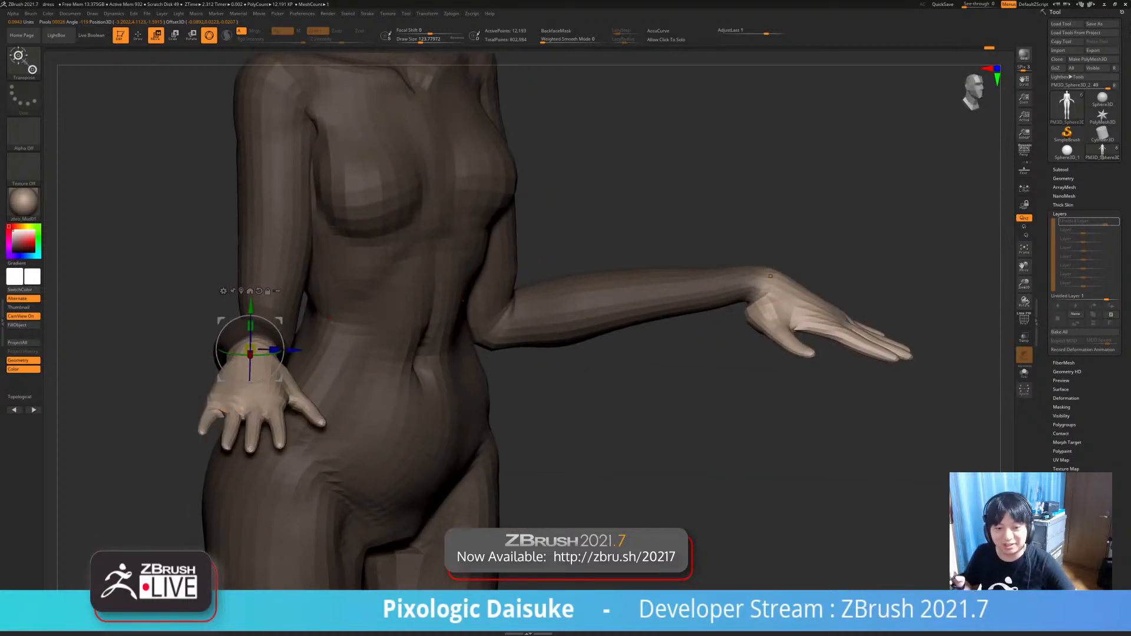
right_click_drag(330, 319, 401, 372)
key("ctrl+z")
key("ctrl+z")
key("ctrl+z")
right_click_drag(400, 371, 351, 391, "alt")
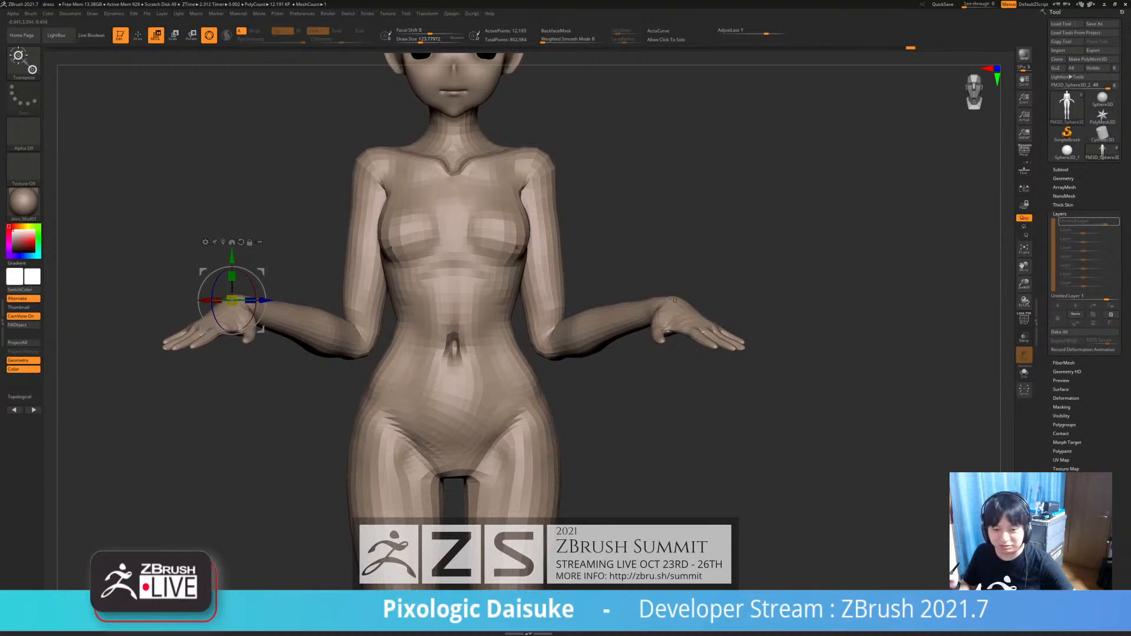
- Isolate the thumbs with a topological mask at their base and rotate them closer to the fingers
right_click_drag(390, 247, 427, 246, "alt")
right_click_drag(291, 298, 273, 341, "ctrl")
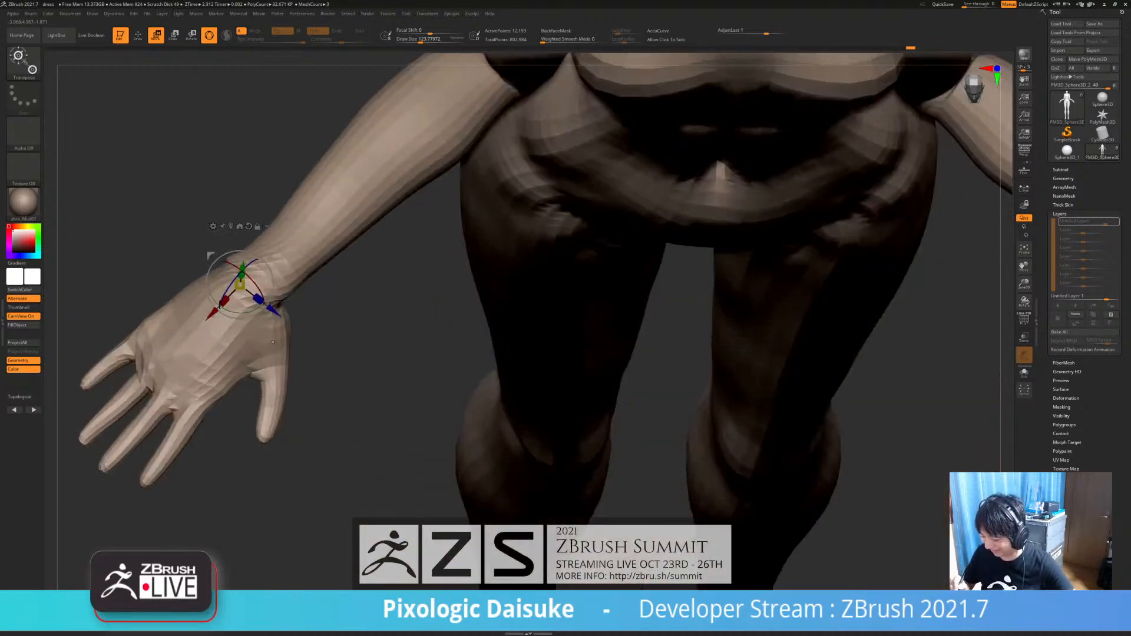
left_click_drag(269, 336, 306, 420, "ctrl")
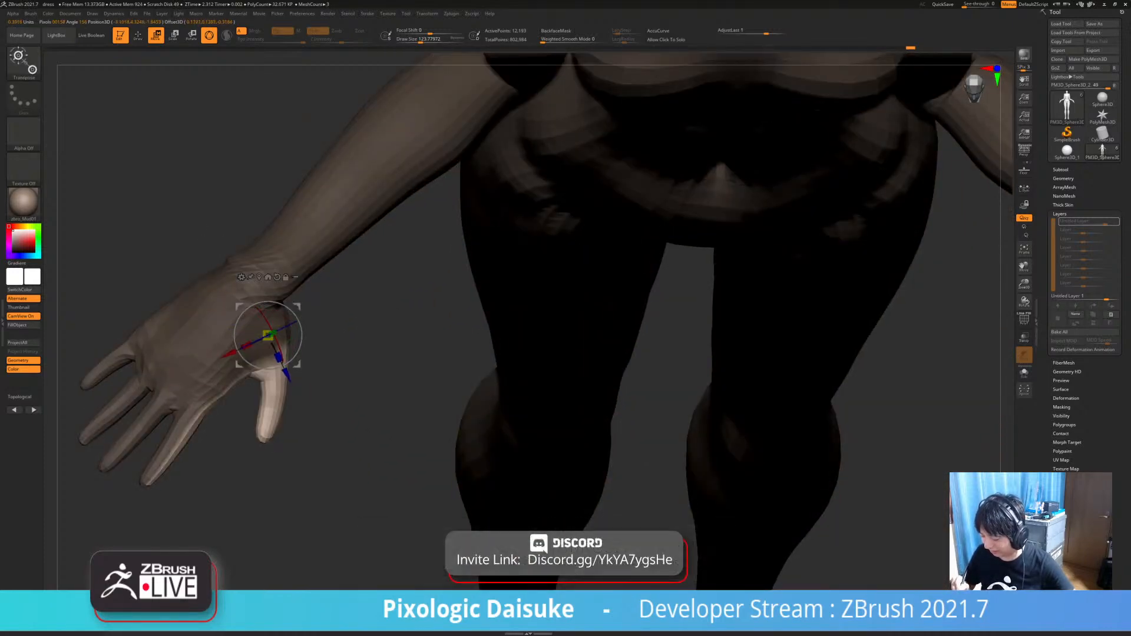
right_click_drag(353, 401, 353, 282, "ctrl")
left_click_drag(322, 327, 323, 325)
right_click_drag(323, 324, 419, 305)
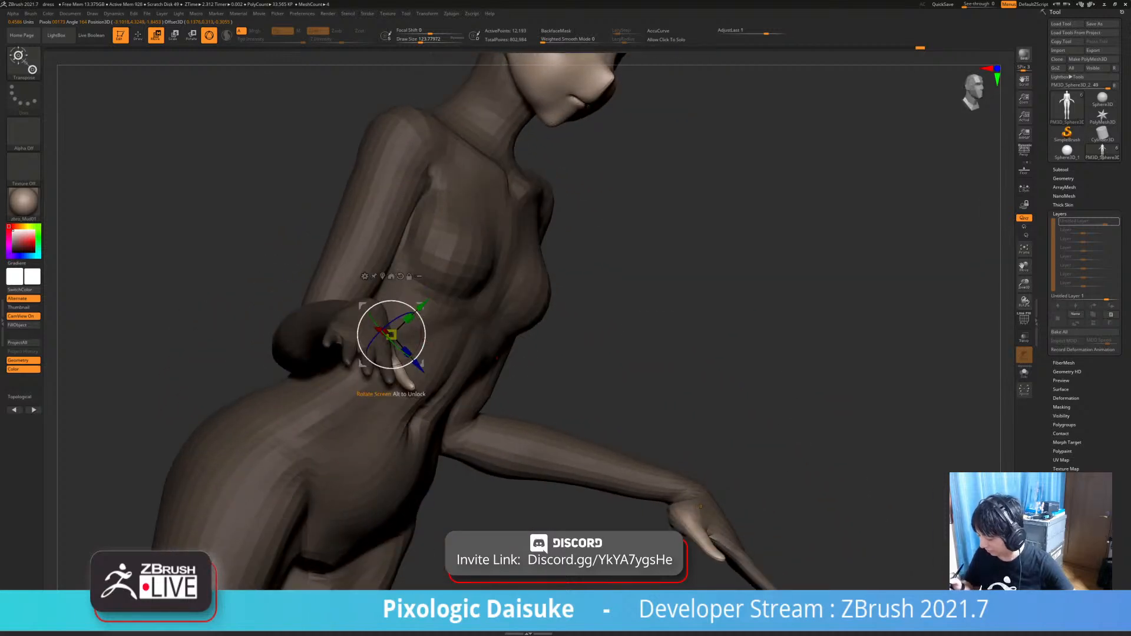
left_click_drag(434, 333, 442, 331)
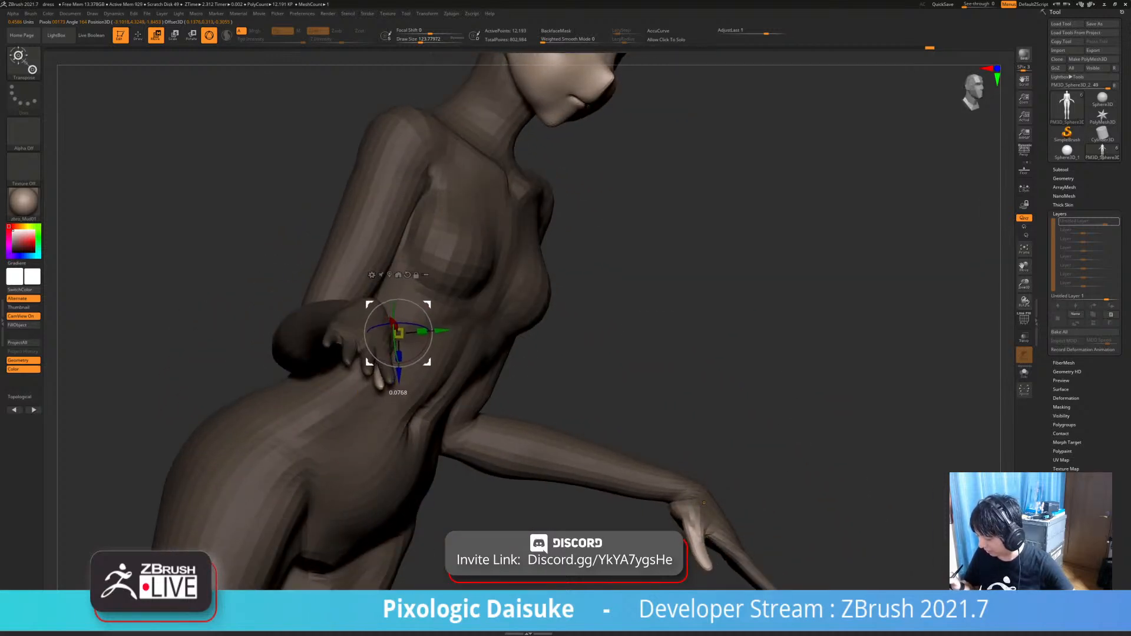
right_click_drag(442, 332, 318, 318)
- Clear the thumb mask and return to Draw mode with the character in front view
left_click_drag(248, 248, 265, 266, "ctrl")
right_click_drag(652, 501, 652, 442, "ctrl")
left_click(138, 35)
mouse_move(707, 247)
right_mouse_down("shift")
mouse_move(757, 286)
mouse_move(859, 287)
mouse_move(807, 295)
mouse_move(807, 247)
mouse_move(855, 253)
right_mouse_up("shift")
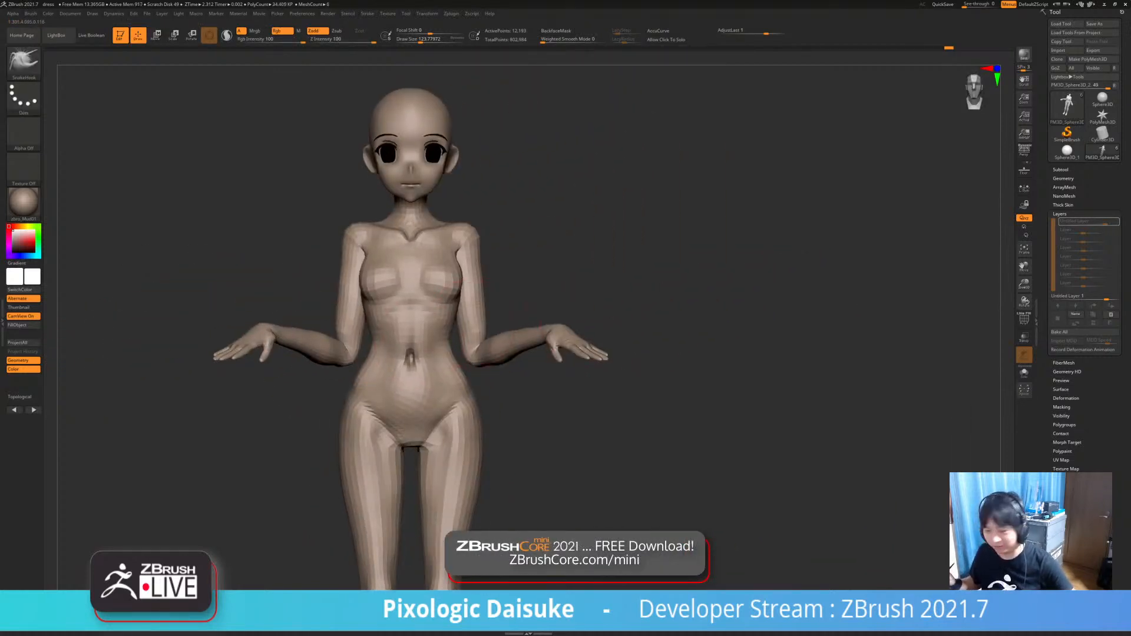
- Isolate the hands with a topological mask at the wrists, turn them slightly inward as seen from above and clear the mask
right_click_drag(390, 285, 342, 275, "alt")
key("w")
right_click_drag(648, 295, 648, 412, "ctrl")
left_click_drag(222, 335, 201, 316, "alt")
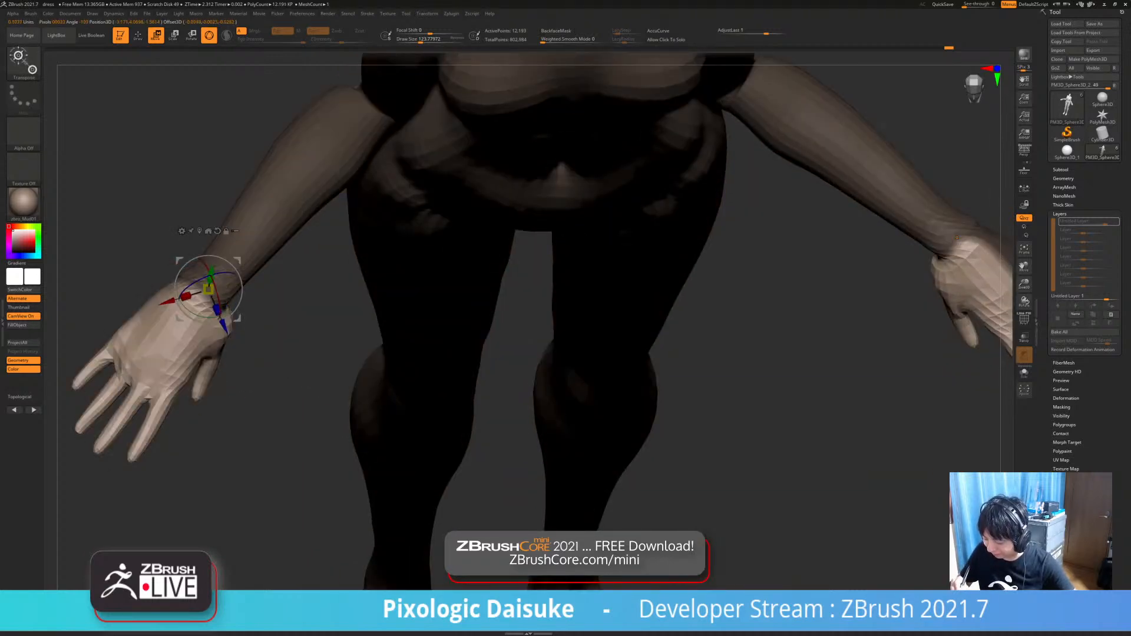
right_click_drag(649, 294, 649, 366, "ctrl")
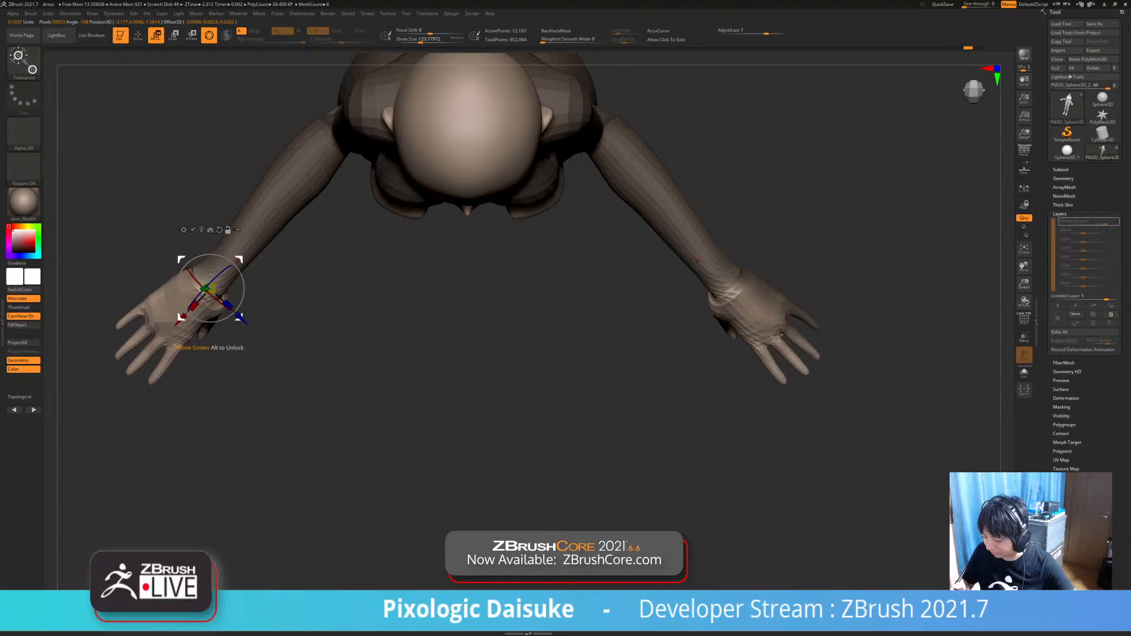
left_click_drag(220, 270, 206, 285)
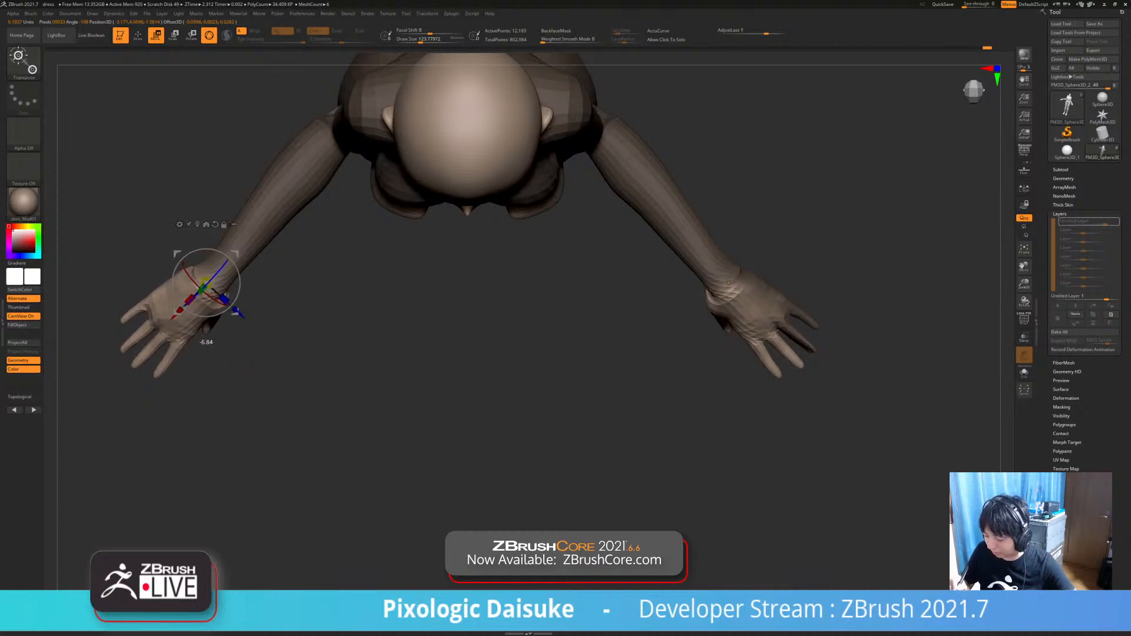
right_click_drag(230, 330, 232, 200)
left_click_drag(235, 177, 253, 195, "ctrl")
right_click_drag(253, 195, 318, 200)
right_click_drag(401, 296, 466, 265)
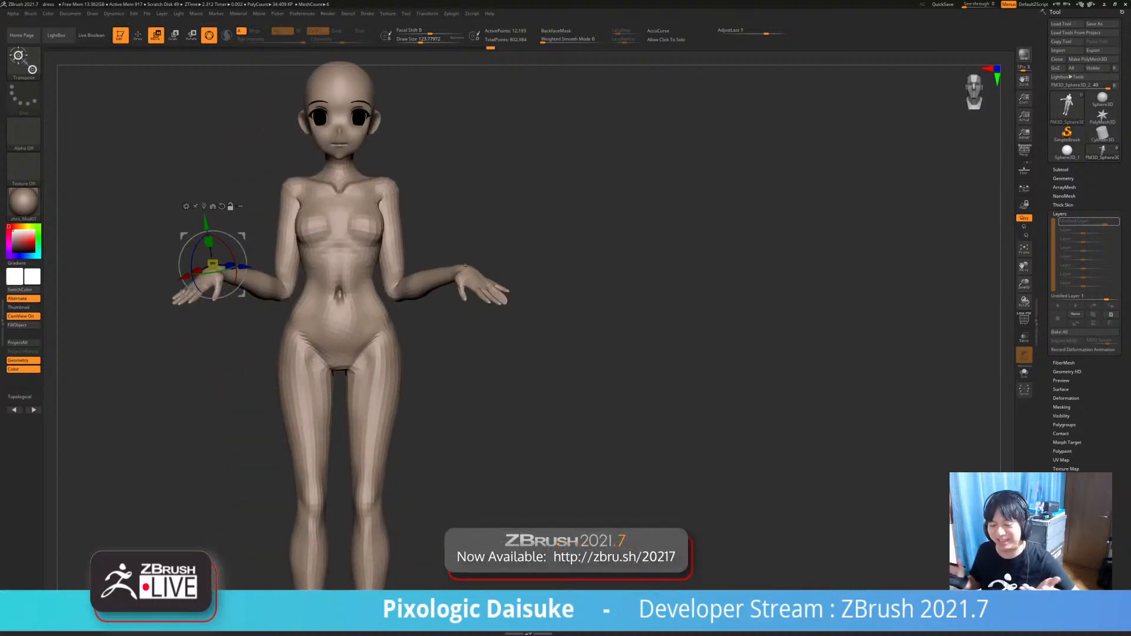
- Isolate the whole arms with the pivot on the shoulder joints, swing them slightly backward in side view and clear the mask
right_click_drag(466, 266, 463, 322)
left_click_drag(318, 291, 319, 292)
right_click_drag(339, 314, 339, 360, "ctrl")
right_click_drag(338, 359, 248, 360)
left_click(328, 175)
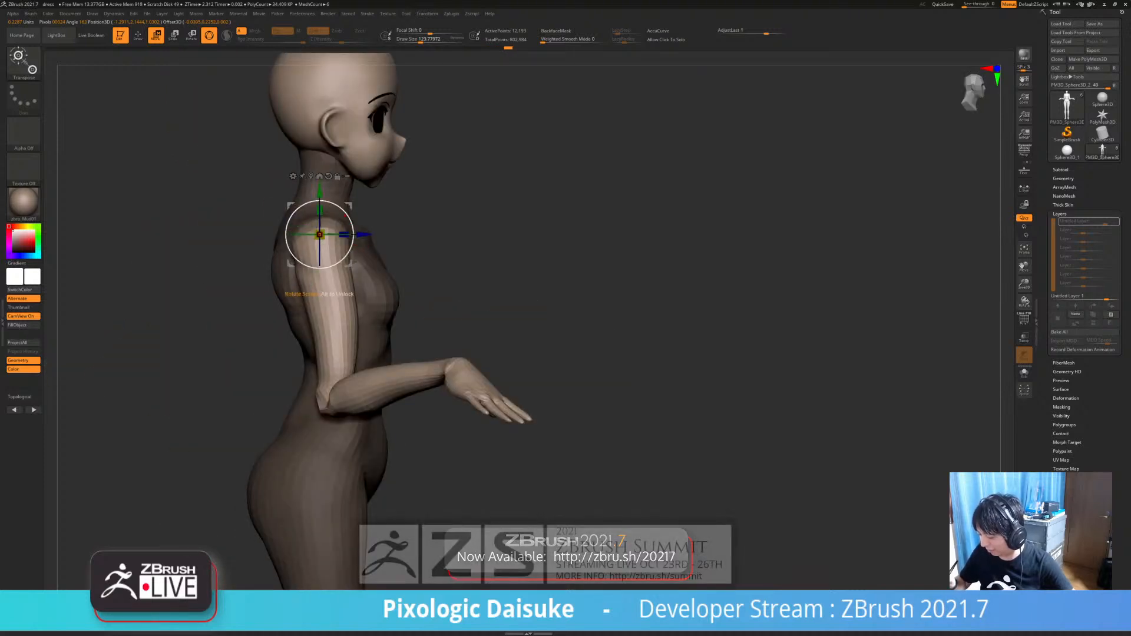
left_click_drag(331, 203, 340, 207)
mouse_move(340, 208)
right_mouse_down("alt")
mouse_move(303, 194)
mouse_move(195, 195)
mouse_move(232, 172)
right_mouse_up("alt")
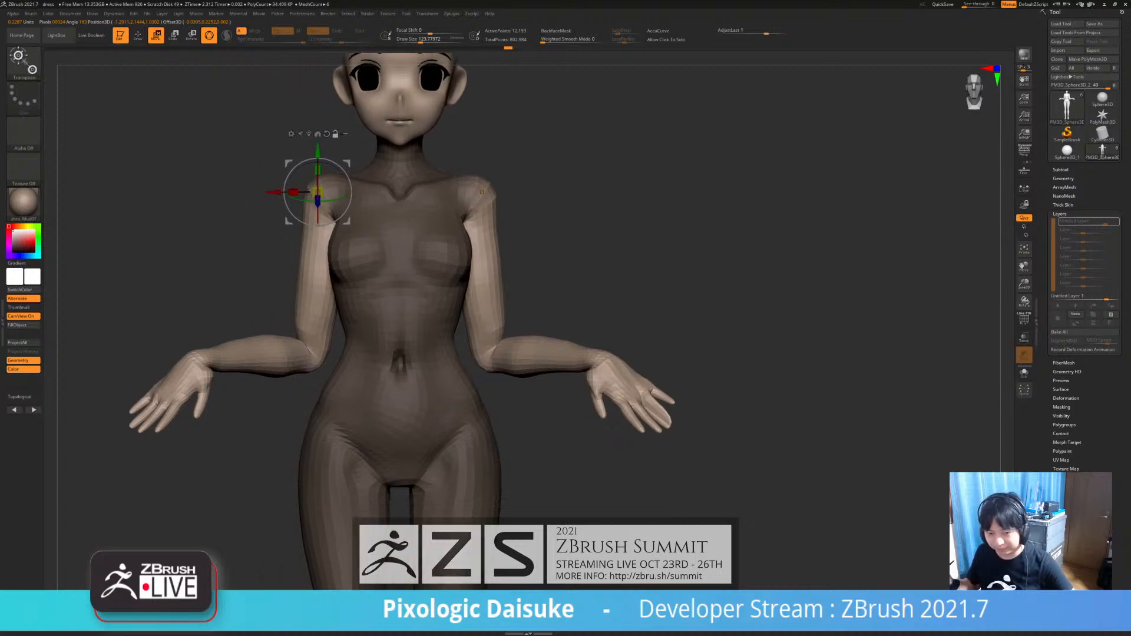
left_click_drag(194, 176, 218, 200, "ctrl")
- Isolate the hands at the wrists again, adjust the gizmo's orientation and rotate the hands about the wrist joints
right_click_drag(219, 201, 313, 224, "alt")
left_click_drag(293, 308, 283, 317, "ctrl")
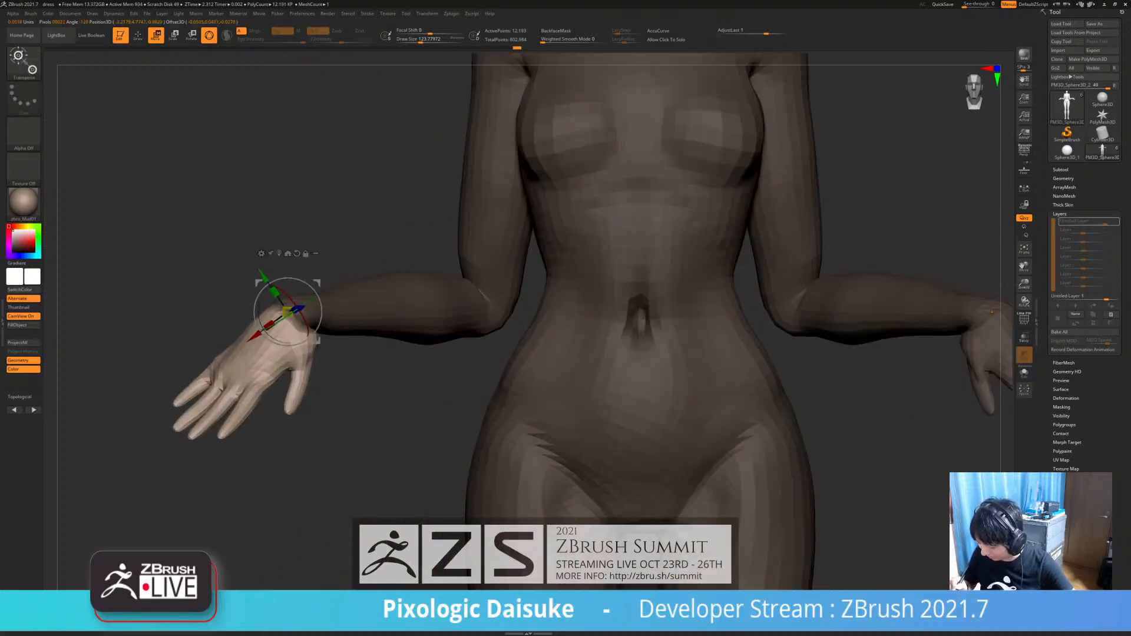
right_click_drag(282, 317, 353, 371)
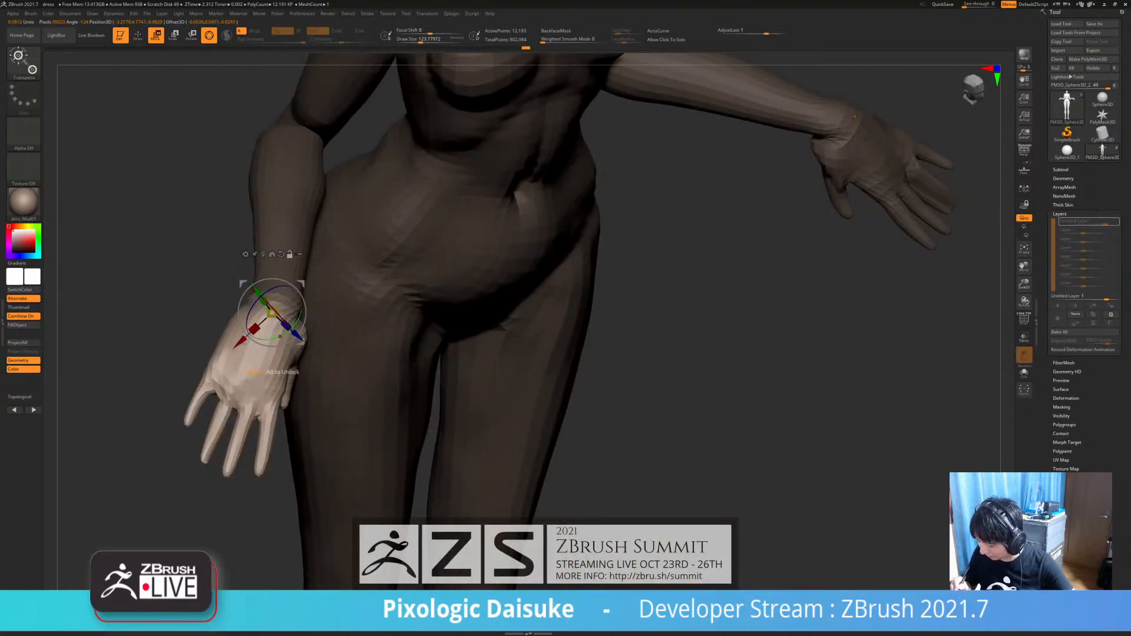
left_click_drag(280, 337, 303, 334, "alt")
right_click_drag(354, 383, 268, 336)
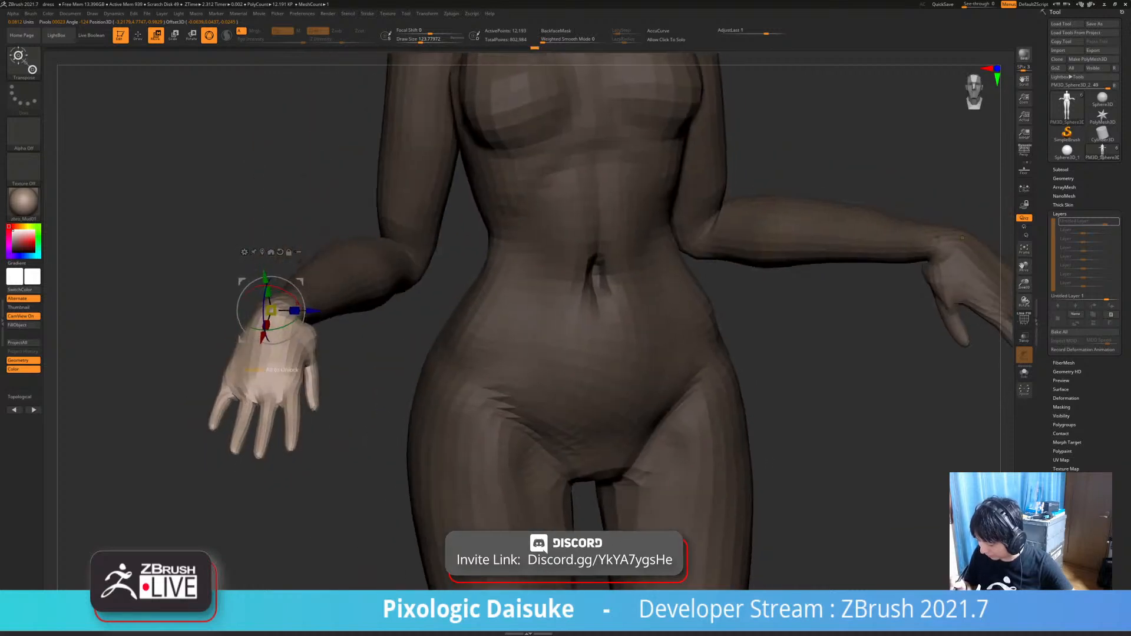
left_click_drag(269, 329, 298, 321)
right_click_drag(354, 383, 377, 377)
right_click_drag(377, 377, 311, 355, "ctrl")
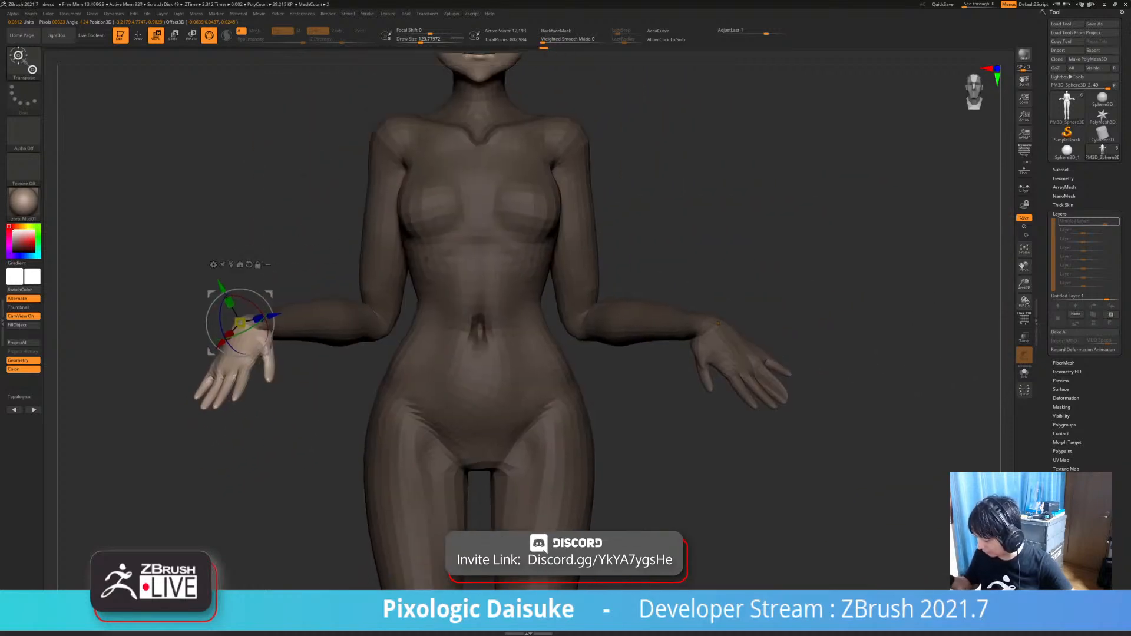
- Fine-tune the rotation of the hands at the wrists and clear the mask
right_click_drag(717, 323, 464, 303)
left_click_drag(201, 320, 165, 326)
right_click_drag(460, 299, 450, 331)
left_click_drag(518, 294, 542, 315, "ctrl")
right_click_drag(454, 330, 660, 377, "alt")
right_click_drag(660, 377, 666, 207, "alt")
mouse_move(666, 344)
right_mouse_down("alt")
mouse_move(666, 231)
mouse_move(541, 231)
right_mouse_up("alt")
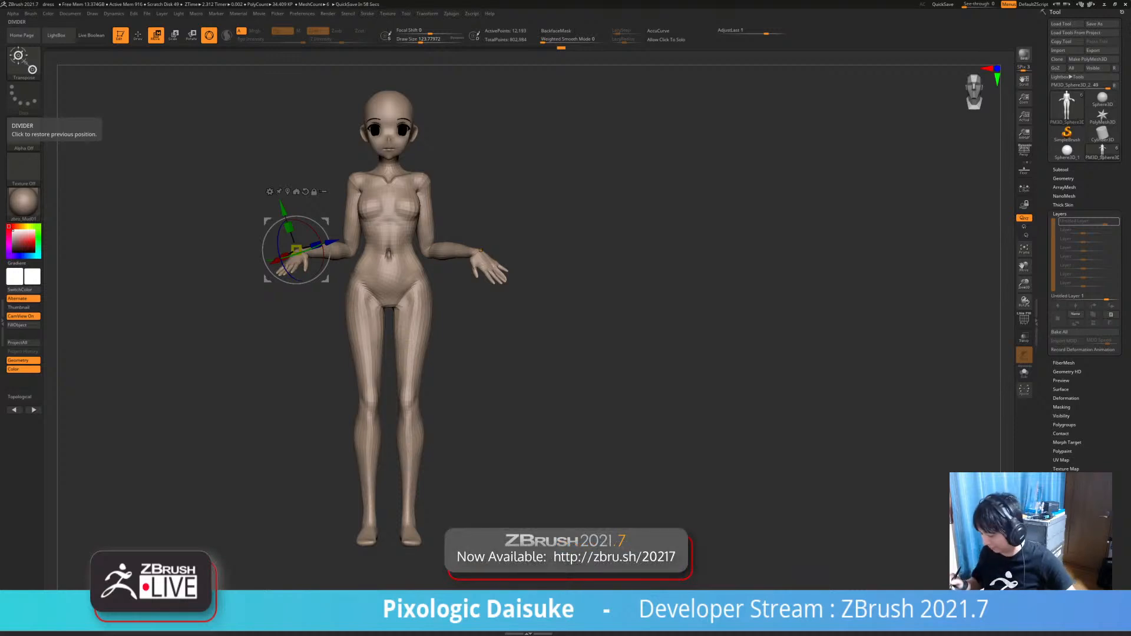
- Isolate only the character's right leg with a topological mask at the hip and align the gizmo on the hip joint
right_click_drag(414, 299, 401, 318, "alt")
key("ctrl+z")
left_click_drag(327, 232, 317, 283, "ctrl")
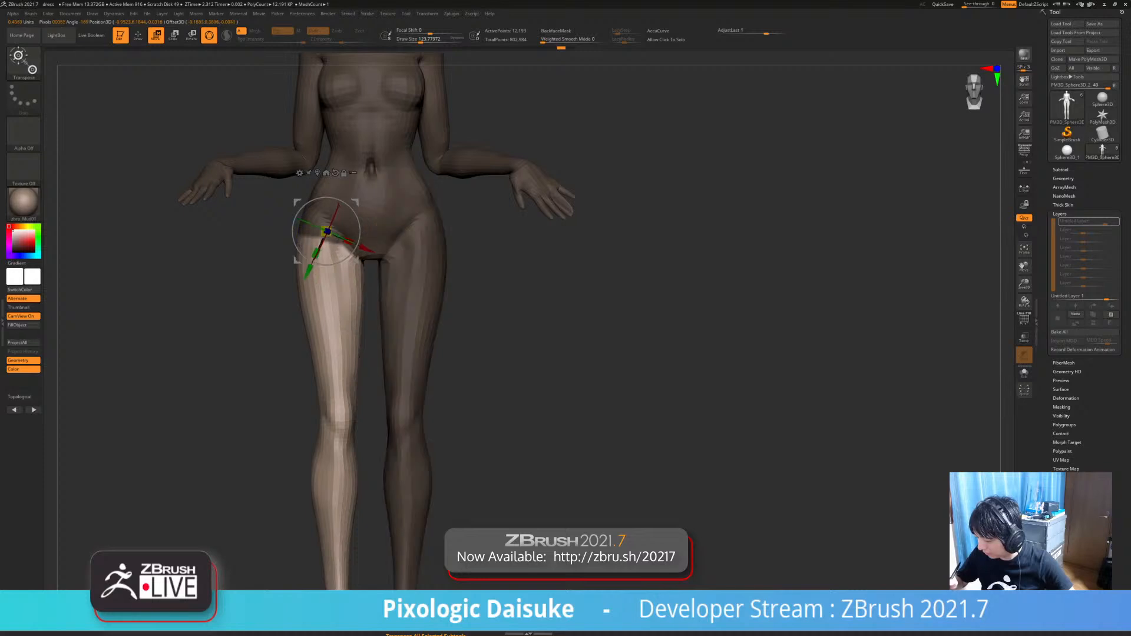
right_click_drag(313, 265, 372, 245, "ctrl")
mouse_move(373, 245)
right_mouse_down("alt")
mouse_move(362, 217)
mouse_move(364, 241)
right_mouse_up("alt")
left_click(346, 166)
- Rotate the right leg inward by about 5 degrees about the hip in front view and clear the mask
right_click_drag(348, 194, 390, 206, "shift")
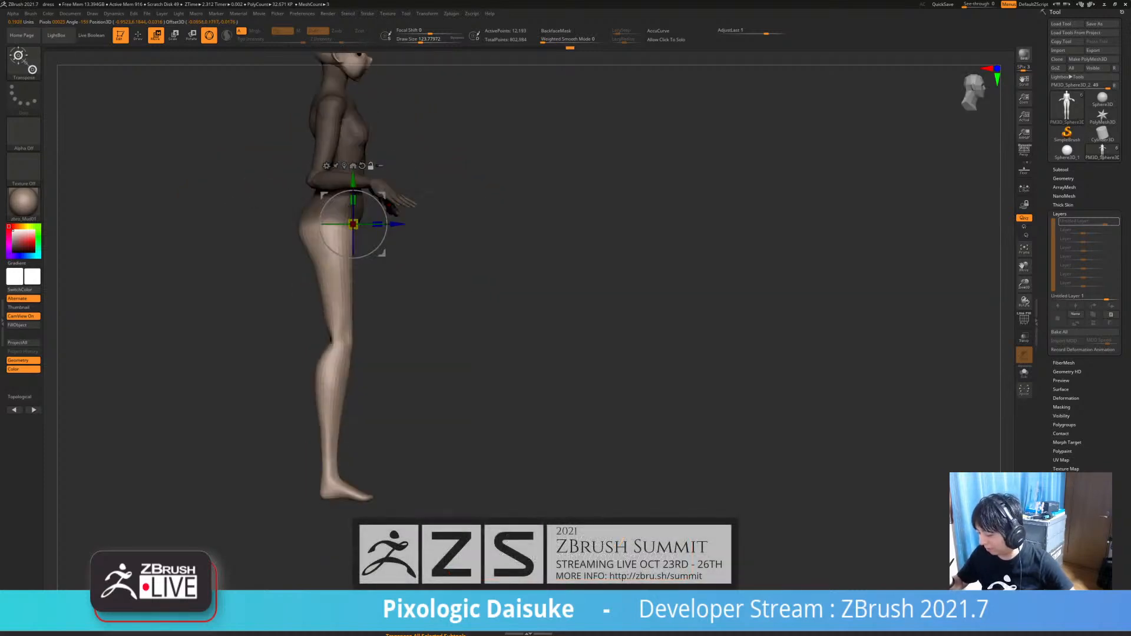
right_click_drag(378, 167, 381, 141, "shift")
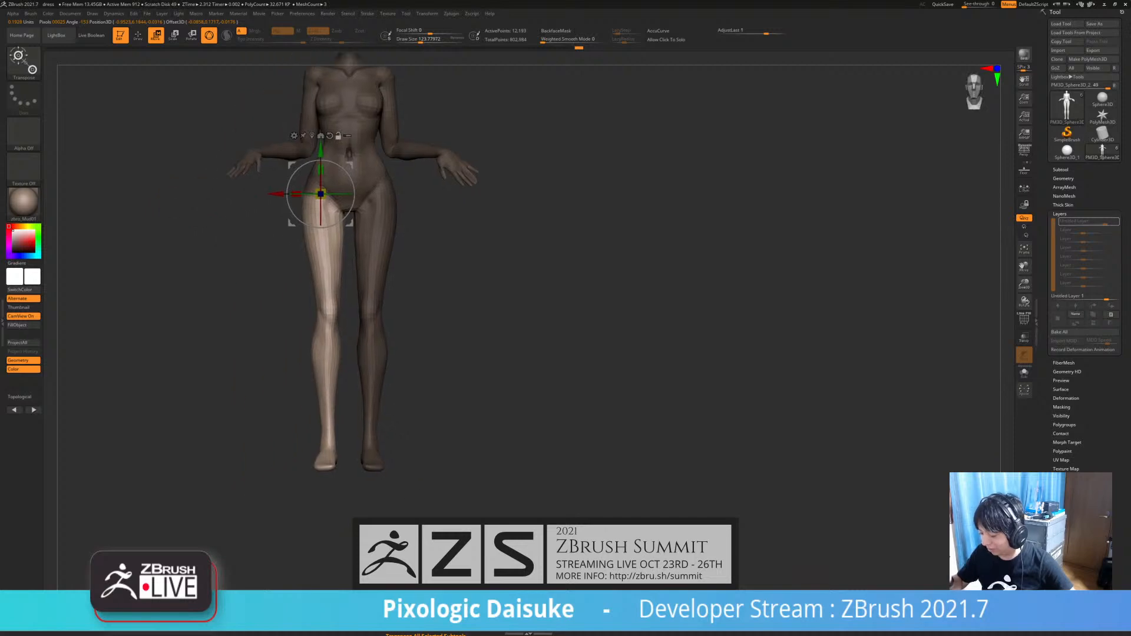
left_click_drag(345, 216, 348, 214)
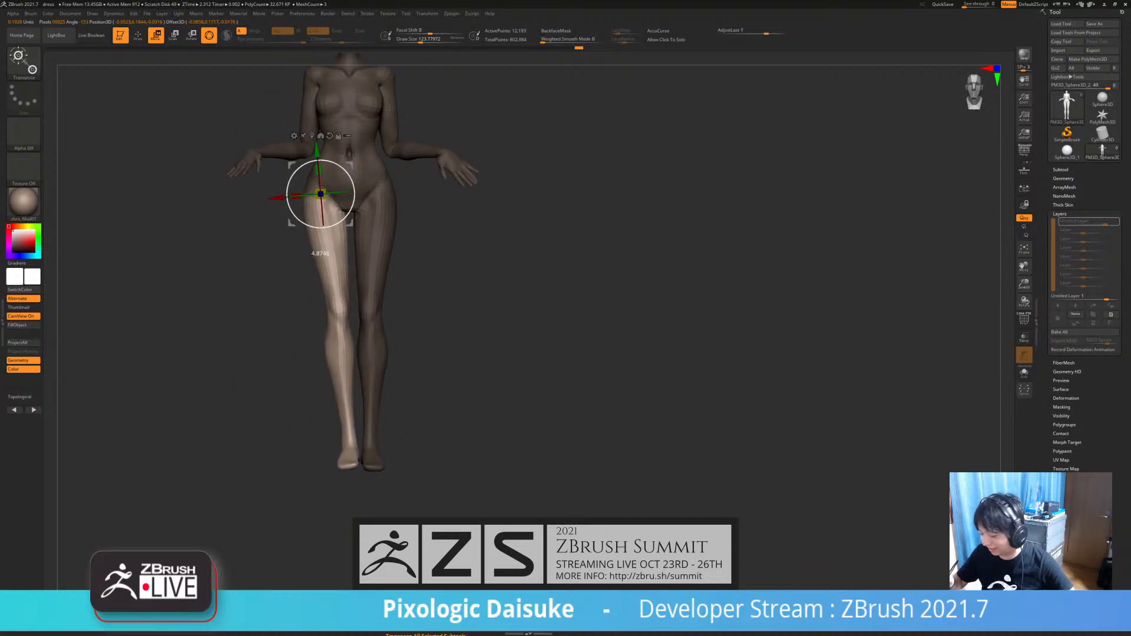
left_click_drag(420, 315, 428, 343, "ctrl")
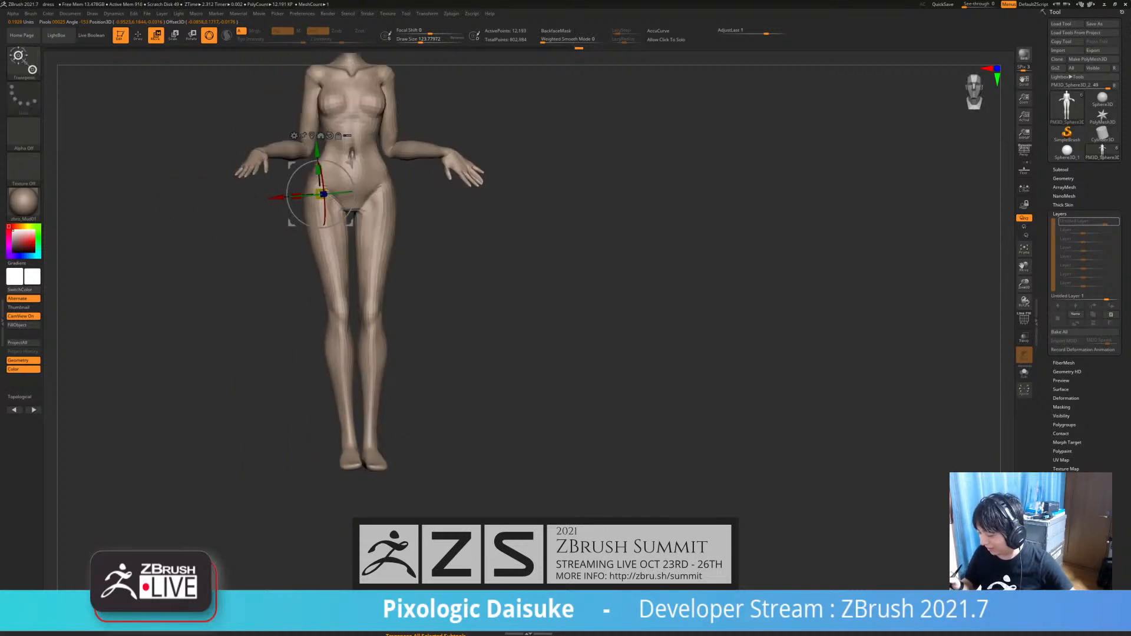
- Try a new mask on the leg in side view, and undo back to the isolated right leg
right_click_drag(428, 343, 504, 389, "shift")
left_click_drag(369, 298, 376, 359, "ctrl")
right_click_drag(448, 359, 448, 318, "ctrl")
key("ctrl")
key("ctrl+z")
key("ctrl+z")
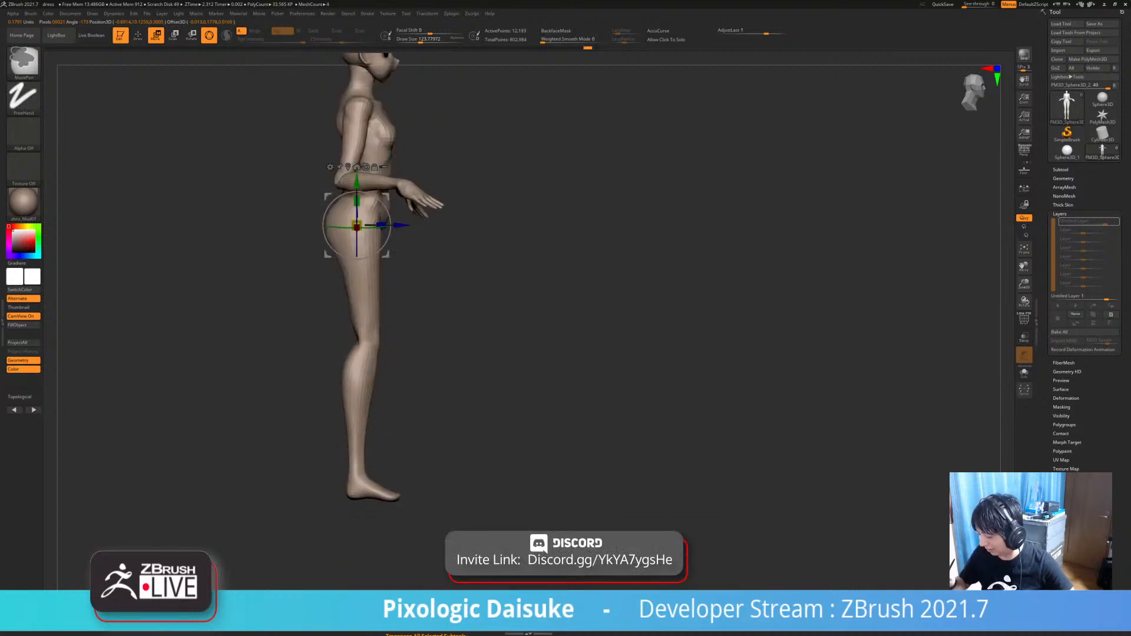
key("ctrl+z")
- Adjust the right leg slightly about the hip and extend the mask over the opposite buttock from behind
left_click_drag(378, 253, 381, 250)
right_click_drag(530, 295, 613, 283, "ctrl")
mouse_move(328, 240)
right_mouse_down("ctrl")
mouse_move(353, 271)
mouse_move(324, 219)
right_mouse_up("ctrl")
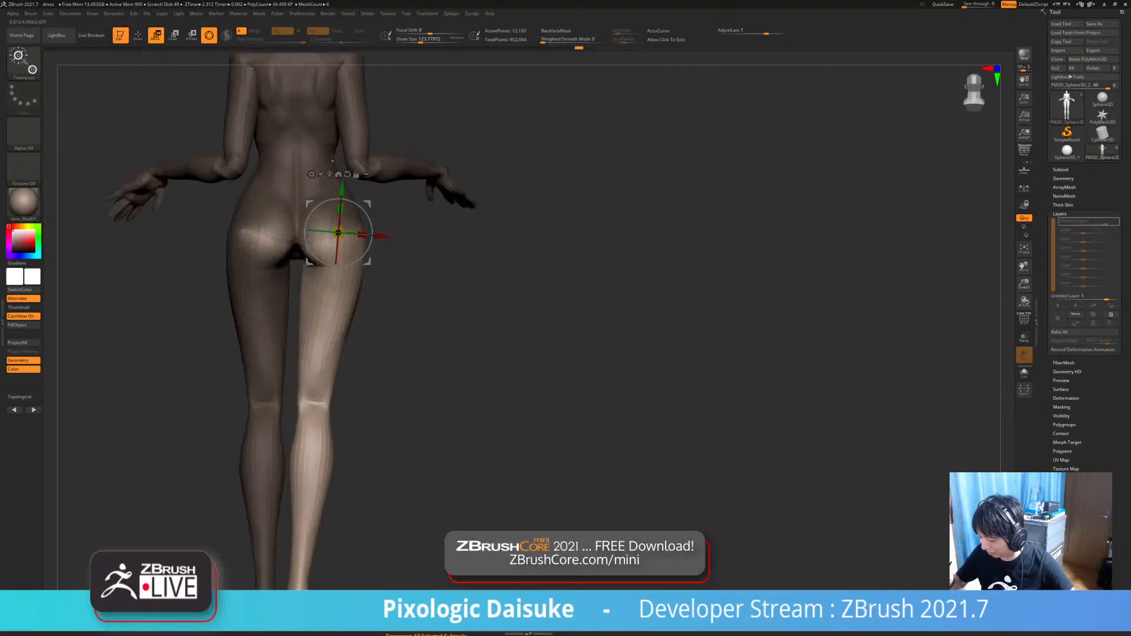
left_click_drag(213, 210, 296, 197, "ctrl")
right_click_drag(295, 197, 176, 165, "ctrl")
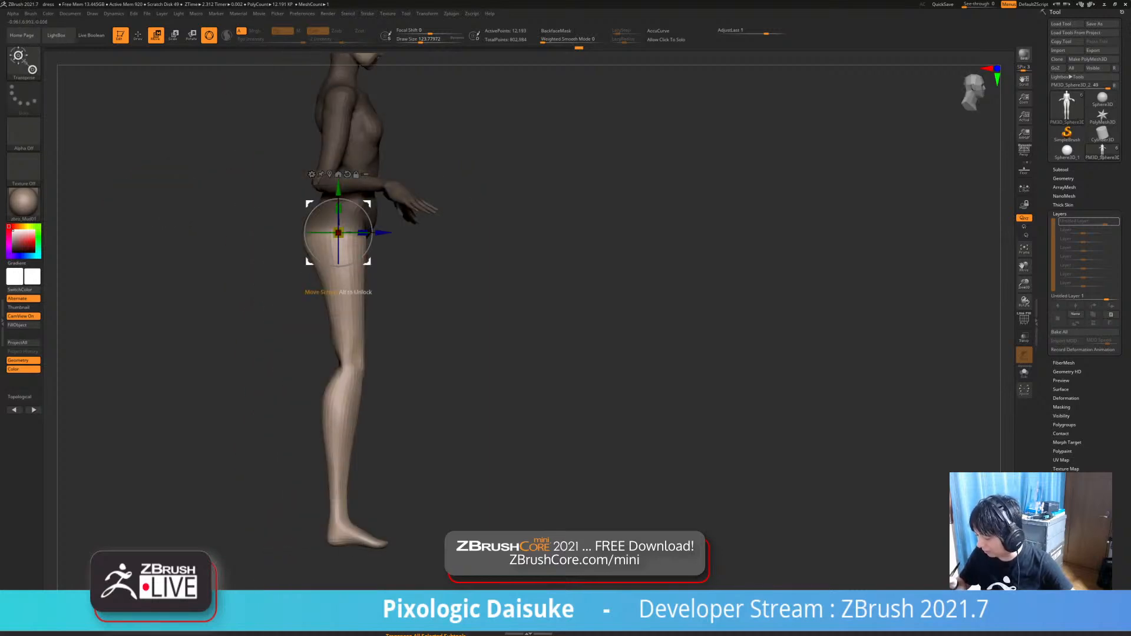
- Try different rotations of the right leg about the hip in side view
left_click_drag(368, 204, 370, 201)
key("ctrl+z")
left_click_drag(369, 248, 385, 233)
key("ctrl+z")
- Rotate the right leg slightly about the hip joint and clear the mask
right_click_drag(386, 232, 378, 253, "alt")
left_click_drag(355, 233, 356, 228)
right_click_drag(378, 254, 368, 221, "ctrl")
left_click_drag(389, 307, 412, 330, "ctrl")
- Isolate the left leg by masking the body down to the hip and masking the entire right hip and leg
right_click_drag(412, 330, 407, 372)
left_click_drag(299, 213, 287, 266, "ctrl")
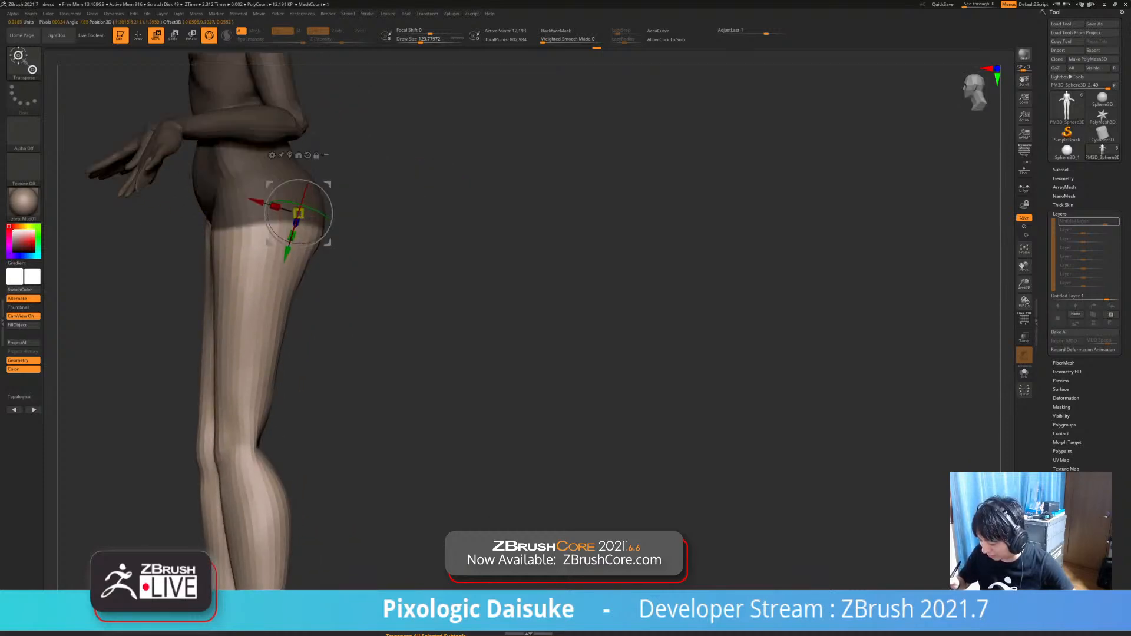
right_click_drag(286, 246, 302, 222, "ctrl")
right_click_drag(302, 222, 341, 221, "shift")
right_click_drag(242, 237, 243, 271, "ctrl")
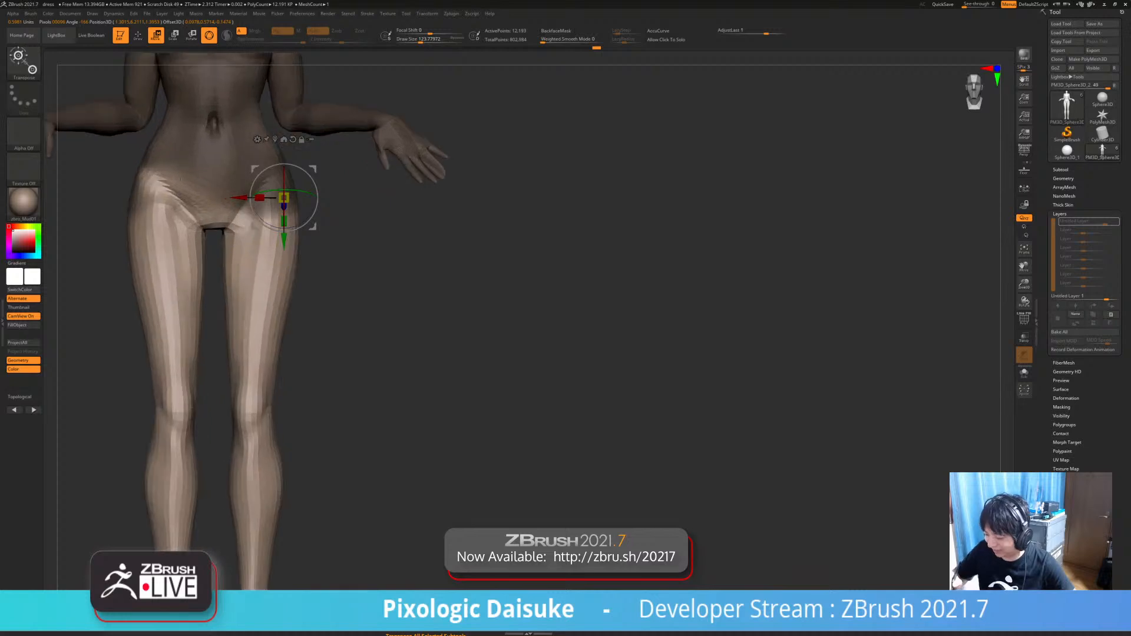
left_click_drag(110, 161, 226, 264, "ctrl")
right_click_drag(226, 264, 226, 230, "ctrl")
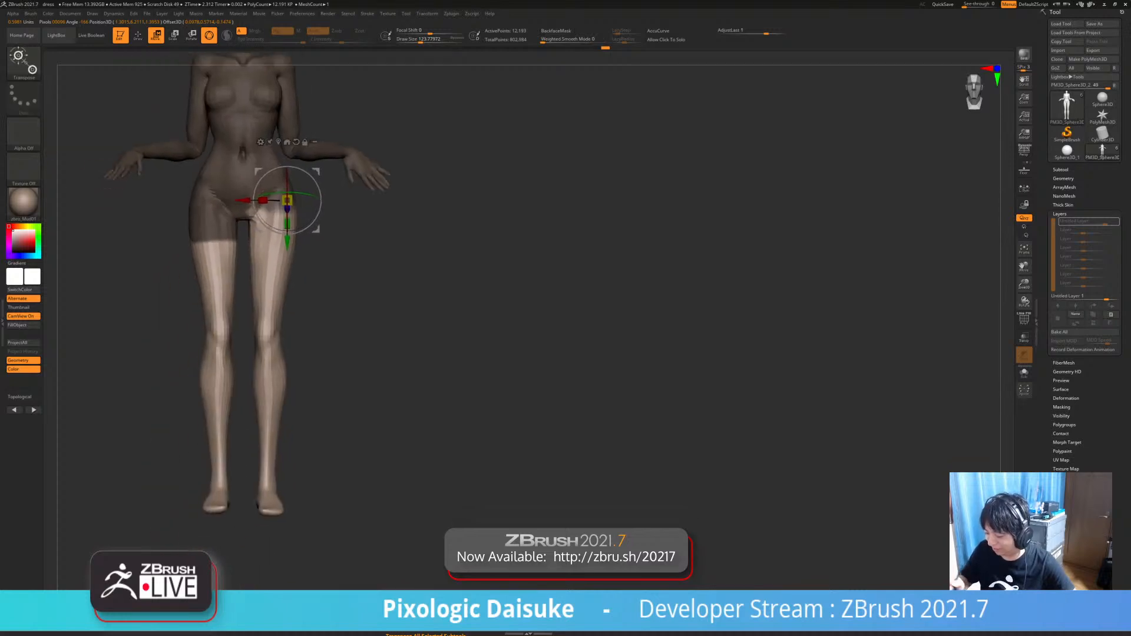
left_click_drag(157, 199, 241, 528, "ctrl")
right_click_drag(273, 254, 273, 319, "ctrl")
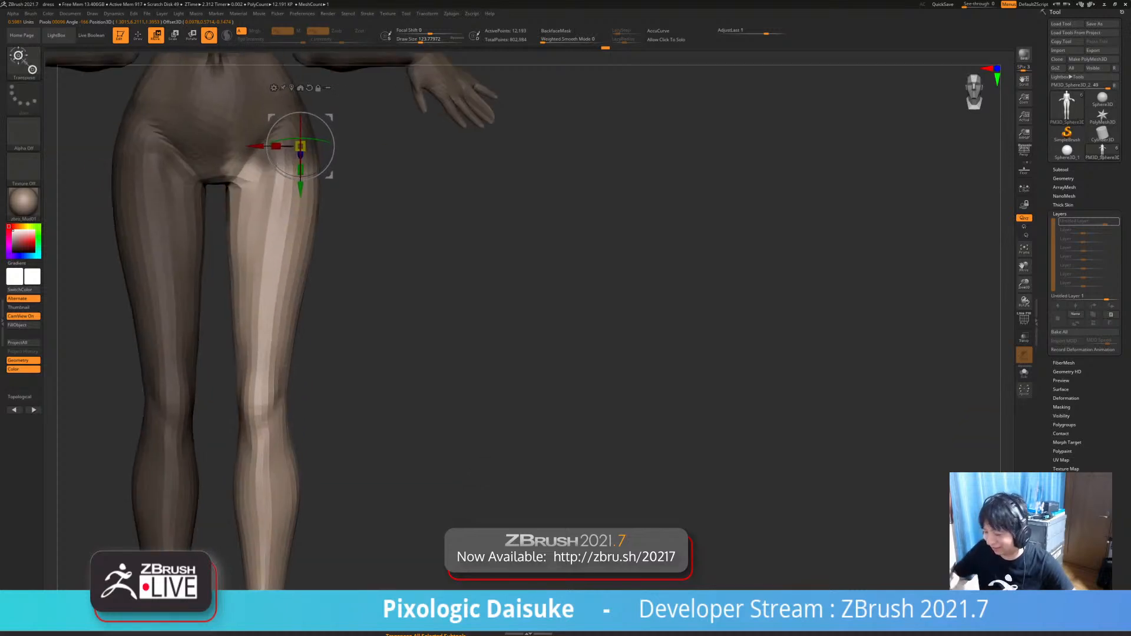
- Switch the masking brush to MaskLasso and clean up the mask edge between the pelvis and the left thigh
left_click(23, 63, "ctrl")
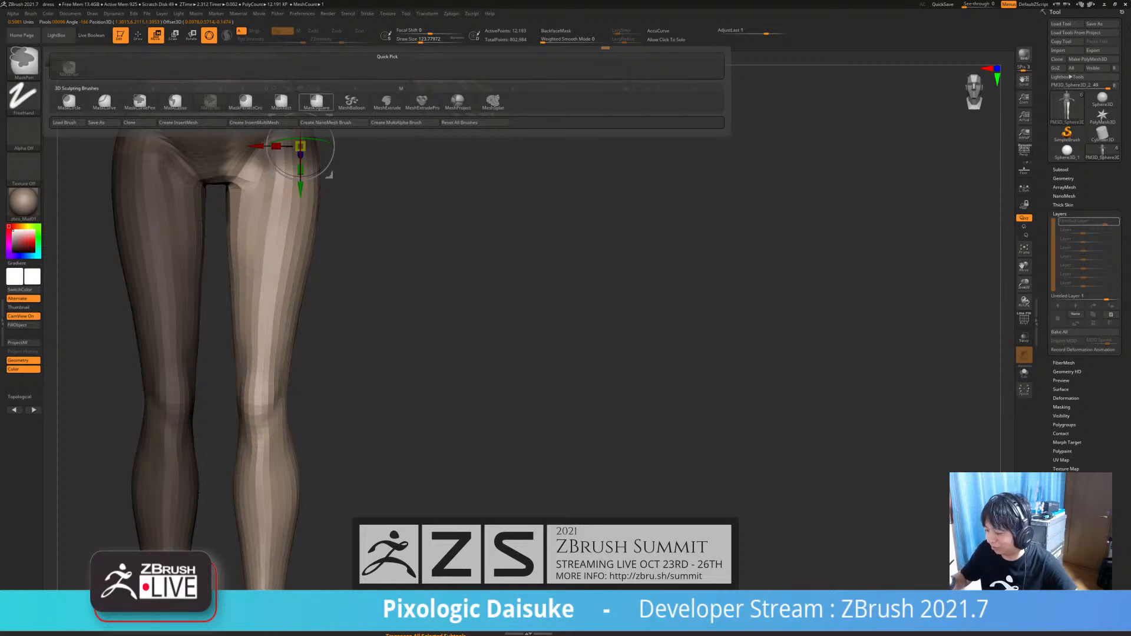
left_click(175, 102, "ctrl")
right_click_drag(274, 254, 293, 337, "alt")
left_click_drag(299, 199, 230, 166, "ctrl")
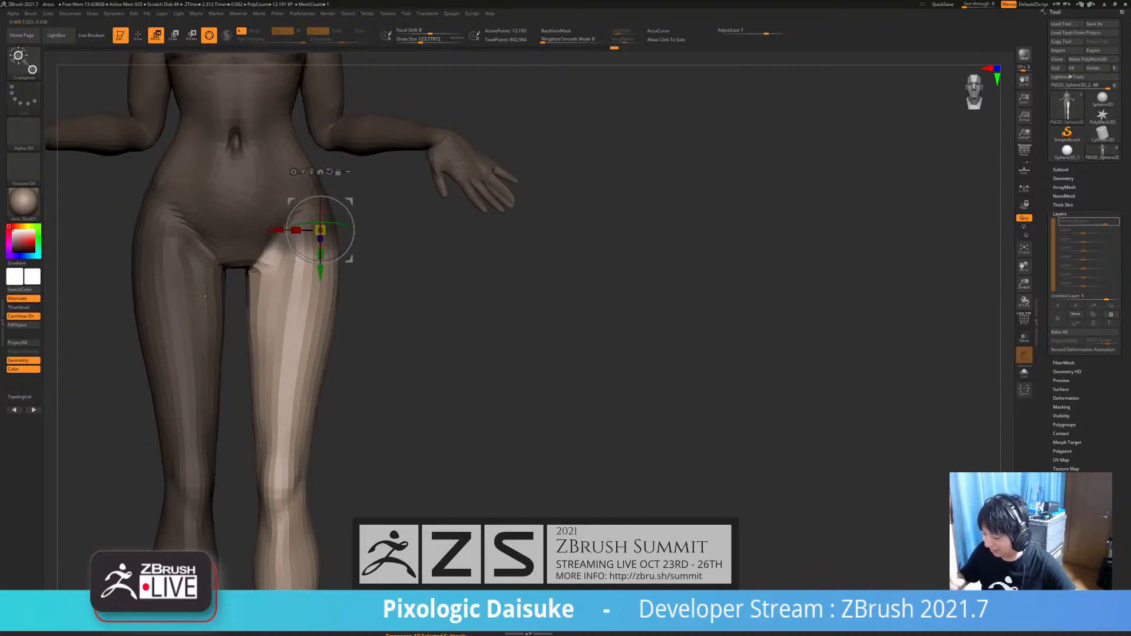
- Rotate the left leg slightly backward about the hip joint in side view
right_click_drag(273, 319, 273, 254, "ctrl")
right_click_drag(273, 254, 200, 254)
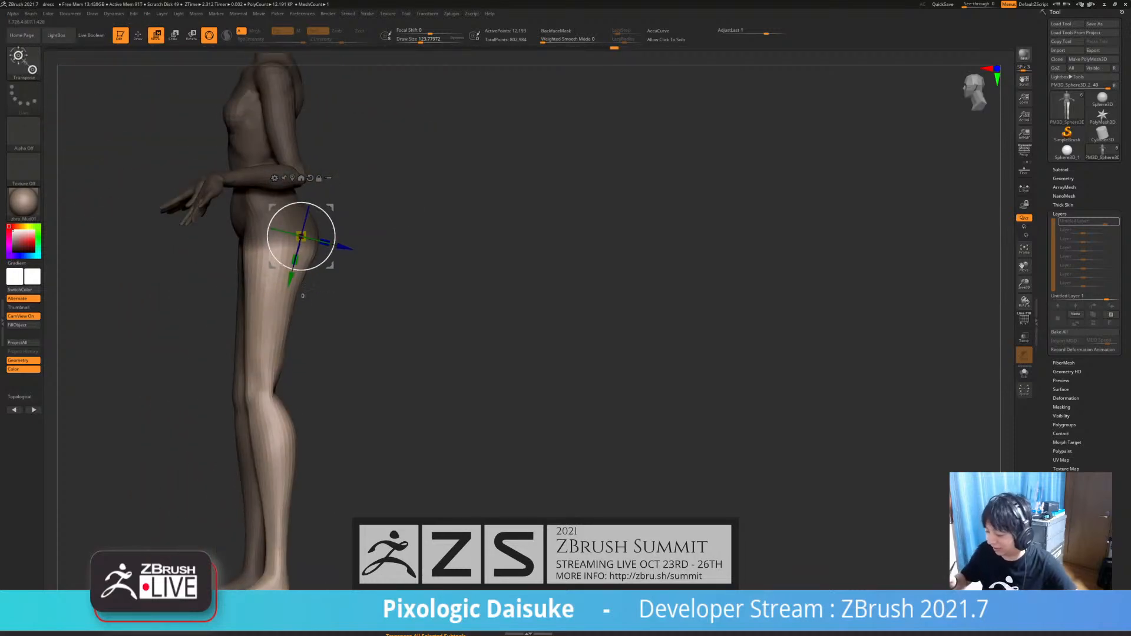
right_click_drag(303, 296, 283, 269, "alt")
left_click_drag(270, 218, 272, 222)
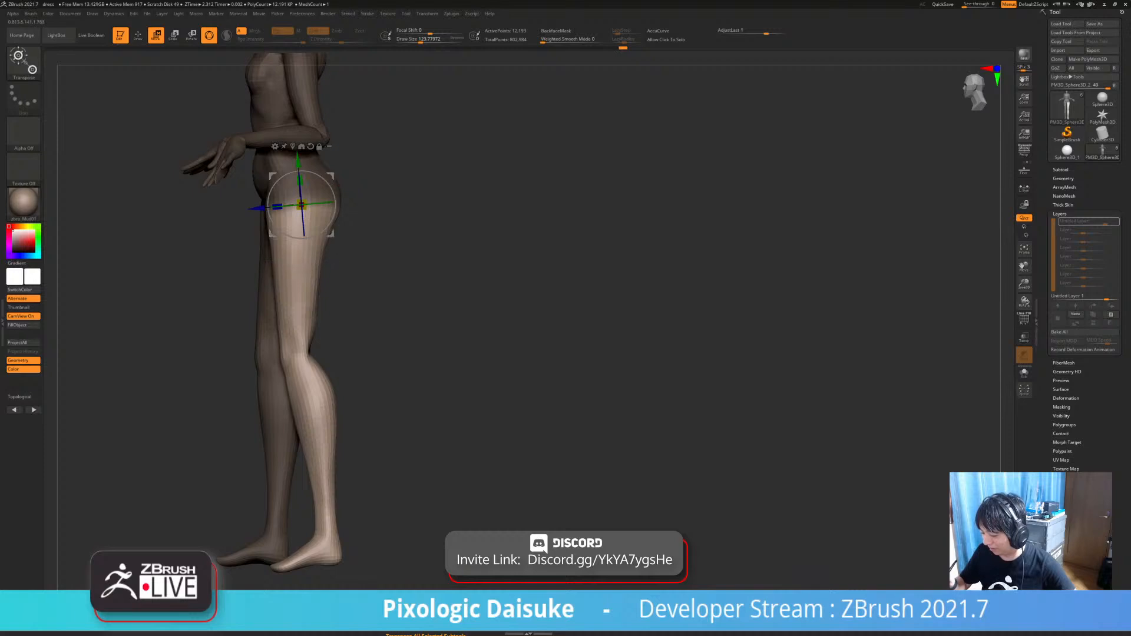
right_click_drag(124, 164, 118, 131)
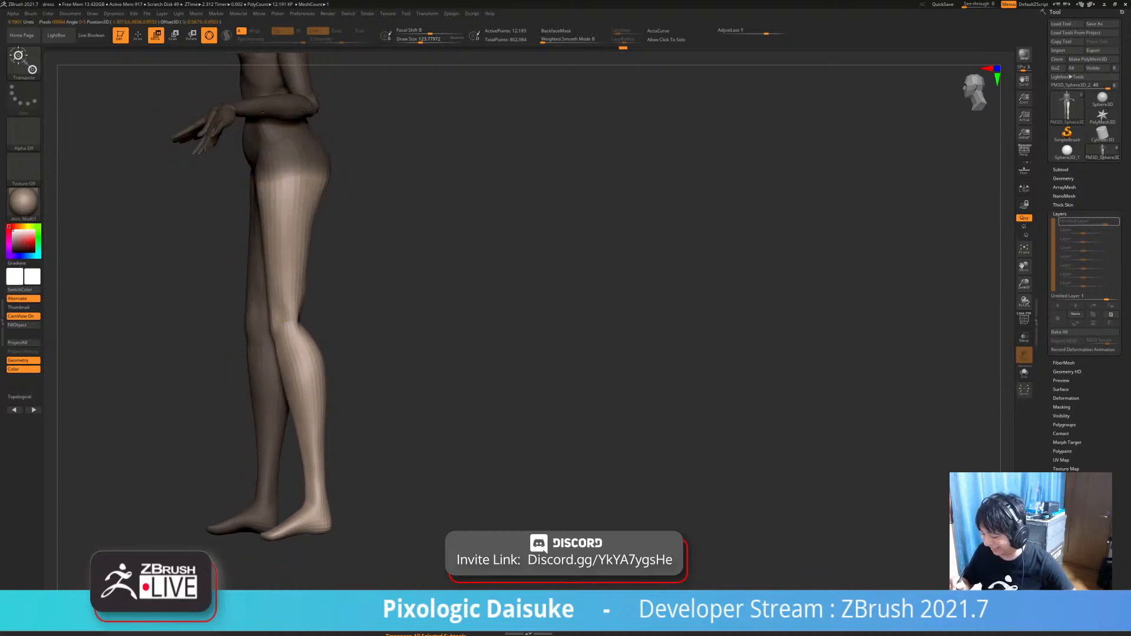
- Mask the body down to the left knee and centre the gizmo on the knee joint
left_click_drag(285, 323, 294, 342, "ctrl")
right_click_drag(318, 313, 359, 312, "shift")
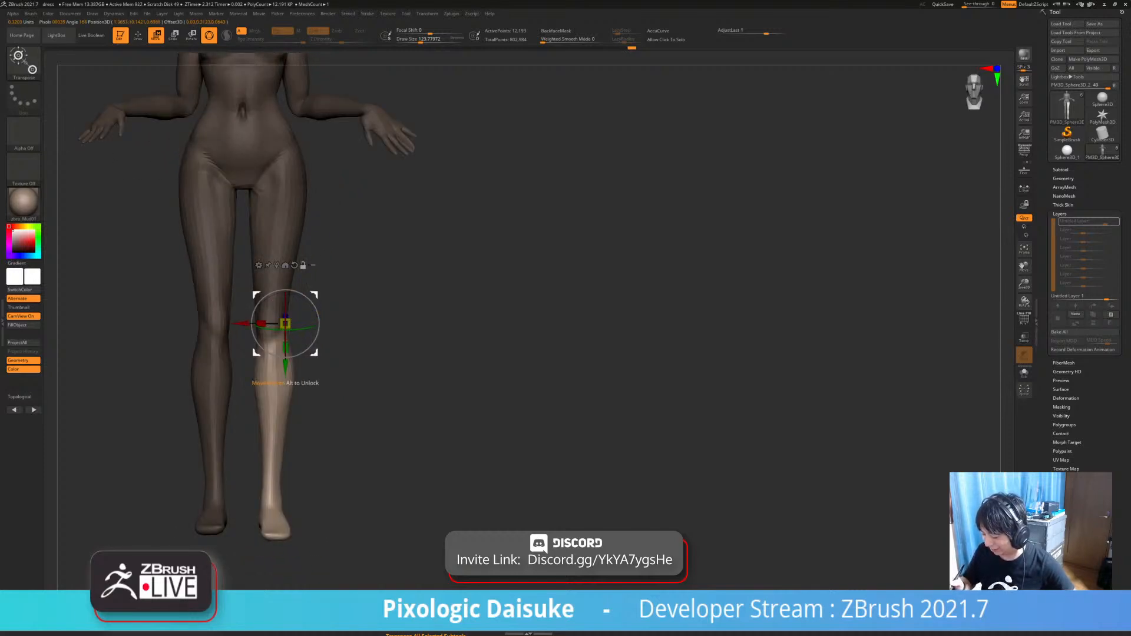
left_click_drag(285, 324, 273, 334, "alt")
left_click(281, 276, "alt")
- Bend the left lower leg backward at the knee in side view and clear the mask
right_click_drag(354, 318, 304, 318, "shift")
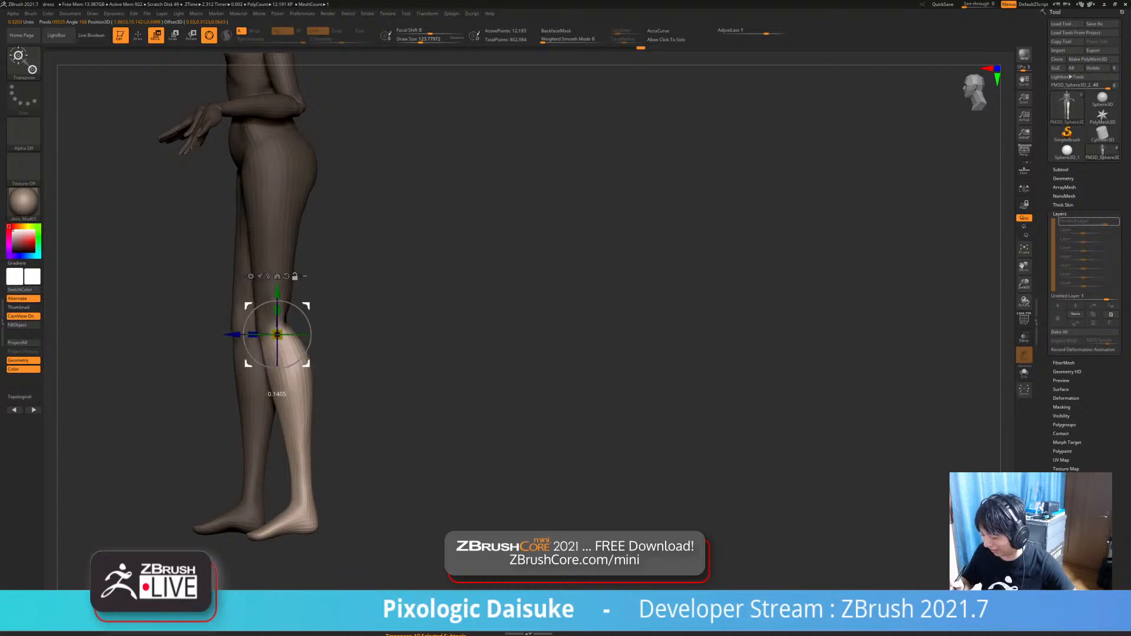
left_click_drag(310, 335, 309, 327)
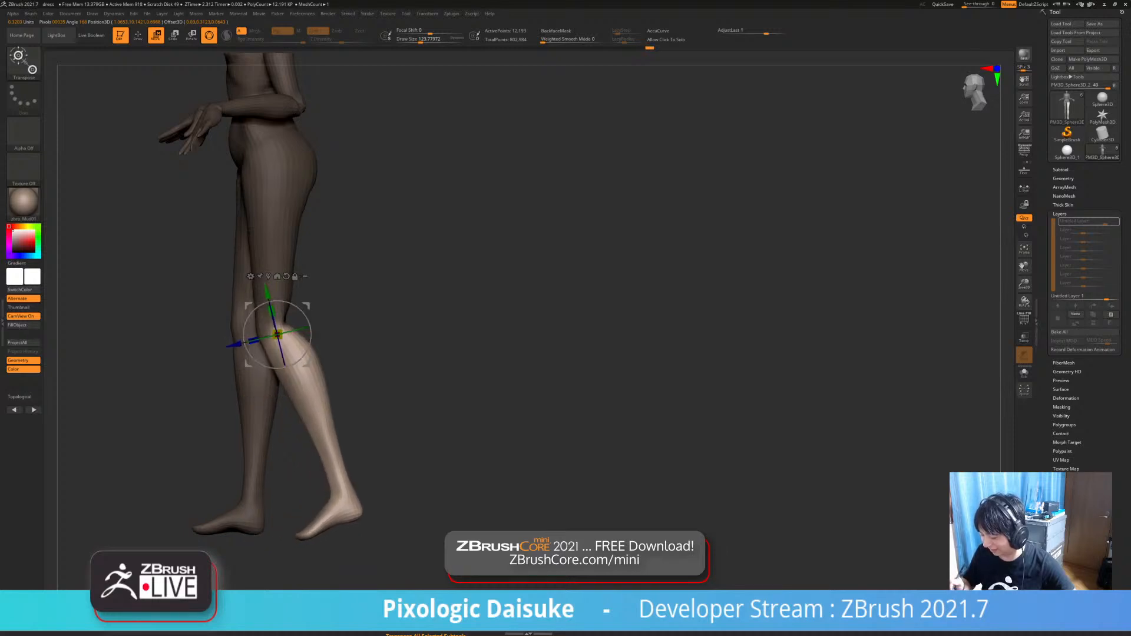
right_click_drag(354, 318, 389, 333, "alt")
left_click_drag(415, 235, 436, 253, "ctrl")
right_click_drag(436, 254, 421, 218, "ctrl")
right_click_drag(412, 265, 469, 265, "shift")
right_click_drag(469, 265, 461, 241, "alt")
right_click_drag(461, 241, 407, 213, "shift")
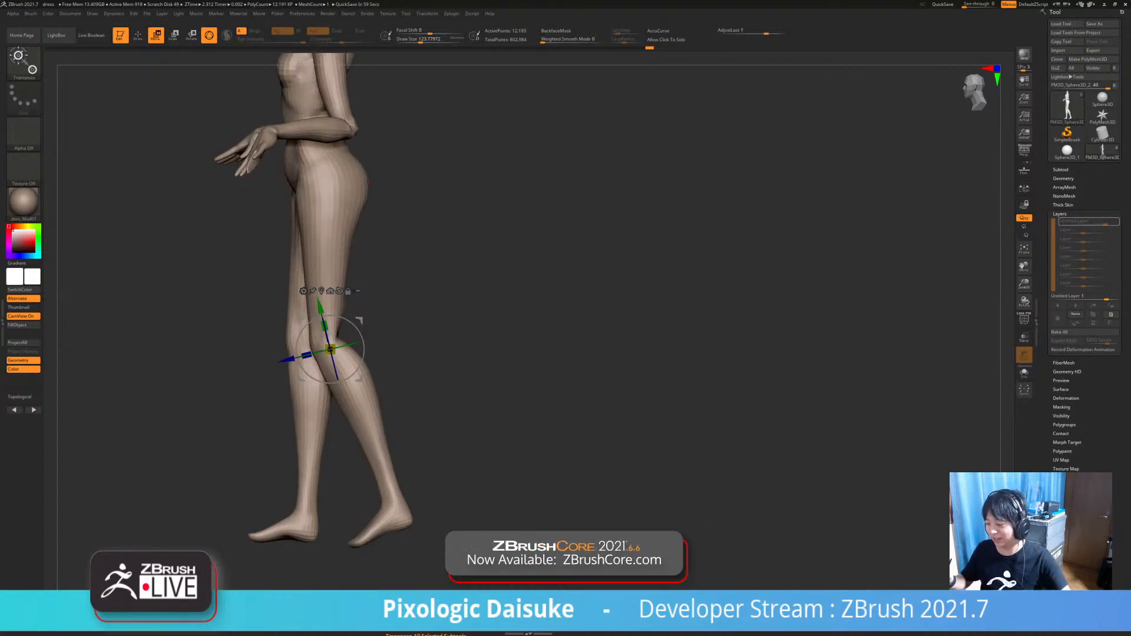
left_click_drag(335, 173, 341, 187, "ctrl")
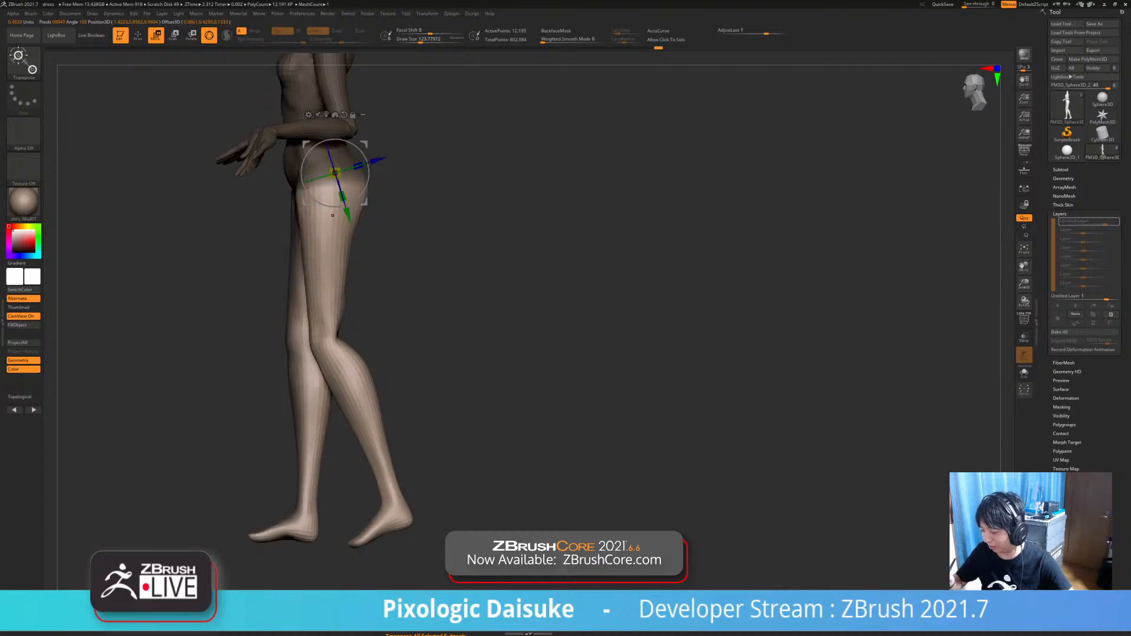
right_click_drag(340, 187, 328, 219, "shift")
key("ctrl+z")
right_click_drag(335, 353, 335, 380, "ctrl")
left_click_drag(321, 180, 317, 210, "ctrl")
key("ctrl+z")
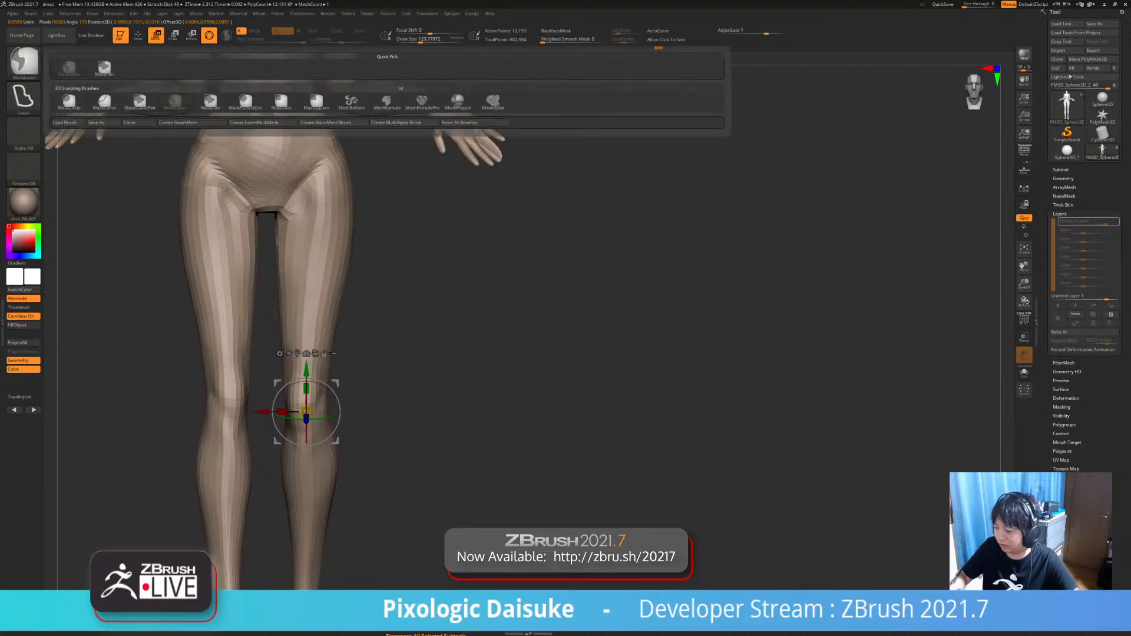
- Isolate the whole left leg with lasso masks and place the gizmo at the hip joint
mouse_move(271, 213)
left_mouse_down("ctrl")
mouse_move(374, 366)
mouse_move(283, 519)
mouse_move(272, 510)
left_mouse_up("ctrl")
right_click_drag(306, 513, 312, 435, "ctrl")
mouse_move(310, 347)
left_mouse_down("ctrl")
mouse_move(372, 469)
mouse_move(294, 519)
mouse_move(291, 471)
left_mouse_up("ctrl")
right_click_drag(377, 413, 253, 413)
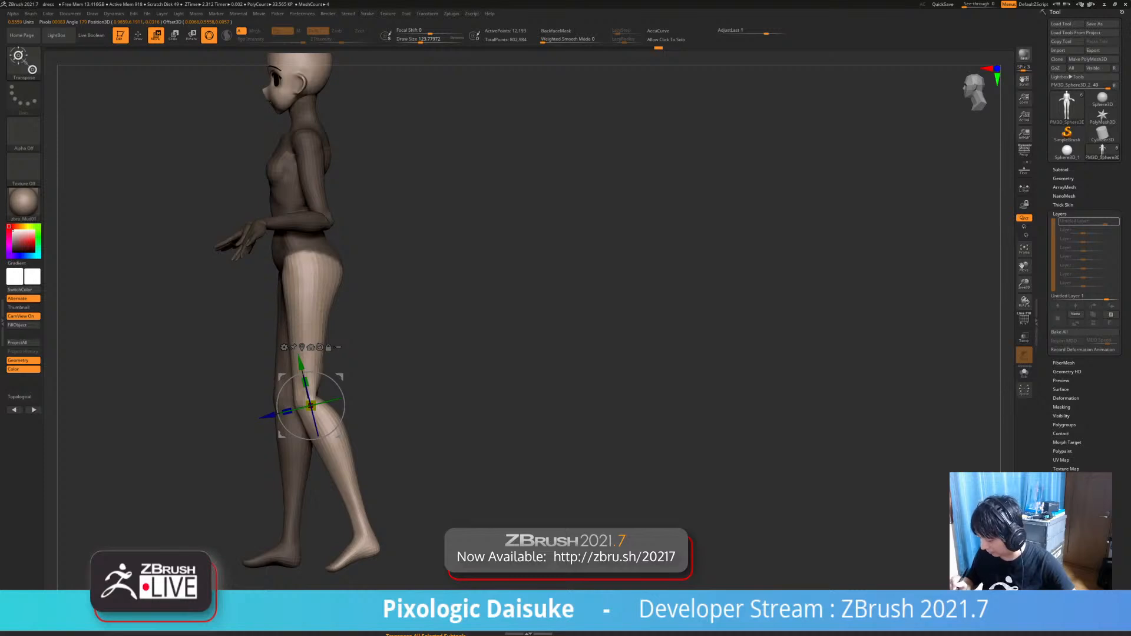
left_click(320, 347, "alt")
- Rotate the left leg slightly forward about the hip in side view
right_click_drag(328, 257, 341, 273, "ctrl")
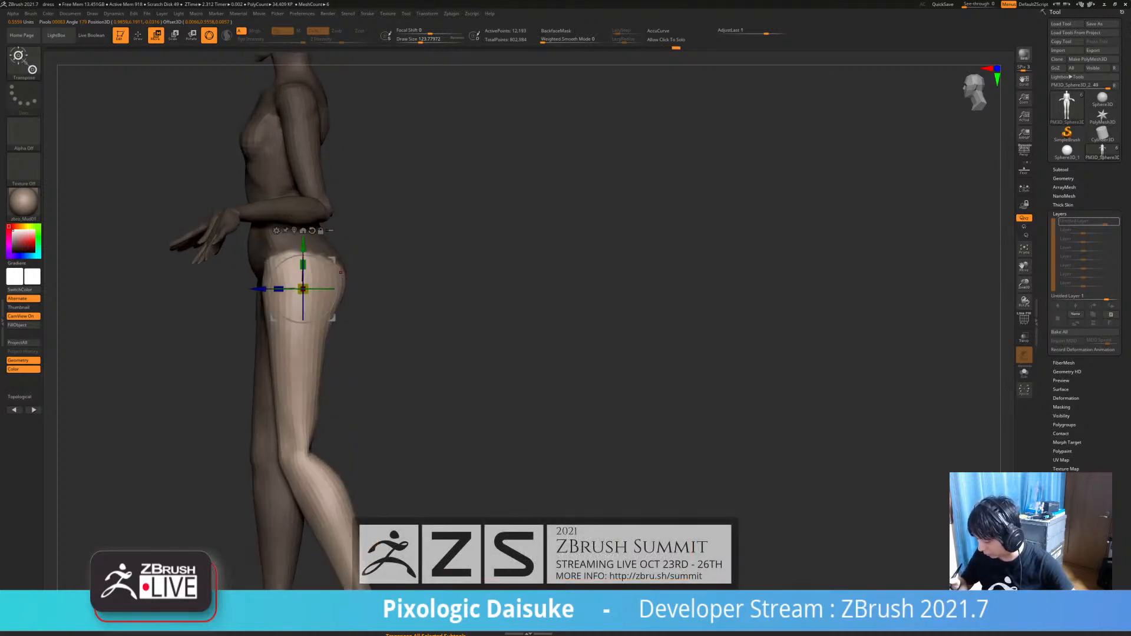
left_click_drag(330, 266, 332, 270)
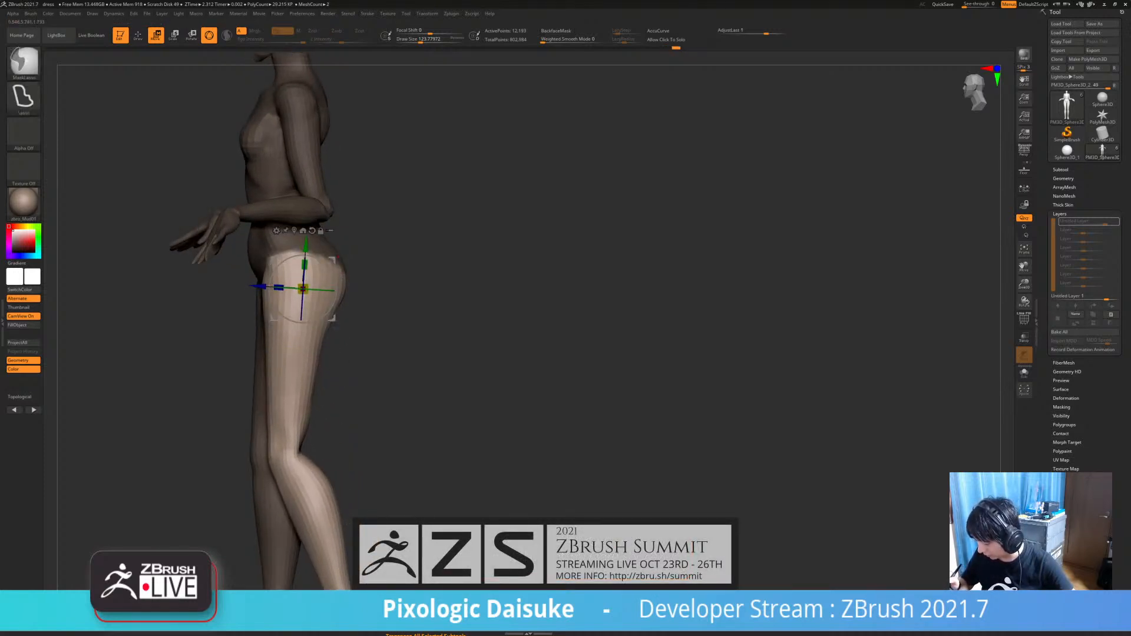
right_click_drag(338, 257, 351, 224, "alt")
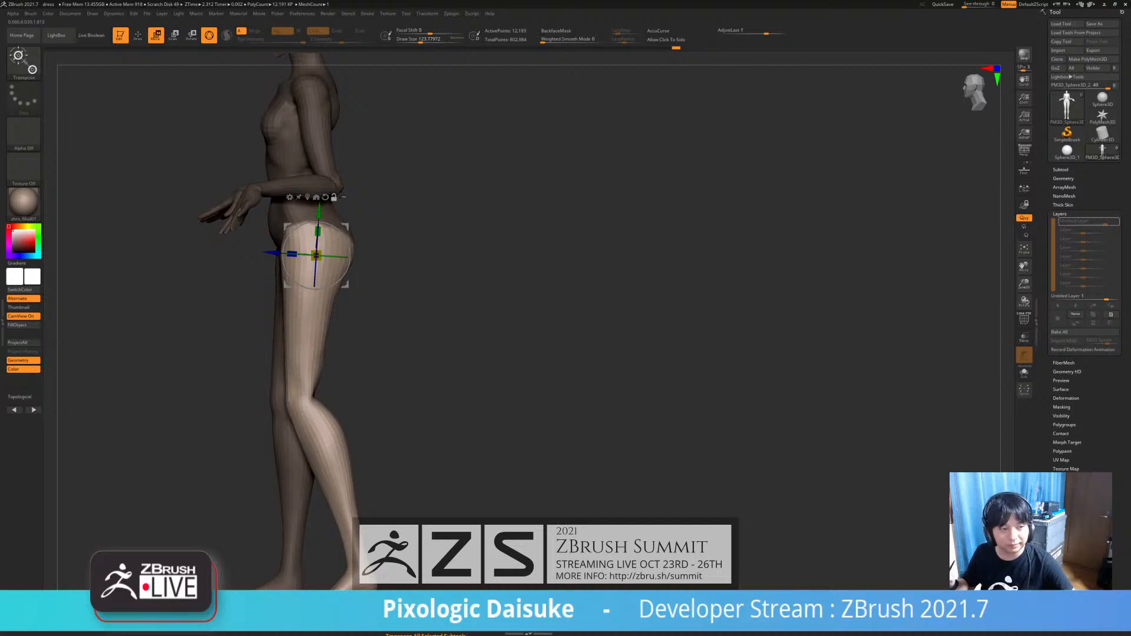
- Rotate the left leg inward about the hip in front view so the feet come closer together
right_click_drag(413, 265, 459, 266)
left_click_drag(448, 265, 471, 289, "ctrl")
right_click_drag(471, 277, 516, 292)
right_click_drag(516, 292, 520, 208, "alt")
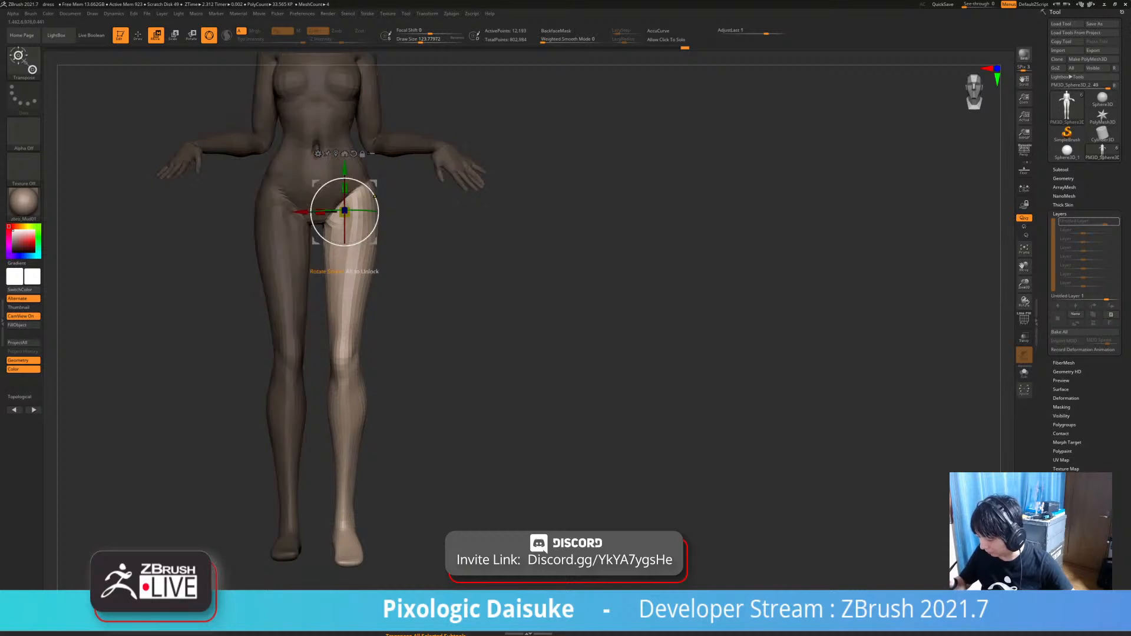
left_click_drag(375, 196, 415, 255)
- Lasso-mask the right leg from groin to foot and invert the mask to leave only that leg editable
left_click_drag(273, 193, 274, 199, "ctrl")
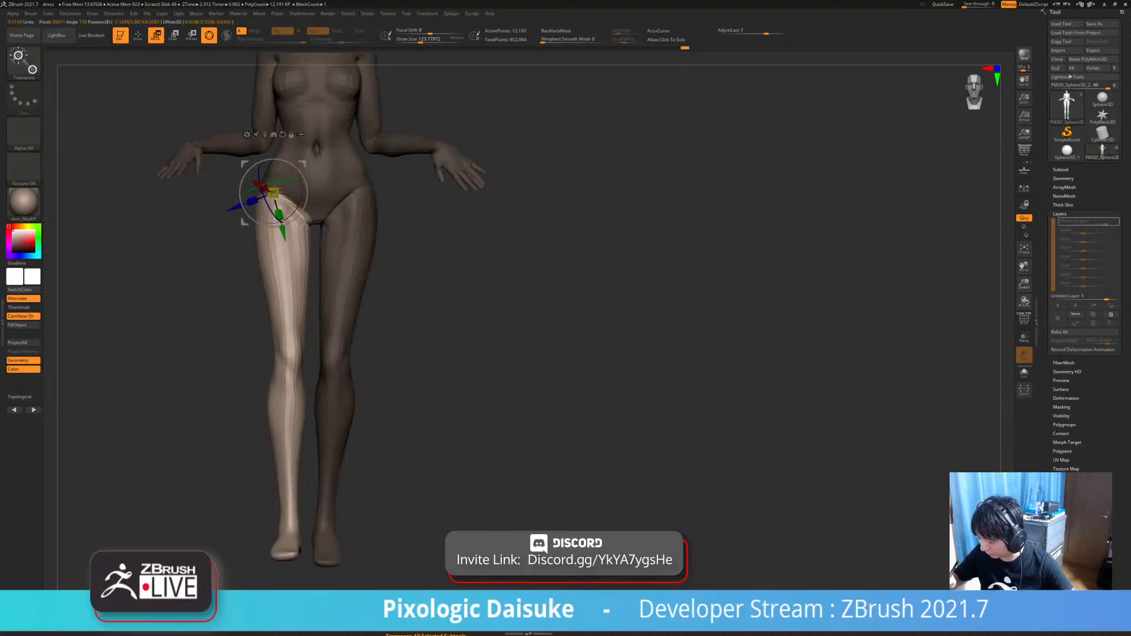
key("ctrl+z")
right_click_drag(317, 219, 317, 265, "ctrl")
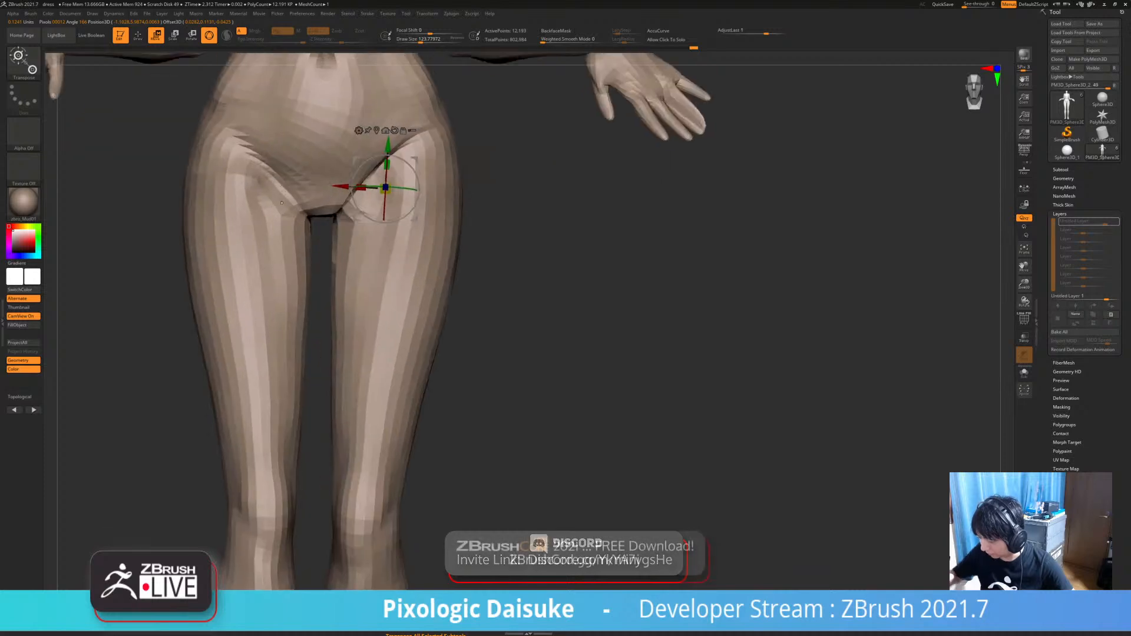
mouse_move(317, 293)
left_mouse_down("ctrl")
mouse_move(222, 502)
mouse_move(118, 118)
left_mouse_up("ctrl")
right_click_drag(310, 389, 297, 280, "ctrl")
key("ctrl")
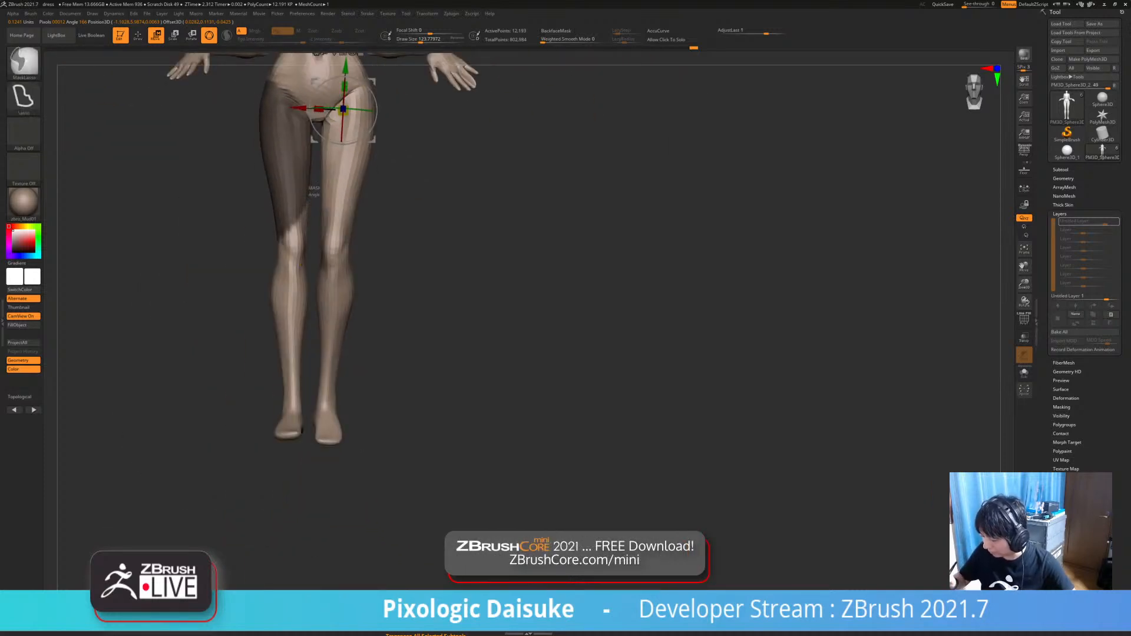
mouse_move(302, 432)
left_mouse_down("ctrl")
mouse_move(283, 212)
mouse_move(308, 198)
left_mouse_up("ctrl")
mouse_move(307, 198)
right_mouse_down("alt")
mouse_move(267, 245)
mouse_move(266, 207)
mouse_move(218, 210)
mouse_move(277, 210)
mouse_move(242, 211)
mouse_move(256, 212)
right_mouse_up("alt")
left_click_drag(258, 405, 231, 471, "ctrl")
right_click_drag(294, 141, 334, 195)
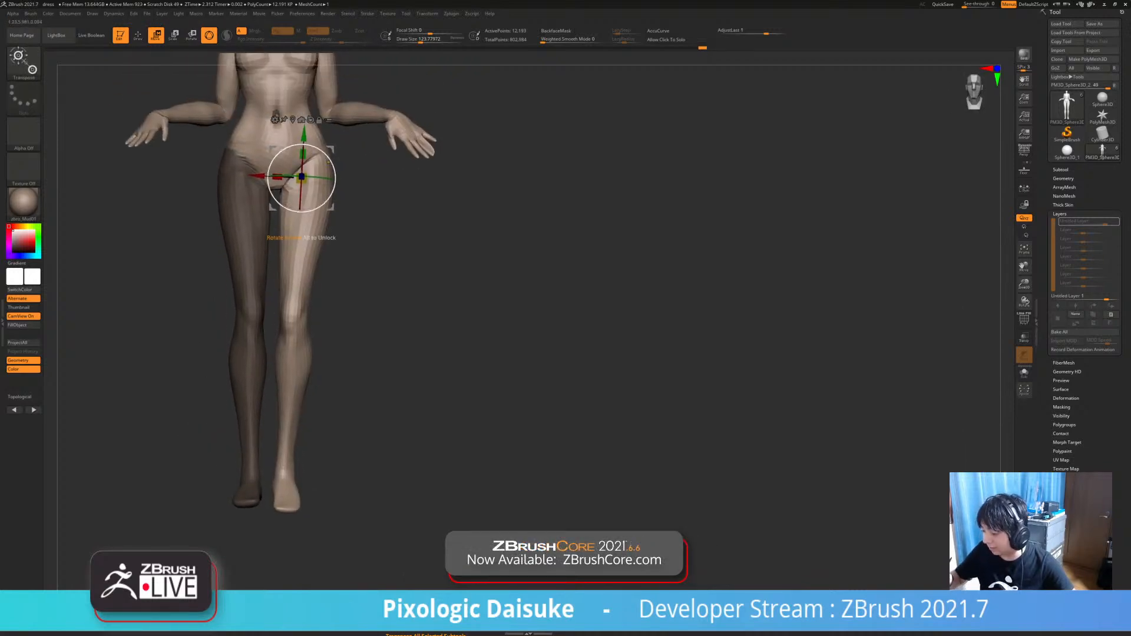
key("ctrl+i")
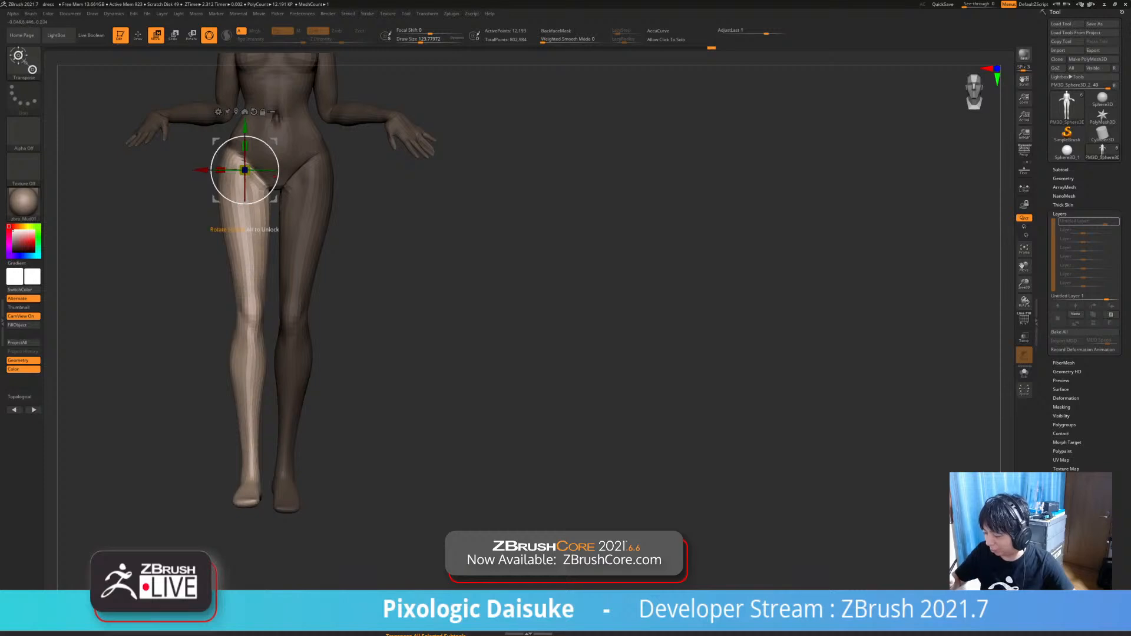
- Rotate the right leg slightly inward about the hip in front view and clear the mask
left_click_drag(275, 176, 274, 169)
right_click_drag(207, 166, 301, 171)
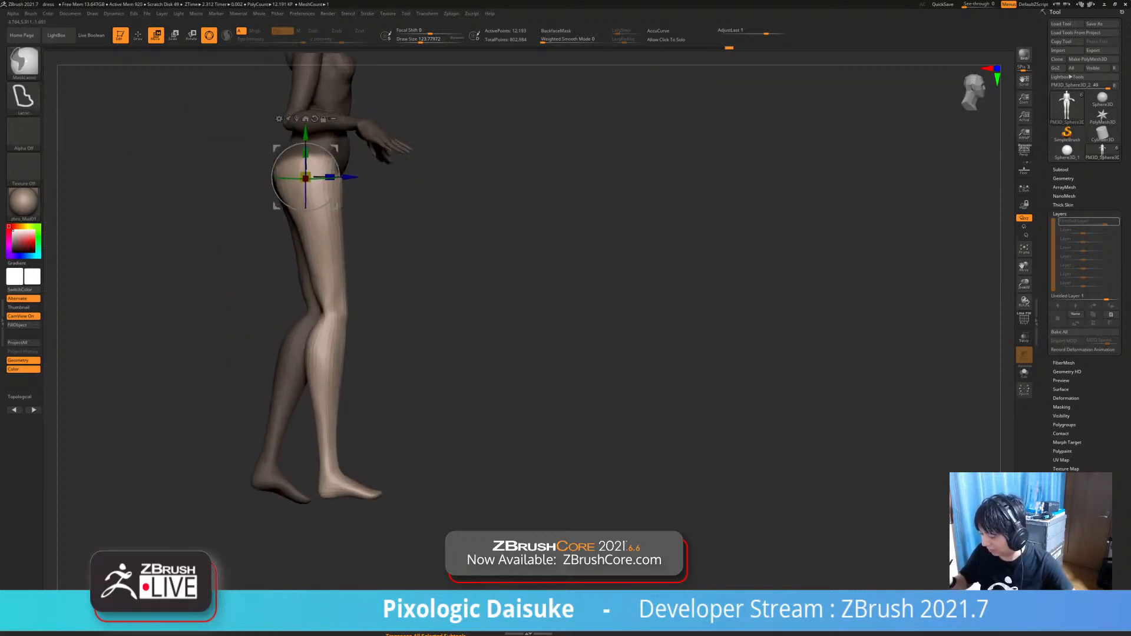
left_click_drag(436, 177, 466, 207, "ctrl")
- Isolate the right foot at the ankle, tilt its toes slightly downward in side view, and clear the mask
right_click_drag(465, 195, 389, 195)
mouse_move(389, 195)
right_mouse_down("alt")
mouse_move(389, 240)
mouse_move(368, 238)
mouse_move(359, 166)
mouse_move(360, 294)
mouse_move(381, 58)
right_mouse_up("alt")
right_click_drag(472, 283, 472, 236, "ctrl")
right_click_drag(471, 236, 560, 235)
mouse_move(325, 295)
left_mouse_down("ctrl")
mouse_move(334, 300)
mouse_move(323, 317)
left_mouse_up("ctrl")
right_click_drag(357, 283, 360, 330, "alt")
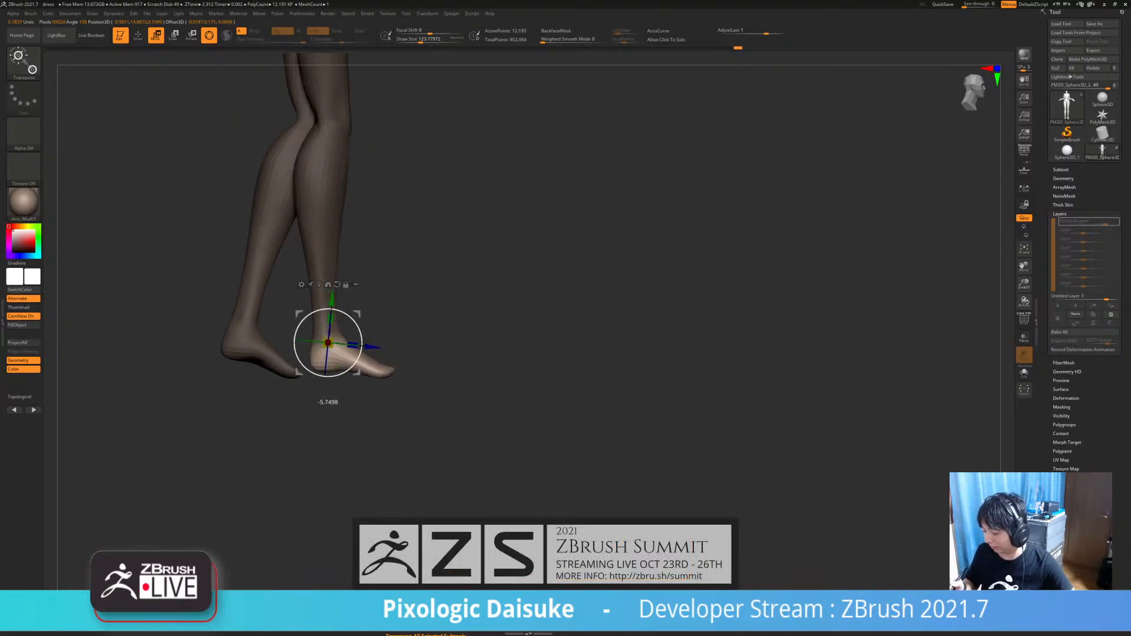
left_click_drag(436, 276, 448, 289, "ctrl")
- Isolate the right lower leg at the knee, rotate it slightly backward, and clear the mask
right_click_drag(436, 277, 407, 321, "alt")
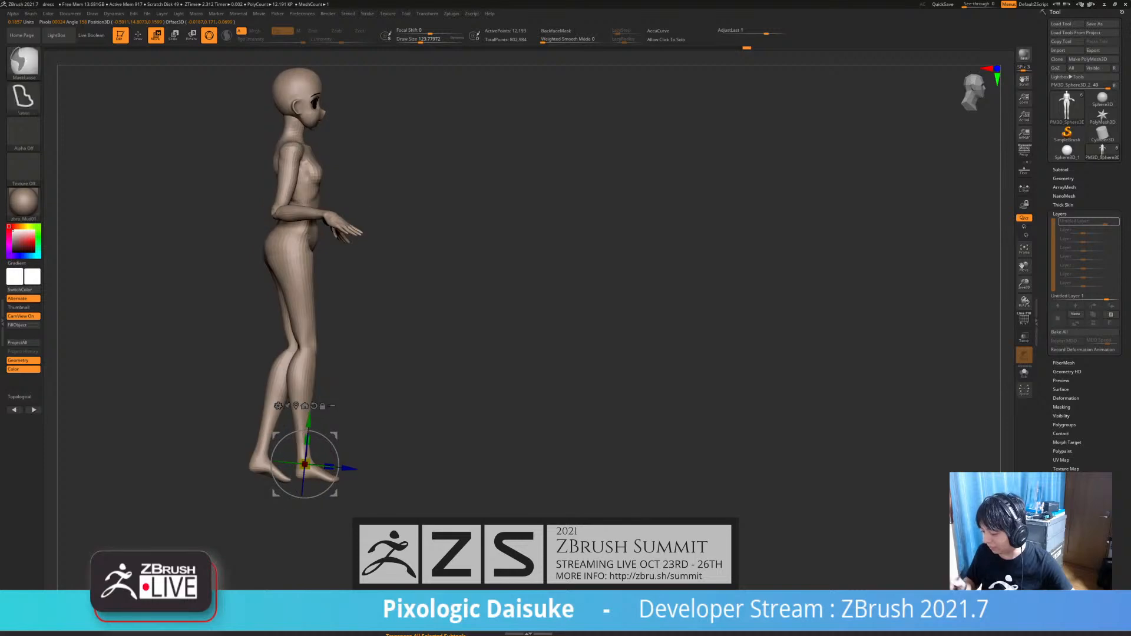
right_click_drag(312, 345, 312, 377, "ctrl")
left_click_drag(304, 351, 304, 372, "ctrl")
right_click_drag(333, 380, 337, 330, "alt")
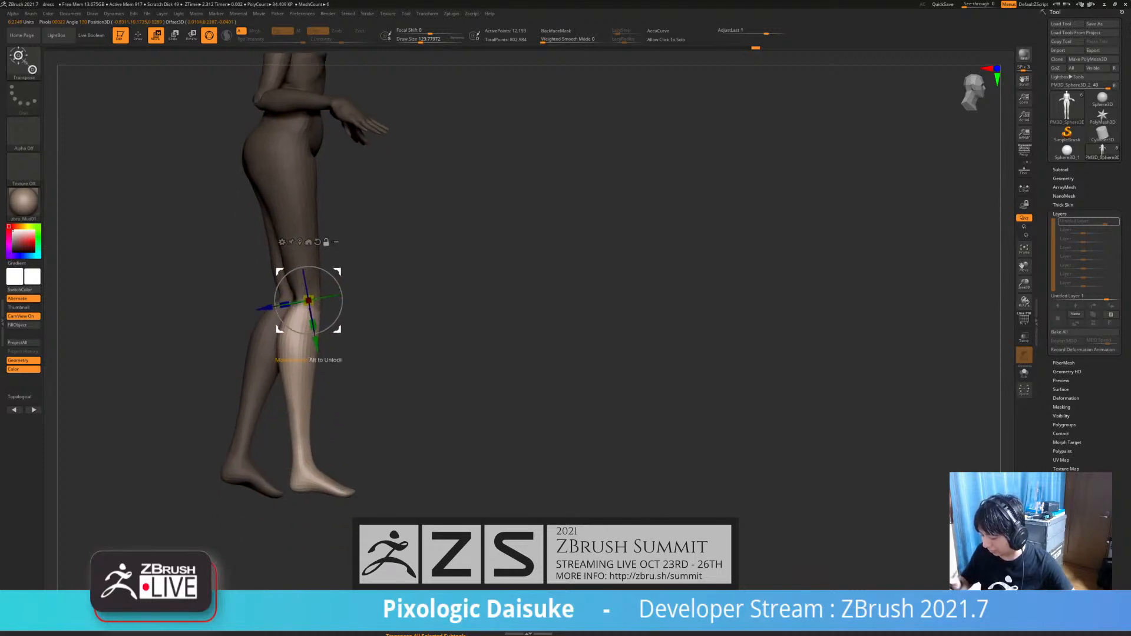
left_click_drag(333, 323, 328, 329)
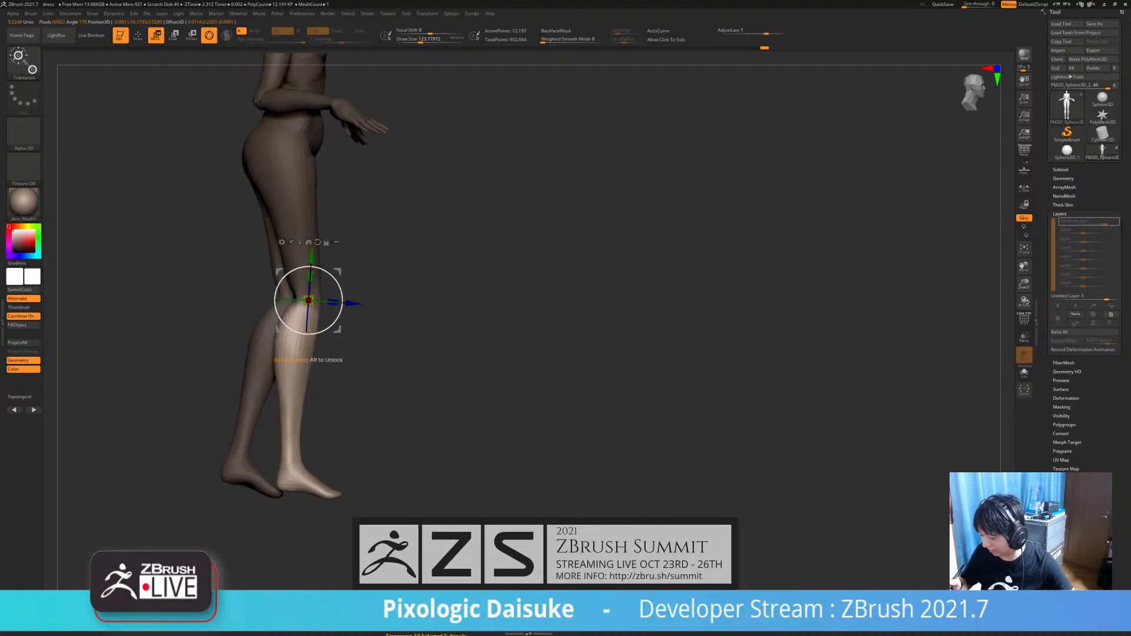
right_click_drag(377, 354, 261, 354)
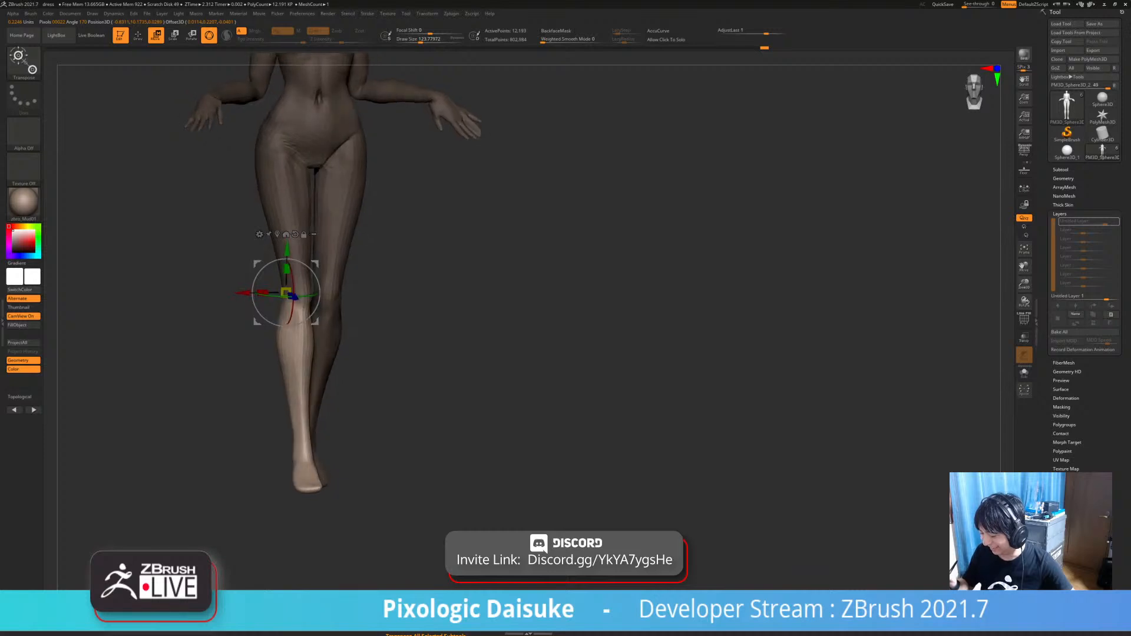
left_click_drag(230, 365, 253, 389, "ctrl")
- Isolate the left foot at the ankle and rotate it so the toes point further down
right_click_drag(247, 354, 248, 427, "alt")
right_click_drag(247, 427, 367, 319, "ctrl")
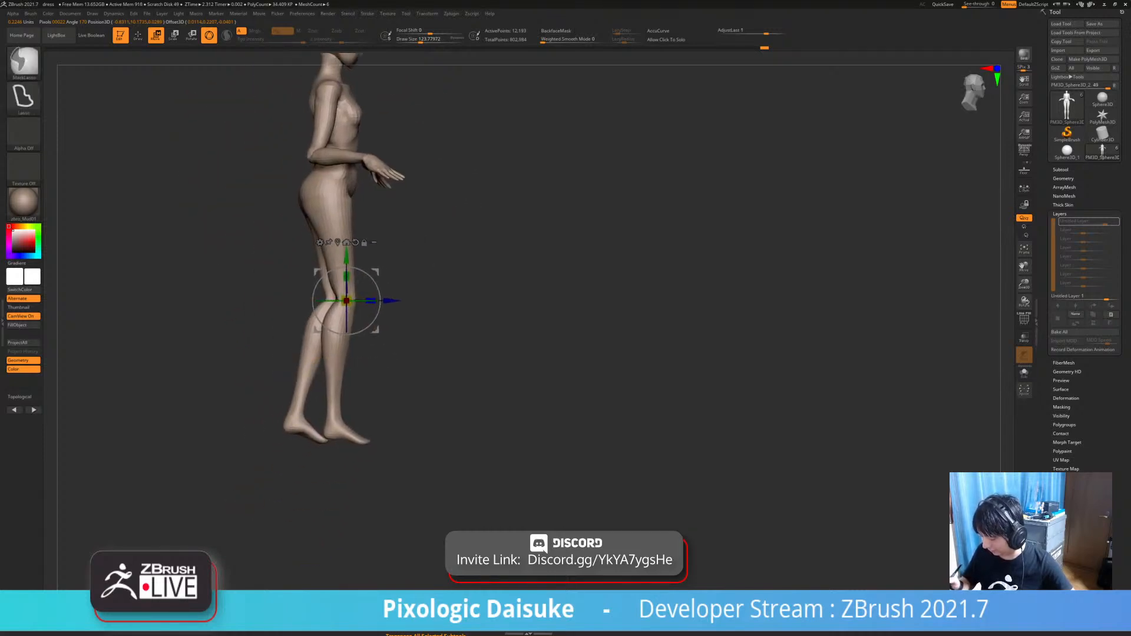
left_click(303, 405, "alt")
right_click_drag(328, 412, 328, 476, "ctrl")
right_click_drag(258, 438, 258, 474, "ctrl")
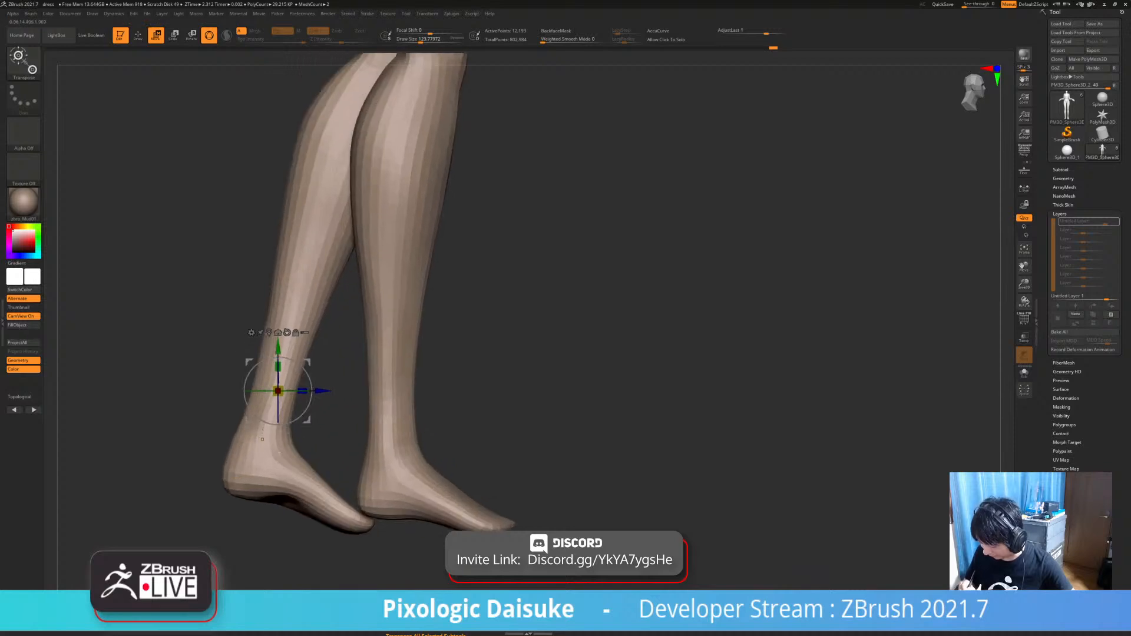
left_click_drag(262, 407, 260, 435, "ctrl")
right_click_drag(260, 434, 260, 398, "ctrl")
left_click_drag(263, 467, 290, 481)
- Bend the front part of the left foot slightly upward against the floor and clear the mask
right_click_drag(290, 481, 321, 410, "alt")
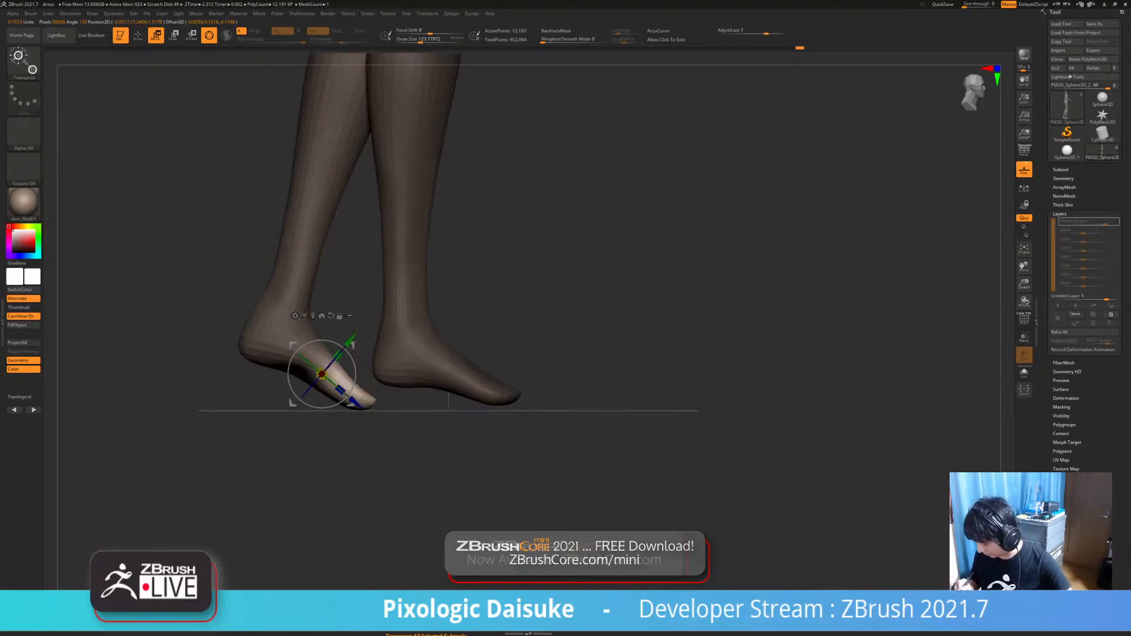
left_click_drag(355, 379, 355, 372)
right_click_drag(416, 349, 355, 438, "ctrl")
left_click_drag(413, 412, 436, 437, "ctrl")
- Mask the whole upper body with lasso shapes down to the hip creases, including both arms, leaving only the legs free
right_click_drag(436, 413, 501, 407, "shift")
right_click_drag(382, 95, 365, 227, "alt")
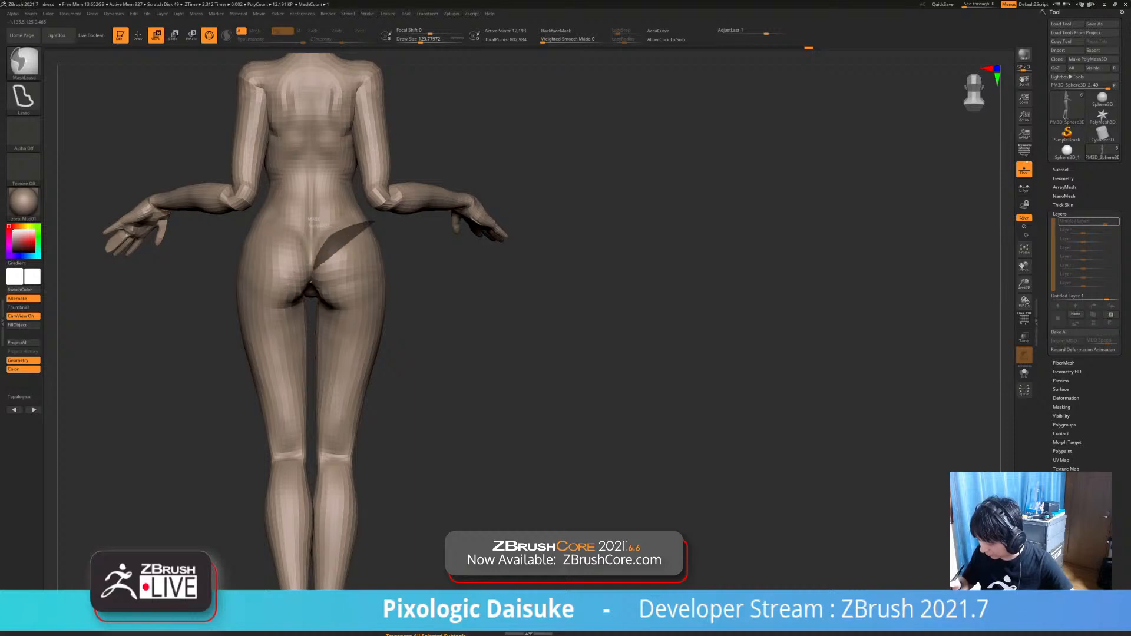
mouse_move(308, 219)
left_mouse_down("ctrl")
mouse_move(230, 218)
mouse_move(230, 88)
left_mouse_up("ctrl")
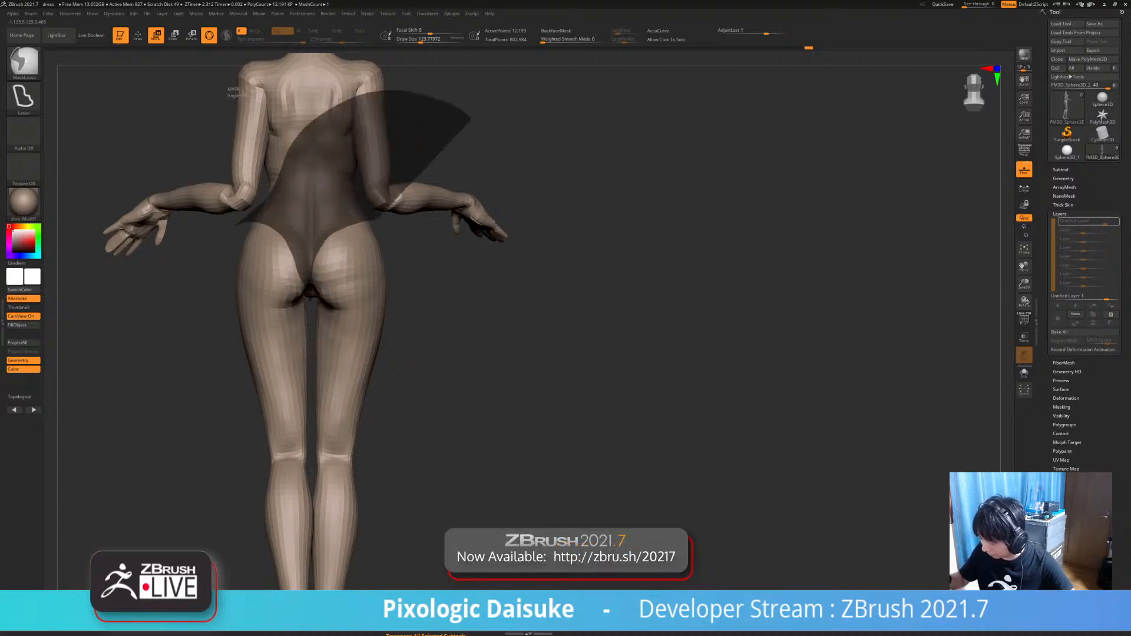
left_click_drag(470, 117, 470, 119, "ctrl")
right_click_drag(341, 260, 533, 262)
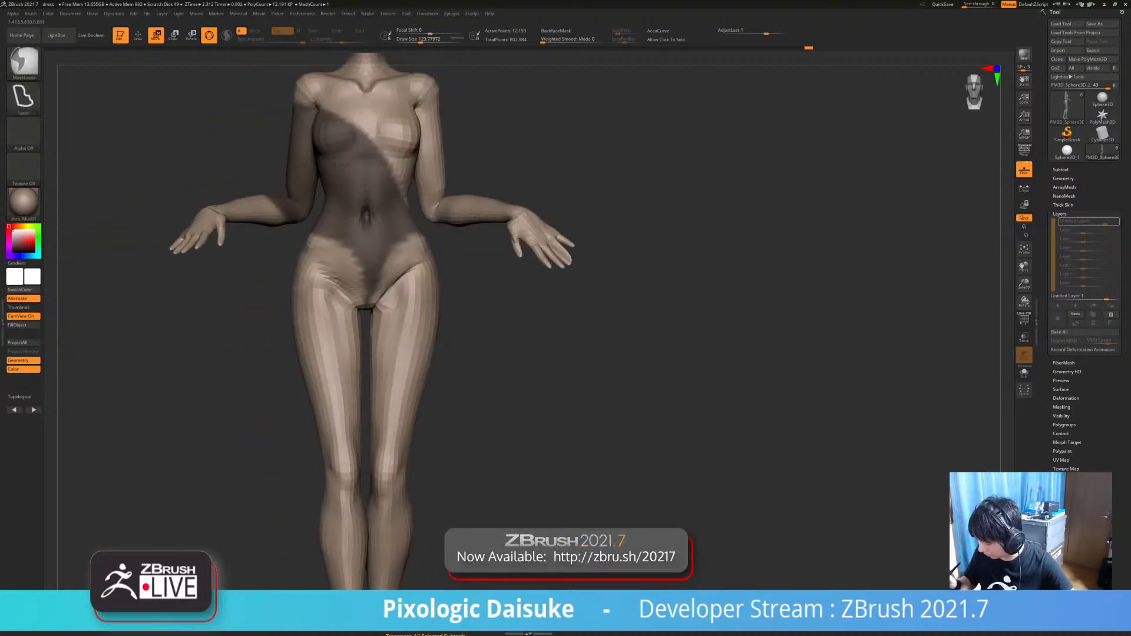
mouse_move(367, 321)
left_mouse_down("ctrl")
mouse_move(291, 258)
mouse_move(398, 215)
mouse_move(444, 240)
left_mouse_up("ctrl")
right_click_drag(447, 241, 417, 330, "alt")
right_click_drag(416, 330, 416, 277, "ctrl")
mouse_move(425, 59)
left_mouse_down("ctrl")
mouse_move(200, 344)
mouse_move(330, 361)
mouse_move(462, 336)
mouse_move(557, 348)
left_mouse_up("ctrl")
left_click_drag(519, 262, 517, 261, "ctrl")
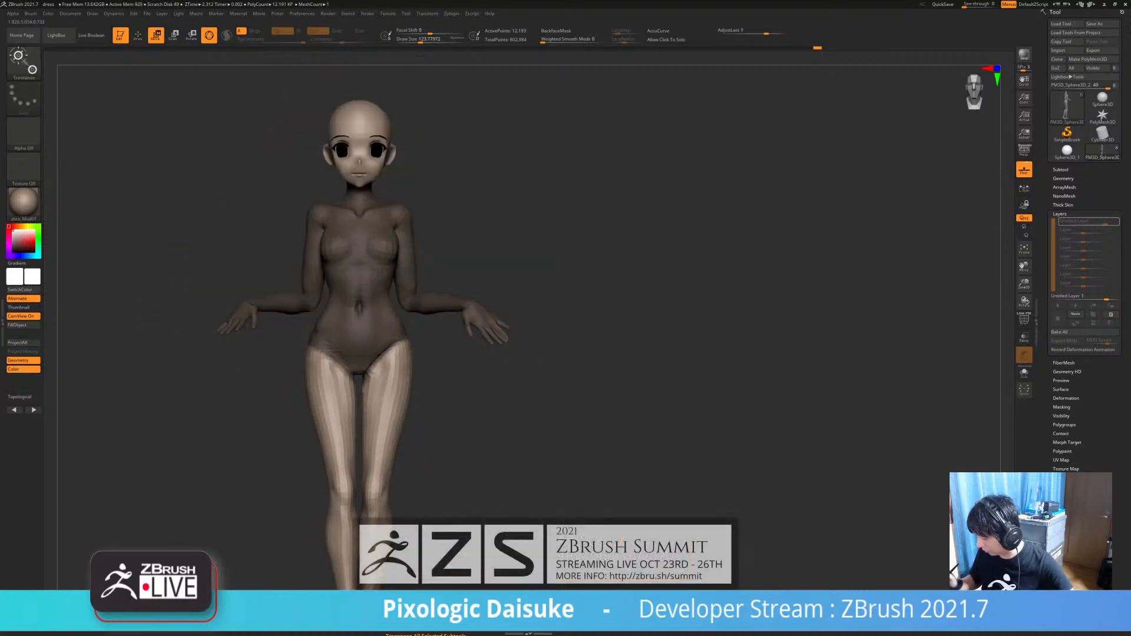
- Invert the mask to free the upper body and shift it slightly backward together with the head in side view
mouse_move(472, 247)
right_mouse_down()
mouse_move(406, 294)
mouse_move(422, 265)
mouse_move(372, 312)
mouse_move(422, 268)
mouse_move(421, 354)
right_mouse_up()
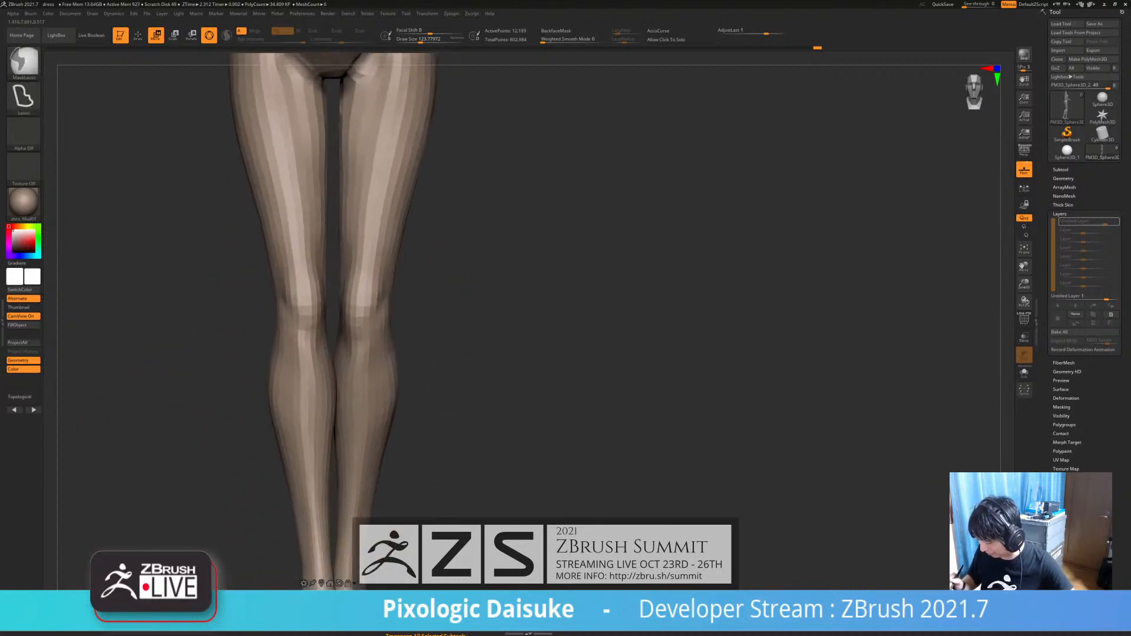
right_click_drag(377, 194, 354, 431, "alt")
right_click_drag(418, 247, 434, 424, "alt")
key("ctrl+i")
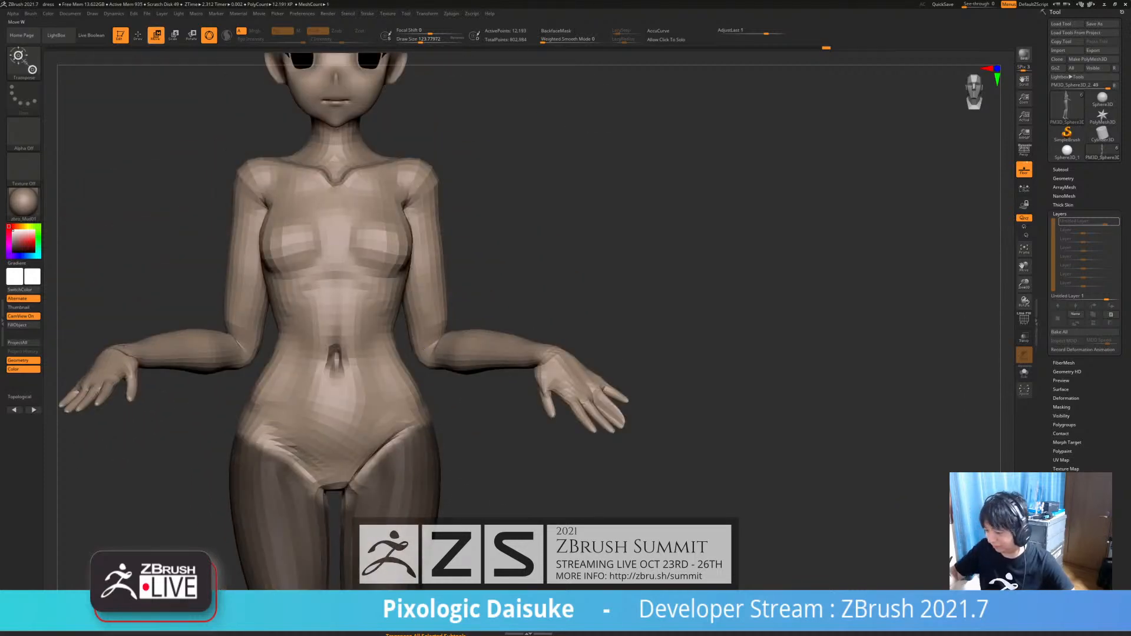
left_click(138, 34)
right_click_drag(367, 325, 367, 259, "ctrl")
mouse_move(254, 248)
right_mouse_down()
mouse_move(333, 231)
mouse_move(332, 197)
right_mouse_up()
key("w")
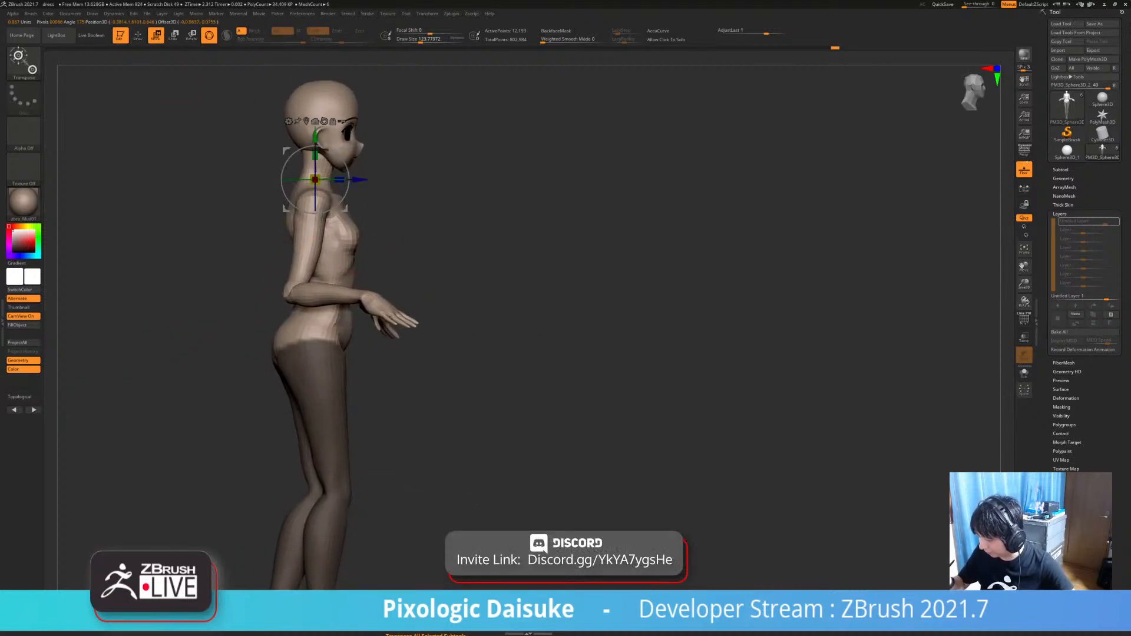
left_click_drag(315, 180, 313, 179)
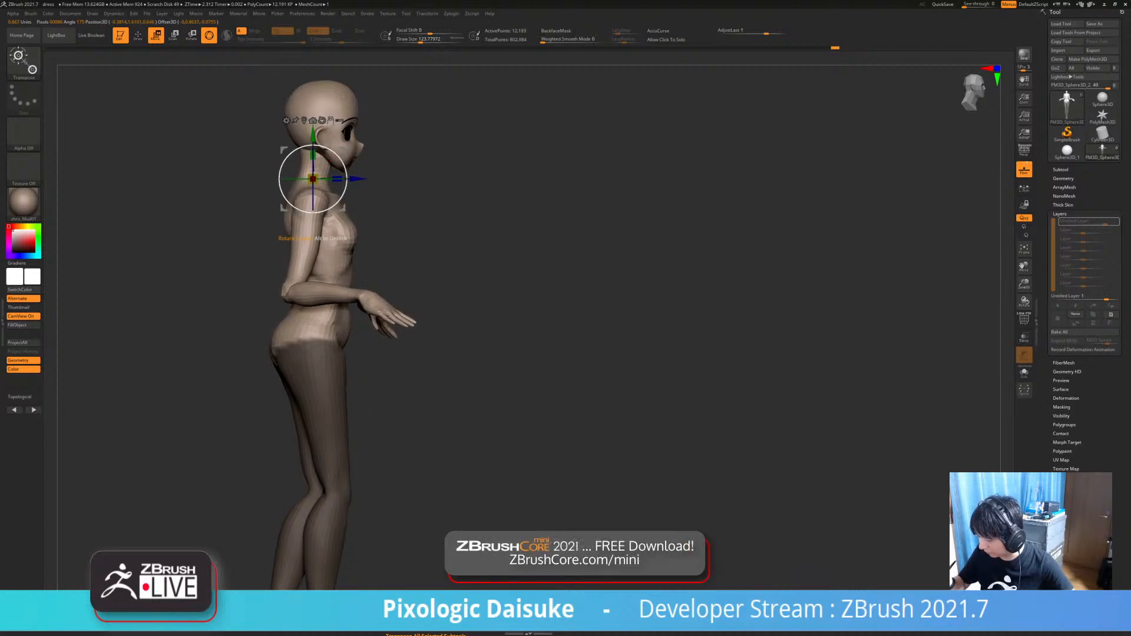
- Isolate the upper body above the waist, centre the pivot at the waist, tilt it very slightly, and clear the mask
left_click_drag(442, 377, 442, 413, "shift")
left_click_drag(314, 311, 314, 287, "ctrl")
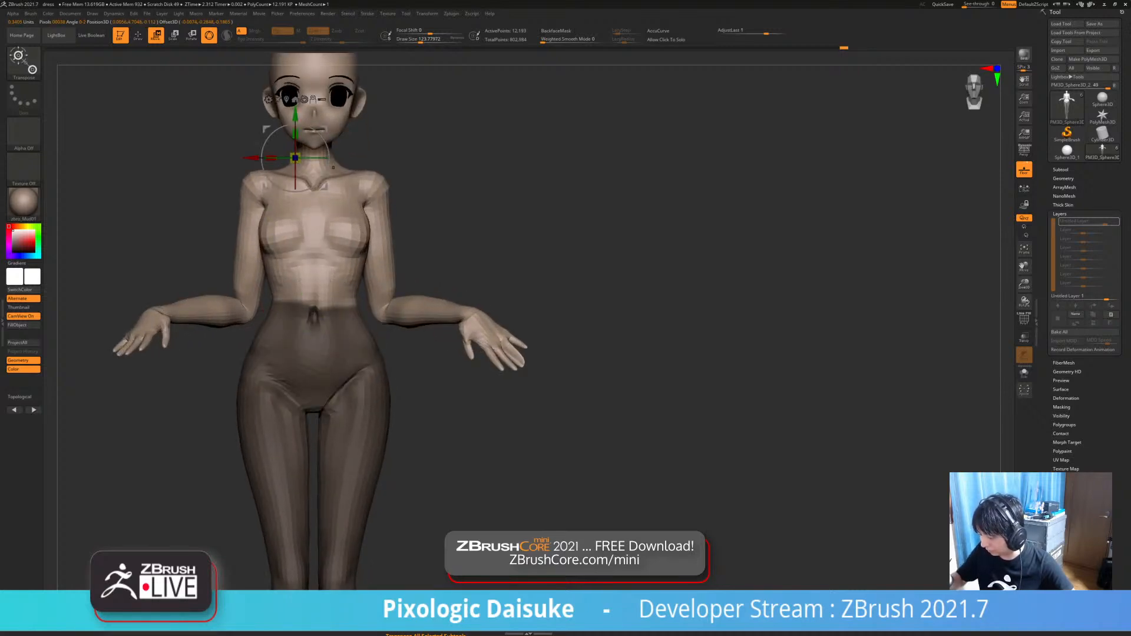
left_click_drag(295, 158, 313, 301, "alt")
left_click_drag(442, 377, 560, 378)
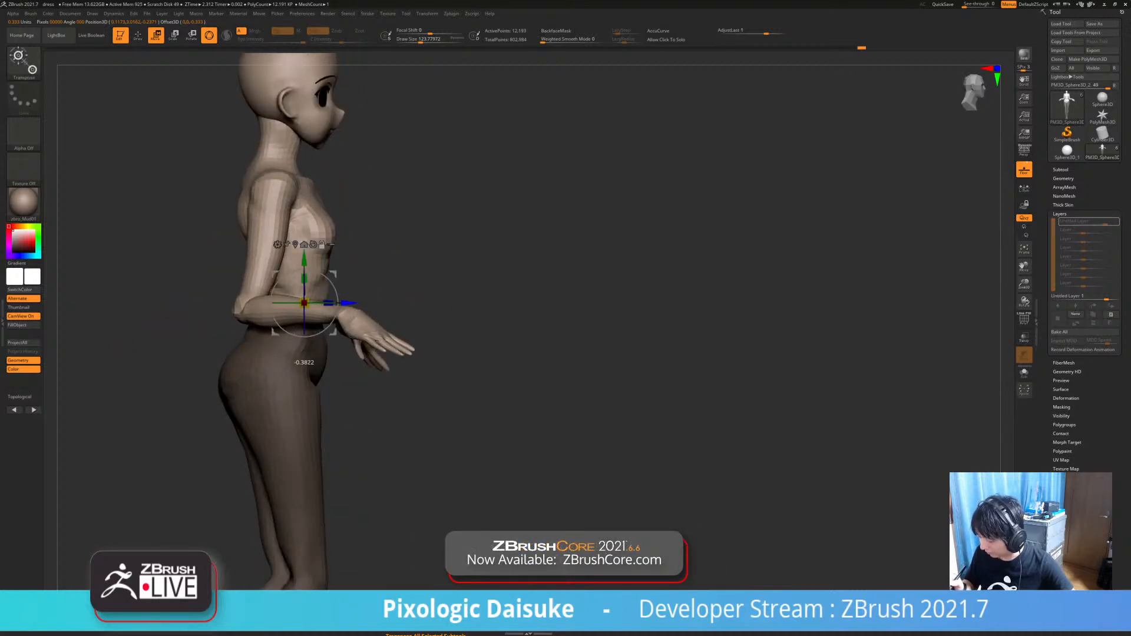
left_click_drag(348, 303, 321, 299, "alt")
left_click_drag(530, 377, 444, 400)
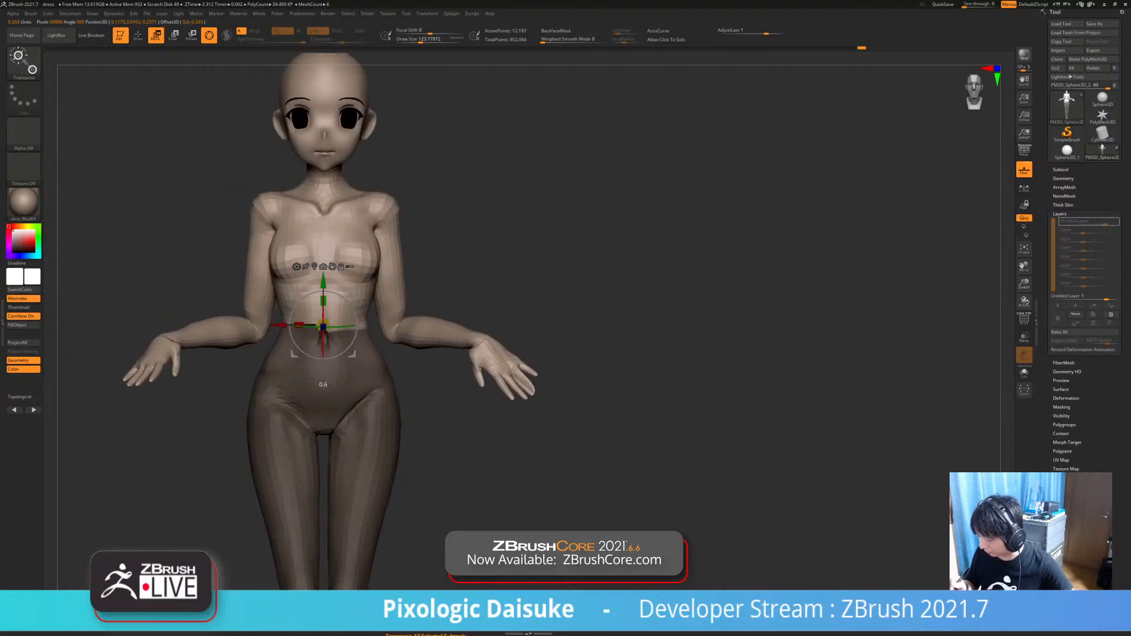
right_click_drag(361, 305, 377, 289, "alt")
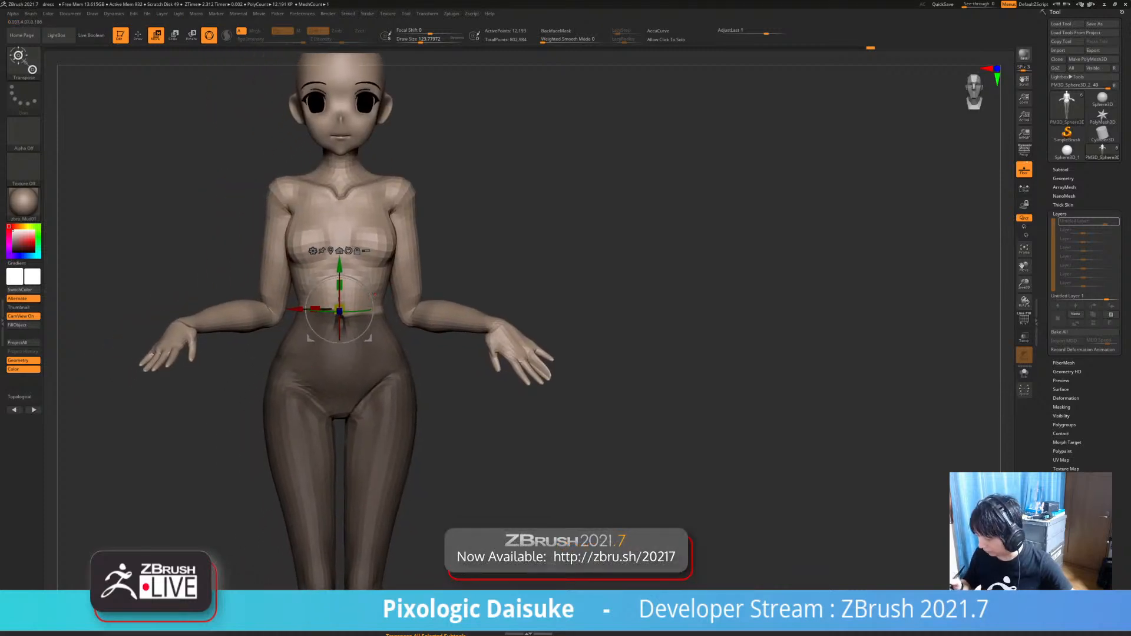
right_click_drag(356, 249, 354, 203, "alt")
left_click_drag(511, 204, 525, 219, "ctrl")
right_click_drag(511, 204, 439, 109, "ctrl")
left_click_drag(314, 337, 314, 353, "ctrl")
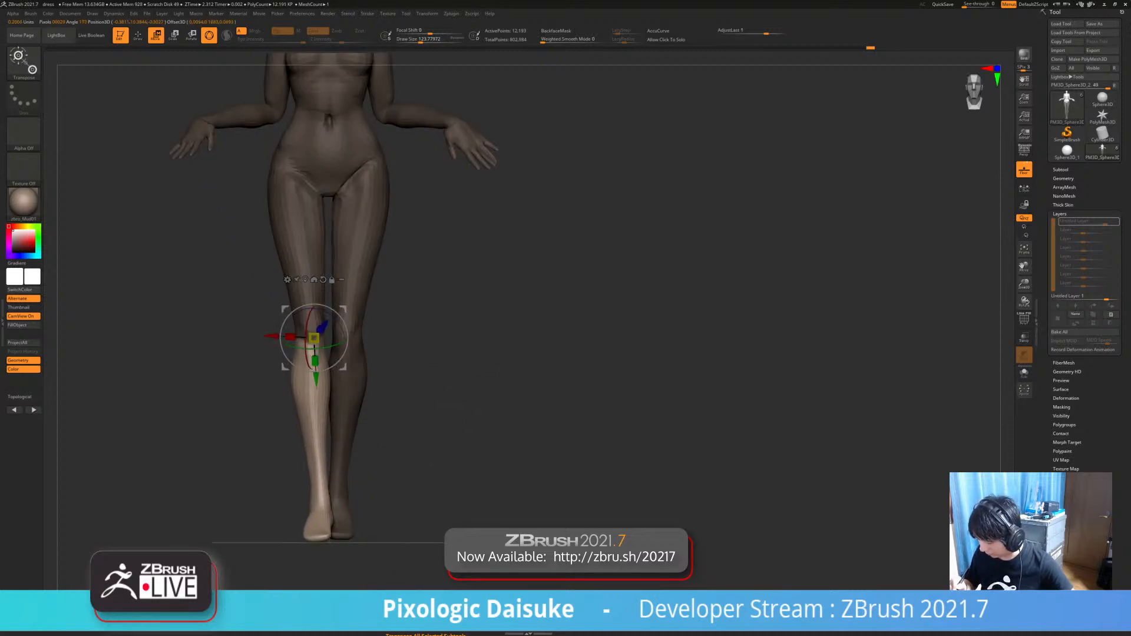
right_click_drag(307, 353, 381, 340)
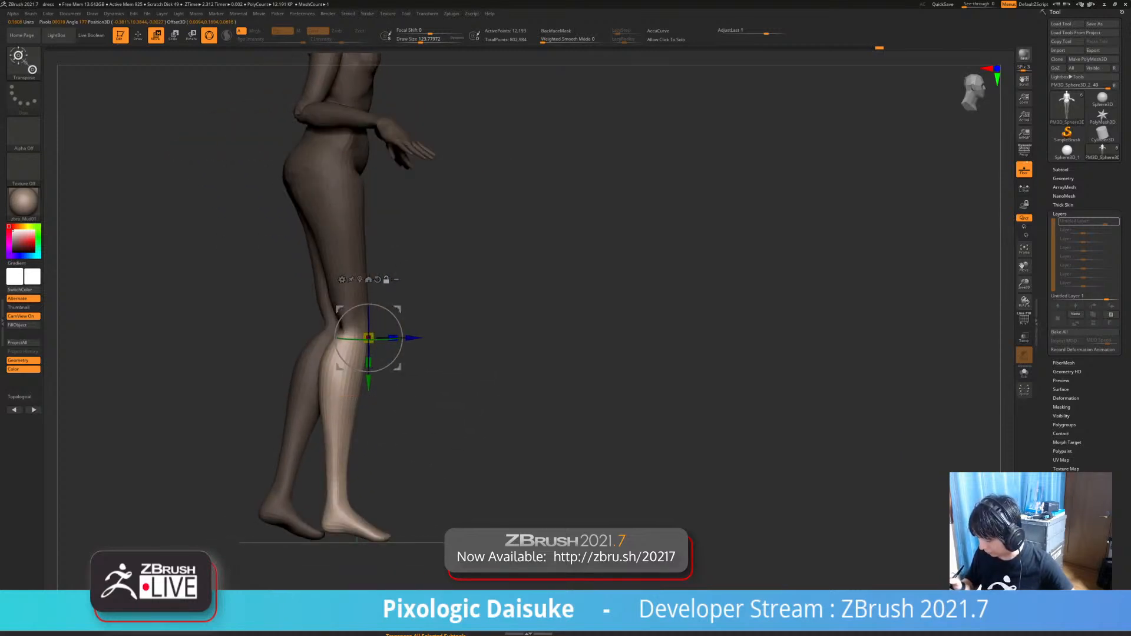
left_click_drag(393, 338, 380, 339)
left_click_drag(369, 398, 365, 399)
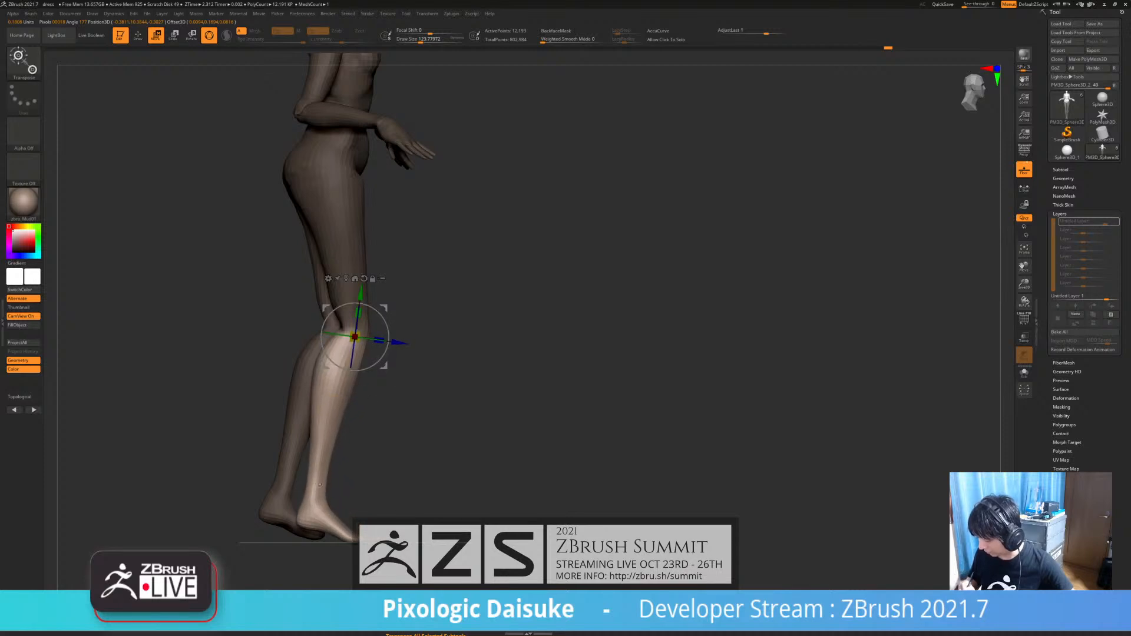
key("ctrl+z")
right_click_drag(338, 453, 377, 457)
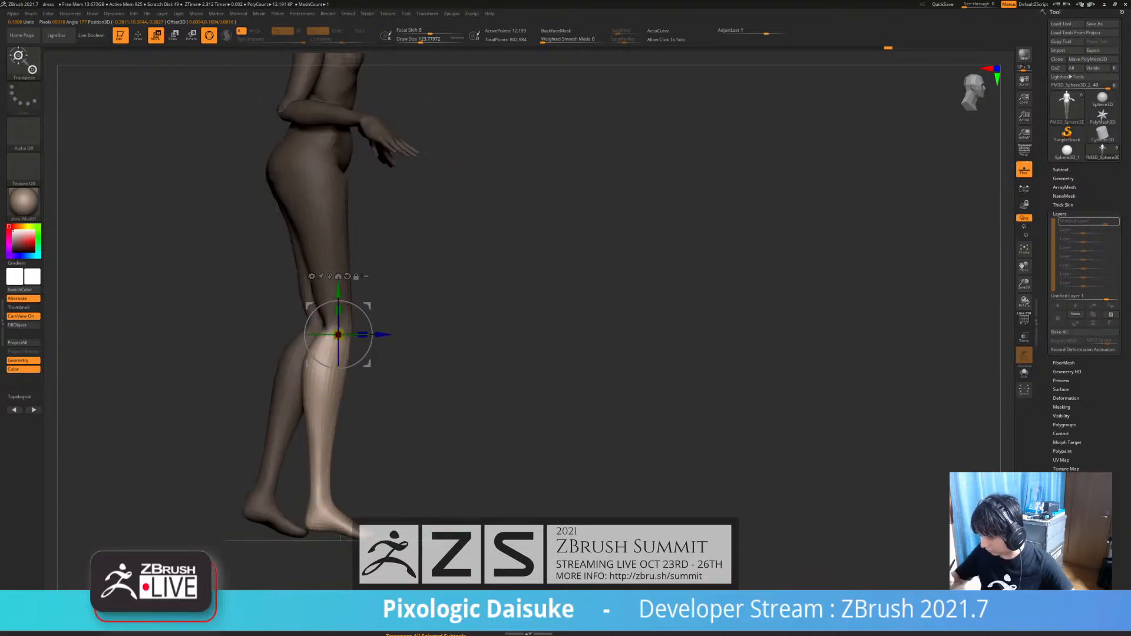
key("ctrl+z")
key("ctrl+z")
- Isolate the right leg at the hip, rotate it slightly forward, and clear the mask
left_click_drag(267, 177, 263, 211)
left_click(308, 109)
left_click_drag(271, 138, 276, 211, "alt")
left_click(401, 260, "ctrl")
left_click_drag(401, 260, 531, 260)
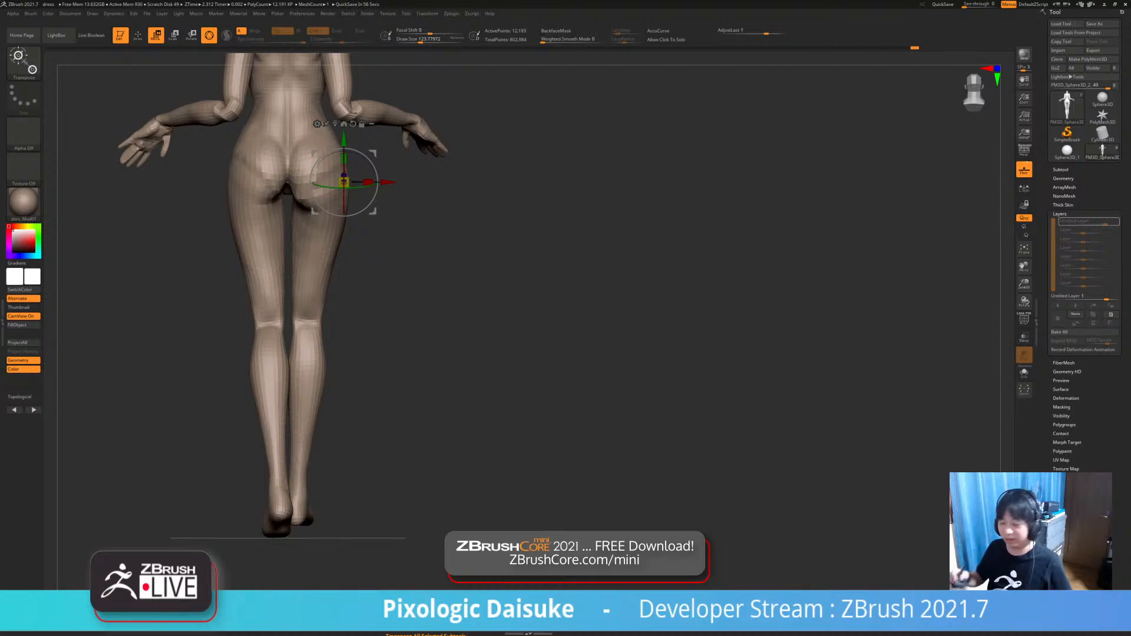
left_click_drag(530, 259, 401, 303)
left_click_drag(297, 142, 291, 229, "ctrl")
key("ctrl+z")
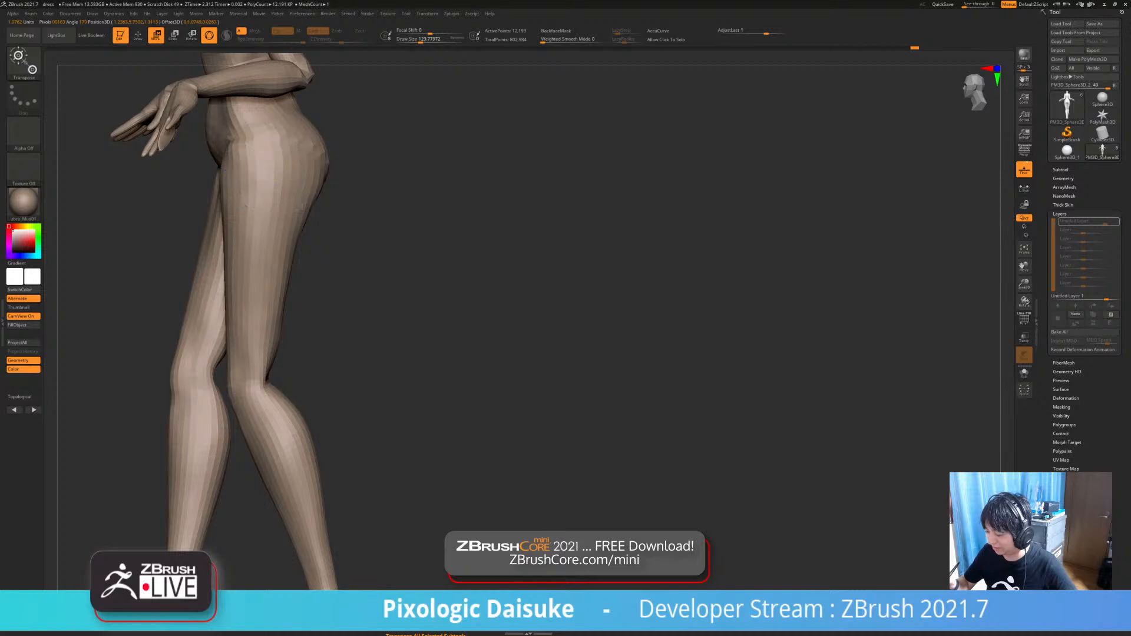
left_click_drag(284, 163, 287, 227, "ctrl")
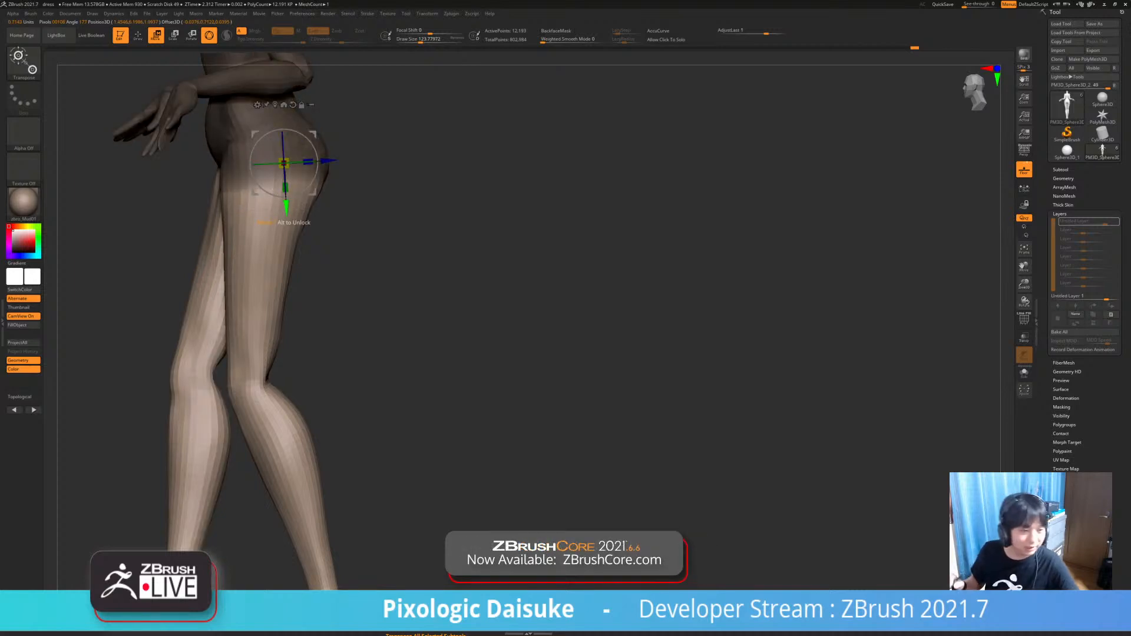
left_click_drag(412, 294, 542, 294)
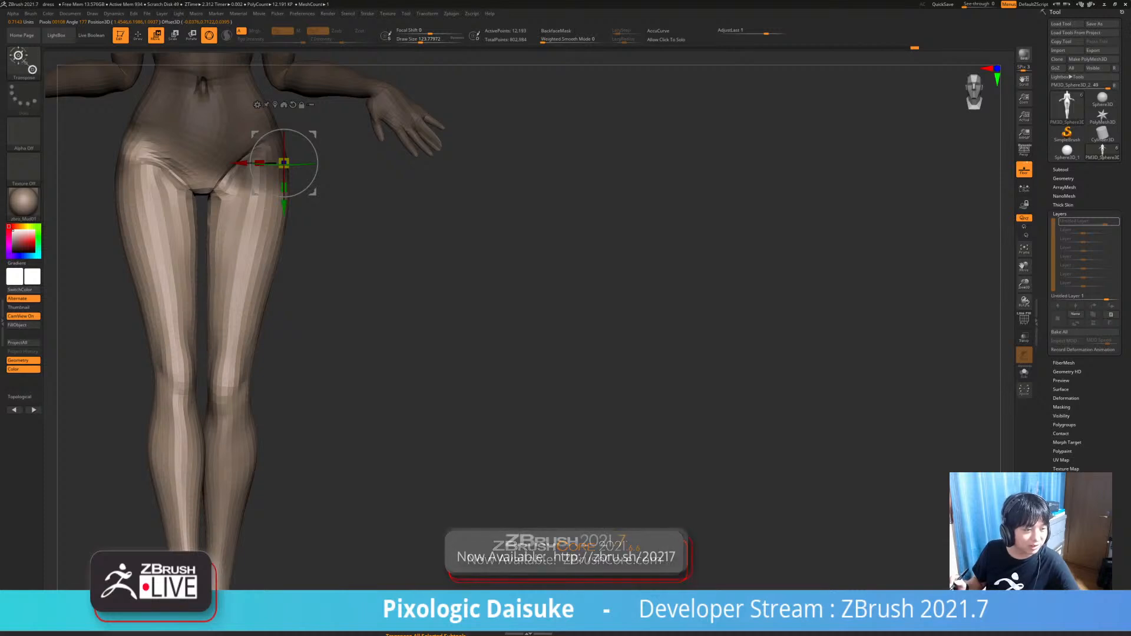
key("ctrl+z")
key("ctrl+z")
key("ctrl+z")
key("ctrl+z")
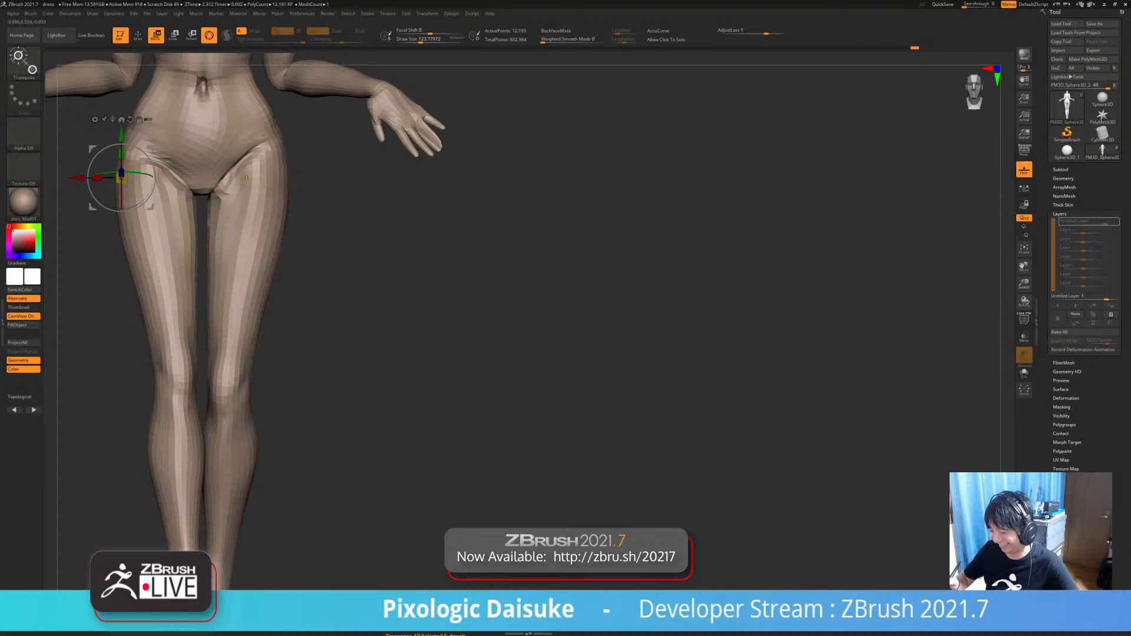
- Mask the entire left leg from hip crease to foot with lasso shapes and invert the mask to isolate the leg
key("q")
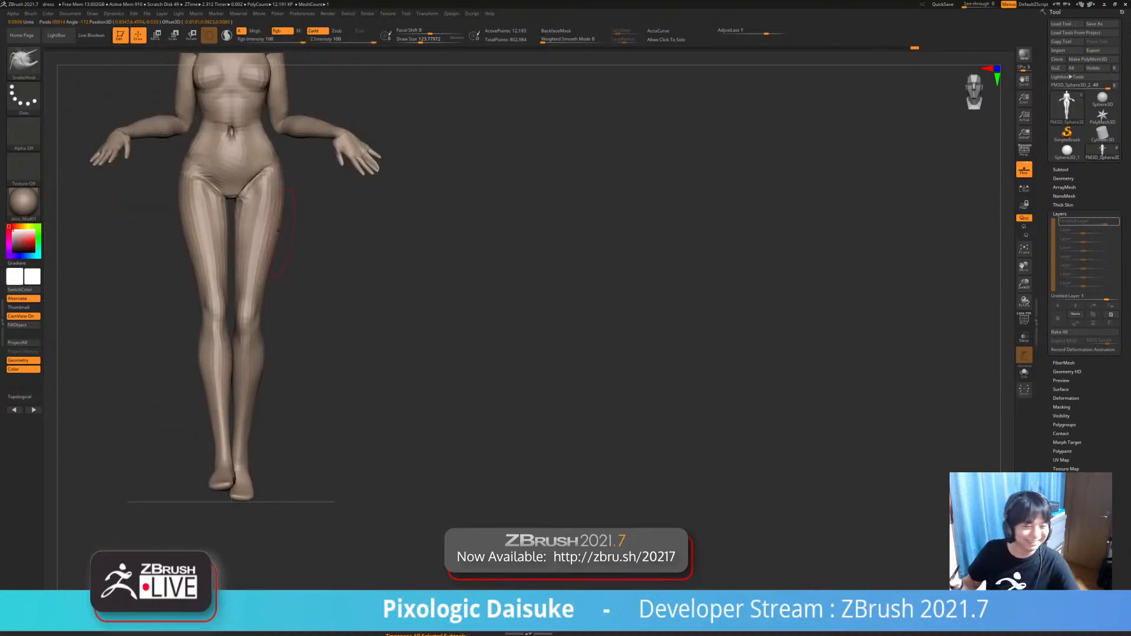
right_click_drag(279, 230, 272, 259, "alt")
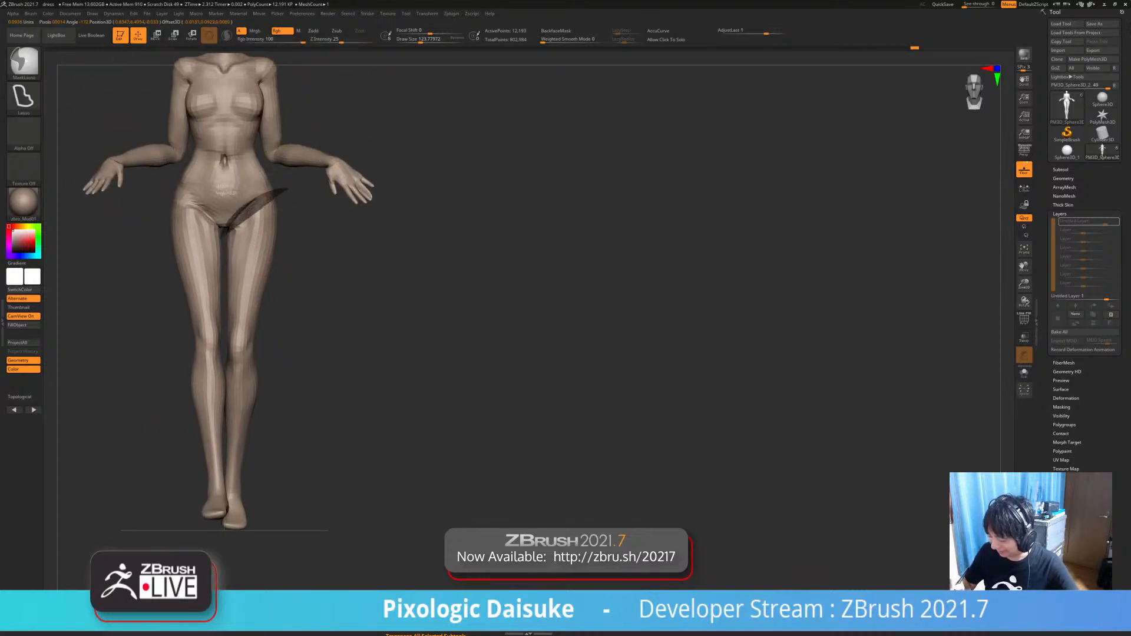
left_click_drag(287, 190, 280, 187, "ctrl")
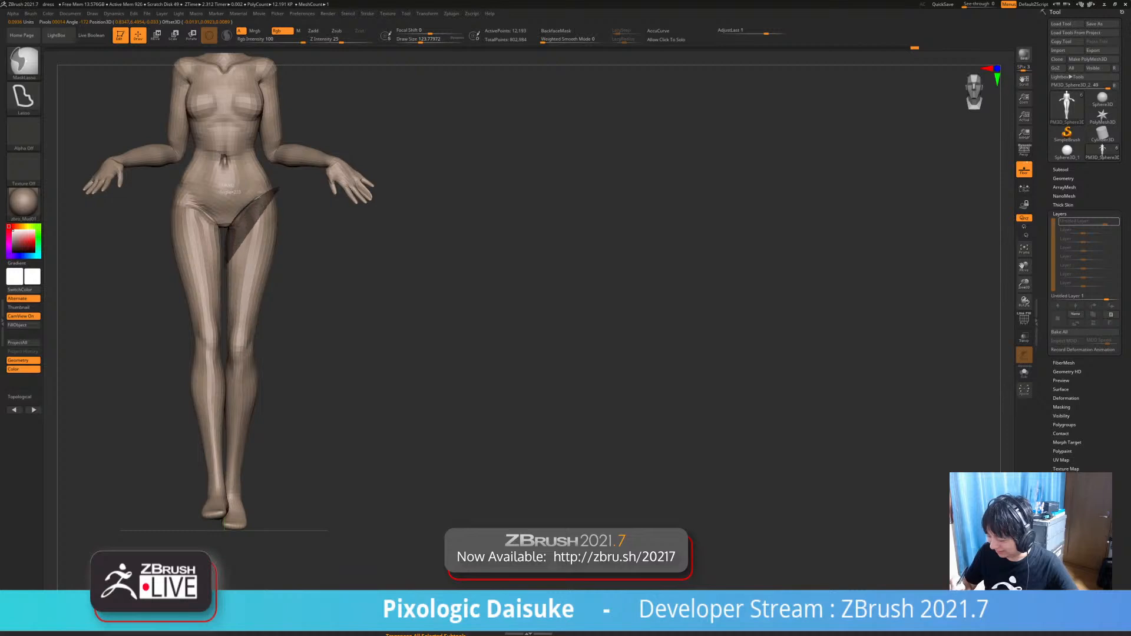
mouse_move(226, 263)
left_mouse_down("ctrl")
mouse_move(235, 333)
mouse_move(288, 358)
left_mouse_up("ctrl")
right_click_drag(319, 283, 283, 301)
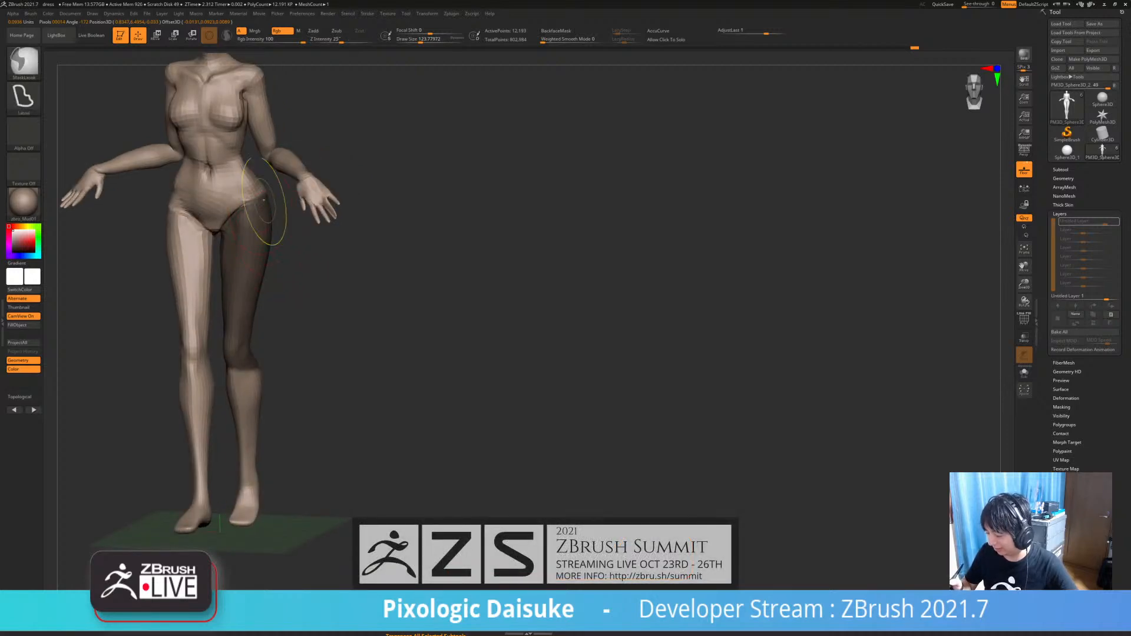
left_click_drag(250, 266, 288, 239, "ctrl")
right_click_drag(318, 277, 274, 239)
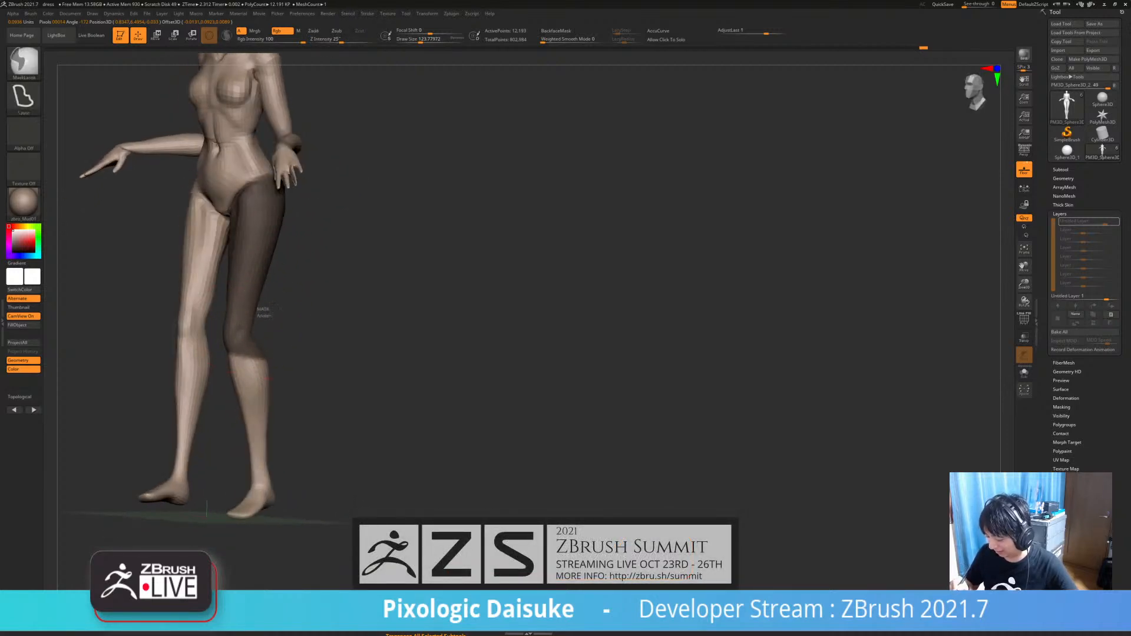
left_click_drag(265, 311, 267, 378, "ctrl")
mouse_move(229, 432)
left_mouse_down("ctrl")
mouse_move(257, 545)
mouse_move(273, 530)
left_mouse_up("ctrl")
right_click_drag(335, 307, 289, 297)
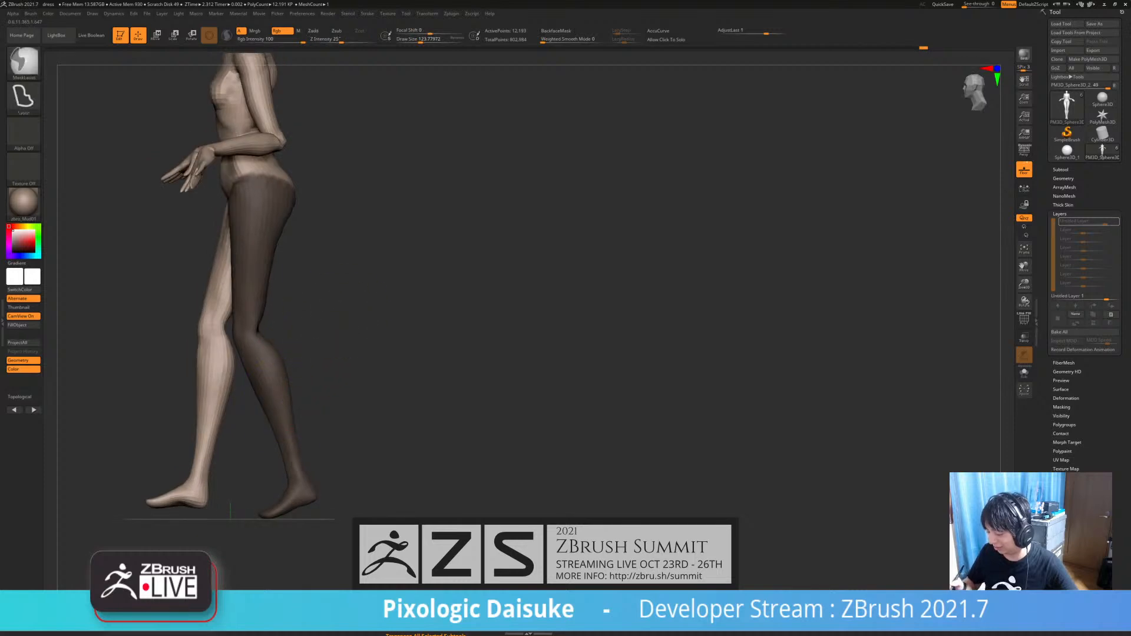
left_click(346, 257, "ctrl")
- Place the pivot at the left hip and rotate the left leg slightly backward in side view
mouse_move(347, 257)
right_mouse_down("alt")
mouse_move(341, 292)
mouse_move(339, 269)
mouse_move(318, 294)
mouse_move(354, 294)
right_mouse_up("alt")
key("w")
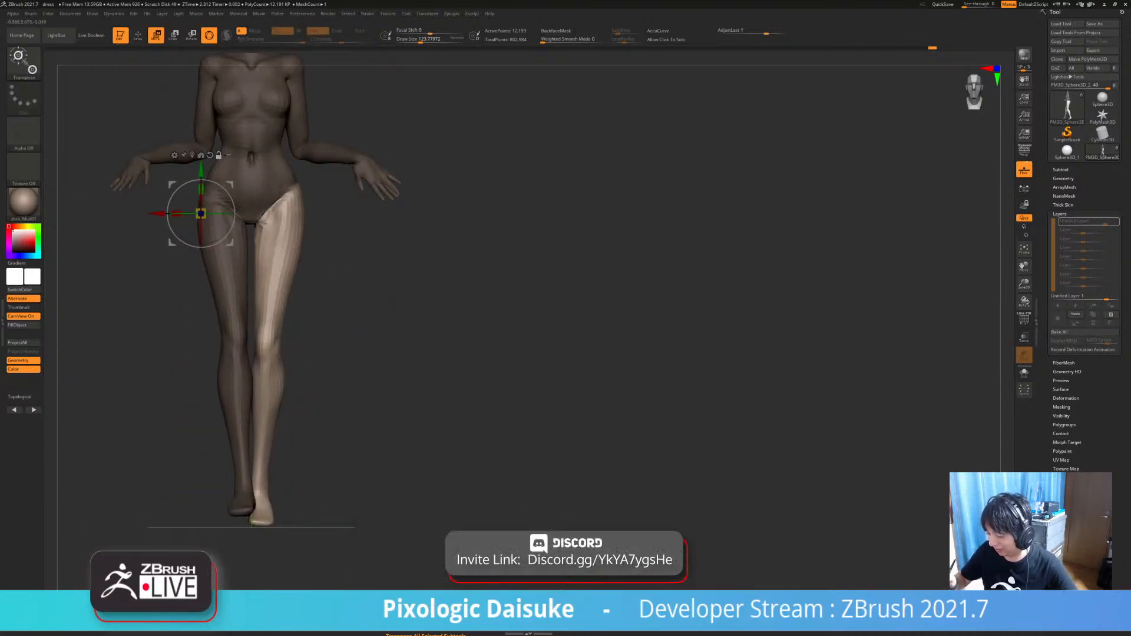
left_click_drag(197, 215, 293, 211, "alt")
right_click_drag(377, 247, 321, 248)
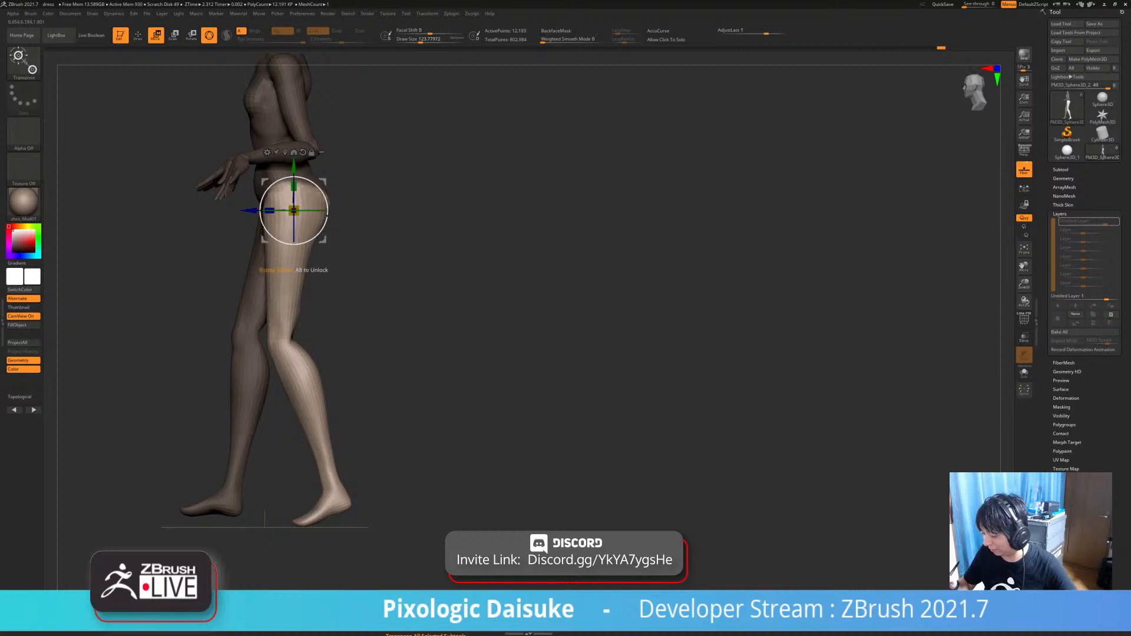
left_click_drag(323, 227, 324, 219)
- Isolate the left lower leg, centre the pivot at the knee, and rotate it slightly backward
left_click_drag(291, 345, 300, 367, "ctrl")
right_click_drag(310, 370, 378, 339, "alt")
left_click_drag(302, 310, 293, 317, "alt")
right_click_drag(377, 344, 313, 343)
left_click_drag(313, 345, 315, 344)
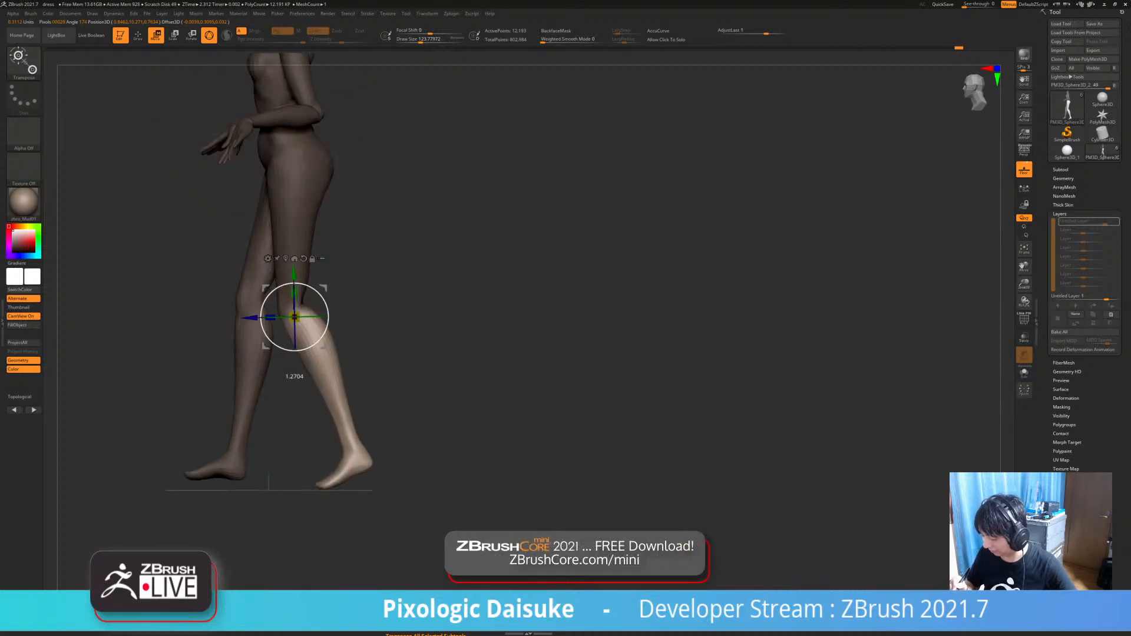
- Isolate the right lower leg, centre the pivot at the knee, rotate it backward under the body, and clear the mask
left_click_drag(247, 293, 248, 307, "ctrl")
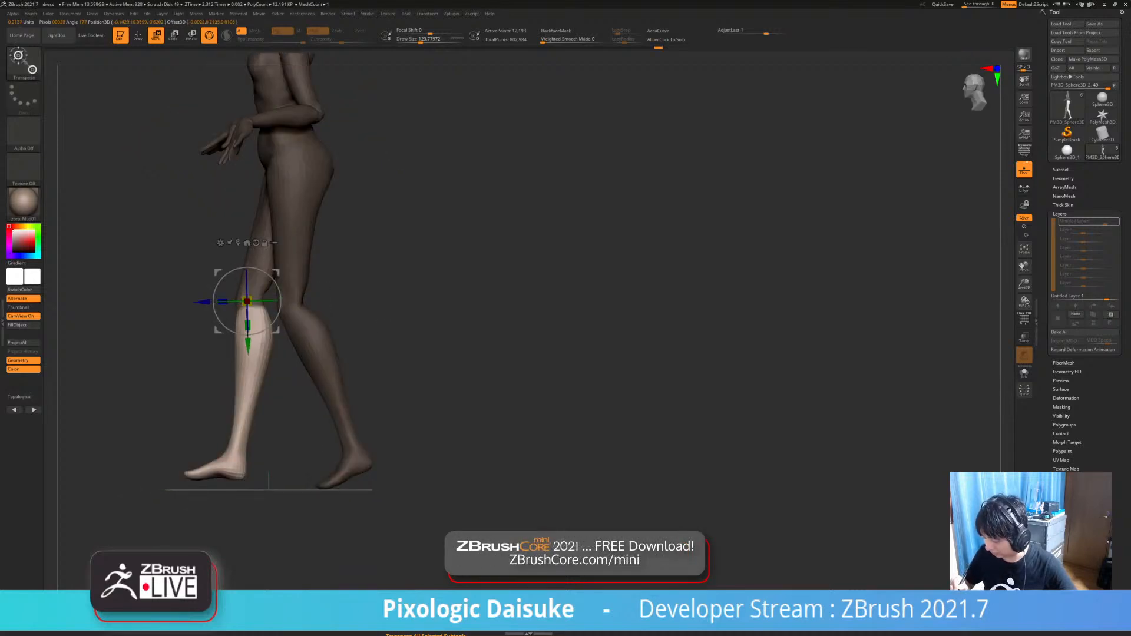
right_click_drag(276, 274, 339, 274, "shift")
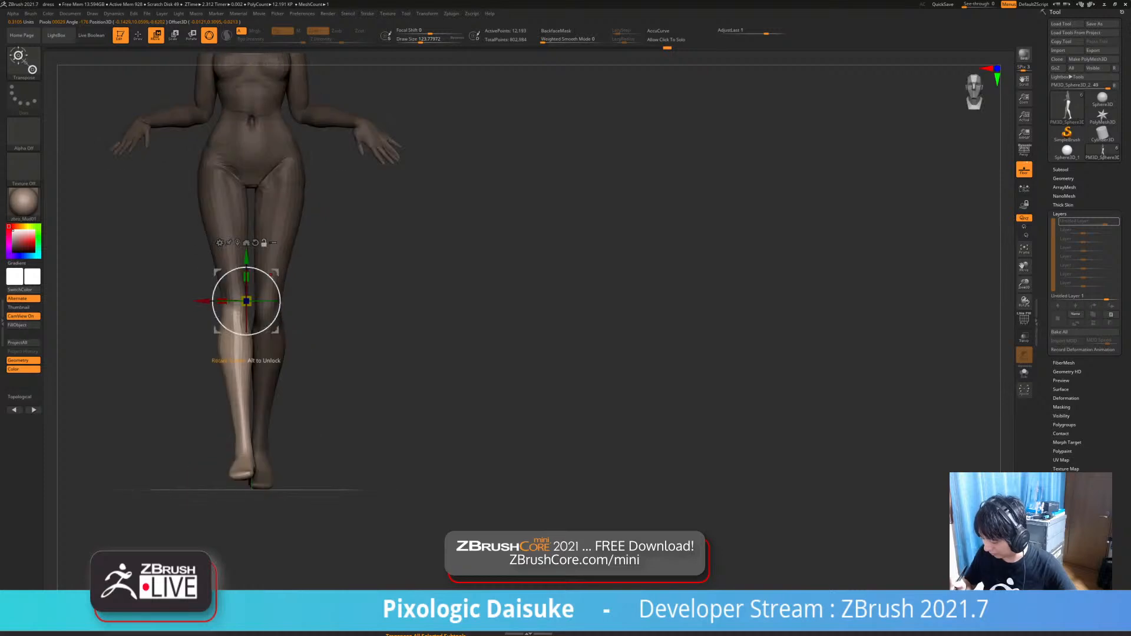
left_click_drag(247, 301, 232, 308, "alt")
left_click_drag(413, 306, 519, 306, "shift")
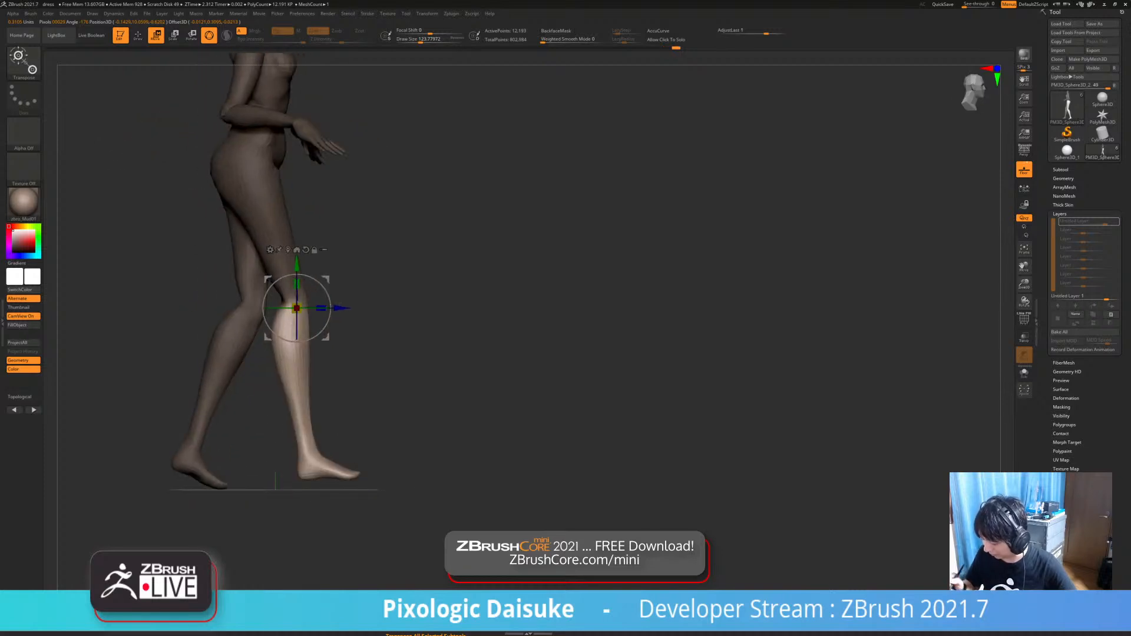
left_click_drag(330, 308, 326, 335)
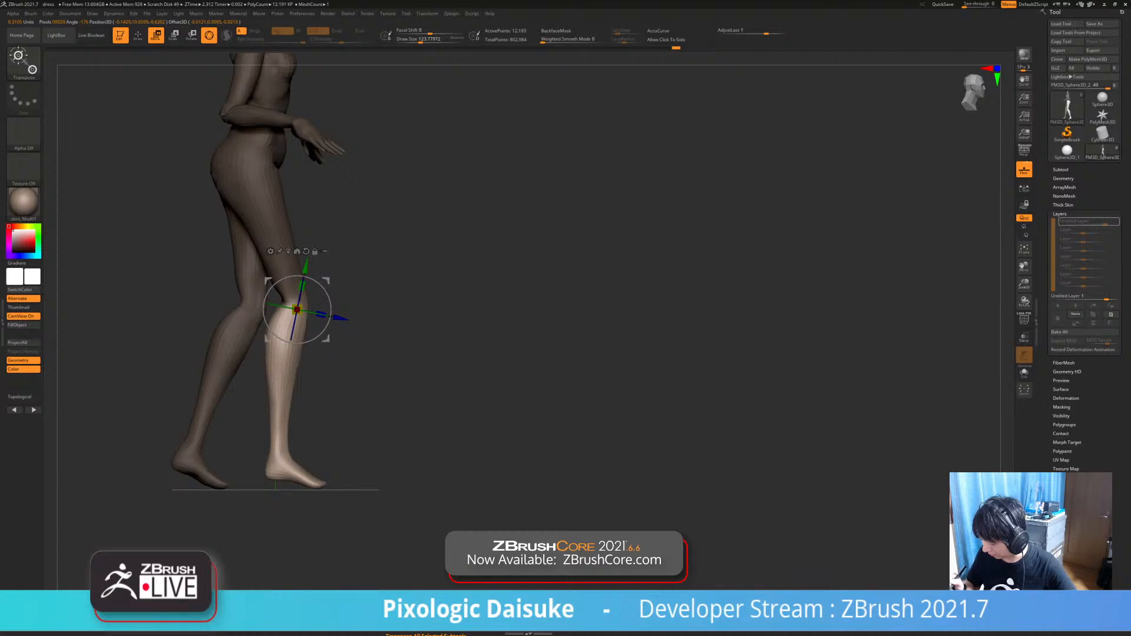
left_click_drag(448, 283, 382, 351, "ctrl")
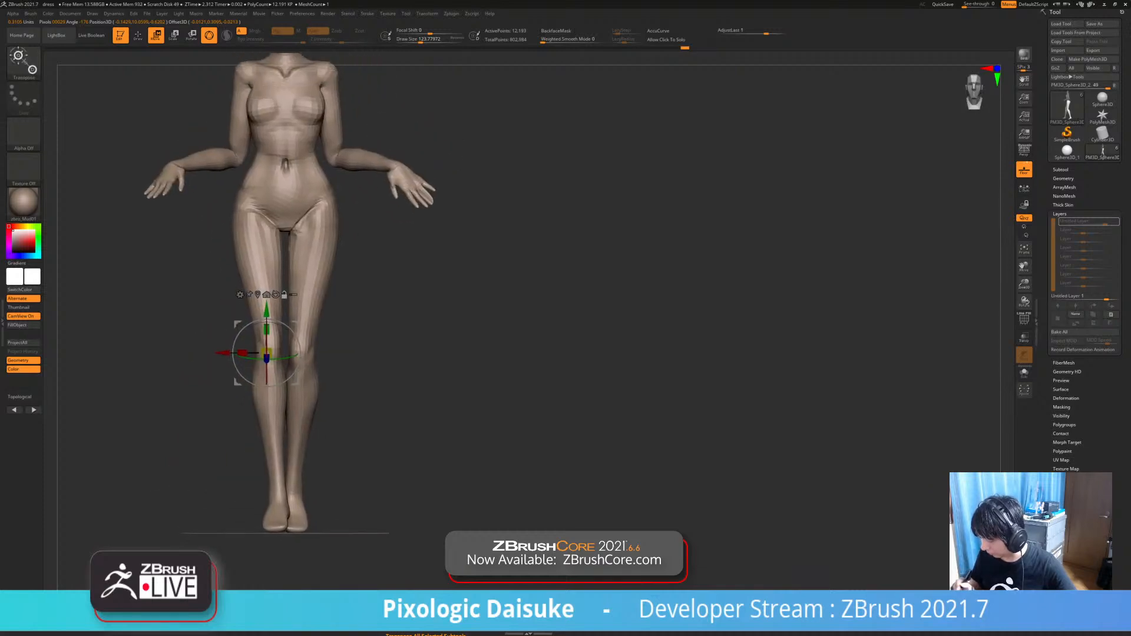
- Isolate the right lower leg with a mask, centre the pivot on the knee, rotate it slightly inward in front view, and clear the mask
left_click(289, 400, "ctrl")
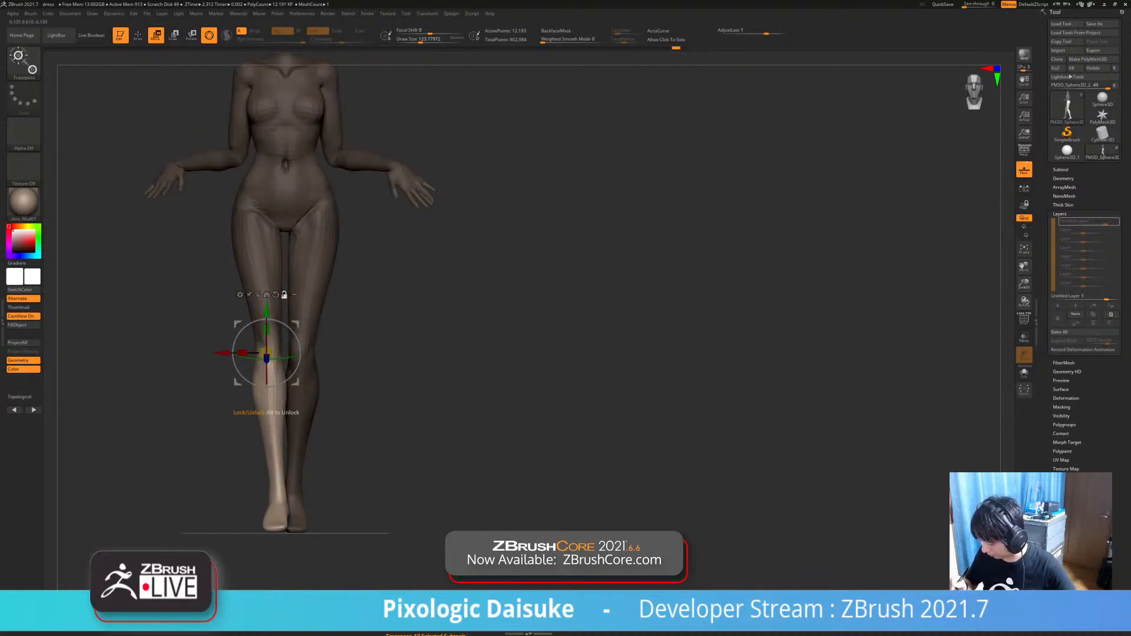
left_click_drag(297, 325, 302, 334, "alt")
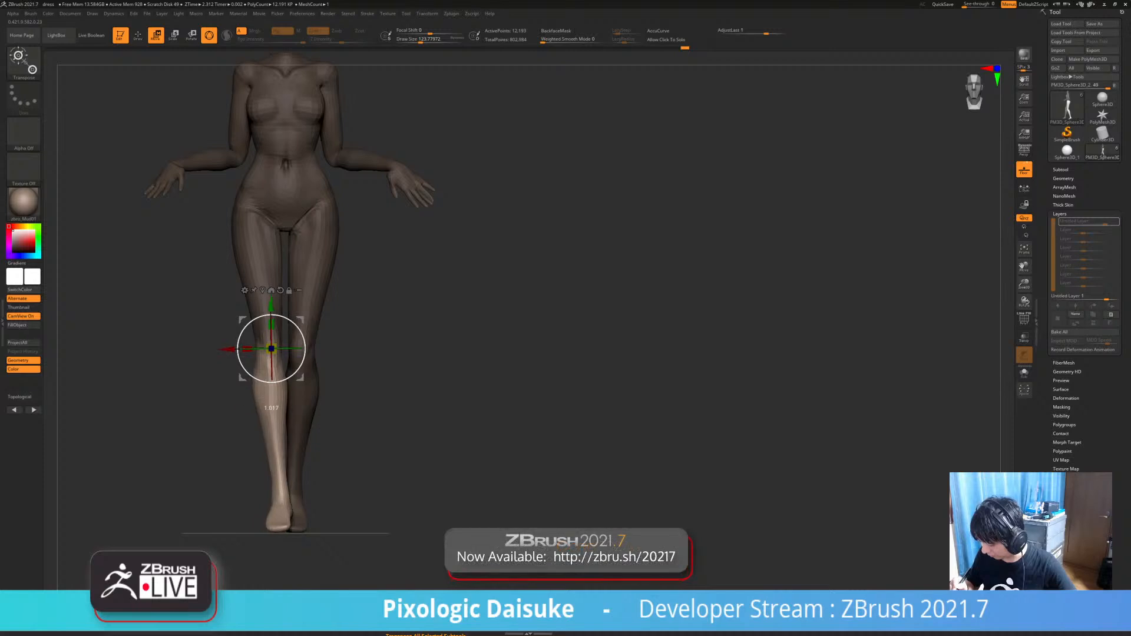
left_click_drag(352, 369, 377, 388, "ctrl")
- Isolate the left lower leg with a topological mask, centre the pivot on its knee, rotate it slightly in front view, and clear the mask
left_click_drag(389, 353, 377, 289)
left_click_drag(292, 355, 288, 404, "ctrl")
left_click_drag(383, 306, 383, 277, "alt")
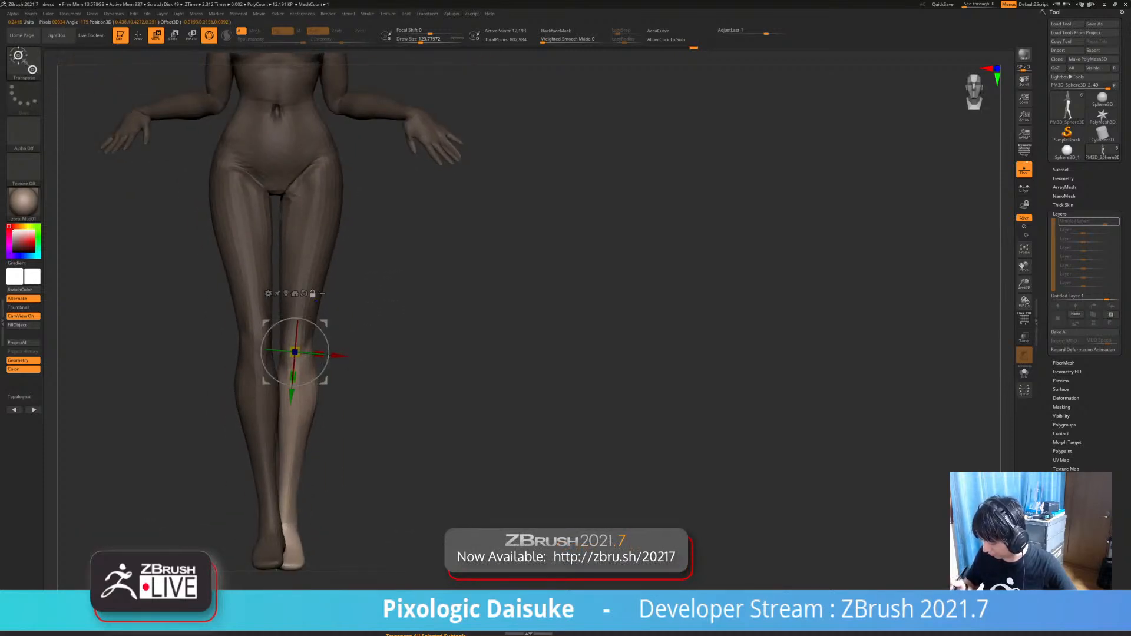
left_click(304, 294, "alt")
left_click_drag(328, 359, 325, 372)
left_click_drag(425, 353, 448, 377)
left_click_drag(425, 354, 395, 348)
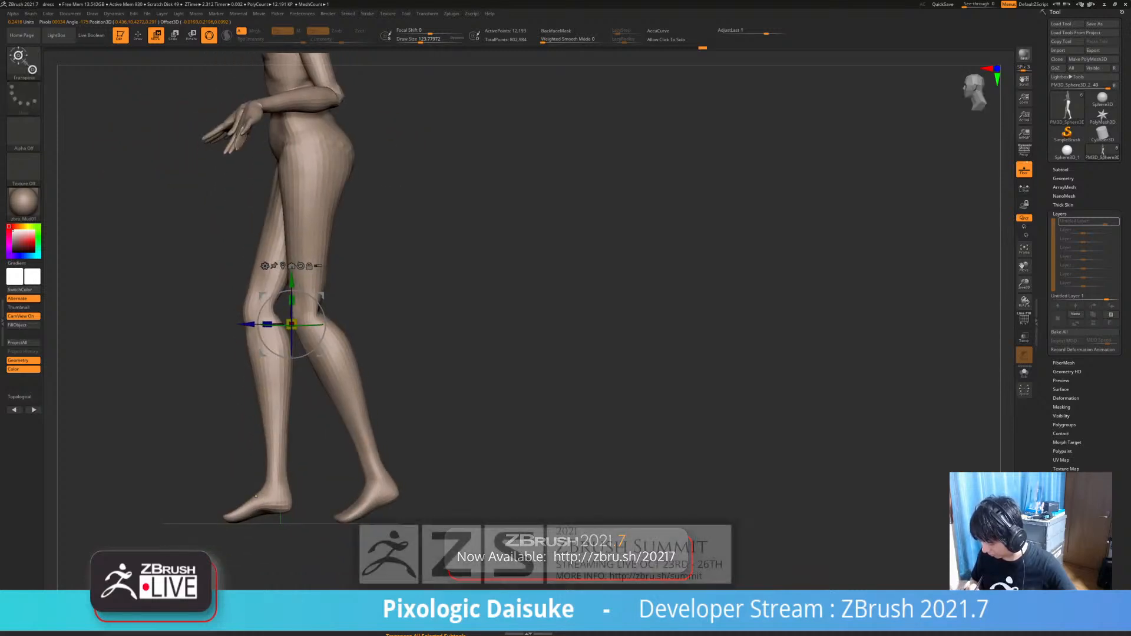
- Isolate the front foot in side view, place the pivot on it, rotate it slightly toward the ground, and clear the mask
left_click_drag(252, 492, 199, 496, "ctrl")
left_click(250, 512, "alt")
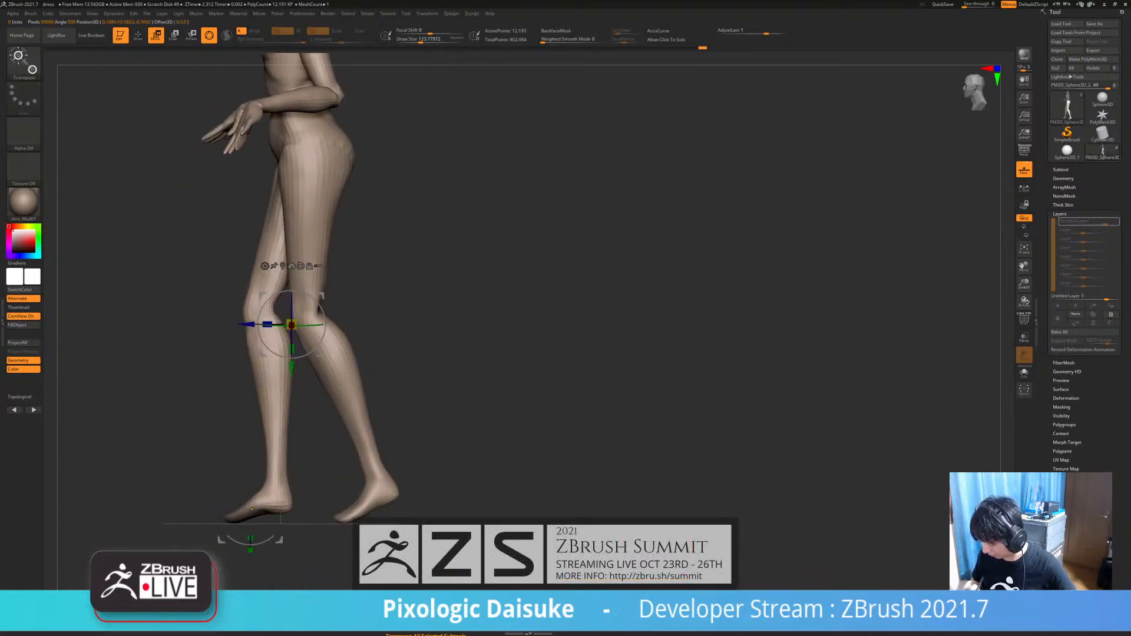
key("ctrl+i")
left_click(249, 511, "alt")
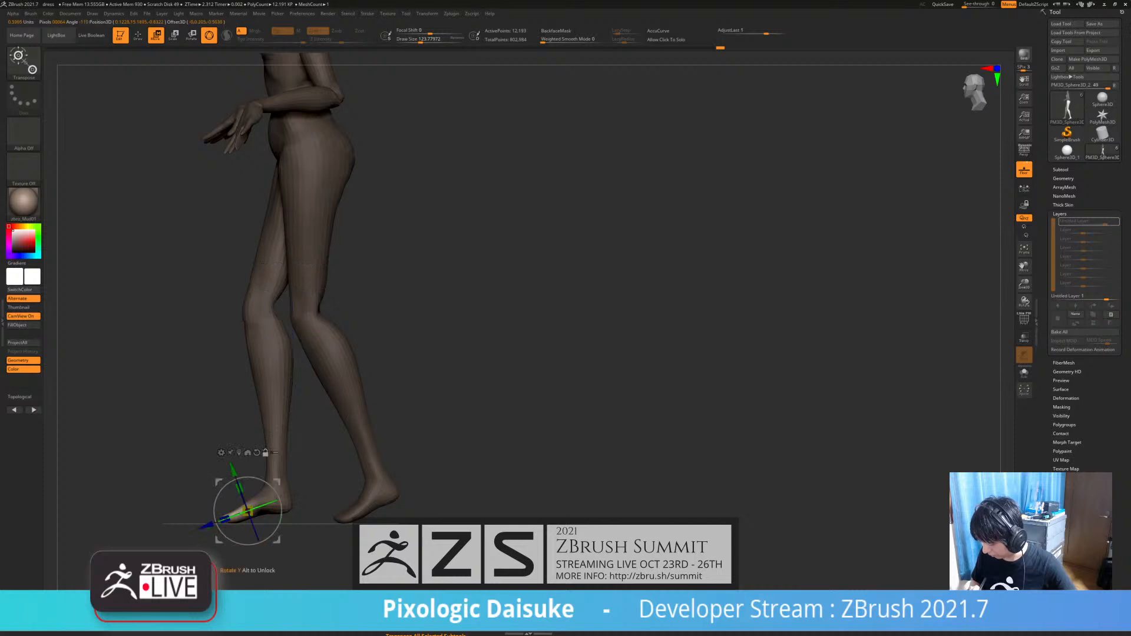
left_click_drag(312, 510, 334, 529, "ctrl")
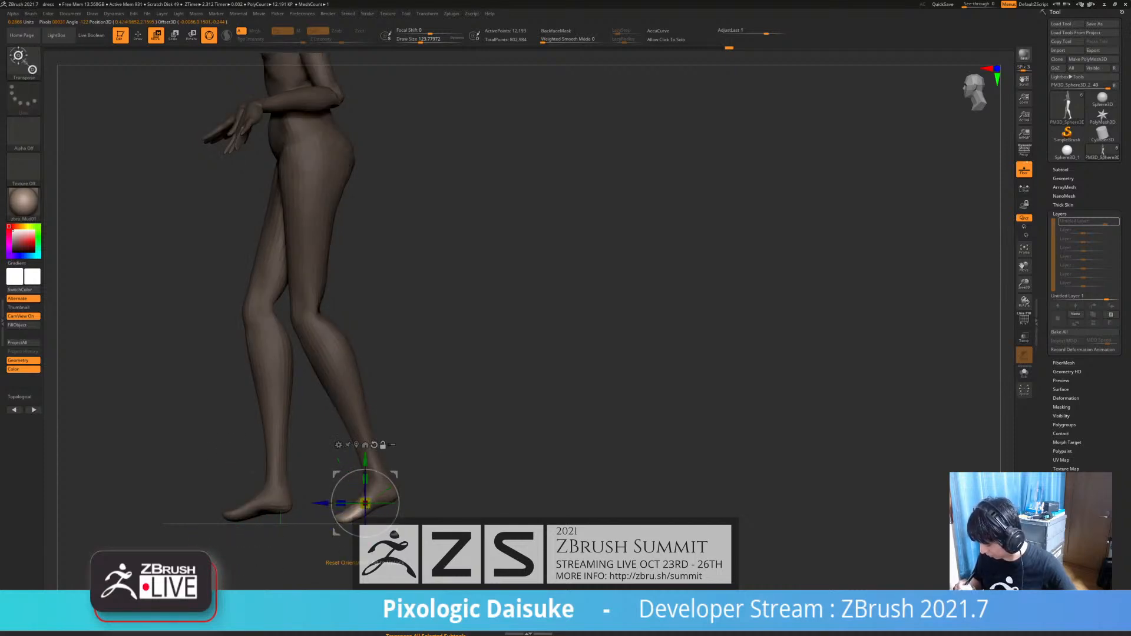
- Rotate the isolated rear foot slightly in side view and clear the mask
left_click_drag(398, 500, 398, 508)
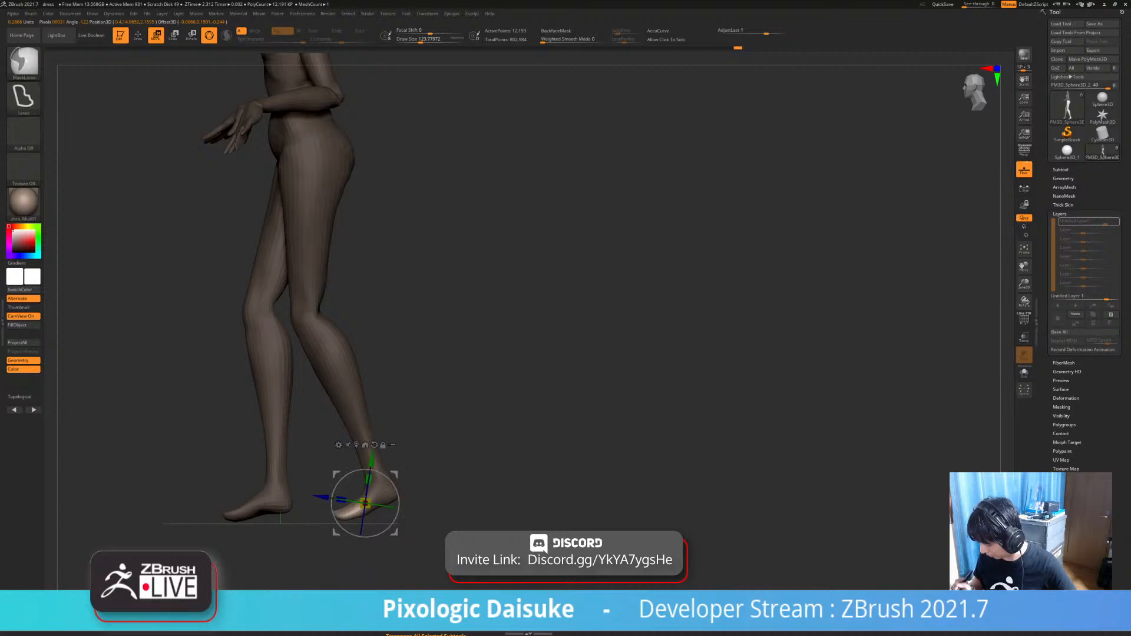
left_click_drag(447, 412, 471, 436, "ctrl")
right_click_drag(471, 436, 549, 442, "ctrl")
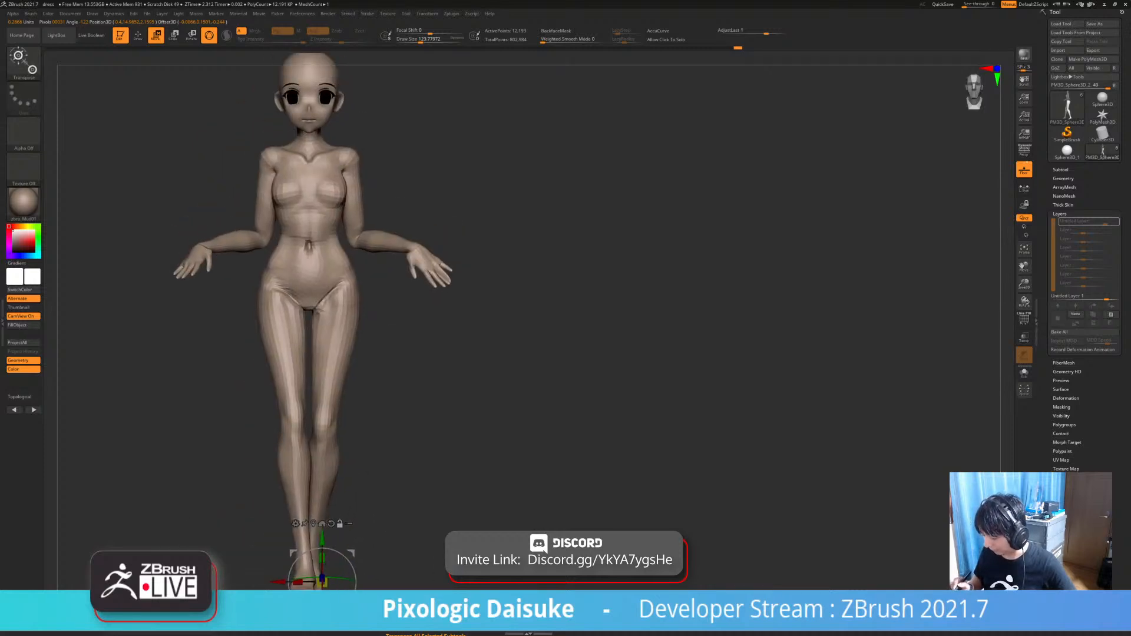
- Switch to Draw mode and examine the posed body from the front and around the waist, hips and hands
right_click_drag(340, 548, 329, 482, "ctrl")
right_click_drag(318, 242, 319, 283, "ctrl")
key("q")
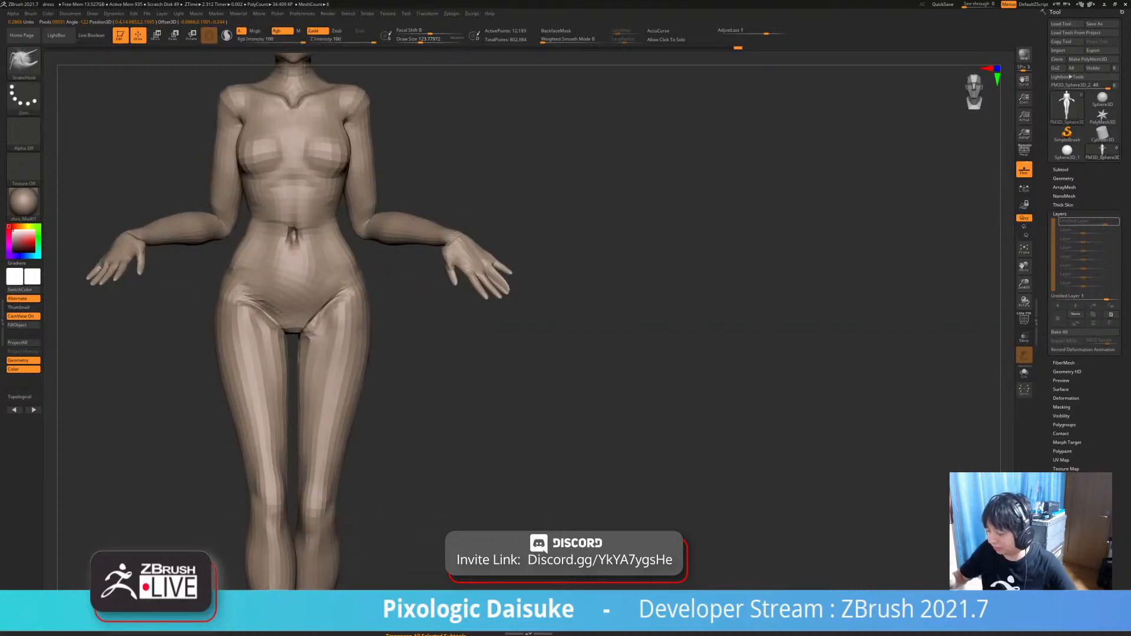
right_click_drag(281, 223, 307, 290, "alt")
key("shift")
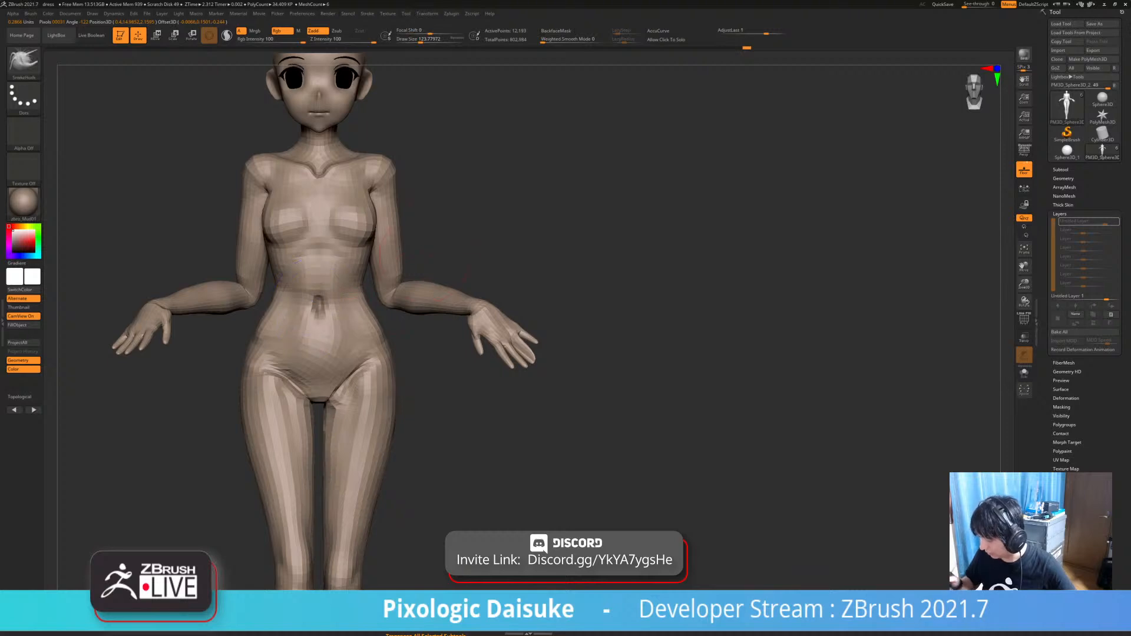
right_click_drag(423, 255, 423, 230, "ctrl")
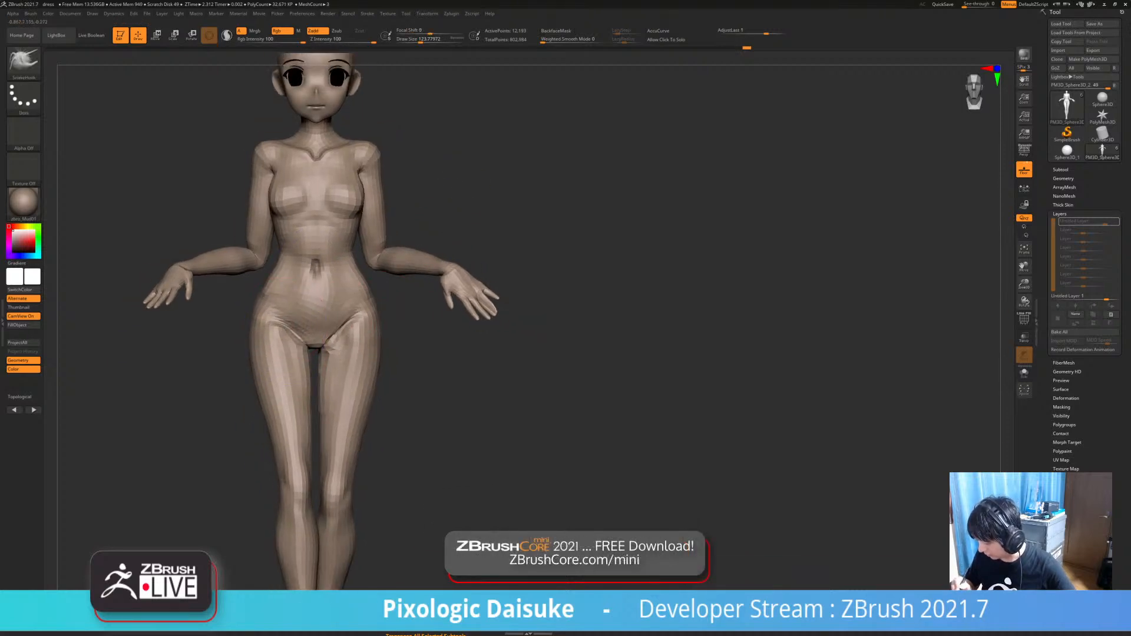
mouse_move(89, 340)
right_mouse_down()
mouse_move(230, 341)
mouse_move(267, 316)
mouse_move(276, 366)
mouse_move(254, 330)
mouse_move(182, 289)
mouse_move(270, 327)
mouse_move(324, 330)
mouse_move(300, 386)
mouse_move(291, 359)
mouse_move(294, 383)
mouse_move(236, 368)
mouse_move(275, 308)
mouse_move(387, 255)
mouse_move(430, 257)
right_mouse_up()
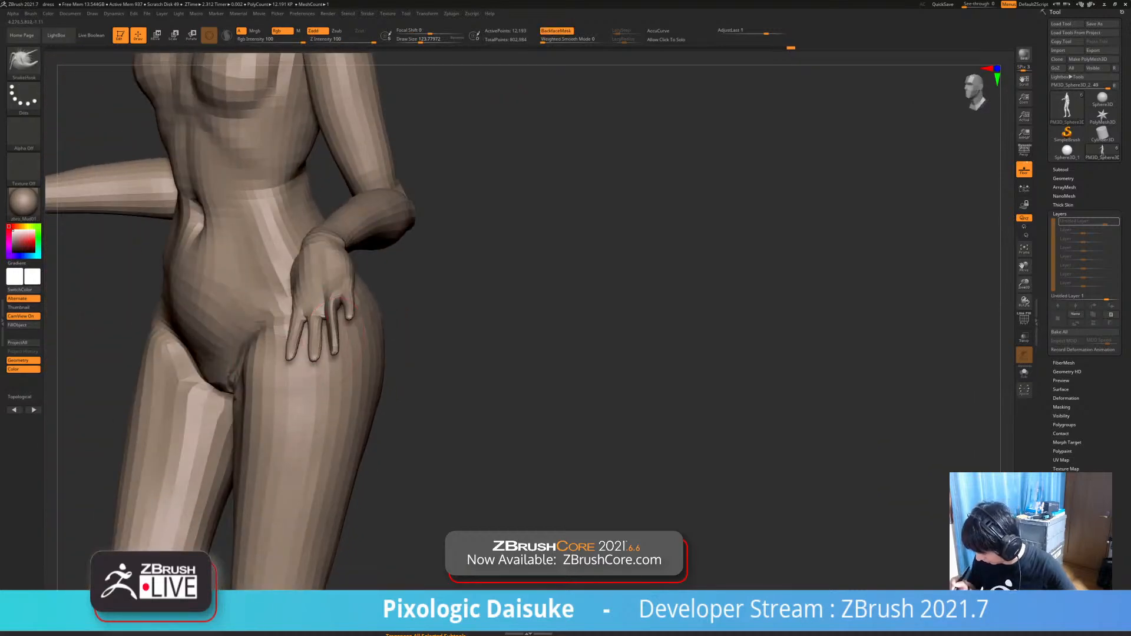
mouse_move(337, 328)
right_mouse_down()
mouse_move(345, 319)
mouse_move(324, 357)
mouse_move(337, 330)
mouse_move(330, 306)
right_mouse_up()
right_click_drag(330, 306, 482, 312, "alt")
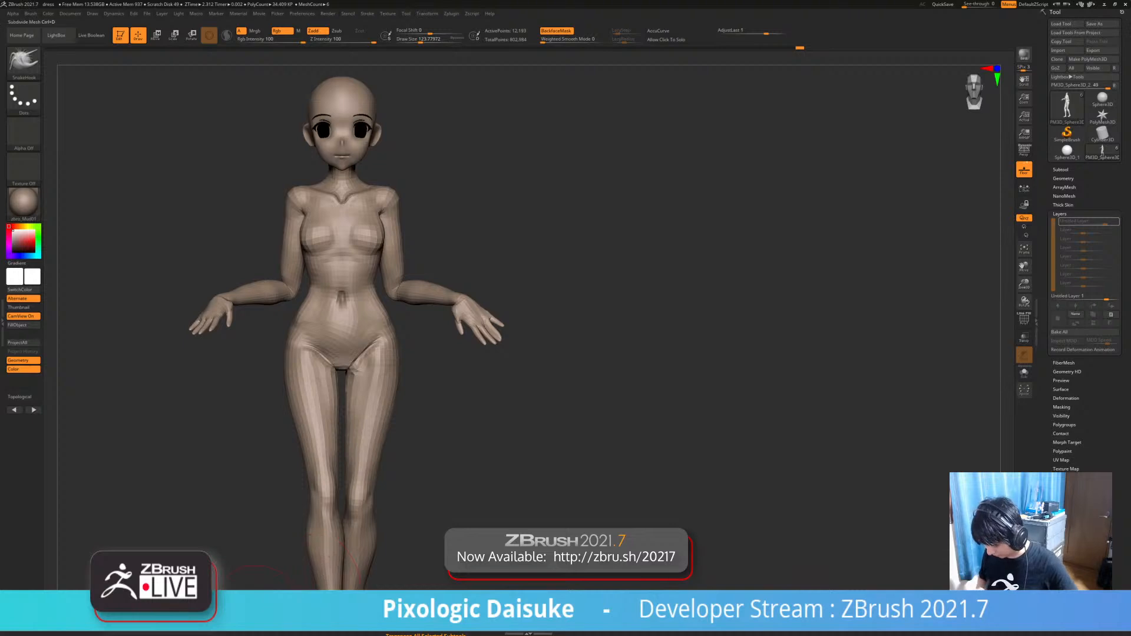
- Raise the body to its highest subdivision level and smooth the left hand near the base of the fingers
right_click_drag(484, 490, 454, 525, "alt")
right_click_drag(454, 460, 453, 551, "ctrl")
mouse_move(427, 227)
left_mouse_down("shift")
mouse_move(484, 225)
mouse_move(487, 241)
left_mouse_up("shift")
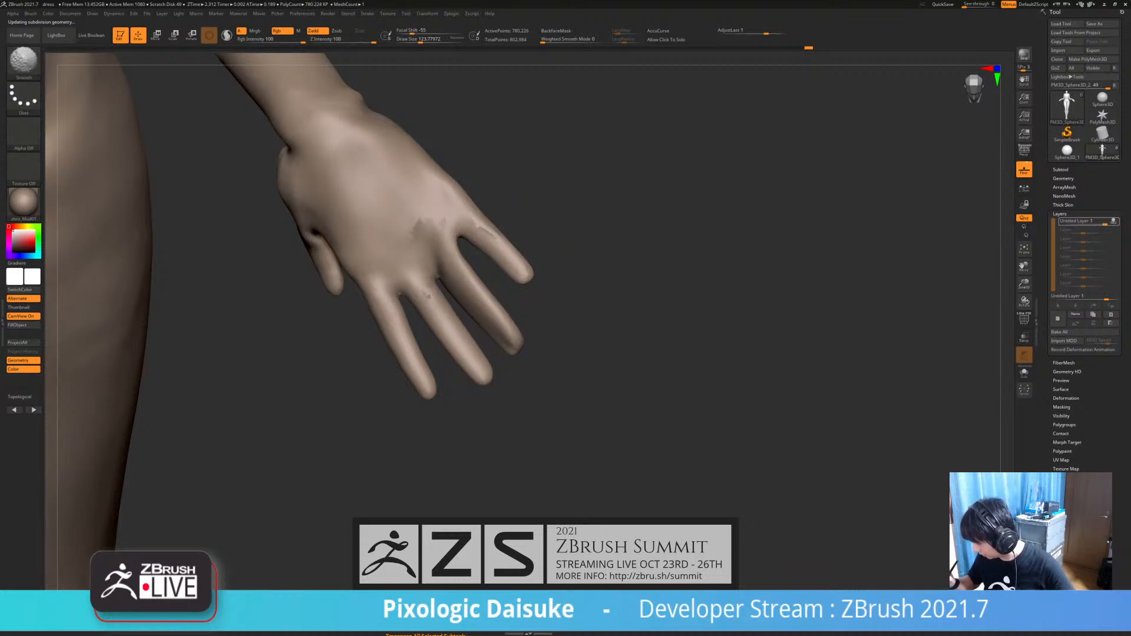
right_click_drag(566, 412, 548, 430)
mouse_move(492, 347)
right_mouse_down()
mouse_move(401, 327)
mouse_move(493, 318)
mouse_move(545, 354)
mouse_move(551, 294)
mouse_move(520, 307)
right_mouse_up()
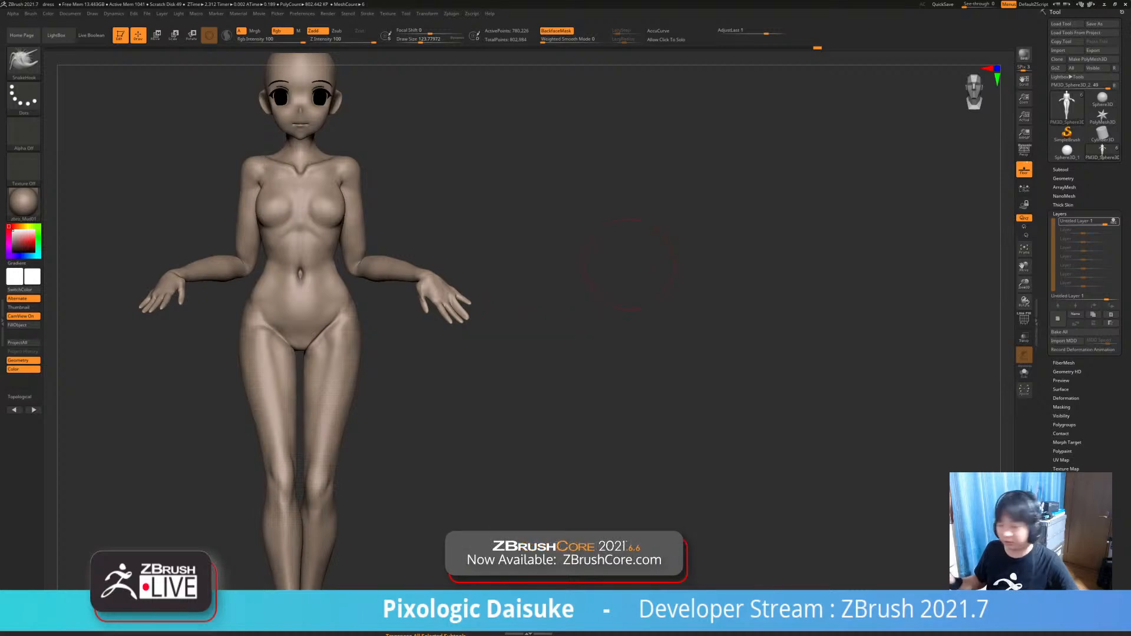
- Try topological masking on the left thigh at the highest subdivision level, checking the wireframe, and clear the mask
left_click_drag(629, 264, 468, 183, "alt")
key("w")
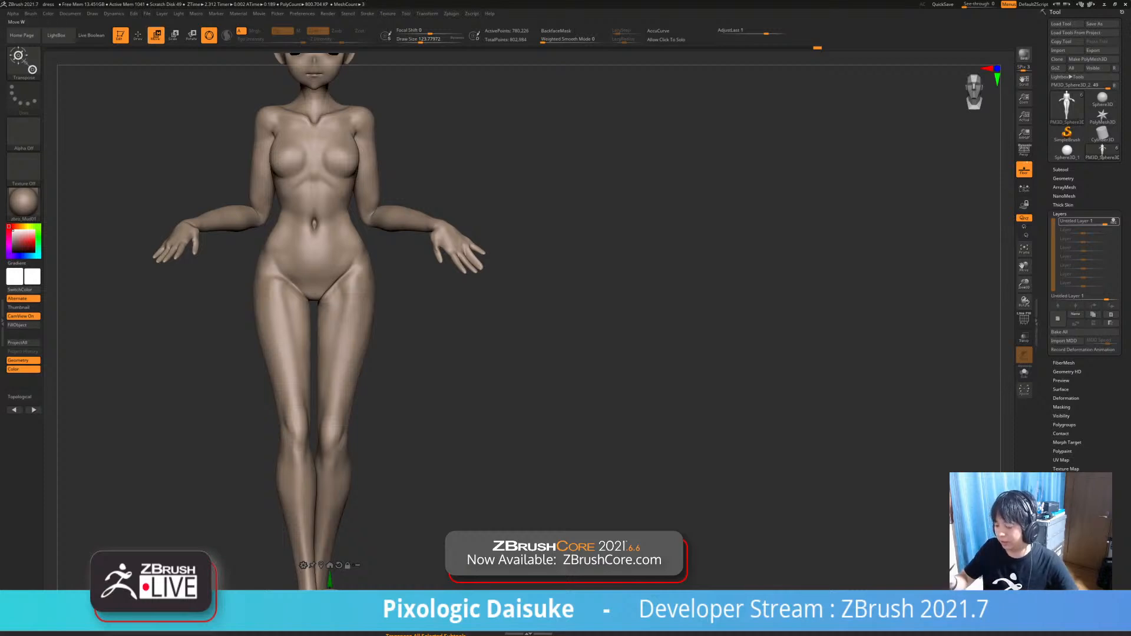
key("shift+f")
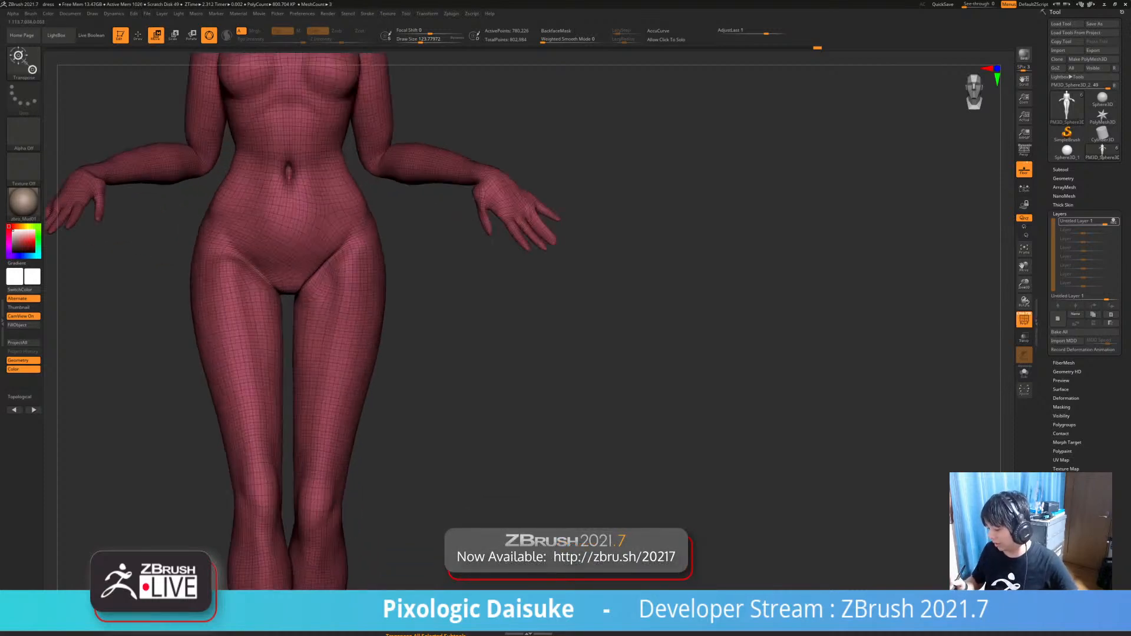
right_click_drag(338, 328, 338, 266, "alt")
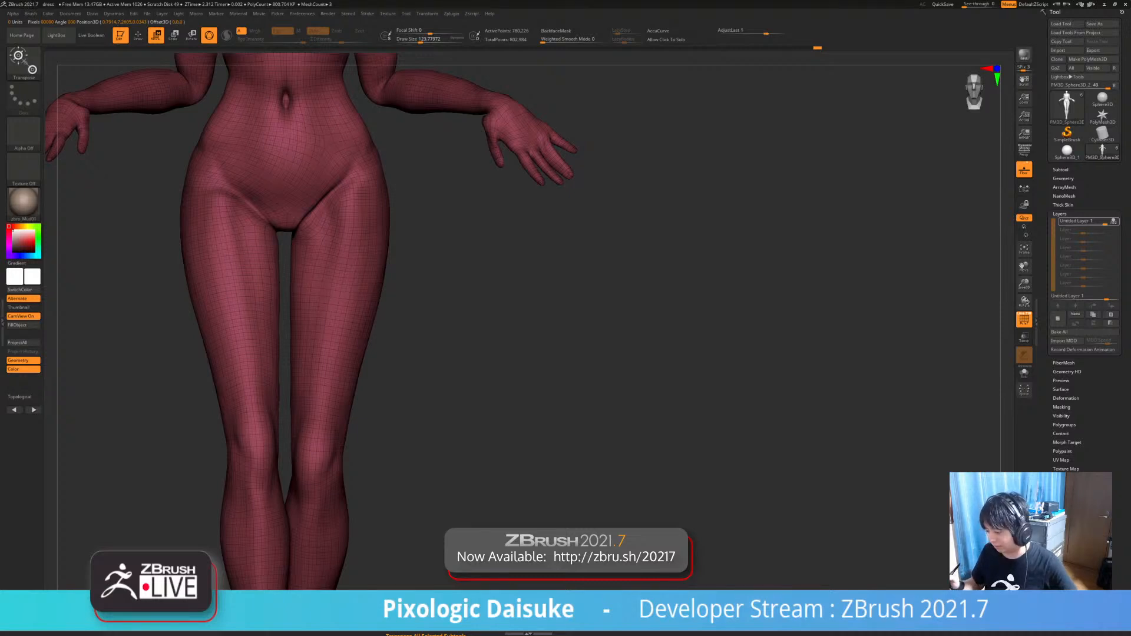
left_click_drag(338, 263, 333, 293, "ctrl")
right_click_drag(339, 263, 371, 336, "alt")
key("shift+f")
right_click_drag(371, 289, 374, 240, "alt")
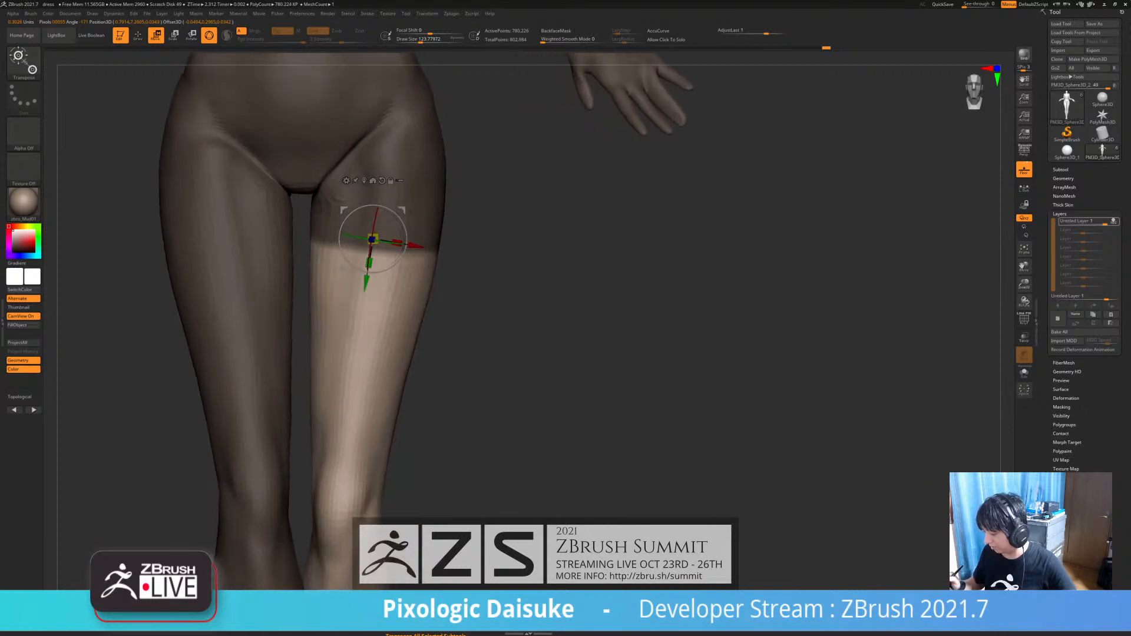
left_click_drag(373, 240, 371, 265, "ctrl")
right_click_drag(372, 265, 371, 218, "ctrl")
mouse_move(371, 218)
right_mouse_down("alt")
mouse_move(413, 503)
mouse_move(382, 420)
right_mouse_up("alt")
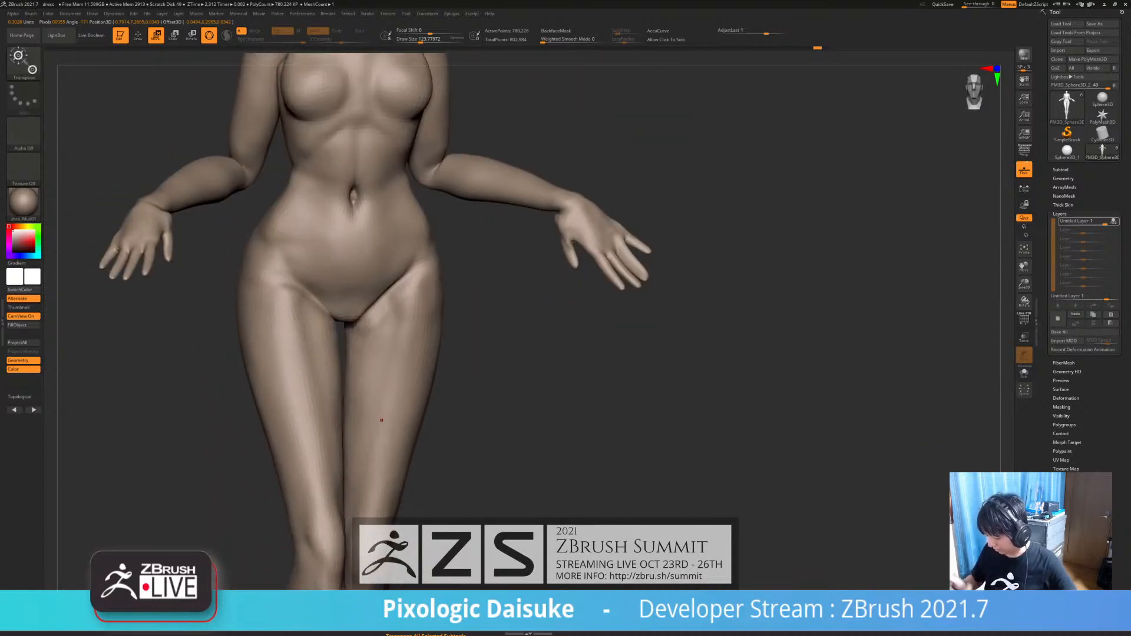
- Lower the body by three subdivision levels and isolate the left leg from the upper thigh down with a topological mask
key("shift+d")
key("shift+d")
key("shift+d")
right_click_drag(353, 212, 243, 118, "alt")
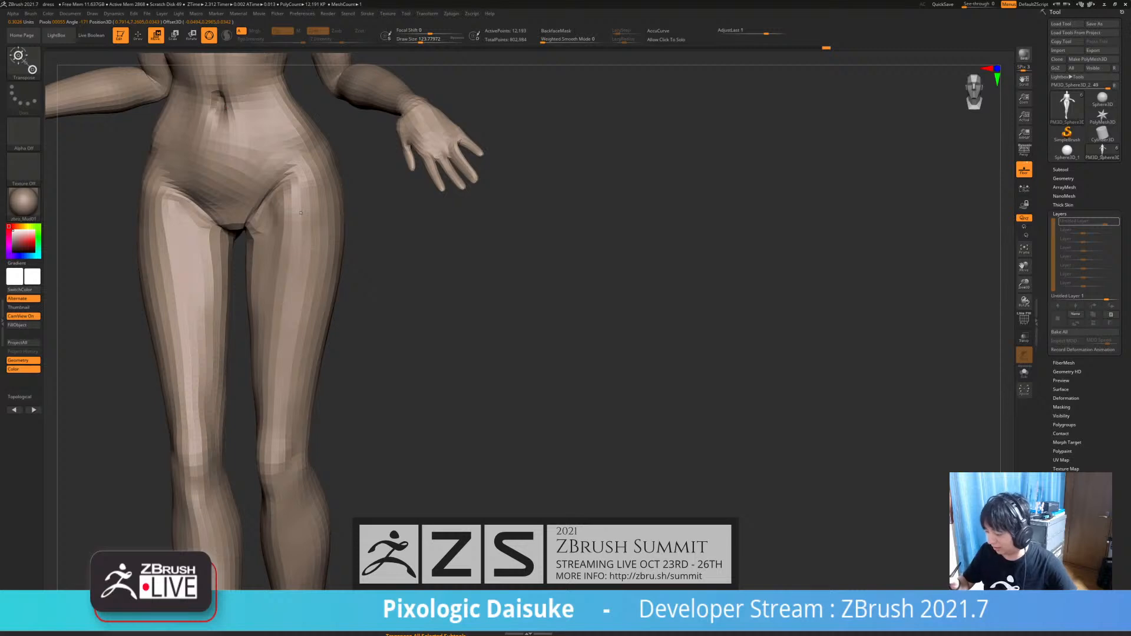
left_click_drag(318, 191, 307, 352, "ctrl")
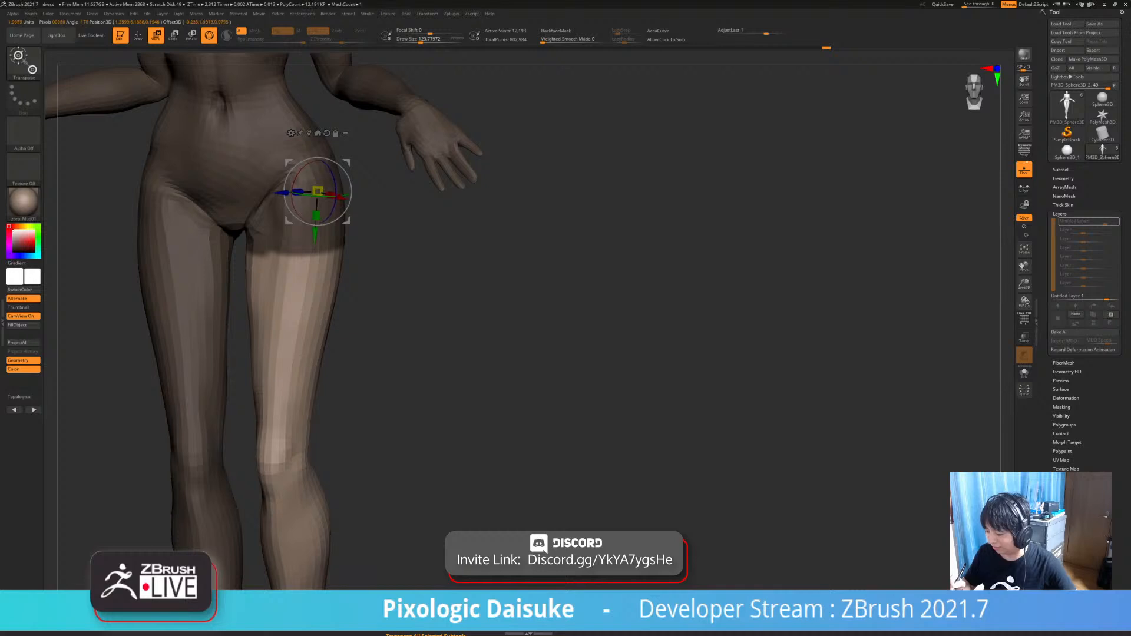
left_click_drag(281, 398, 302, 356, "ctrl")
- Isolate a single finger of the left hand with a topological mask, using the wireframe as a guide, and place the pivot at its base
right_click_drag(302, 356, 306, 292, "ctrl")
right_click_drag(327, 210, 362, 167, "alt")
right_click_drag(392, 226, 634, 323)
left_click(352, 166, "alt")
right_click_drag(634, 323, 386, 296, "alt")
key("shift+f")
mouse_move(373, 299)
left_mouse_down("ctrl")
mouse_move(365, 280)
mouse_move(373, 313)
left_mouse_up("ctrl")
key("ctrl+z")
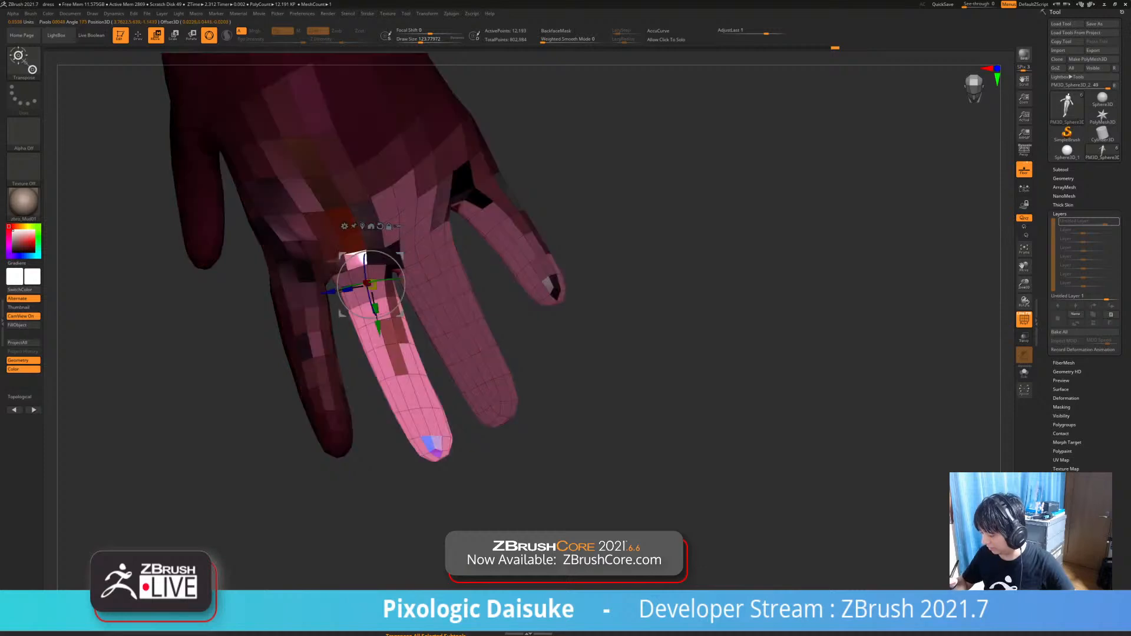
right_click_drag(383, 334, 495, 333, "ctrl")
key("shift+f")
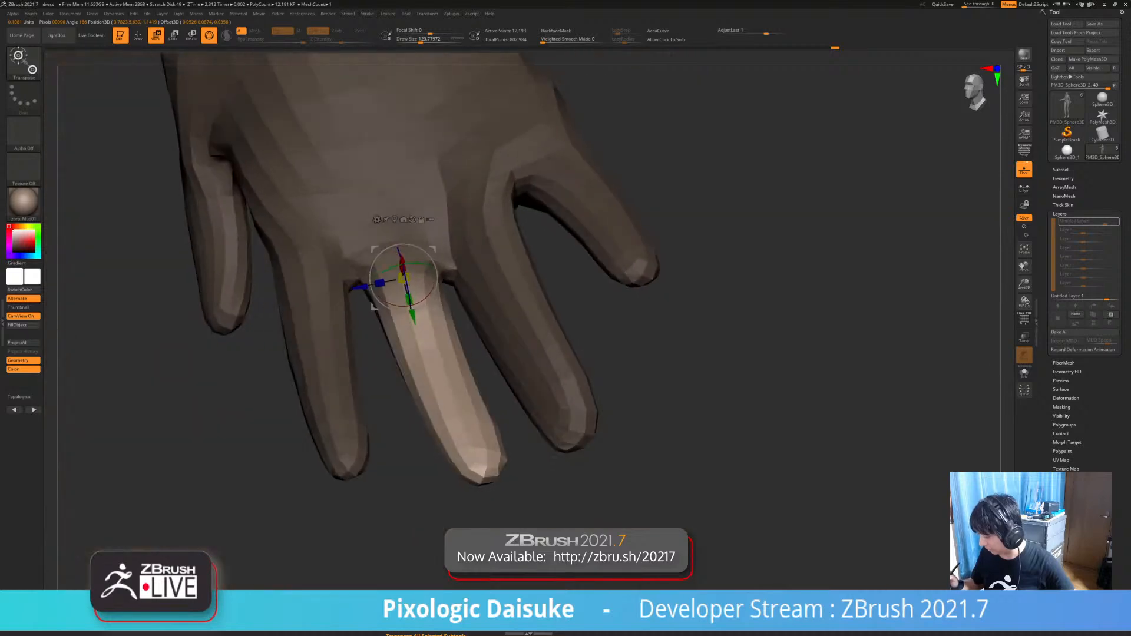
- Bend the isolated finger slightly at its base, undoing the excessive rotation, and clear the mask
left_click_drag(411, 294, 416, 318)
right_click_drag(416, 324, 447, 212)
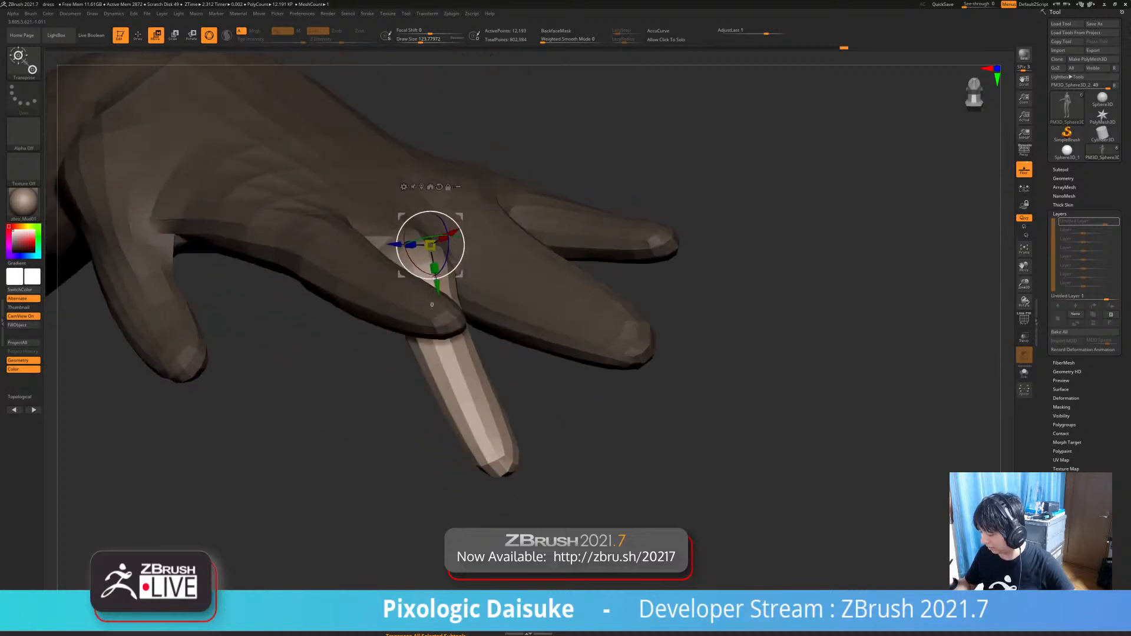
key("ctrl+z")
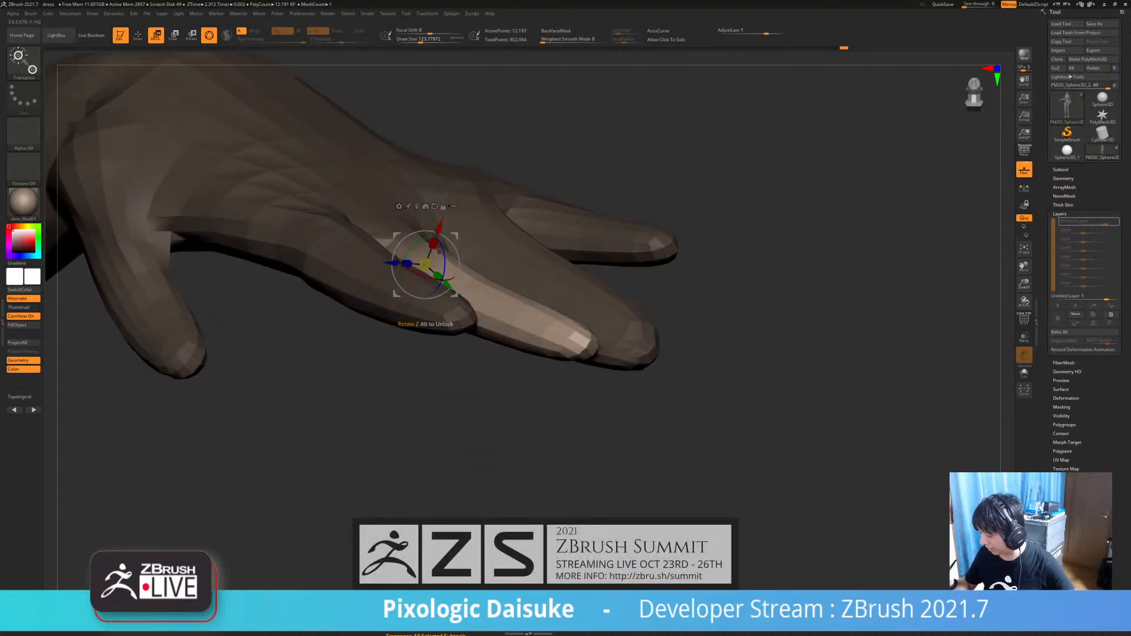
left_click_drag(439, 252, 437, 291)
mouse_move(530, 401)
right_mouse_down()
mouse_move(566, 413)
mouse_move(566, 365)
mouse_move(396, 405)
right_mouse_up()
left_click_drag(396, 405, 425, 430, "ctrl")
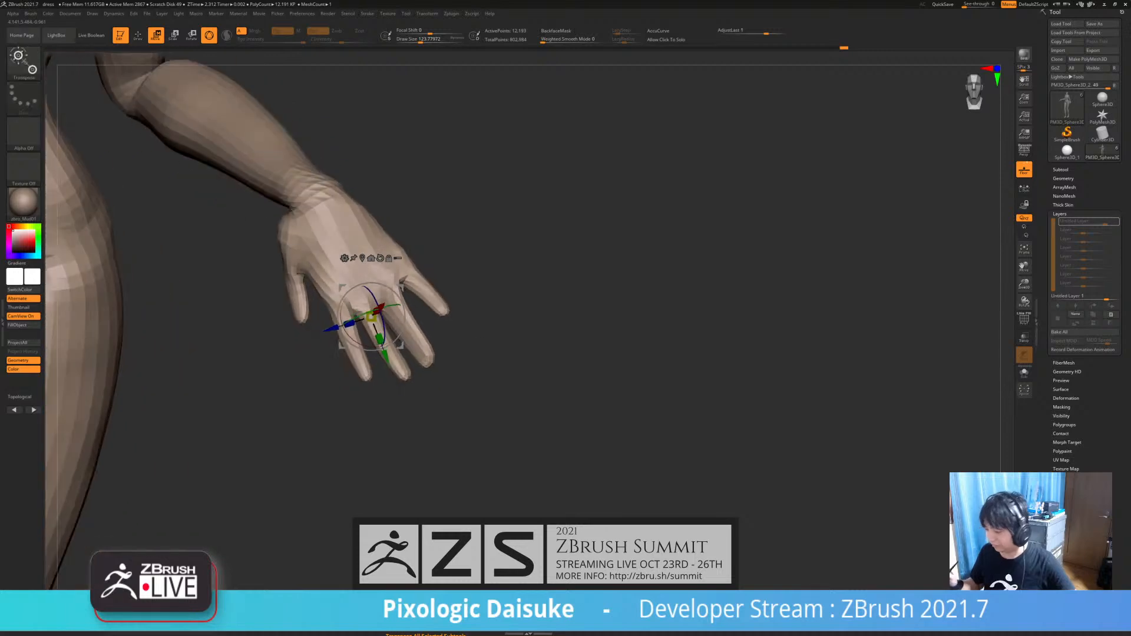
- Return to Draw mode, select the head subtool, and show the head and shoulders in profile
key("q")
mouse_move(496, 396)
right_mouse_down("ctrl")
mouse_move(495, 354)
mouse_move(460, 393)
mouse_move(480, 359)
mouse_move(378, 330)
mouse_move(460, 330)
right_mouse_up("ctrl")
right_click_drag(460, 330, 413, 389, "alt")
mouse_move(553, 275)
right_mouse_down("alt")
mouse_move(548, 227)
mouse_move(517, 195)
right_mouse_up("alt")
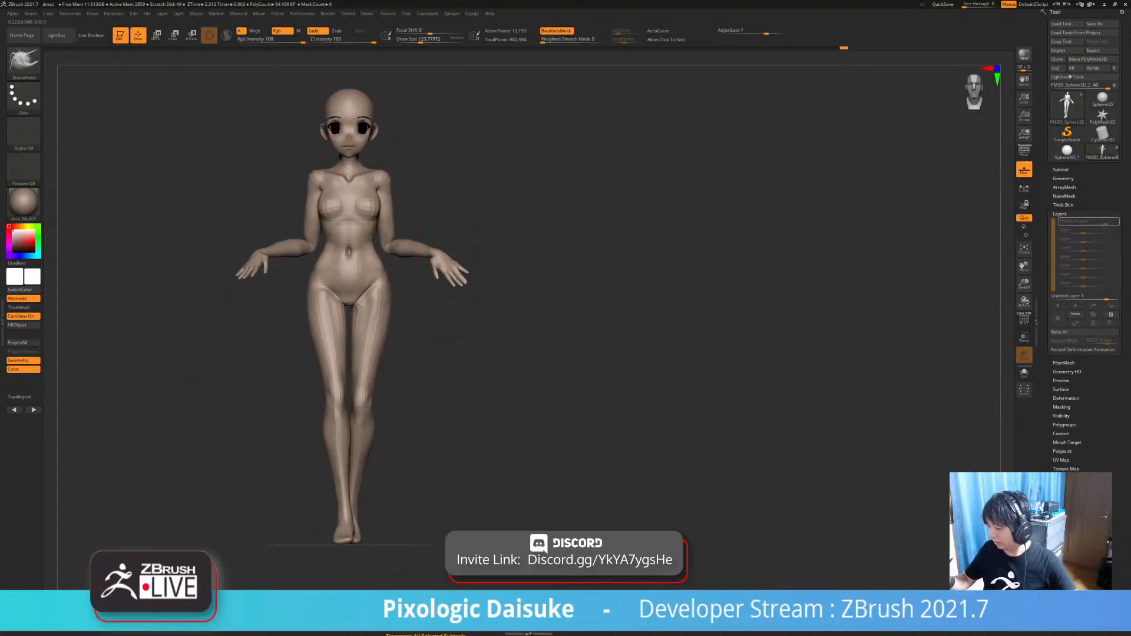
left_click(457, 264, "alt")
right_click_drag(462, 263, 531, 262)
right_click_drag(412, 182, 353, 358, "ctrl")
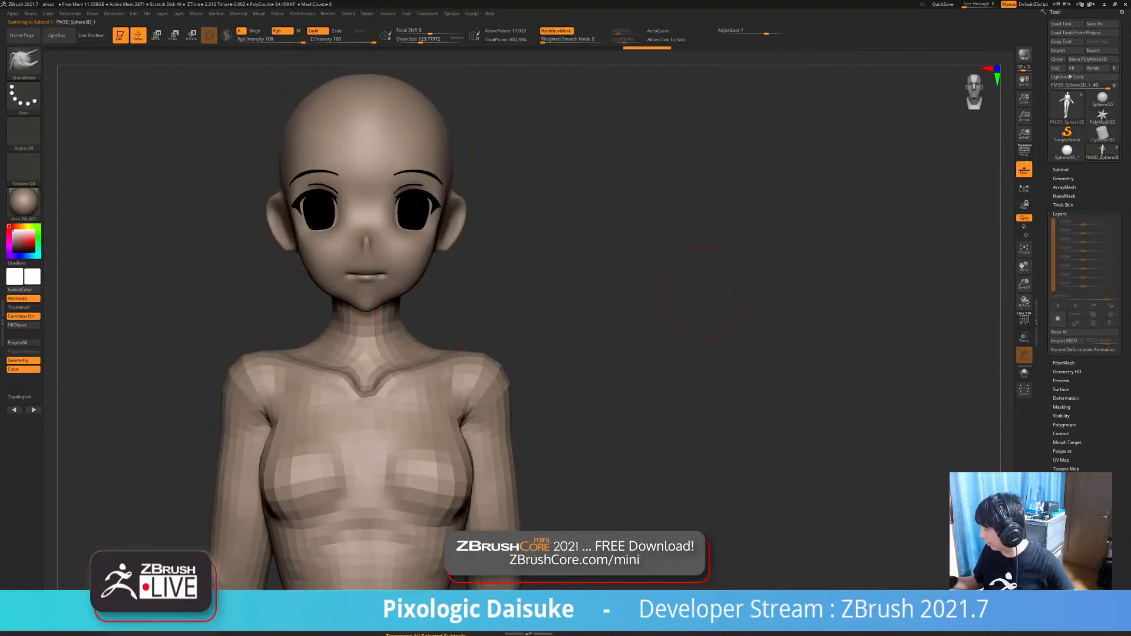
right_click_drag(706, 292, 600, 321)
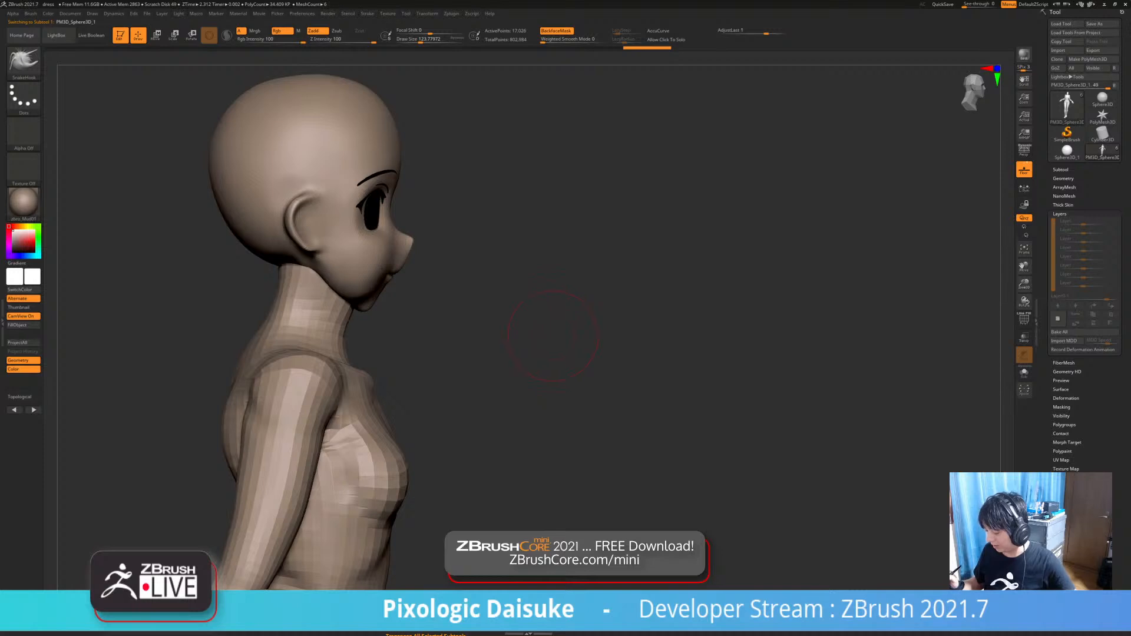
- Open the head's Stager settings in its geometry options and store the current position as the home stage
left_click(1061, 170)
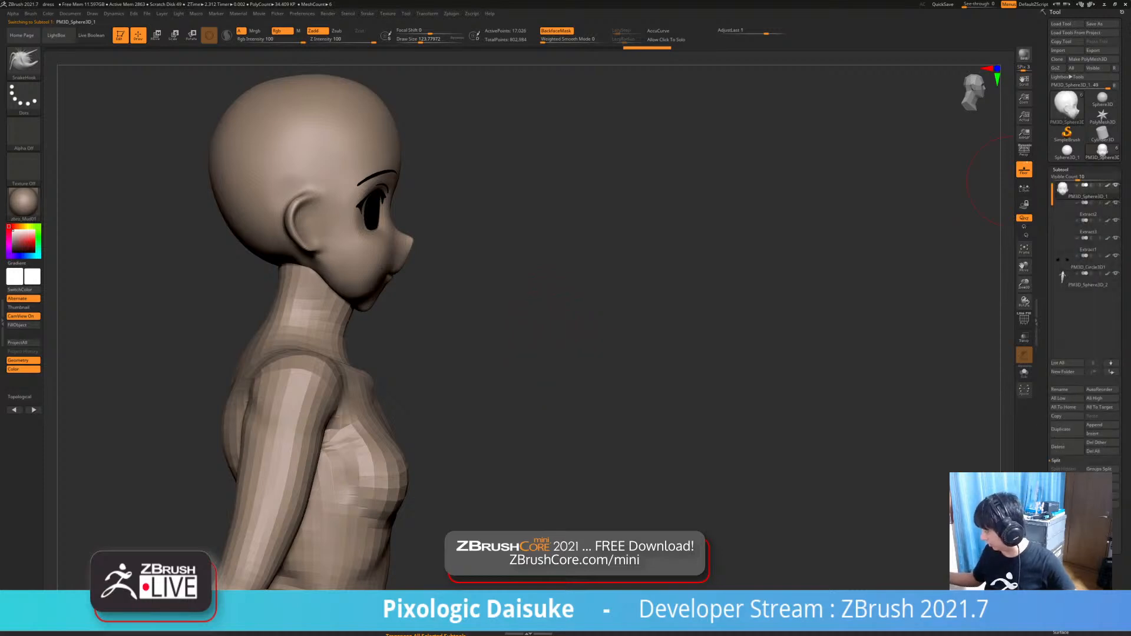
left_click(1061, 170)
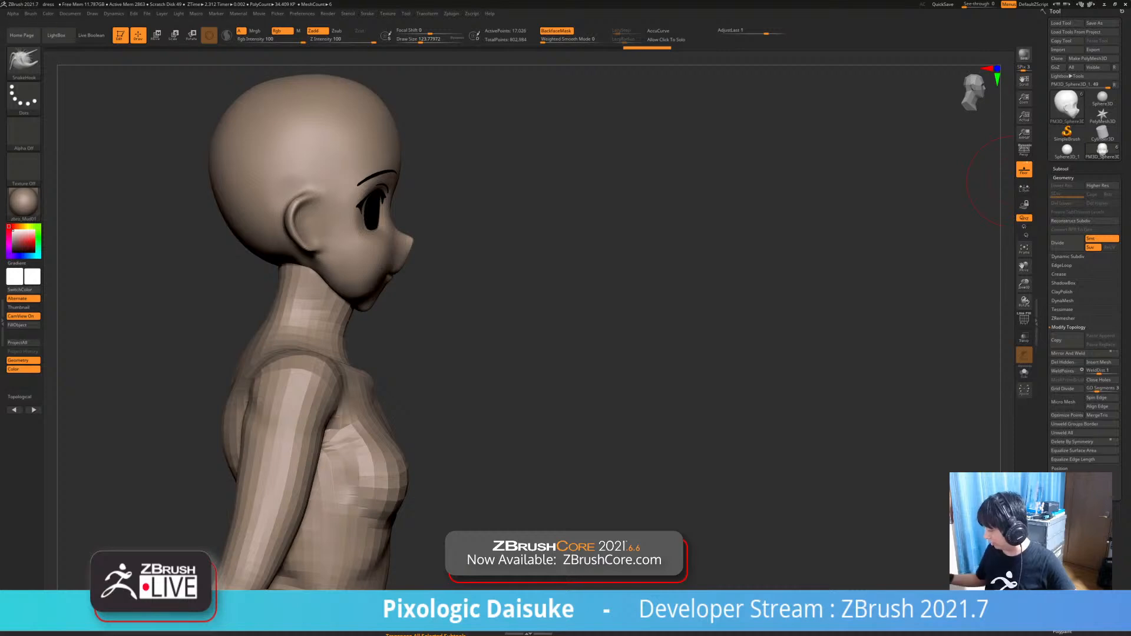
left_click(1059, 486)
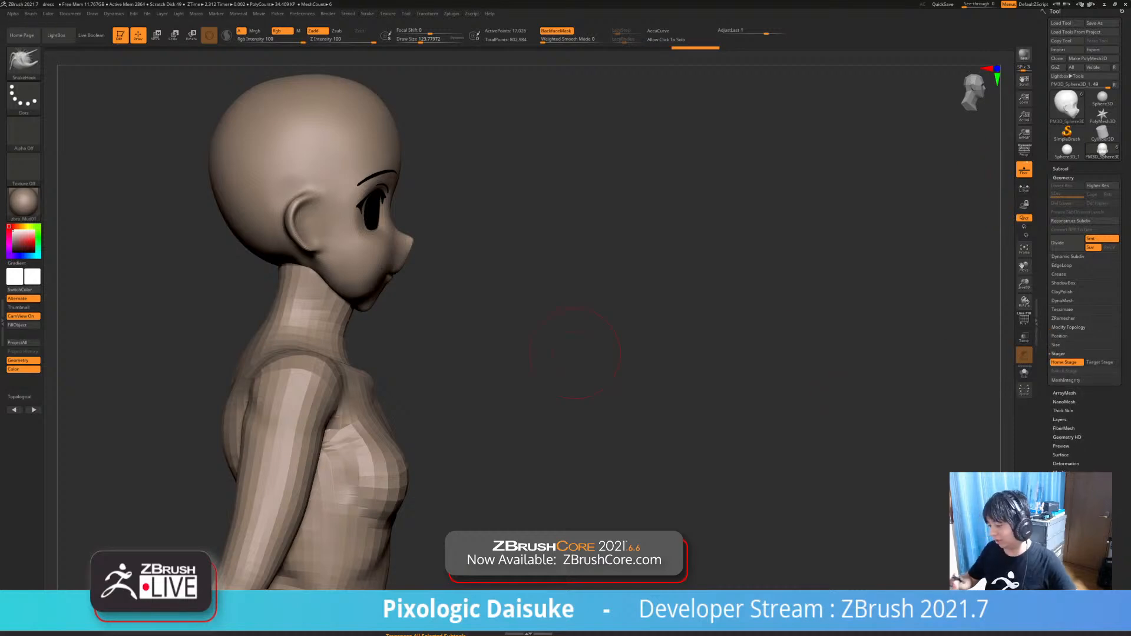
- Centre the gizmo on the head and move it slightly down and forward together with its eyes and brows, transposing the selected subtools
key("w")
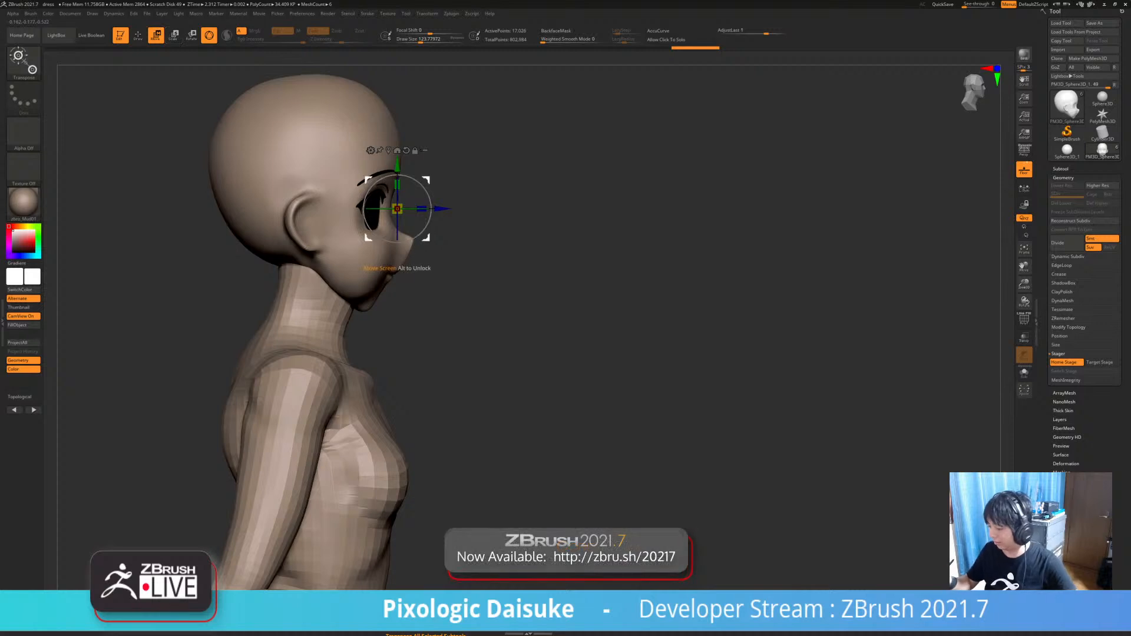
left_click(395, 150)
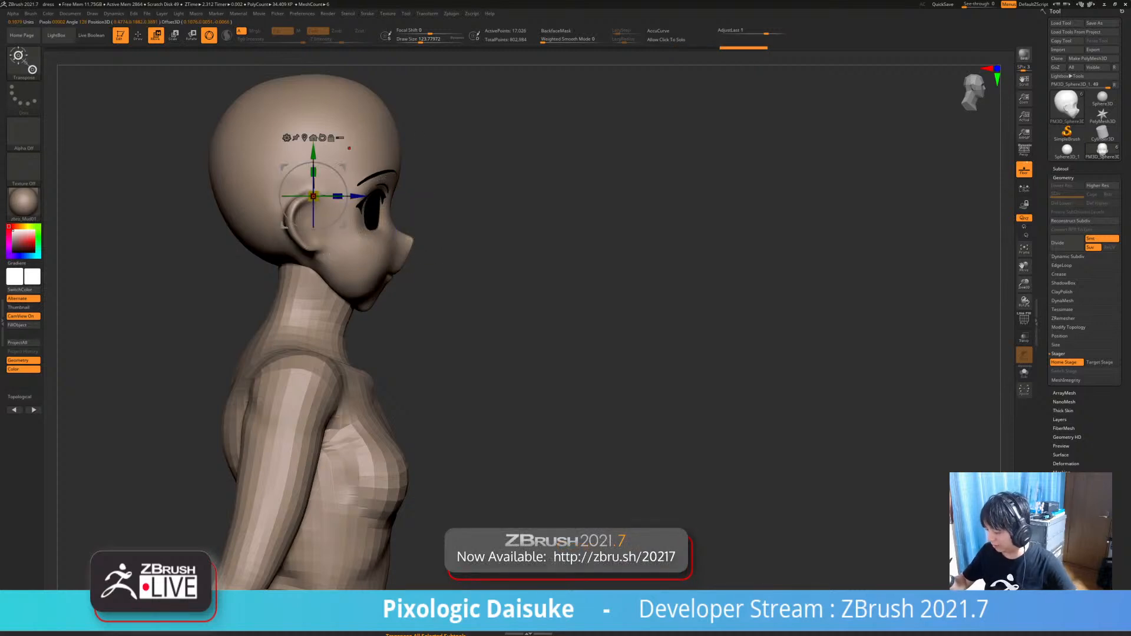
left_click(340, 137)
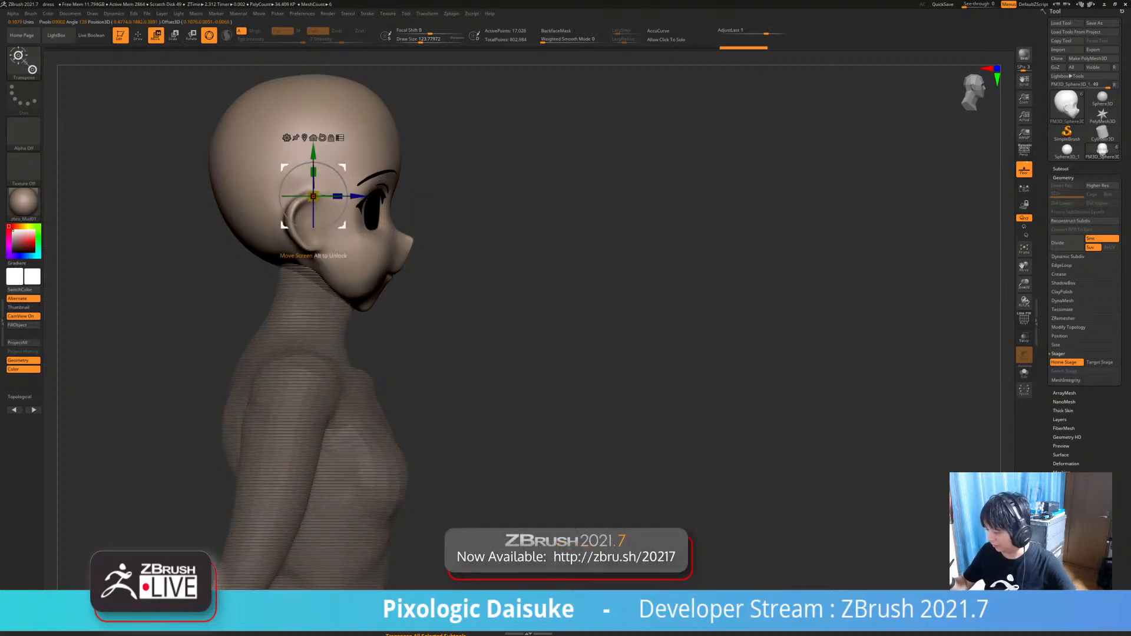
left_click_drag(342, 168, 359, 186)
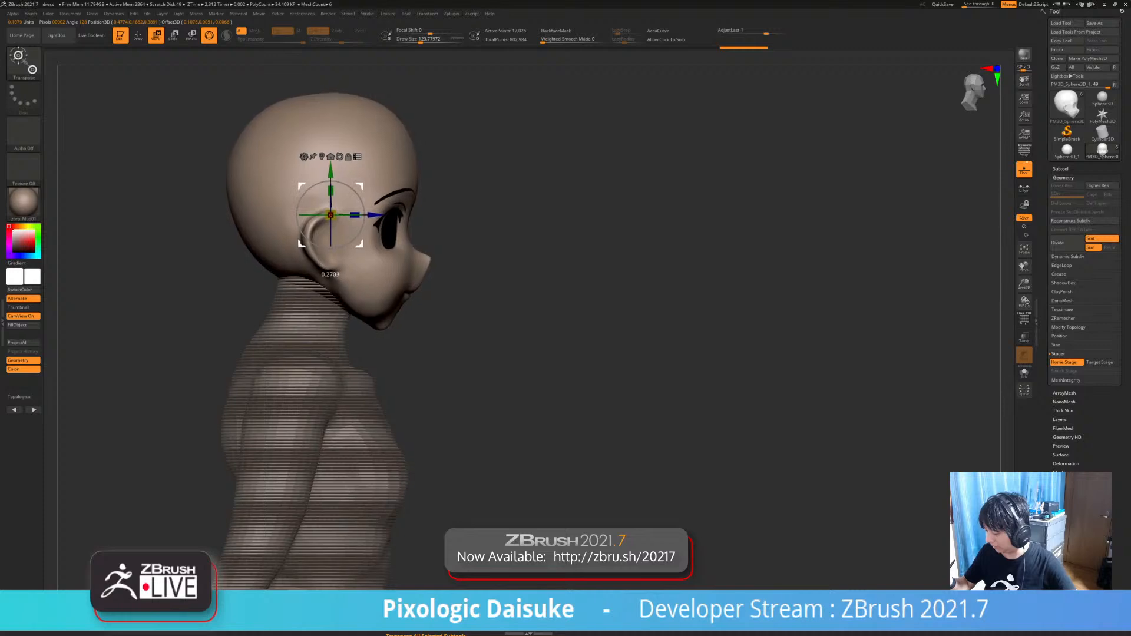
- Recentre the pivot, lower it to the base of the skull, and tilt the head slightly forward in profile
right_click_drag(530, 265, 825, 236, "ctrl")
right_click_drag(590, 265, 531, 267, "alt")
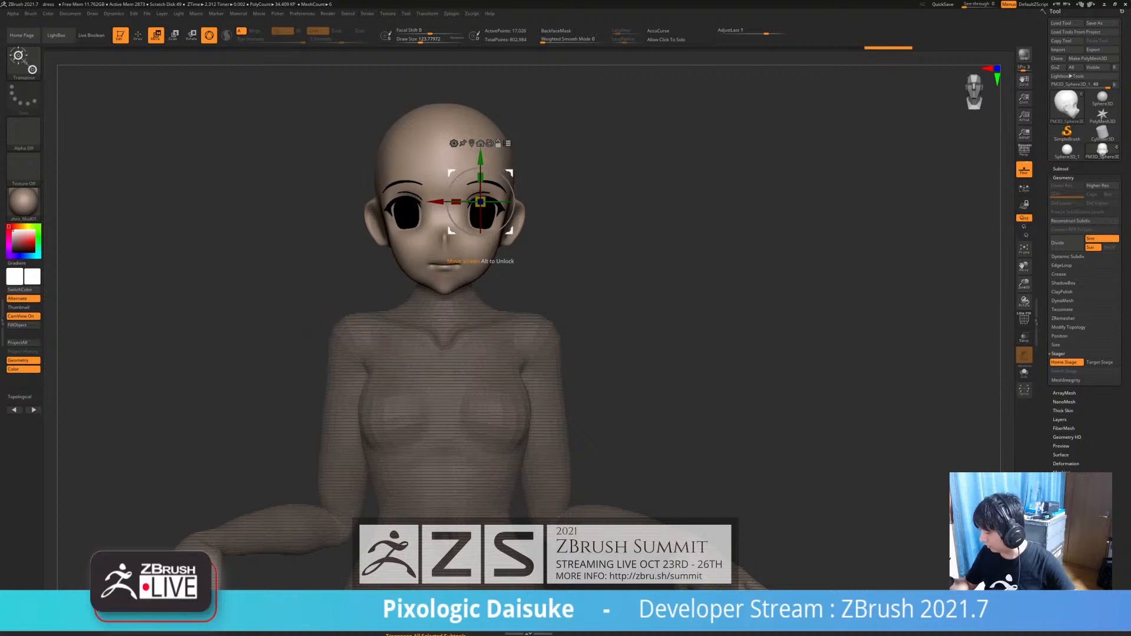
left_click(471, 143)
right_click_drag(589, 235, 590, 283, "ctrl")
right_click_drag(589, 283, 707, 283)
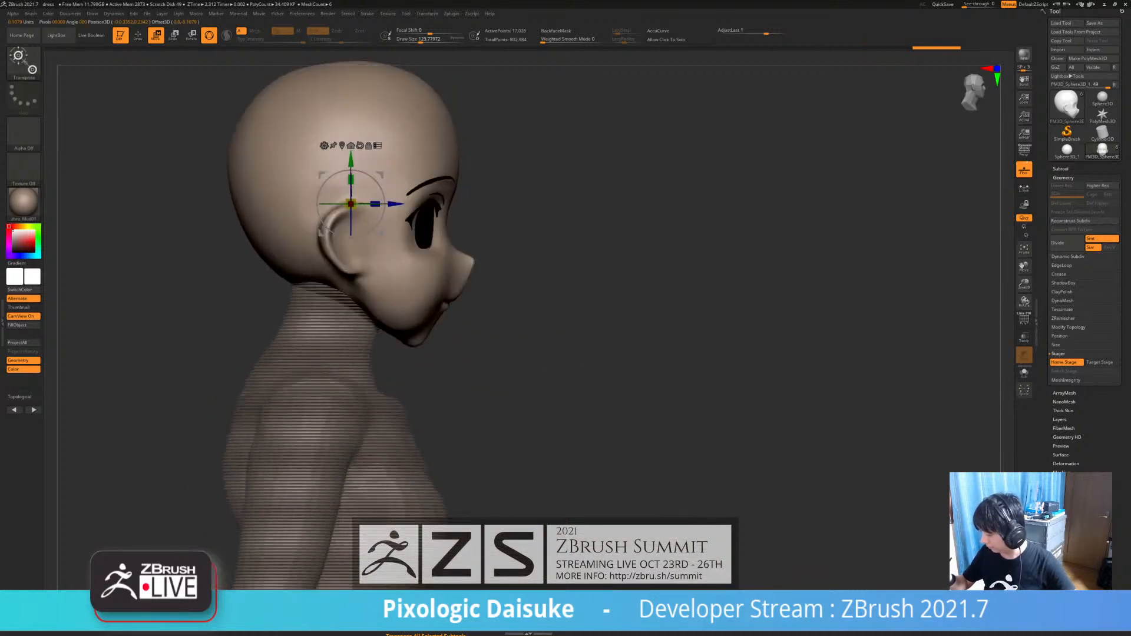
left_click_drag(380, 174, 374, 225, "alt")
left_click_drag(373, 234, 394, 259)
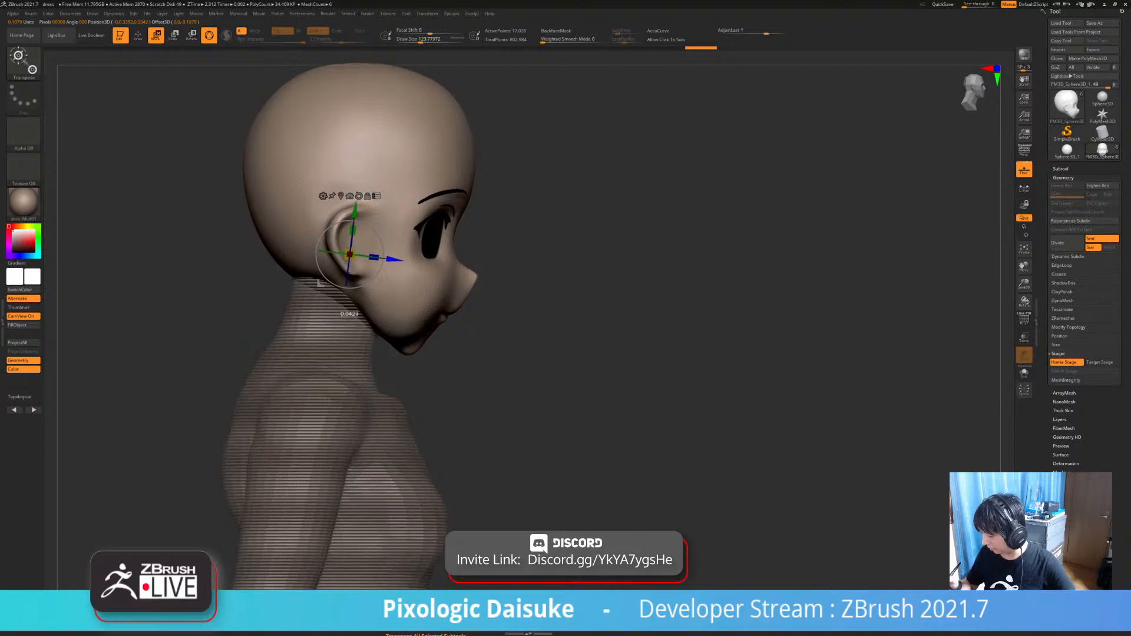
- Limit the transposed subtools to the head and face parts, leaving out the body, and fine-tune the head's placement in profile
right_click_drag(435, 231, 435, 194, "ctrl")
right_click_drag(530, 265, 413, 266, "shift")
right_click_drag(187, 202, 188, 171, "ctrl")
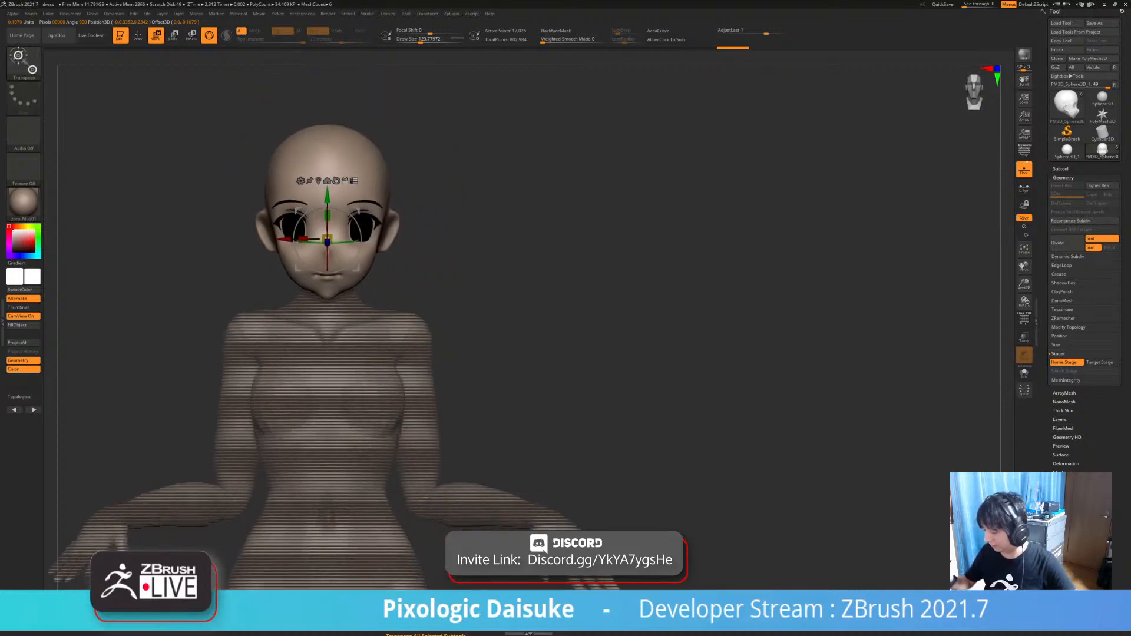
key("q")
mouse_move(424, 292)
left_mouse_down()
mouse_move(554, 292)
mouse_move(489, 298)
mouse_move(533, 298)
left_mouse_up()
key("r")
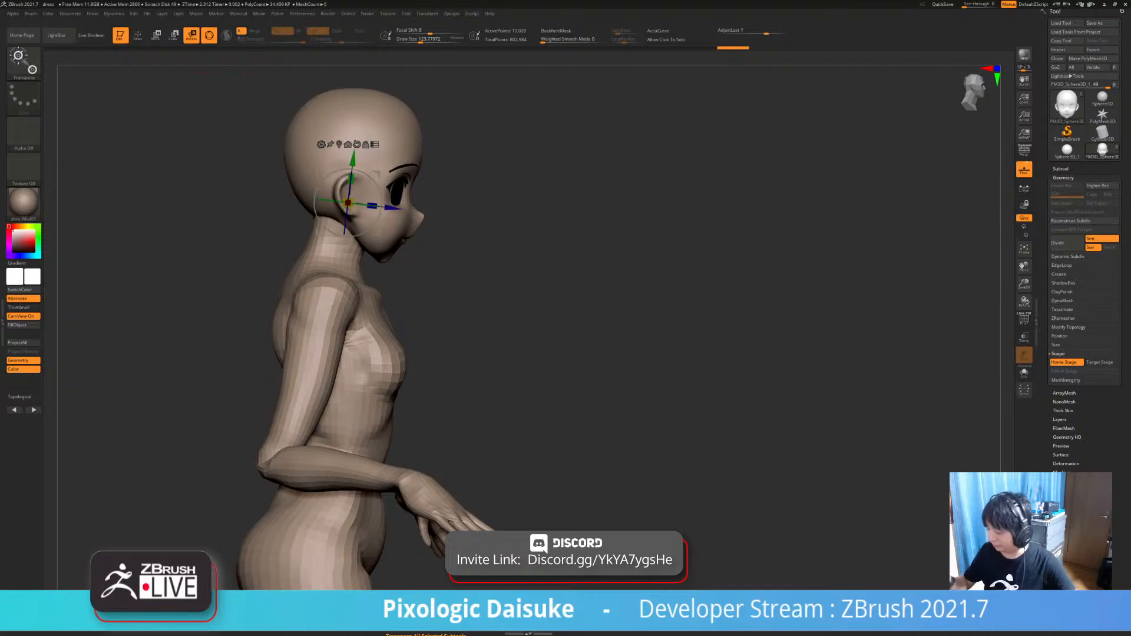
left_click(359, 135, "ctrl+shift")
left_click(399, 191, "ctrl+shift")
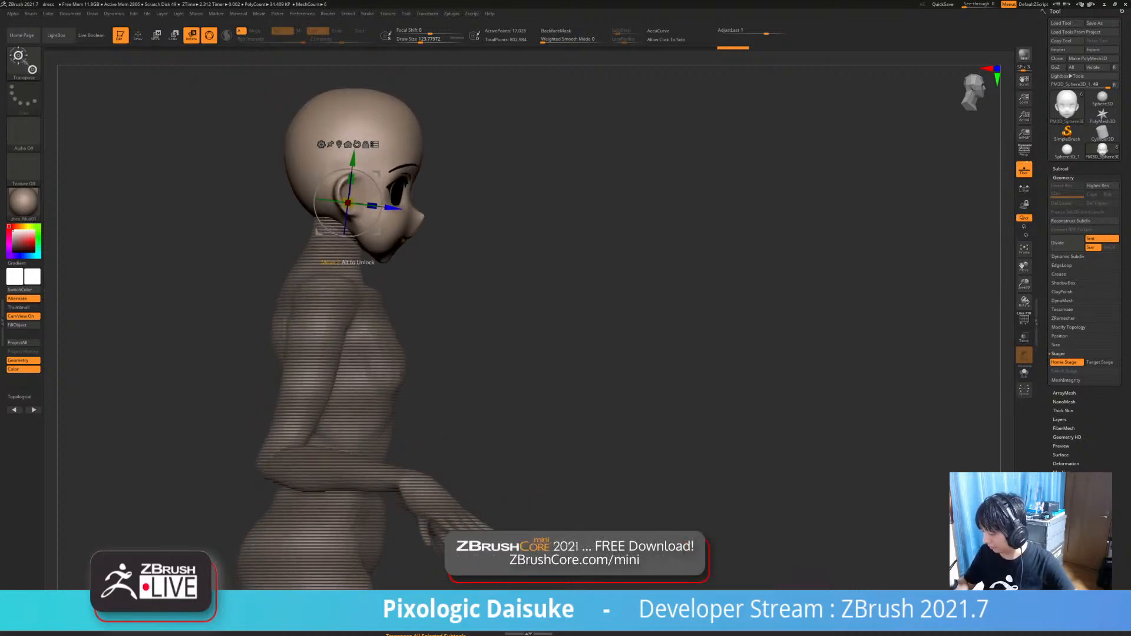
left_click_drag(391, 207, 393, 208)
- Return to Draw mode and store the adjusted head position as its target stage
left_click_drag(533, 298, 513, 316)
key("q")
mouse_move(513, 316)
right_mouse_down("alt")
mouse_move(515, 380)
mouse_move(566, 336)
right_mouse_up("alt")
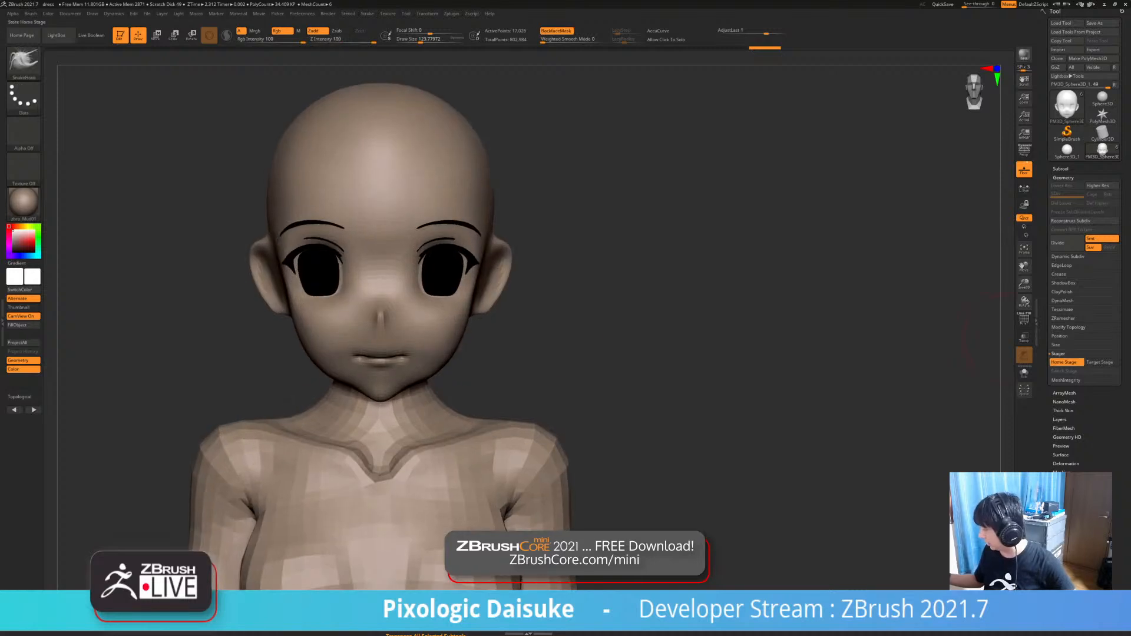
left_click(1102, 362)
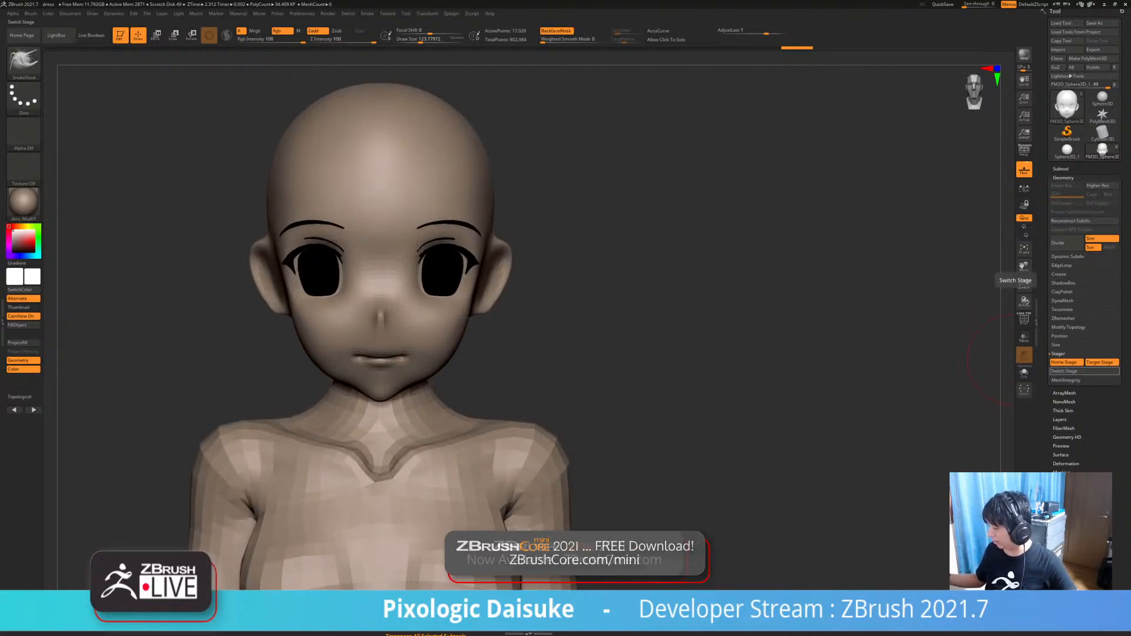
- Switch the head between its home and target stages, both with the full figure and in Solo mode, ending on the target stage
left_click(1085, 371)
left_click(1084, 371)
left_click(1025, 284)
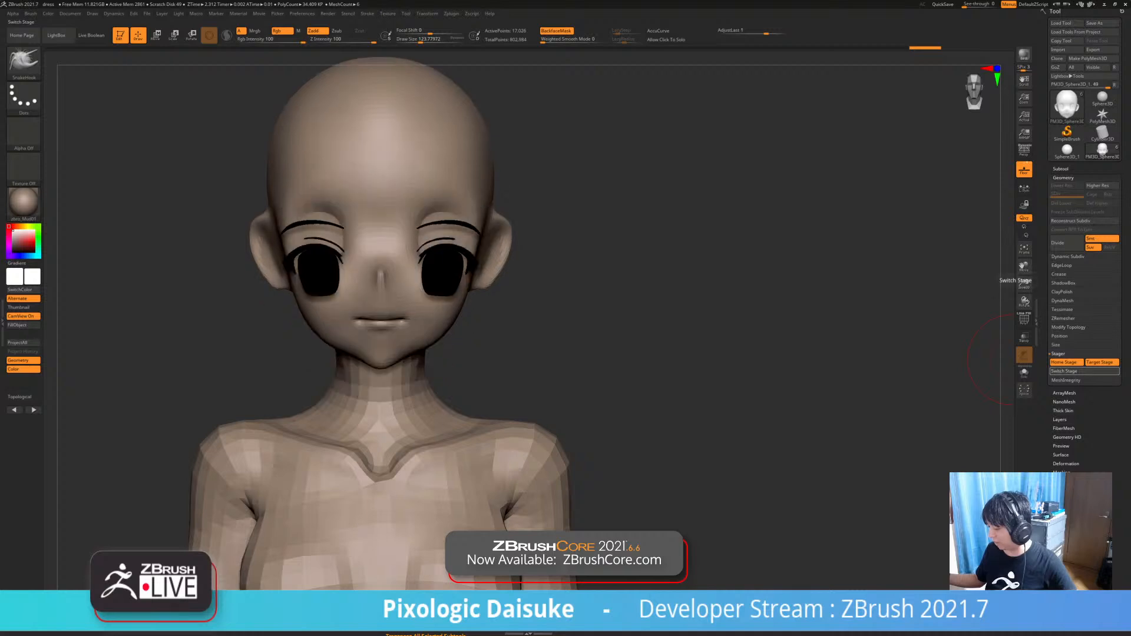
mouse_move(726, 371)
right_mouse_down("ctrl")
mouse_move(726, 336)
mouse_move(784, 354)
mouse_move(734, 347)
right_mouse_up("ctrl")
key("shift+f")
left_click(1024, 319)
left_click(1024, 373)
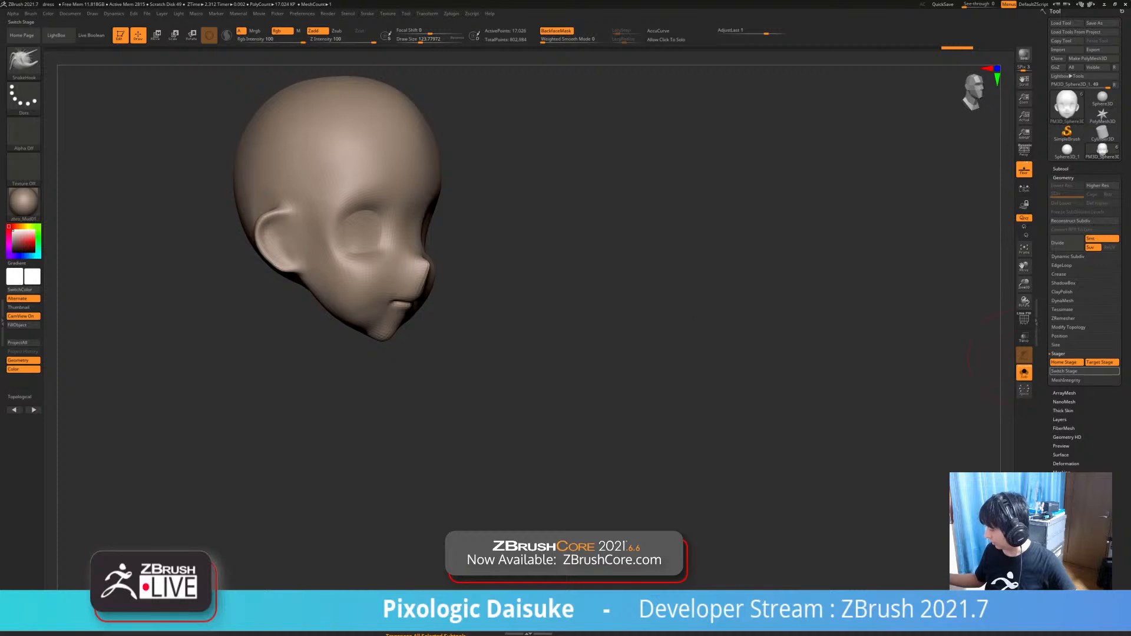
left_click(1065, 372)
left_click(1066, 372)
left_click(1065, 371)
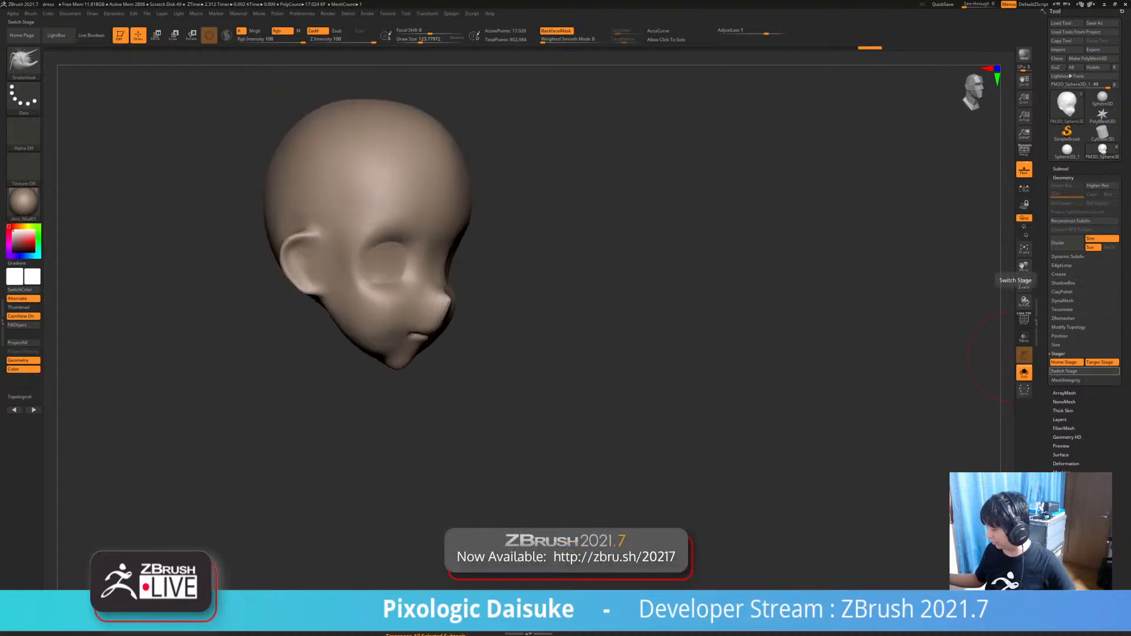
left_click(1025, 373)
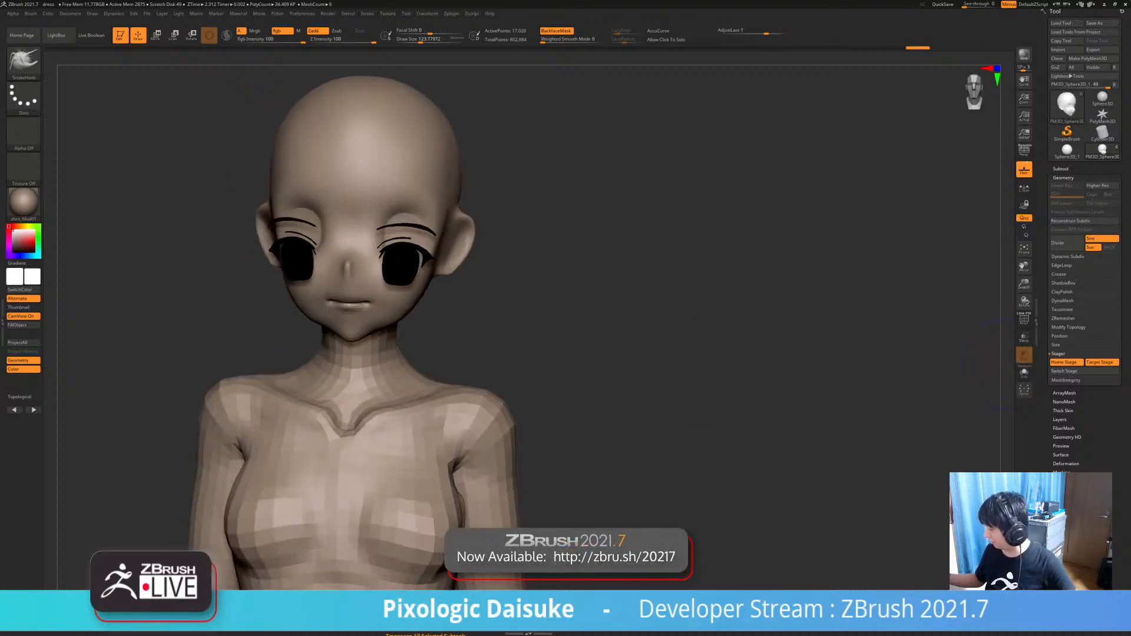
left_click(1066, 371)
- Check the posed head from the front and at an angle, and select the body subtool
right_click_drag(704, 349, 619, 333)
mouse_move(619, 333)
right_mouse_down()
mouse_move(748, 341)
mouse_move(625, 349)
right_mouse_up()
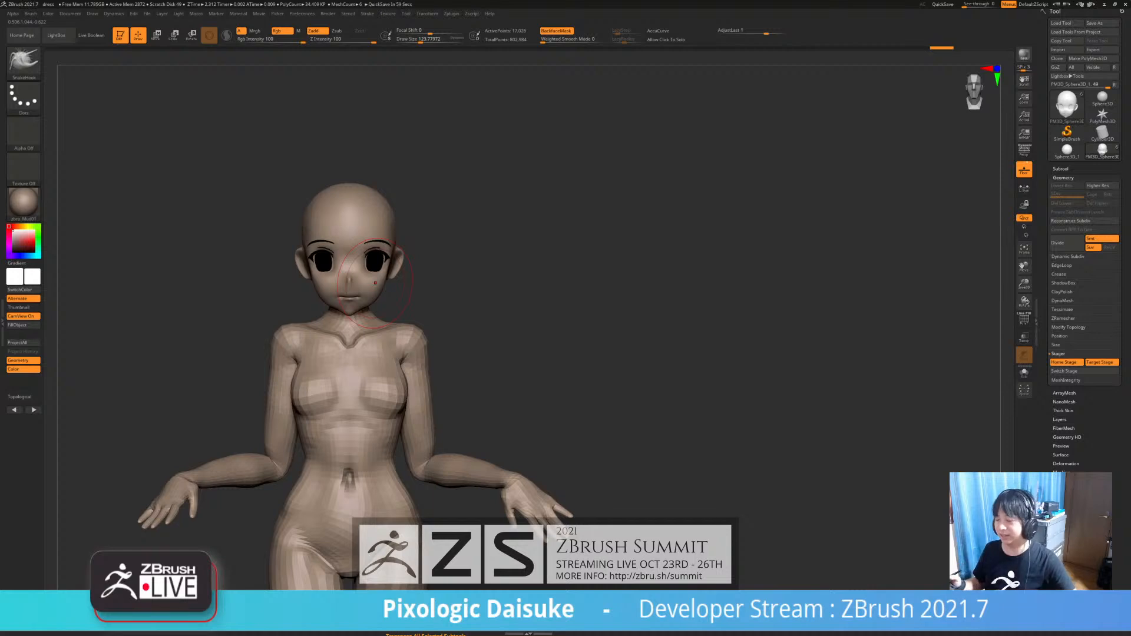
right_click_drag(508, 352, 575, 354)
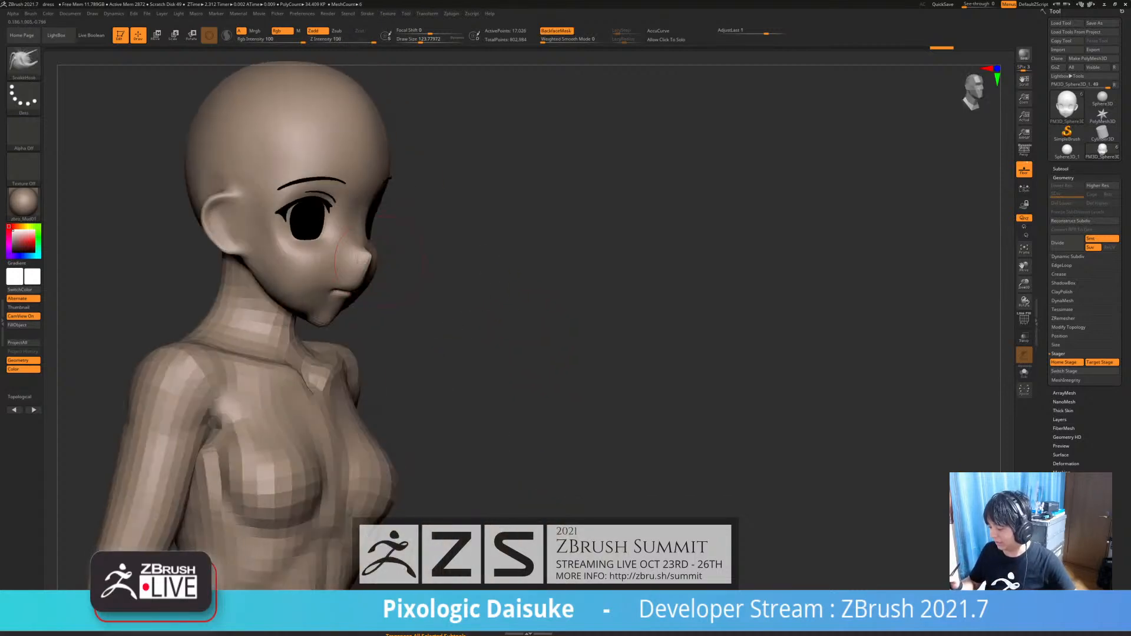
right_click_drag(360, 256, 390, 230)
mouse_move(537, 55)
right_mouse_down()
mouse_move(442, 194)
mouse_move(400, 294)
right_mouse_up()
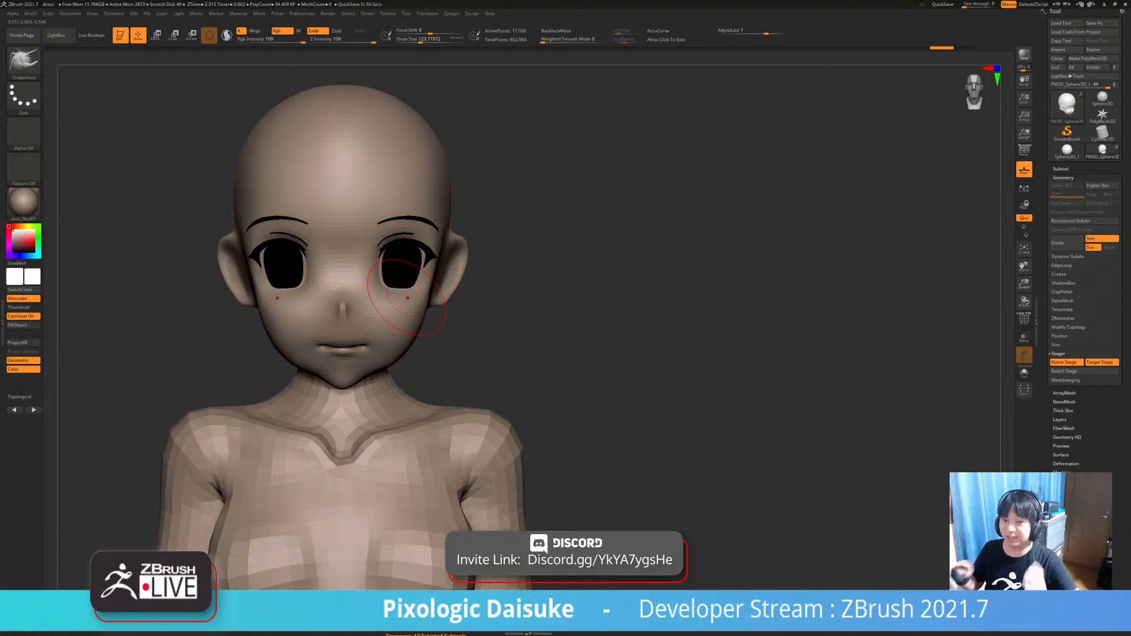
right_click_drag(408, 298, 471, 224)
left_click(401, 328, "alt")
right_click_drag(401, 328, 360, 220, "ctrl")
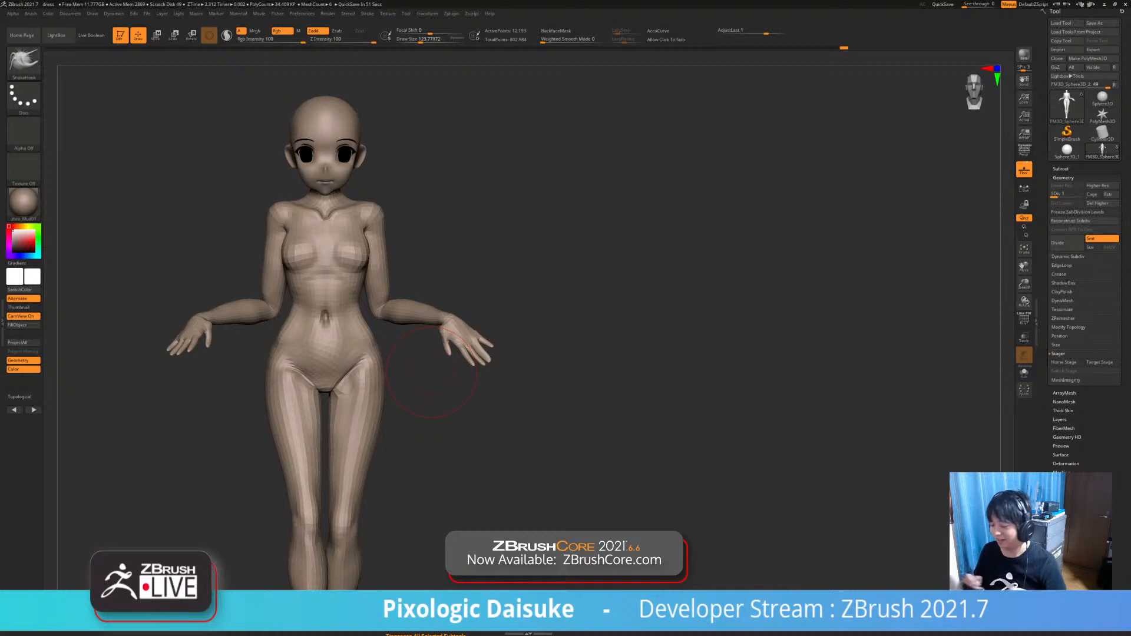
- Raise the body to subdivision level 4 to examine the whole figure, and return it to level 1
left_click_drag(504, 378, 489, 401)
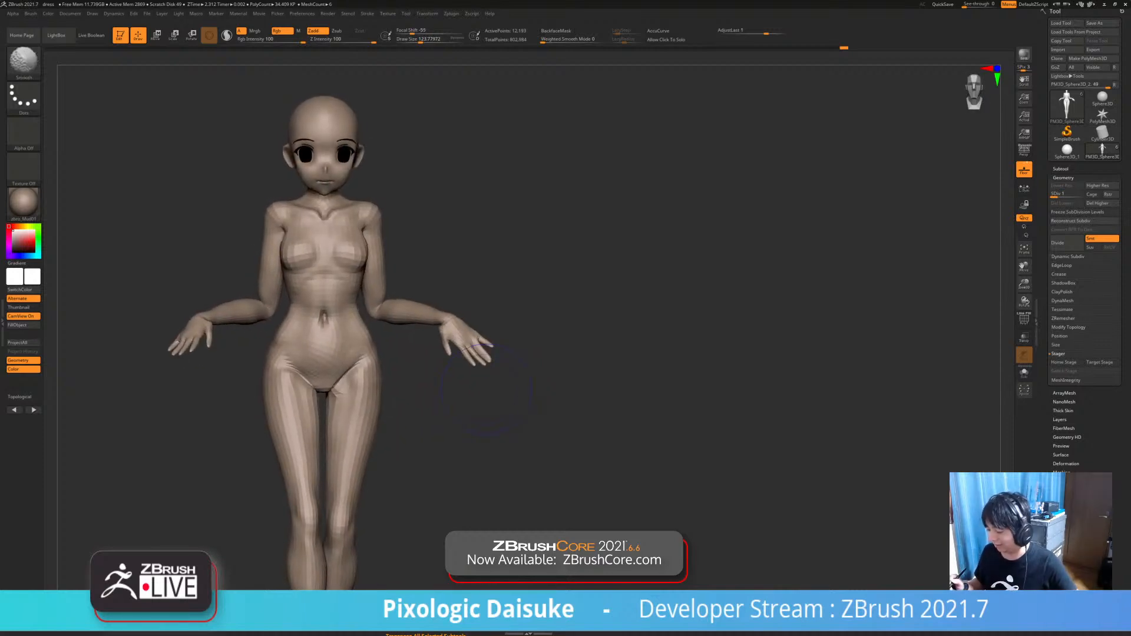
left_click(1079, 195)
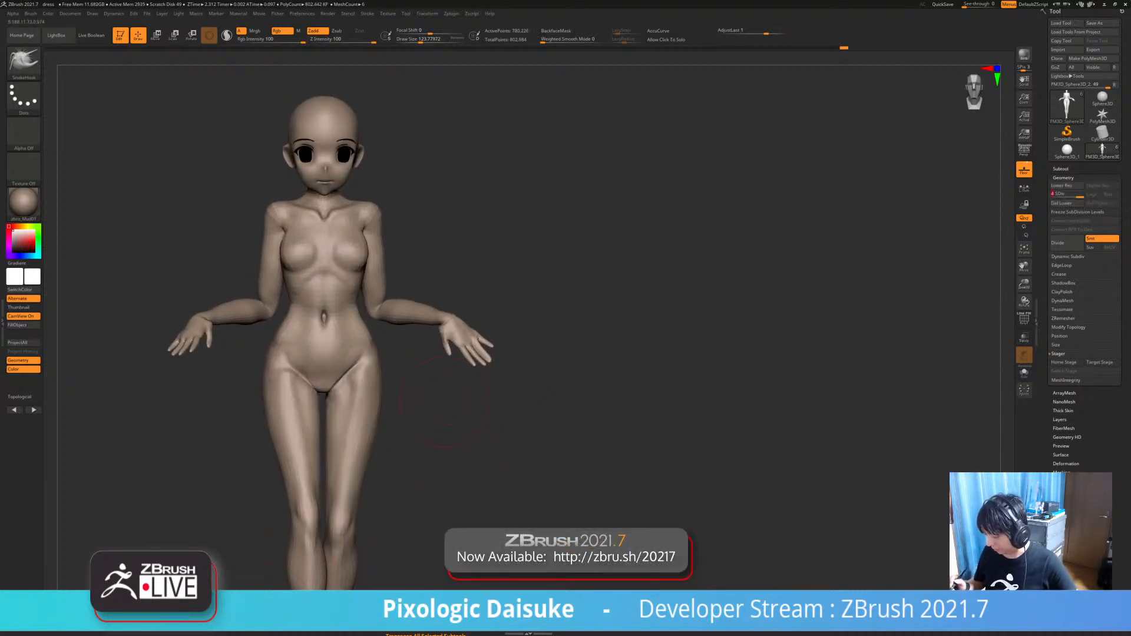
left_click_drag(498, 336, 497, 297, "alt")
mouse_move(501, 368)
left_mouse_down()
mouse_move(445, 389)
mouse_move(495, 389)
left_mouse_up()
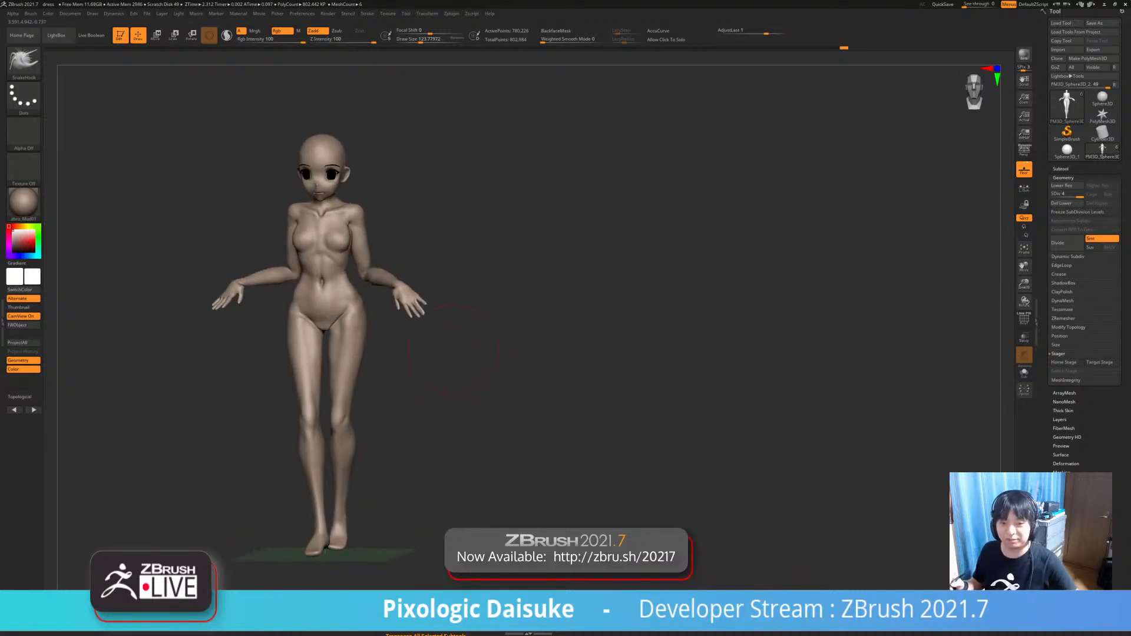
left_click_drag(454, 351, 451, 366)
right_click_drag(428, 370, 427, 413, "ctrl")
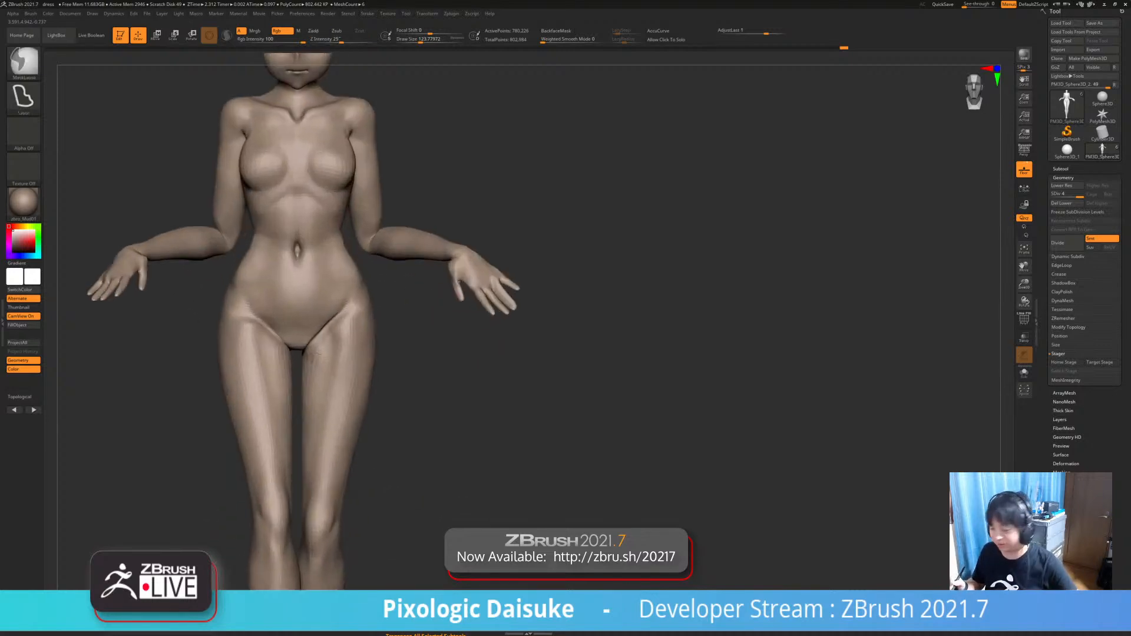
right_click_drag(427, 354, 465, 483, "alt")
mouse_move(306, 334)
right_mouse_down()
mouse_move(419, 333)
mouse_move(376, 335)
mouse_move(404, 364)
right_mouse_up()
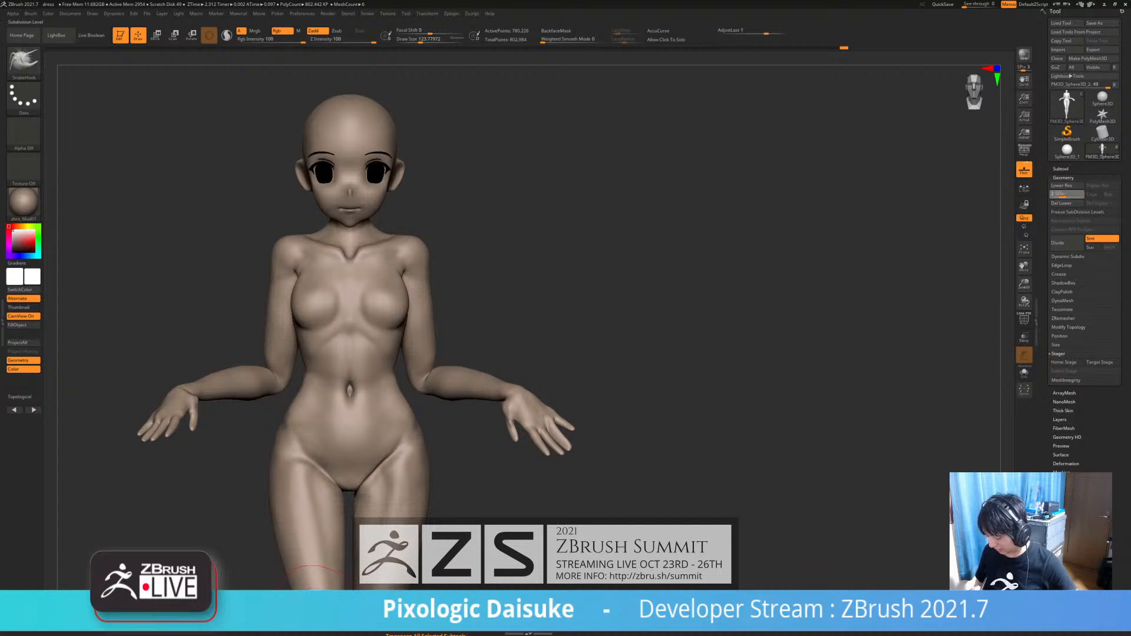
left_click_drag(1064, 194, 1053, 195)
- Mask the chest, waist and upper arms of the body with the lasso mask from the front
right_click_drag(156, 127, 157, 188, "alt")
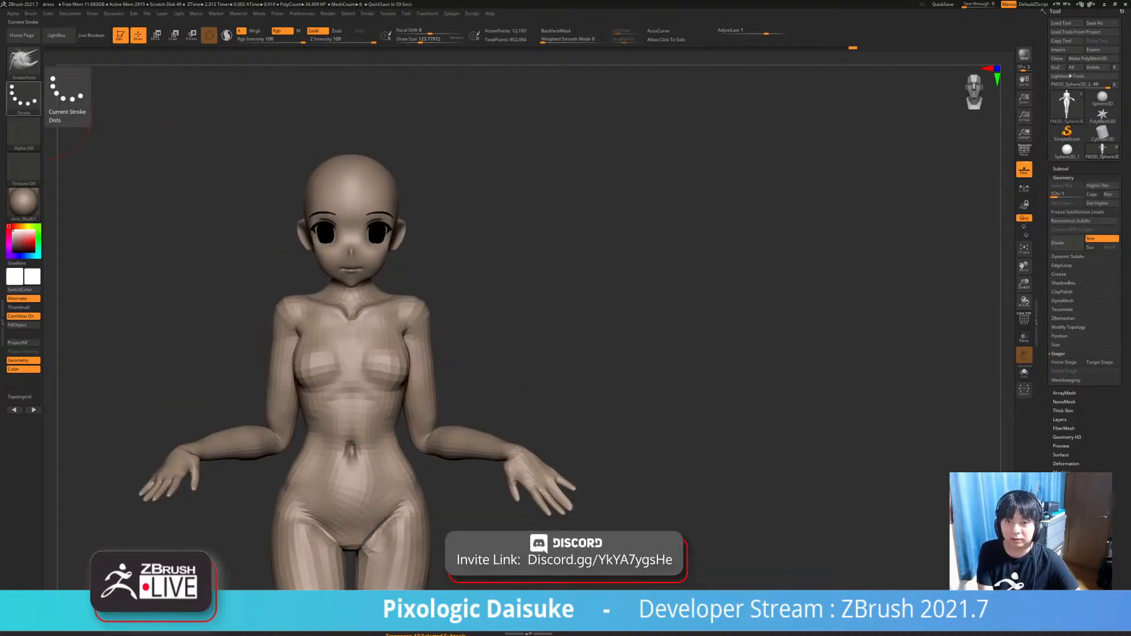
mouse_move(501, 367)
right_mouse_down()
mouse_move(445, 361)
mouse_move(440, 338)
right_mouse_up()
key("ctrl")
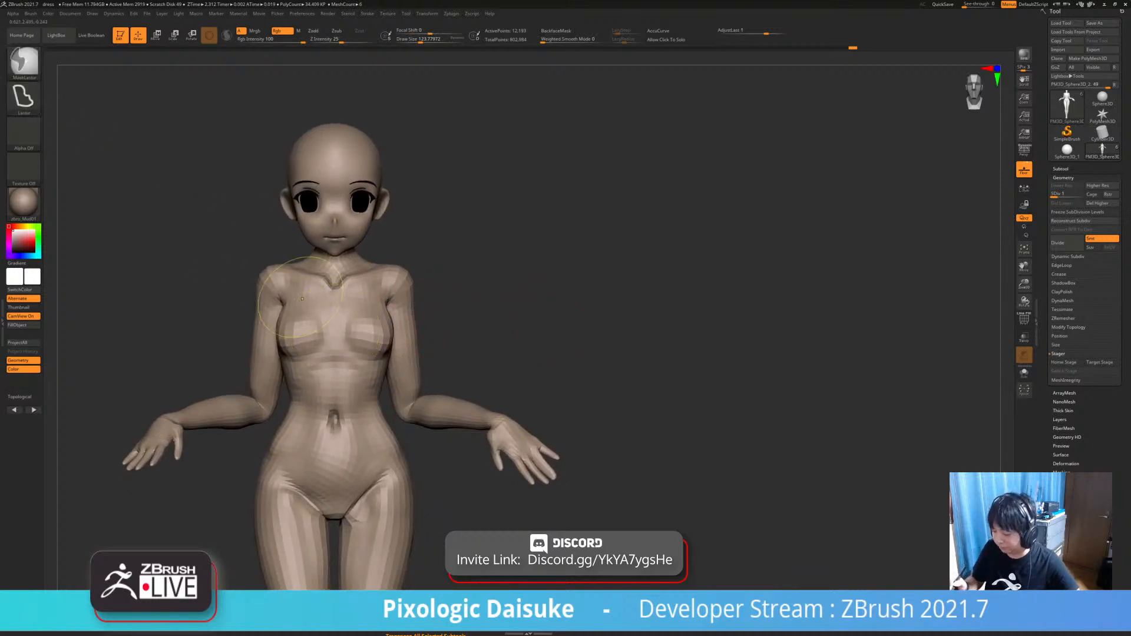
mouse_move(412, 251)
left_mouse_down("ctrl")
mouse_move(449, 363)
mouse_move(389, 406)
mouse_move(192, 348)
mouse_move(189, 330)
left_mouse_up("ctrl")
right_click_drag(190, 330, 199, 281, "alt")
right_click_drag(425, 408, 344, 316, "alt")
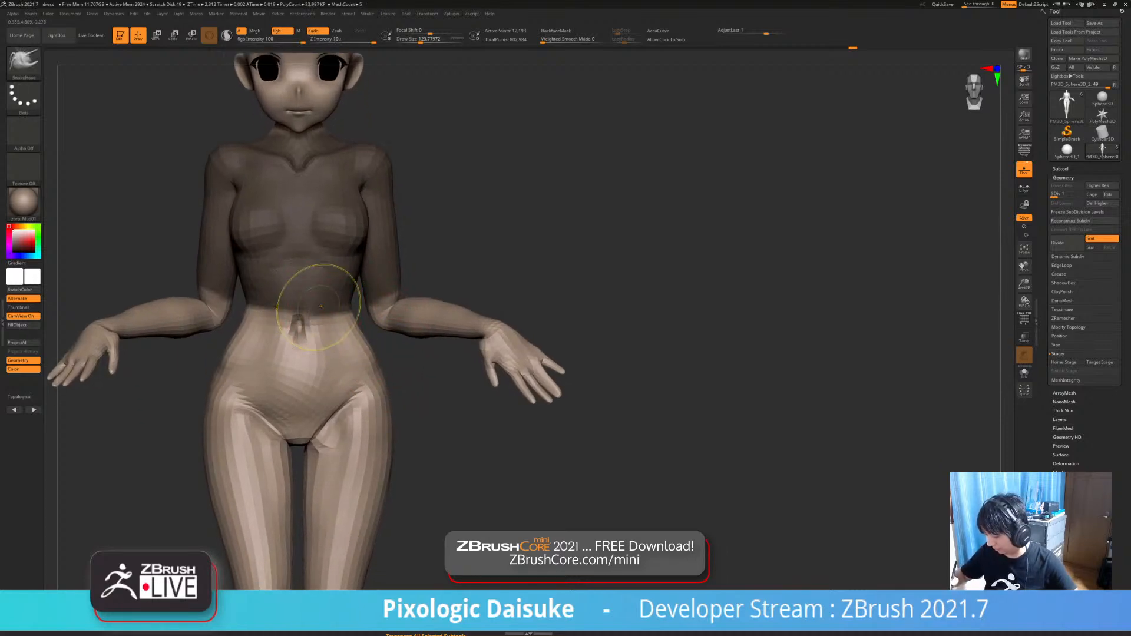
- Extend the lasso mask diagonally over both hips, leaving the lower abdomen between them unmasked
left_click_drag(317, 293, 435, 439, "ctrl")
left_click_drag(314, 287, 314, 287, "ctrl")
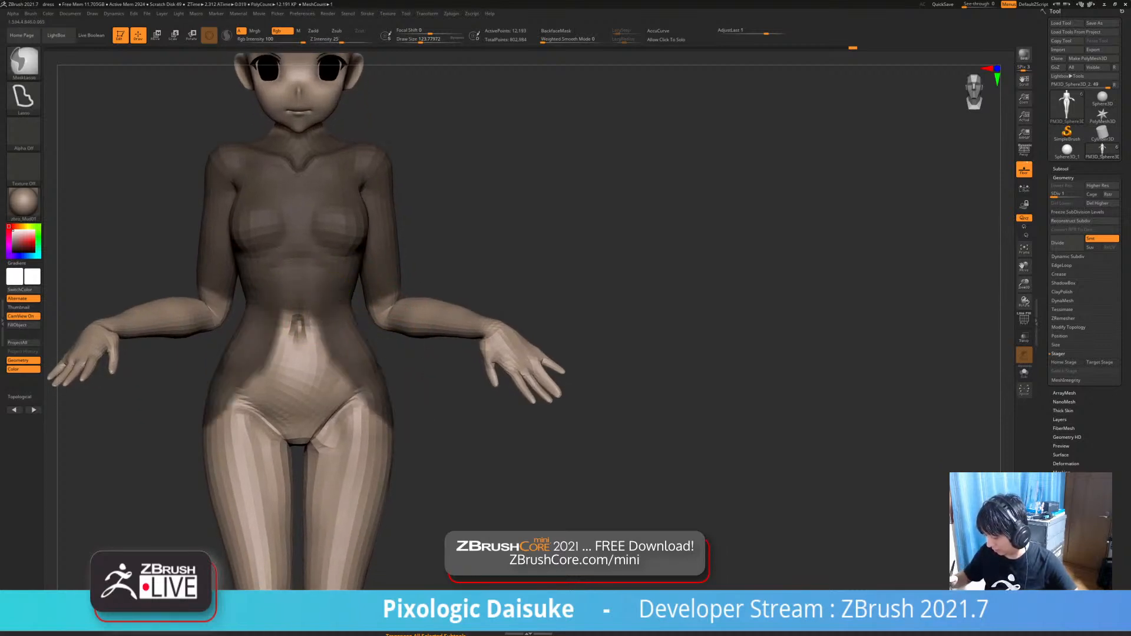
mouse_move(314, 286)
right_mouse_down("ctrl")
mouse_move(354, 342)
mouse_move(277, 336)
mouse_move(383, 328)
mouse_move(298, 329)
right_mouse_up("ctrl")
mouse_move(270, 293)
left_mouse_down("ctrl")
mouse_move(343, 373)
mouse_move(292, 277)
left_mouse_up("ctrl")
right_click_drag(292, 277, 324, 318, "ctrl")
mouse_move(324, 318)
right_mouse_down()
mouse_move(448, 323)
mouse_move(342, 337)
mouse_move(352, 273)
mouse_move(354, 295)
right_mouse_up()
- Shape a low neckline in the mask by clearing the neck and upper chest while keeping the shoulders masked
mouse_move(389, 221)
left_mouse_down("ctrl")
mouse_move(341, 292)
mouse_move(290, 223)
left_mouse_up("ctrl")
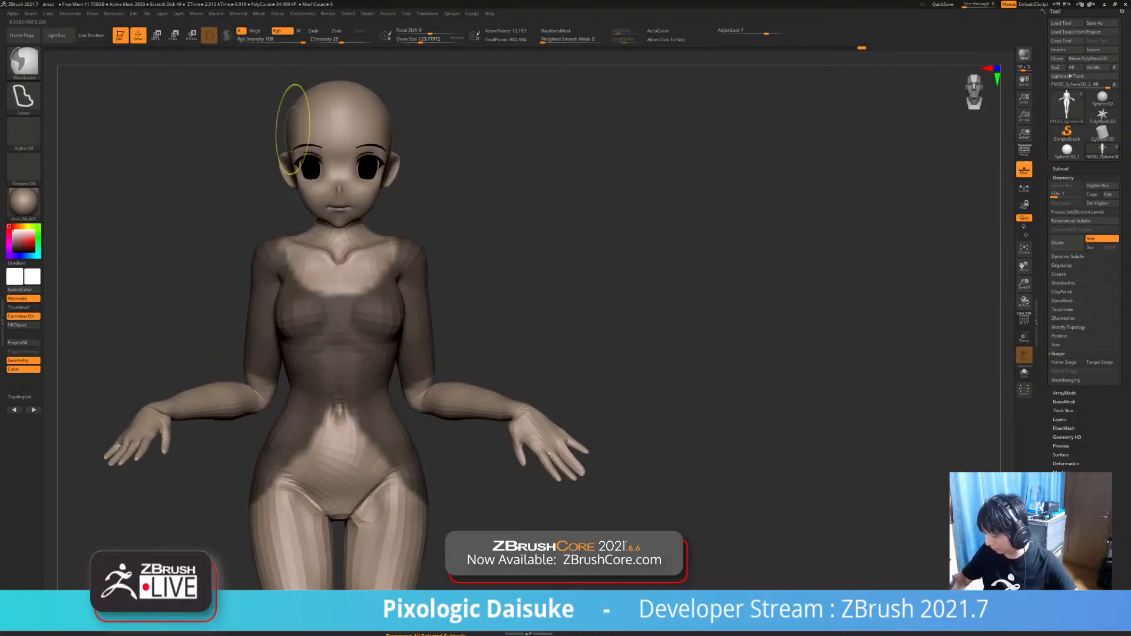
mouse_move(396, 228)
right_mouse_down("alt")
mouse_move(358, 216)
mouse_move(381, 161)
right_mouse_up("alt")
mouse_move(372, 159)
left_mouse_down("ctrl")
mouse_move(394, 284)
mouse_move(412, 247)
left_mouse_up("ctrl")
mouse_move(412, 176)
right_mouse_down("ctrl")
mouse_move(434, 212)
mouse_move(393, 270)
right_mouse_up("ctrl")
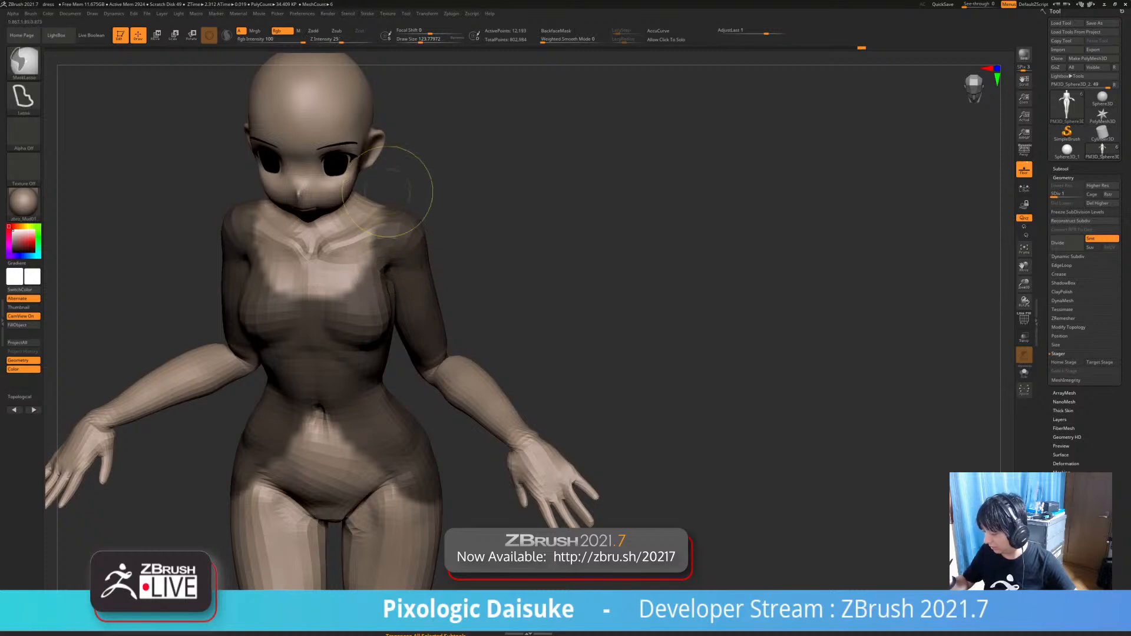
right_click_drag(400, 201, 413, 233, "ctrl")
mouse_move(412, 233)
right_mouse_down("shift")
mouse_move(431, 235)
mouse_move(404, 226)
right_mouse_up("shift")
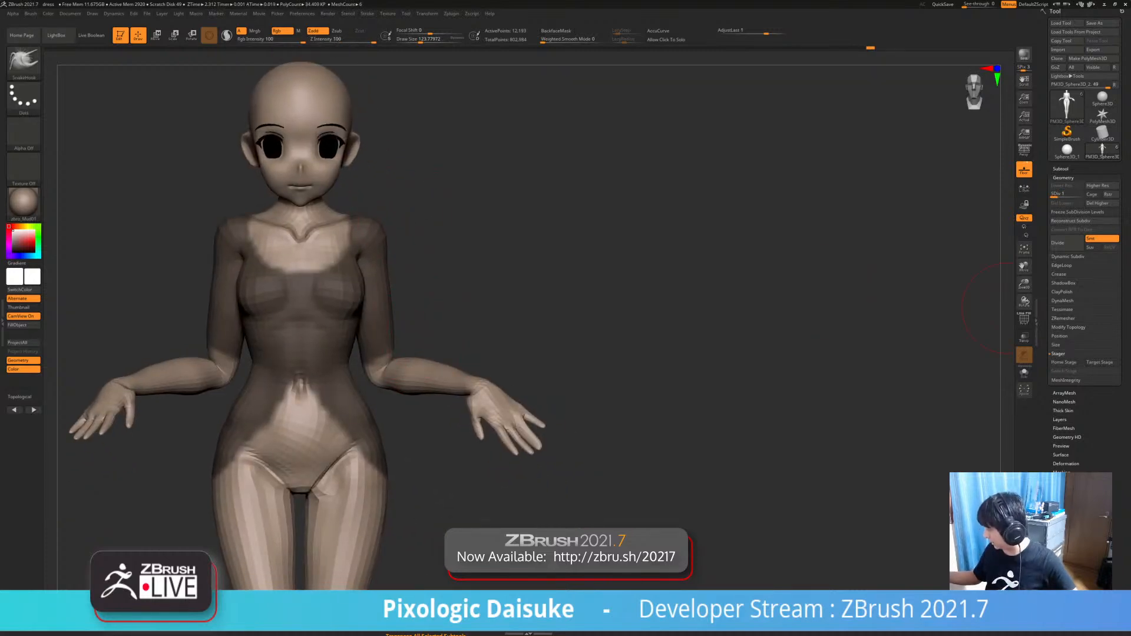
- Extract the masked torso, sleeve and hip area of the body as a separate garment subtool
left_click(1061, 169)
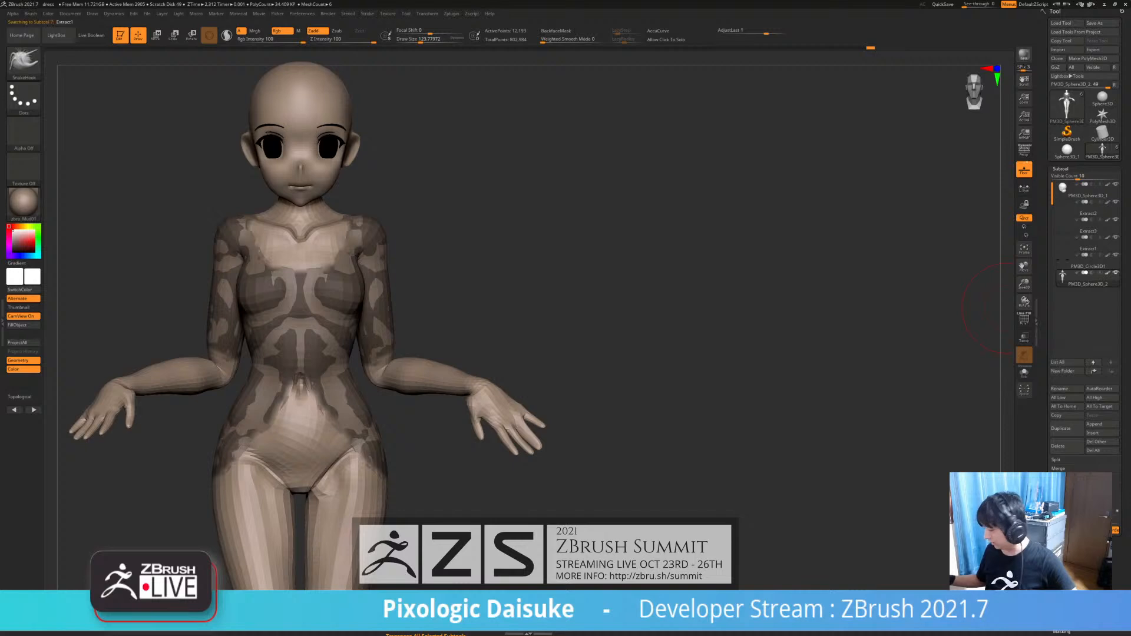
left_click_drag(566, 365, 562, 334, "alt")
left_click_drag(562, 334, 581, 353, "ctrl")
left_click_drag(483, 342, 524, 347)
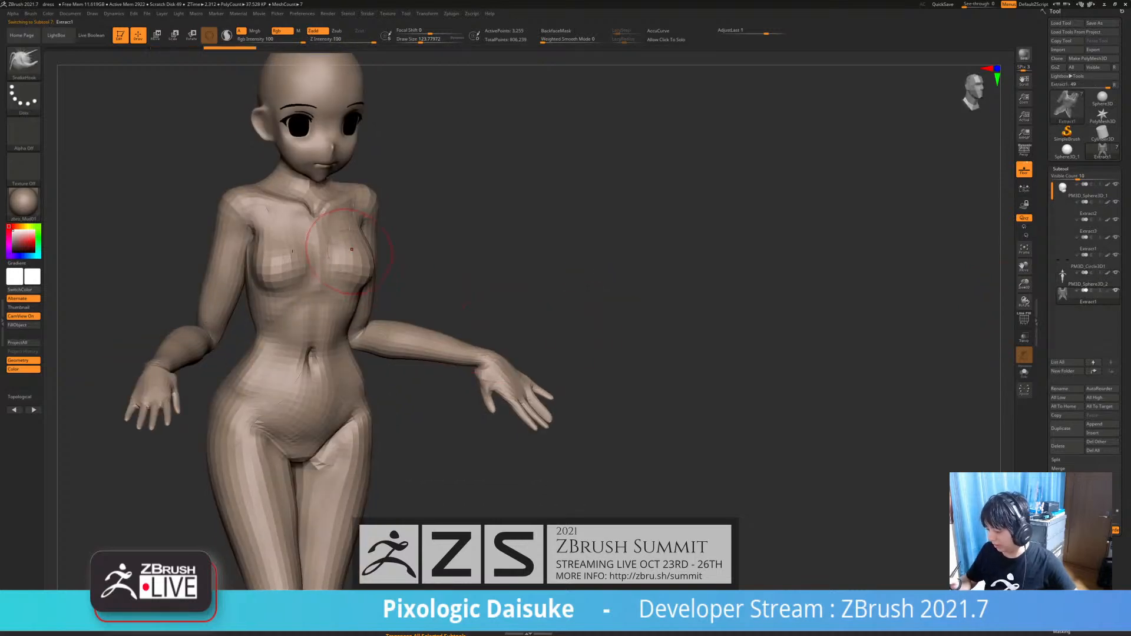
mouse_move(524, 297)
left_mouse_down()
mouse_move(592, 299)
mouse_move(508, 299)
mouse_move(457, 325)
mouse_move(586, 330)
mouse_move(495, 321)
mouse_move(592, 315)
mouse_move(541, 310)
mouse_move(555, 309)
left_mouse_up()
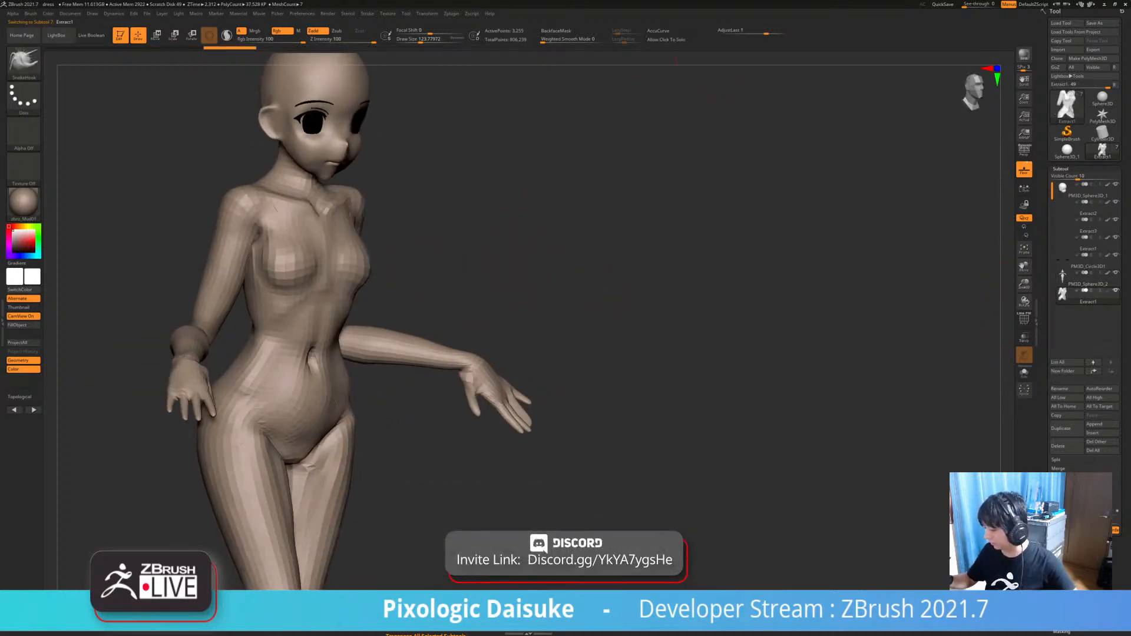
- Enable Allow Click To Solo and fill the extracted garment with a dark colour
left_click(680, 39)
left_click(564, 268)
left_click(540, 305)
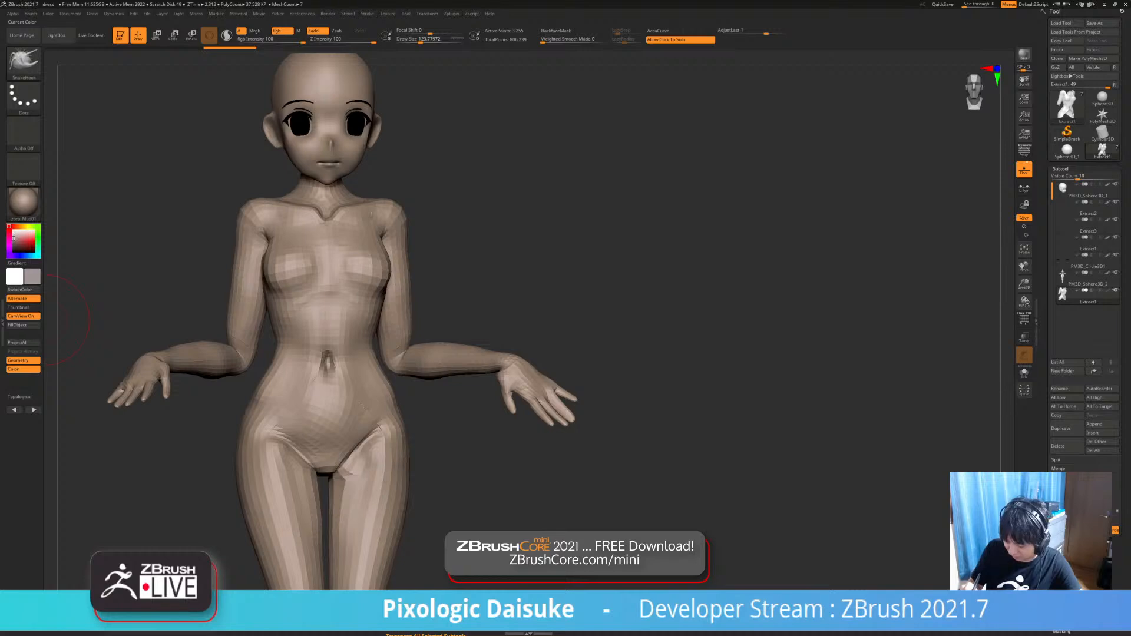
left_click(18, 325)
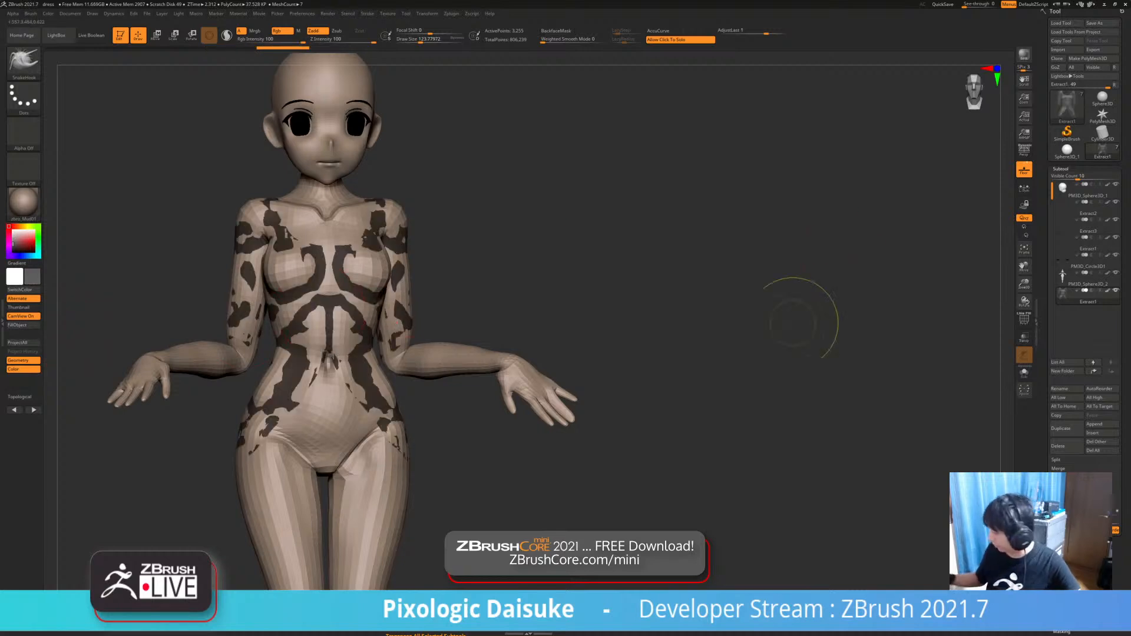
- Inflate the garment slightly with Deformation so that it sits outside the body's surface
left_click_drag(661, 316, 686, 322, "alt")
left_click(1061, 168)
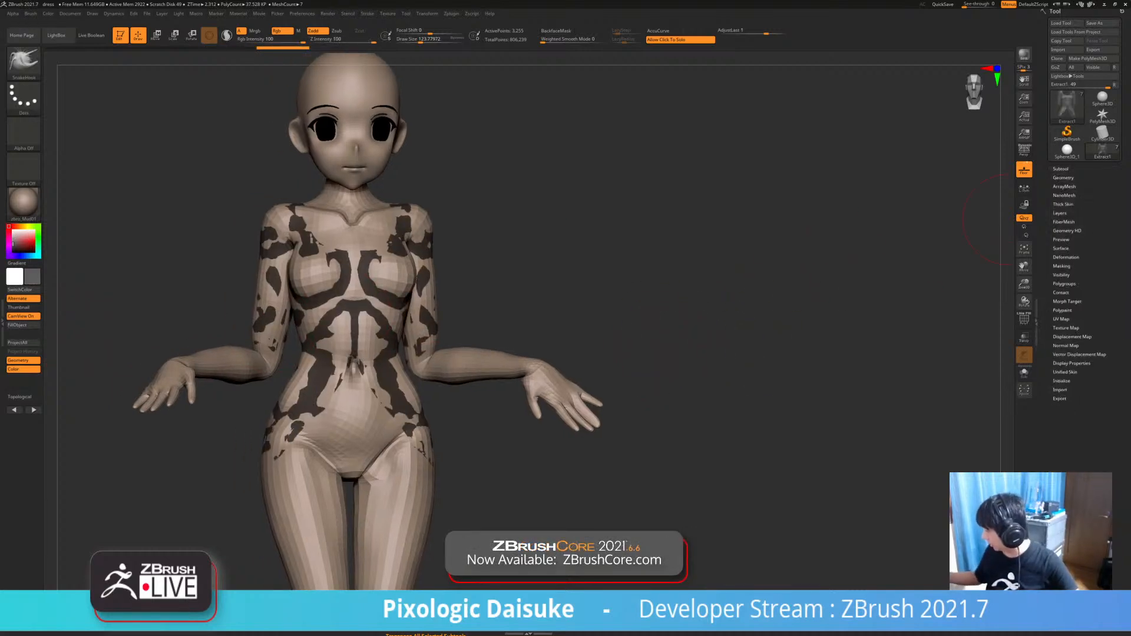
left_click(1067, 257)
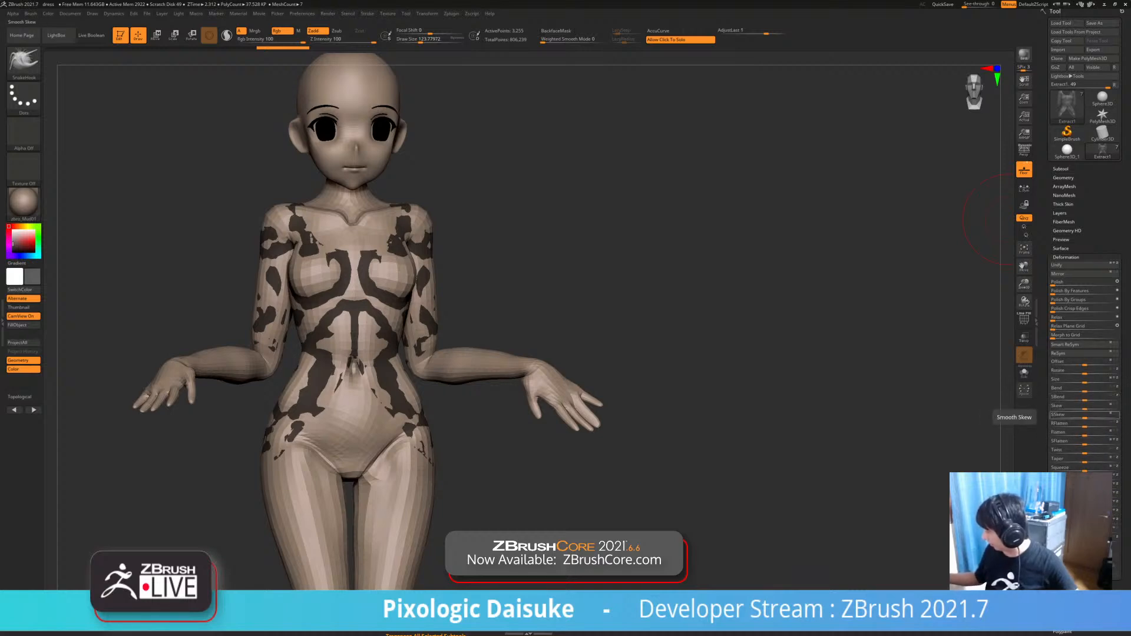
left_click_drag(1085, 504, 1098, 504)
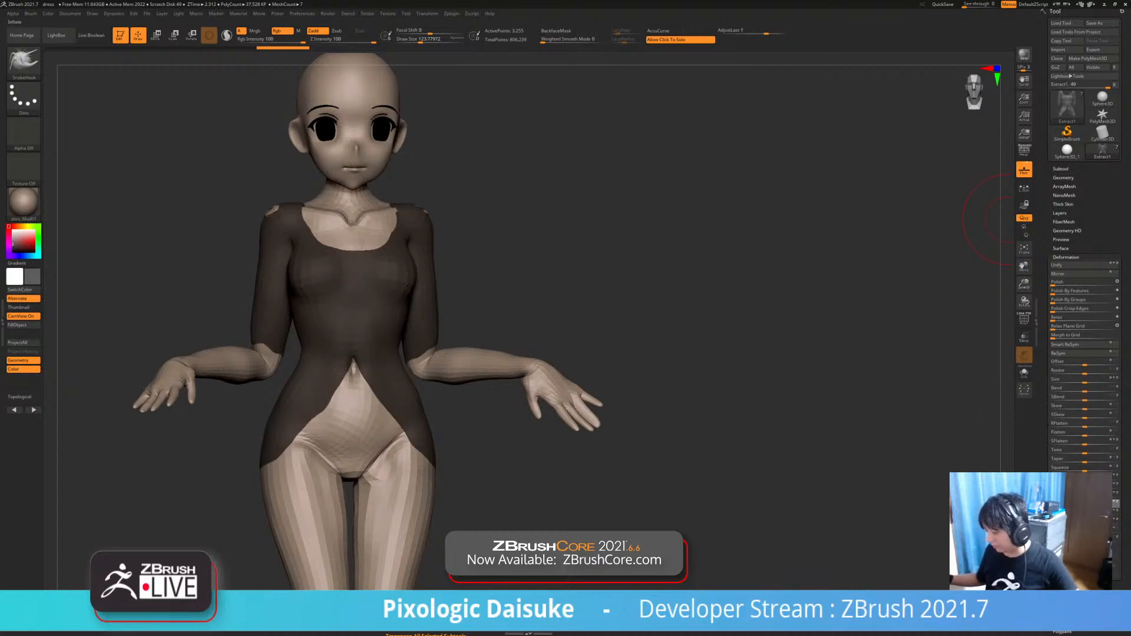
- Raise the body's subdivision level to smooth its surface, and make the garment the active subtool again
right_click_drag(436, 463, 411, 380, "alt")
left_click(377, 386, "alt")
left_click_drag(431, 362, 324, 563)
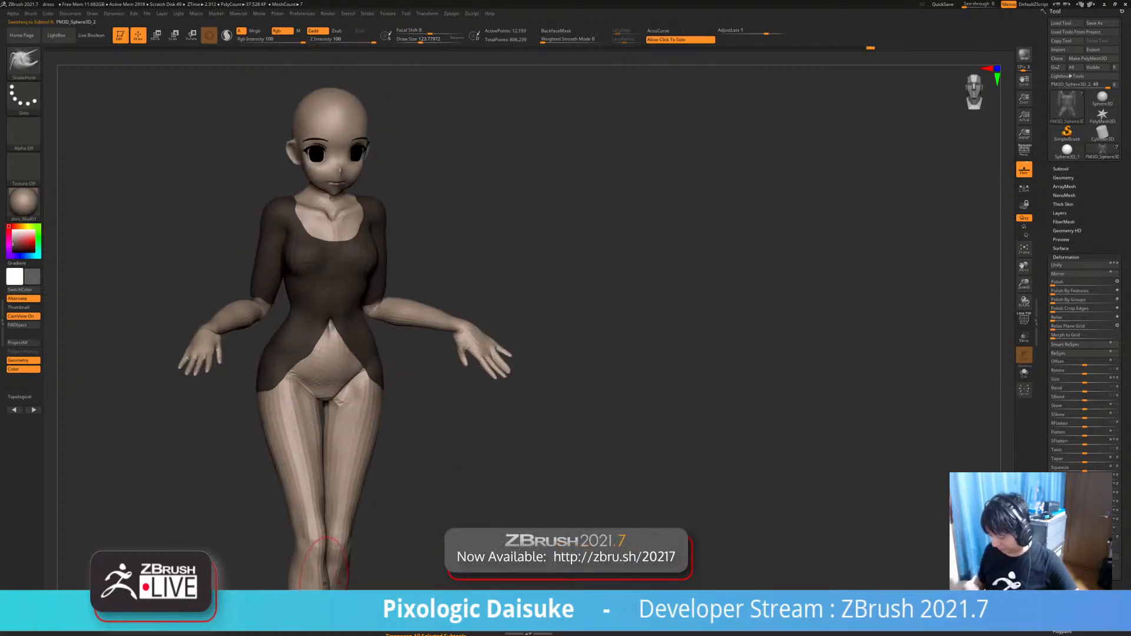
left_click(361, 285, "alt")
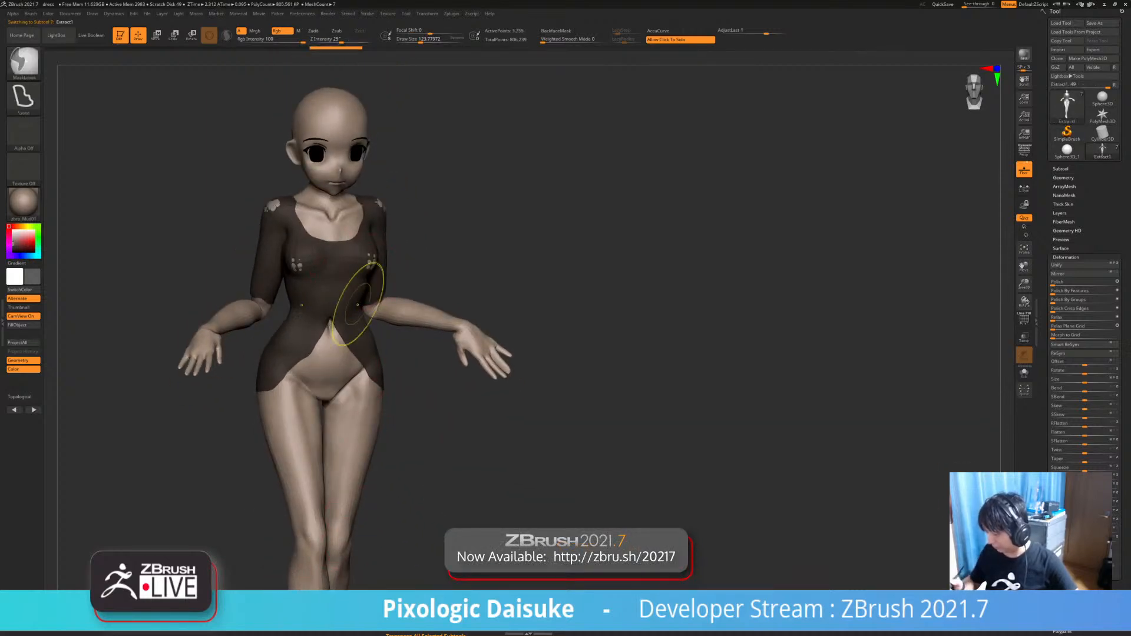
right_click_drag(357, 300, 382, 324, "ctrl")
right_click_drag(388, 259, 384, 322)
mouse_move(370, 359)
right_mouse_down()
mouse_move(372, 299)
mouse_move(365, 319)
mouse_move(341, 289)
mouse_move(410, 412)
right_mouse_up()
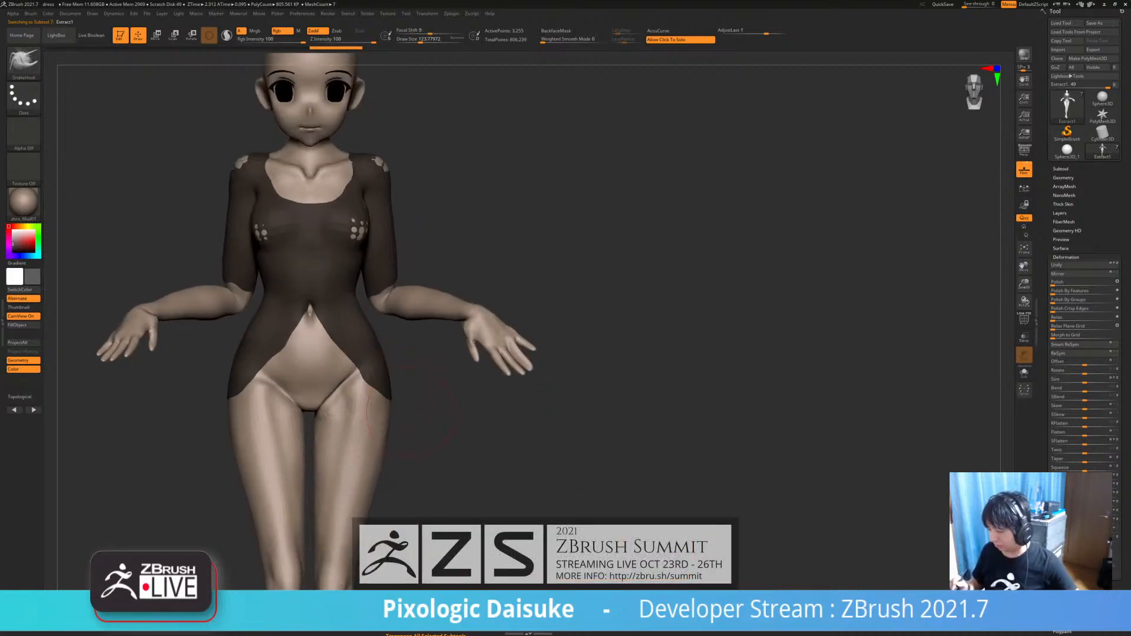
- Choose the ClothHook brush and activate the collision volume for cloth simulation
left_click(23, 59)
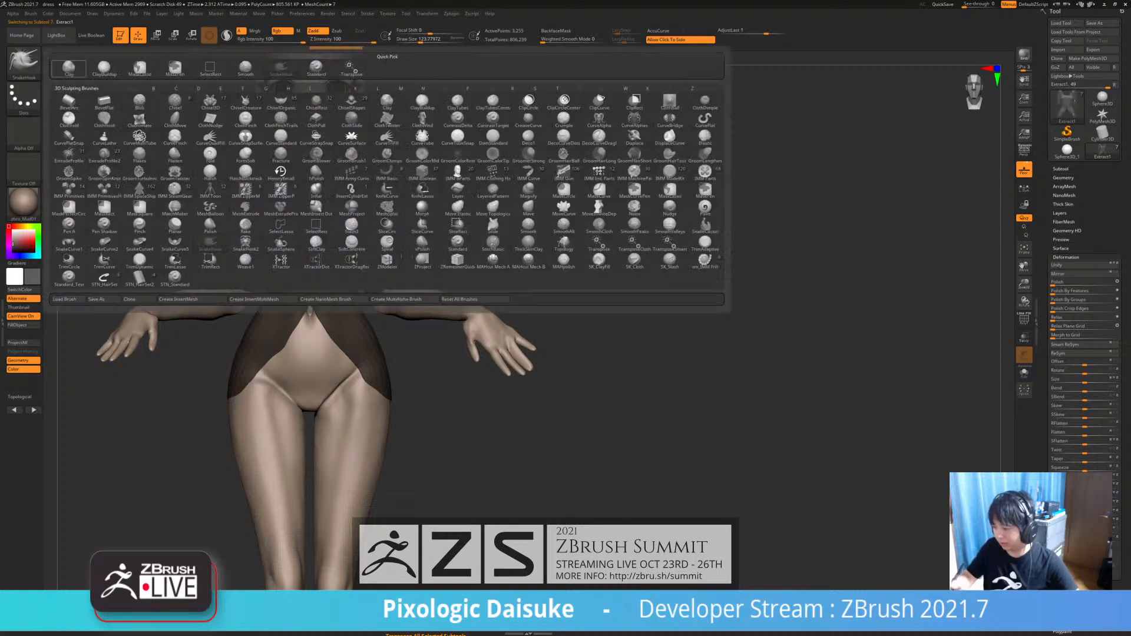
key("c")
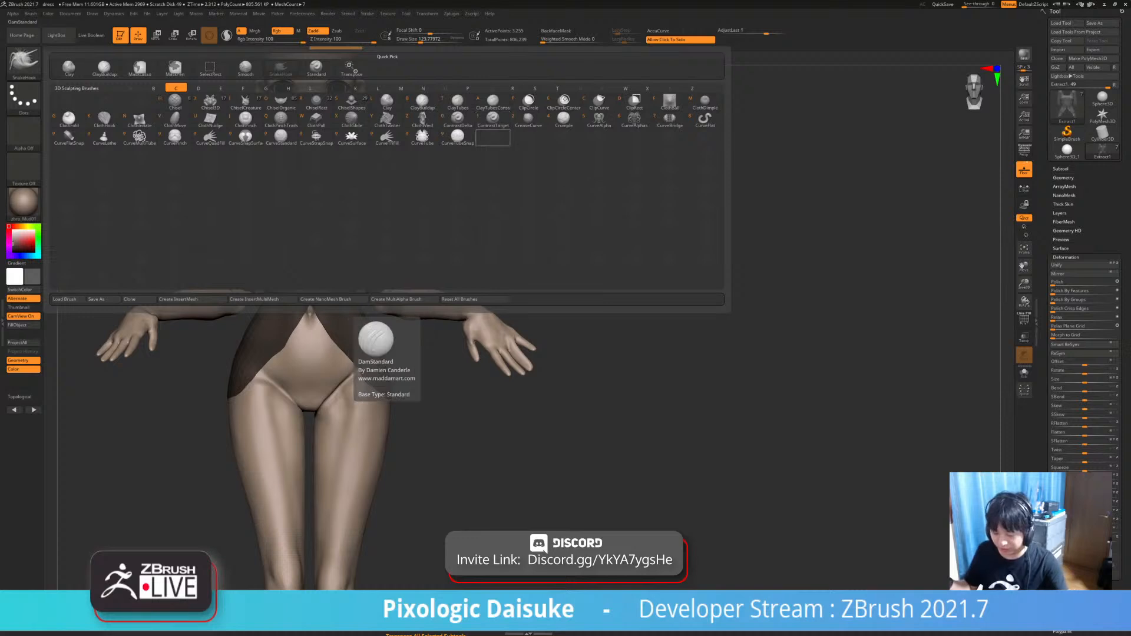
key("k")
left_click(113, 14)
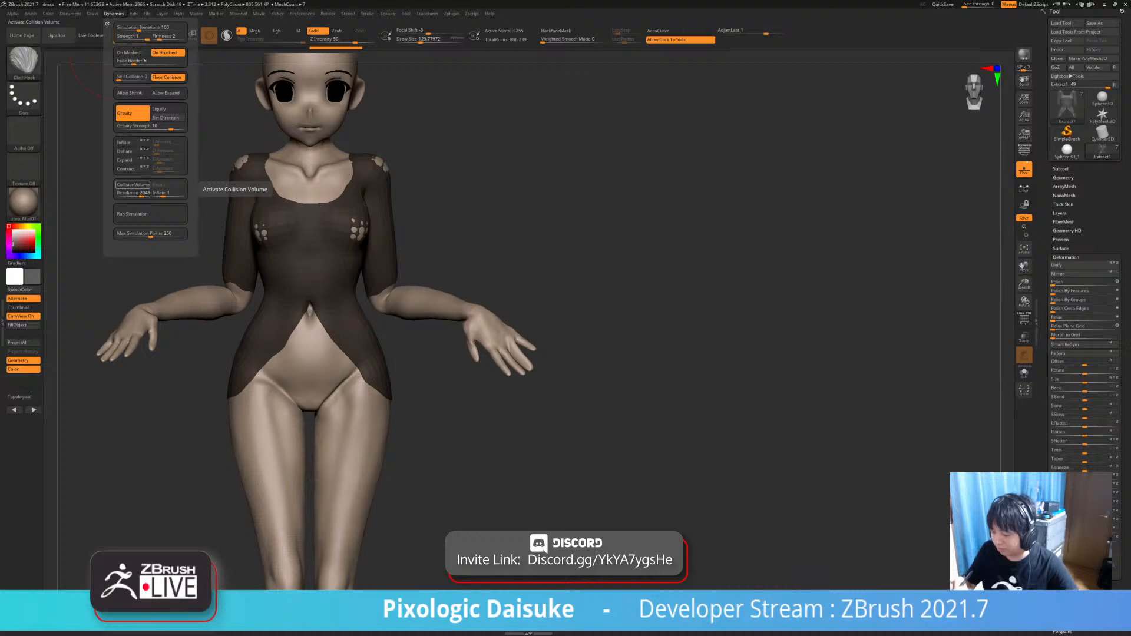
left_click(133, 185)
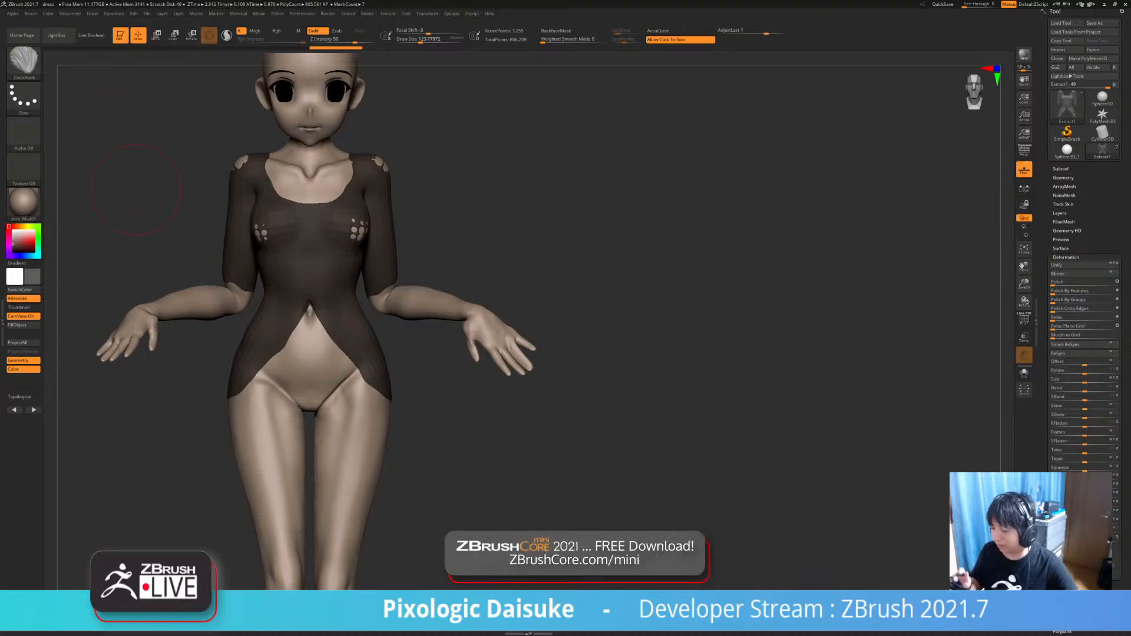
- Try to flare the garment's hem at the hips with the bodice and sleeves masked
right_click_drag(376, 365, 383, 382, "ctrl")
left_click_drag(379, 371, 419, 337)
key("ctrl+z")
right_click_drag(420, 336, 281, 170, "ctrl")
mouse_move(176, 149)
left_mouse_down("ctrl")
mouse_move(447, 278)
mouse_move(229, 315)
mouse_move(140, 277)
left_mouse_up("ctrl")
right_click_drag(338, 330, 363, 376, "ctrl")
left_click_drag(363, 377, 393, 356)
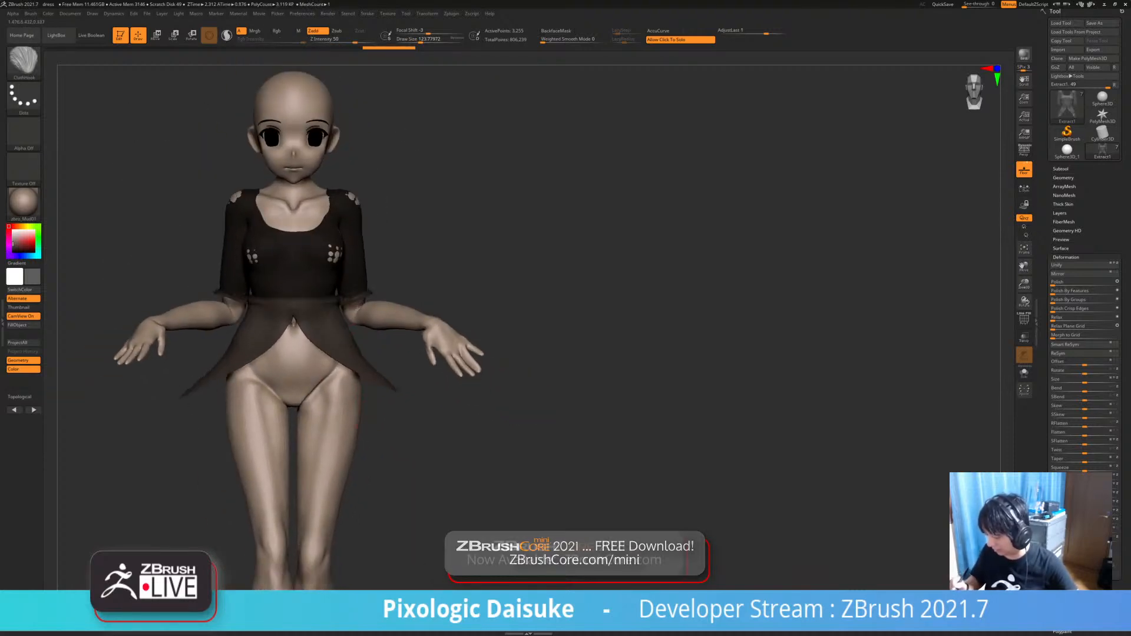
right_click_drag(392, 356, 393, 381)
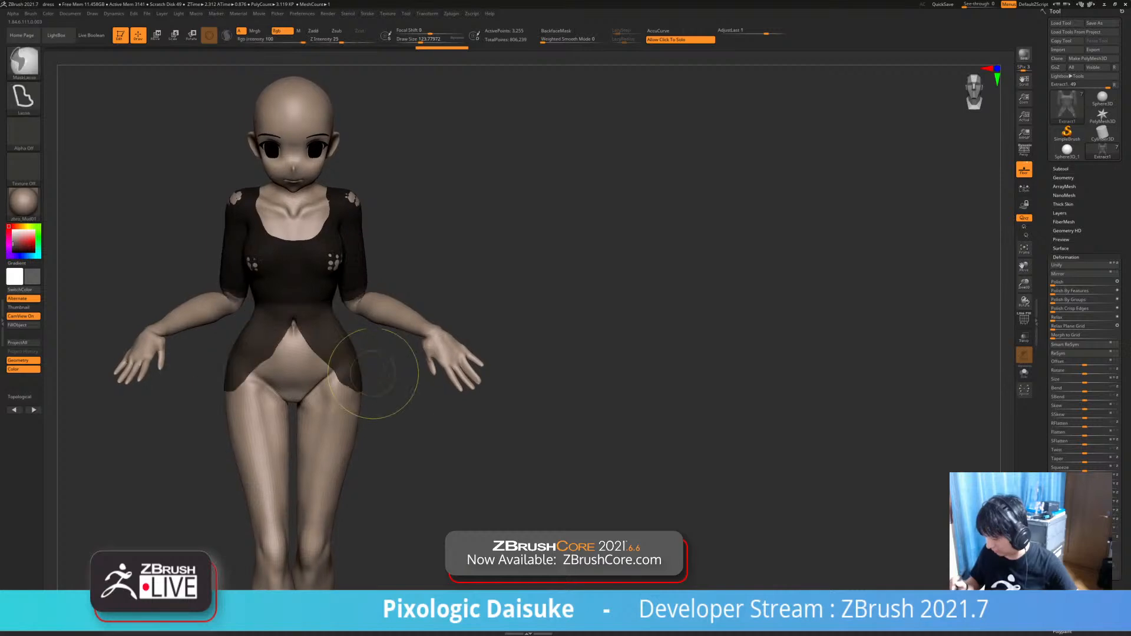
- Enlarge the brush to about 298 and pull the garment's hem outward at both hips into a flared skirt
left_click(70, 13)
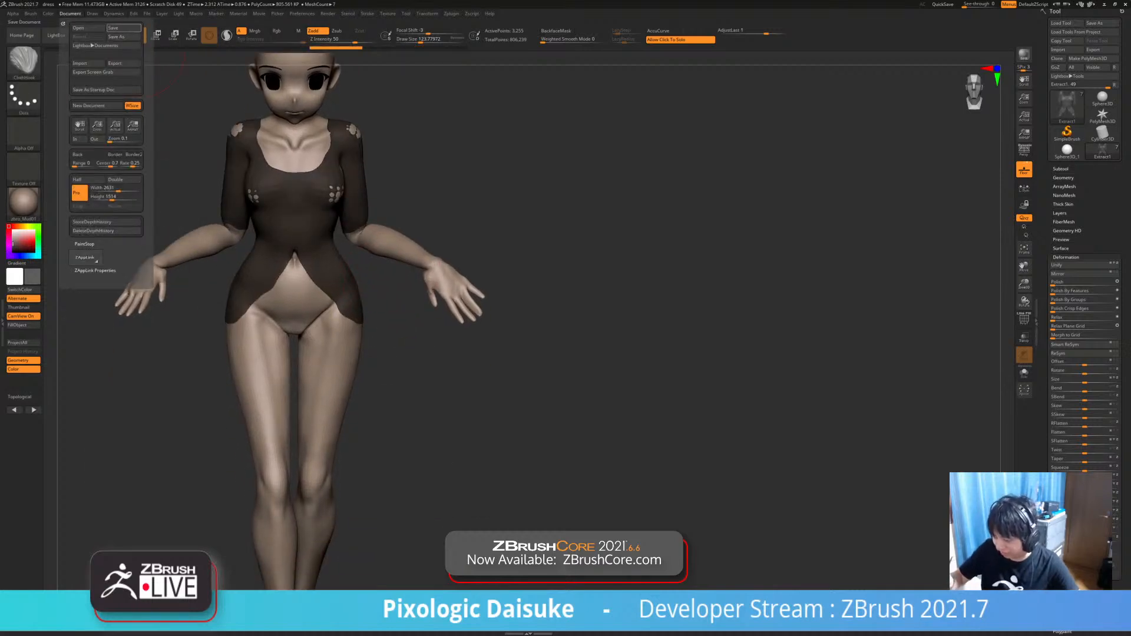
left_click(113, 13)
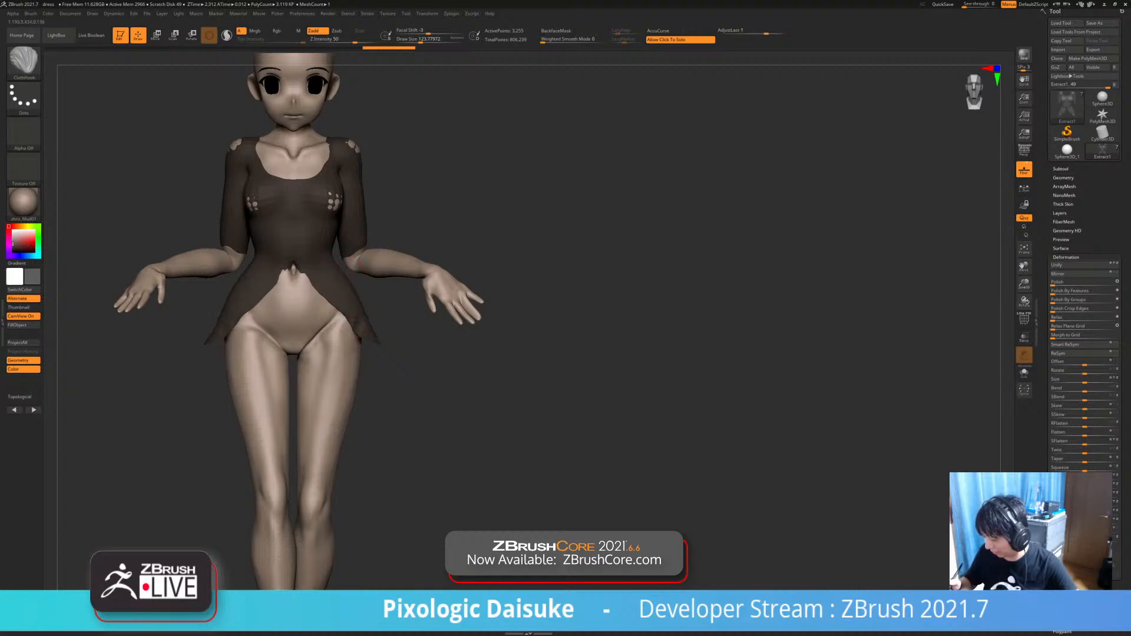
mouse_move(373, 309)
right_mouse_down()
mouse_move(381, 328)
mouse_move(422, 188)
right_mouse_up()
left_click_drag(422, 40, 429, 40)
right_click_drag(421, 194, 413, 277)
left_click_drag(360, 318, 383, 374)
right_click_drag(383, 347, 320, 351)
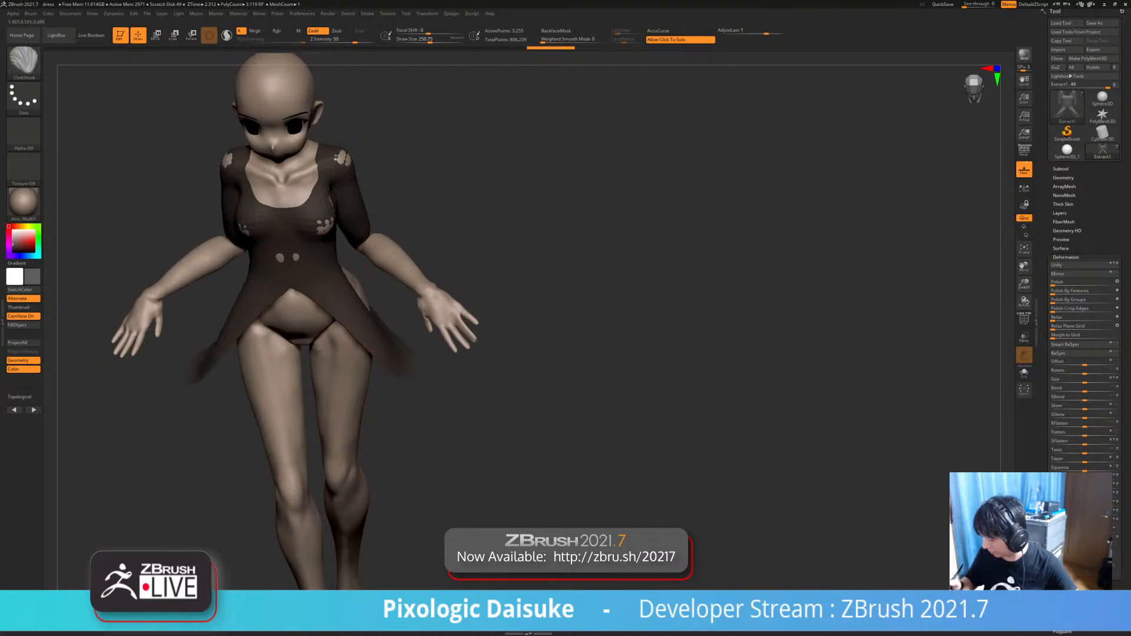
left_click_drag(366, 330, 404, 277)
left_click_drag(389, 353, 422, 339)
right_click_drag(422, 346, 402, 325)
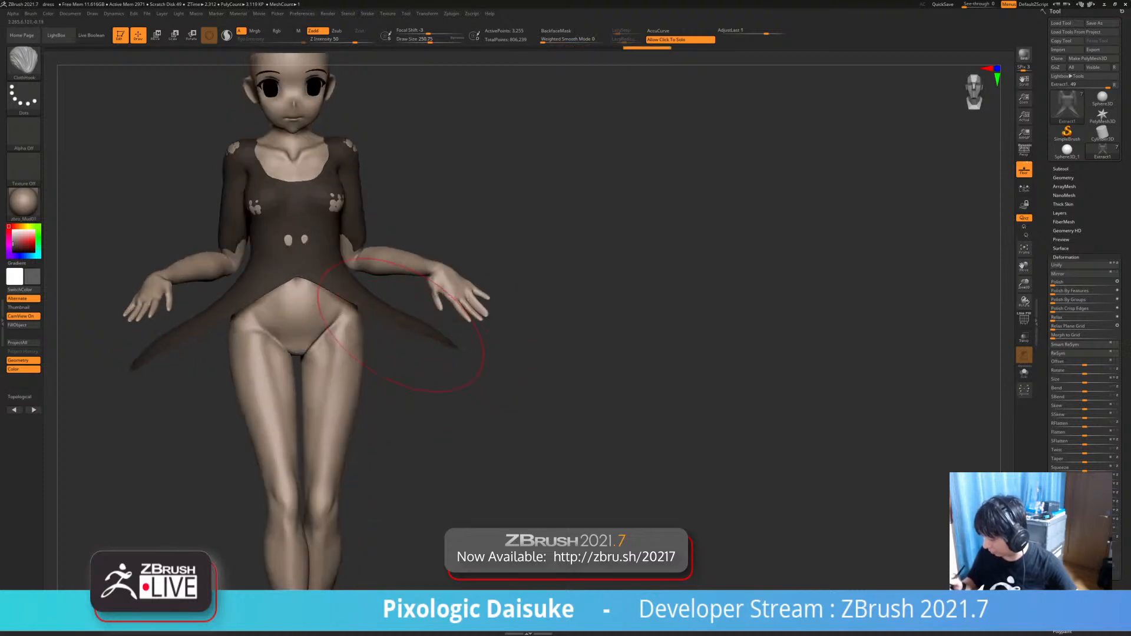
- Spread the flared hem wider and lift its outer ends up towards the hands
left_click_drag(402, 325, 383, 360)
right_click_drag(383, 300, 377, 348)
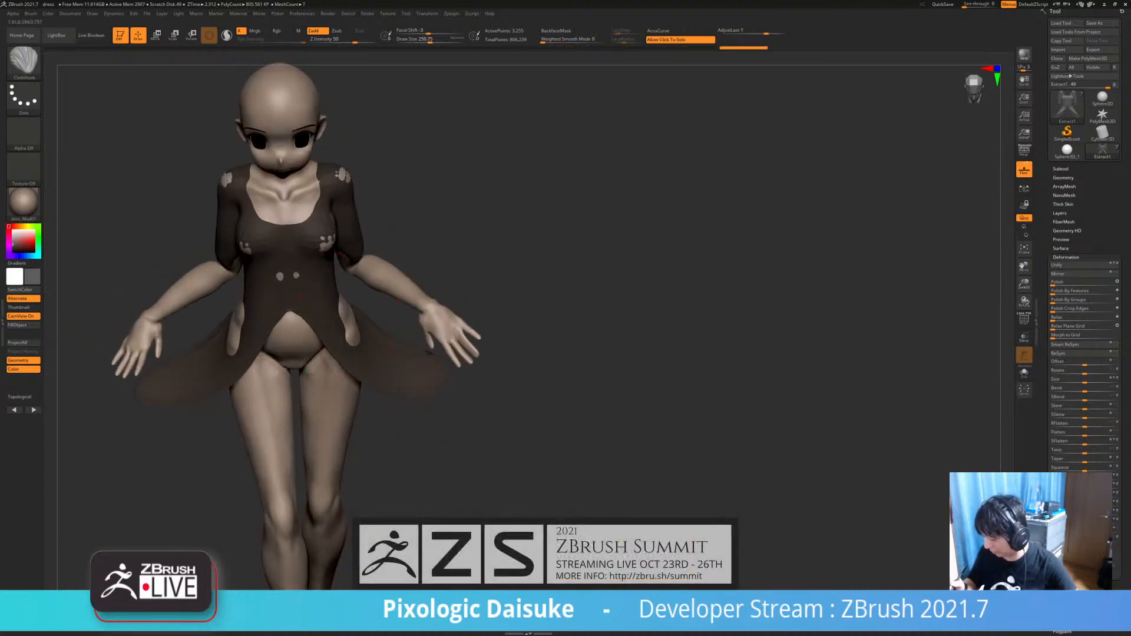
left_click_drag(380, 345, 454, 362)
right_click_drag(430, 395, 420, 358)
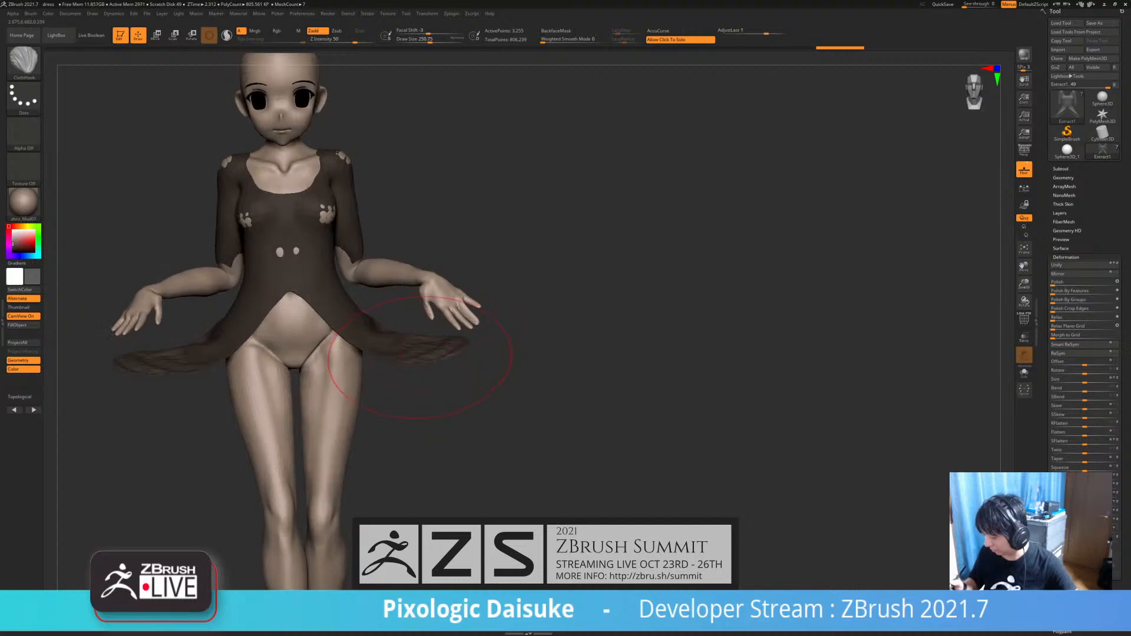
mouse_move(423, 358)
left_mouse_down()
mouse_move(448, 352)
mouse_move(459, 294)
left_mouse_up()
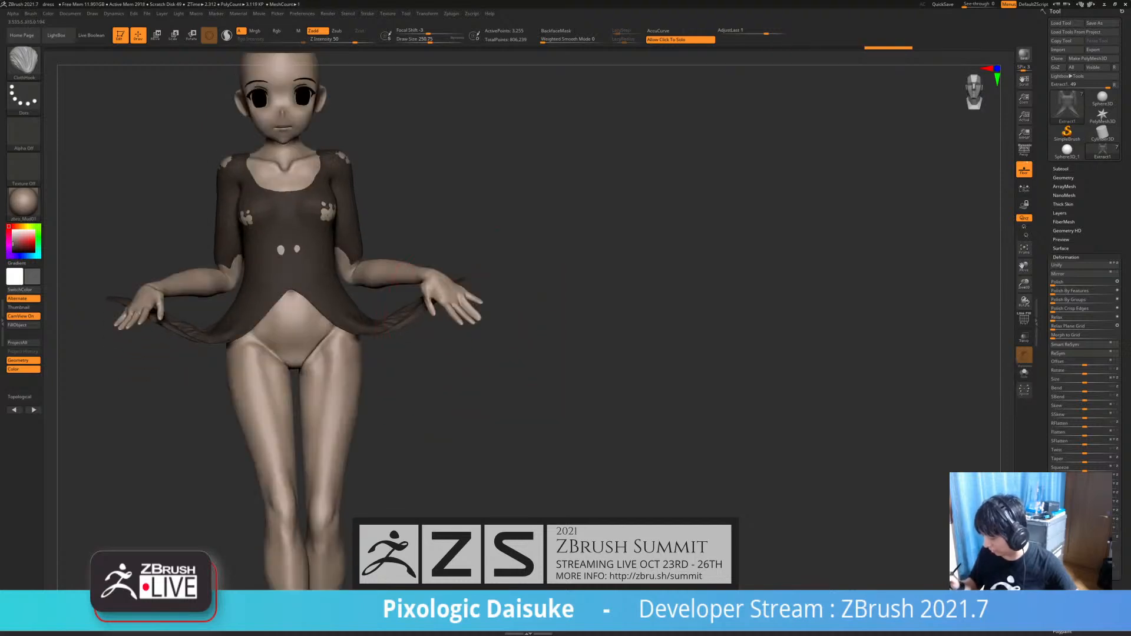
right_click_drag(407, 300, 446, 304)
left_click_drag(446, 304, 463, 327)
right_click_drag(462, 327, 276, 333)
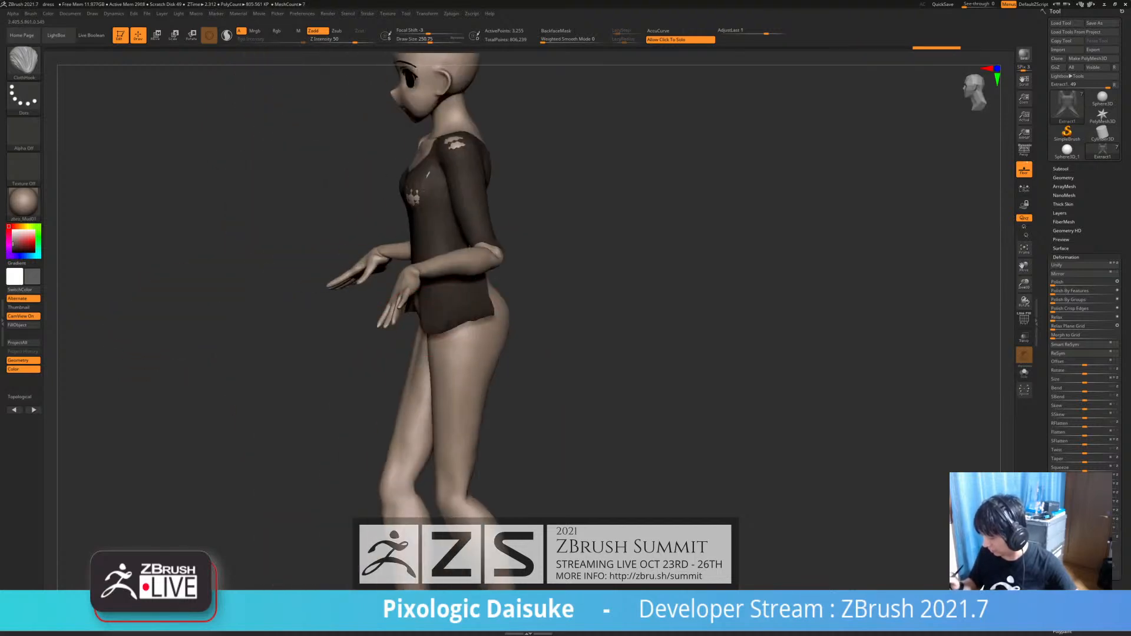
- Tug the garment's side hem forward and adjust the draping cloth from the side and back
left_click_drag(480, 313, 439, 303)
right_click_drag(439, 303, 466, 333)
left_click_drag(439, 236, 463, 221)
right_click_drag(462, 221, 497, 209)
left_click_drag(497, 210, 493, 205)
right_click_drag(494, 206, 508, 253)
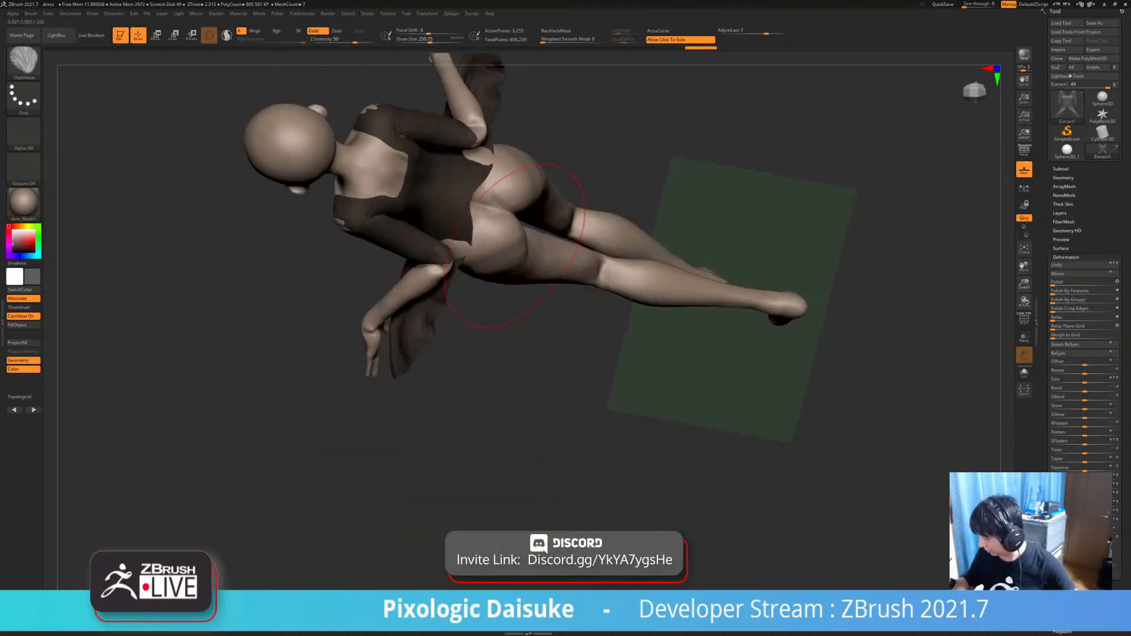
- Undo the large pull on the rear hem and adjust the garment's back with a smaller brush
left_click_drag(493, 177, 510, 154)
key("ctrl+z")
left_click_drag(431, 39, 424, 39)
right_click_drag(426, 65, 459, 61)
left_click_drag(431, 207, 442, 205)
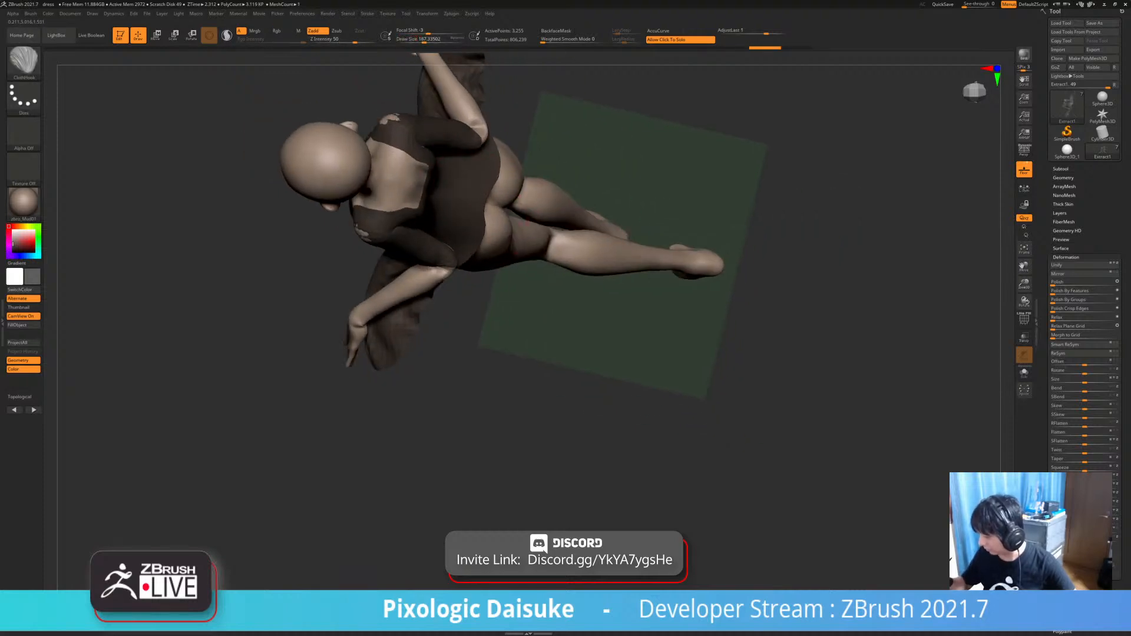
right_click_drag(493, 204, 436, 224)
right_click_drag(502, 175, 678, 195, "ctrl")
left_click(544, 217)
mouse_move(577, 224)
right_mouse_down("ctrl")
mouse_move(544, 216)
mouse_move(481, 247)
right_mouse_up("ctrl")
left_click(480, 248)
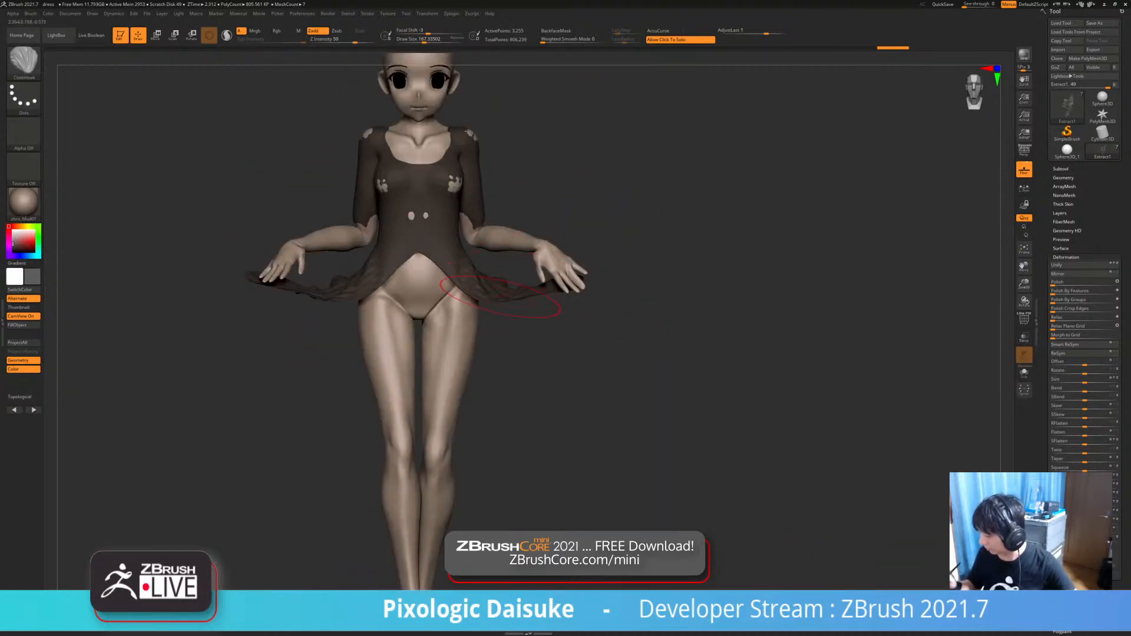
- Pull the sleeve cloth outward over the exposed patches on both shoulders
mouse_move(542, 289)
right_mouse_down()
mouse_move(472, 162)
mouse_move(460, 239)
mouse_move(472, 221)
right_mouse_up()
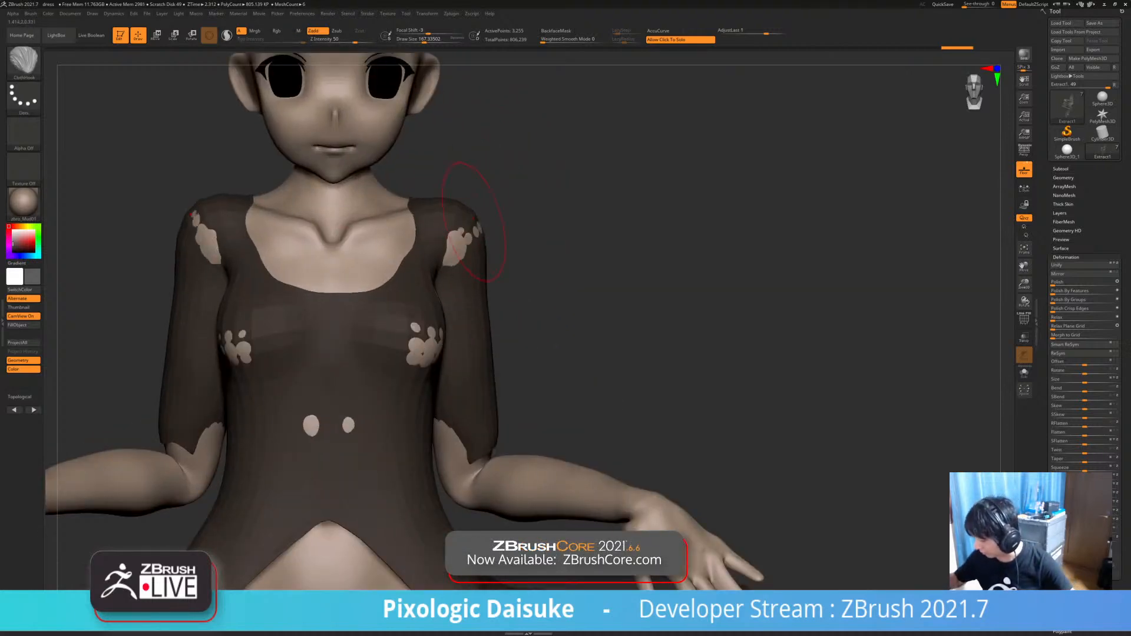
left_click_drag(474, 218, 472, 221)
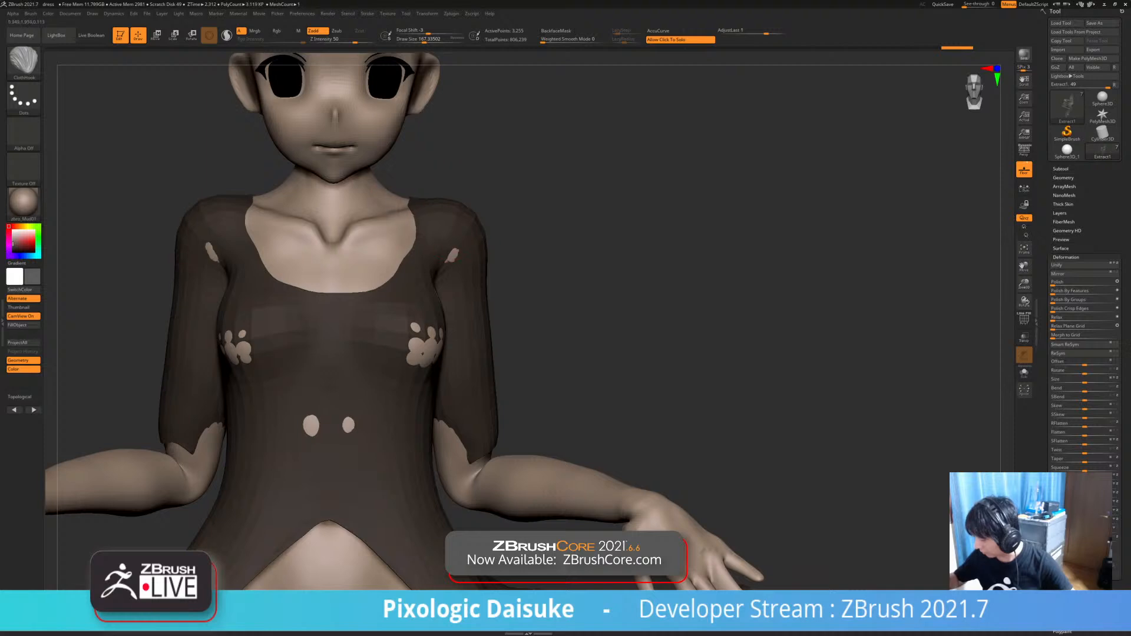
mouse_move(453, 255)
right_mouse_down()
mouse_move(462, 324)
mouse_move(471, 283)
mouse_move(462, 324)
right_mouse_up()
- Pull the bodice cloth forward over the exposed patches on the chest
left_click_drag(425, 353, 408, 324)
right_click_drag(408, 324, 420, 334)
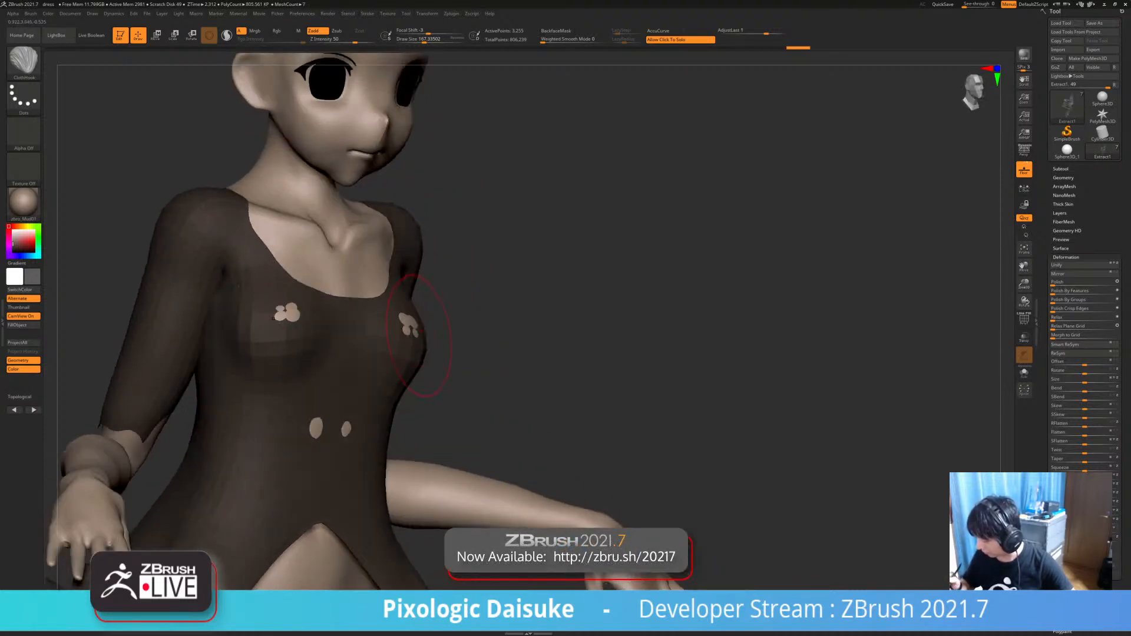
right_click_drag(397, 285, 437, 260, "ctrl")
left_click_drag(469, 210, 448, 204)
key("ctrl+z")
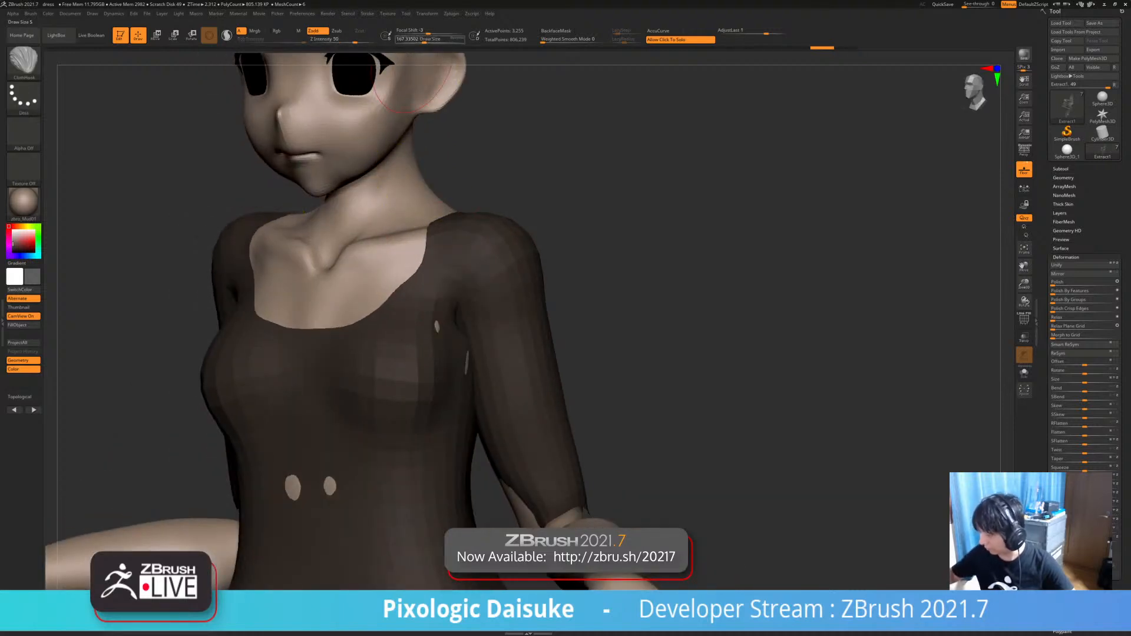
right_click_drag(432, 348, 435, 295, "ctrl")
mouse_move(330, 382)
right_mouse_down()
mouse_move(371, 399)
mouse_move(330, 383)
mouse_move(377, 372)
right_mouse_up()
- Try to pull the garment's rear hem down over the buttocks with the brush enlarged to about 198
mouse_move(382, 495)
right_mouse_down("alt")
mouse_move(368, 348)
mouse_move(394, 335)
mouse_move(394, 377)
mouse_move(389, 339)
mouse_move(346, 354)
mouse_move(349, 366)
mouse_move(421, 339)
mouse_move(566, 321)
mouse_move(530, 353)
mouse_move(447, 378)
mouse_move(376, 290)
right_mouse_up("alt")
left_click(23, 62)
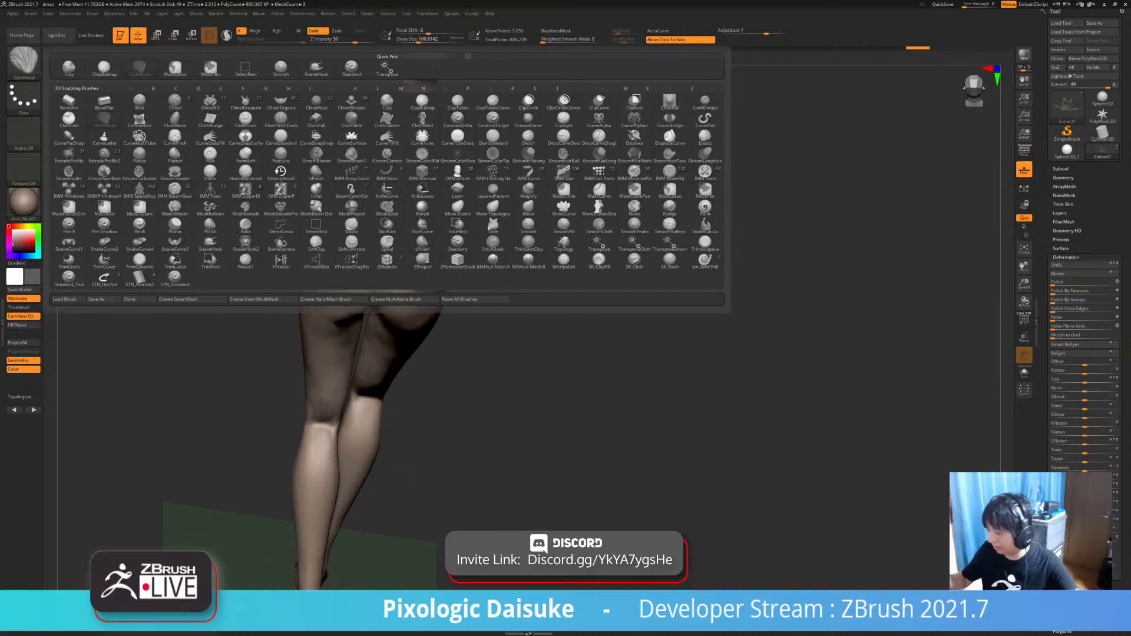
left_click(426, 39)
left_click_drag(394, 285, 415, 312)
key("ctrl+z")
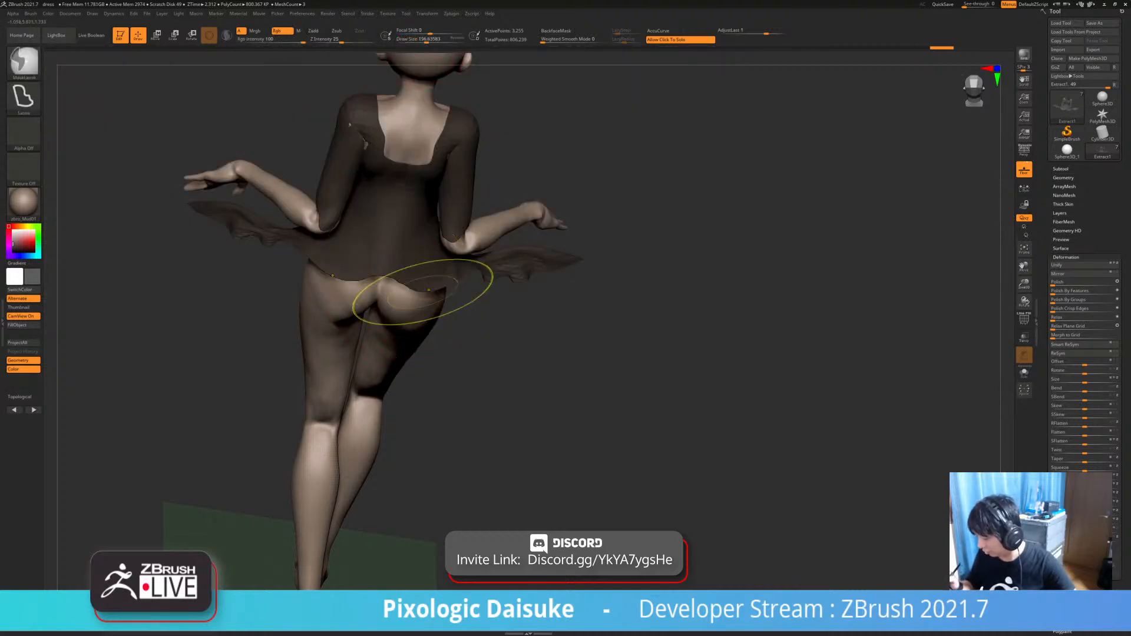
- Pull the dress's rear hem down over the buttocks to just above the knees with the SnakeHook brush
left_click(24, 62)
key("s")
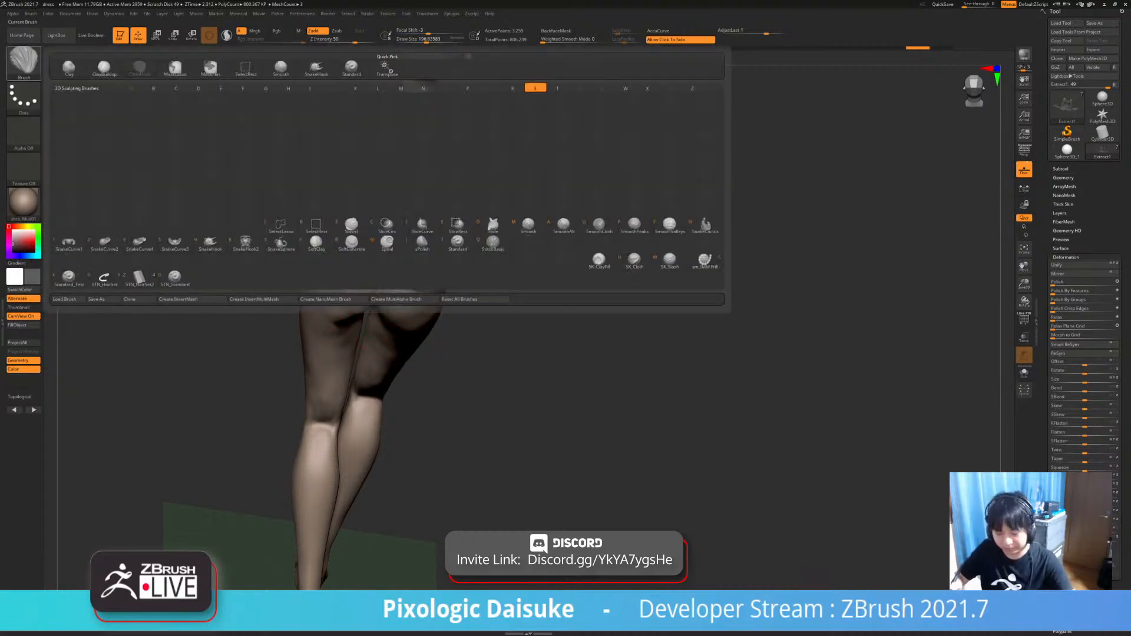
key("h")
right_click_drag(407, 236, 419, 277)
right_click_drag(360, 337, 368, 289)
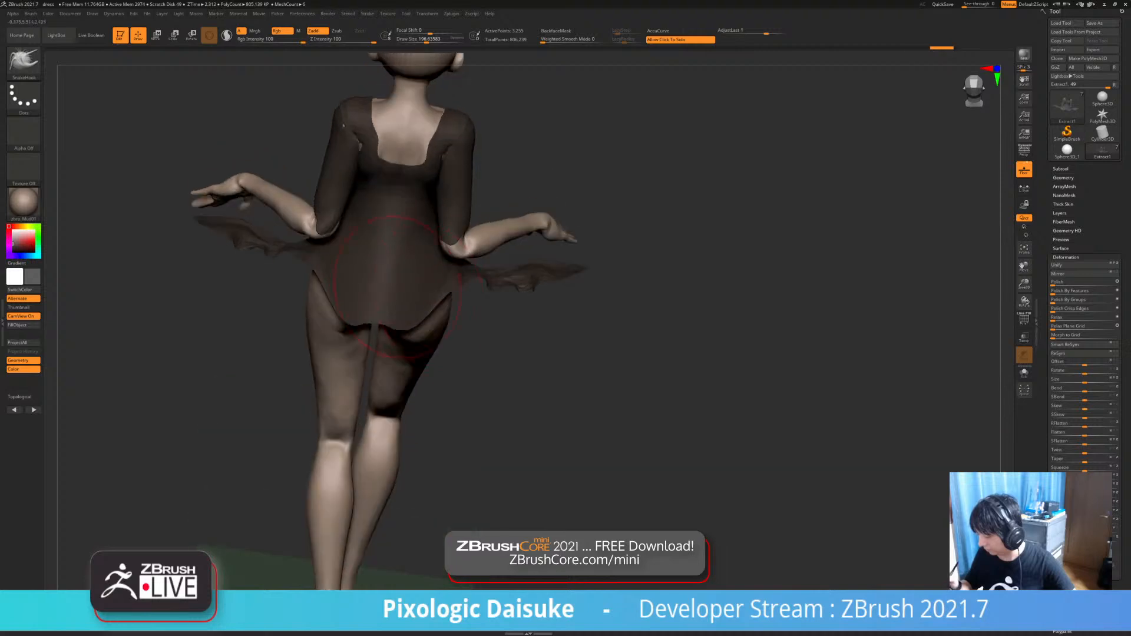
left_click_drag(368, 289, 382, 337)
key("ctrl+z")
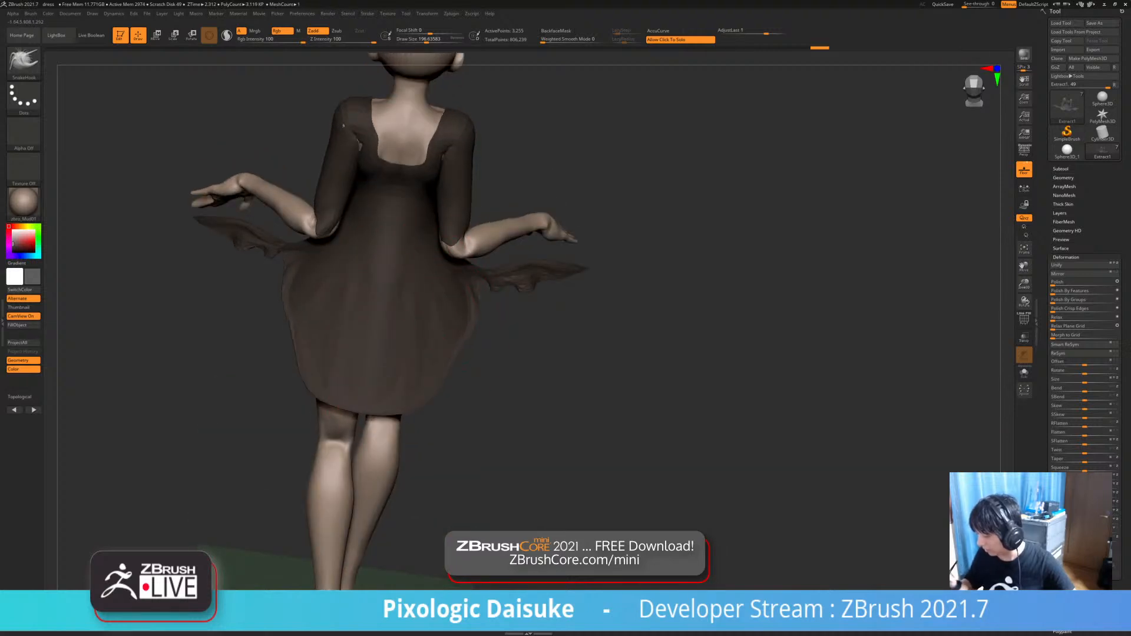
- Widen the back of the skirt toward the lifted side corners and smooth the joining cloth
mouse_move(495, 259)
right_mouse_down()
mouse_move(508, 307)
mouse_move(557, 236)
right_mouse_up()
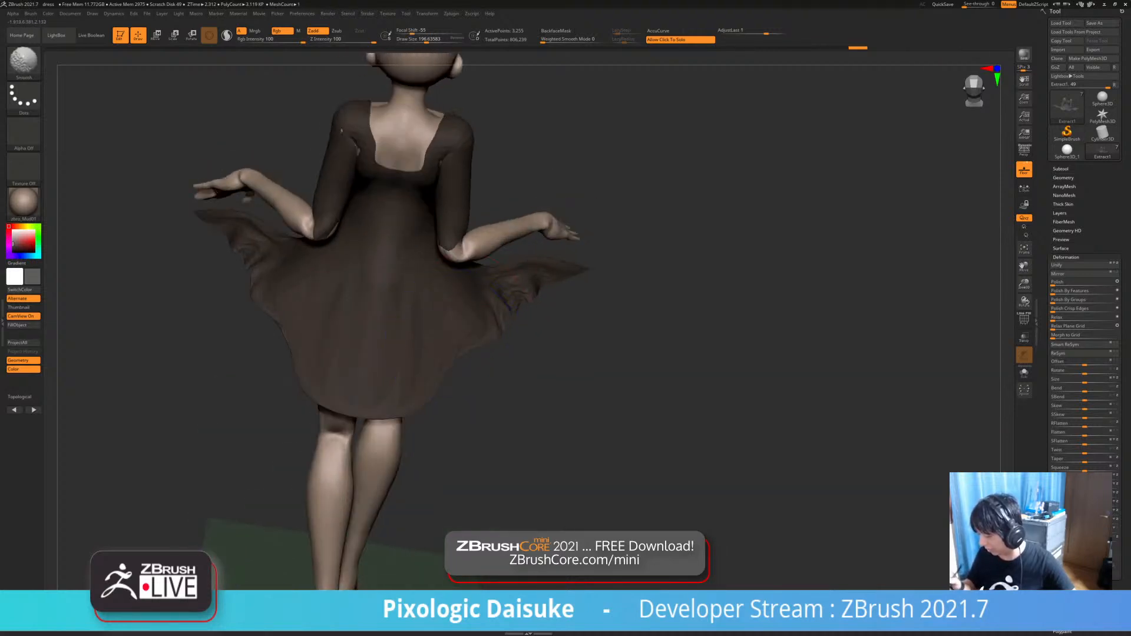
right_click_drag(504, 307, 565, 348)
right_click_drag(493, 345, 388, 309, "alt")
mouse_move(388, 309)
right_mouse_down()
mouse_move(301, 319)
mouse_move(383, 313)
mouse_move(386, 297)
right_mouse_up()
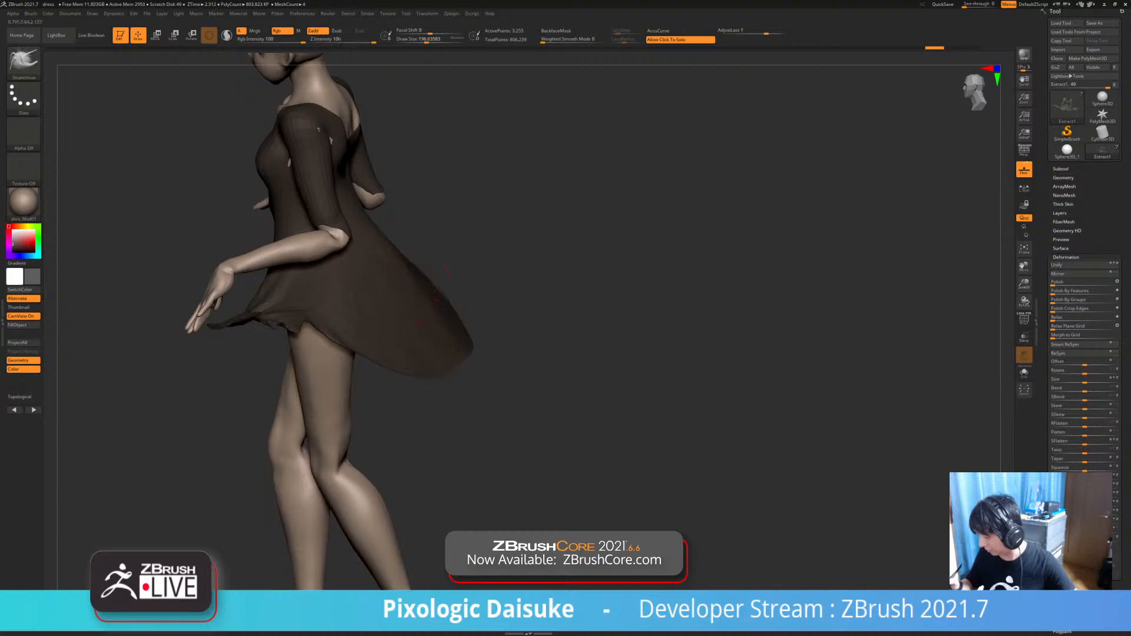
- Show the dress's polygon wireframe and remesh the stretched garment with ZRemesher
left_click(1024, 319)
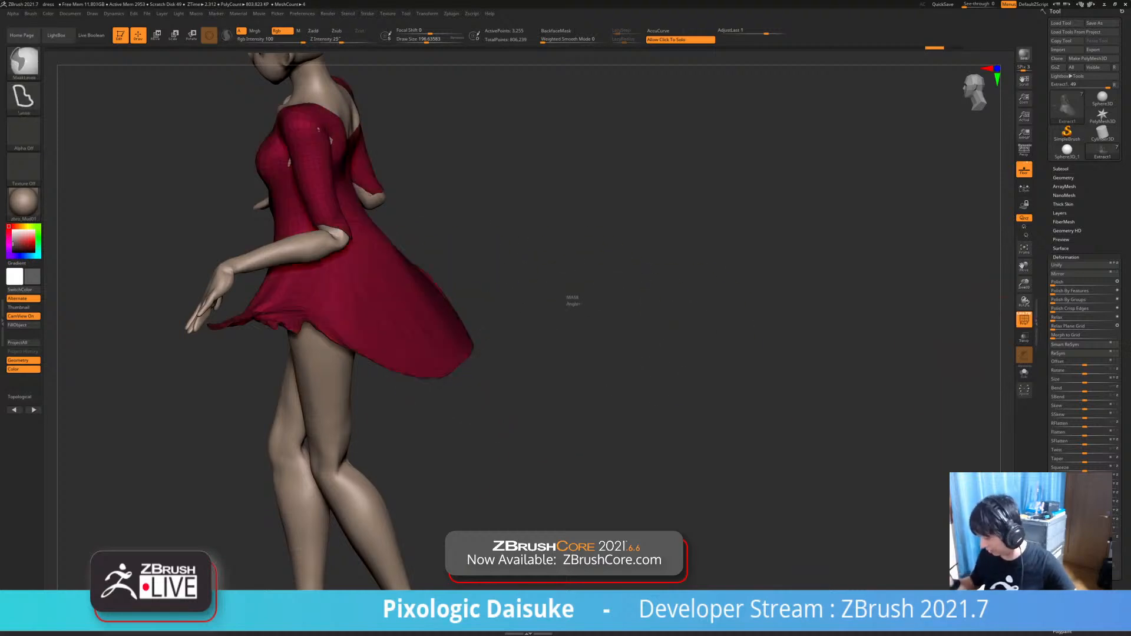
right_click_drag(571, 299, 613, 335, "alt")
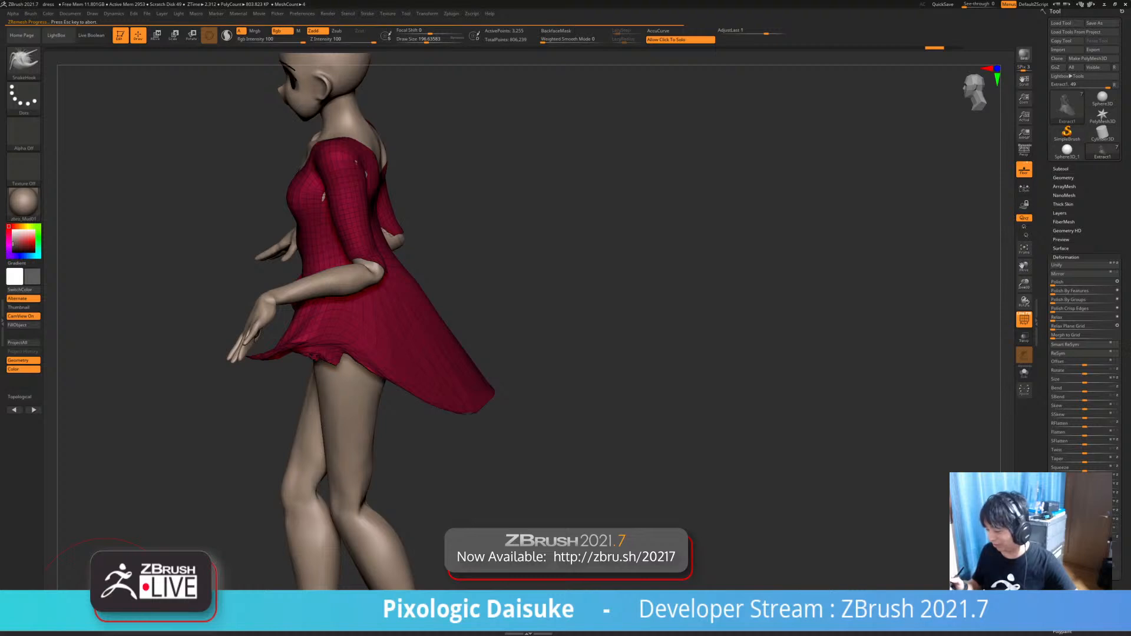
mouse_move(465, 378)
right_mouse_down()
mouse_move(419, 354)
mouse_move(442, 354)
mouse_move(436, 330)
right_mouse_up()
left_click_drag(447, 357, 471, 377)
right_click_drag(469, 371, 407, 377)
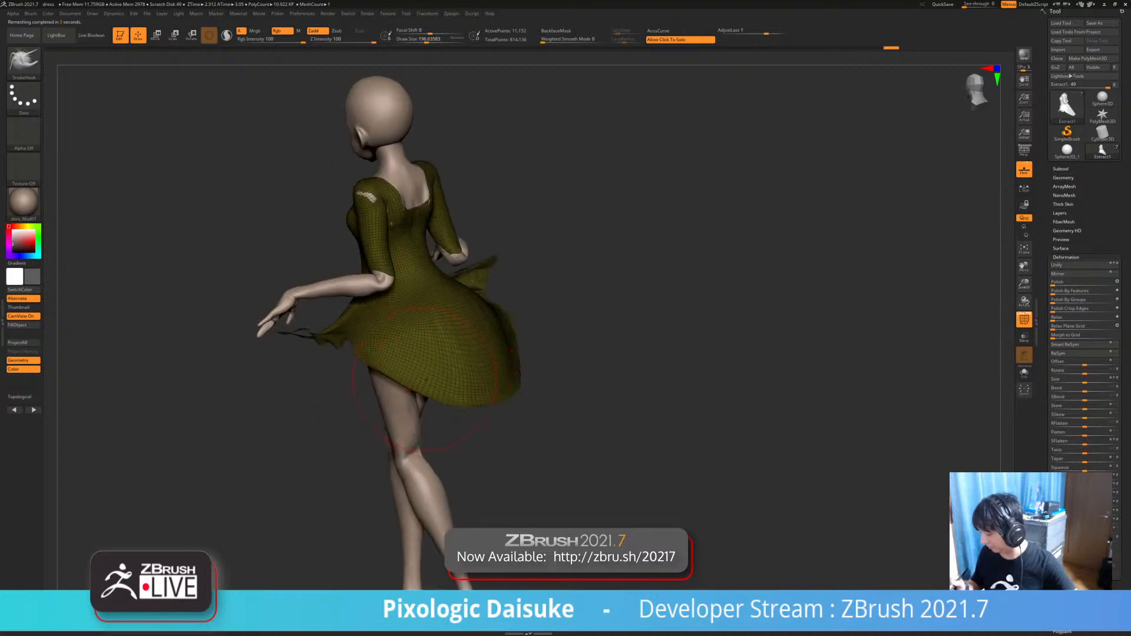
left_click_drag(407, 377, 389, 386)
mouse_move(386, 377)
right_mouse_down()
mouse_move(370, 356)
mouse_move(357, 377)
mouse_move(382, 415)
right_mouse_up()
right_click_drag(352, 344, 345, 400)
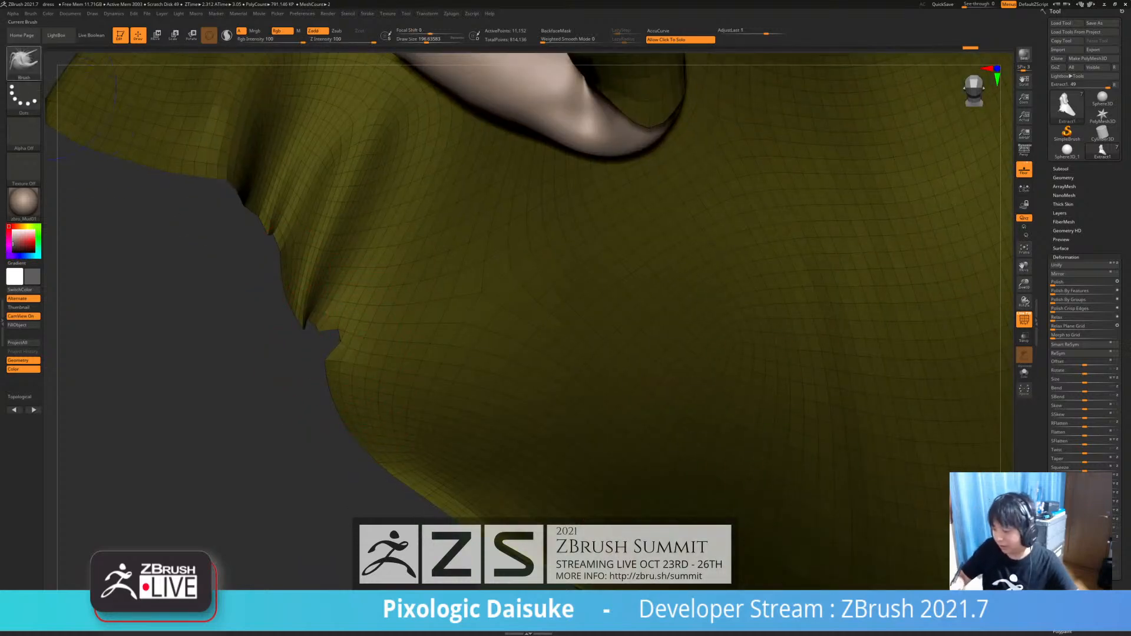
- Set SmoothCloth as the smoothing brush, return to SnakeHook and smooth the jagged hem beside the skirt's raised corner
key("b")
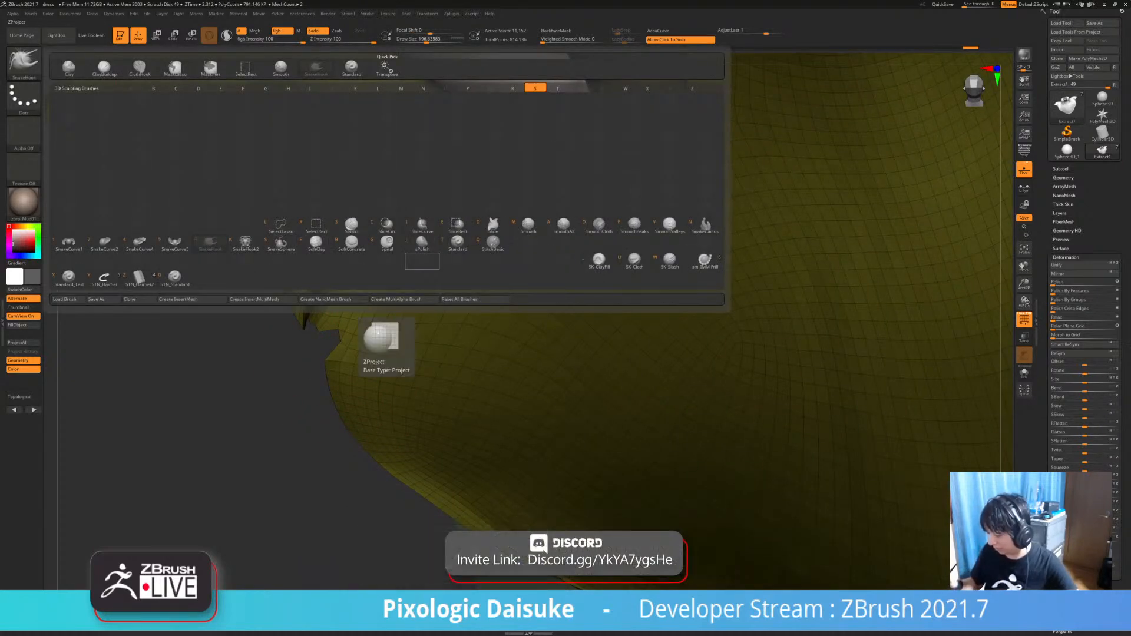
key("h")
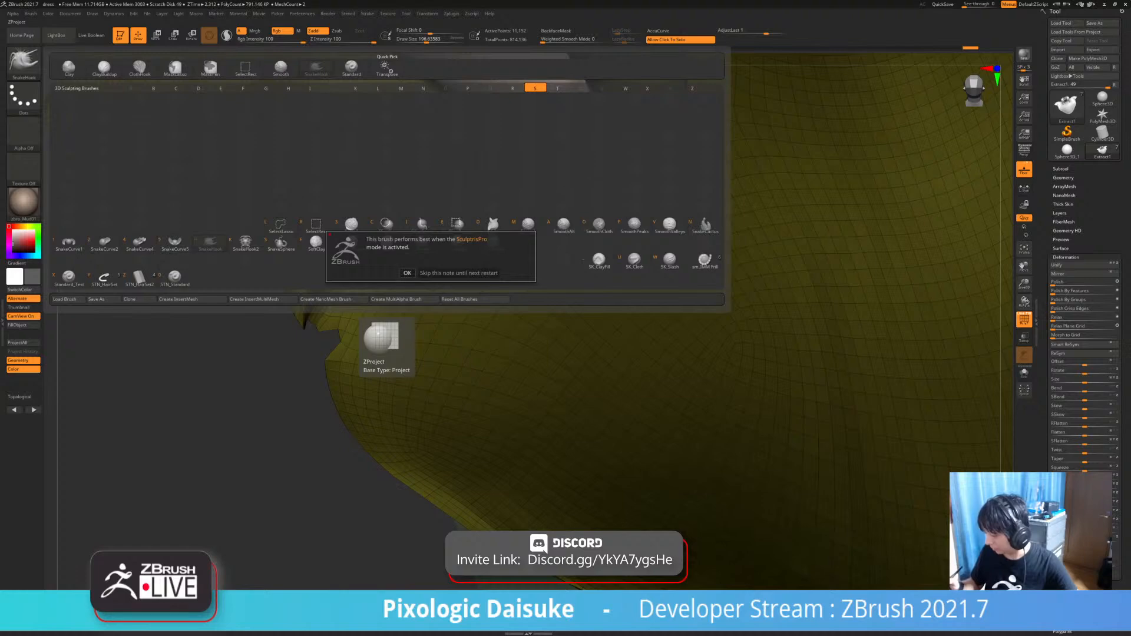
left_click(407, 273)
key("b")
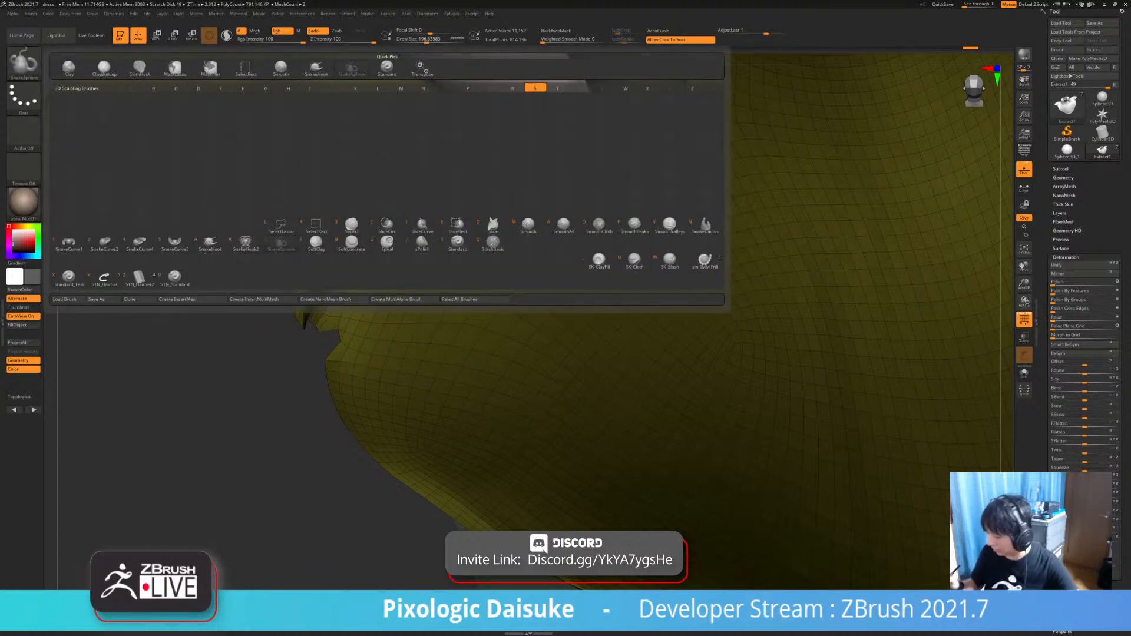
left_click(600, 229)
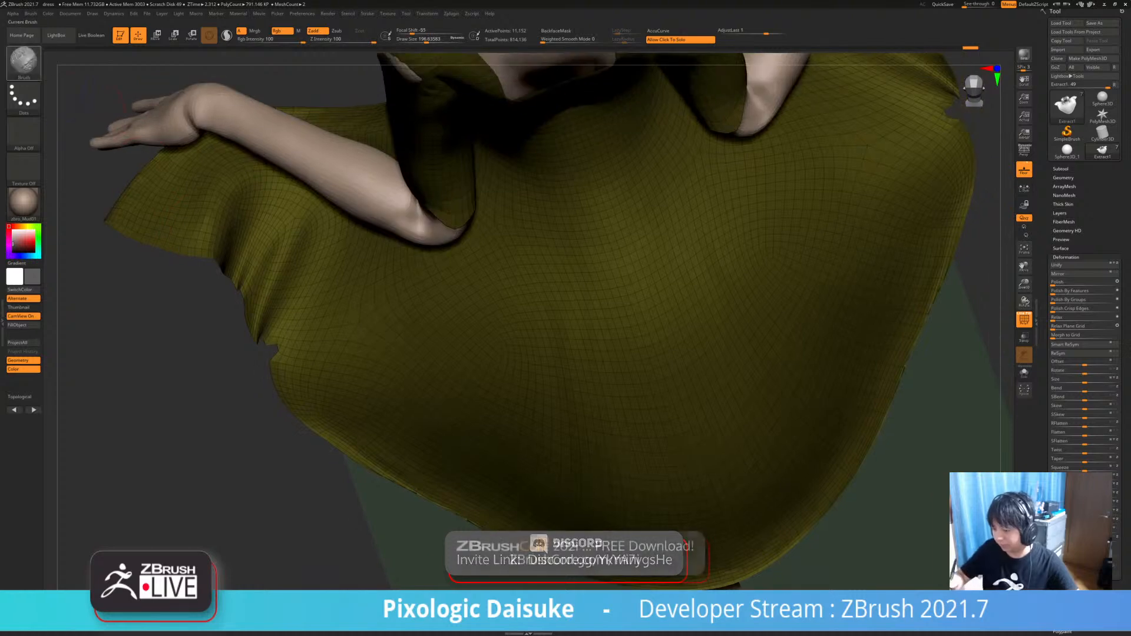
key("b")
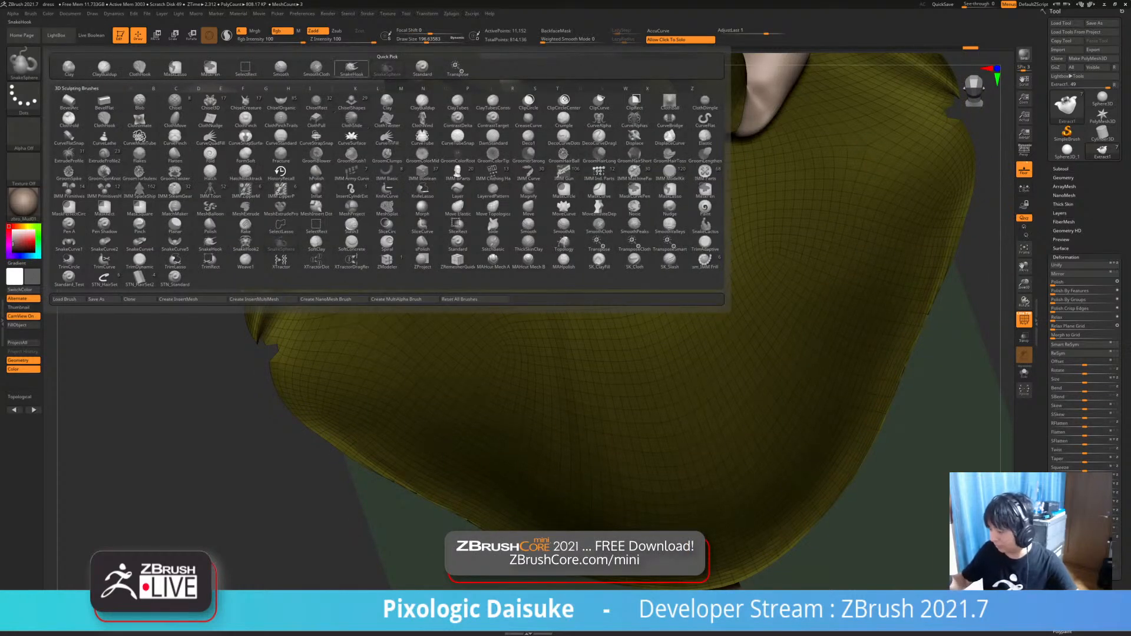
left_click(352, 68)
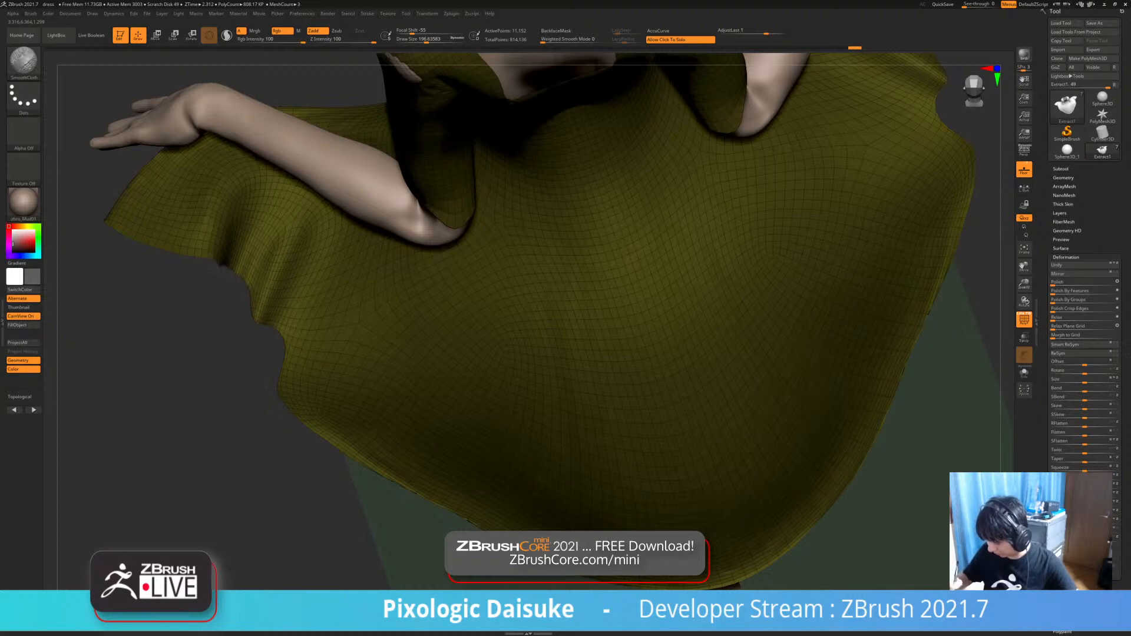
left_click_drag(209, 337, 265, 324)
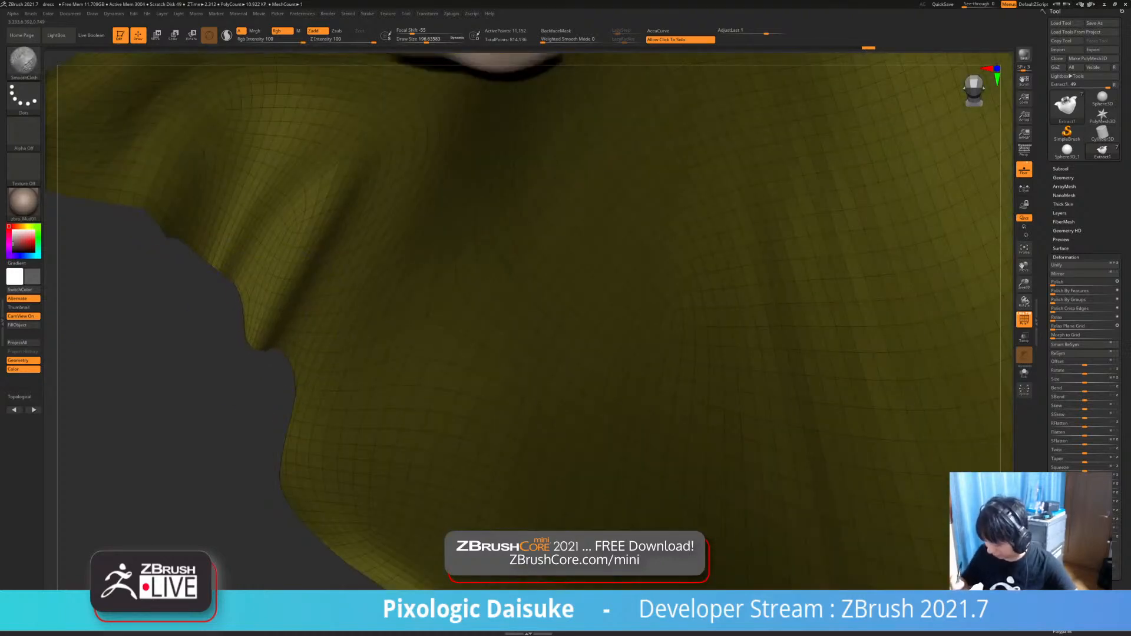
left_click_drag(248, 383, 318, 448, "alt")
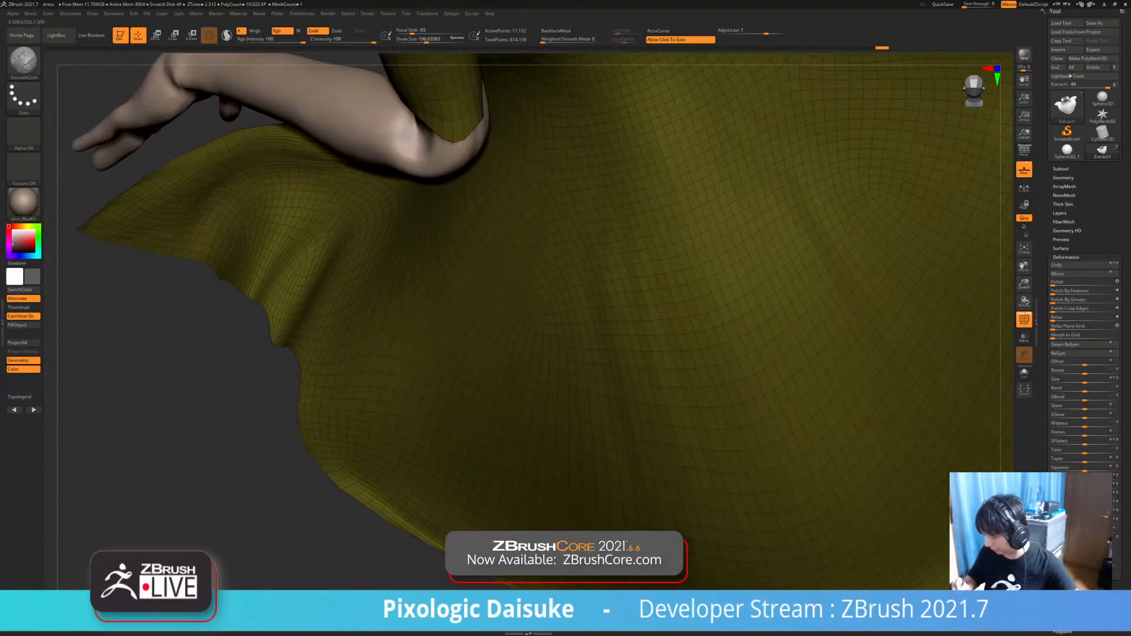
- Hide the polygon wireframe and enlarge the SnakeHook brush to about 318 for work on the dress's front
key("shift+f")
mouse_move(554, 314)
right_mouse_down("ctrl")
mouse_move(554, 247)
mouse_move(501, 265)
mouse_move(395, 254)
mouse_move(695, 232)
mouse_move(533, 231)
right_mouse_up("ctrl")
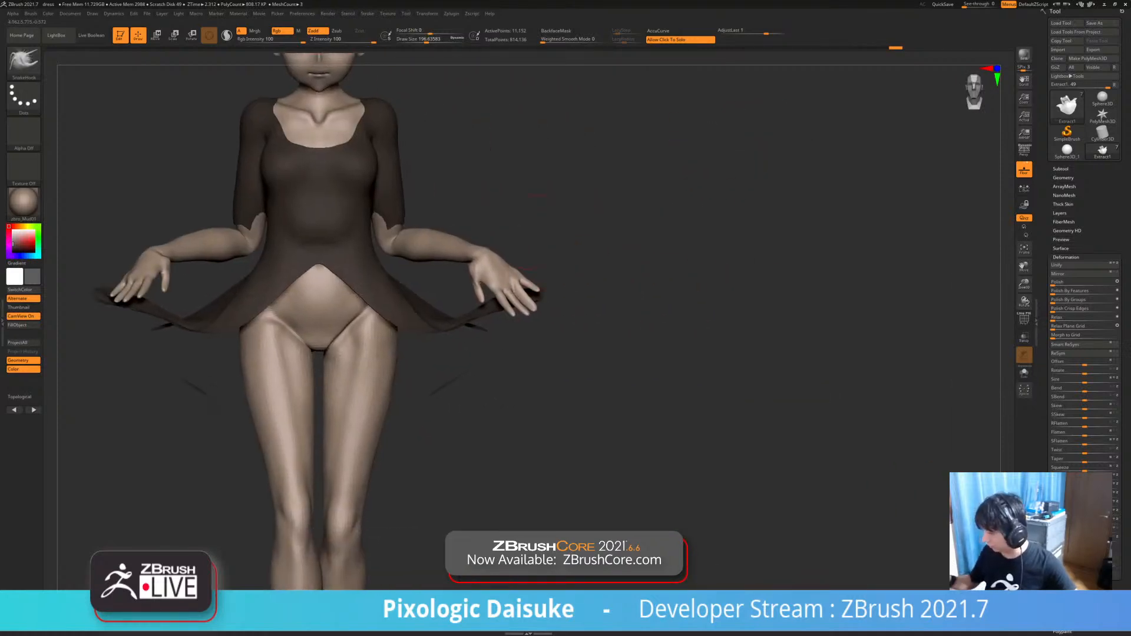
right_click_drag(471, 259, 512, 312)
right_click_drag(413, 301, 470, 323)
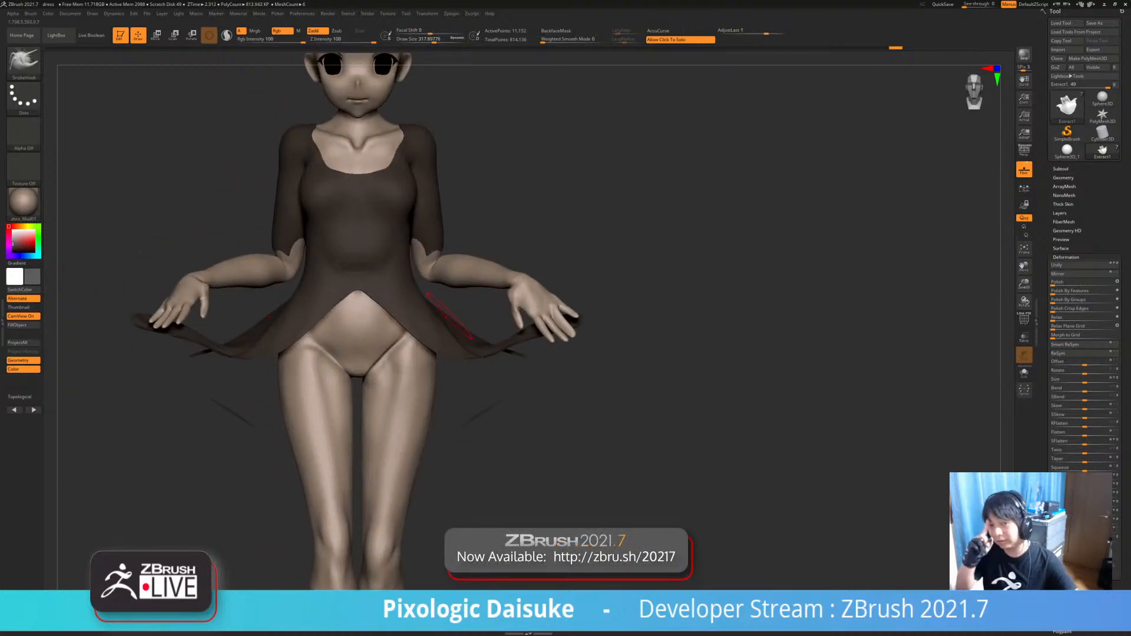
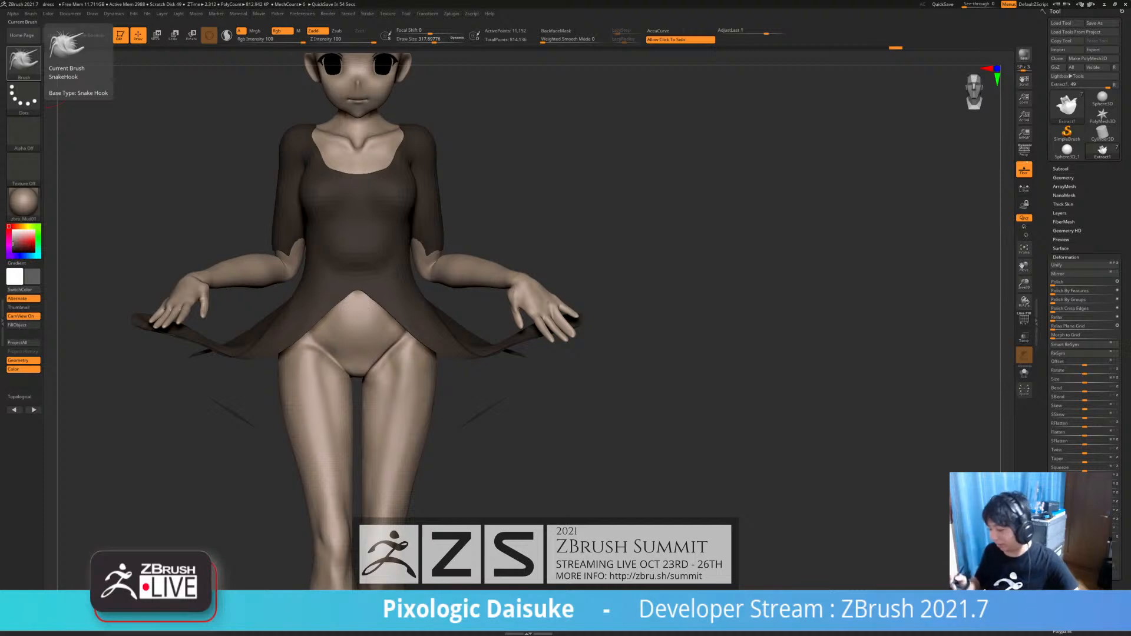
mouse_move(398, 259)
right_mouse_down()
mouse_move(403, 306)
mouse_move(406, 227)
mouse_move(379, 299)
right_mouse_up()
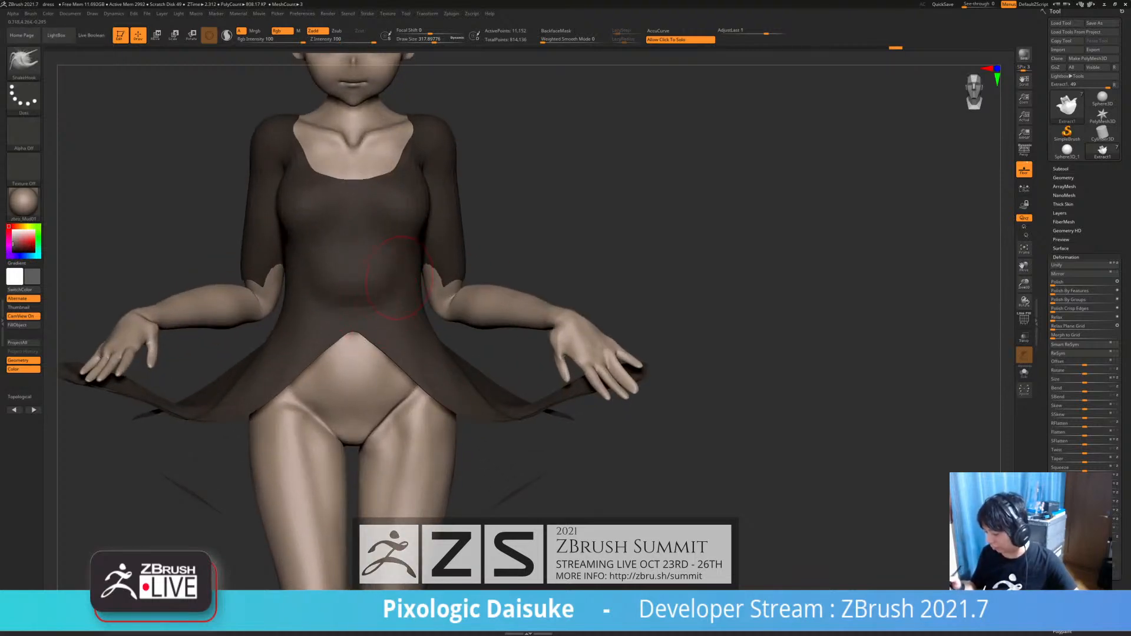
- Carve a waist seam around the front and back of the dress with the DamStandard brush at about size 182
key("b")
key("d")
key("s")
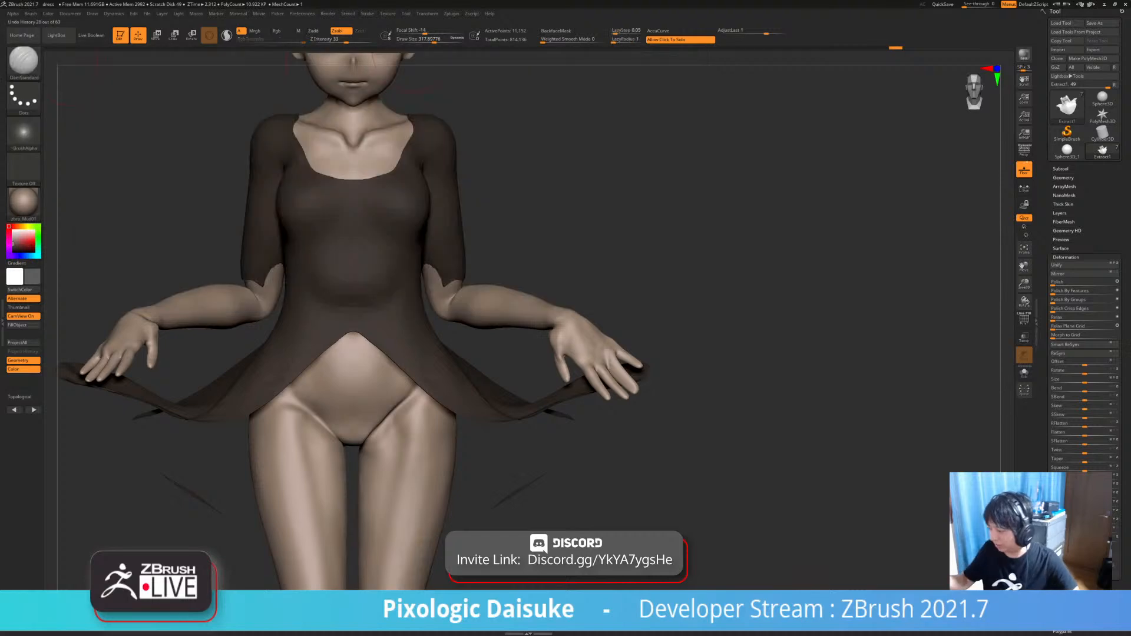
mouse_move(507, 259)
right_mouse_down()
mouse_move(412, 304)
mouse_move(507, 277)
mouse_move(466, 230)
mouse_move(477, 275)
mouse_move(439, 334)
right_mouse_up()
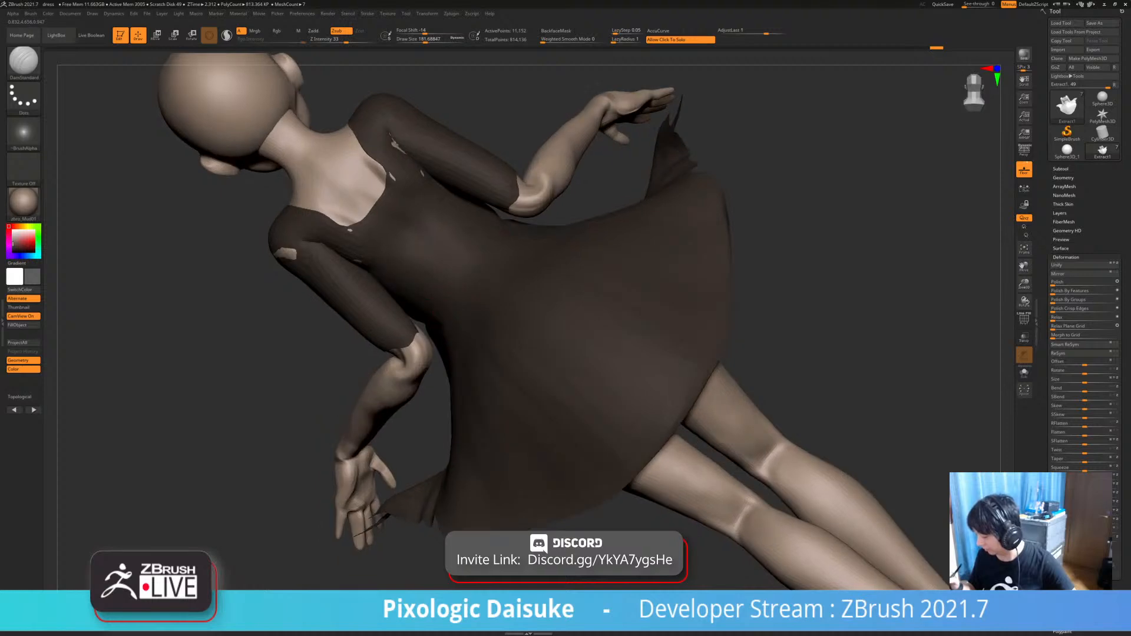
mouse_move(482, 283)
right_mouse_down()
mouse_move(607, 238)
mouse_move(588, 274)
right_mouse_up()
mouse_move(413, 272)
right_mouse_down("ctrl")
mouse_move(430, 153)
mouse_move(437, 182)
right_mouse_up("ctrl")
- Reshape the skirt below the waist seam with SnakeHook at about size 292 and smooth its cloth
key("b")
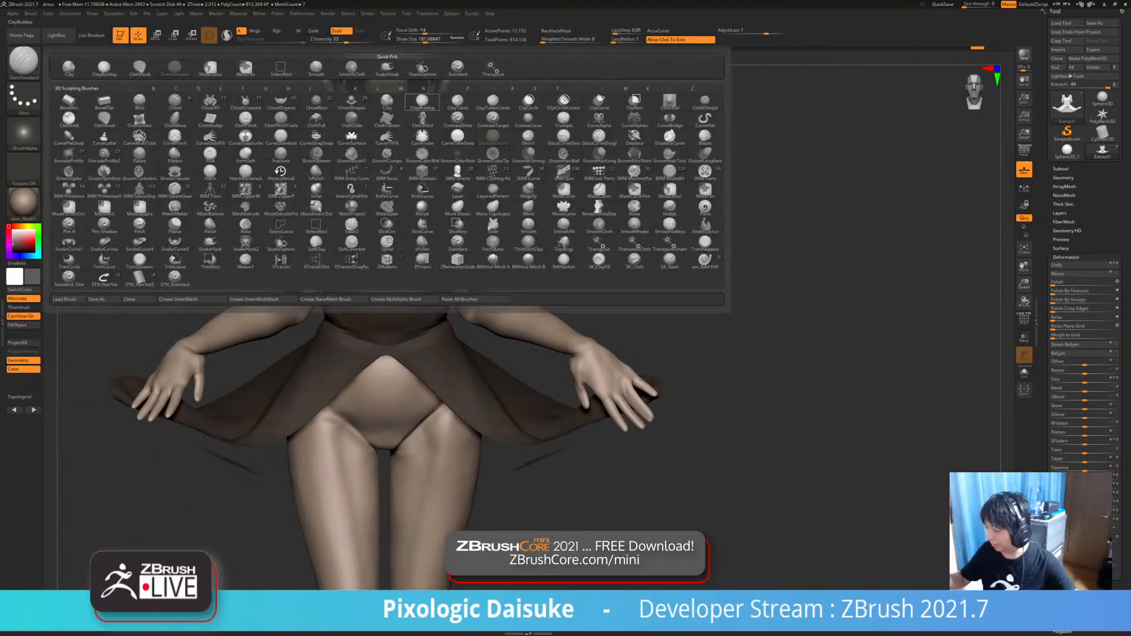
left_click(388, 69)
left_click_drag(432, 191, 431, 204)
right_click_drag(430, 203, 437, 155)
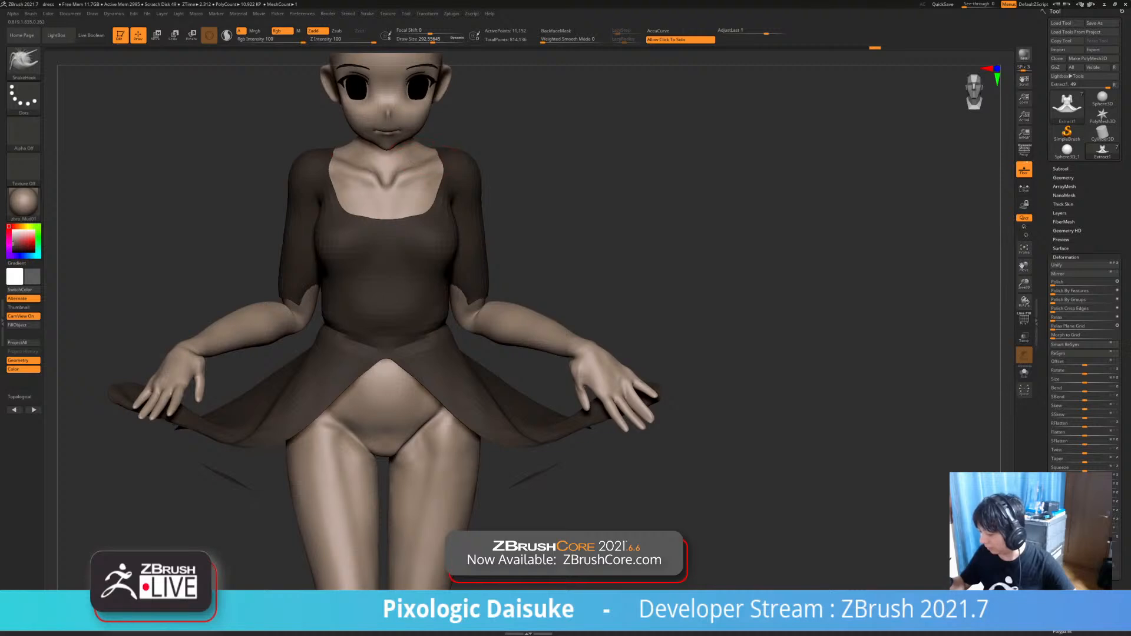
mouse_move(425, 460)
right_mouse_down("ctrl")
mouse_move(425, 413)
mouse_move(378, 366)
mouse_move(392, 363)
right_mouse_up("ctrl")
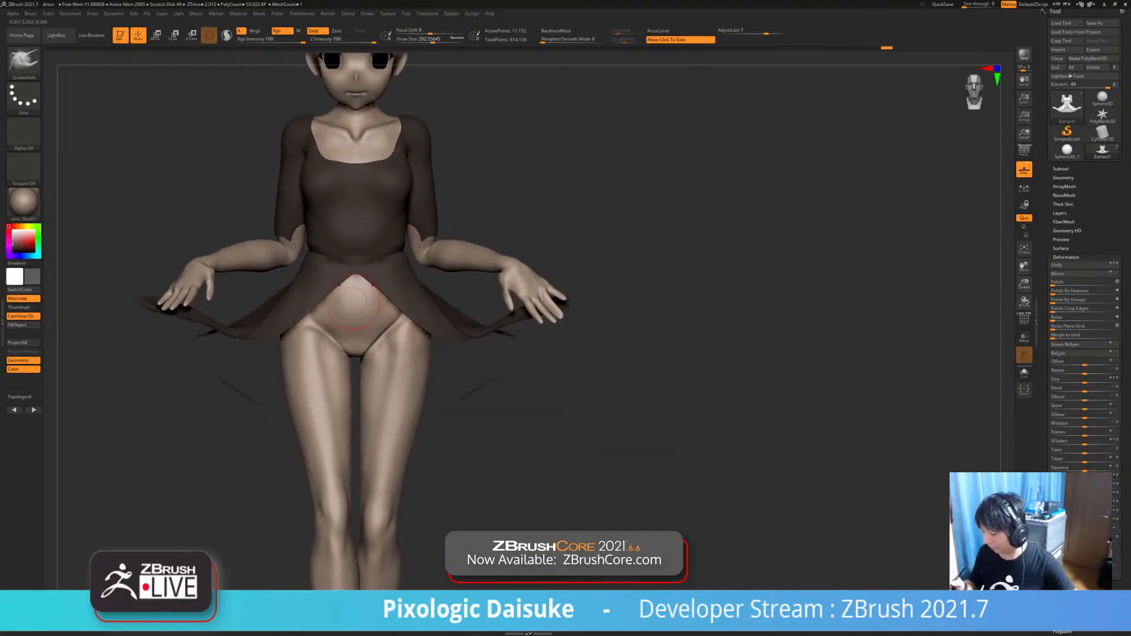
mouse_move(297, 328)
right_mouse_down("alt")
mouse_move(321, 337)
mouse_move(299, 344)
right_mouse_up("alt")
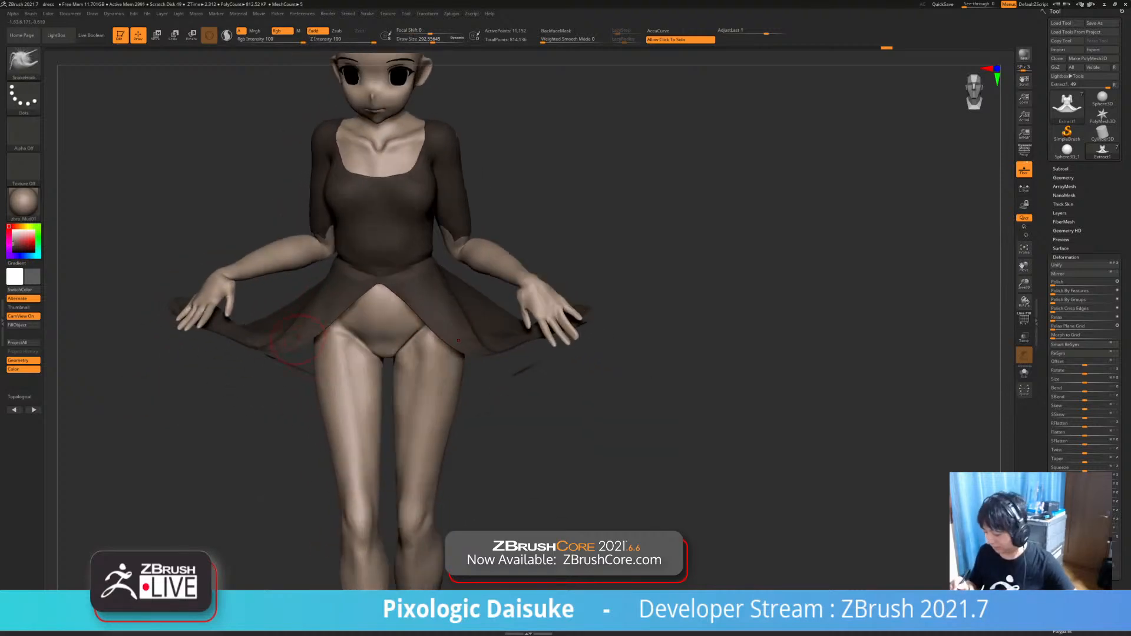
left_click_drag(300, 344, 305, 339)
right_click_drag(299, 345, 302, 393)
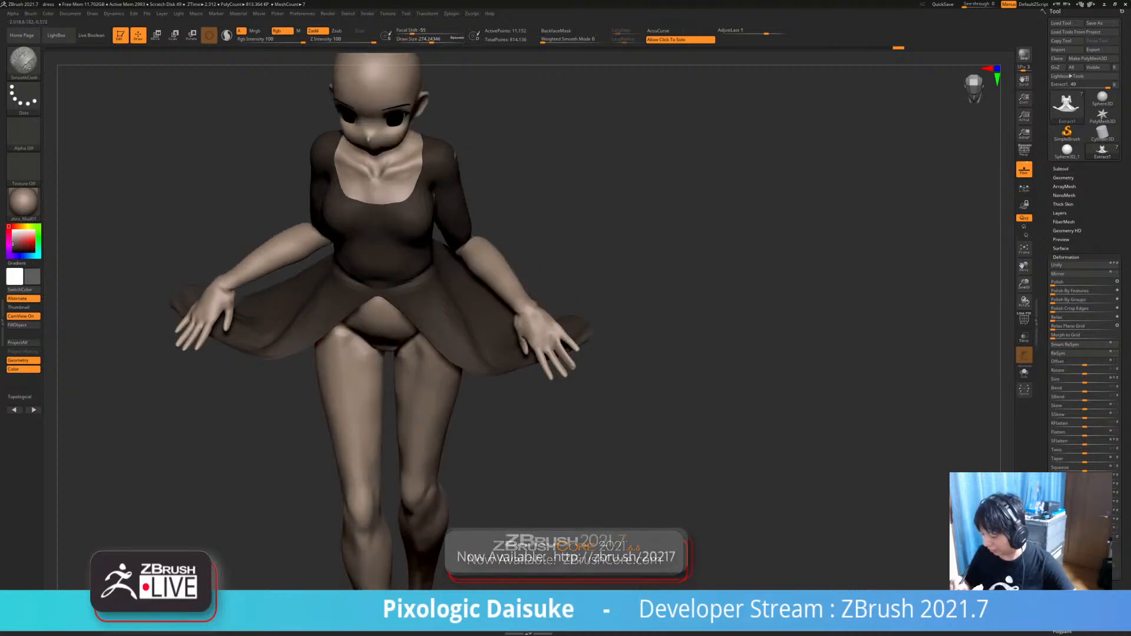
mouse_move(319, 345)
right_mouse_down()
mouse_move(306, 352)
mouse_move(318, 320)
mouse_move(374, 258)
mouse_move(418, 235)
right_mouse_up()
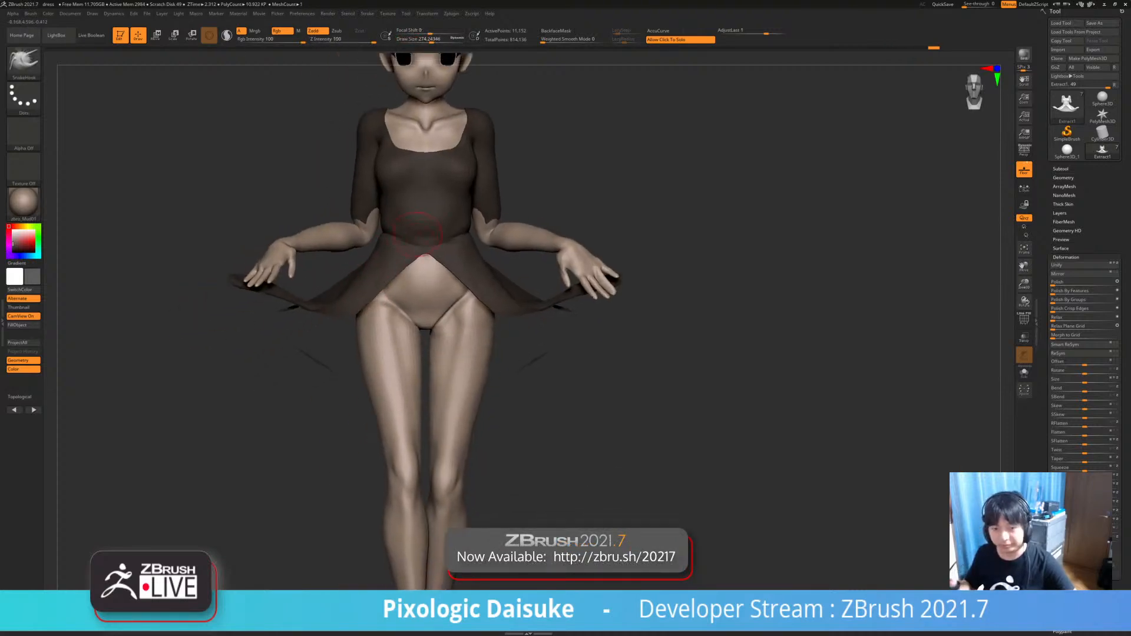
- Enlarge the brush to about 492 and pull the skirt's side corner up toward the hand from behind
left_click_drag(432, 40, 443, 40)
mouse_move(283, 353)
right_mouse_down()
mouse_move(531, 347)
mouse_move(613, 330)
mouse_move(579, 286)
right_mouse_up()
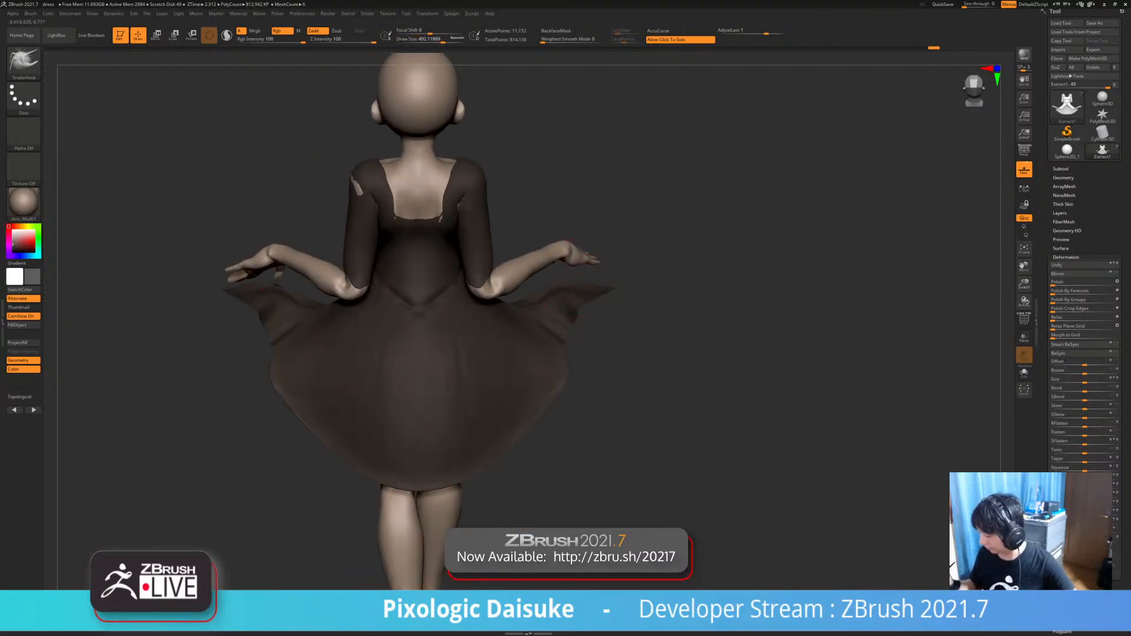
left_click_drag(566, 289, 576, 264)
key("ctrl+z")
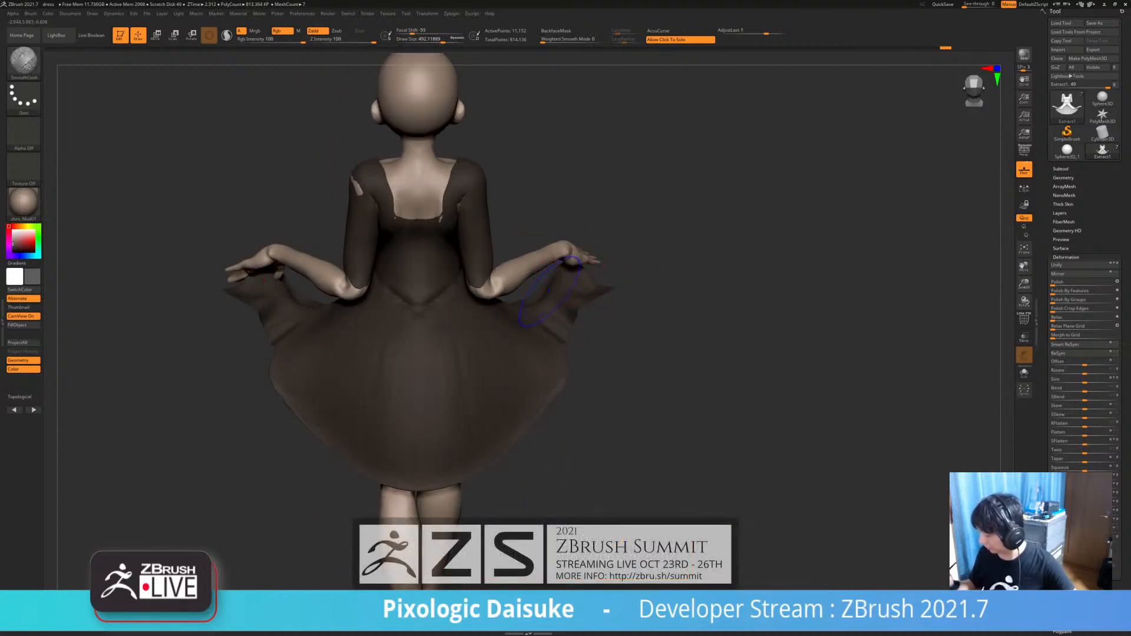
mouse_move(587, 289)
right_mouse_down()
mouse_move(565, 307)
mouse_move(572, 327)
mouse_move(554, 323)
mouse_move(553, 383)
right_mouse_up()
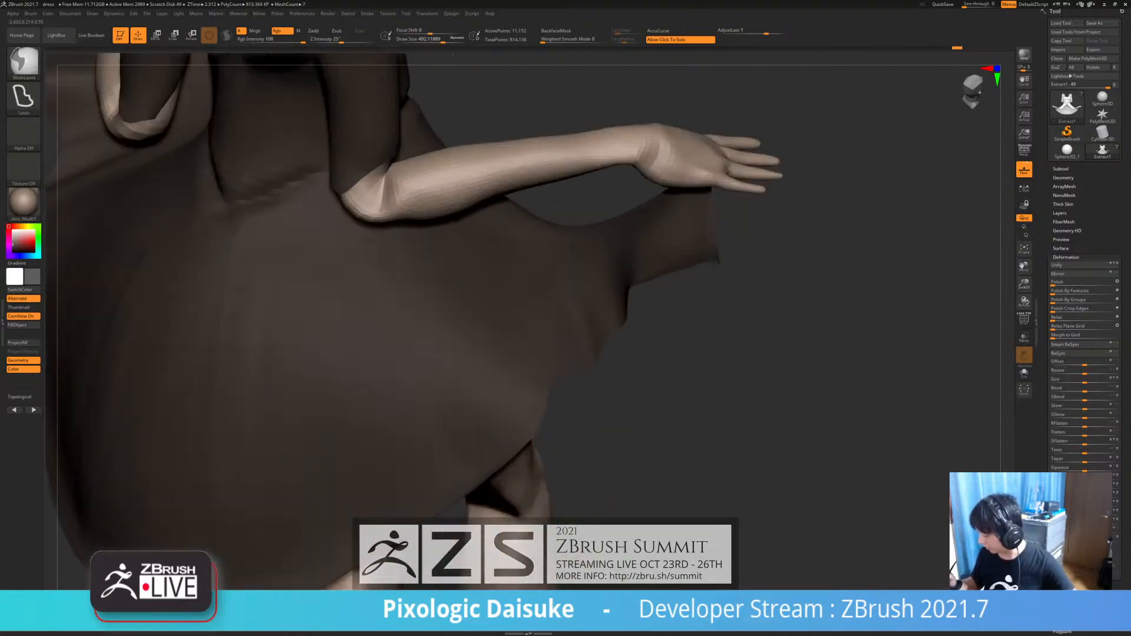
- Reduce the brush to about 228 and refine the skirt's side hem below the corner lifted by the hand
left_click_drag(443, 40, 439, 40)
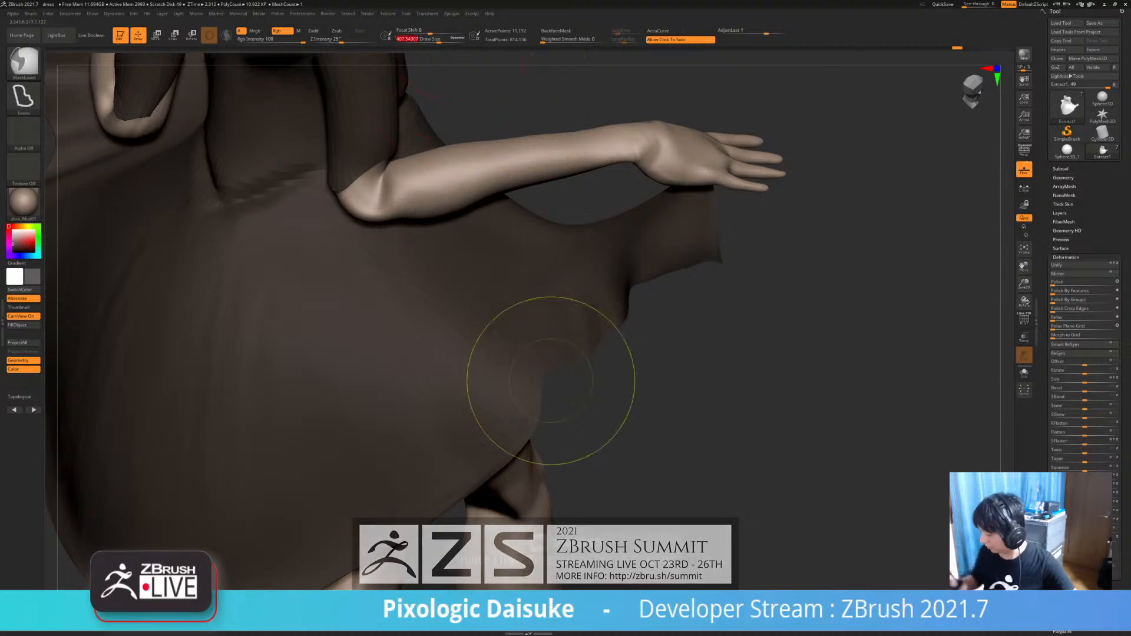
right_click_drag(551, 379, 551, 360, "ctrl")
mouse_move(551, 359)
right_mouse_down()
mouse_move(563, 371)
mouse_move(563, 321)
mouse_move(545, 307)
mouse_move(501, 319)
mouse_move(487, 408)
right_mouse_up()
left_click(429, 40)
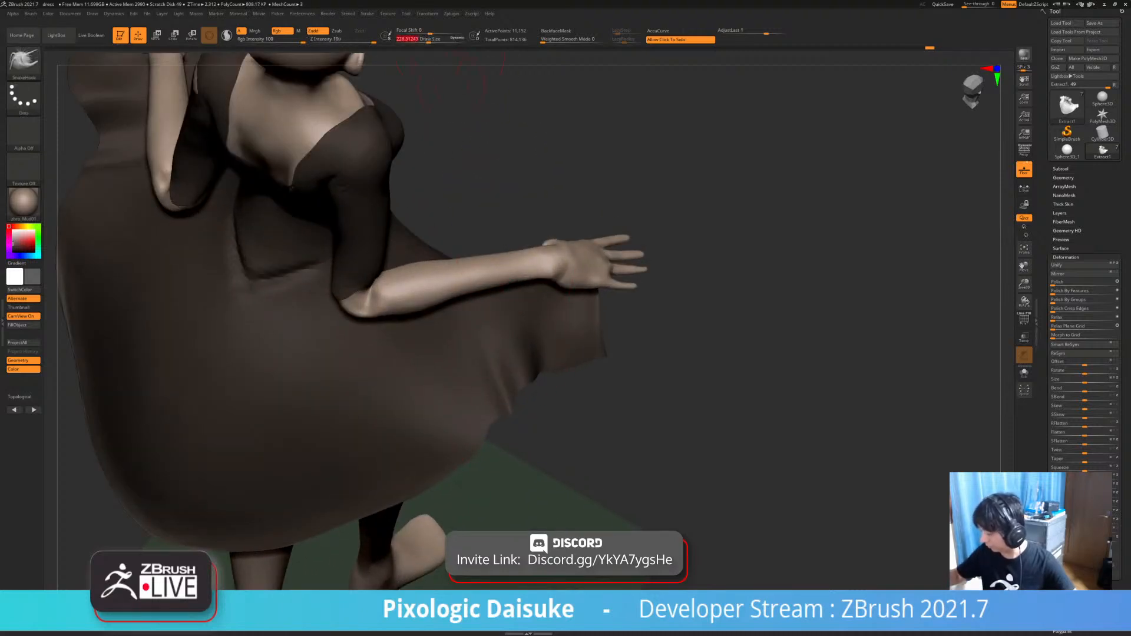
right_click_drag(505, 402, 519, 357, "ctrl")
right_click_drag(707, 342, 377, 221)
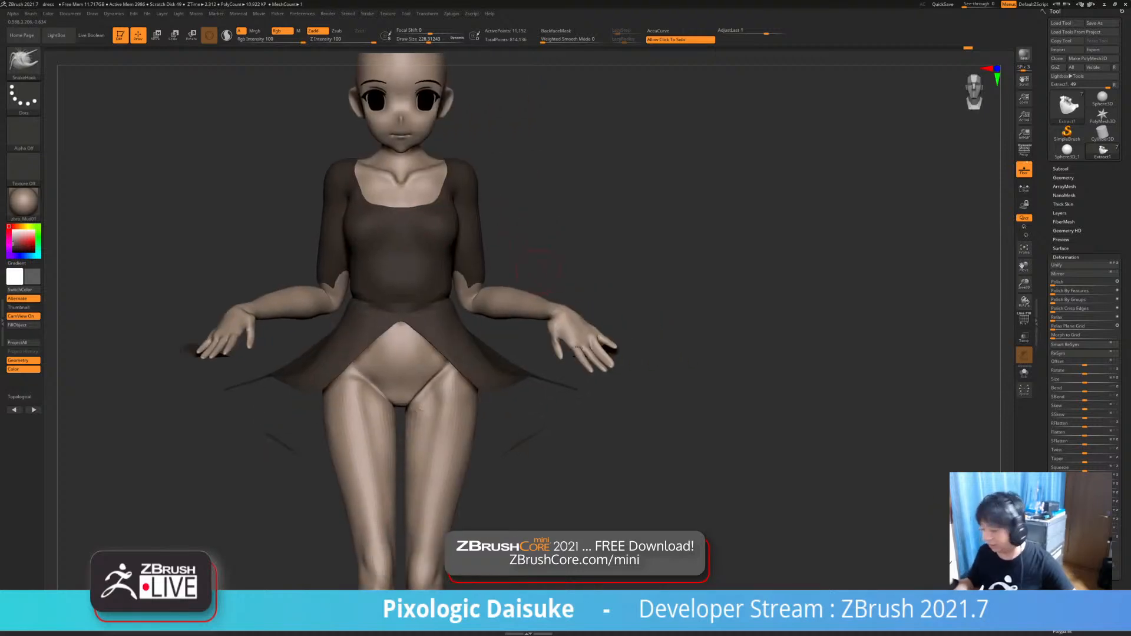
- Undo the last skirt stroke and enlarge the brush to about 371
mouse_move(461, 244)
right_mouse_down("alt")
mouse_move(438, 242)
mouse_move(438, 284)
mouse_move(400, 272)
mouse_move(401, 312)
right_mouse_up("alt")
key("ctrl+z")
right_click_drag(460, 274, 470, 209, "shift")
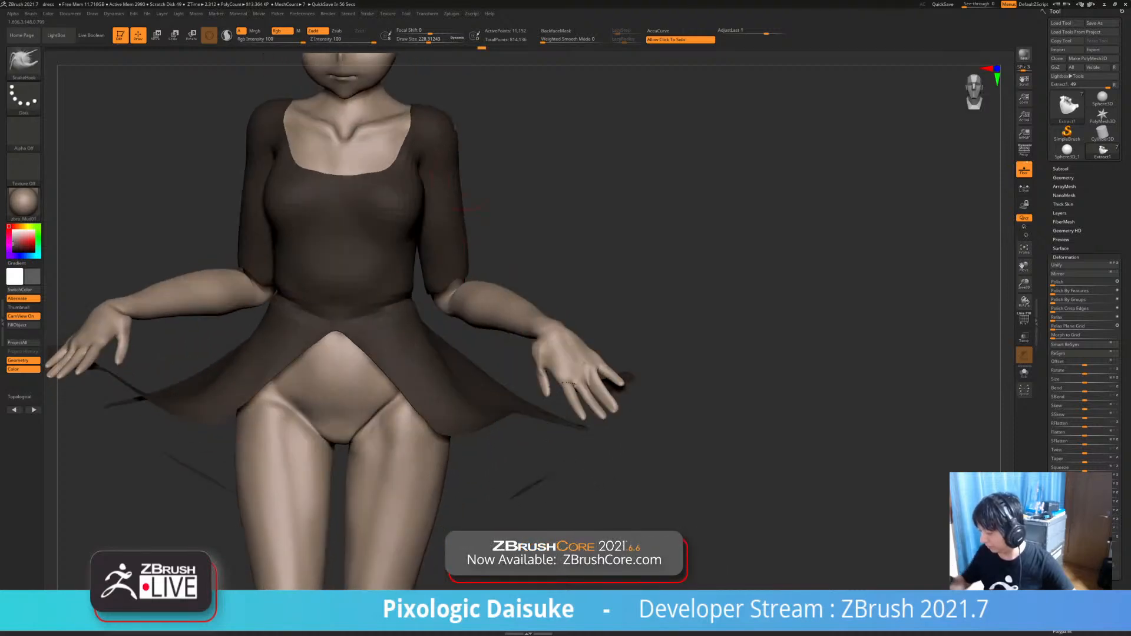
right_click_drag(400, 201, 194, 183, "ctrl")
mouse_move(377, 277)
right_mouse_down()
mouse_move(431, 326)
mouse_move(377, 307)
mouse_move(436, 317)
right_mouse_up()
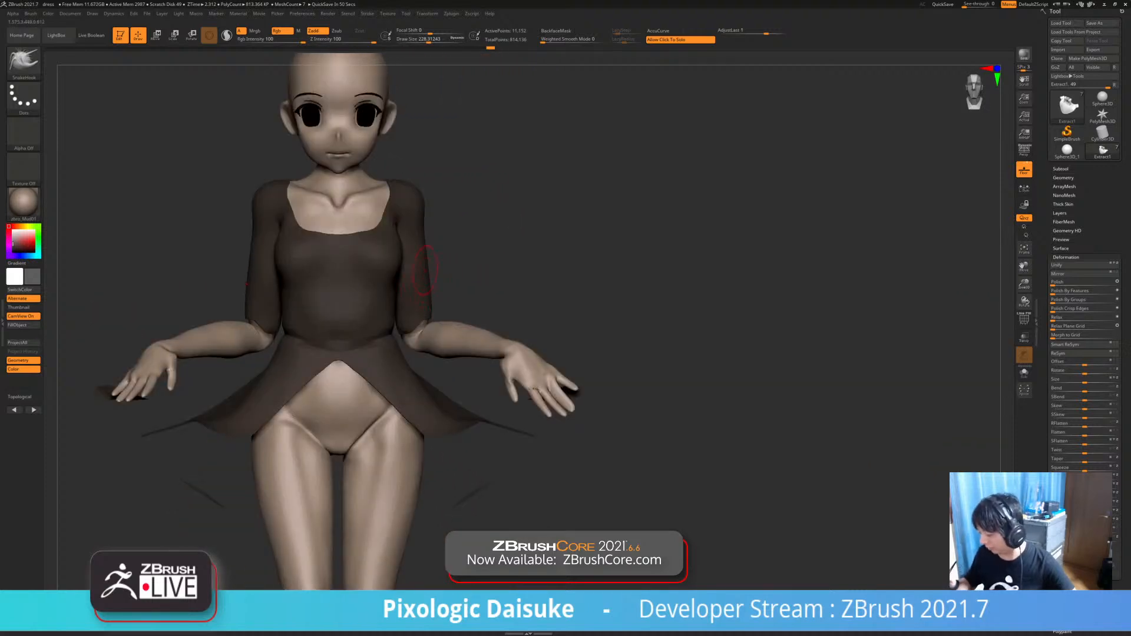
left_click_drag(430, 40, 442, 40)
- Isolate the dress and set the selection brush to SelectLasso
left_click(534, 300)
right_click_drag(535, 300, 401, 310, "ctrl")
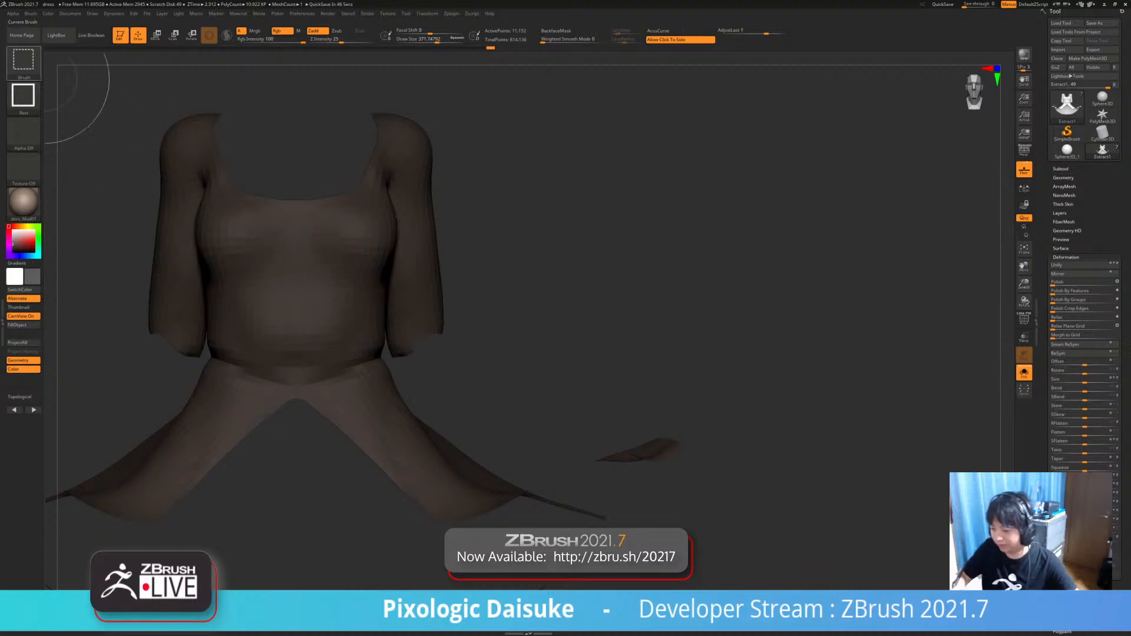
left_click(30, 67, "ctrl+shift")
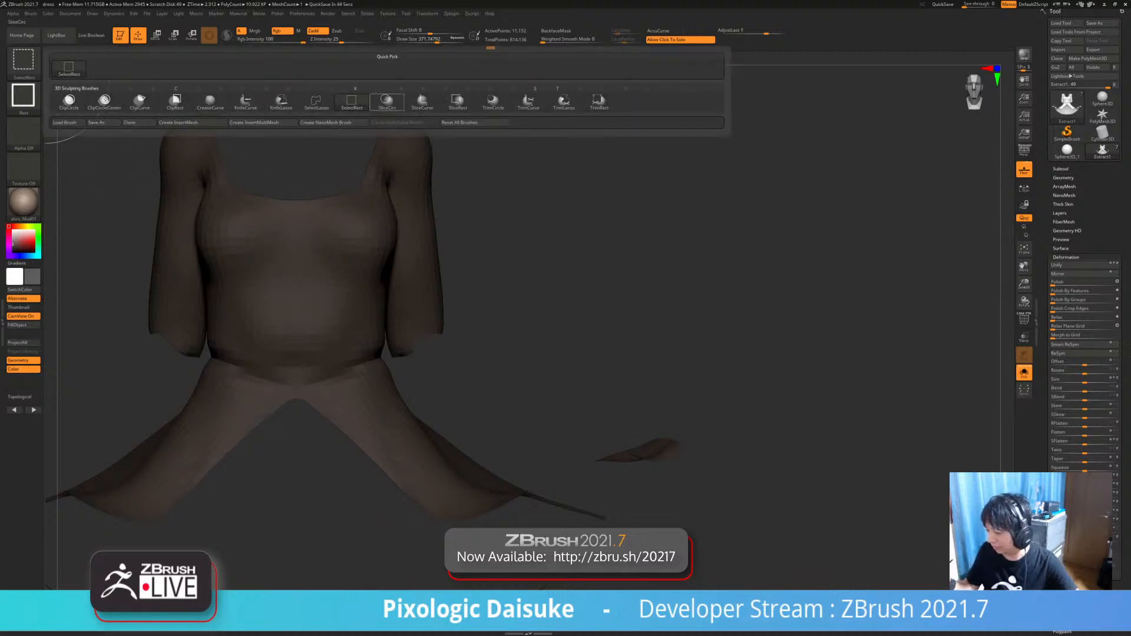
left_click(316, 101)
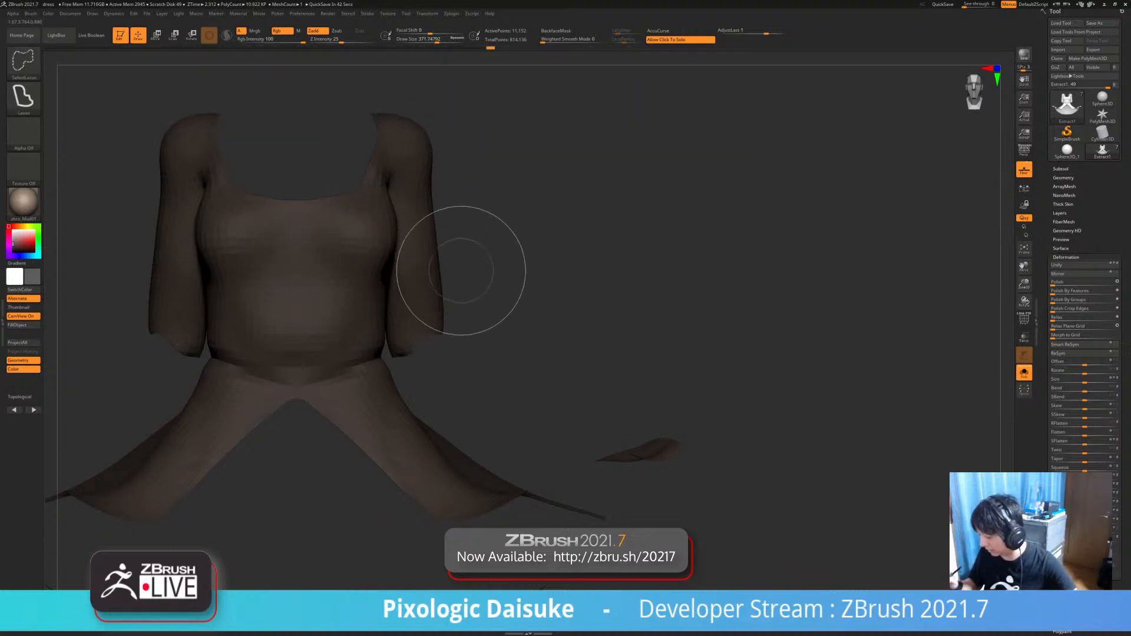
left_click_drag(470, 268, 389, 337, "ctrl+shift")
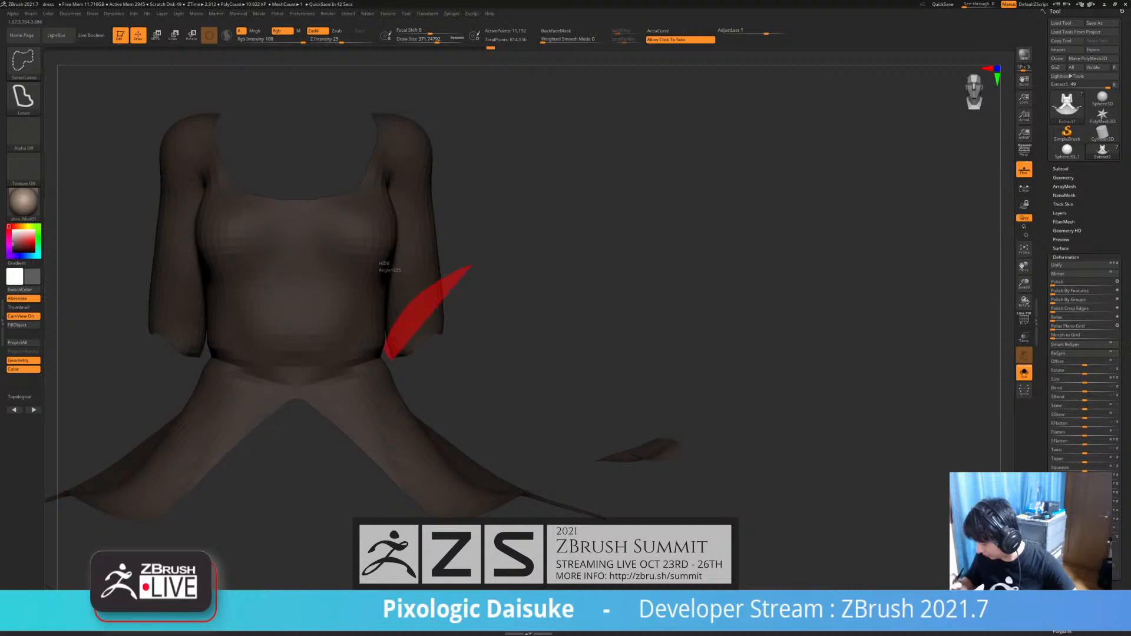
left_click_drag(461, 337, 463, 324, "ctrl+shift")
key("ctrl+z")
- Lasso-hide the lower part of both sleeves and delete the hidden geometry to make short sleeves
left_click_drag(449, 273, 442, 271, "alt")
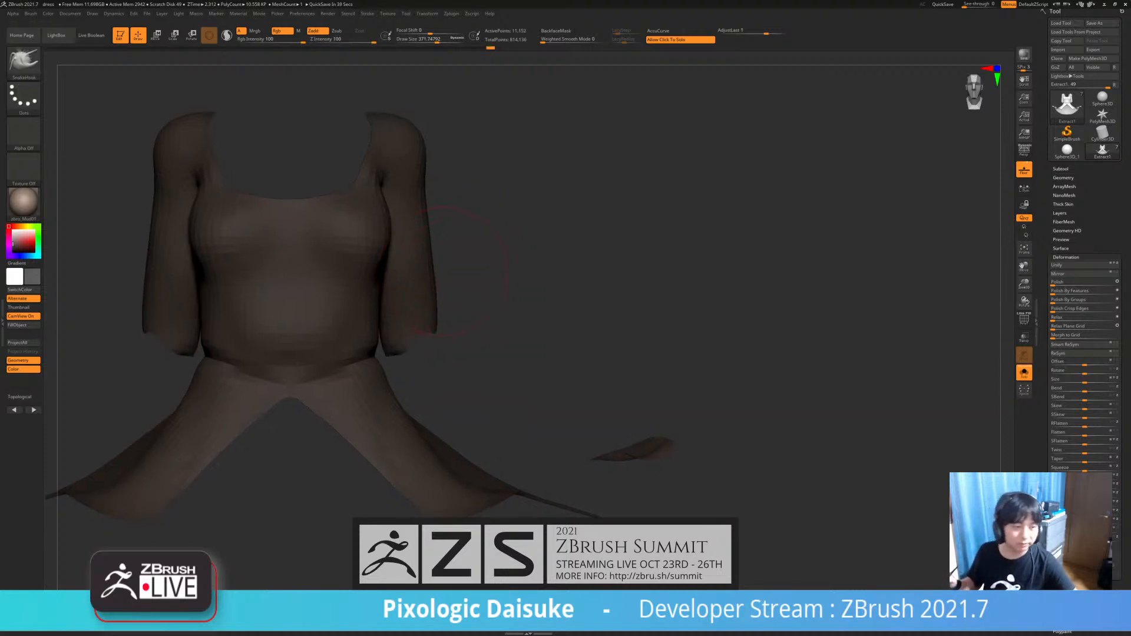
left_click_drag(472, 313, 438, 277)
mouse_move(382, 354)
left_mouse_down("ctrl+alt+shift")
mouse_move(477, 313)
mouse_move(460, 253)
mouse_move(495, 254)
left_mouse_up("ctrl+alt+shift")
key("ctrl+shift+d")
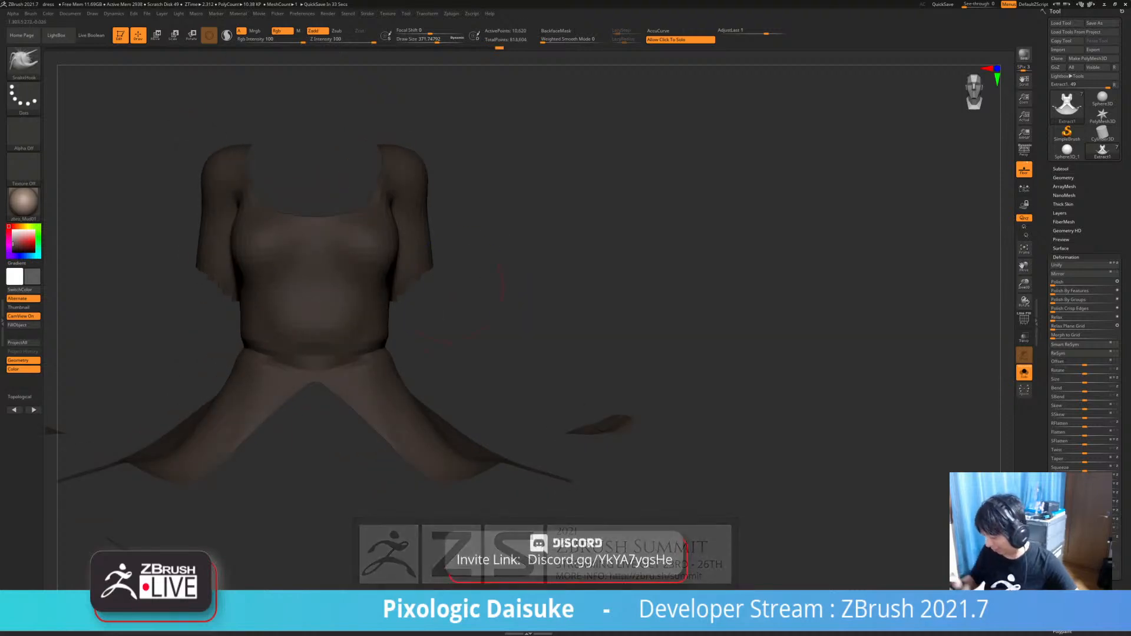
- Show the full figure with the shortened sleeves again and reduce the brush to about 201
mouse_move(429, 243)
left_mouse_down("alt")
mouse_move(408, 274)
mouse_move(383, 252)
mouse_move(321, 246)
left_mouse_up("alt")
mouse_move(618, 242)
left_mouse_down()
mouse_move(524, 253)
mouse_move(444, 284)
mouse_move(654, 330)
mouse_move(507, 348)
left_mouse_up()
left_click(599, 232)
mouse_move(507, 347)
right_mouse_down("ctrl")
mouse_move(598, 232)
mouse_move(589, 359)
mouse_move(413, 292)
mouse_move(390, 229)
mouse_move(442, 288)
mouse_move(430, 236)
mouse_move(446, 182)
mouse_move(466, 203)
mouse_move(459, 218)
mouse_move(444, 240)
mouse_move(404, 253)
right_mouse_up("ctrl")
key("ctrl+z")
left_click(575, 39)
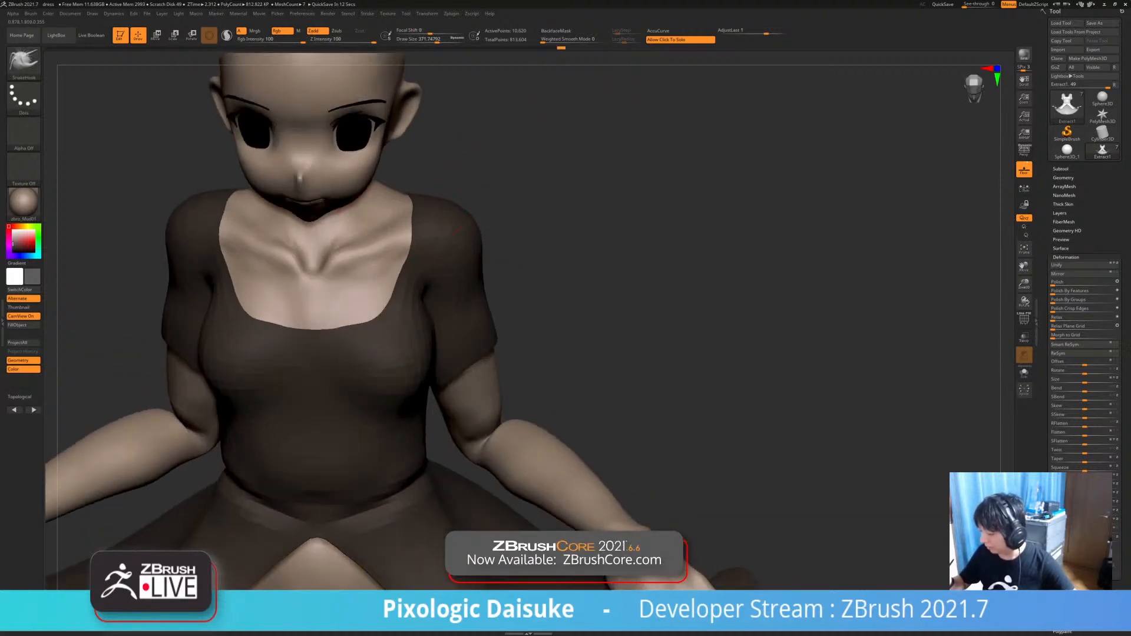
mouse_move(427, 207)
right_mouse_down()
mouse_move(425, 235)
mouse_move(442, 227)
mouse_move(442, 206)
right_mouse_up()
mouse_move(442, 207)
right_mouse_down("shift")
mouse_move(477, 207)
mouse_move(448, 235)
right_mouse_up("shift")
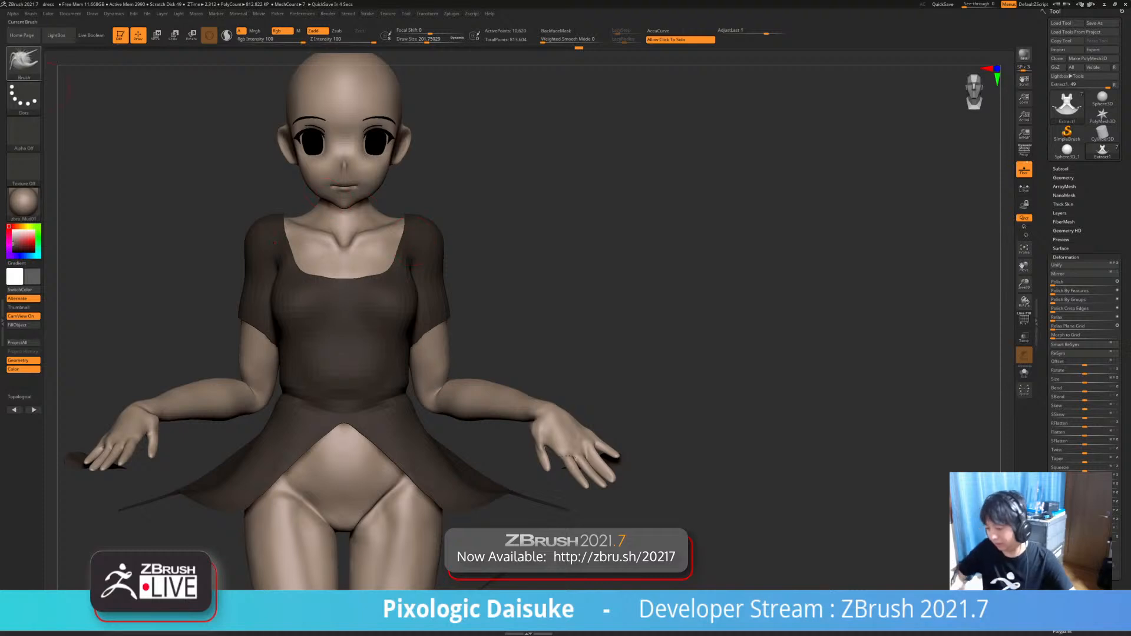
- Carve an armhole seam around the dress's shoulders with the DamStandard brush at about size 201
key("b")
key("d")
key("s")
right_click_drag(412, 242, 442, 218, "ctrl")
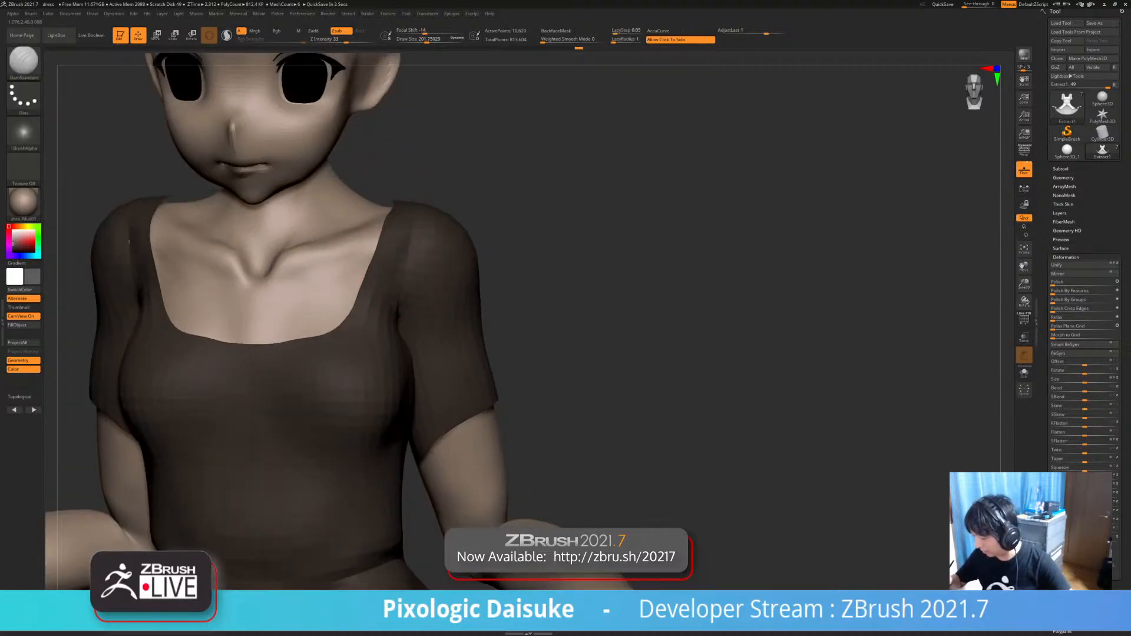
right_click_drag(518, 411, 495, 224)
left_click_drag(492, 219, 426, 170)
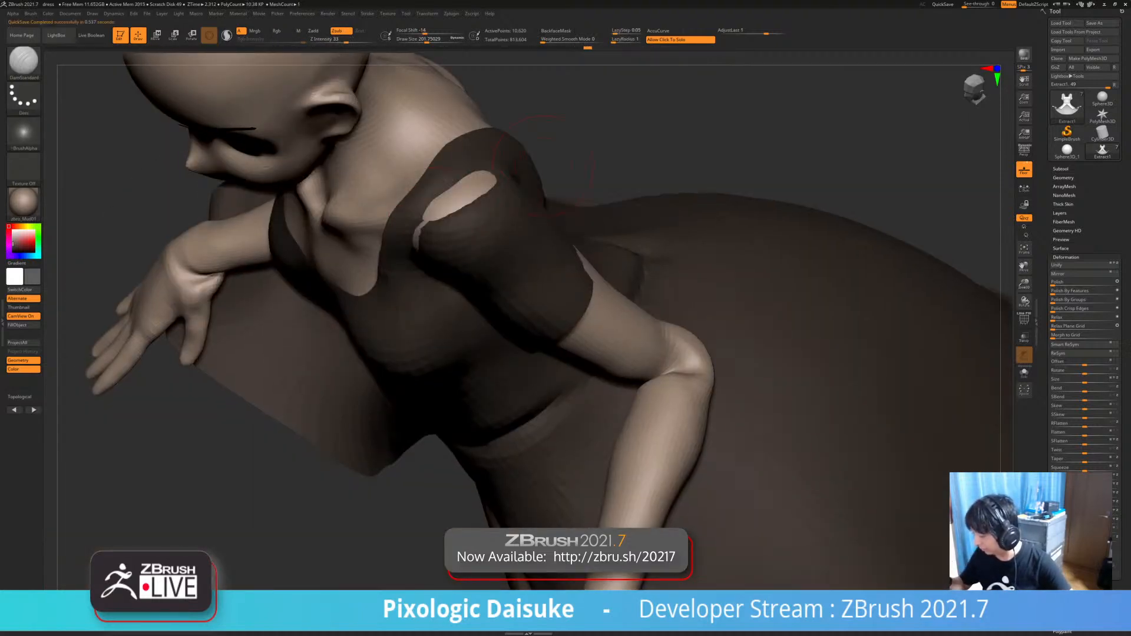
mouse_move(426, 168)
right_mouse_down()
mouse_move(422, 229)
mouse_move(480, 180)
mouse_move(487, 218)
mouse_move(436, 219)
mouse_move(545, 229)
mouse_move(454, 231)
right_mouse_up()
key("ctrl+z")
key("ctrl+shift+z")
key("ctrl+shift+z")
- Pull the sleeve caps up over the shoulders and adjust the armholes with SnakeHook at about size 201
left_click(23, 62)
left_click(422, 68)
left_click_drag(442, 260, 449, 251)
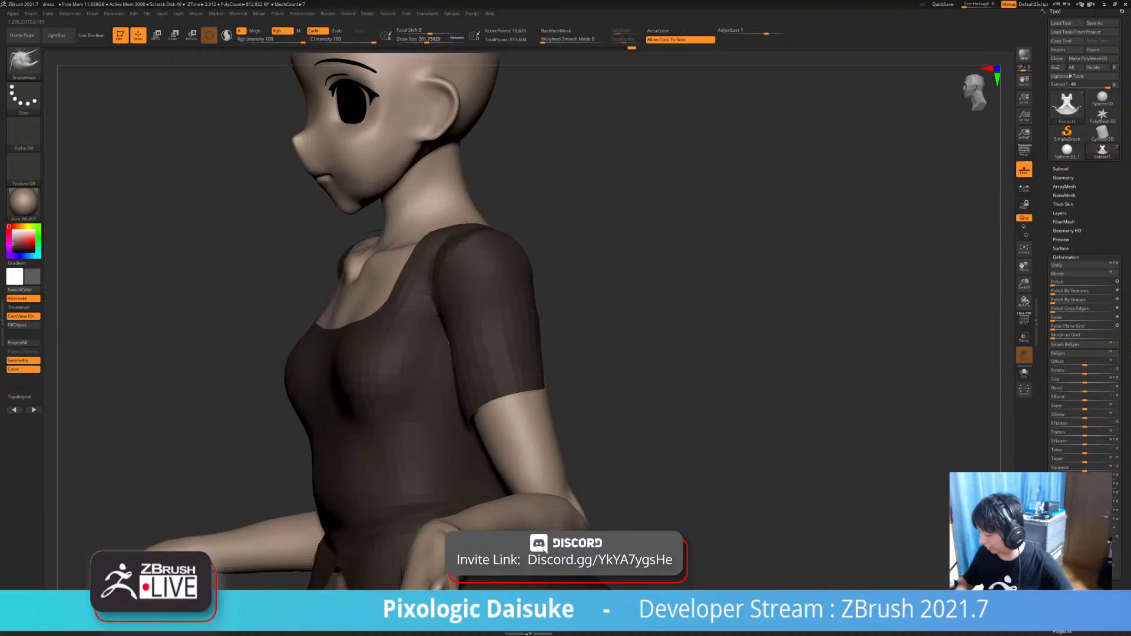
right_click_drag(451, 236, 551, 252)
left_click_drag(477, 253, 469, 257)
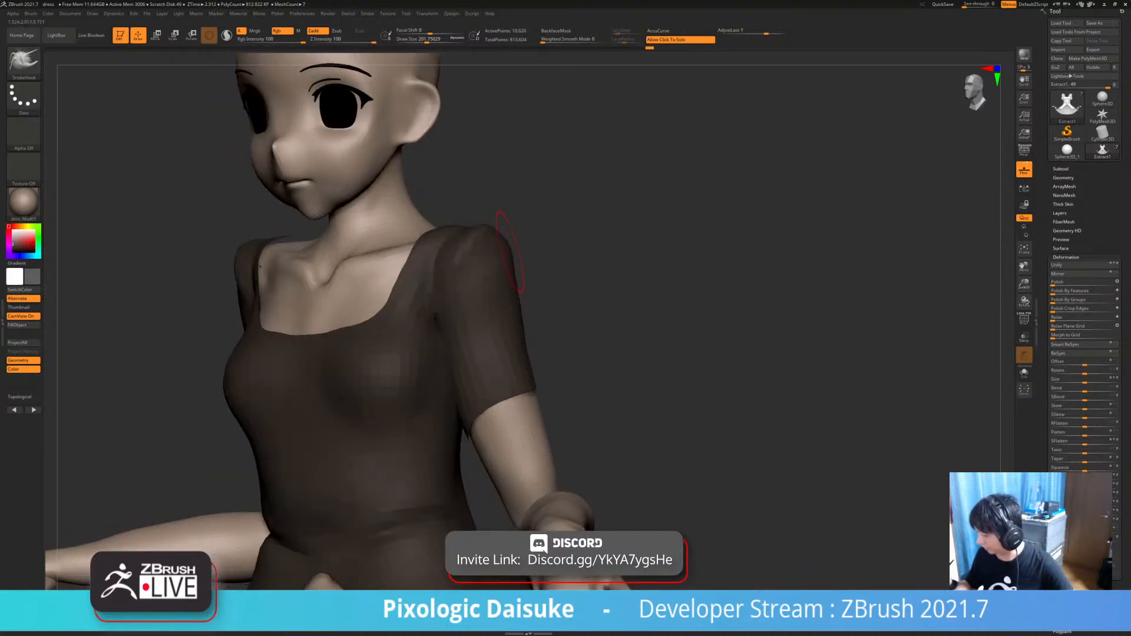
right_click_drag(468, 256, 424, 258)
left_click_drag(533, 271, 528, 267)
mouse_move(527, 266)
right_mouse_down()
mouse_move(460, 259)
mouse_move(516, 242)
right_mouse_up()
left_click_drag(508, 240, 524, 237)
mouse_move(524, 235)
right_mouse_down()
mouse_move(501, 271)
mouse_move(511, 356)
mouse_move(442, 383)
right_mouse_up()
left_click_drag(445, 383, 458, 372)
right_click_drag(458, 371, 465, 404)
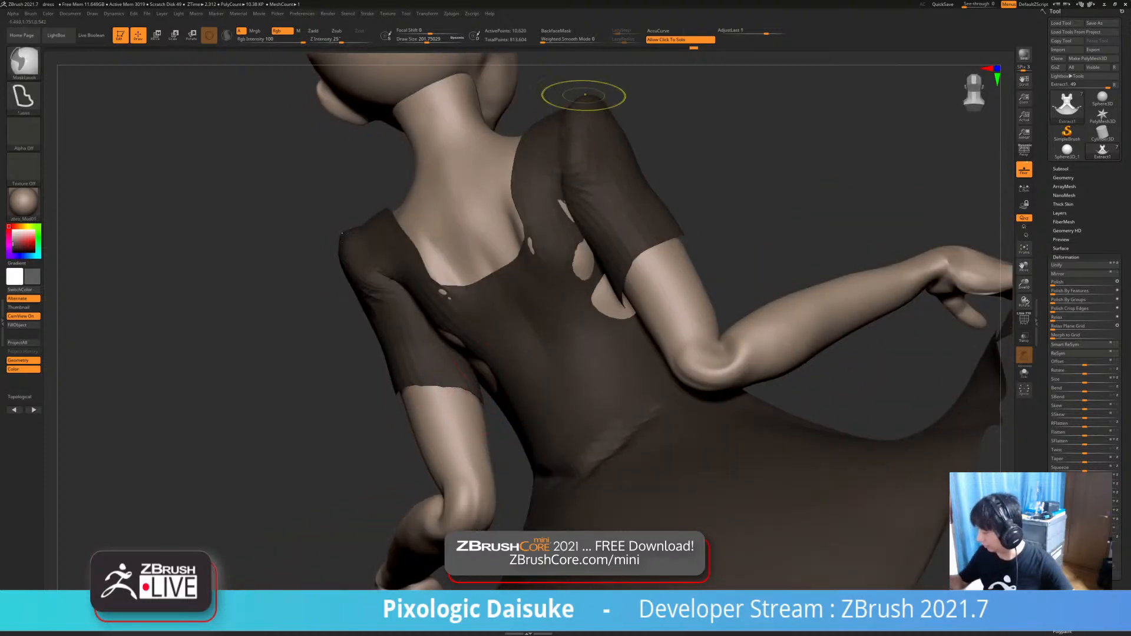
- Enlarge the brush to about 337 and, with BackfaceMask on, pull the dress's back over the exposed skin near the armholes
left_click_drag(428, 40, 436, 39)
right_click_drag(456, 430, 460, 395)
left_click_drag(469, 389, 451, 397)
right_click_drag(440, 359, 488, 335)
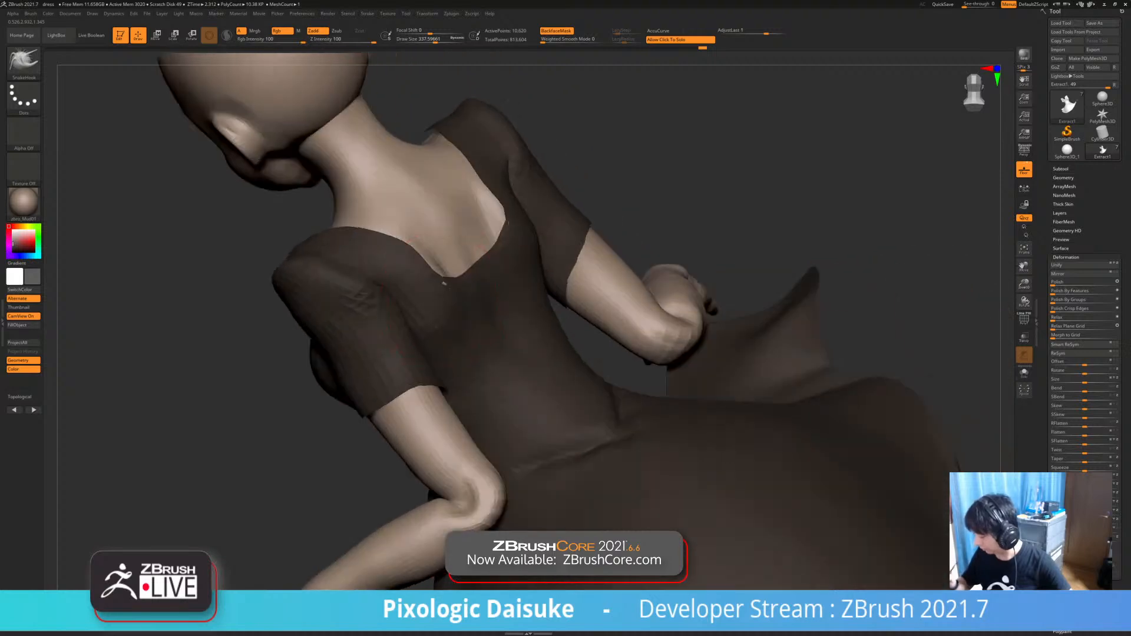
right_click_drag(445, 304, 482, 280)
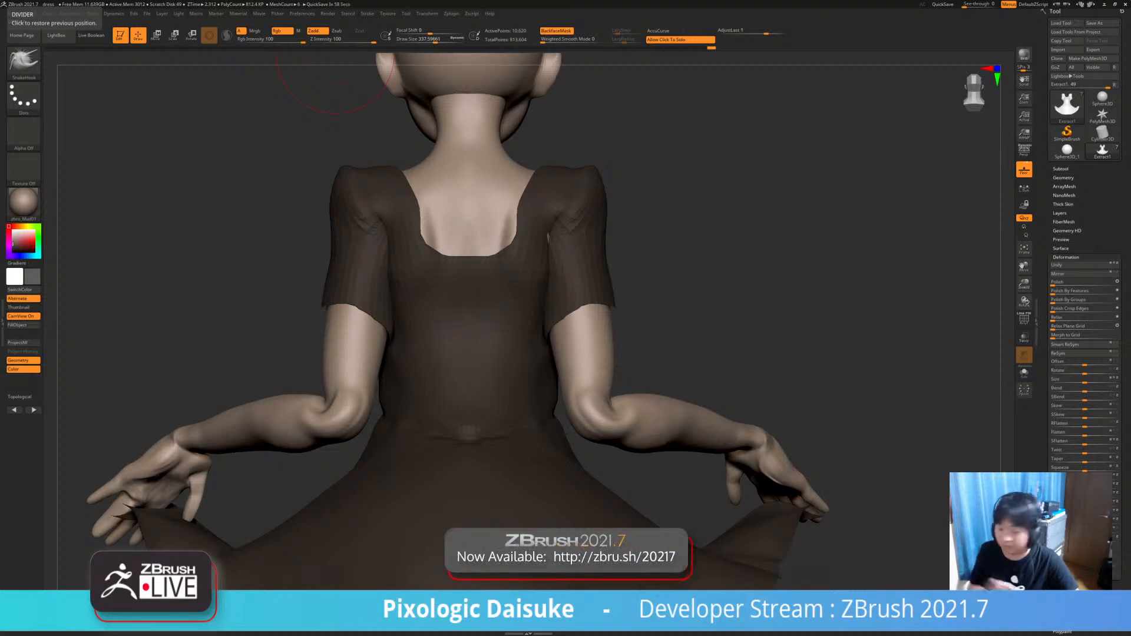
- Turn off BackfaceMask and pull the centre of the dress's back neckline upward
right_click_drag(330, 67, 551, 68)
right_click_drag(445, 242, 412, 227)
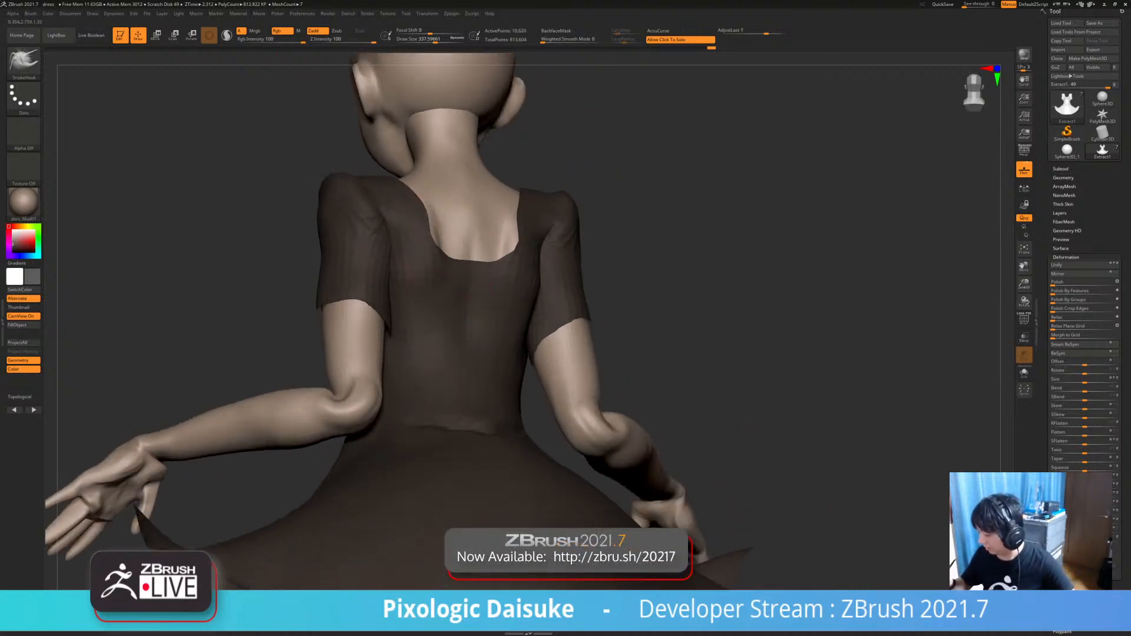
left_click_drag(471, 245, 471, 221)
right_click_drag(471, 236, 442, 224, "shift")
left_click_drag(442, 230, 436, 254, "shift")
right_click_drag(436, 253, 442, 253)
key("ctrl+z")
key("ctrl+z")
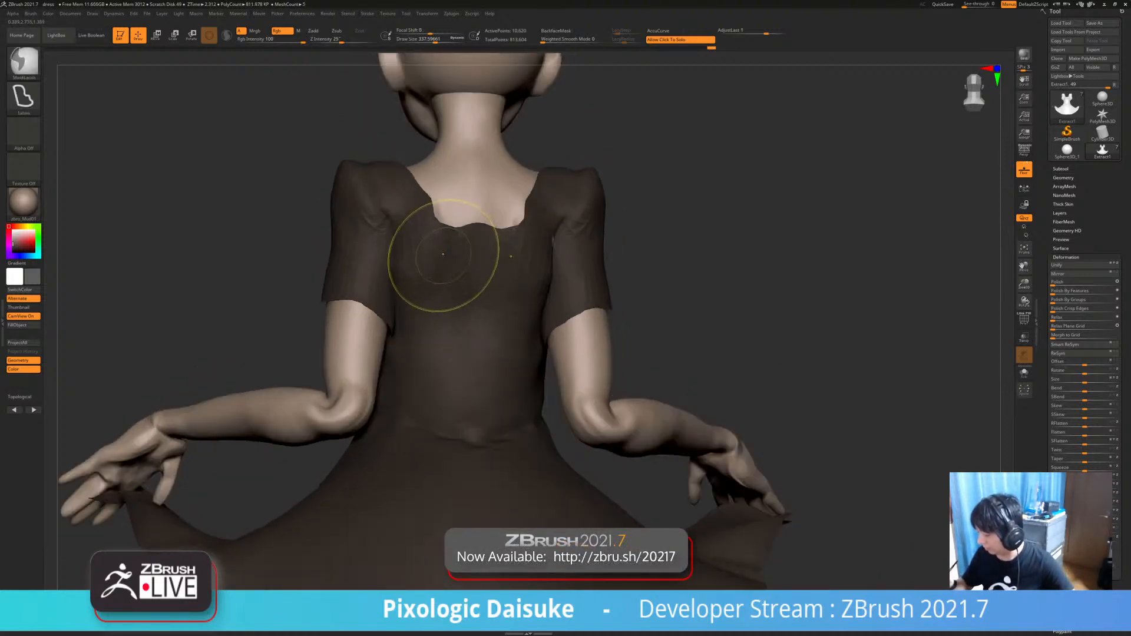
- Raise the back neckline further toward the base of the neck with SnakeHook
left_click_drag(442, 253, 457, 203)
right_click_drag(457, 236, 510, 236)
left_click_drag(451, 224, 454, 200)
right_click_drag(471, 236, 519, 254)
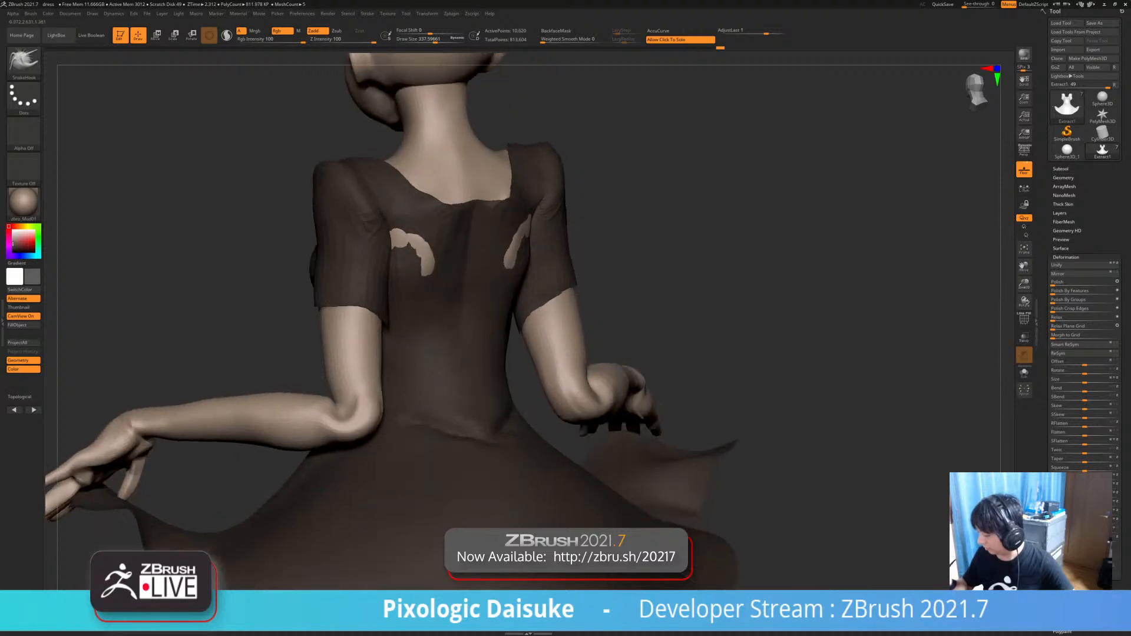
left_click_drag(471, 215, 471, 198)
- Pull the upper back of the dress out over the exposed shoulder blades and even out the raised neckline
right_click_drag(543, 259, 483, 262)
right_click_drag(413, 262, 472, 263)
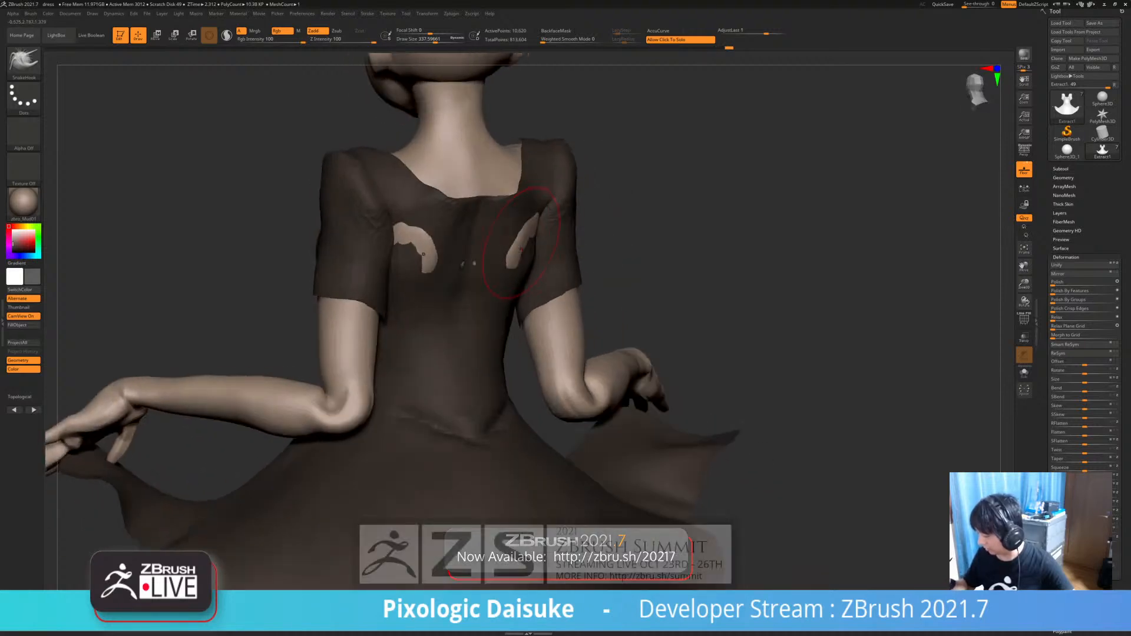
left_click_drag(472, 262, 483, 257)
mouse_move(489, 253)
right_mouse_down()
mouse_move(506, 213)
mouse_move(567, 201)
mouse_move(539, 157)
right_mouse_up()
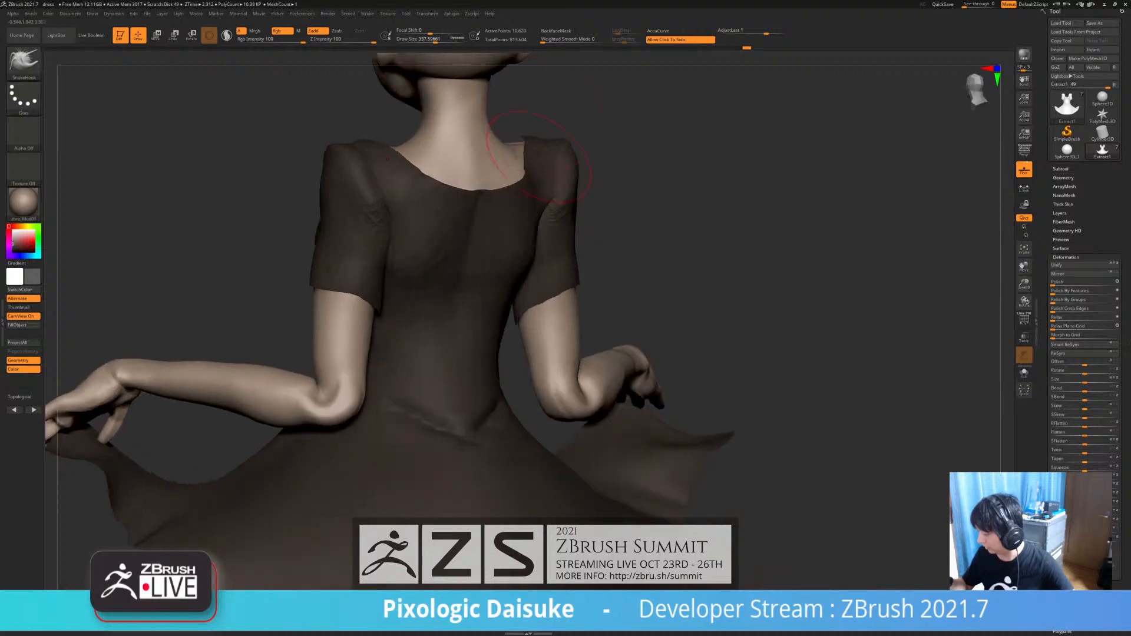
mouse_move(486, 107)
right_mouse_down("shift")
mouse_move(529, 169)
mouse_move(545, 148)
mouse_move(454, 218)
mouse_move(490, 204)
mouse_move(504, 214)
right_mouse_up("shift")
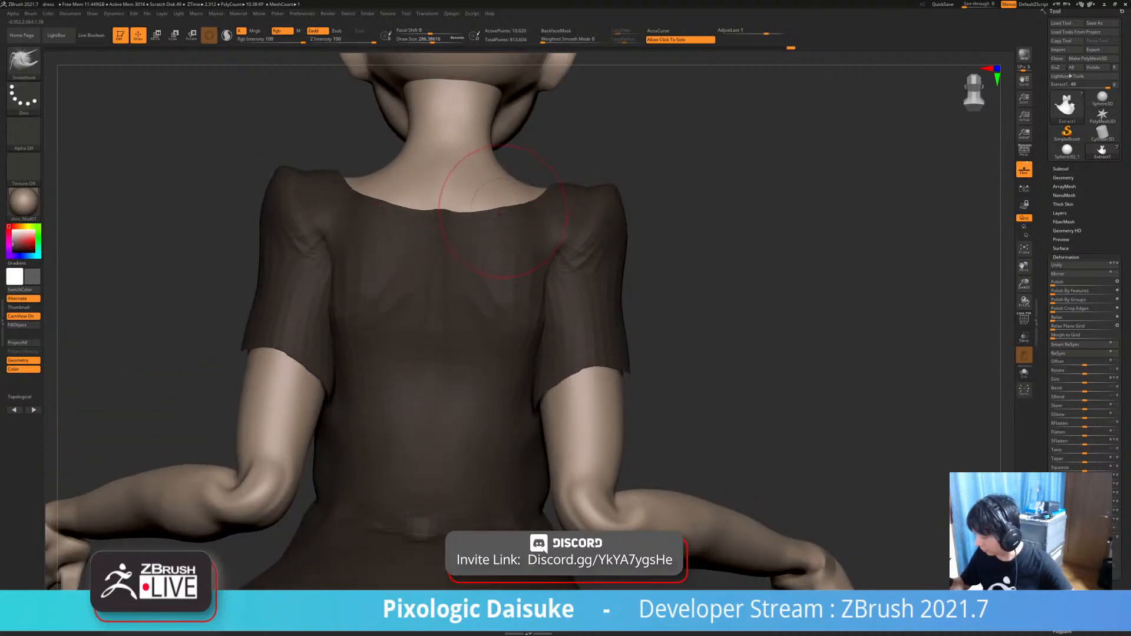
- Reduce the brush to about 239 and reshape the back neckline into a smooth rounded curve
mouse_move(447, 121)
right_mouse_down()
mouse_move(449, 206)
mouse_move(492, 215)
mouse_move(517, 207)
mouse_move(485, 193)
mouse_move(520, 201)
right_mouse_up()
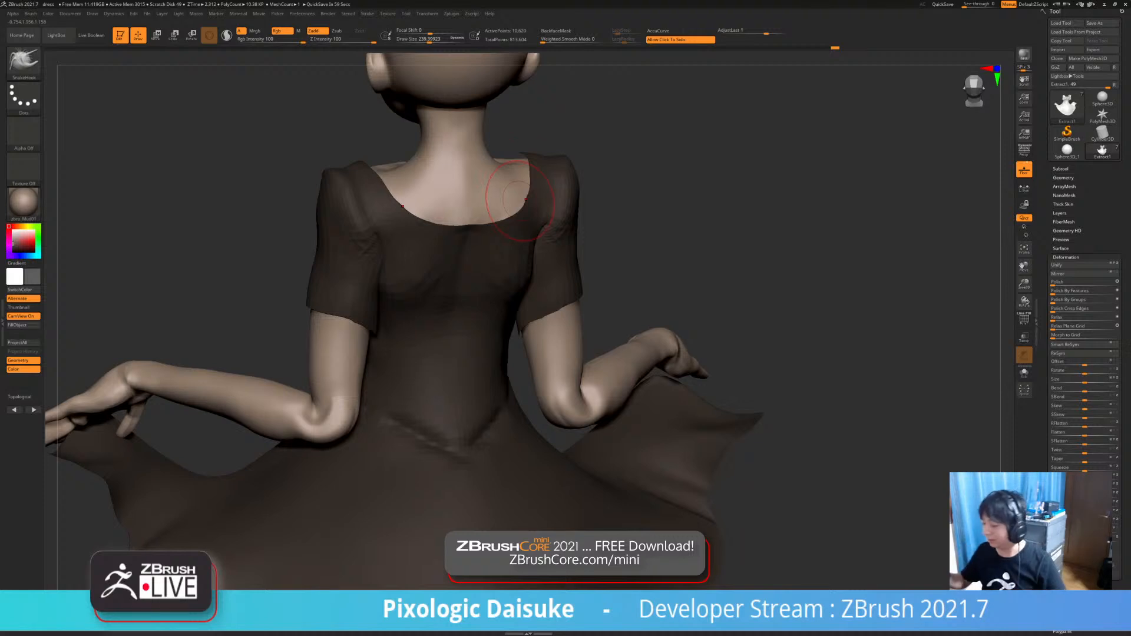
right_click_drag(509, 152, 463, 172)
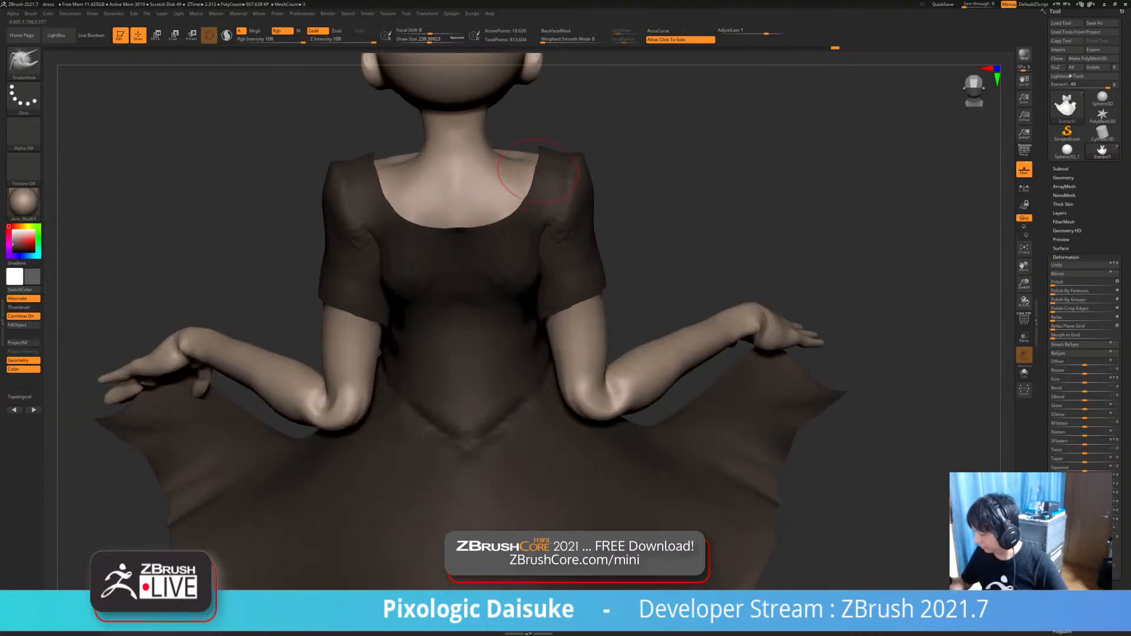
right_click_drag(538, 172, 518, 142)
left_click_drag(512, 198, 476, 231, "shift")
mouse_move(596, 318)
right_mouse_down("ctrl")
mouse_move(590, 277)
mouse_move(619, 293)
mouse_move(553, 276)
mouse_move(642, 259)
mouse_move(607, 200)
mouse_move(471, 204)
mouse_move(435, 235)
mouse_move(441, 217)
mouse_move(477, 221)
mouse_move(420, 229)
mouse_move(416, 176)
right_mouse_up("ctrl")
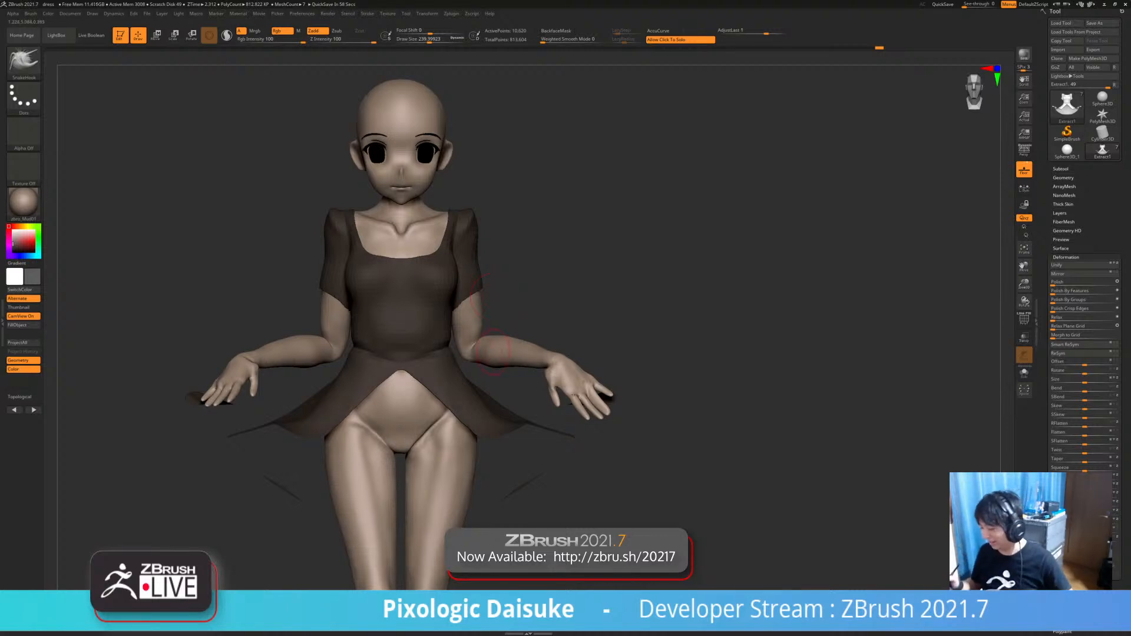
- Enlarge the brush to about 298 while checking the dress from the front
mouse_move(494, 277)
right_mouse_down()
mouse_move(524, 274)
mouse_move(518, 306)
mouse_move(472, 294)
right_mouse_up()
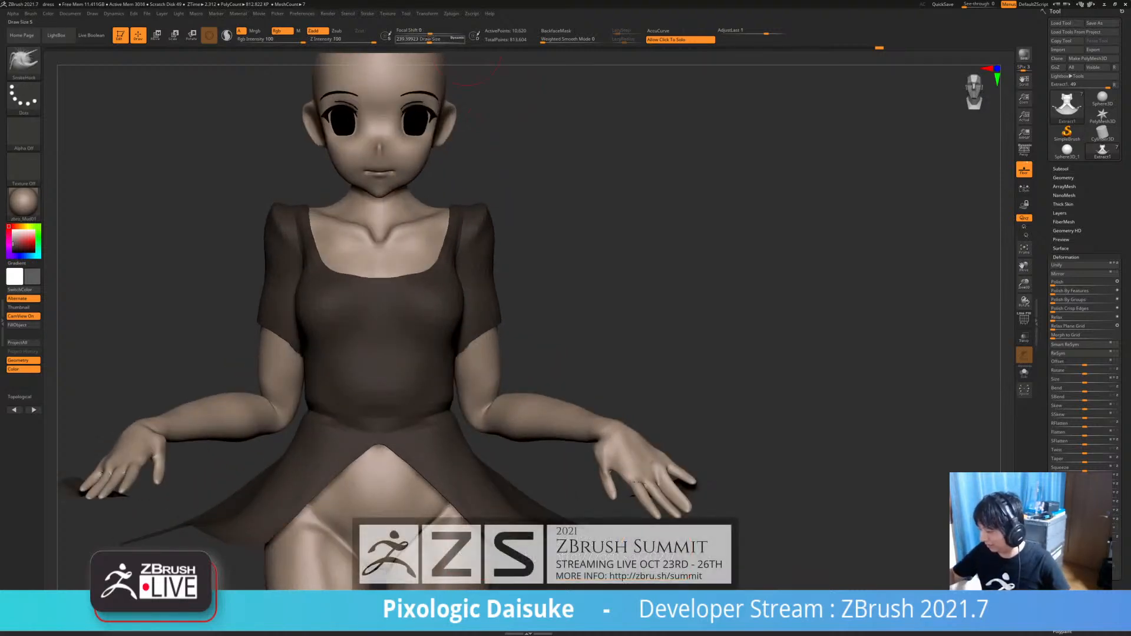
left_click_drag(429, 40, 434, 40)
mouse_move(504, 224)
right_mouse_down()
mouse_move(399, 215)
mouse_move(520, 246)
mouse_move(501, 238)
mouse_move(518, 235)
mouse_move(496, 265)
mouse_move(513, 233)
mouse_move(429, 217)
mouse_move(454, 252)
mouse_move(436, 278)
mouse_move(430, 259)
mouse_move(531, 273)
right_mouse_up()
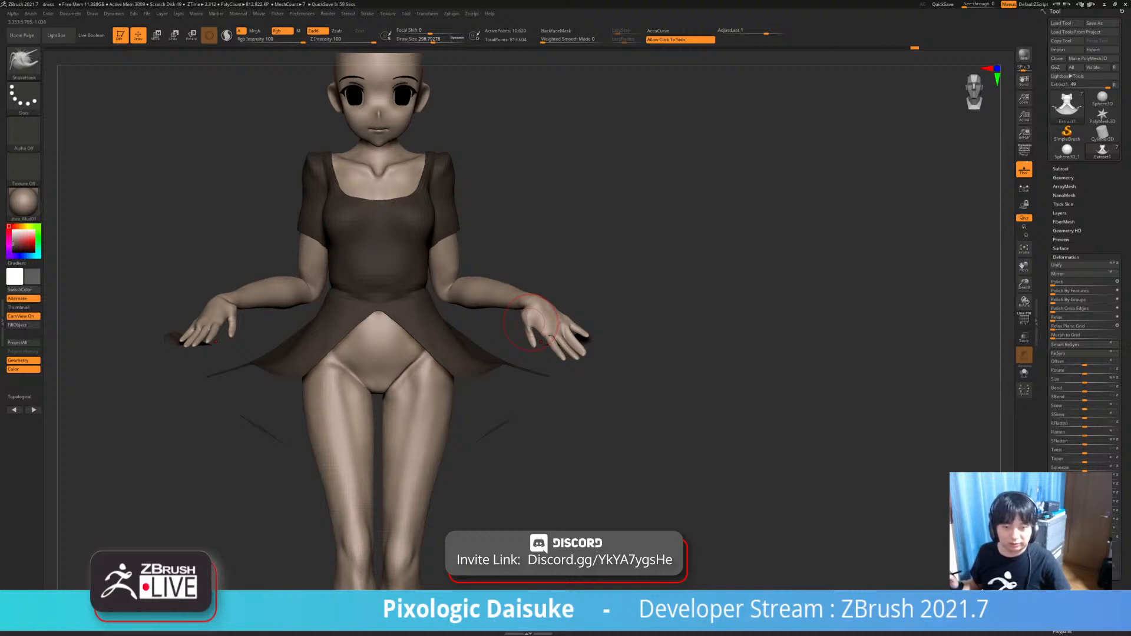
right_click_drag(531, 323, 492, 333, "alt")
- Select and isolate the body, and lasso-mask both arms from the middle of the upper arm to the wrist
right_click_drag(436, 259, 471, 288, "ctrl")
left_click(472, 288, "alt")
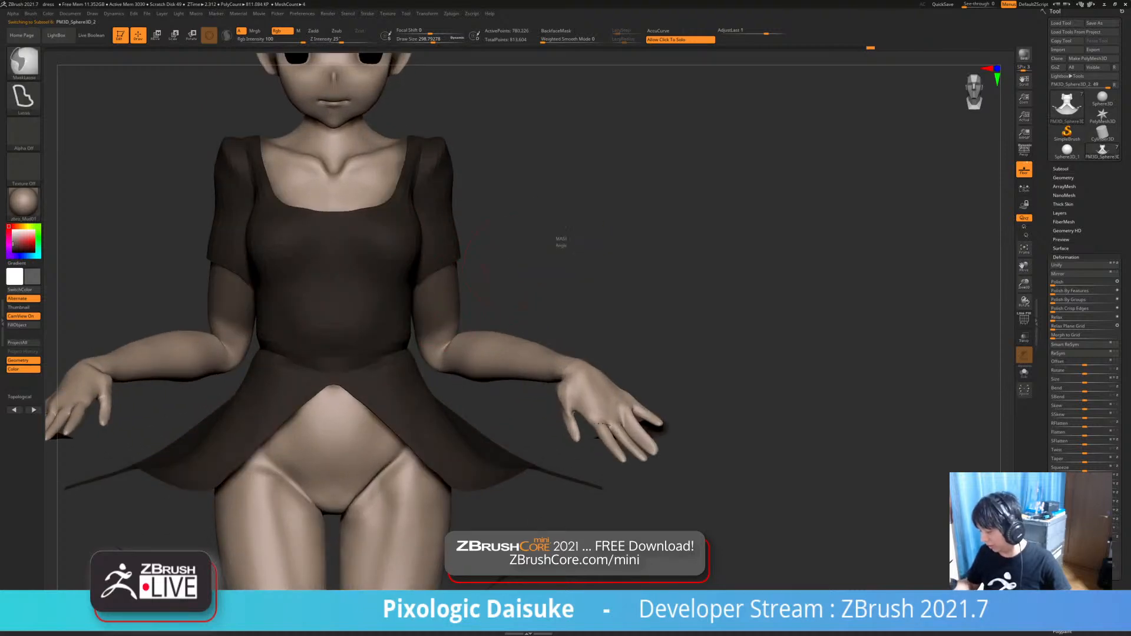
left_click(477, 265)
mouse_move(478, 265)
right_mouse_down()
mouse_move(407, 268)
mouse_move(395, 280)
right_mouse_up()
mouse_move(383, 283)
left_mouse_down("ctrl")
mouse_move(451, 252)
mouse_move(495, 345)
left_mouse_up("ctrl")
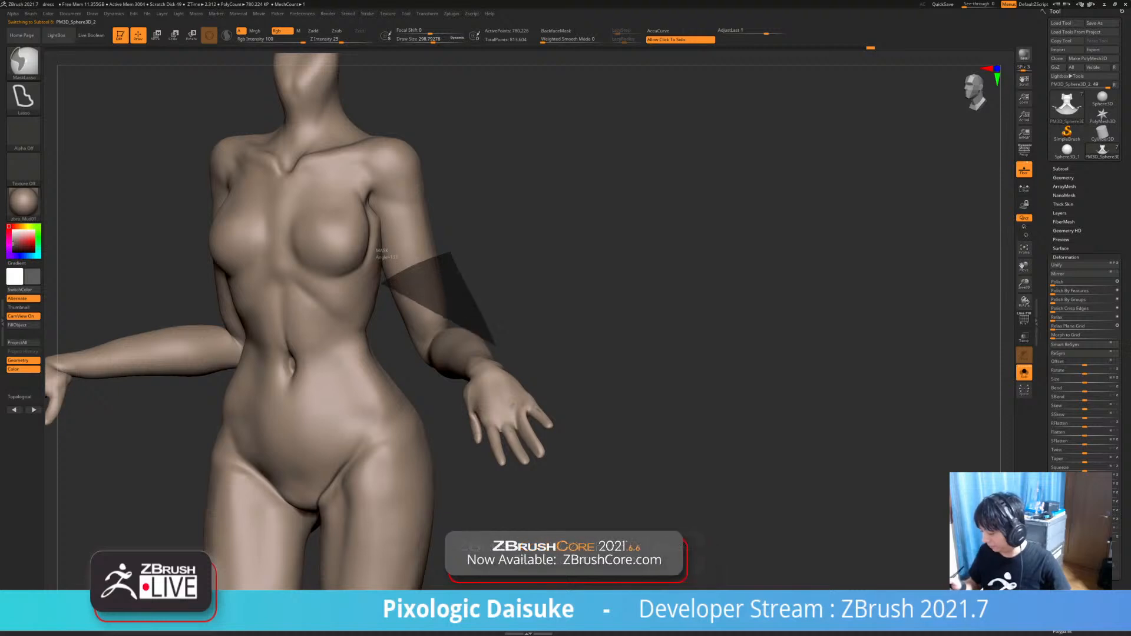
left_click_drag(382, 260, 384, 275, "ctrl")
right_click_drag(384, 275, 405, 275)
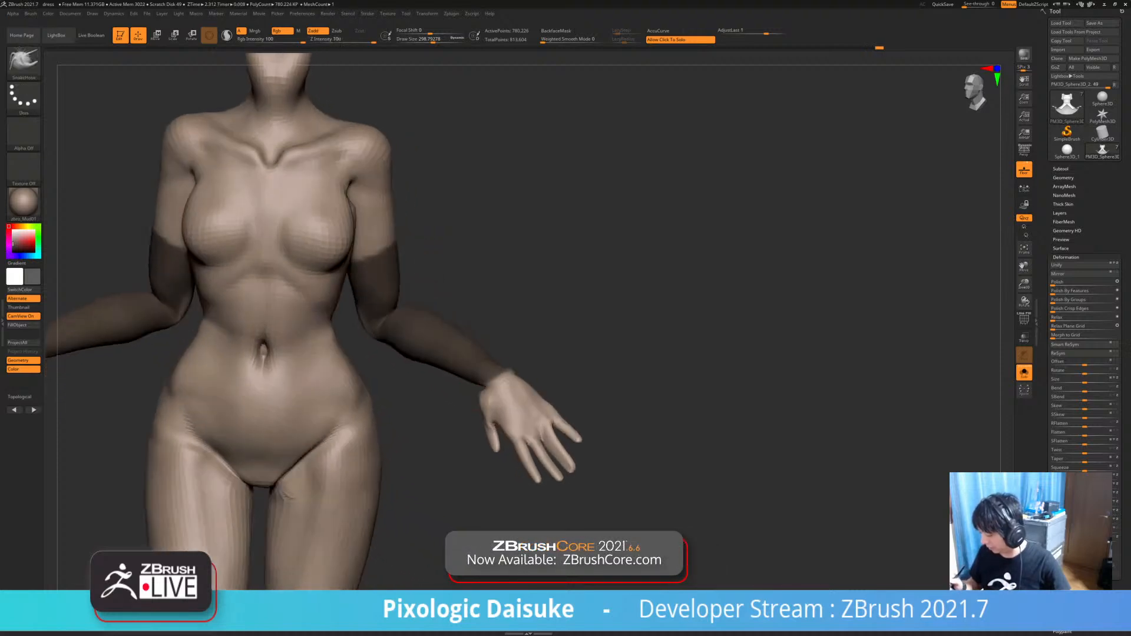
- Clean up the arm mask's edge at the wrists and show the full figure again
mouse_move(360, 279)
left_mouse_down("ctrl")
mouse_move(386, 371)
mouse_move(462, 406)
mouse_move(495, 372)
left_mouse_up("ctrl")
right_click_drag(520, 324, 510, 341)
left_click_drag(479, 386, 504, 421, "ctrl+alt")
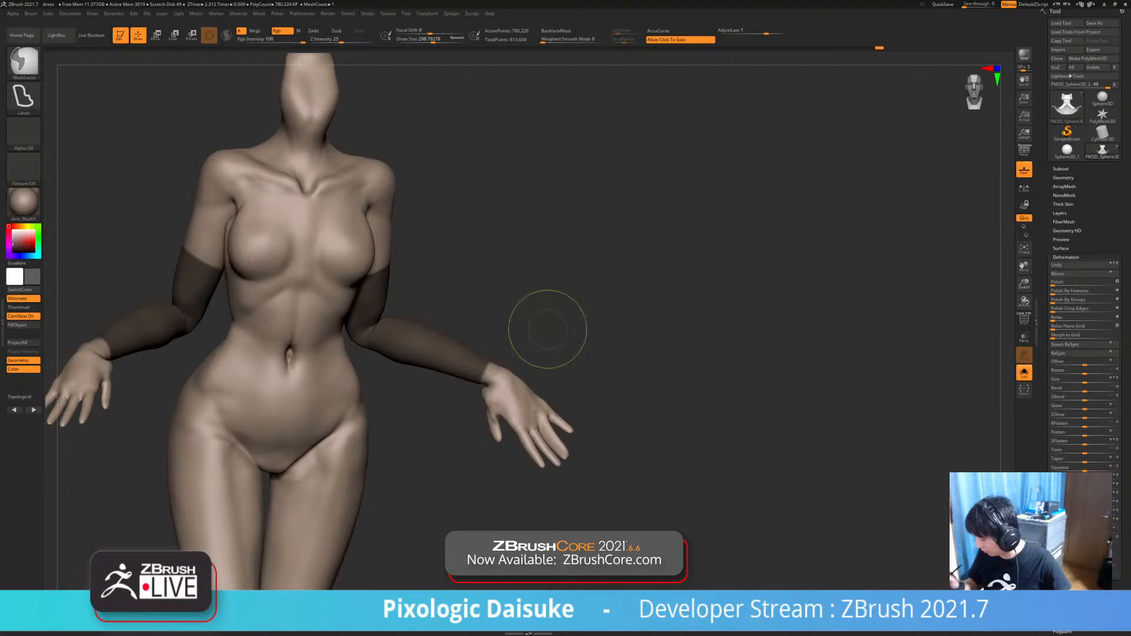
right_click_drag(548, 331, 371, 330)
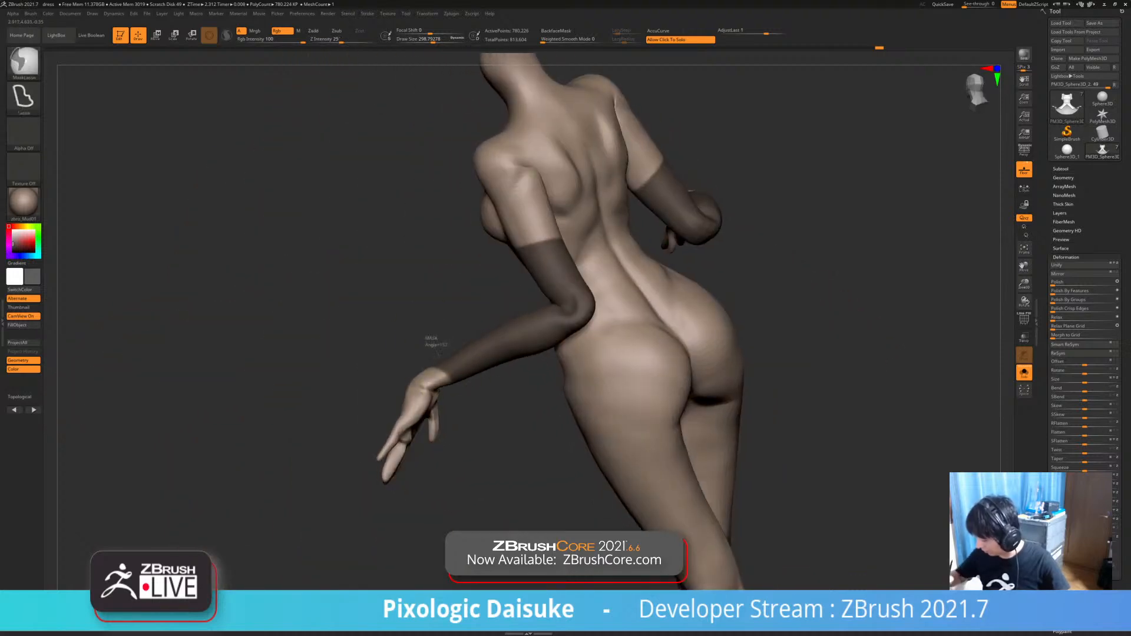
right_click_drag(417, 270, 277, 282)
left_click(644, 298)
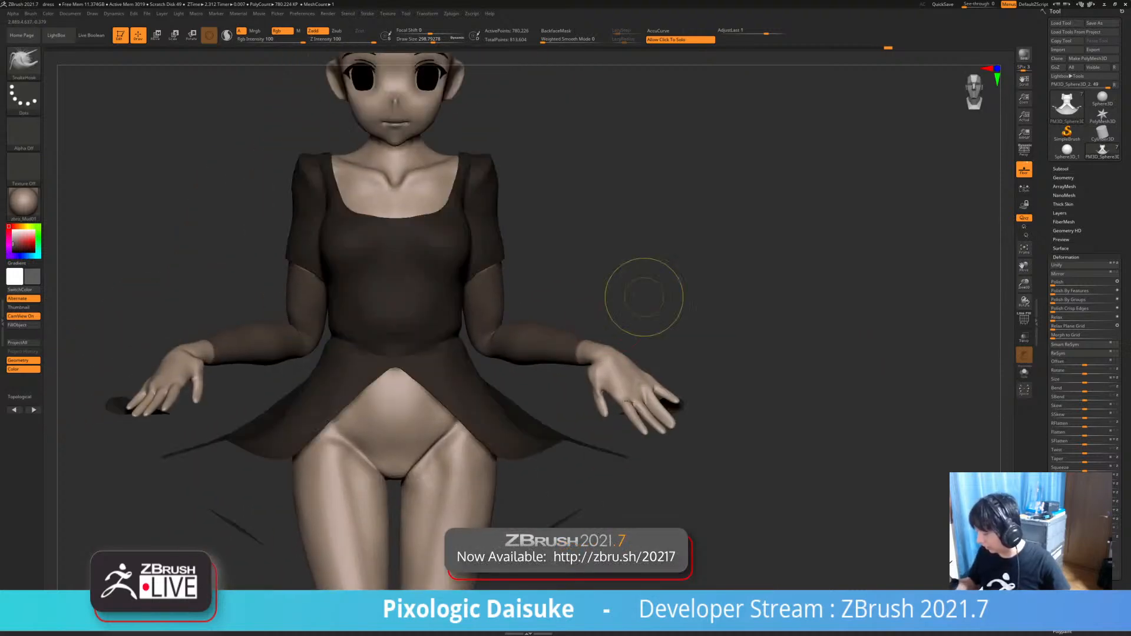
right_click_drag(644, 298, 471, 260, "ctrl")
left_click(513, 265)
left_click(601, 301)
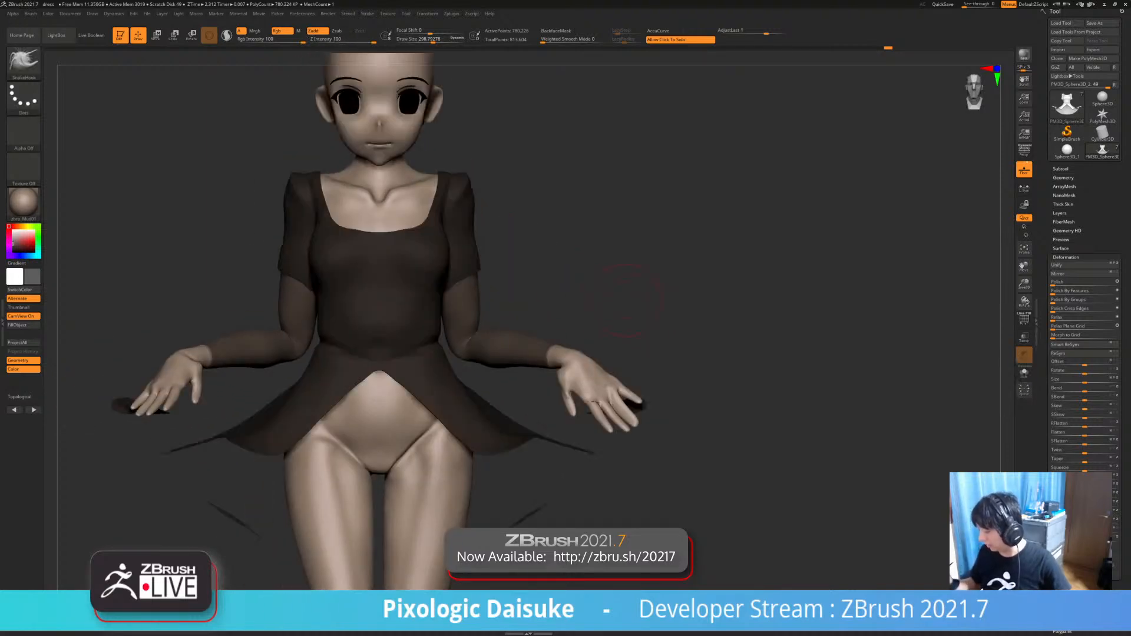
- Lower the body by three subdivision levels and extract the masked arms as a separate pair of sleeves
mouse_move(645, 298)
left_mouse_down("alt")
mouse_move(607, 262)
mouse_move(635, 298)
left_mouse_up("alt")
left_click(1064, 177)
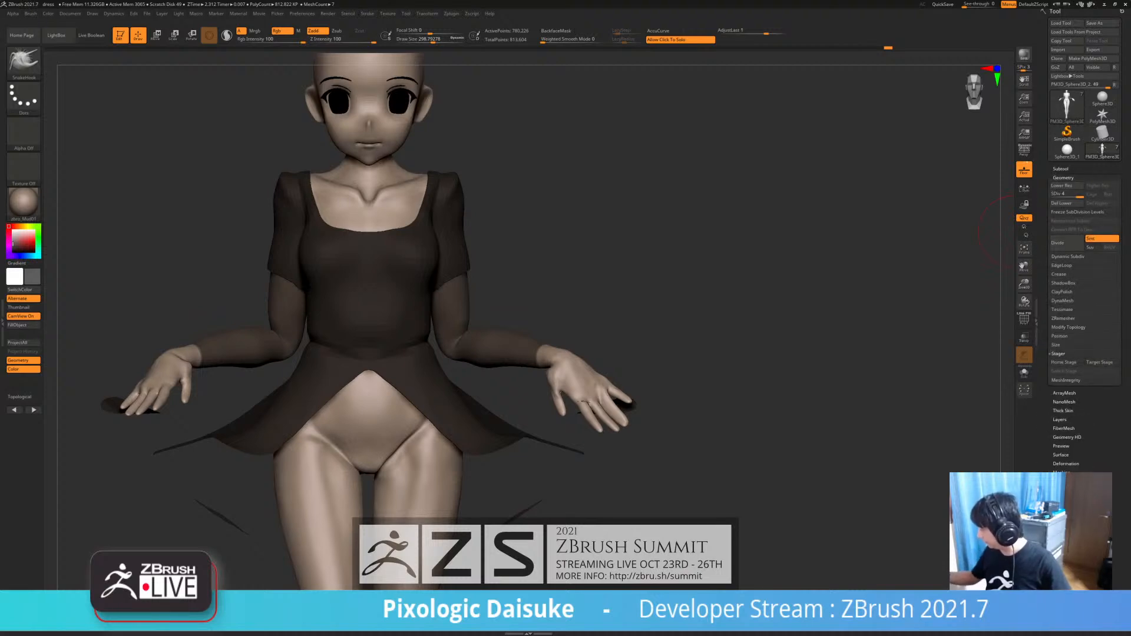
left_click(1060, 169)
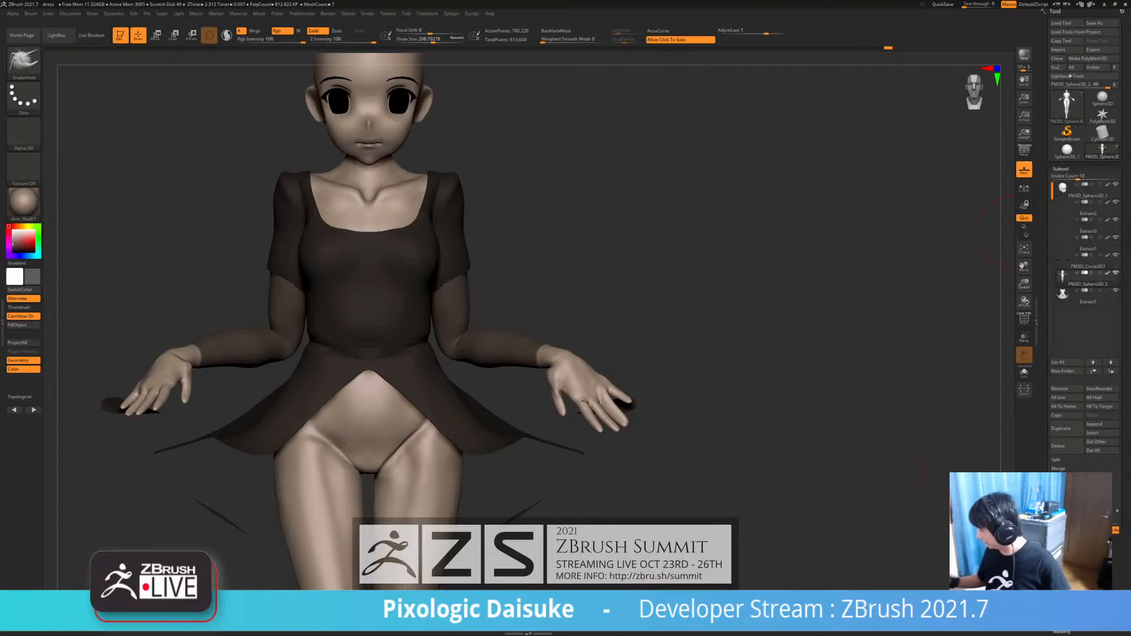
key("shift+d")
key("shift+d")
key("shift+d")
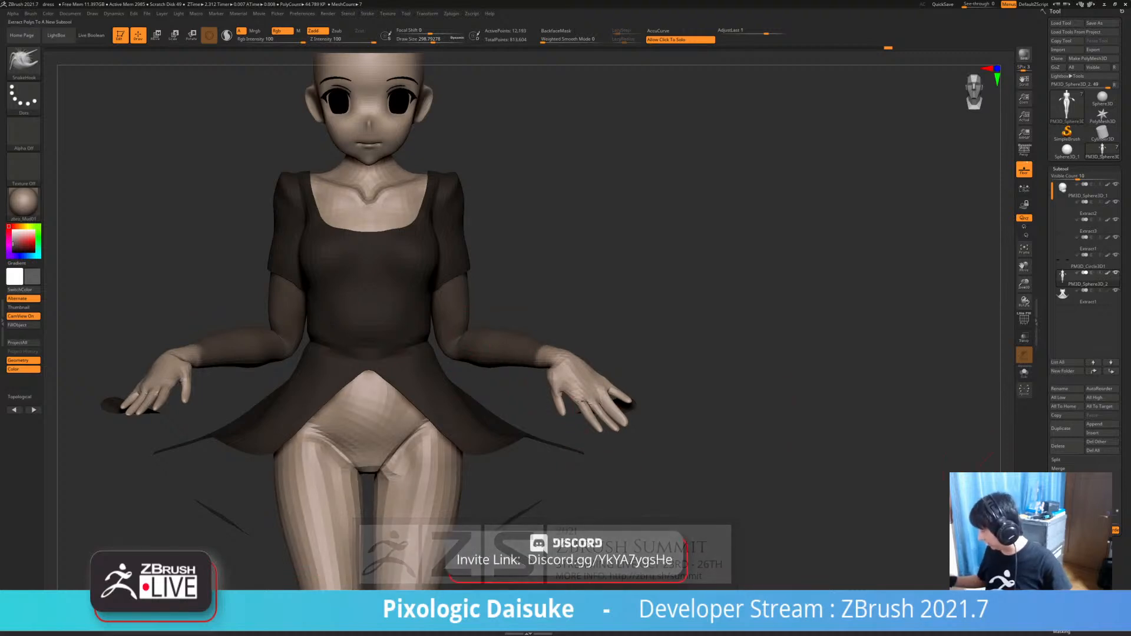
left_click(1066, 521)
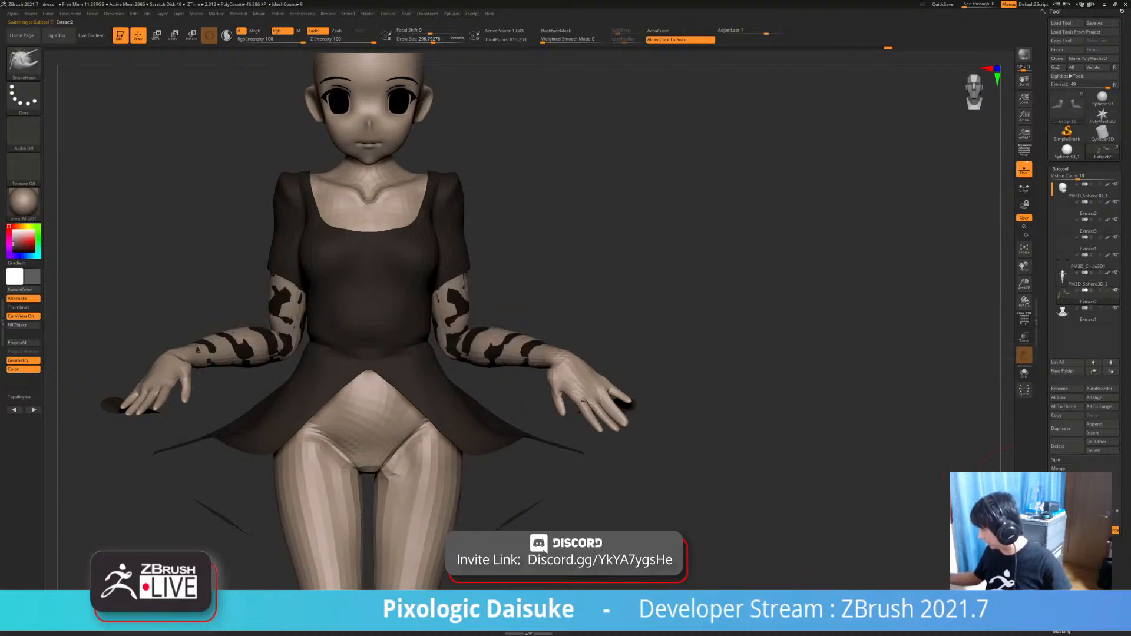
mouse_move(671, 342)
left_mouse_down()
mouse_move(760, 353)
mouse_move(530, 354)
mouse_move(660, 348)
left_mouse_up()
left_click(760, 354)
left_click(660, 348)
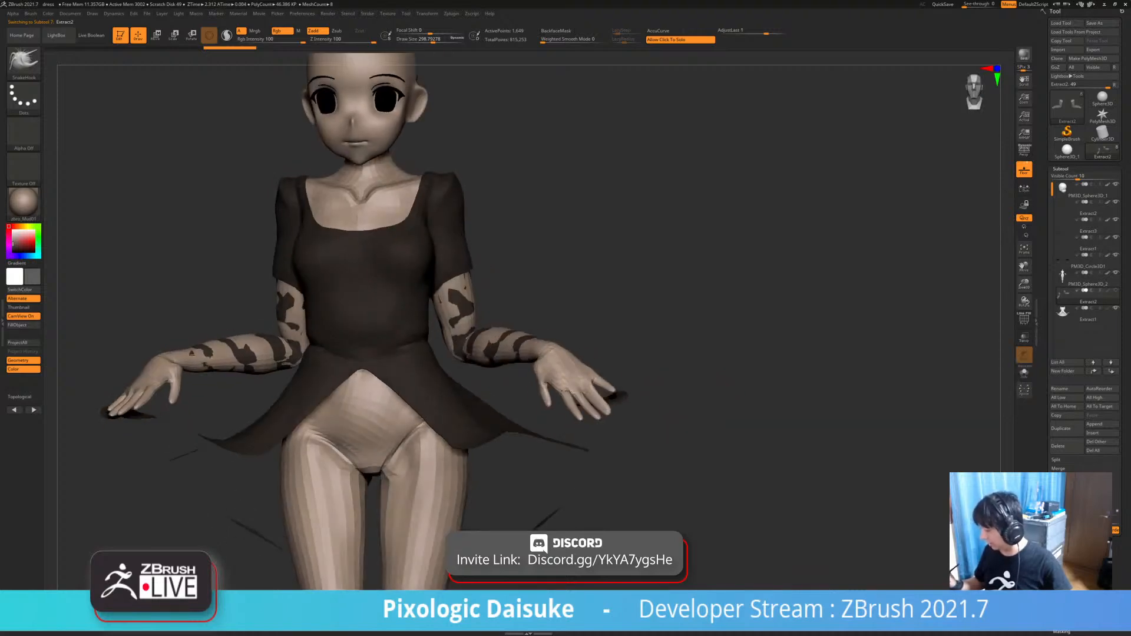
- Inflate the extracted sleeves with a deformation so they cover the arms
left_click_drag(636, 282, 501, 259)
left_click(1061, 169)
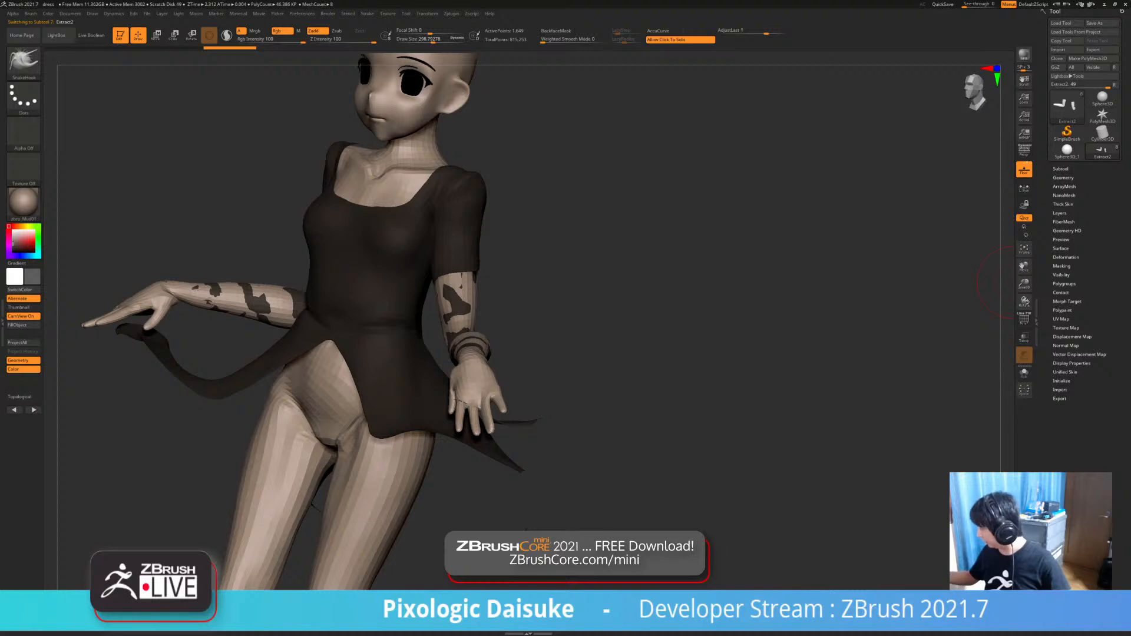
left_click(1066, 257)
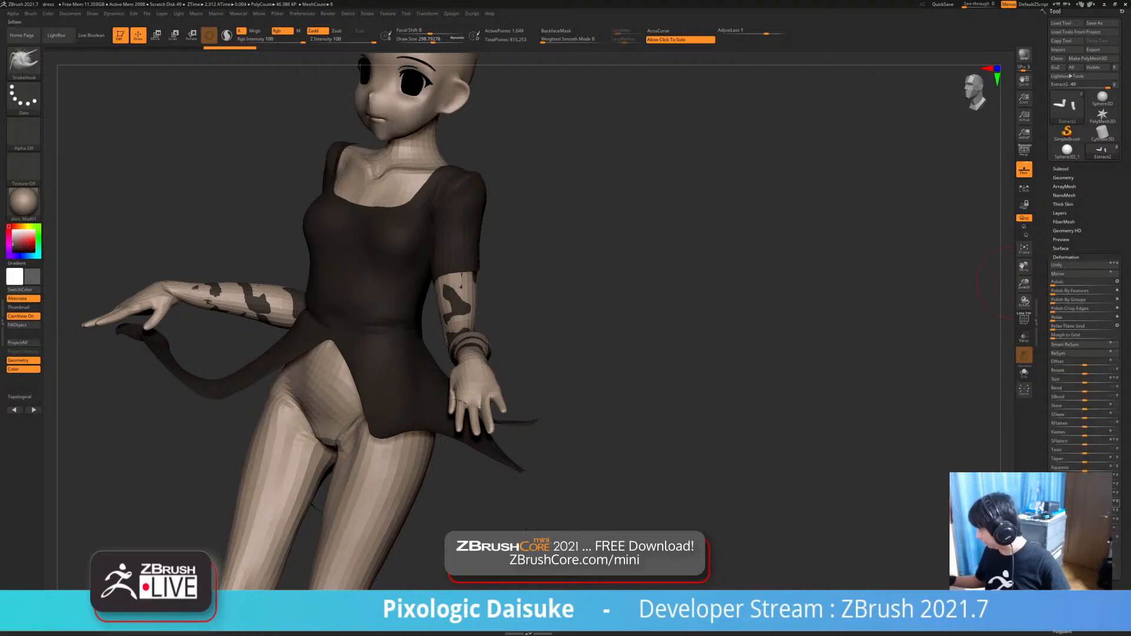
left_click_drag(1085, 503, 1093, 502)
- Enlarge the brush to about 468 and pull the sleeves outward over the elbows
left_click_drag(648, 342, 742, 351)
left_click_drag(507, 362, 528, 355)
left_click_drag(434, 40, 442, 40)
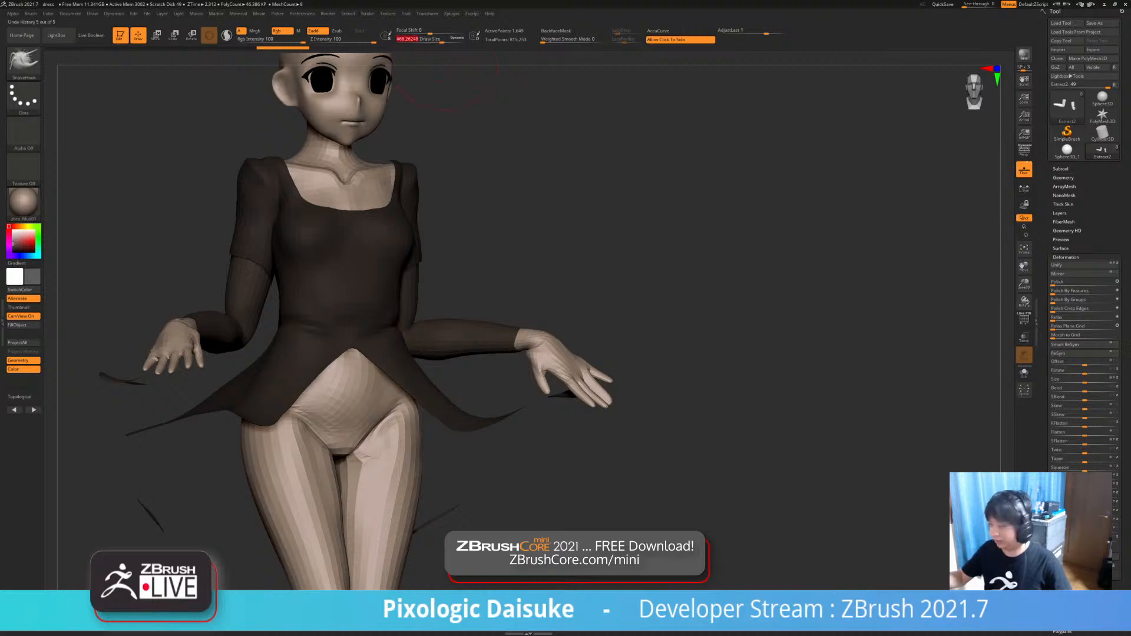
mouse_move(472, 336)
left_mouse_down()
mouse_move(476, 323)
mouse_move(494, 337)
mouse_move(457, 341)
mouse_move(486, 339)
left_mouse_up()
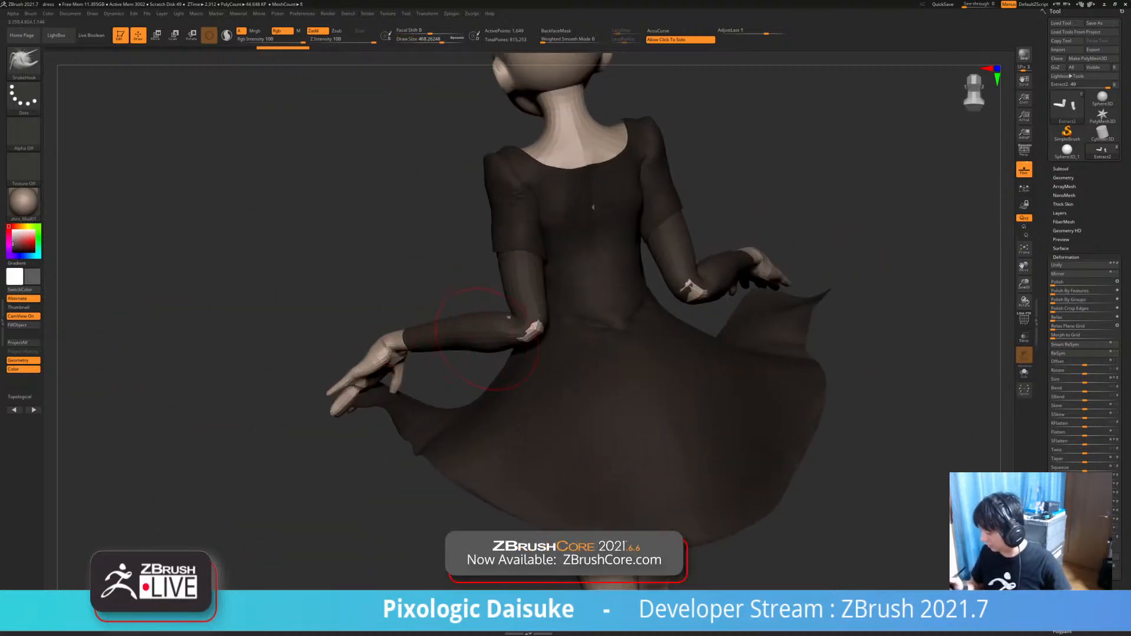
mouse_move(523, 337)
right_mouse_down()
mouse_move(543, 320)
mouse_move(517, 341)
right_mouse_up()
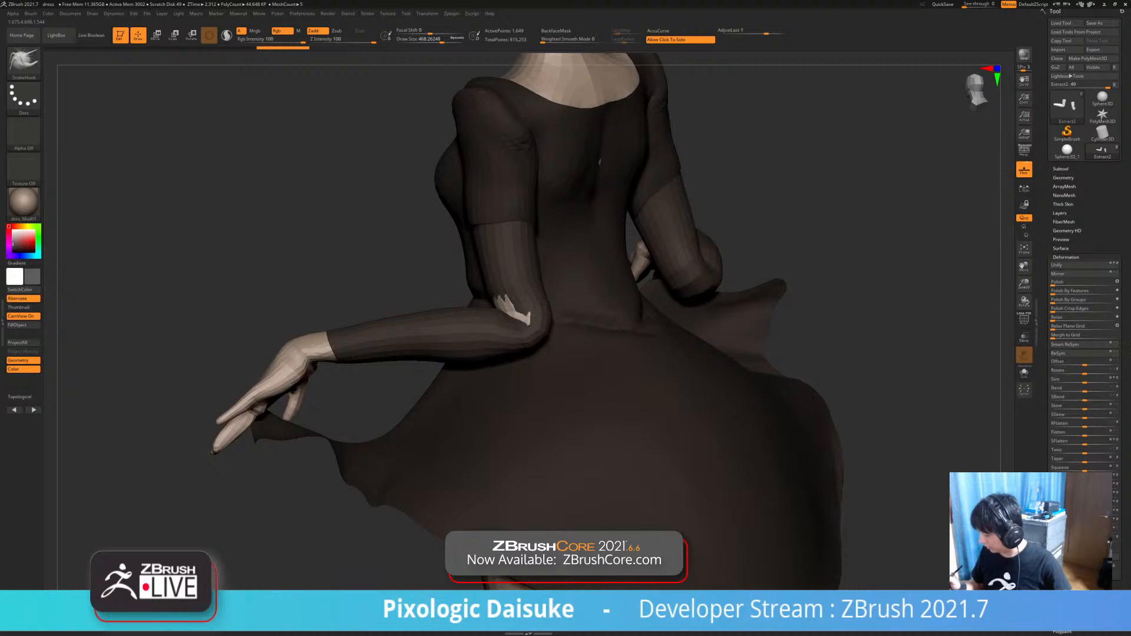
- Select the body, clear its arm mask, and show the extracted sleeves
left_click(443, 363, "alt")
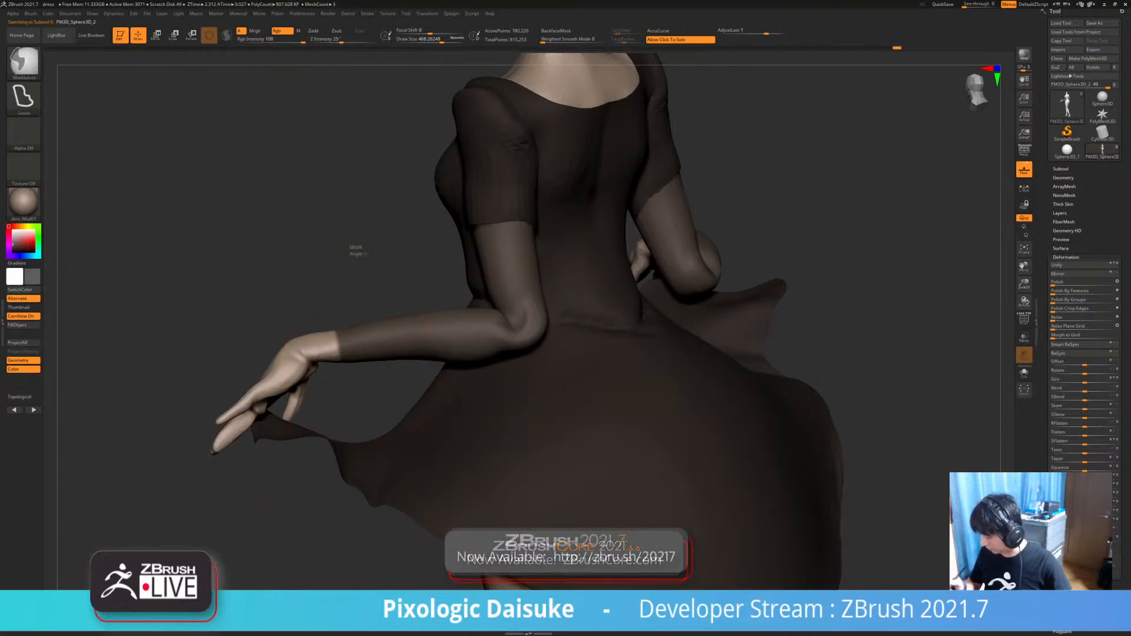
left_click_drag(356, 250, 380, 271, "ctrl")
left_click(380, 271)
right_click_drag(462, 326, 474, 326)
left_click(448, 266)
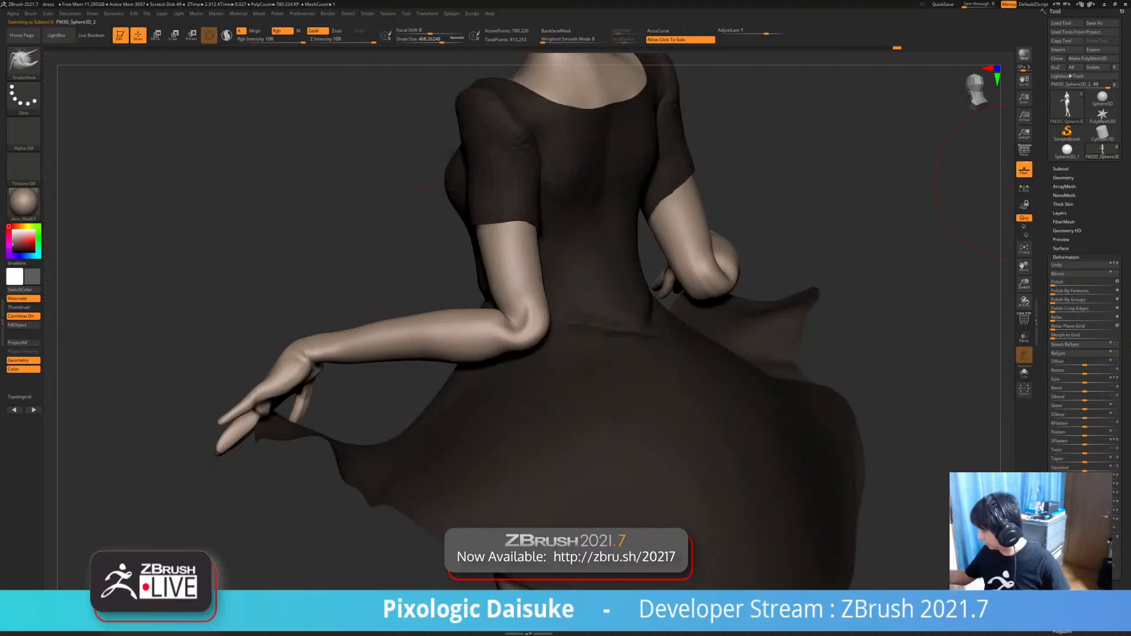
left_click(1061, 169)
left_click(1116, 308)
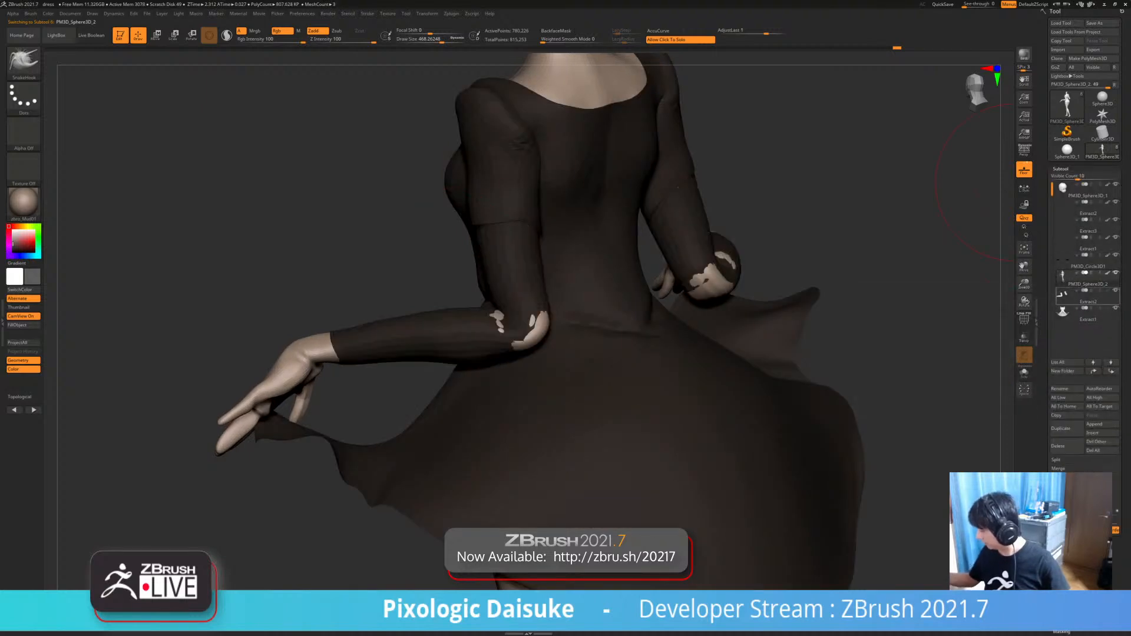
- Select the sleeves, pull them out over the elbows, and reduce the brush to about 245 with backface masking on
left_click(1088, 297)
right_click_drag(471, 333, 539, 337)
left_click_drag(530, 330, 547, 338)
left_click(429, 38)
mouse_move(565, 247)
right_mouse_down()
mouse_move(504, 294)
mouse_move(533, 259)
right_mouse_up()
left_click(556, 31)
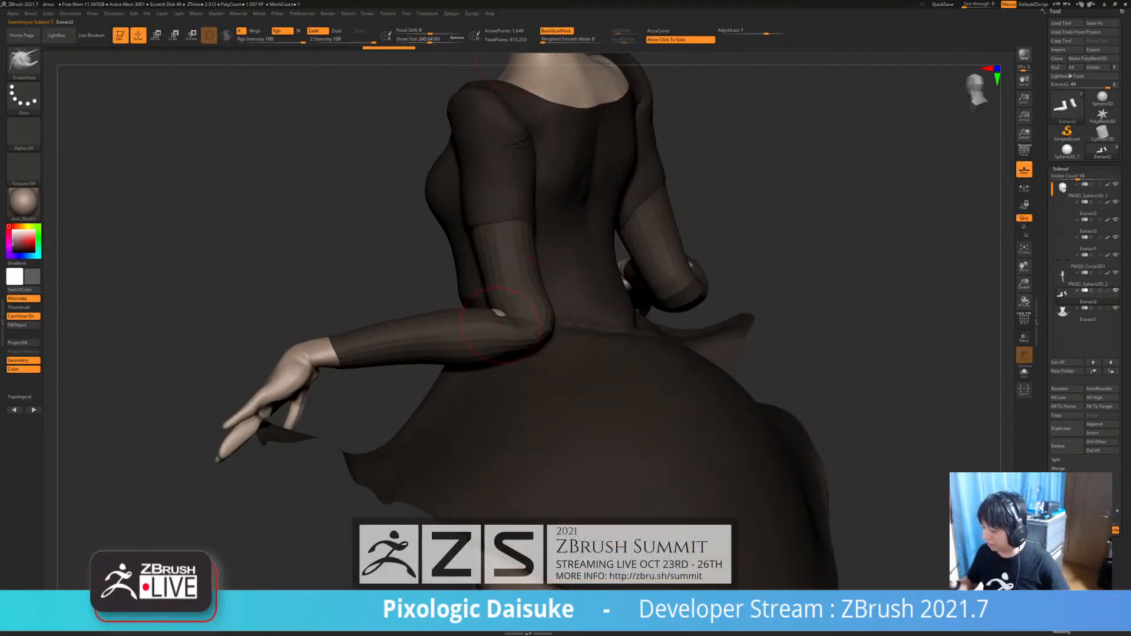
- Adjust the sleeve's surface along the forearm near the wrist and turn off backface masking
mouse_move(492, 301)
right_mouse_down("ctrl")
mouse_move(495, 253)
mouse_move(657, 259)
mouse_move(594, 298)
right_mouse_up("ctrl")
mouse_move(359, 301)
right_mouse_down()
mouse_move(375, 324)
mouse_move(366, 345)
right_mouse_up()
left_click_drag(375, 328, 365, 324)
mouse_move(374, 328)
right_mouse_down()
mouse_move(392, 306)
mouse_move(427, 312)
right_mouse_up()
right_click_drag(554, 330, 556, 294, "ctrl")
right_click_drag(557, 294, 504, 282)
left_click(556, 31)
- Enlarge the brush to about 338 and pull the lower edge of the cuffs down into a flare
left_click_drag(429, 40, 435, 40)
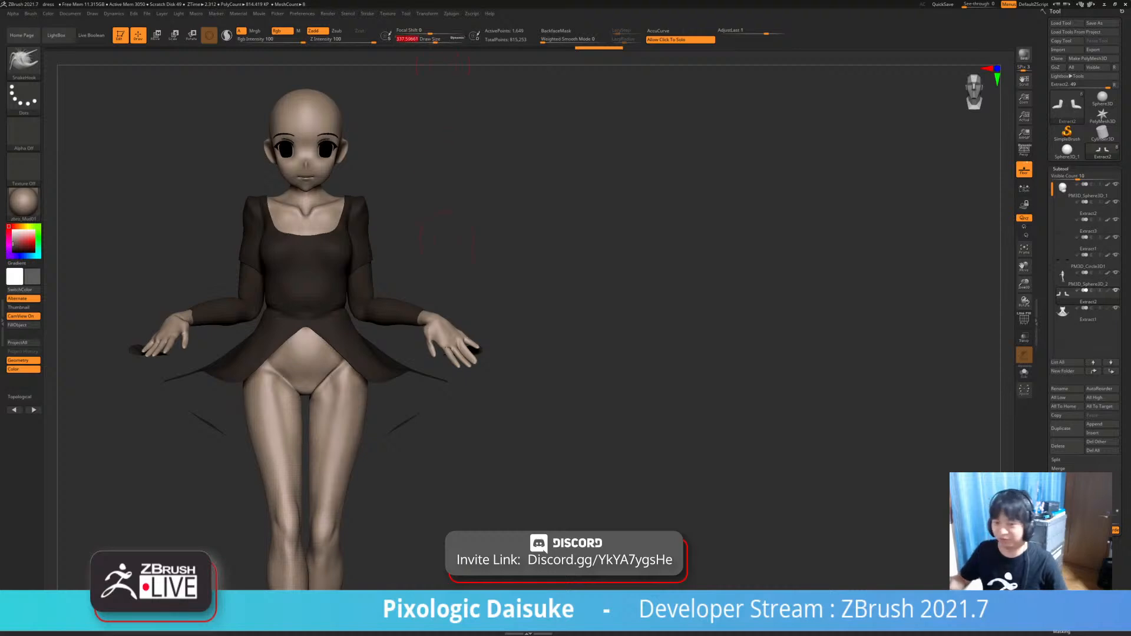
mouse_move(625, 77)
right_mouse_down()
mouse_move(463, 62)
mouse_move(475, 65)
mouse_move(348, 88)
mouse_move(354, 98)
right_mouse_up()
left_click_drag(340, 323, 342, 345)
right_click_drag(407, 118, 366, 125)
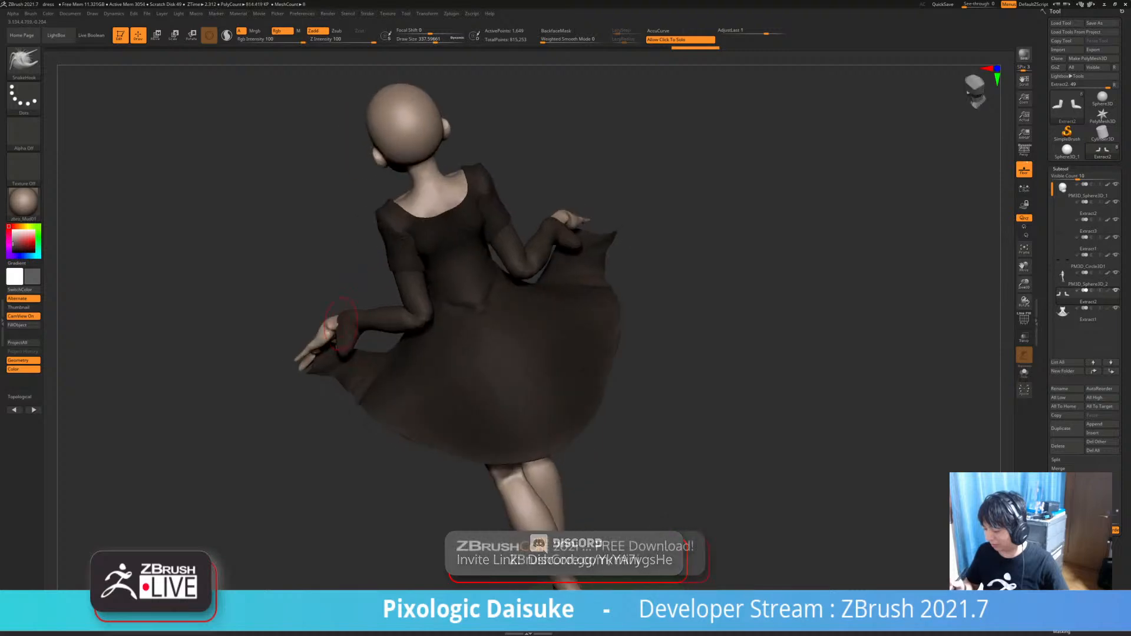
mouse_move(352, 344)
right_mouse_down()
mouse_move(454, 348)
mouse_move(442, 330)
right_mouse_up()
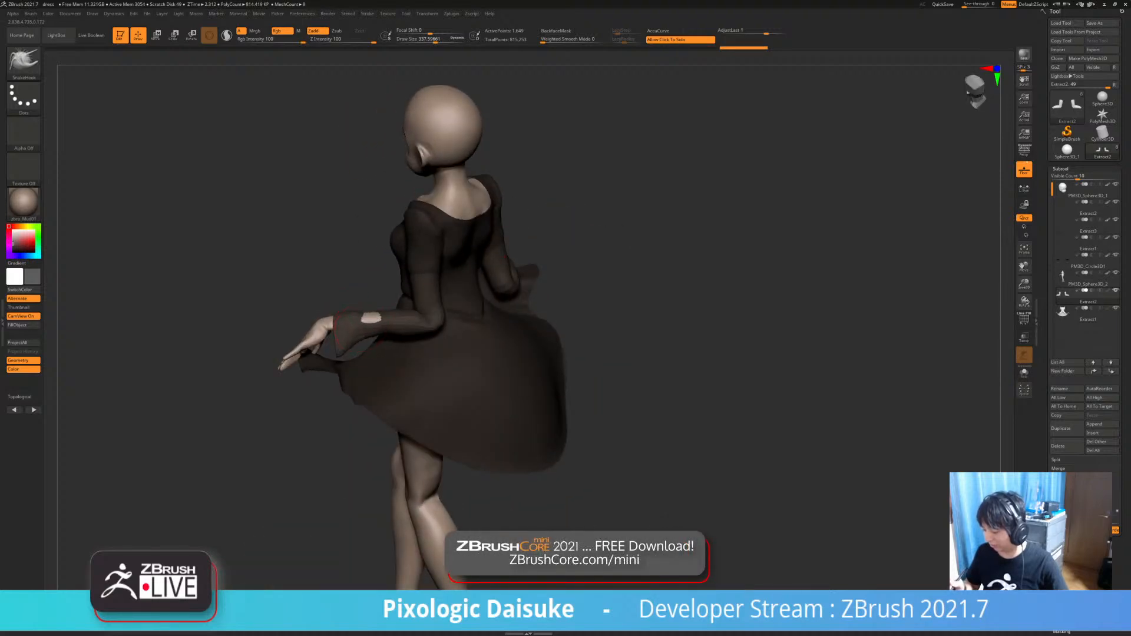
- Turn on backface masking and widen the flared cuffs along the underside of the forearms
left_click(556, 31)
right_click_drag(508, 149, 508, 209, "ctrl")
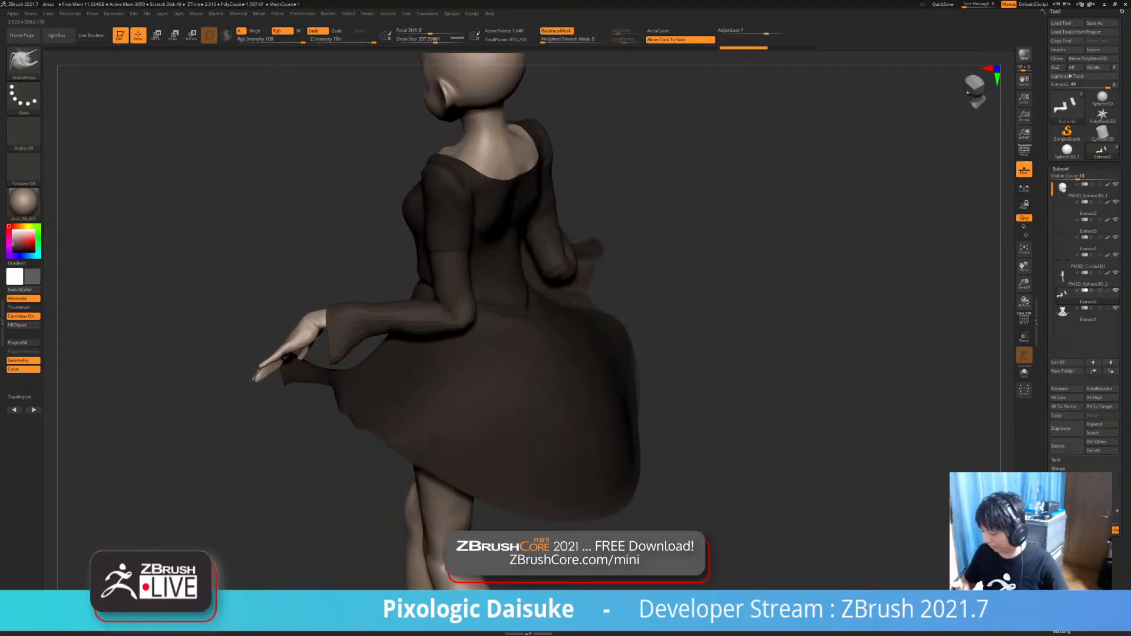
left_click_drag(377, 338, 413, 344)
right_click_drag(424, 345, 435, 322)
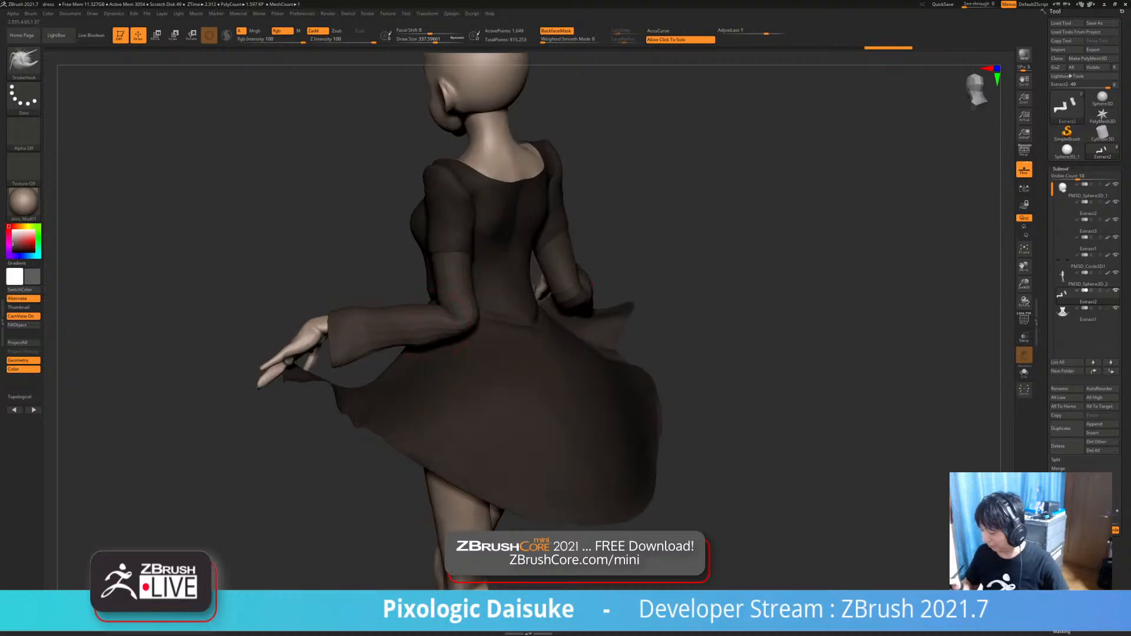
left_click_drag(401, 342, 394, 349)
mouse_move(394, 349)
right_mouse_down()
mouse_move(459, 354)
mouse_move(447, 401)
mouse_move(358, 359)
mouse_move(396, 394)
mouse_move(360, 347)
right_mouse_up()
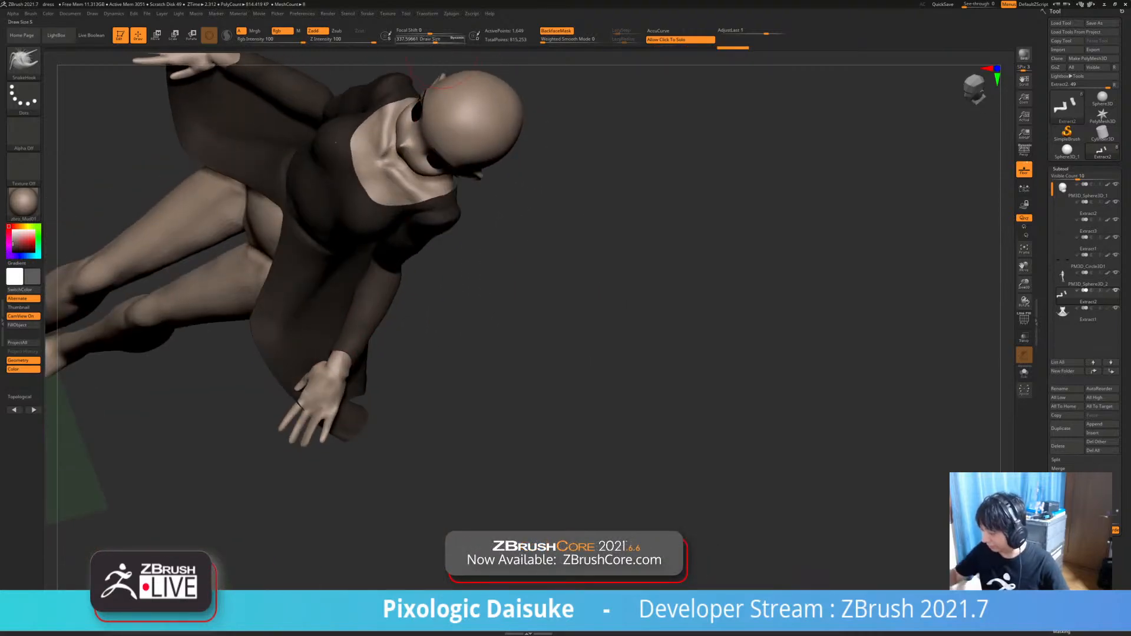
- Enlarge the brush to about 430 and shape the flared cuffs into a smooth, hanging bell form
left_click_drag(439, 40, 444, 40)
left_click_drag(354, 334, 349, 344)
mouse_move(354, 348)
right_mouse_down()
mouse_move(367, 324)
mouse_move(383, 360)
mouse_move(360, 335)
mouse_move(370, 340)
right_mouse_up()
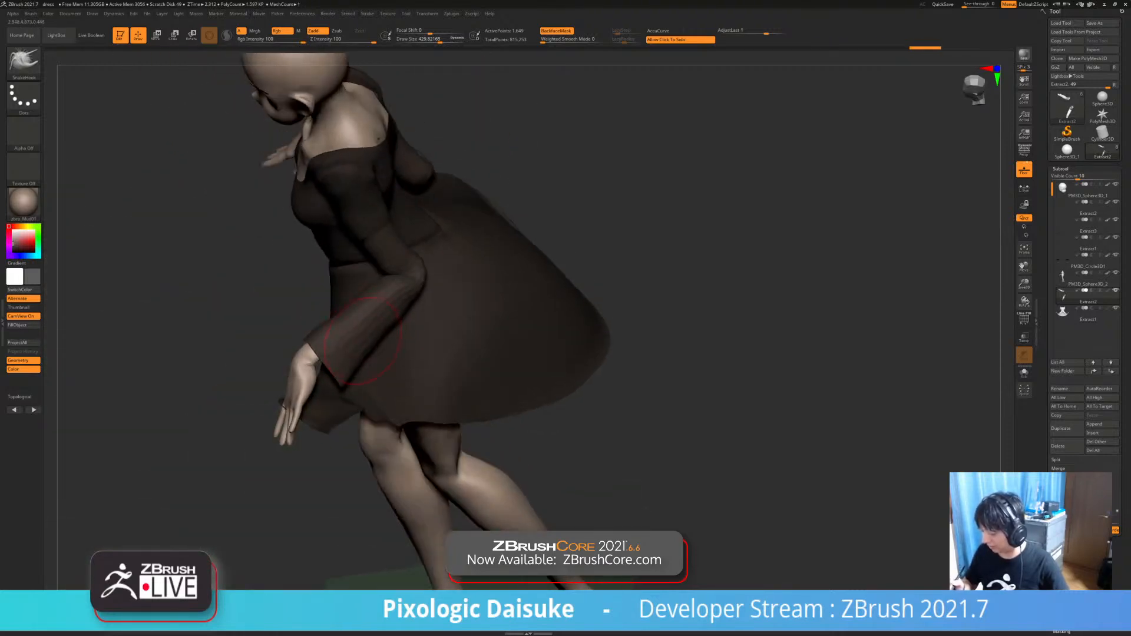
left_click_drag(363, 340, 359, 348)
right_click_drag(360, 348, 401, 309)
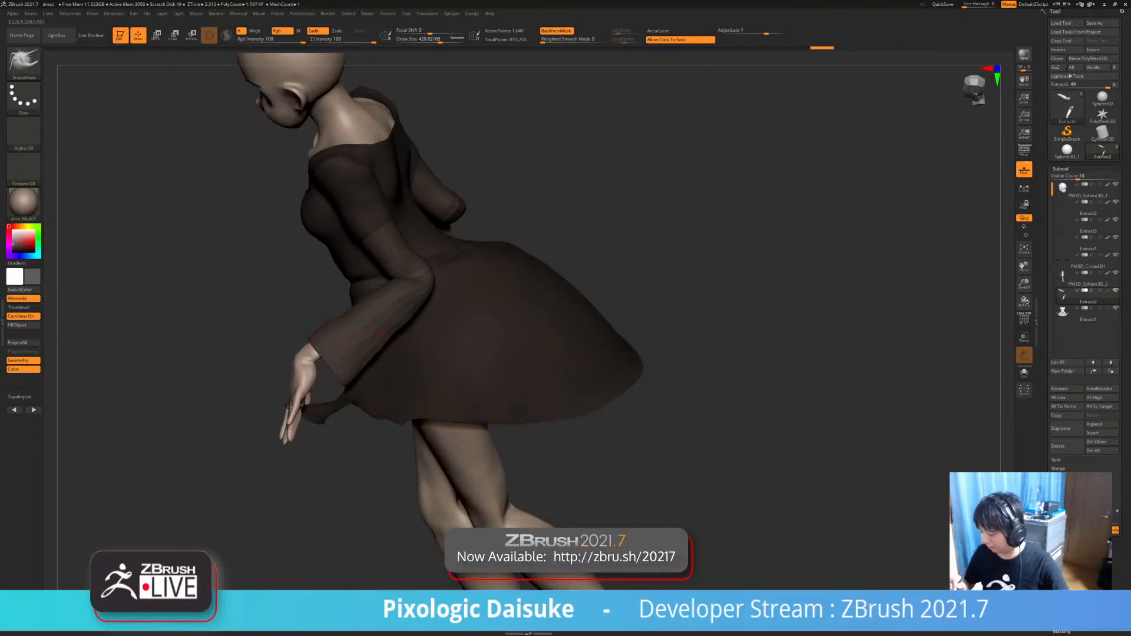
mouse_move(368, 353)
right_mouse_down()
mouse_move(388, 348)
mouse_move(413, 295)
mouse_move(436, 283)
mouse_move(402, 308)
mouse_move(408, 323)
right_mouse_up()
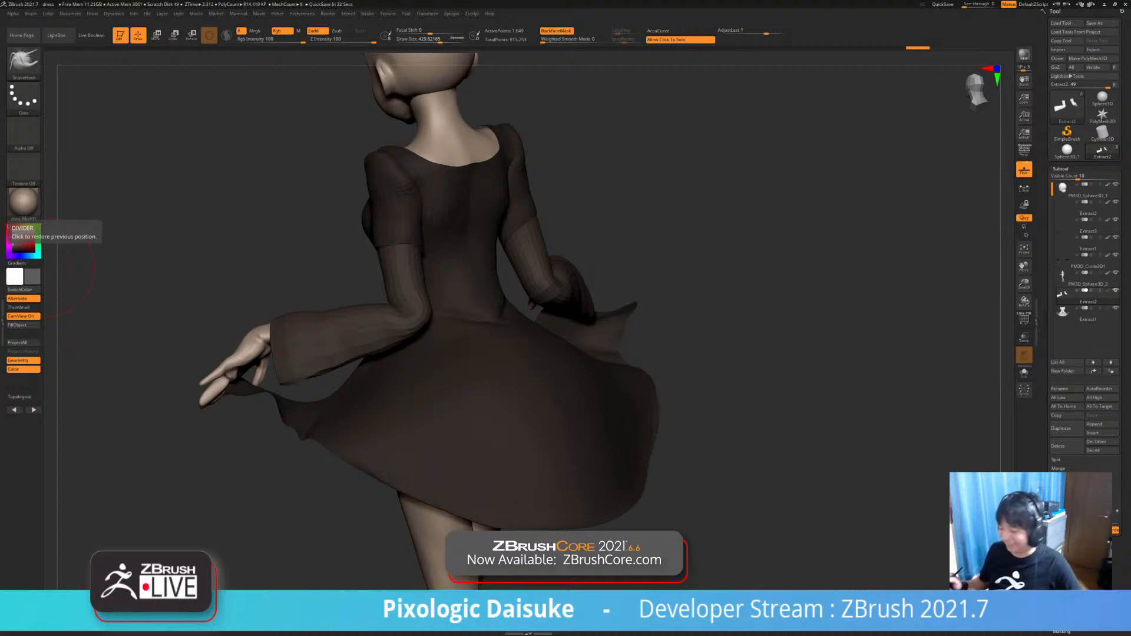
left_click_drag(88, 282, 411, 355)
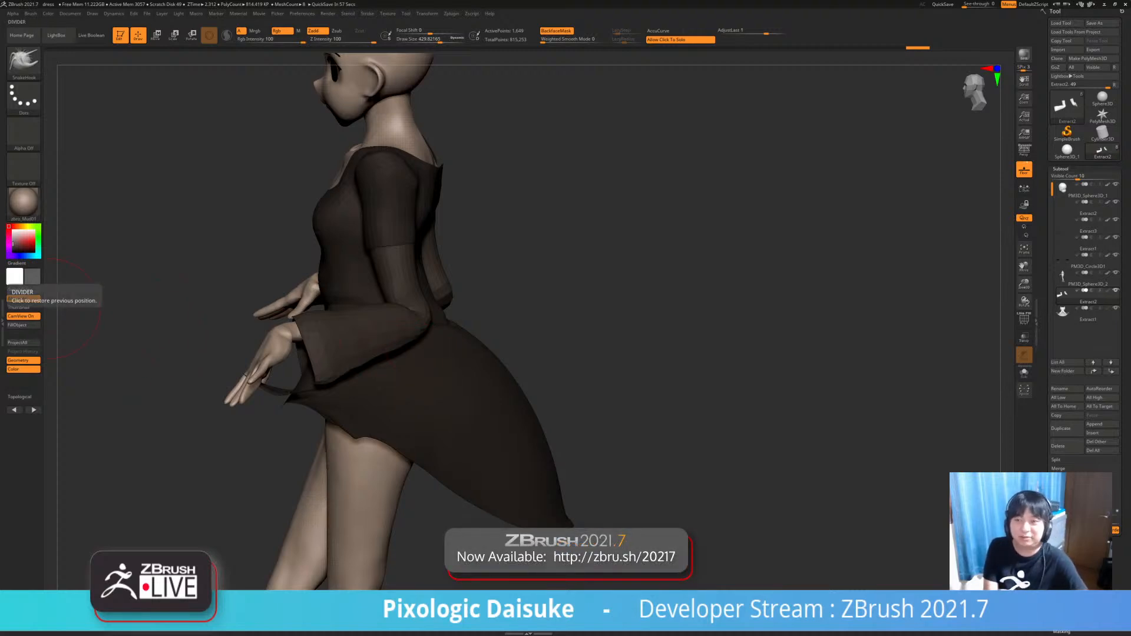
left_click_drag(68, 316, 518, 321)
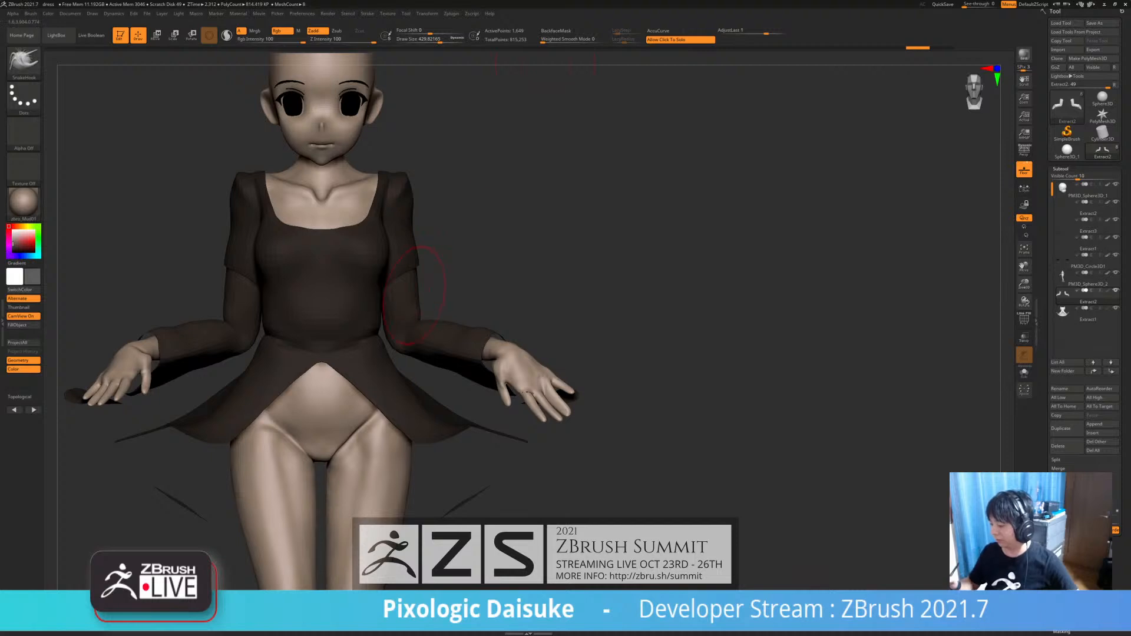
right_click_drag(412, 289, 546, 62, "ctrl")
left_click_drag(415, 274, 418, 292, "shift")
key("ctrl+z")
mouse_move(439, 285)
right_mouse_down()
mouse_move(446, 247)
mouse_move(447, 286)
right_mouse_up()
left_click_drag(419, 288, 415, 318)
right_click_drag(414, 318, 406, 383)
key("ctrl+z")
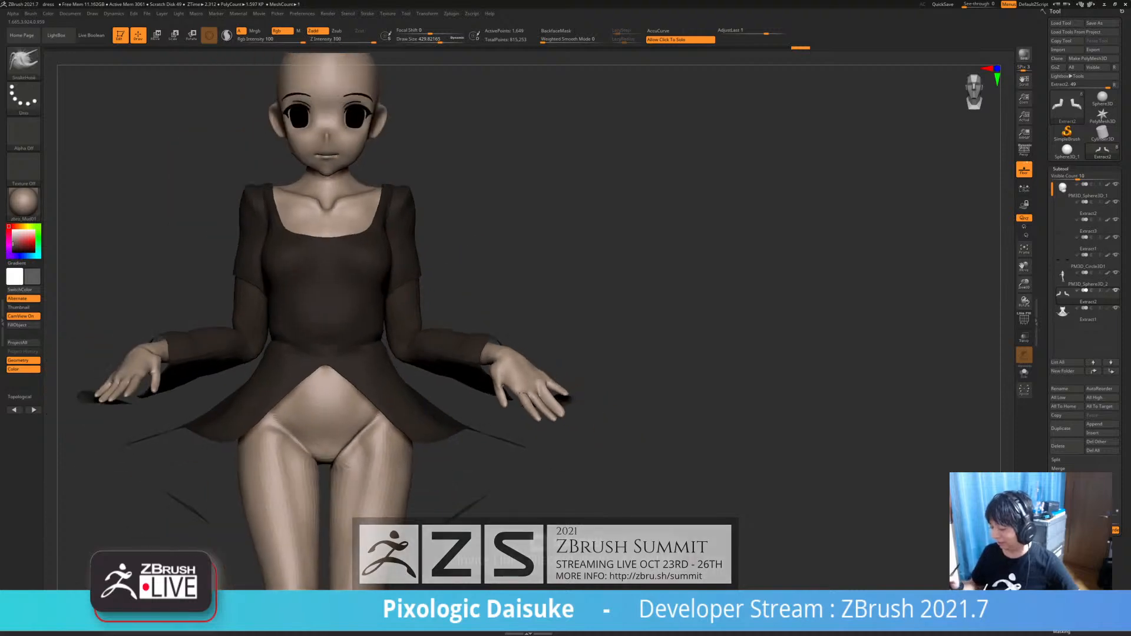
- Smooth and reshape the sleeves around the elbows and forearms from the front, and undo the last stroke
right_click_drag(619, 318, 431, 330)
right_click_drag(430, 330, 597, 412, "ctrl")
right_click_drag(502, 286, 510, 284)
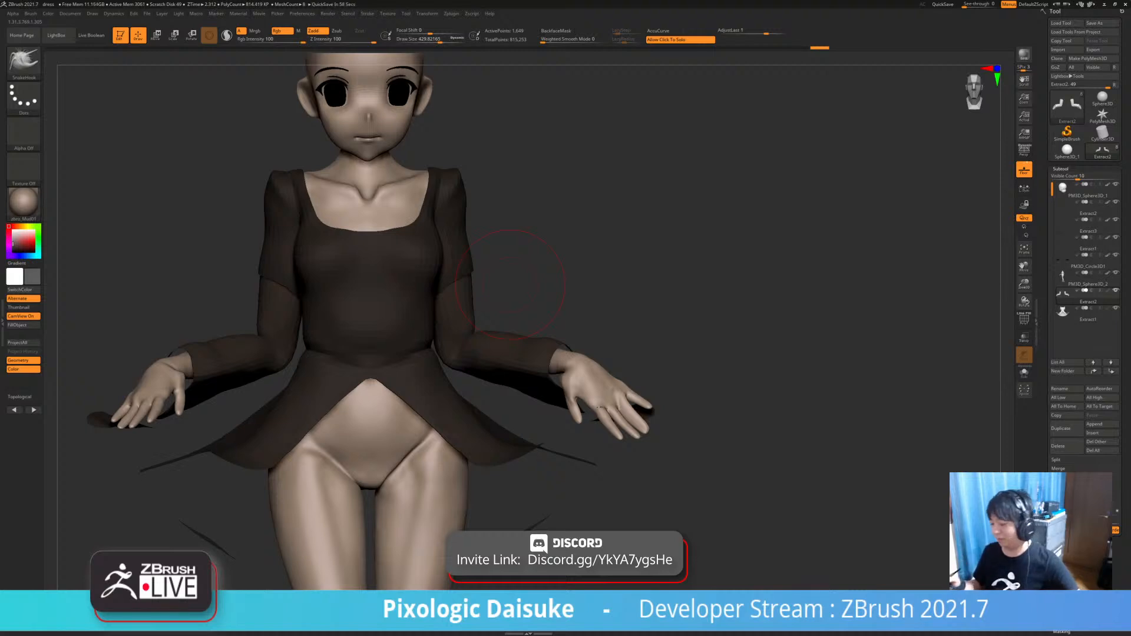
mouse_move(510, 285)
right_mouse_down("ctrl")
mouse_move(499, 323)
mouse_move(484, 336)
mouse_move(486, 304)
mouse_move(478, 335)
right_mouse_up("ctrl")
key("shift")
left_click_drag(478, 335, 487, 348)
mouse_move(487, 347)
right_mouse_down("ctrl")
mouse_move(487, 330)
mouse_move(484, 348)
mouse_move(492, 342)
right_mouse_up("ctrl")
left_click_drag(493, 341, 471, 336)
right_click_drag(471, 336, 475, 312)
key("ctrl+z")
right_click_drag(475, 313, 465, 341)
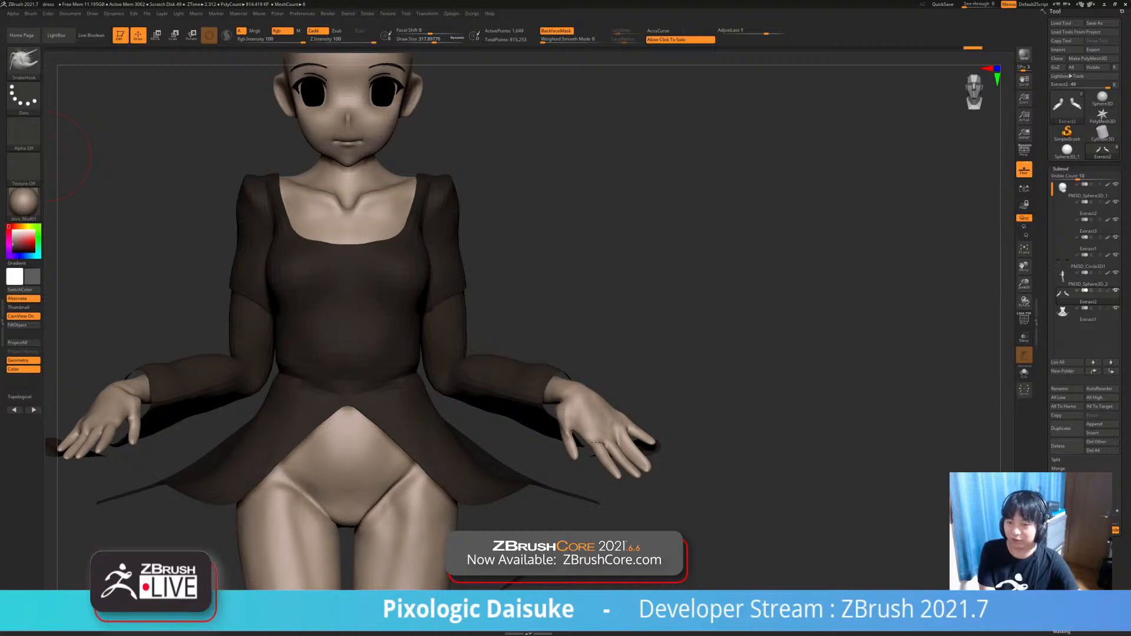
- Check the sleeves from the front and back, and turn off backface masking
right_click_drag(412, 359, 451, 356)
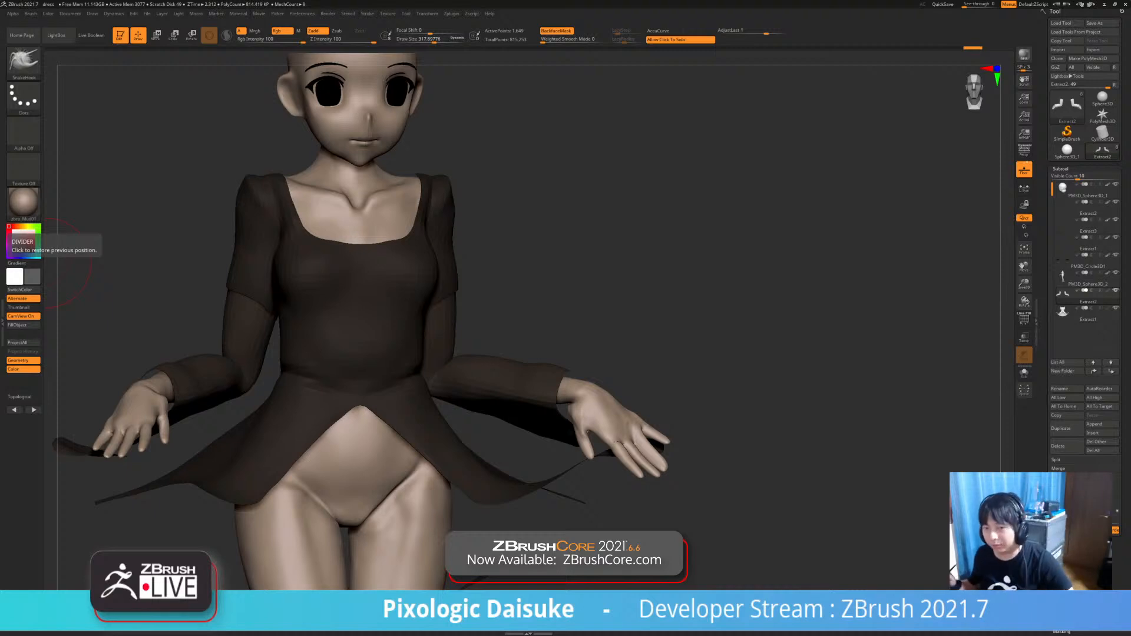
mouse_move(47, 264)
right_mouse_down()
mouse_move(12, 264)
mouse_move(12, 230)
right_mouse_up()
right_click_drag(469, 346, 434, 314, "alt")
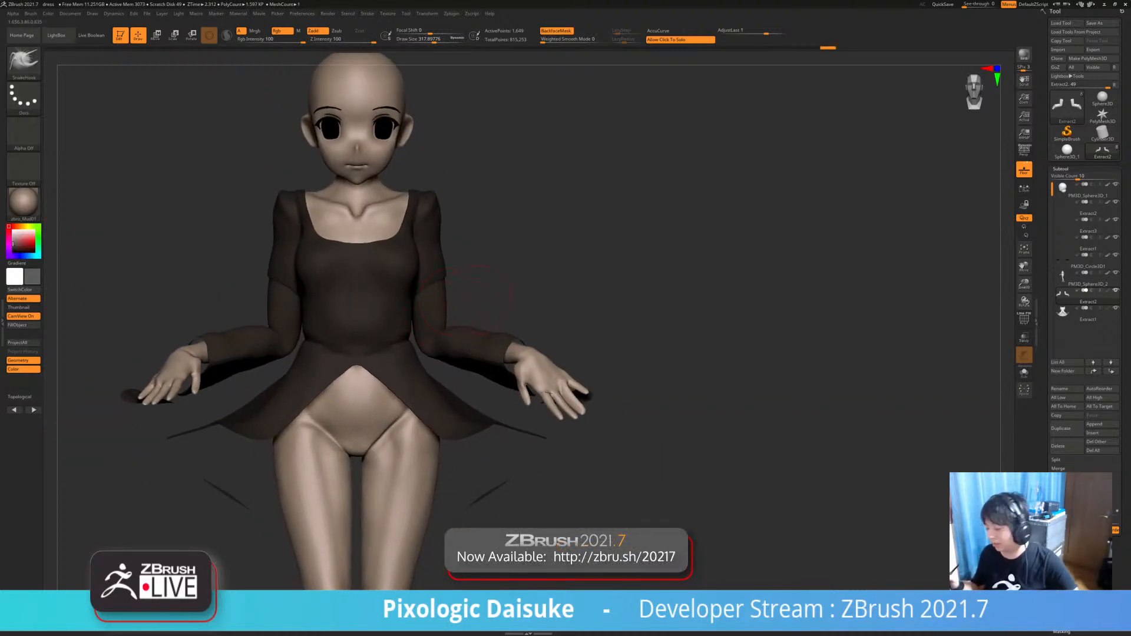
right_click_drag(466, 299, 271, 306)
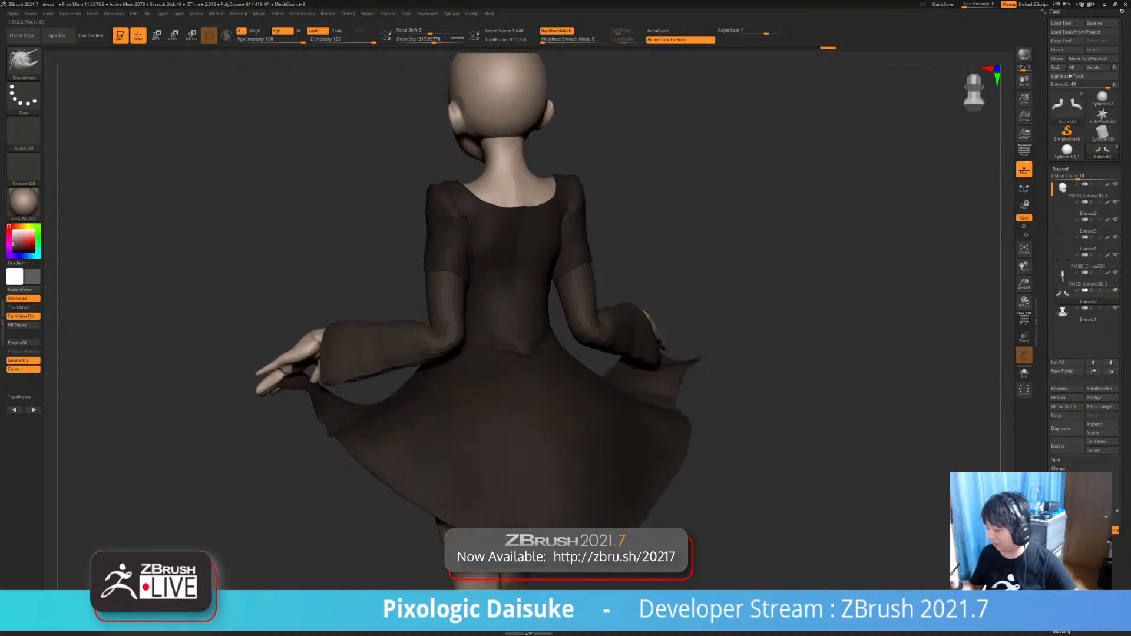
mouse_move(425, 283)
right_mouse_down()
mouse_move(448, 275)
mouse_move(407, 277)
mouse_move(434, 283)
mouse_move(466, 268)
right_mouse_up()
left_click(556, 30)
mouse_move(430, 306)
right_mouse_down()
mouse_move(472, 301)
mouse_move(474, 274)
right_mouse_up()
mouse_move(474, 274)
right_mouse_down()
mouse_move(580, 265)
mouse_move(508, 251)
right_mouse_up()
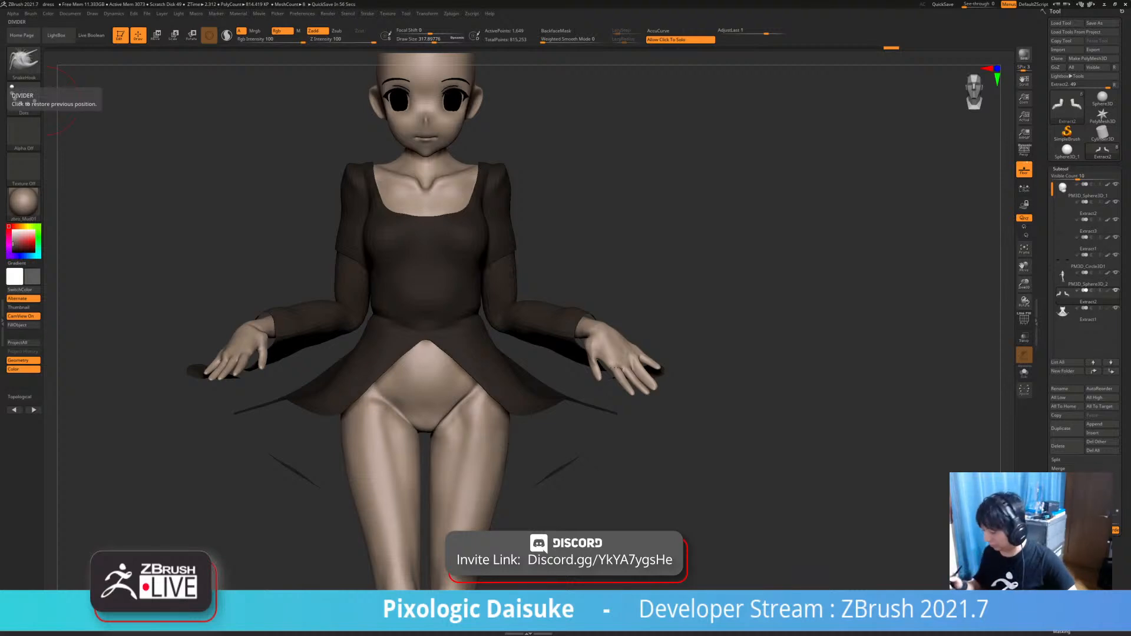
- Select the dress, enlarge the brush to about 437, and pull the edges of the skirt's front opening inward
left_click_drag(566, 412, 518, 424)
left_click(525, 383, "alt")
left_click_drag(580, 407, 510, 340)
left_click_drag(501, 383, 443, 322)
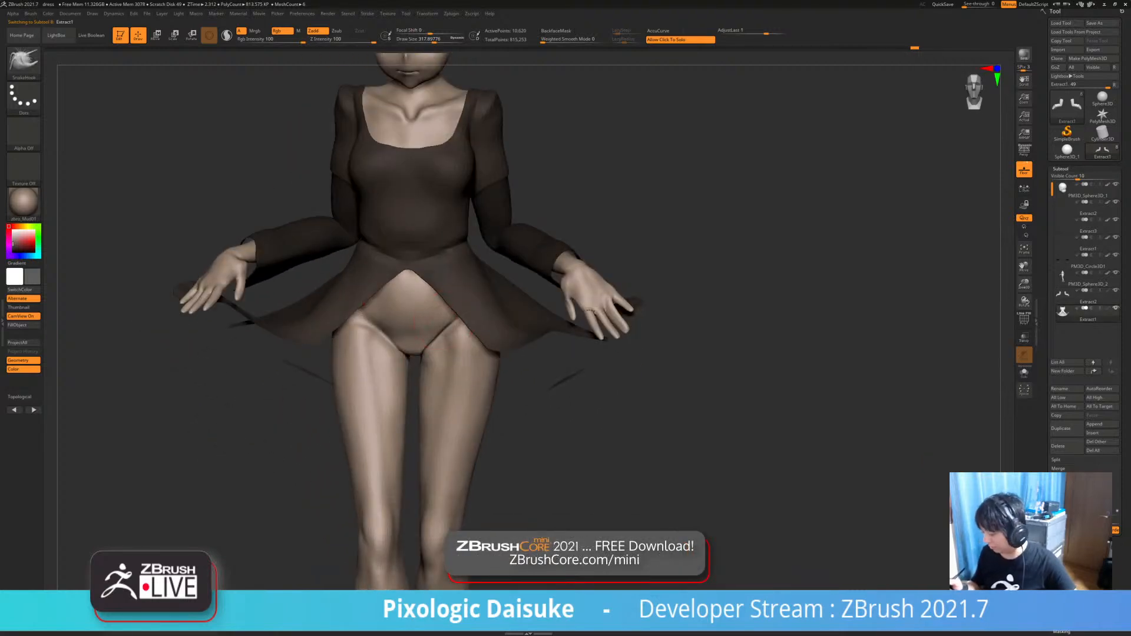
left_click_drag(435, 40, 441, 40)
left_click_drag(448, 303, 436, 318)
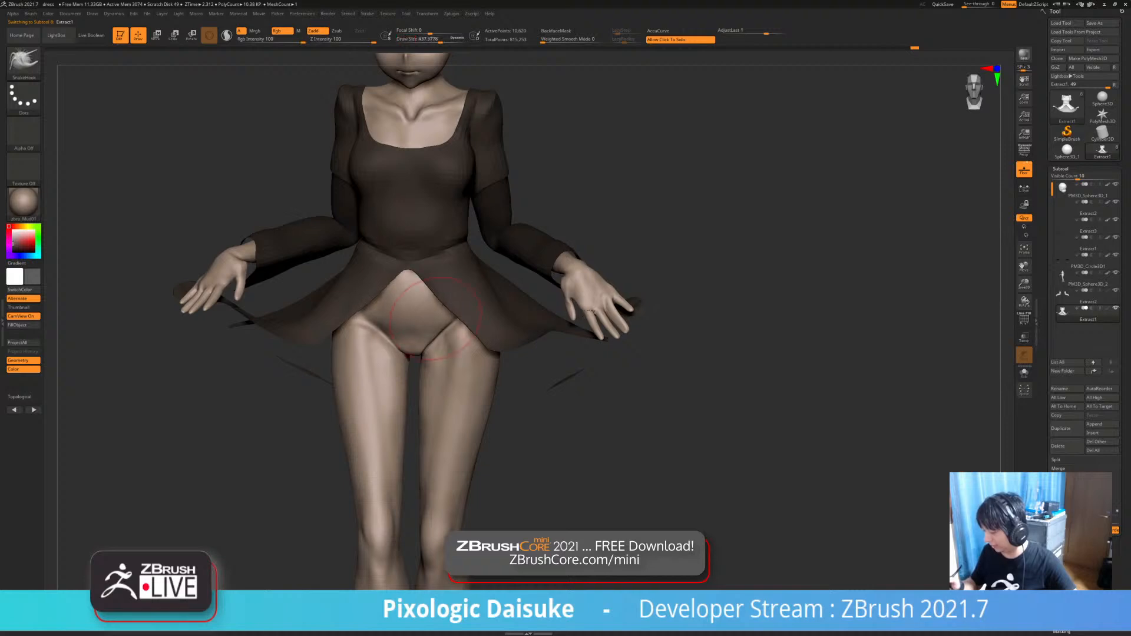
right_click_drag(436, 318, 436, 394)
left_click_drag(457, 313, 445, 316)
mouse_move(466, 330)
right_mouse_down()
mouse_move(490, 259)
mouse_move(464, 328)
right_mouse_up()
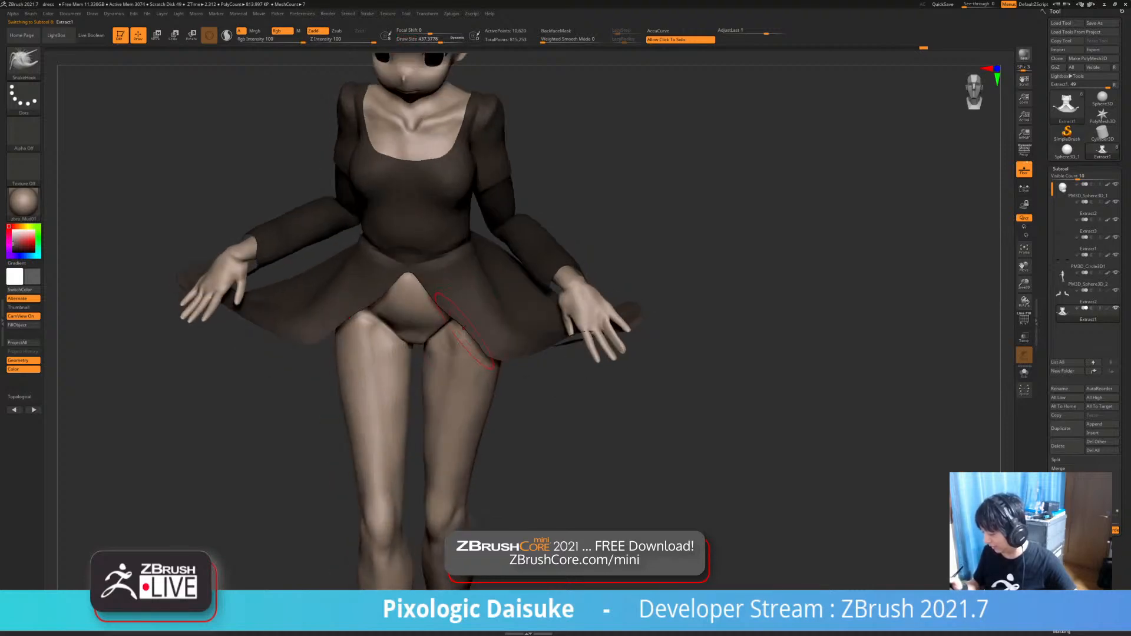
left_click_drag(464, 328, 460, 334)
right_click_drag(460, 334, 567, 299)
right_click_drag(295, 467, 396, 444, "alt")
right_click_drag(760, 236, 672, 289, "shift")
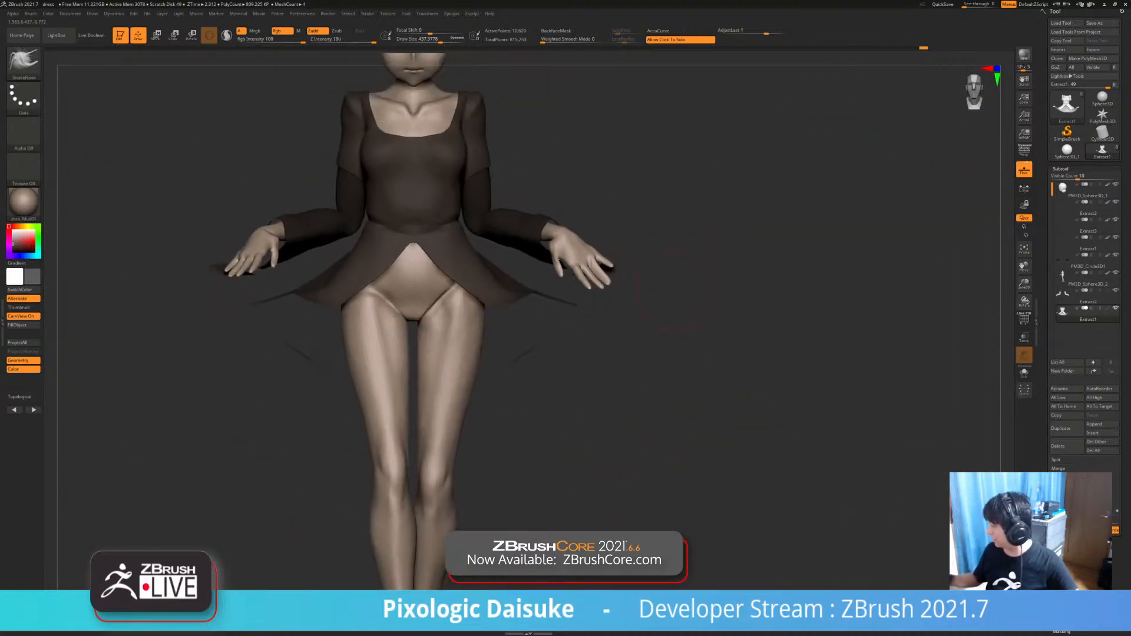
- Turn on double-sided display for the dress and check the skirt's inner side from several angles
left_click(1061, 169)
left_click(1064, 178)
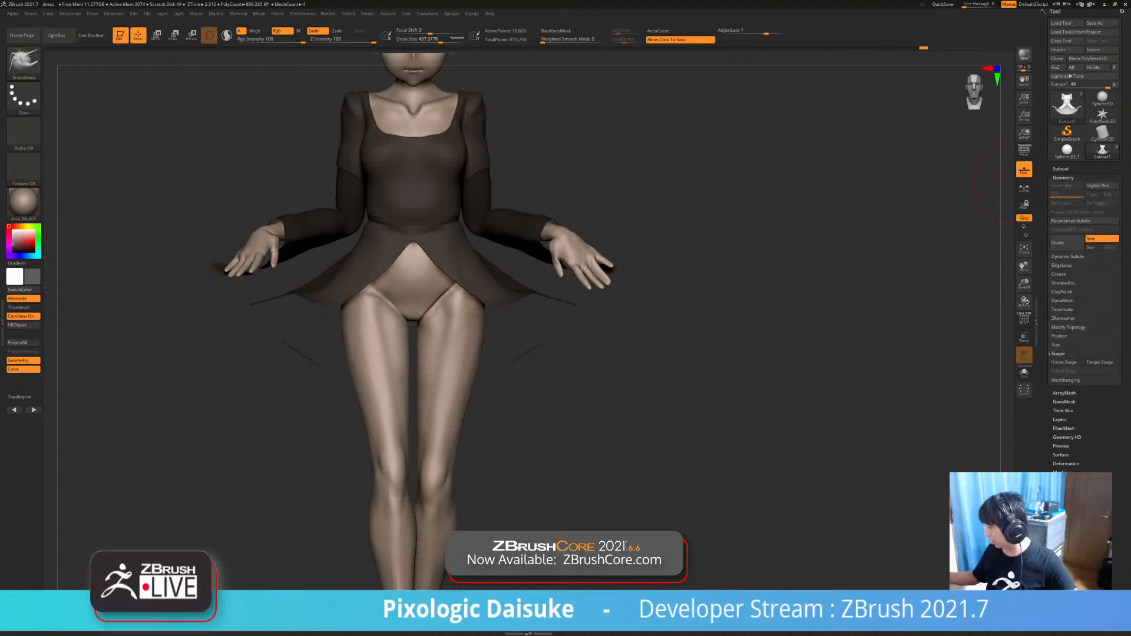
left_click_drag(1123, 353, 1123, 231)
left_click(1072, 447)
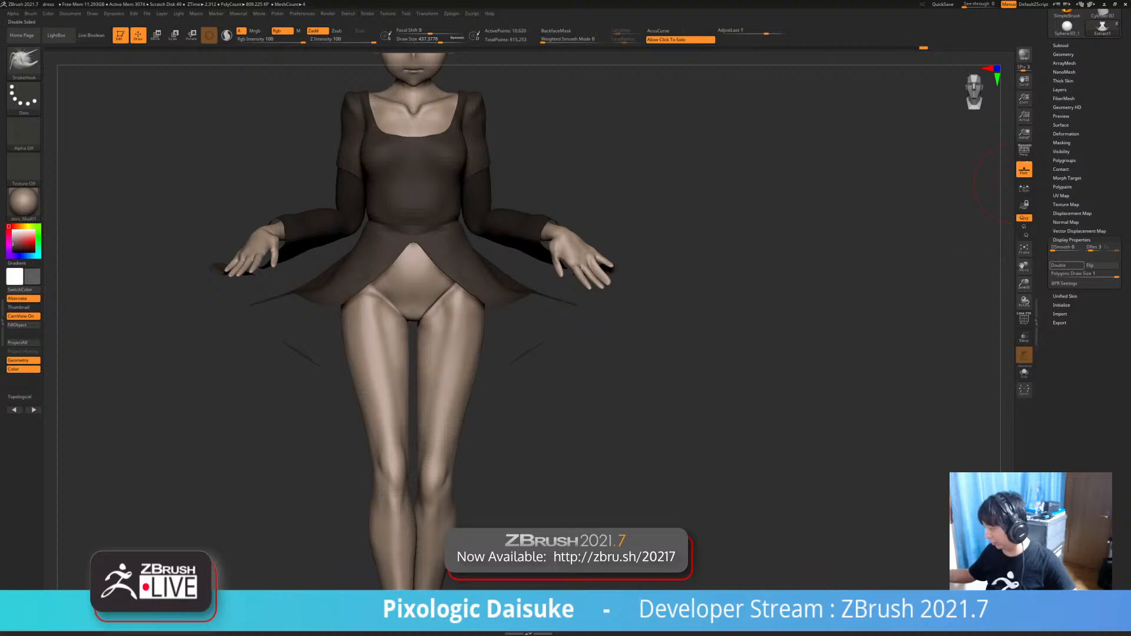
left_click(1060, 265)
mouse_move(660, 371)
left_mouse_down("alt")
mouse_move(663, 404)
mouse_move(854, 403)
mouse_move(511, 363)
left_mouse_up("alt")
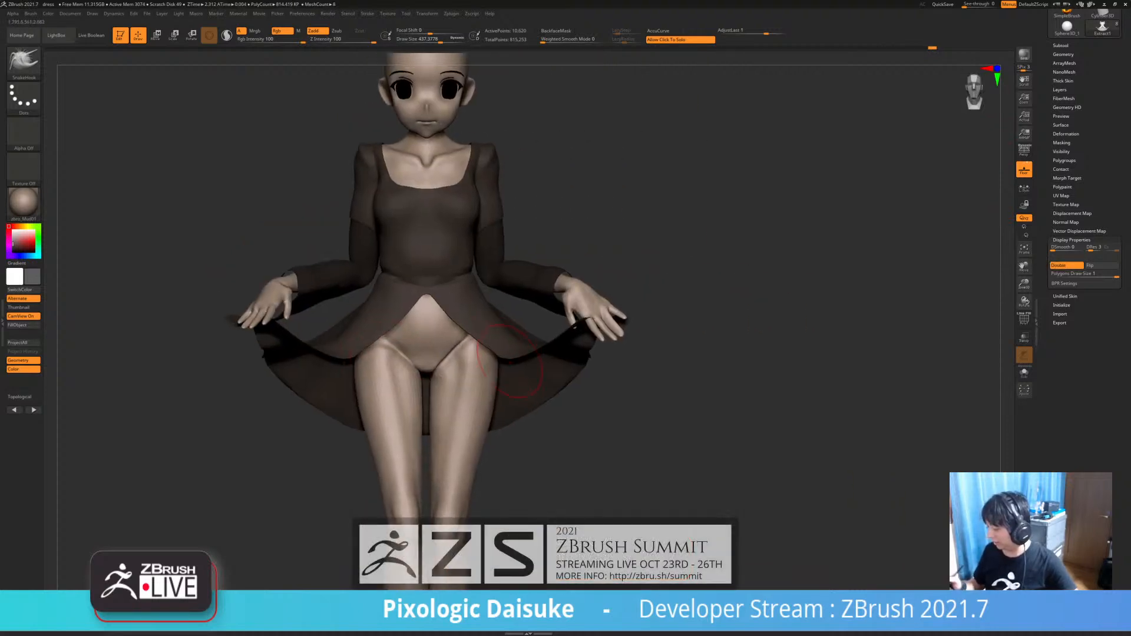
right_click_drag(564, 355, 502, 334, "alt")
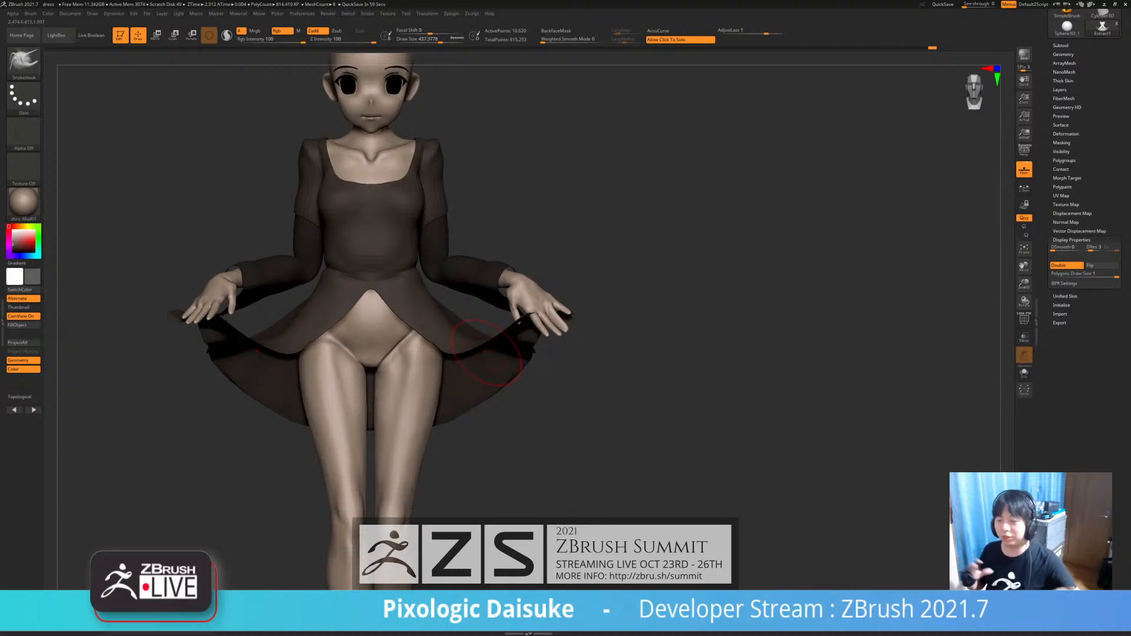
left_click_drag(584, 360, 604, 347)
left_click_drag(533, 371, 560, 388)
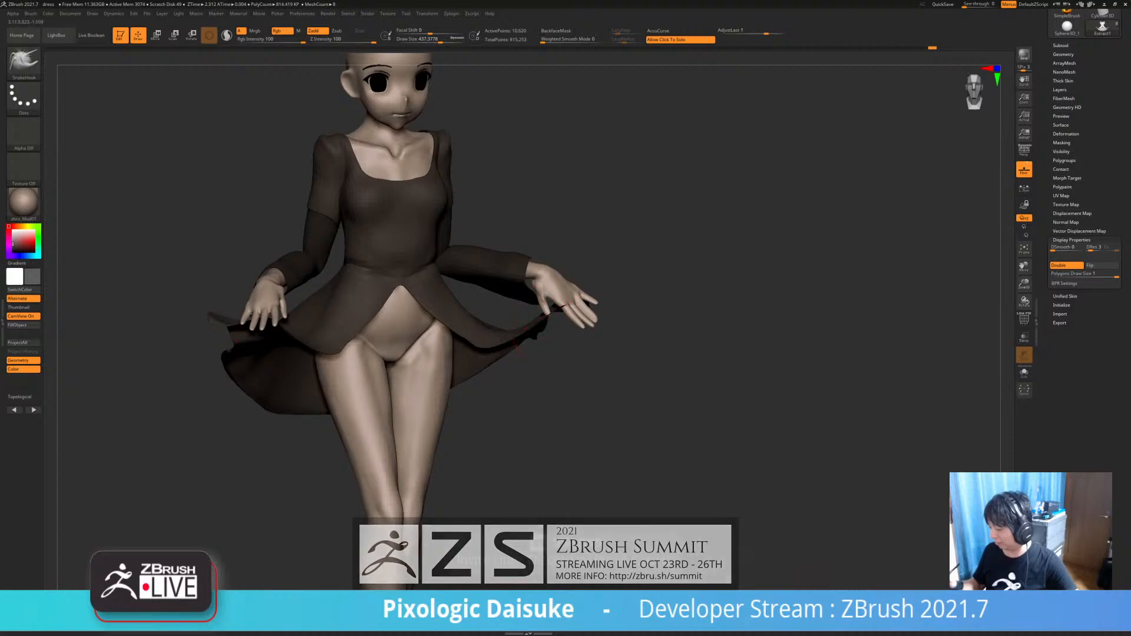
left_click_drag(538, 318, 551, 354)
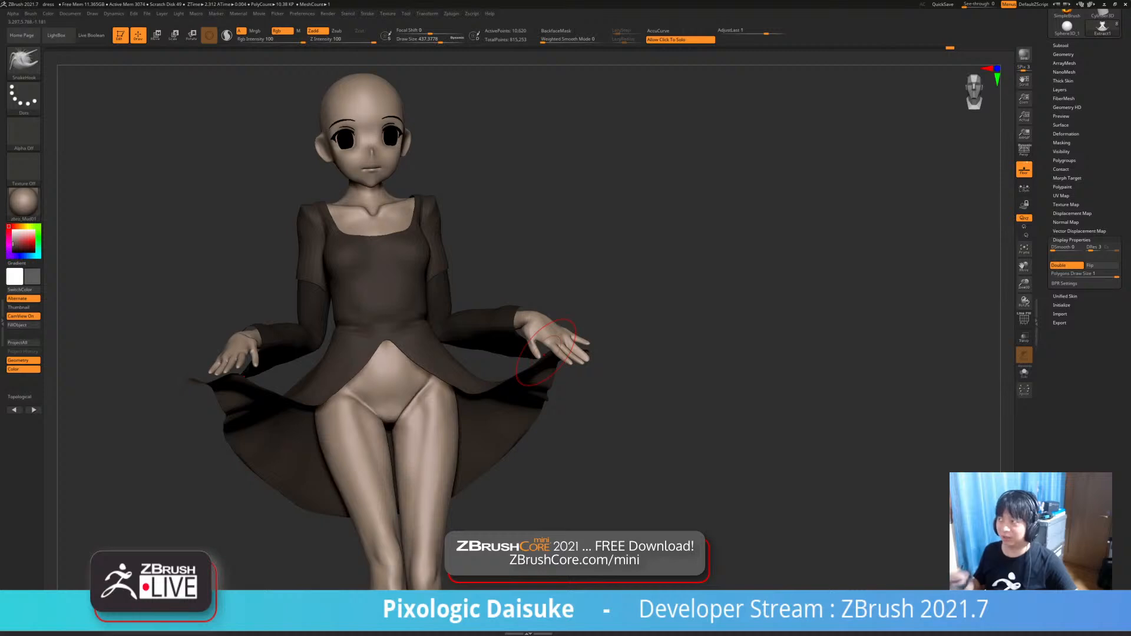
mouse_move(546, 352)
right_mouse_down()
mouse_move(522, 383)
mouse_move(472, 390)
mouse_move(516, 380)
right_mouse_up()
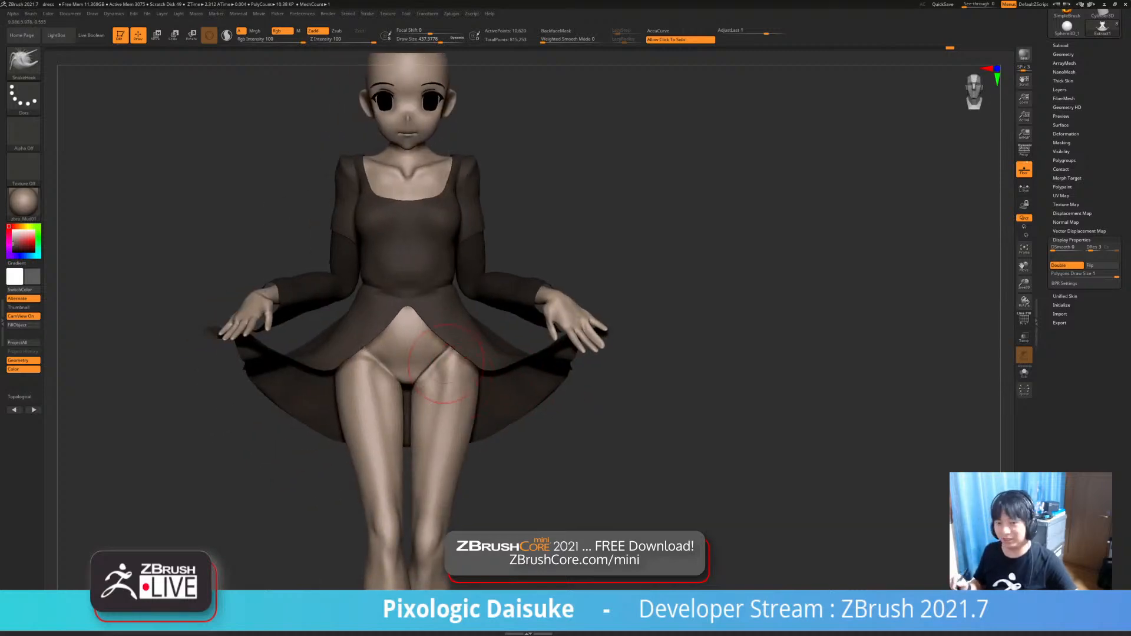
mouse_move(446, 364)
right_mouse_down()
mouse_move(459, 412)
mouse_move(431, 360)
mouse_move(459, 316)
mouse_move(427, 295)
mouse_move(510, 255)
right_mouse_up()
- Select the sleeves and insert a Spherinder3D as a new subtool, ready for transforming
left_click(418, 349, "alt")
left_click(510, 254, "alt")
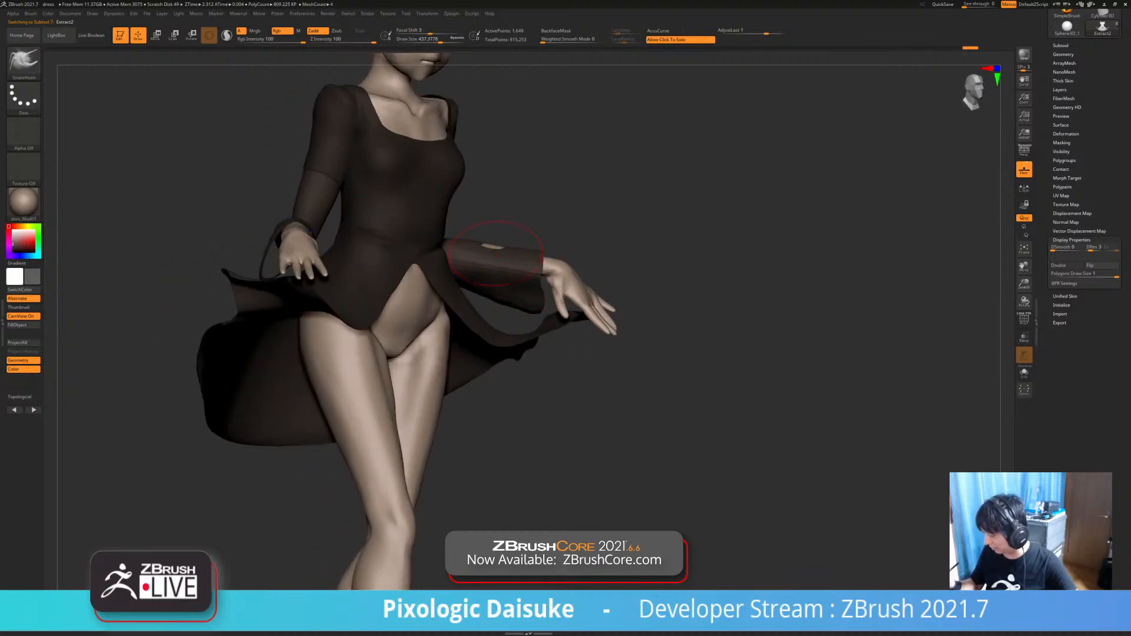
mouse_move(536, 257)
right_mouse_down()
mouse_move(437, 269)
mouse_move(438, 236)
mouse_move(931, 247)
right_mouse_up()
mouse_move(589, 366)
right_mouse_down("alt")
mouse_move(471, 357)
mouse_move(501, 383)
mouse_move(477, 387)
mouse_move(493, 341)
mouse_move(463, 376)
right_mouse_up("alt")
left_click(493, 342, "shift")
left_click(463, 376, "shift")
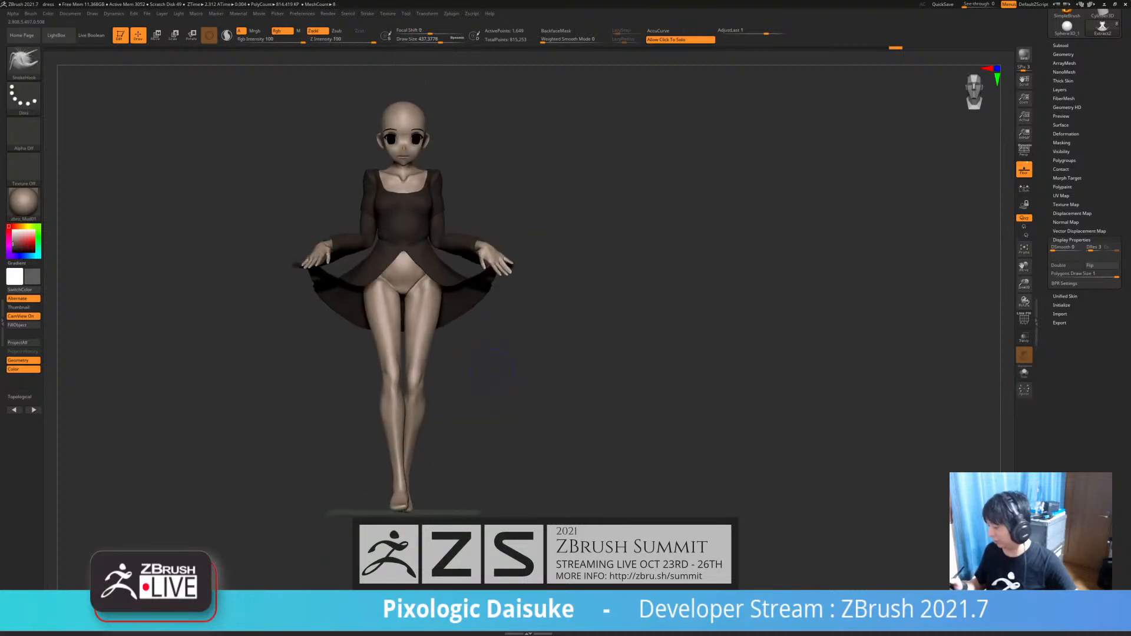
left_click(1061, 45)
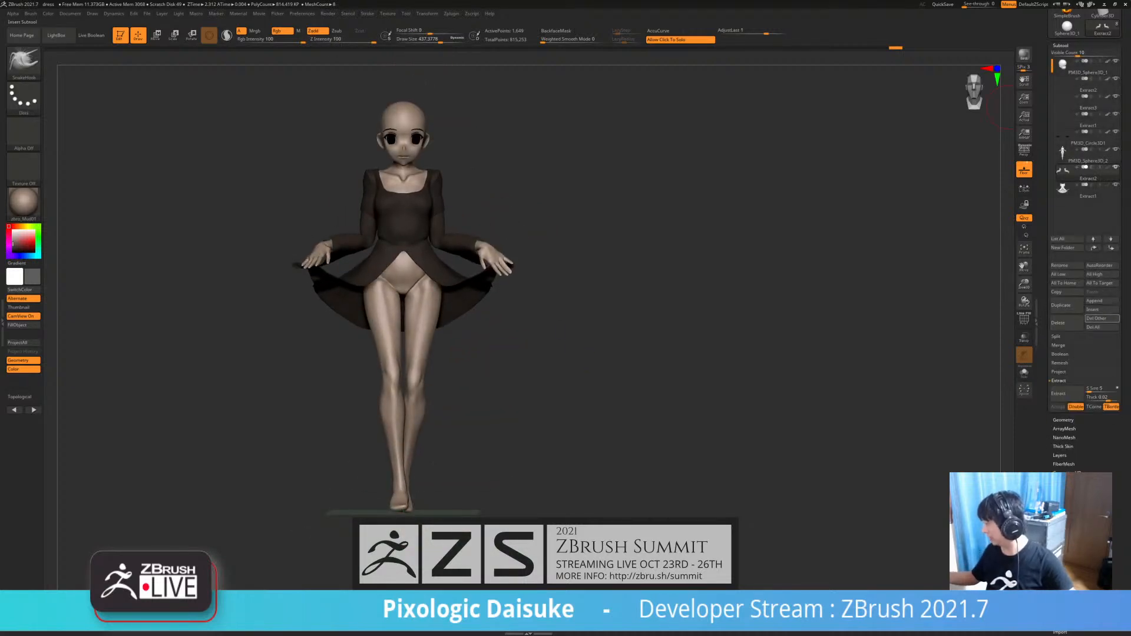
left_click(1103, 309)
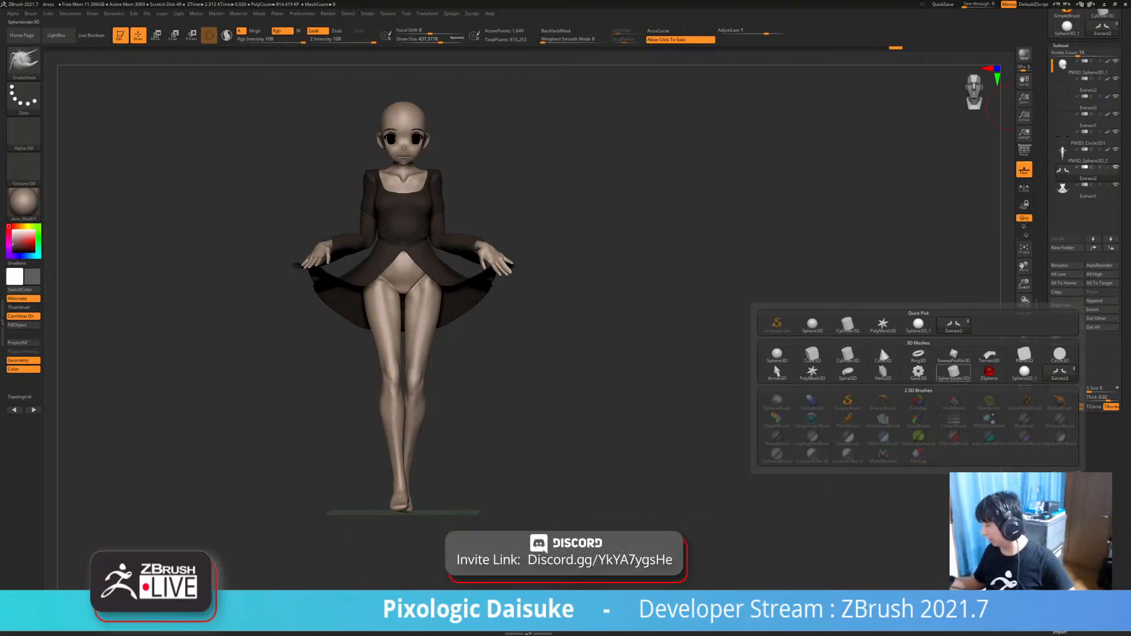
left_click(954, 356)
key("w")
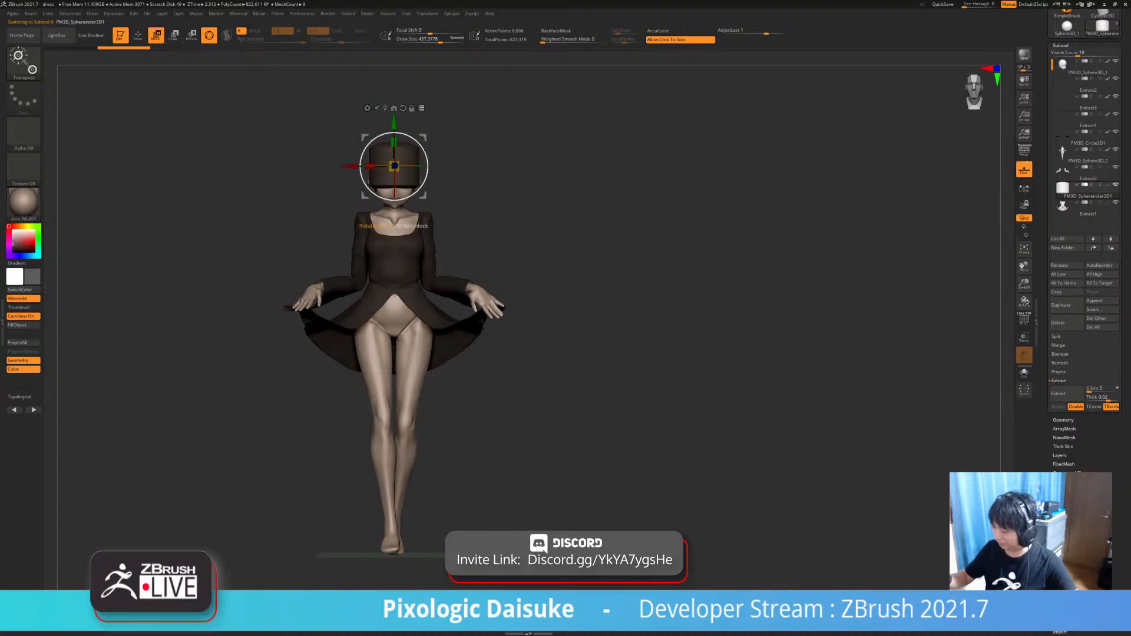
- Lower the inserted cylinder to the legs, enlarge it around them, and raise it to just below the waist
left_click(448, 195)
left_click(448, 194)
left_click_drag(394, 122, 395, 380)
left_click_drag(394, 424, 485, 423)
left_click_drag(531, 377, 551, 386)
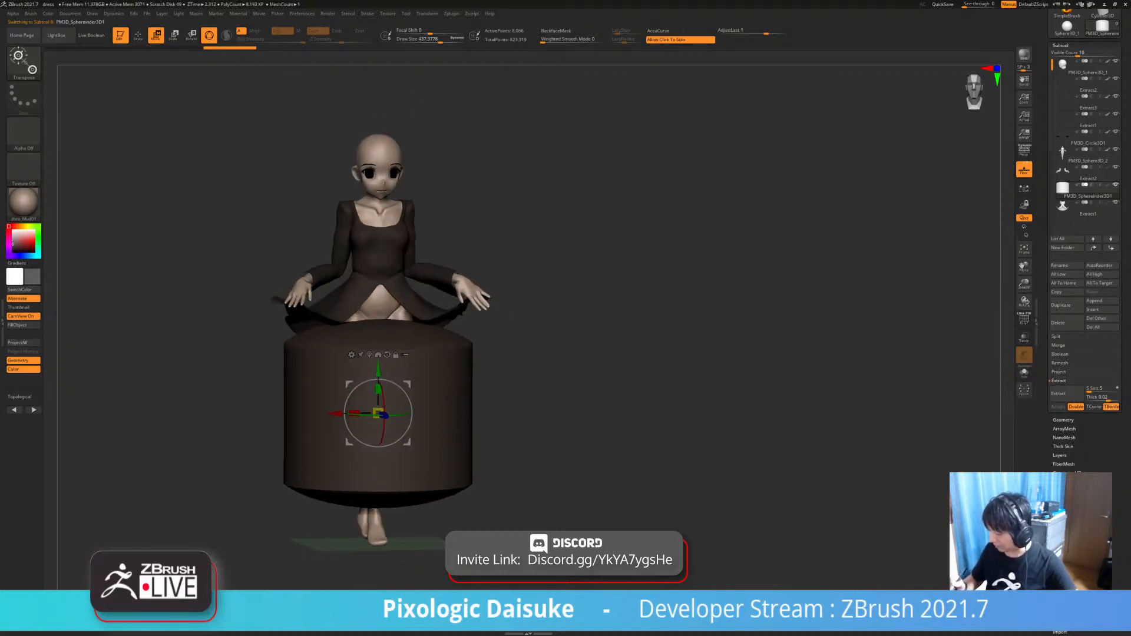
left_click_drag(379, 372, 378, 337)
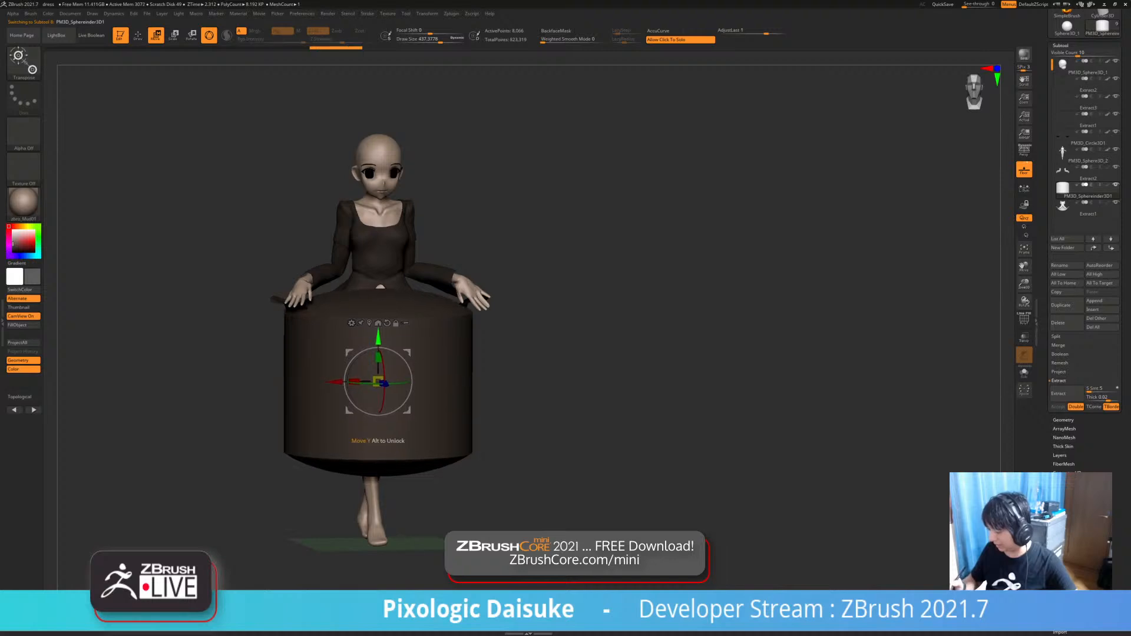
right_click_drag(377, 330, 369, 347)
left_click_drag(530, 354, 512, 360, "shift")
- Show the wireframe, undo the trial mask on the cylinder, and lower the cylinder slightly around the legs
left_click(1024, 319)
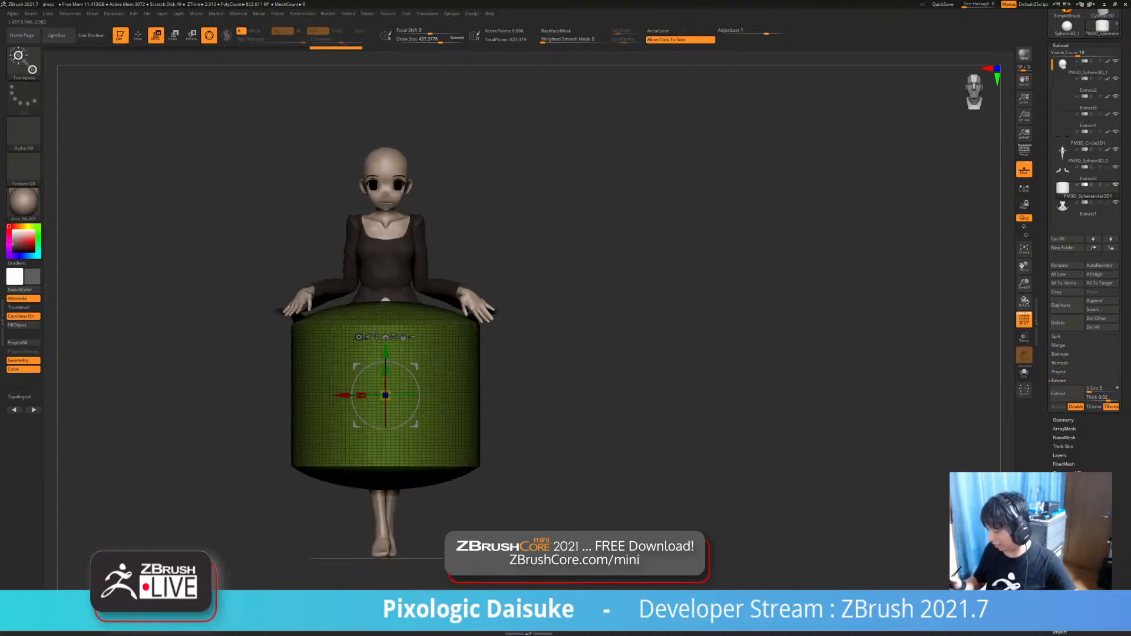
left_click_drag(230, 240, 549, 416, "ctrl")
key("ctrl+z")
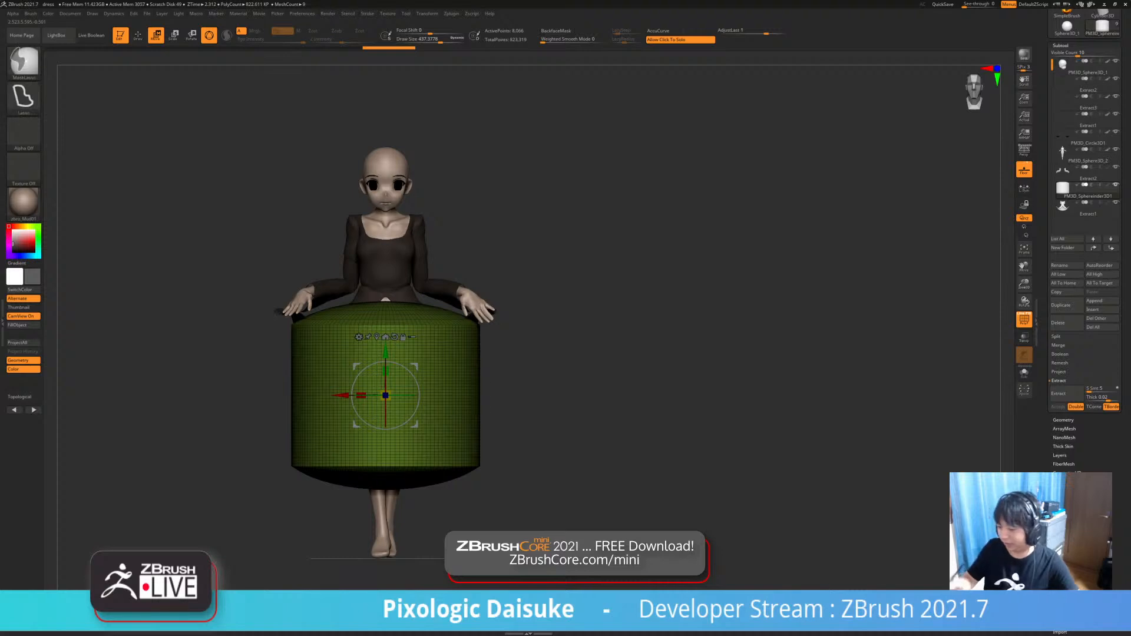
key("q")
right_click_drag(416, 337, 548, 304, "alt")
left_click(156, 35)
left_click_drag(467, 330, 446, 346)
right_click_drag(446, 346, 380, 339)
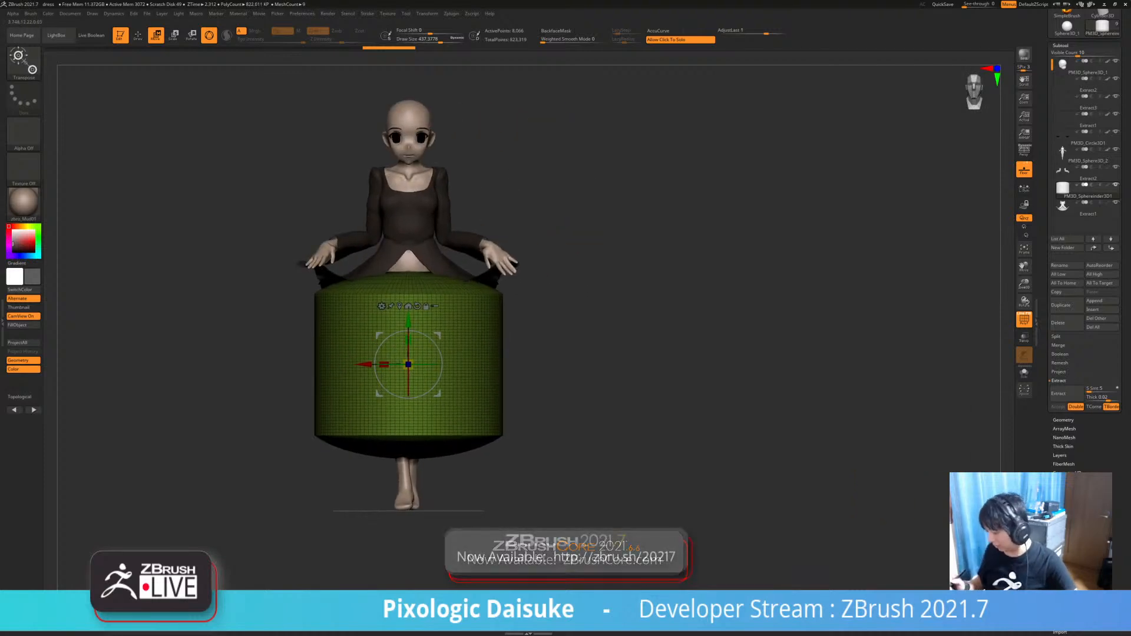
right_click_drag(380, 339, 348, 315, "alt")
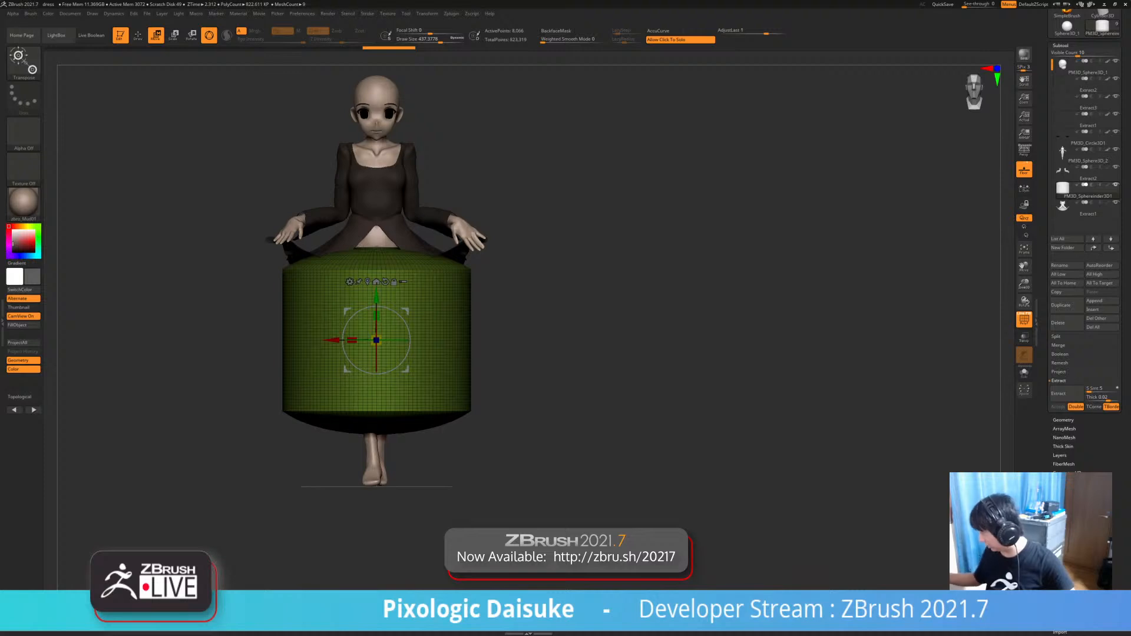
- Simplify the cylinder's geometry by deleting its redundant edge loops
left_click(1063, 420)
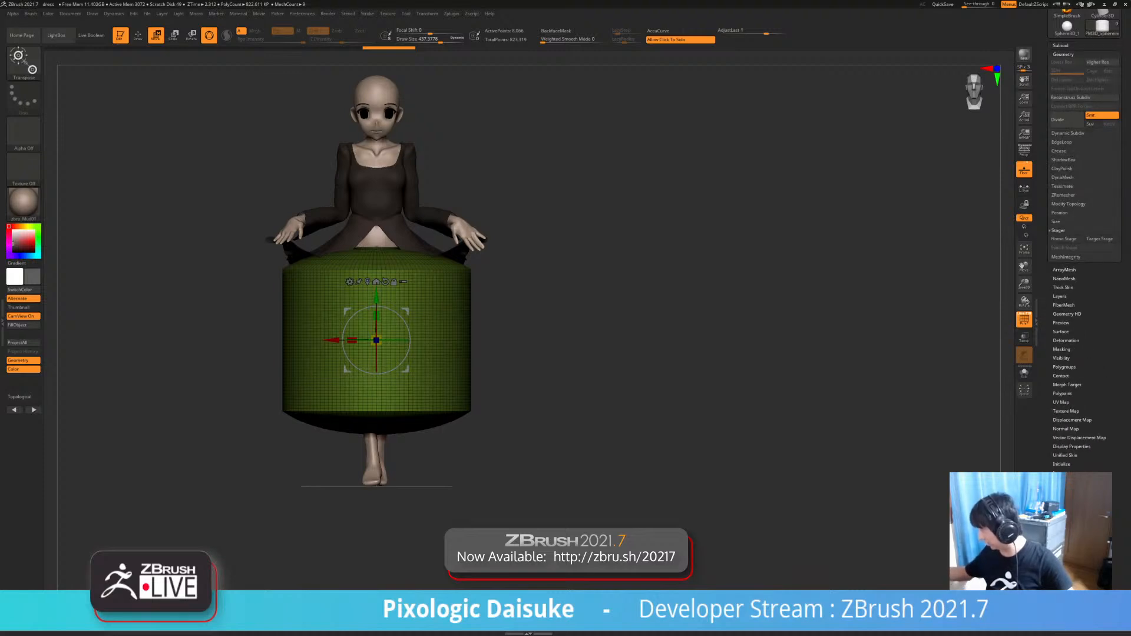
left_click(1062, 142)
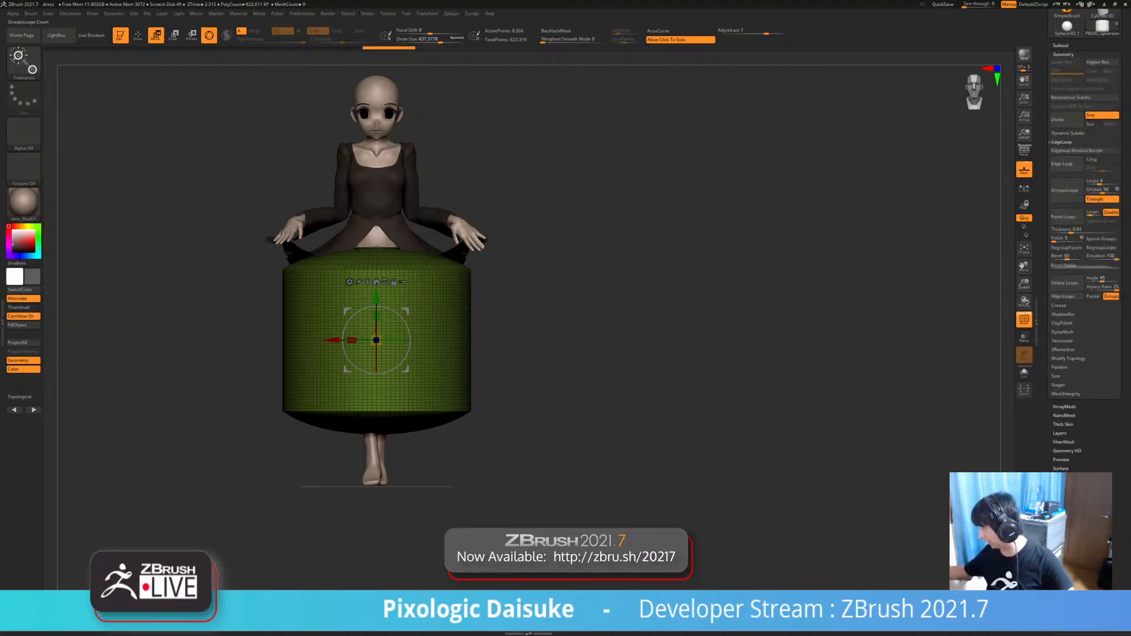
left_click(1065, 283)
mouse_move(590, 354)
right_mouse_down("ctrl")
mouse_move(590, 401)
mouse_move(590, 371)
right_mouse_up("ctrl")
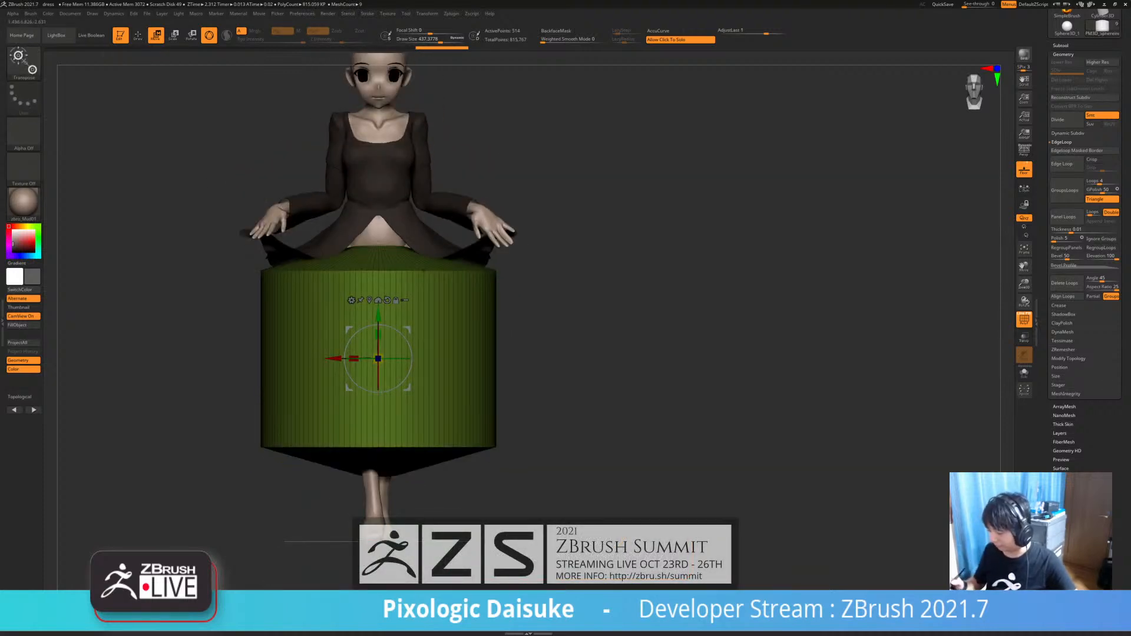
- Mask the cylinder's lower part and scale its upper edge inward to form a taper
mouse_move(150, 193)
left_mouse_down("ctrl")
mouse_move(518, 321)
mouse_move(137, 242)
left_mouse_up("ctrl")
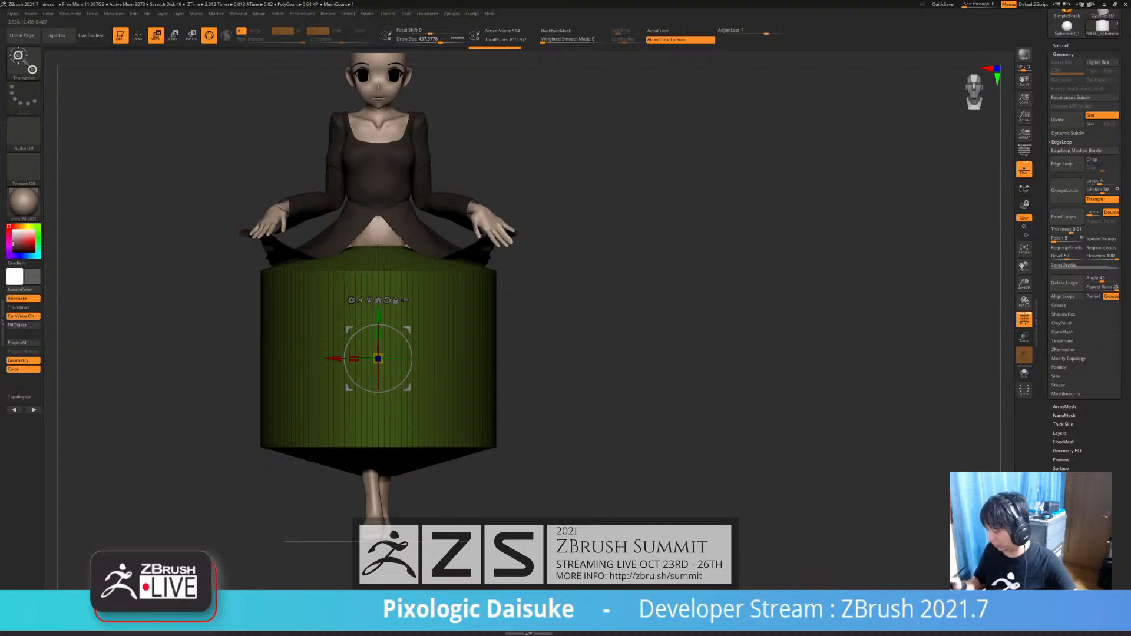
right_click_drag(428, 270, 507, 270)
left_click_drag(419, 361, 389, 361)
left_click_drag(648, 330, 589, 330)
left_click_drag(642, 300, 557, 313, "alt")
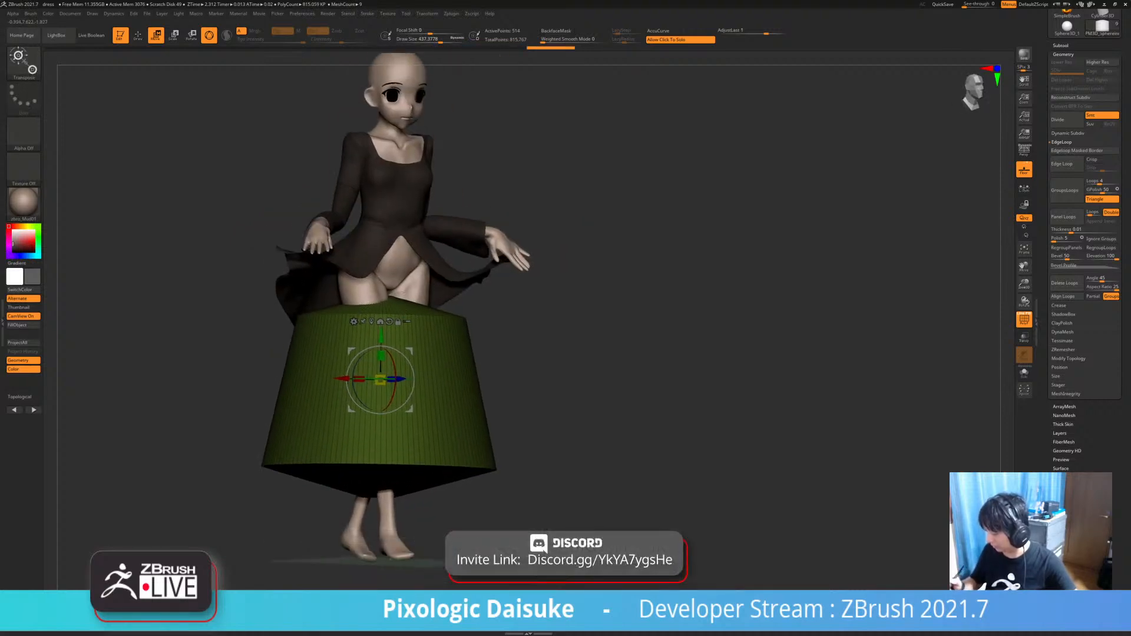
- Raise the narrowed top of the cylinder to the hips underneath the skirt
left_click_drag(583, 277, 545, 289)
left_click_drag(392, 299, 391, 240)
mouse_move(590, 295)
left_mouse_down()
mouse_move(642, 294)
mouse_move(613, 321)
mouse_move(575, 324)
left_mouse_up()
- Switch the mask to the cylinder's other end and extend its bottom edge down to floor level
mouse_move(635, 404)
left_mouse_down("ctrl")
mouse_move(277, 489)
mouse_move(619, 442)
left_mouse_up("ctrl")
left_click_drag(618, 354, 589, 258, "alt")
left_click_drag(377, 250, 378, 387, "alt")
left_click_drag(539, 277, 546, 338, "alt")
left_click_drag(539, 306, 539, 370, "alt")
right_click_drag(539, 370, 568, 353)
mouse_move(568, 353)
right_mouse_down()
mouse_move(654, 353)
mouse_move(572, 343)
right_mouse_up()
- Isolate the tapered cylinder with Solo mode so the character and outfit are hidden
left_click(591, 353)
left_click(571, 343)
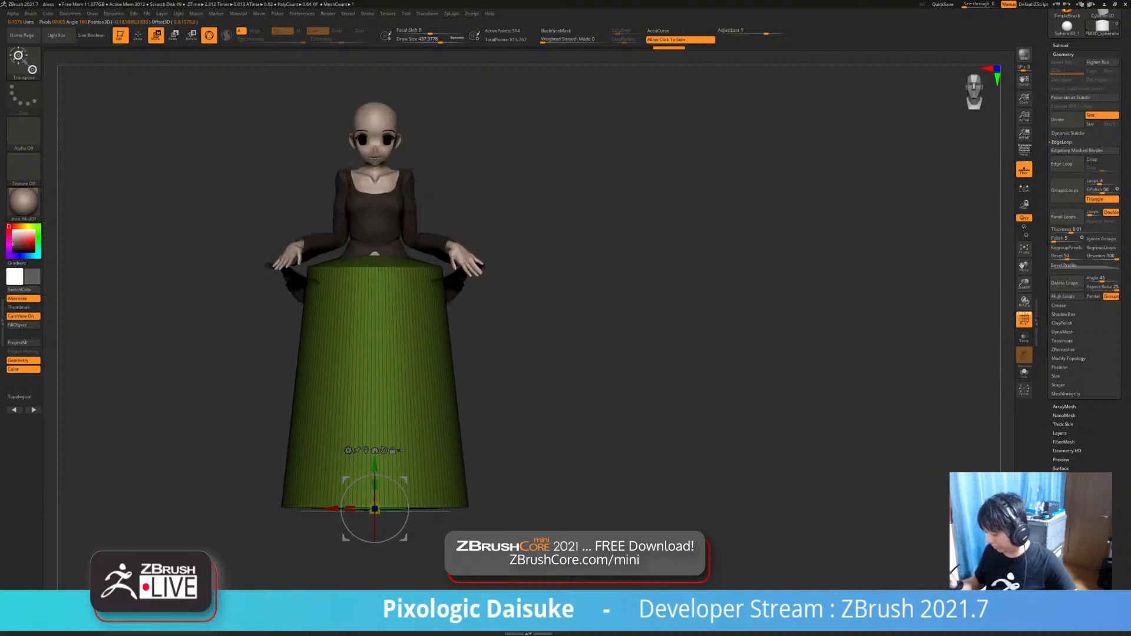
left_click(572, 343)
left_click(572, 343)
left_click(572, 343)
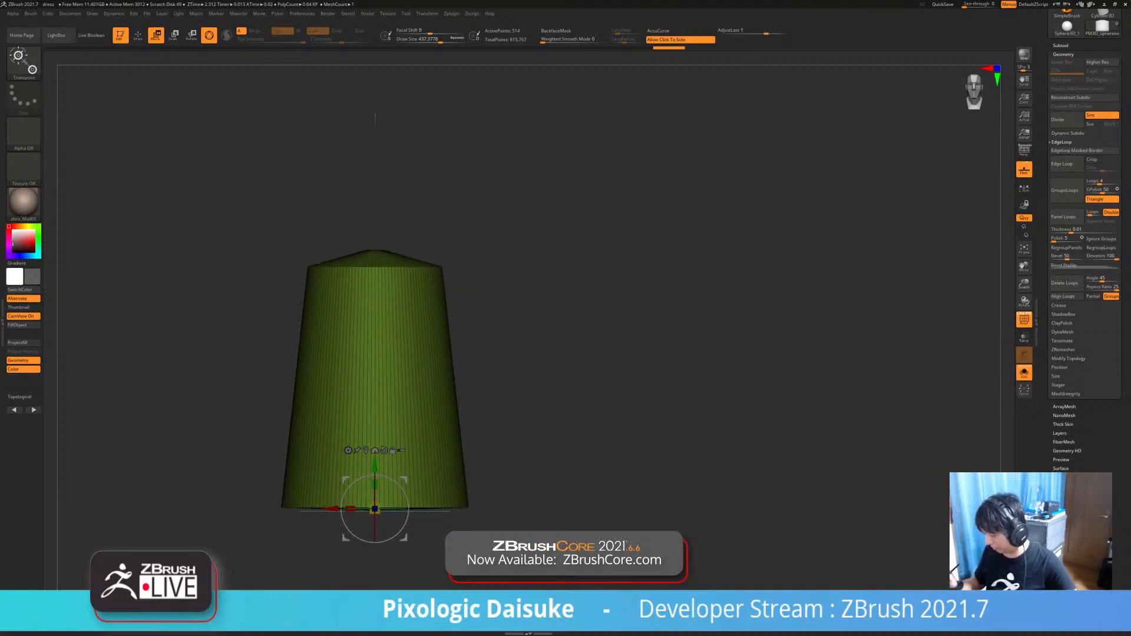
right_click_drag(571, 343, 548, 325, "alt")
mouse_move(548, 325)
right_mouse_down()
mouse_move(548, 313)
mouse_move(548, 353)
mouse_move(553, 318)
right_mouse_up()
left_click(552, 318)
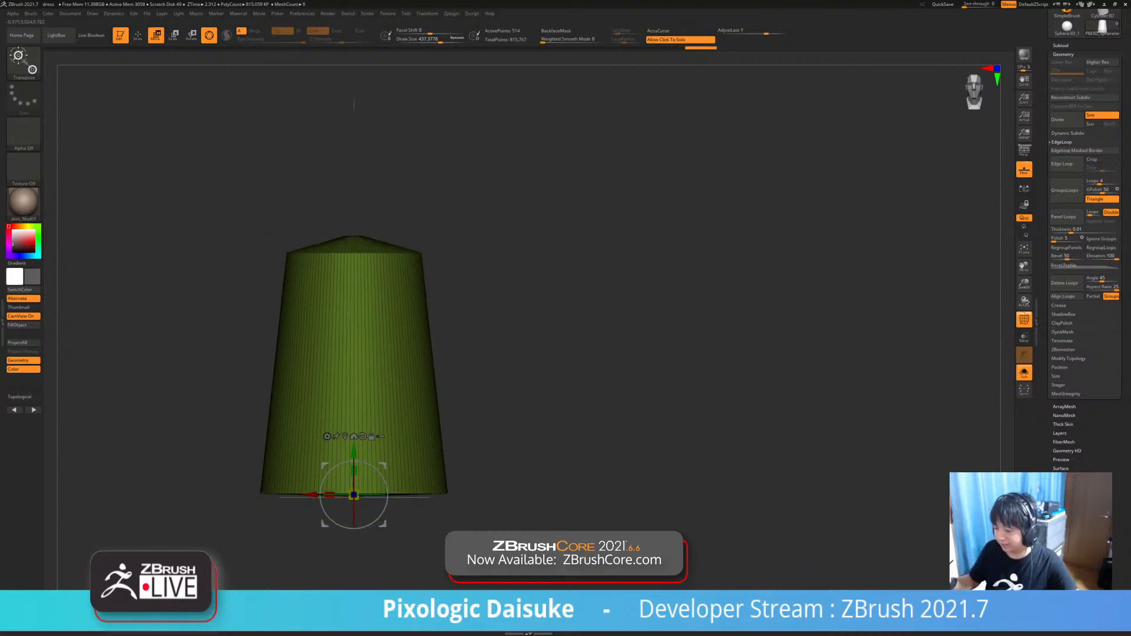
- Activate the Collision Volume for dynamics simulation and bring all the other subtools back into view
left_click(114, 13)
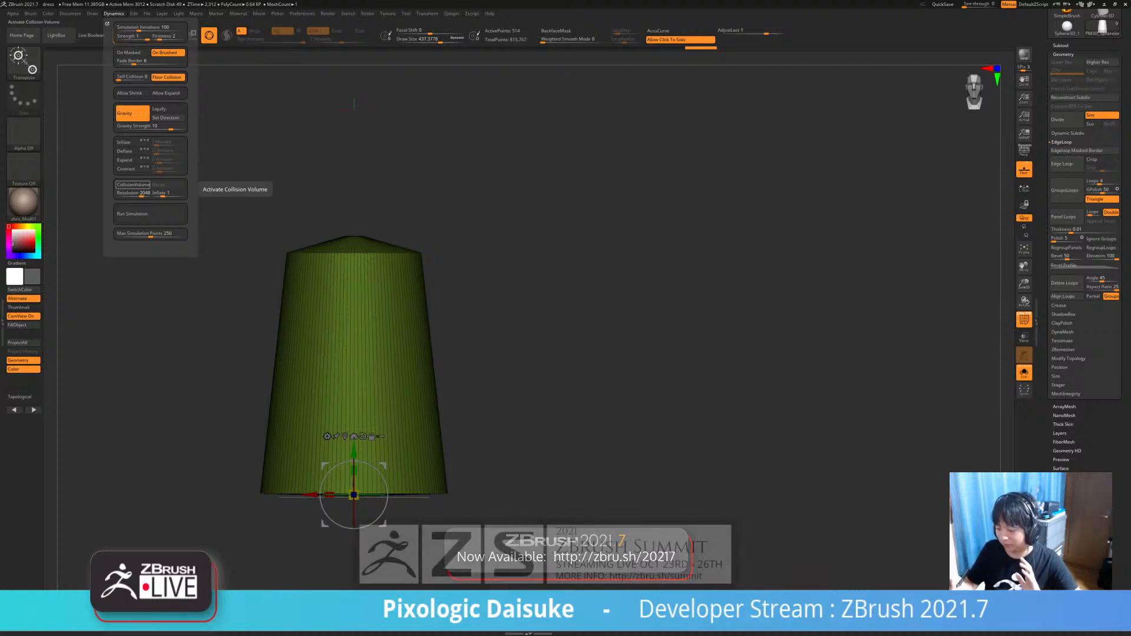
left_click(132, 184)
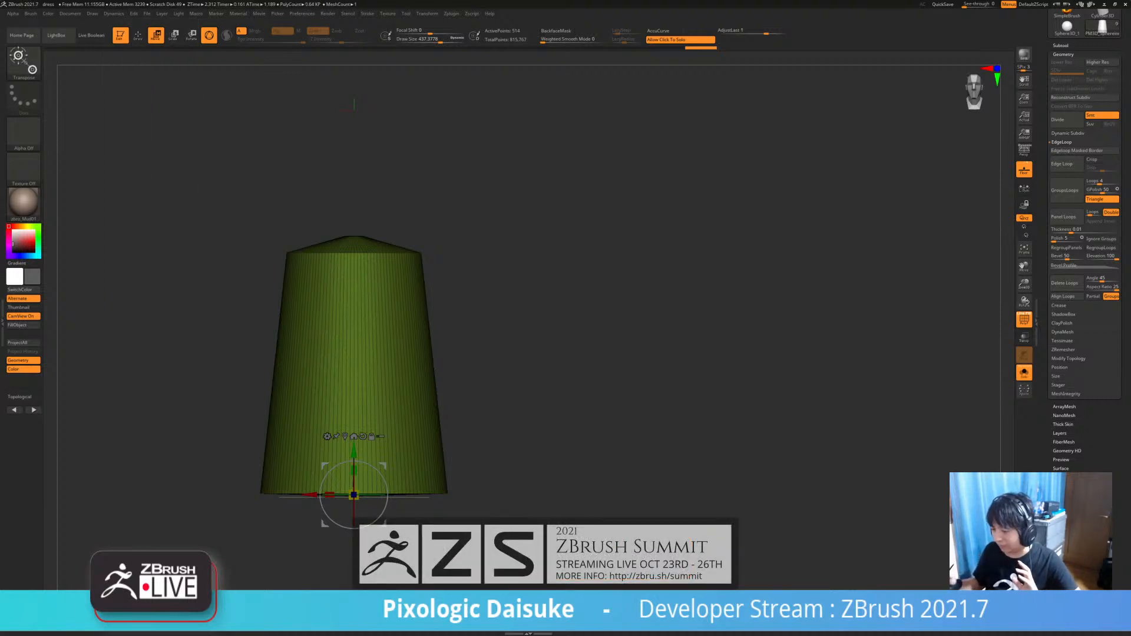
left_click(196, 190)
left_click_drag(196, 190, 196, 216)
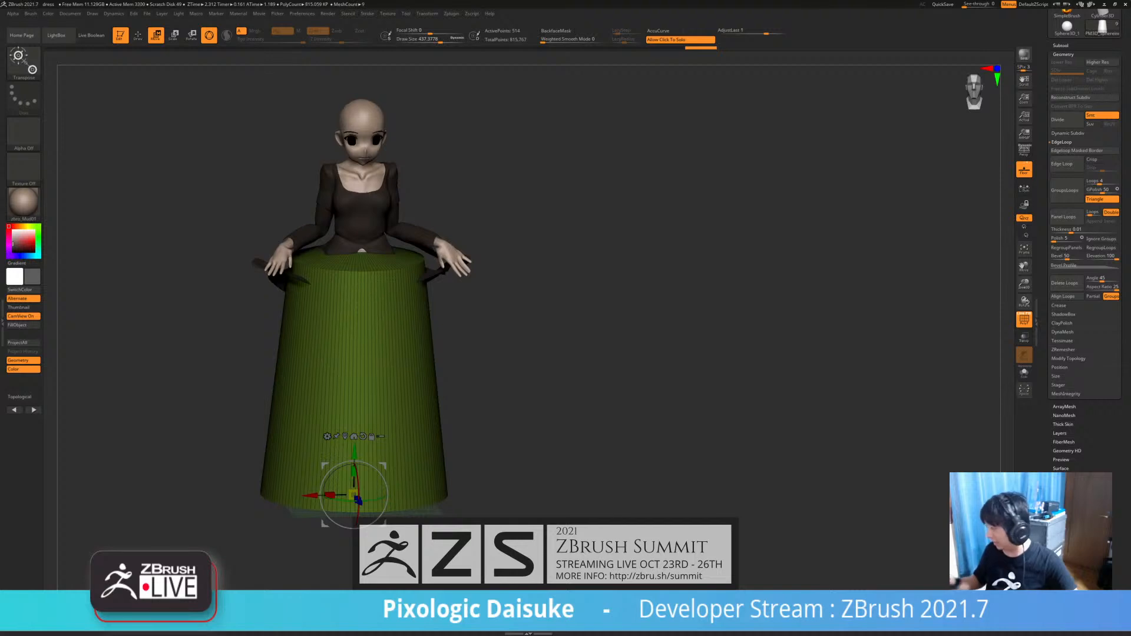
- Start inserting another subtool after the tapered cylinder
left_click(1061, 46)
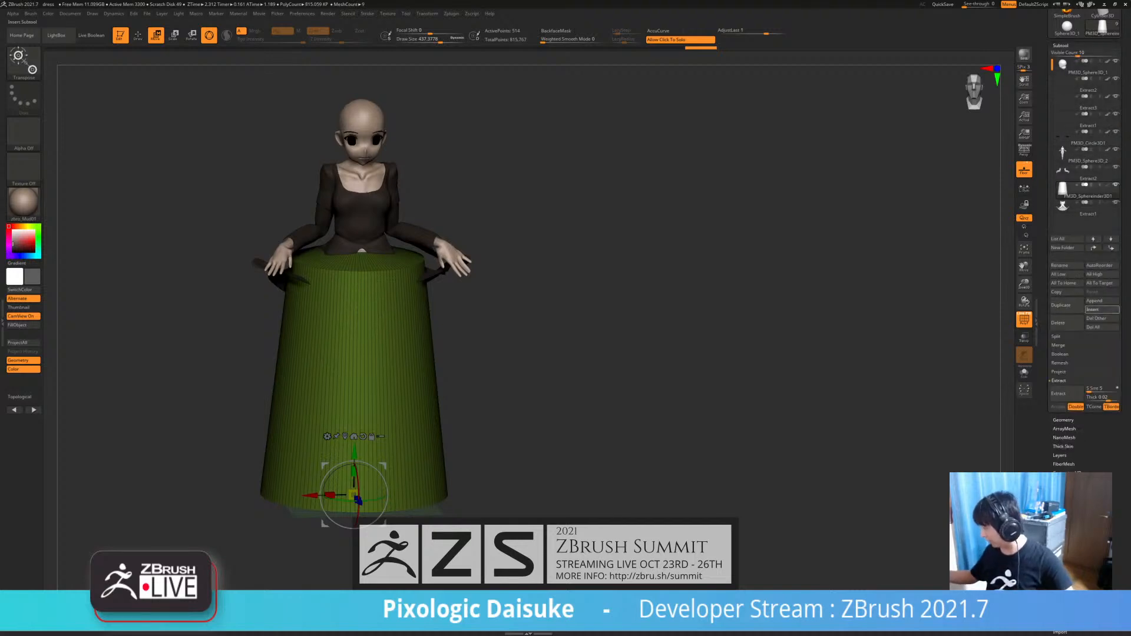
- Insert a Plane3D subtool, enlarge it and rotate it horizontal so it forms a wide sheet at the figure's head
left_click(1102, 310)
left_click(879, 346)
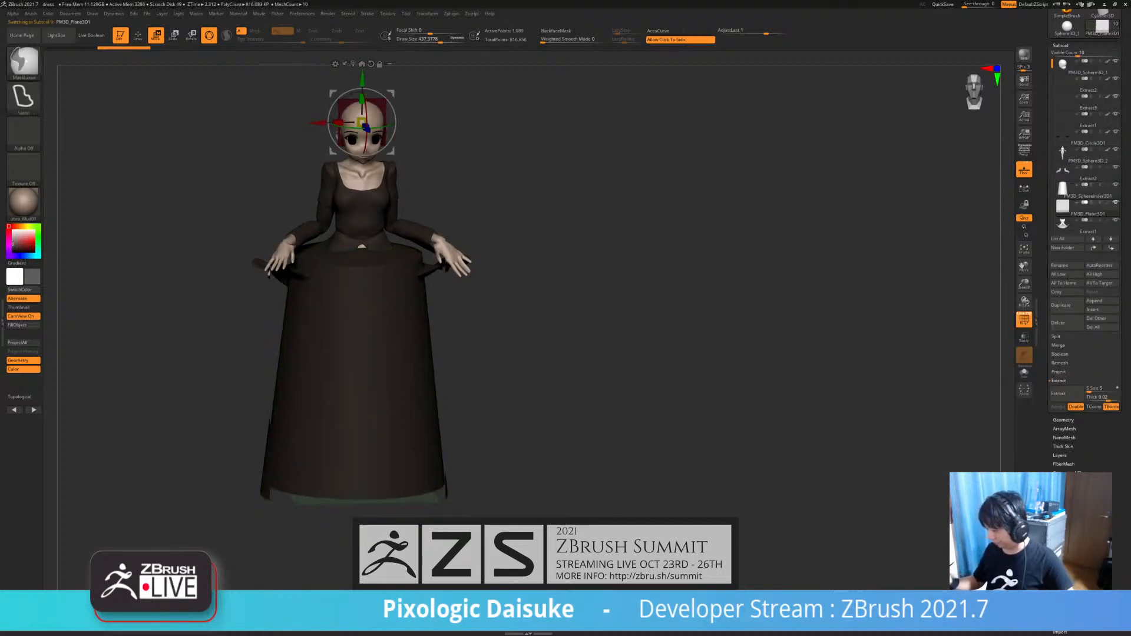
right_click_drag(277, 211, 372, 211, "ctrl")
left_click_drag(410, 152, 376, 118, "shift")
right_click_drag(377, 212, 304, 277)
left_click_drag(368, 141, 448, 140)
right_click_drag(412, 212, 457, 288, "alt")
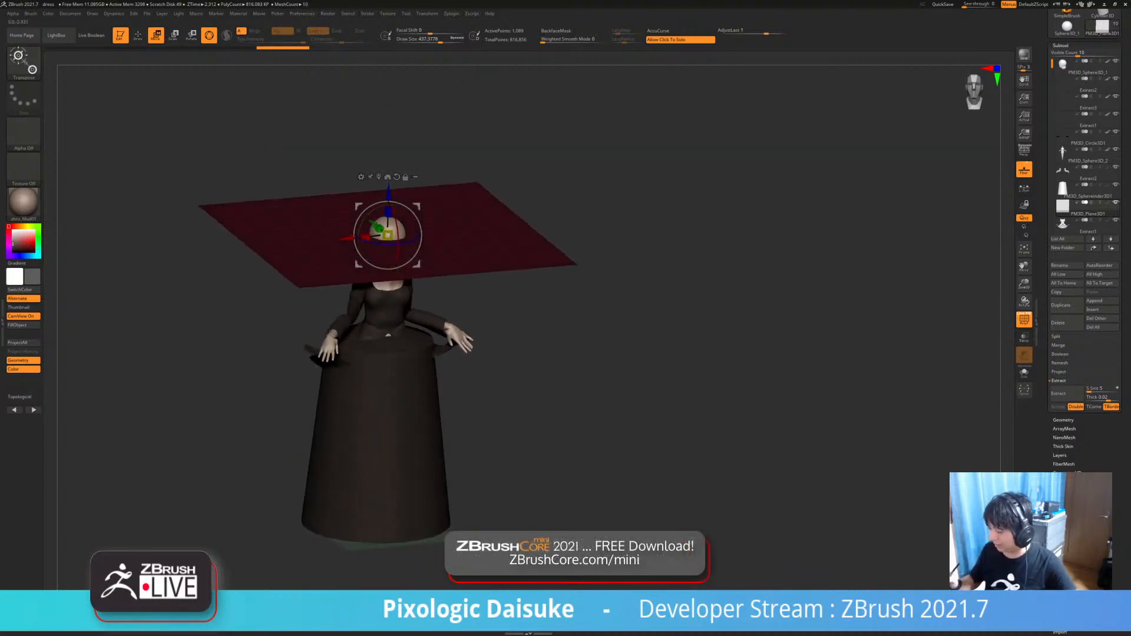
- Try running the cloth simulation on the plane with the whole figure as the collision object
left_click(113, 13)
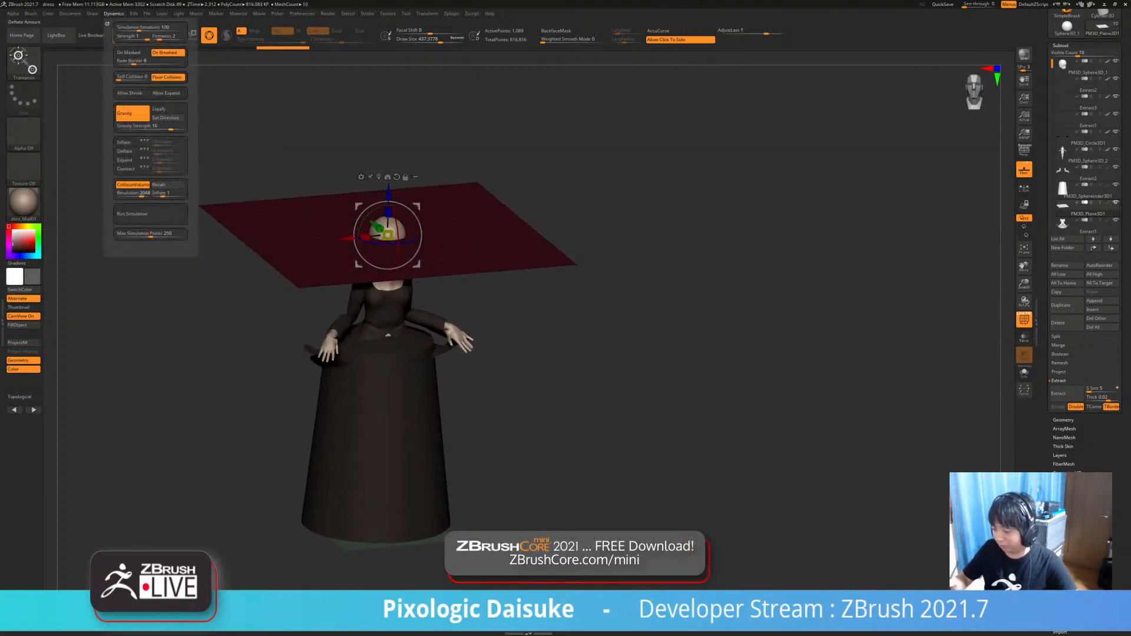
left_click(150, 214)
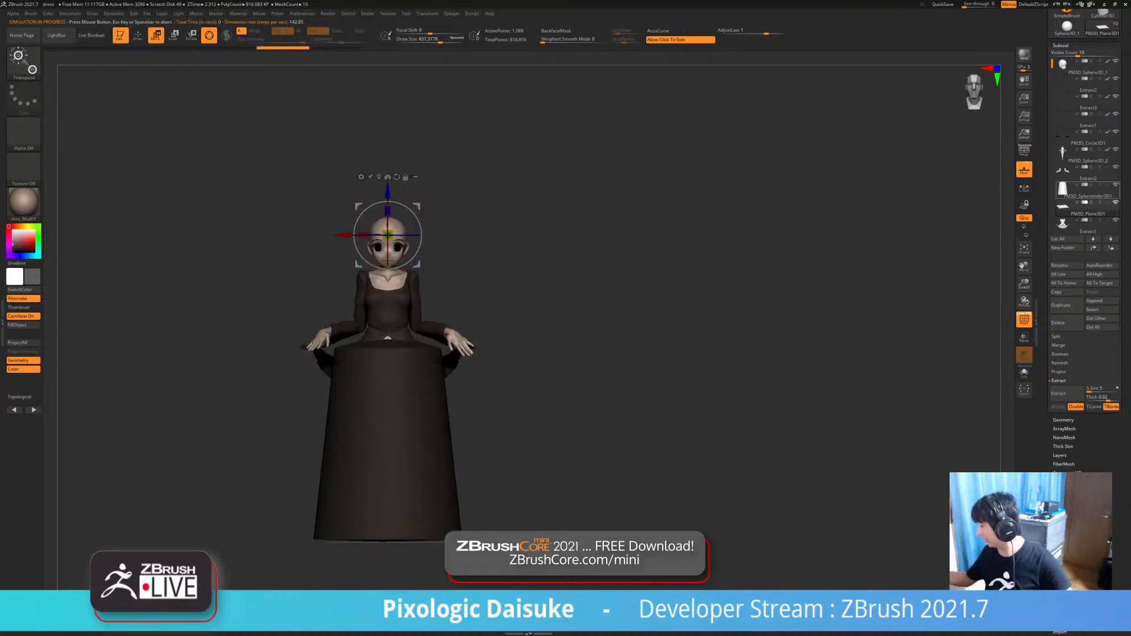
- Select the cone-shaped skirt subtool, hide all the others and switch from the gizmo to Draw mode
left_click(1087, 190)
left_click(1116, 185)
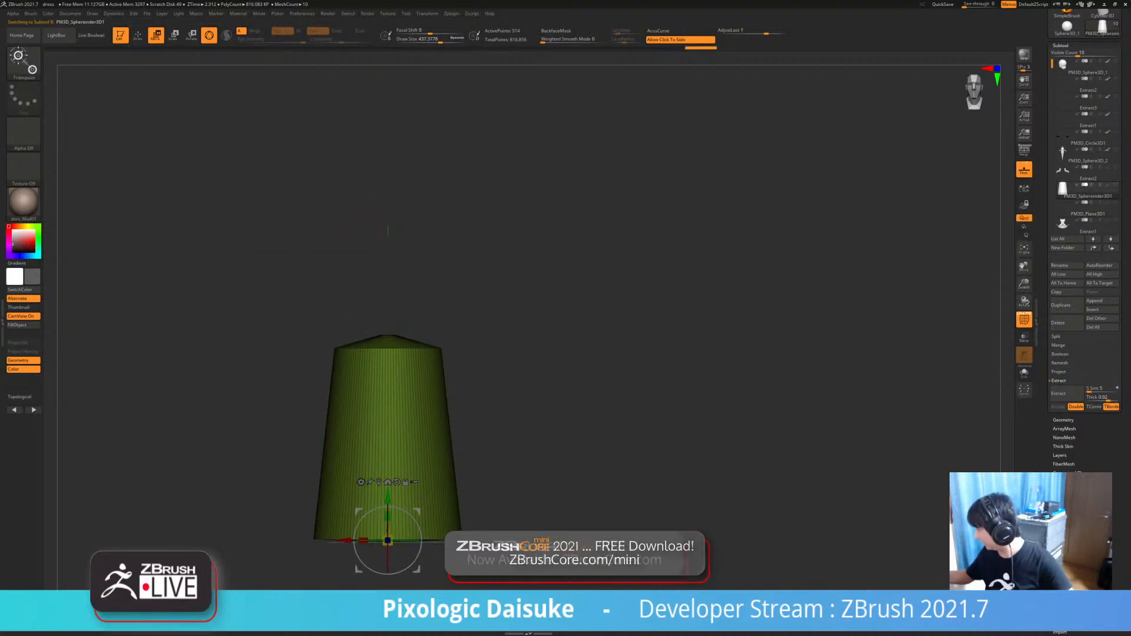
left_click_drag(388, 229, 404, 188, "alt")
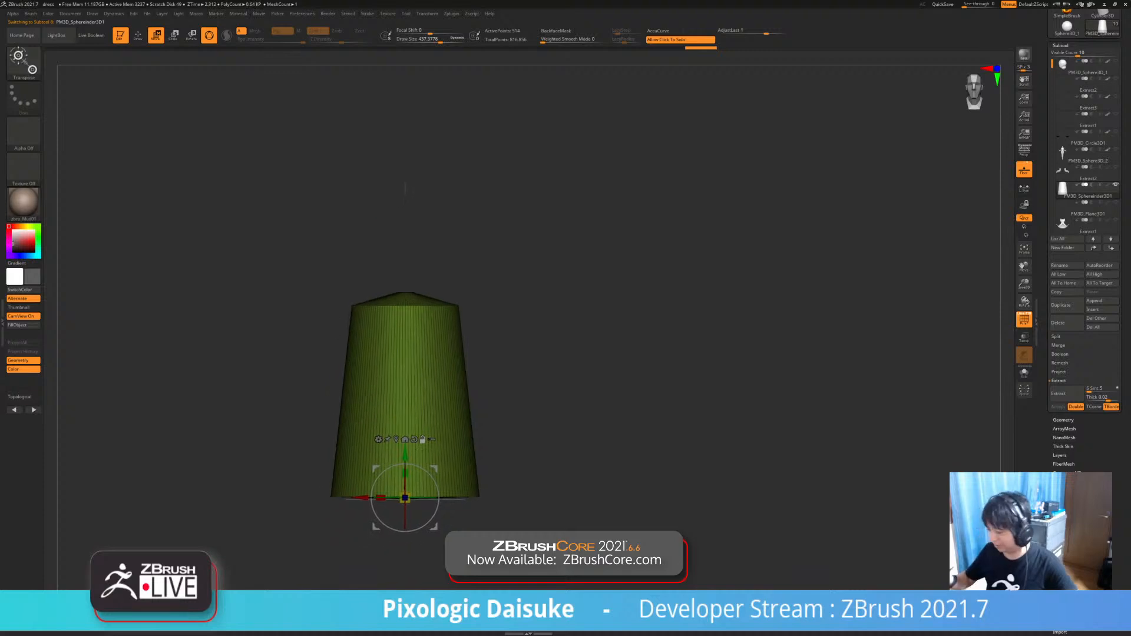
left_click(114, 13)
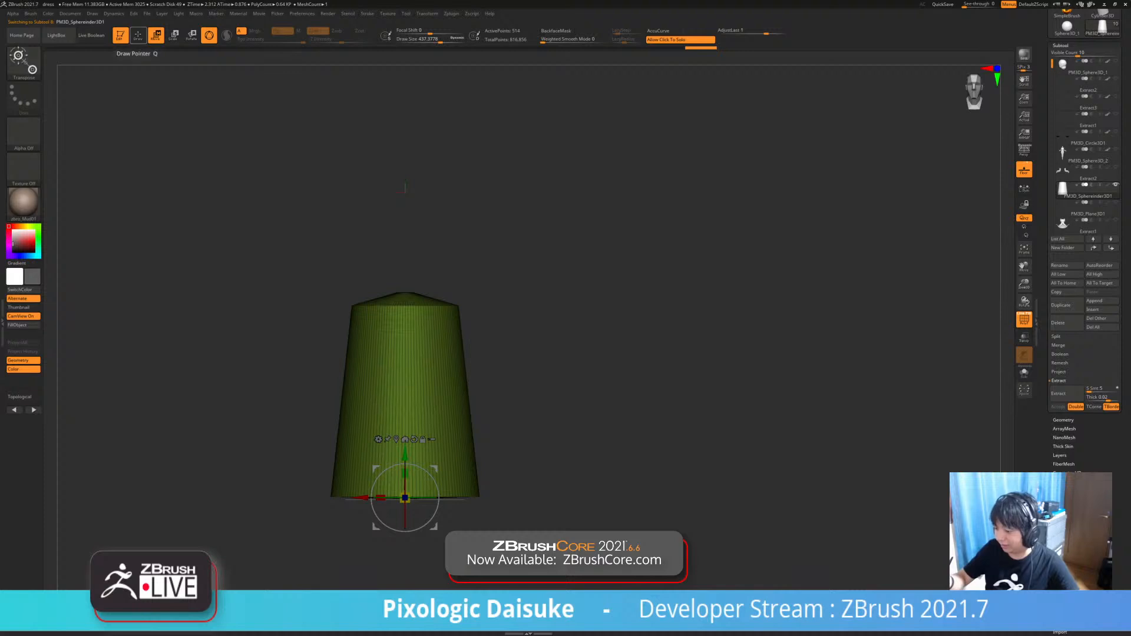
left_click(138, 35)
mouse_move(533, 295)
left_mouse_down()
mouse_move(537, 326)
mouse_move(505, 321)
left_mouse_up()
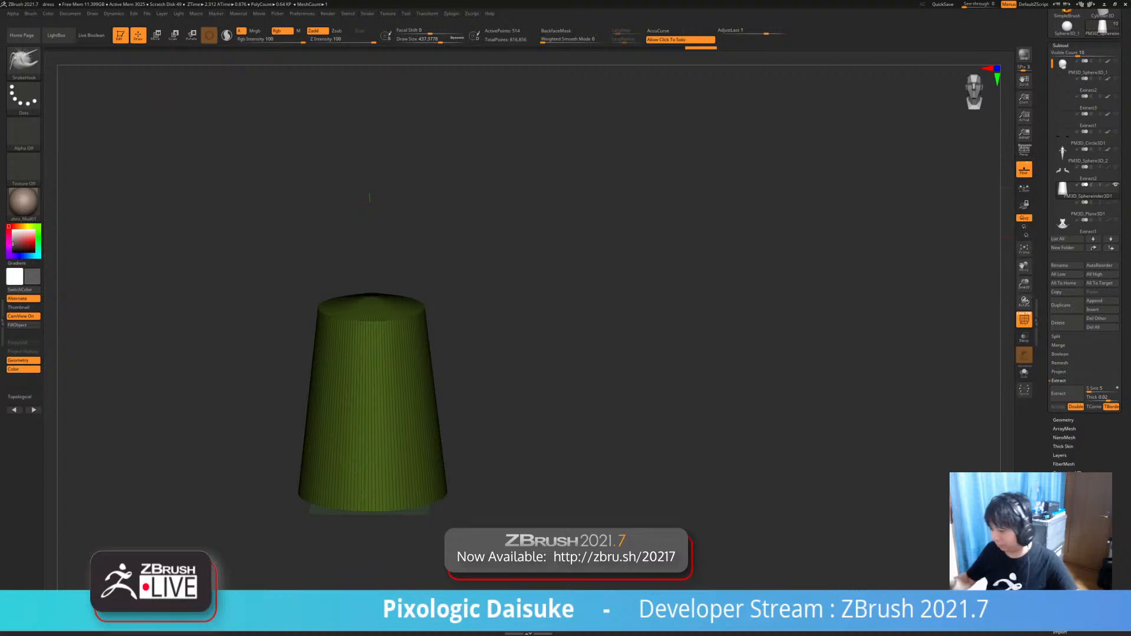
- Try building the dynamics collision volume with only the skirt cone displayed
left_click(113, 13)
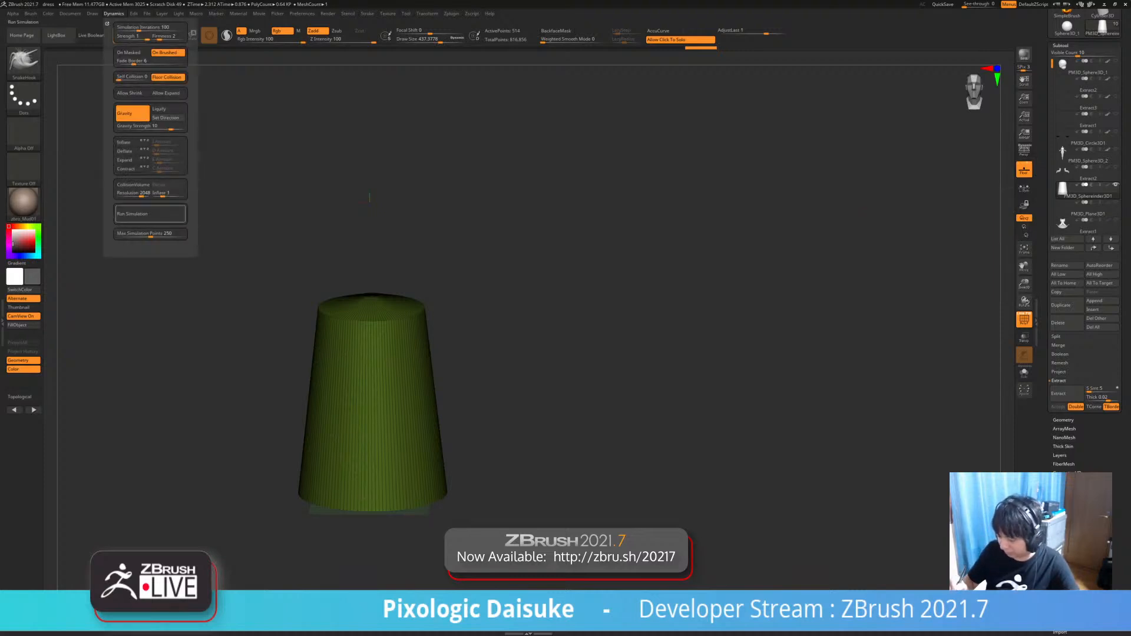
left_click(134, 185)
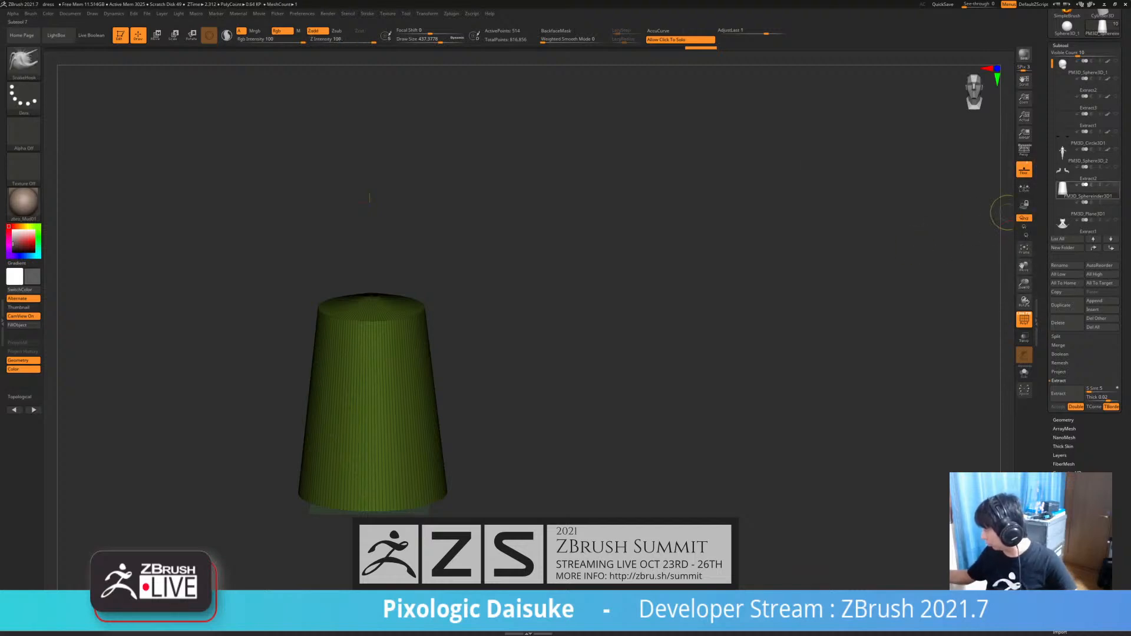
mouse_move(550, 400)
left_mouse_down("alt")
mouse_move(579, 387)
mouse_move(584, 403)
left_mouse_up("alt")
left_click(579, 387)
left_click(113, 13)
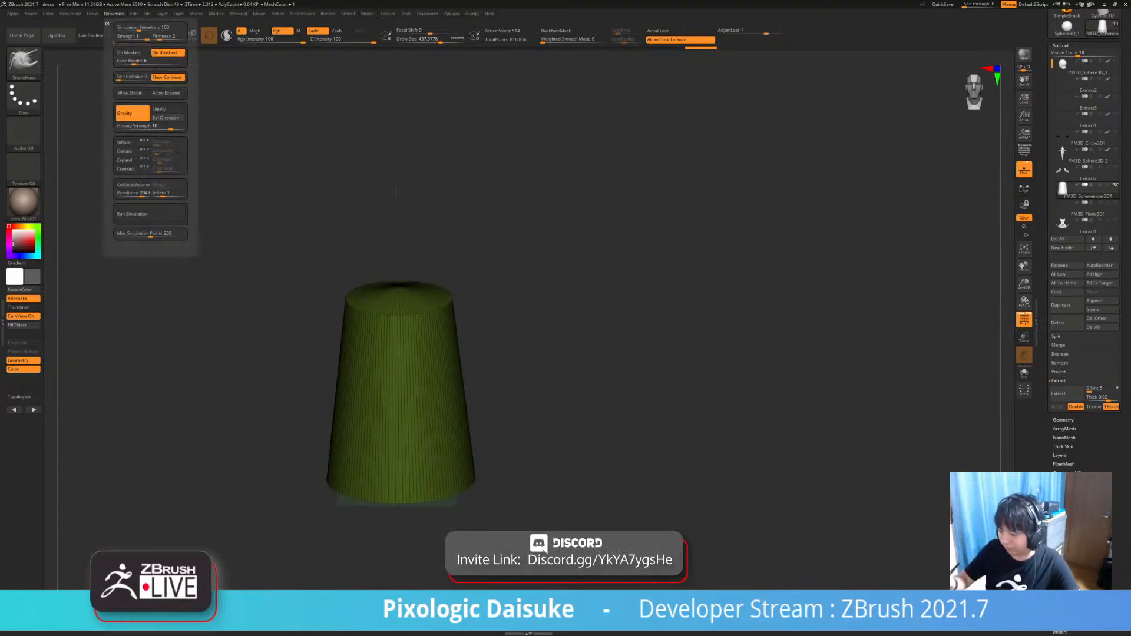
left_click(133, 185)
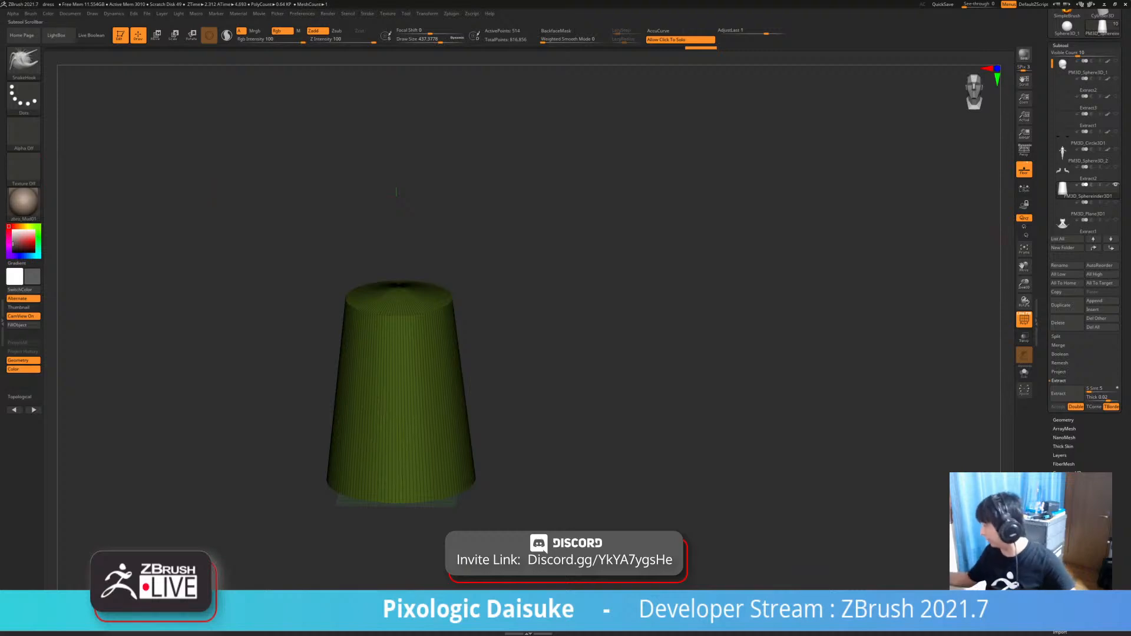
- Select and show the plane alongside the skirt cone, and enable the dynamics collision volume for the pair
key("Down")
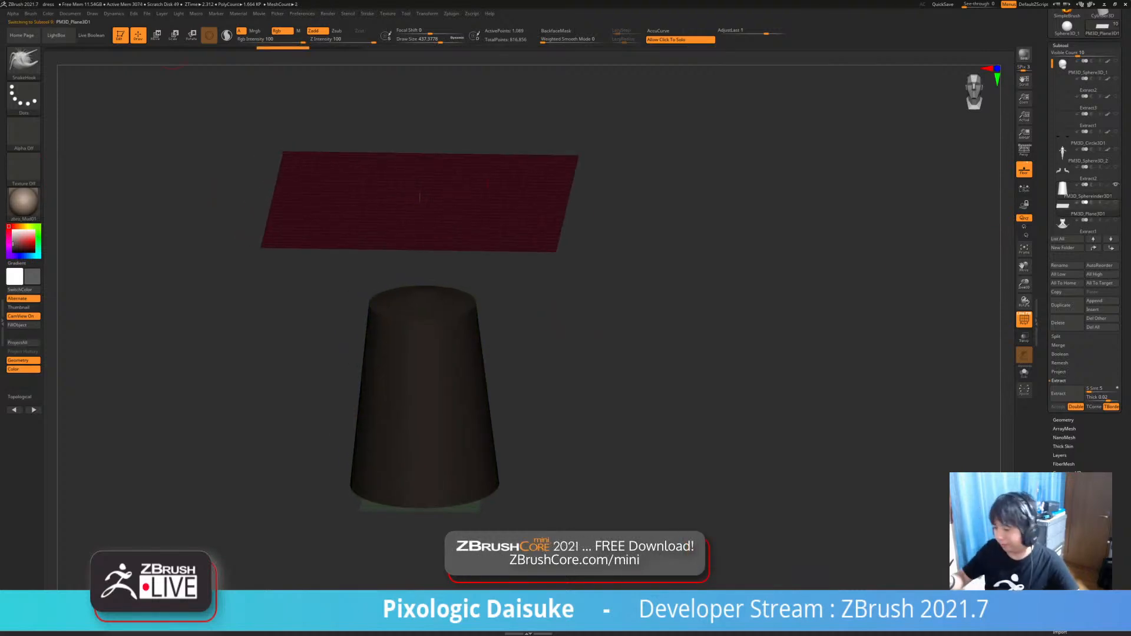
left_click(114, 13)
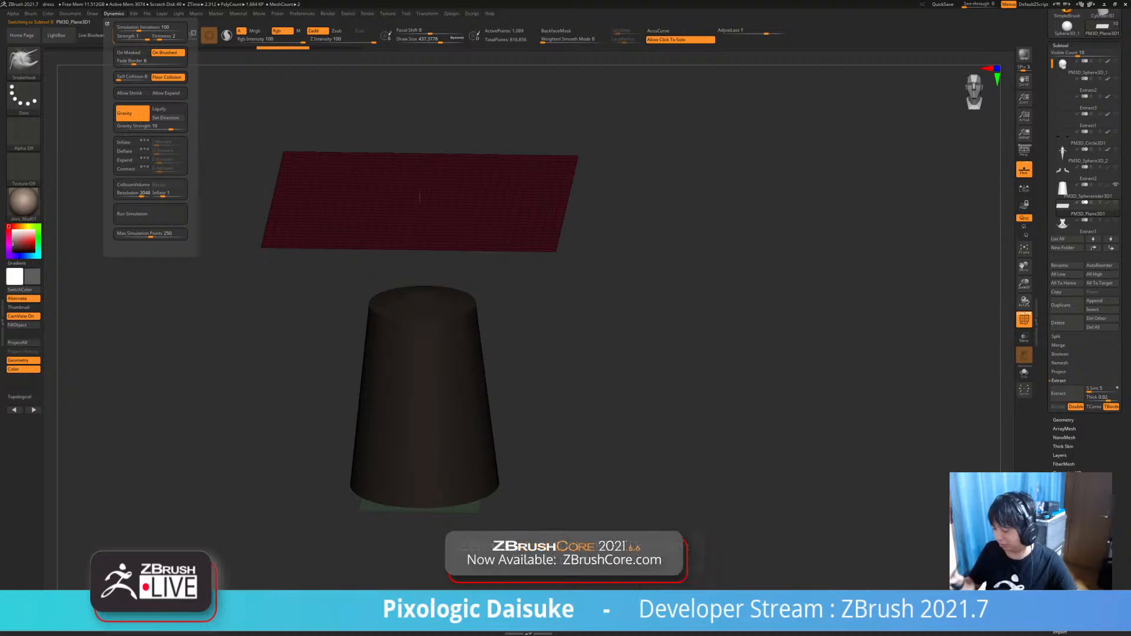
left_click(114, 12)
left_click(133, 184)
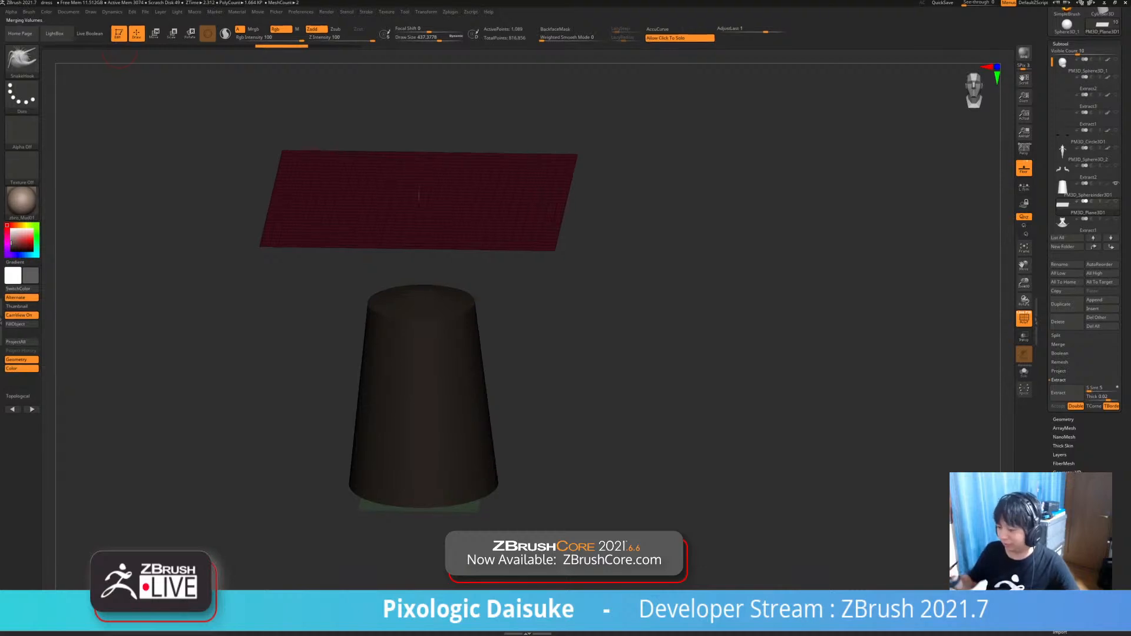
- Run the cloth simulation to drape the plane over the skirt cone, stop it and undo the drape
left_click(113, 13)
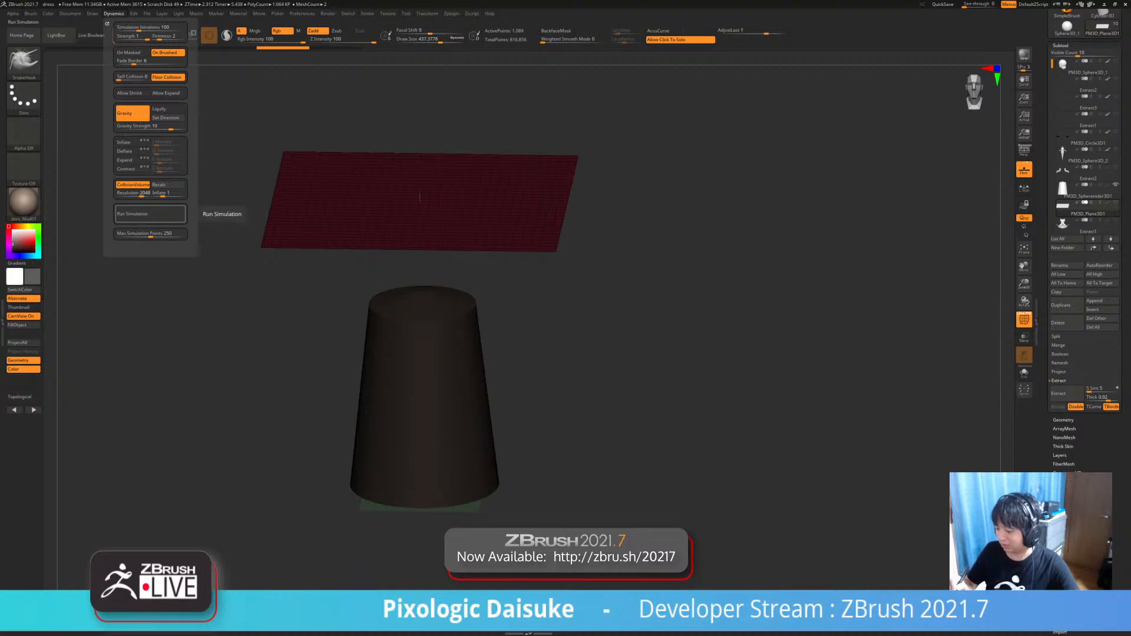
left_click(150, 213)
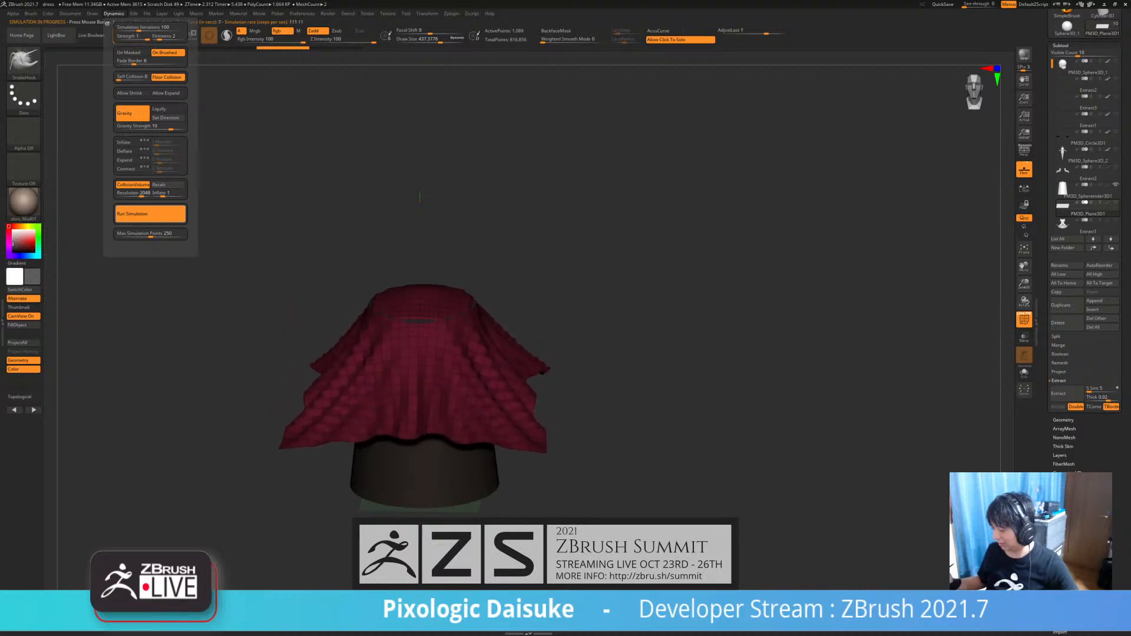
left_click(642, 359)
key("ctrl+z")
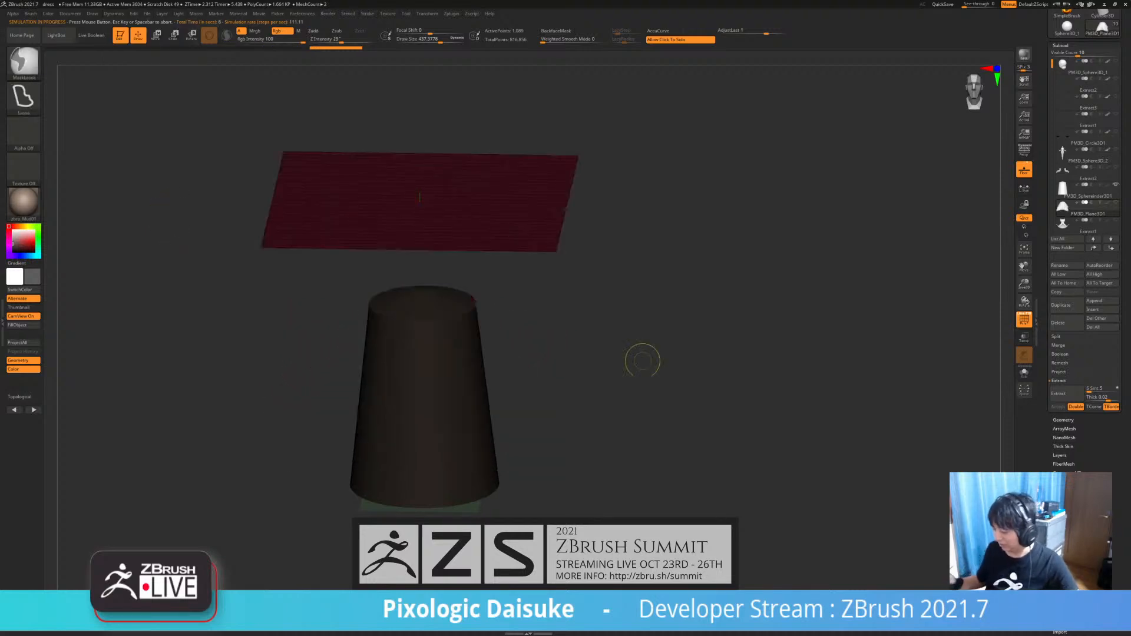
- Turn off the polyframe display, simulate the plane falling over the cone again and undo the result
left_click_drag(618, 257, 588, 267, "alt")
key("shift+f")
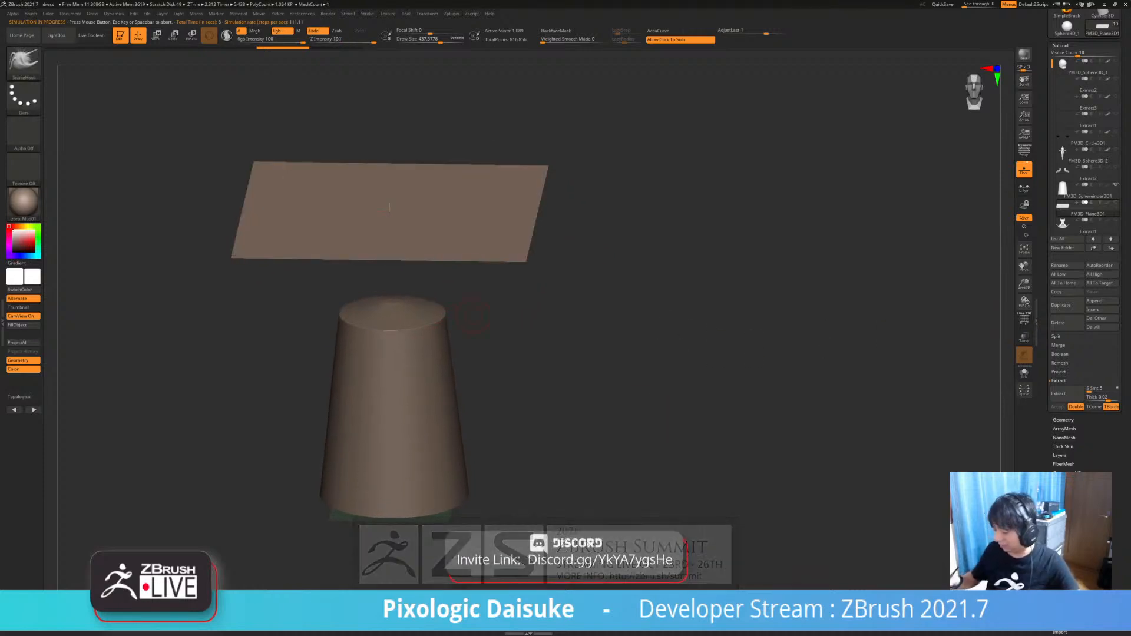
left_click(114, 13)
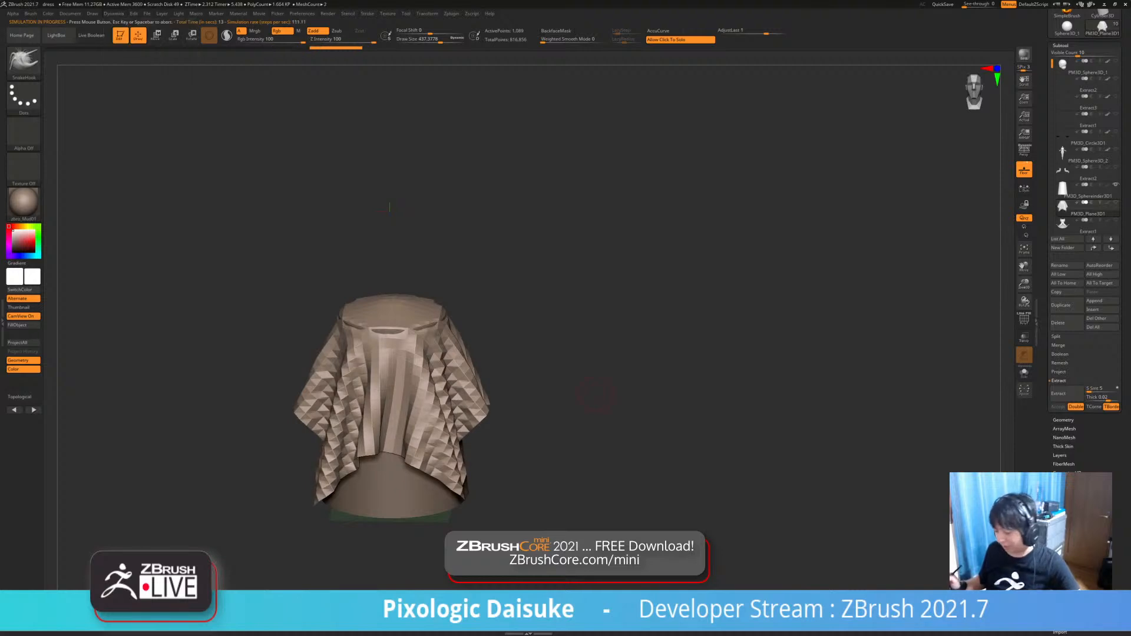
left_click_drag(595, 395, 848, 277)
key("ctrl+z")
- Examine the body subtool and the dress subtool one at a time in Solo mode
left_click(1088, 172)
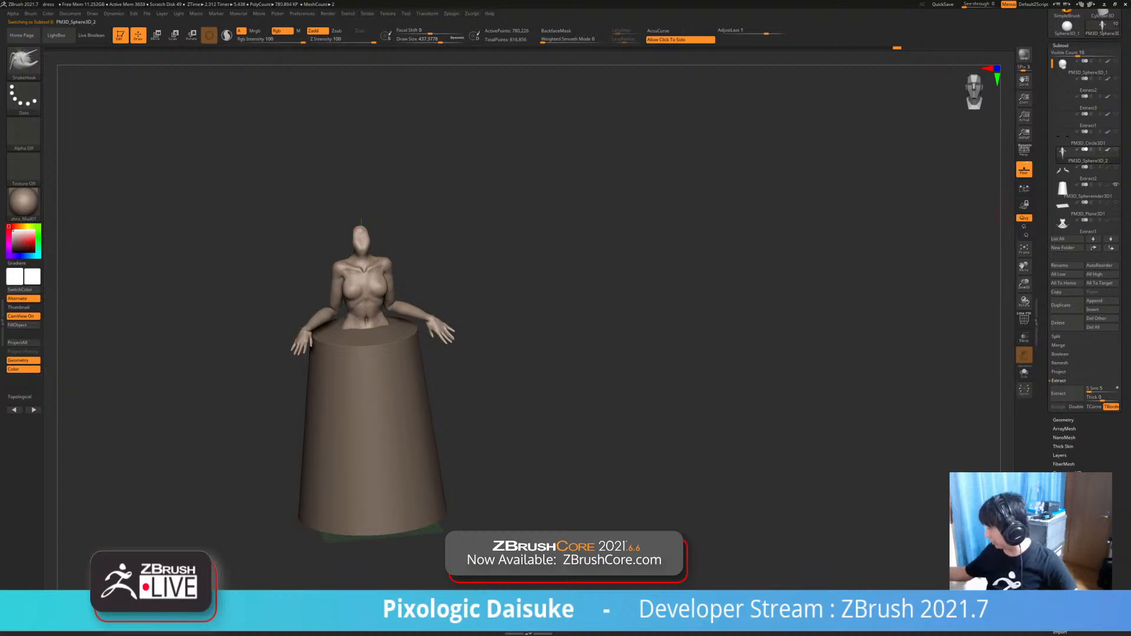
left_click(699, 354)
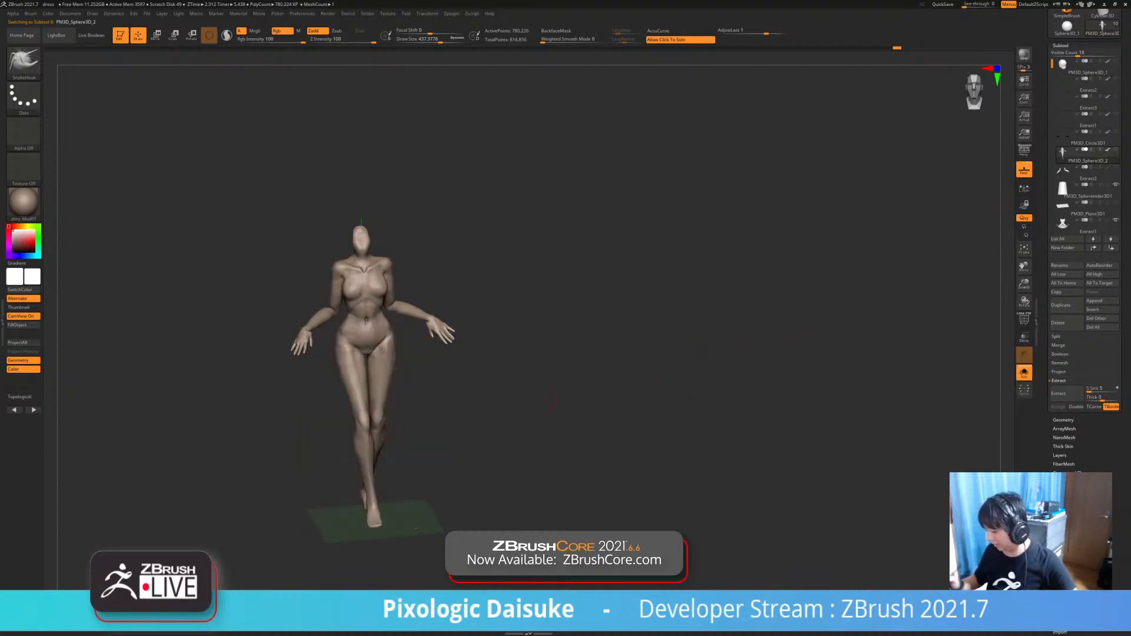
left_click_drag(699, 354, 700, 412, "alt")
left_click_drag(624, 354, 704, 348)
left_click(1088, 226)
left_click_drag(566, 442, 571, 396)
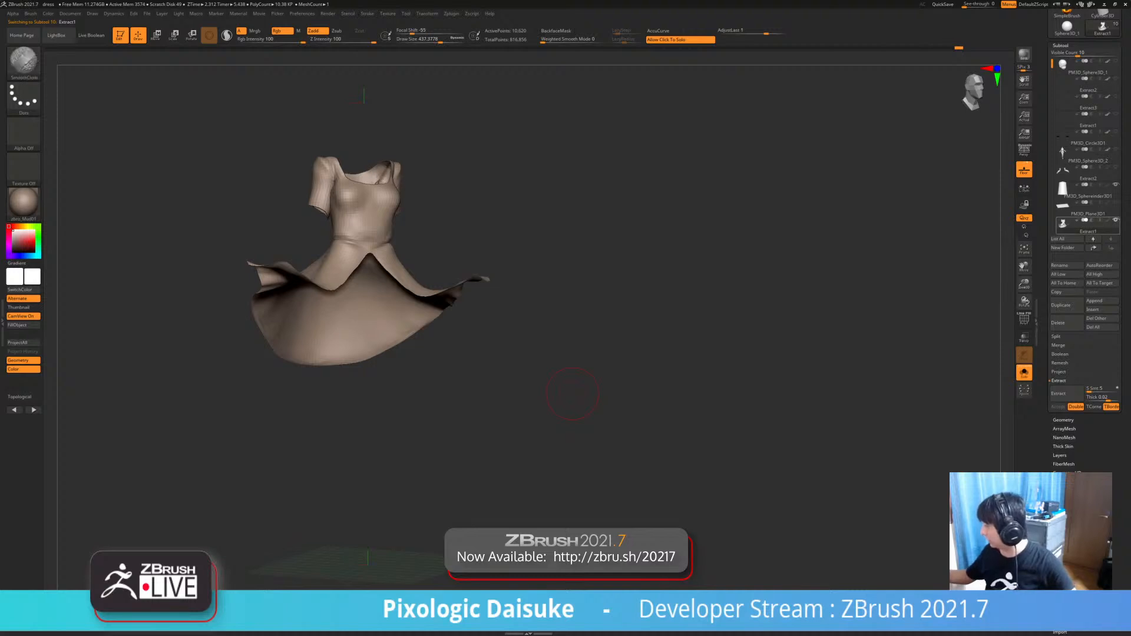
- Show all subtools again and select the flat plane above the figure
left_click(1115, 220, "shift")
right_click_drag(656, 448, 654, 402, "ctrl")
left_click(654, 401)
left_click_drag(654, 402, 657, 371, "alt")
left_click(454, 235, "alt")
left_click_drag(590, 294, 613, 377)
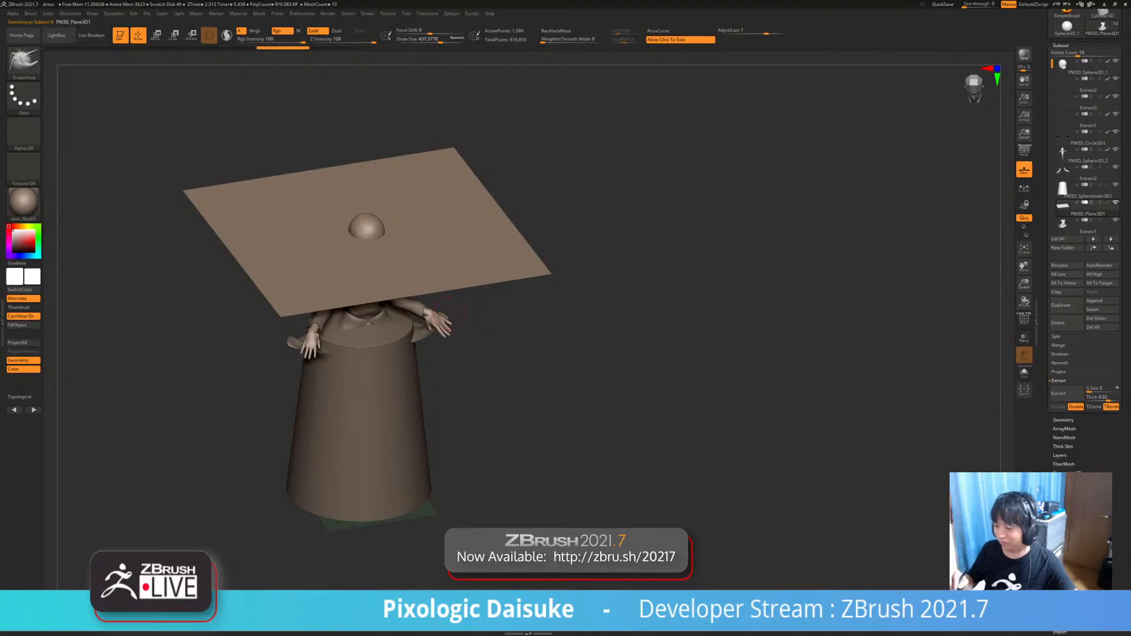
- Activate the TransposeCloth brush for the plane
key("b")
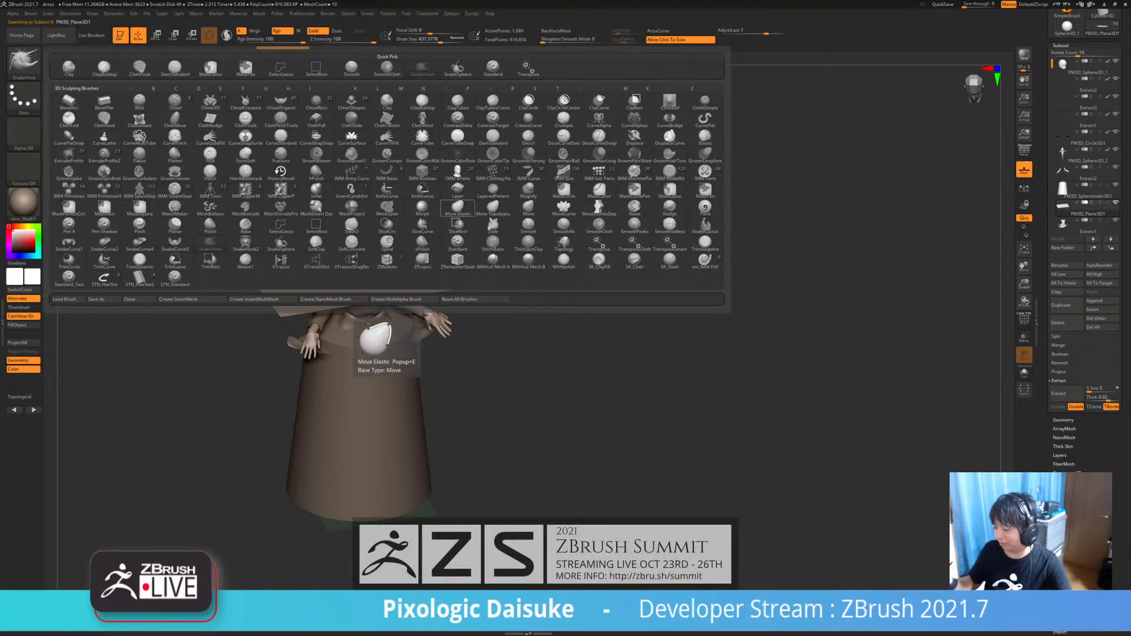
key("t")
key("d")
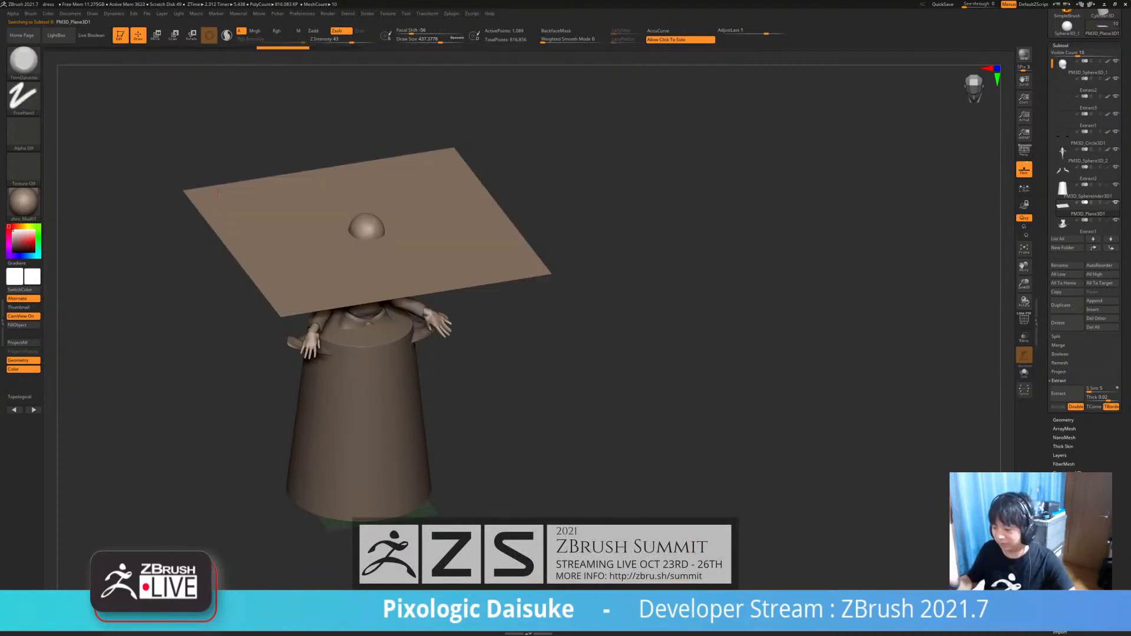
key("b")
key("t")
key("s")
key("b")
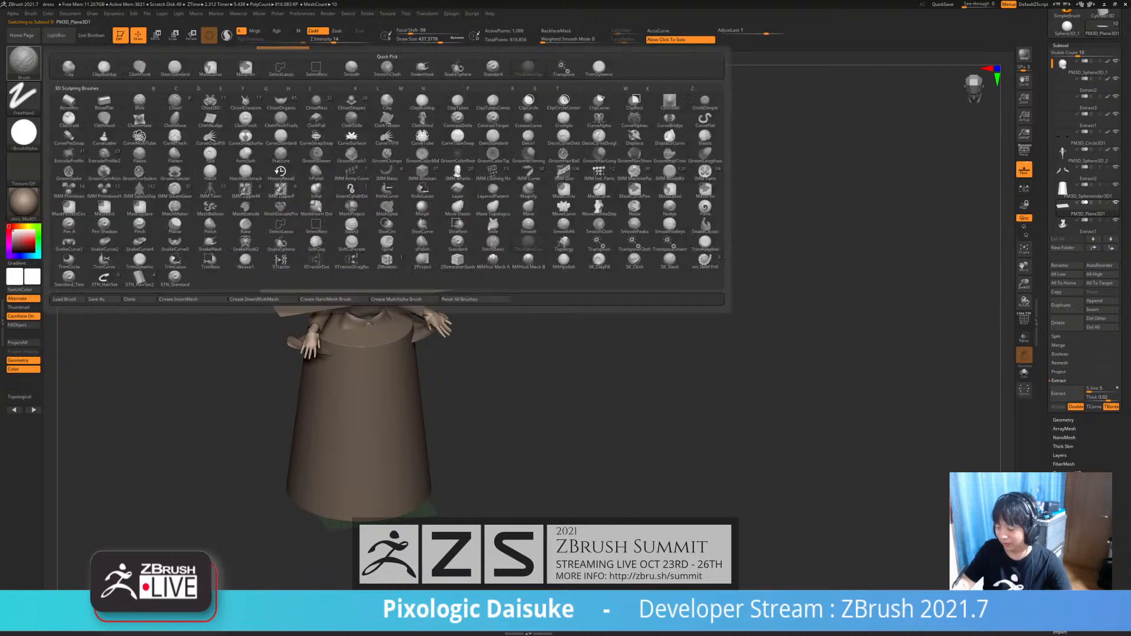
key("t")
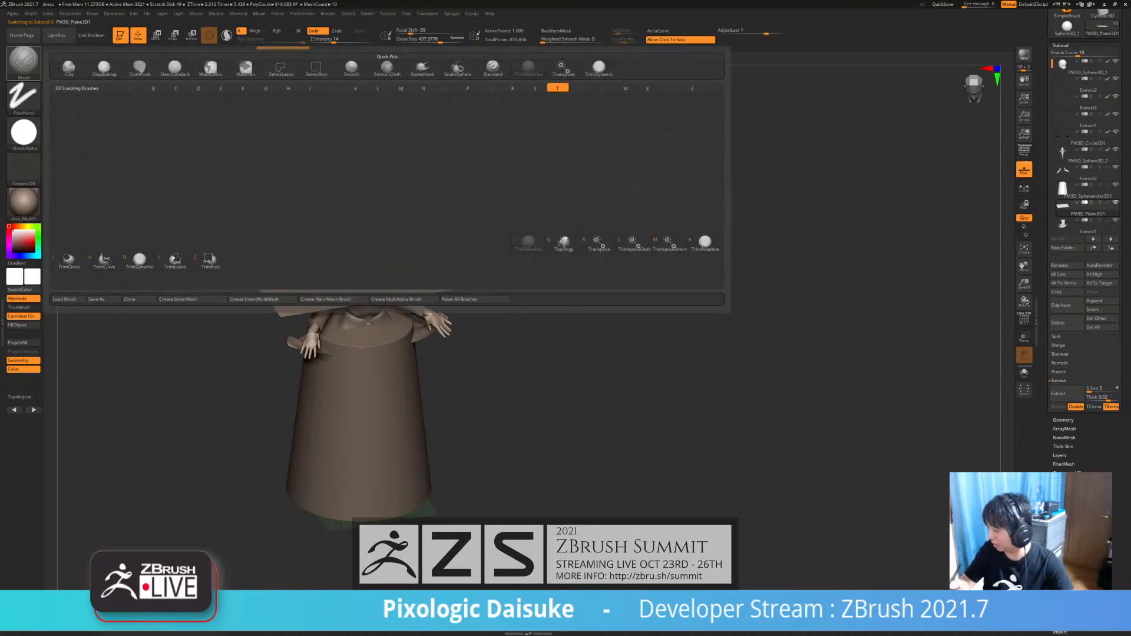
key("c")
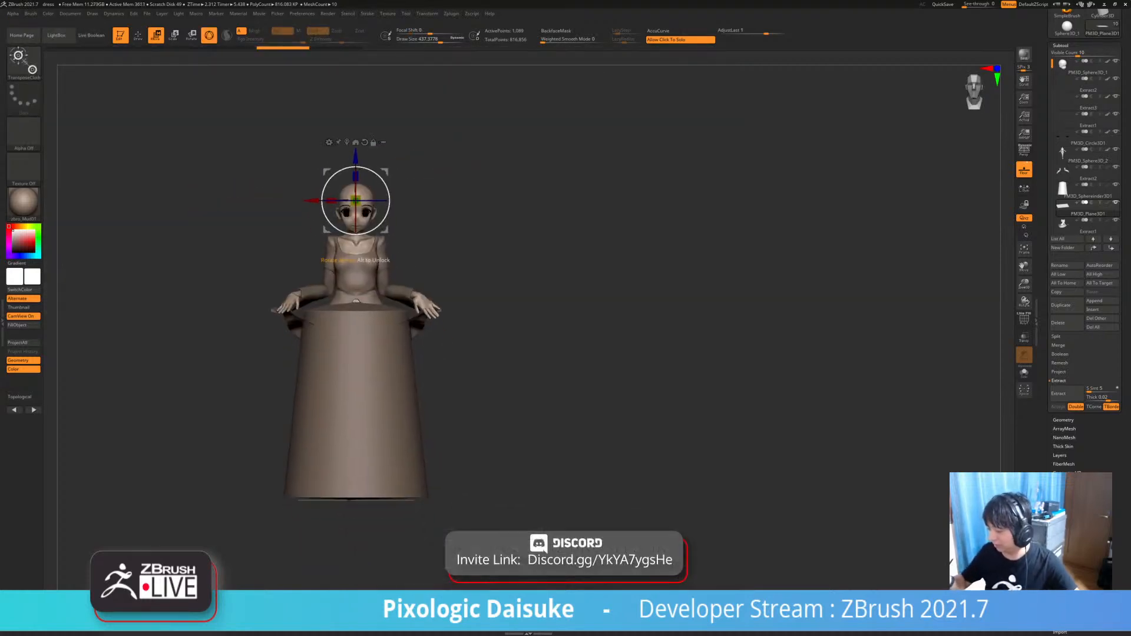
- Try moving the plane down over the figure as cloth with the gizmo, undoing each attempt
left_click_drag(356, 192, 355, 273)
right_click_drag(356, 274, 369, 306)
key("ctrl+z")
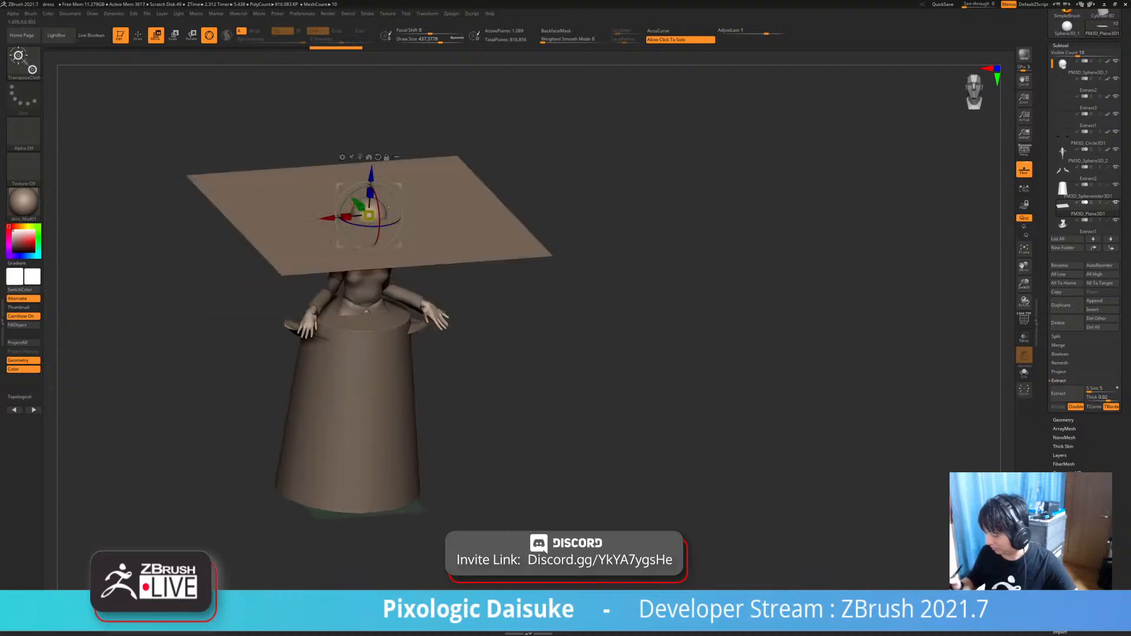
left_click_drag(369, 215, 352, 501)
right_click_drag(352, 501, 389, 518)
key("ctrl+z")
right_click_drag(403, 200, 382, 196, "alt")
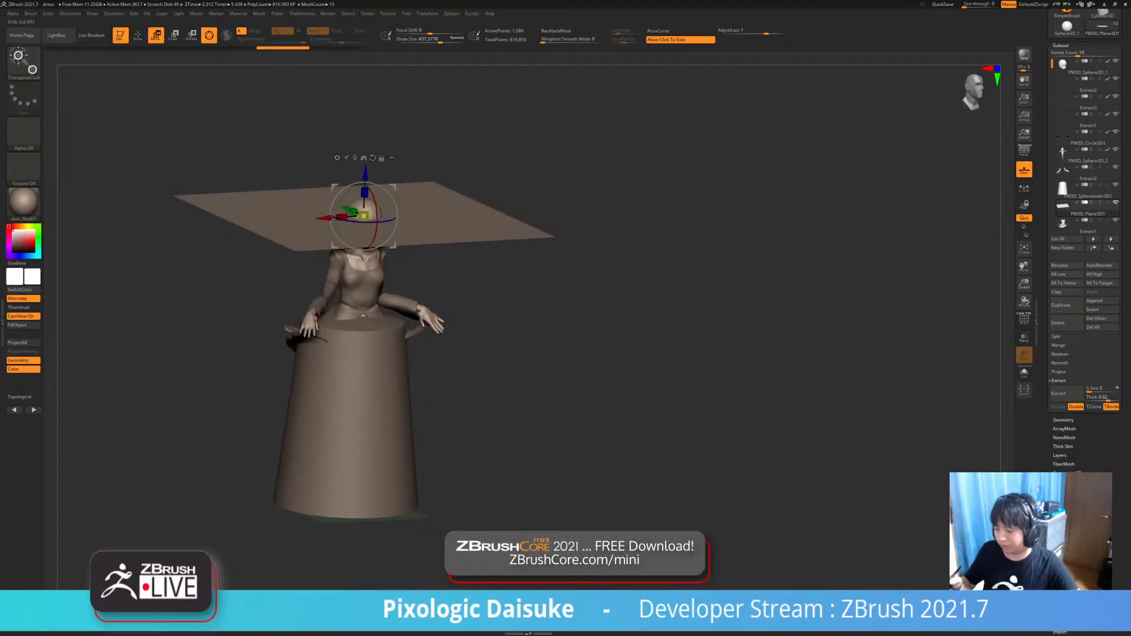
left_click(114, 13)
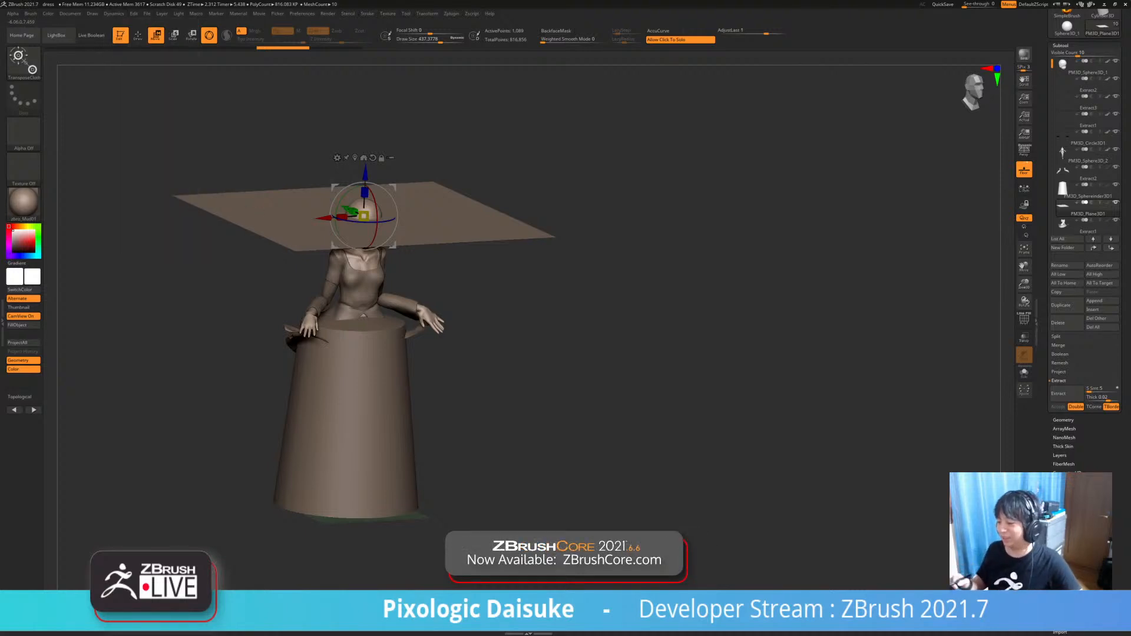
key("b")
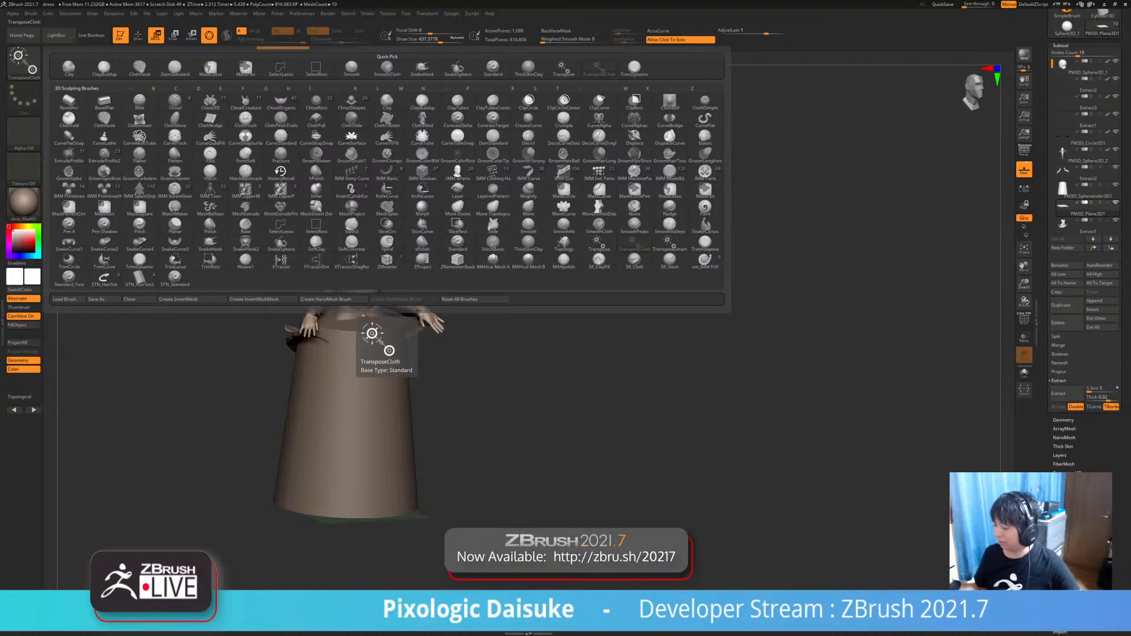
- Pull the cloth plane down over the head and skirt twice with TransposeCloth, undoing each pull
left_click_drag(530, 377, 654, 377)
left_click_drag(417, 164, 417, 277)
left_click_drag(530, 377, 496, 412)
key("ctrl+z")
left_click_drag(413, 168, 422, 445)
left_click_drag(613, 353, 519, 359)
right_click_drag(518, 359, 453, 380)
key("ctrl+z")
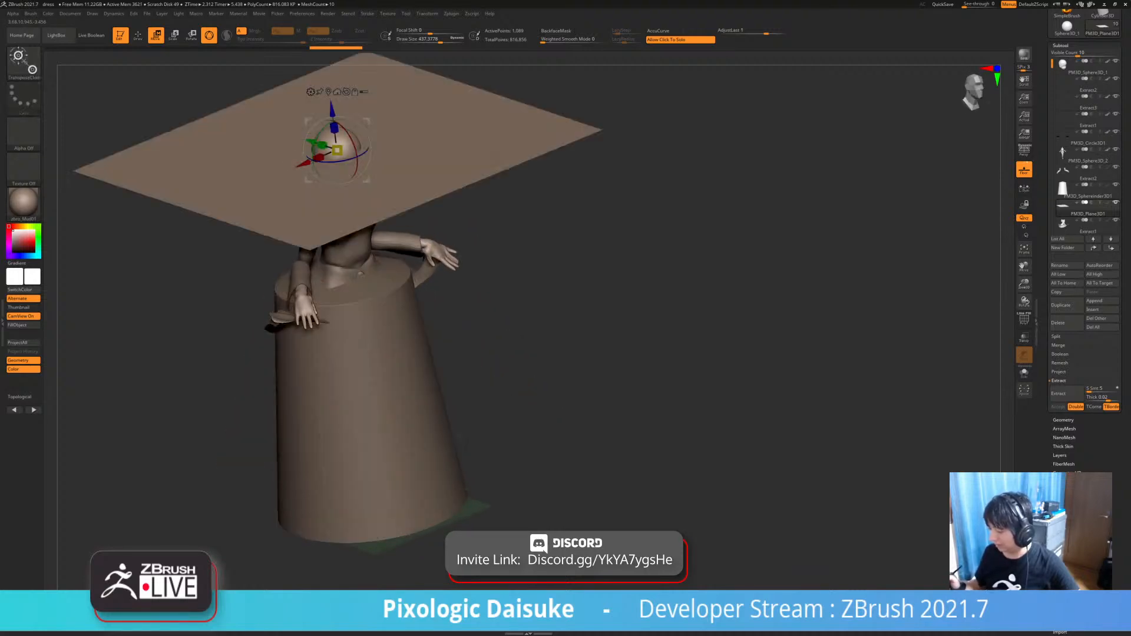
- Toggle the polyframe display to check the mesh of the plane and figure
right_click_drag(513, 357, 545, 375, "alt")
key("shift+f")
key("shift+f")
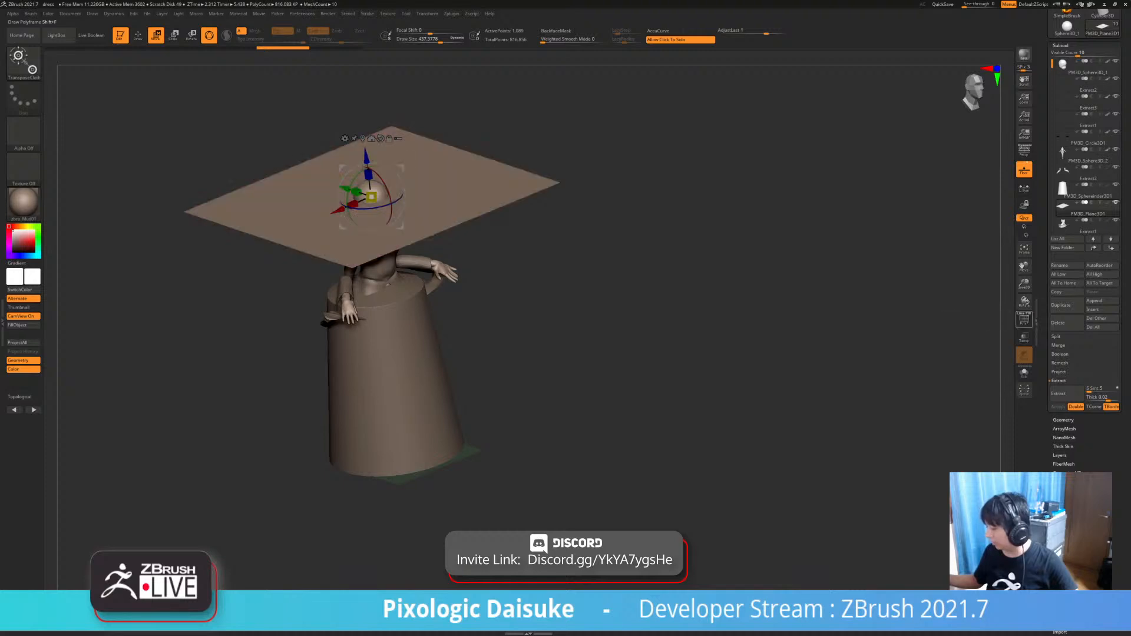
- Turn on Dynamic Subdiv for the cloth plane
left_click(1061, 46)
left_click(1063, 54)
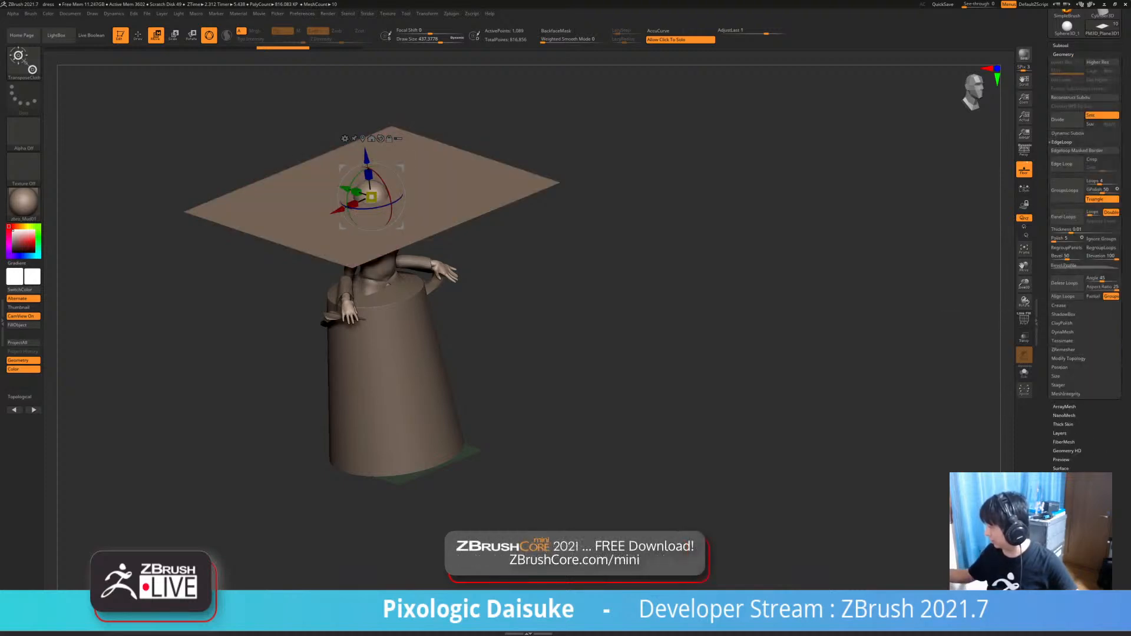
left_click(1068, 133)
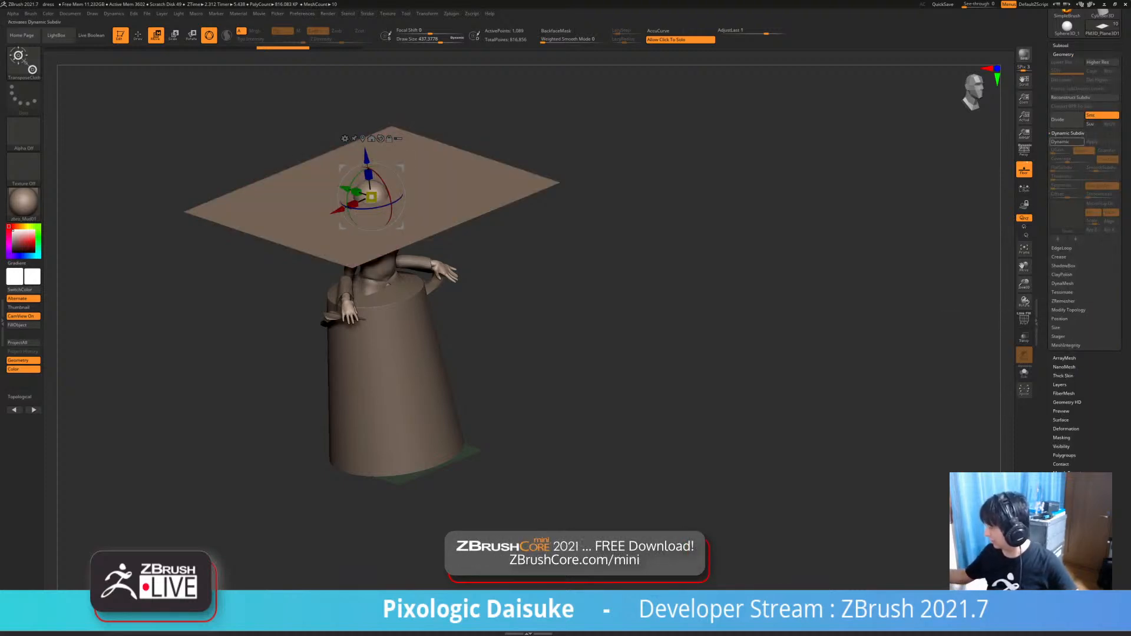
left_click(1060, 142)
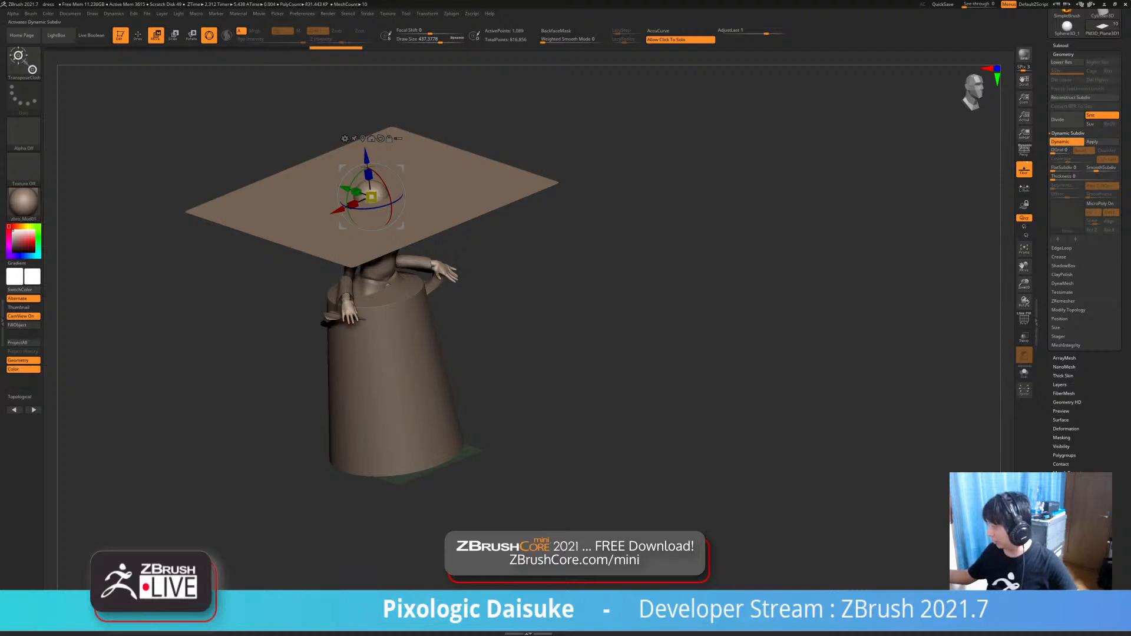
- Pull the cloth plane down over the figure and skirt cone with TransposeCloth, inspect the folds, and undo each pull
left_click_drag(368, 175, 408, 453)
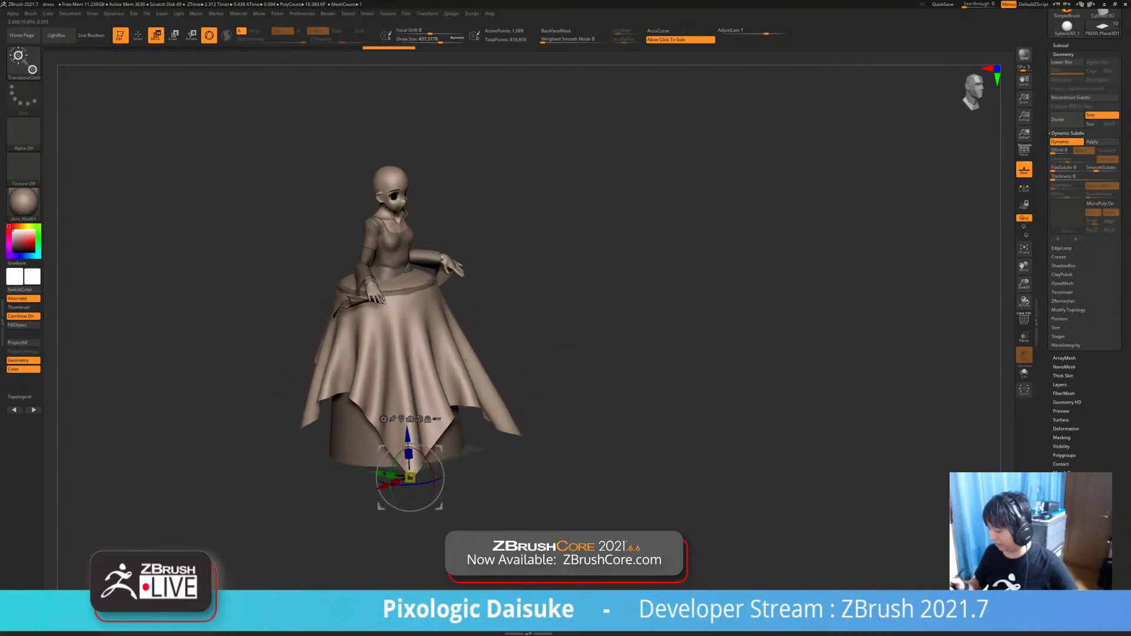
right_click_drag(501, 348, 560, 381, "ctrl")
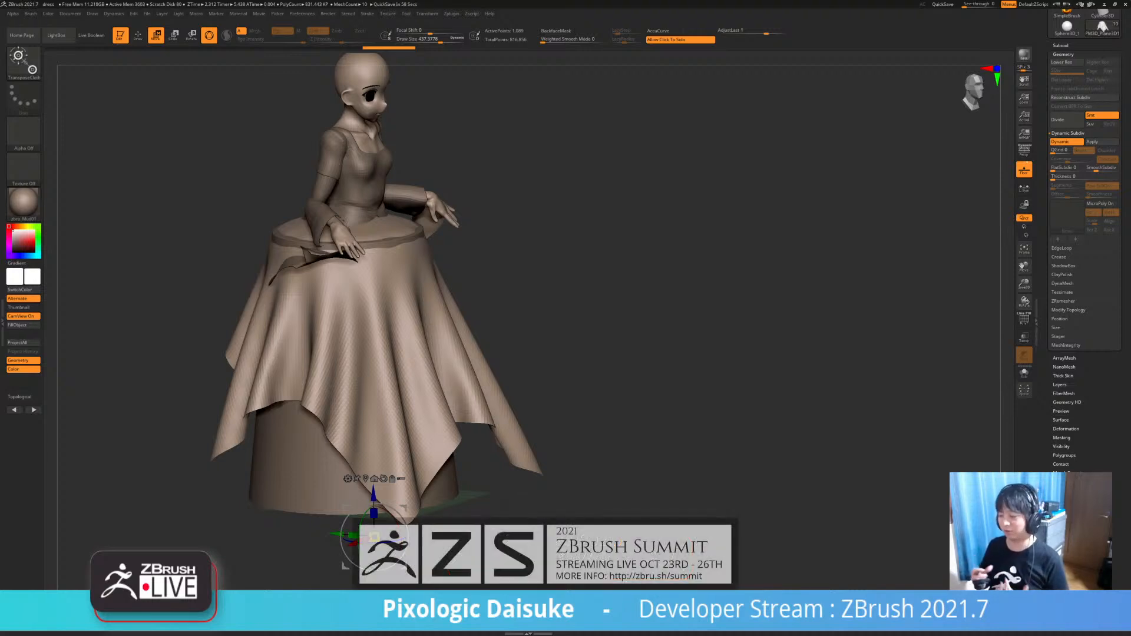
left_click_drag(533, 393, 464, 396)
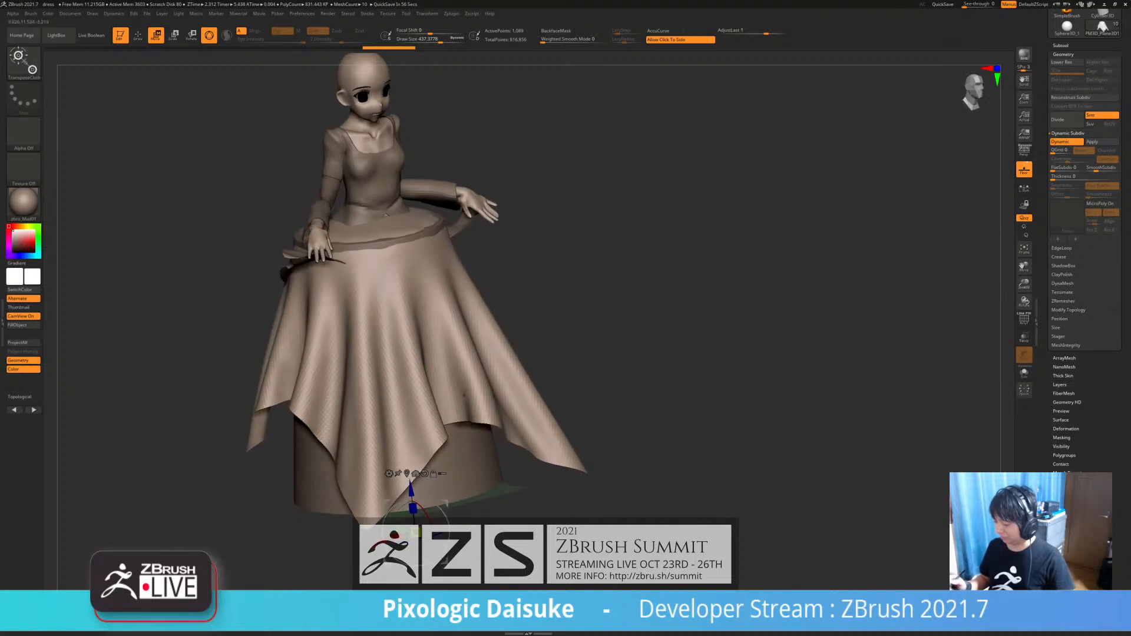
left_click_drag(410, 446, 414, 466)
right_click_drag(425, 427, 400, 474)
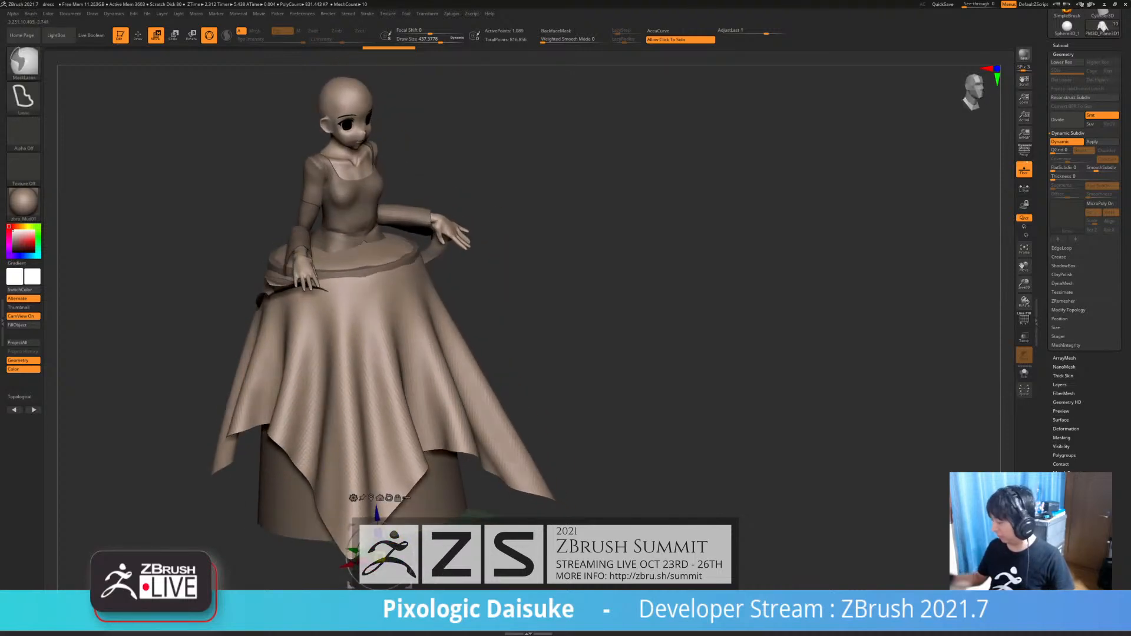
key("ctrl+z")
left_click_drag(343, 63, 378, 522)
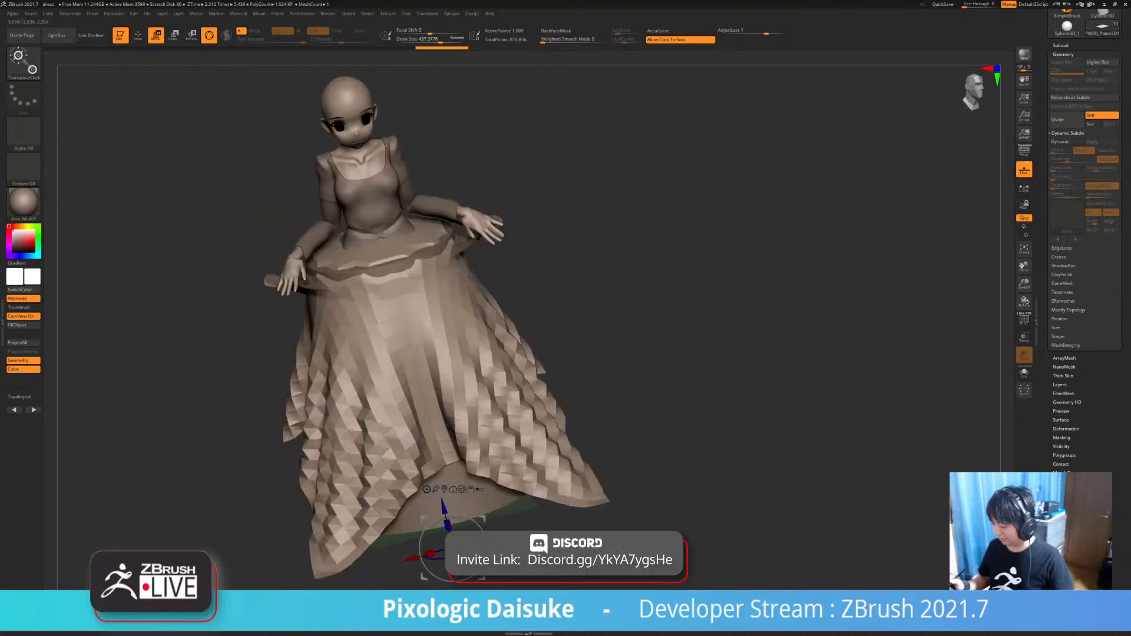
key("ctrl+z")
- Select the skirt cone, switch to the Transpose brush, and lower the cone so the jacket hem clears its upper edge
left_click_drag(678, 294, 595, 291, "shift")
left_click(318, 413, "alt")
left_click_drag(364, 465, 364, 485)
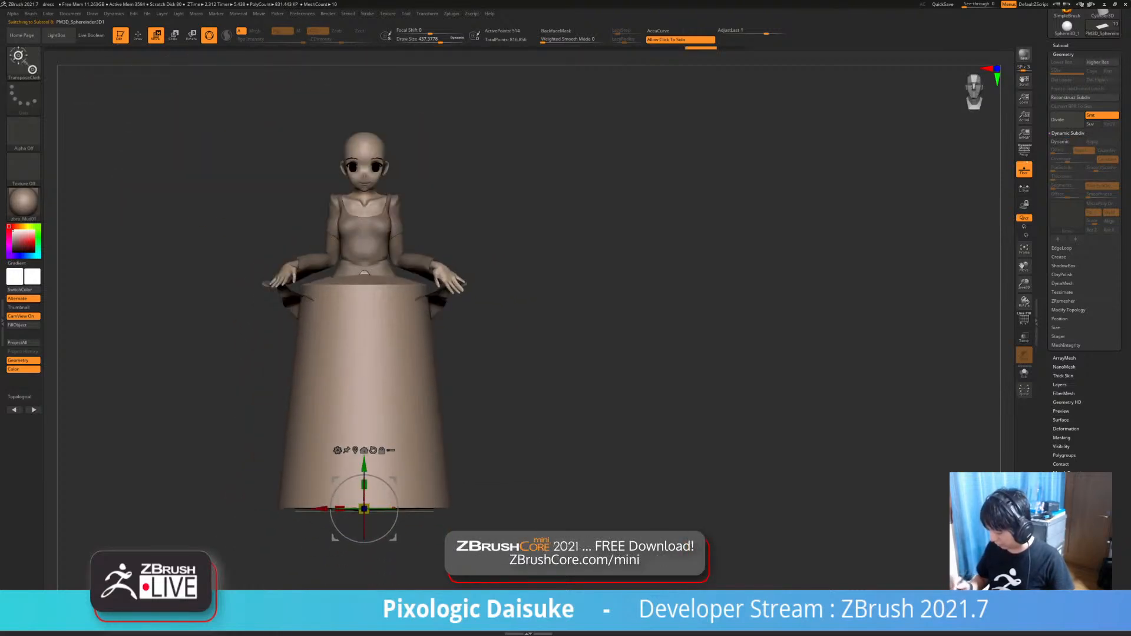
key("b")
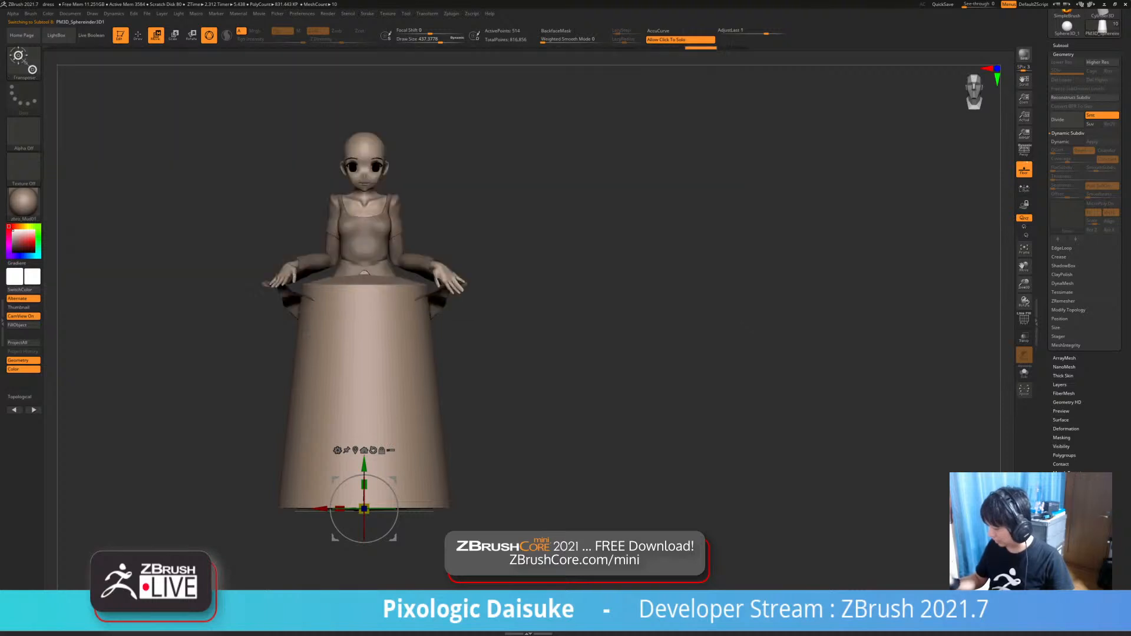
left_click_drag(590, 306, 642, 321)
left_click_drag(326, 457, 326, 479)
left_click_drag(589, 318, 530, 306)
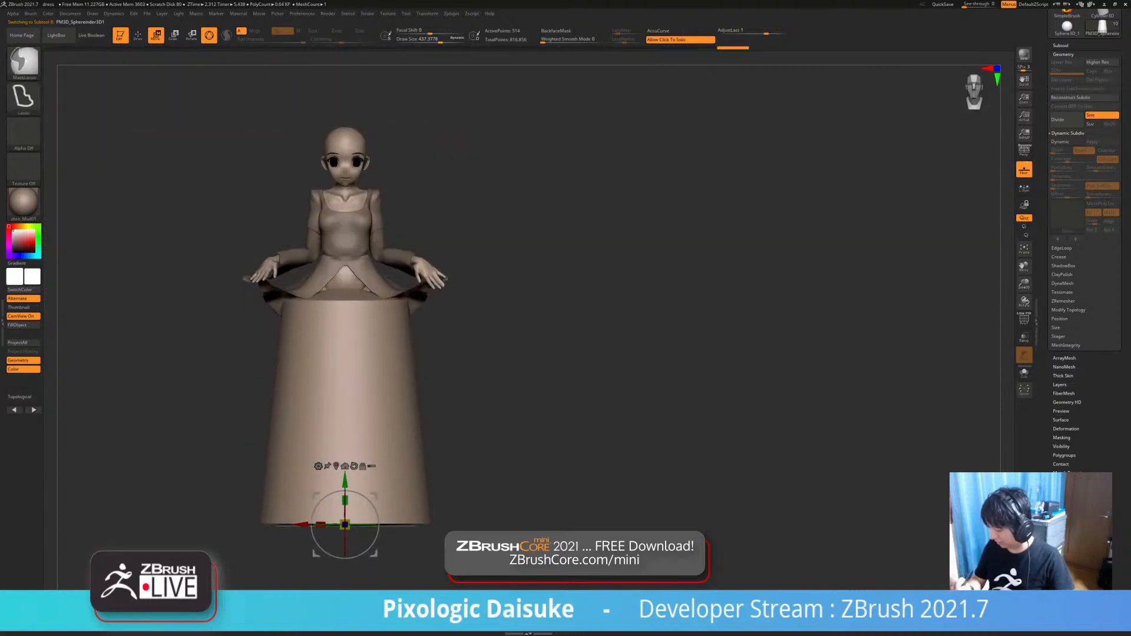
- Try masking the upper part of the skirt cone and inverting the mask
left_click_drag(185, 257, 286, 357, "ctrl")
key("ctrl+i")
mouse_move(589, 318)
left_mouse_down("alt")
mouse_move(599, 304)
mouse_move(595, 359)
mouse_move(589, 283)
left_mouse_up("alt")
key("ctrl+i")
left_click(371, 452)
- Select the plane and hide every subtool except the plane and the skirt cone
left_click(471, 188, "alt")
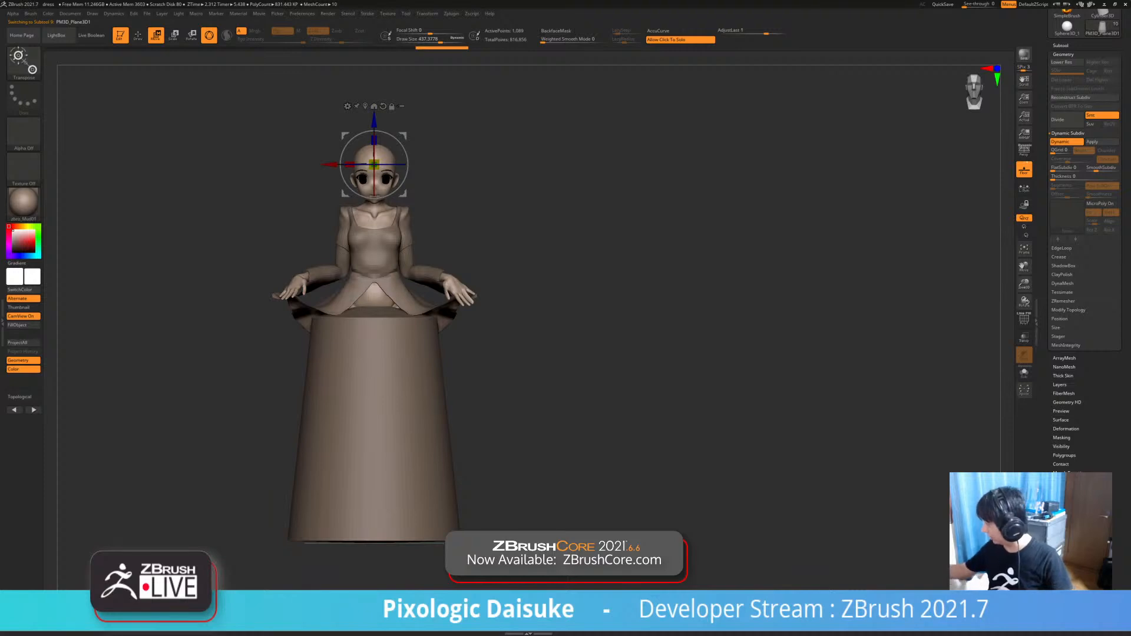
left_click(1060, 45)
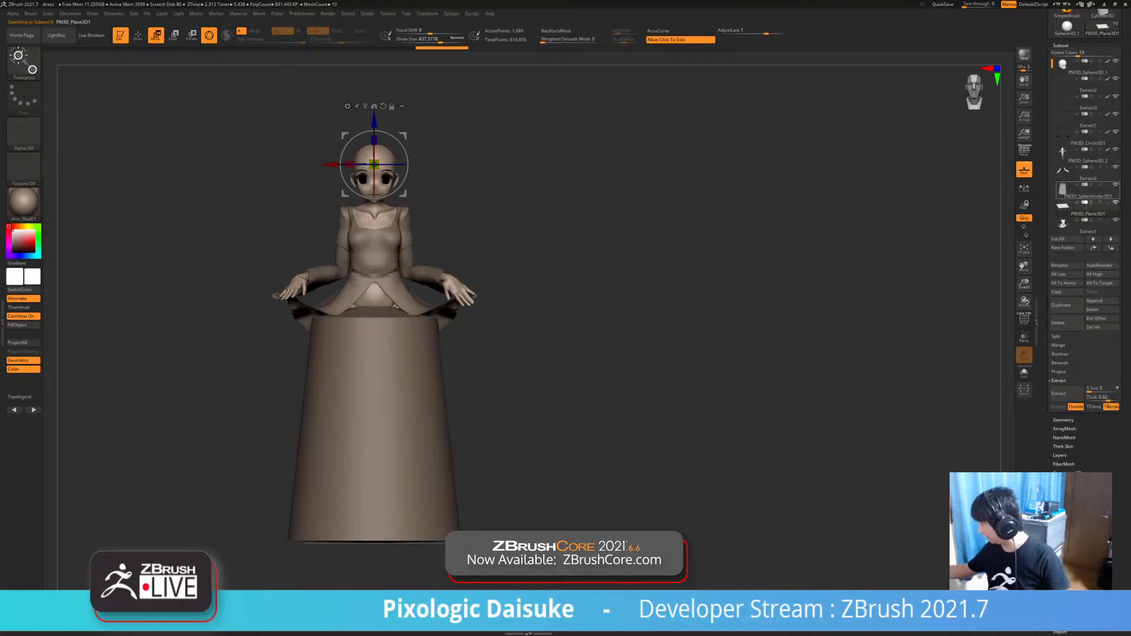
left_click(1116, 202)
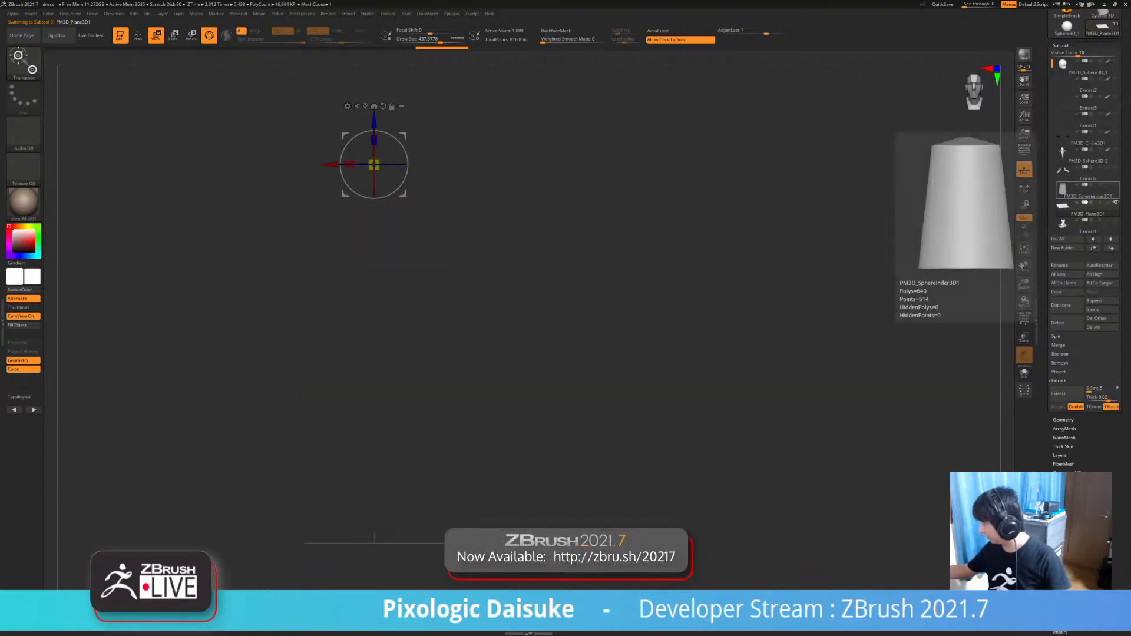
left_click(1116, 184)
left_click_drag(589, 330, 633, 377)
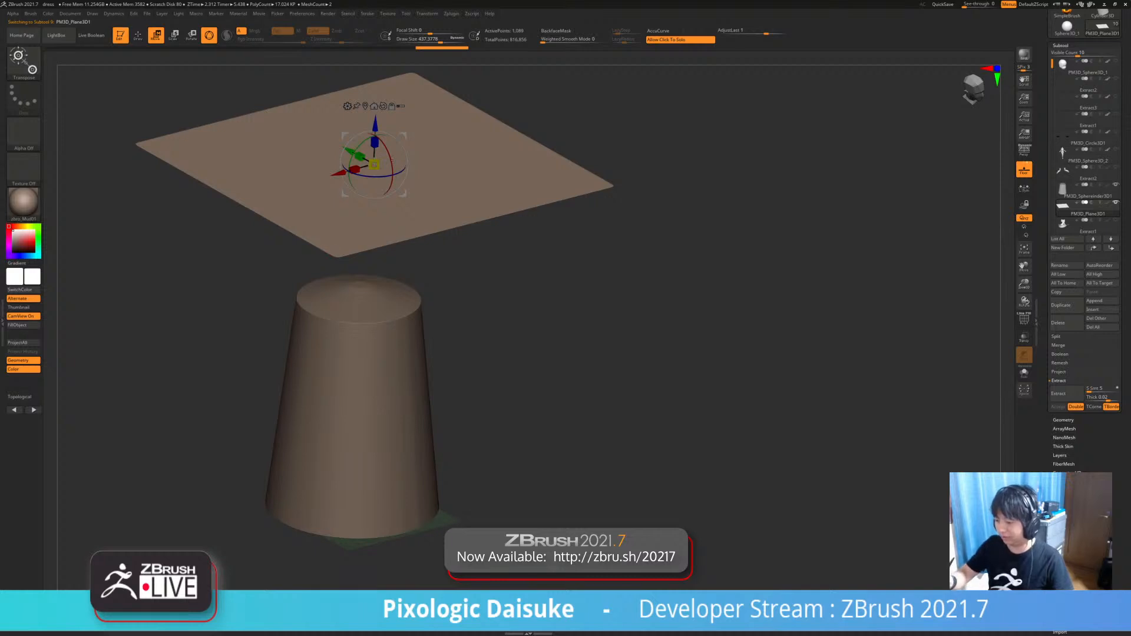
- Reactivate the TransposeCloth brush for the plane above the isolated skirt cone
left_click(113, 13)
left_click(168, 184)
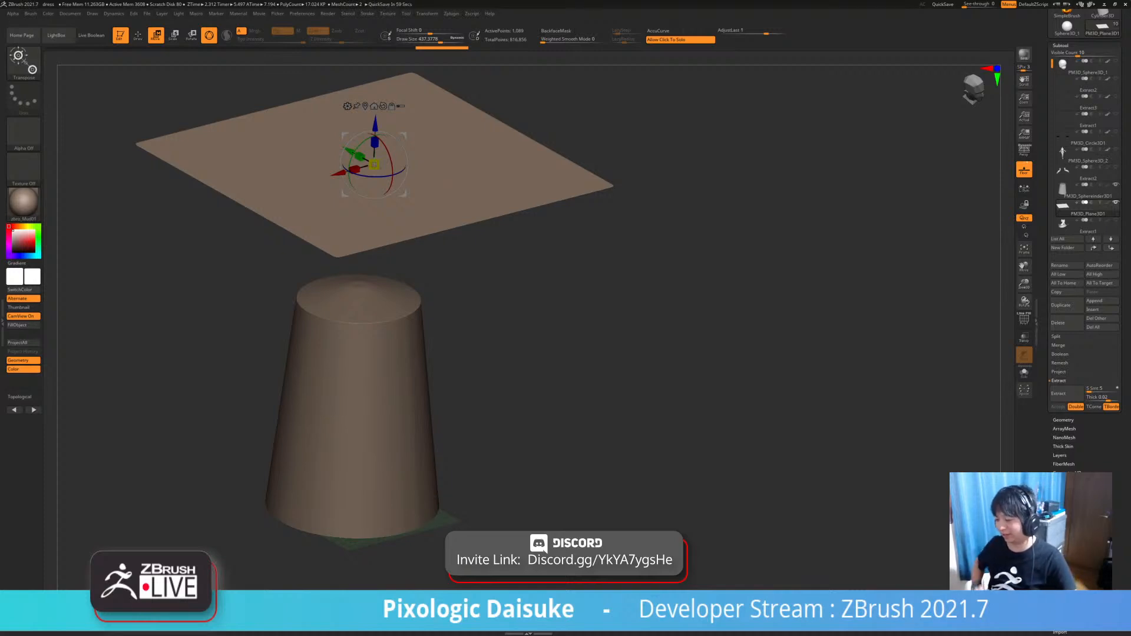
key("q")
key("b")
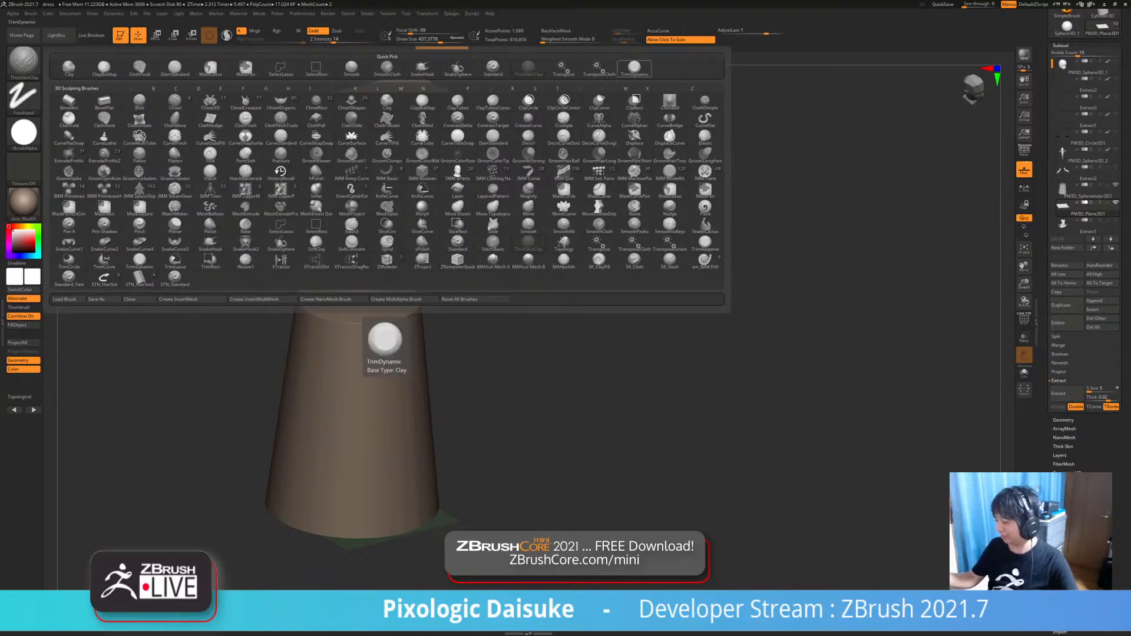
left_click(598, 68)
- Drape the plane over the isolated skirt cone with TransposeCloth, inspect the cloth on its own, and undo the drape
left_click_drag(376, 124, 363, 525)
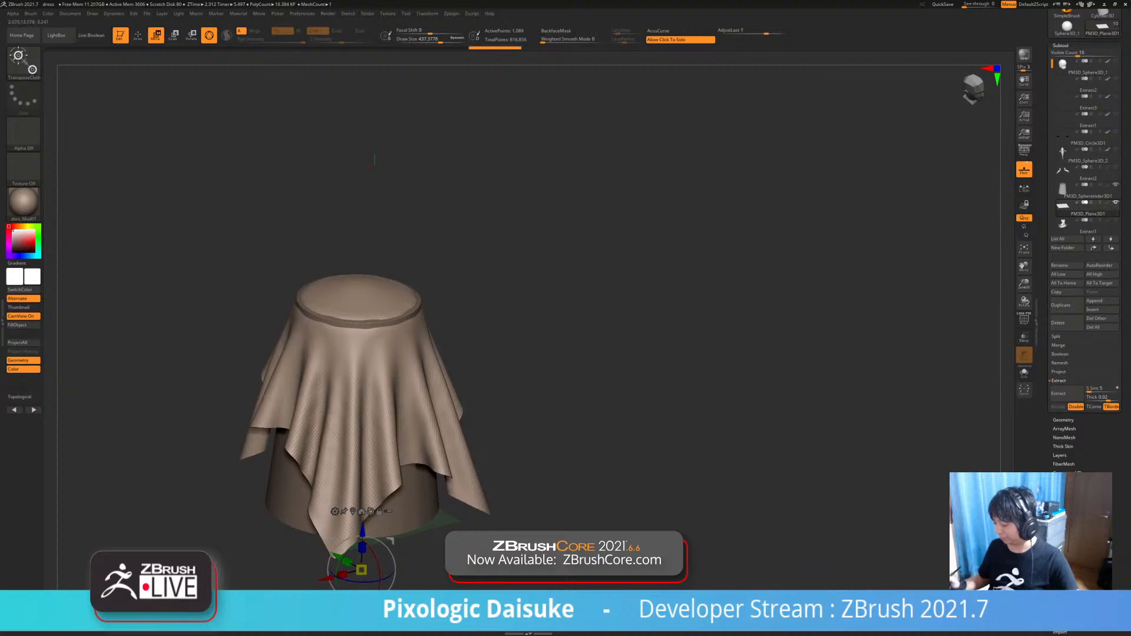
left_click_drag(589, 366, 707, 336)
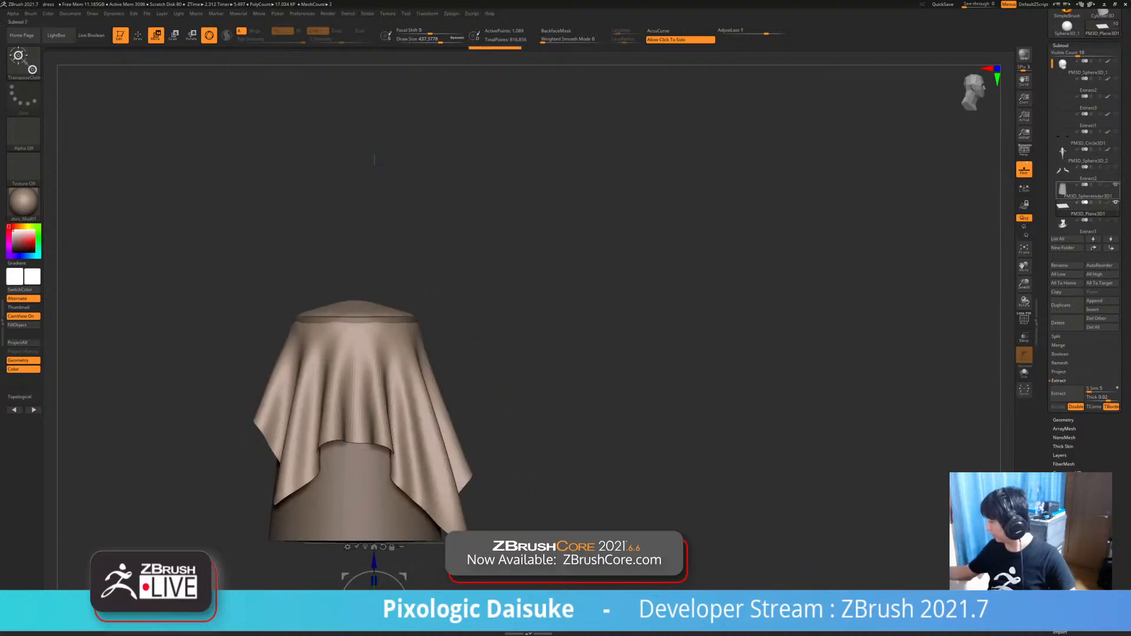
left_click(1063, 206)
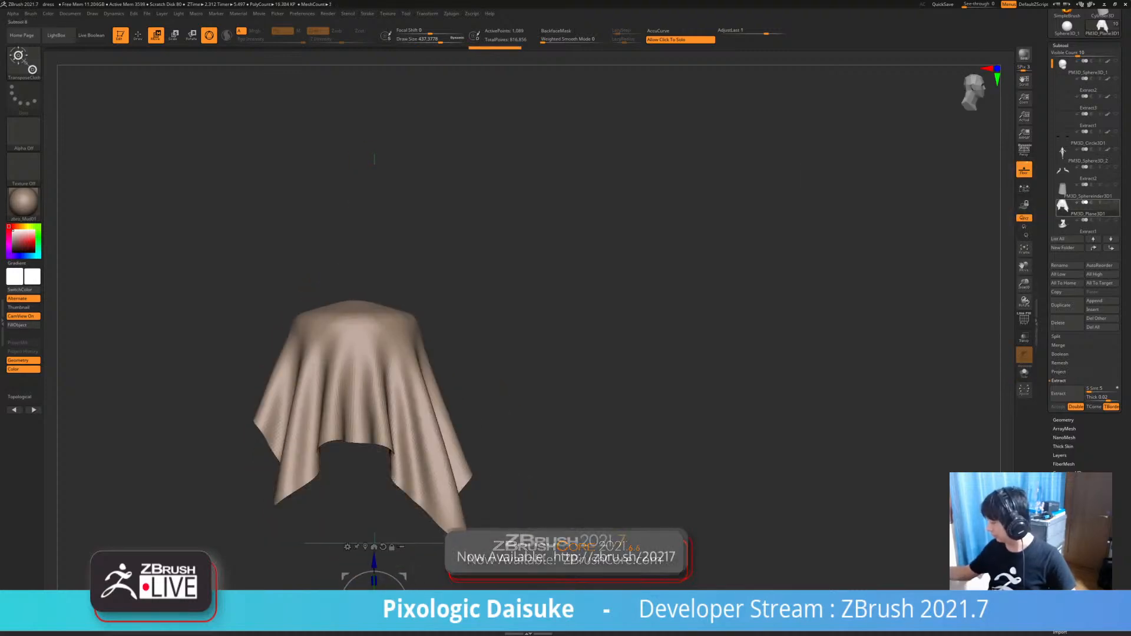
left_click_drag(660, 342, 531, 342)
mouse_move(531, 342)
left_mouse_down("alt")
mouse_move(518, 310)
mouse_move(527, 304)
mouse_move(507, 330)
mouse_move(529, 325)
left_mouse_up("alt")
right_click_drag(406, 405, 383, 412)
left_click(447, 441, "alt")
right_click_drag(447, 441, 430, 545)
key("ctrl+z")
key("ctrl+z")
right_click_drag(430, 546, 436, 621, "alt")
left_click(23, 63, "ctrl")
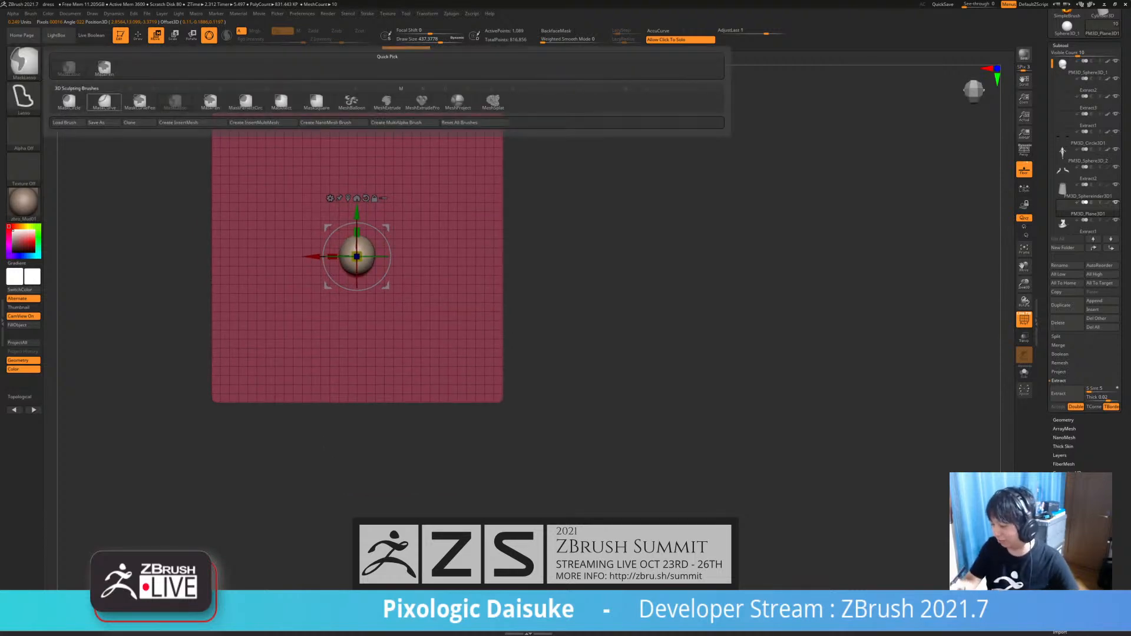
key("ctrl")
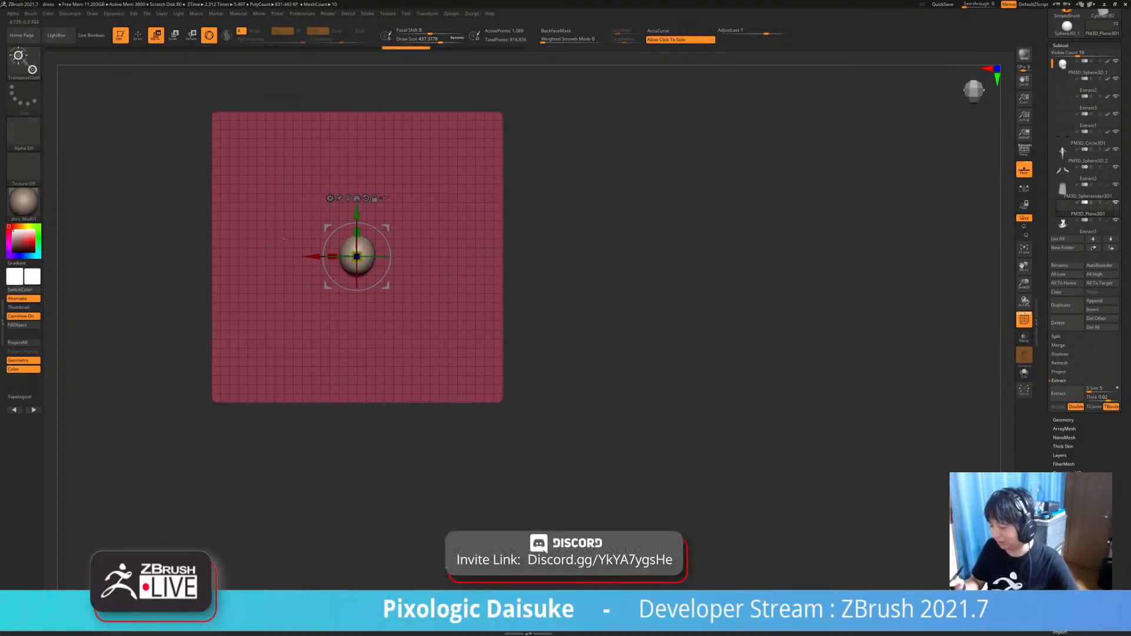
left_click(330, 198)
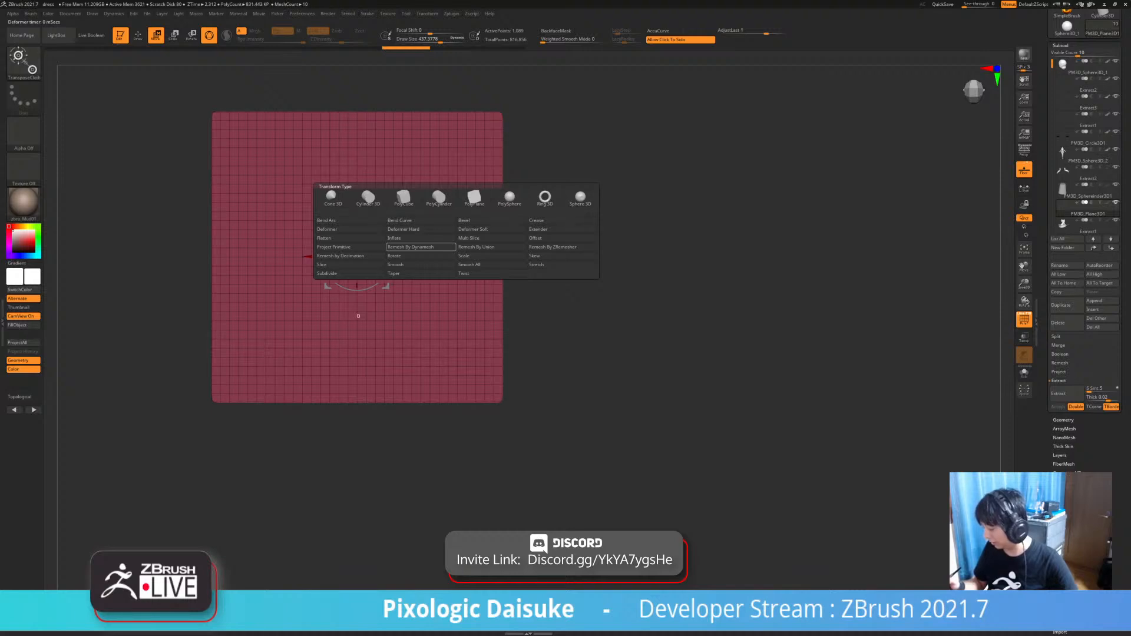
- Insert a Circle3D subtool and rotate it to lie flat at the height of the plane around the figure's head
left_click(1103, 310)
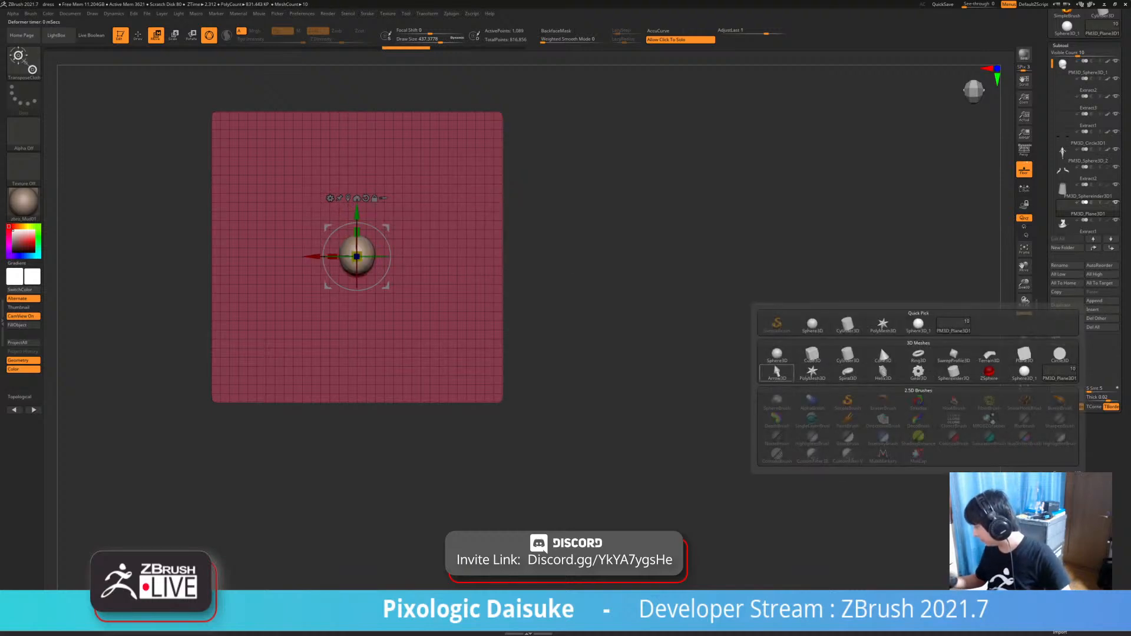
left_click(1060, 354)
left_click_drag(649, 265, 751, 295, "alt")
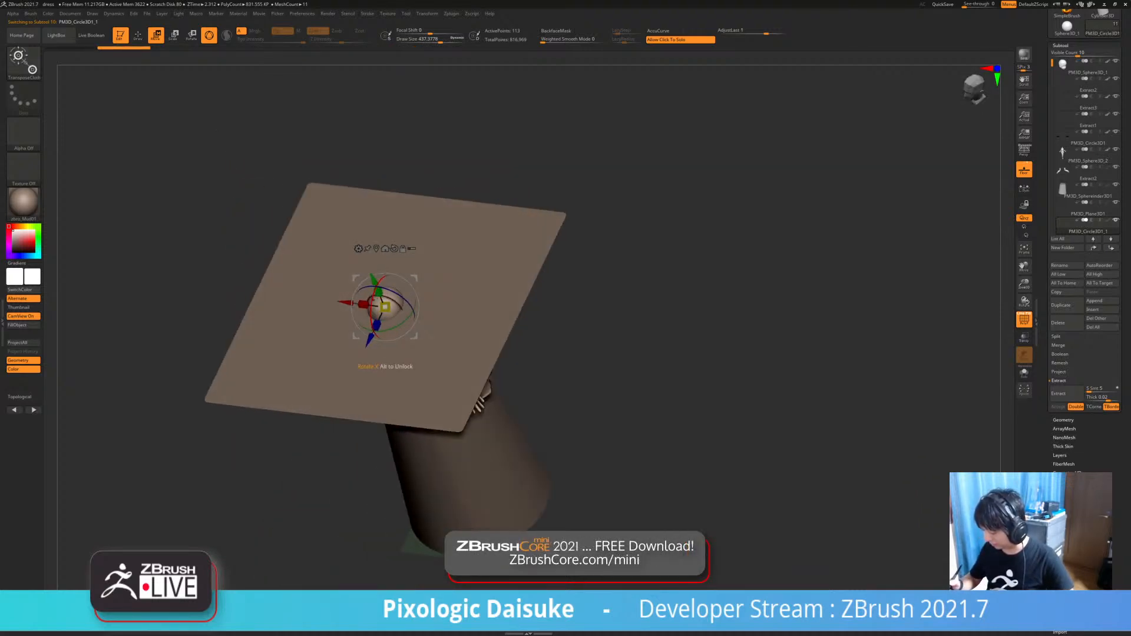
left_click_drag(373, 321, 377, 280)
right_click_drag(384, 306, 412, 341)
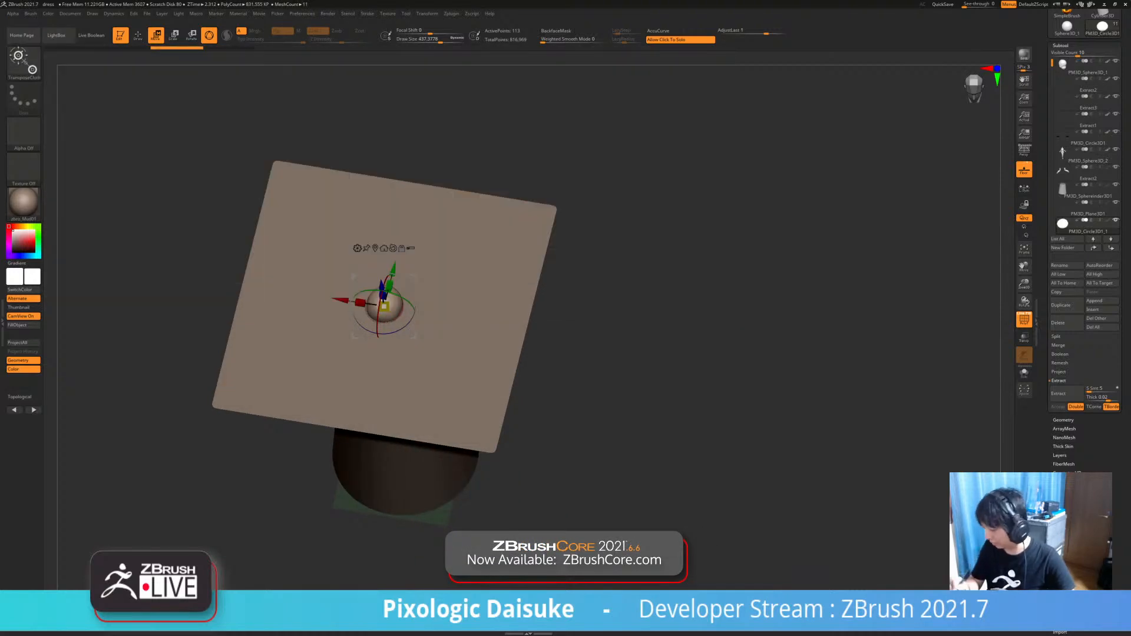
- Switch to the Transpose brush and scale the circle up until it extends beyond the plane's corners
left_click(24, 62)
left_click(599, 244)
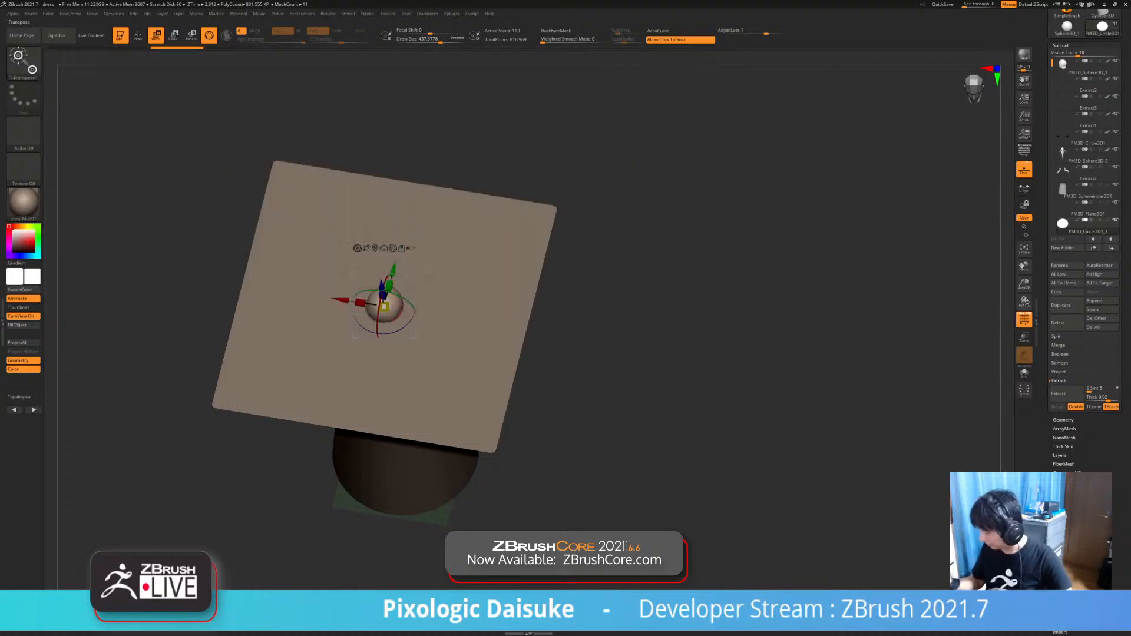
left_click_drag(599, 244, 531, 247)
left_click_drag(386, 308, 489, 308)
left_click_drag(598, 259, 538, 251)
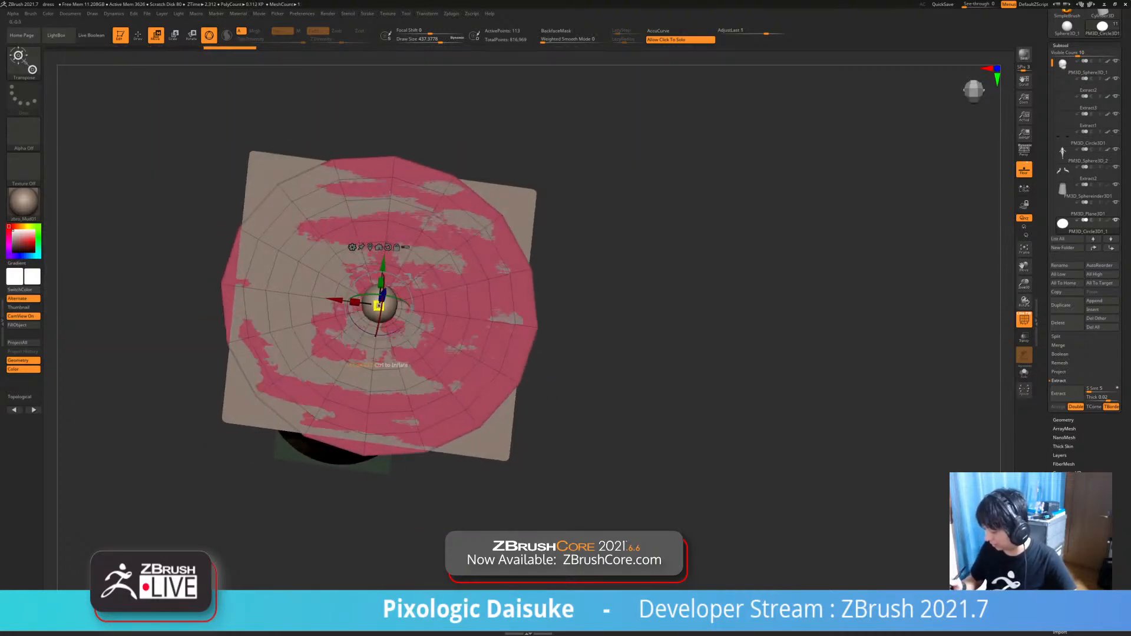
left_click_drag(379, 306, 465, 305)
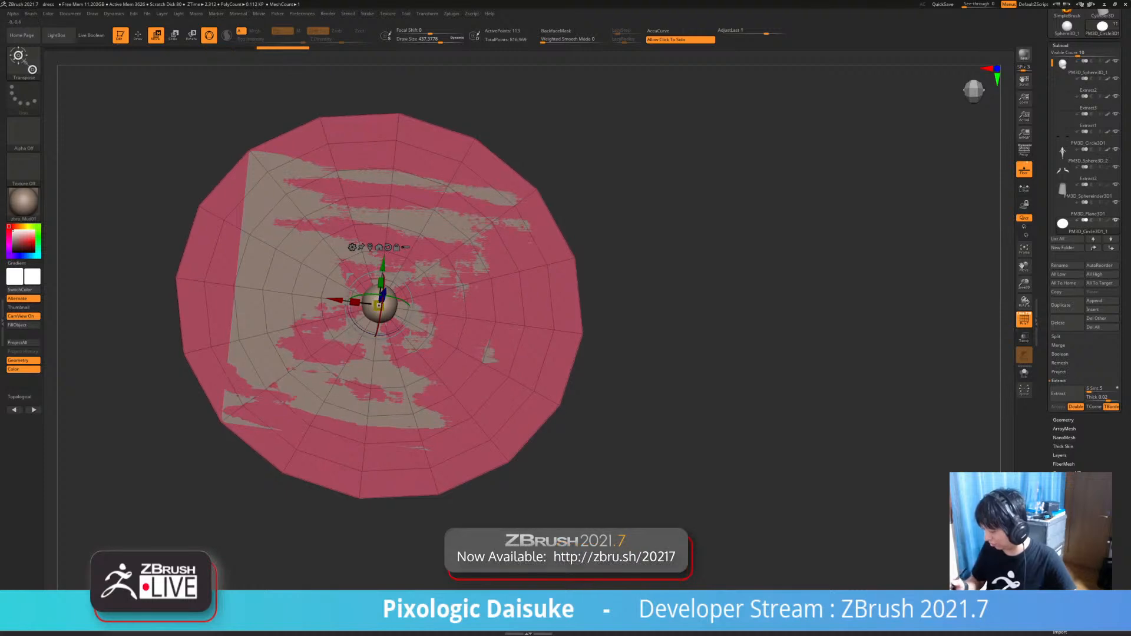
left_click_drag(580, 407, 554, 330)
- Remesh the circle into a dense, even quad mesh in solo view and show the other subtools again
key("q")
right_click_drag(480, 389, 484, 453)
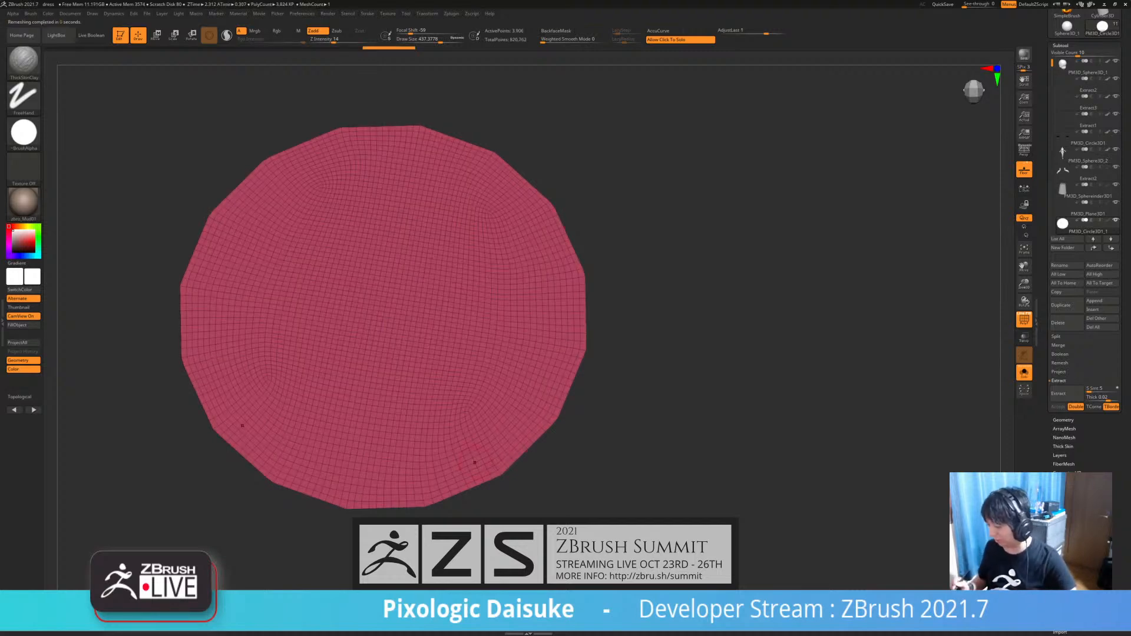
right_click_drag(475, 463, 545, 289)
left_click(648, 294)
right_click_drag(648, 295, 696, 307)
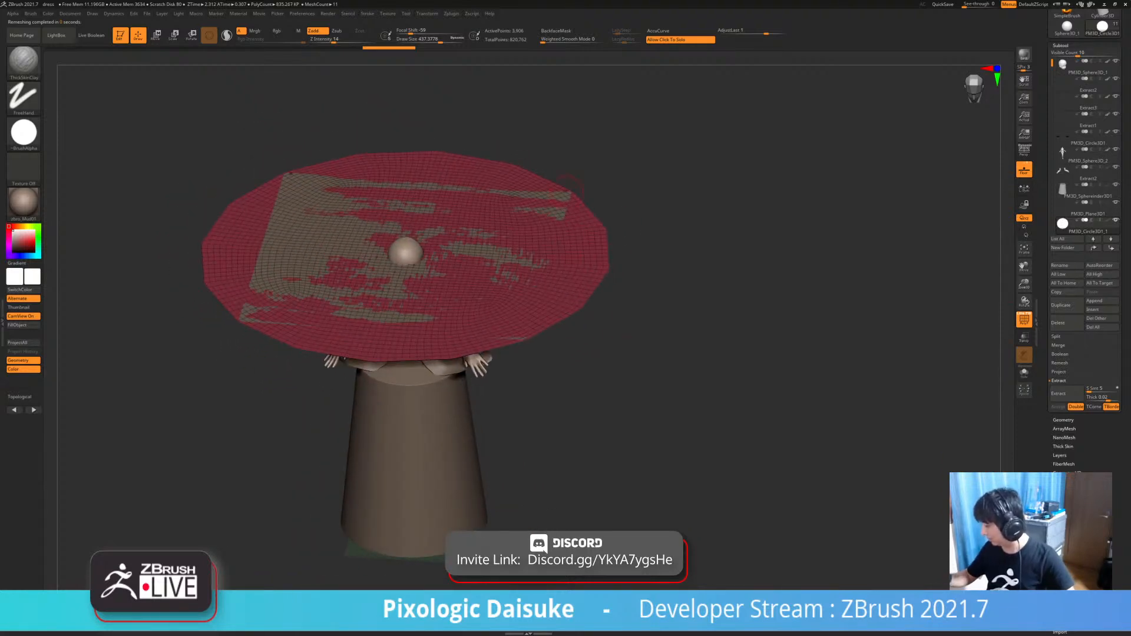
- Select the square plane subtool and delete it, accepting the non-undoable operation
left_click(567, 194, "alt")
left_click(1066, 323)
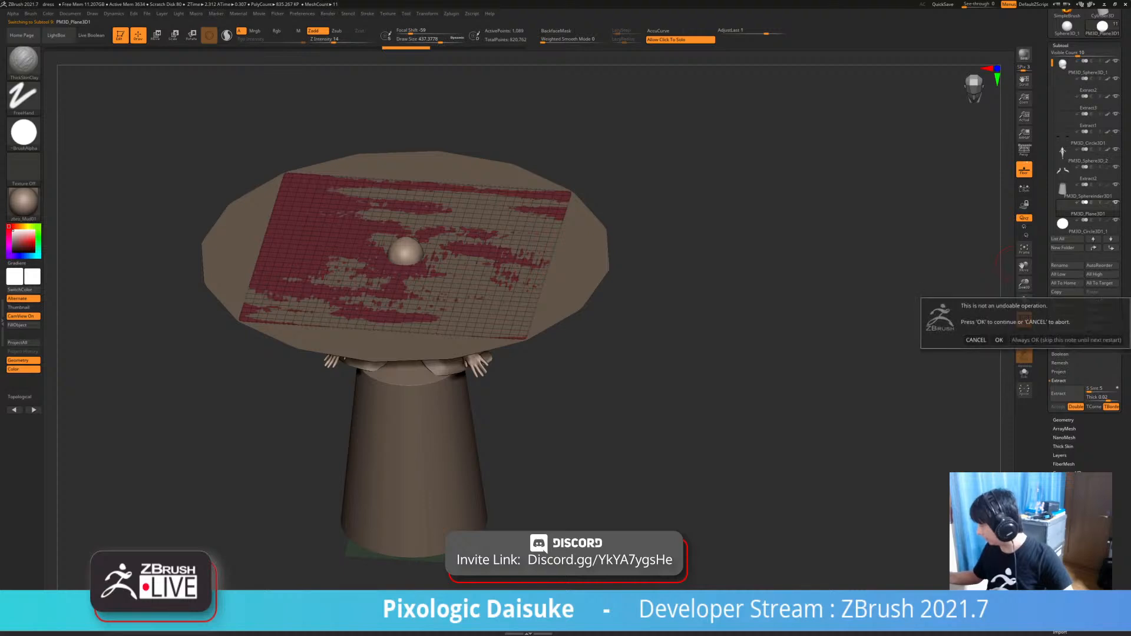
left_click(1006, 339)
left_click_drag(580, 377, 574, 306)
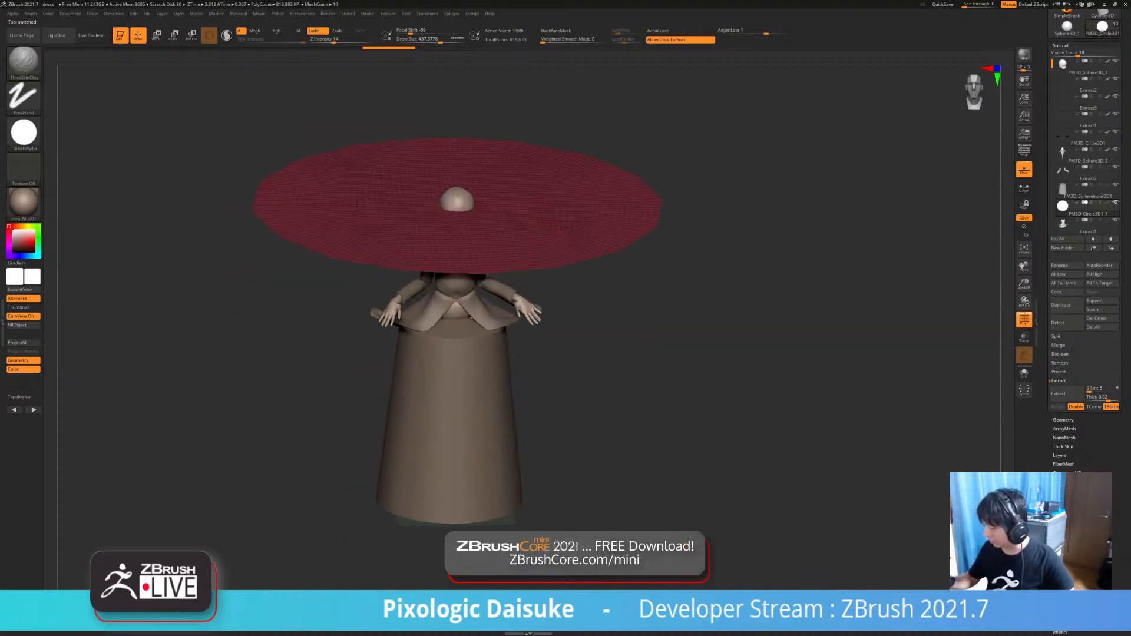
- Activate the TransposeCloth brush and pull the circle down over the figure to drape it as a skirt over the cone
key("b")
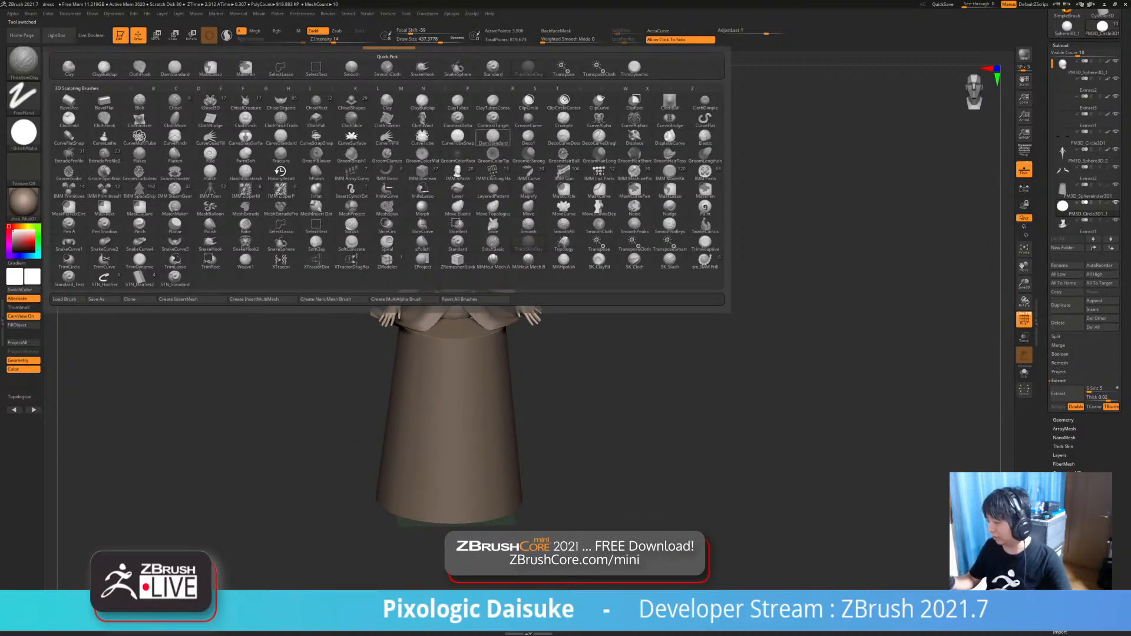
left_click(599, 69)
left_click_drag(599, 147, 525, 139, "alt")
left_click_drag(383, 156, 377, 436)
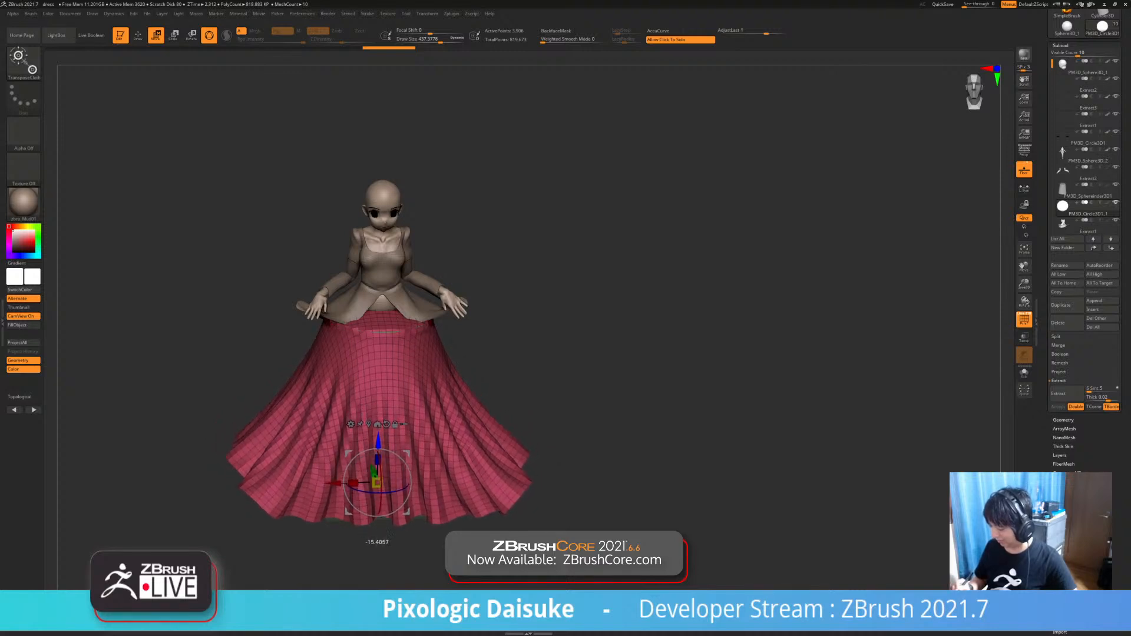
- Lower the skirt slightly over the cone and smooth it with Dynamic Subdiv, hiding the polyframe
left_click_drag(648, 330, 648, 286)
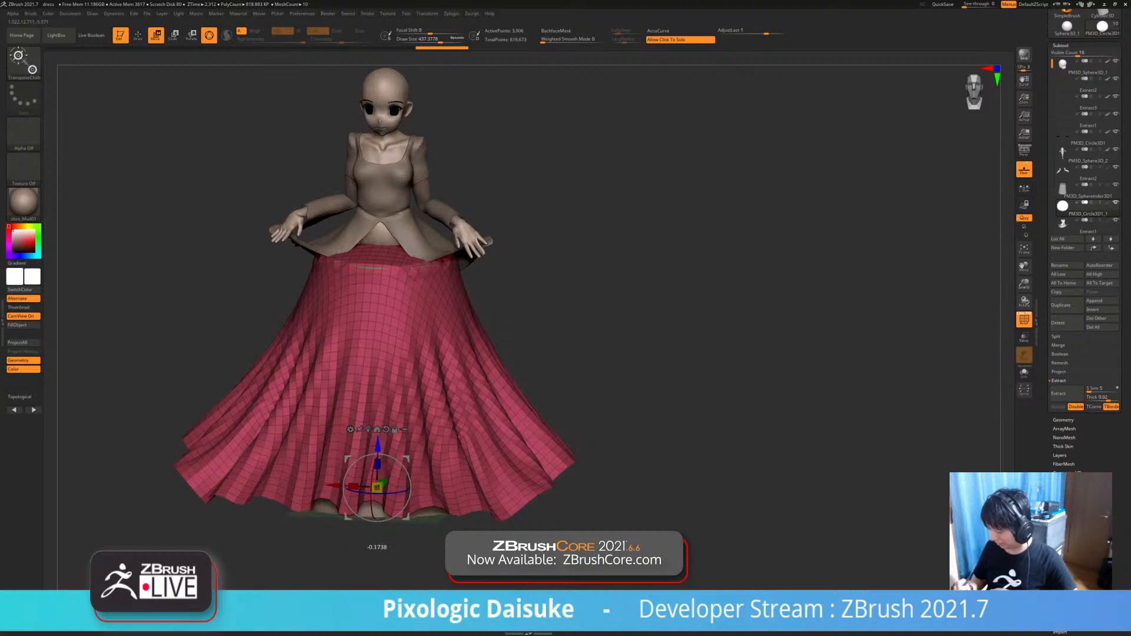
left_click_drag(378, 448, 378, 452)
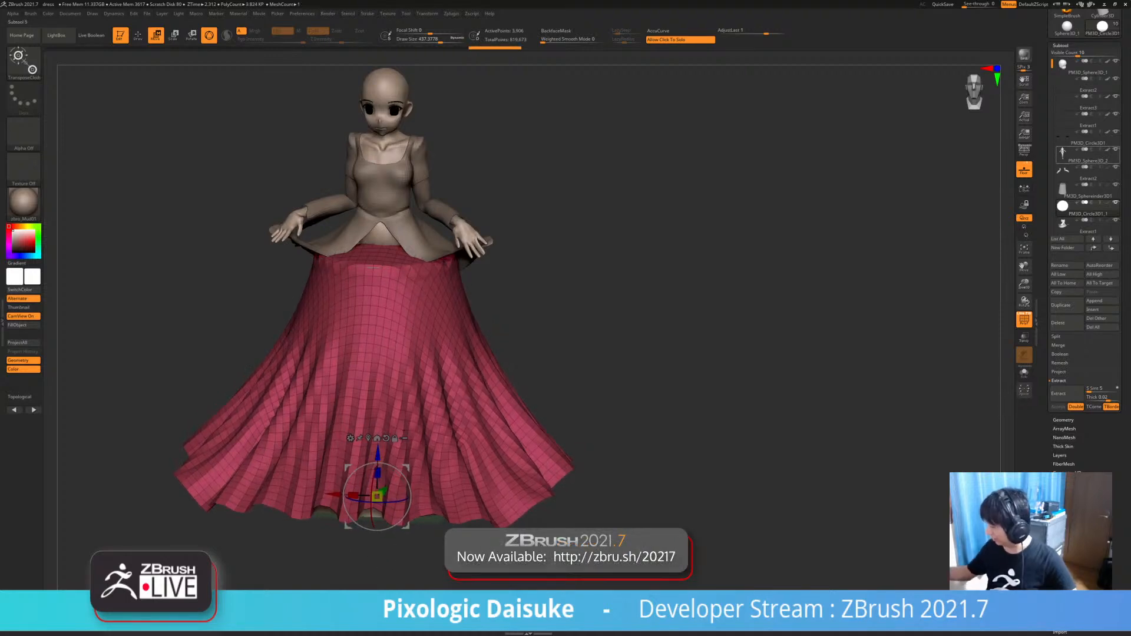
left_click(1061, 45)
left_click(1064, 54)
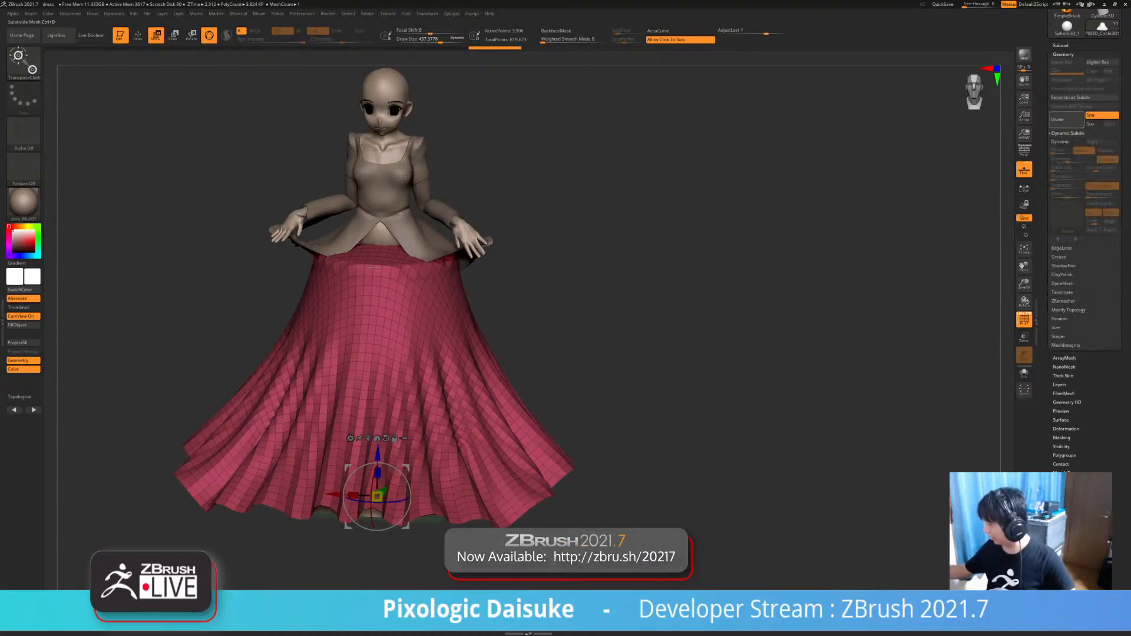
left_click(1060, 142)
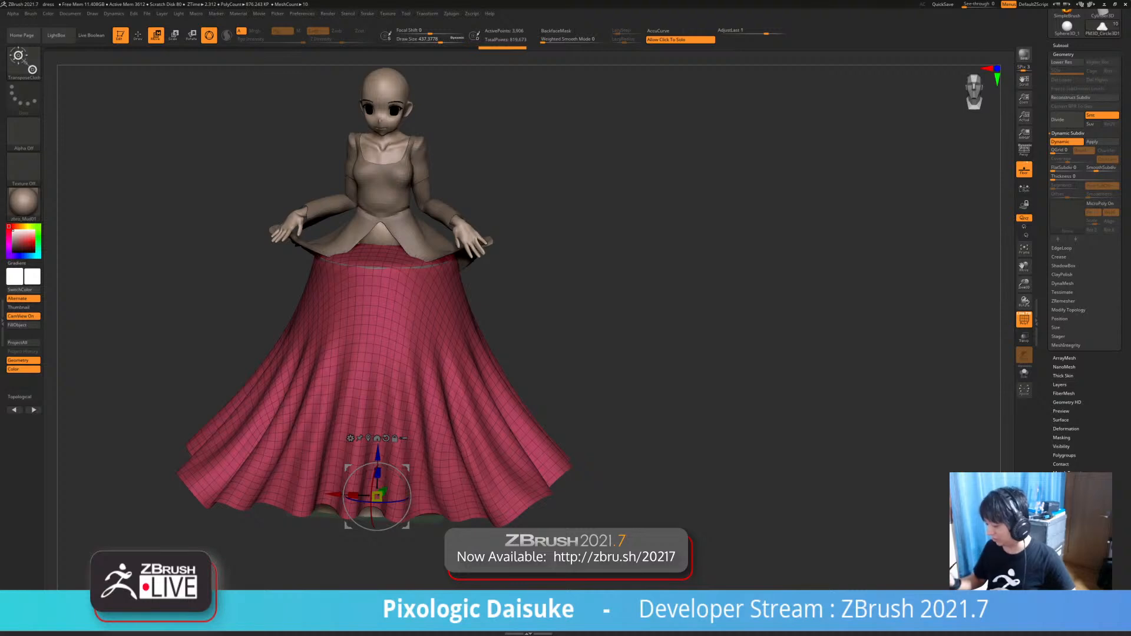
key("shift+f")
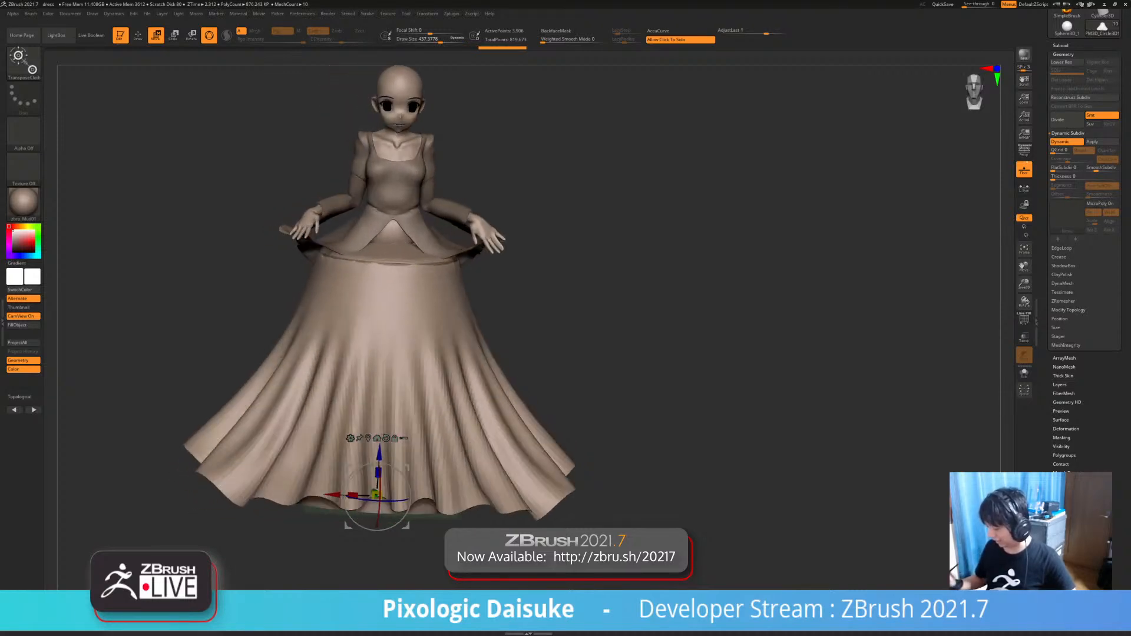
- Try pulling the smoothed skirt down with TransposeCloth until its hem folds against the floor
left_click_drag(648, 353, 684, 377)
left_click_drag(331, 429, 330, 443)
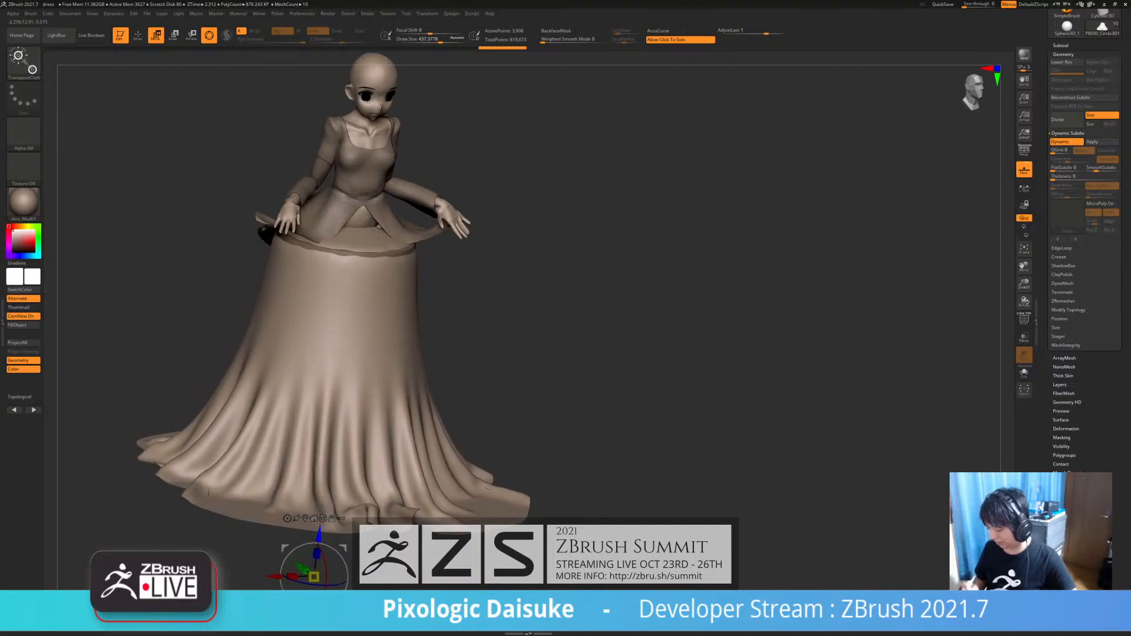
key("ctrl+shift+z")
left_click_drag(648, 353, 613, 318, "shift")
left_click_drag(389, 500, 389, 579)
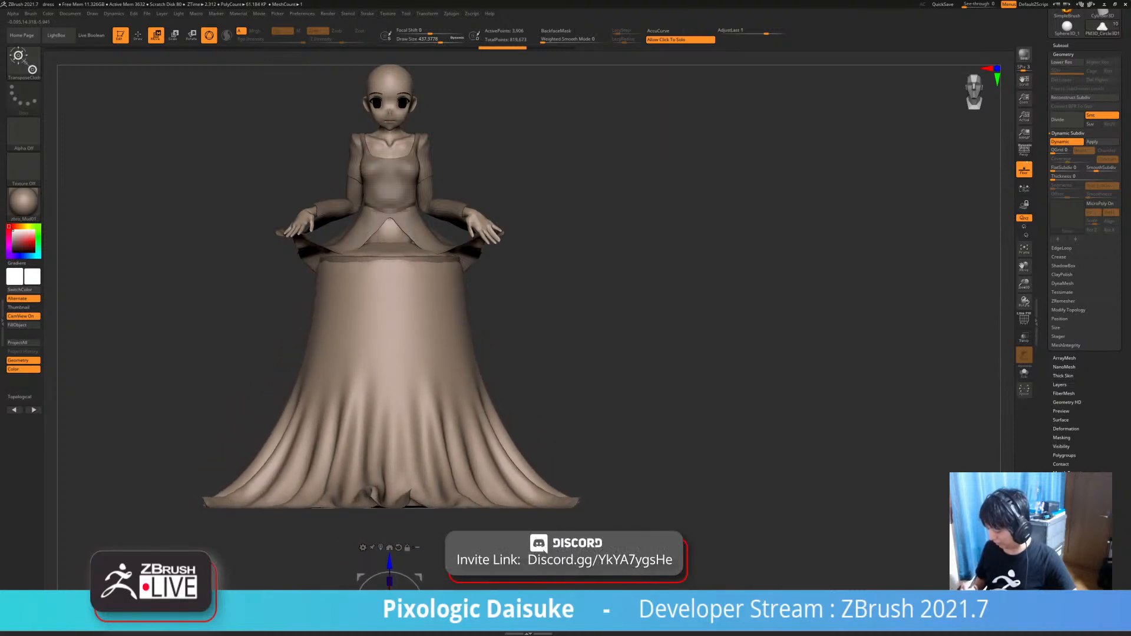
mouse_move(648, 353)
left_mouse_down()
mouse_move(651, 413)
mouse_move(633, 415)
mouse_move(613, 371)
mouse_move(596, 363)
mouse_move(639, 353)
mouse_move(628, 324)
mouse_move(631, 345)
left_mouse_up()
left_click_drag(353, 502, 352, 471)
right_click_drag(352, 511, 353, 245, "ctrl")
right_click_drag(377, 483, 408, 499)
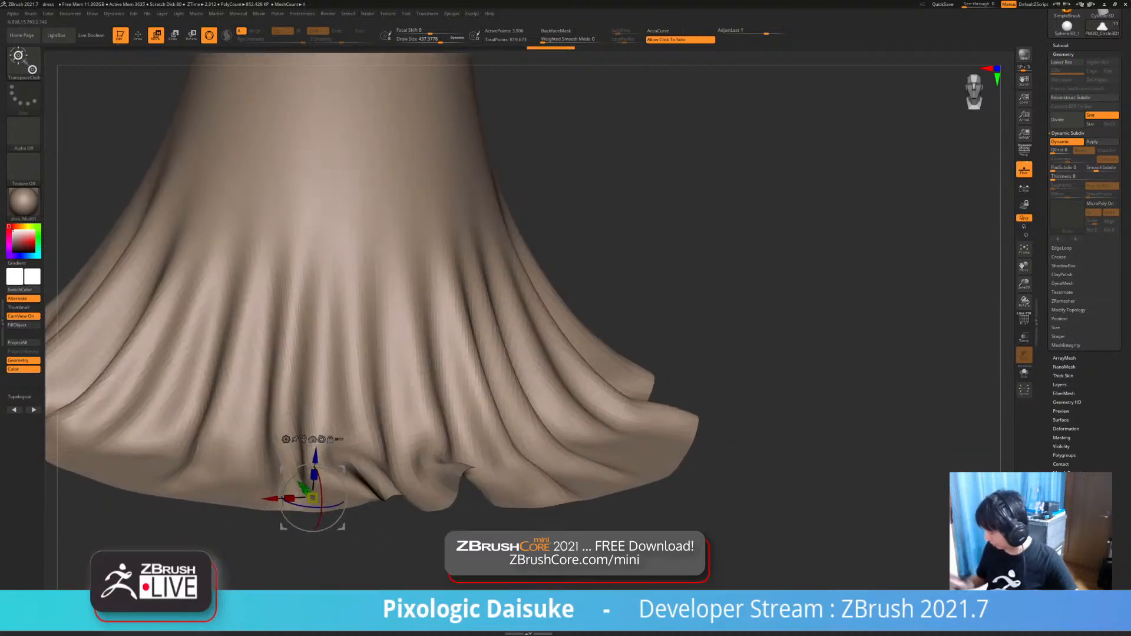
- Turn on double-sided display to check the folded hem, and turn it off again
left_click(1063, 55)
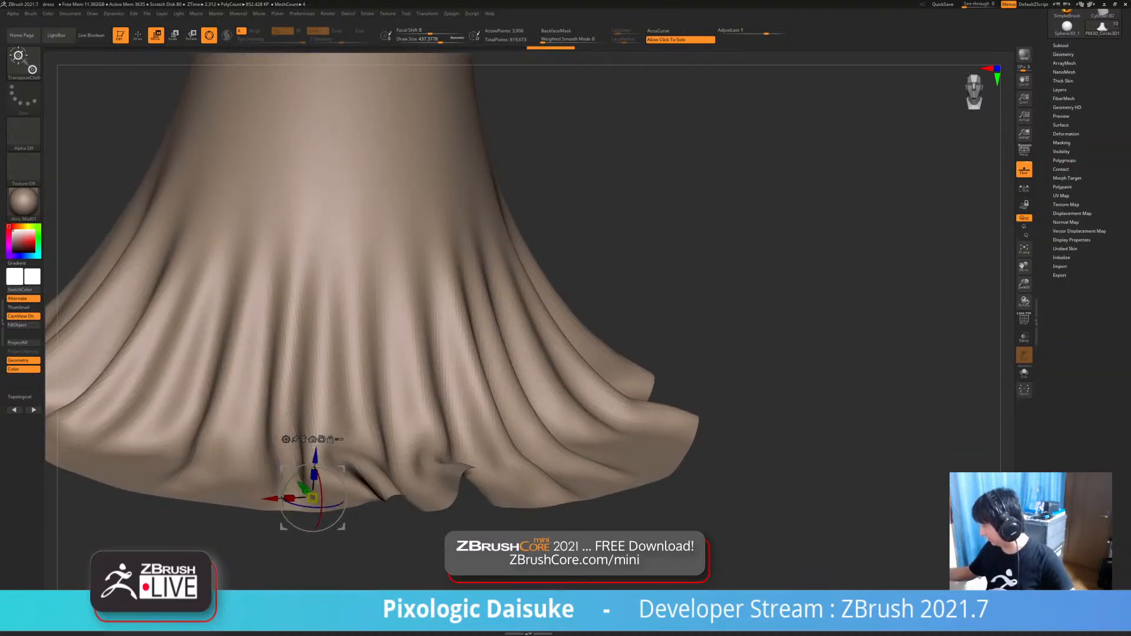
left_click(1072, 240)
left_click(1059, 266)
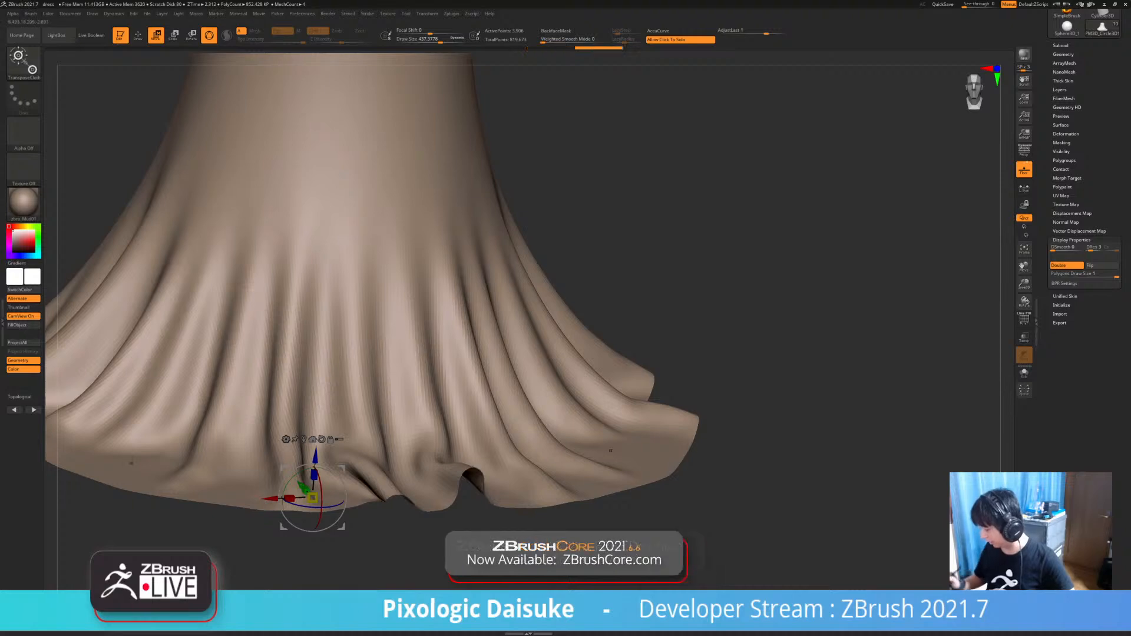
left_click_drag(766, 294, 733, 308)
left_click(1059, 265)
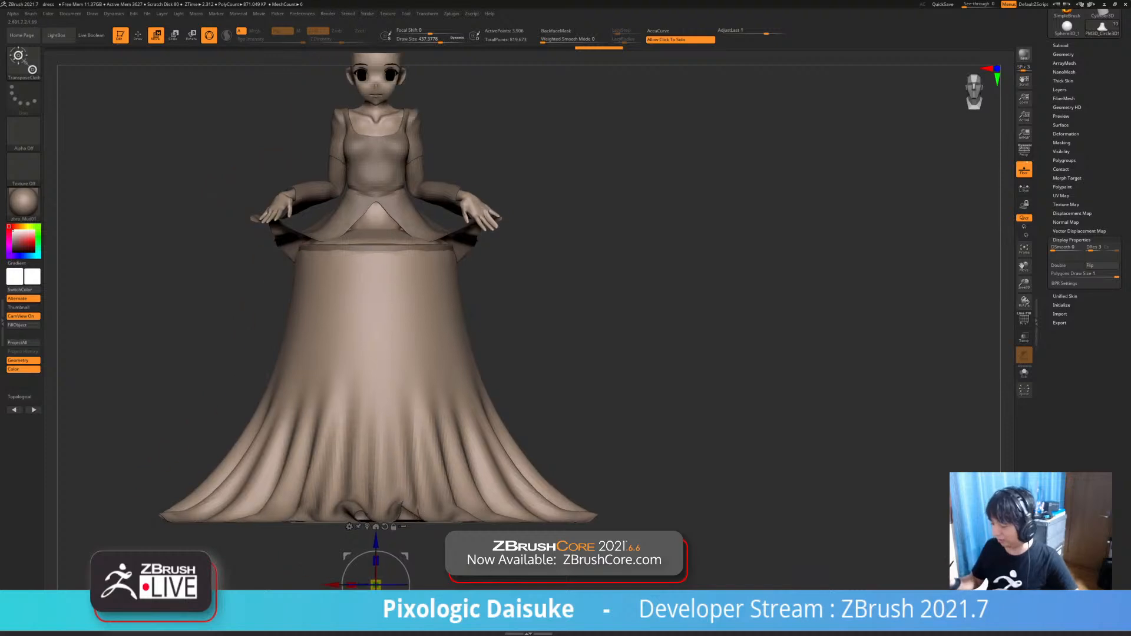
- Undo the last TransposeCloth pulls on the skirt
key("ctrl+z")
key("ctrl+z")
left_click(114, 13)
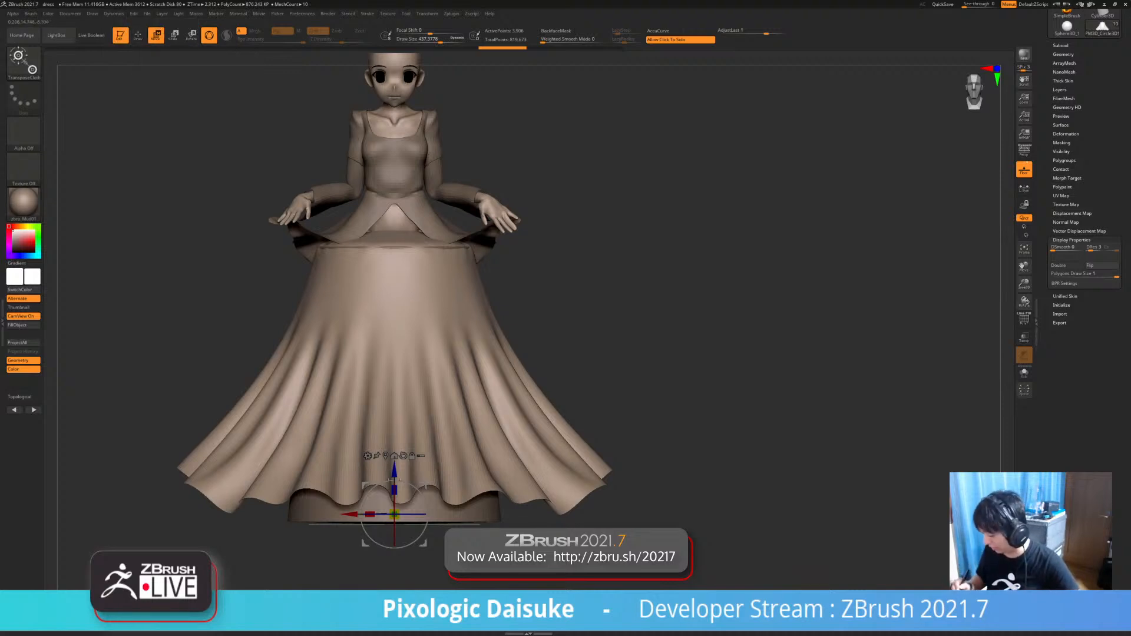
- Reset the gizmo's orientation and centre it on the unmasked skirt mesh
left_click(403, 456)
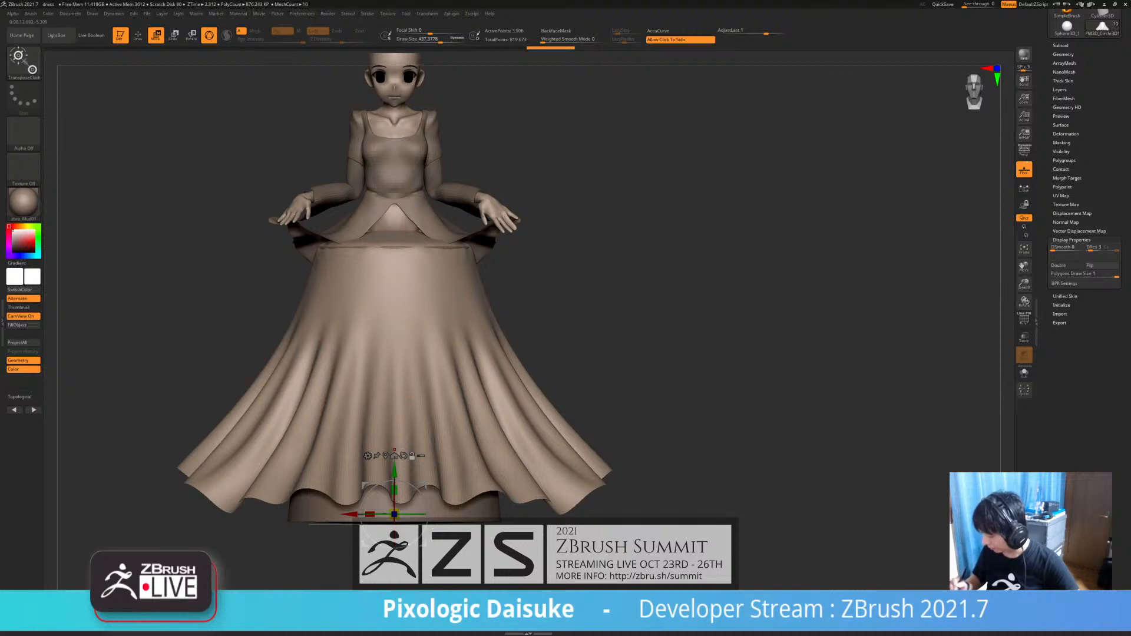
left_click_drag(395, 515, 485, 427, "alt")
right_click_drag(485, 427, 477, 381, "alt")
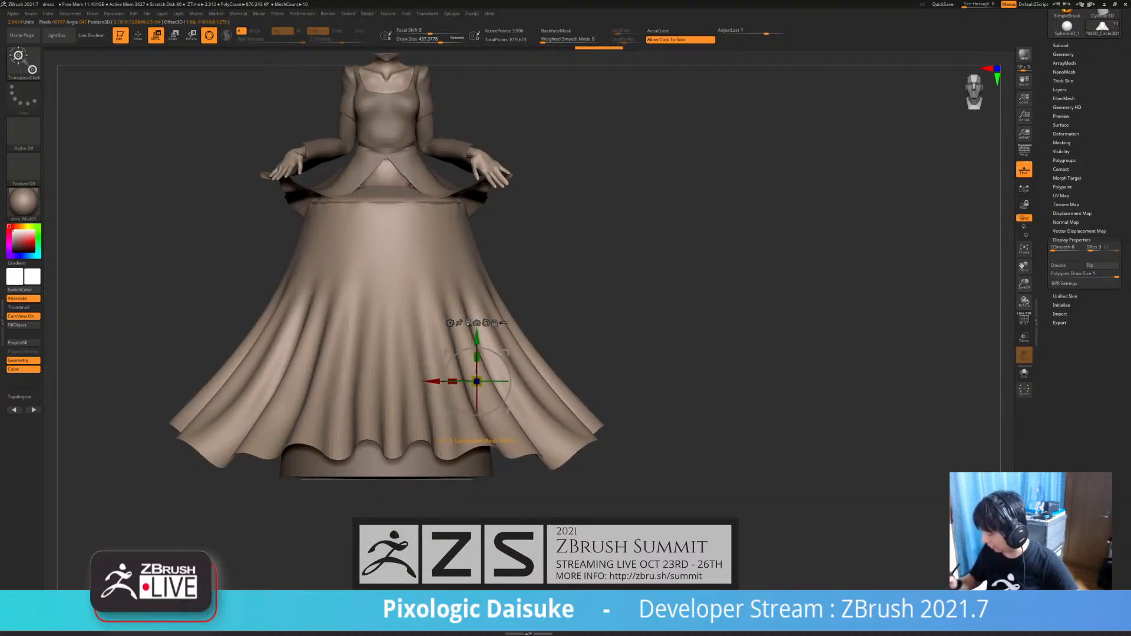
left_click(477, 323)
- Pull the skirt down with TransposeCloth in several moves until its hem spreads out on the floor
left_click_drag(387, 287, 386, 364)
right_click_drag(495, 354, 496, 413)
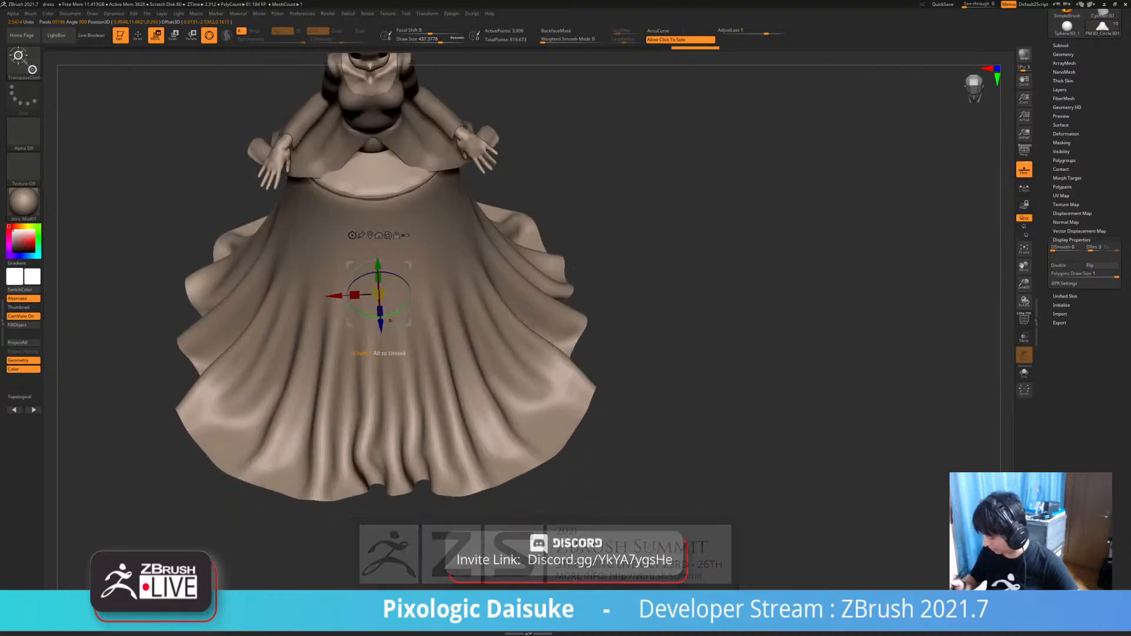
right_click_drag(380, 280, 373, 248)
left_click_drag(362, 280, 361, 309)
right_click_drag(361, 308, 383, 288, "ctrl")
right_click_drag(383, 289, 336, 274)
right_click_drag(335, 274, 385, 243, "alt")
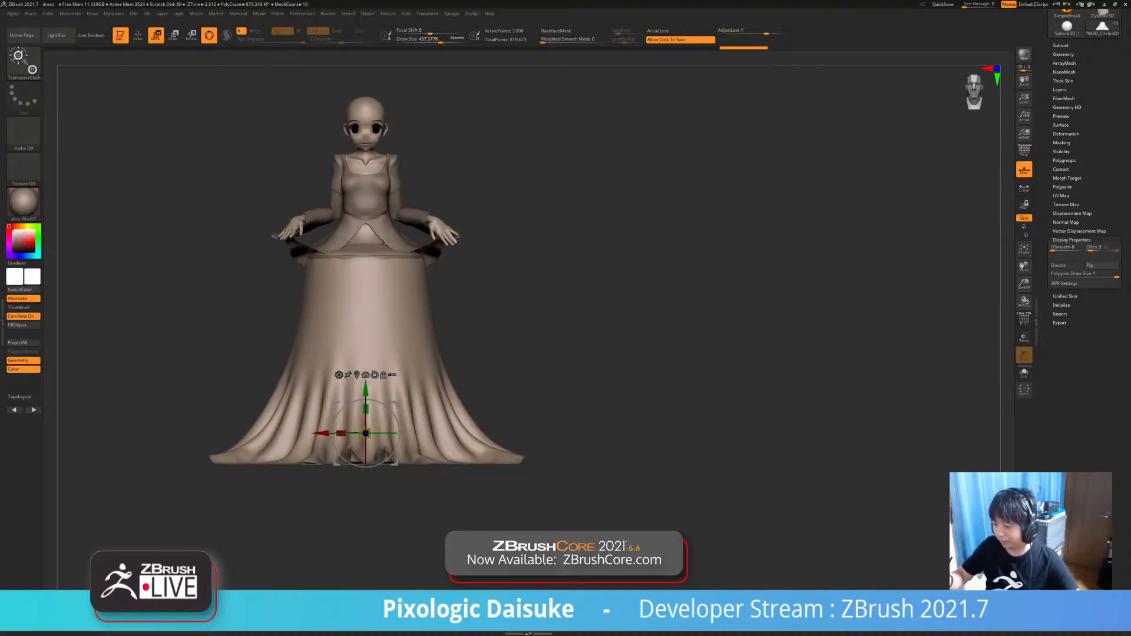
- Run the Dynamics simulation with Expand on the smoothed skirt
left_click(114, 13)
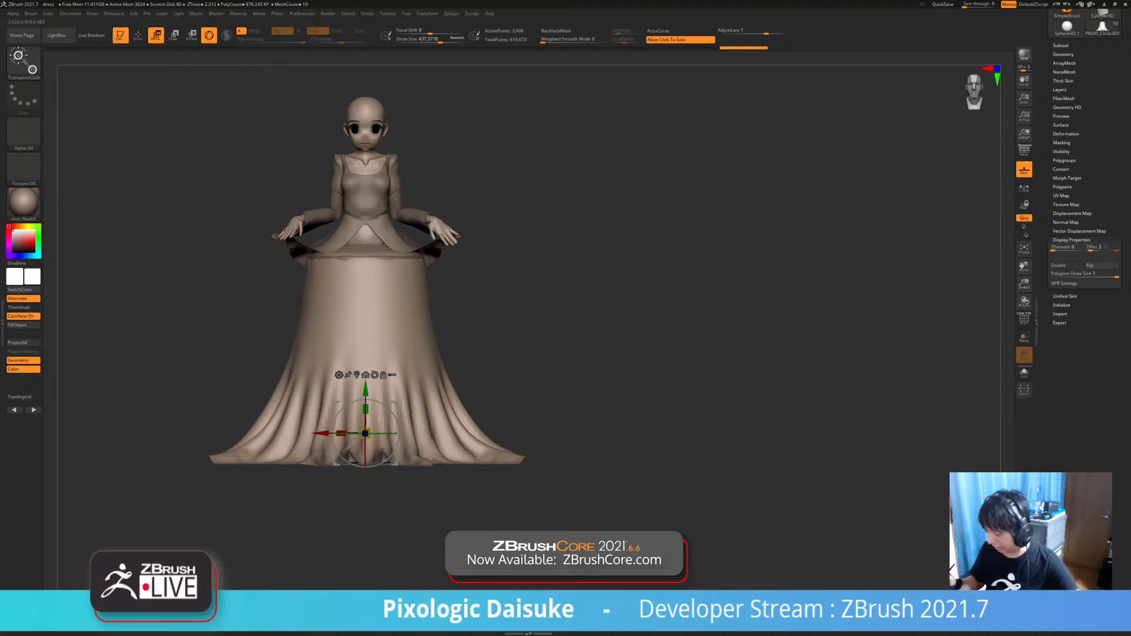
right_click_drag(407, 307, 406, 330)
left_click(114, 14)
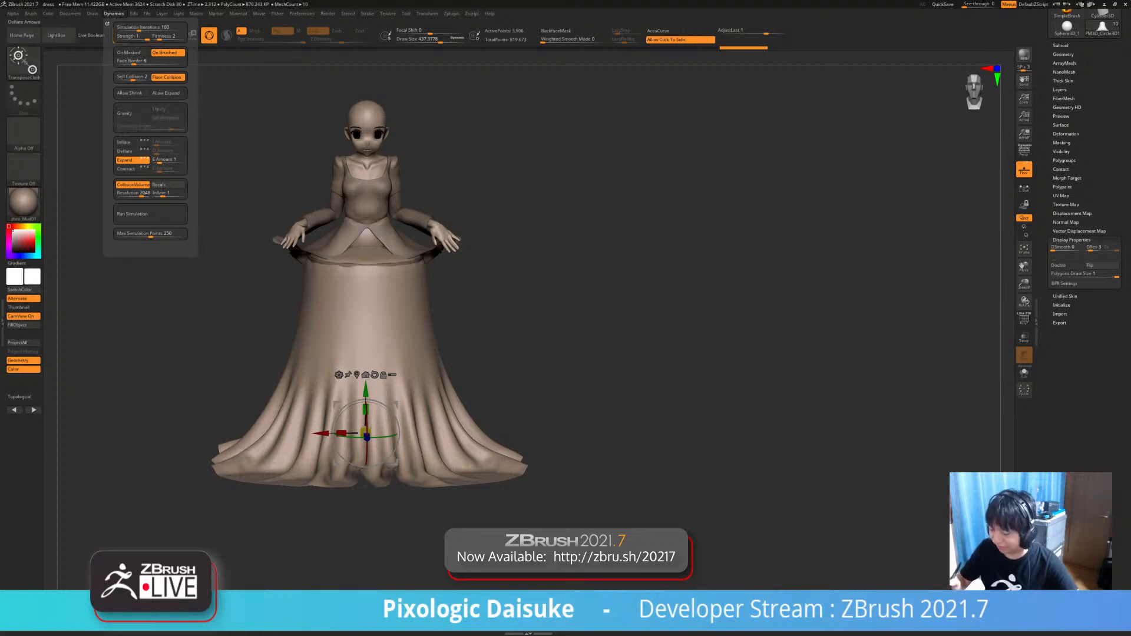
left_click(147, 214)
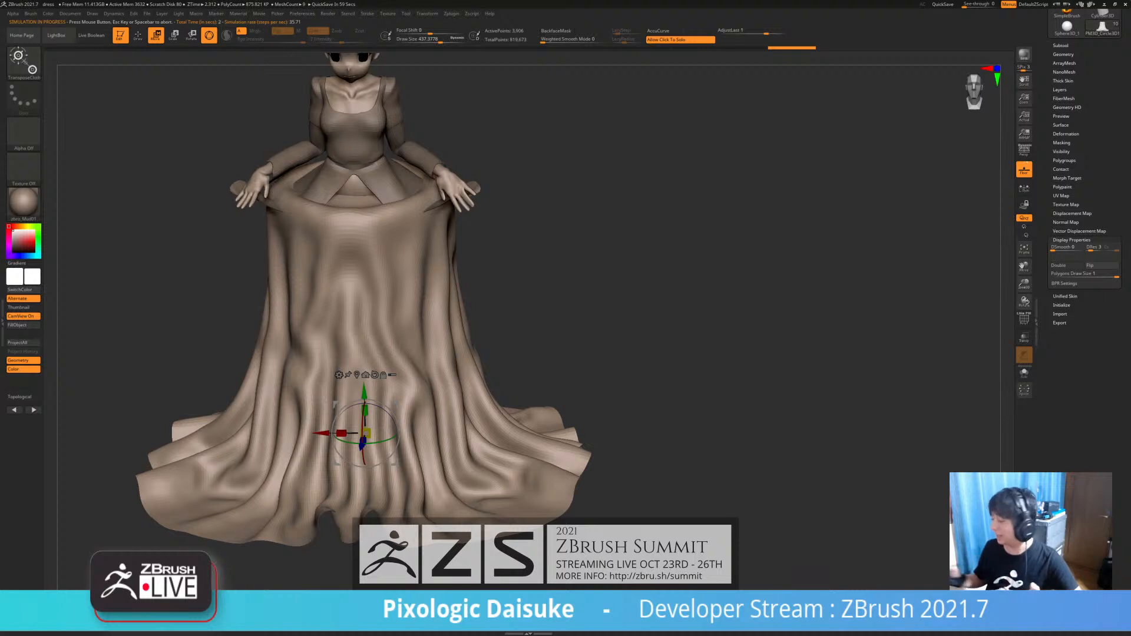
- Show the polyframe, undo the simulation and turn off Dynamic Subdiv on the skirt
left_click(1024, 319)
right_click_drag(707, 295, 707, 377, "ctrl")
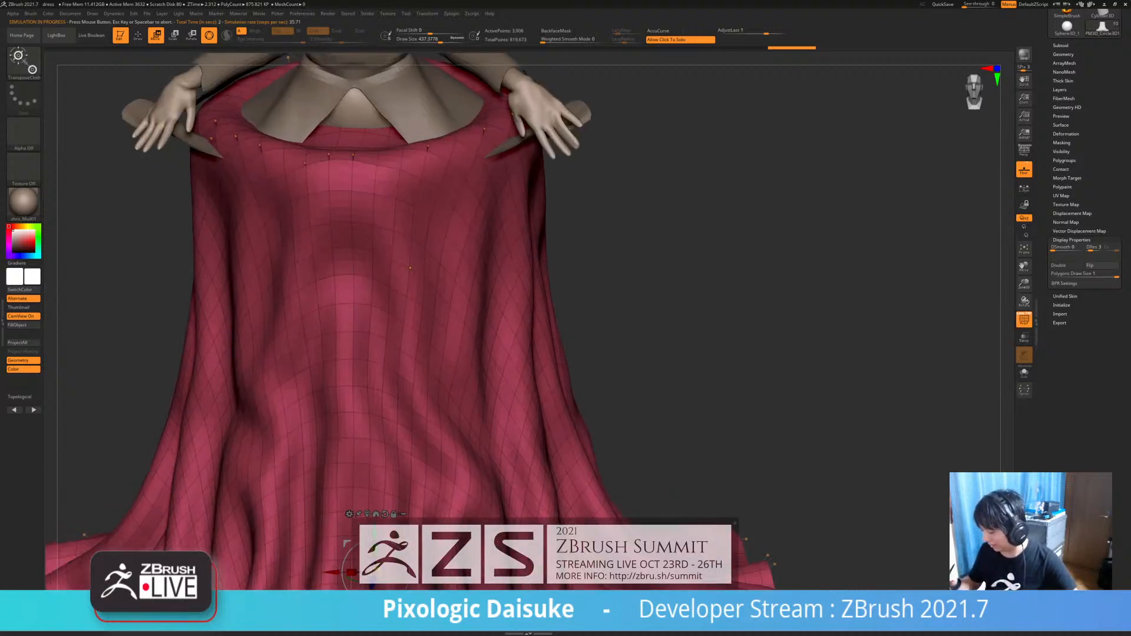
key("ctrl+z")
left_click(1063, 54)
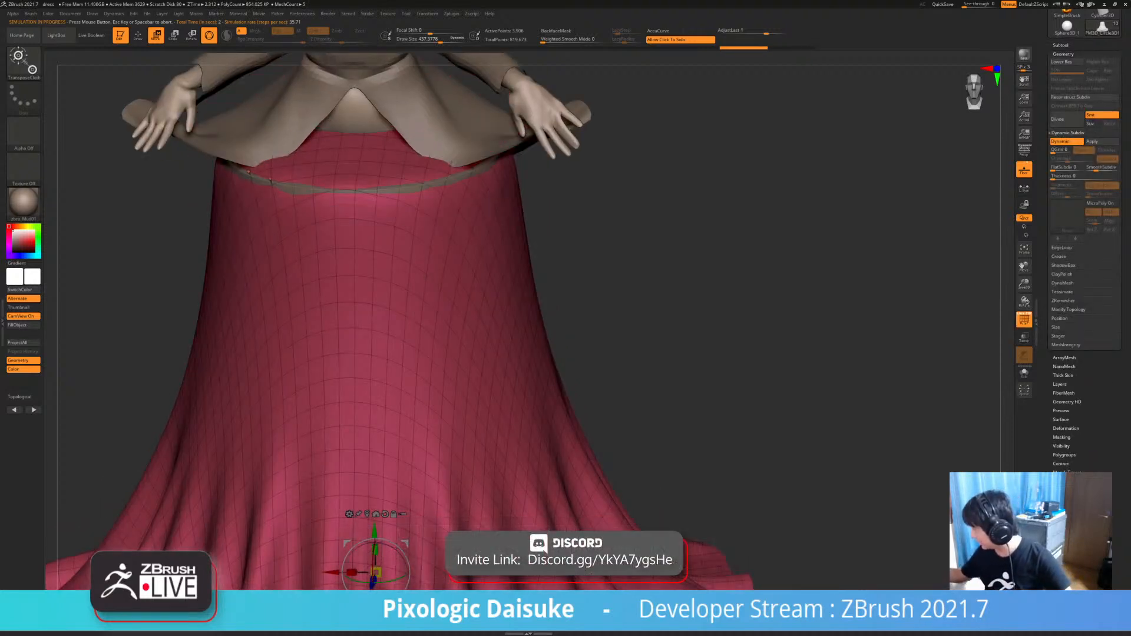
left_click(1072, 141)
right_click_drag(387, 256, 433, 354, "ctrl")
right_click_drag(433, 354, 458, 341, "ctrl")
- Run the Dynamics simulation with Expand on the unsubdivided skirt, and undo it
left_click(113, 13)
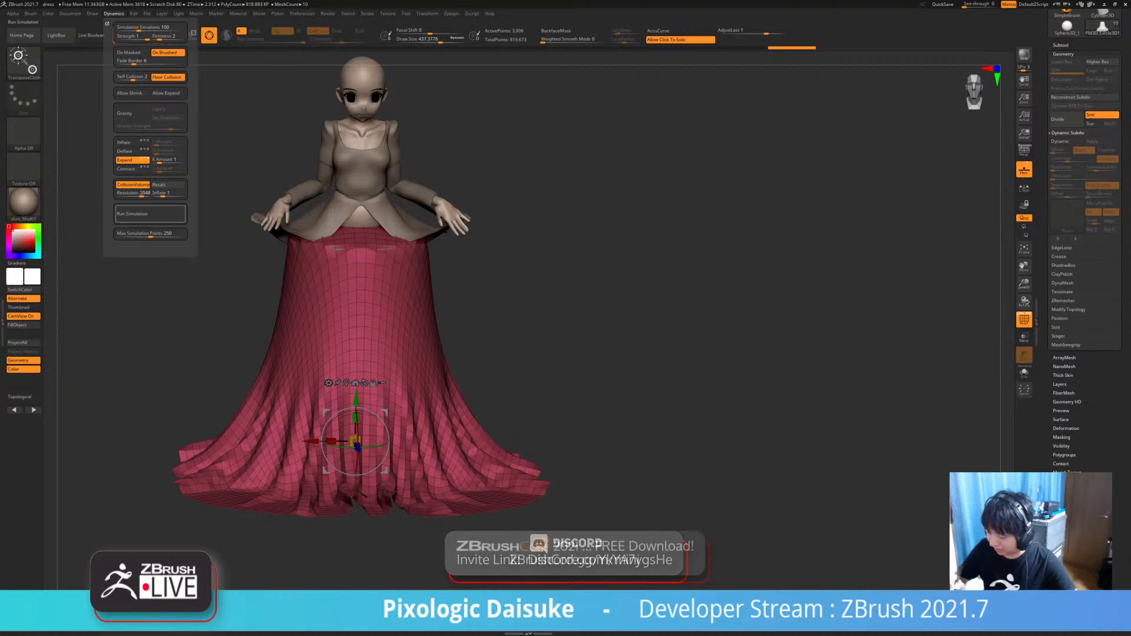
left_click(149, 214)
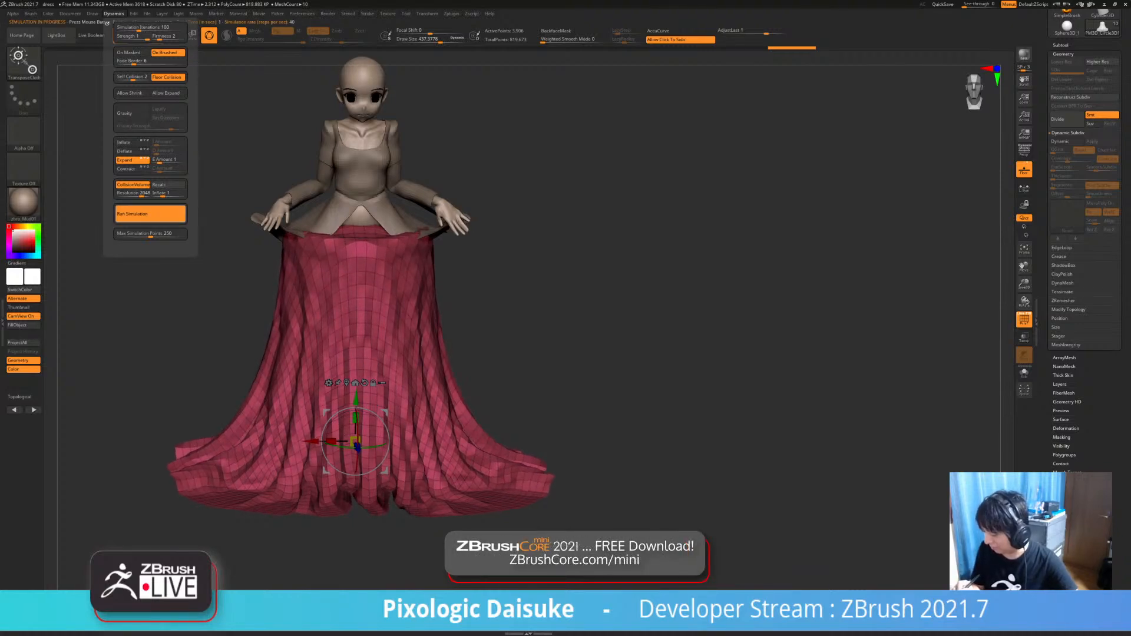
mouse_move(590, 330)
right_mouse_down()
mouse_move(472, 330)
mouse_move(580, 333)
mouse_move(604, 294)
mouse_move(592, 331)
mouse_move(549, 293)
mouse_move(577, 311)
right_mouse_up()
key("ctrl+z")
key("shift+f")
key("shift+f")
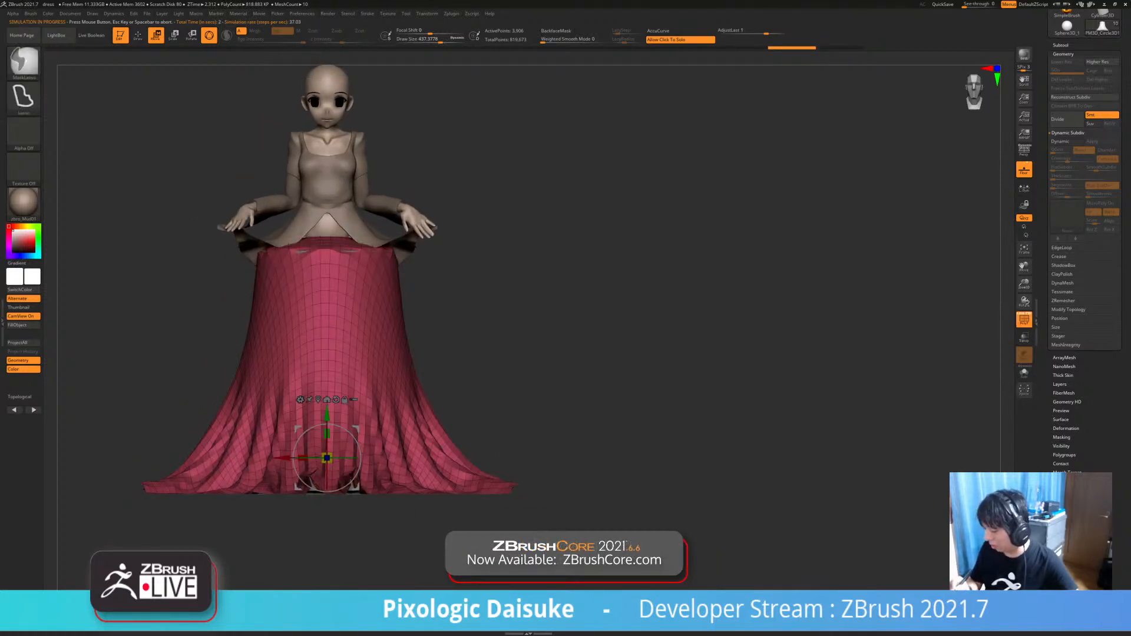
- Mask the upper part of the skirt around the waist with MaskLasso
mouse_move(190, 205)
left_mouse_down("ctrl")
mouse_move(413, 251)
mouse_move(160, 236)
mouse_move(171, 213)
left_mouse_up("ctrl")
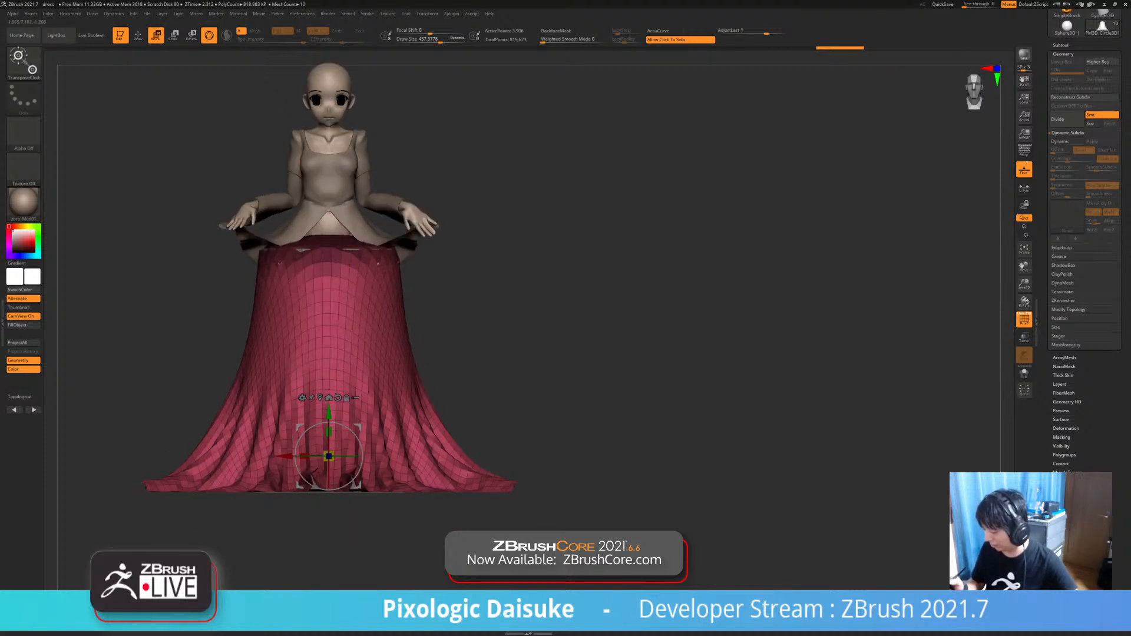
left_click_drag(243, 266, 226, 276, "ctrl")
left_click_drag(449, 224, 158, 217, "ctrl")
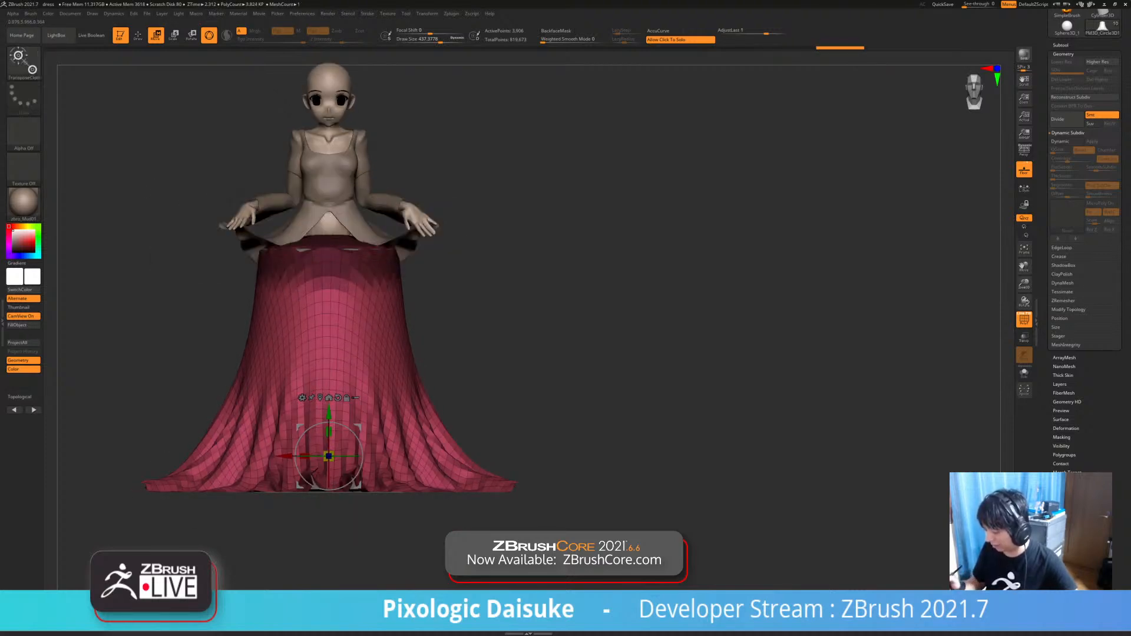
mouse_move(247, 250)
left_mouse_down()
mouse_move(151, 258)
mouse_move(242, 255)
mouse_move(242, 239)
left_mouse_up()
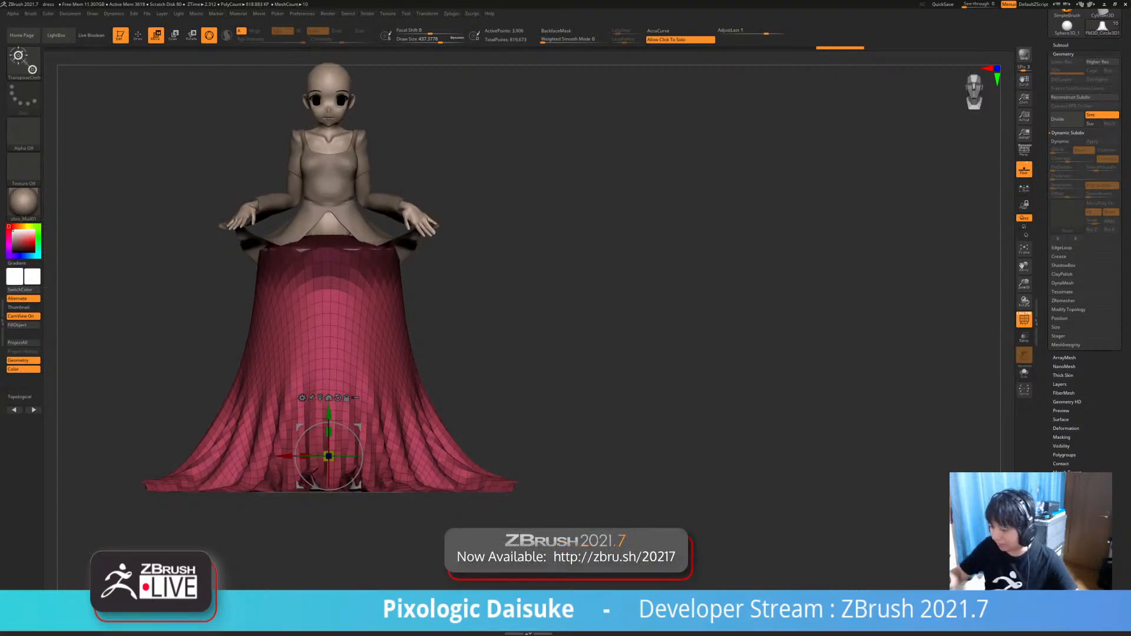
- Run the Dynamics simulation with Expand while the skirt's top is masked, and undo it
left_click(114, 13)
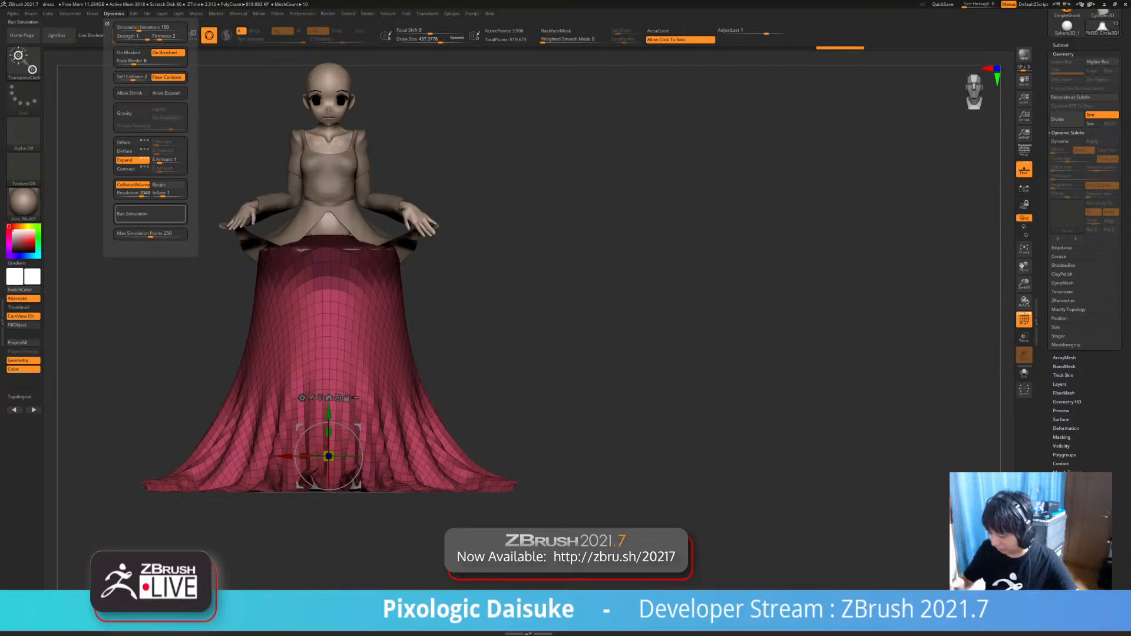
left_click(151, 214)
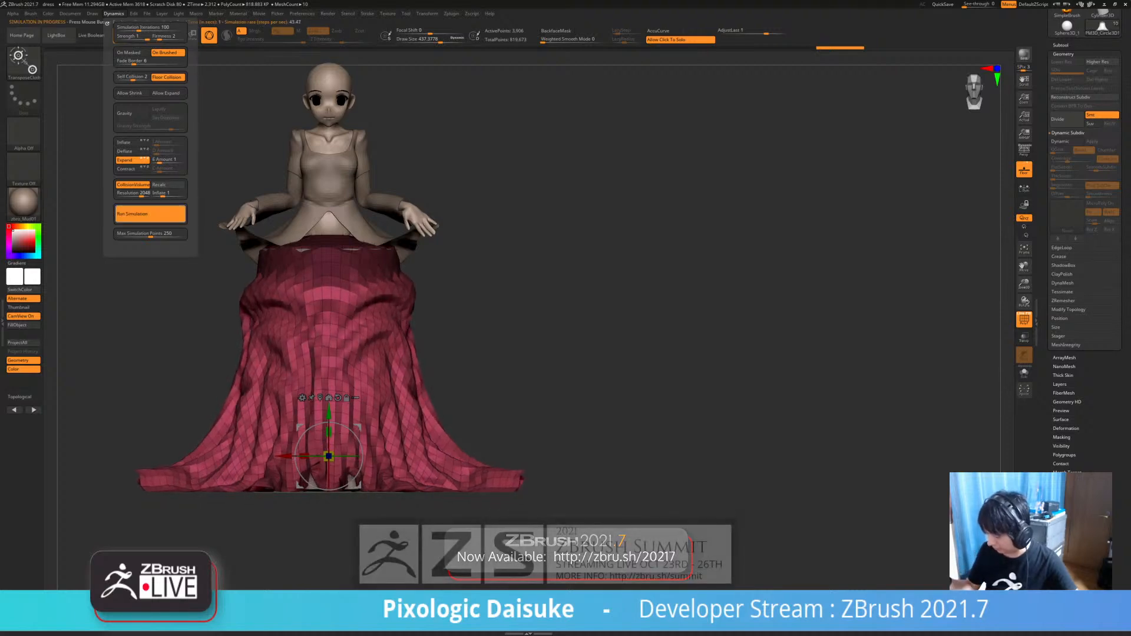
key("ctrl+z")
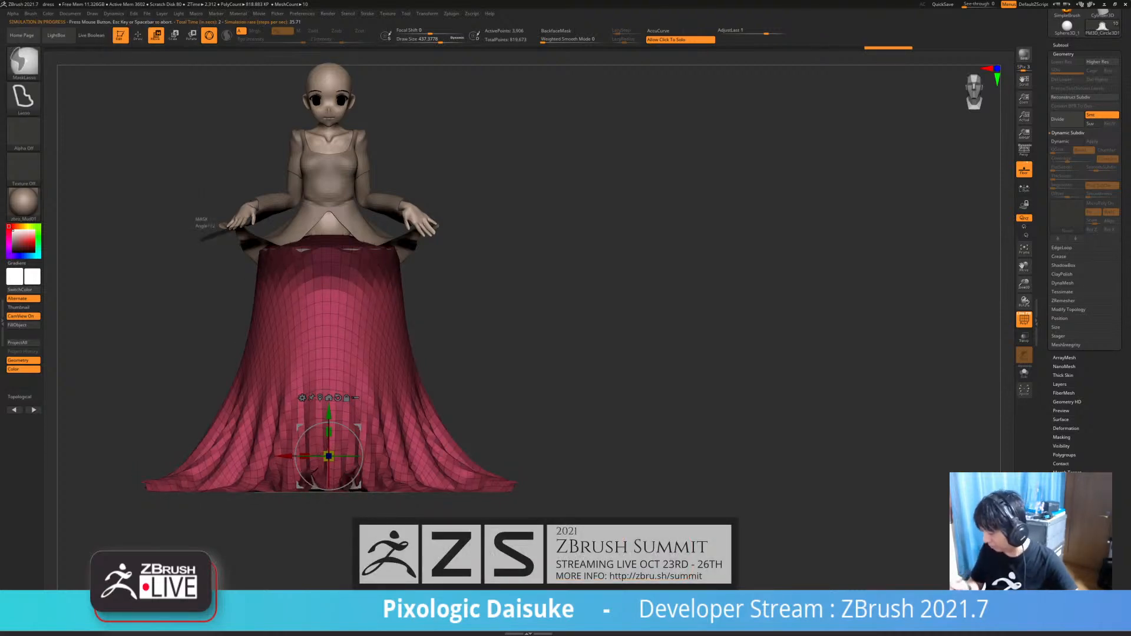
- Extend the mask further down the skirt and soften its lower edge into a gradual fade
mouse_move(234, 228)
left_mouse_down("ctrl")
mouse_move(295, 335)
mouse_move(194, 247)
left_mouse_up("ctrl")
left_click(274, 326, "ctrl")
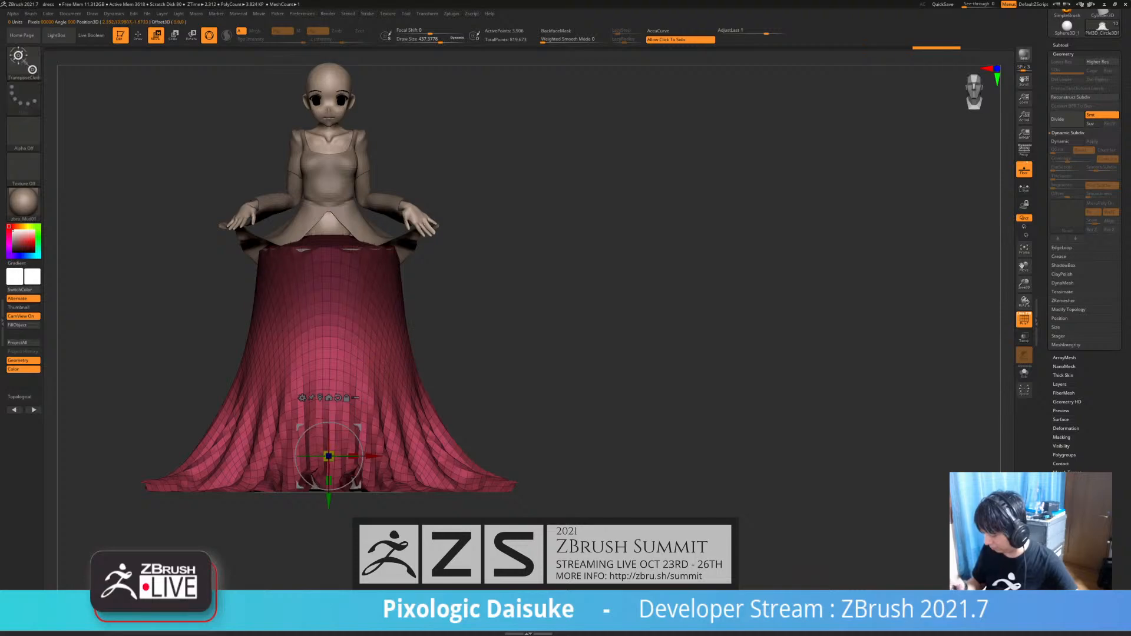
key("ctrl+z")
key("ctrl+z")
key("ctrl+z")
key("ctrl+z")
key("ctrl+z")
key("ctrl+z")
key("ctrl+z")
key("ctrl+z")
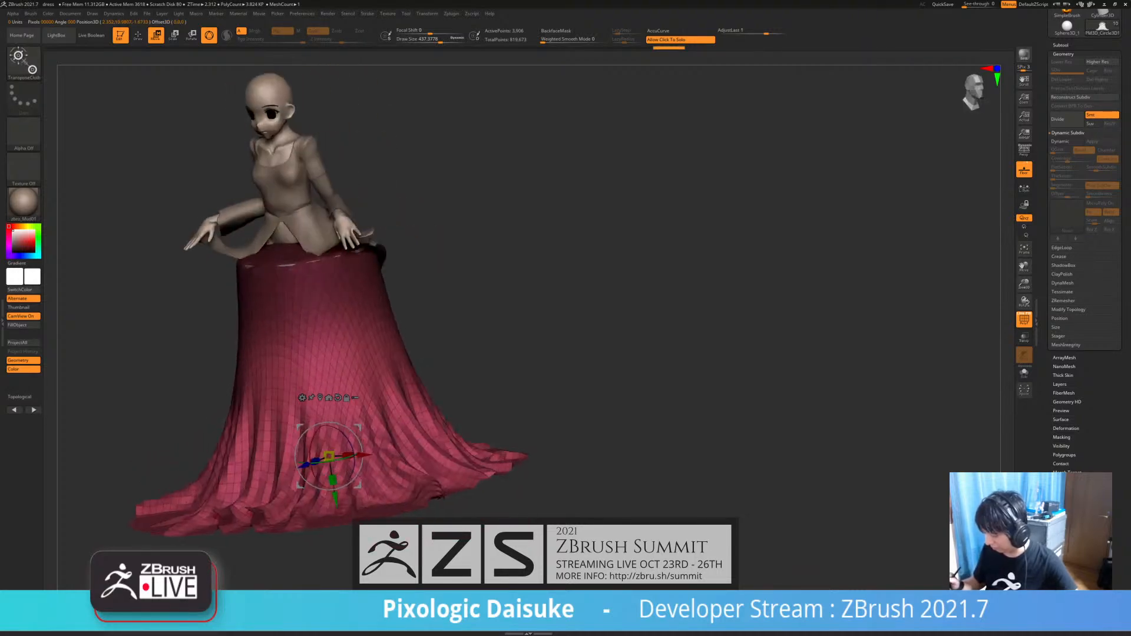
- Run the Dynamics simulation with Expand on the skirt with the extended soft mask
left_click(114, 13)
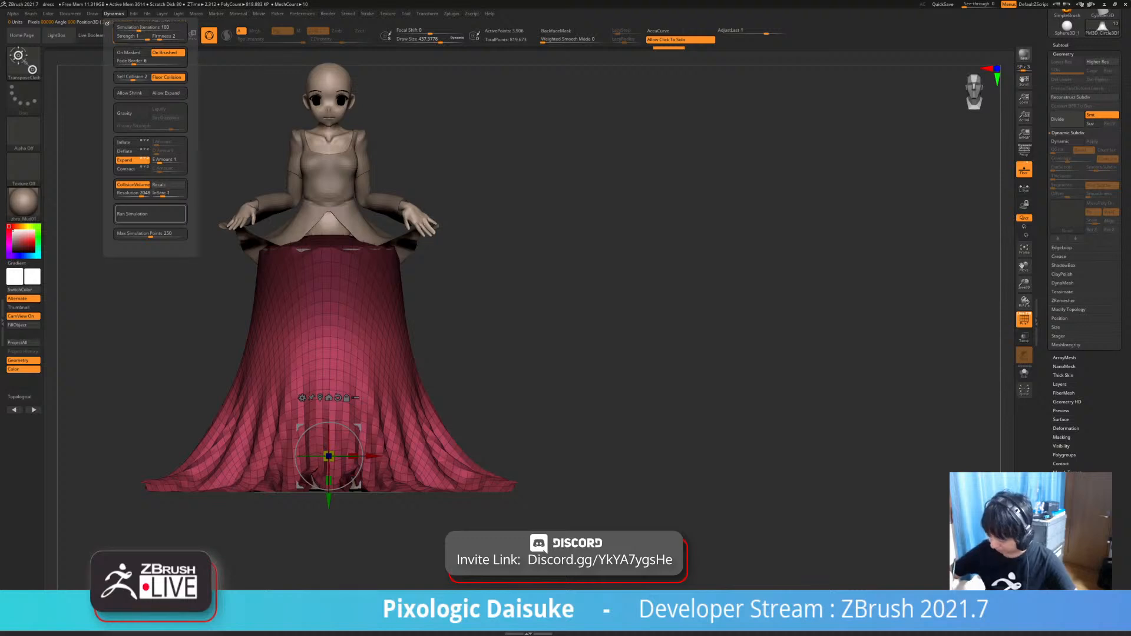
left_click(150, 214)
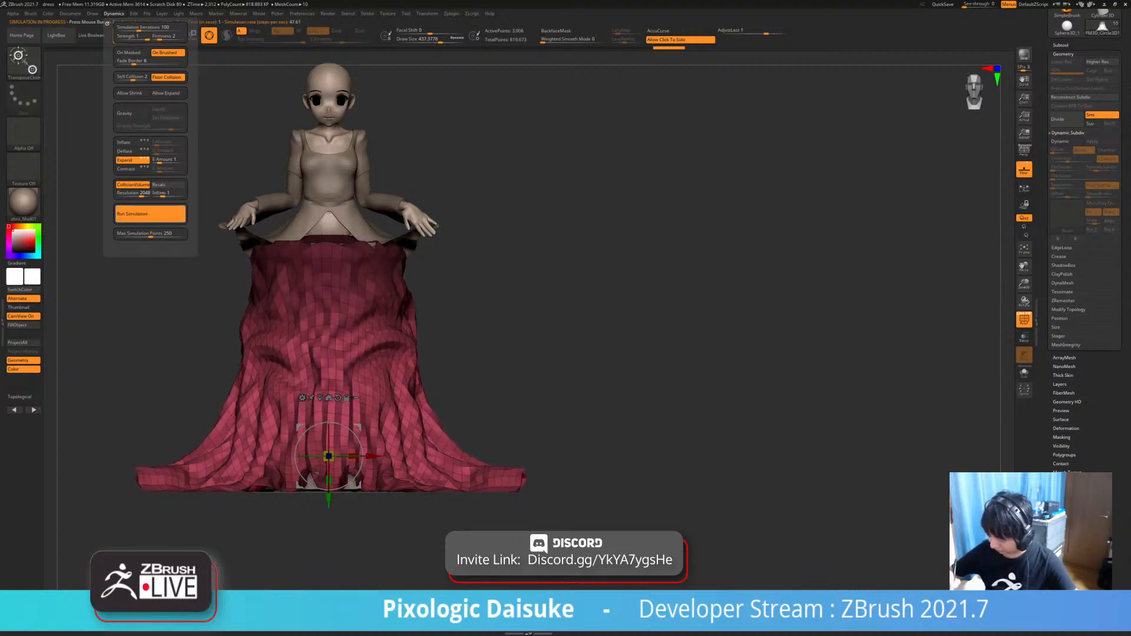
right_click_drag(202, 212, 168, 230)
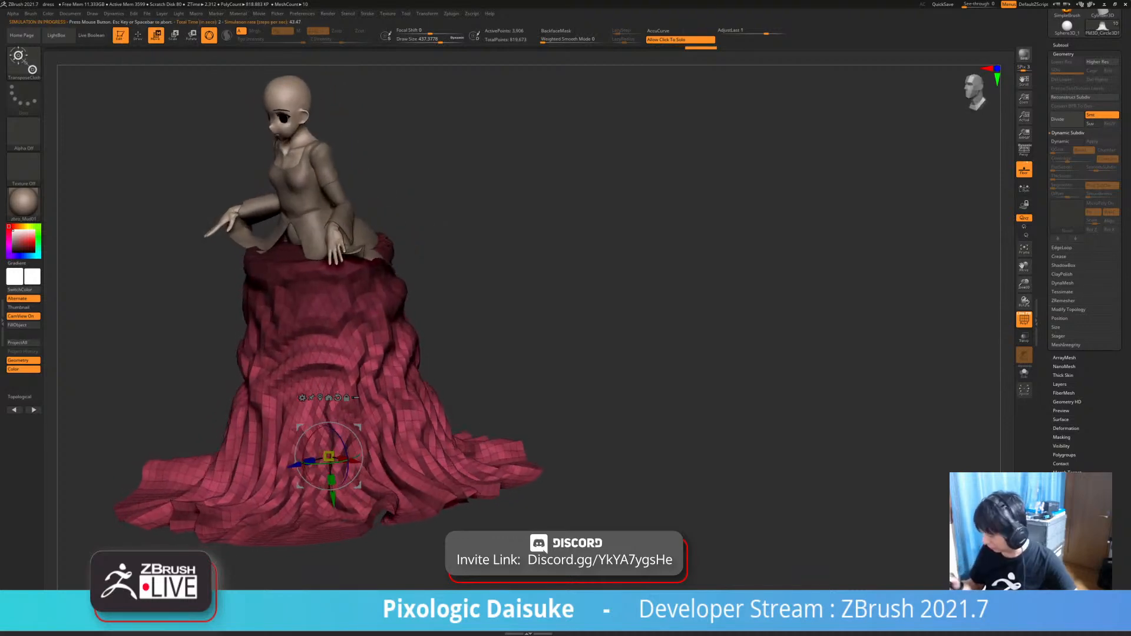
- Undo the last skirt simulation and rerun it with Expand on the soft-masked skirt, viewed from the front
left_click(1063, 54)
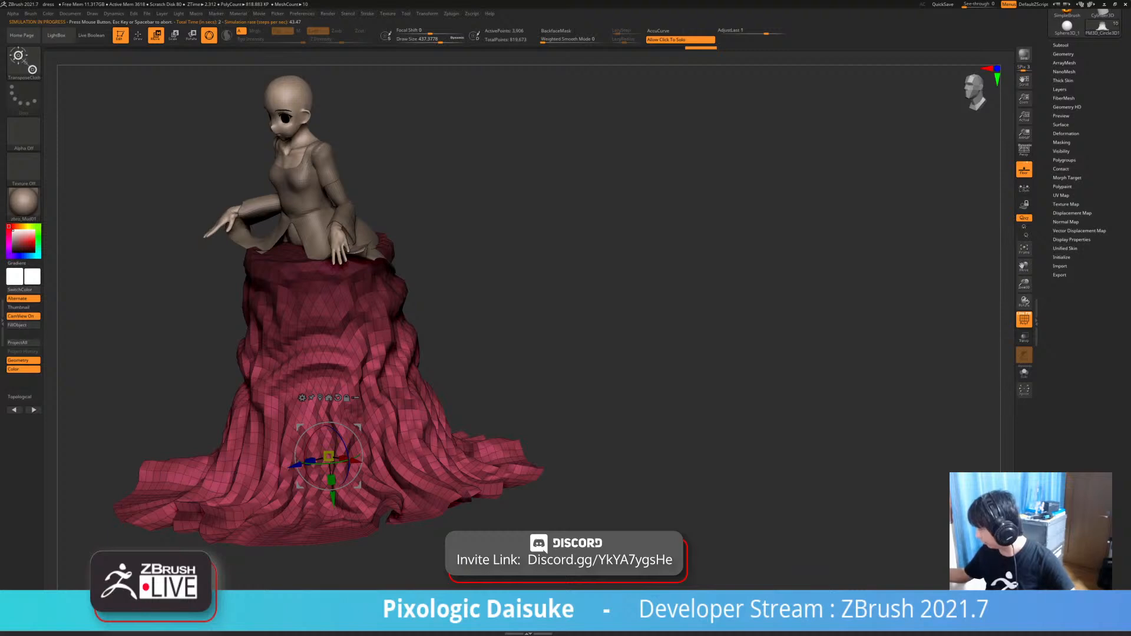
left_click(1067, 177)
key("ctrl+z")
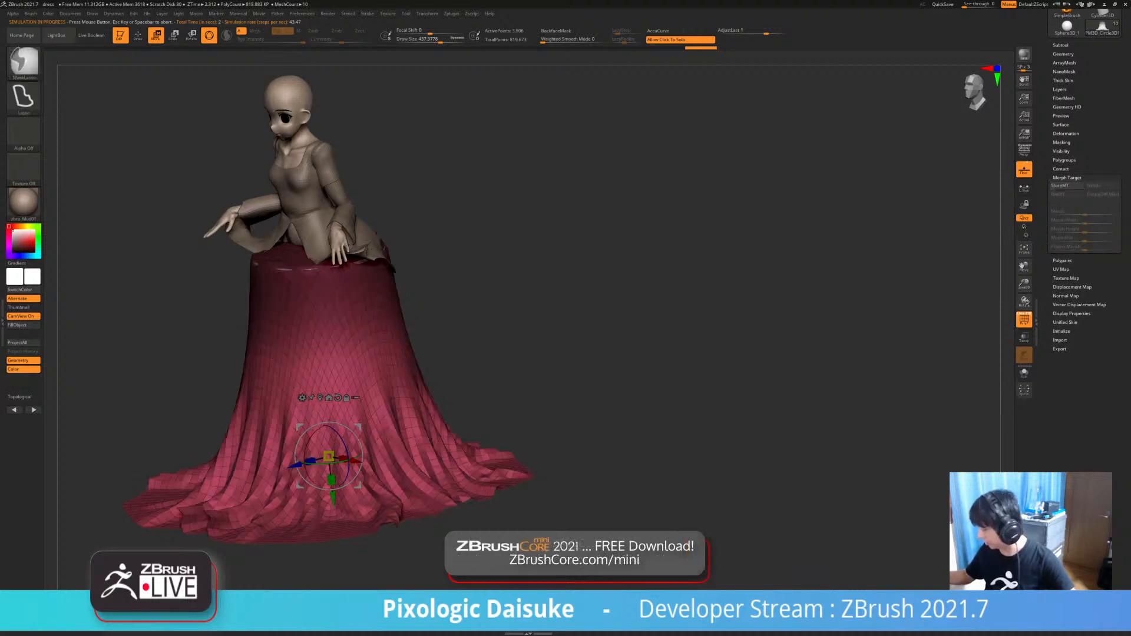
right_click_drag(168, 230, 273, 270, "shift")
left_click(114, 13)
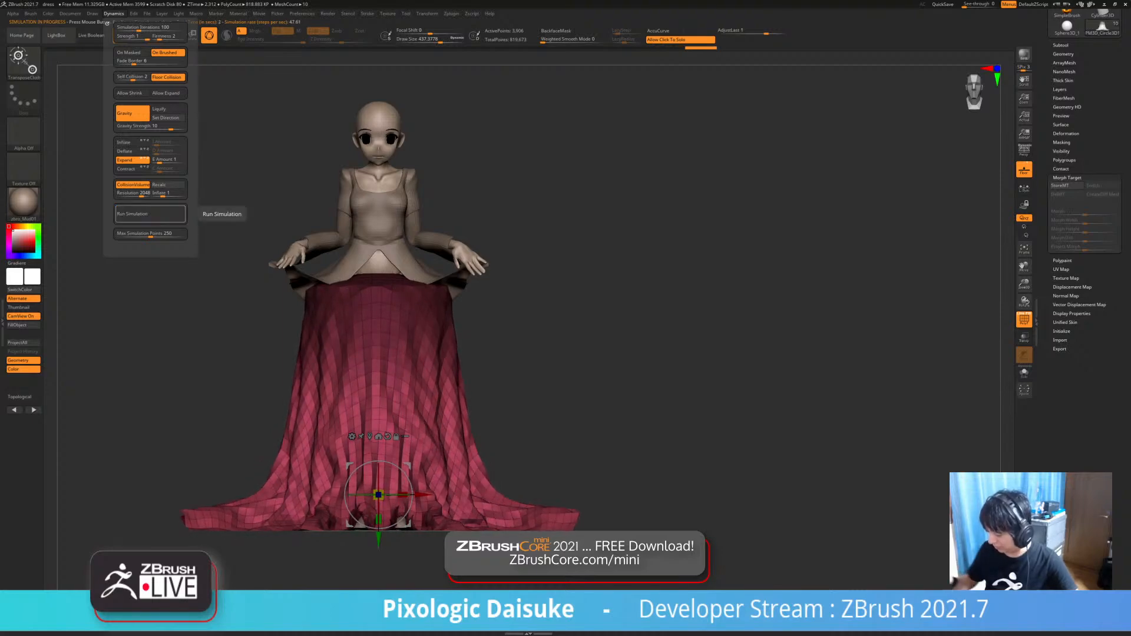
mouse_move(253, 218)
right_mouse_down()
mouse_move(135, 248)
mouse_move(254, 218)
right_mouse_up()
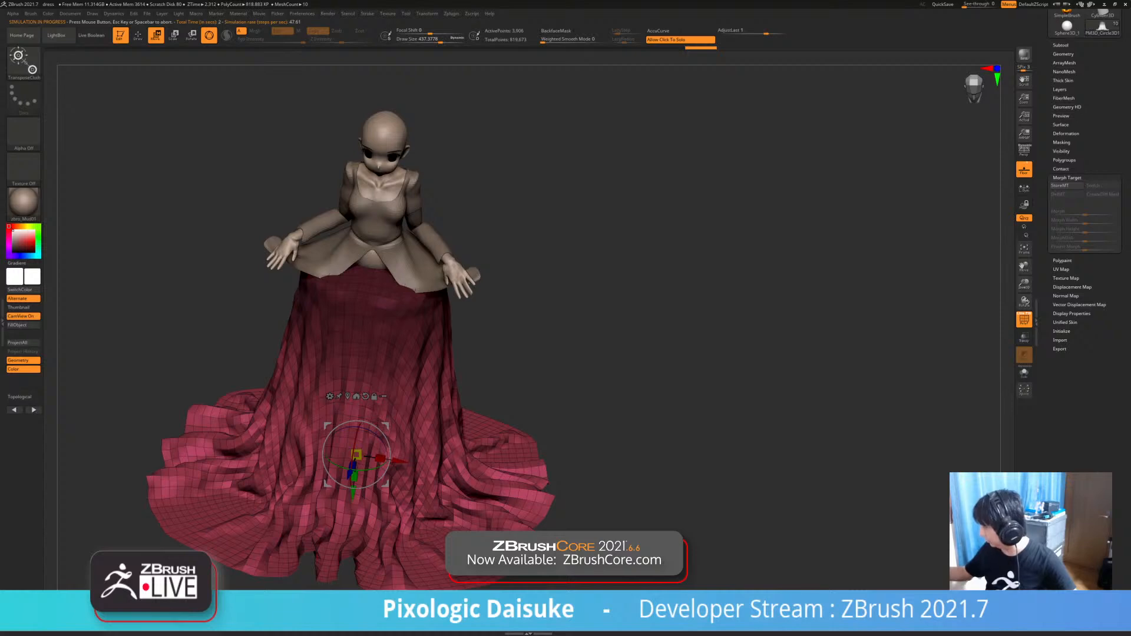
- Preview the simulated skirt with Dynamic Subdiv switched on and the polyframe hidden, and switch Dynamic Subdiv off again
left_click(1067, 133)
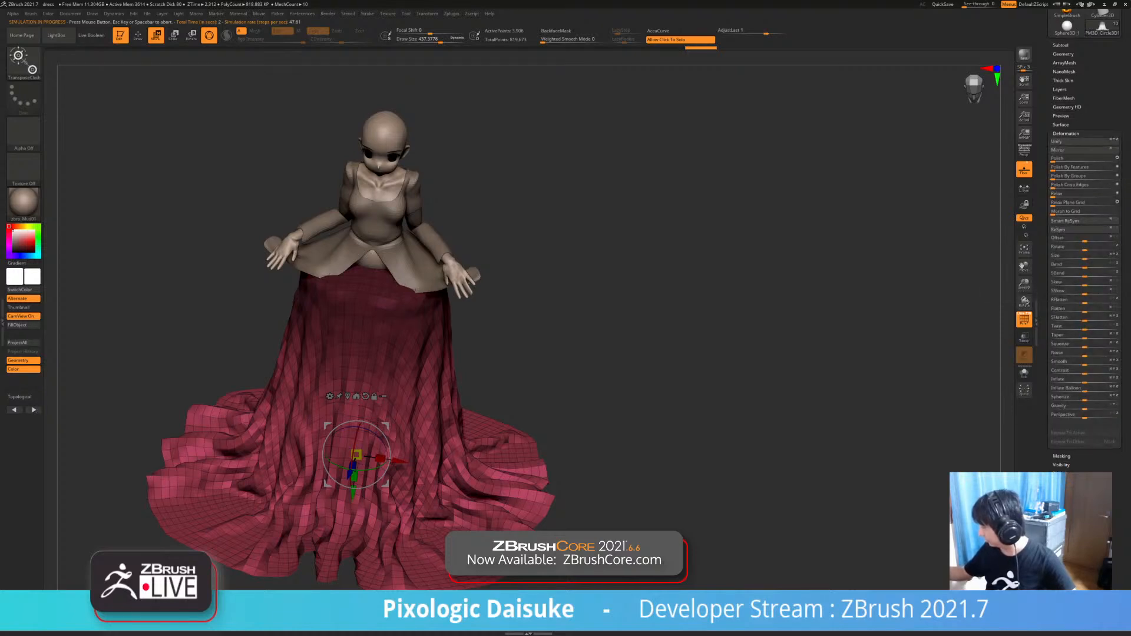
left_click(1066, 133)
left_click(1064, 53)
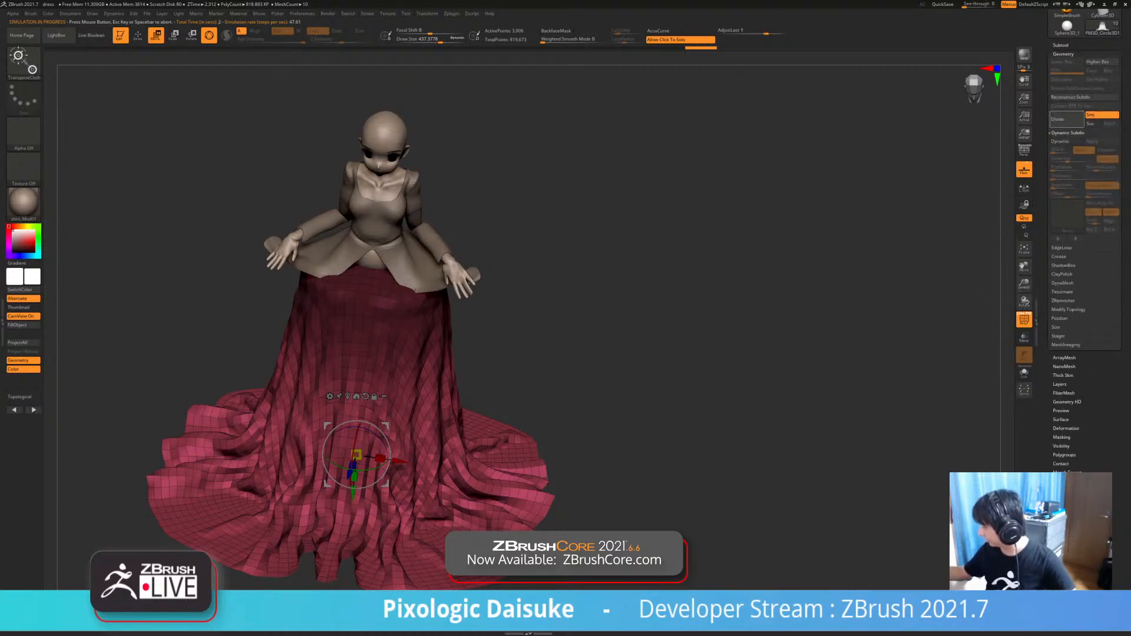
key("d")
left_click_drag(683, 332, 654, 348, "shift")
key("shift+f")
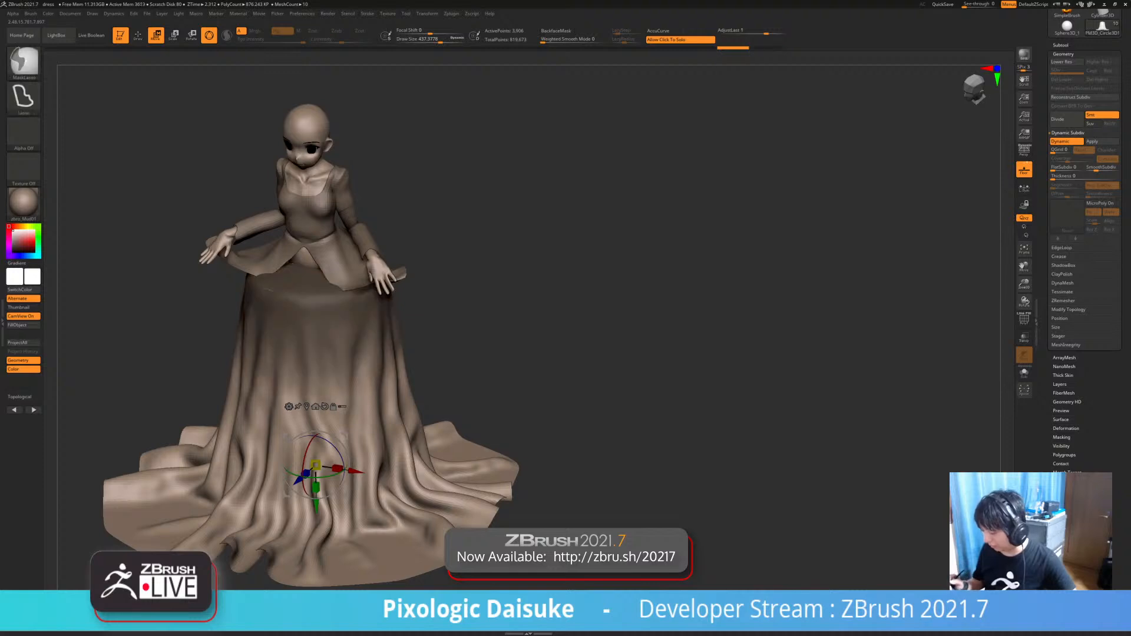
key("shift+d")
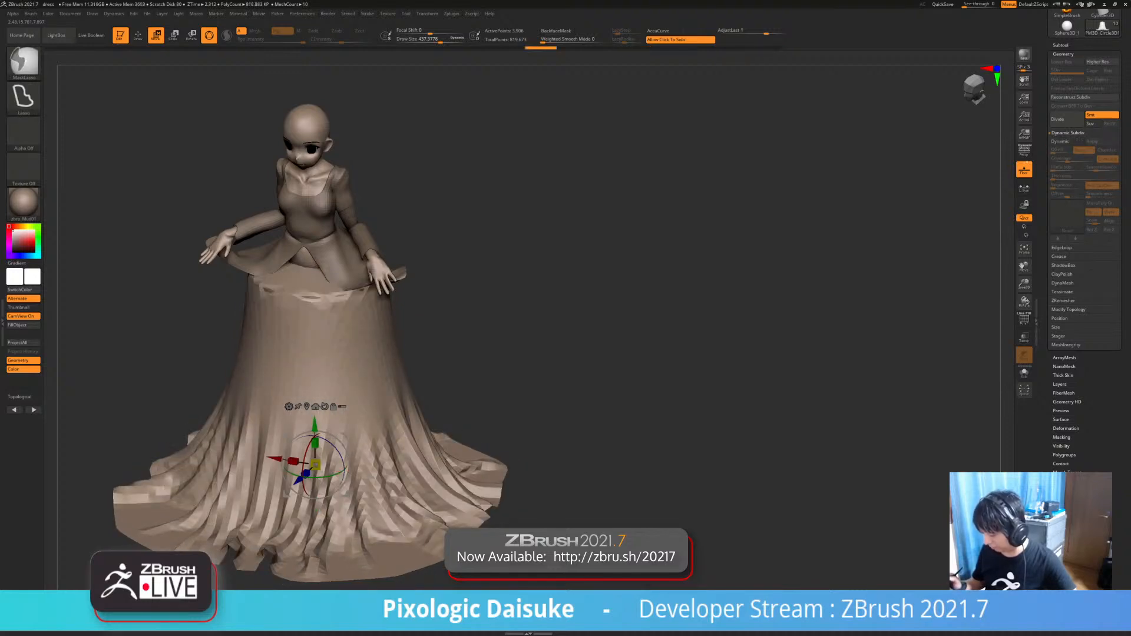
- Step back through the undo history to the flat circle above the figure, with Dynamic Subdiv and the polyframe on
key("d")
key("ctrl+z")
key("ctrl+z")
key("ctrl+z")
key("ctrl+z")
key("ctrl+z")
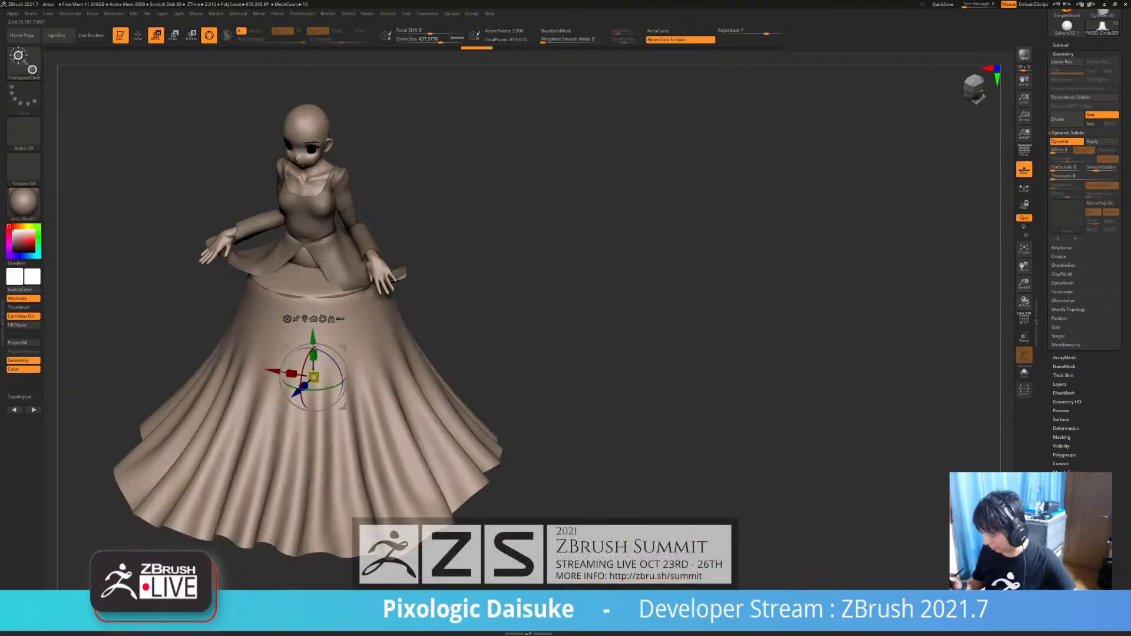
key("ctrl+z")
key("ctrl+z")
key("ctrl+z")
key("ctrl+z")
key("ctrl+z")
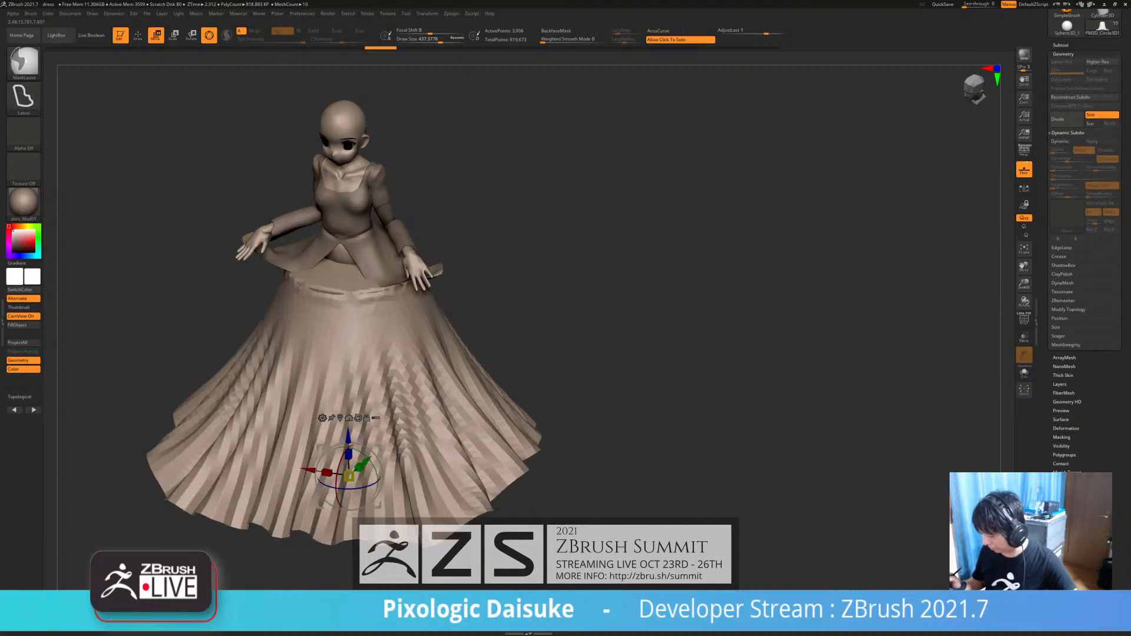
key("ctrl+shift+z")
key("ctrl+shift+z")
key("ctrl+shift+z")
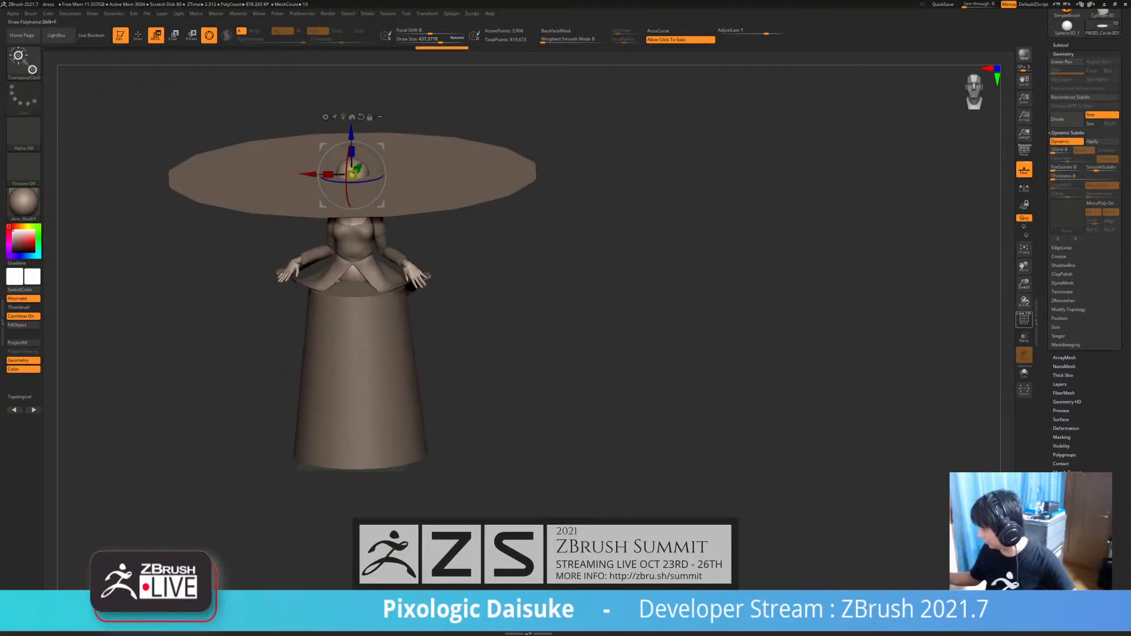
left_click(1024, 319)
- Try lowering the flat circle over the figure and cone with TransposeCloth, and undo the move
left_click_drag(678, 294, 698, 324)
left_click_drag(353, 138, 343, 347)
key("ctrl+z")
- Drape the flat circle over the cone with TransposeCloth, lowering it to the waist and then towards the cone's base
left_click(114, 13)
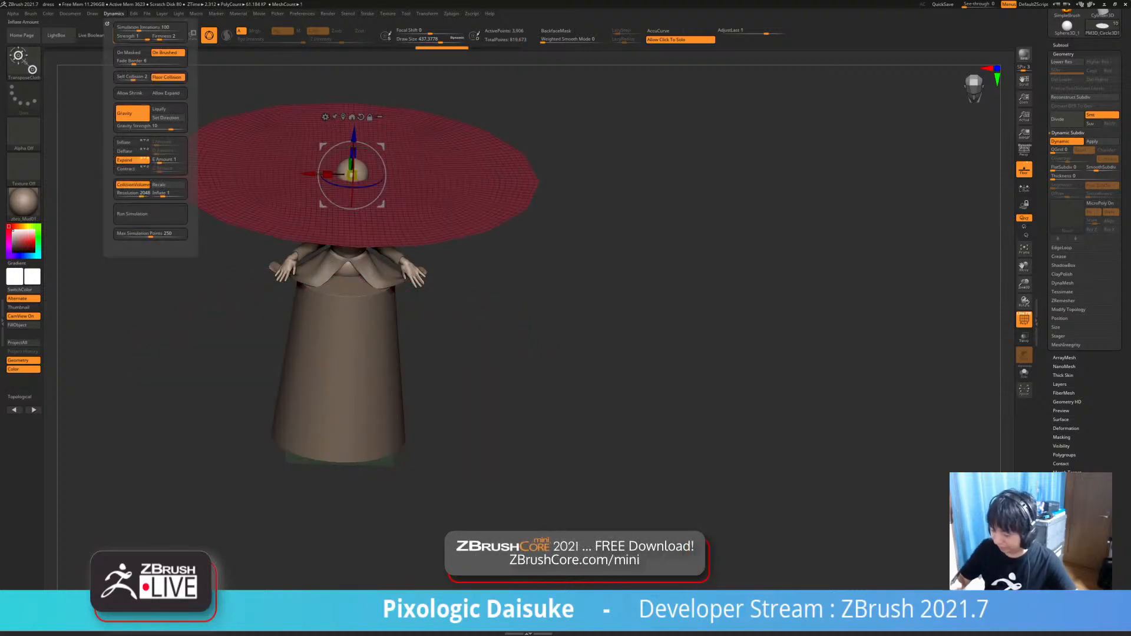
left_click_drag(353, 135, 350, 224)
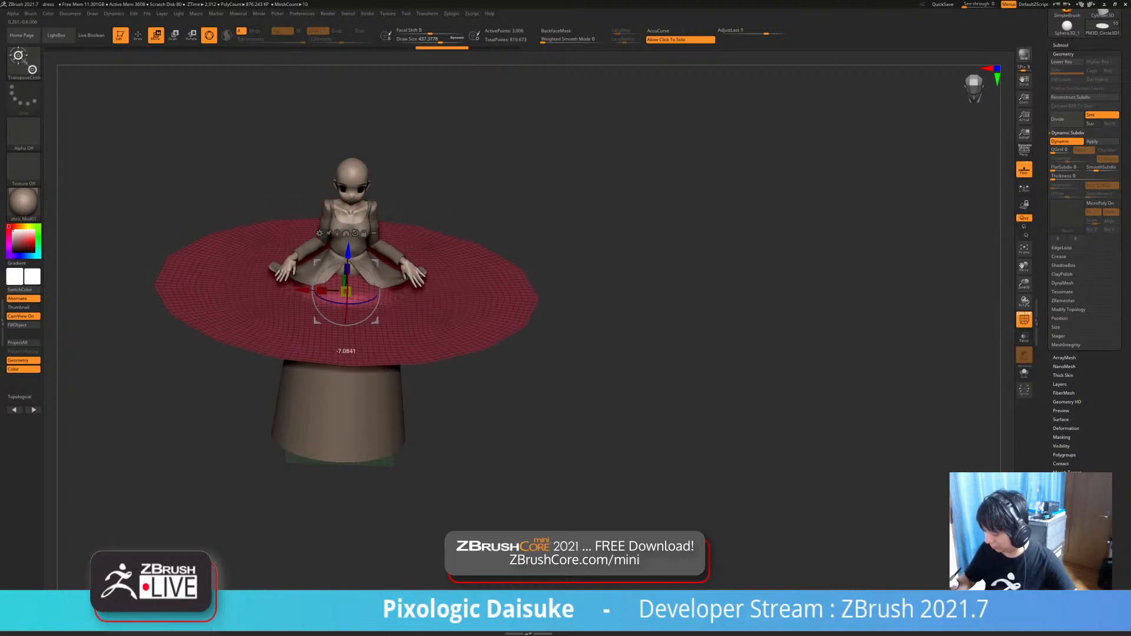
left_click_drag(345, 307, 342, 389)
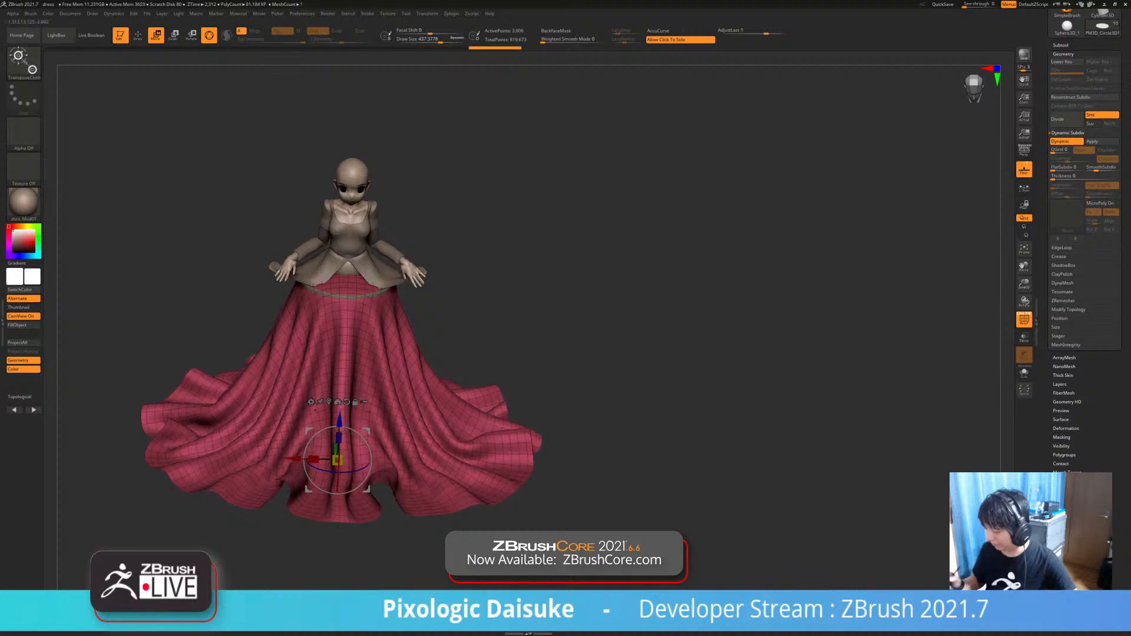
- Adjust the draped skirt's height with TransposeCloth to build up folds, and inspect them from several angles with and without the polyframe
left_click_drag(619, 365, 598, 348)
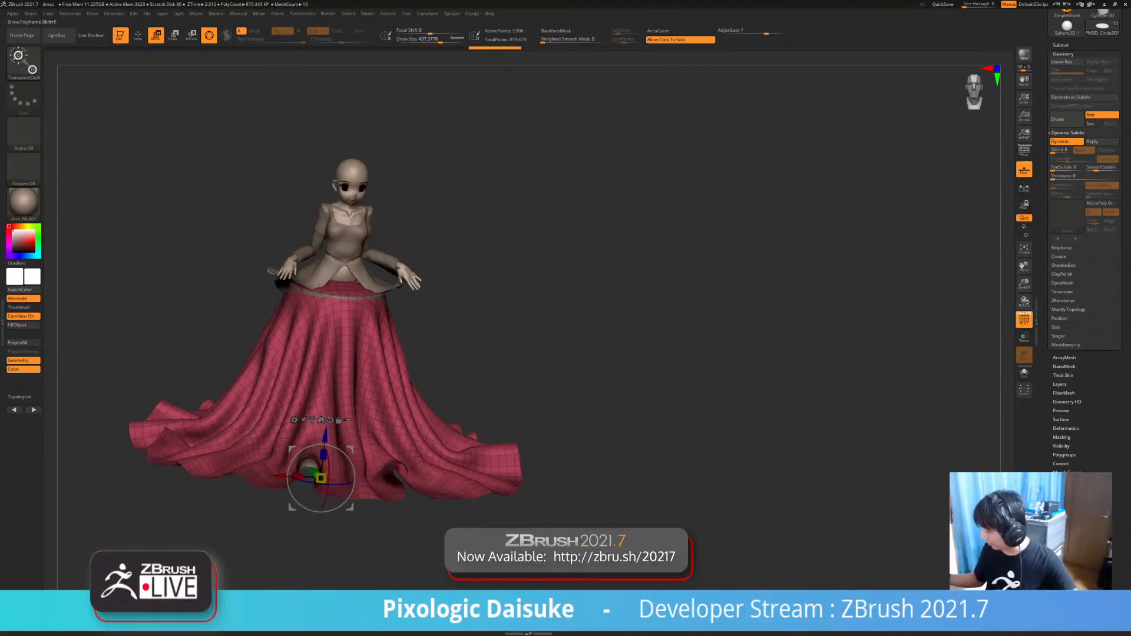
key("shift+f")
left_click_drag(519, 324, 504, 371)
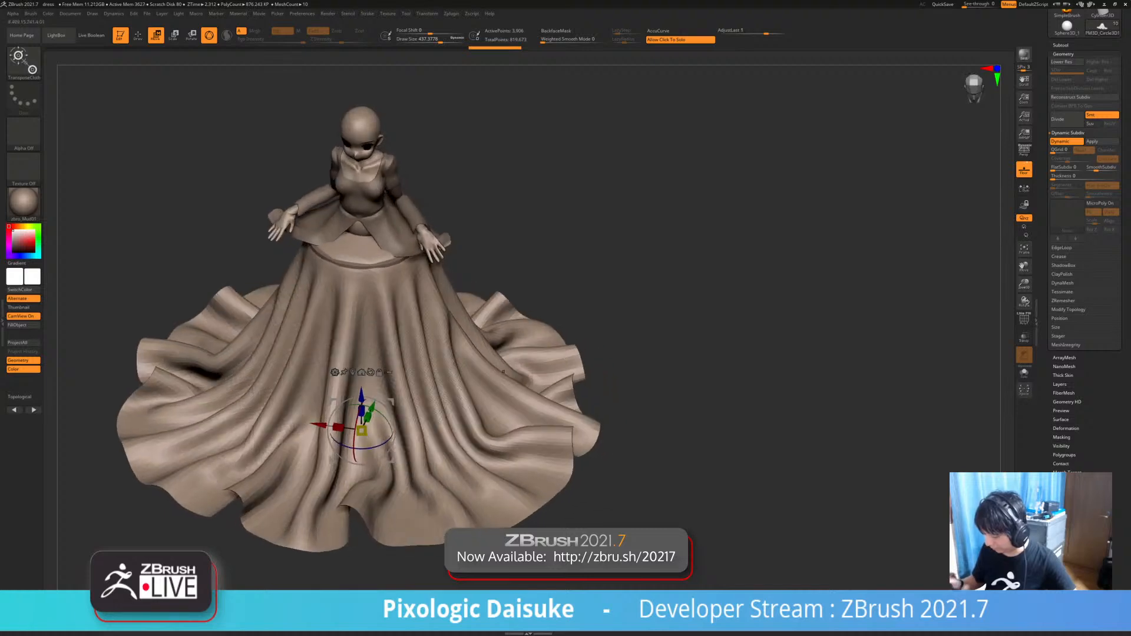
left_click_drag(363, 491, 329, 330)
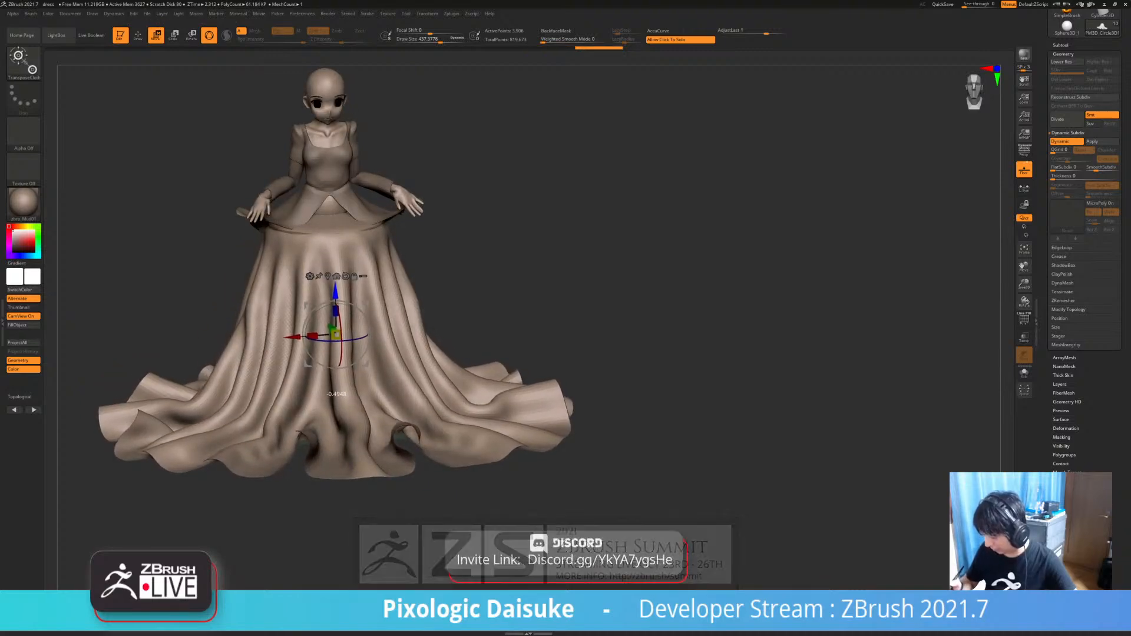
mouse_move(678, 283)
left_mouse_down()
mouse_move(678, 336)
mouse_move(601, 318)
mouse_move(678, 301)
mouse_move(678, 277)
mouse_move(590, 312)
mouse_move(518, 318)
mouse_move(459, 365)
mouse_move(595, 354)
mouse_move(607, 342)
mouse_move(548, 442)
left_mouse_up()
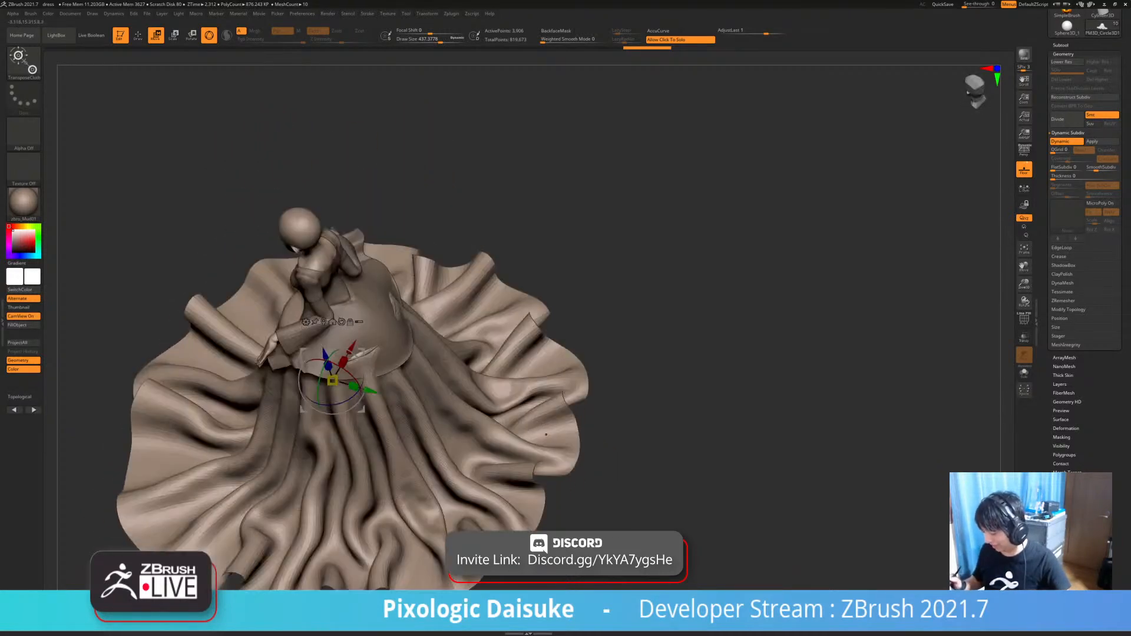
key("shift+f")
left_click_drag(153, 212, 112, 168, "alt")
left_click_drag(112, 224, 251, 561)
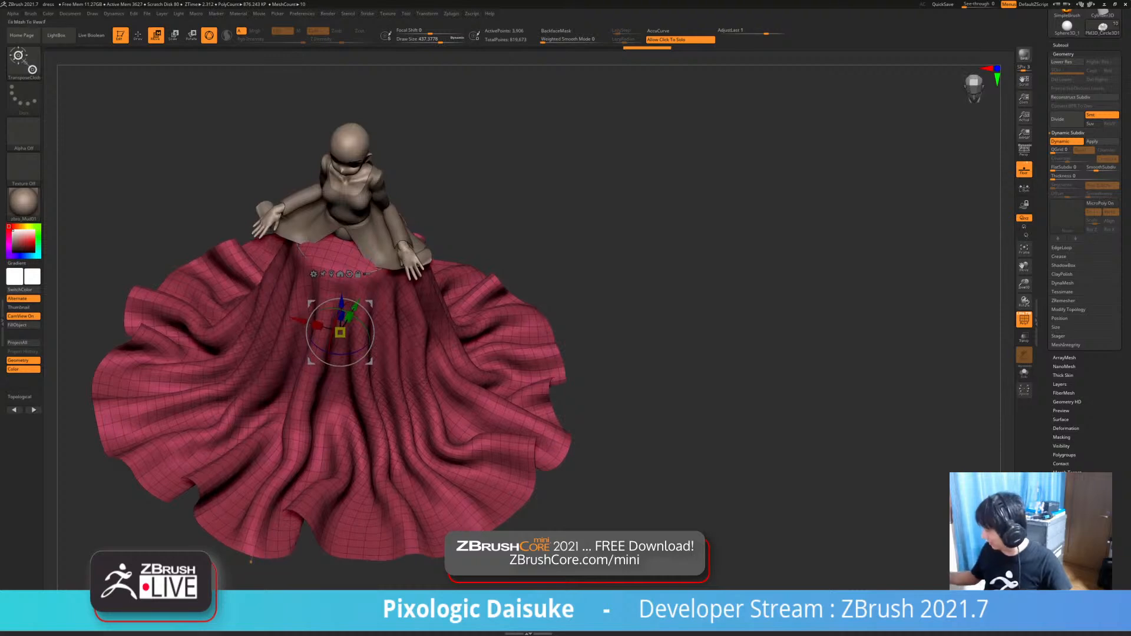
- Undo the draping moves back to the flat circle above the figure
key("ctrl+z")
key("ctrl+z")
key("ctrl+z")
key("ctrl+z")
key("ctrl+z")
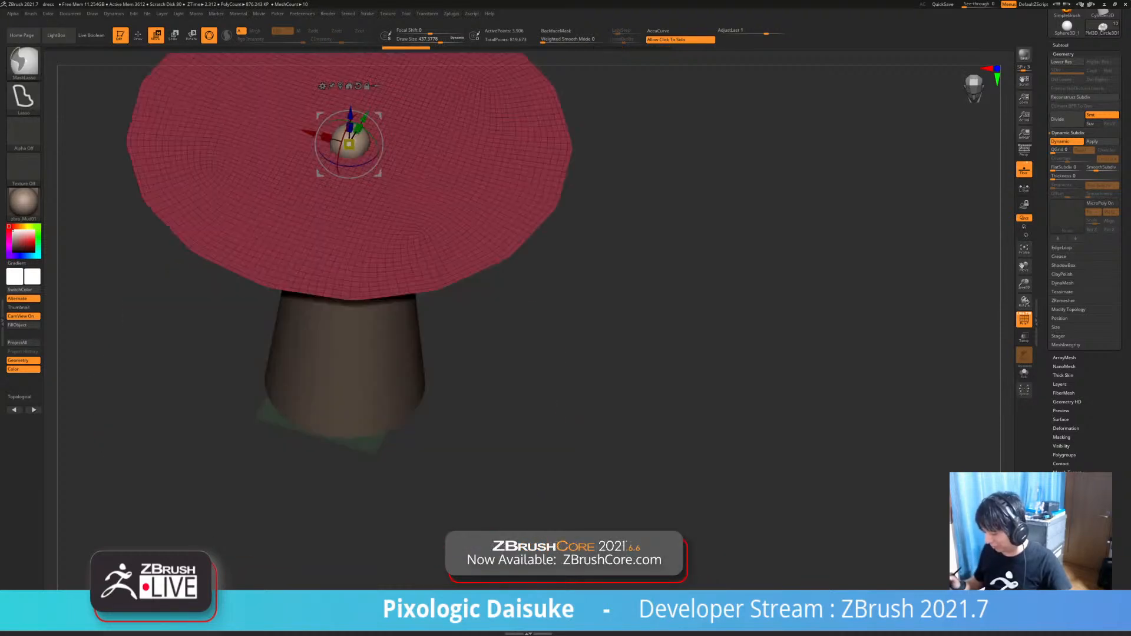
- Try four separate downward TransposeCloth moves of the flat circle over the cone, undoing each one to compare the folds
left_click_drag(251, 484, 283, 368, "alt")
right_click_drag(380, 219, 349, 150, "alt")
left_click_drag(348, 149, 349, 479)
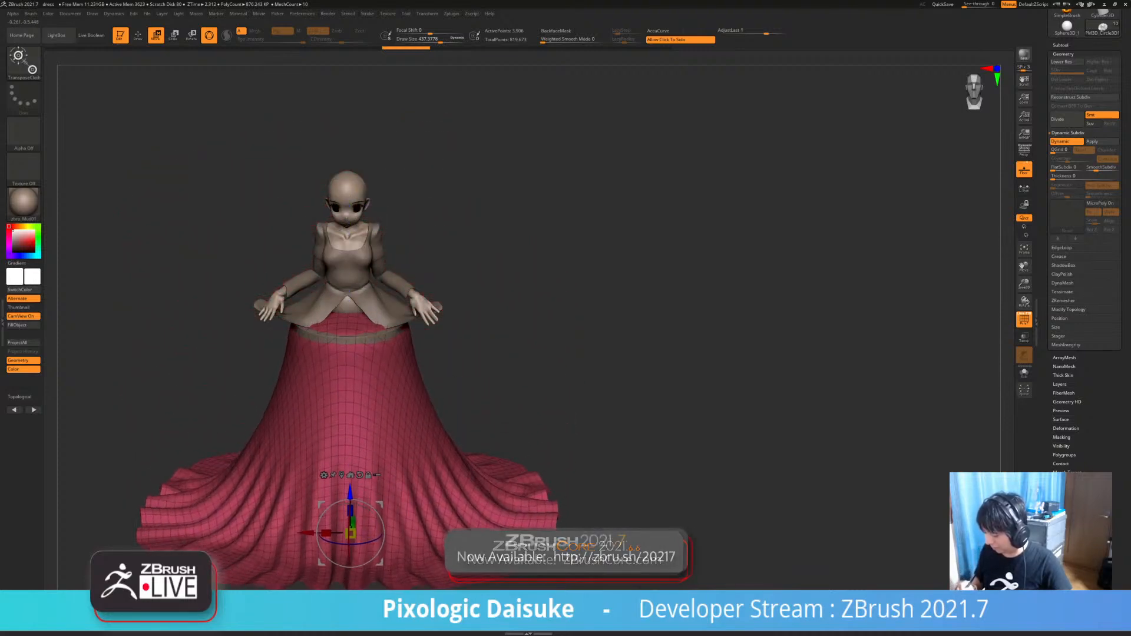
key("ctrl+z")
left_click_drag(346, 151, 349, 472)
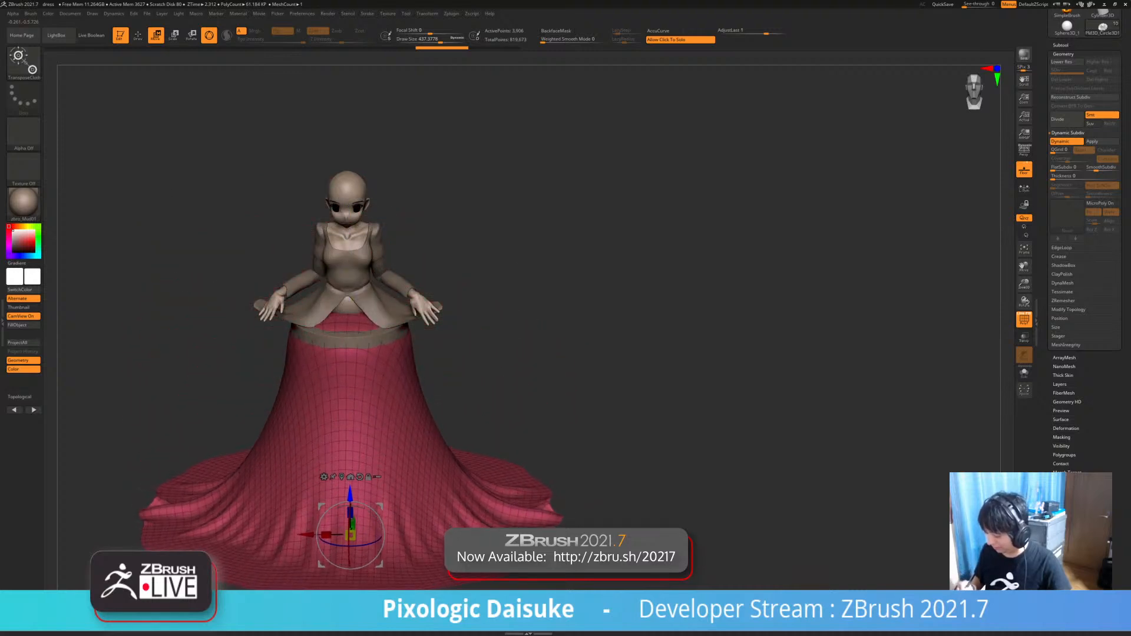
key("ctrl+z")
left_click_drag(347, 148, 349, 406)
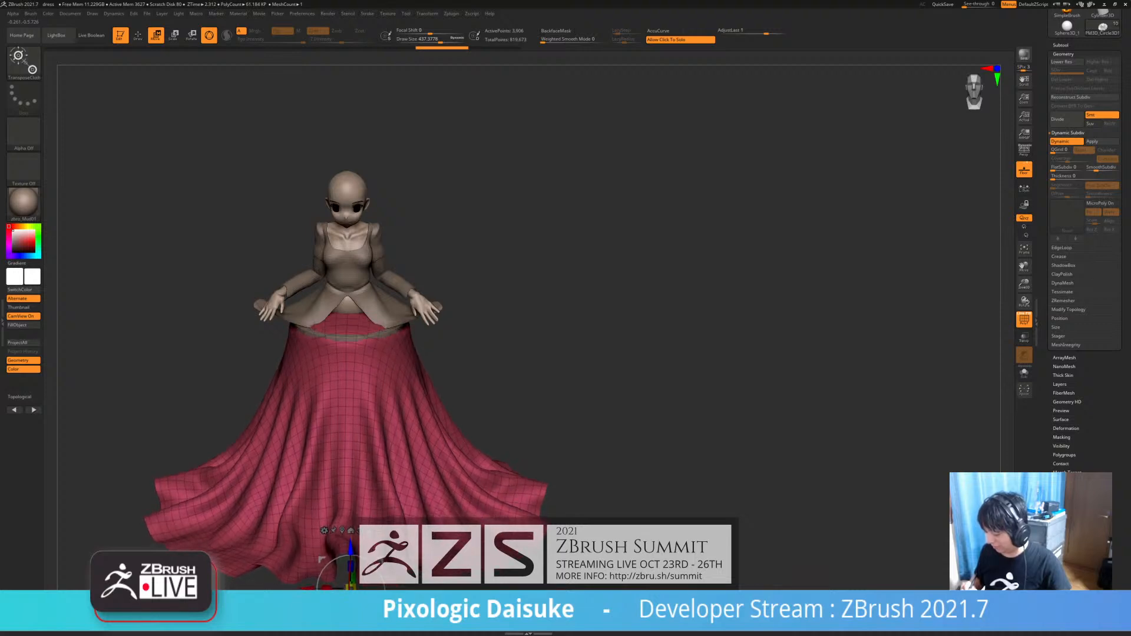
key("ctrl+z")
left_click_drag(347, 148, 349, 439)
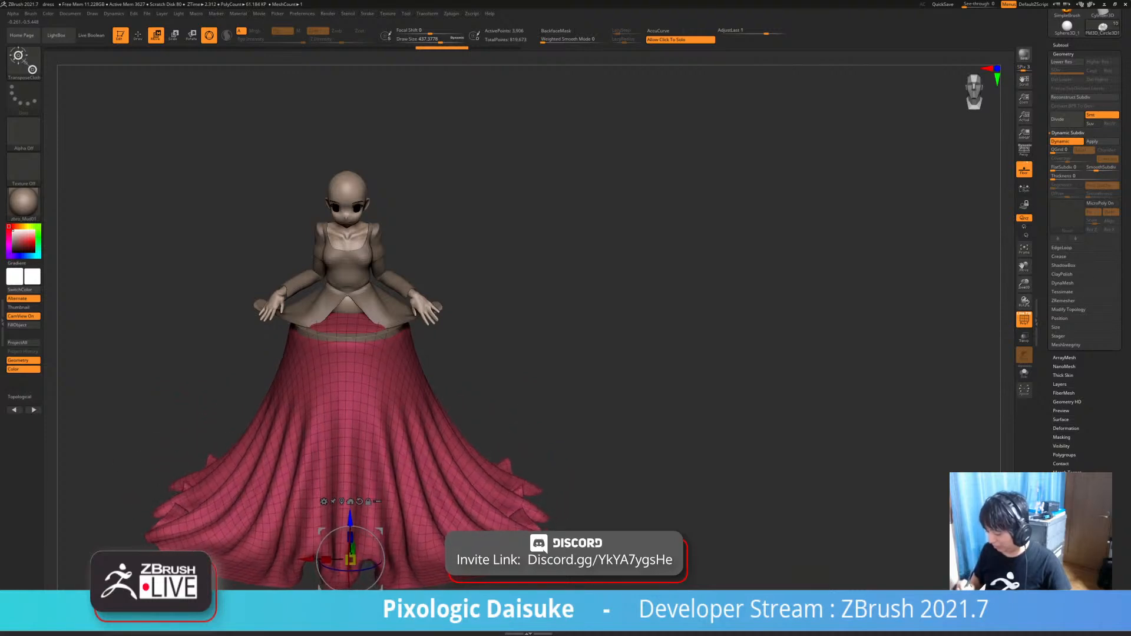
key("ctrl+z")
- Lower the circle to the cone's base in one long move, inspect the folds from above, and undo it
right_click_drag(350, 180, 354, 155)
left_click_drag(357, 129, 352, 537)
right_click_drag(377, 377, 425, 448)
right_click_drag(589, 407, 544, 369)
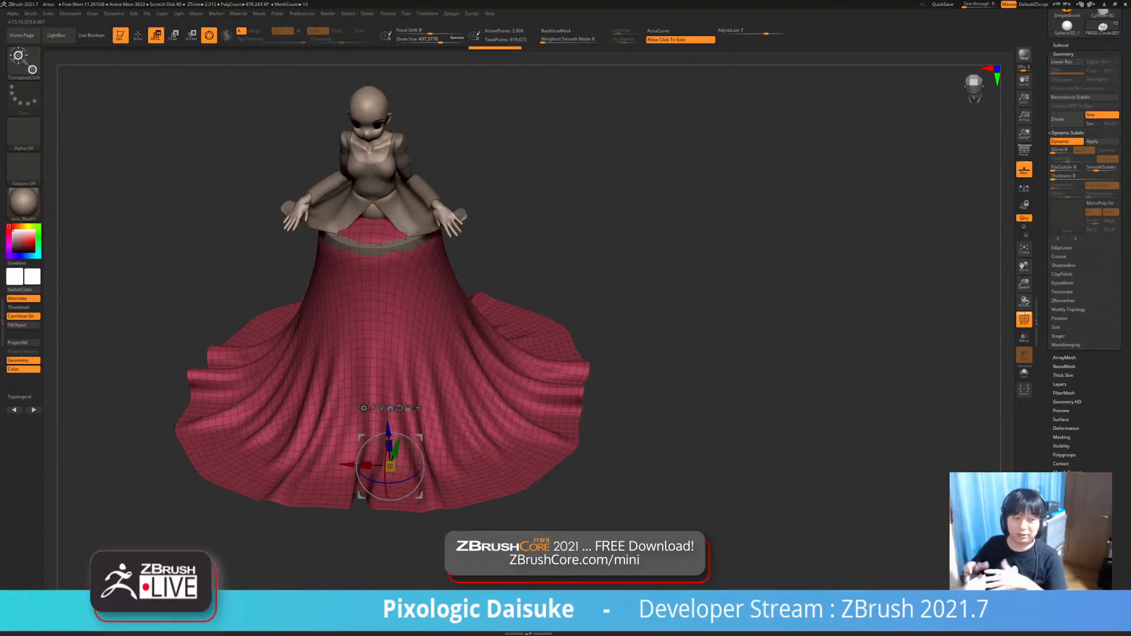
mouse_move(545, 368)
right_mouse_down()
mouse_move(559, 339)
mouse_move(524, 359)
right_mouse_up()
key("ctrl+z")
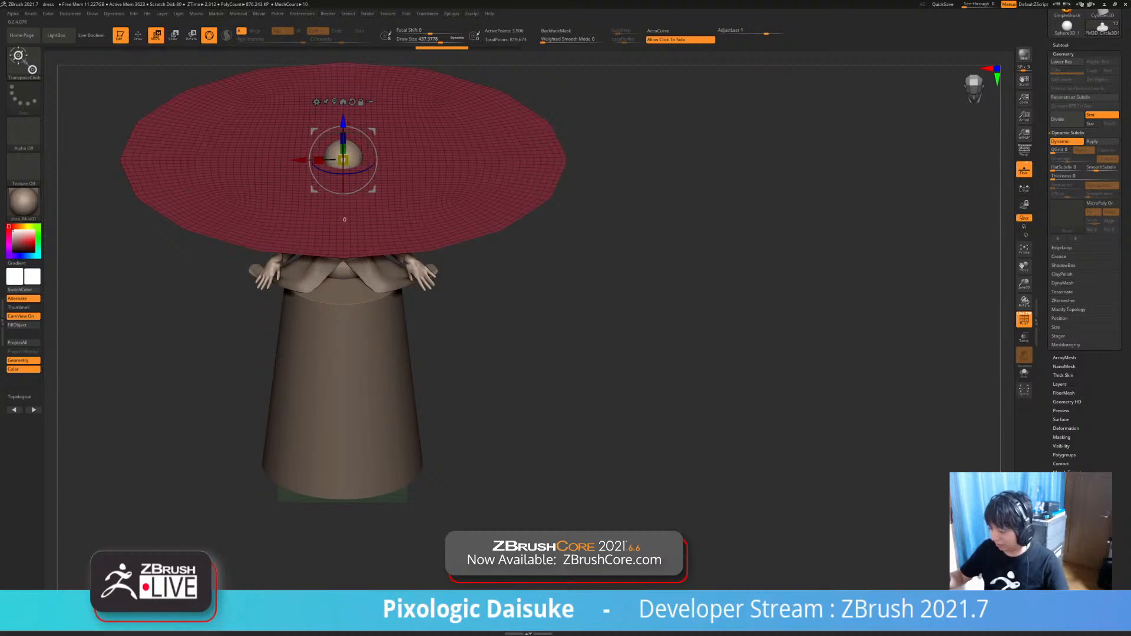
- Drape the circle over the cone in stages to form wide, wavy folds, and inspect them from above
left_click_drag(343, 145, 343, 404)
left_click_drag(79, 463, 66, 416)
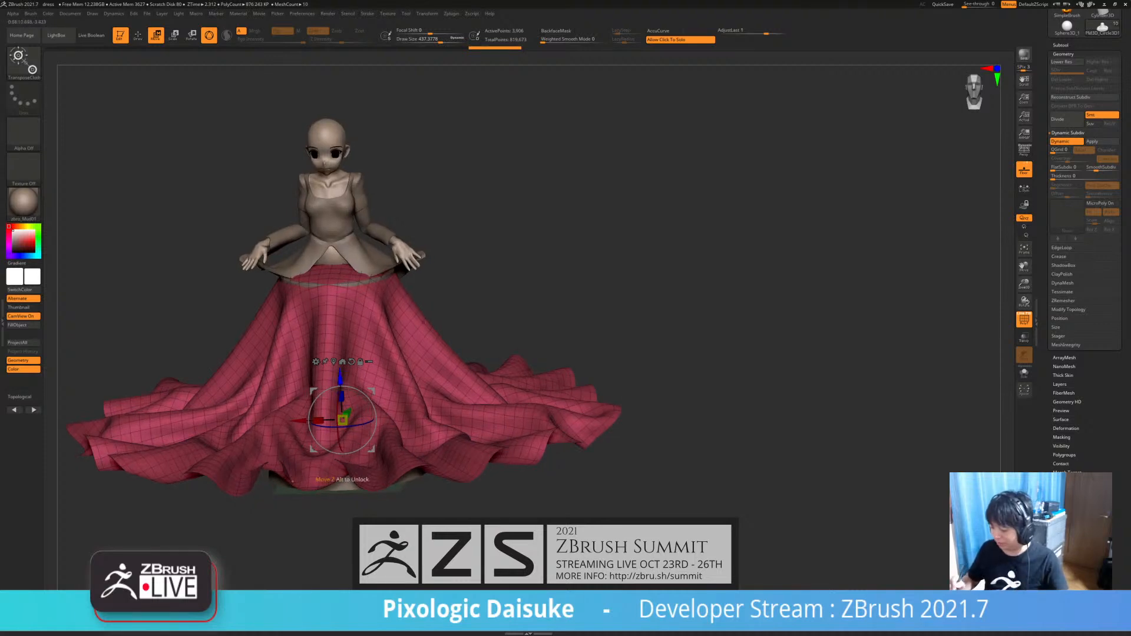
left_click_drag(340, 378, 342, 404)
mouse_move(695, 330)
left_mouse_down()
mouse_move(696, 400)
mouse_move(702, 368)
left_mouse_up()
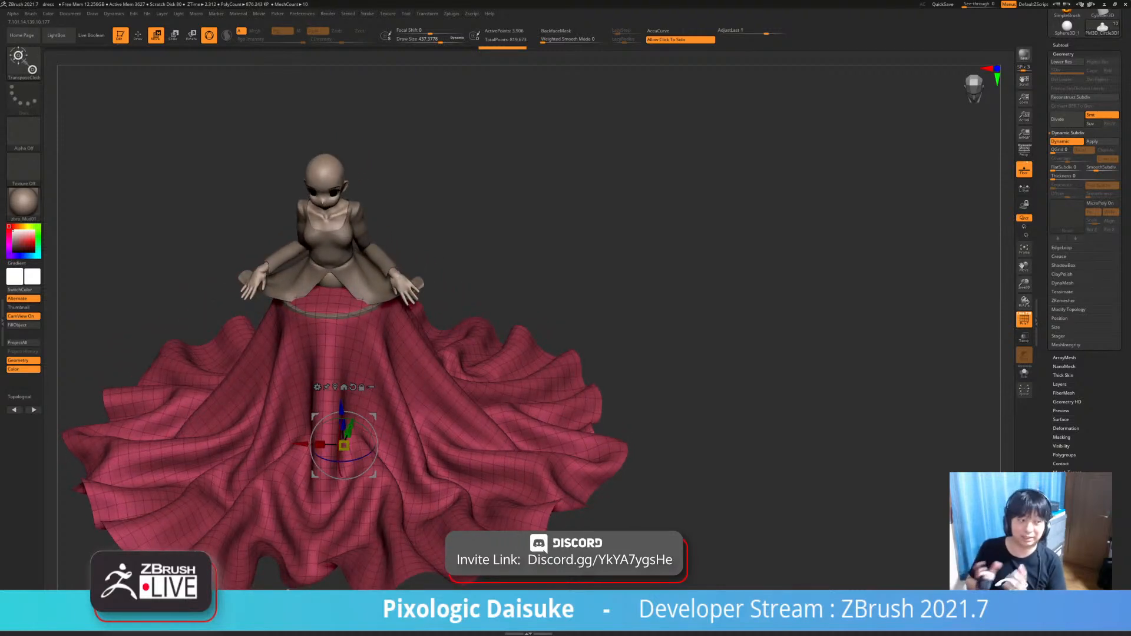
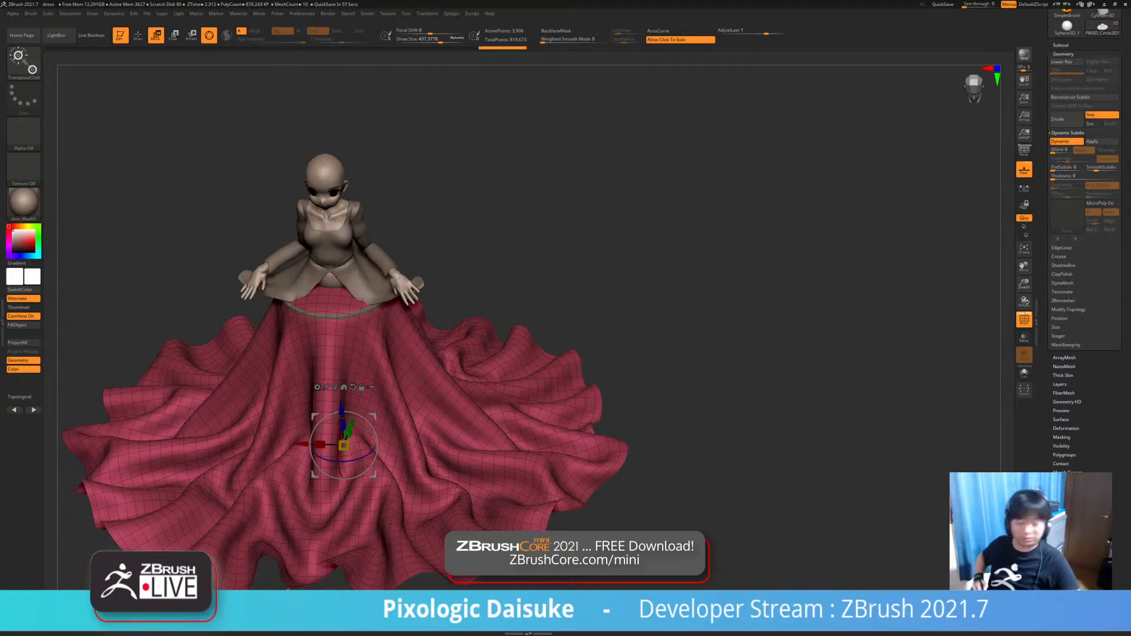
- Undo the staged drape and try a single move past the cone's base, undoing that too
key("ctrl+z")
key("ctrl+z")
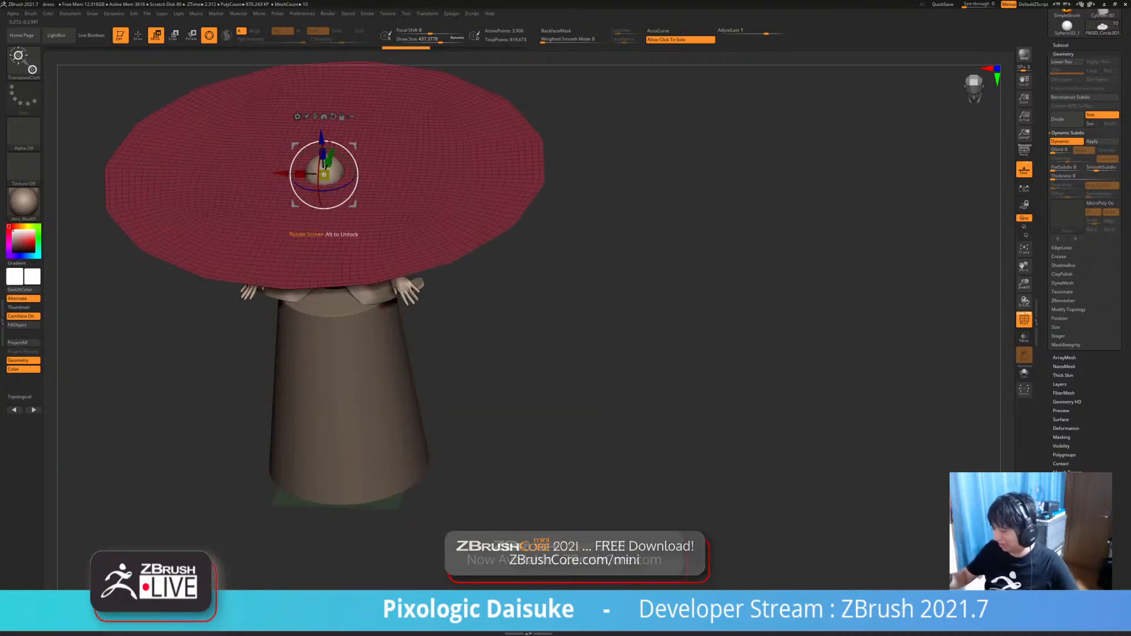
left_click_drag(326, 127, 343, 561)
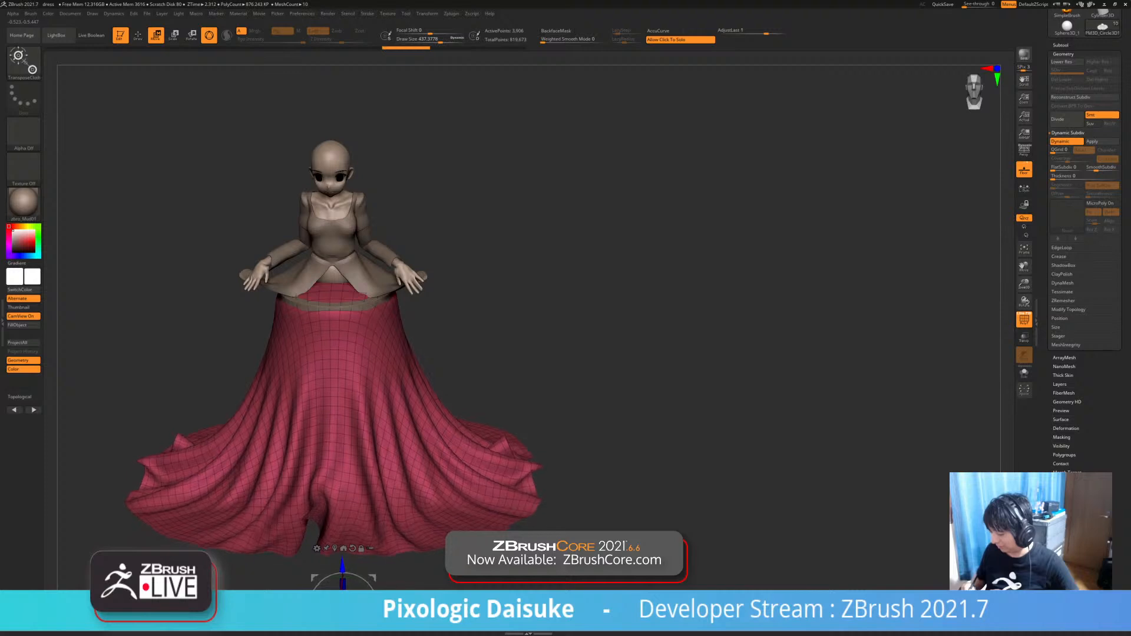
key("ctrl+z")
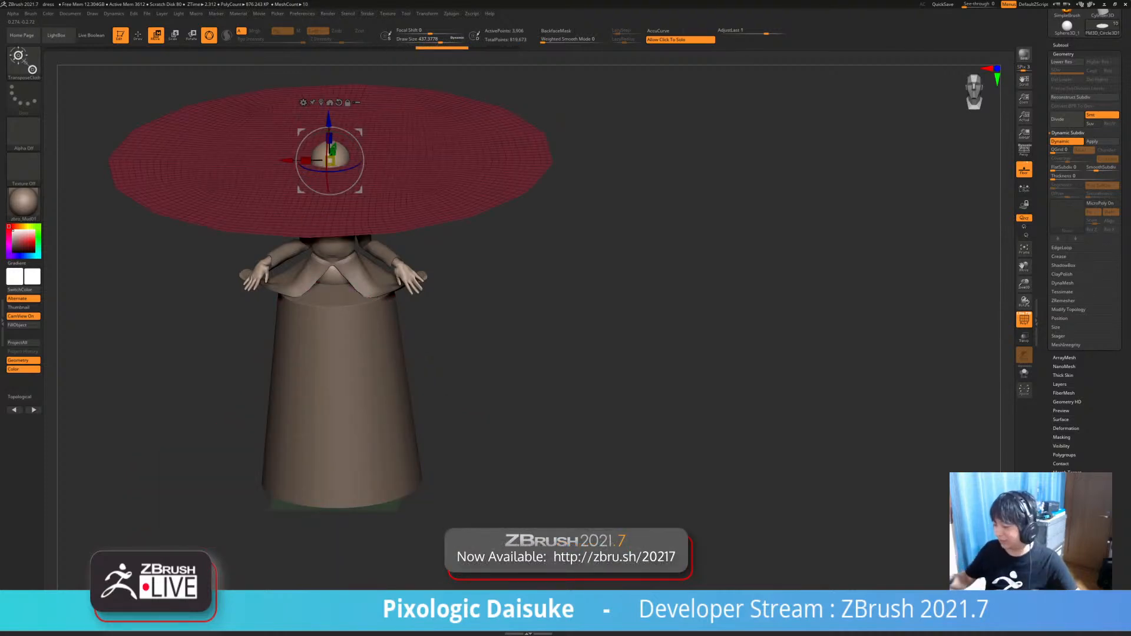
- Drape the flat circle over the cone with three successive downward TransposeCloth moves until the hem spreads around the base
left_click_drag(330, 220, 337, 446)
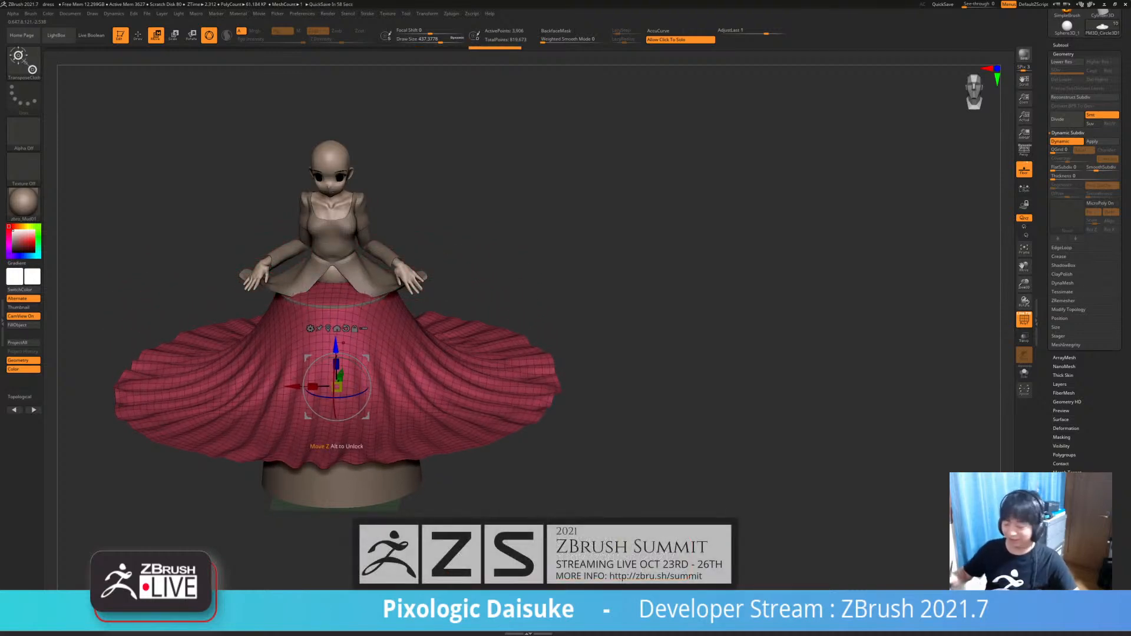
left_click_drag(336, 446, 339, 515)
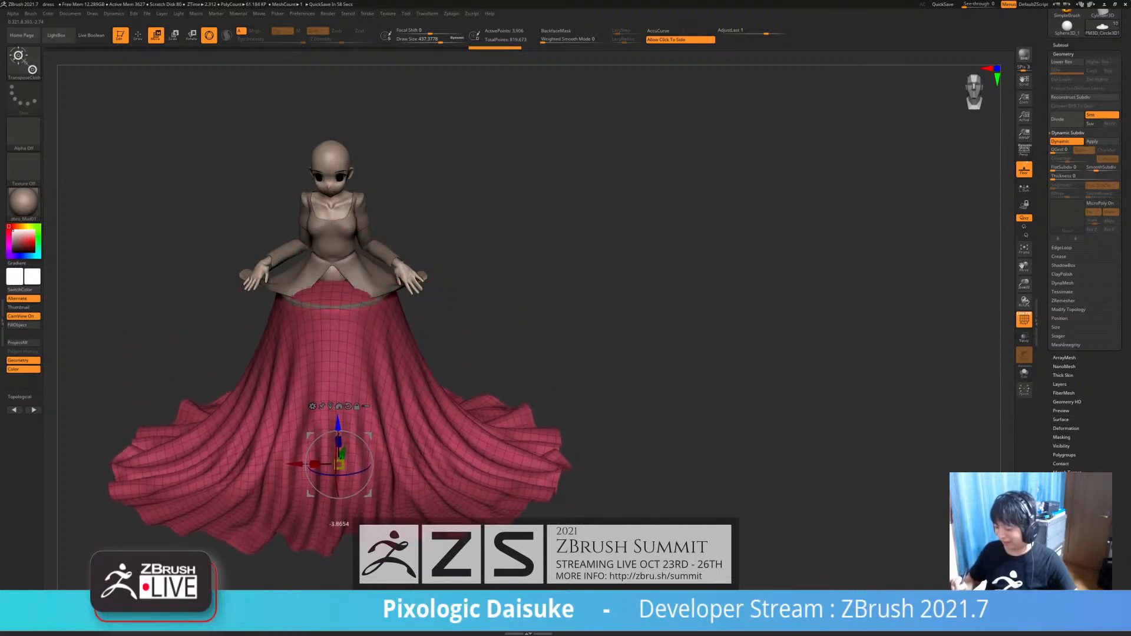
left_click_drag(339, 442, 340, 488)
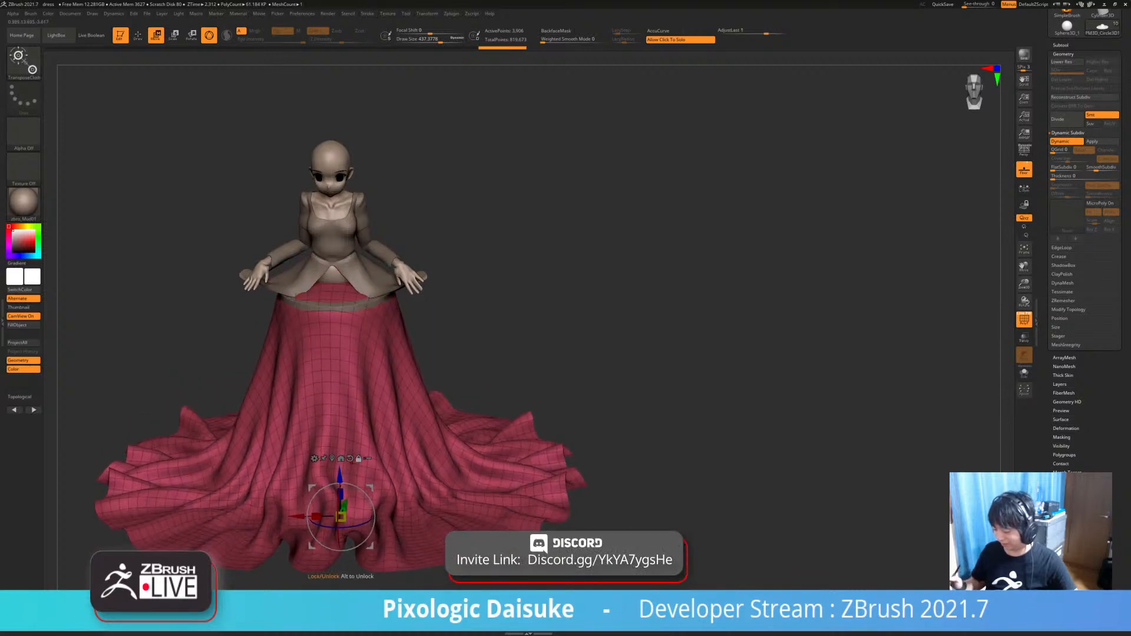
- Push the draped hem further down with TransposeCloth, inspect its spread folds from the front and above, and undo back to the flat circle
right_click_drag(352, 463, 366, 501)
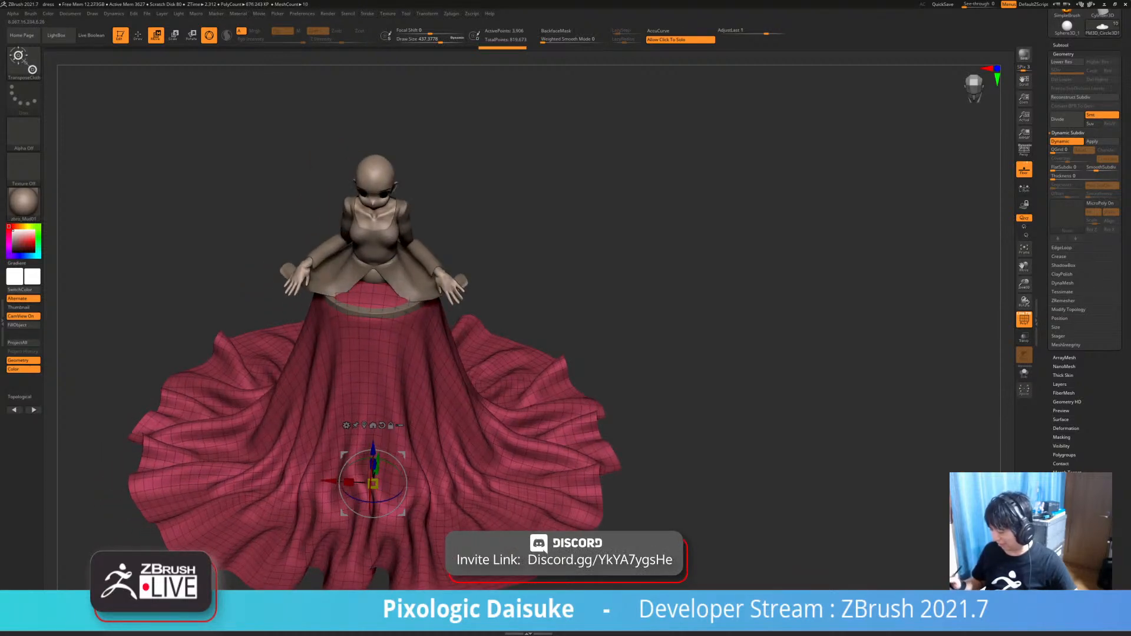
left_click_drag(376, 463, 373, 525)
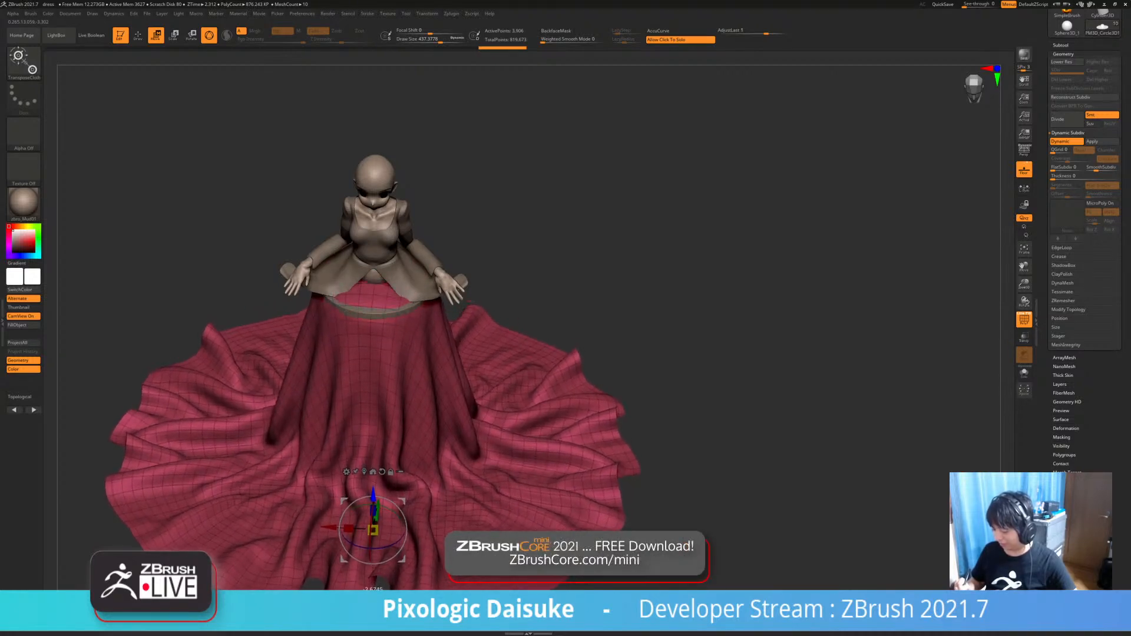
right_click_drag(506, 418, 465, 383)
left_click_drag(360, 508, 363, 334, "alt")
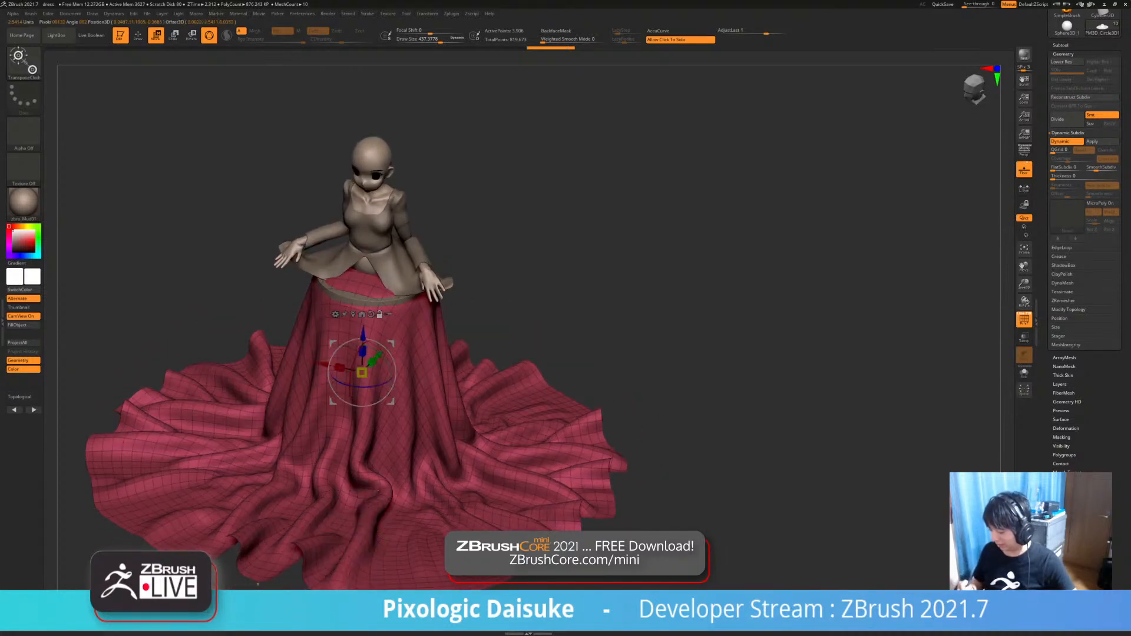
key("ctrl+z")
key("ctrl+z")
key("ctrl+z")
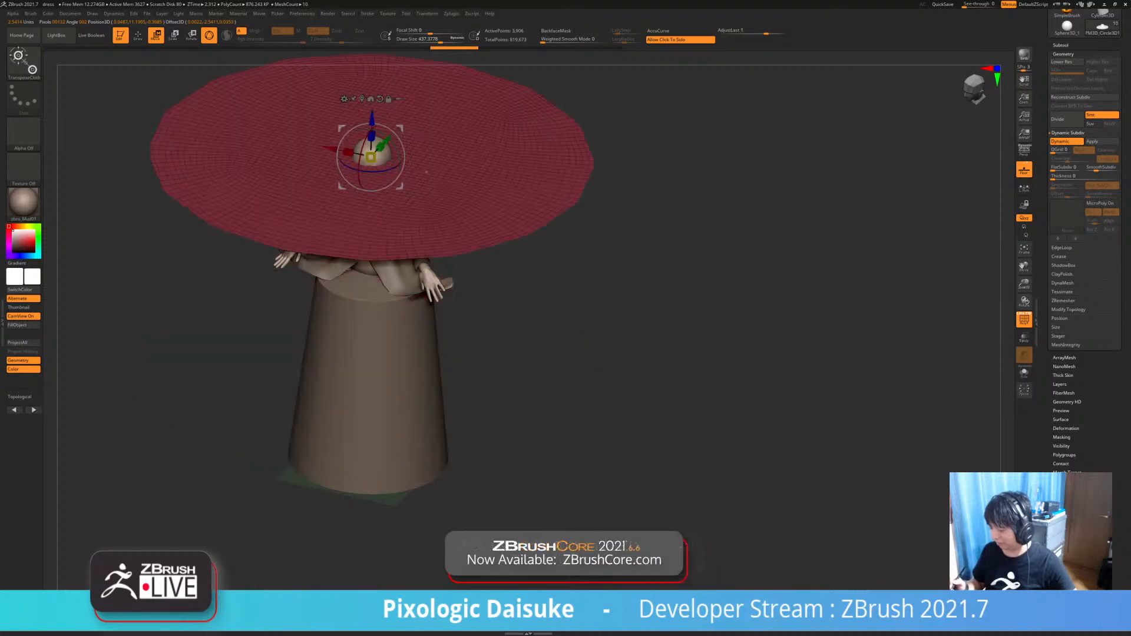
- Drape the flat circle over the cone in short downward TransposeCloth stages, check the folds from the side, and undo the drape
mouse_move(372, 171)
right_mouse_down("alt")
mouse_move(379, 226)
mouse_move(357, 176)
right_mouse_up("alt")
left_click_drag(361, 152, 337, 358)
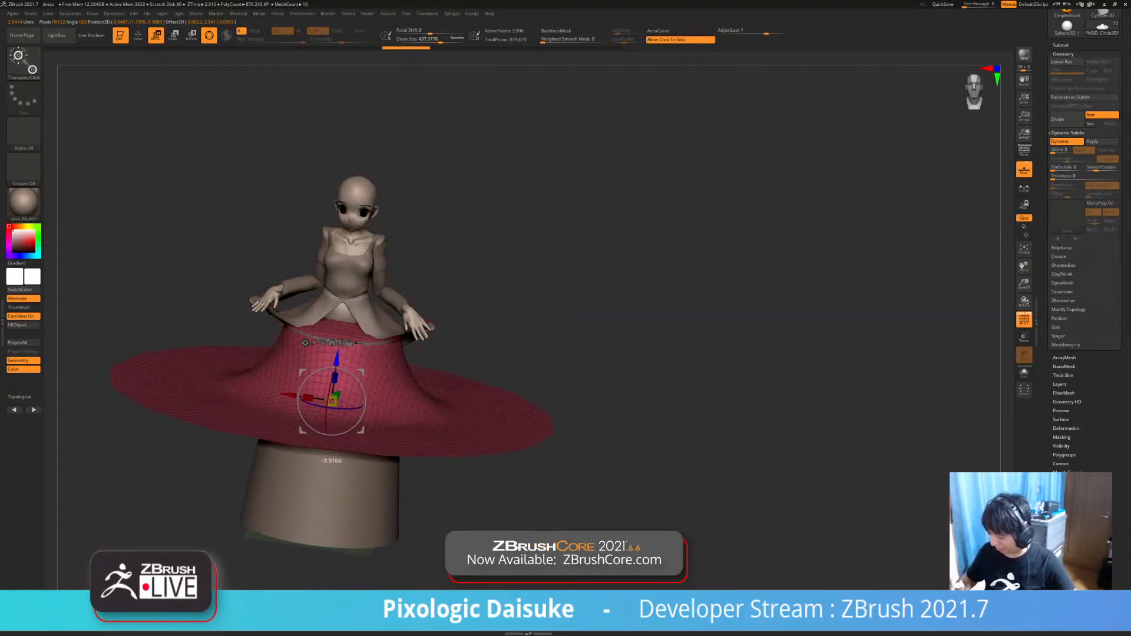
left_click_drag(332, 400, 327, 442)
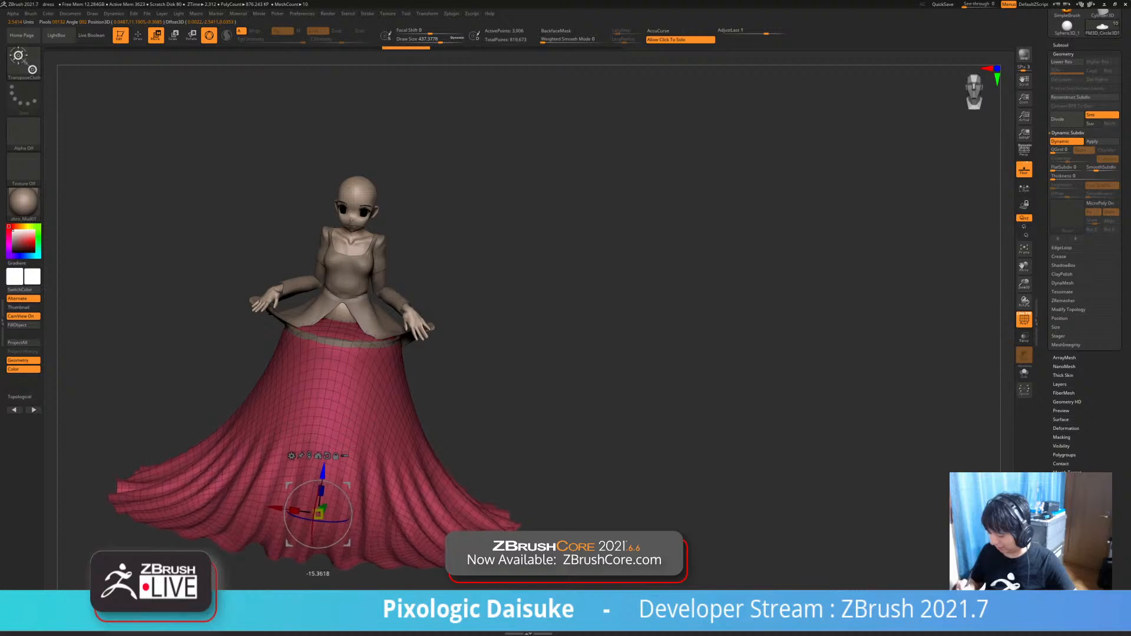
left_click_drag(323, 471, 322, 481)
right_click_drag(530, 354, 460, 341)
left_click_drag(355, 484, 355, 492)
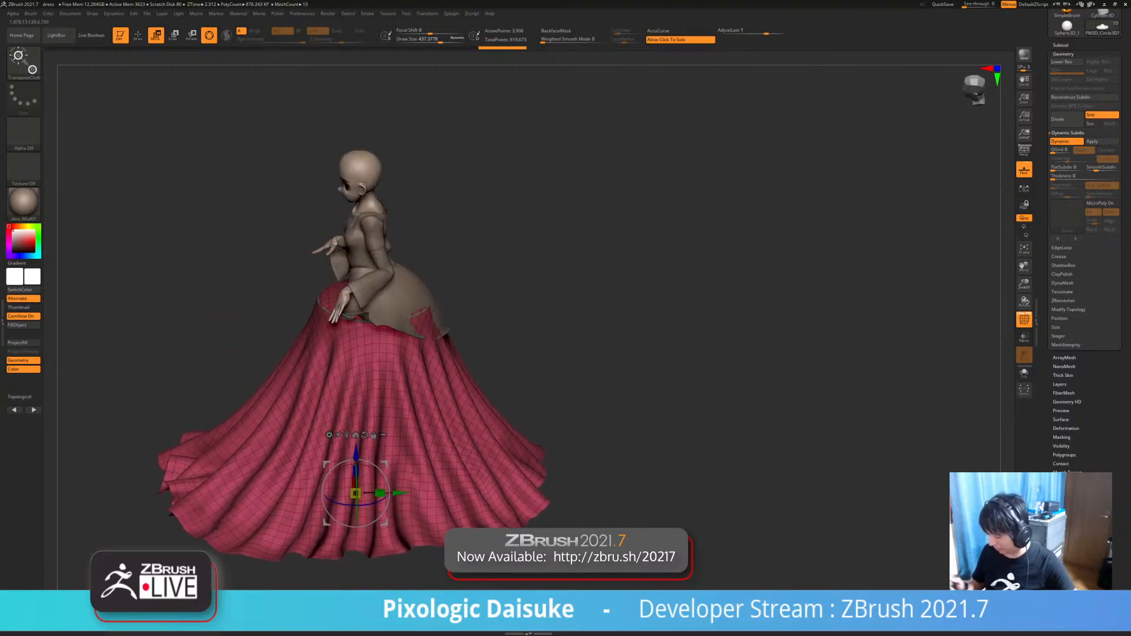
right_click_drag(459, 342, 489, 371)
key("ctrl+z")
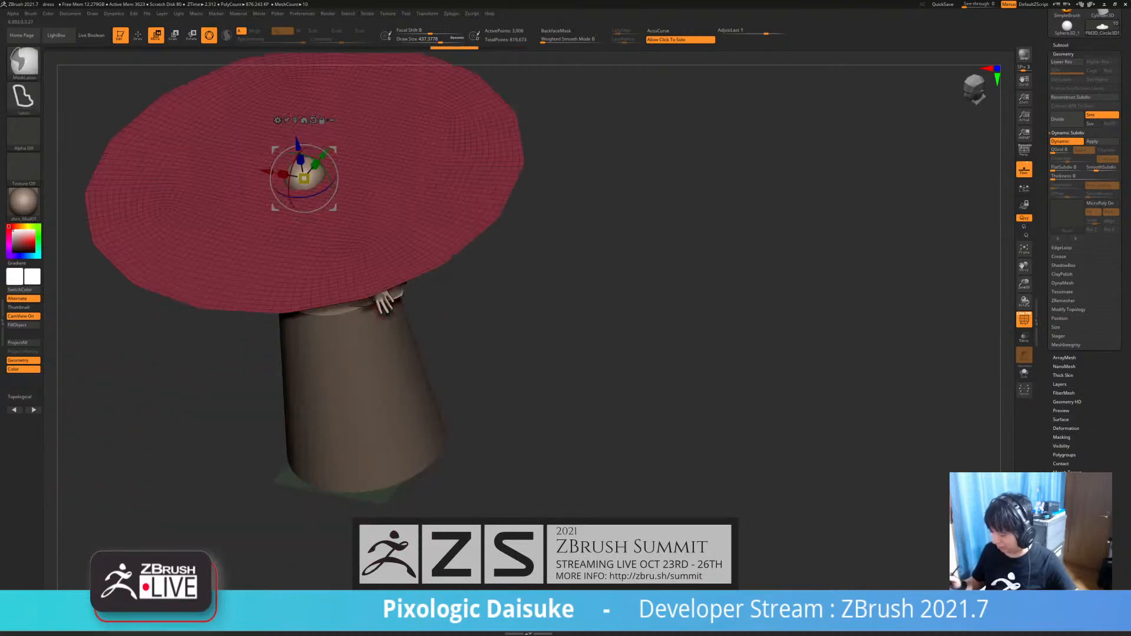
- Review the Dynamics settings, drape the circle with a long TransposeCloth move down past the cone's base, and inspect the skirt's folds
left_click(114, 13)
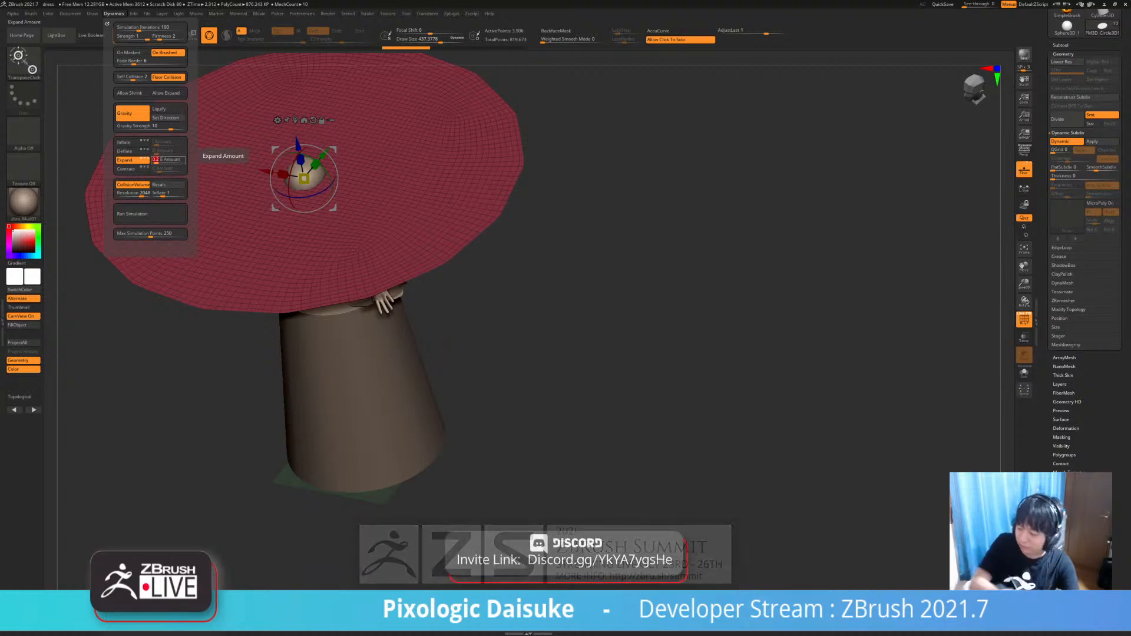
right_click_drag(354, 194, 354, 159)
left_click_drag(301, 139, 337, 358)
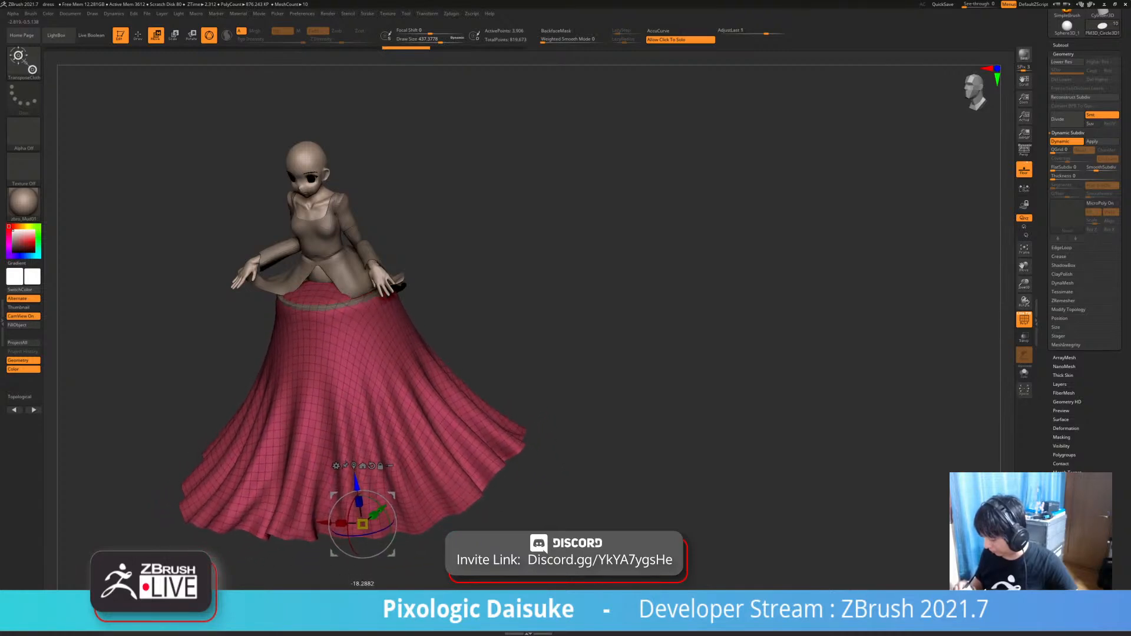
left_click_drag(357, 480, 359, 489)
left_click_drag(589, 353, 483, 330)
left_click_drag(589, 330, 654, 392)
left_click(637, 377)
left_click(637, 377)
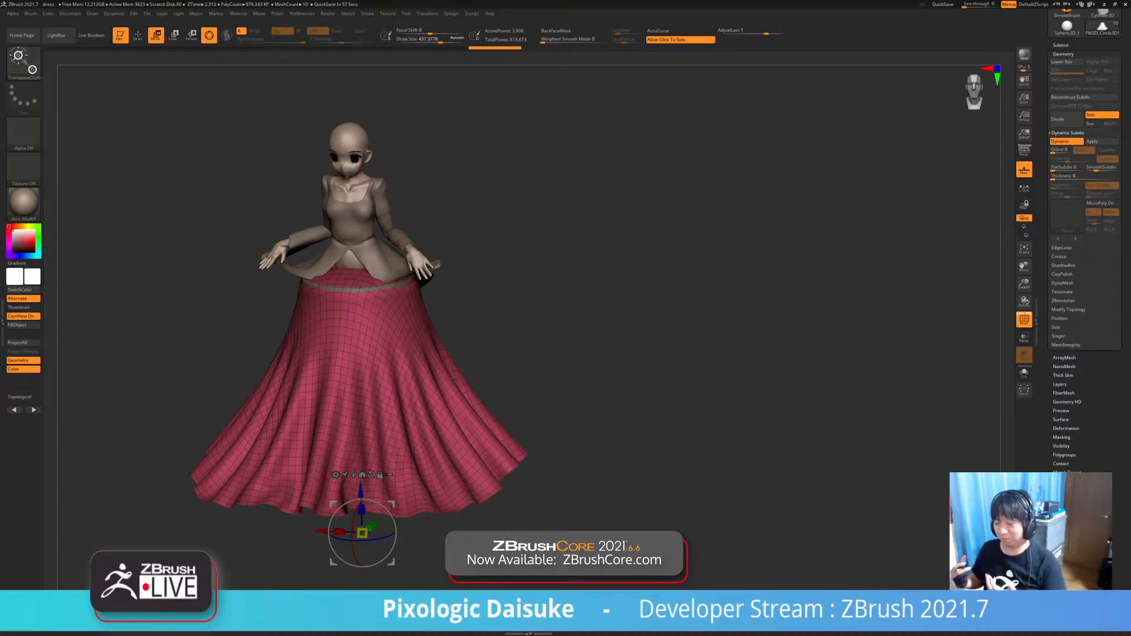
mouse_move(654, 377)
left_mouse_down()
mouse_move(683, 395)
mouse_move(677, 365)
mouse_move(672, 379)
left_mouse_up()
- Duplicate the skirt subtool and hide the figure's parts, keeping only the skirts and the cone displayed
left_click(1061, 45)
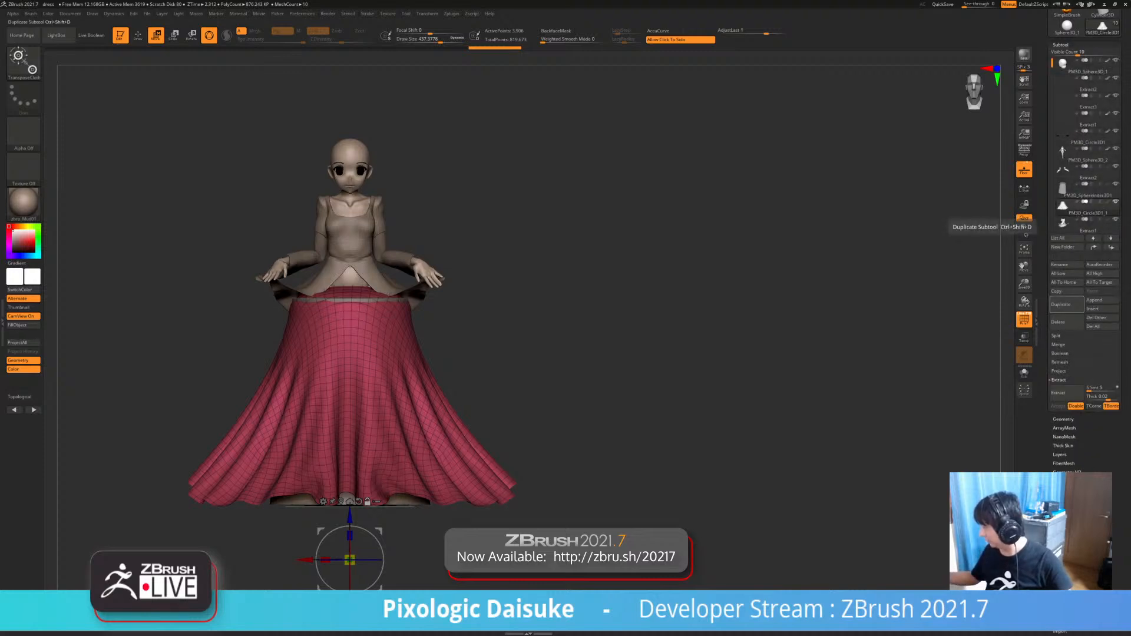
left_click(1066, 304)
left_click(1074, 208)
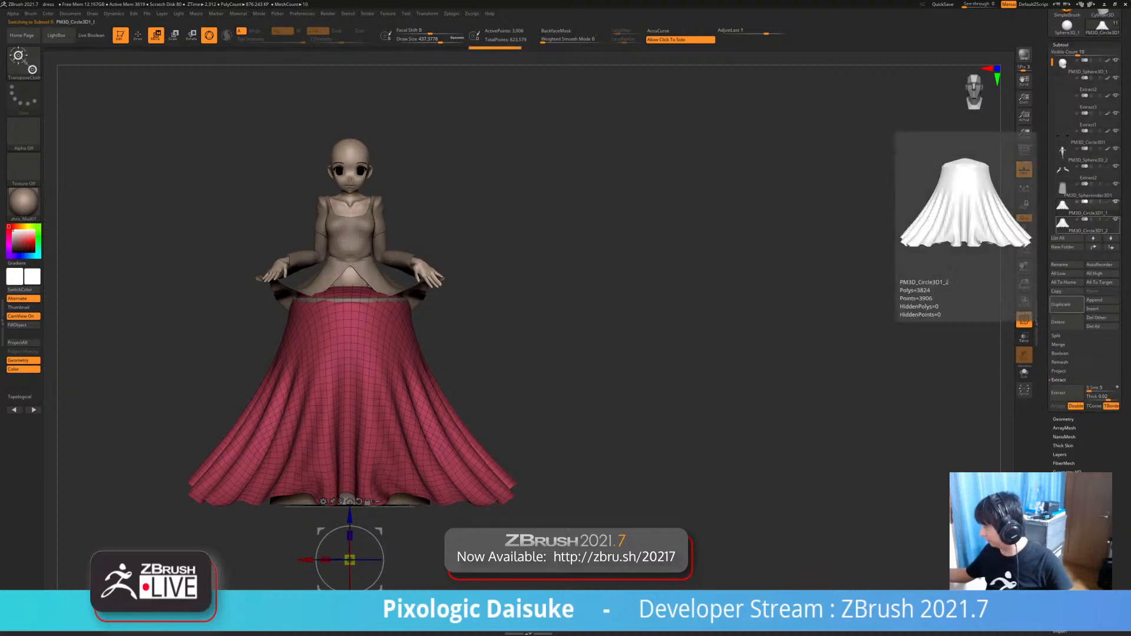
left_click(1116, 202)
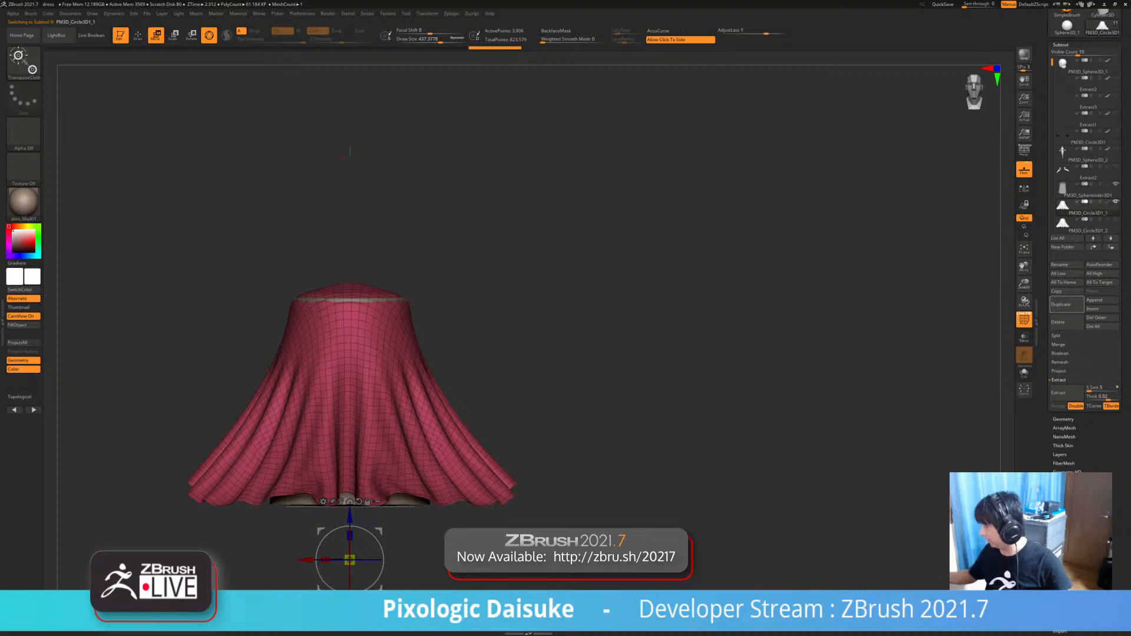
- Compare the original and duplicate skirts in isolation, viewing their folds and hems from several angles
left_click_drag(589, 294, 589, 348)
left_click(590, 330)
mouse_move(365, 114)
left_mouse_down()
mouse_move(371, 86)
mouse_move(351, 126)
left_mouse_up()
left_click(1088, 225)
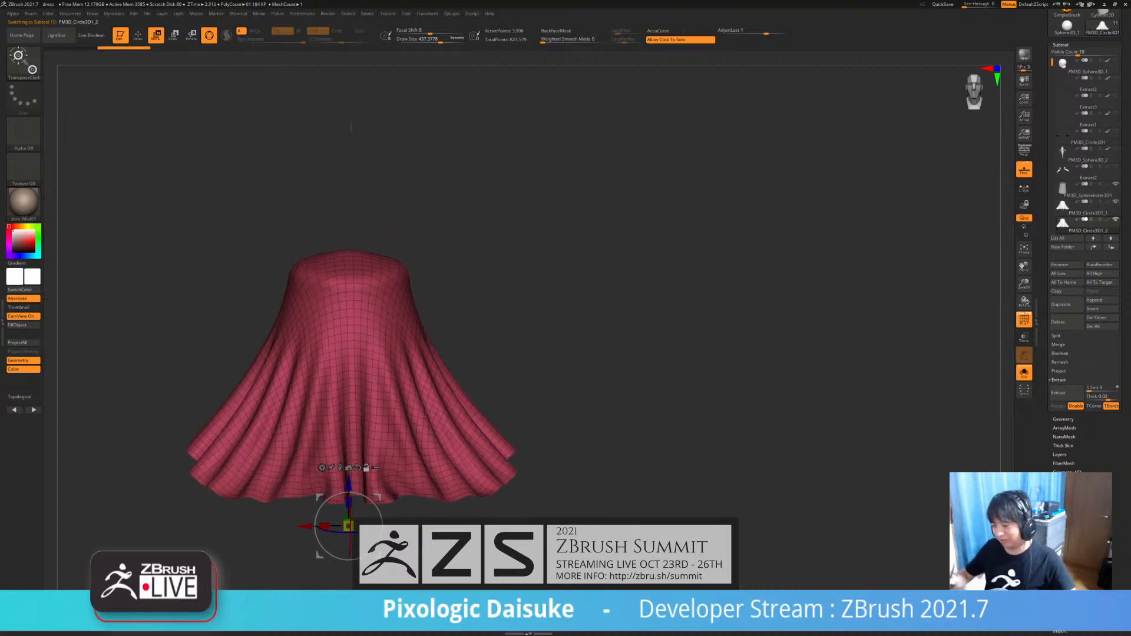
left_click_drag(351, 127, 367, 80, "alt")
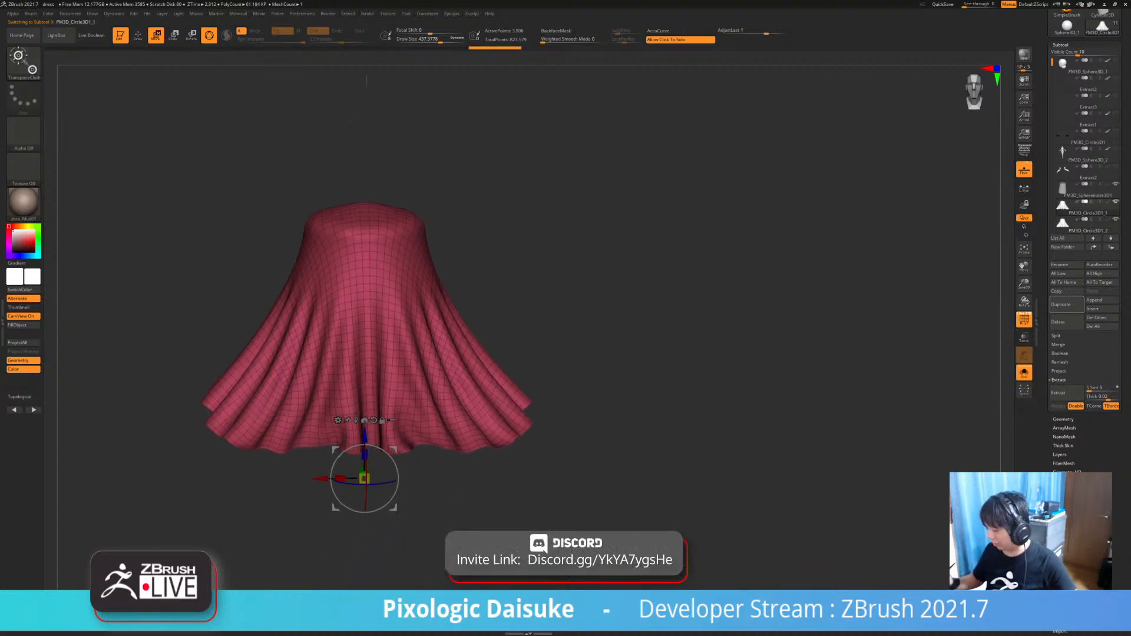
left_click(1087, 207)
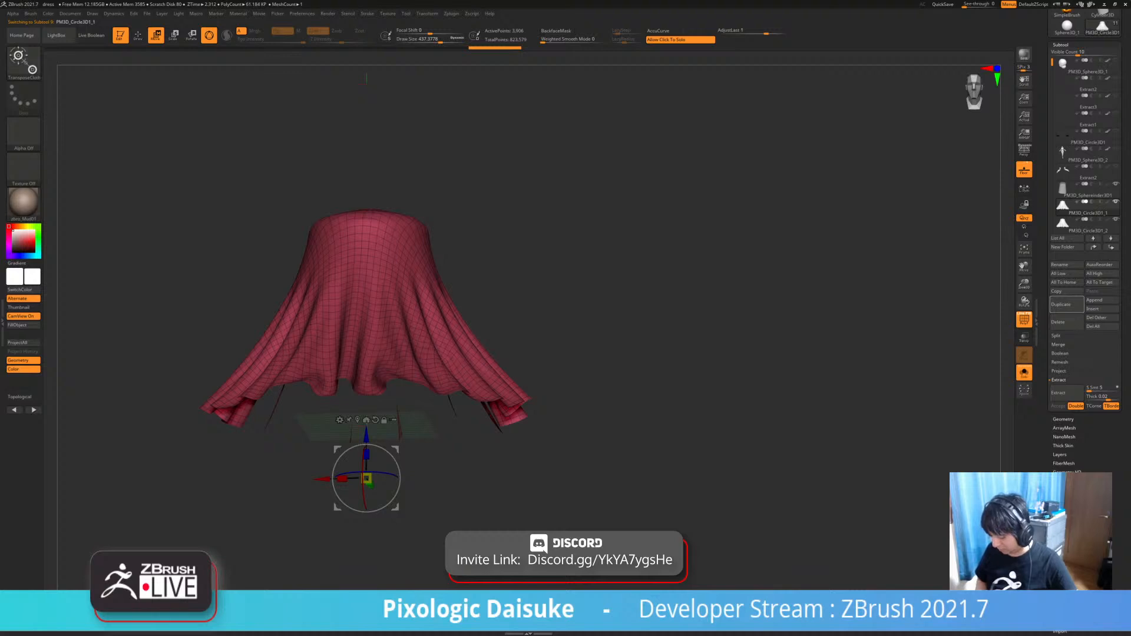
left_click_drag(367, 78, 383, 109)
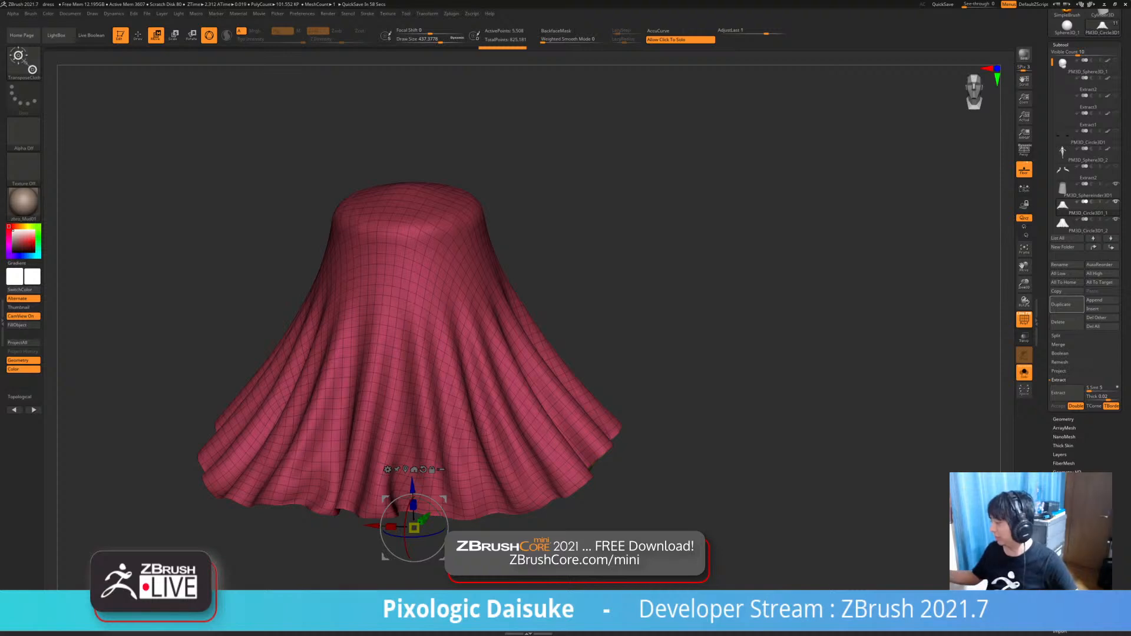
left_click_drag(736, 354, 671, 283)
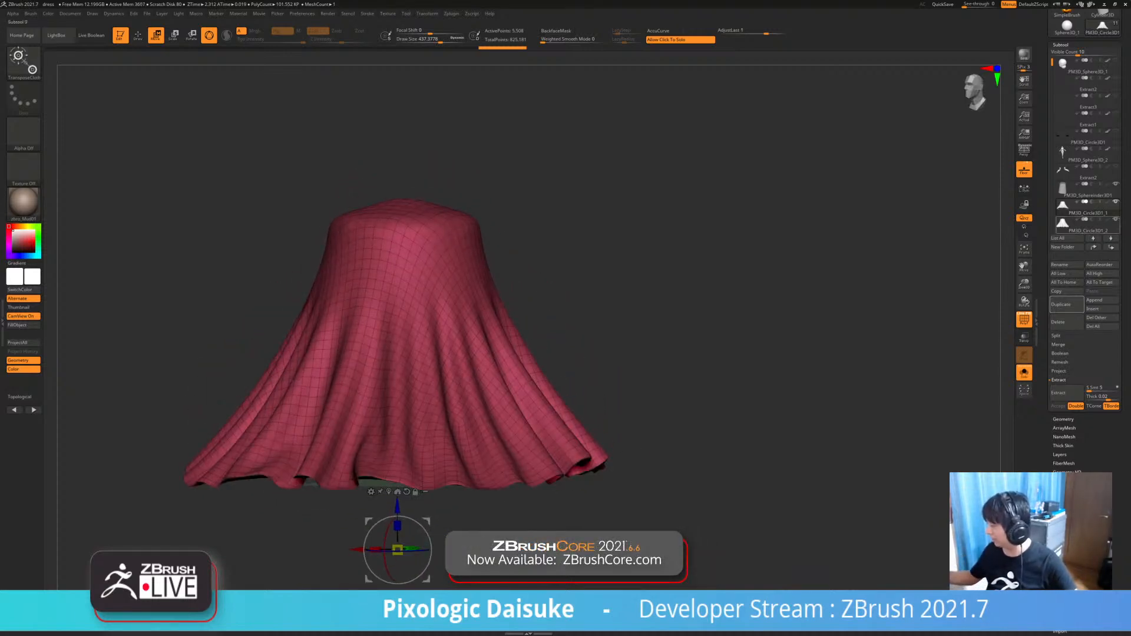
- Select the duplicate skirt with the original displayed beneath it, and recalculate the Dynamics collision volume
left_click(1084, 225)
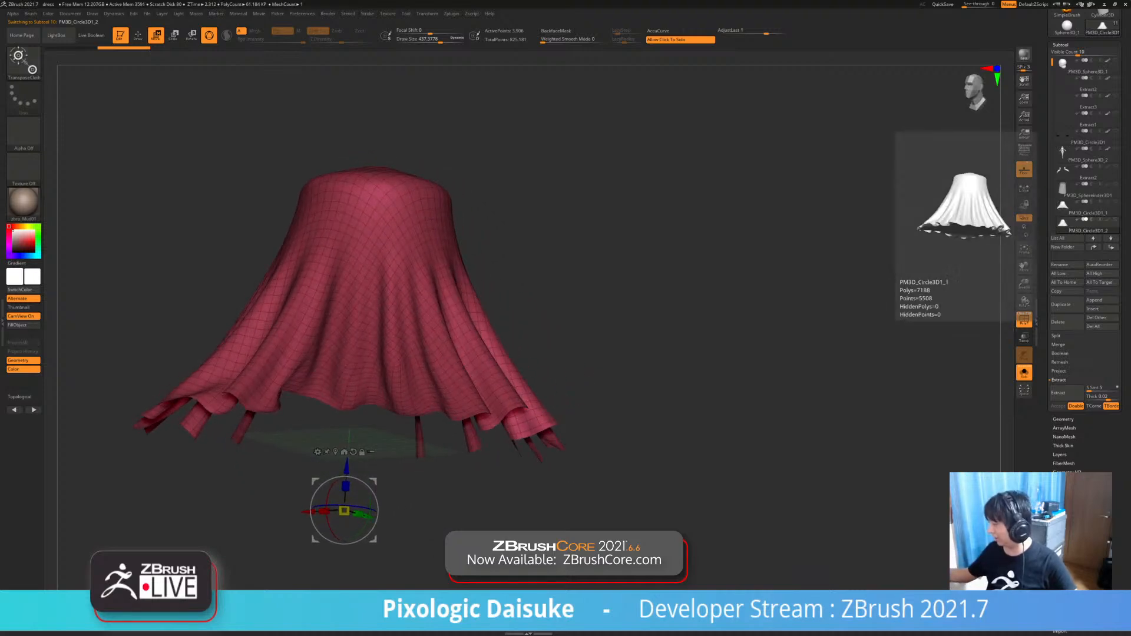
left_click(672, 330)
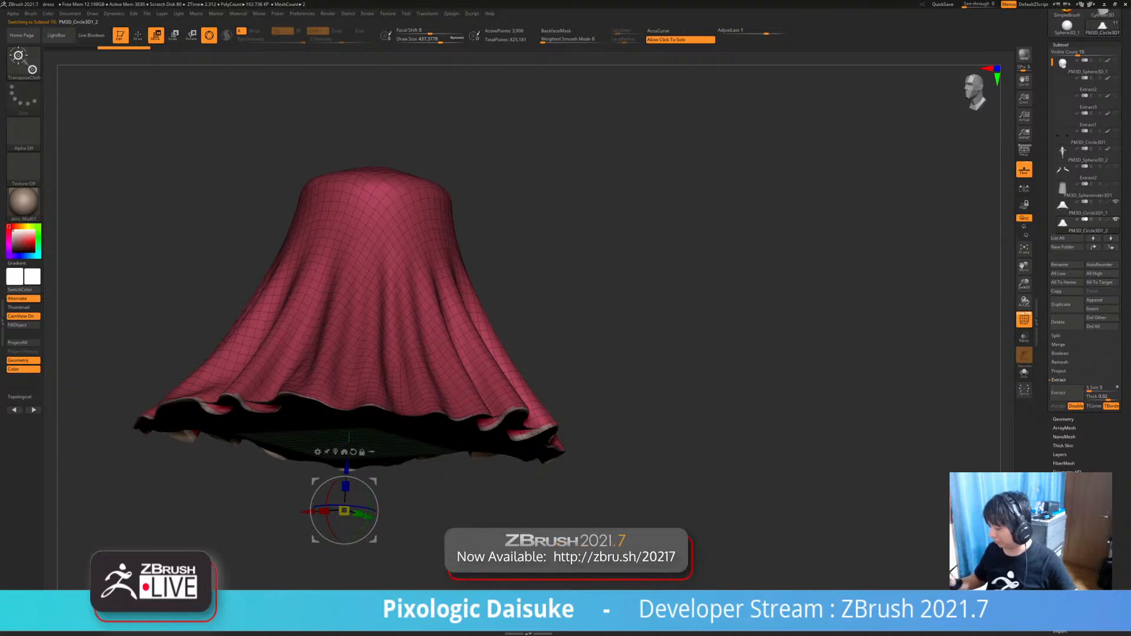
mouse_move(672, 330)
left_mouse_down()
mouse_move(672, 253)
mouse_move(672, 327)
left_mouse_up()
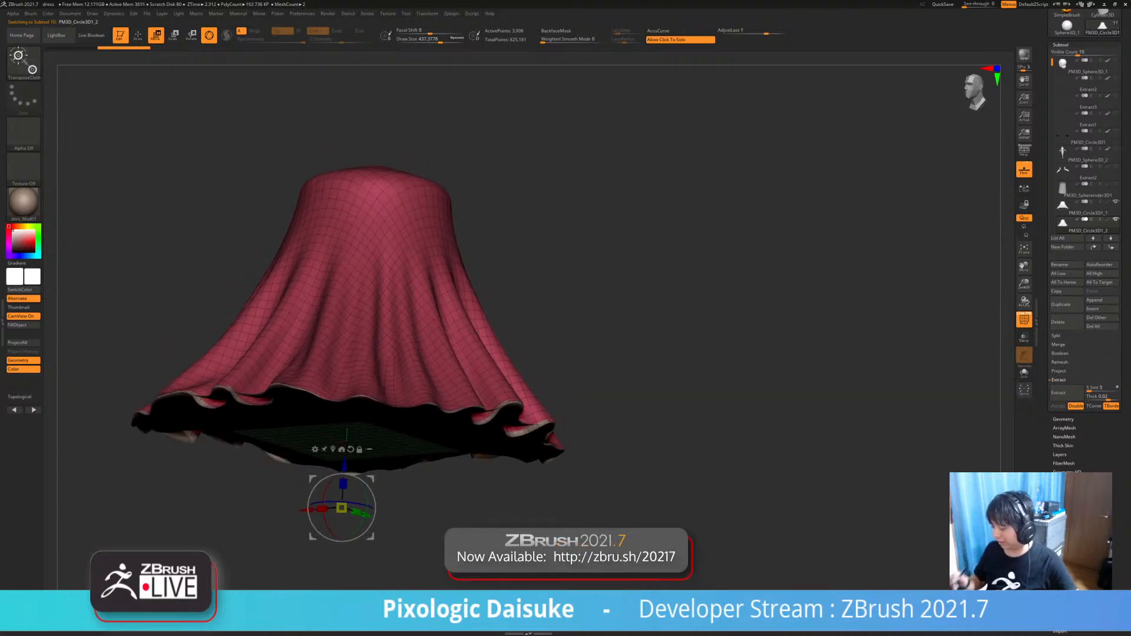
left_click(114, 14)
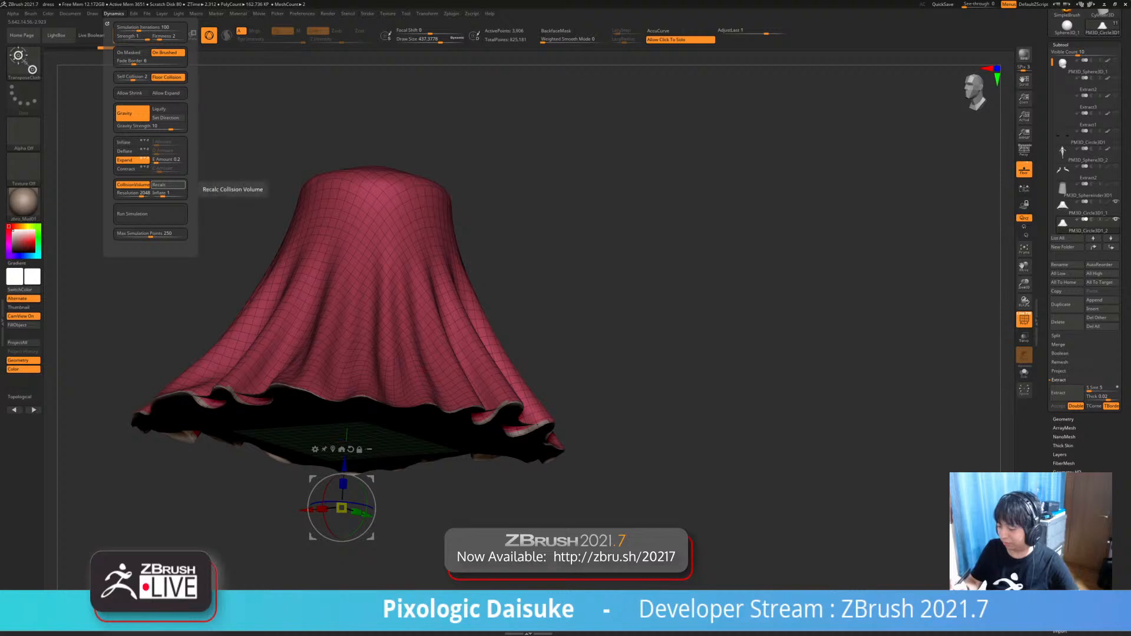
left_click(168, 185)
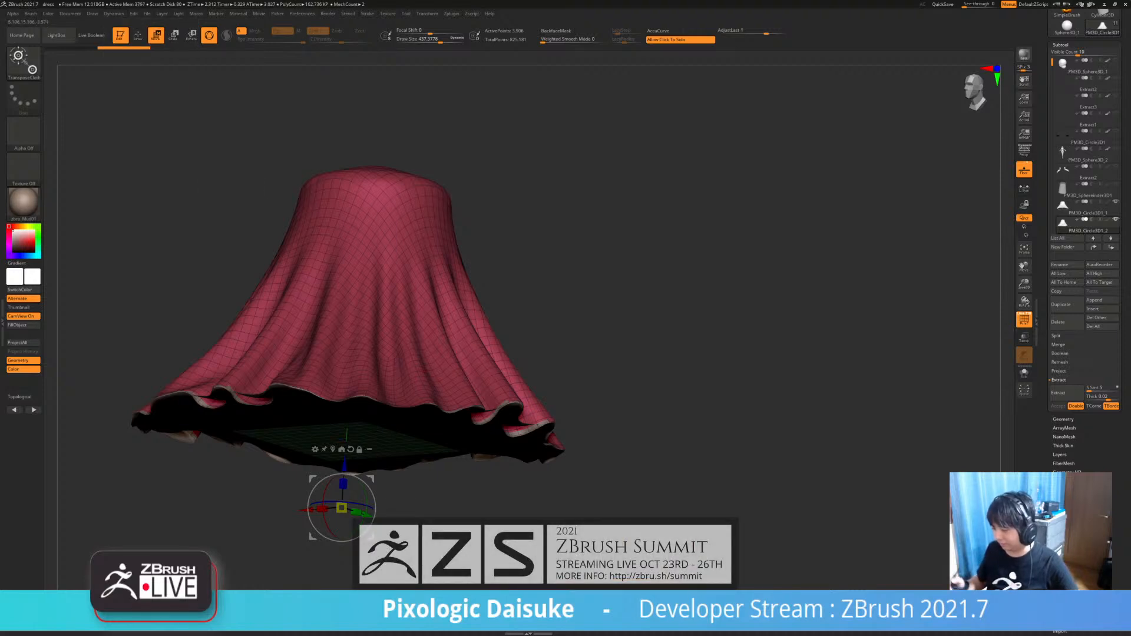
- Move the gizmo to the middle of the duplicate skirt and reset its orientation
right_click_drag(426, 372, 347, 465)
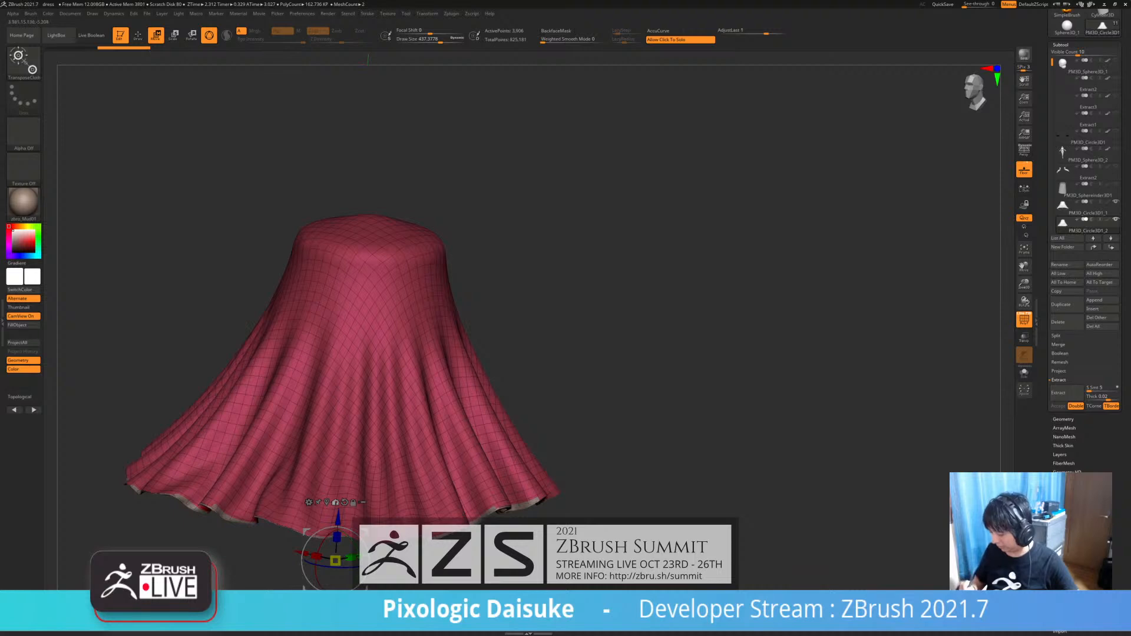
left_click(326, 502)
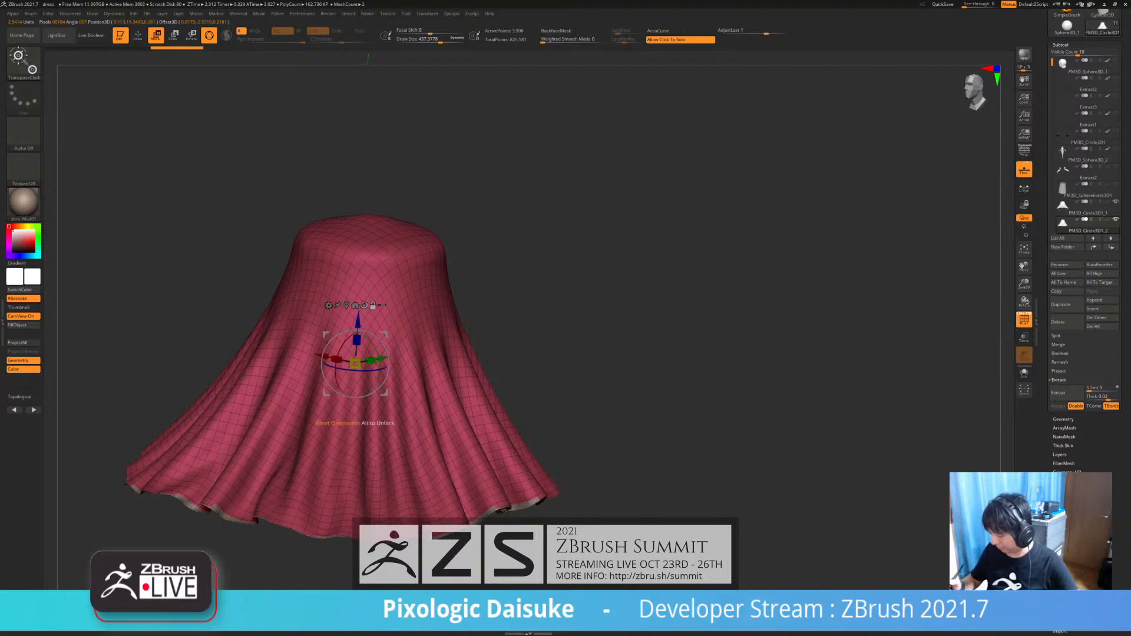
mouse_move(357, 321)
left_mouse_down()
mouse_move(363, 211)
mouse_move(353, 351)
mouse_move(356, 323)
left_mouse_up()
right_click_drag(357, 323, 374, 342, "alt")
- Turn off Dynamic Subdiv for the duplicate skirt
left_click(1068, 45)
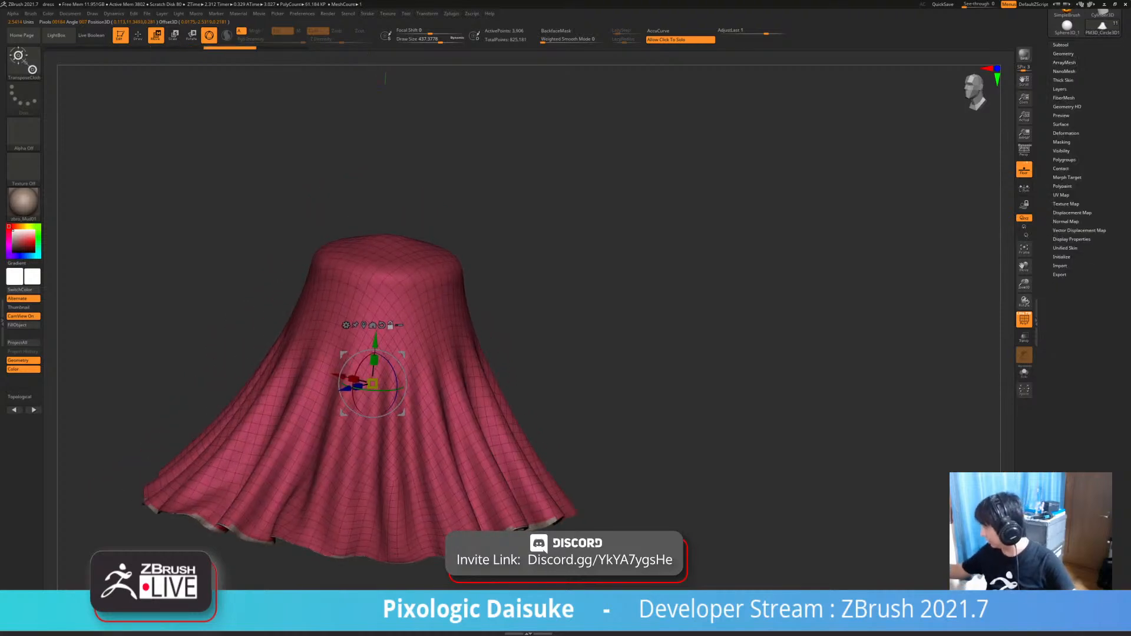
left_click(1063, 54)
key("shift+d")
- Try raising the duplicate skirt above the original's hem and lowering it back with TransposeCloth, undoing both moves
right_click_drag(372, 383, 380, 353, "alt")
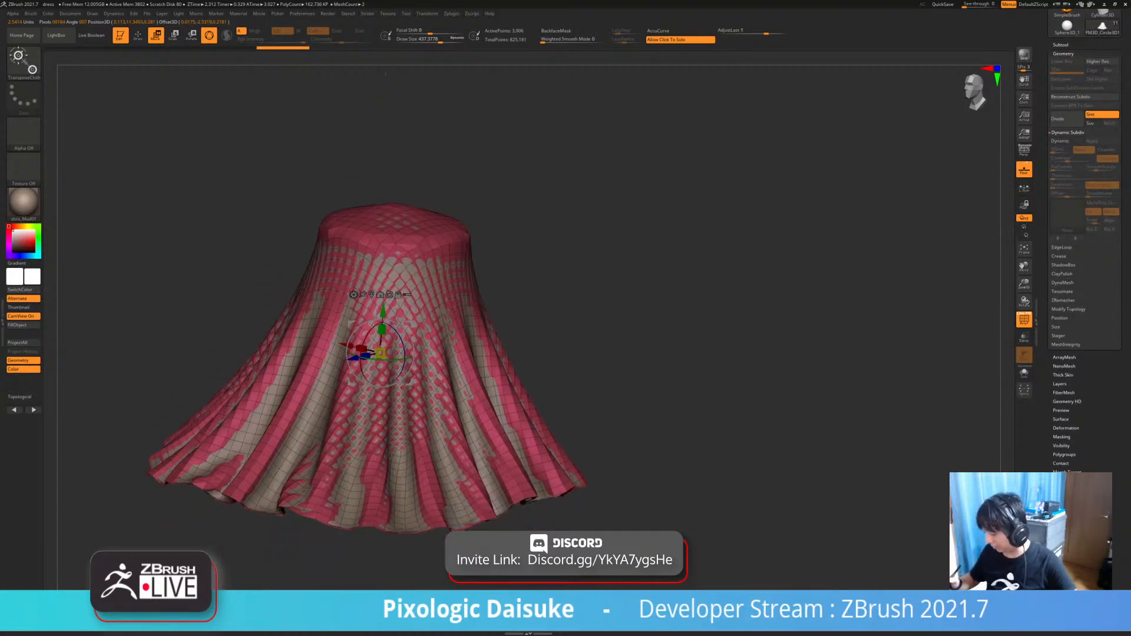
left_click_drag(382, 330, 385, 281)
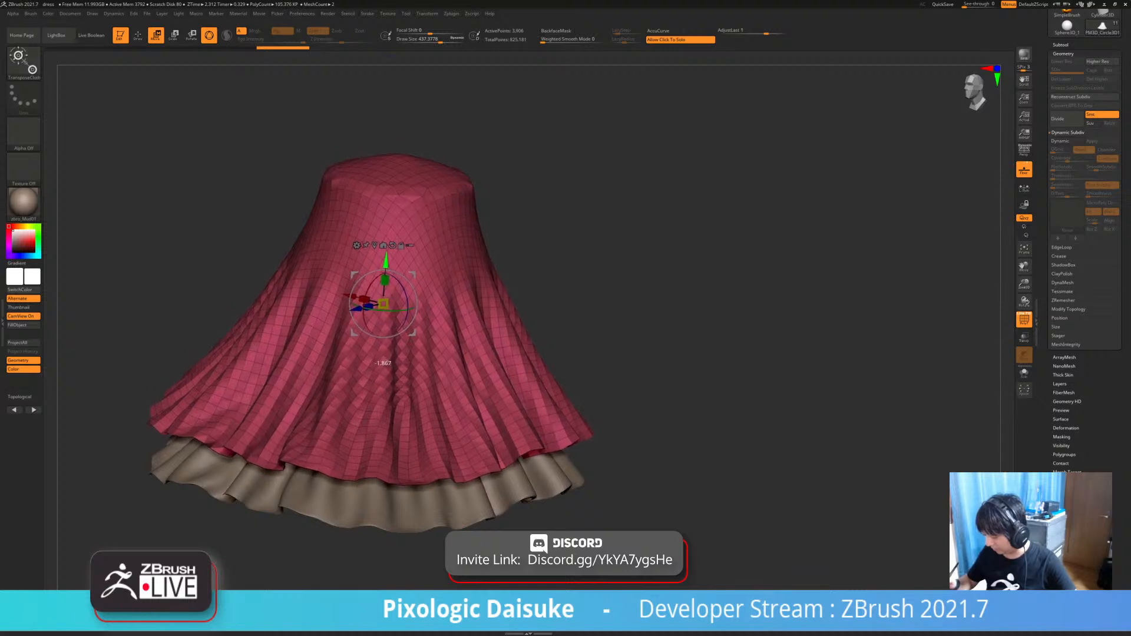
right_click_drag(385, 281, 416, 265)
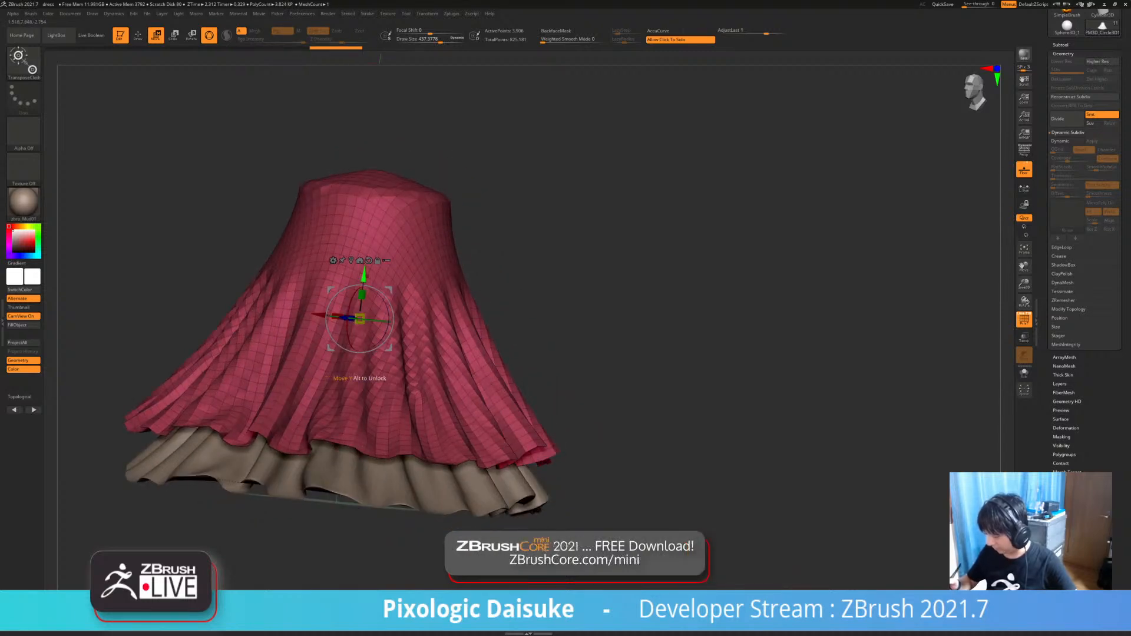
left_click_drag(364, 272, 359, 330)
key("ctrl+z")
key("ctrl+z")
key("ctrl+z")
- Try a slight upward TransposeCloth move on the duplicate skirt, viewed from above, and undo it
mouse_move(361, 378)
right_mouse_down("alt")
mouse_move(393, 366)
mouse_move(373, 381)
right_mouse_up("alt")
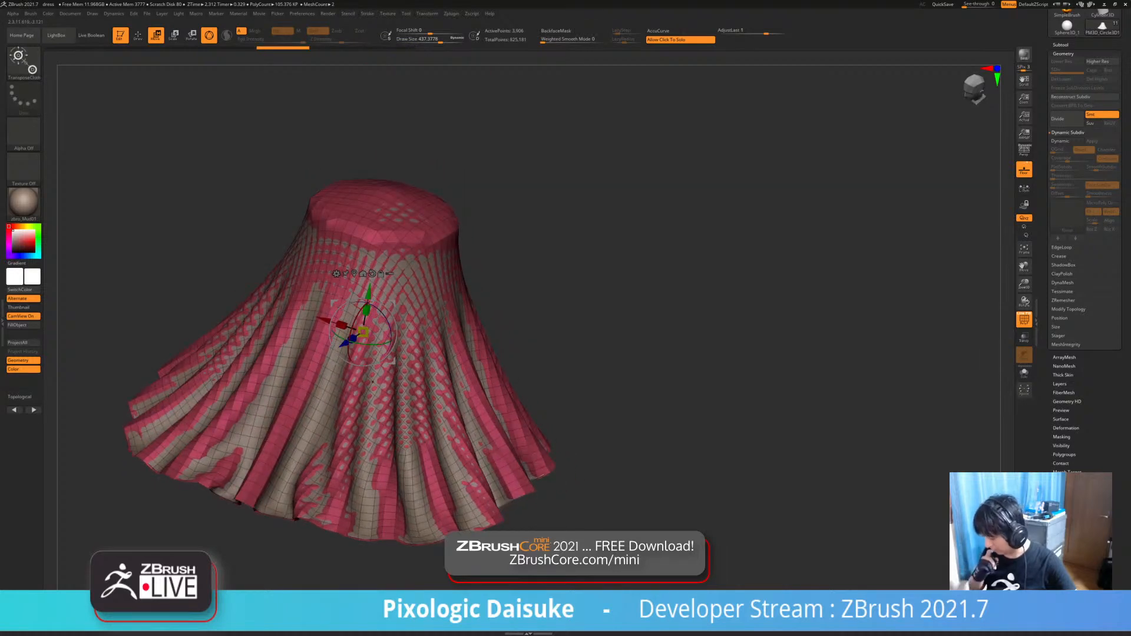
left_click_drag(363, 332, 368, 303)
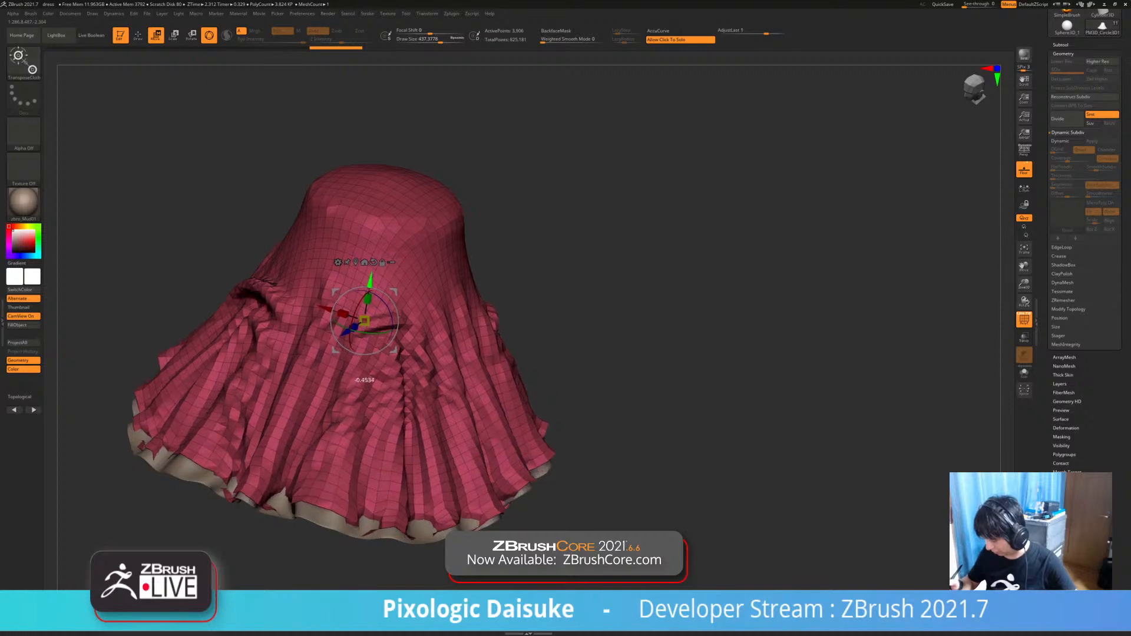
key("ctrl+z")
key("ctrl+z")
- Check the Dynamics settings, try another TransposeCloth move on the duplicate skirt over the original, and undo it
left_click(113, 13)
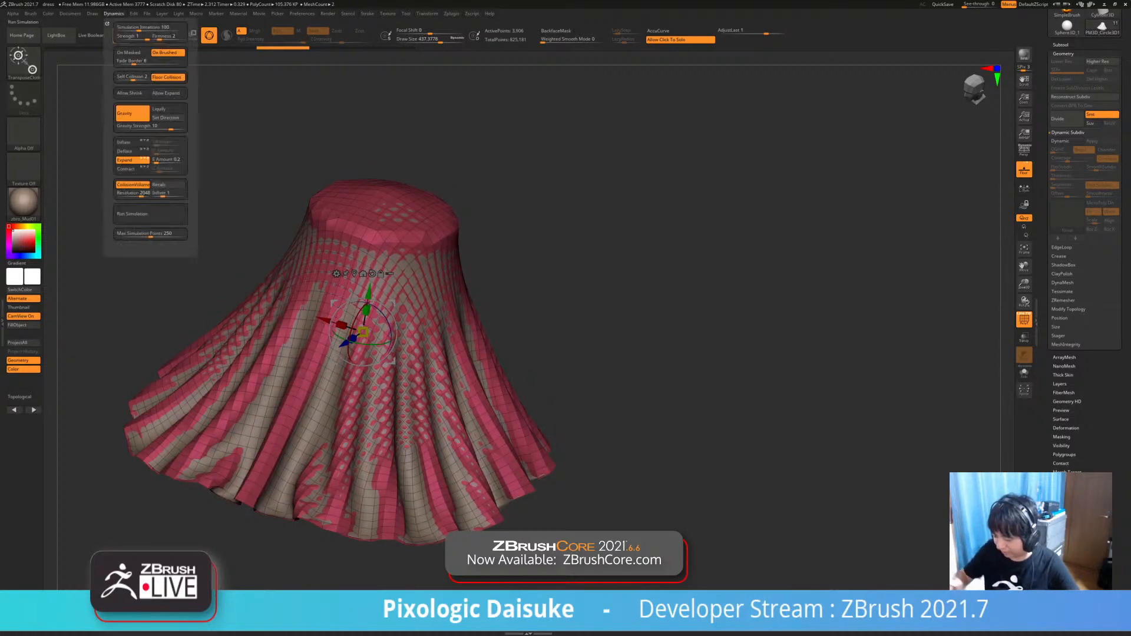
right_click_drag(363, 332, 378, 308)
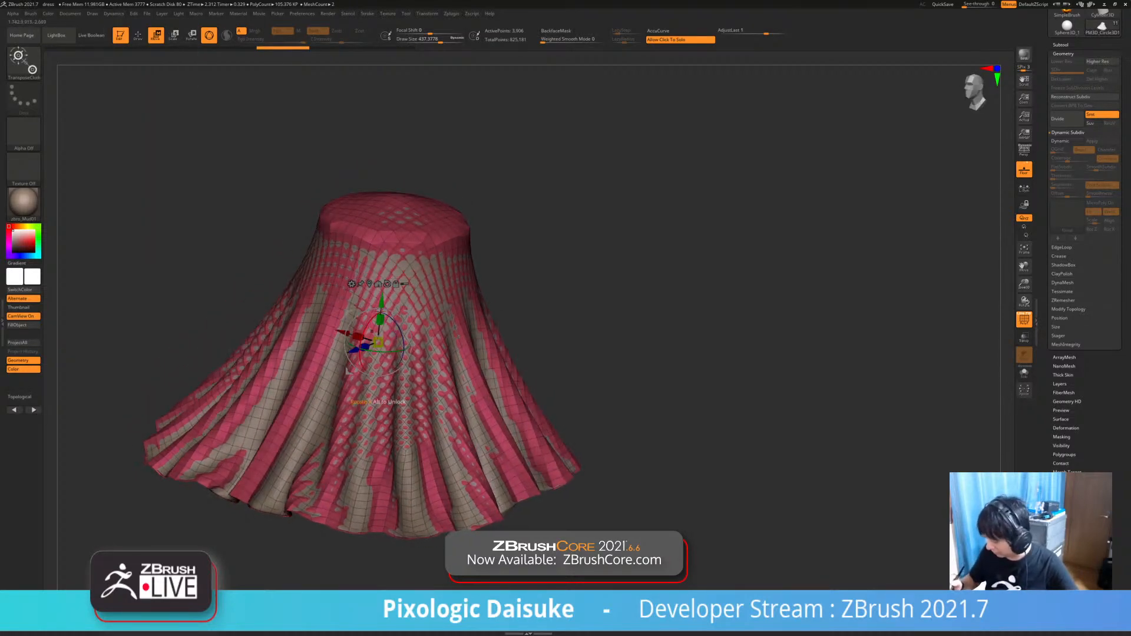
left_click_drag(378, 342, 389, 222)
key("ctrl+z")
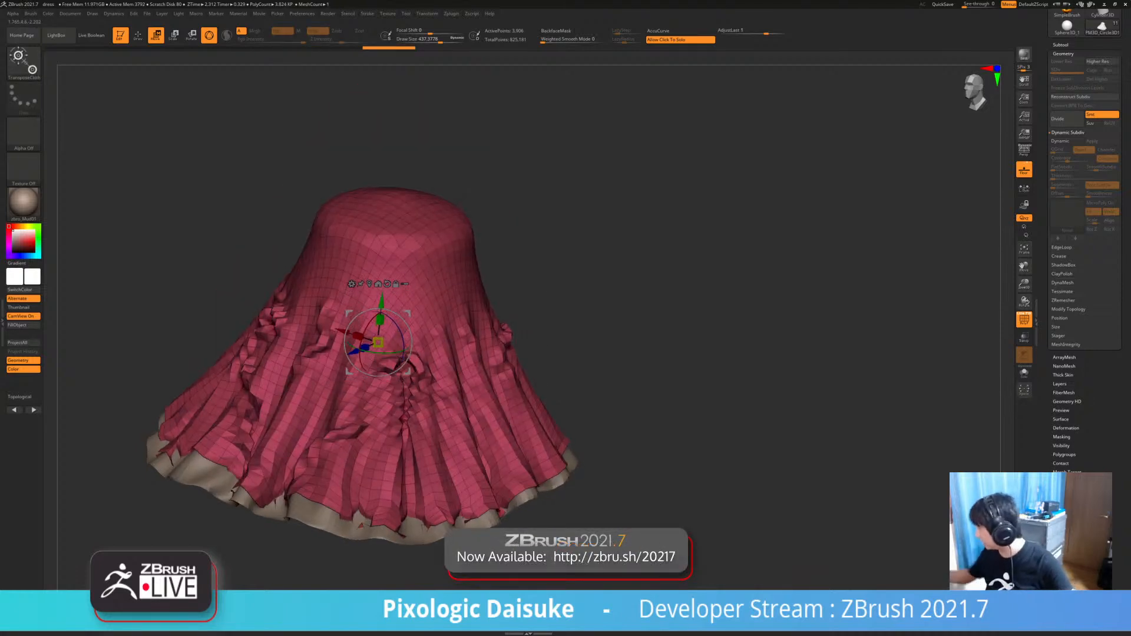
- Undo the last two TransposeCloth changes on the duplicate skirt and switch to the regular Transpose brush
key("ctrl+z")
key("ctrl+z")
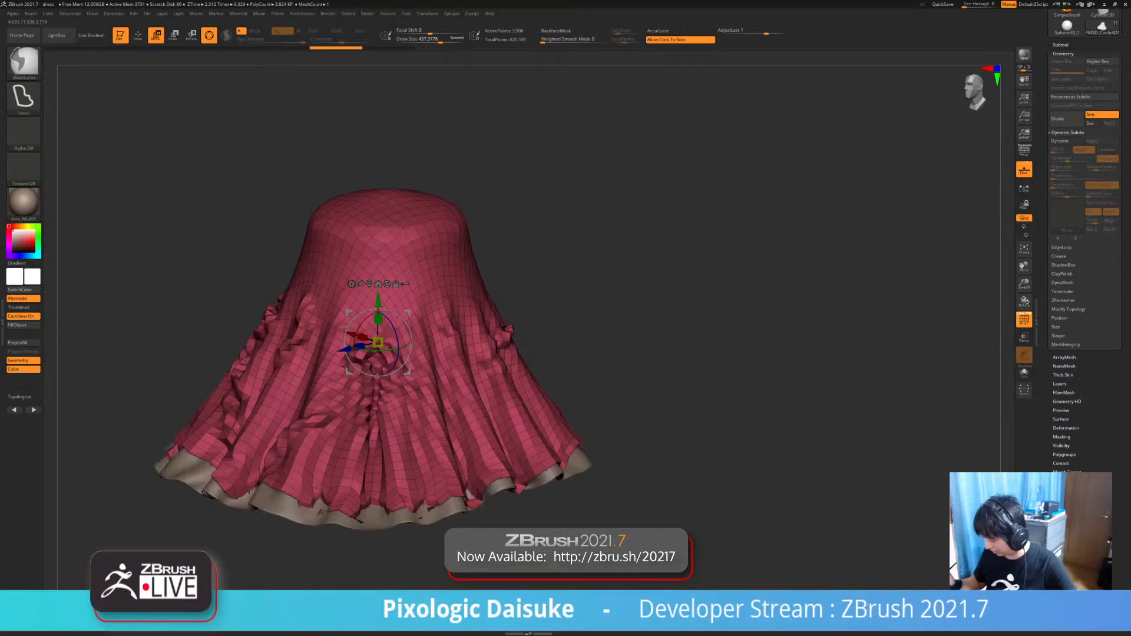
key("b")
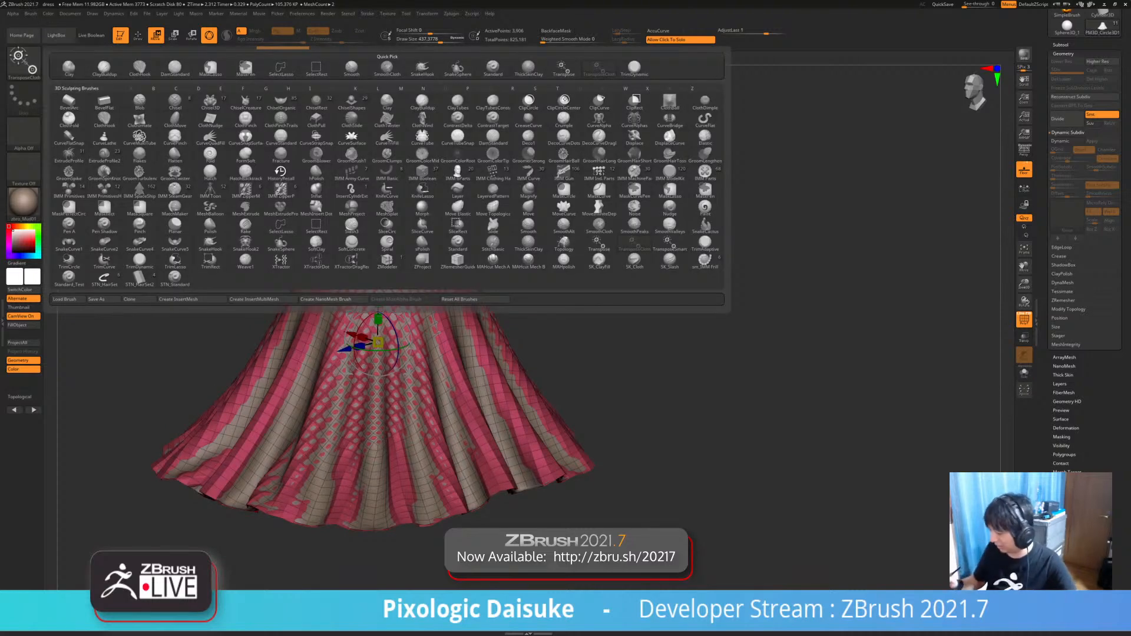
key("t")
key("r")
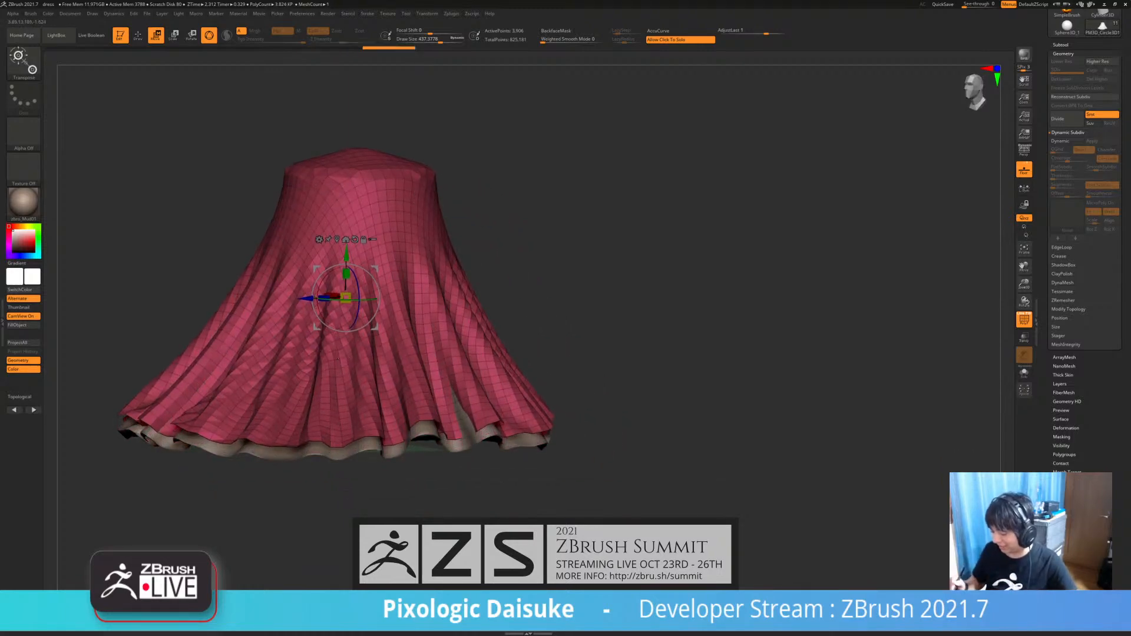
- Center the gizmo on the unmasked mesh and raise the duplicate skirt until the original's lower tier is exposed
right_click_drag(338, 359, 430, 354)
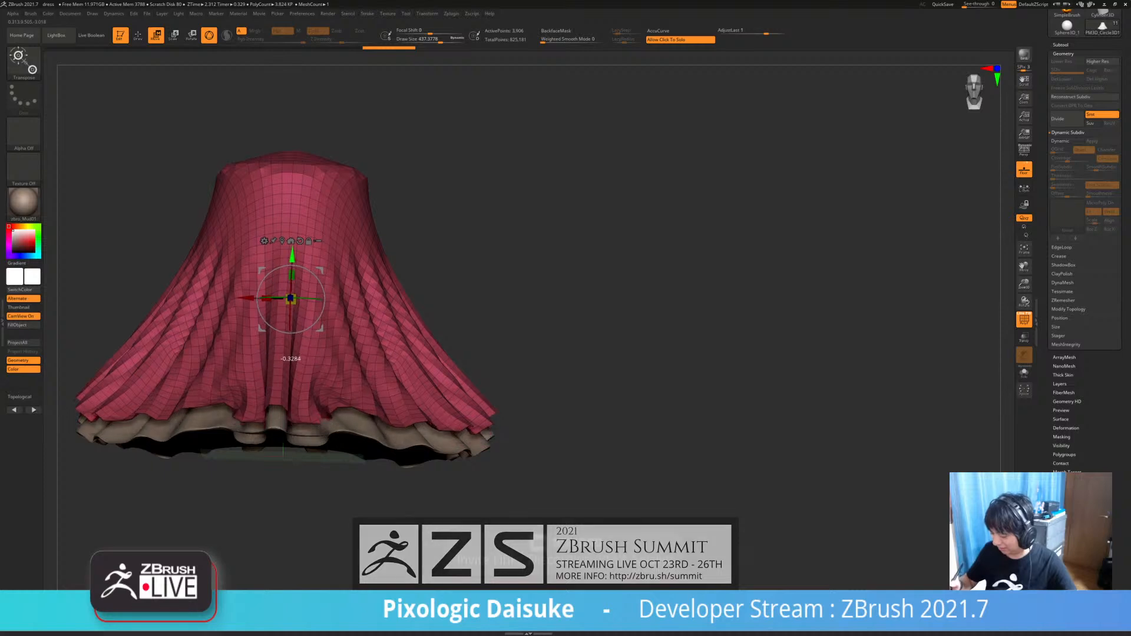
left_click(280, 245)
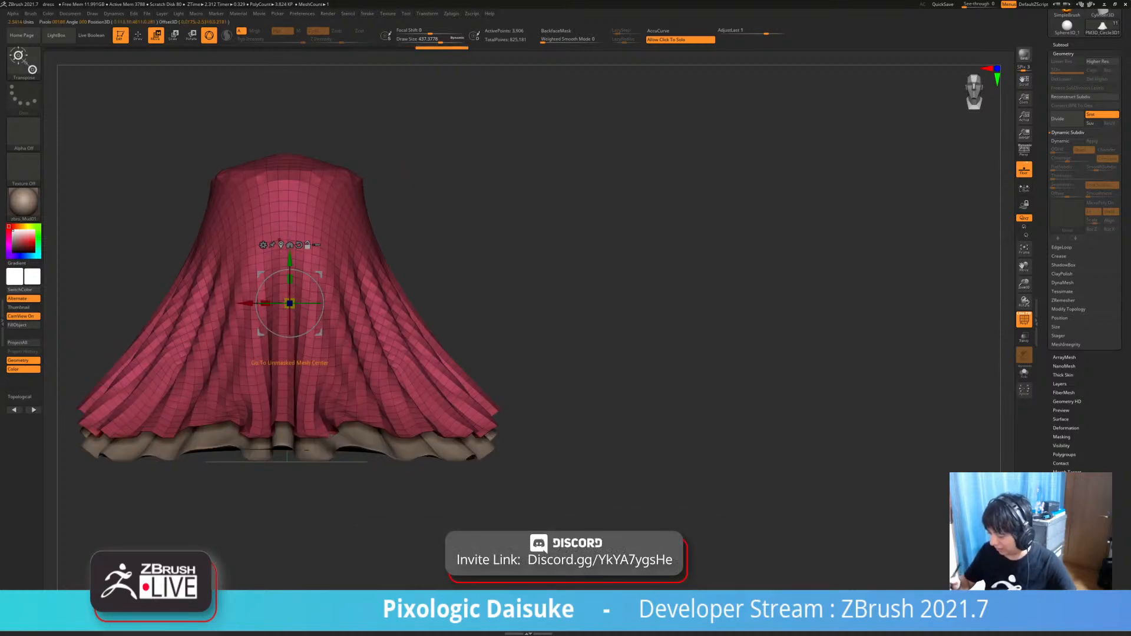
right_click_drag(413, 295, 448, 306)
left_click_drag(261, 292, 246, 302)
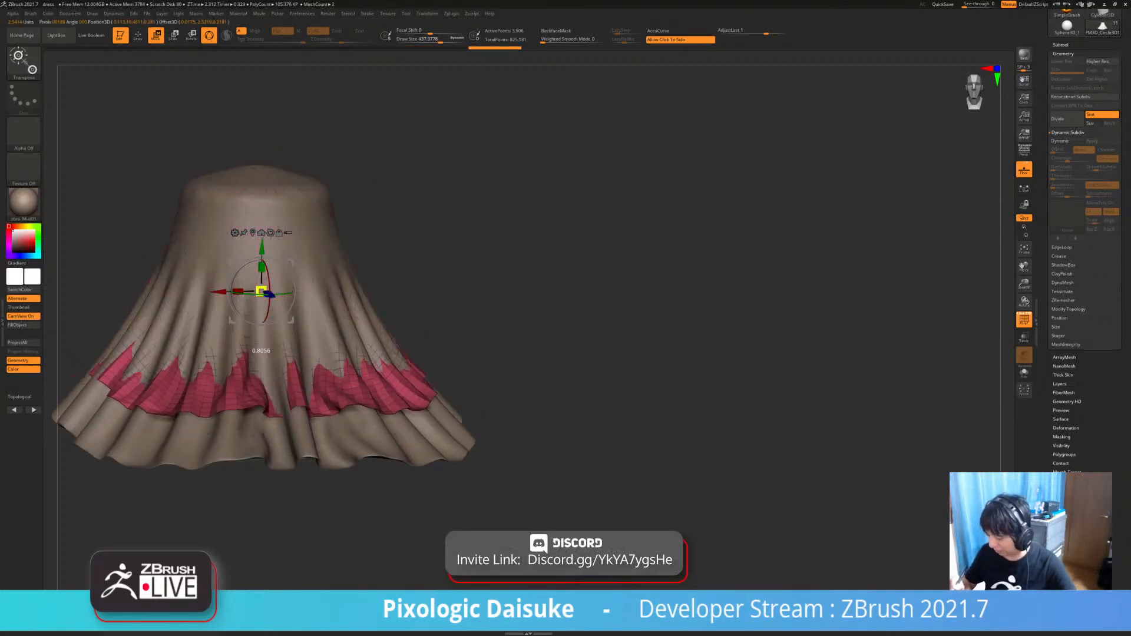
left_click_drag(262, 249, 262, 187)
right_click_drag(530, 294, 539, 324)
left_click_drag(338, 195, 338, 188)
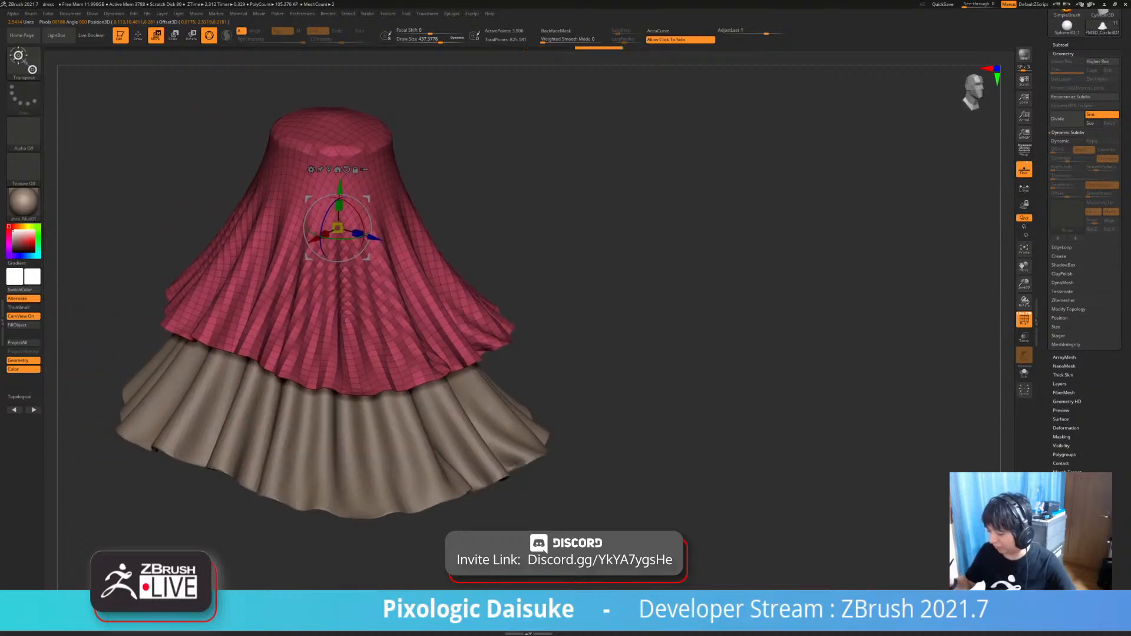
right_click_drag(530, 294, 385, 338)
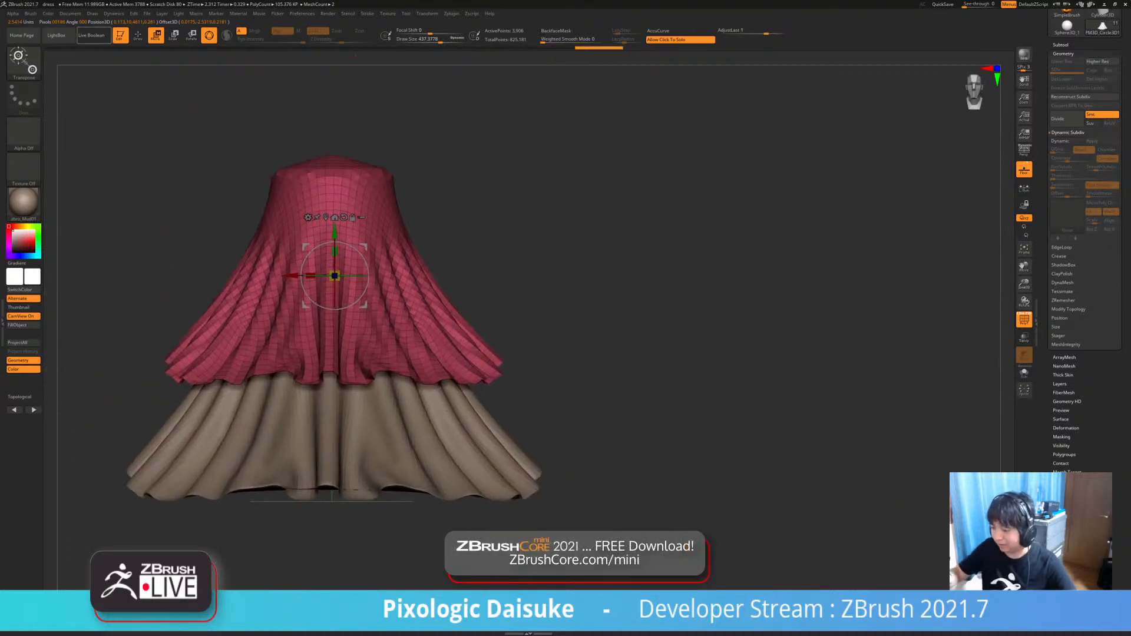
- Check the Dynamics collision settings and switch back to the TransposeCloth brush
left_click(113, 13)
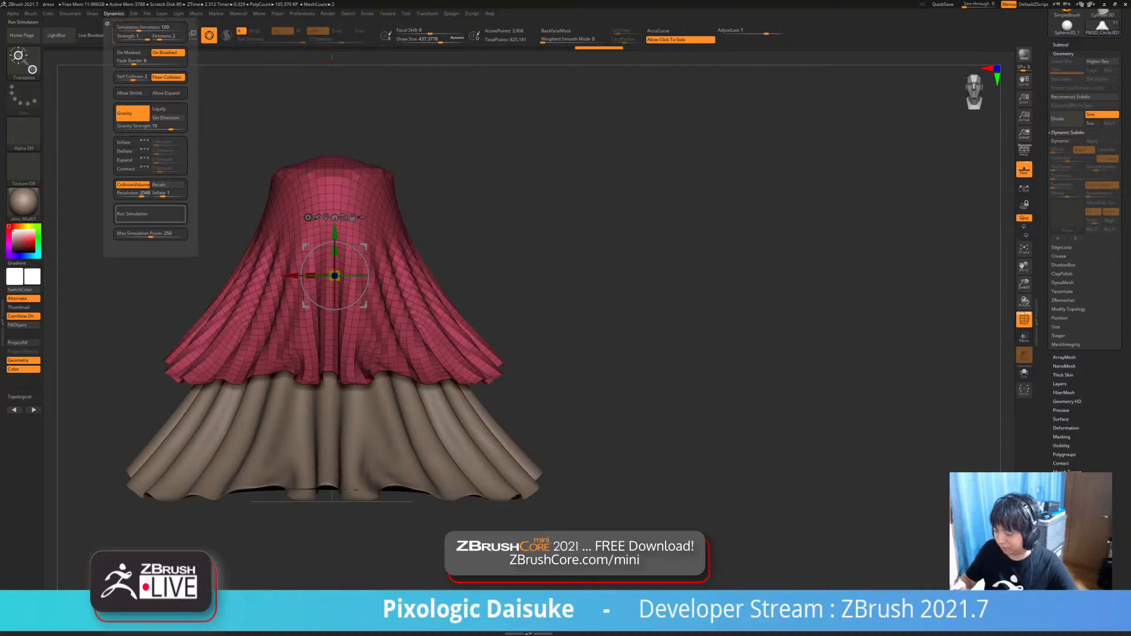
key("b")
left_click(599, 66)
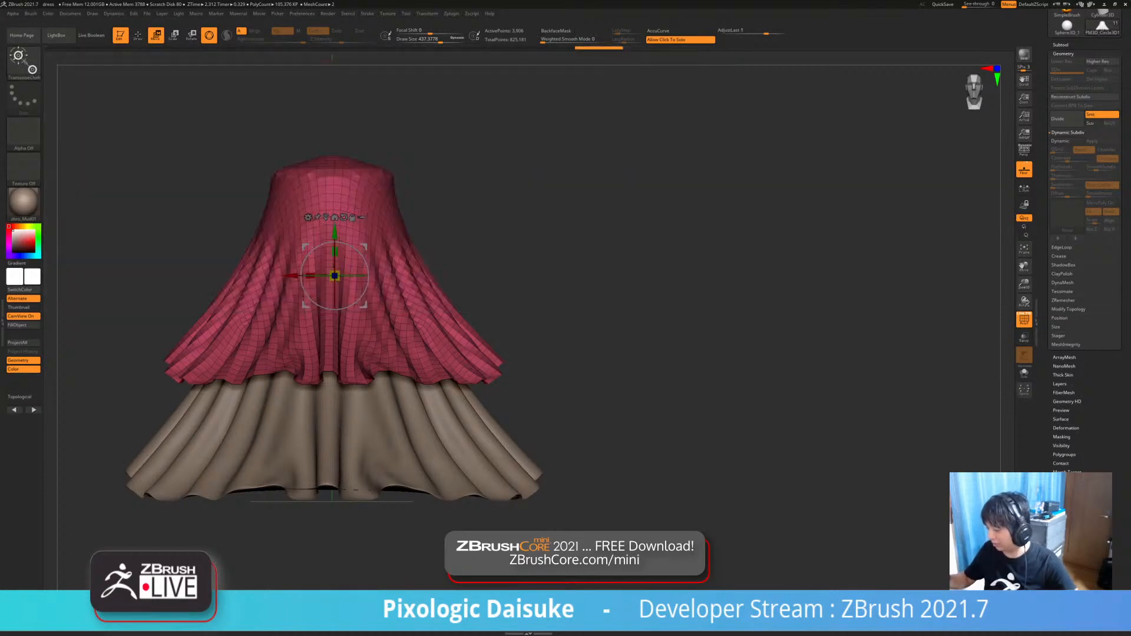
- Try lowering the duplicate skirt over the original with TransposeCloth, preview it with Dynamic Subdiv, and undo the move
left_click_drag(321, 261, 322, 323)
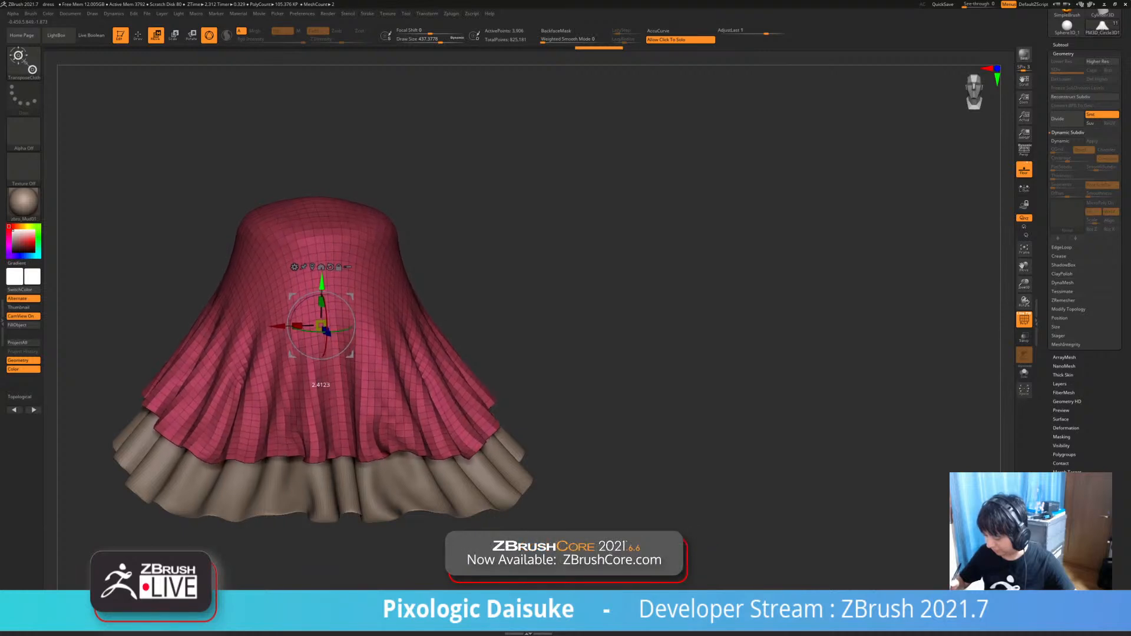
left_click(1060, 140)
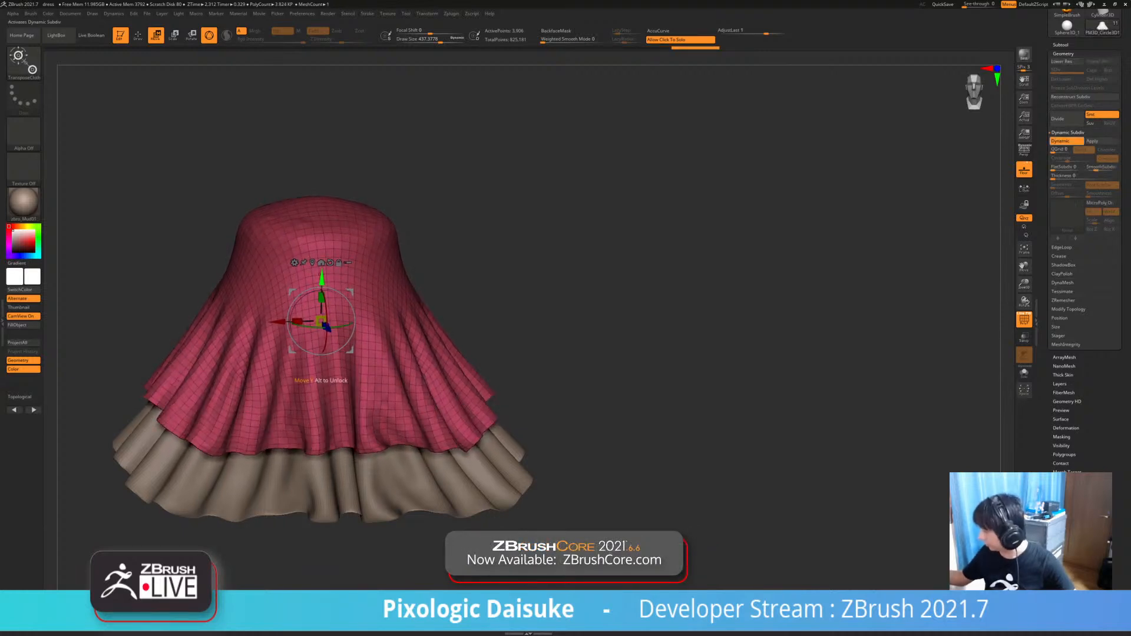
left_click_drag(353, 88, 344, 60)
mouse_move(648, 294)
left_mouse_down()
mouse_move(590, 312)
mouse_move(619, 330)
mouse_move(646, 298)
mouse_move(697, 301)
left_mouse_up()
key("shift+d")
key("ctrl+z")
key("ctrl+z")
- Check the Dynamics settings and lower the raised duplicate skirt onto the original with TransposeCloth, forming wrinkles above the original's hem
left_click(113, 13)
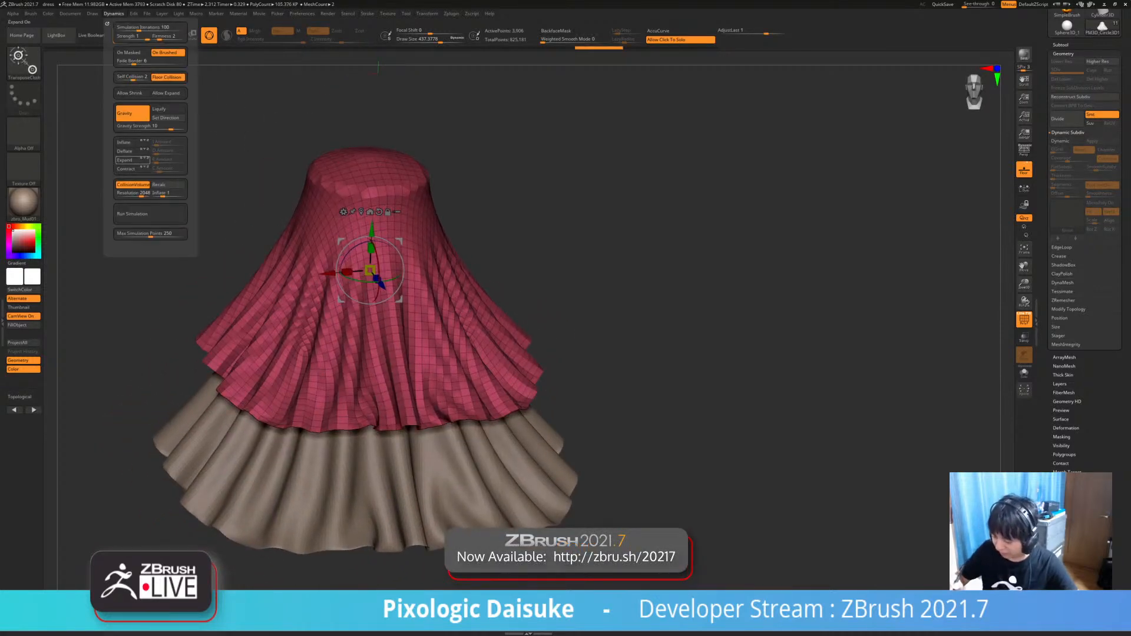
left_click_drag(371, 230, 370, 287)
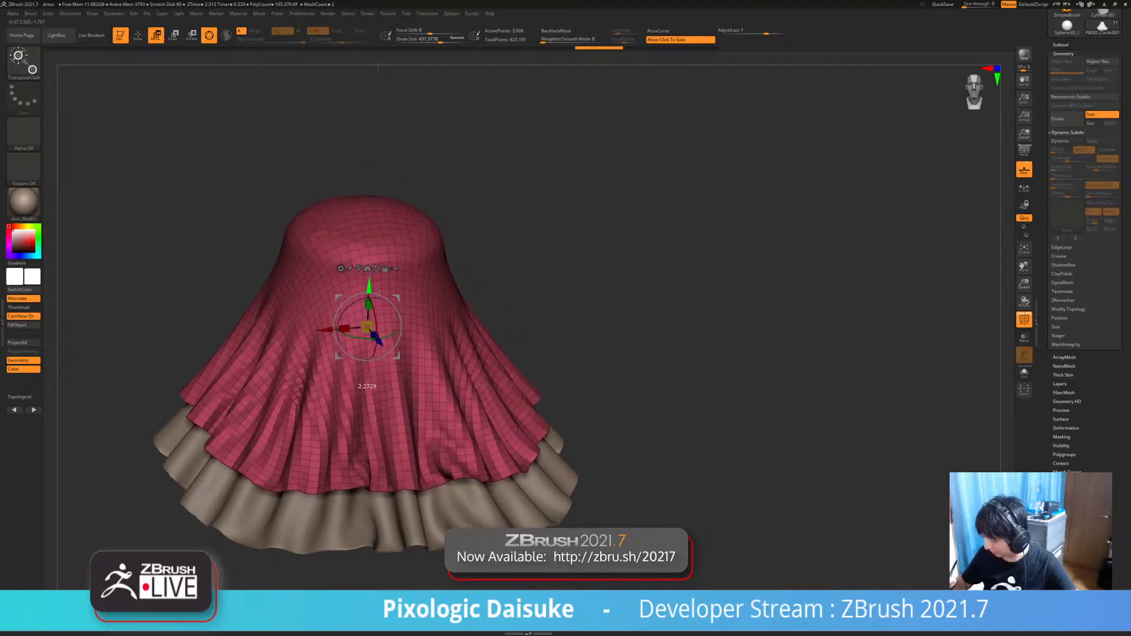
left_click_drag(367, 336, 365, 331)
right_click_drag(399, 331, 474, 369)
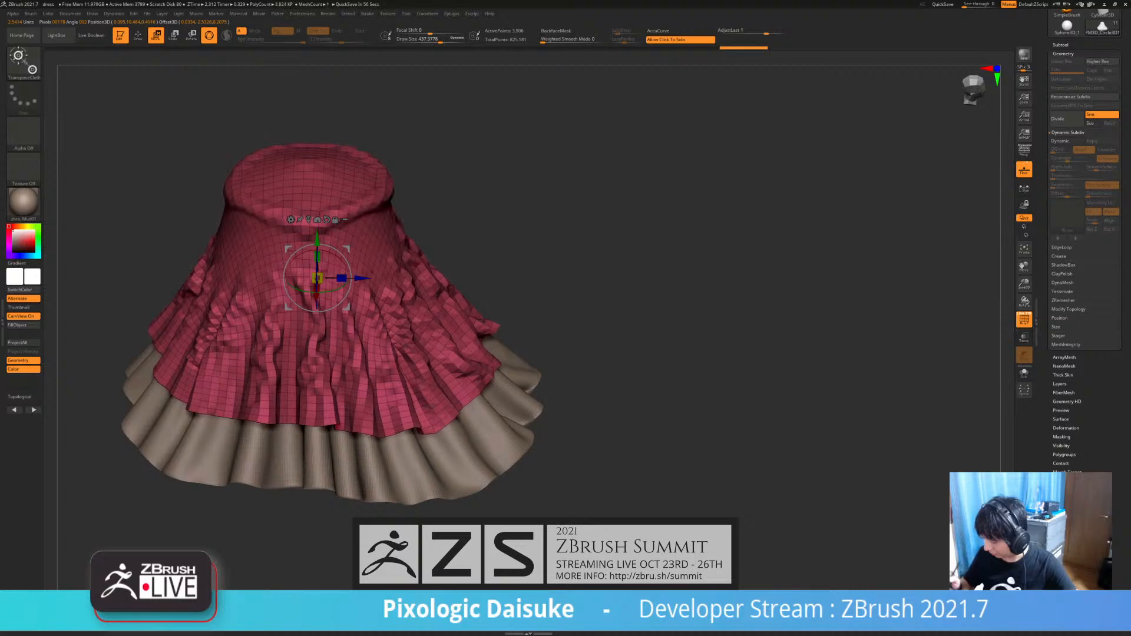
left_click_drag(589, 318, 567, 258)
mouse_move(301, 285)
left_mouse_down()
mouse_move(302, 275)
mouse_move(301, 296)
left_mouse_up()
left_click_drag(589, 319, 687, 330)
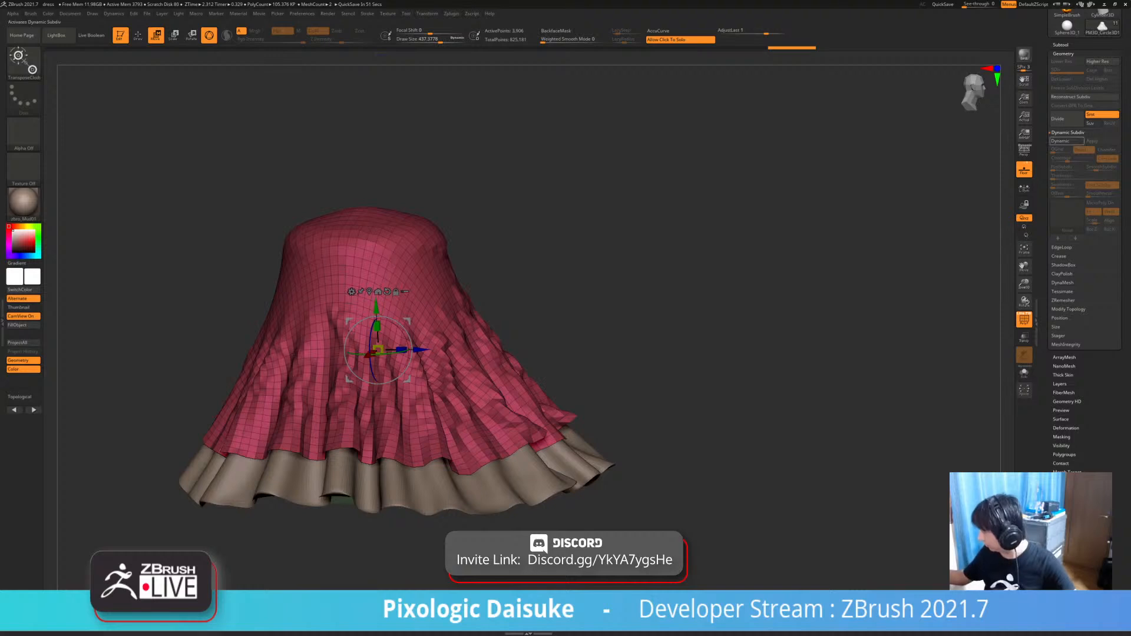
- Turn on Dynamic Subdiv for the duplicate skirt and hide the polygon wireframe
left_click(1060, 141)
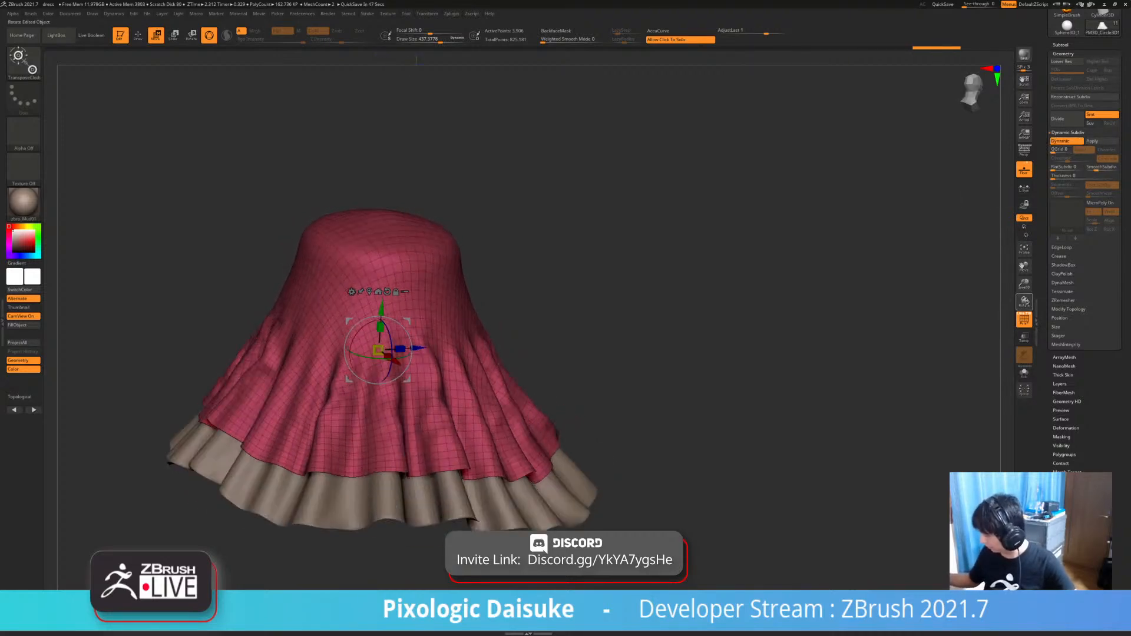
left_click(1025, 319)
left_click_drag(648, 177, 436, 70)
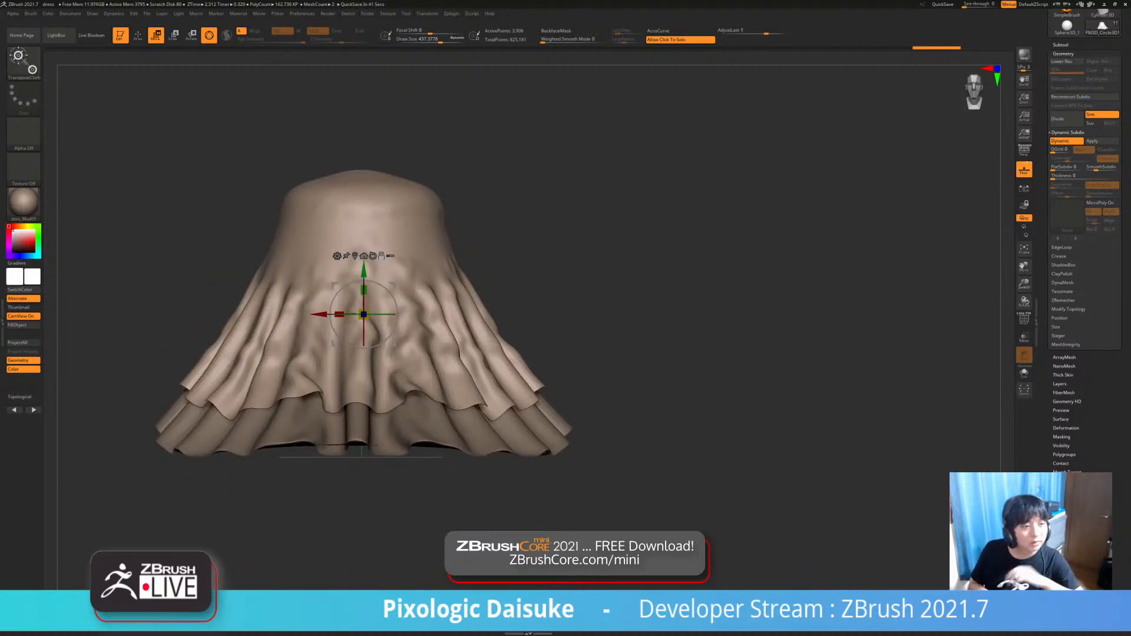
mouse_move(24, 203)
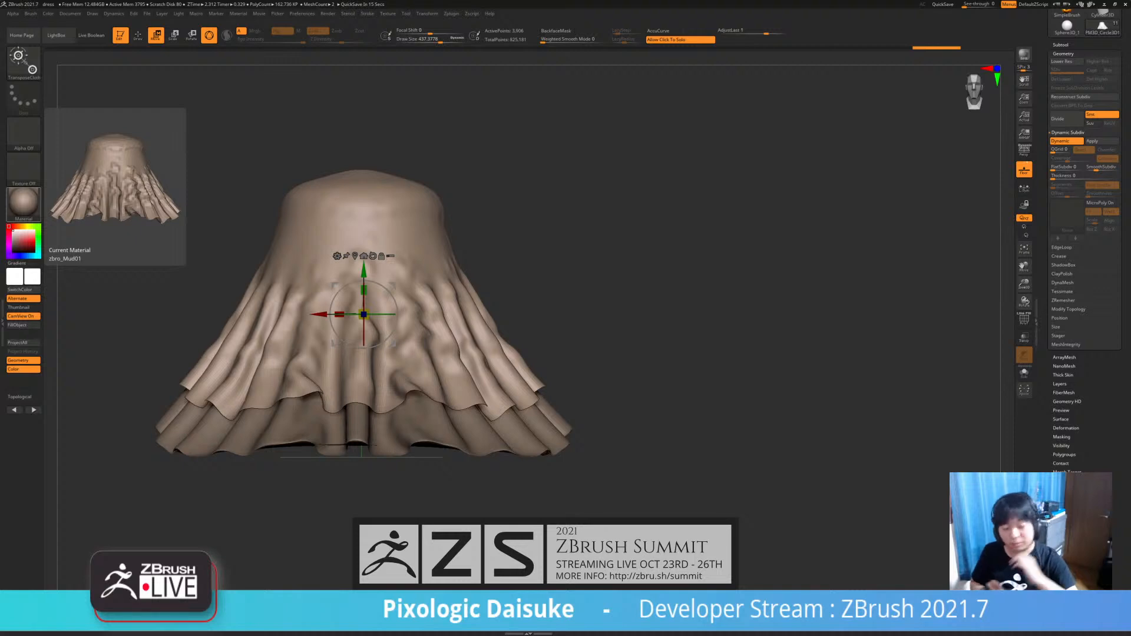
- Raise the duplicate skirt slightly with TransposeCloth, keeping the layered hems visible
left_click_drag(648, 294, 649, 365)
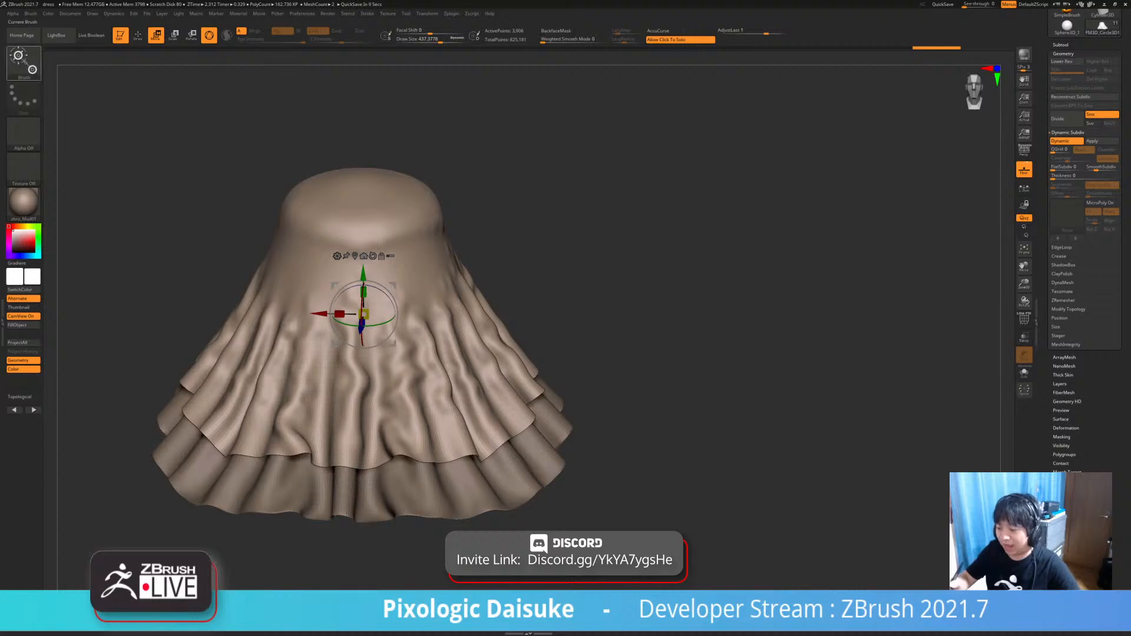
left_click(24, 62)
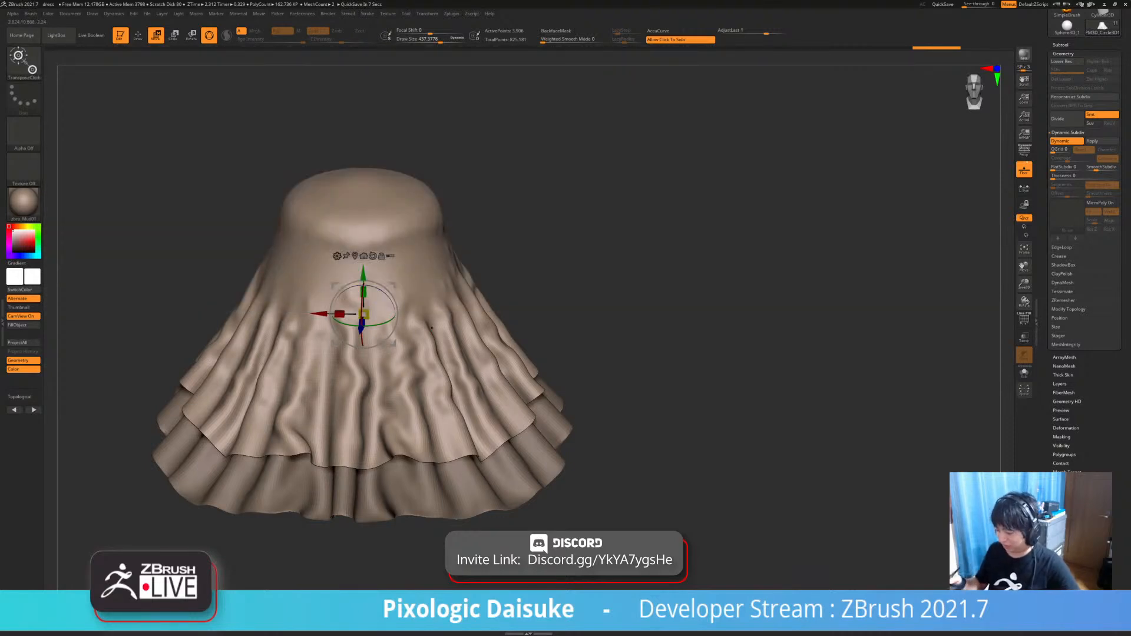
left_click_drag(363, 273, 356, 257)
right_click_drag(396, 310, 403, 312)
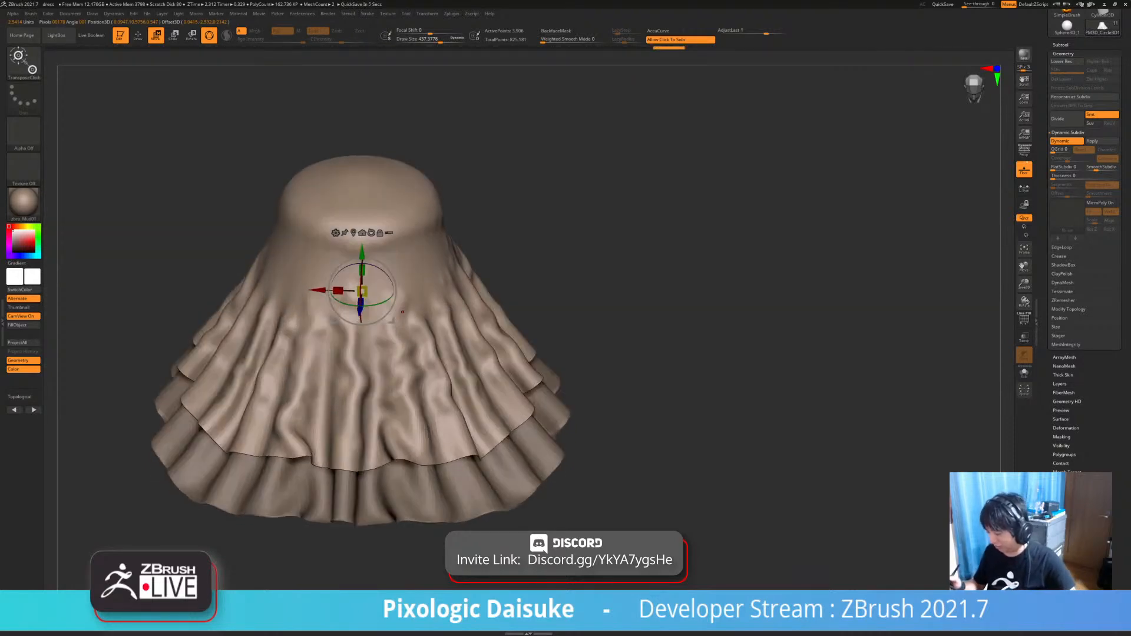
- Select the SnakeHook brush, set its Draw Size to 1000, and undo a trial stroke on the skirt's front
key("b")
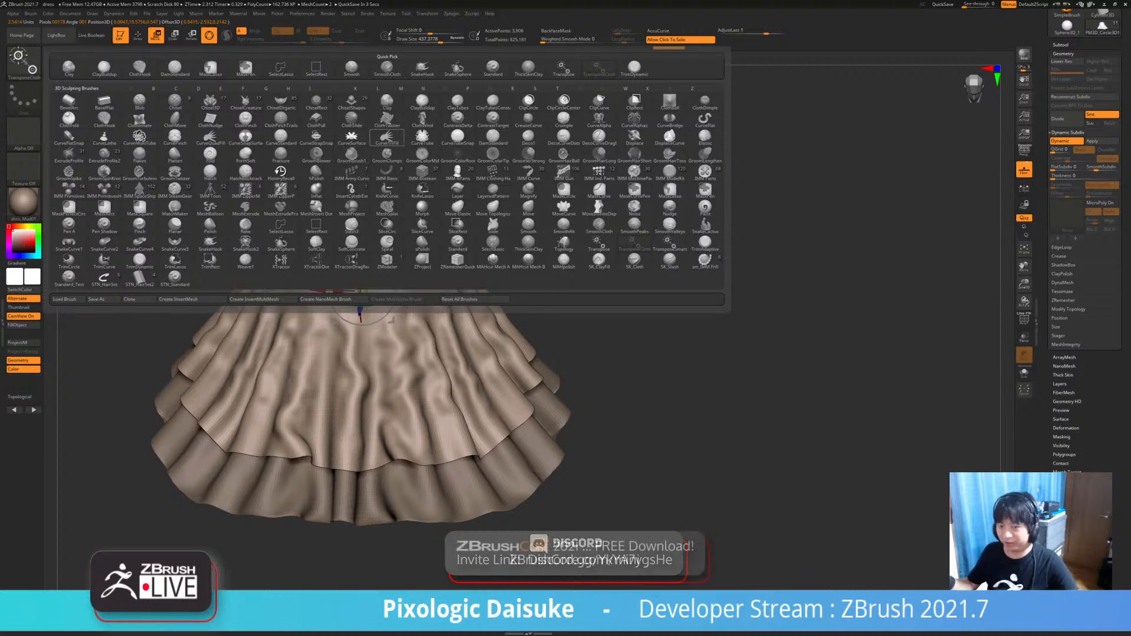
left_click(422, 67)
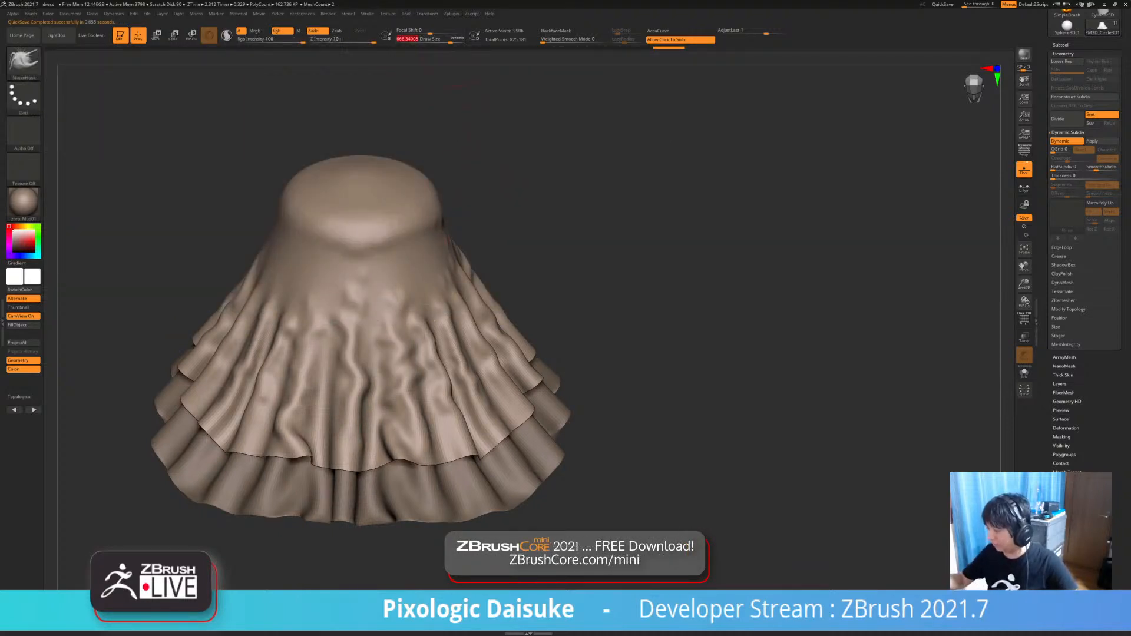
left_click_drag(390, 366, 391, 446)
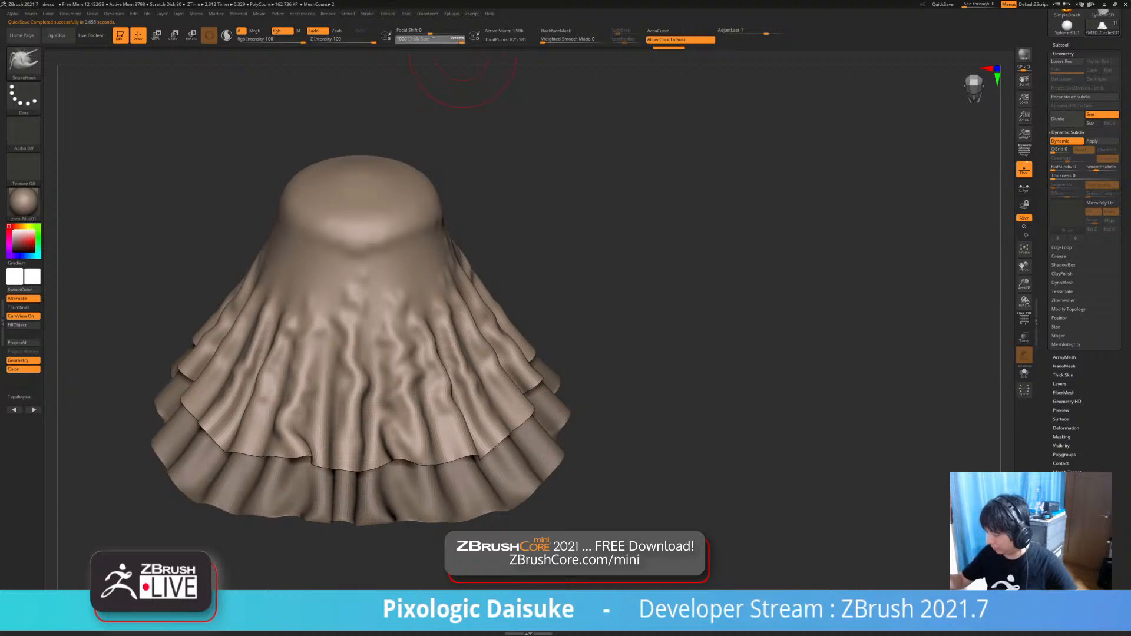
key("ctrl+z")
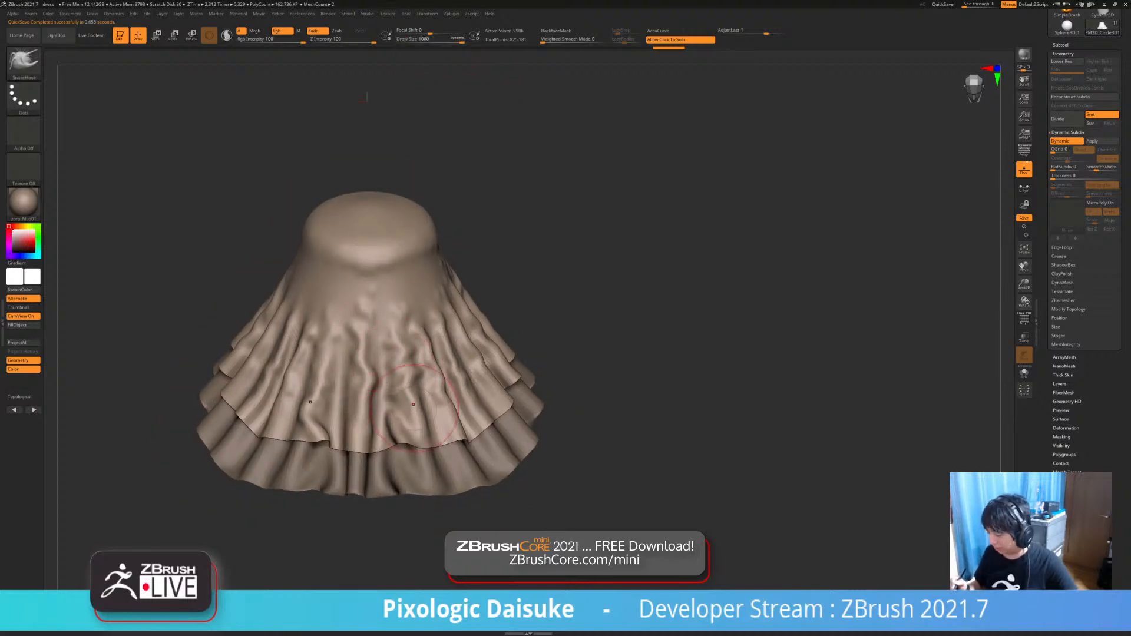
- Open the subtool list and show the character's body and other dress parts together with the layered skirts
key("b")
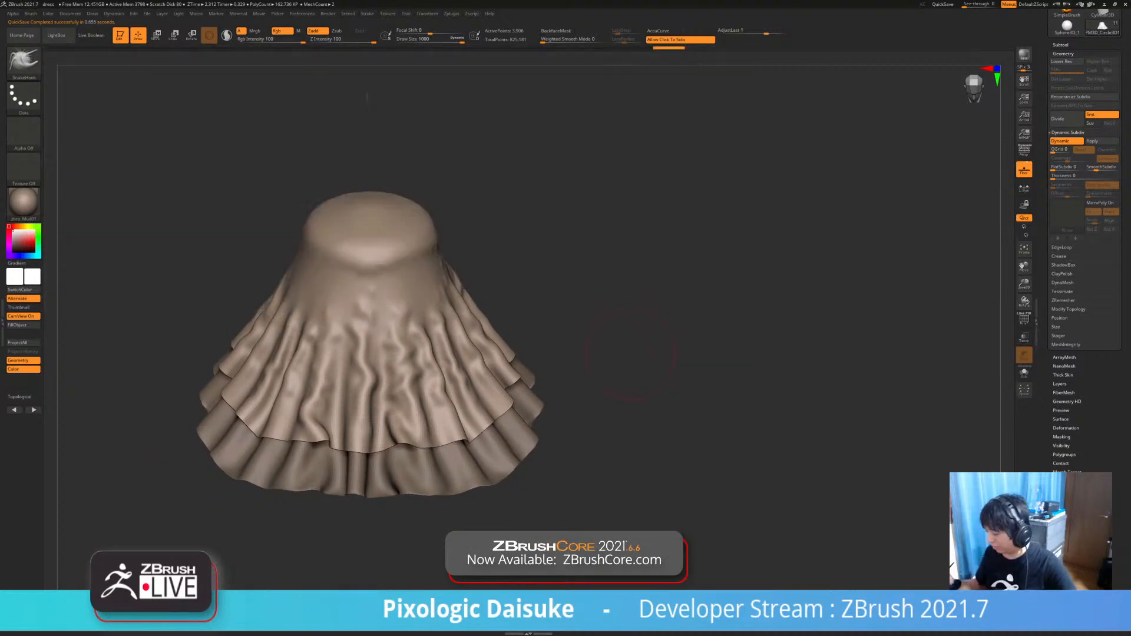
left_click(709, 308)
left_click(709, 307)
left_click(1060, 44)
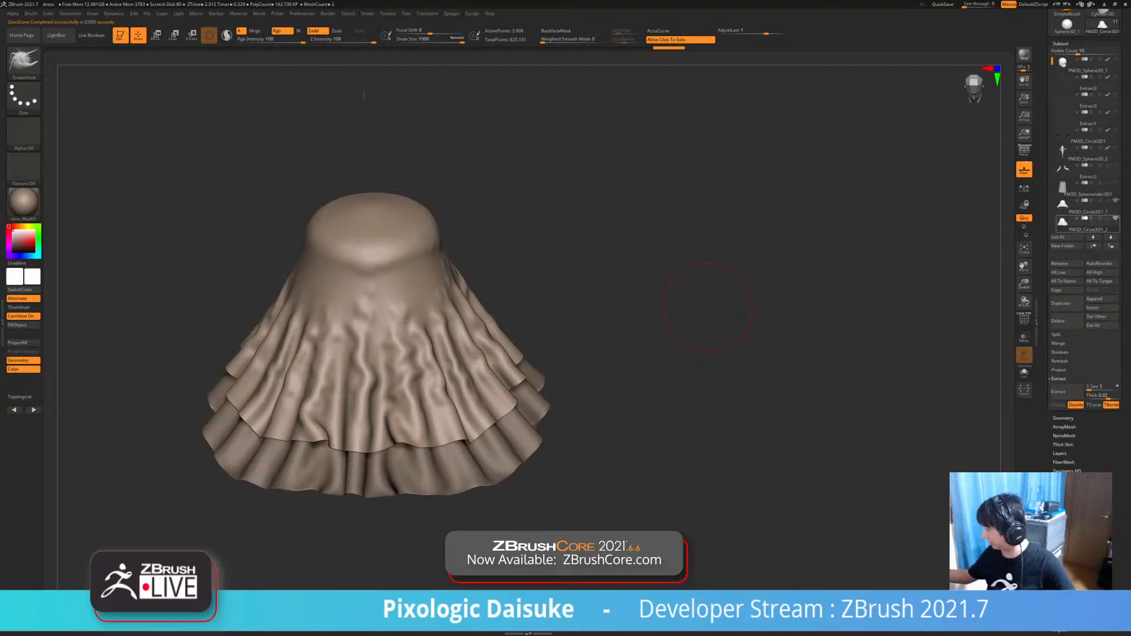
left_click(716, 300)
mouse_move(648, 401)
left_mouse_down()
mouse_move(432, 253)
mouse_move(480, 322)
mouse_move(454, 340)
mouse_move(390, 321)
mouse_move(402, 378)
left_mouse_up()
- Smooth the wrinkles on the upper part of the duplicate skirt with SmoothCloth, checking it from the front and above
mouse_move(433, 306)
left_mouse_down("shift")
mouse_move(436, 332)
mouse_move(464, 352)
left_mouse_up("shift")
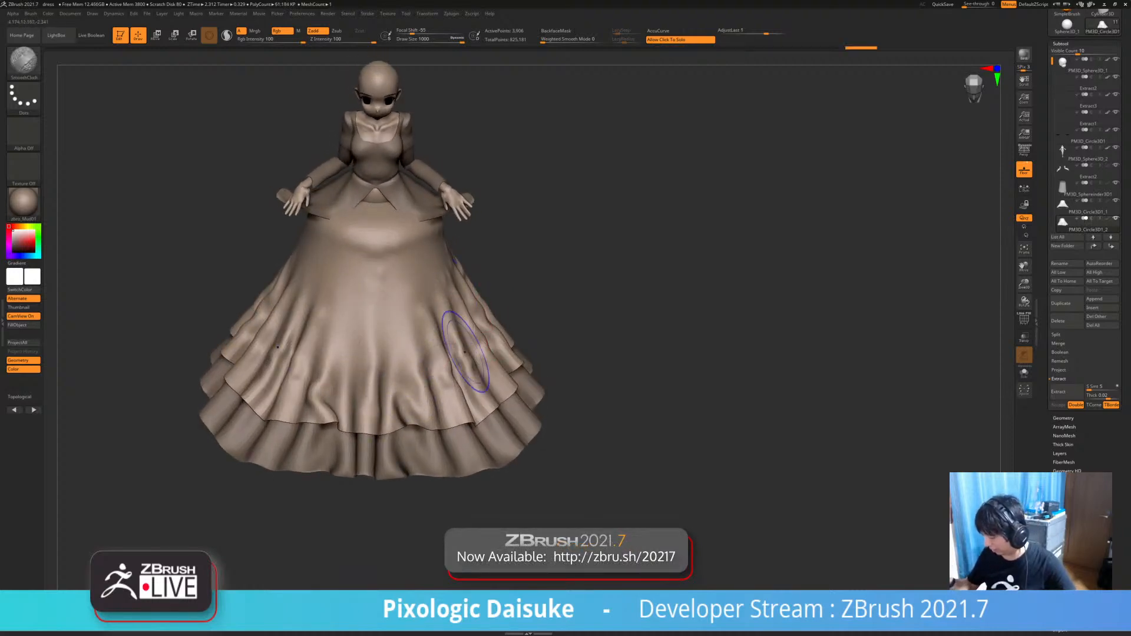
mouse_move(452, 308)
left_mouse_down("shift")
mouse_move(443, 265)
mouse_move(393, 260)
mouse_move(413, 301)
left_mouse_up("shift")
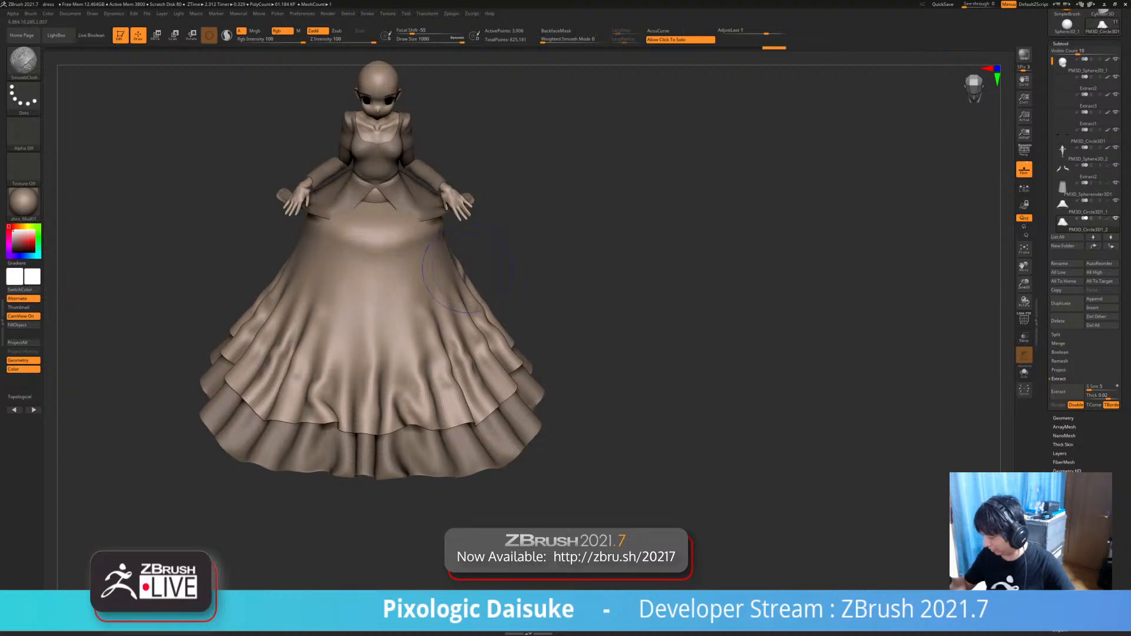
left_click_drag(505, 265, 356, 253)
left_click_drag(459, 252, 463, 317, "shift")
mouse_move(518, 204)
left_mouse_down()
mouse_move(486, 219)
mouse_move(451, 194)
mouse_move(493, 259)
mouse_move(486, 230)
left_mouse_up()
right_click_drag(486, 230, 474, 192)
mouse_move(474, 192)
left_mouse_down("shift")
mouse_move(463, 174)
mouse_move(472, 178)
left_mouse_up("shift")
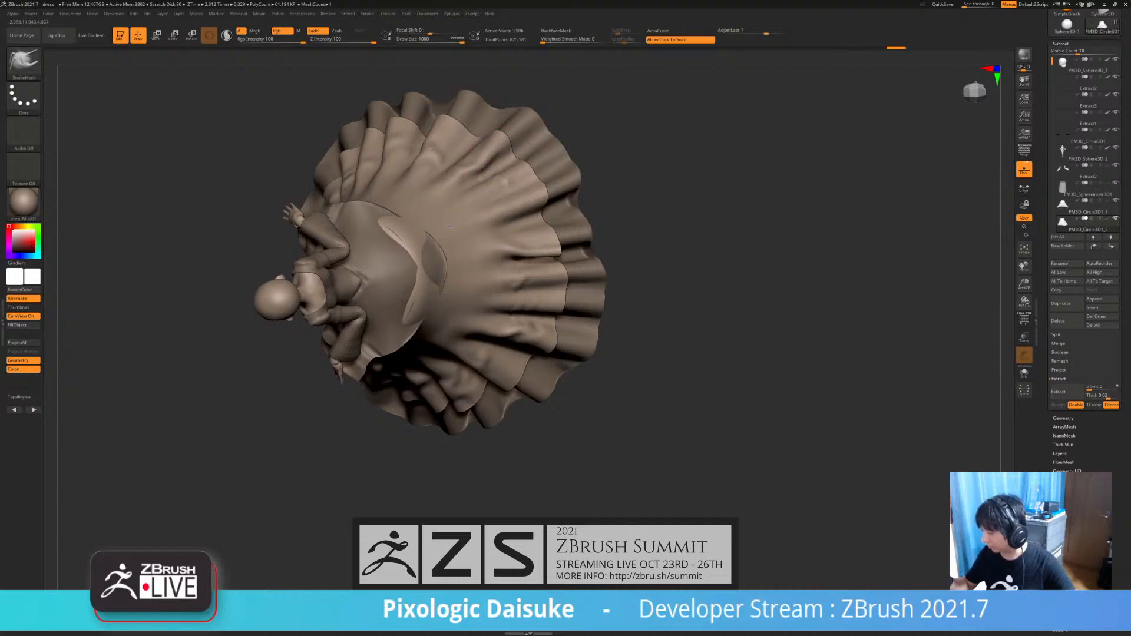
right_click_drag(472, 178, 501, 94)
right_click_drag(458, 217, 410, 308, "shift")
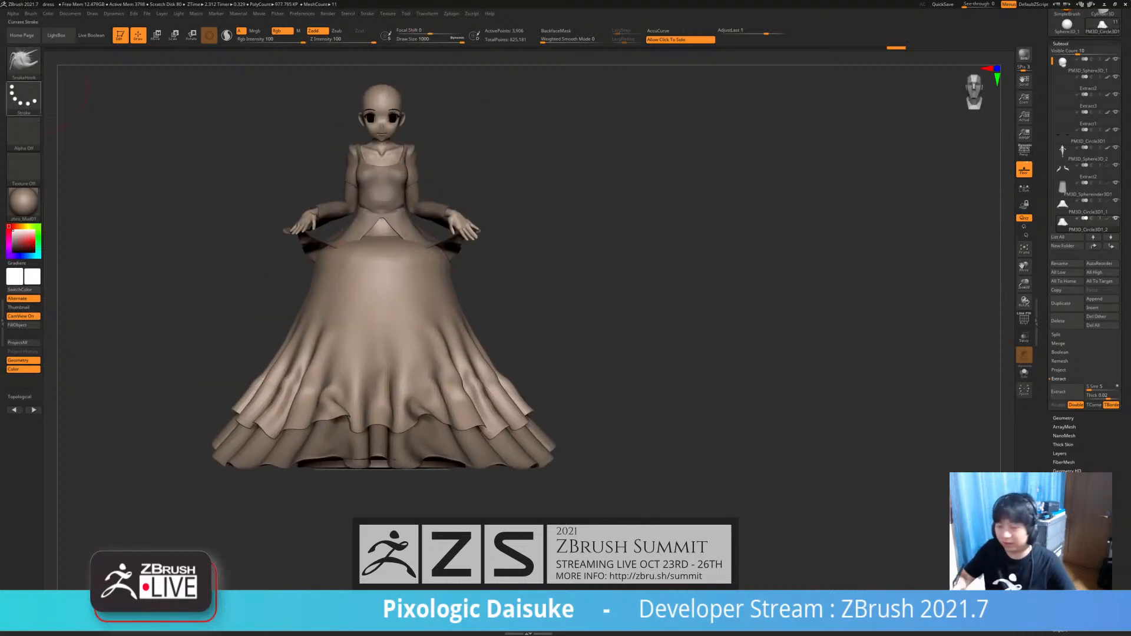
- Select the ClothHook brush and pull fabric upward on the front of the duplicate skirt from the front view
key("b")
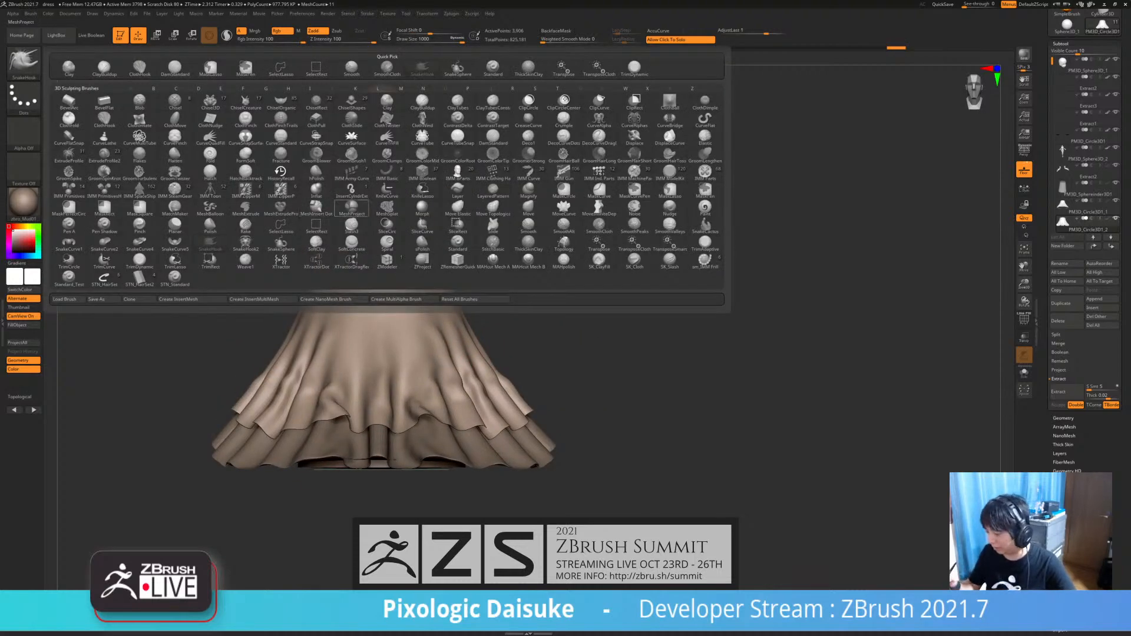
key("c")
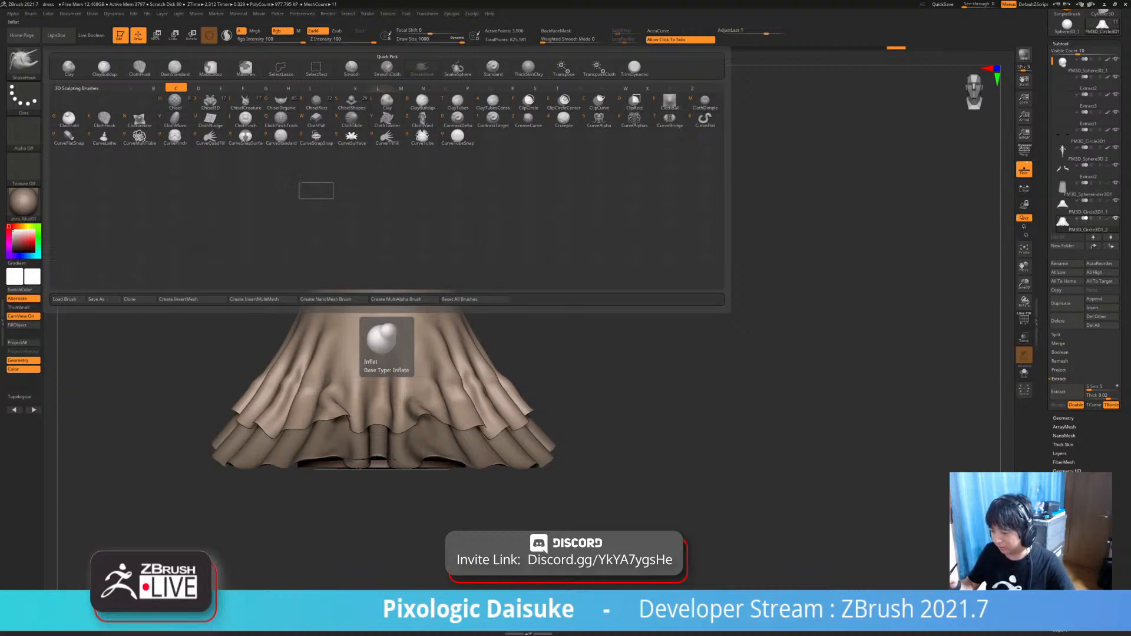
key("k")
right_click_drag(449, 228, 401, 246, "alt")
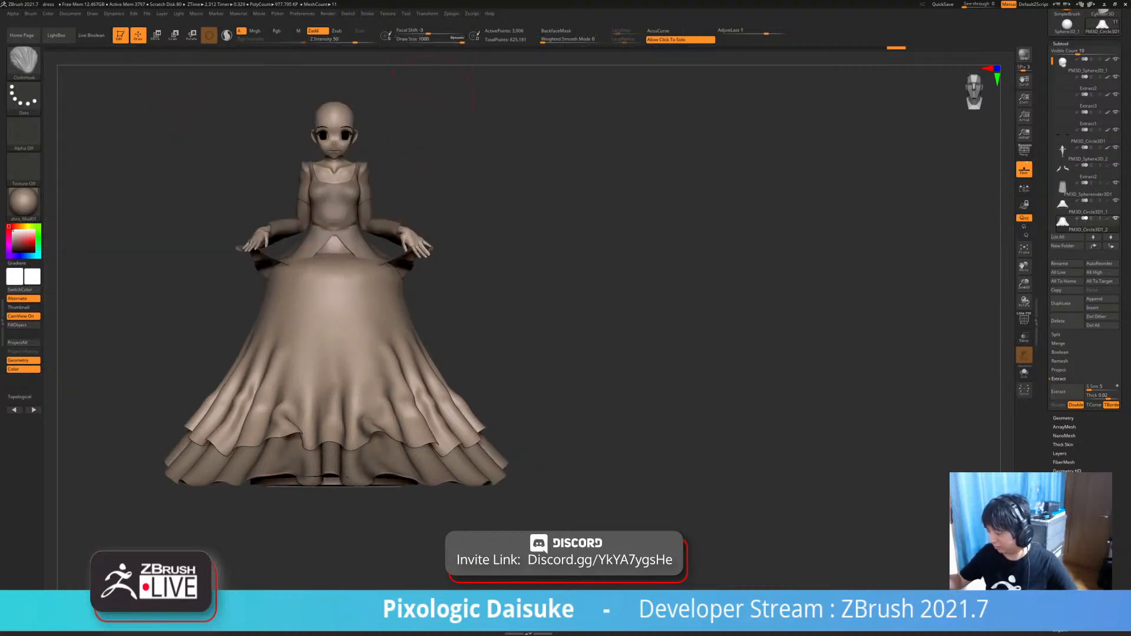
right_click_drag(385, 330, 382, 353)
left_click_drag(383, 363, 378, 345)
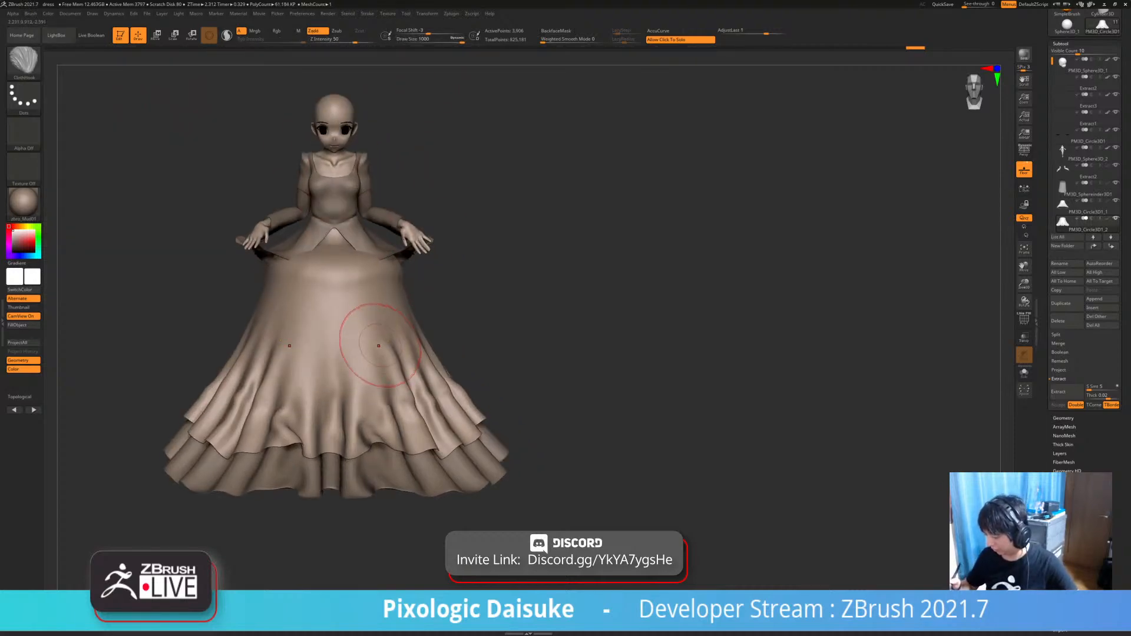
- Try more ClothHook pulls on the skirt's front from a higher angle, and undo them to restore the smooth front
right_click_drag(379, 346, 377, 369)
left_click_drag(378, 354, 362, 321)
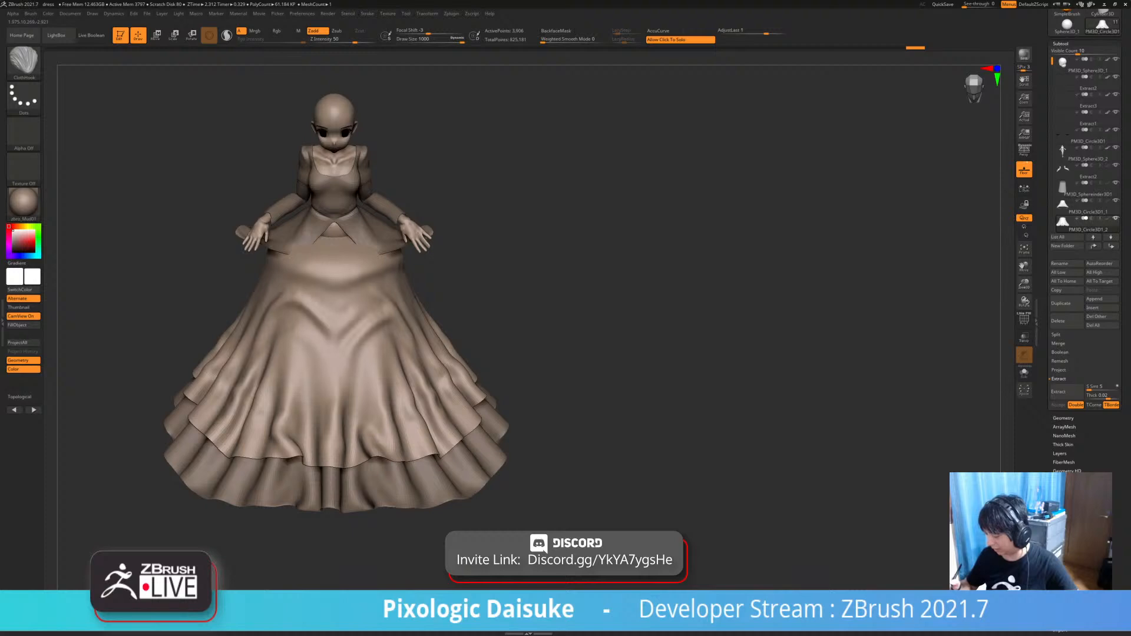
left_click_drag(388, 363, 376, 345)
key("ctrl+z")
right_click_drag(389, 377, 387, 360)
left_click_drag(386, 380, 379, 363)
key("ctrl+shift+z")
key("ctrl+z")
key("ctrl+z")
key("ctrl+z")
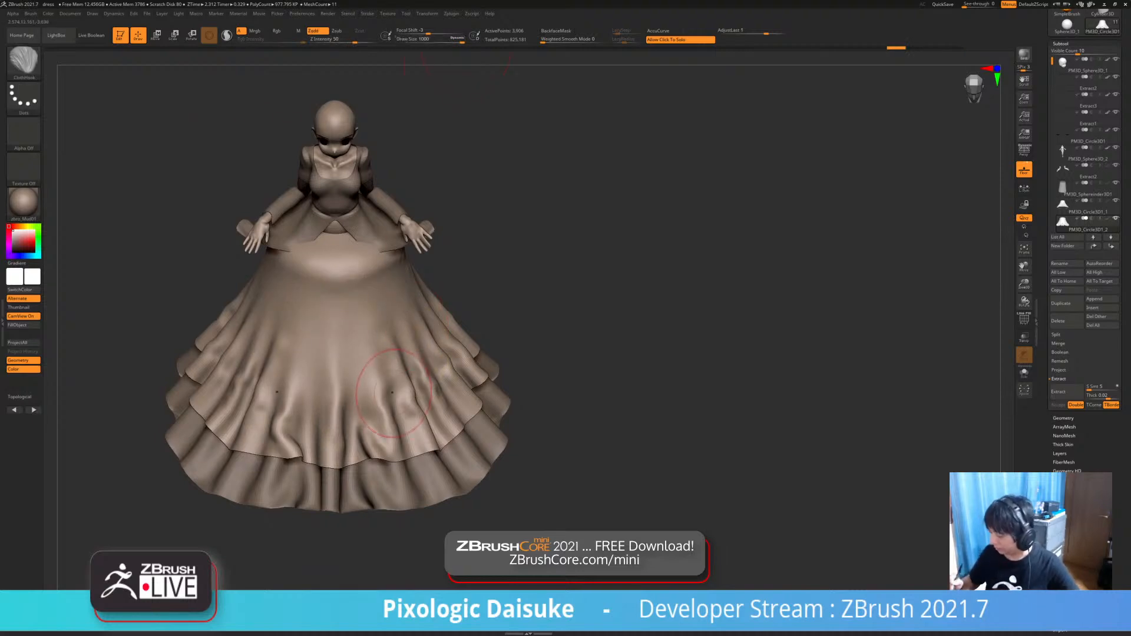
- Try two longer upward ClothHook strokes on the lower front folds, and undo both
left_click_drag(392, 392, 382, 341)
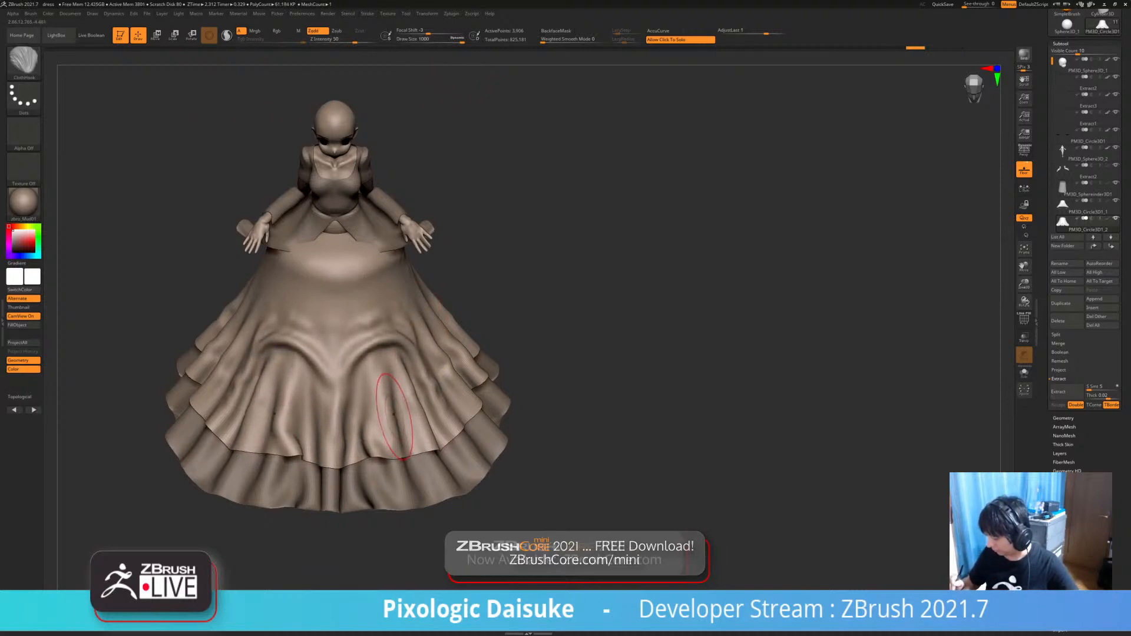
left_click_drag(393, 414, 386, 381)
key("ctrl+z")
key("ctrl+z")
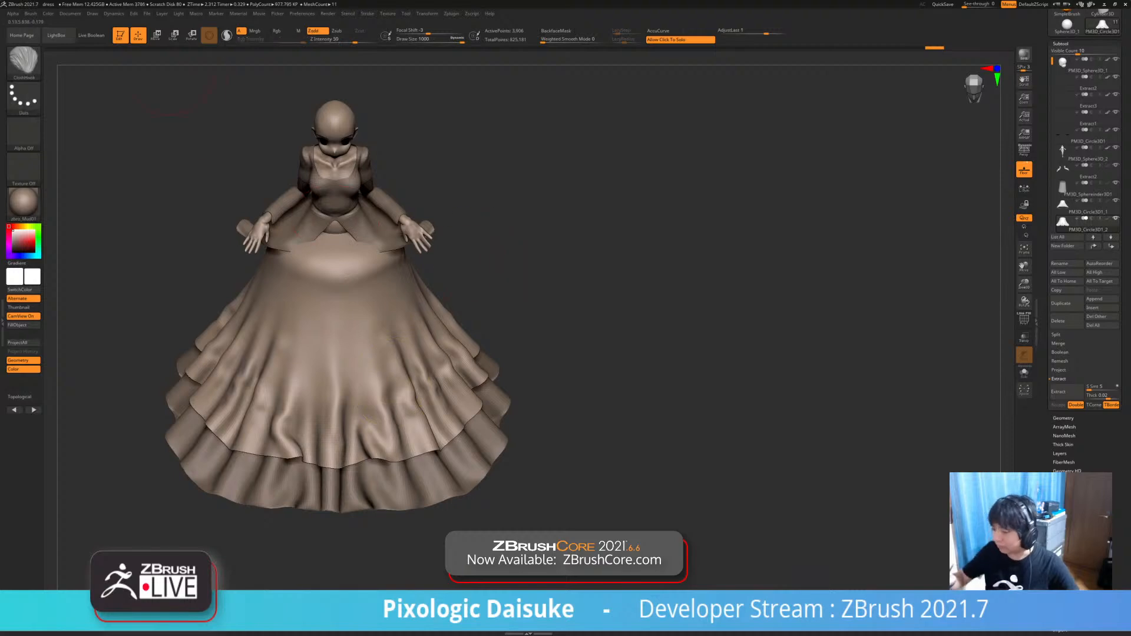
- Check the Dynamics cloth settings between upward ClothHook test pulls on the skirt's front, undoing each trial
left_click(113, 13)
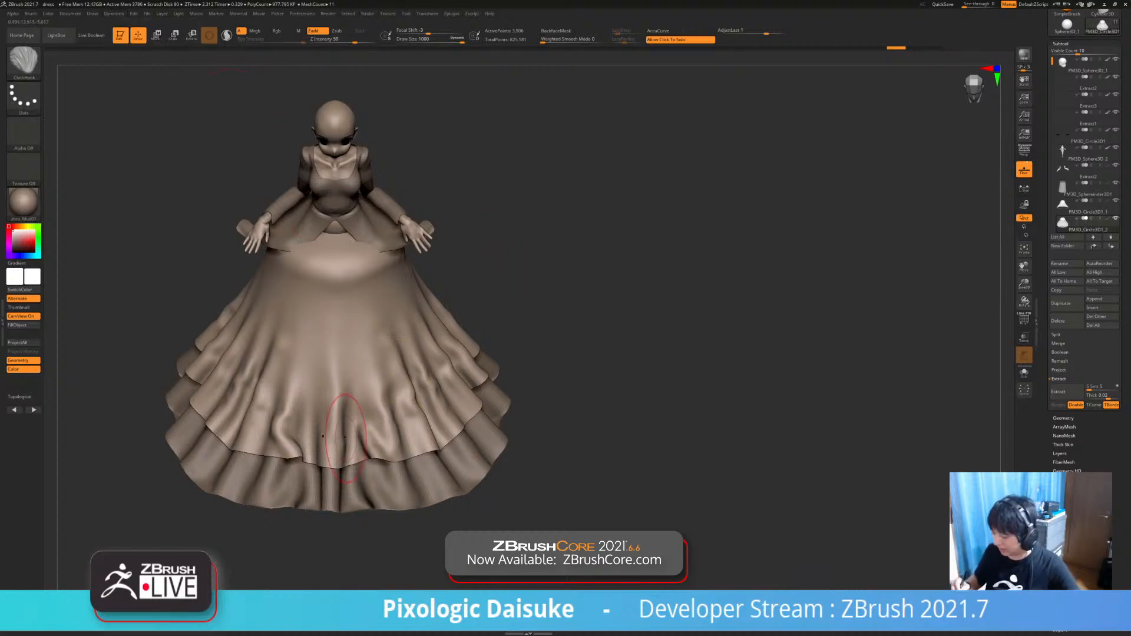
left_click_drag(390, 407, 394, 352)
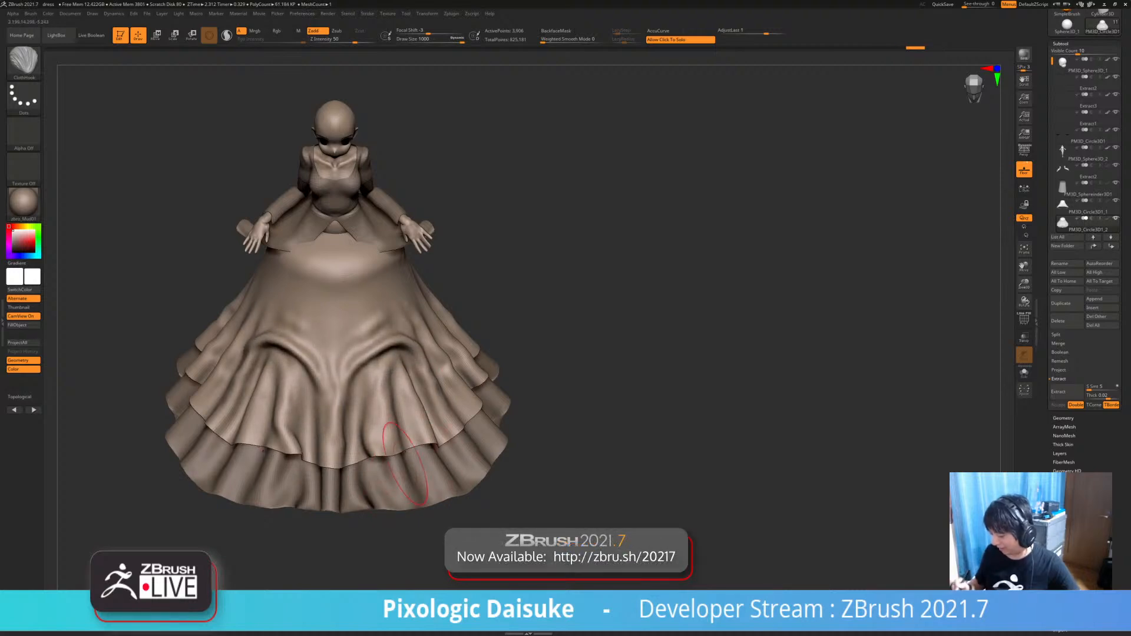
key("ctrl+z")
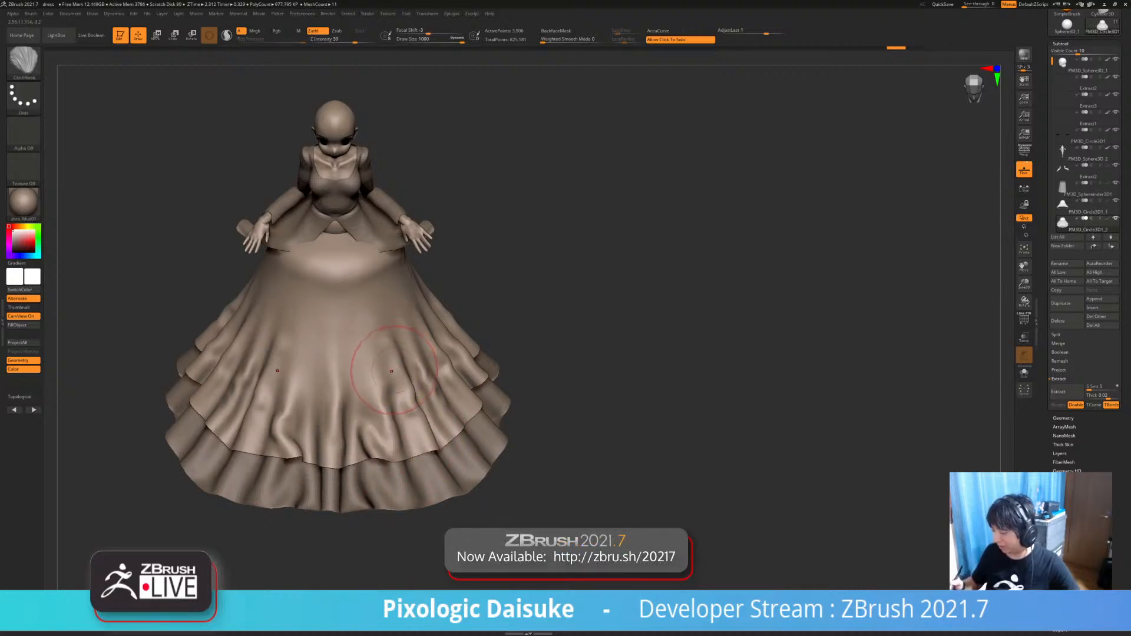
left_click_drag(392, 371, 394, 313)
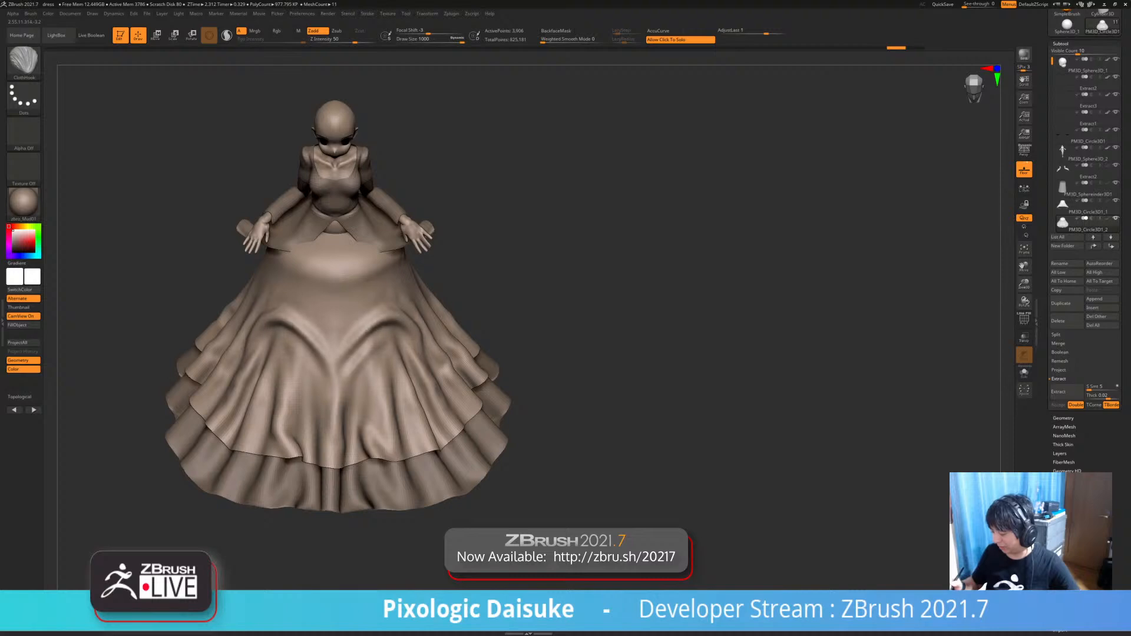
key("ctrl+z")
left_click(114, 13)
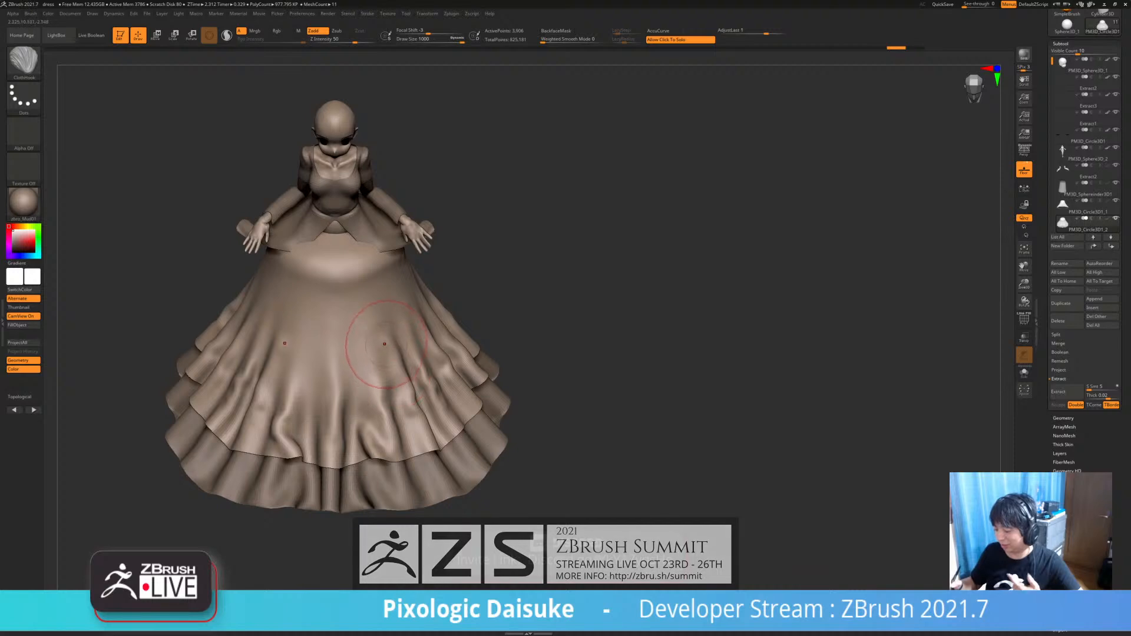
mouse_move(388, 363)
left_mouse_down()
mouse_move(375, 241)
mouse_move(383, 280)
left_mouse_up()
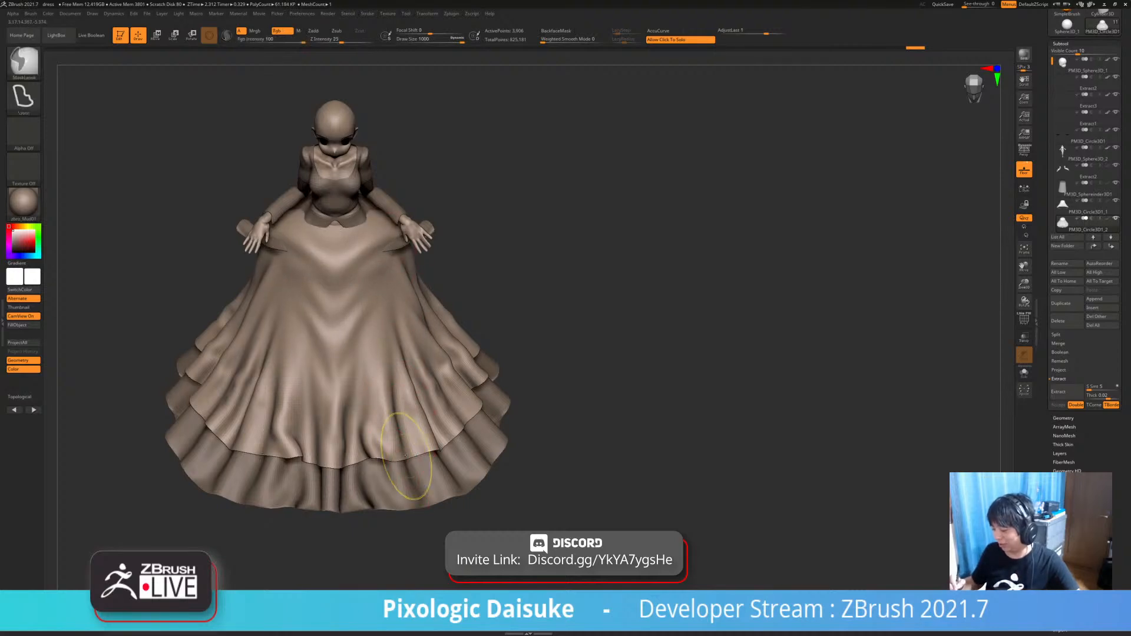
key("ctrl+z")
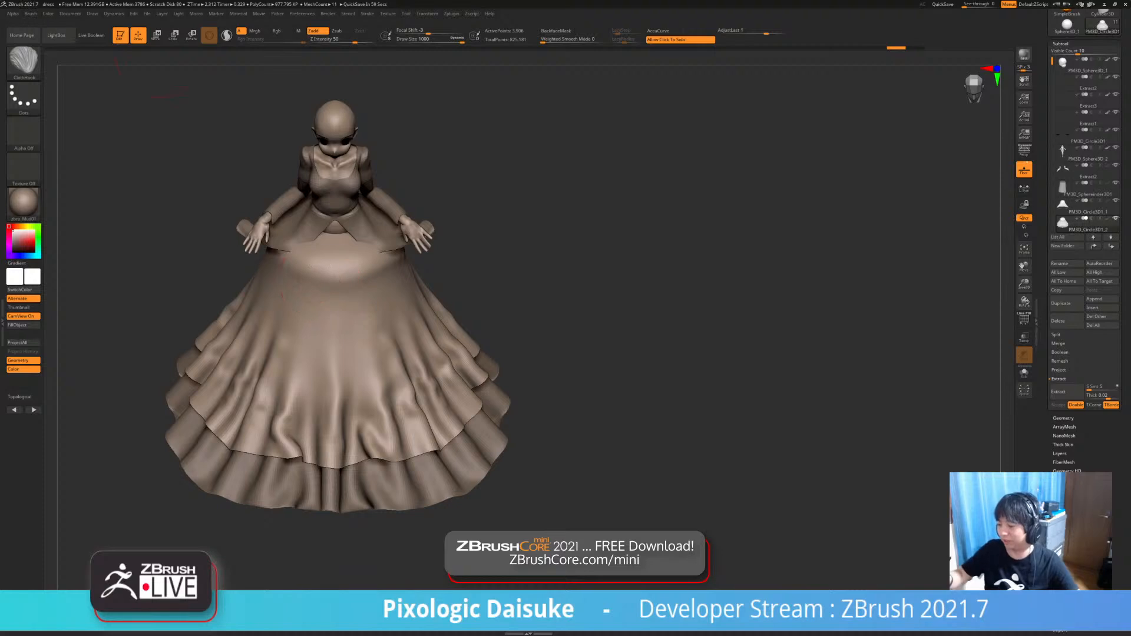
- Adjust the Dynamics simulation settings, including Simulation Iterations, and test them with ClothHook pulls that are each undone
left_click(114, 12)
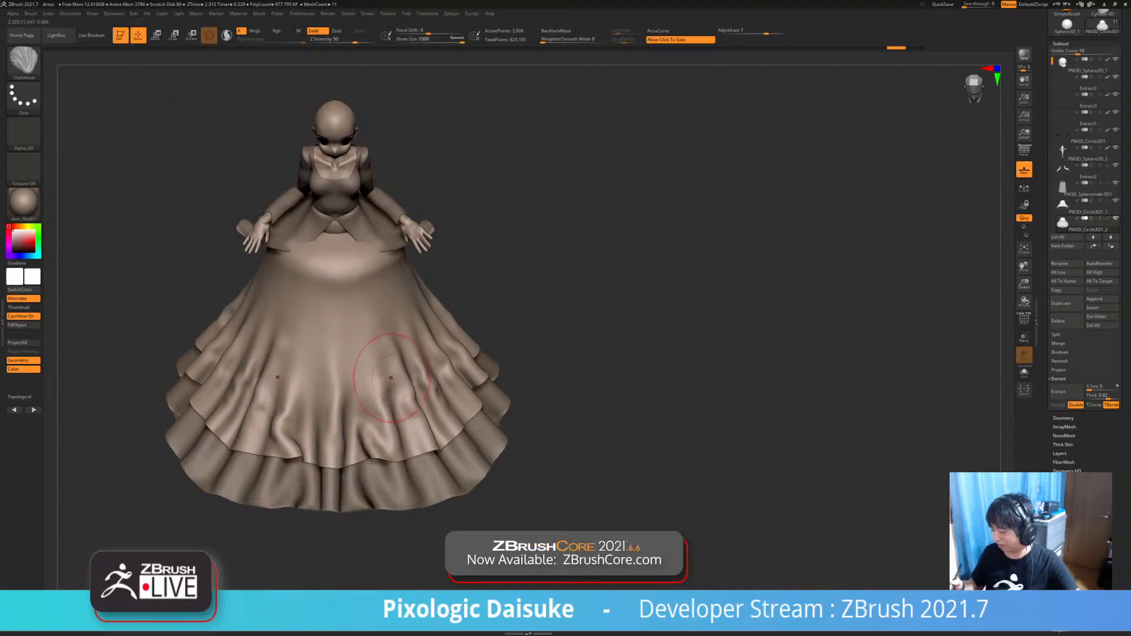
left_click_drag(390, 386, 399, 336)
key("ctrl+z")
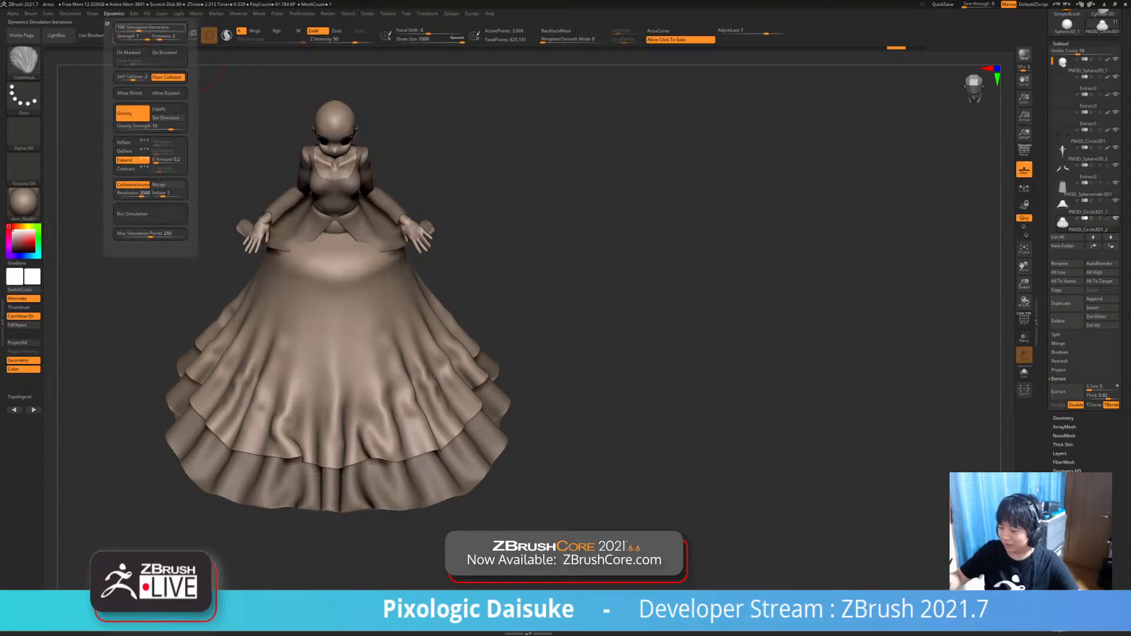
left_click(114, 13)
left_click_drag(391, 385, 397, 334)
key("ctrl+z")
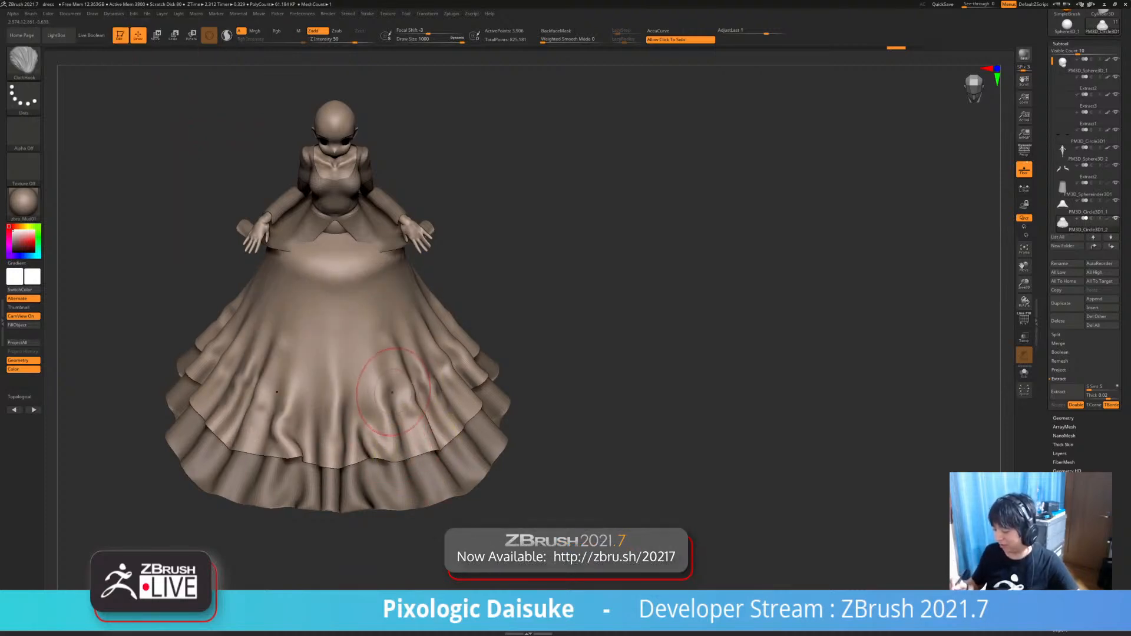
- Pull draped folds upward across the front of the duplicate skirt with ClothHook, undoing the excess strokes
left_click_drag(392, 392, 397, 336)
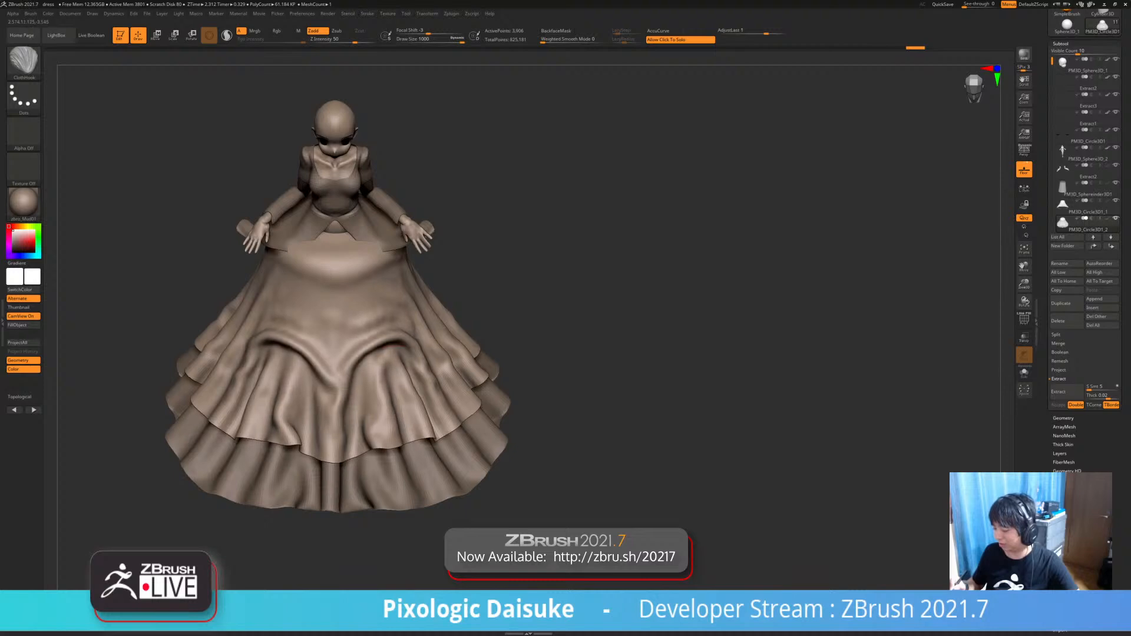
left_click_drag(394, 400, 396, 372)
mouse_move(392, 320)
right_mouse_down()
mouse_move(377, 293)
mouse_move(371, 314)
right_mouse_up()
mouse_move(371, 314)
left_mouse_down()
mouse_move(386, 320)
mouse_move(396, 308)
left_mouse_up()
key("ctrl+z")
key("ctrl+z")
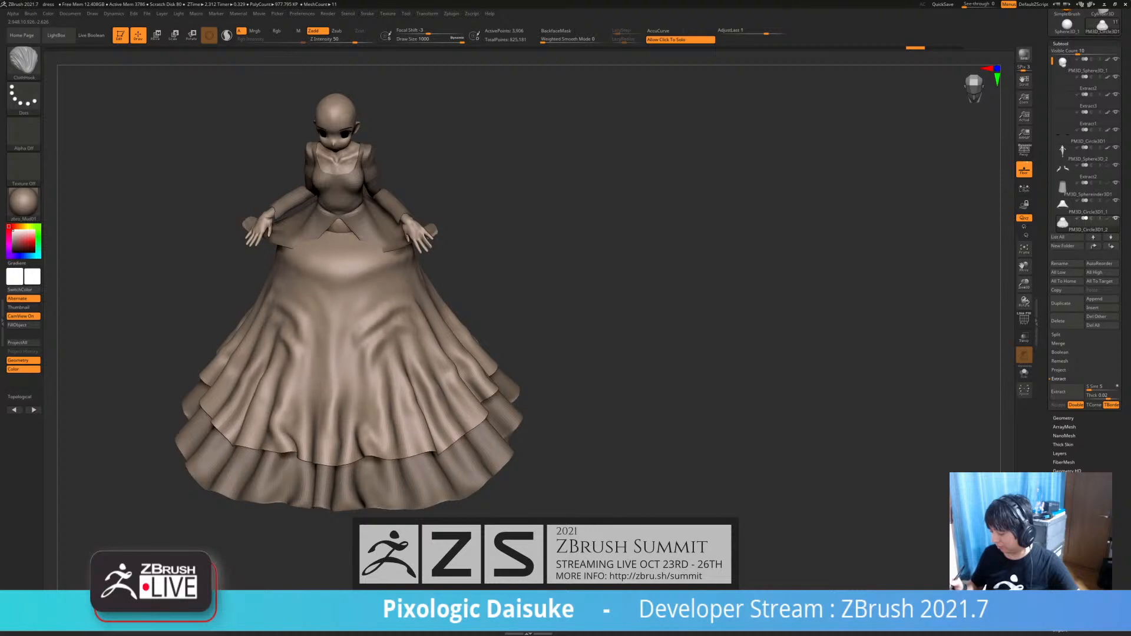
left_click_drag(411, 375, 401, 356)
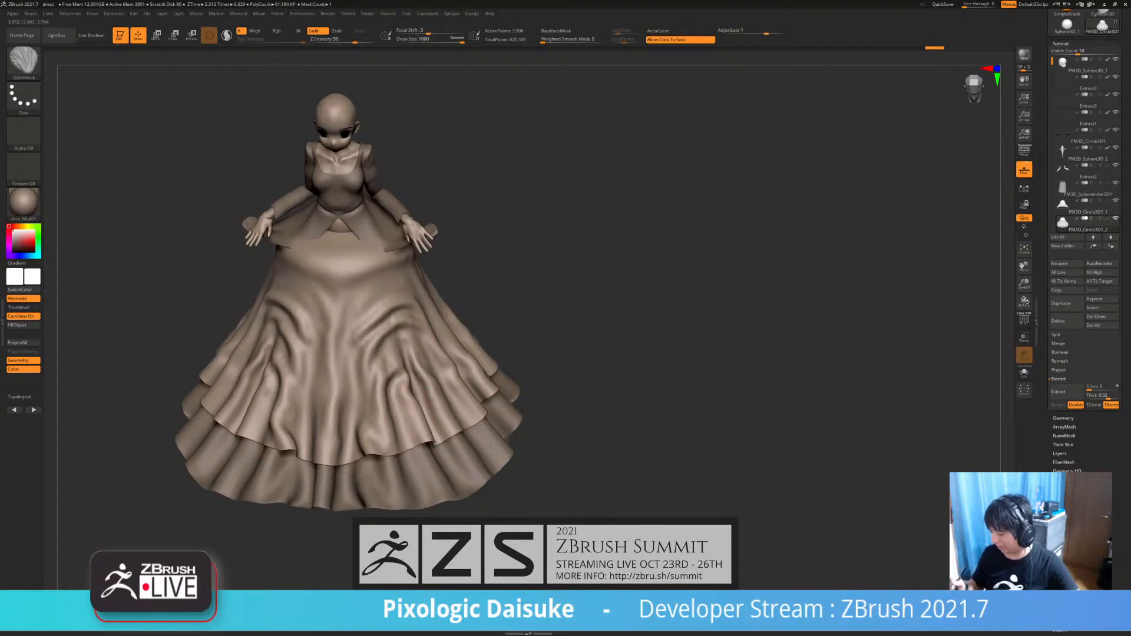
- Add ClothHook folds along the side of the duplicate skirt and deepen the draping around its front
right_click_drag(401, 437, 385, 423)
mouse_move(312, 424)
right_mouse_down()
mouse_move(488, 387)
mouse_move(389, 421)
right_mouse_up()
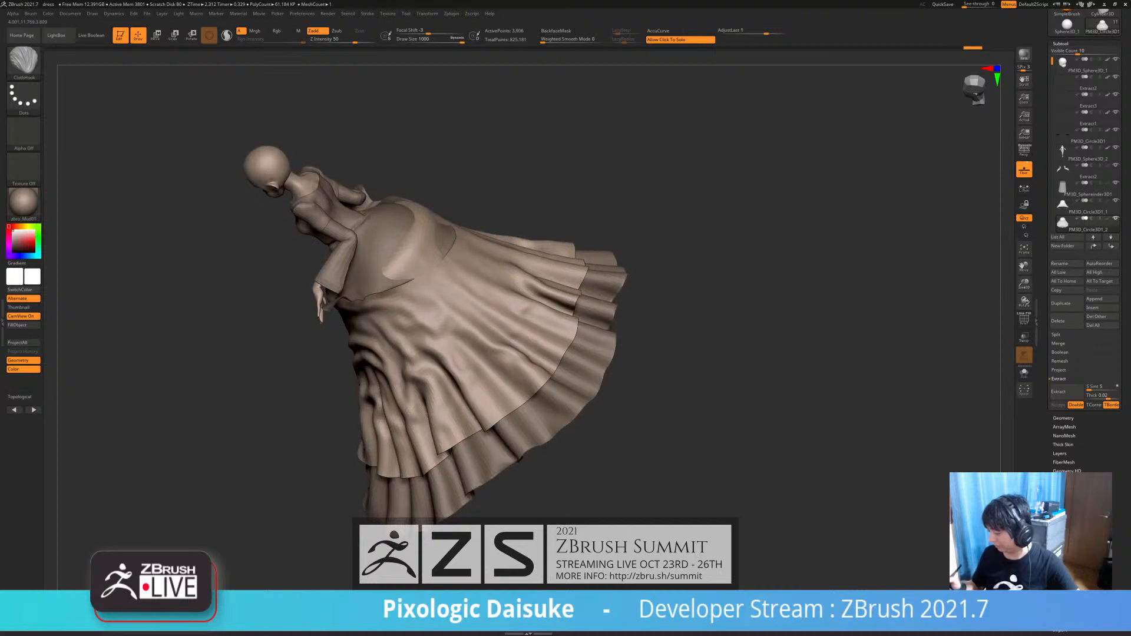
left_click_drag(492, 313, 500, 337)
mouse_move(499, 337)
right_mouse_down()
mouse_move(457, 327)
mouse_move(512, 310)
mouse_move(545, 322)
mouse_move(463, 257)
right_mouse_up()
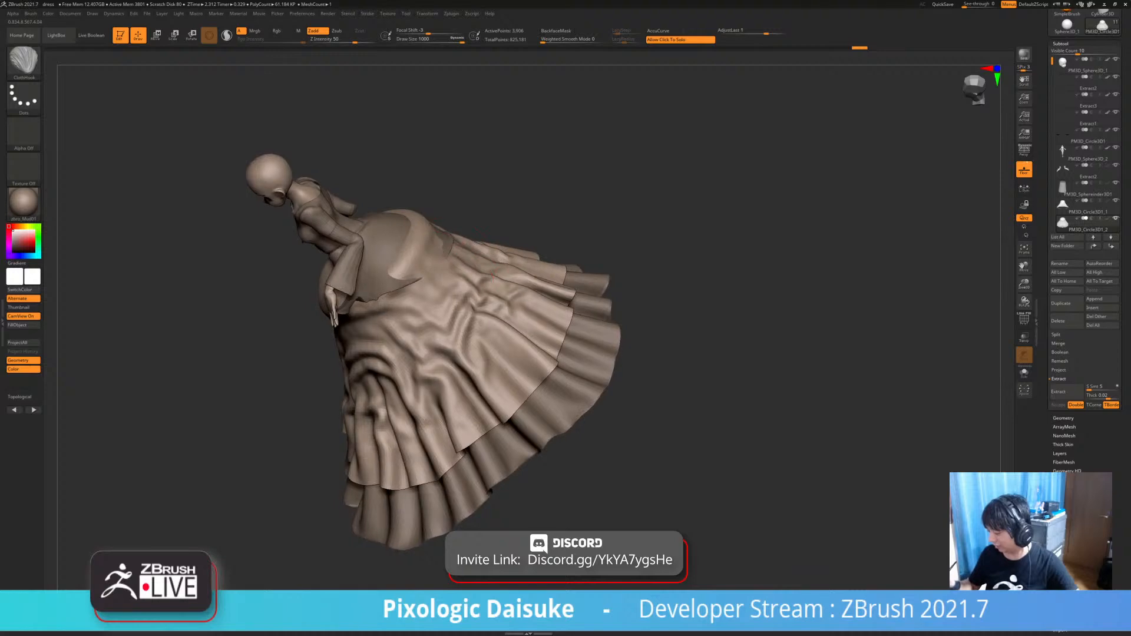
left_click_drag(460, 255, 480, 290)
right_click_drag(479, 290, 610, 289)
left_click_drag(289, 350, 277, 371)
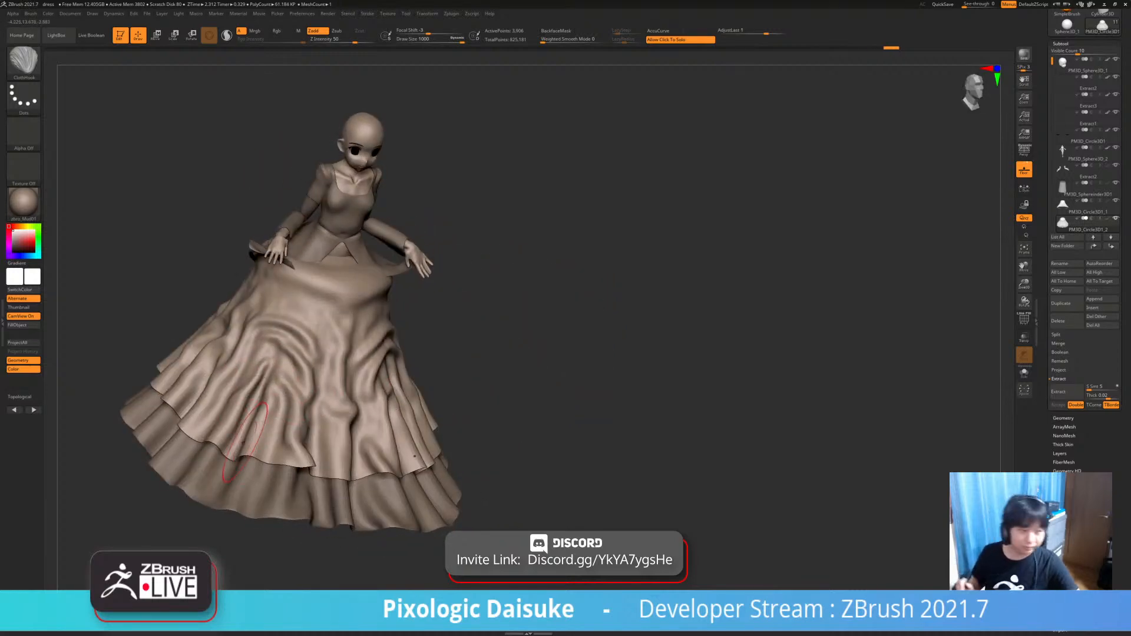
- Isolate the duplicate skirt to inspect its folds, and show the whole character again from the front
left_click(468, 459)
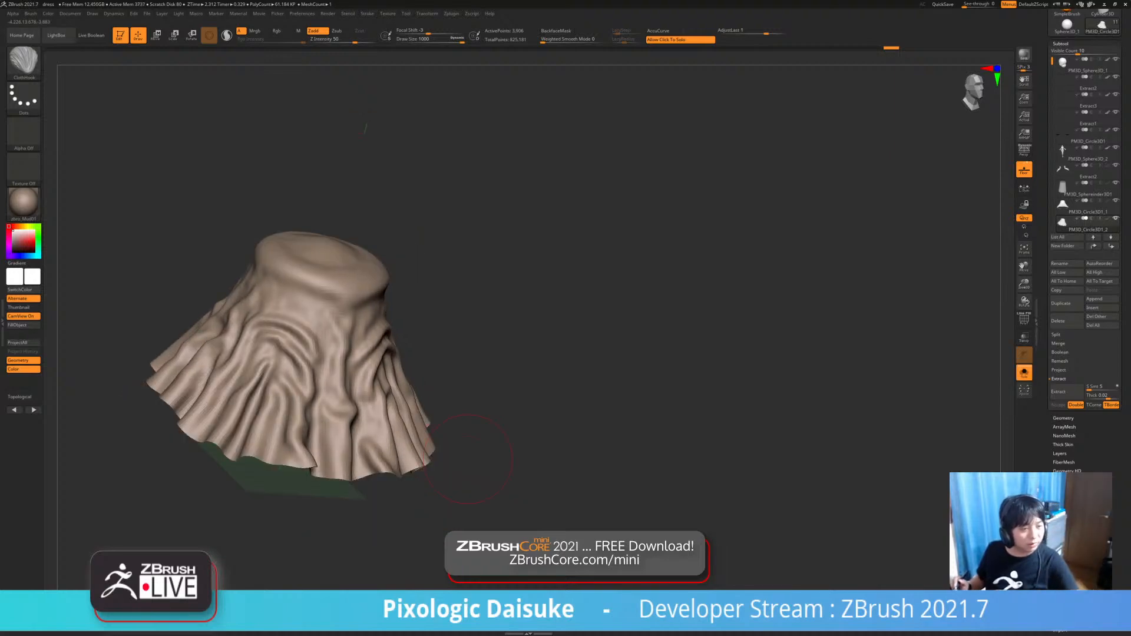
left_click(468, 459)
left_click_drag(468, 459, 493, 462)
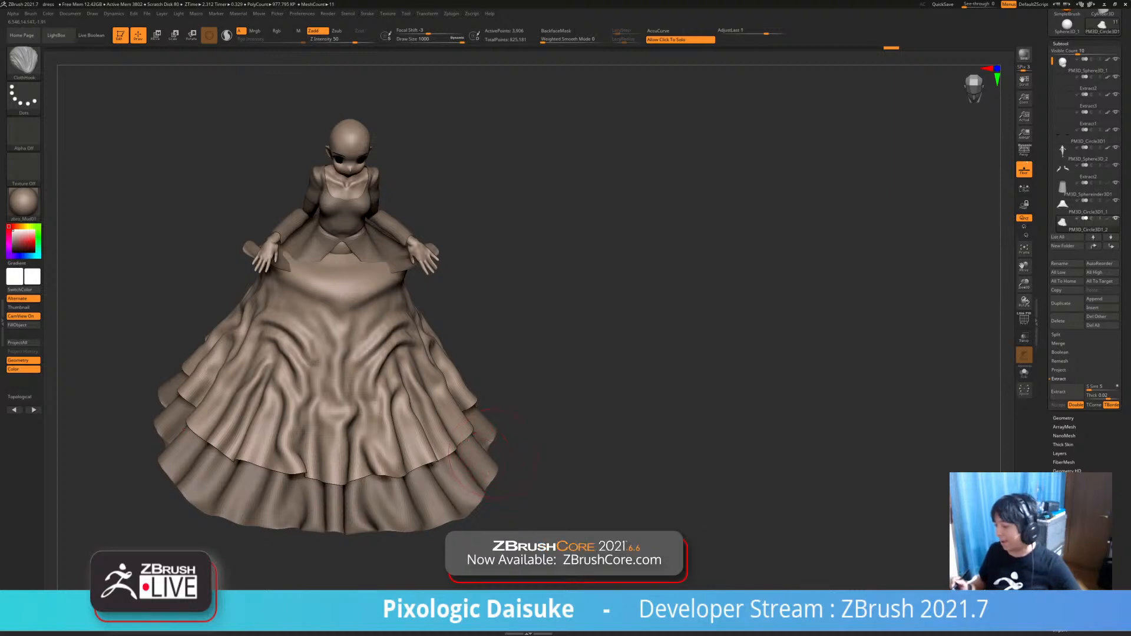
left_click_drag(489, 460, 575, 377)
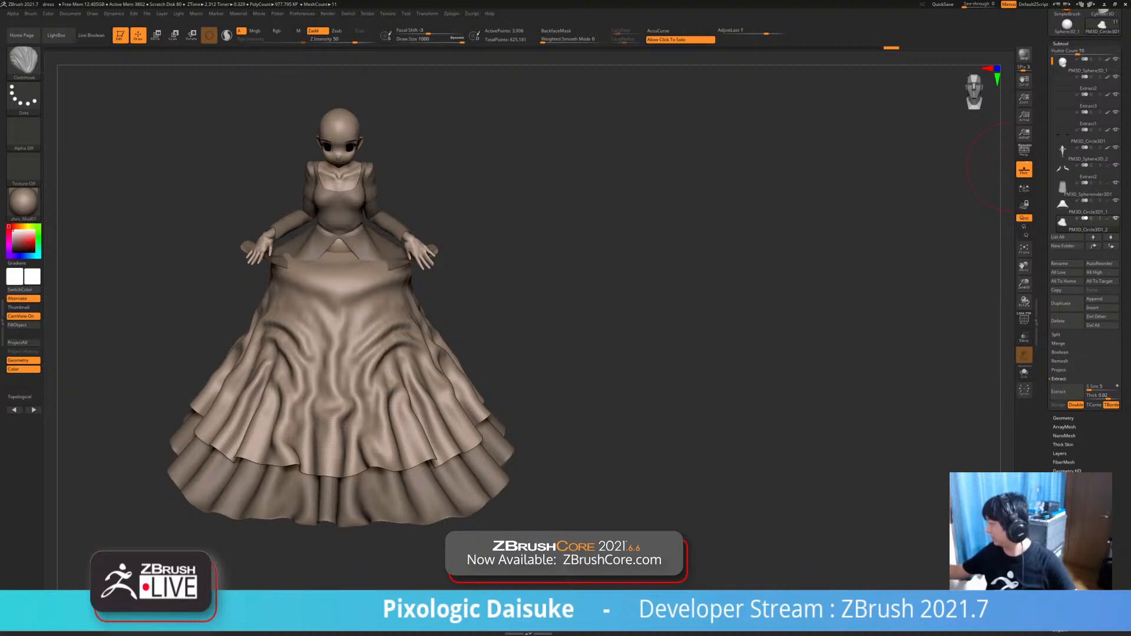
- Switch to the Cylinder3D tool and convert it into a PolyMesh3D
scroll(1090, 88, "up", 3)
left_click(1101, 135)
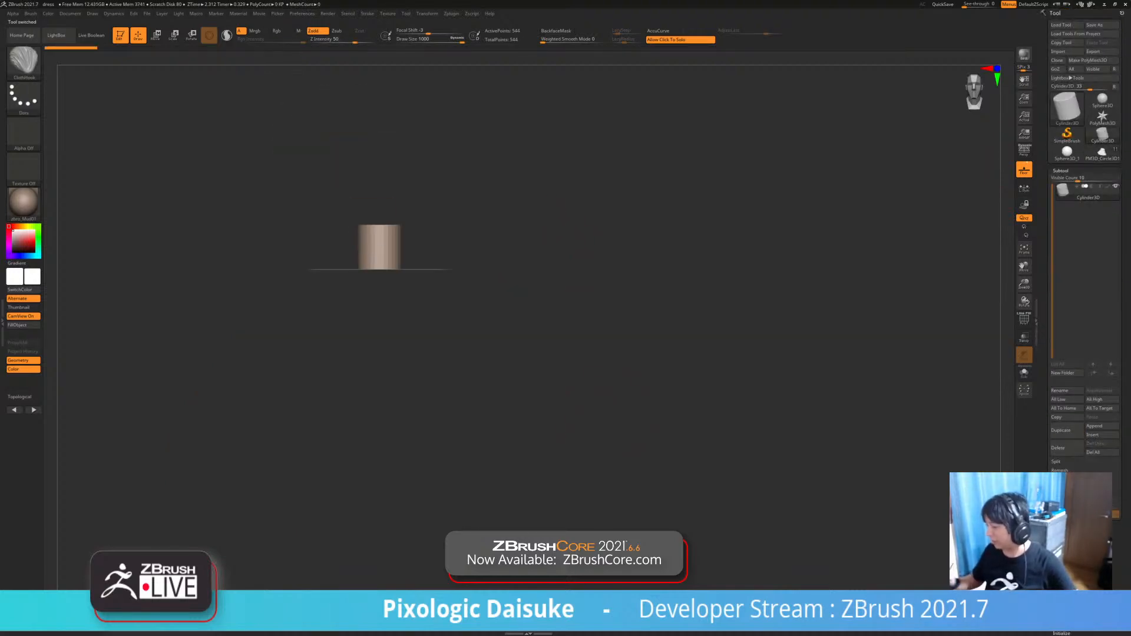
left_click(1087, 60)
- Duplicate the cylinder within the same mesh to form a two-by-two arrangement of four cylinders
right_click_drag(544, 230, 520, 319, "ctrl")
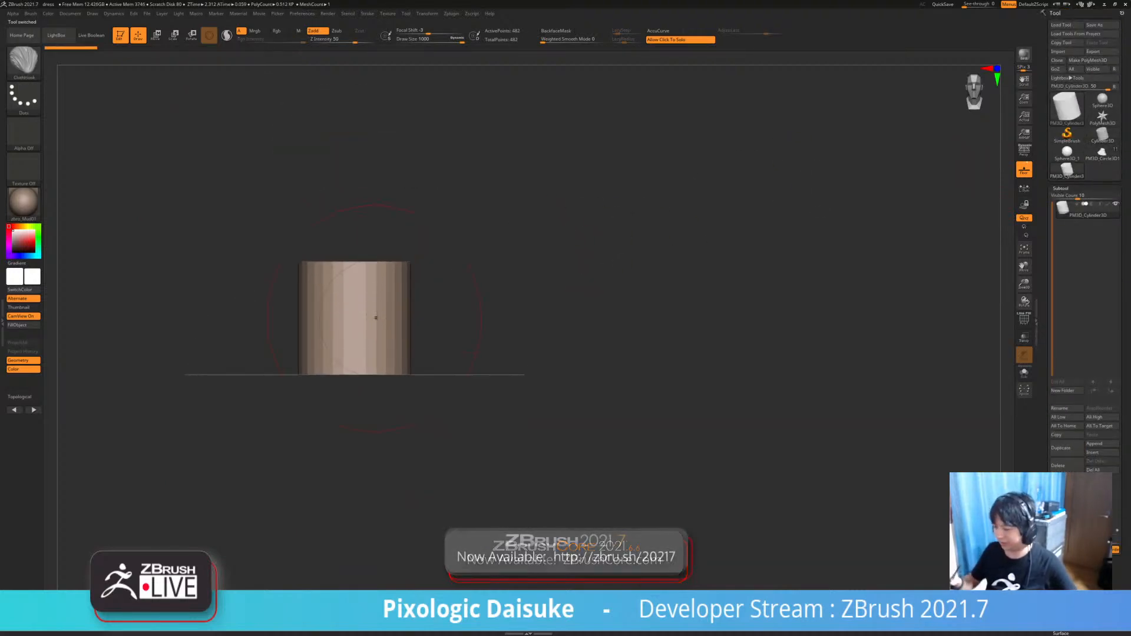
key("w")
left_click_drag(324, 288, 444, 289, "ctrl")
mouse_move(259, 224)
left_mouse_down("ctrl")
mouse_move(277, 242)
mouse_move(208, 288)
left_mouse_up("ctrl")
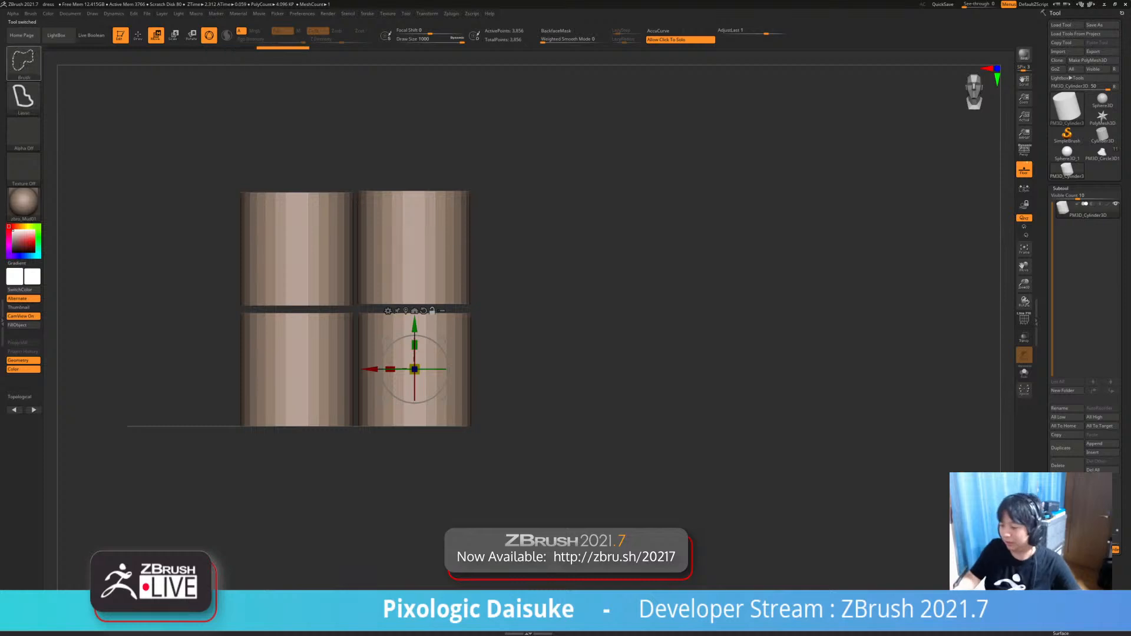
- Select the KnifeCurve brush and slice both lower cylinders with one slightly sloping cut
key("b")
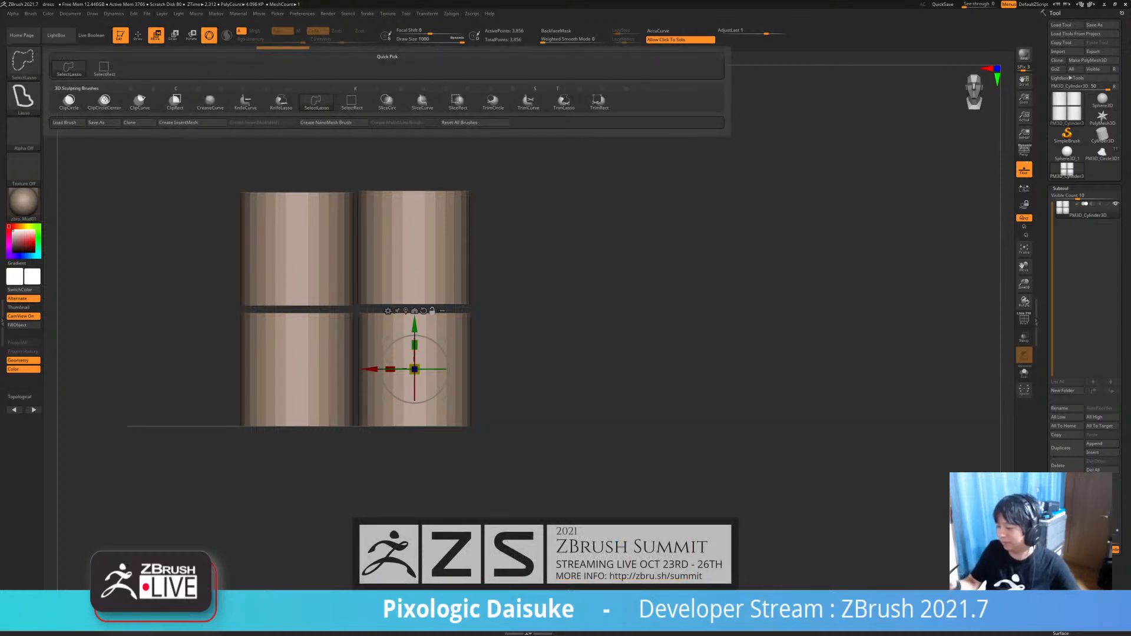
left_click(246, 101, "ctrl+shift")
mouse_move(161, 389)
left_mouse_down("ctrl+shift")
mouse_move(536, 324)
mouse_move(548, 356)
left_mouse_up("ctrl+shift")
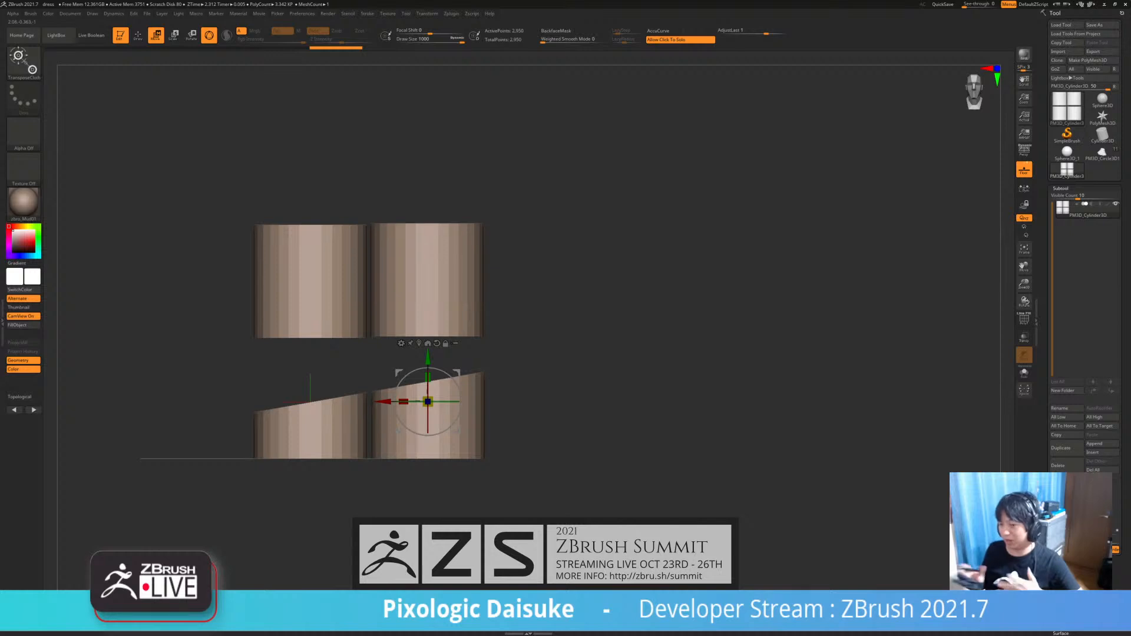
- Undo the cut through both lower cylinders and slice only the lower-left one with a steeper KnifeCurve cut
key("ctrl+z")
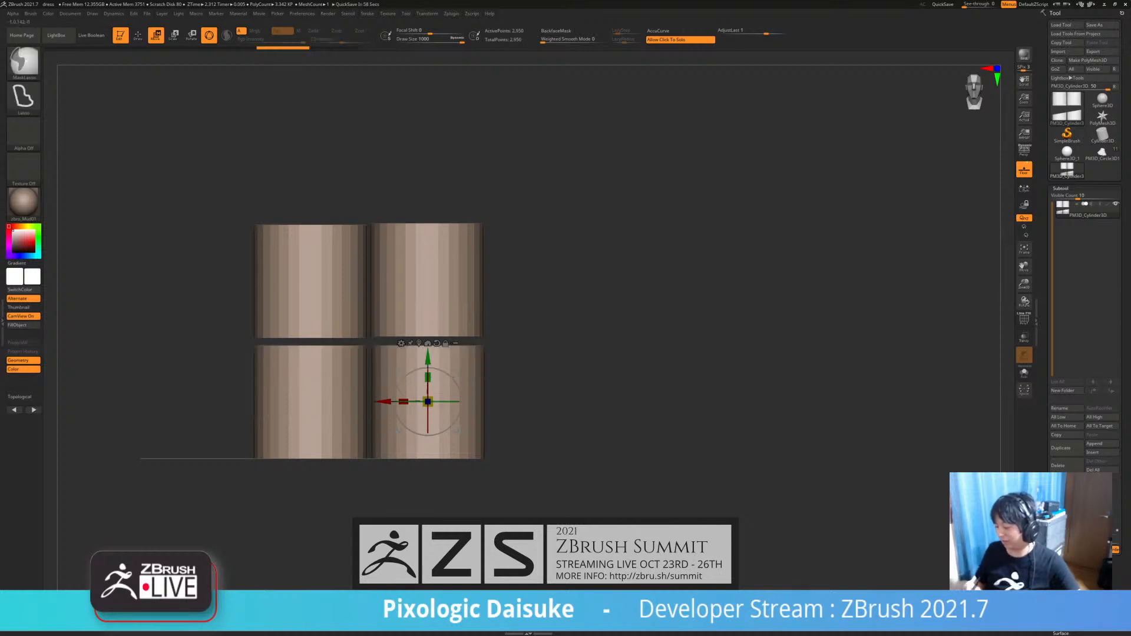
mouse_move(215, 419)
left_mouse_down("ctrl+shift")
mouse_move(364, 387)
mouse_move(371, 365)
left_mouse_up("ctrl+shift")
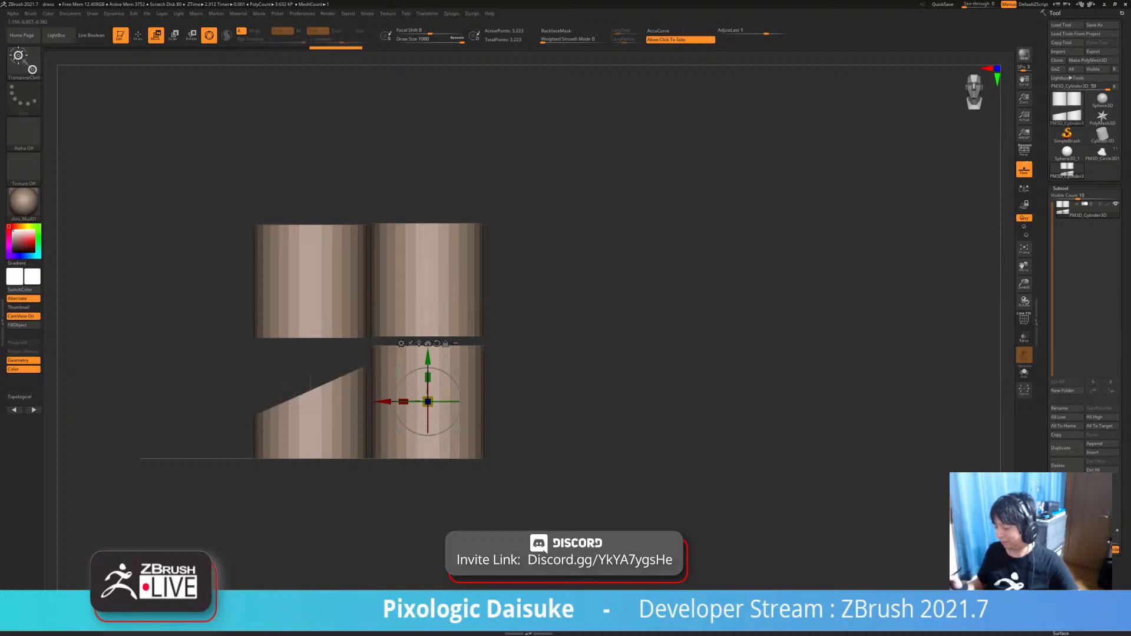
mouse_move(236, 436)
left_mouse_down()
mouse_move(239, 457)
mouse_move(221, 439)
left_mouse_up()
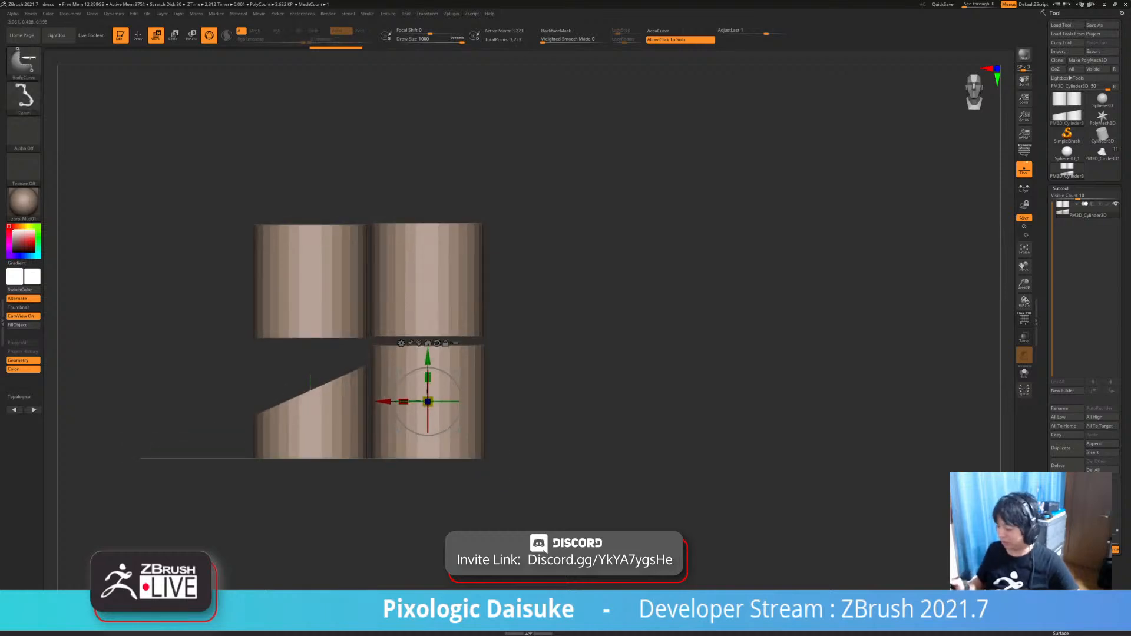
- Undo the KnifeCurve slice on the lower-left cylinder, restoring all four full cylinders
left_click_drag(505, 369, 505, 370, "ctrl+shift")
right_click_drag(505, 370, 489, 377, "ctrl")
key("ctrl+z")
key("ctrl+z")
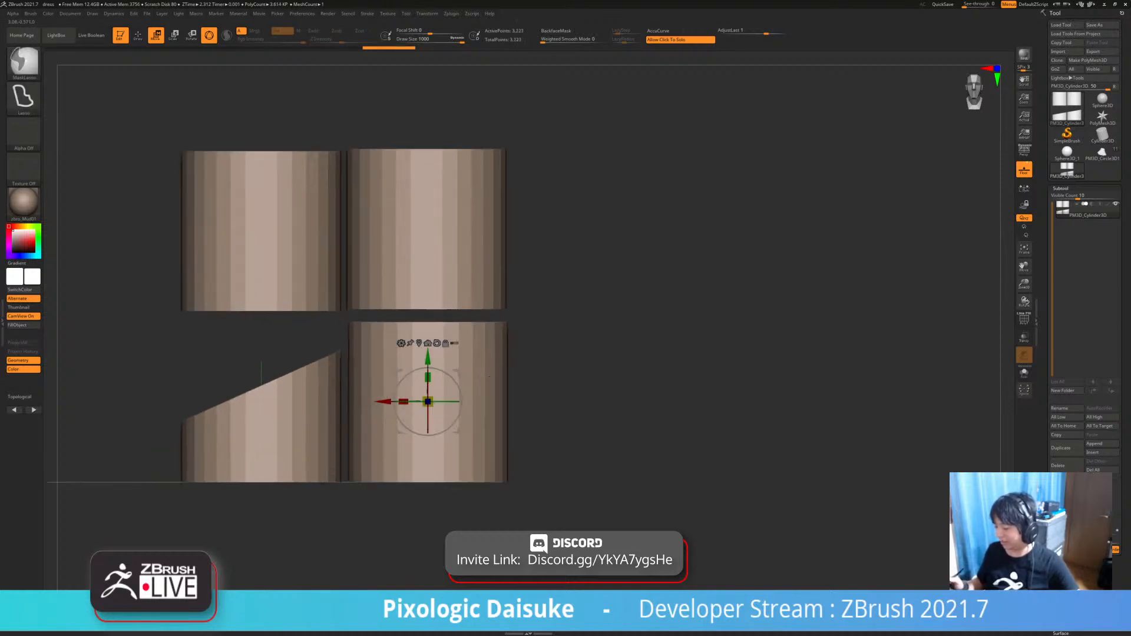
- Select the TrimCurve brush and try several gently sloping trims across the cylinders, undoing each one
left_click(23, 62, "ctrl+shift")
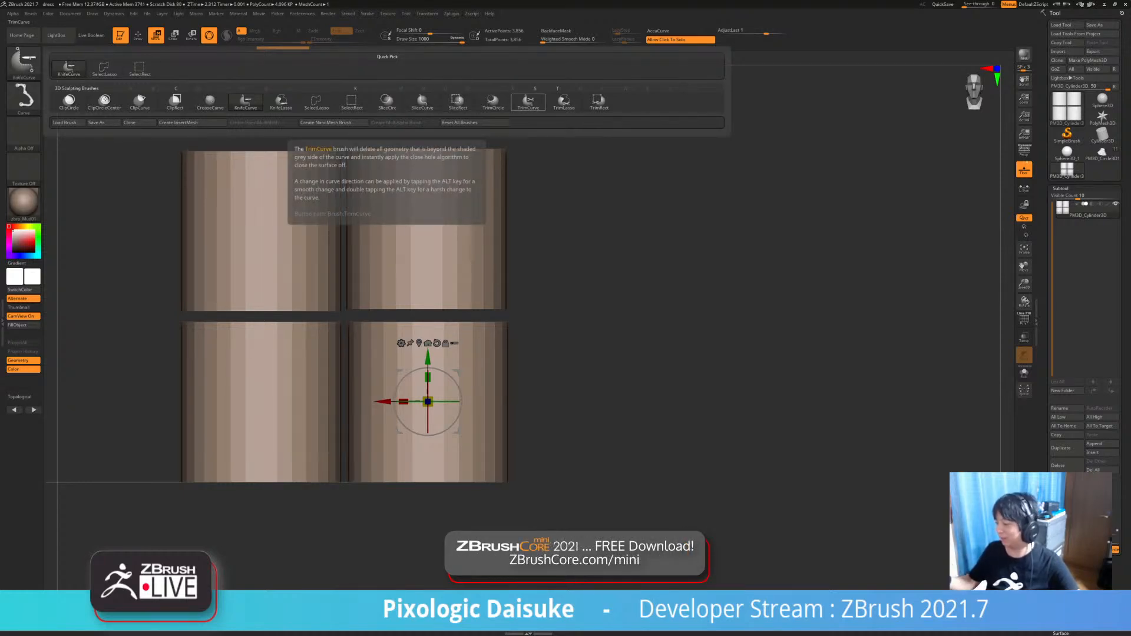
left_click(529, 101)
left_click_drag(163, 381, 552, 279, "ctrl+shift")
key("ctrl+z")
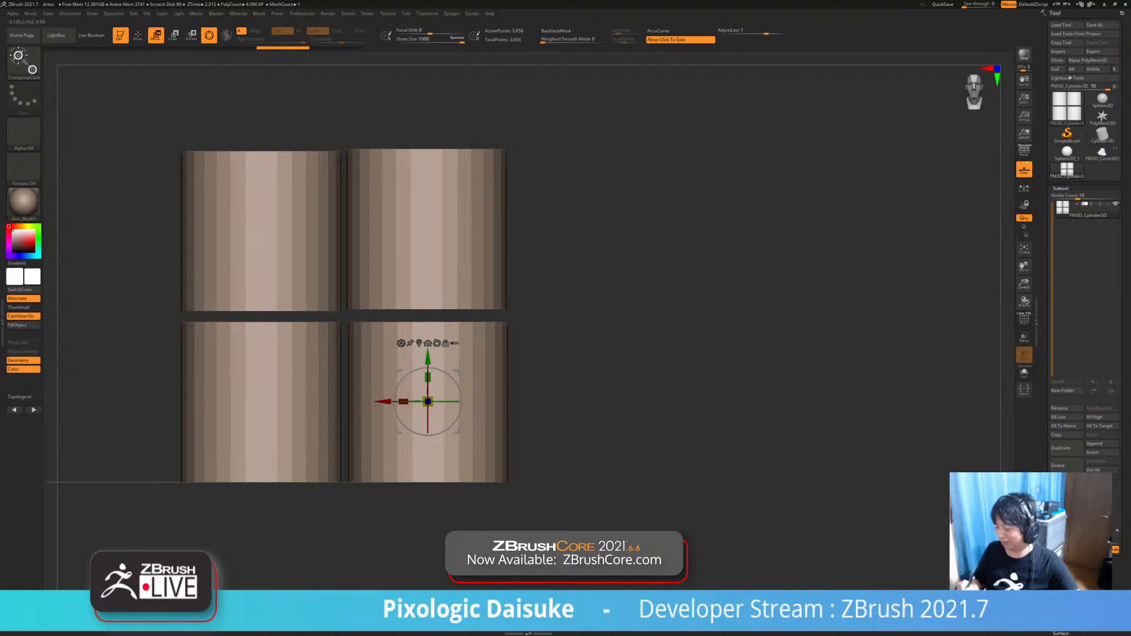
mouse_move(147, 429)
left_mouse_down("ctrl+shift")
mouse_move(518, 248)
mouse_move(524, 295)
mouse_move(554, 302)
left_mouse_up("ctrl+shift")
key("ctrl+z")
left_click(24, 62, "ctrl+shift")
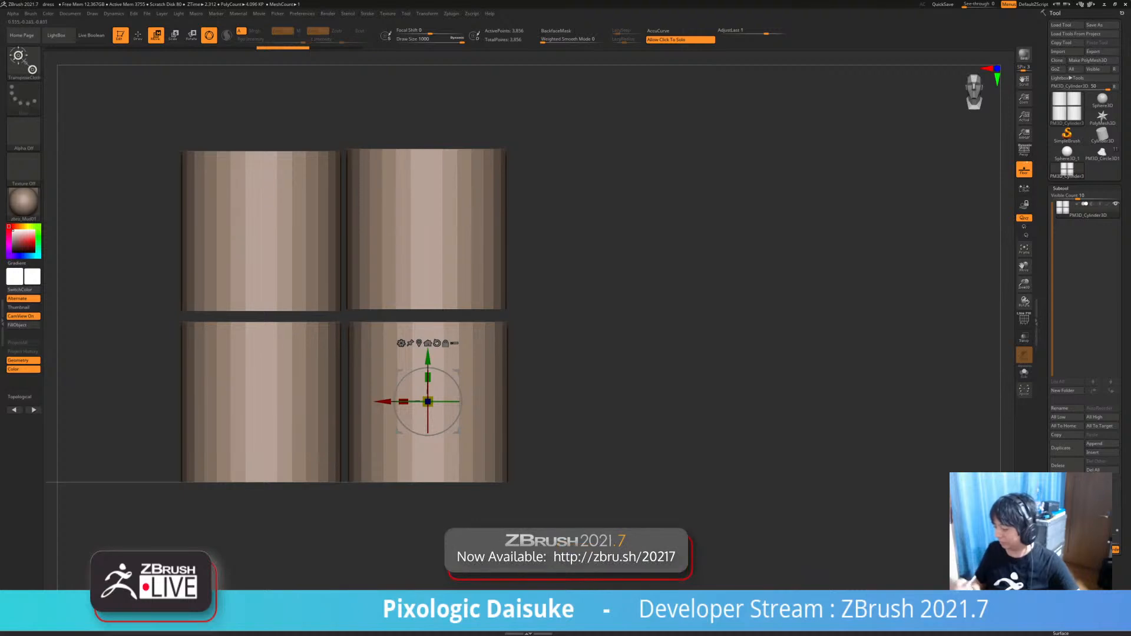
mouse_move(149, 410)
left_mouse_down("ctrl+shift")
mouse_move(288, 372)
mouse_move(573, 332)
mouse_move(575, 368)
mouse_move(595, 359)
mouse_move(574, 366)
mouse_move(574, 330)
left_mouse_up("ctrl+shift")
key("ctrl+z")
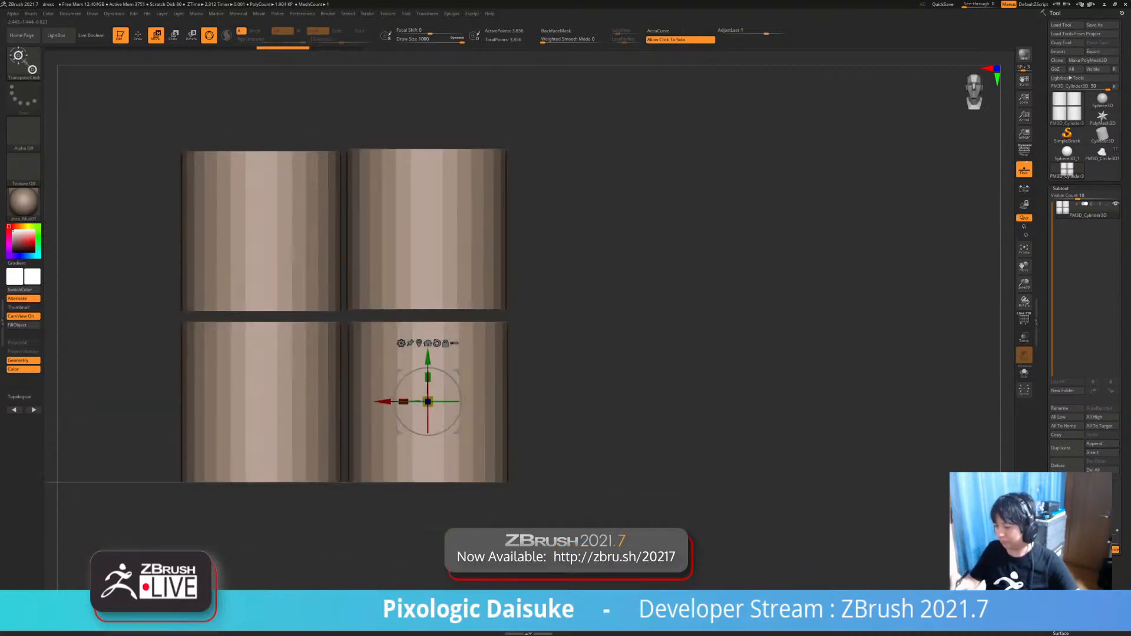
- Select the KnifeCurve brush and try one diagonal slice from the lower-left to the upper-right cylinder, undoing it
left_click(23, 62, "ctrl+shift")
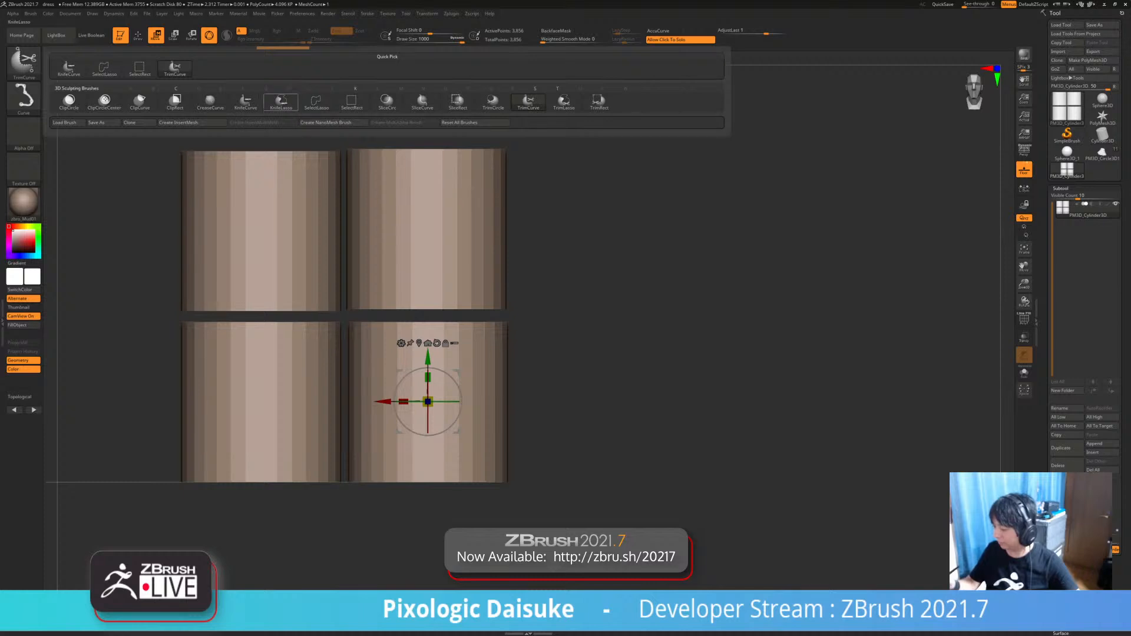
left_click(246, 102)
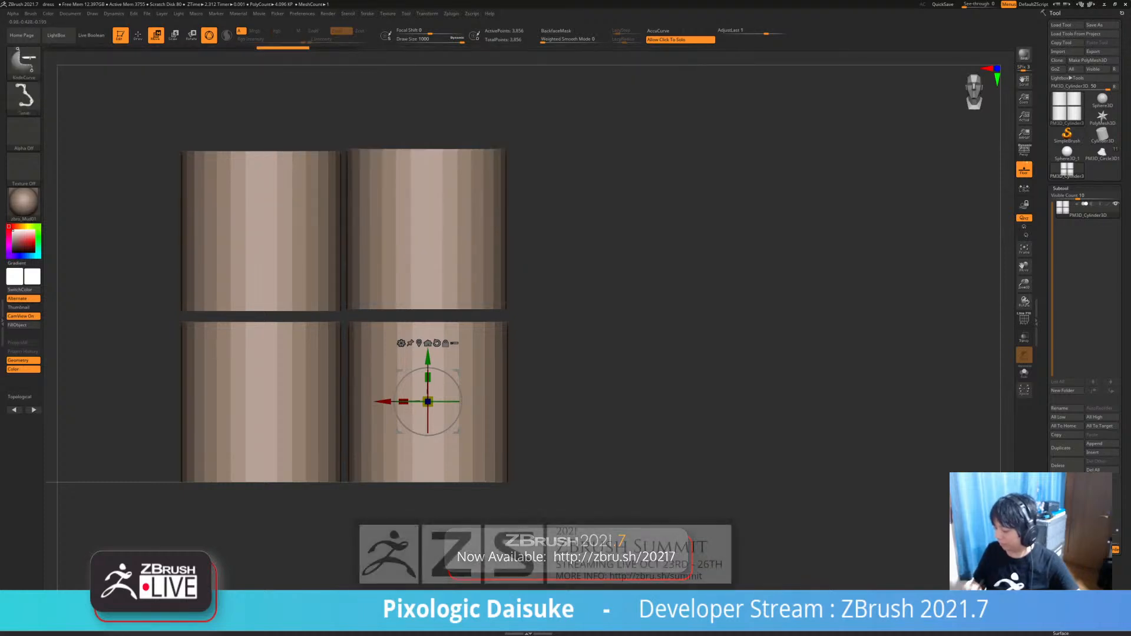
mouse_move(139, 405)
left_mouse_down("ctrl+shift")
mouse_move(576, 289)
mouse_move(575, 273)
mouse_move(568, 305)
mouse_move(553, 201)
mouse_move(538, 251)
left_mouse_up("ctrl+shift")
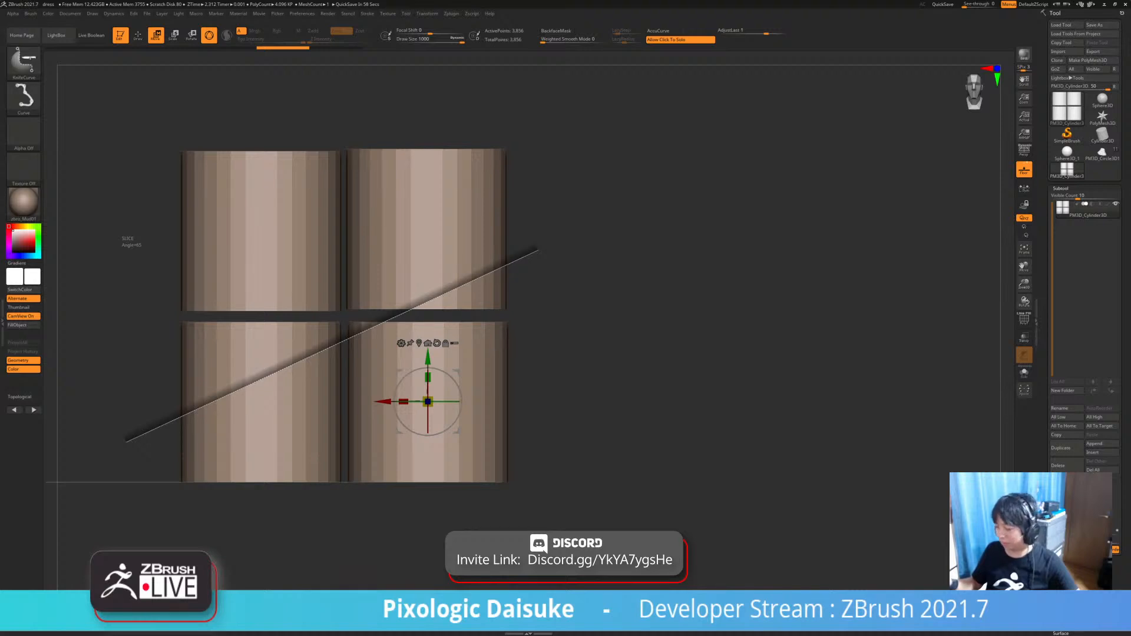
mouse_move(538, 250)
left_mouse_down("ctrl+shift")
mouse_move(560, 271)
mouse_move(524, 295)
mouse_move(559, 271)
mouse_move(560, 251)
left_mouse_up("ctrl+shift")
key("ctrl+z")
- Trim the four cylinders along a rising diagonal with TrimCurve, inspect the cut faces and undo the trim
left_click(23, 62, "ctrl+shift")
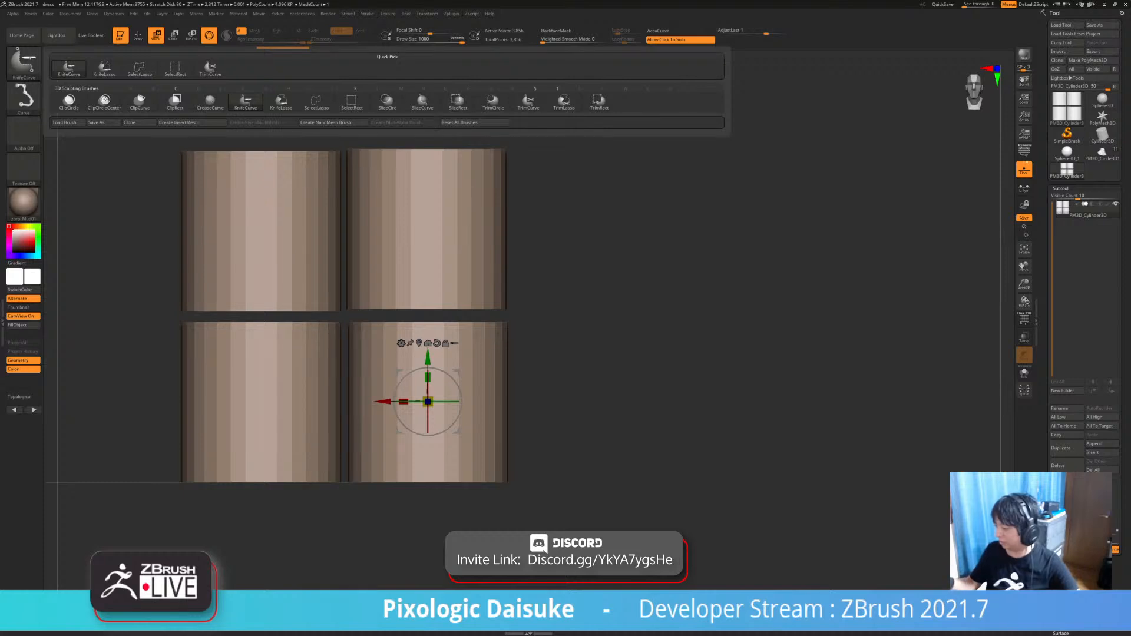
left_click(528, 102, "ctrl+shift")
mouse_move(142, 433)
left_mouse_down("ctrl+shift")
mouse_move(551, 195)
mouse_move(554, 254)
left_mouse_up("ctrl+shift")
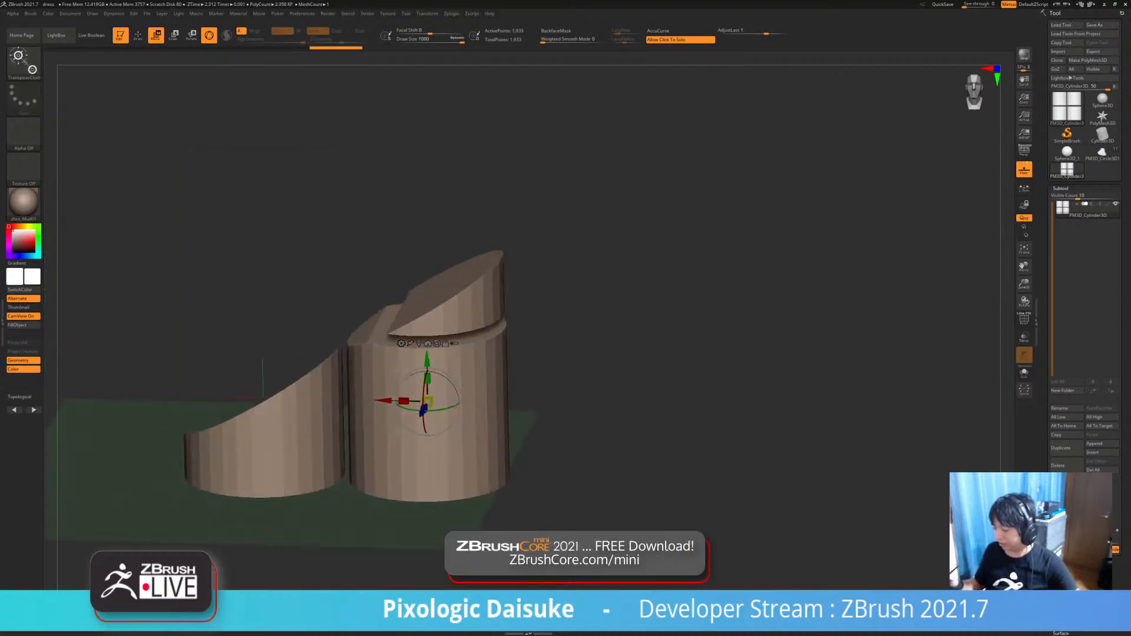
right_click_drag(402, 312, 401, 390)
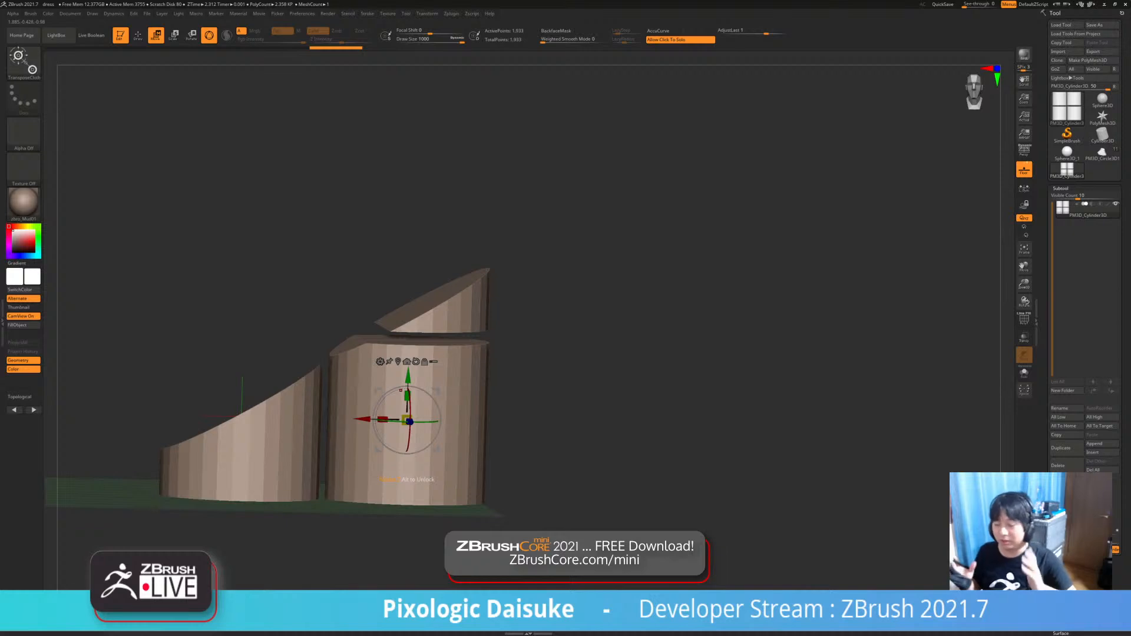
key("ctrl+z")
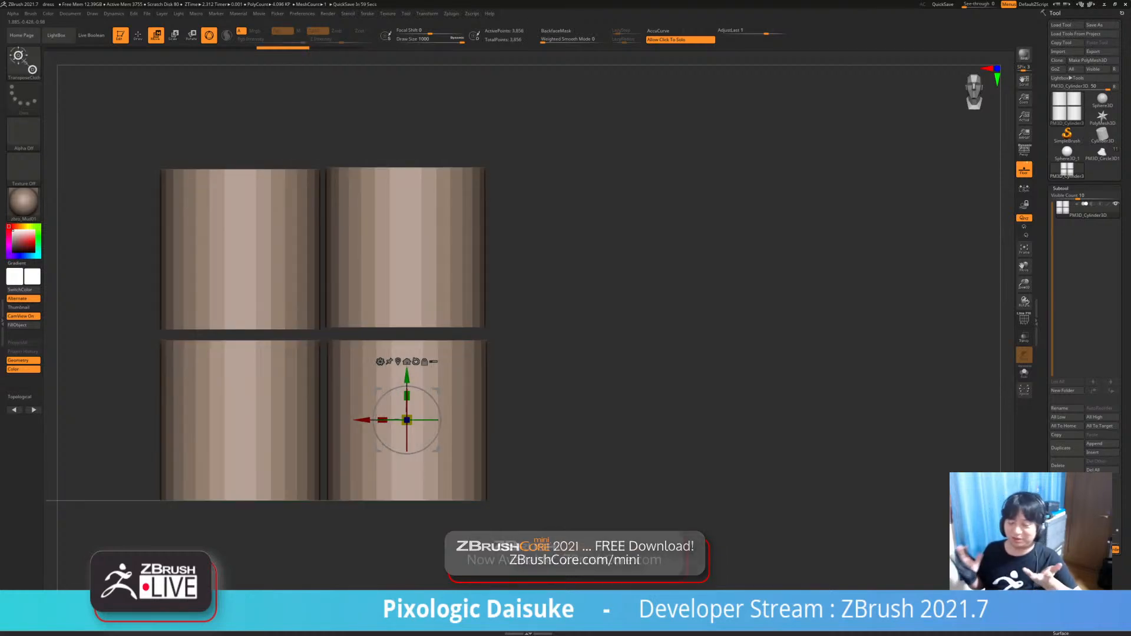
mouse_move(401, 330)
right_mouse_down()
mouse_move(402, 401)
mouse_move(401, 330)
right_mouse_up()
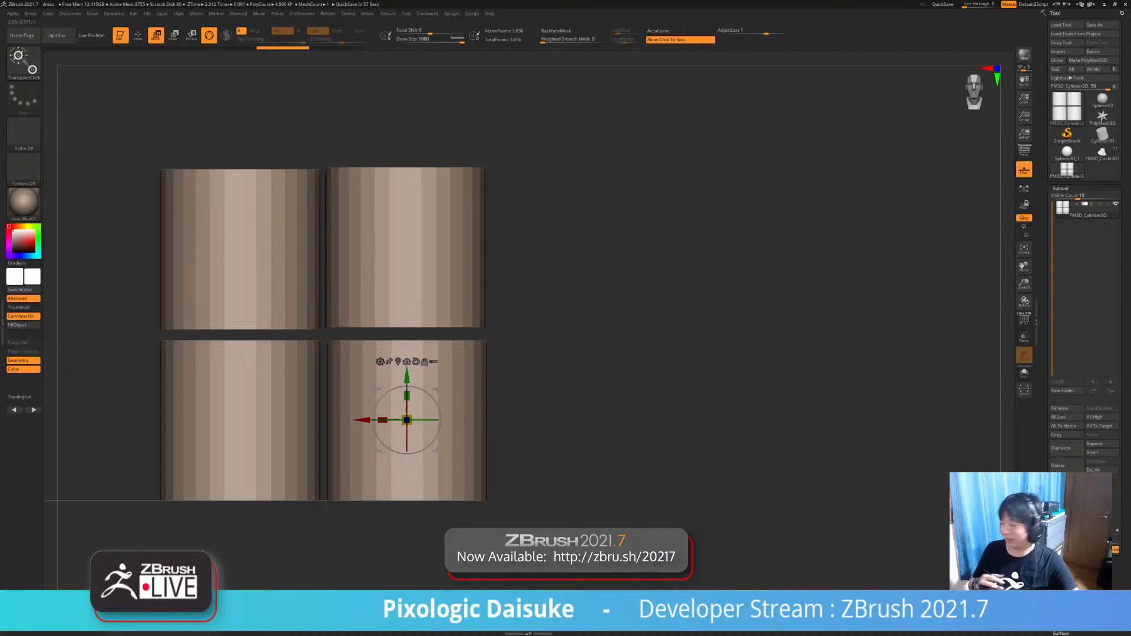
- Switch from the cylinders to the PM3D_Circle3D1 tool containing the dressed character
left_click(1102, 152)
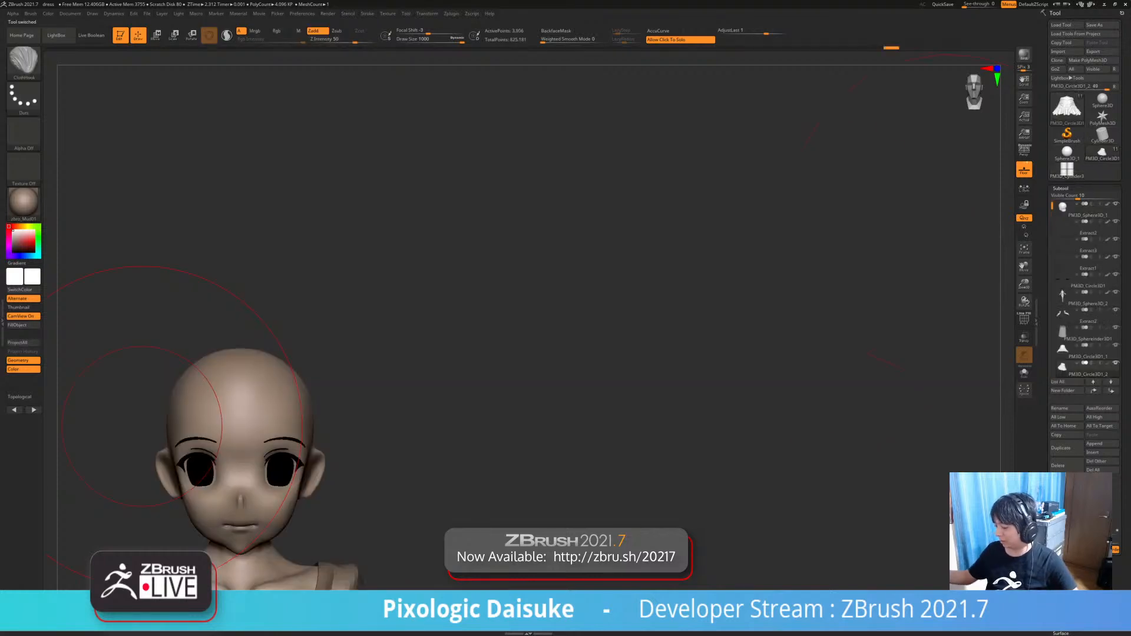
right_click_drag(142, 426, 245, 249, "alt")
right_click_drag(560, 412, 560, 332, "ctrl")
right_click_drag(554, 454, 613, 69, "alt")
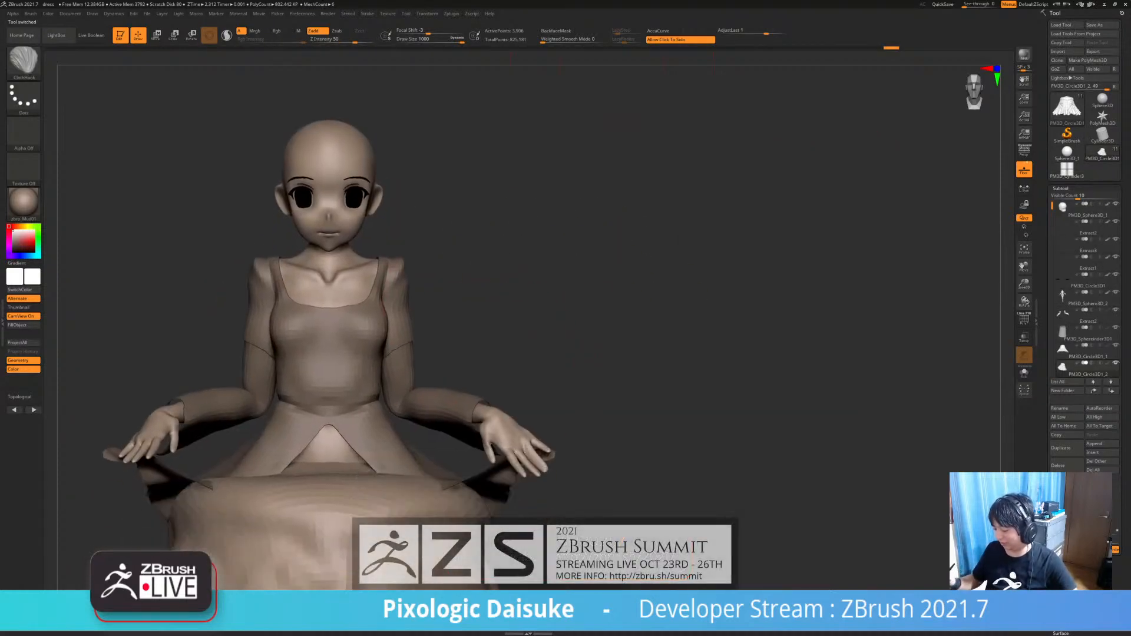
mouse_move(549, 484)
right_mouse_down("ctrl")
mouse_move(513, 295)
mouse_move(412, 401)
mouse_move(465, 354)
mouse_move(465, 312)
mouse_move(420, 303)
right_mouse_up("ctrl")
- Select the SnakeHook brush and reduce its Draw Size to about 274
key("b")
key("s")
key("h")
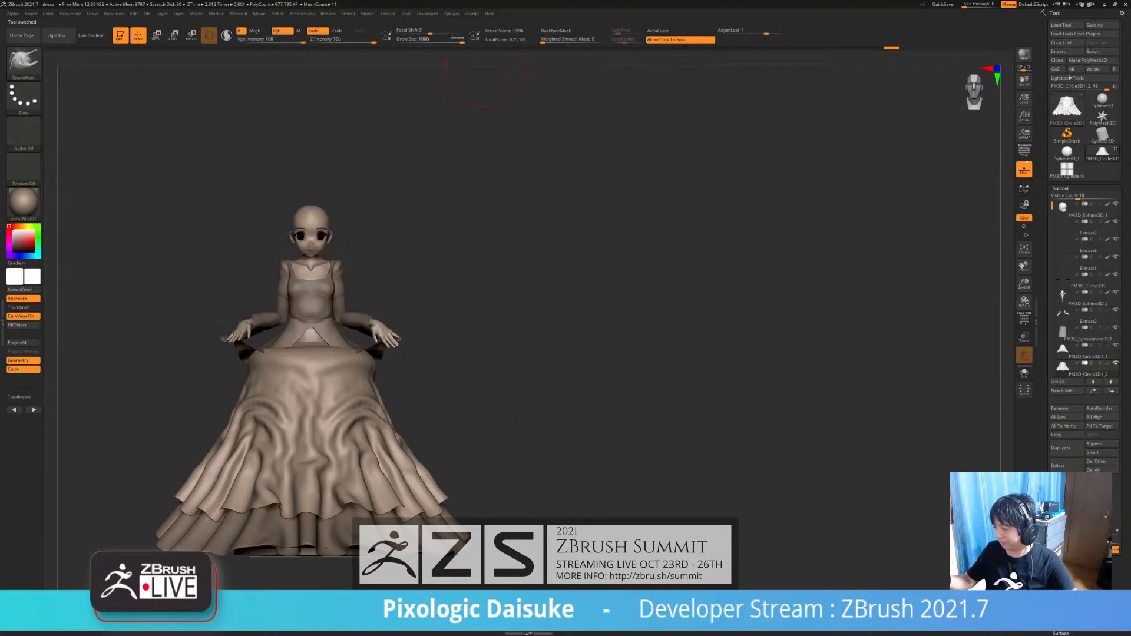
left_click_drag(462, 40, 425, 40)
right_click_drag(431, 53, 412, 177, "ctrl")
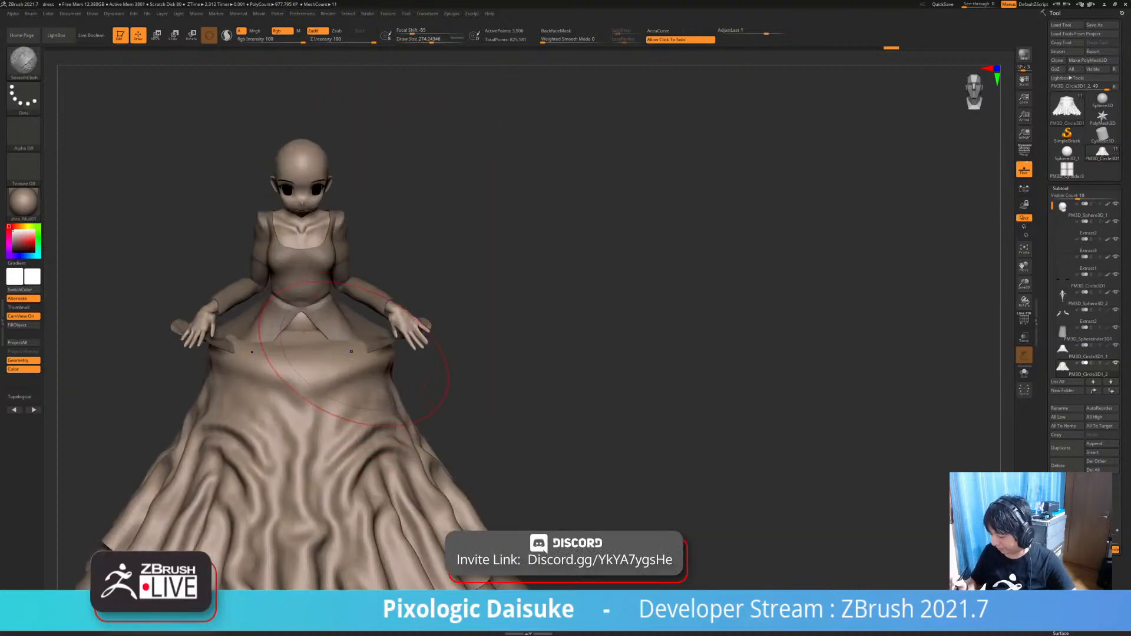
- Smooth the top front of the outer skirt where it meets the overskirt, using SmoothCloth
left_click_drag(357, 359, 348, 355, "shift")
mouse_move(347, 356)
right_mouse_down()
mouse_move(348, 306)
mouse_move(360, 354)
right_mouse_up()
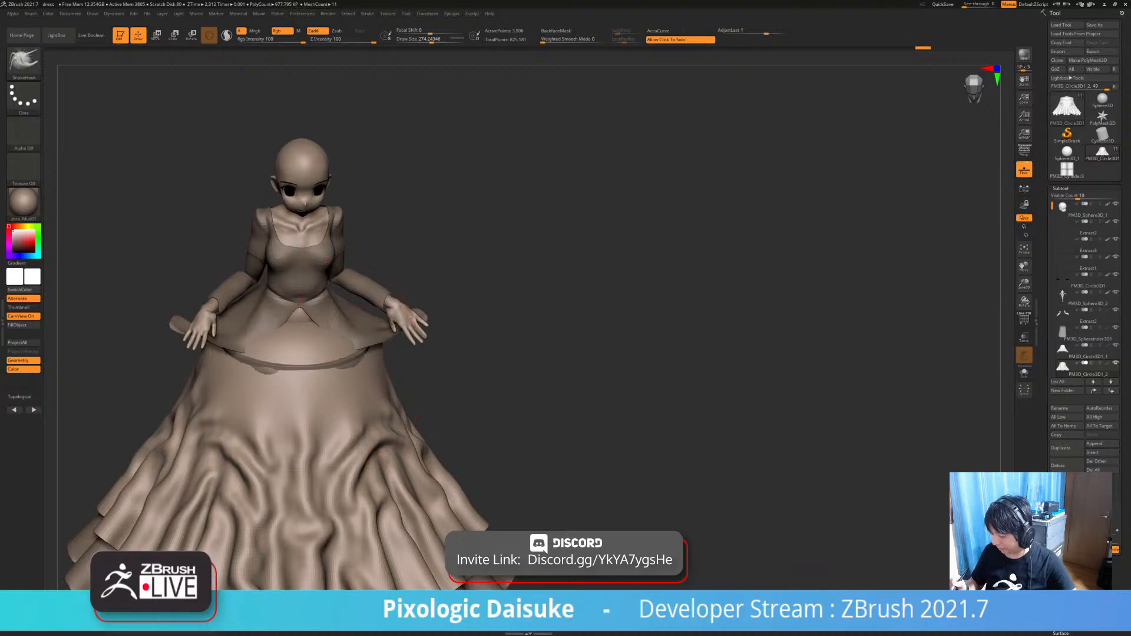
right_click_drag(358, 312, 336, 321)
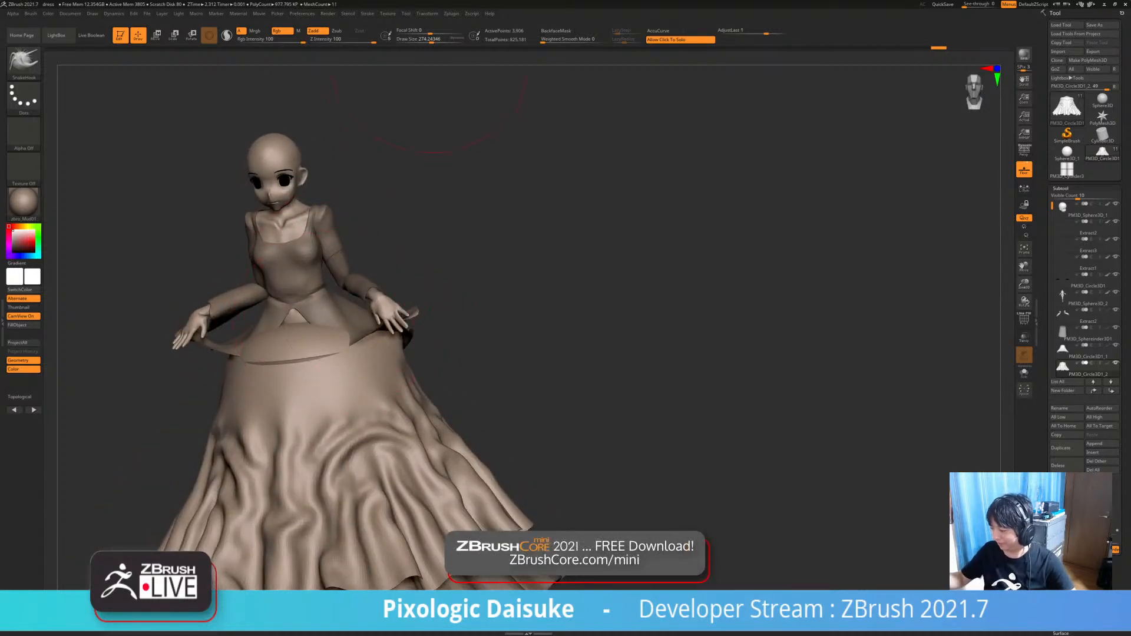
- Try a smoothing stroke on the dress just under the overskirt and undo it
mouse_move(362, 276)
right_mouse_down()
mouse_move(347, 342)
mouse_move(337, 330)
mouse_move(326, 373)
mouse_move(312, 377)
right_mouse_up()
mouse_move(362, 345)
right_mouse_down()
mouse_move(452, 341)
mouse_move(407, 345)
mouse_move(420, 354)
mouse_move(534, 303)
mouse_move(512, 297)
right_mouse_up()
left_click(337, 318, "alt")
mouse_move(337, 319)
right_mouse_down()
mouse_move(357, 318)
mouse_move(342, 318)
right_mouse_up()
left_click_drag(342, 318, 401, 318, "shift")
key("ctrl+z")
right_click_drag(463, 320, 541, 288, "ctrl")
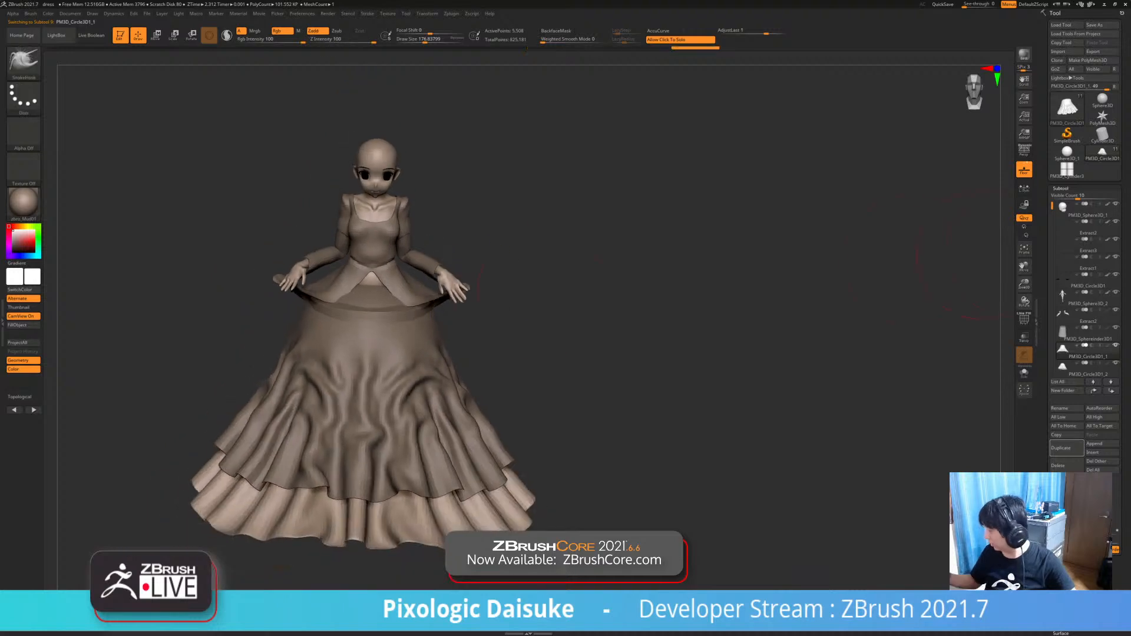
- Select the support cylinder inside the skirt and permanently delete its subtool
right_click_drag(384, 315, 386, 194)
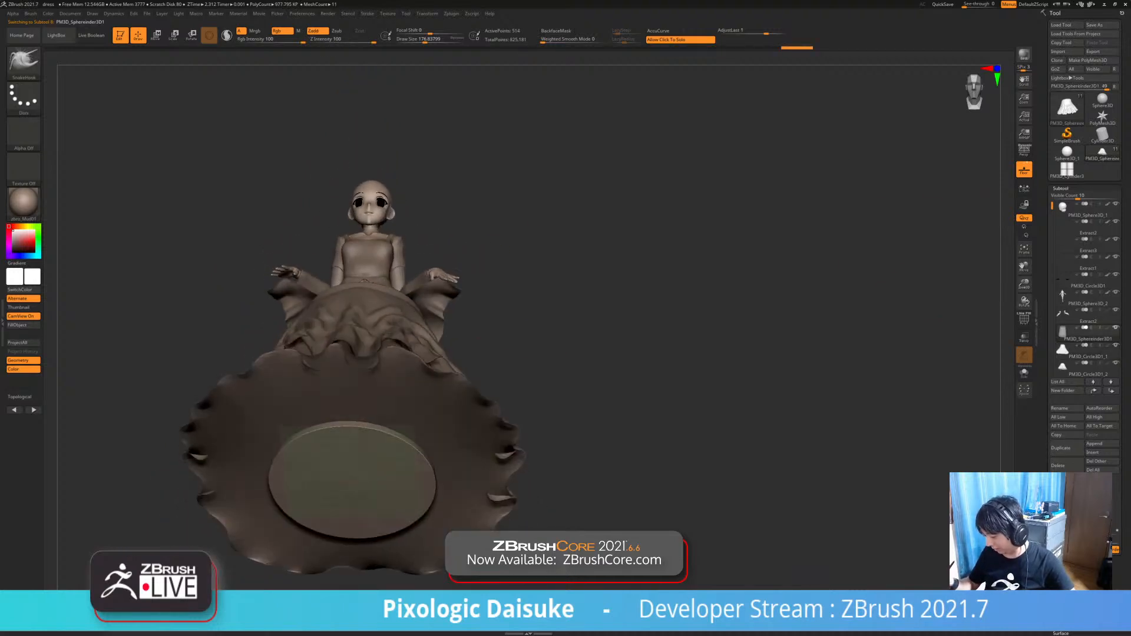
left_click(401, 458, "alt")
left_click(1061, 188)
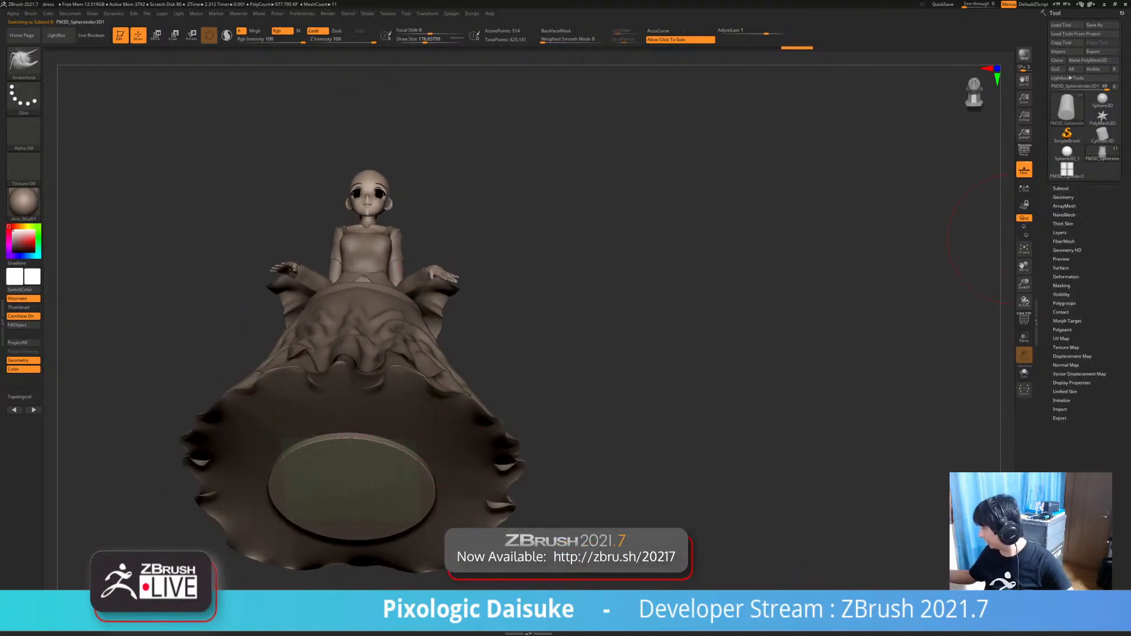
left_click(1061, 188)
left_click(1060, 465)
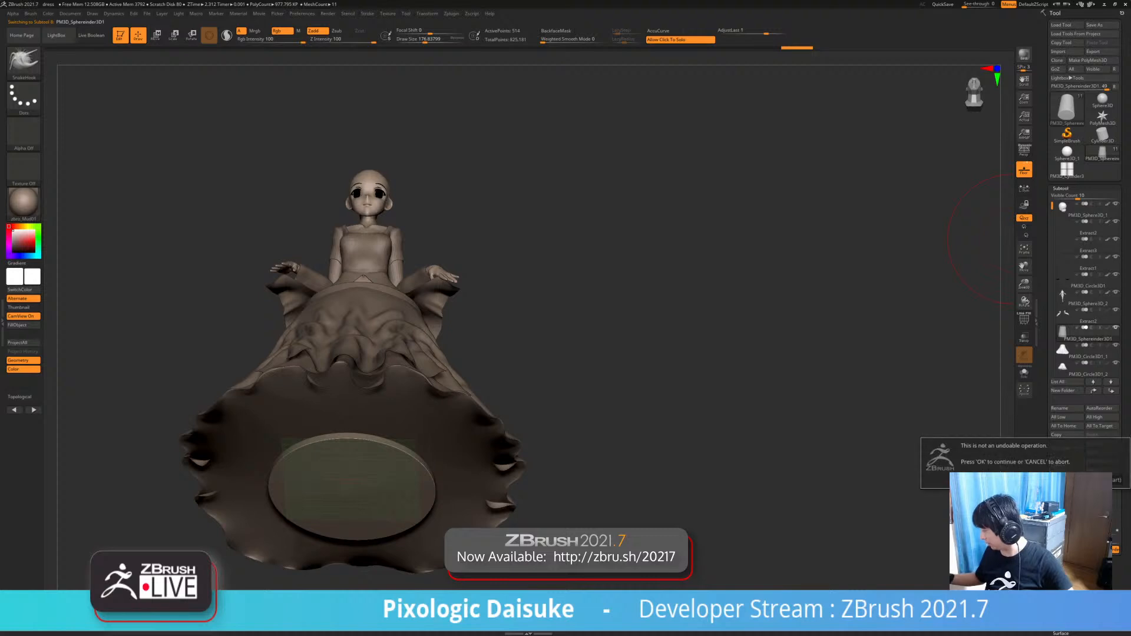
left_click(969, 480)
mouse_move(450, 445)
right_mouse_down("alt")
mouse_move(465, 397)
mouse_move(449, 425)
right_mouse_up("alt")
- Display polygroups on the longer inner skirt, hide its underside polygroup and delete those hidden faces
left_click(1025, 320)
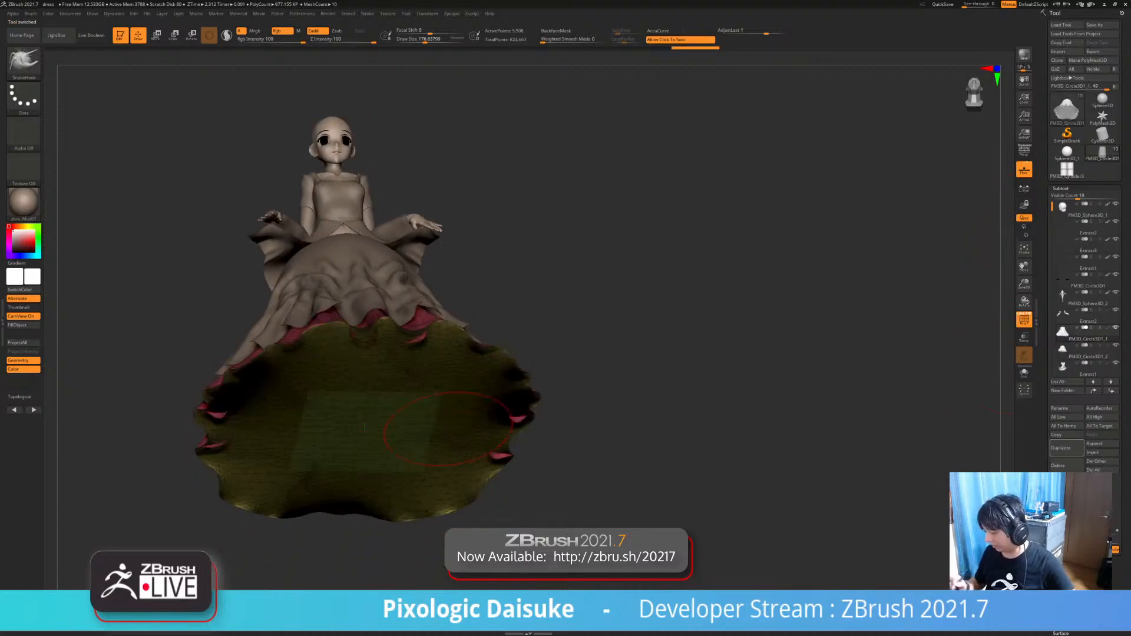
left_click(495, 412, "ctrl+shift")
mouse_move(543, 407)
right_mouse_down("shift")
mouse_move(526, 418)
mouse_move(551, 400)
right_mouse_up("shift")
left_click(551, 401)
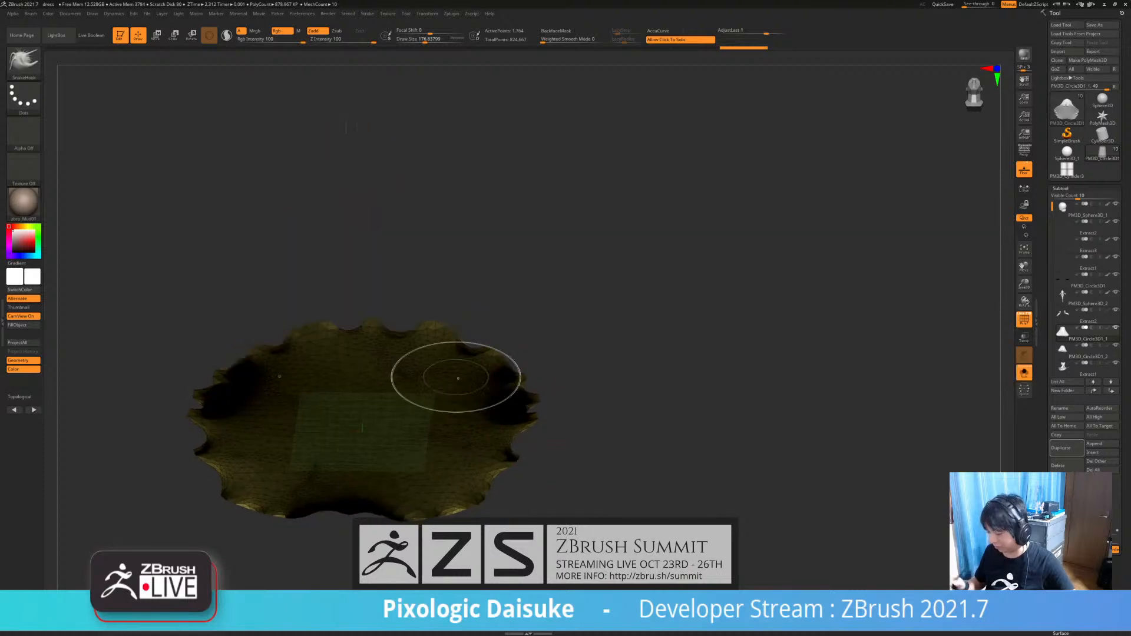
left_click(24, 61, "ctrl+shift")
left_click(176, 69, "ctrl+shift")
left_click_drag(597, 346, 546, 371, "ctrl+shift")
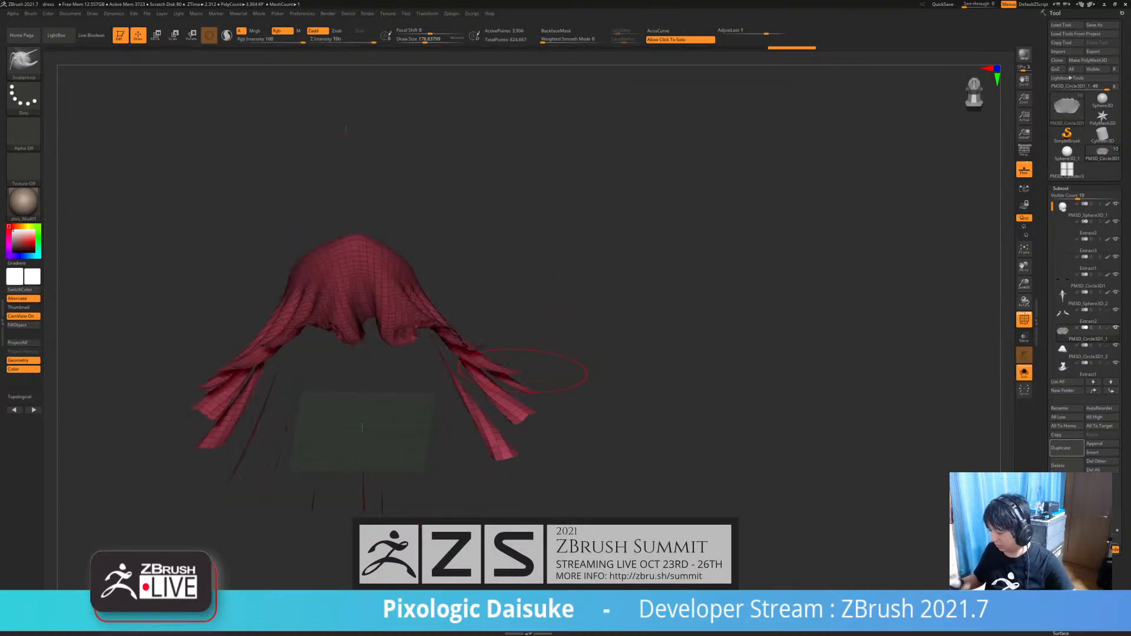
mouse_move(545, 372)
right_mouse_down()
mouse_move(536, 413)
mouse_move(530, 400)
mouse_move(551, 401)
right_mouse_up()
left_click(551, 377)
- Make the outer skirt active, turn off the polygroup display and smooth its upper front below the overskirt
left_click(353, 327, "alt")
right_click_drag(372, 327, 371, 383, "ctrl")
right_click_drag(422, 269, 498, 325)
left_click(1024, 320)
right_click_drag(560, 307, 391, 248, "shift")
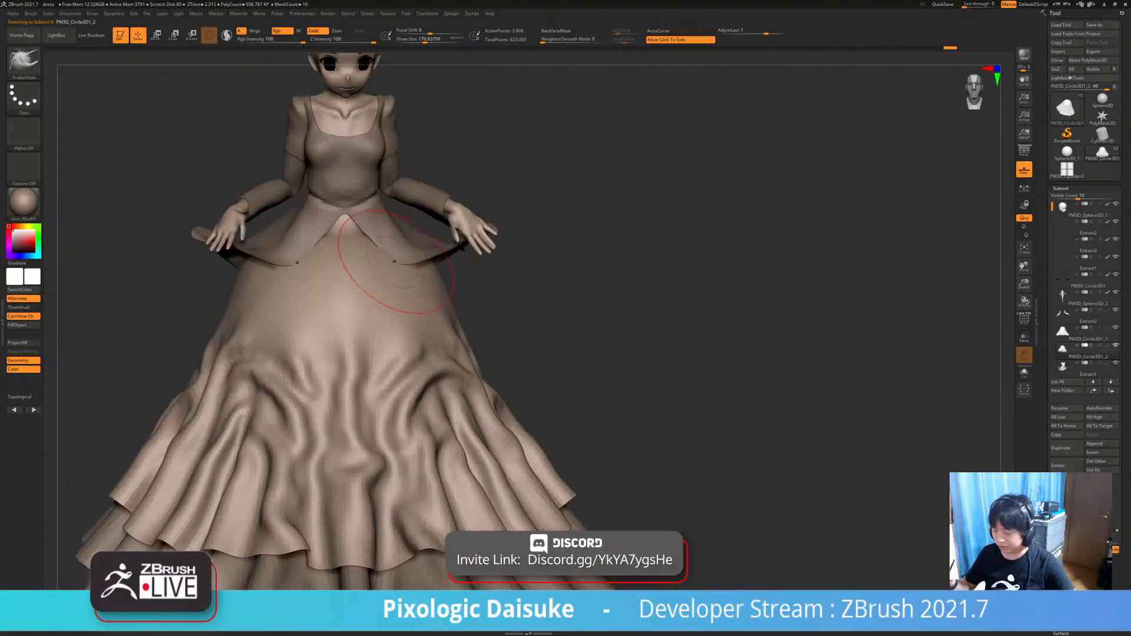
left_click_drag(379, 266, 366, 277, "shift")
mouse_move(366, 278)
right_mouse_down()
mouse_move(412, 301)
mouse_move(398, 295)
mouse_move(398, 268)
mouse_move(413, 255)
mouse_move(384, 222)
mouse_move(379, 189)
mouse_move(428, 262)
right_mouse_up()
- Isolate the outer skirt, hide and delete its uppermost faces around the waist, and bring back the other subtools
left_click(429, 262)
right_click_drag(391, 228, 377, 195, "ctrl")
left_click_drag(210, 221, 445, 272, "ctrl+shift")
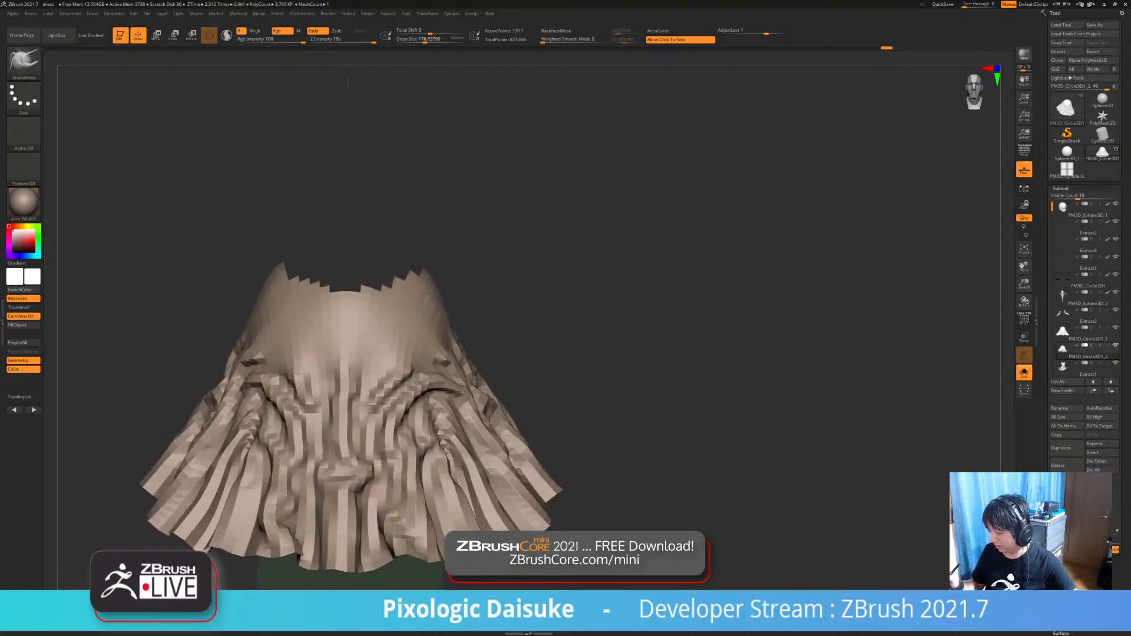
right_click_drag(471, 360, 496, 307, "alt")
right_click_drag(406, 283, 386, 248, "ctrl")
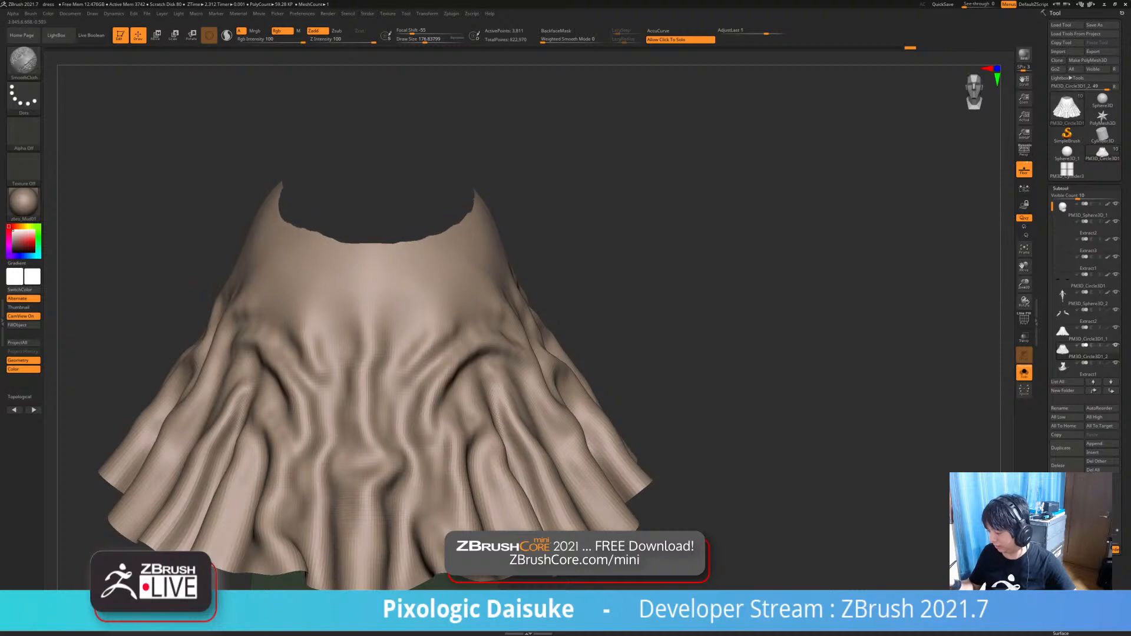
mouse_move(413, 97)
right_mouse_down()
mouse_move(430, 204)
mouse_move(454, 124)
right_mouse_up()
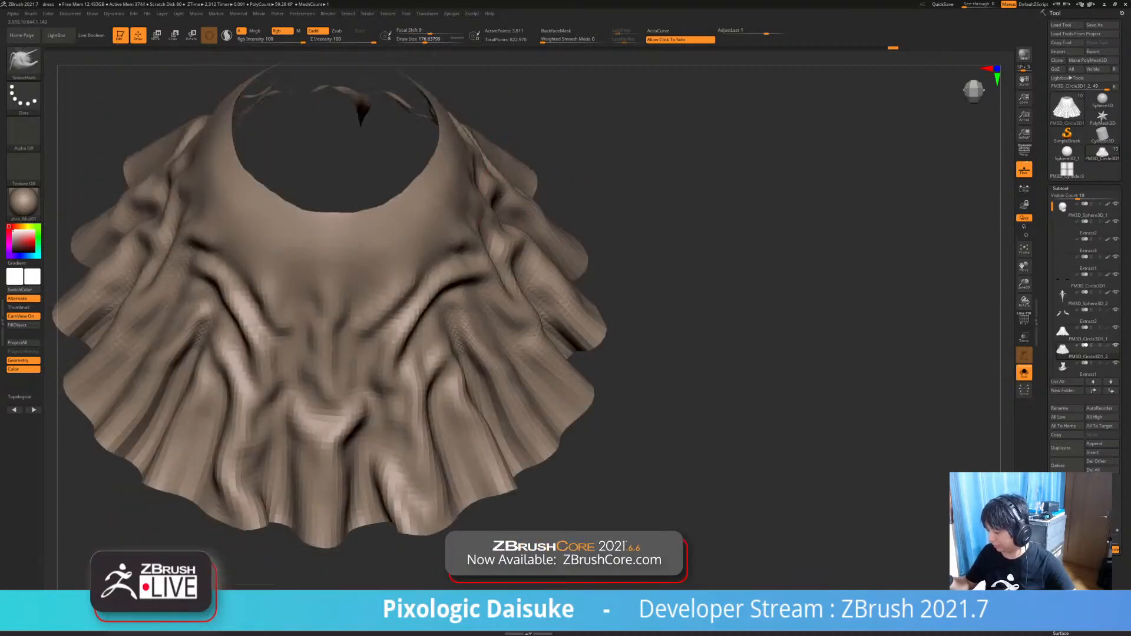
left_click(533, 199)
mouse_move(412, 277)
right_mouse_down()
mouse_move(401, 202)
mouse_move(389, 280)
mouse_move(424, 272)
mouse_move(406, 273)
mouse_move(409, 313)
mouse_move(413, 288)
mouse_move(448, 333)
mouse_move(474, 309)
mouse_move(513, 302)
right_mouse_up()
key("ctrl")
right_click_drag(269, 309, 195, 306)
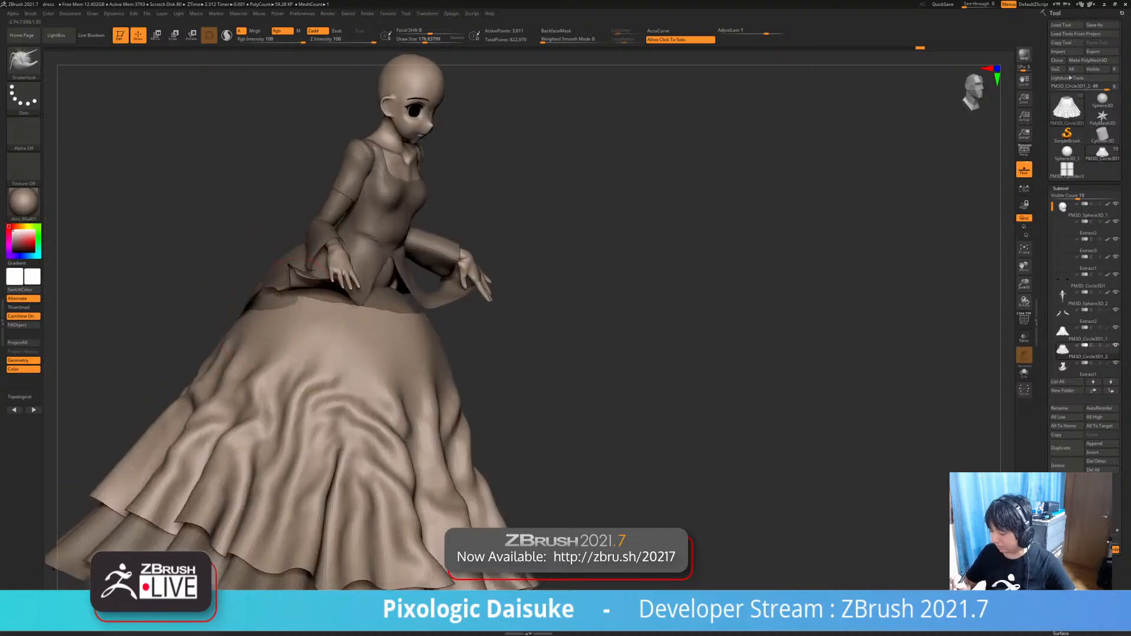
- Select the overskirt subtool and smooth its surface near the raised hand with SmoothCloth
left_click(290, 302, "alt")
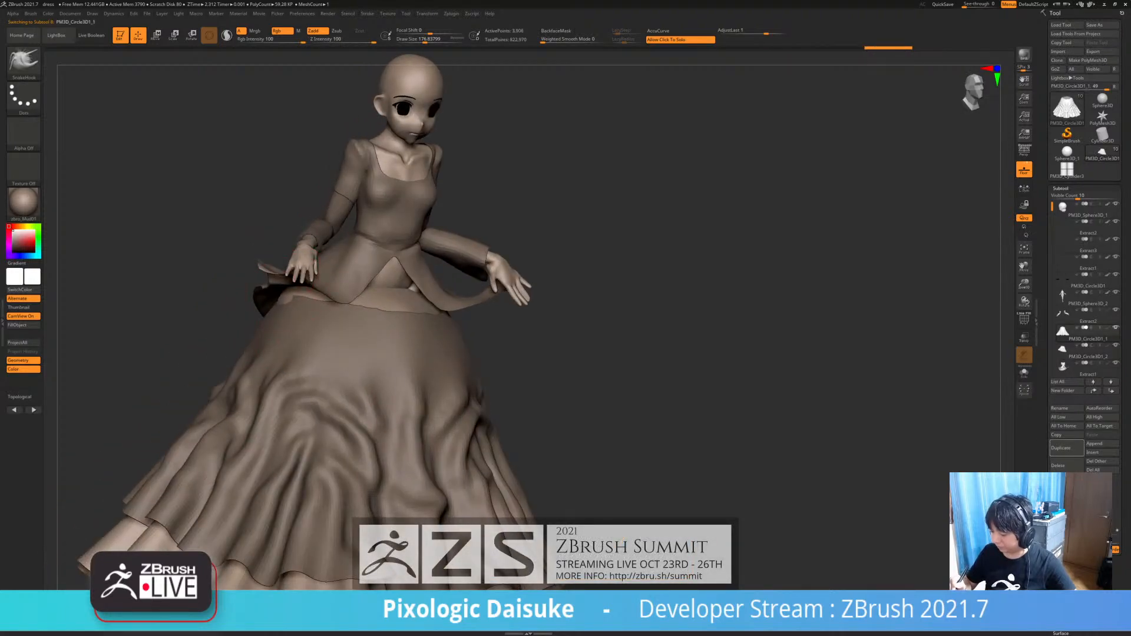
mouse_move(130, 301)
right_mouse_down()
mouse_move(272, 293)
mouse_move(347, 325)
mouse_move(368, 315)
mouse_move(307, 319)
right_mouse_up()
left_click(330, 294, "alt")
left_click_drag(229, 274, 217, 248, "shift")
right_click_drag(215, 244, 412, 348)
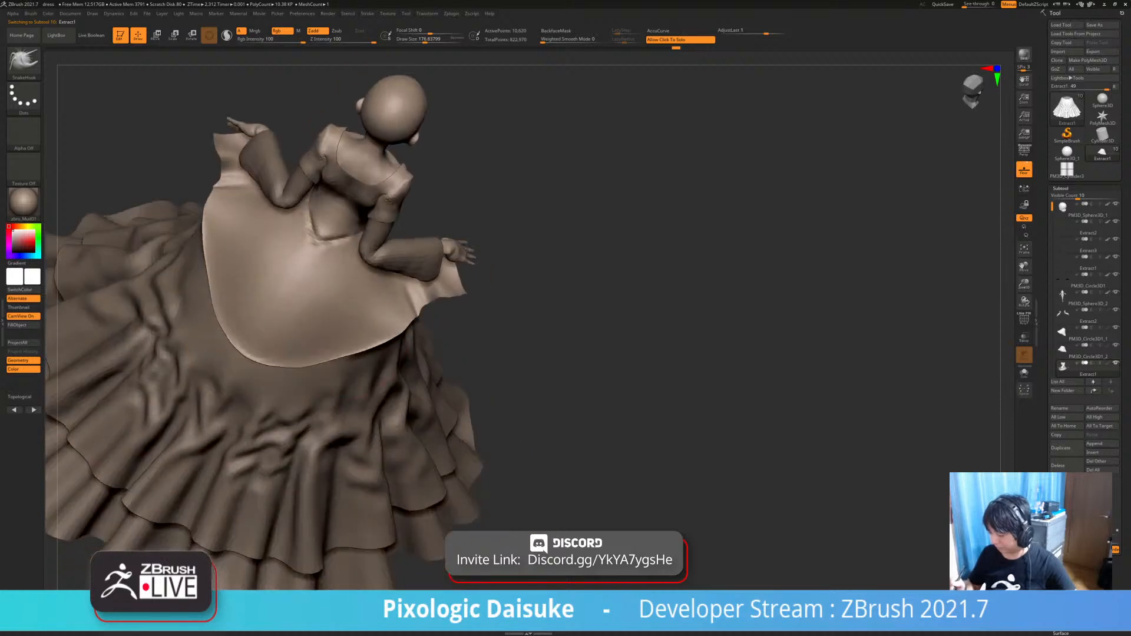
right_click_drag(336, 351, 325, 353)
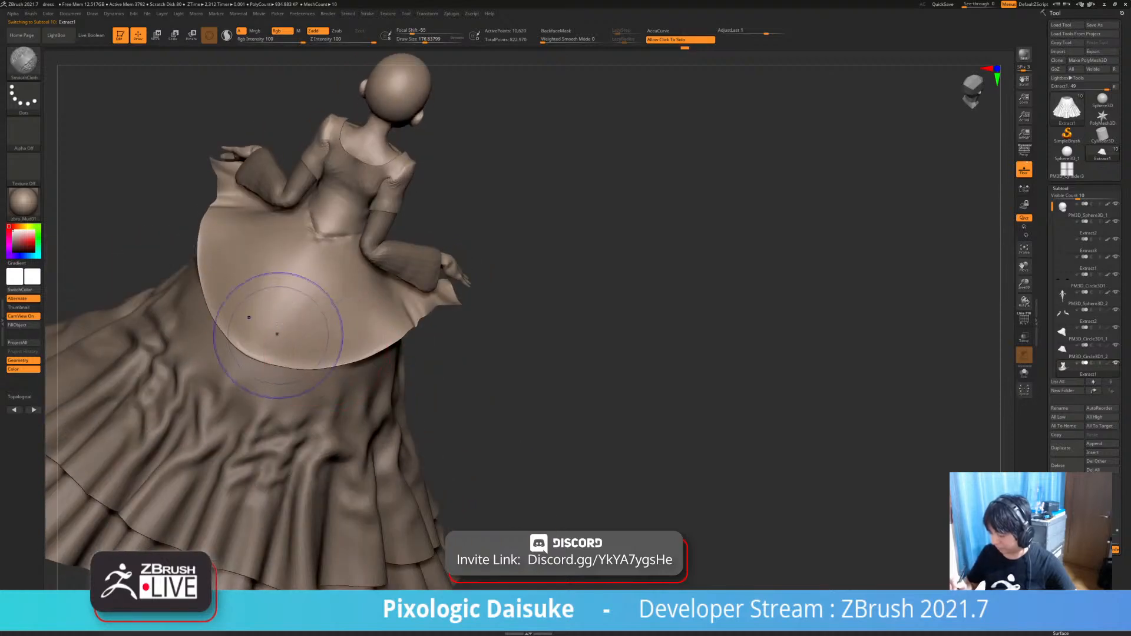
- Make the longer inner skirt active, isolate it and trim off its uppermost faces around the waist
right_click_drag(341, 298, 341, 259, "ctrl")
right_click_drag(363, 295, 407, 366)
left_click(413, 347, "alt")
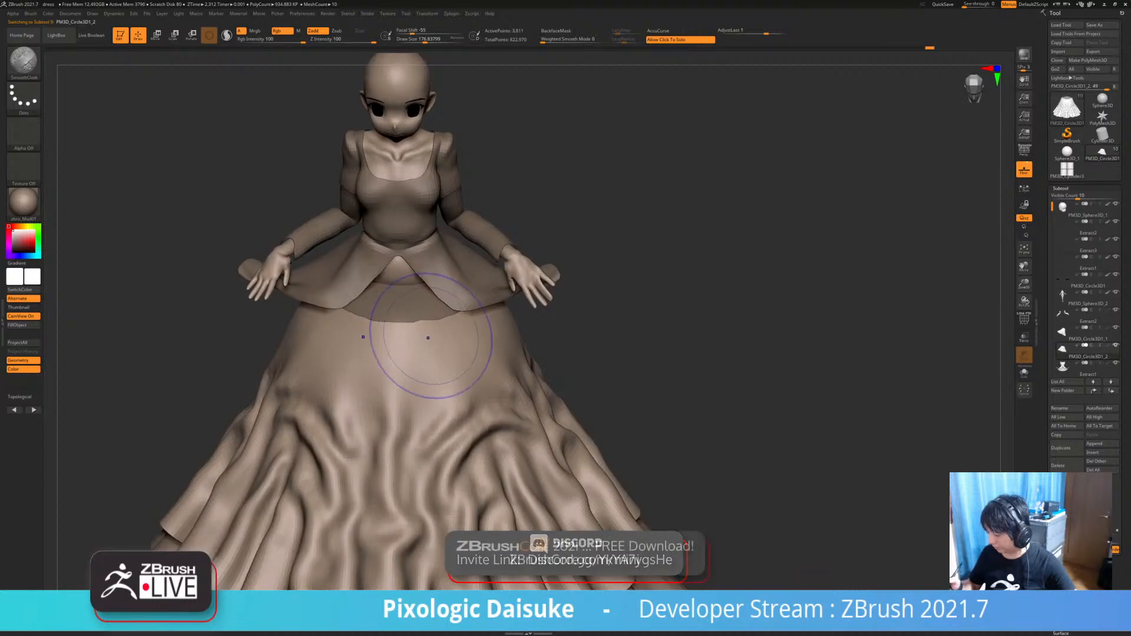
left_click(427, 303, "alt")
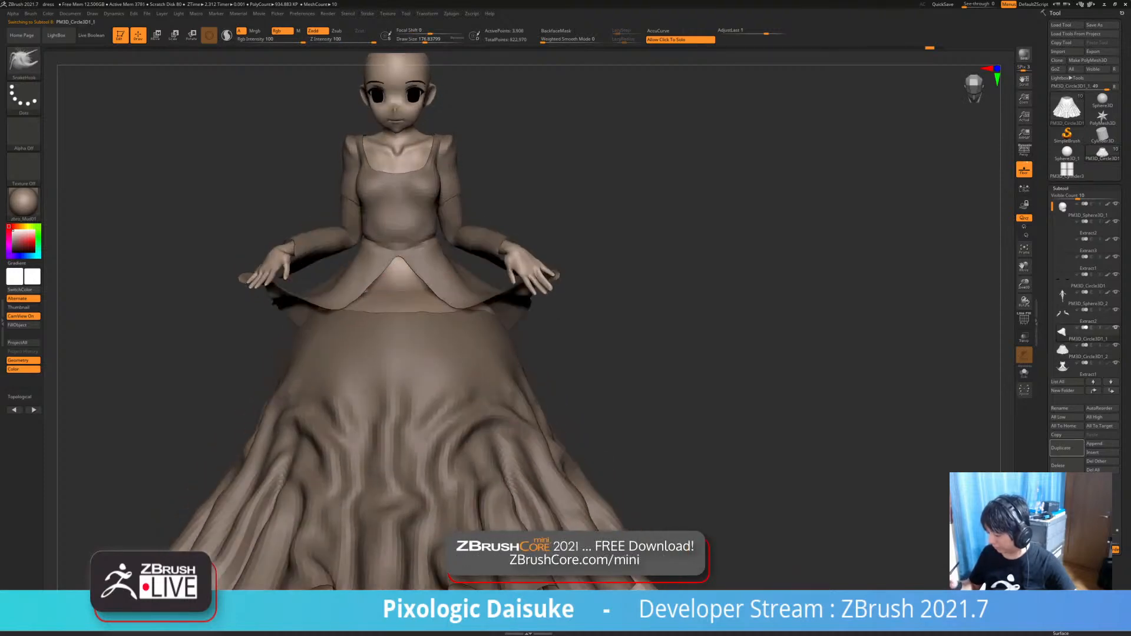
left_click(612, 298)
left_click_drag(277, 253, 528, 303, "ctrl+shift")
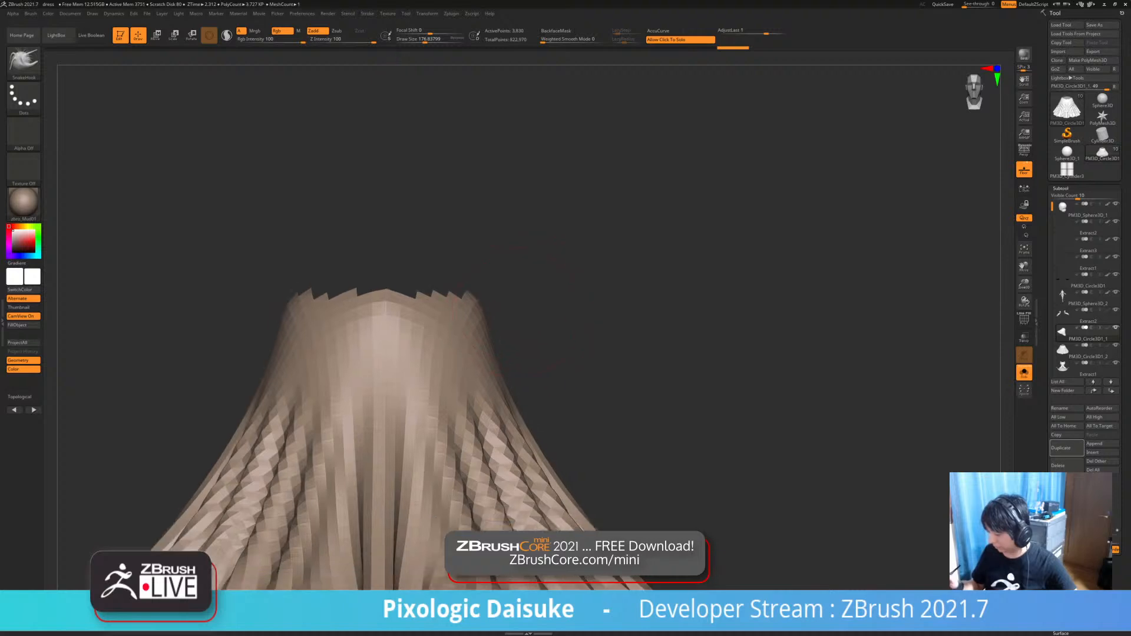
- Turn on the subdivided preview of the isolated inner skirt and smooth its cut waist edge with SmoothCloth
key("d")
left_click_drag(396, 323, 452, 310, "shift")
mouse_move(451, 311)
right_mouse_down()
mouse_move(497, 293)
mouse_move(485, 317)
right_mouse_up()
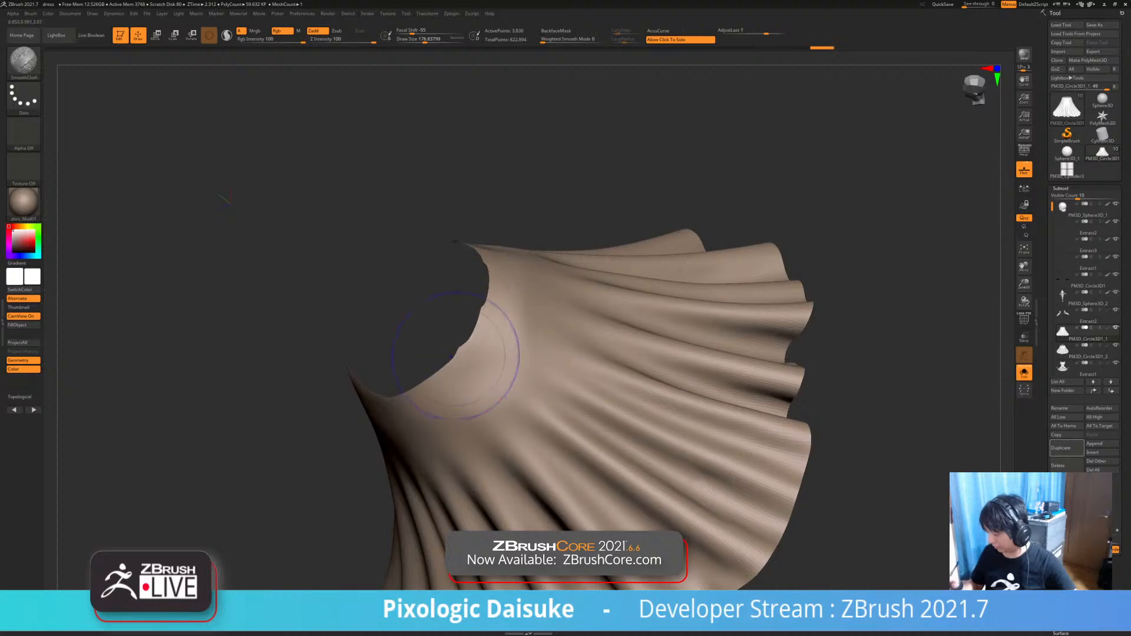
mouse_move(455, 355)
right_mouse_down()
mouse_move(379, 383)
mouse_move(434, 376)
mouse_move(531, 282)
mouse_move(377, 348)
mouse_move(394, 355)
mouse_move(393, 323)
mouse_move(394, 348)
mouse_move(412, 324)
mouse_move(370, 290)
mouse_move(406, 289)
mouse_move(383, 283)
right_mouse_up()
left_click(531, 283)
left_click(383, 283)
right_click_drag(330, 318, 265, 299)
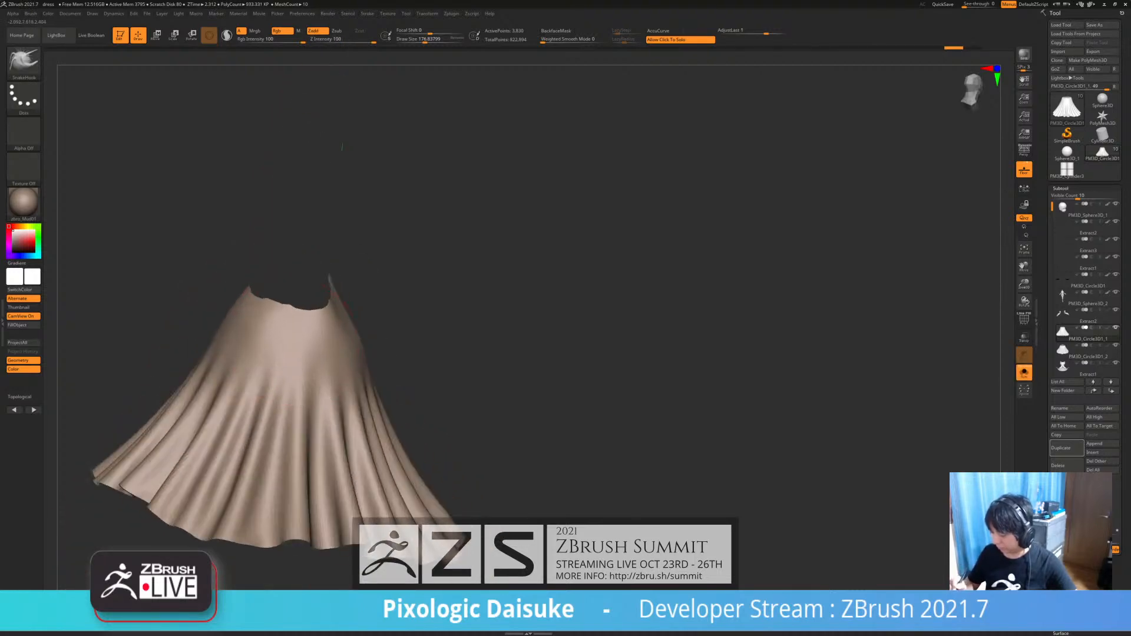
mouse_move(293, 341)
right_mouse_down()
mouse_move(312, 328)
mouse_move(263, 291)
right_mouse_up()
- Step back through the inner skirt's recent waist-edge edits and redo them
key("ctrl+shift+z")
key("ctrl+z")
key("ctrl+z")
key("ctrl+z")
key("ctrl+z")
key("ctrl+z")
key("ctrl+z")
key("ctrl+z")
key("ctrl+z")
key("ctrl+shift+z")
key("ctrl+shift+z")
key("ctrl+shift+z")
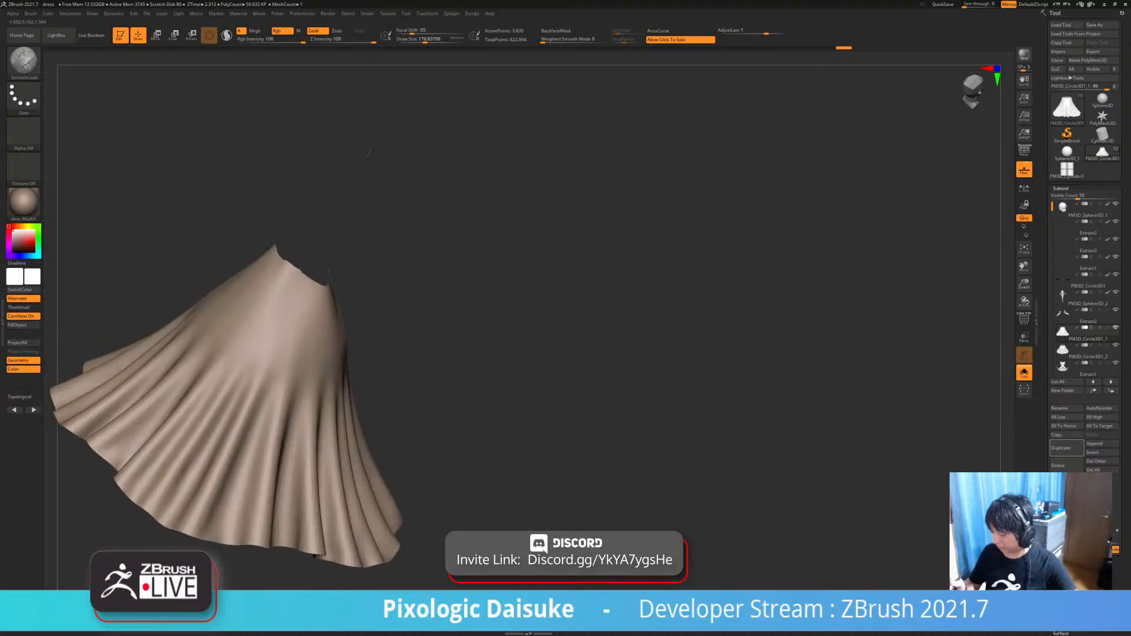
key("ctrl+shift+z")
key("ctrl+shift+z")
key("ctrl+shift+z")
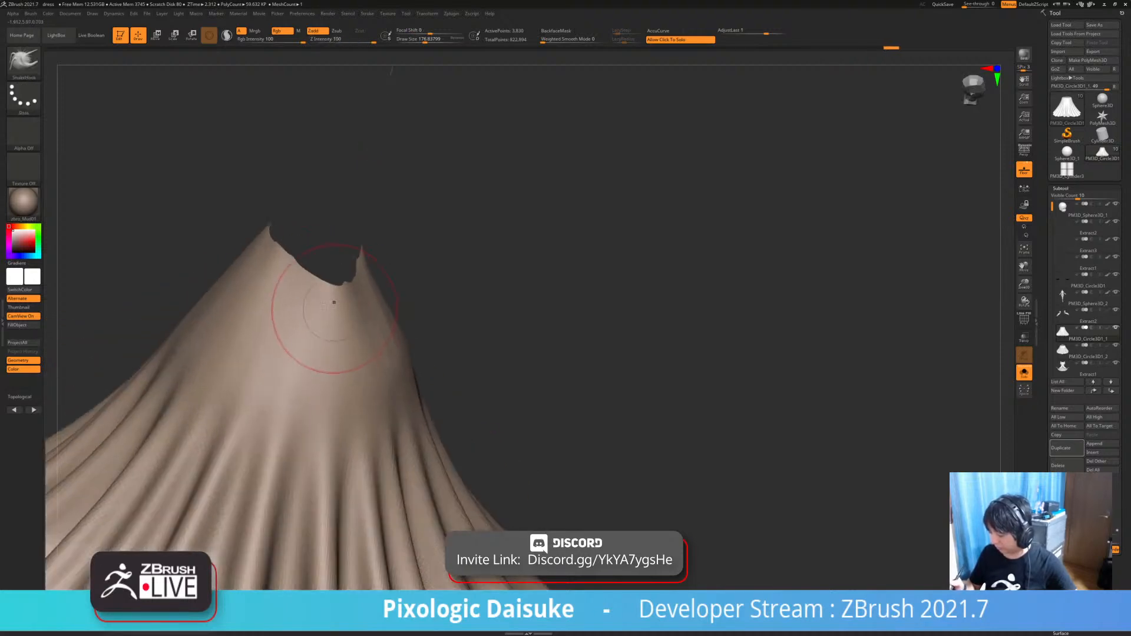
- Bring back the other subtools and make the outer skirt active
key("ctrl+shift+z")
key("ctrl+shift+z")
key("ctrl+shift+z")
key("ctrl+shift+z")
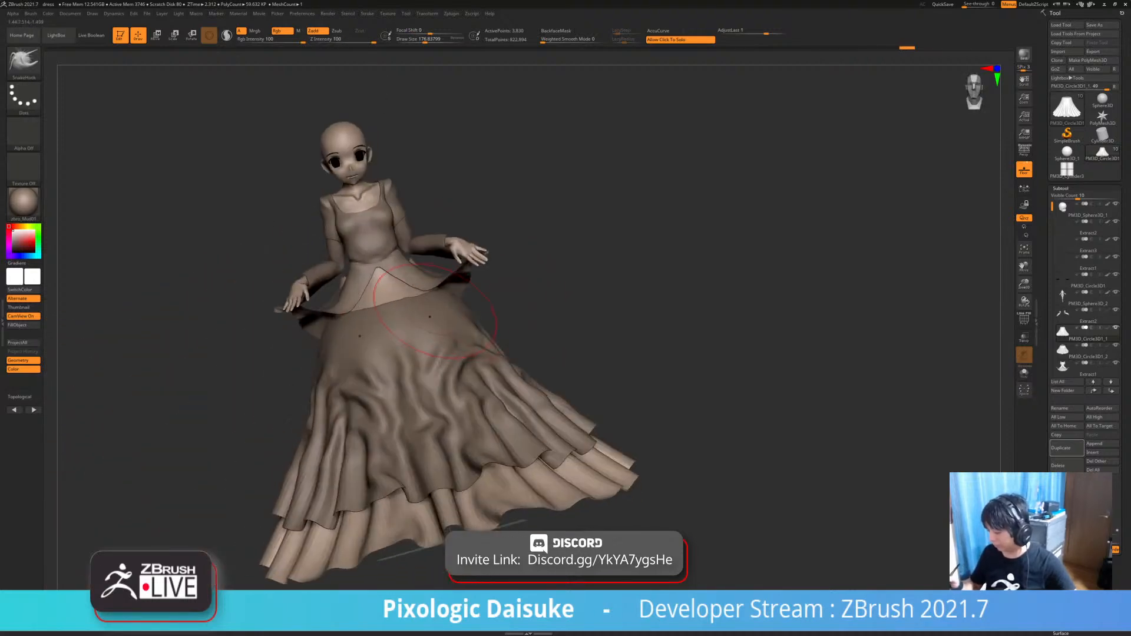
key("ctrl+shift+z")
key("ctrl+shift+z")
key("ctrl+shift+z")
key("ctrl+shift+z")
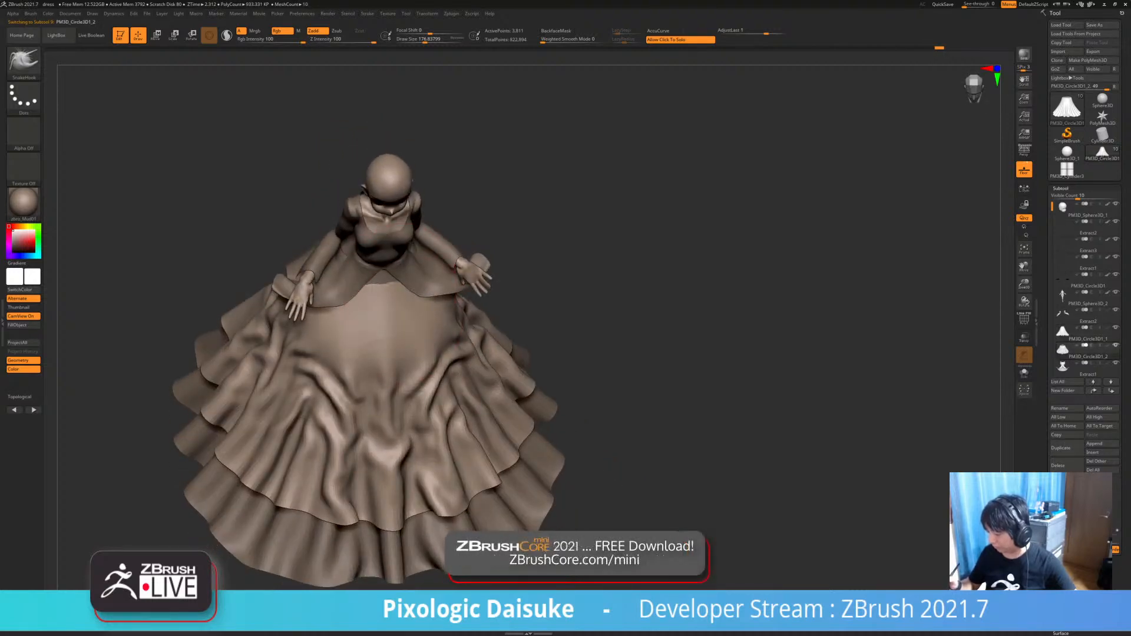
- Pull the outer skirt's upper front edge up beneath the overskirt's front opening
key("ctrl+shift+z")
key("ctrl+shift+z")
key("ctrl+shift+z")
key("ctrl+shift+z")
key("ctrl+shift+z")
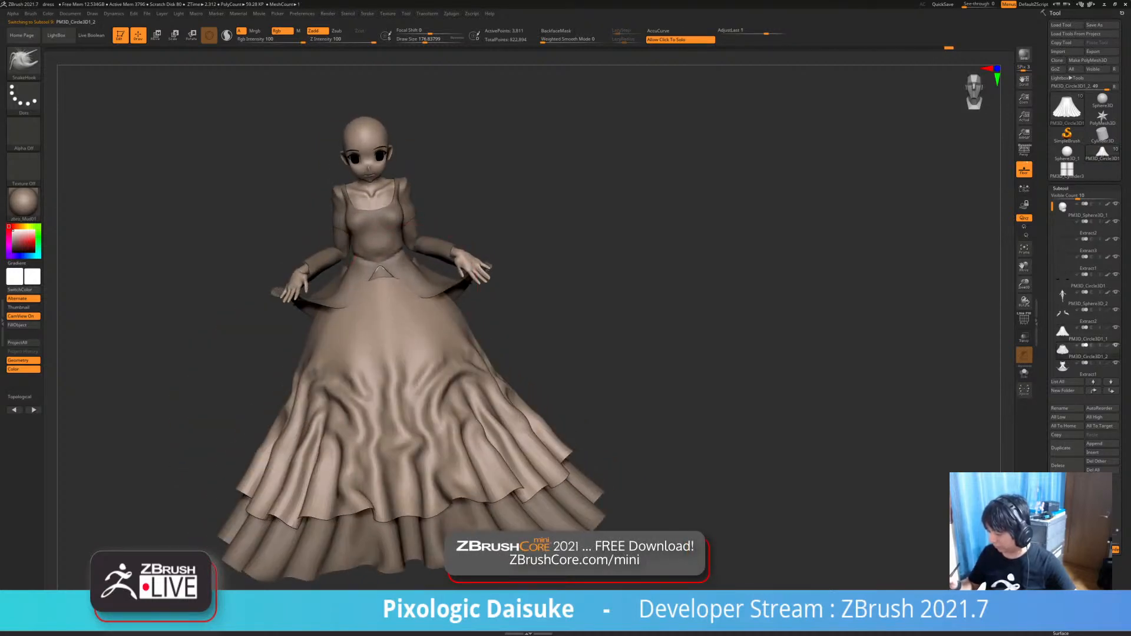
key("ctrl+shift+z")
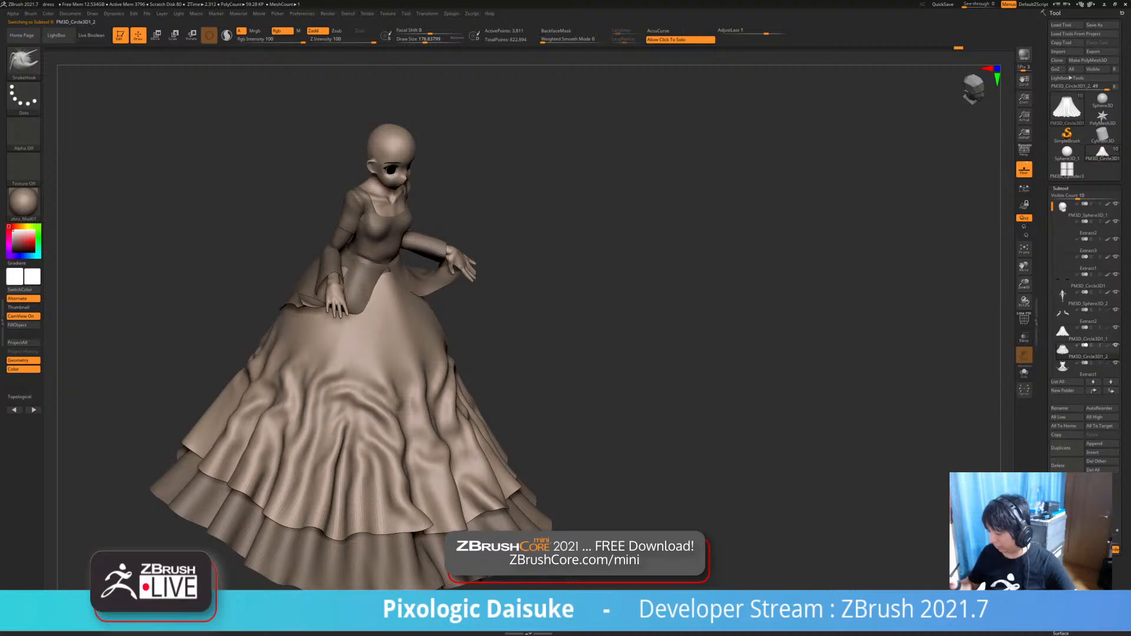
key("ctrl+shift+z")
key("ctrl+shift+z")
key("ctrl+shift+z")
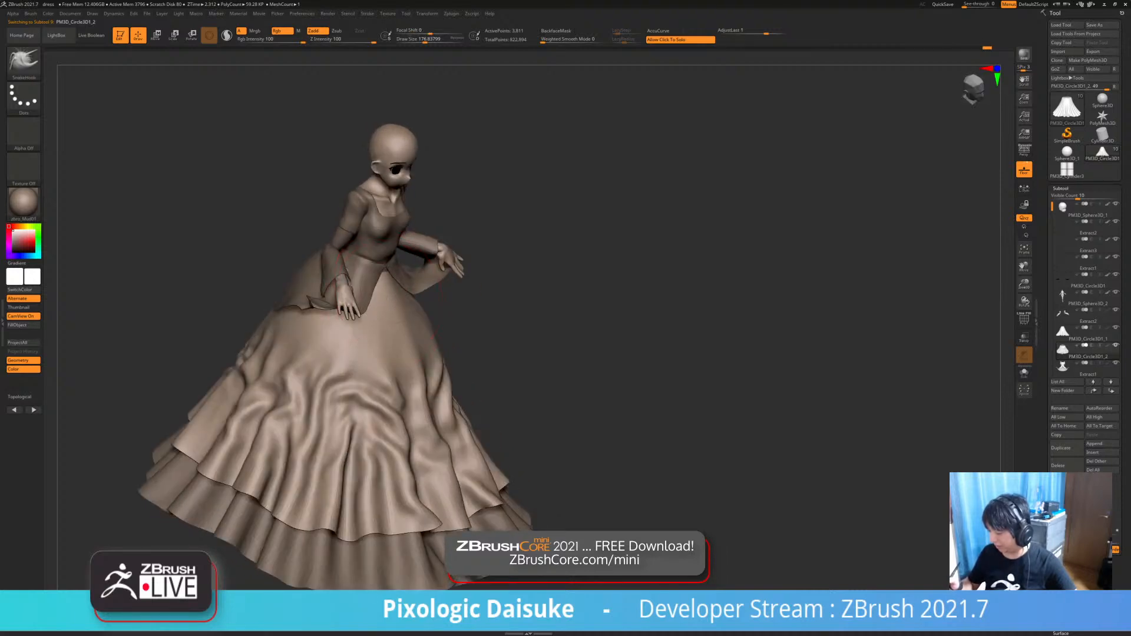
- Make the inner skirt active again and undo its recent edits at the back of the waist
mouse_move(619, 377)
left_mouse_down()
mouse_move(558, 399)
mouse_move(607, 413)
mouse_move(566, 471)
mouse_move(519, 448)
left_mouse_up()
mouse_move(352, 274)
right_mouse_down()
mouse_move(342, 221)
mouse_move(377, 246)
mouse_move(371, 278)
right_mouse_up()
left_click(378, 246, "alt")
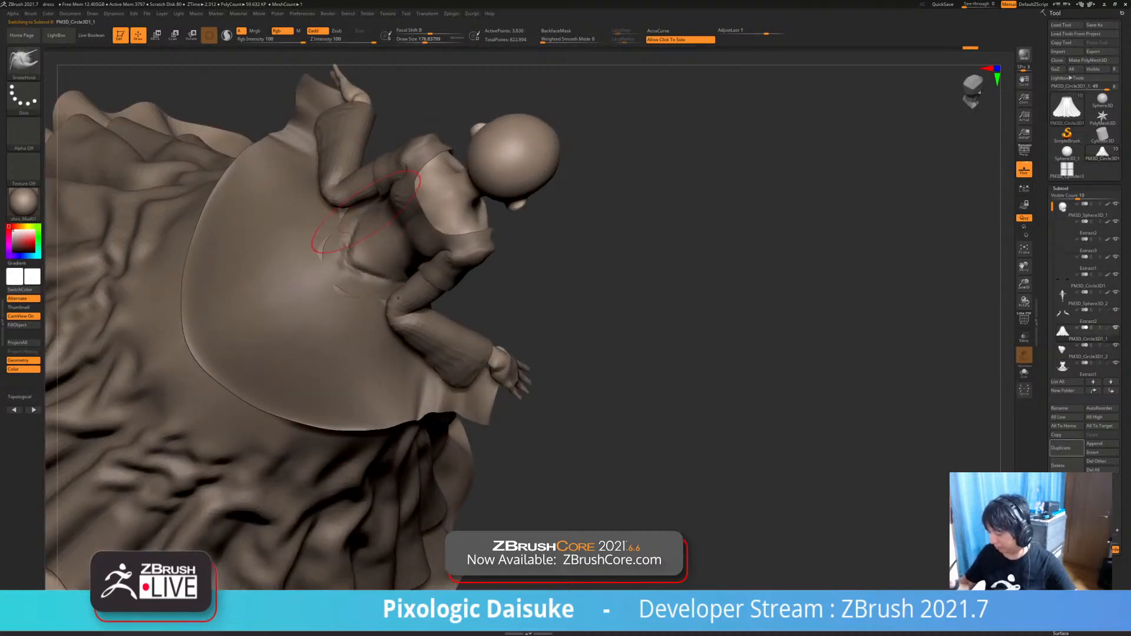
key("ctrl+z")
key("ctrl+z")
key("ctrl+z")
key("ctrl+z")
key("ctrl+z")
key("ctrl+z")
key("ctrl+z")
right_click_drag(366, 212, 369, 194)
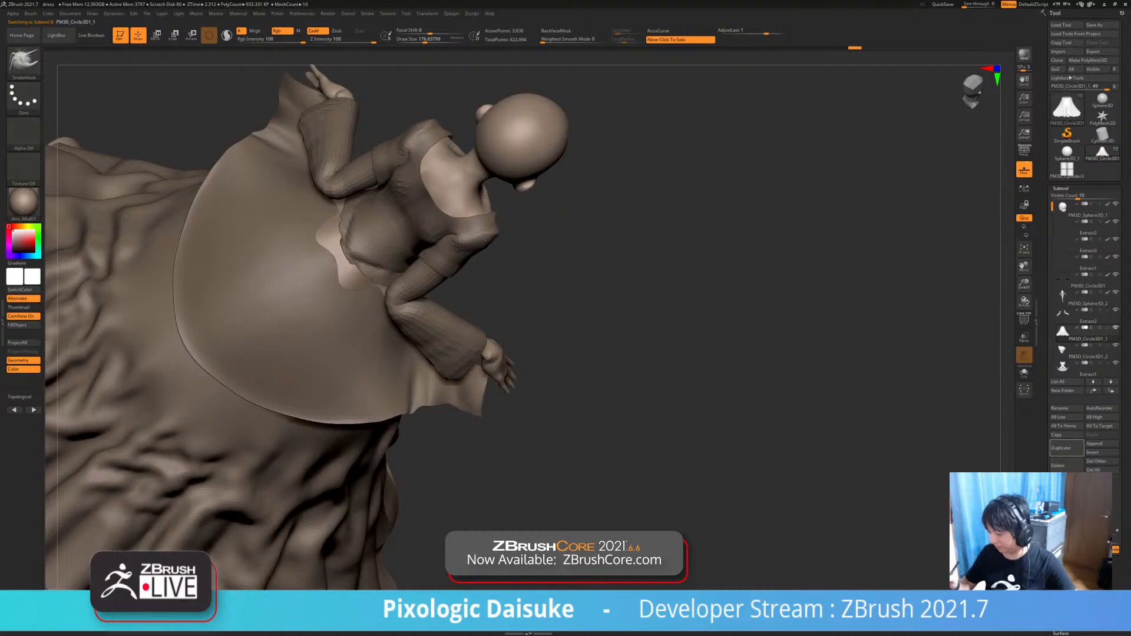
- Redo the inner skirt's back-waist adjustments so its edge sits beneath the overskirt
key("ctrl+shift+z")
key("ctrl+shift+z")
key("ctrl+shift+z")
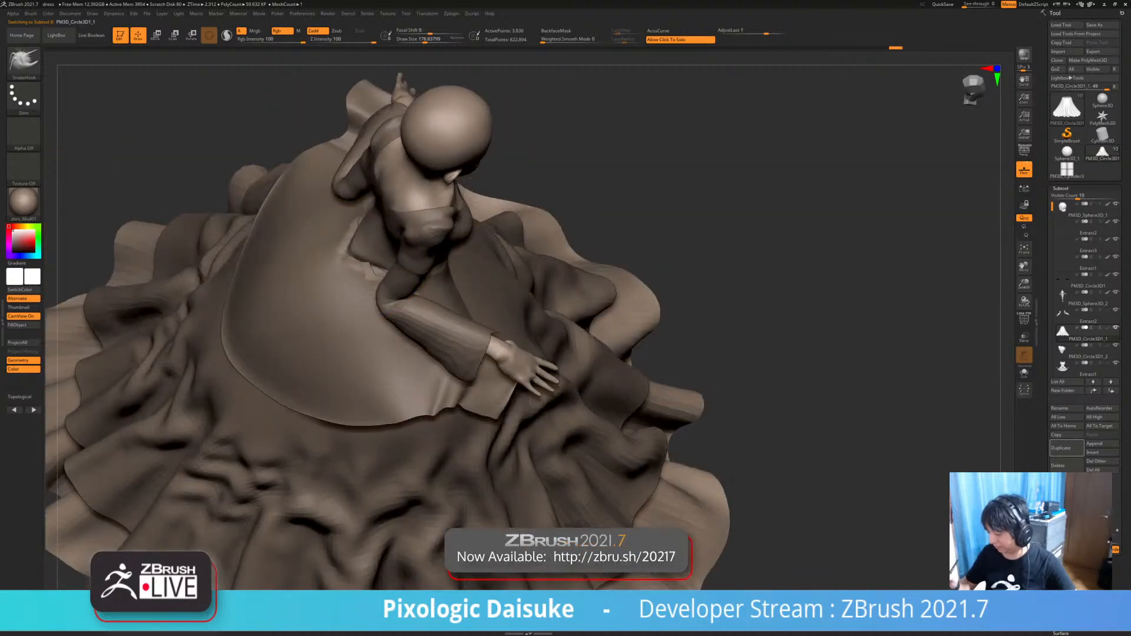
key("ctrl+shift+z")
key("ctrl+shift+z")
key("ctrl+shift+z")
key("ctrl+shift+z")
key("ctrl+shift+z")
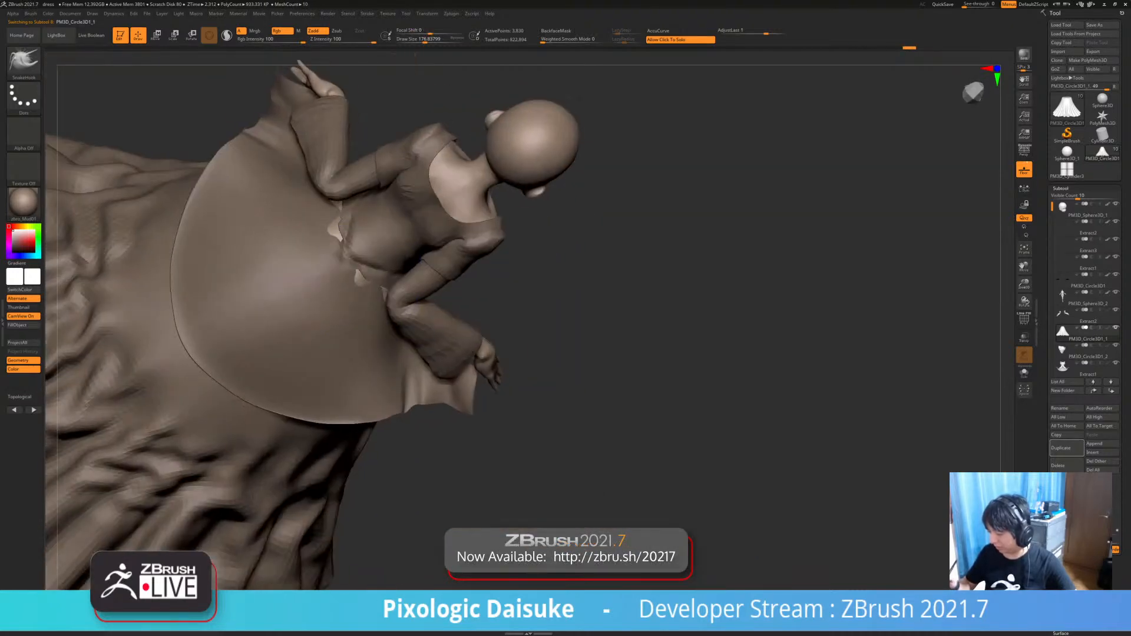
key("ctrl+shift+z")
key("ctrl+shift+z")
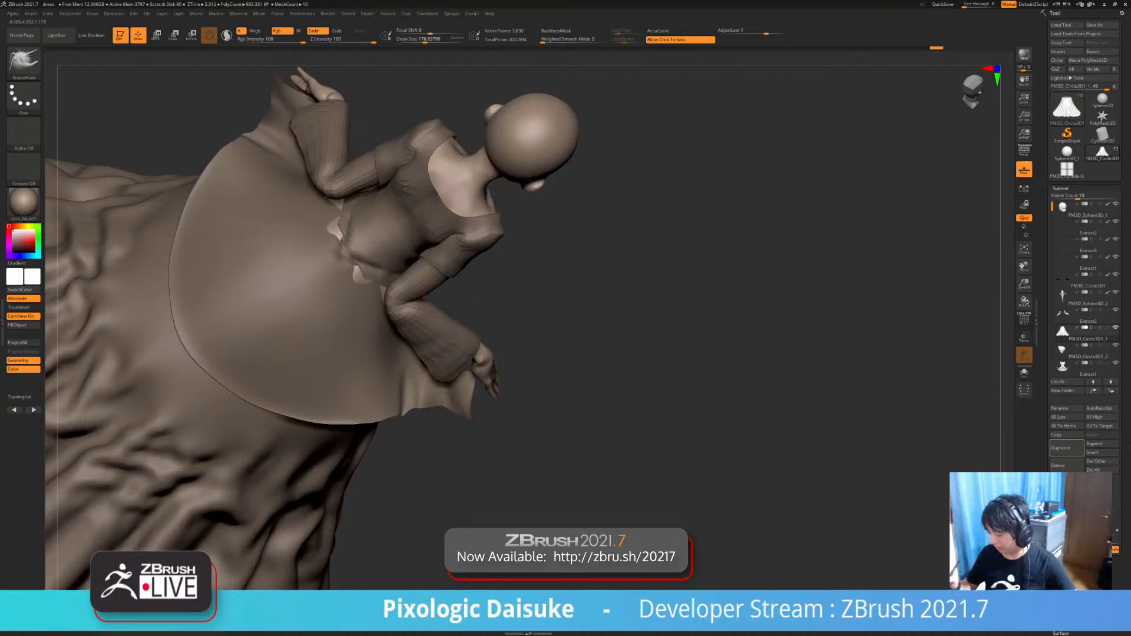
key("ctrl+shift+z")
key("ctrl+shift+z")
key("ctrl+shift+z")
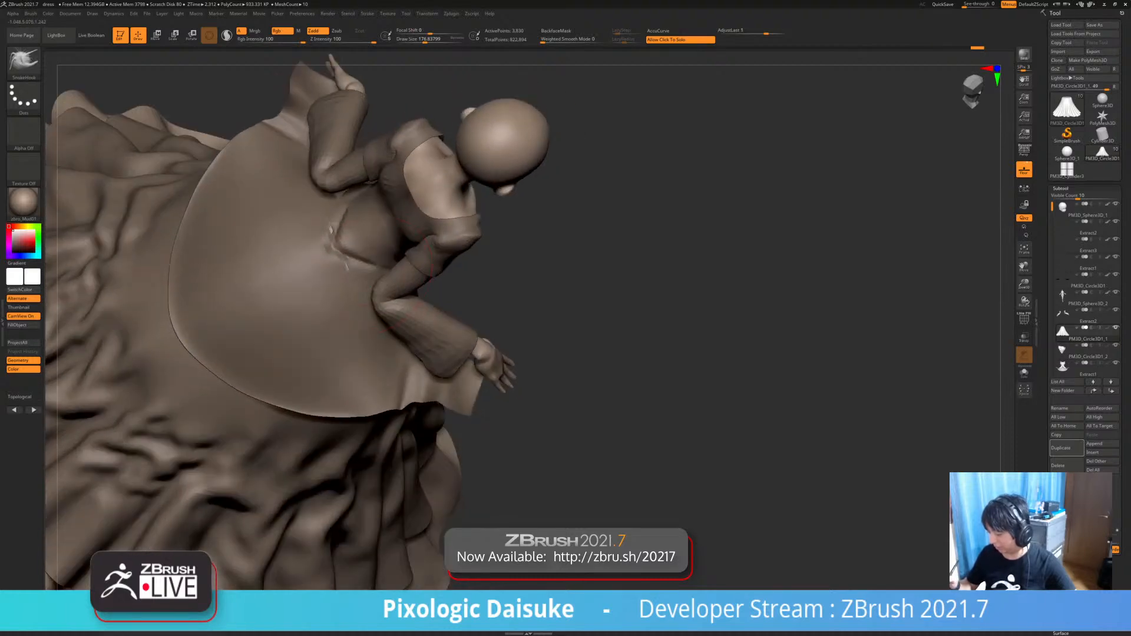
key("ctrl+z")
- Make the outer skirt active and raise its upper front edge to fill the peak of the overskirt opening
mouse_move(371, 273)
right_mouse_down("ctrl")
mouse_move(377, 236)
mouse_move(447, 194)
mouse_move(411, 295)
mouse_move(401, 284)
right_mouse_up("ctrl")
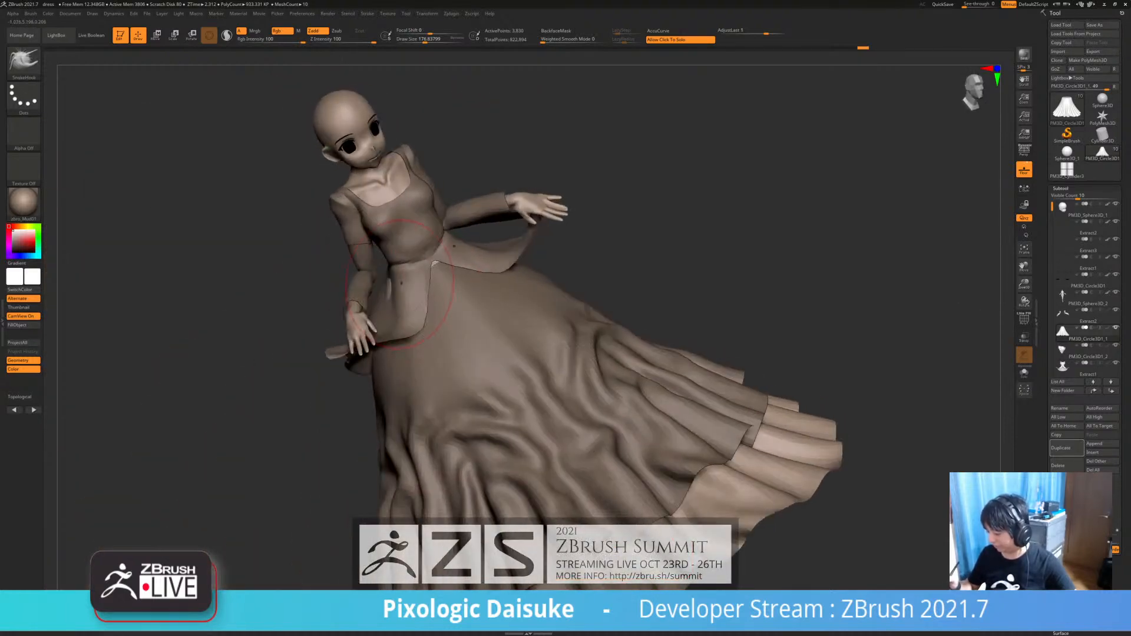
right_click_drag(525, 319, 476, 272)
left_click(476, 272, "alt")
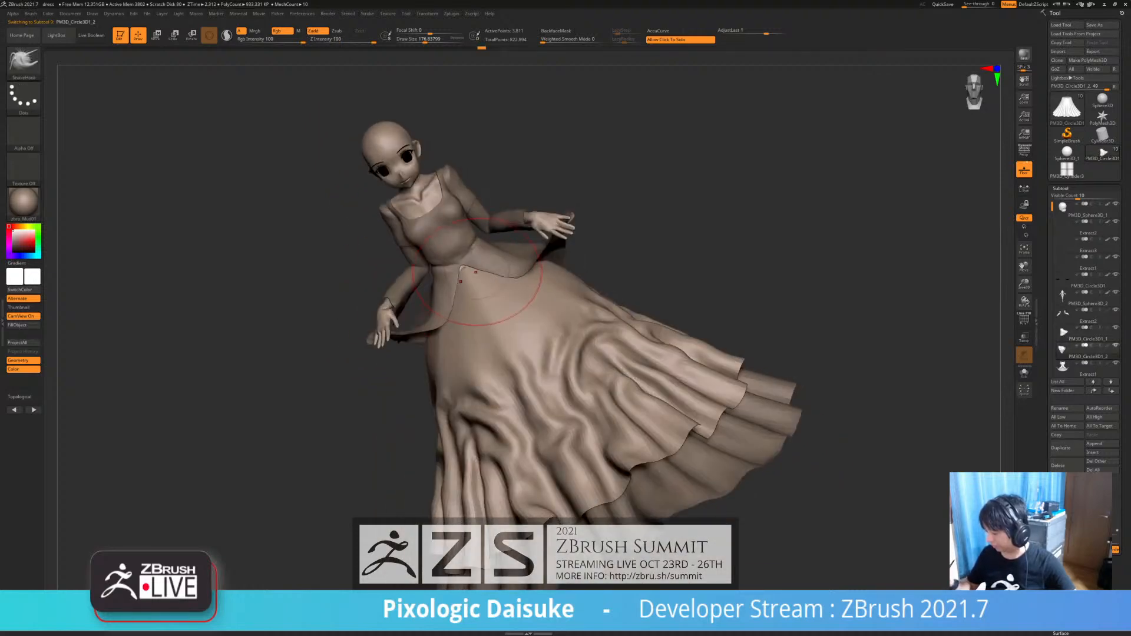
mouse_move(557, 293)
right_mouse_down("shift")
mouse_move(595, 303)
mouse_move(474, 297)
mouse_move(422, 268)
mouse_move(435, 272)
mouse_move(396, 277)
mouse_move(421, 283)
mouse_move(383, 336)
mouse_move(382, 319)
mouse_move(369, 335)
mouse_move(419, 299)
mouse_move(519, 301)
mouse_move(427, 312)
mouse_move(527, 299)
right_mouse_up("shift")
key("ctrl+shift+z")
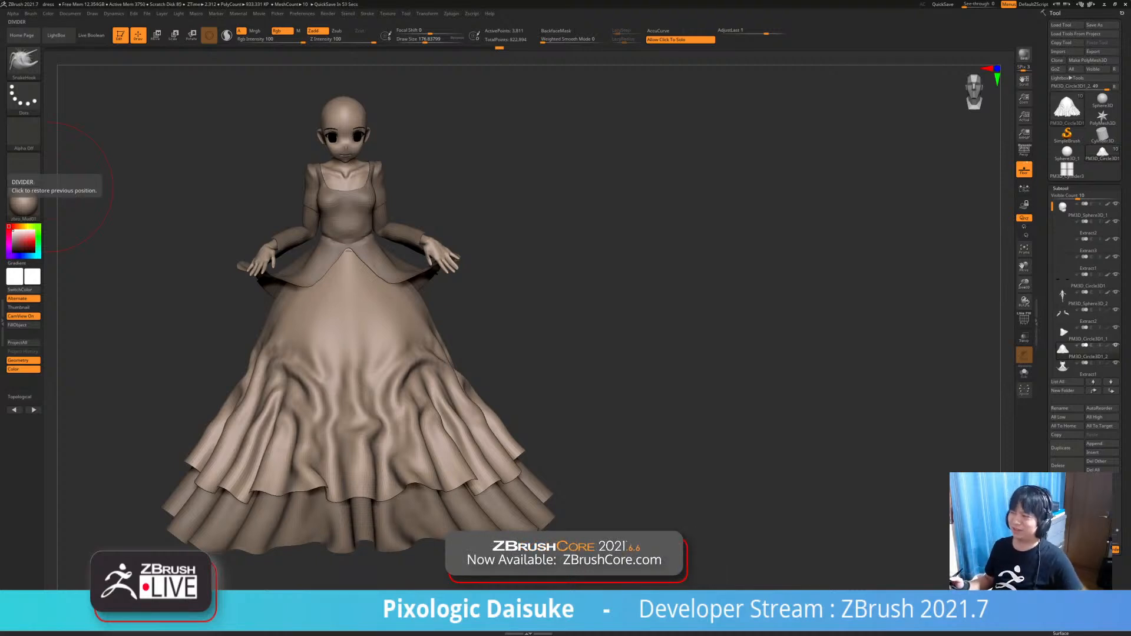
- Smooth the folds on the side of the outer skirt with SmoothCloth
mouse_move(530, 354)
left_mouse_down()
mouse_move(619, 360)
mouse_move(539, 365)
mouse_move(537, 333)
left_mouse_up()
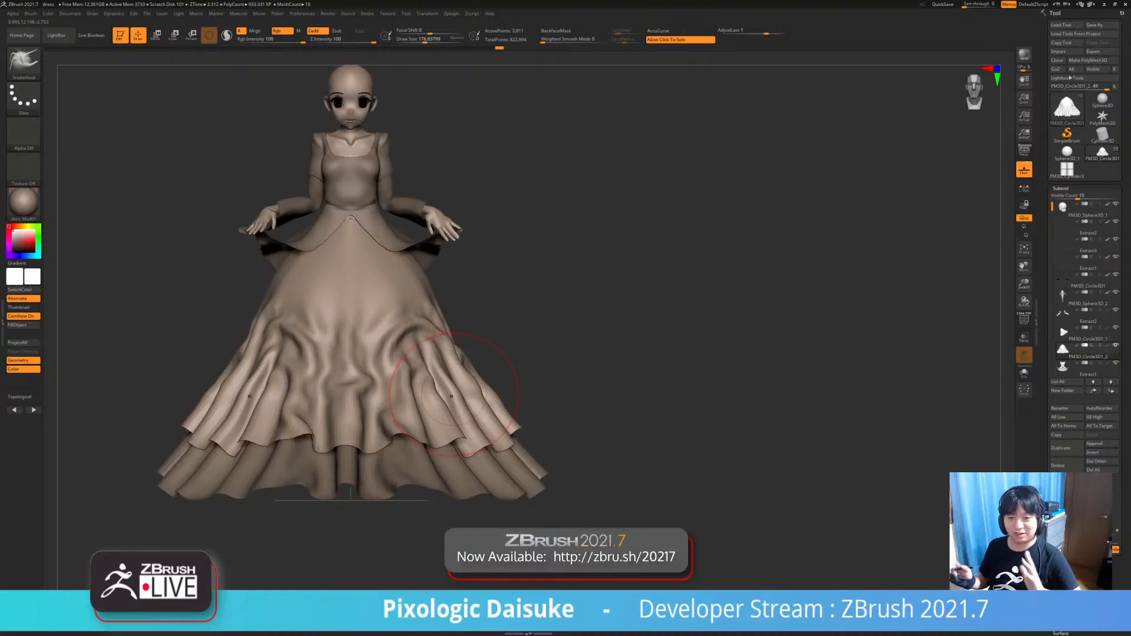
right_click_drag(422, 344, 416, 354)
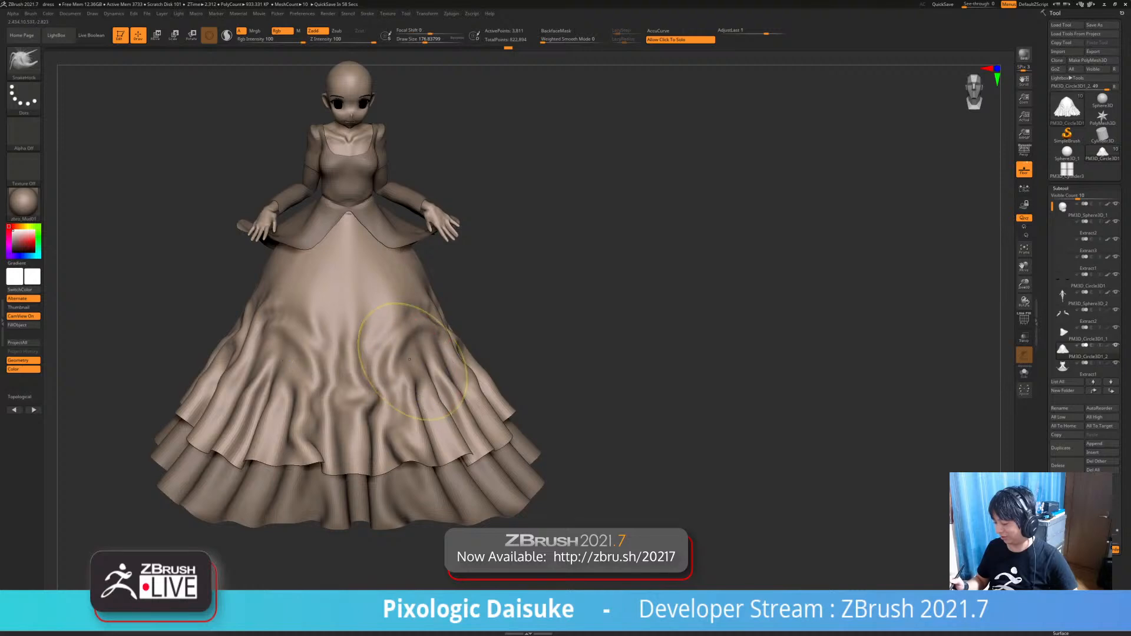
left_click_drag(430, 401, 455, 405, "shift")
right_click_drag(466, 369, 472, 383)
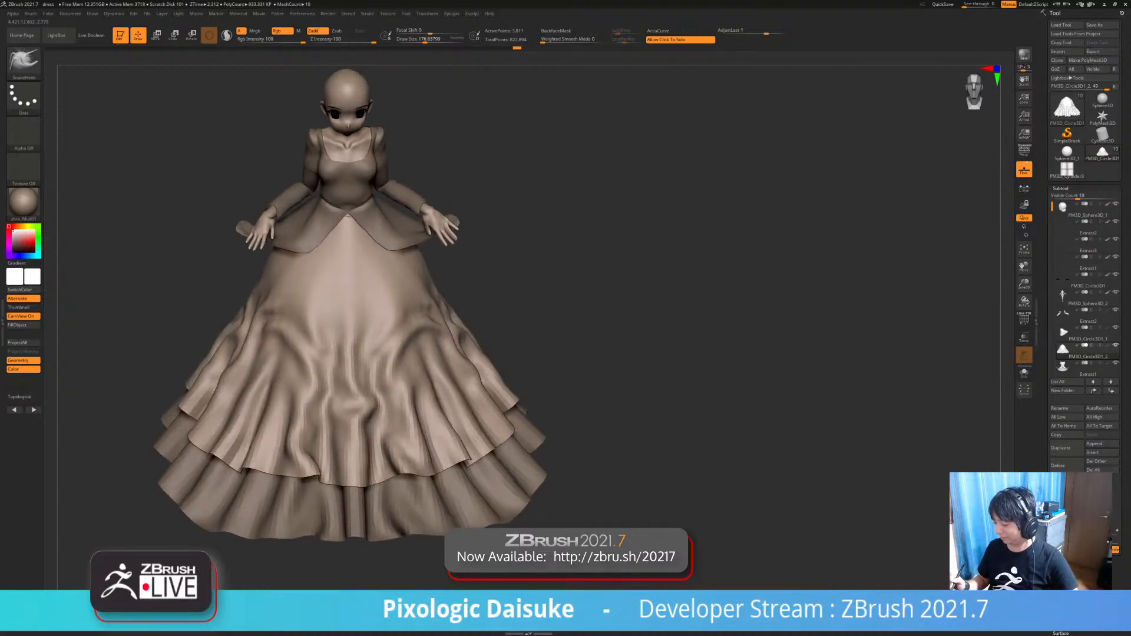
left_click_drag(474, 380, 476, 372, "shift")
mouse_move(477, 372)
right_mouse_down()
mouse_move(471, 333)
mouse_move(465, 346)
right_mouse_up()
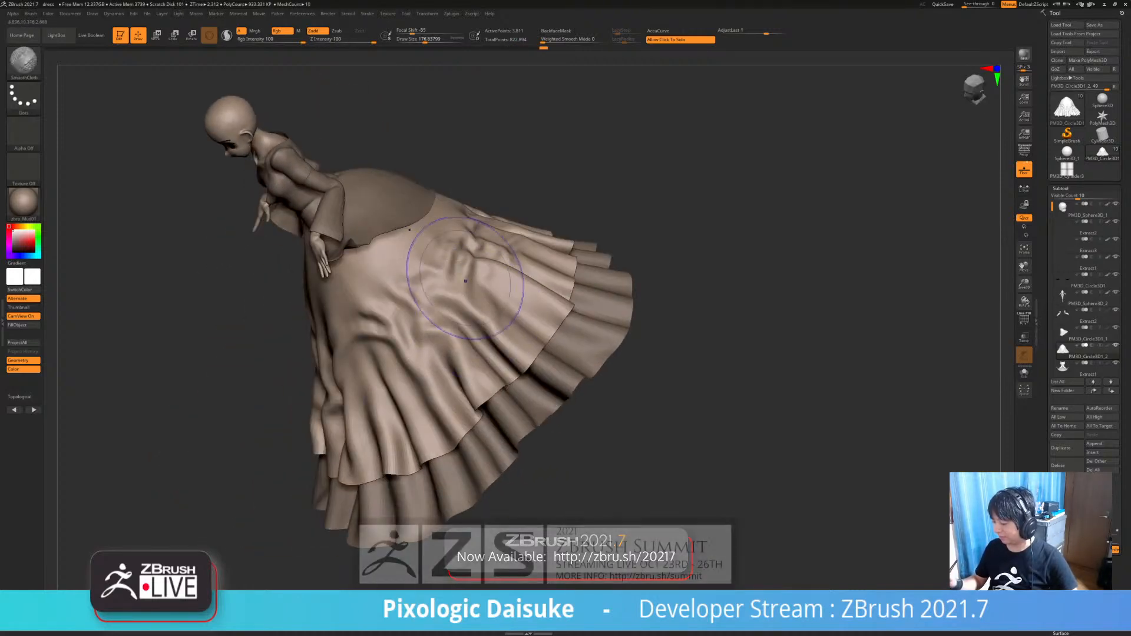
right_click_drag(466, 345, 436, 321)
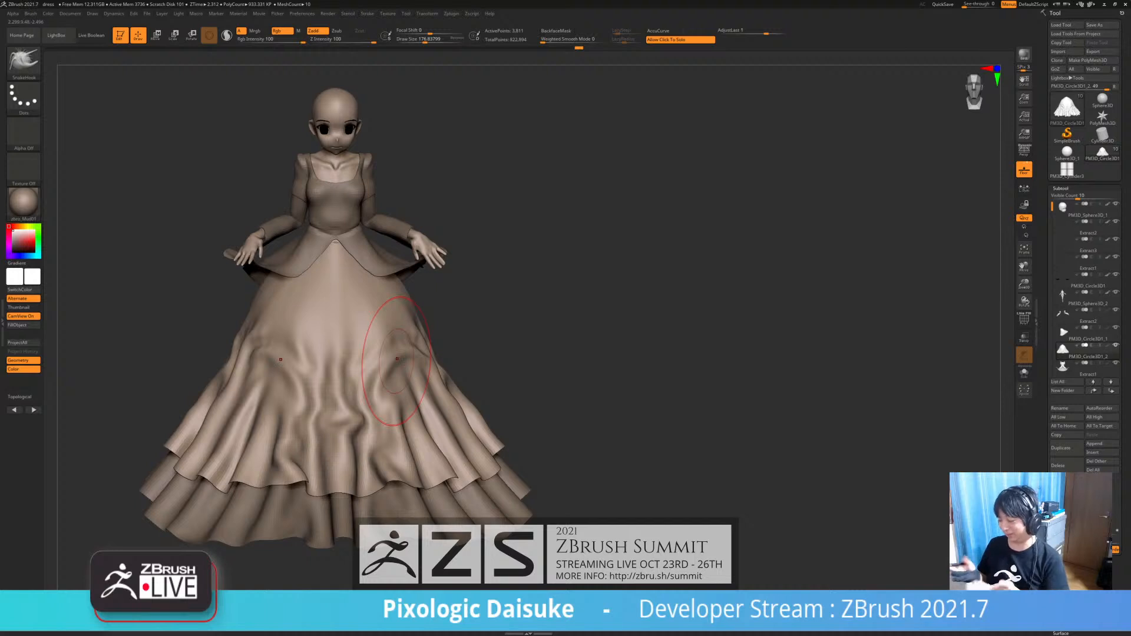
- Make the bodice-and-overskirt subtool active and examine its mesh with the polyframe display
left_click(382, 275, "alt")
mouse_move(382, 276)
right_mouse_down("ctrl")
mouse_move(382, 335)
mouse_move(437, 406)
mouse_move(345, 328)
right_mouse_up("ctrl")
left_click(1025, 319)
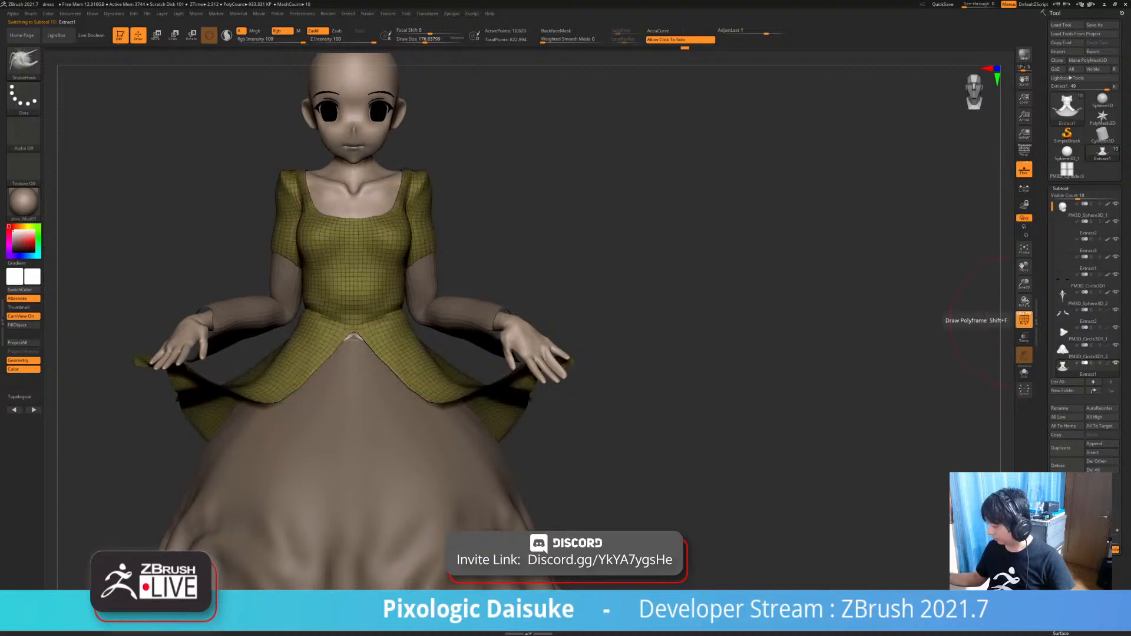
left_click(1025, 319)
left_click(1024, 319)
mouse_move(966, 301)
right_mouse_down()
mouse_move(993, 308)
mouse_move(960, 342)
right_mouse_up()
left_click(1025, 319)
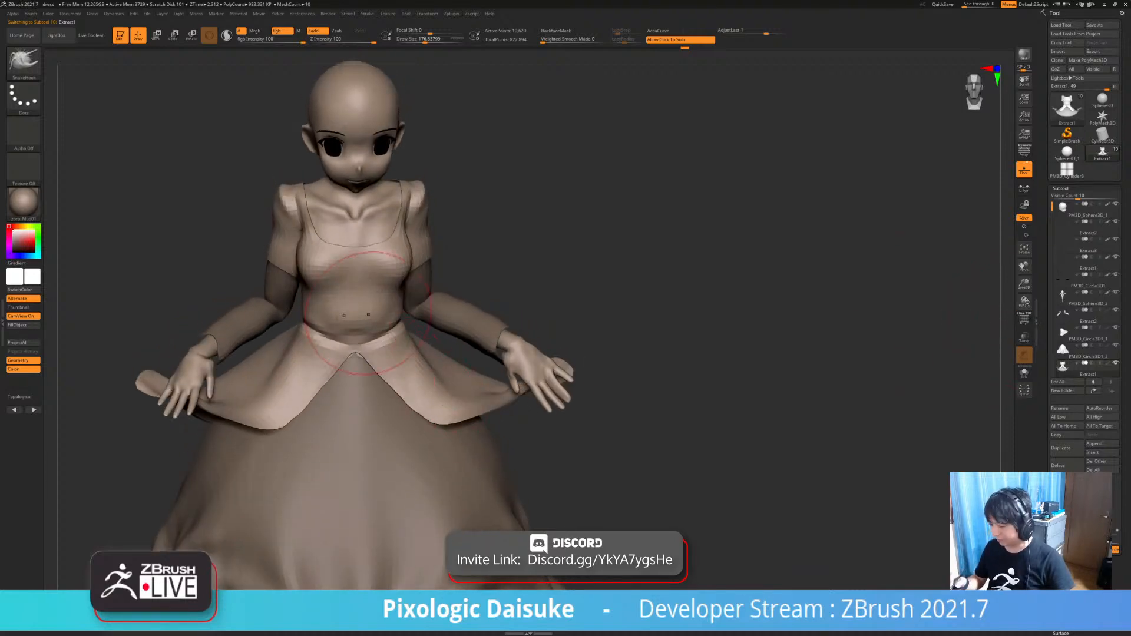
- Choose the ClothNudge brush, try nudging wrinkles into the overskirt's front beside the waist, and undo the strokes
left_click(24, 61)
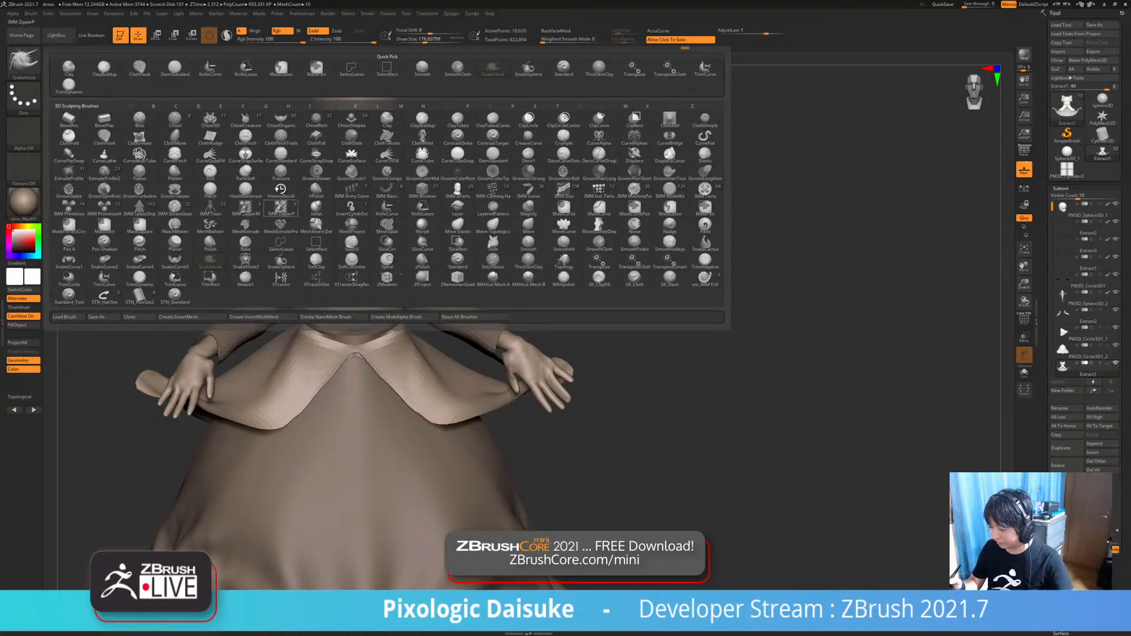
left_click(210, 137)
right_click_drag(407, 333, 406, 392)
mouse_move(437, 392)
left_mouse_down()
mouse_move(406, 404)
mouse_move(422, 371)
mouse_move(404, 347)
left_mouse_up()
key("ctrl+z")
key("ctrl+z")
right_click_drag(443, 327, 445, 368)
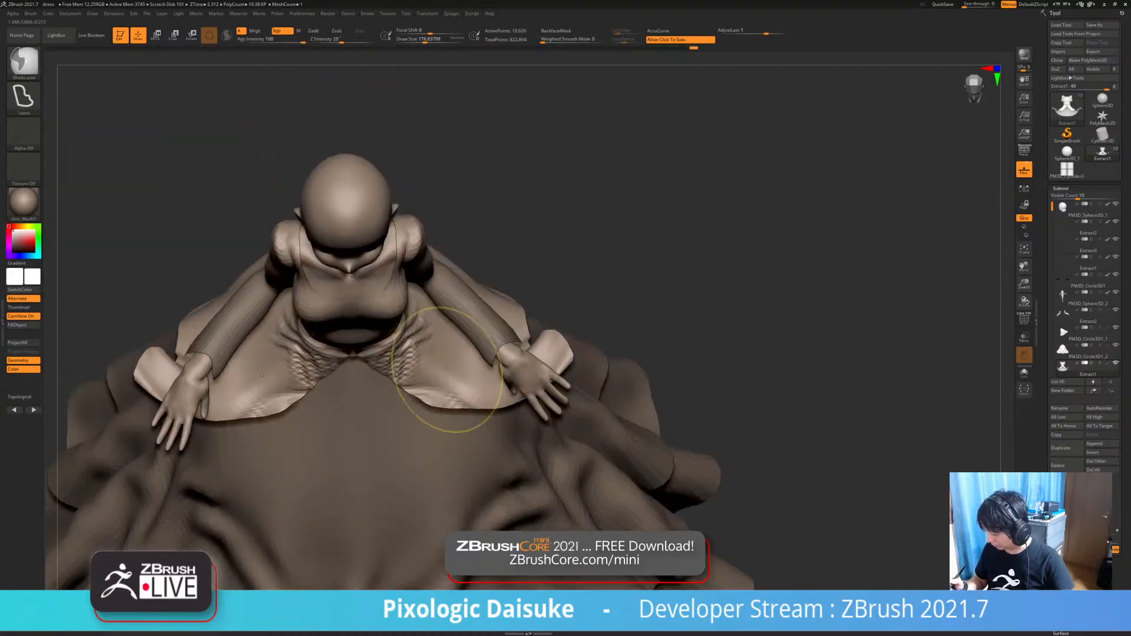
key("ctrl+z")
key("ctrl+z")
- Try ClothNudge strokes across the overskirt's front and back around the waist, and undo them
left_click_drag(427, 375, 400, 324)
right_click_drag(624, 206, 465, 260)
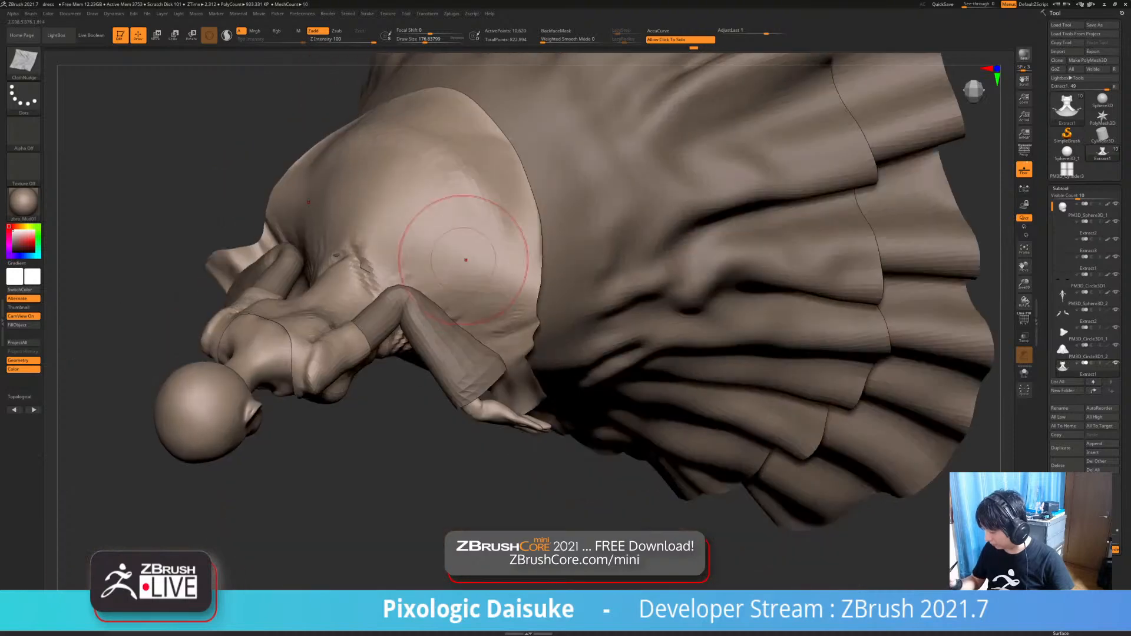
left_click_drag(416, 262, 383, 239)
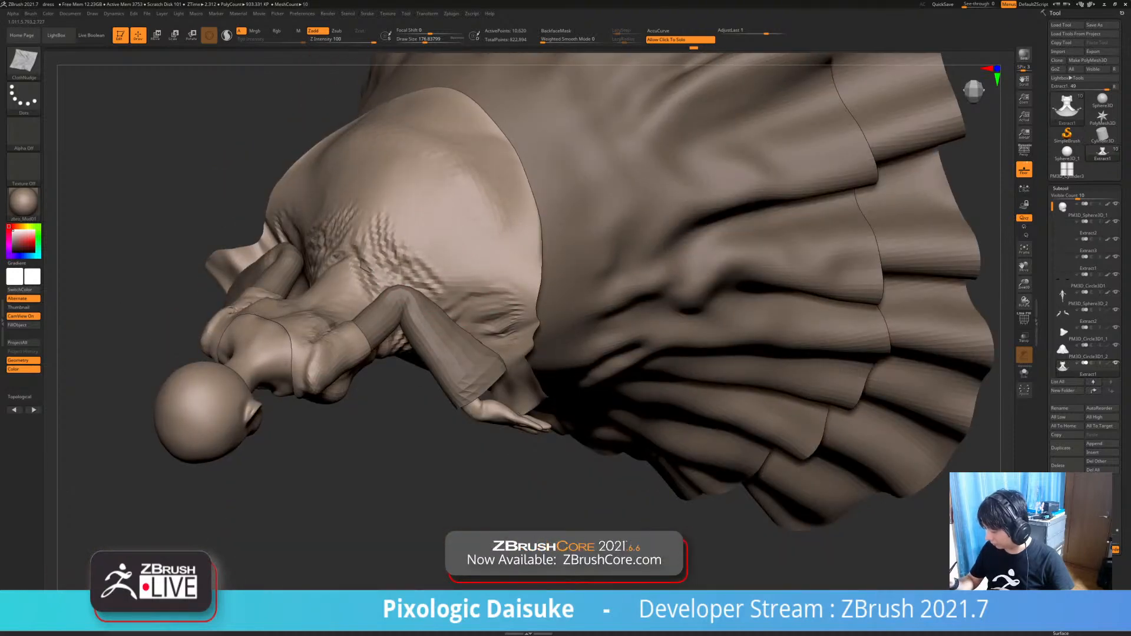
right_click_drag(330, 236, 417, 233)
key("ctrl+z")
key("ctrl+z")
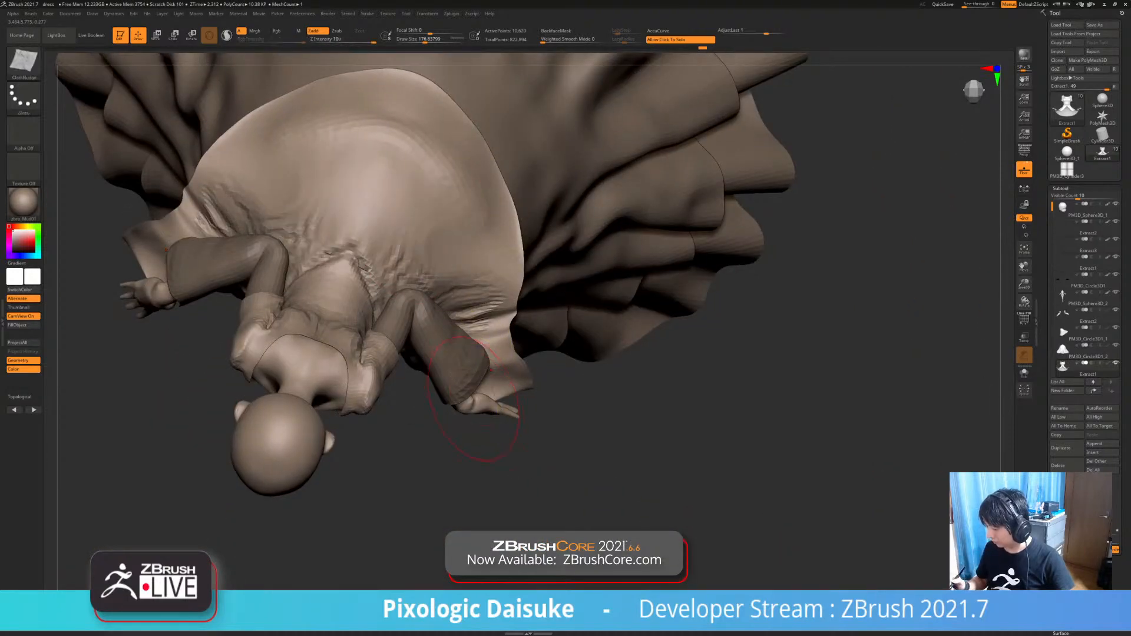
right_click_drag(471, 404, 472, 247)
key("ctrl+z")
key("ctrl+z")
key("ctrl+z")
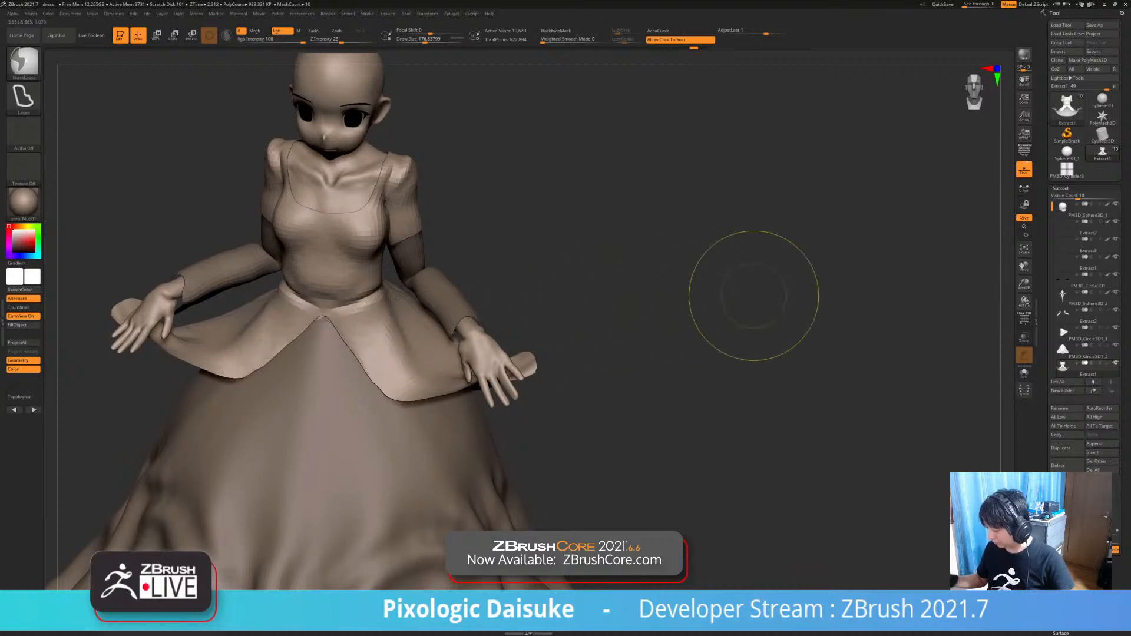
- Enable Dynamic Subdiv on the bodice-and-overskirt, try ClothNudge wrinkles on the overskirt's front, and undo the strokes
left_click(1064, 197)
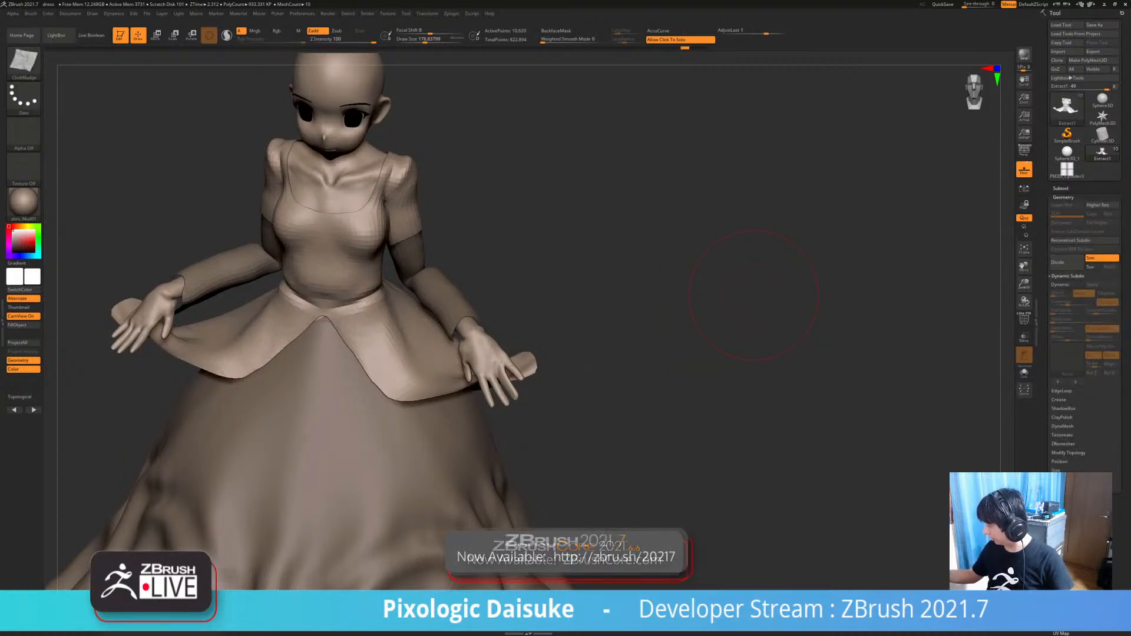
key("d")
right_click_drag(360, 380, 442, 447, "alt")
mouse_move(457, 413)
left_mouse_down()
mouse_move(483, 386)
mouse_move(471, 396)
left_mouse_up()
key("ctrl+z")
right_click_drag(488, 386, 495, 373)
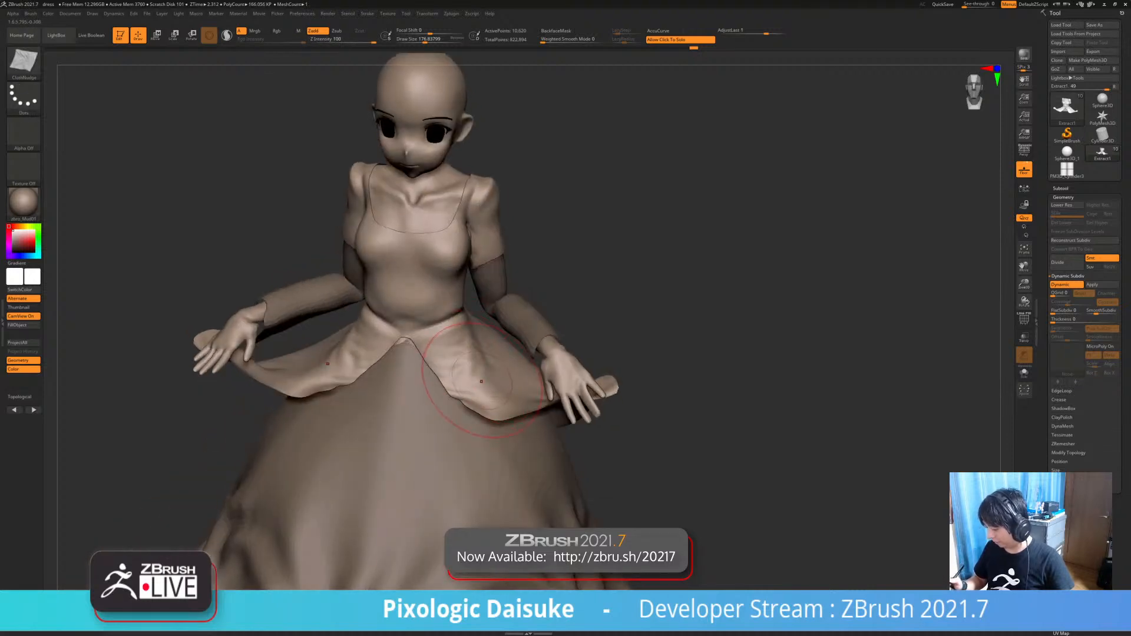
key("ctrl+z")
key("ctrl+z")
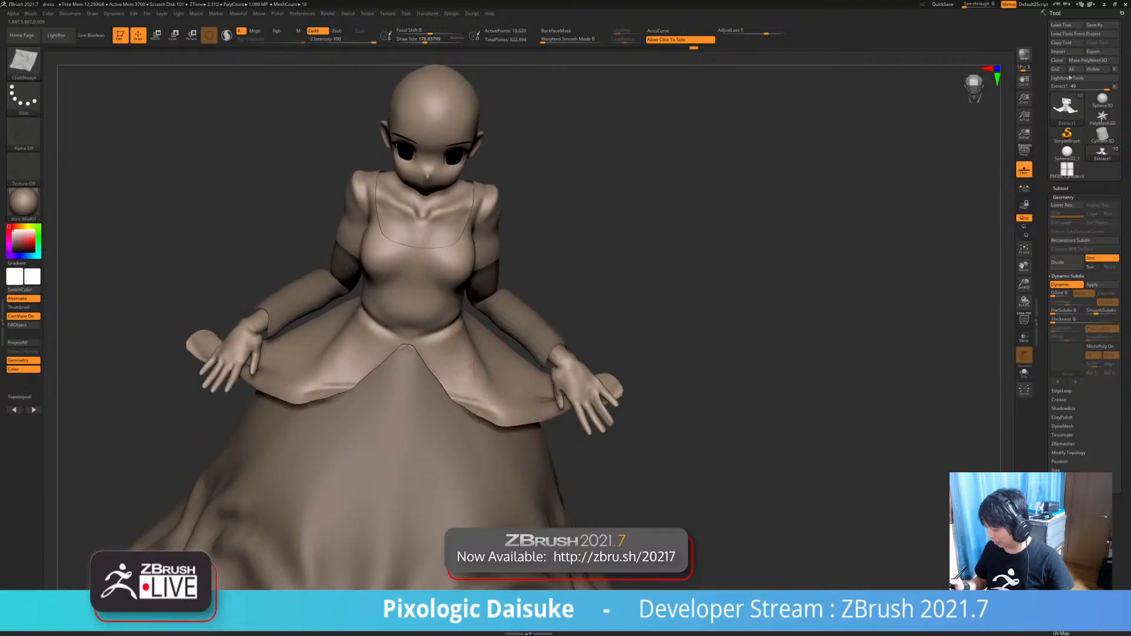
- Nudge cloth wrinkles into both front panels of the overskirt below the waist with ClothNudge
right_click_drag(496, 378, 488, 359)
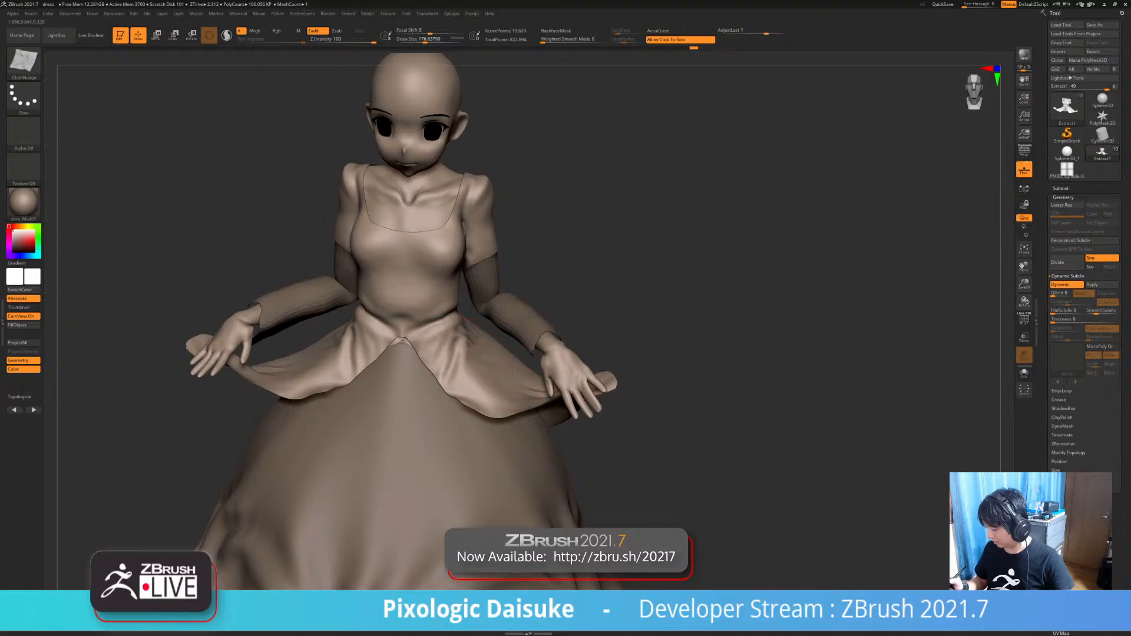
mouse_move(469, 318)
right_mouse_down()
mouse_move(492, 384)
mouse_move(484, 377)
mouse_move(505, 397)
mouse_move(489, 369)
mouse_move(442, 380)
mouse_move(493, 378)
right_mouse_up()
key("ctrl+z")
left_click_drag(493, 377, 510, 380)
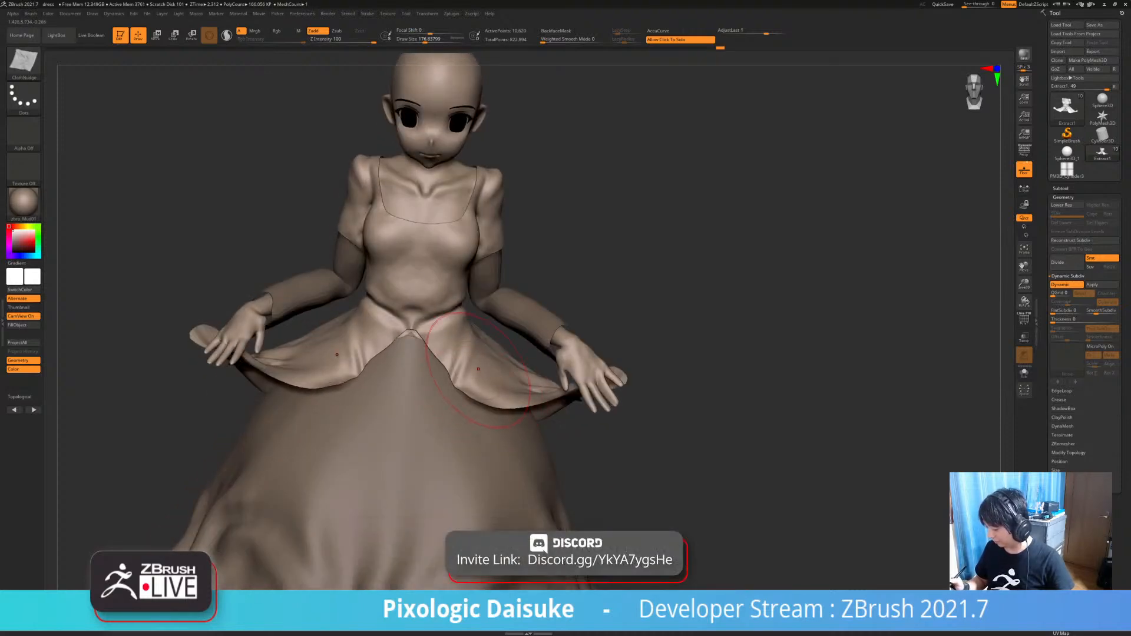
mouse_move(481, 361)
right_mouse_down()
mouse_move(441, 371)
mouse_move(484, 377)
mouse_move(492, 350)
right_mouse_up()
right_click_drag(445, 299, 526, 349)
- Smooth the overskirt's side and back with SmoothCloth, comparing the dress with Dynamic Subdiv off and on
key("shift")
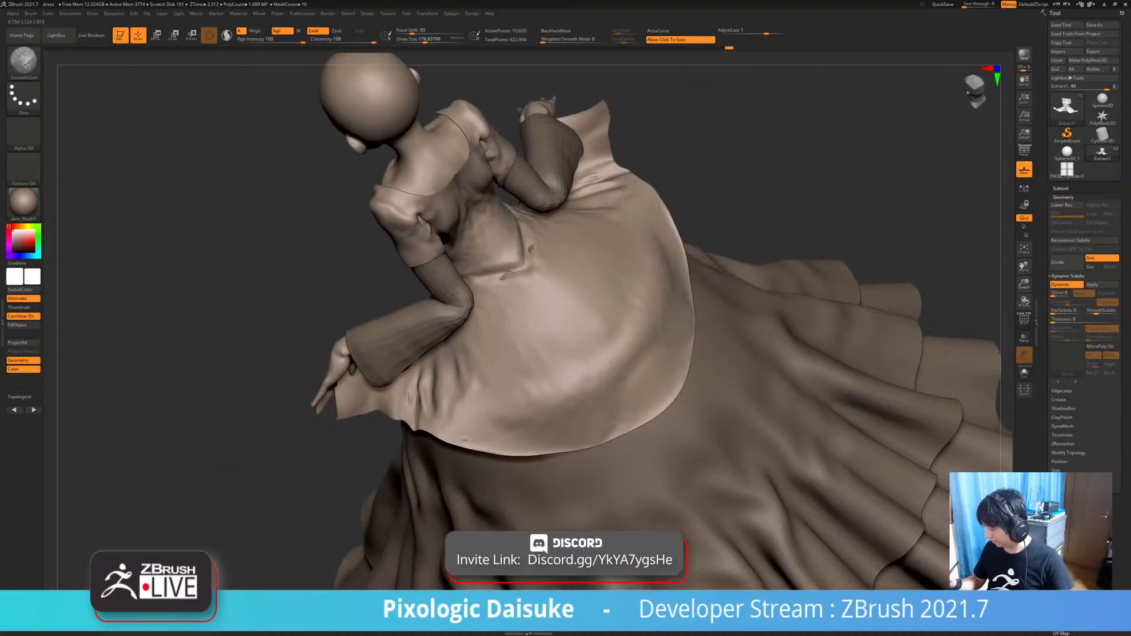
mouse_move(474, 416)
right_mouse_down()
mouse_move(518, 422)
mouse_move(557, 377)
mouse_move(607, 377)
right_mouse_up()
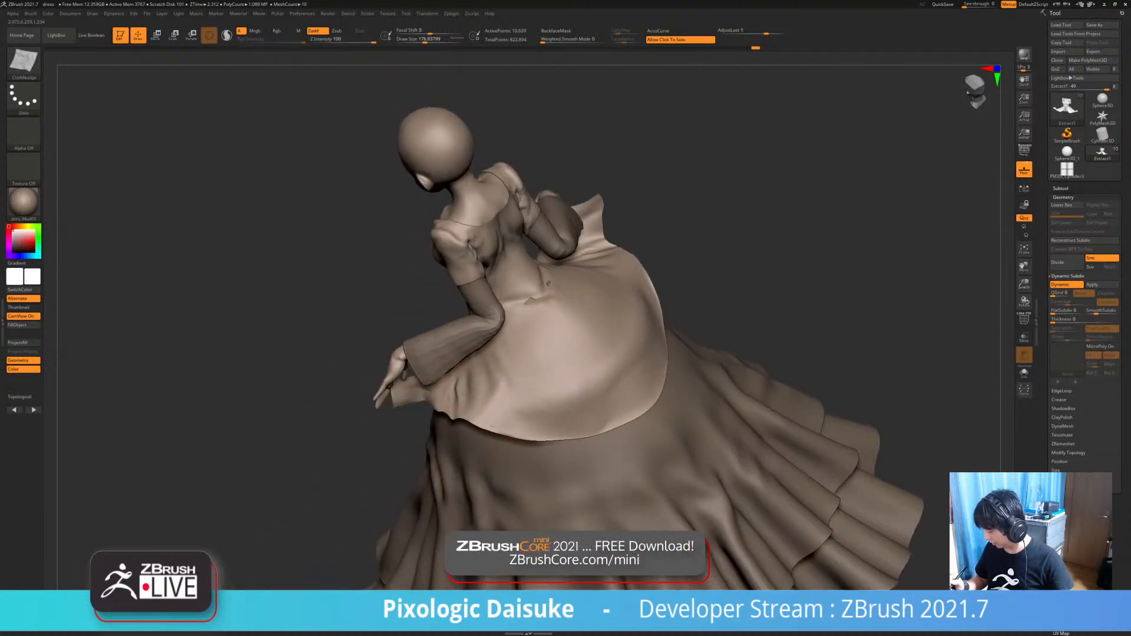
key("shift+d")
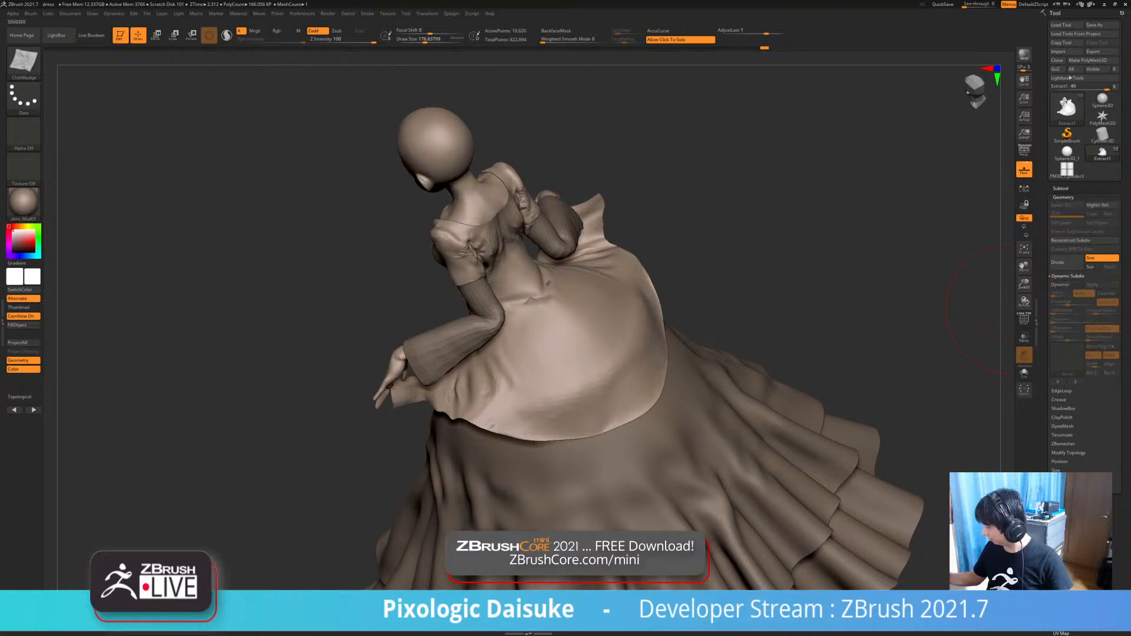
right_click_drag(649, 354, 642, 258)
key("d")
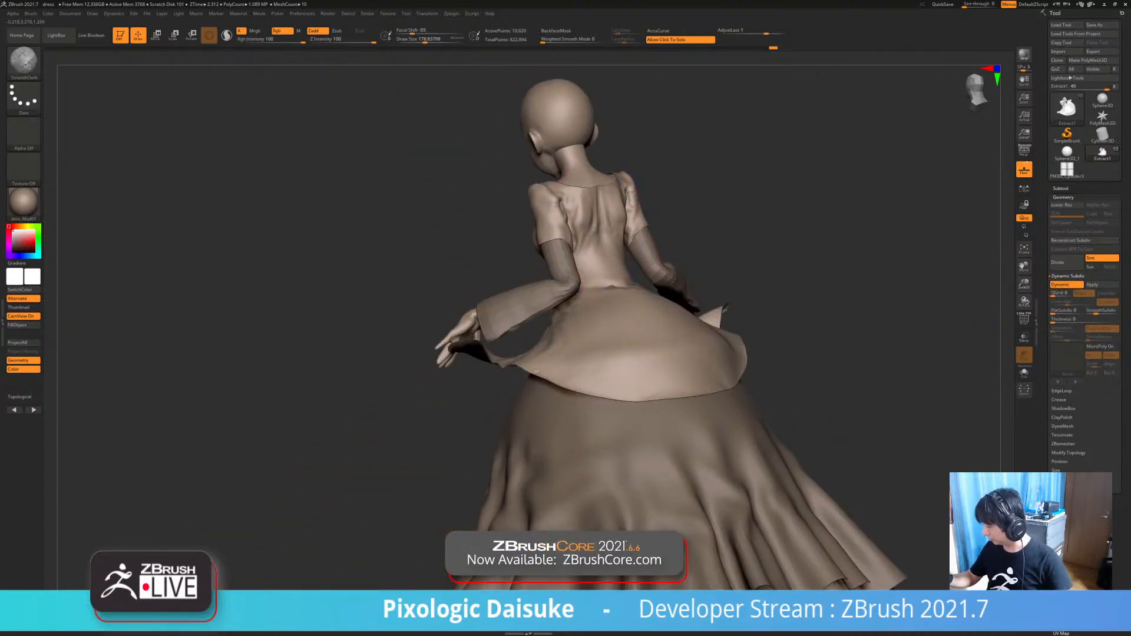
right_click_drag(595, 224, 510, 267)
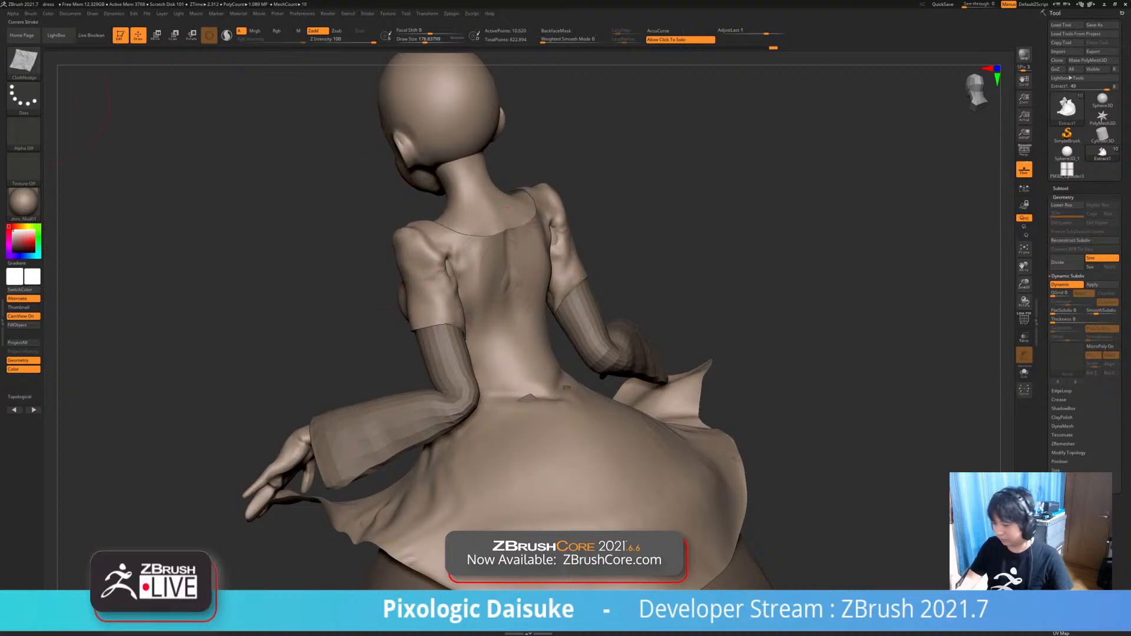
- Reshape the bodice's back and rear waist with the SnakeHook brush at draw size 97, turning on BackfaceMask
key("b")
key("s")
key("h")
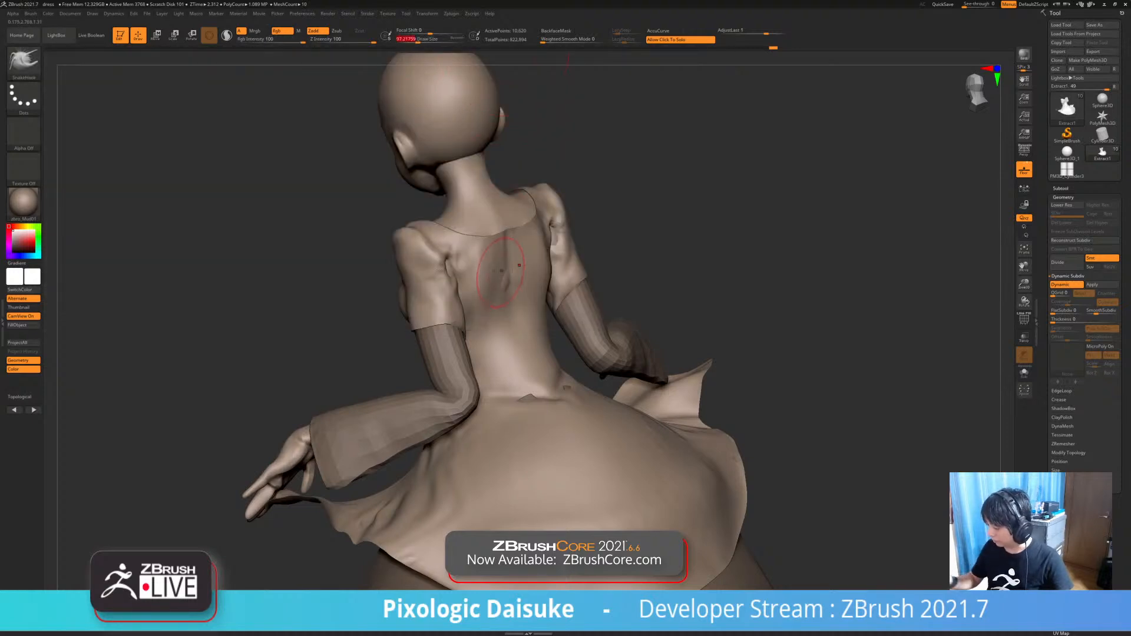
mouse_move(501, 271)
right_mouse_down()
mouse_move(489, 253)
mouse_move(548, 242)
mouse_move(545, 226)
mouse_move(506, 229)
right_mouse_up()
key("ctrl+z")
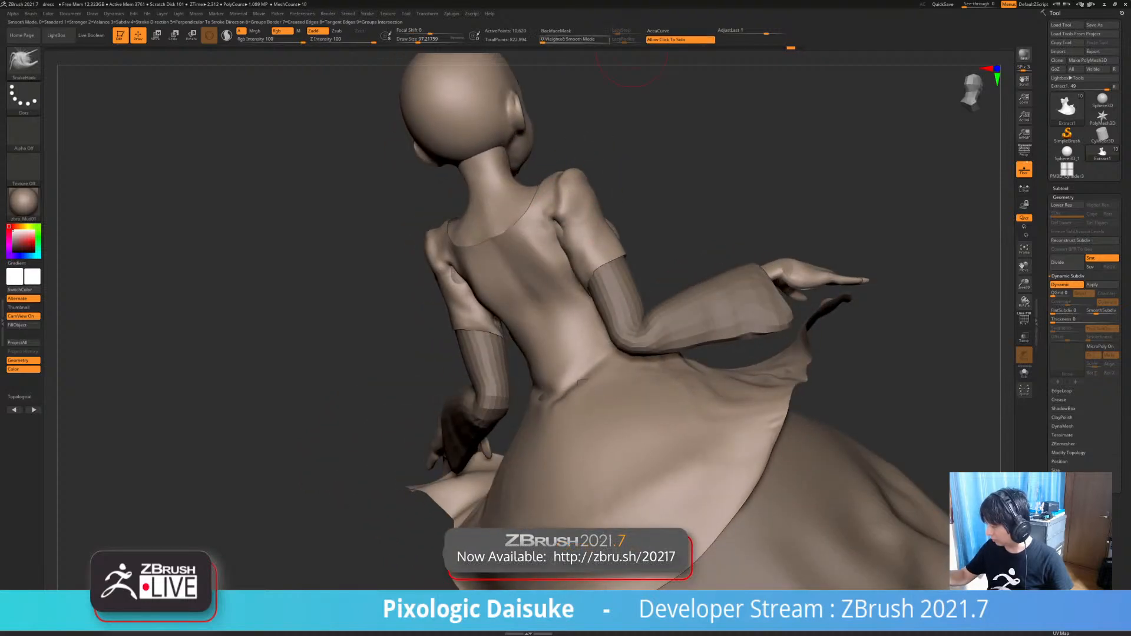
left_click(555, 30)
right_click_drag(448, 270, 575, 272)
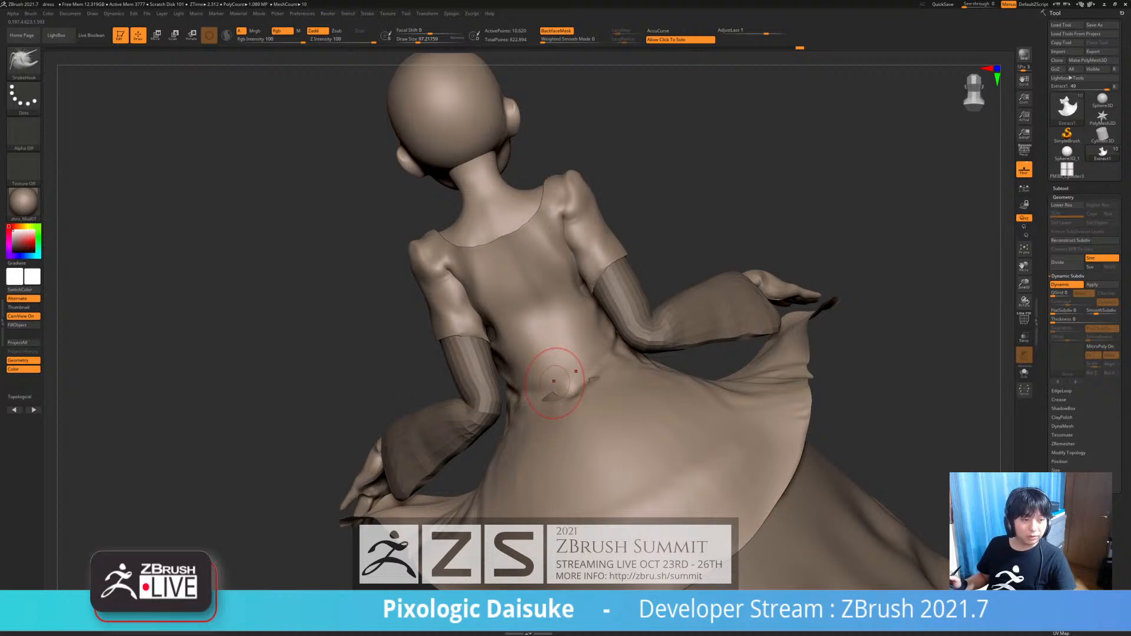
right_click_drag(568, 375, 684, 371)
- Pull and smooth the bodice's front and sides around the bust and underarm with SnakeHook and SmoothCloth
mouse_move(413, 286)
right_mouse_down()
mouse_move(360, 285)
mouse_move(613, 284)
mouse_move(568, 283)
right_mouse_up()
left_click_drag(335, 324, 330, 342, "shift")
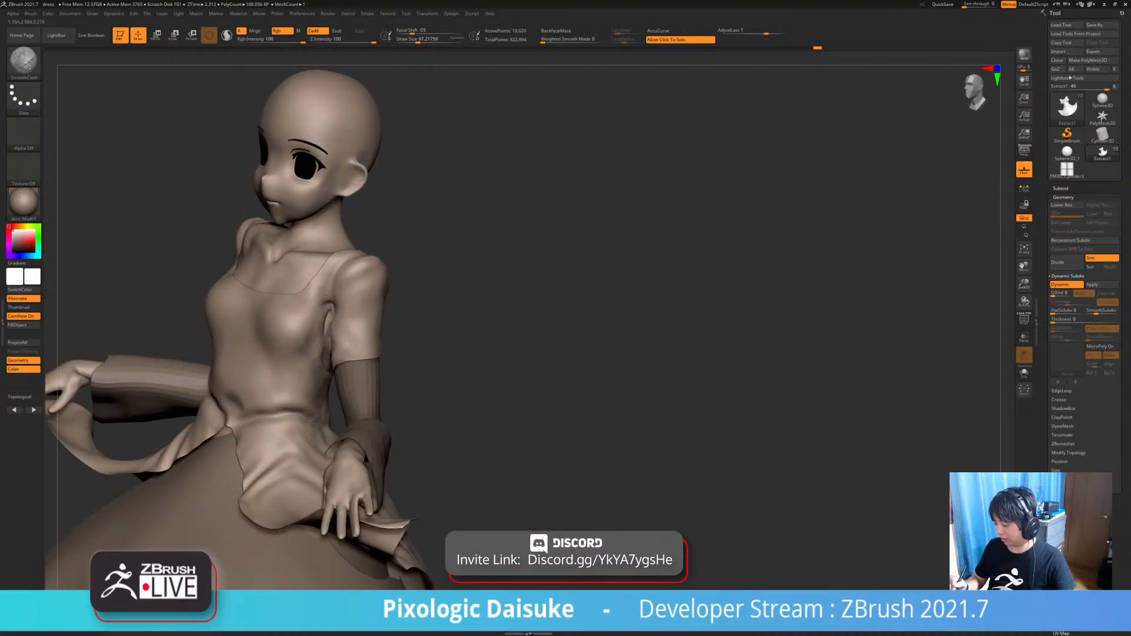
mouse_move(330, 336)
right_mouse_down()
mouse_move(357, 331)
mouse_move(330, 326)
mouse_move(378, 363)
mouse_move(346, 374)
mouse_move(393, 377)
mouse_move(313, 366)
mouse_move(316, 313)
mouse_move(262, 322)
mouse_move(330, 343)
mouse_move(334, 372)
mouse_move(343, 360)
mouse_move(328, 322)
mouse_move(342, 372)
mouse_move(323, 367)
mouse_move(357, 348)
mouse_move(360, 367)
mouse_move(374, 341)
right_mouse_up()
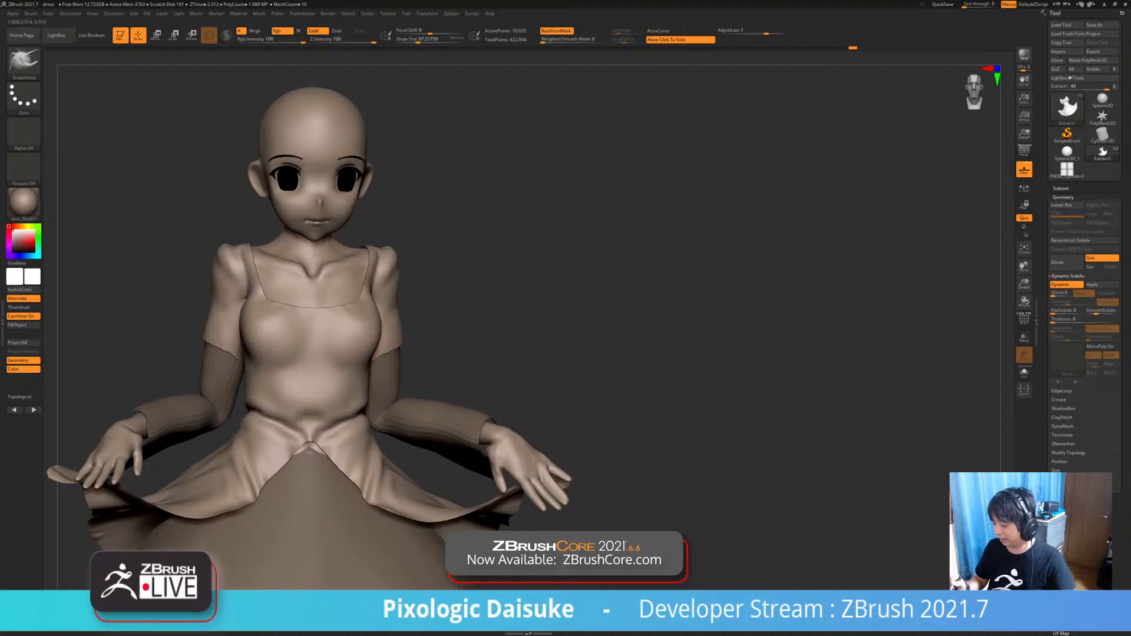
mouse_move(341, 376)
right_mouse_down()
mouse_move(307, 370)
mouse_move(303, 387)
mouse_move(331, 390)
right_mouse_up()
mouse_move(353, 353)
right_mouse_down()
mouse_move(337, 330)
mouse_move(361, 348)
mouse_move(327, 351)
mouse_move(368, 353)
right_mouse_up()
left_click_drag(368, 354, 375, 360, "shift")
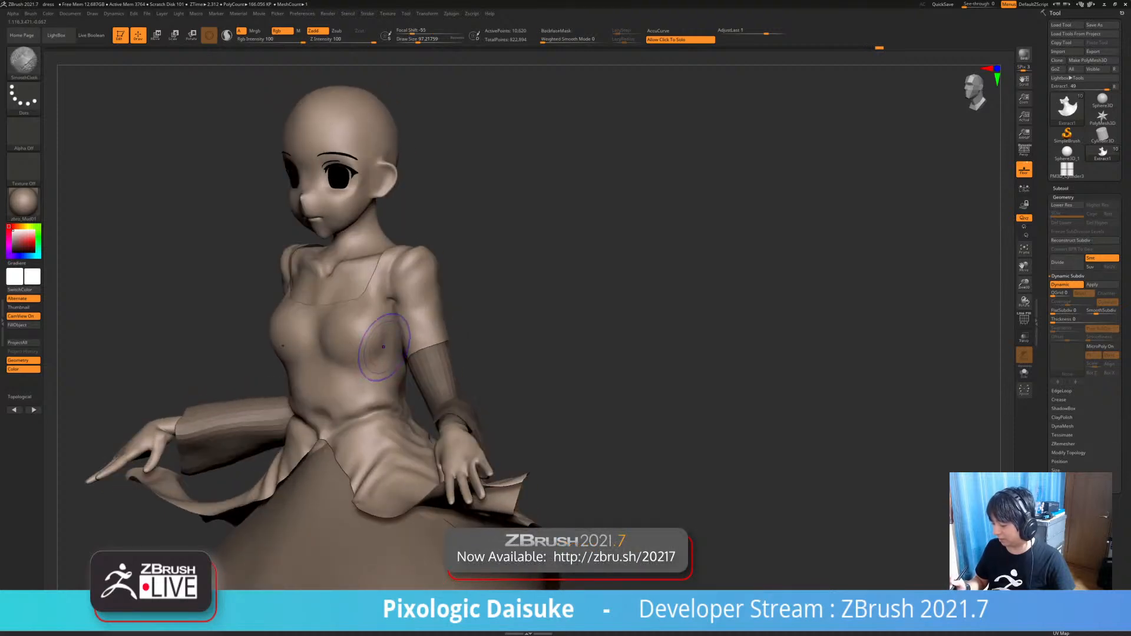
right_click_drag(375, 361, 448, 354)
- Smooth the bodice's waist and the folds on the overskirt's front panels with SmoothCloth
left_click_drag(312, 430, 327, 413, "shift")
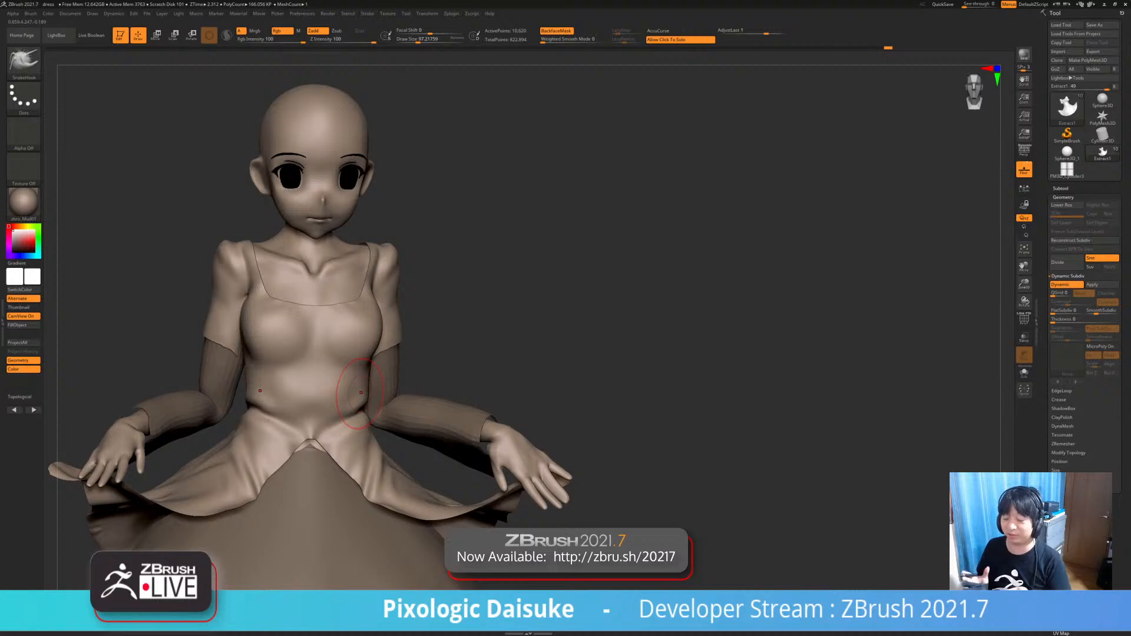
mouse_move(361, 392)
right_mouse_down()
mouse_move(316, 411)
mouse_move(368, 419)
mouse_move(386, 442)
right_mouse_up()
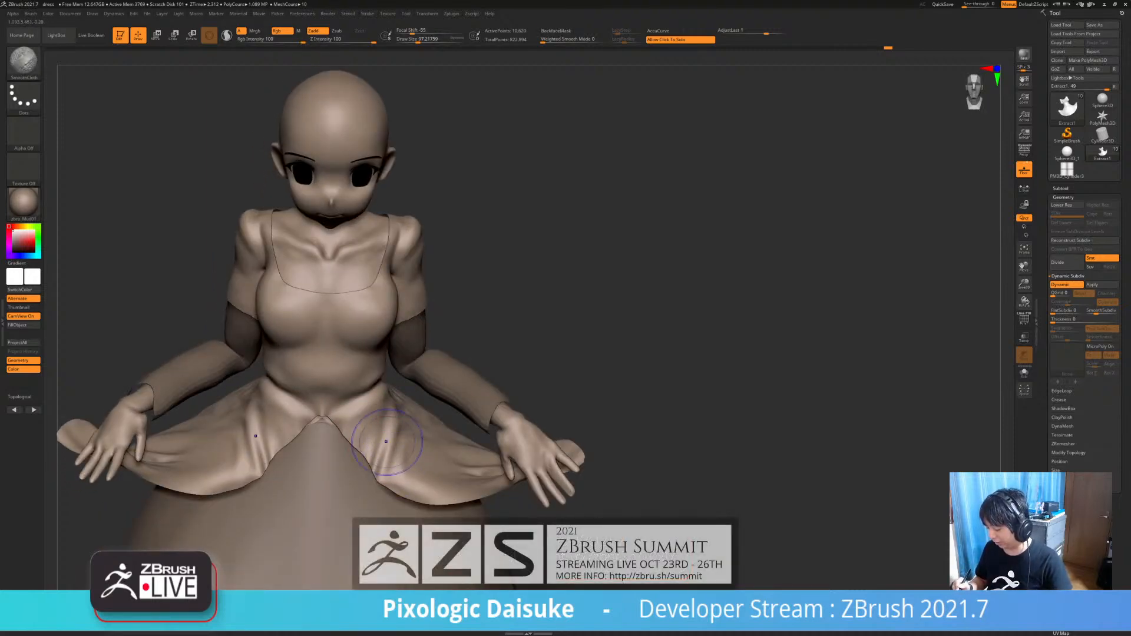
left_click_drag(386, 441, 380, 460, "shift")
mouse_move(388, 443)
right_mouse_down()
mouse_move(412, 475)
mouse_move(412, 436)
mouse_move(389, 400)
mouse_move(354, 403)
mouse_move(404, 426)
mouse_move(377, 345)
right_mouse_up()
- Make the upper layered skirt active and pull its front folds with SnakeHook at draw size 145
left_click(354, 429, "alt")
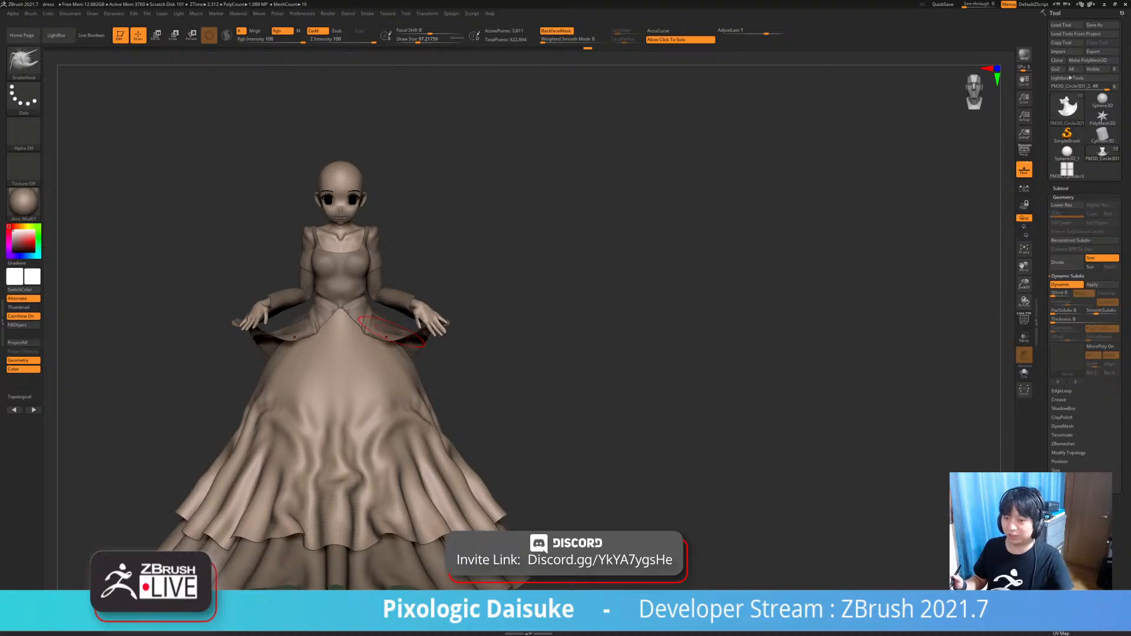
right_click_drag(383, 339, 400, 362)
left_click_drag(418, 39, 423, 39)
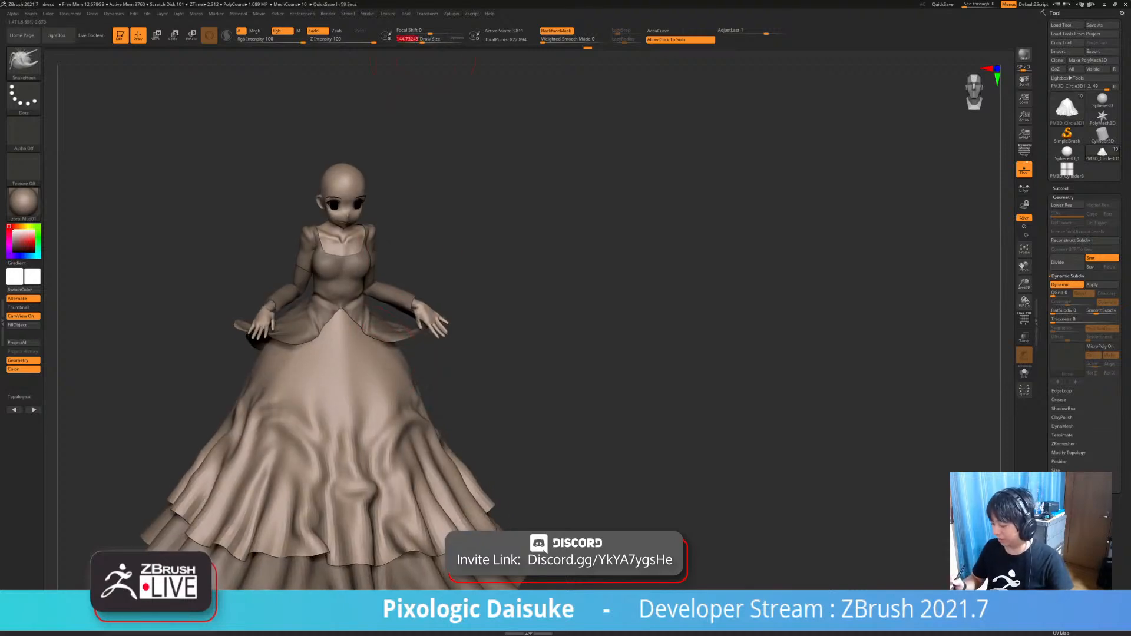
mouse_move(392, 383)
right_mouse_down()
mouse_move(374, 356)
mouse_move(407, 384)
mouse_move(442, 389)
right_mouse_up()
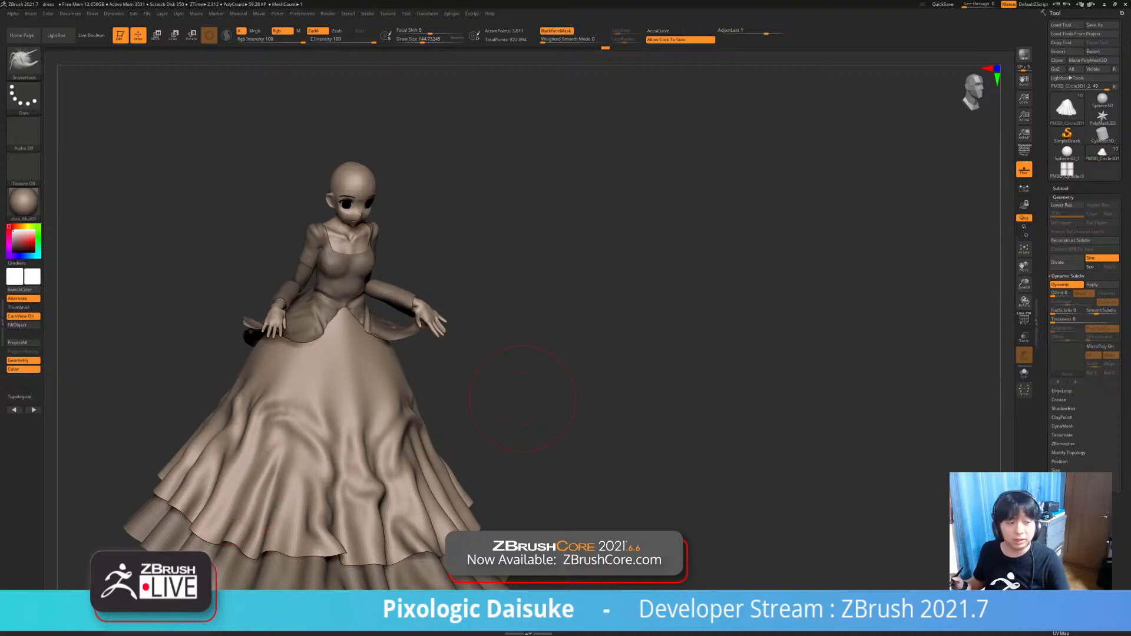
left_click_drag(522, 399, 471, 457)
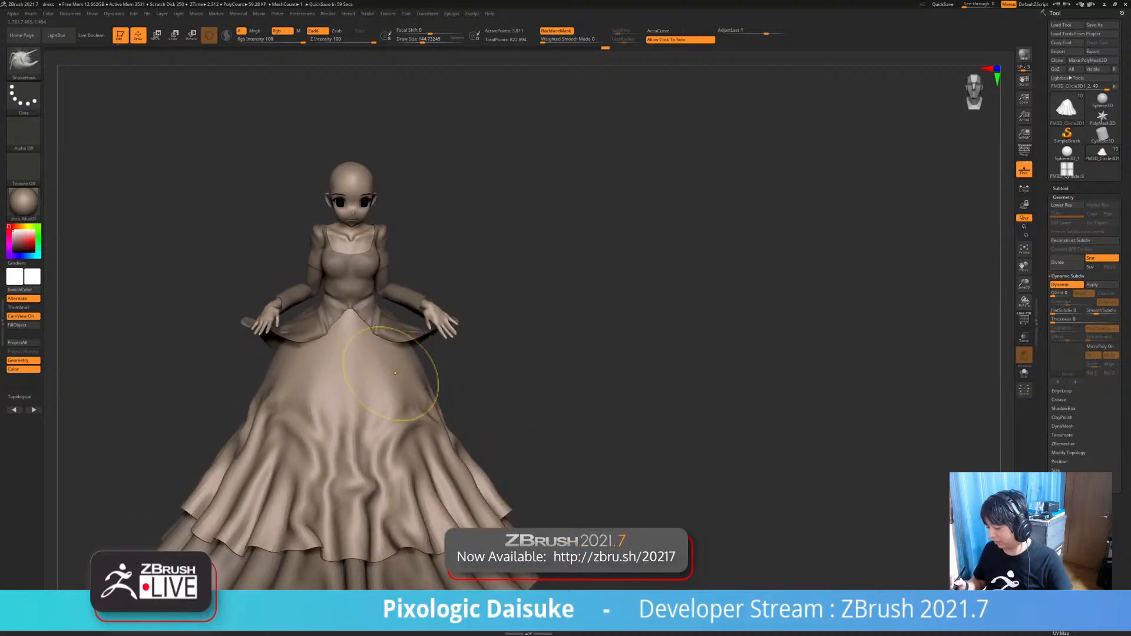
- Smooth the folds across the middle of the upper skirt's front with SmoothCloth
right_click_drag(395, 373, 370, 400, "ctrl")
left_click_drag(396, 421, 371, 452, "shift")
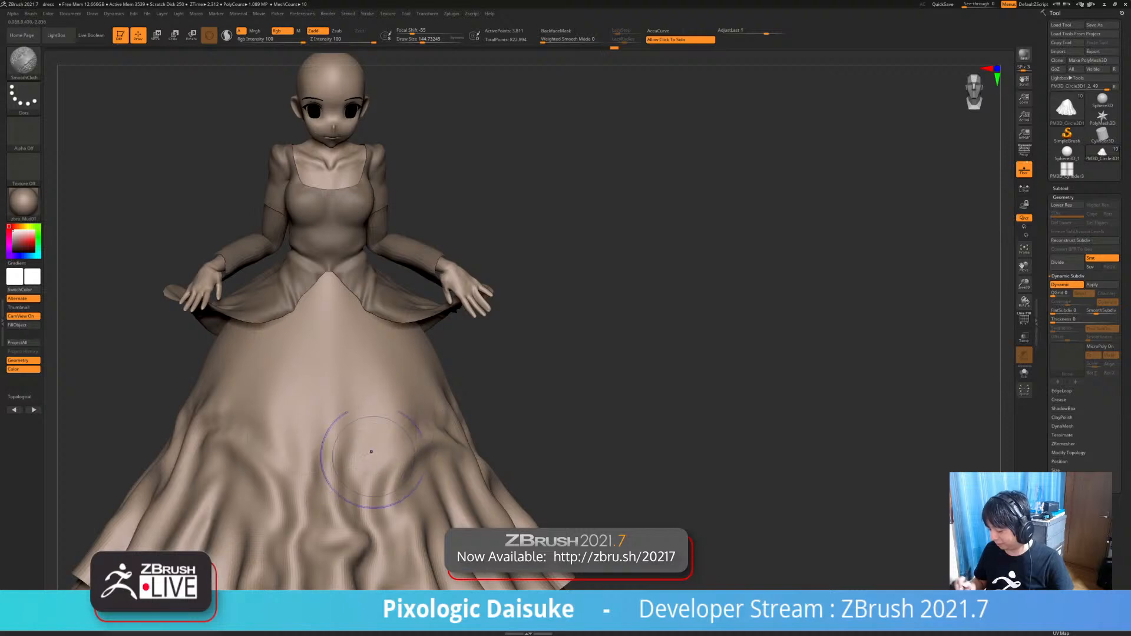
mouse_move(430, 388)
right_mouse_down("ctrl")
mouse_move(430, 337)
mouse_move(354, 377)
mouse_move(411, 389)
right_mouse_up("ctrl")
left_click_drag(344, 386, 325, 406, "shift")
right_click_drag(330, 403, 383, 391)
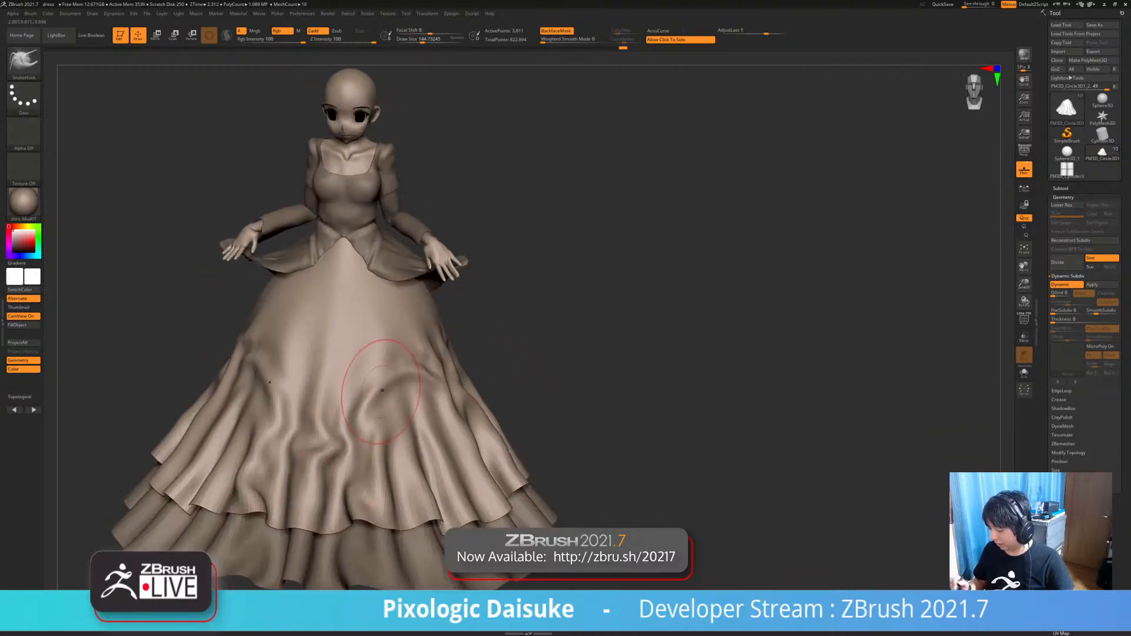
- Smooth the upper skirt's side folds below the overskirt, reducing the draw size to 80
right_click_drag(483, 399, 482, 430)
left_click_drag(430, 370, 442, 344, "shift")
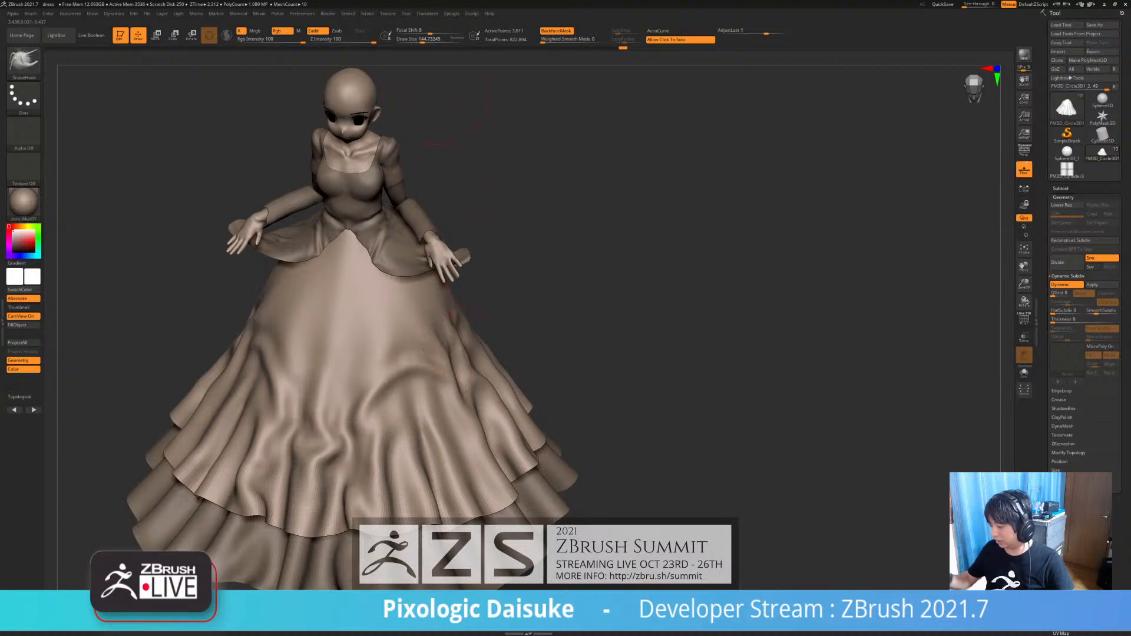
left_click_drag(422, 40, 416, 40)
mouse_move(412, 337)
left_mouse_down("shift")
mouse_move(407, 353)
mouse_move(422, 358)
left_mouse_up("shift")
mouse_move(429, 360)
right_mouse_down()
mouse_move(428, 343)
mouse_move(466, 380)
mouse_move(422, 340)
mouse_move(402, 369)
mouse_move(354, 299)
mouse_move(370, 341)
mouse_move(383, 321)
mouse_move(386, 377)
right_mouse_up()
- Make the body subtool active and touch up the wrist where it meets the sleeve cuff
left_click(364, 291, "alt")
right_click_drag(193, 304, 201, 289, "ctrl")
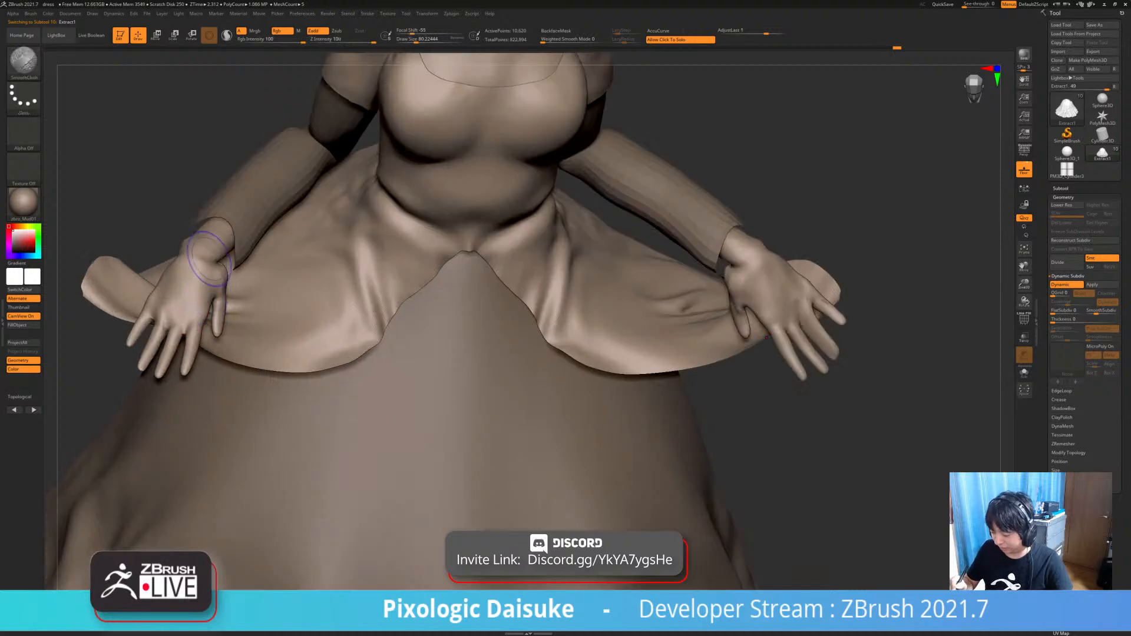
mouse_move(212, 247)
right_mouse_down()
mouse_move(216, 269)
mouse_move(201, 265)
mouse_move(230, 282)
mouse_move(207, 264)
right_mouse_up()
left_click(217, 248, "alt")
key("shift")
left_click(216, 252, "shift")
key("shift")
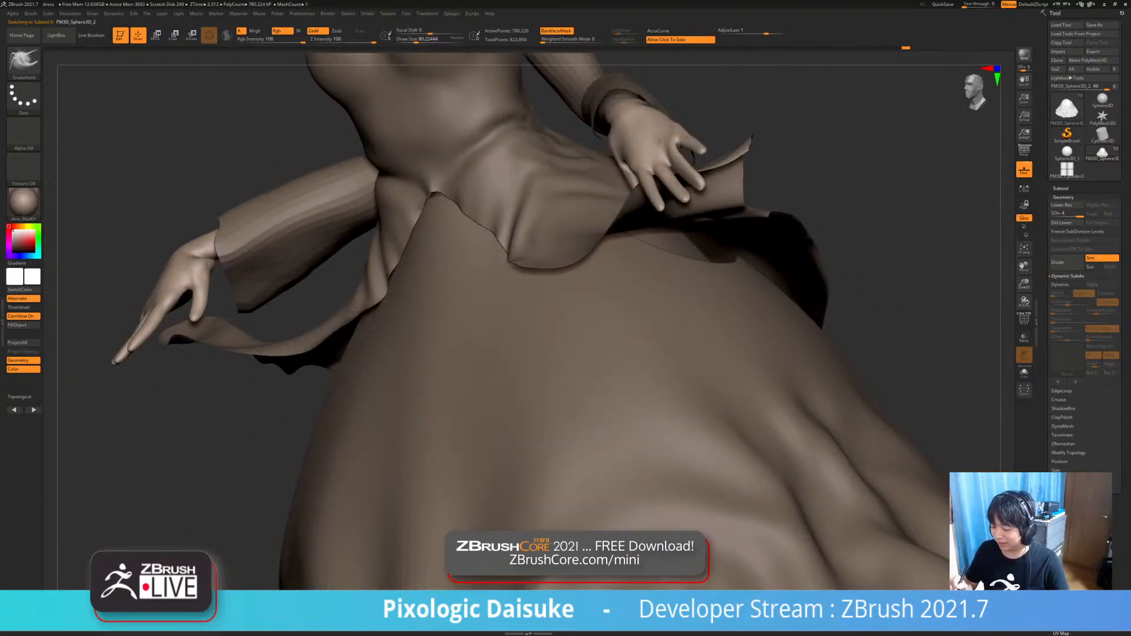
right_click_drag(640, 112, 601, 157)
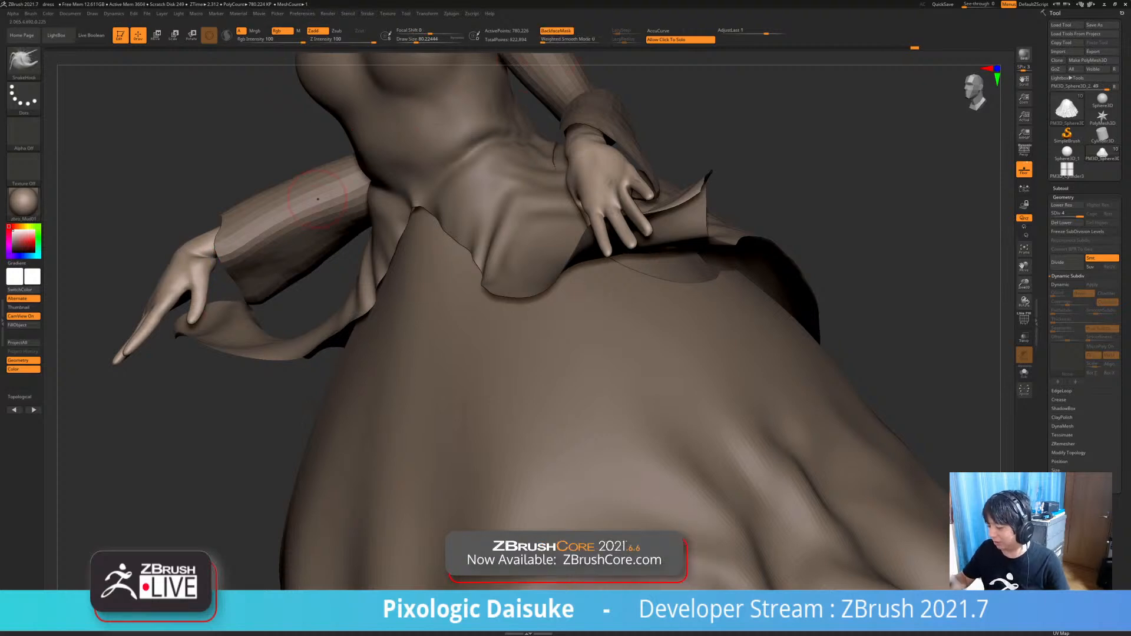
mouse_move(318, 199)
right_mouse_down()
mouse_move(211, 280)
mouse_move(251, 348)
mouse_move(309, 300)
mouse_move(371, 359)
mouse_move(440, 326)
right_mouse_up()
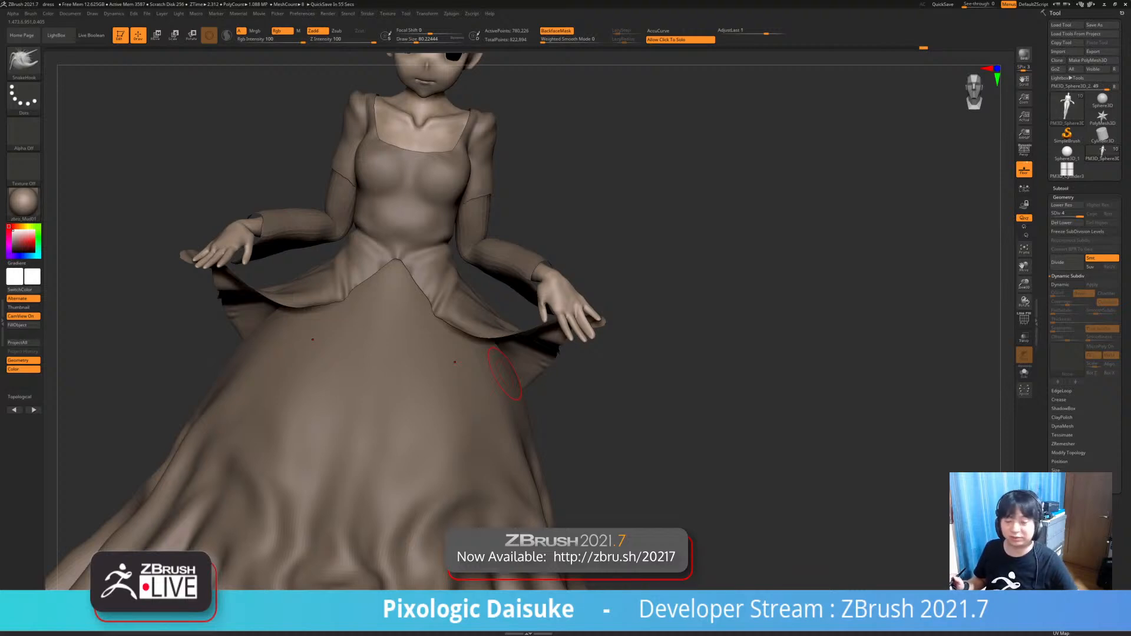
- Make the bodice-and-overskirt active again, set the SnakeHook draw size to 132, and turn off BackfaceMask
mouse_move(512, 401)
right_mouse_down("ctrl")
mouse_move(460, 348)
mouse_move(422, 278)
mouse_move(398, 288)
mouse_move(422, 269)
mouse_move(406, 283)
right_mouse_up("ctrl")
left_click(398, 288, "alt")
right_click_drag(406, 282, 399, 290)
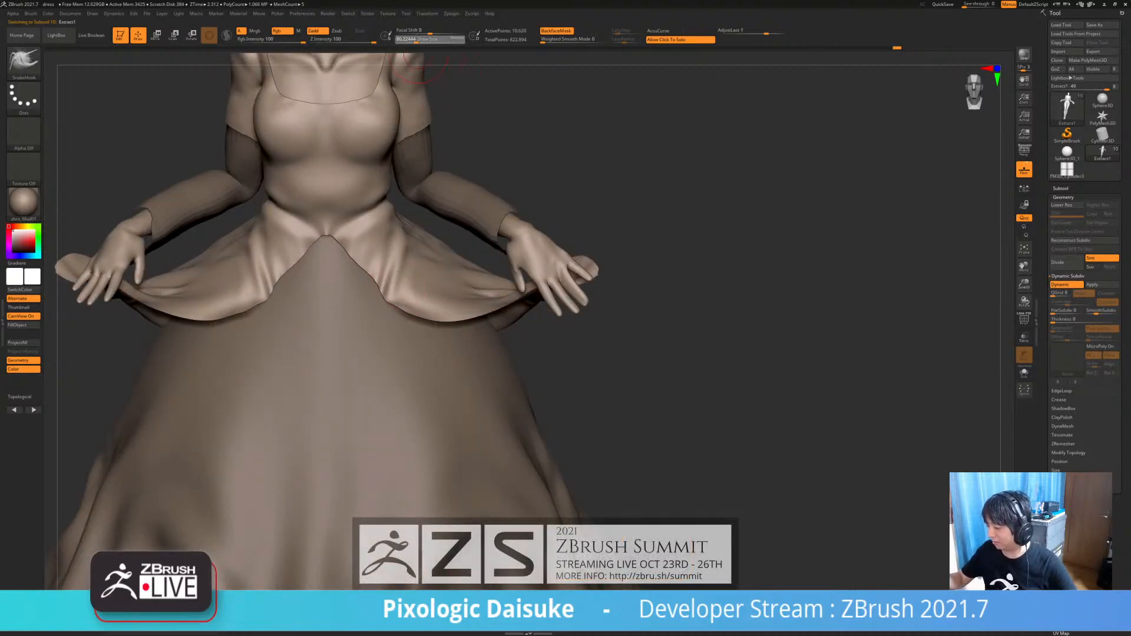
left_click(421, 39)
right_click_drag(396, 262, 416, 268)
left_click(557, 30)
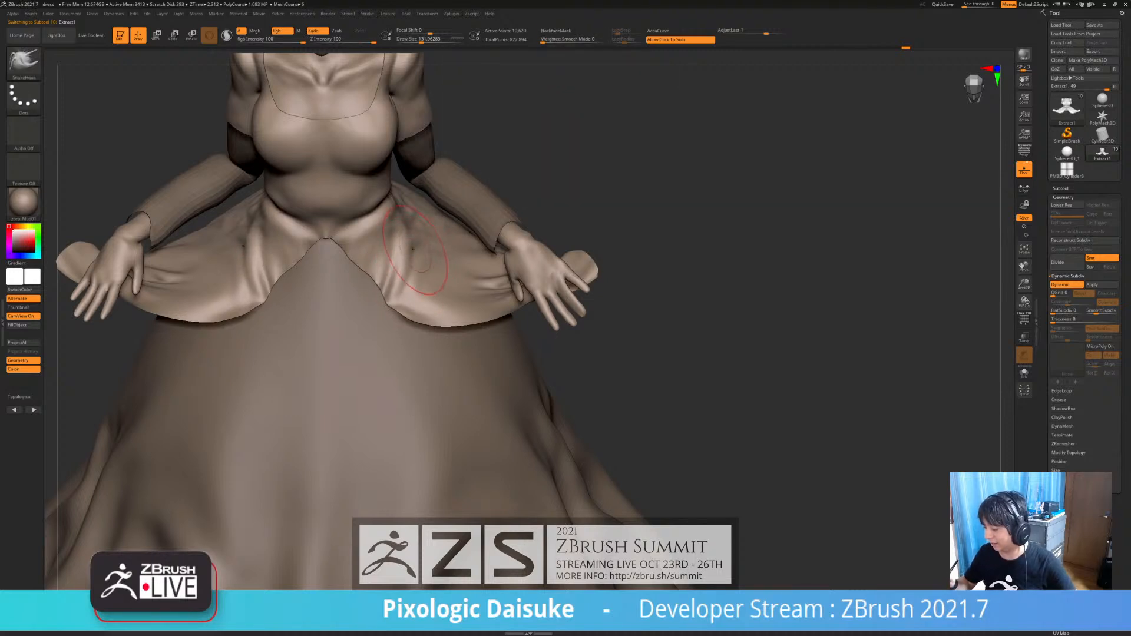
- Pull and smooth the folds on the overskirt's front panels between the waist and the hands
right_click_drag(414, 249, 417, 266)
left_click_drag(407, 265, 405, 238)
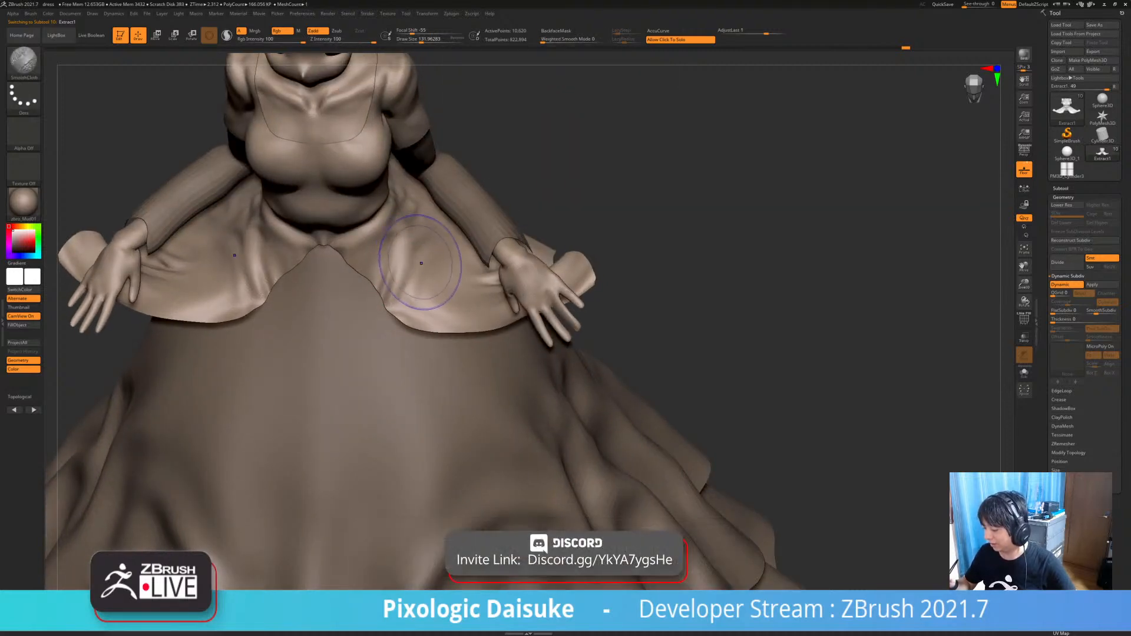
right_click_drag(410, 299, 418, 257)
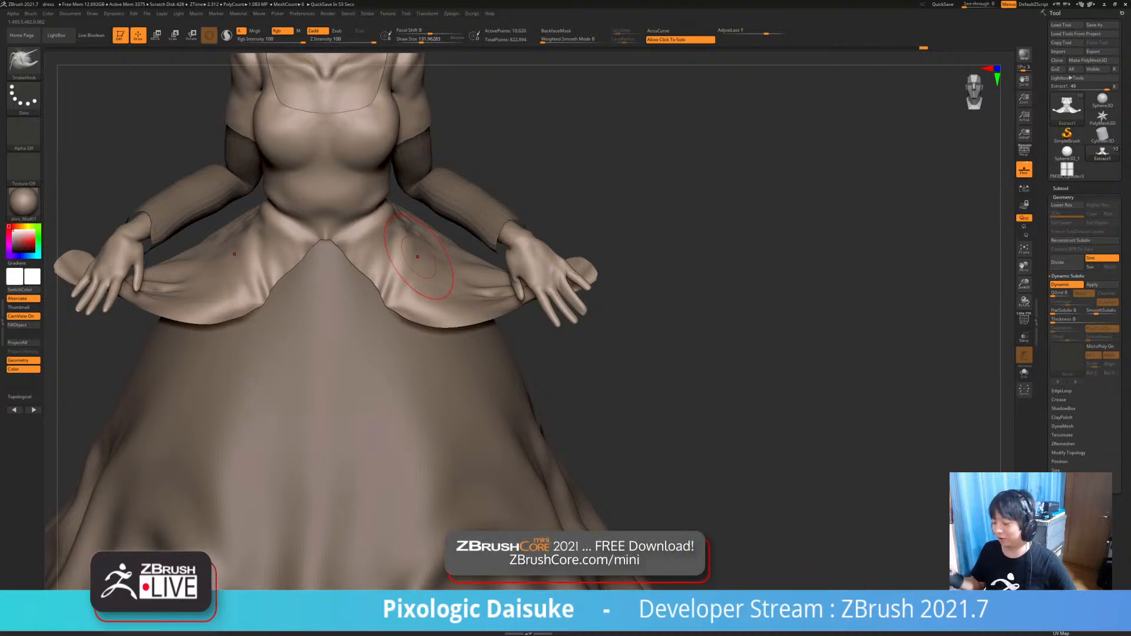
right_click_drag(417, 257, 419, 277)
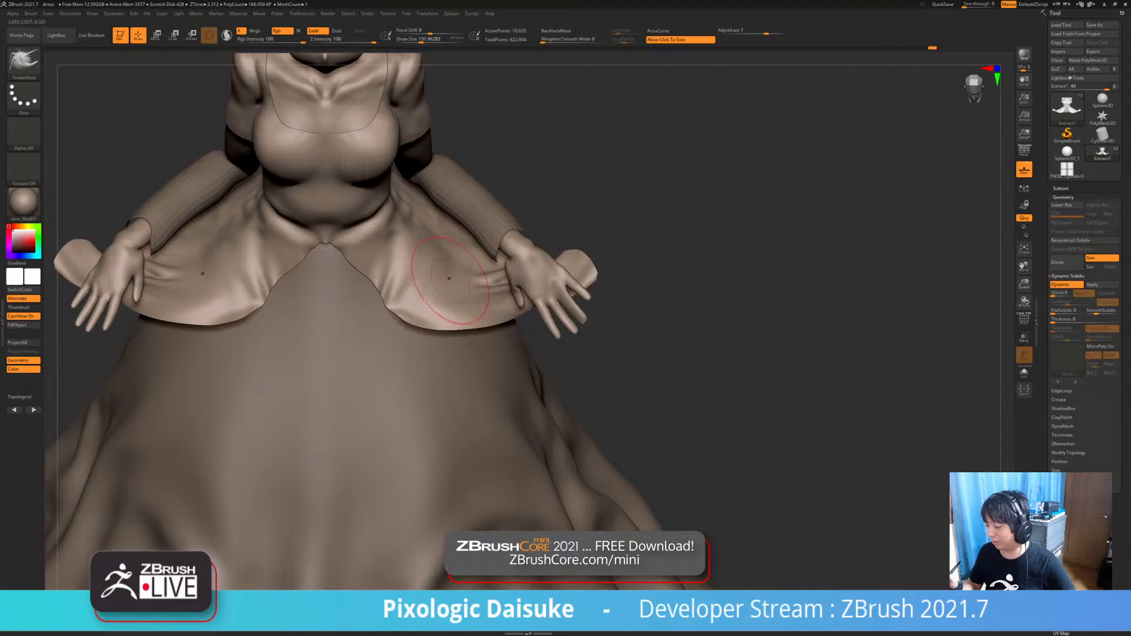
left_click_drag(446, 281, 434, 271, "shift")
left_click_drag(435, 271, 427, 281, "shift")
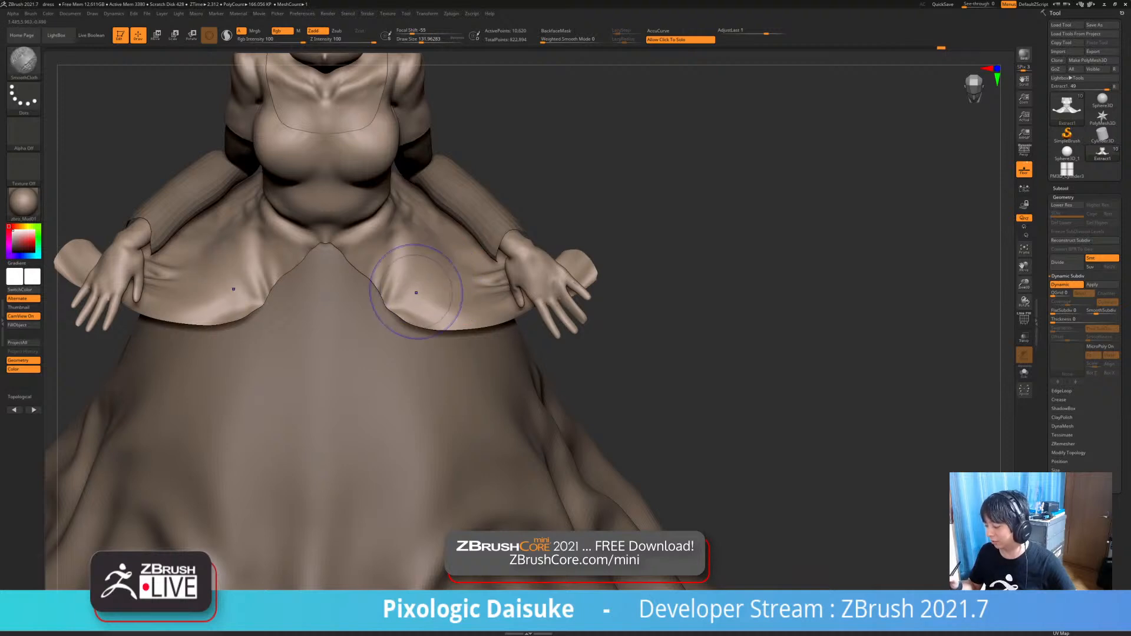
- Reduce the draw size to 80 and smooth the front of the bodice around the waist
right_click_drag(416, 293, 404, 375)
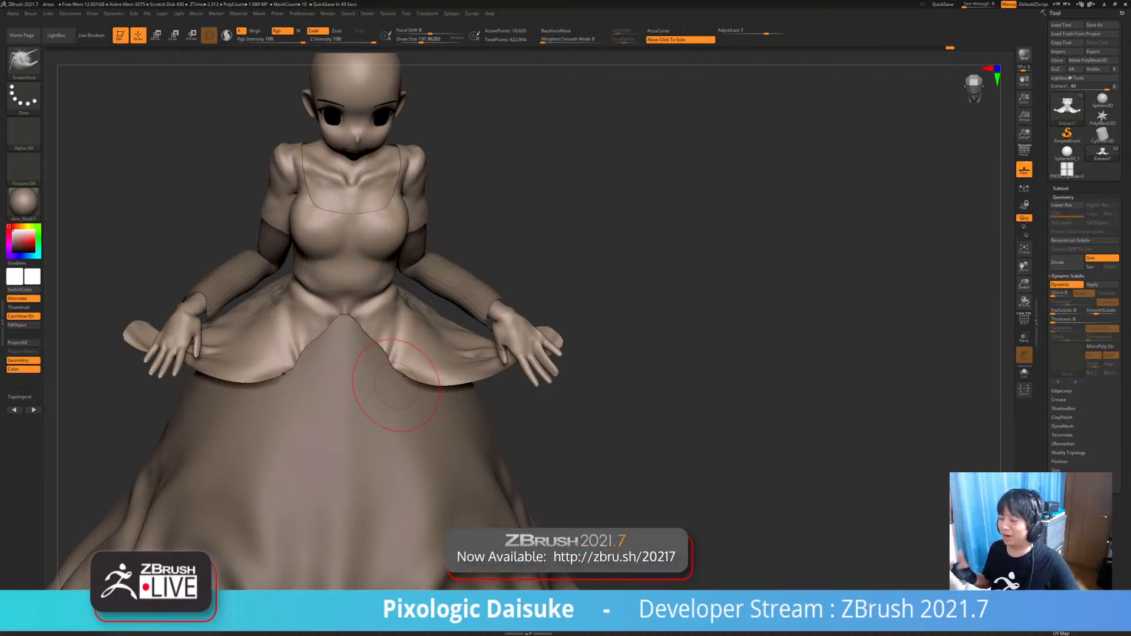
mouse_move(396, 377)
right_mouse_down()
mouse_move(370, 348)
mouse_move(354, 360)
mouse_move(399, 400)
mouse_move(354, 354)
mouse_move(360, 370)
mouse_move(336, 357)
mouse_move(339, 389)
mouse_move(337, 343)
mouse_move(329, 380)
right_mouse_up()
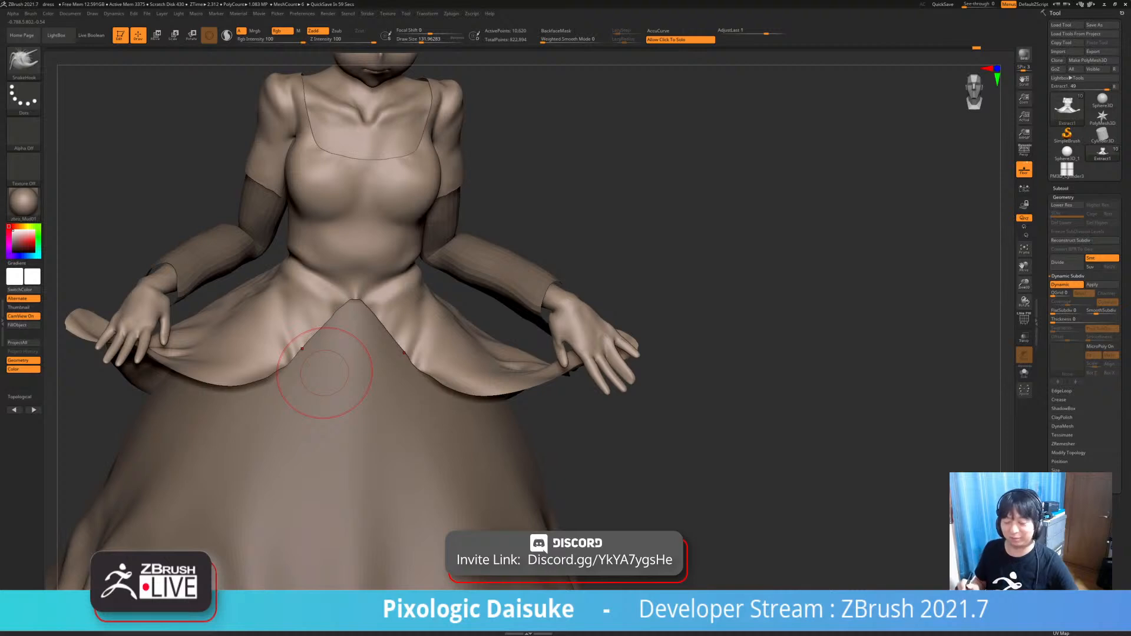
mouse_move(325, 370)
right_mouse_down()
mouse_move(357, 337)
mouse_move(328, 323)
right_mouse_up()
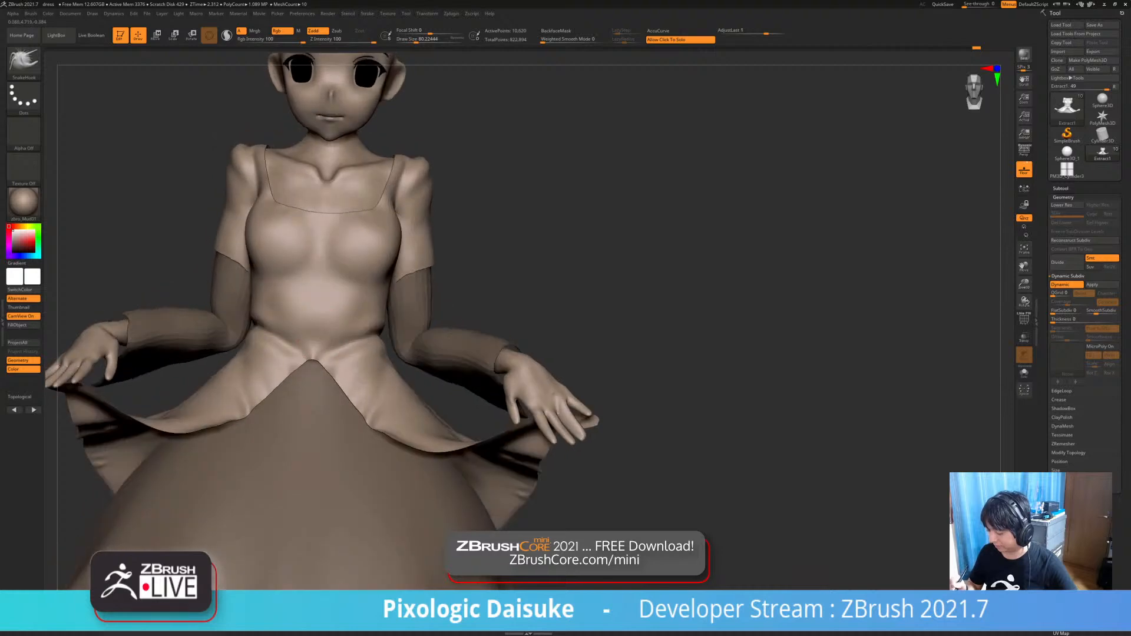
right_click_drag(356, 331, 353, 322)
left_click_drag(367, 328, 354, 328, "shift")
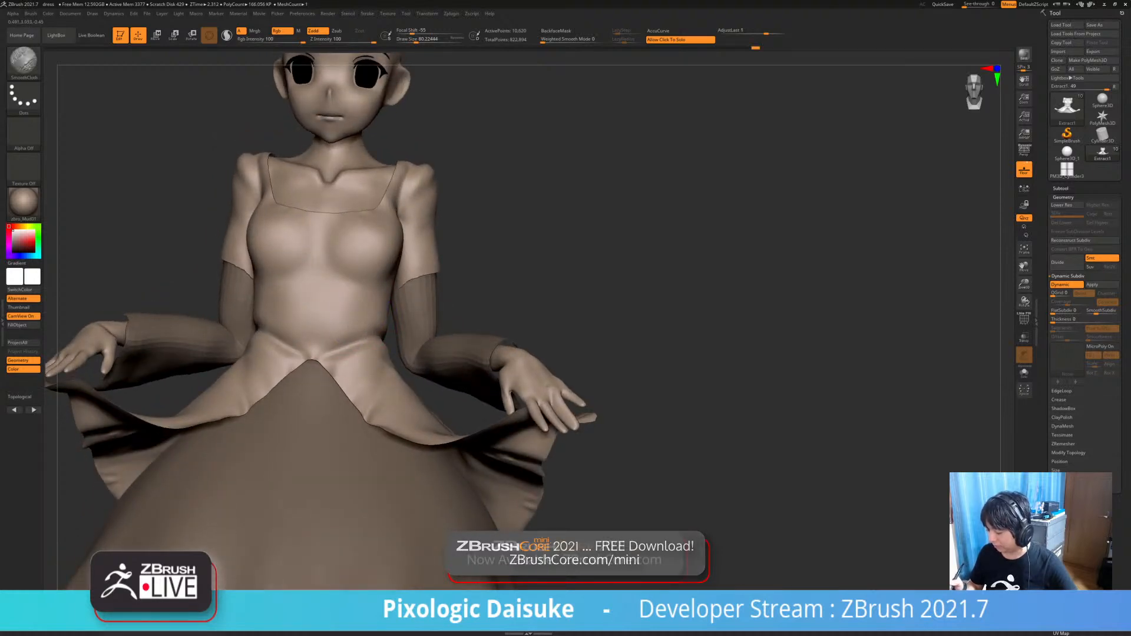
right_click_drag(353, 327, 396, 295)
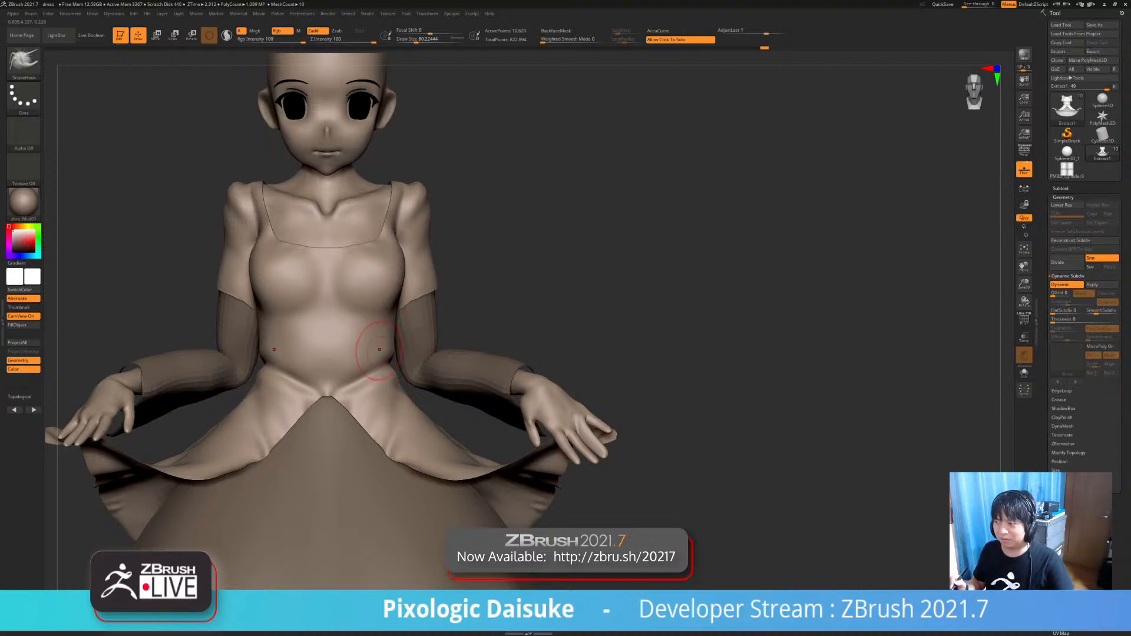
right_click_drag(379, 350, 312, 348)
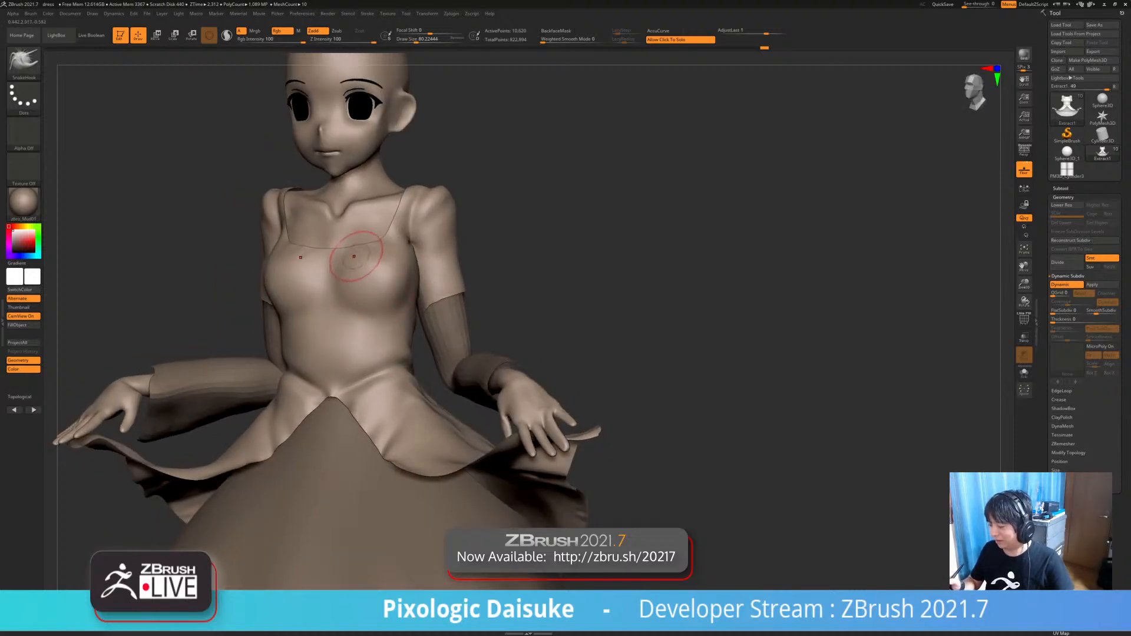
right_click_drag(355, 257, 383, 257, "shift")
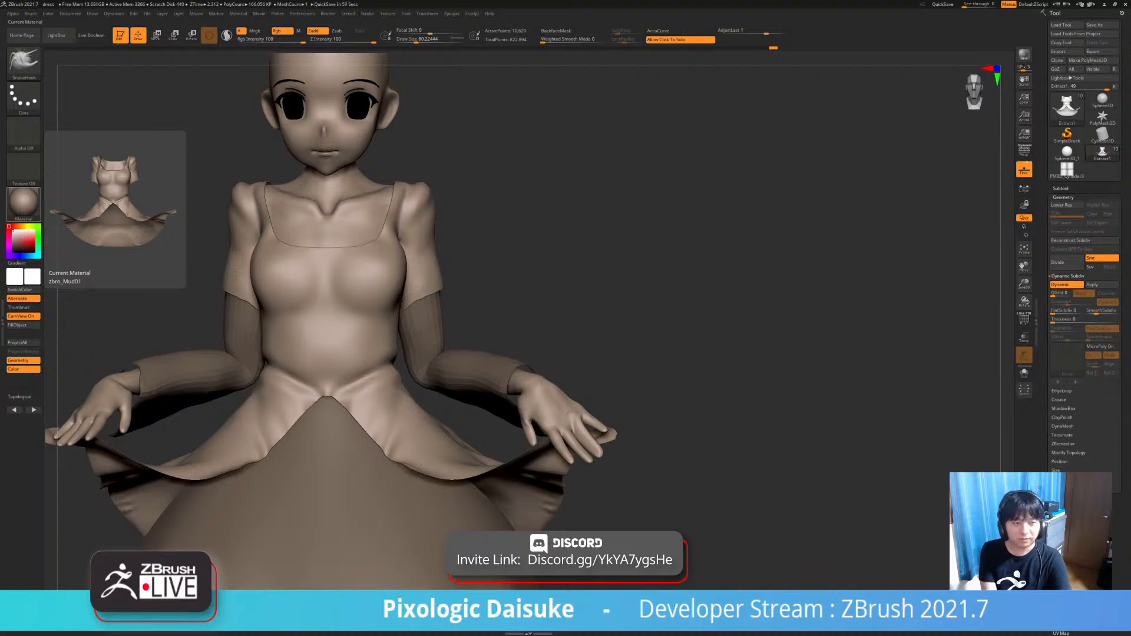
- Smooth the overskirt's front panels beside the pointed opening below the waist
left_click_drag(447, 330, 436, 448)
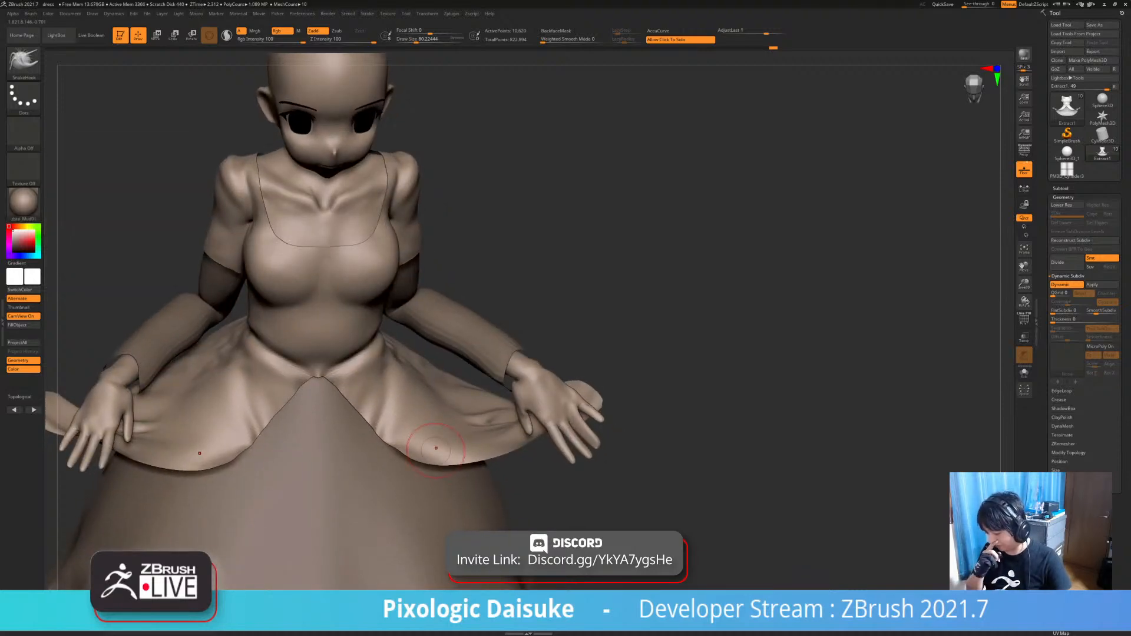
right_click_drag(436, 448, 434, 354, "ctrl")
right_click_drag(433, 353, 402, 373)
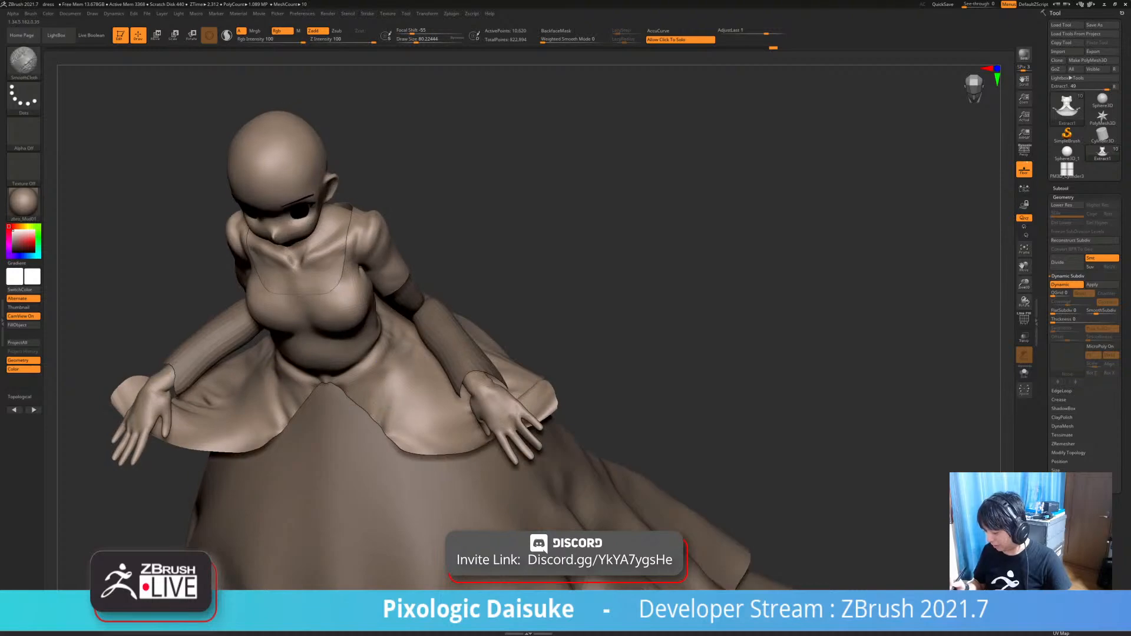
left_click_drag(402, 374, 406, 389, "shift")
right_click_drag(407, 365, 354, 345)
mouse_move(507, 324)
right_mouse_down()
mouse_move(437, 320)
mouse_move(430, 273)
mouse_move(404, 276)
mouse_move(422, 366)
right_mouse_up()
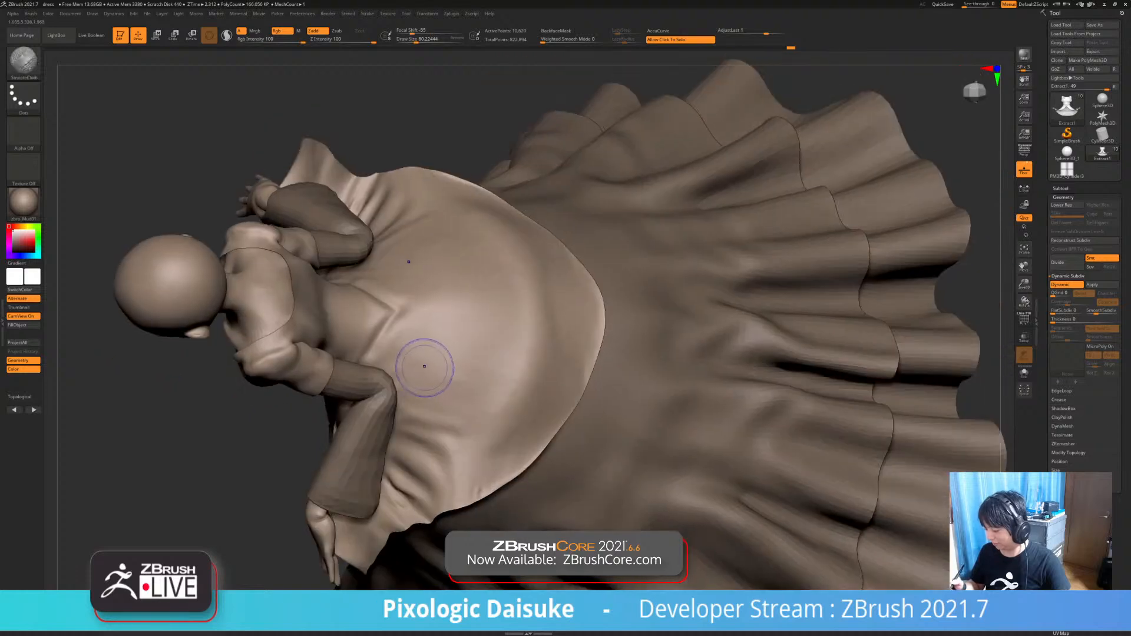
- Touch up and smooth the folds along the overskirt's rear side hem, near the sleeves
right_click_drag(466, 423, 453, 389)
right_click_drag(474, 501, 453, 471, "alt")
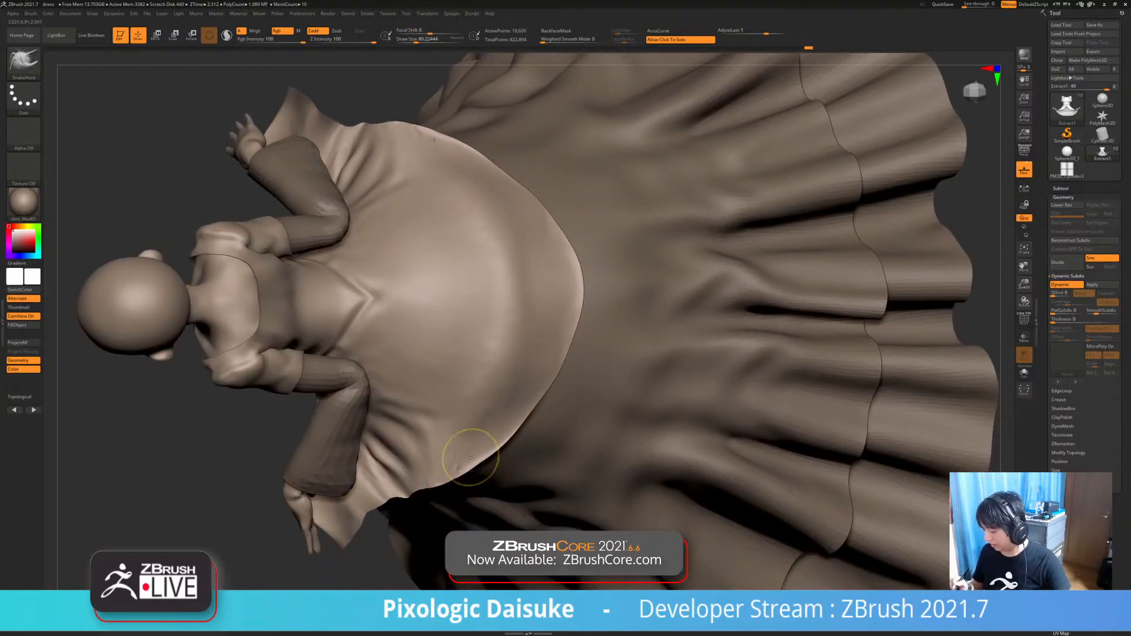
left_click_drag(452, 471, 459, 467, "shift")
mouse_move(459, 467)
right_mouse_down("ctrl")
mouse_move(459, 448)
mouse_move(501, 434)
mouse_move(448, 484)
mouse_move(422, 453)
mouse_move(421, 500)
right_mouse_up("ctrl")
left_click_drag(421, 501, 419, 507)
mouse_move(425, 494)
right_mouse_down("ctrl")
mouse_move(424, 512)
mouse_move(442, 506)
right_mouse_up("ctrl")
key("shift")
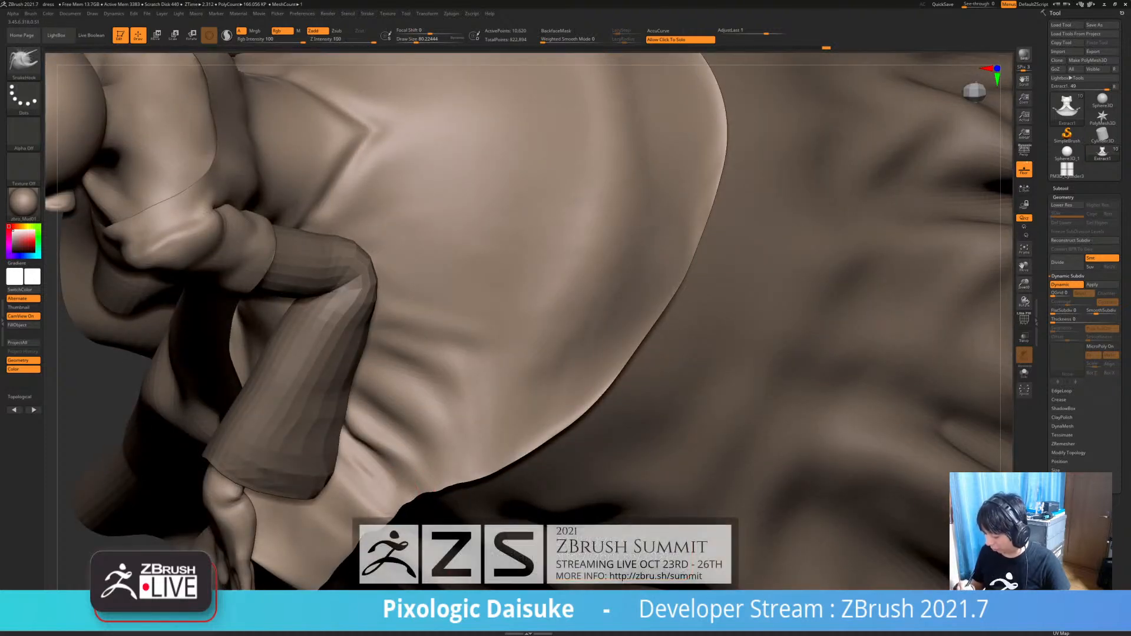
right_click_drag(420, 508, 594, 389, "ctrl")
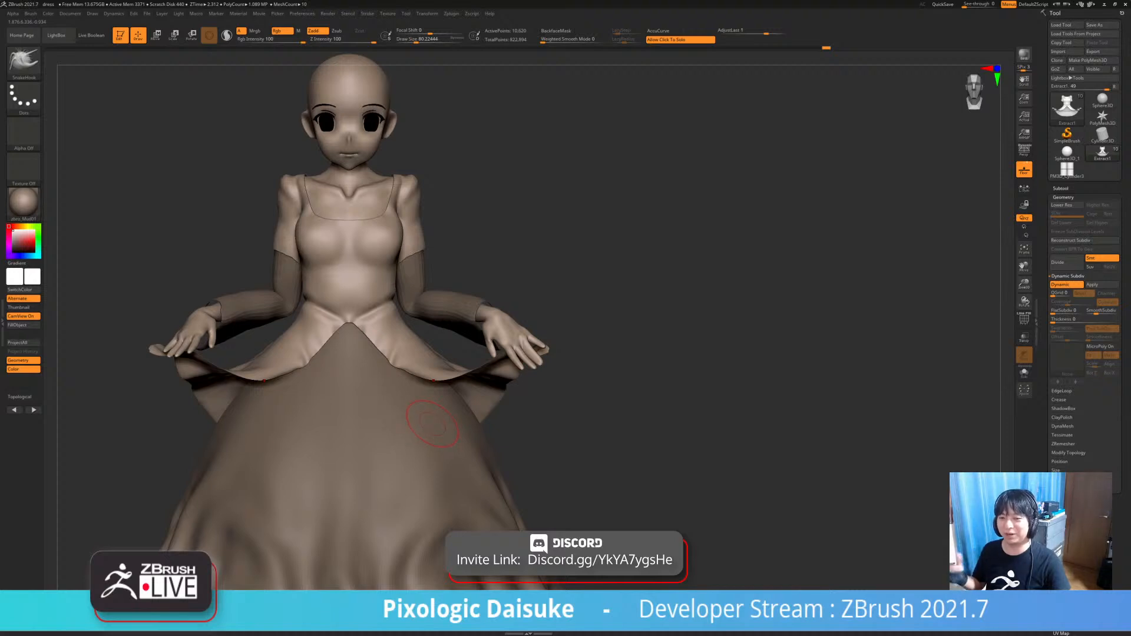
- Choose the DamStandard brush with a draw size of about 44 and smooth the overskirt folds at the waist
right_click_drag(441, 383, 448, 419)
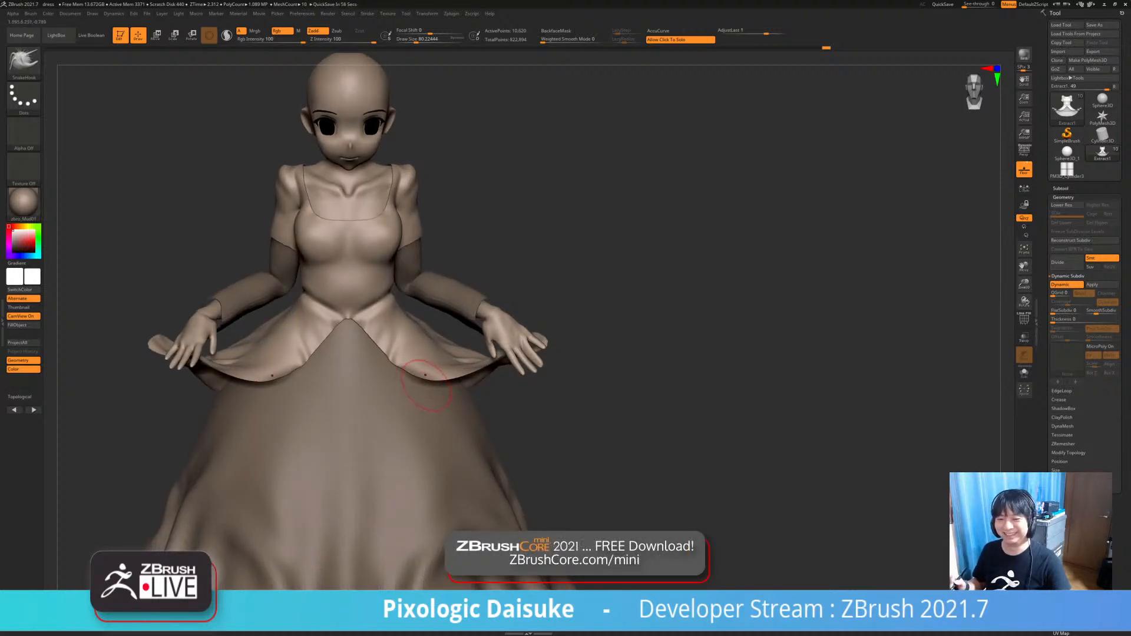
mouse_move(425, 375)
right_mouse_down()
mouse_move(395, 335)
mouse_move(406, 331)
mouse_move(375, 336)
right_mouse_up()
key("b")
key("d")
key("s")
left_click(411, 39)
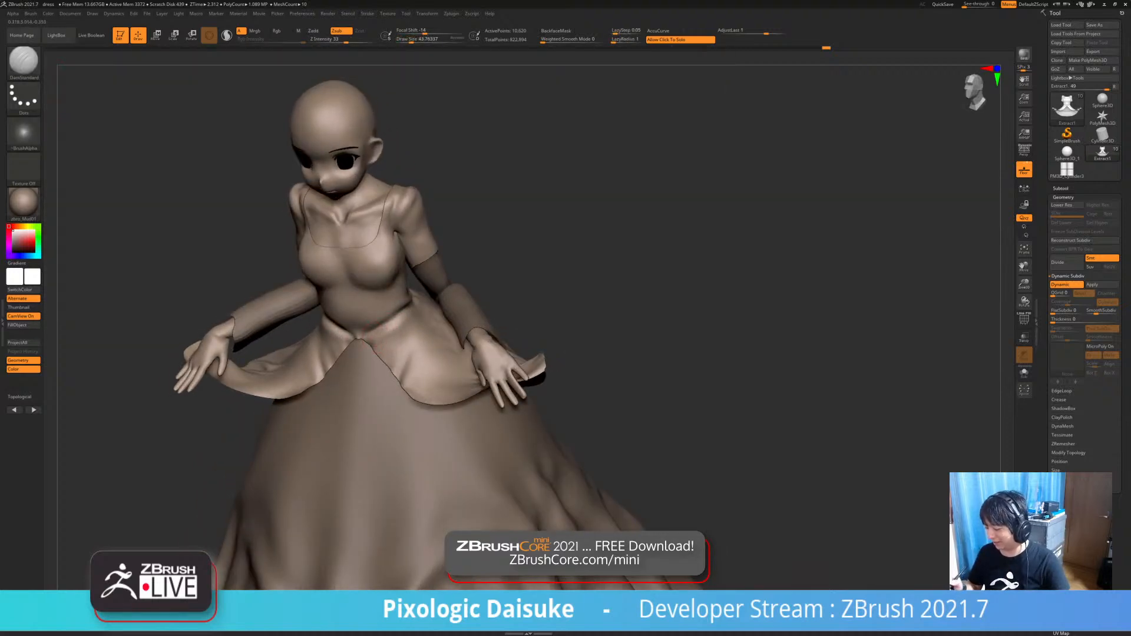
left_click_drag(396, 322, 375, 335, "shift")
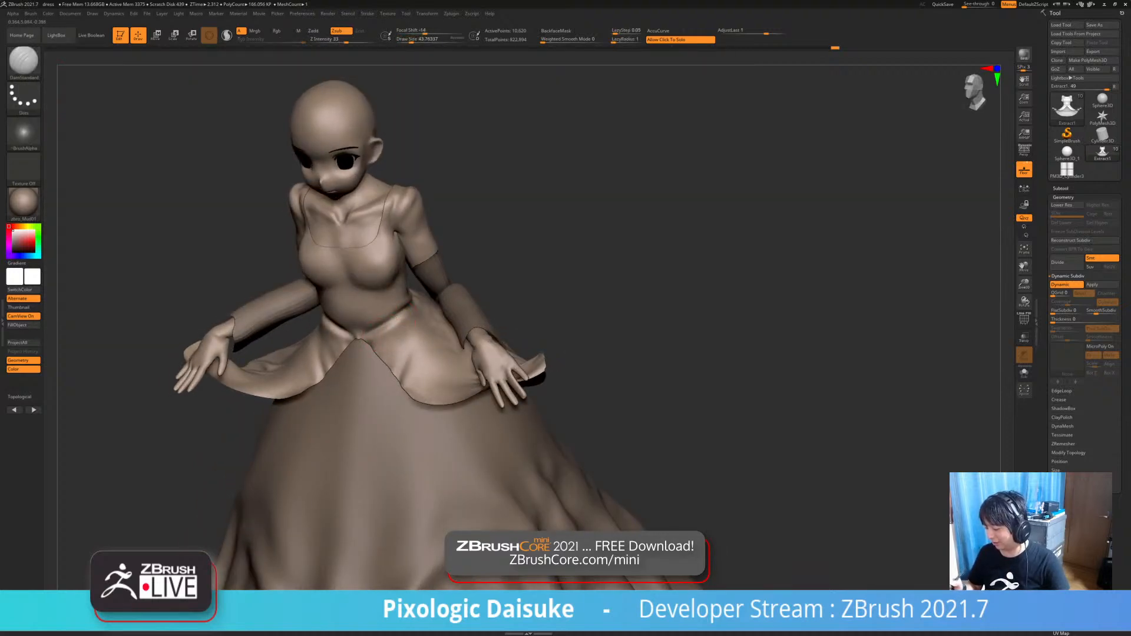
- Apply dynamic subdivision to the bodice-and-overskirt and divide the mesh once more, to subdivision level 3
mouse_move(390, 333)
right_mouse_down()
mouse_move(405, 327)
mouse_move(375, 333)
mouse_move(396, 333)
mouse_move(386, 270)
mouse_move(434, 283)
mouse_move(415, 276)
right_mouse_up()
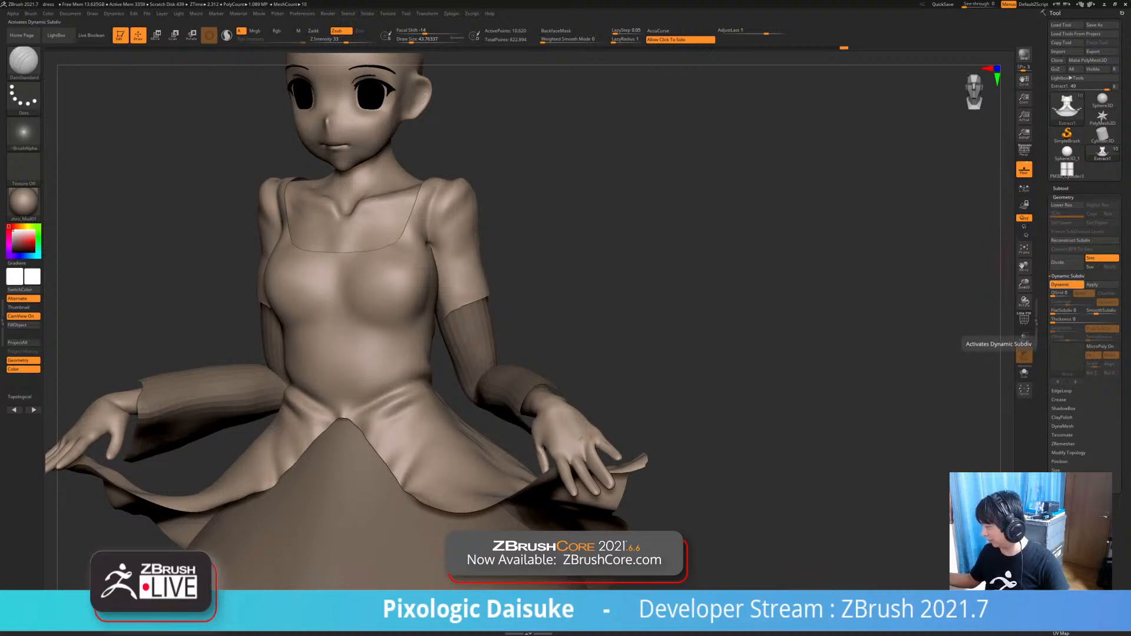
right_click_drag(731, 404, 766, 404, "shift")
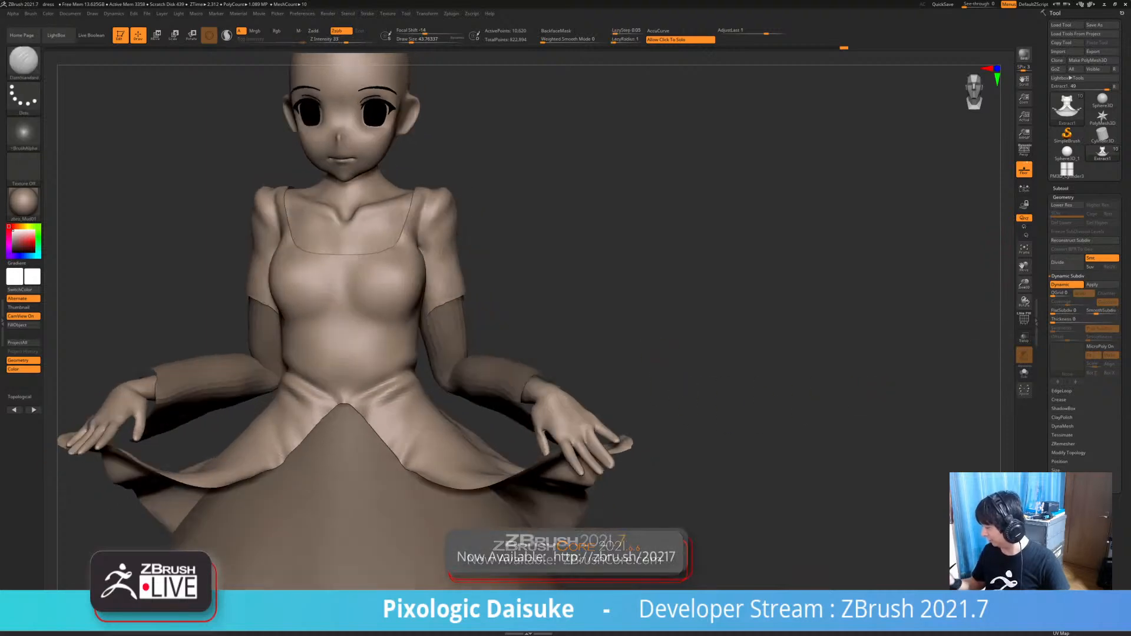
left_click(1091, 285)
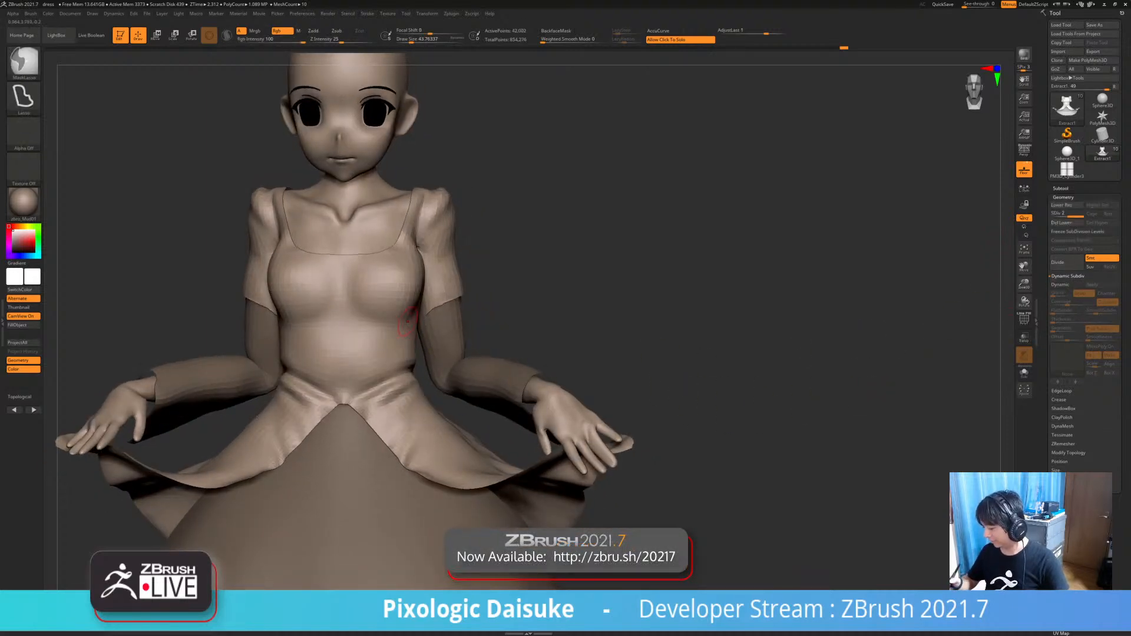
right_click_drag(436, 283, 407, 280)
key("ctrl+d")
- Carve symmetrical seam lines down the bodice from the armholes over the bust to the waist, undoing misplaced strokes
left_click_drag(408, 282, 384, 385)
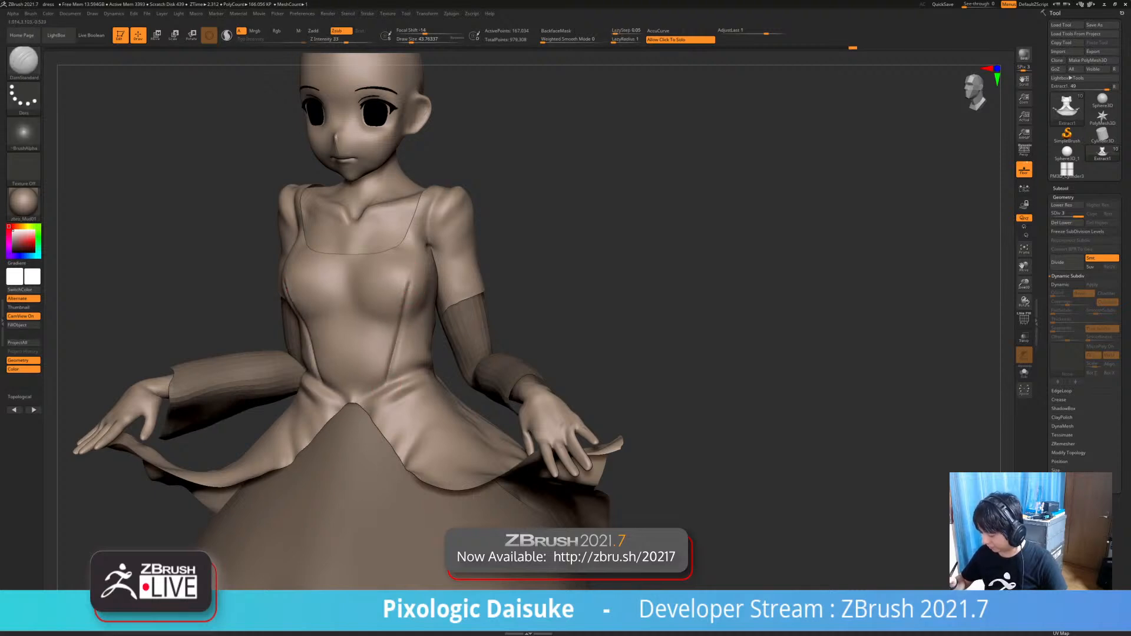
left_click_drag(408, 285, 387, 371)
mouse_move(360, 372)
right_mouse_down("shift")
mouse_move(389, 373)
mouse_move(377, 336)
mouse_move(404, 341)
mouse_move(322, 345)
right_mouse_up("shift")
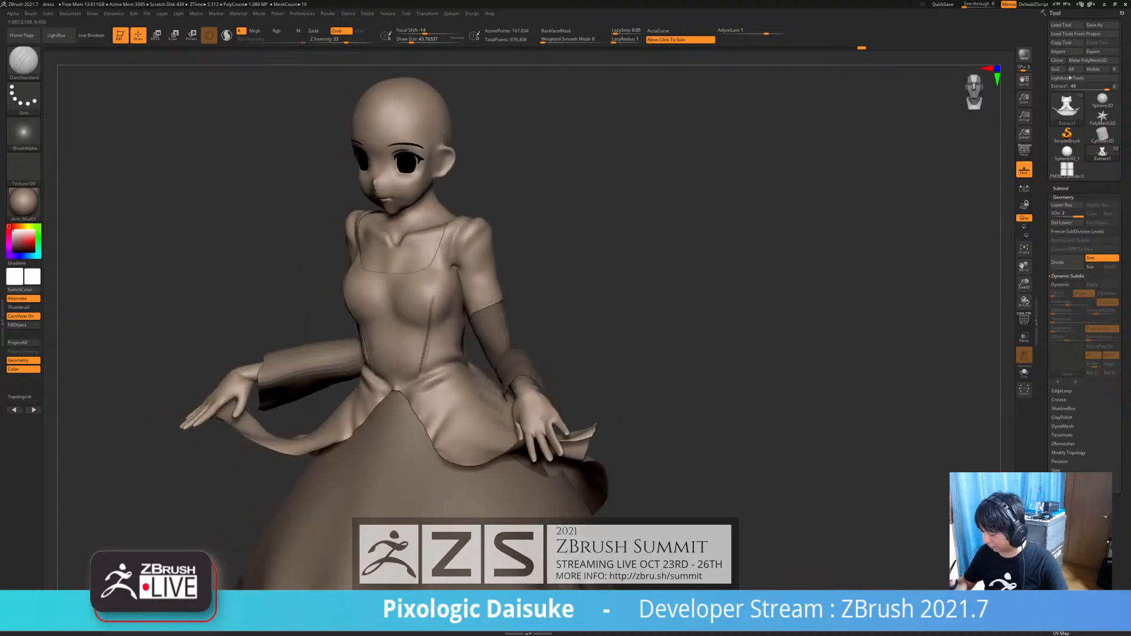
key("ctrl+z")
left_click_drag(437, 267, 429, 297)
mouse_move(429, 289)
right_mouse_down()
mouse_move(442, 265)
mouse_move(442, 277)
right_mouse_up()
key("ctrl+z")
left_click_drag(428, 268, 419, 333)
mouse_move(421, 336)
right_mouse_down()
mouse_move(426, 320)
mouse_move(369, 387)
right_mouse_up()
- Carve the waist seam across the front, joining the lower ends of the bodice's vertical seams
left_click_drag(370, 386, 411, 381)
mouse_move(396, 402)
right_mouse_down()
mouse_move(389, 383)
mouse_move(412, 394)
right_mouse_up()
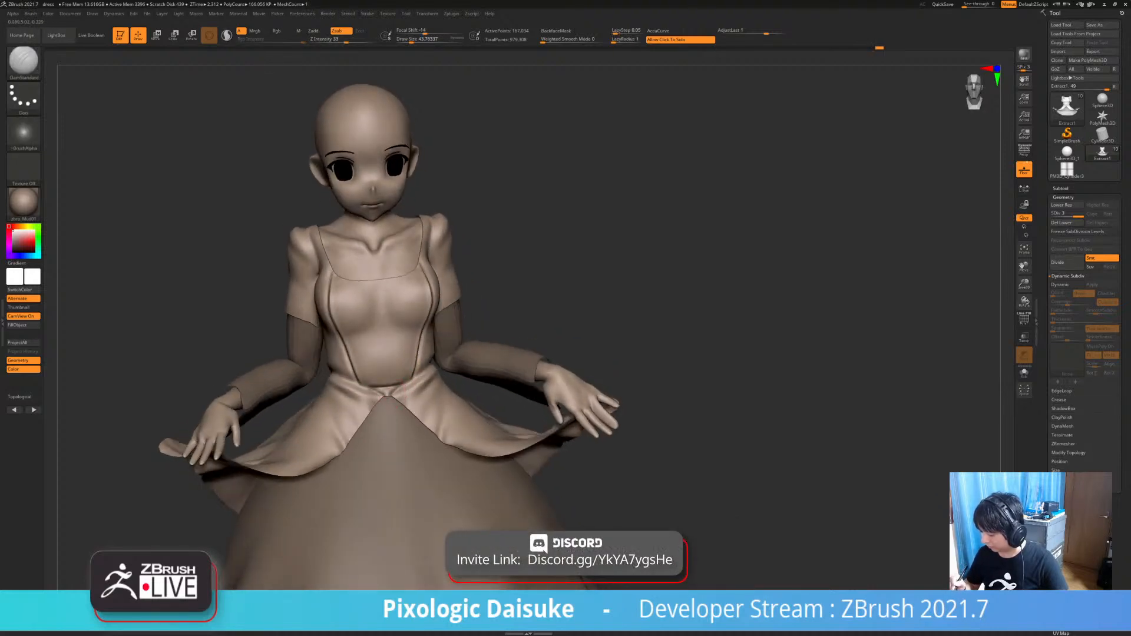
left_click_drag(414, 377, 400, 387)
right_click_drag(386, 396, 402, 389)
left_click_drag(412, 380, 398, 387)
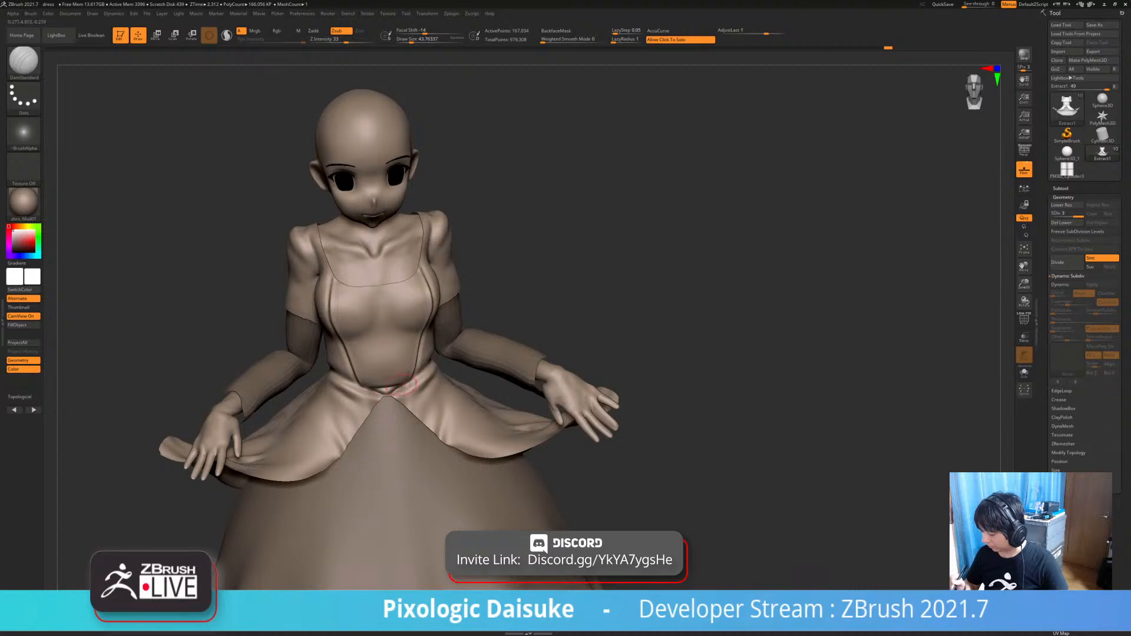
mouse_move(396, 380)
right_mouse_down()
mouse_move(374, 389)
mouse_move(442, 390)
right_mouse_up()
- Isolate the bodice-and-overskirt to examine its seams and overall shape, and show the whole character again
right_click_drag(519, 396, 543, 392)
left_click(549, 389)
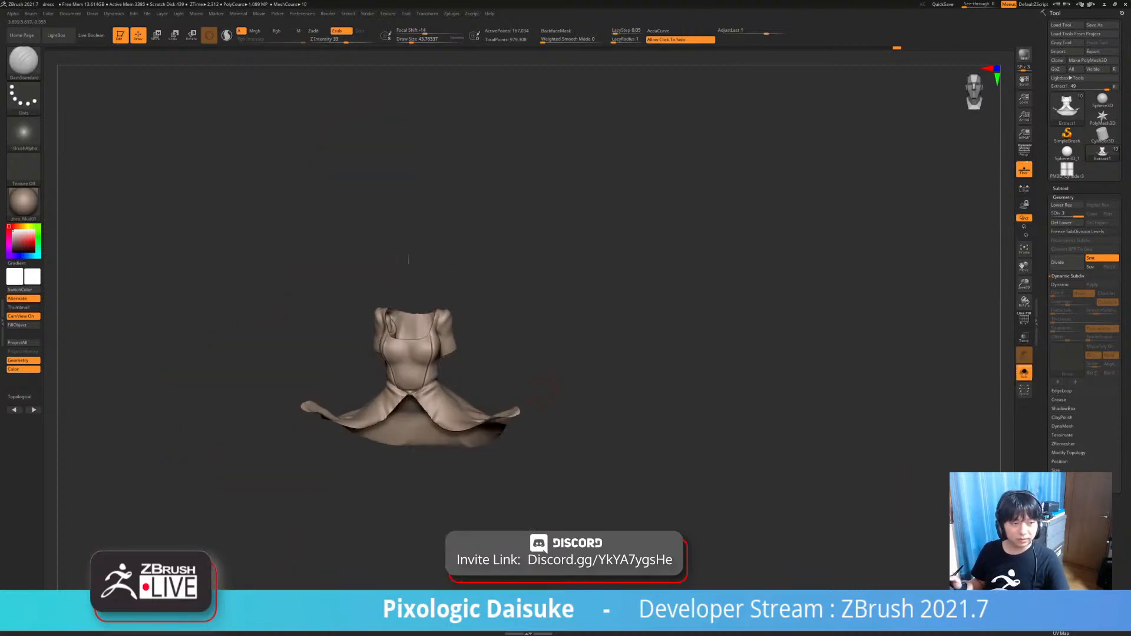
left_click(554, 387)
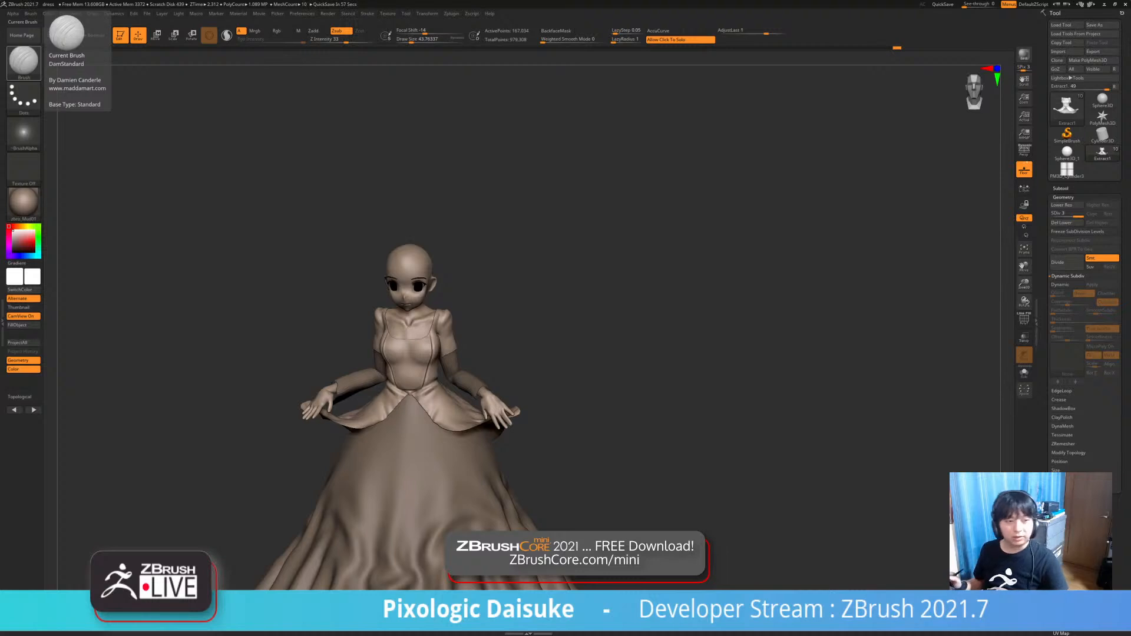
mouse_move(569, 365)
left_mouse_down("alt")
mouse_move(566, 331)
mouse_move(560, 348)
left_mouse_up("alt")
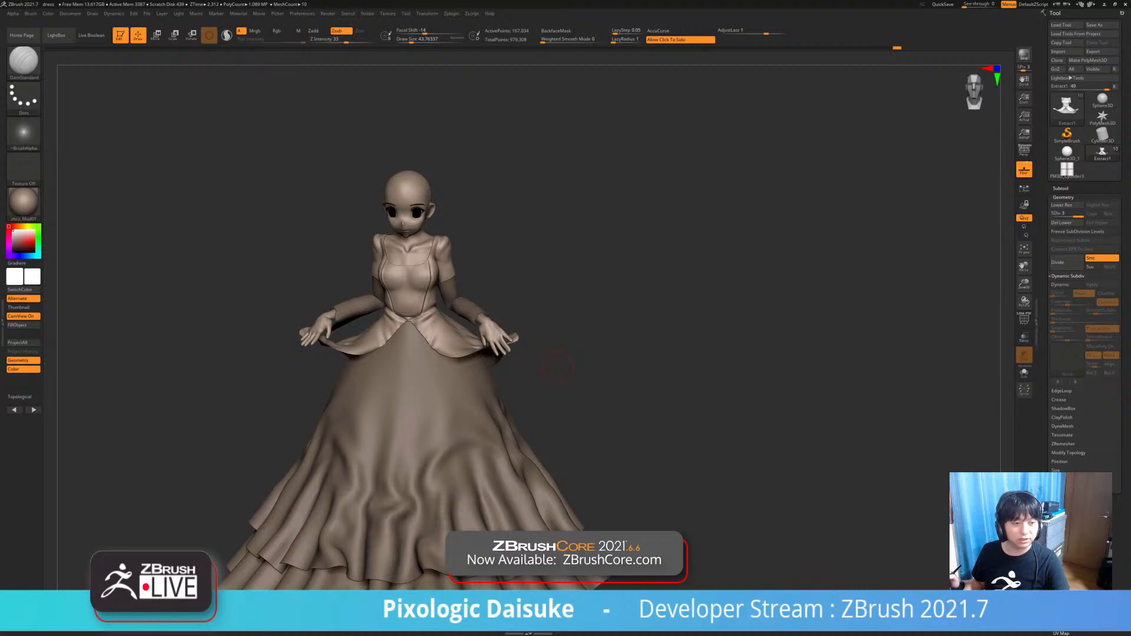
left_click(565, 385)
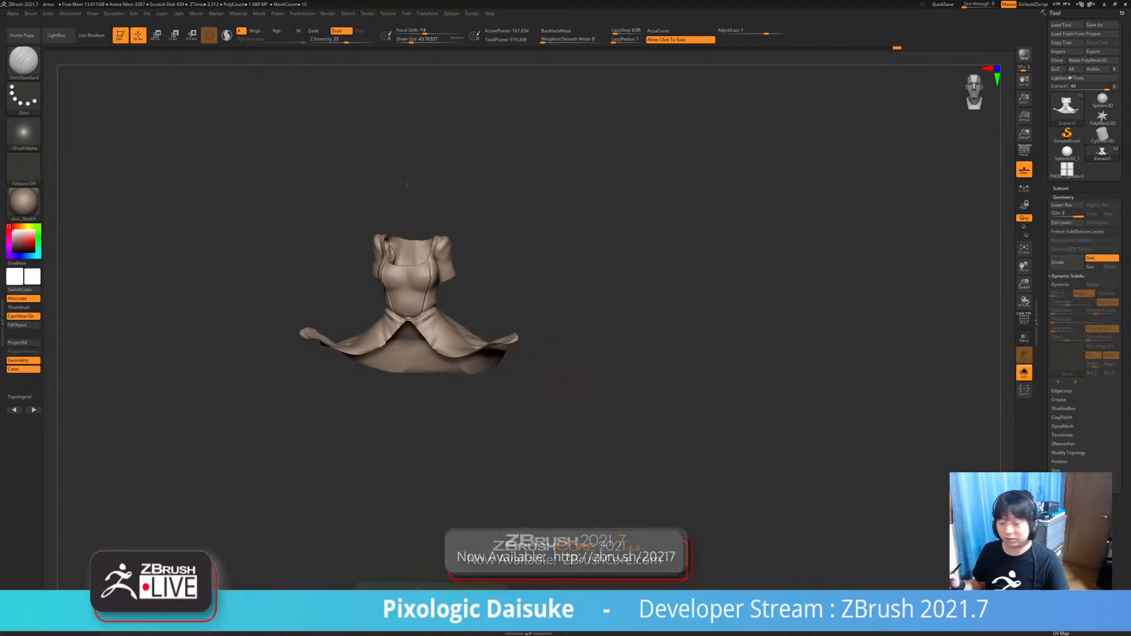
left_click(564, 384)
right_click_drag(495, 383, 460, 377, "ctrl")
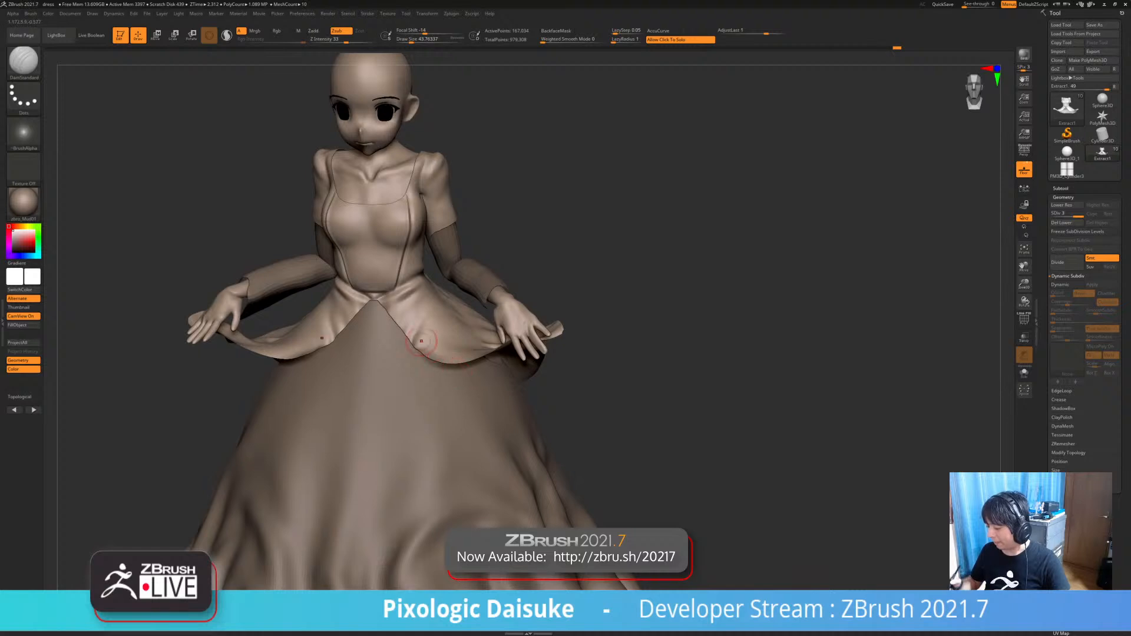
- Smooth the overskirt's folds along the edges of the pointed front opening
mouse_move(414, 324)
left_mouse_down("shift")
mouse_move(455, 358)
mouse_move(407, 329)
left_mouse_up("shift")
right_click_drag(401, 317, 394, 321, "ctrl")
left_click_drag(395, 321, 408, 337, "shift")
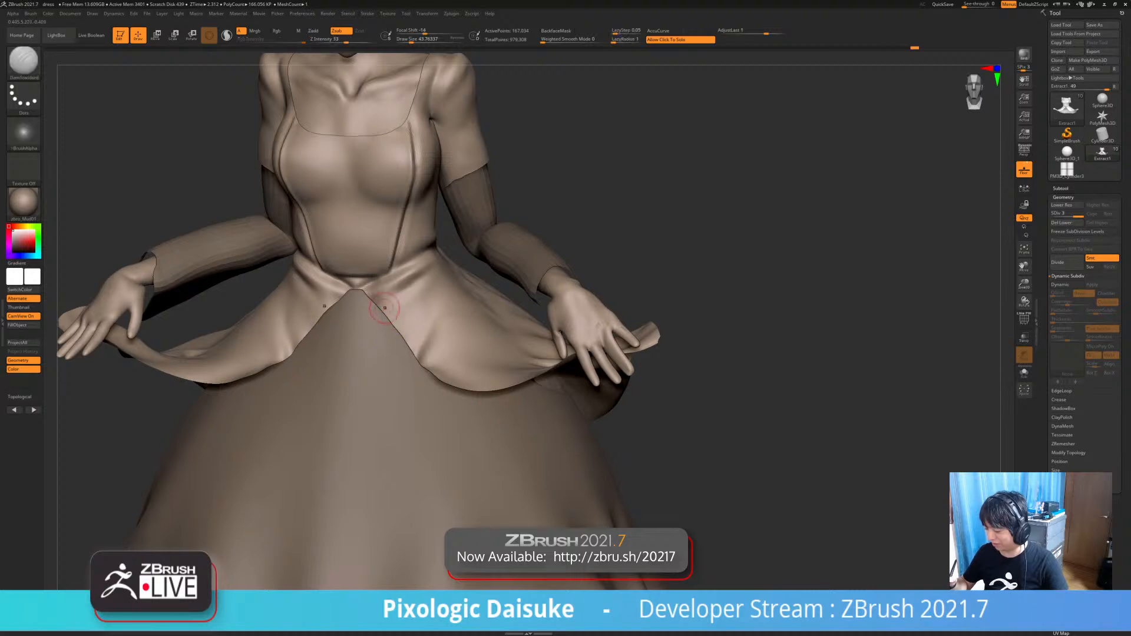
- Carve creases running down from the waist on both sides of the overskirt's front opening and soften them
mouse_move(385, 308)
right_mouse_down("shift")
mouse_move(379, 299)
mouse_move(433, 296)
mouse_move(407, 306)
right_mouse_up("shift")
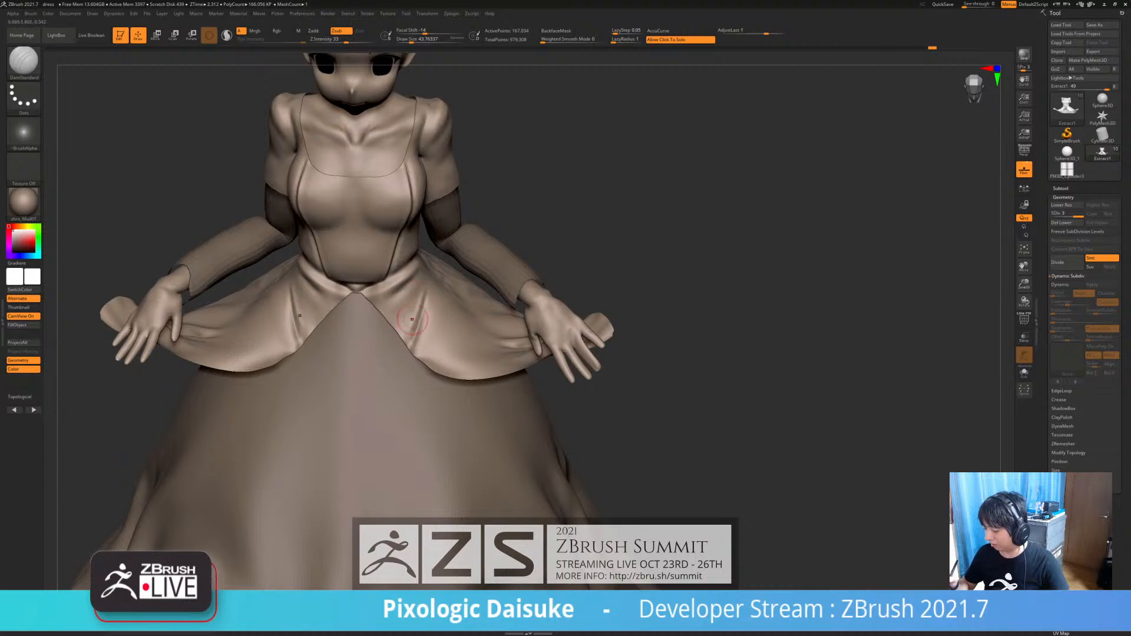
key("shift")
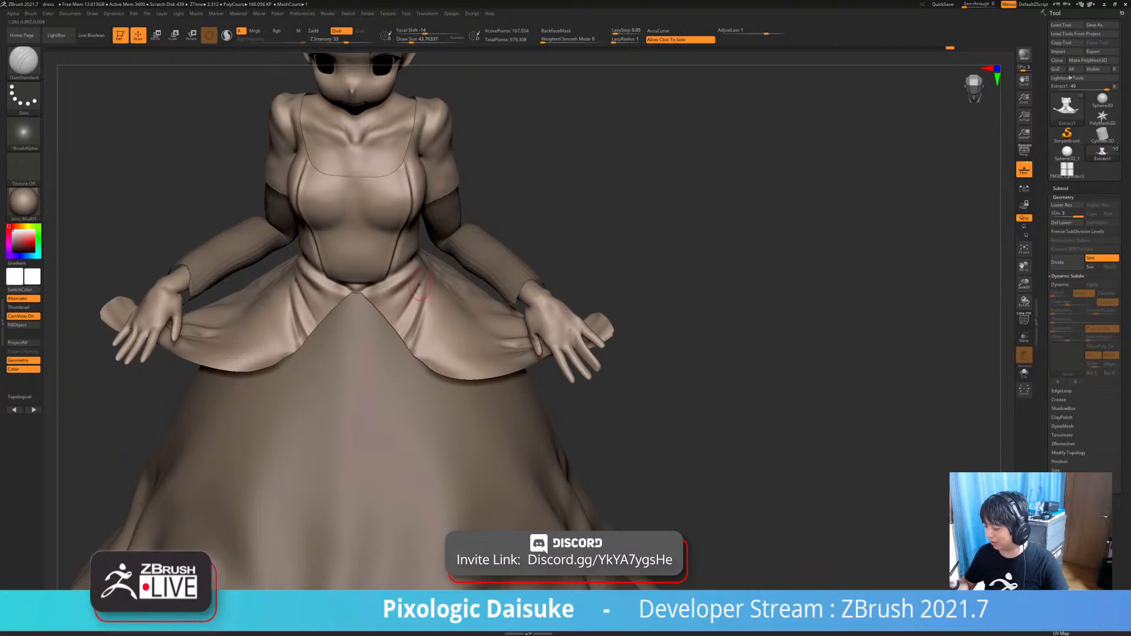
key("shift")
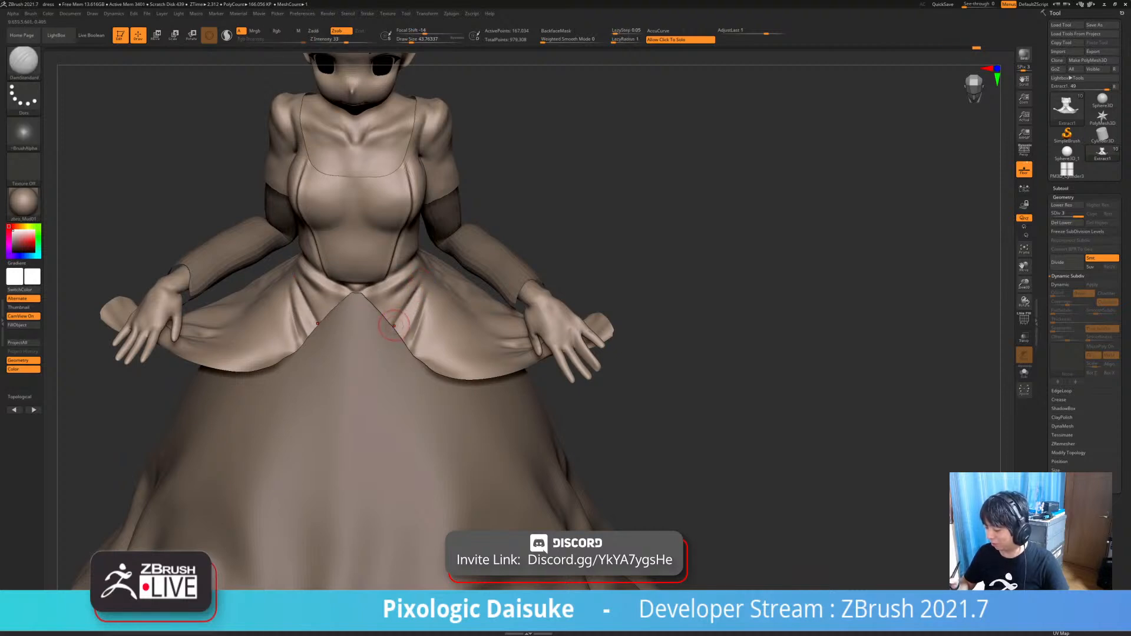
key("shift")
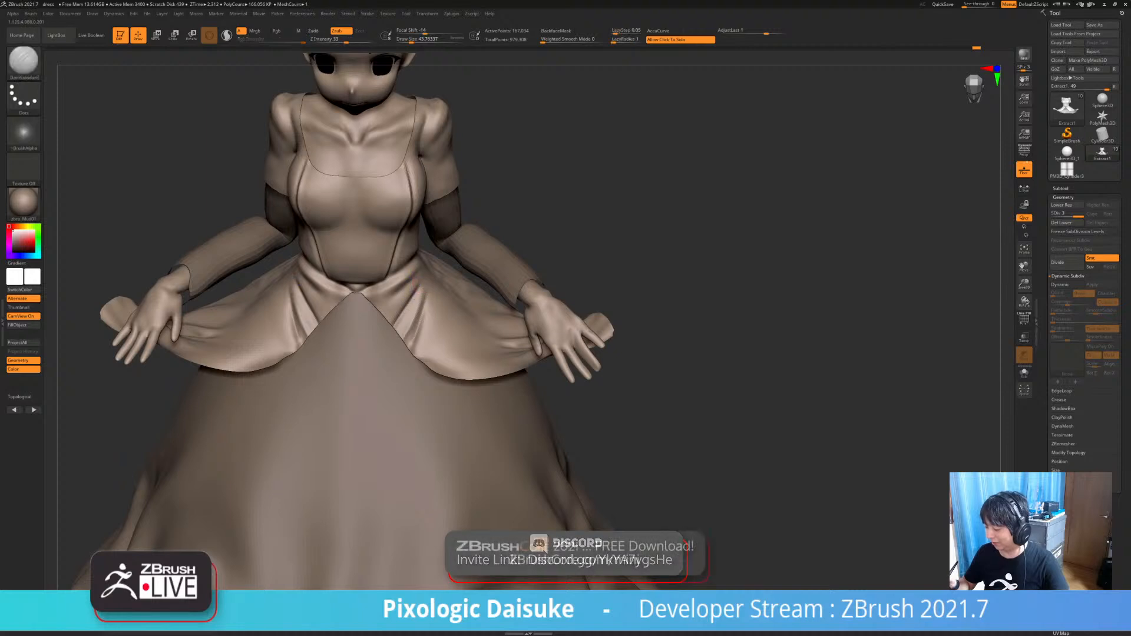
right_click_drag(412, 302, 416, 283)
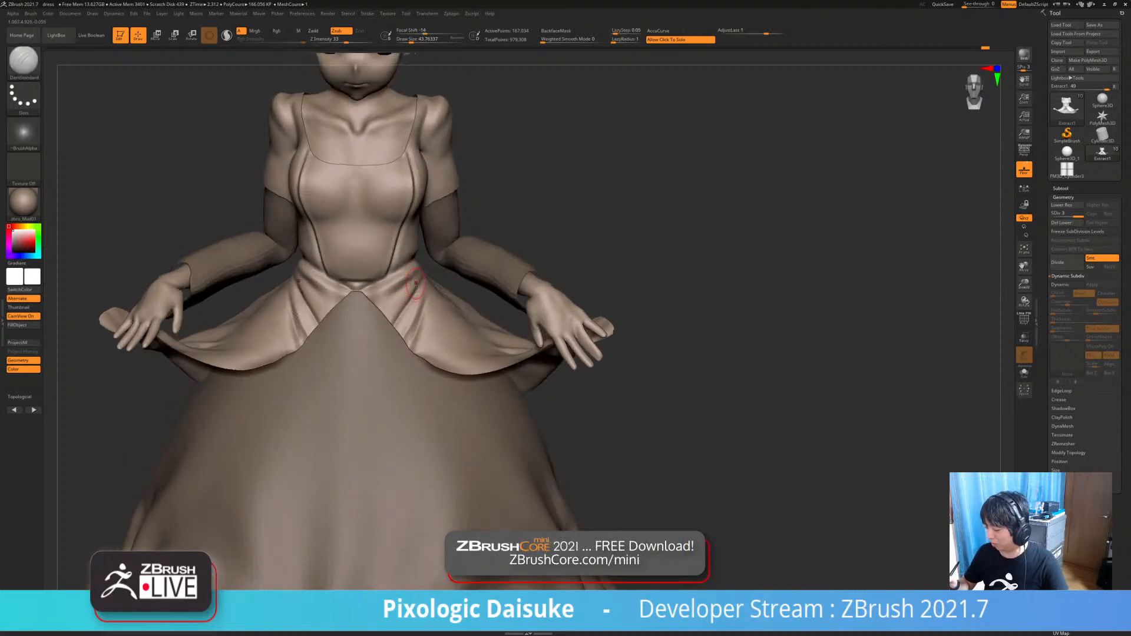
- Undo the last crease stroke and rework the symmetrical folds descending from the sides of the waist
key("ctrl+z")
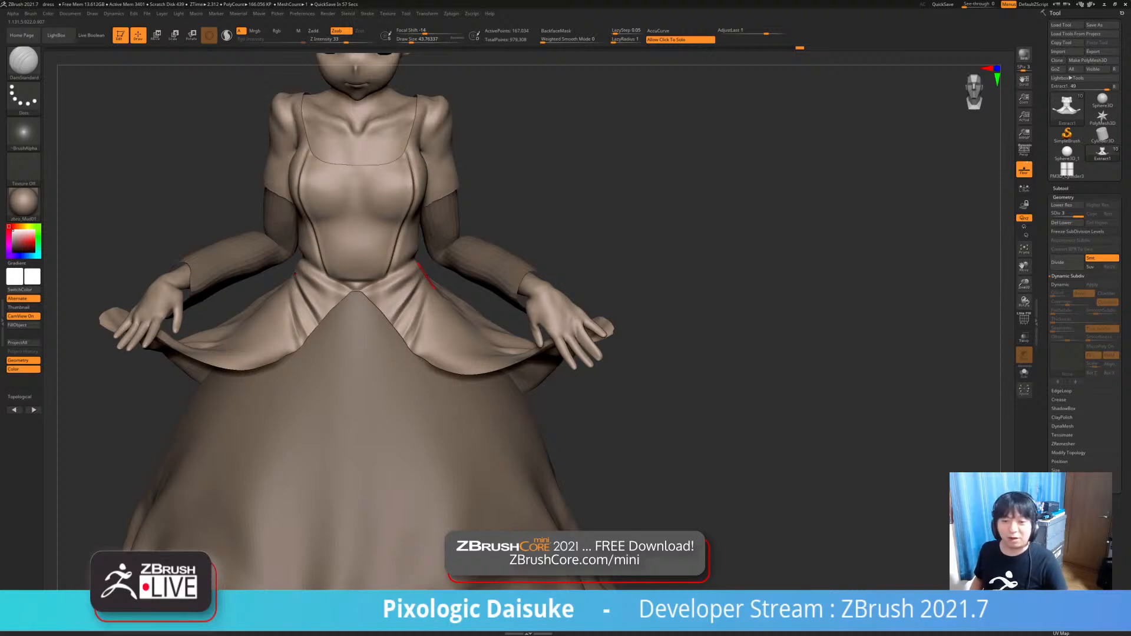
right_click_drag(427, 276, 424, 284)
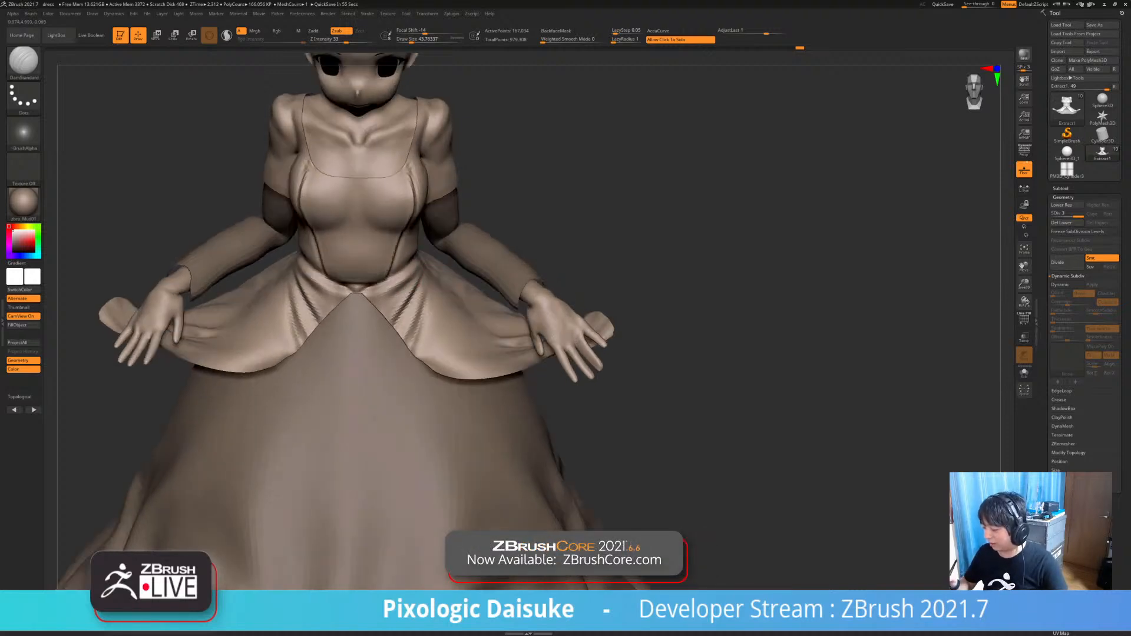
left_click_drag(424, 283, 400, 323, "shift")
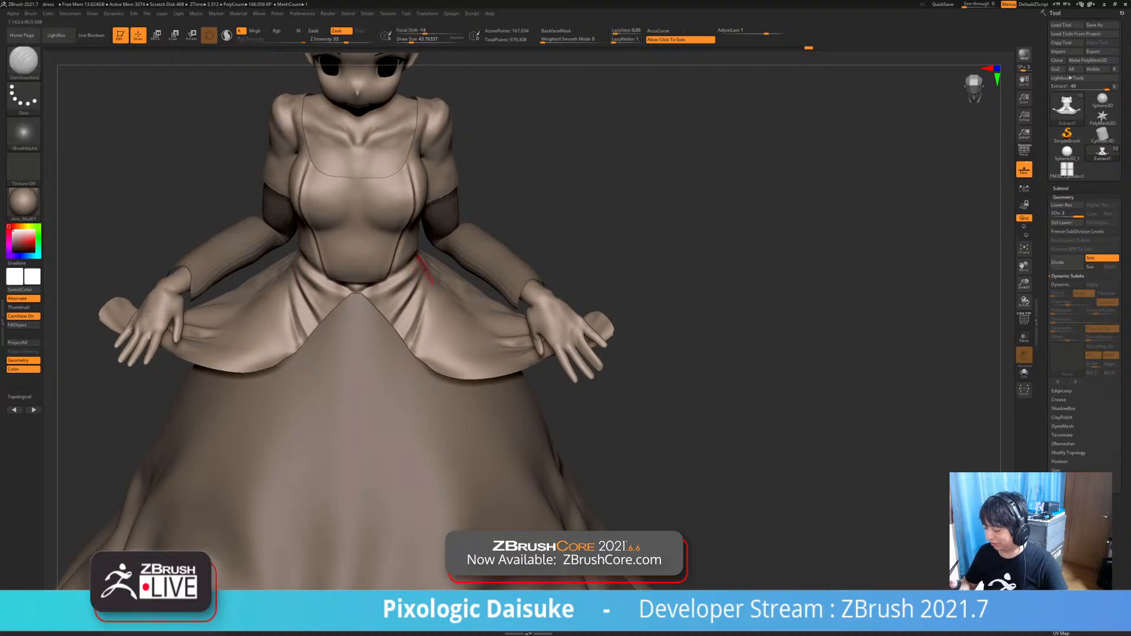
mouse_move(409, 307)
right_mouse_down()
mouse_move(433, 270)
mouse_move(412, 296)
mouse_move(423, 273)
right_mouse_up()
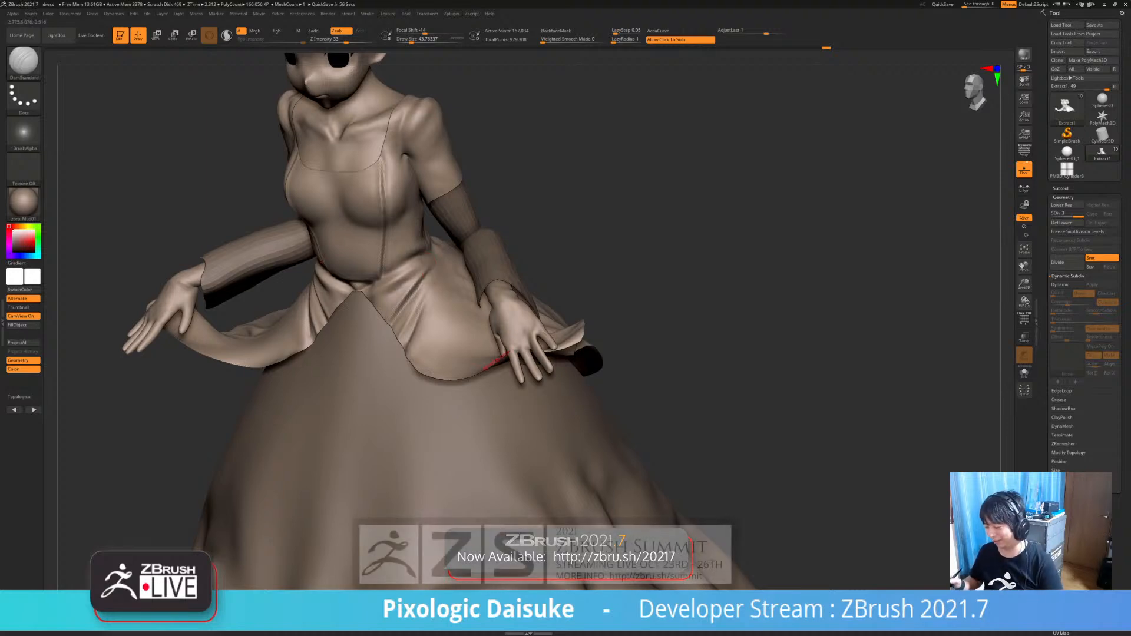
right_click_drag(430, 317, 504, 323)
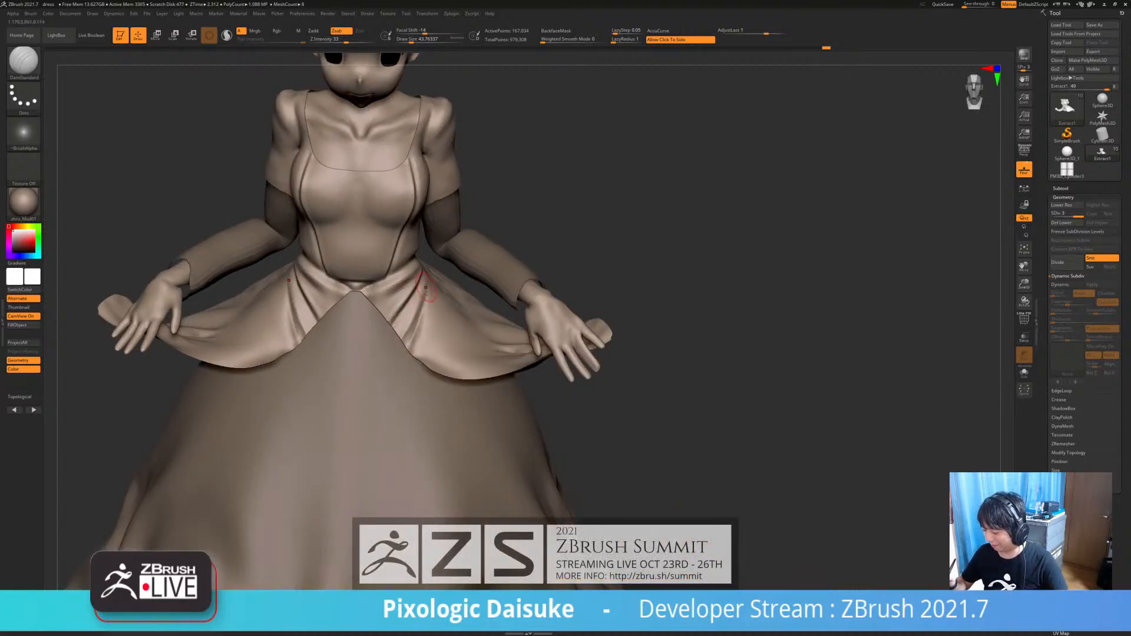
right_click_drag(420, 322, 429, 290, "ctrl")
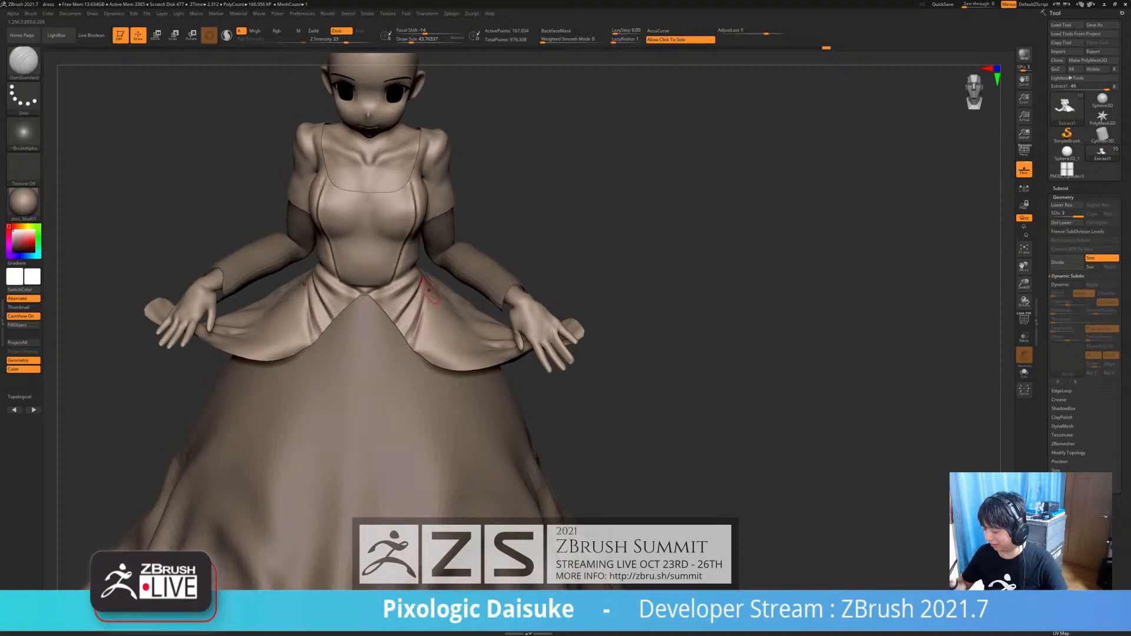
- Smooth the new folds on the overskirt's front hips, blending them into the surrounding cloth
key("shift")
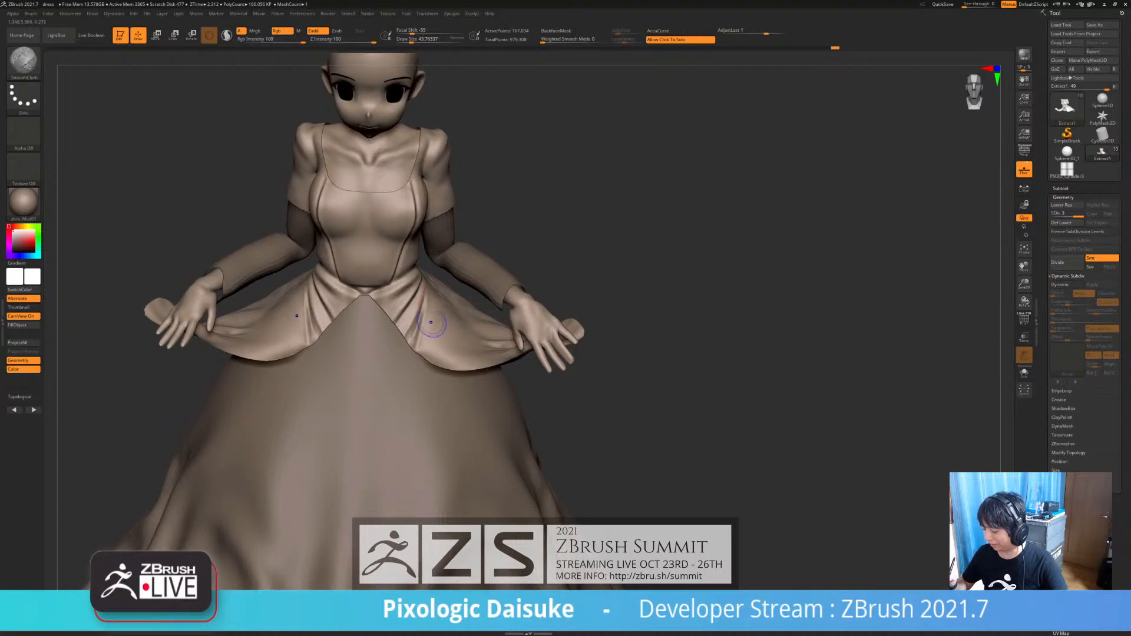
mouse_move(434, 339)
right_mouse_down("ctrl")
mouse_move(434, 325)
mouse_move(457, 368)
mouse_move(413, 340)
right_mouse_up("ctrl")
left_click_drag(413, 340, 419, 320)
key("shift")
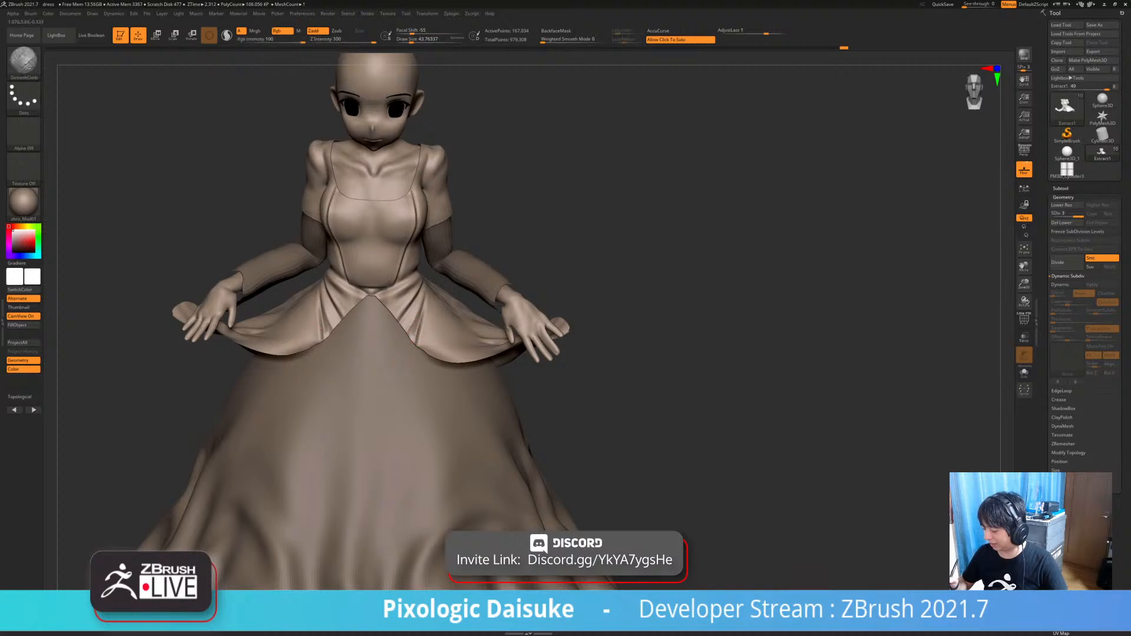
mouse_move(434, 312)
right_mouse_down("ctrl")
mouse_move(456, 291)
mouse_move(413, 298)
right_mouse_up("ctrl")
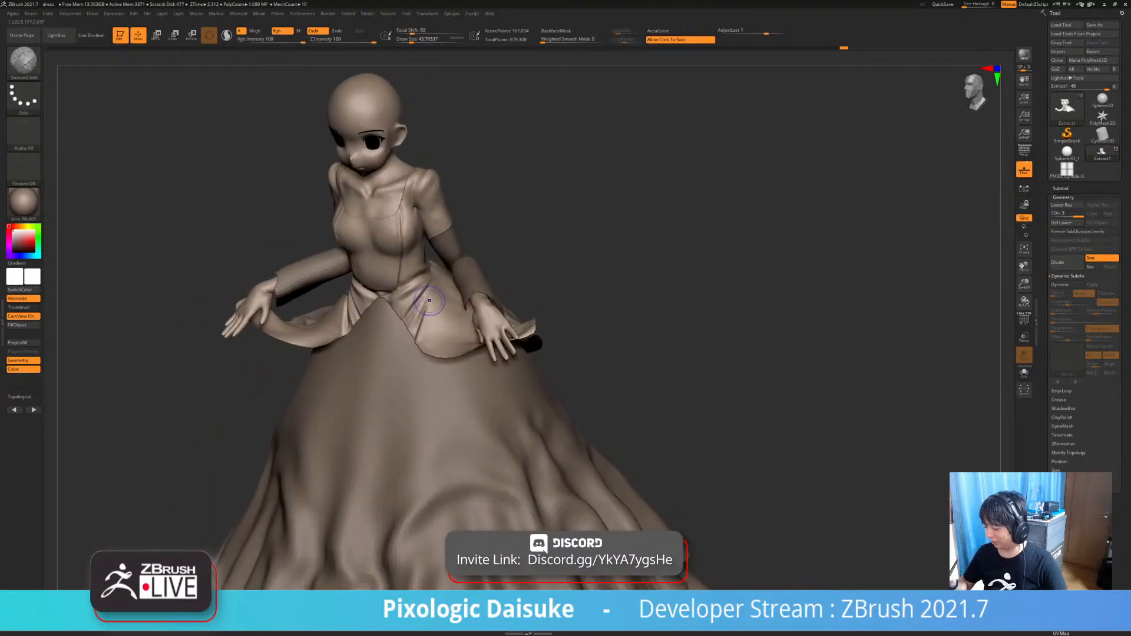
left_click_drag(426, 294, 433, 300, "shift")
- Extend the drapery folds down the front overskirt panels toward the hem and smooth their transitions
mouse_move(432, 300)
right_mouse_down()
mouse_move(449, 301)
mouse_move(405, 324)
mouse_move(412, 312)
right_mouse_up()
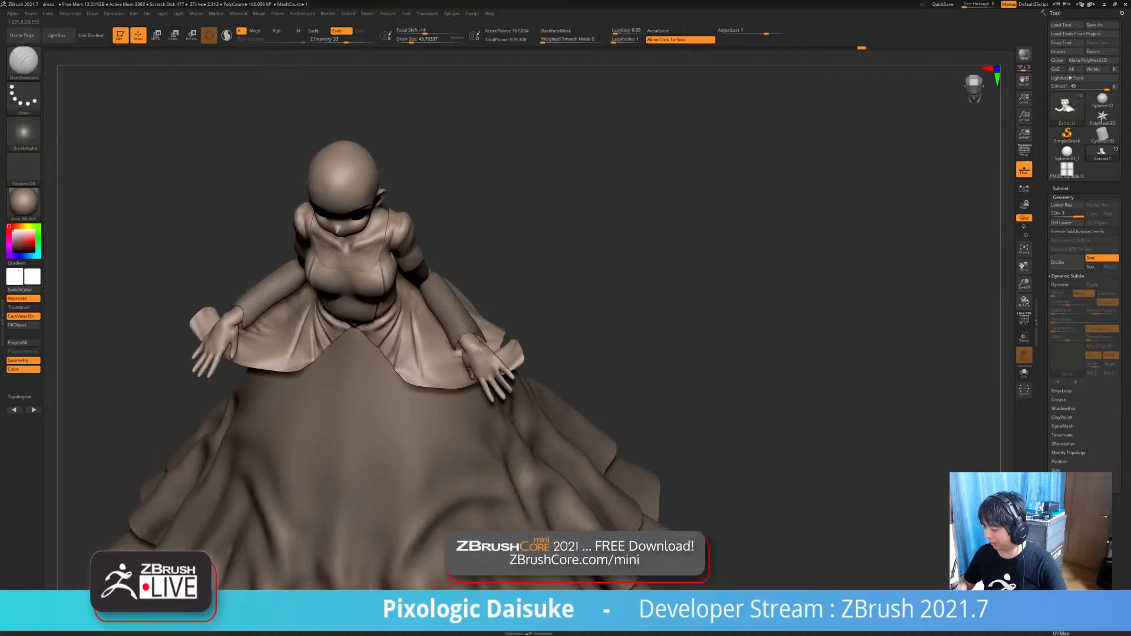
key("shift")
right_click_drag(415, 353, 414, 323)
mouse_move(423, 354)
left_mouse_down("shift")
mouse_move(412, 389)
mouse_move(408, 345)
left_mouse_up("shift")
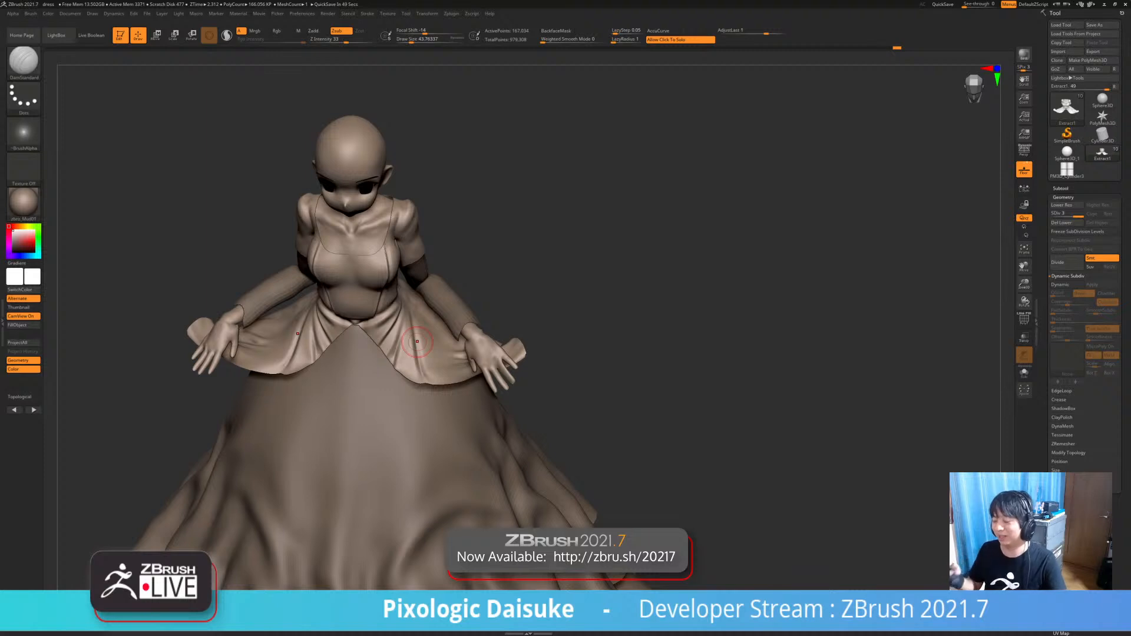
mouse_move(417, 342)
right_mouse_down()
mouse_move(448, 374)
mouse_move(421, 355)
right_mouse_up()
mouse_move(414, 315)
left_mouse_down()
mouse_move(424, 362)
mouse_move(414, 325)
left_mouse_up()
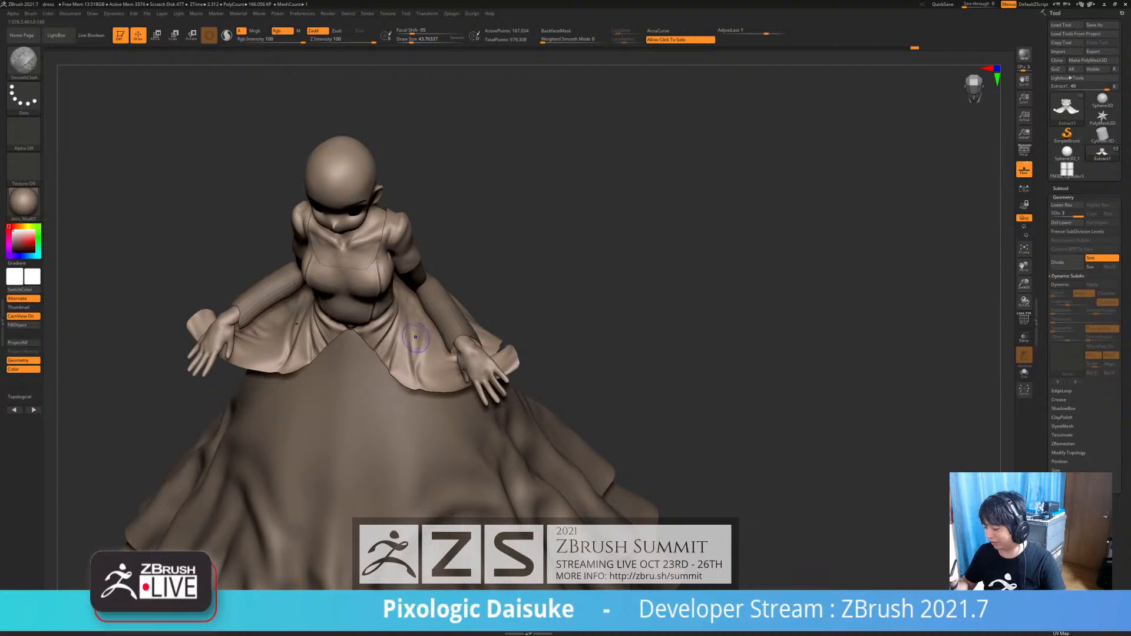
- Smooth the overskirt's surface at the back of the hip, behind the elbow
mouse_move(416, 340)
right_mouse_down()
mouse_move(415, 325)
mouse_move(417, 361)
mouse_move(429, 350)
mouse_move(433, 364)
mouse_move(443, 318)
mouse_move(533, 264)
mouse_move(437, 327)
mouse_move(473, 312)
mouse_move(489, 323)
mouse_move(468, 321)
right_mouse_up()
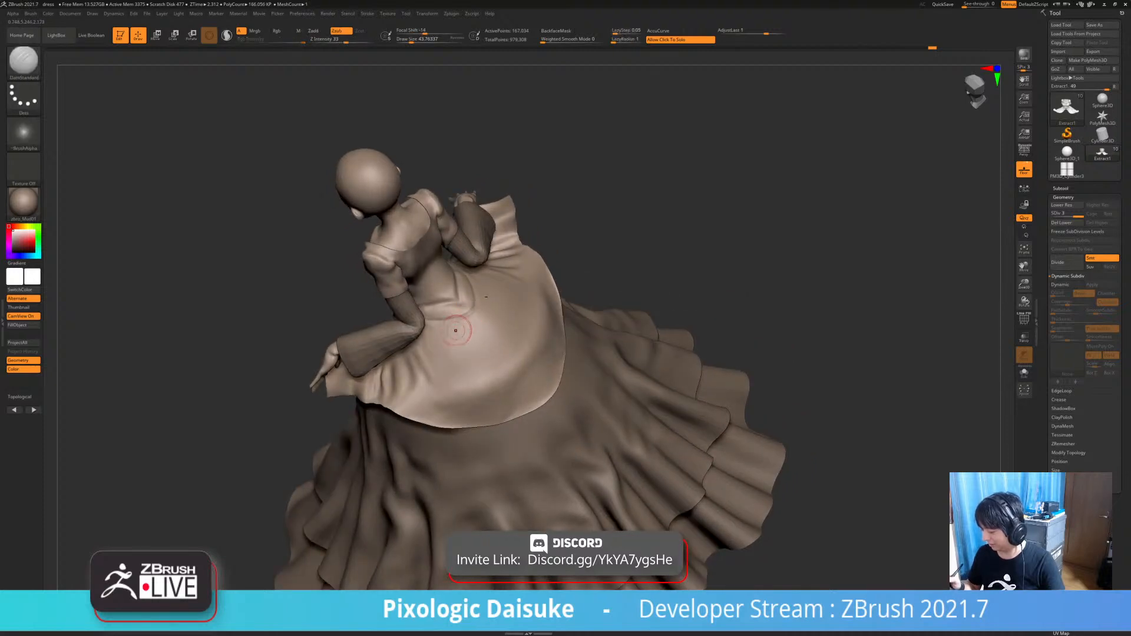
left_click_drag(464, 328, 442, 343, "shift")
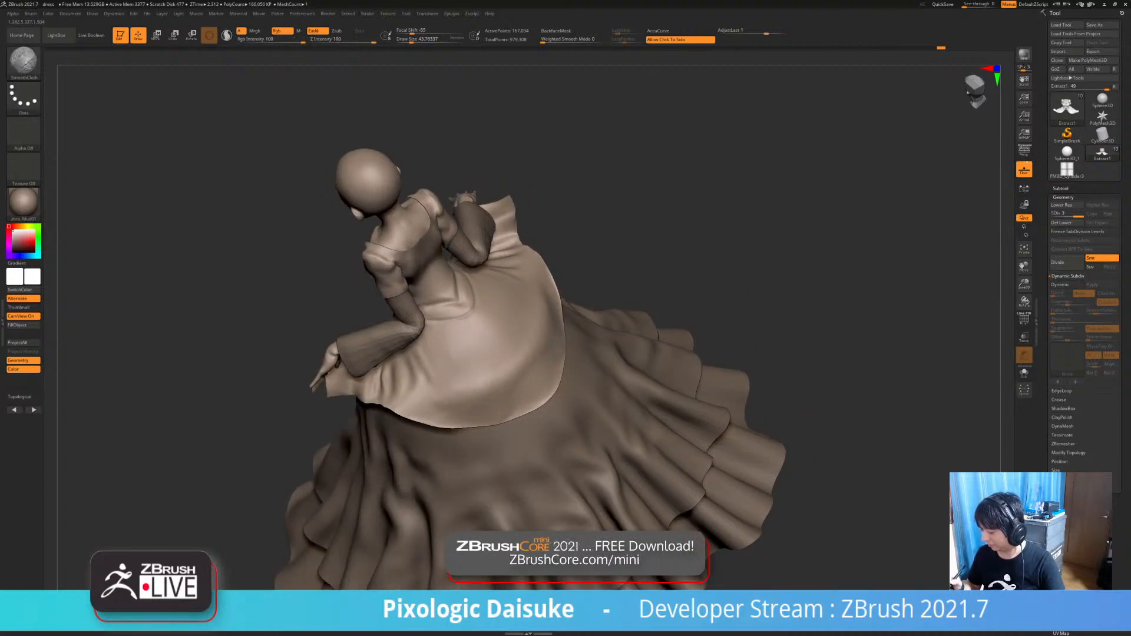
mouse_move(460, 342)
right_mouse_down()
mouse_move(508, 352)
mouse_move(401, 380)
right_mouse_up()
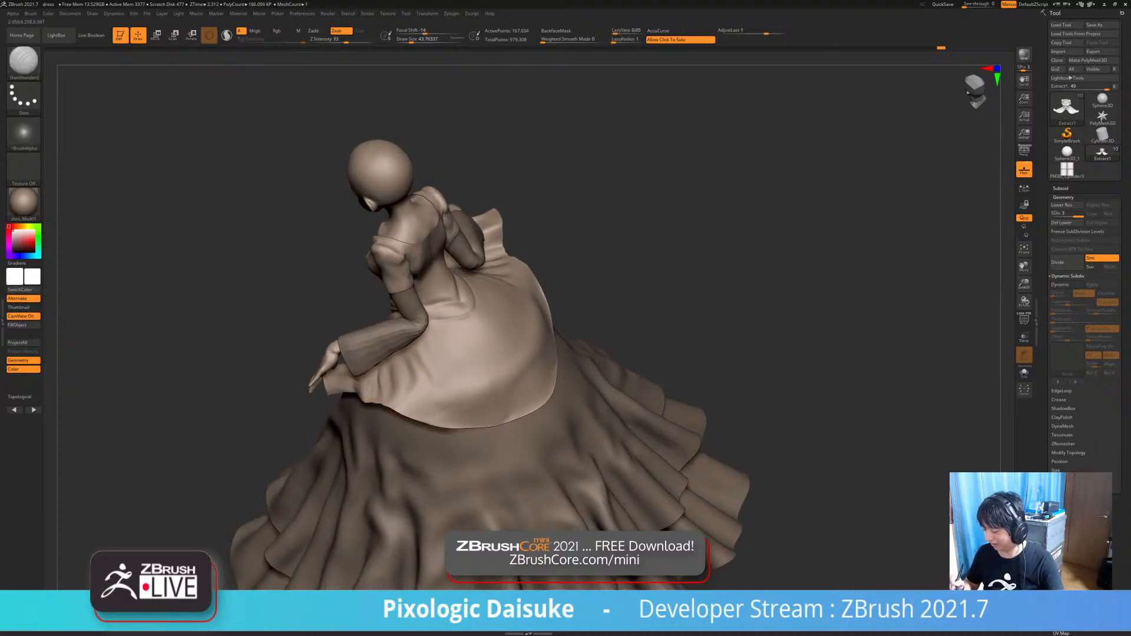
- Isolate the overskirt and refine the gathered folds beside its lifted corner near the hand
mouse_move(460, 354)
right_mouse_down()
mouse_move(448, 436)
mouse_move(457, 371)
mouse_move(394, 389)
mouse_move(381, 330)
mouse_move(365, 353)
right_mouse_up()
left_click(406, 381, "alt")
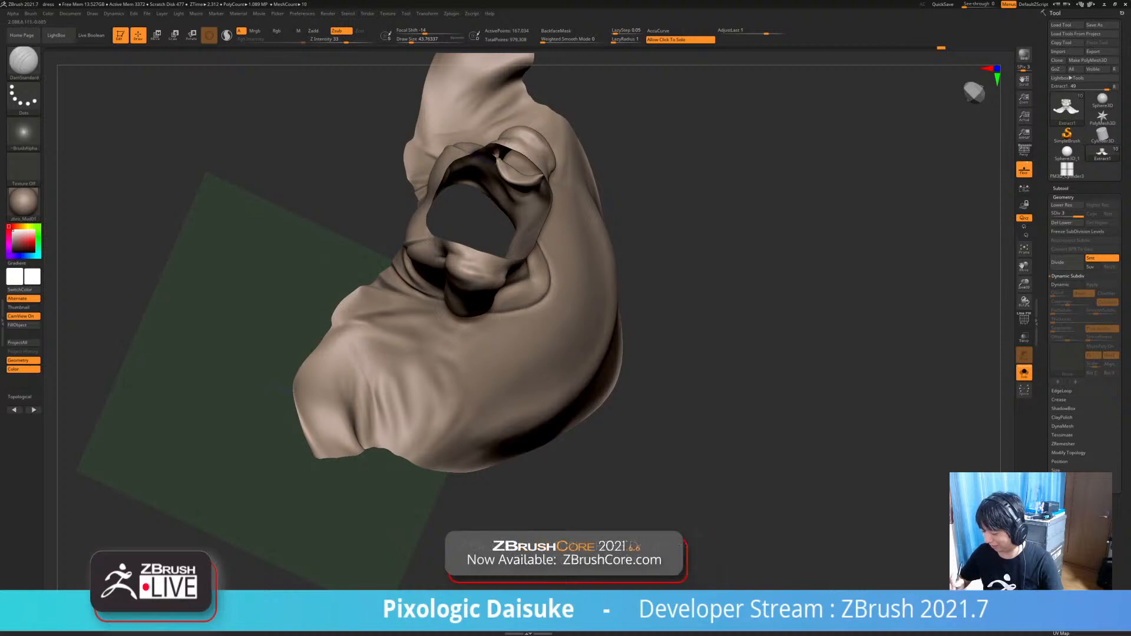
left_click_drag(352, 343, 373, 408)
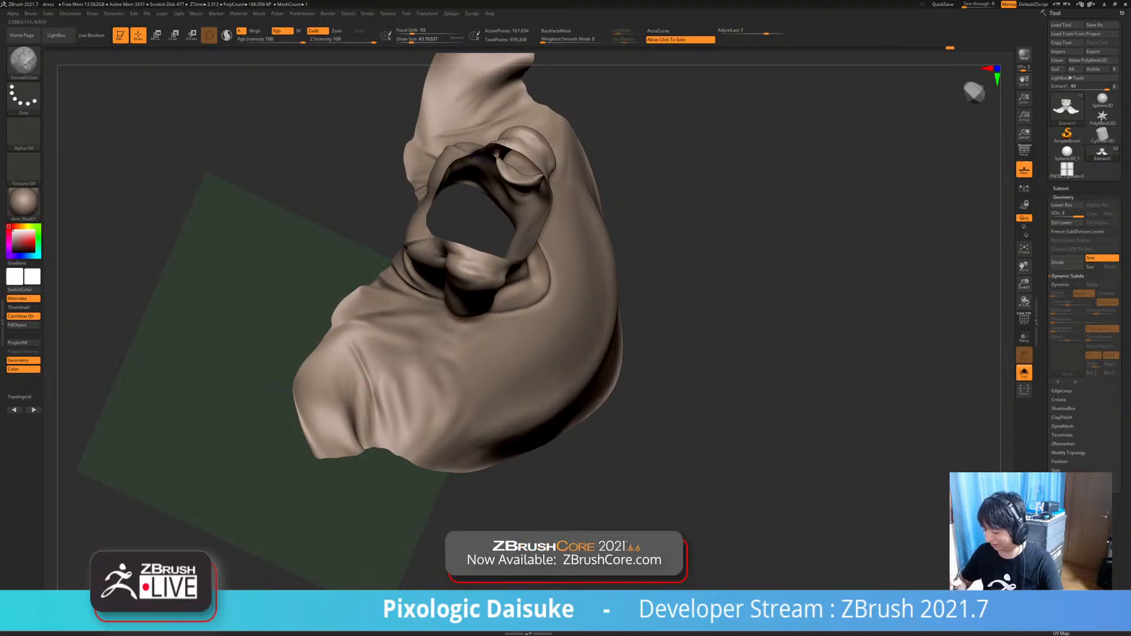
right_click_drag(390, 350, 380, 323, "alt")
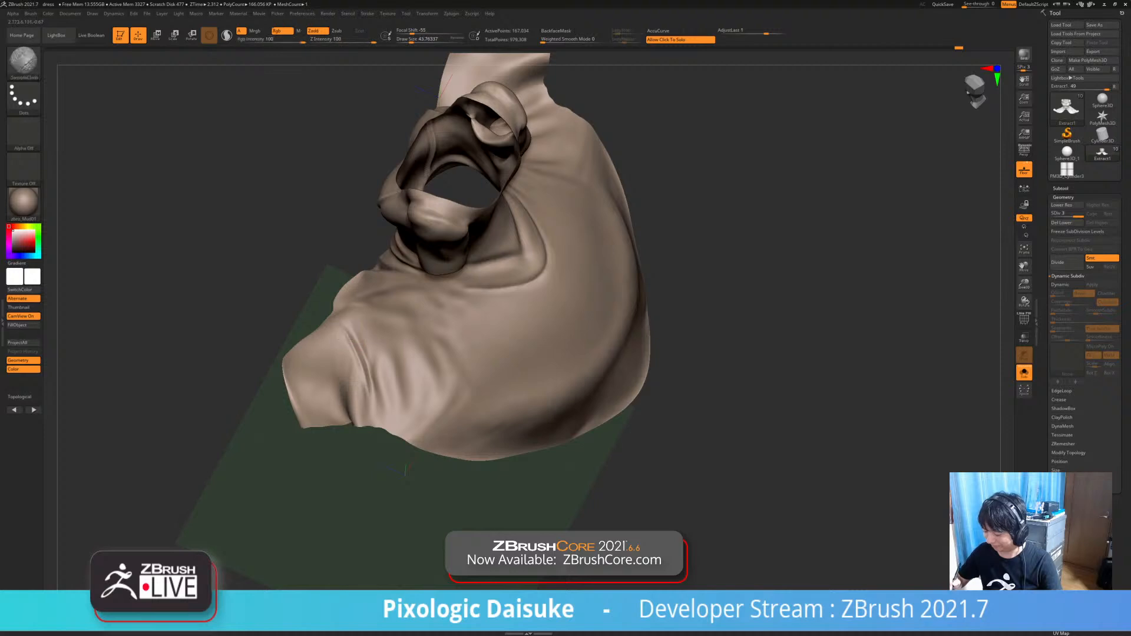
right_click_drag(371, 396, 356, 341)
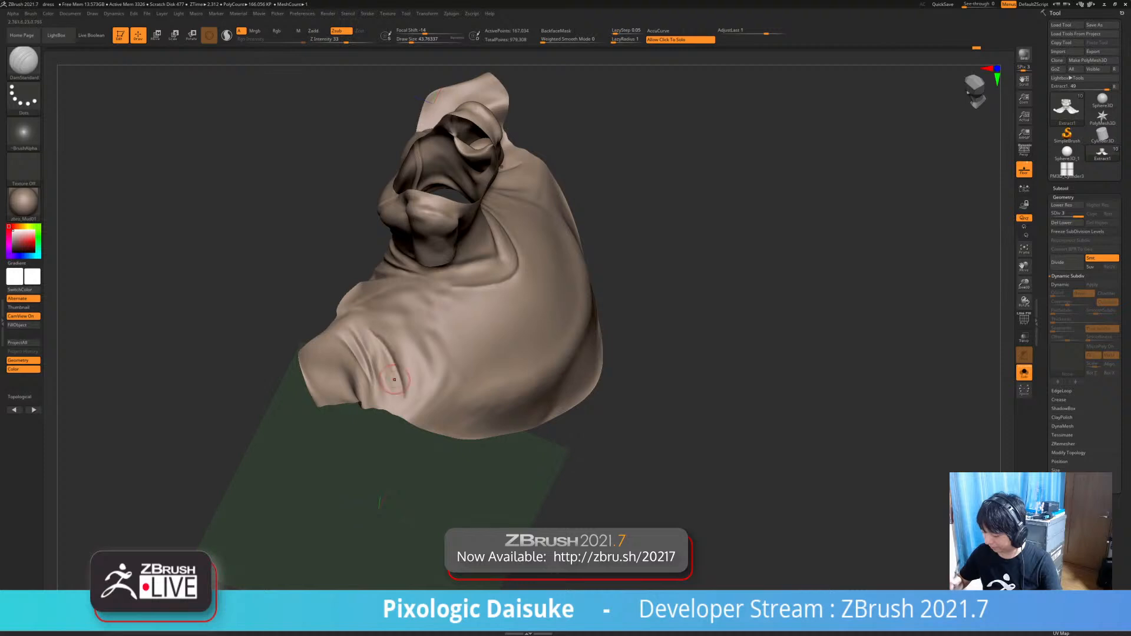
right_click_drag(396, 361, 418, 369)
mouse_move(415, 361)
left_mouse_down()
mouse_move(402, 330)
mouse_move(424, 375)
left_mouse_up()
right_click_drag(424, 374, 542, 344)
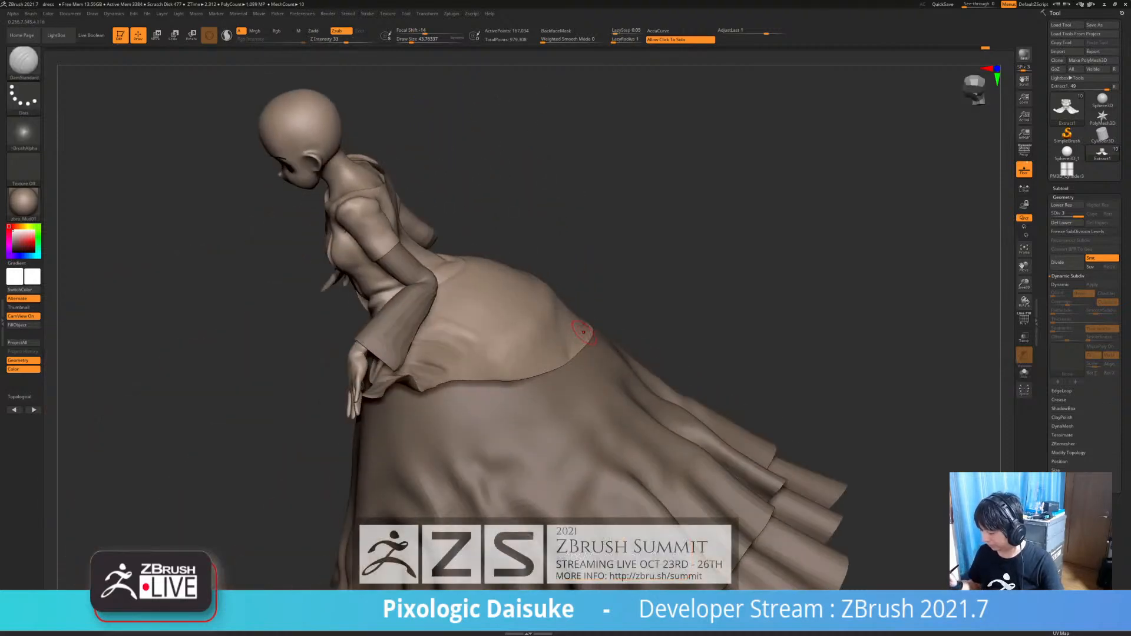
- Sculpt a large U-shaped drape fold across the back of the overskirt from hip to hip
right_click_drag(583, 332, 459, 286)
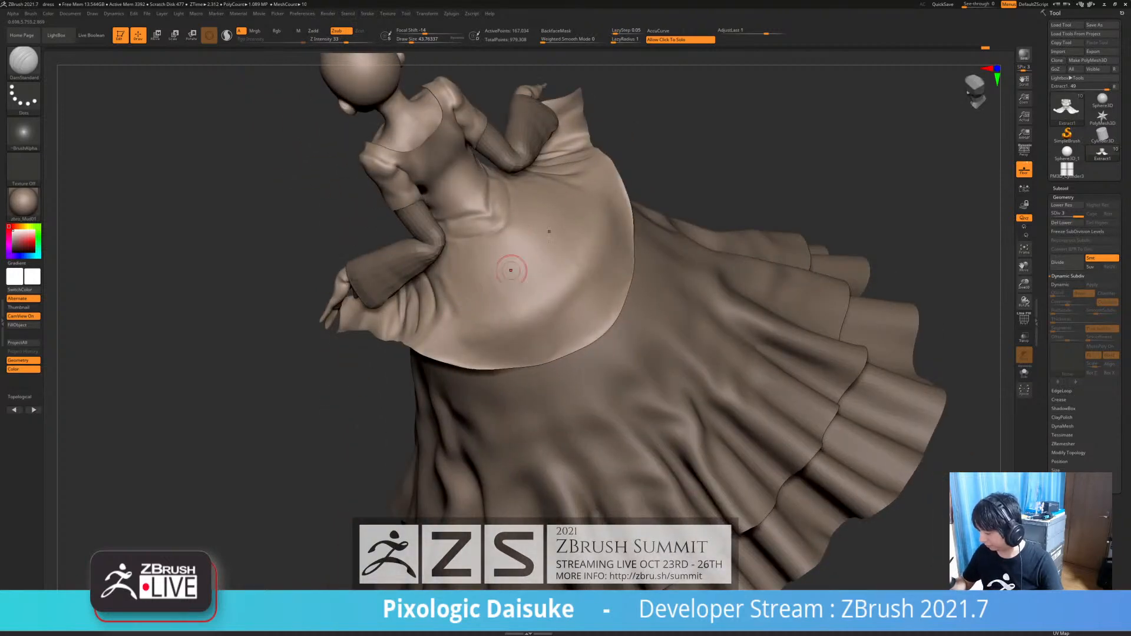
mouse_move(457, 295)
left_mouse_down()
mouse_move(543, 286)
mouse_move(467, 294)
left_mouse_up()
mouse_move(542, 282)
left_mouse_down("shift")
mouse_move(557, 259)
mouse_move(517, 290)
mouse_move(559, 247)
left_mouse_up("shift")
right_click_drag(559, 248, 531, 278)
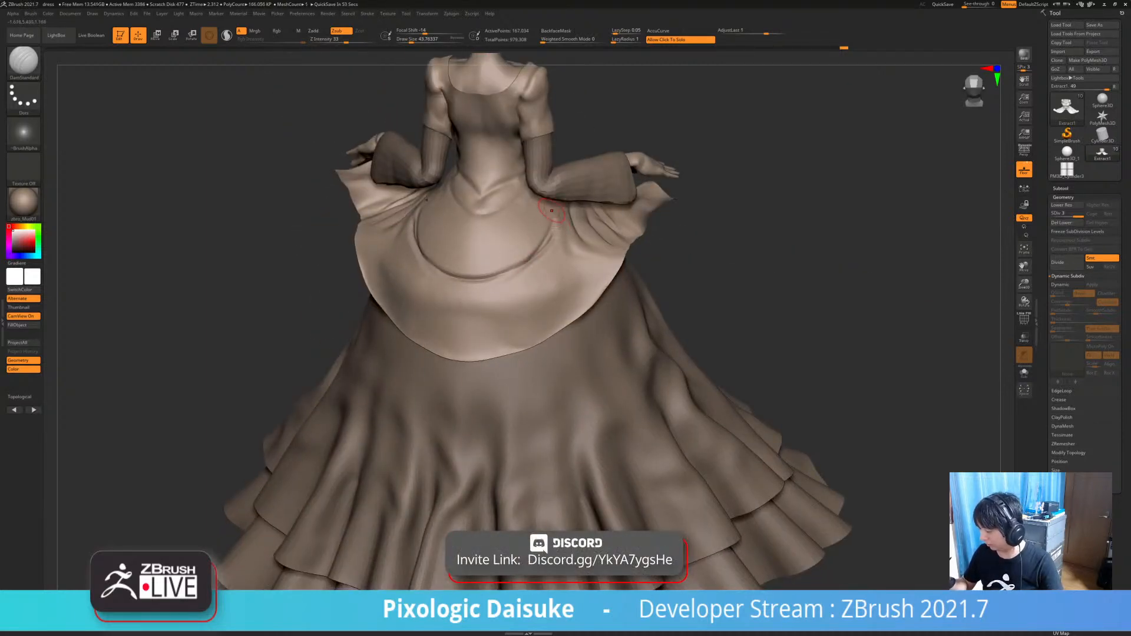
- Soften the large U-shaped back fold and redefine its crease from the hip to the centre
key("shift")
left_click_drag(522, 276, 532, 254, "shift")
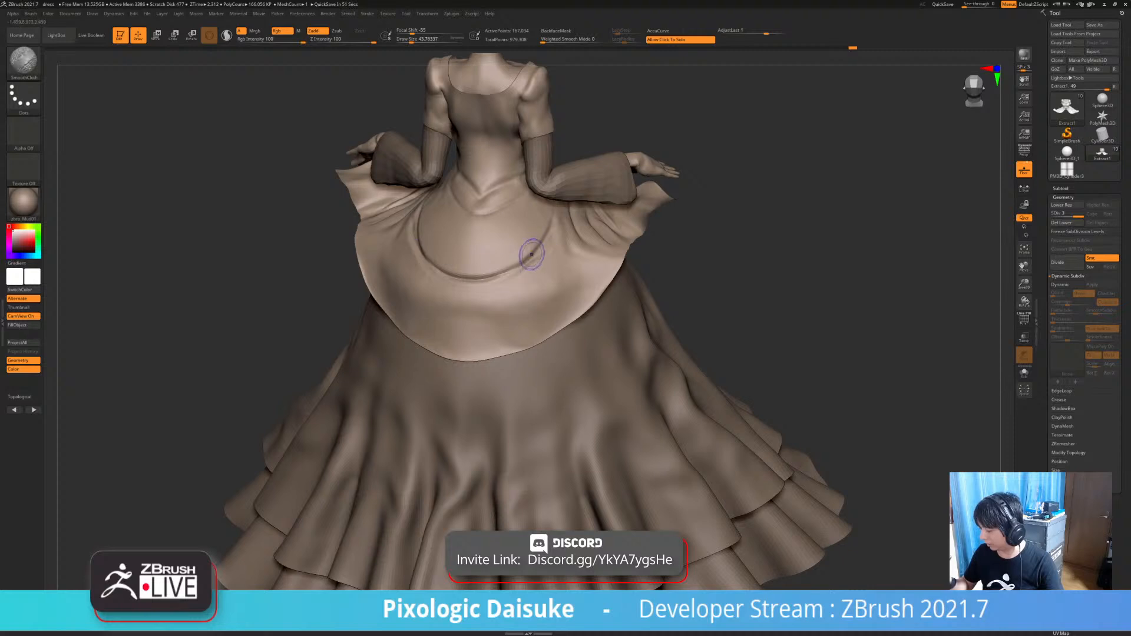
right_click_drag(552, 239, 507, 259)
left_click_drag(533, 240, 471, 279)
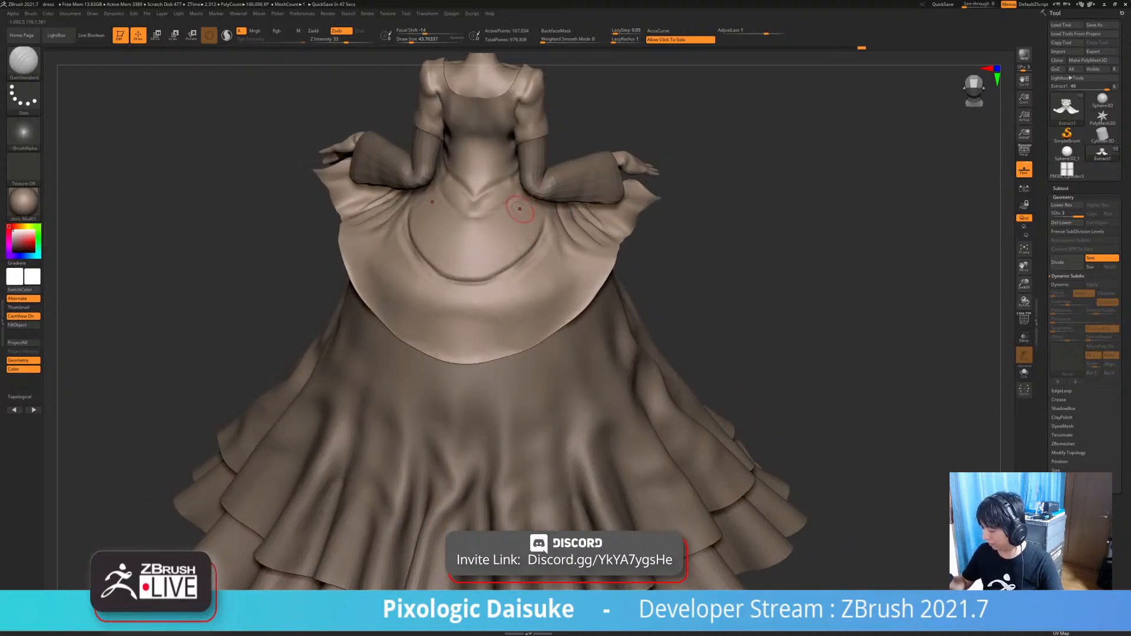
- Carve a crease down each side of the overskirt's back inside the large U-shaped fold and soften it
right_click_drag(518, 207, 420, 202)
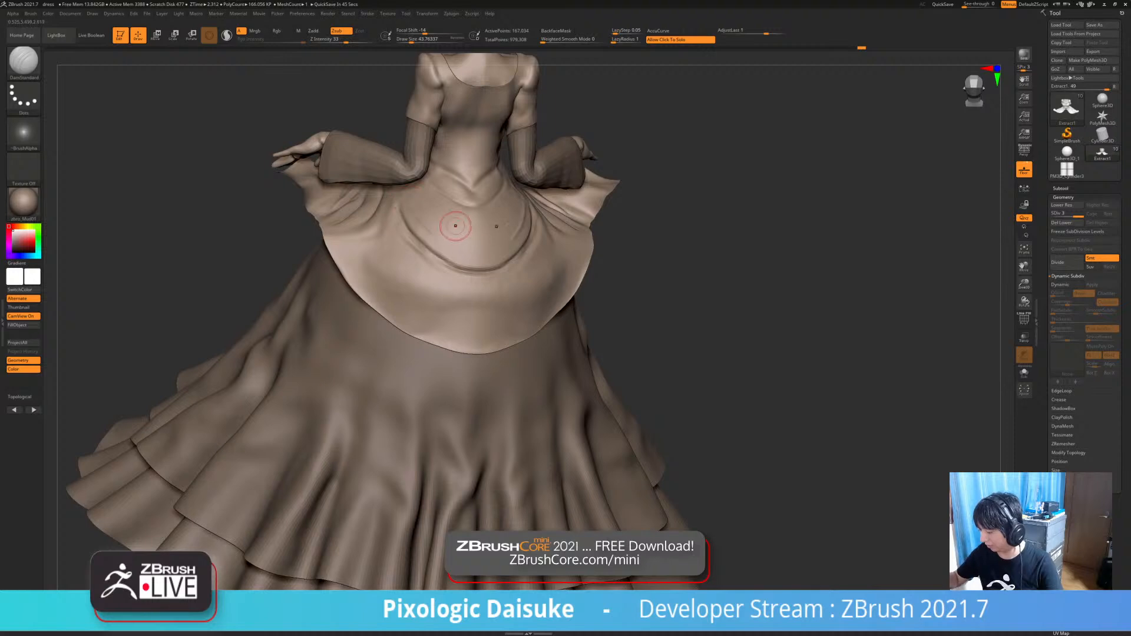
left_click_drag(429, 186, 452, 239)
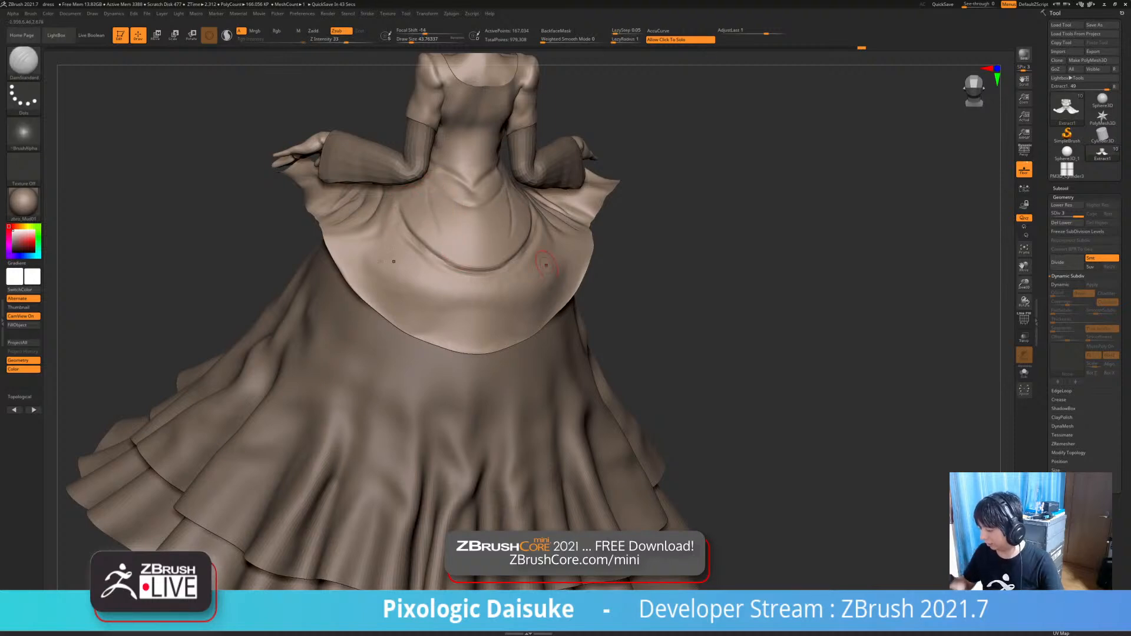
mouse_move(451, 232)
right_mouse_down()
mouse_move(501, 224)
mouse_move(522, 242)
mouse_move(501, 208)
right_mouse_up()
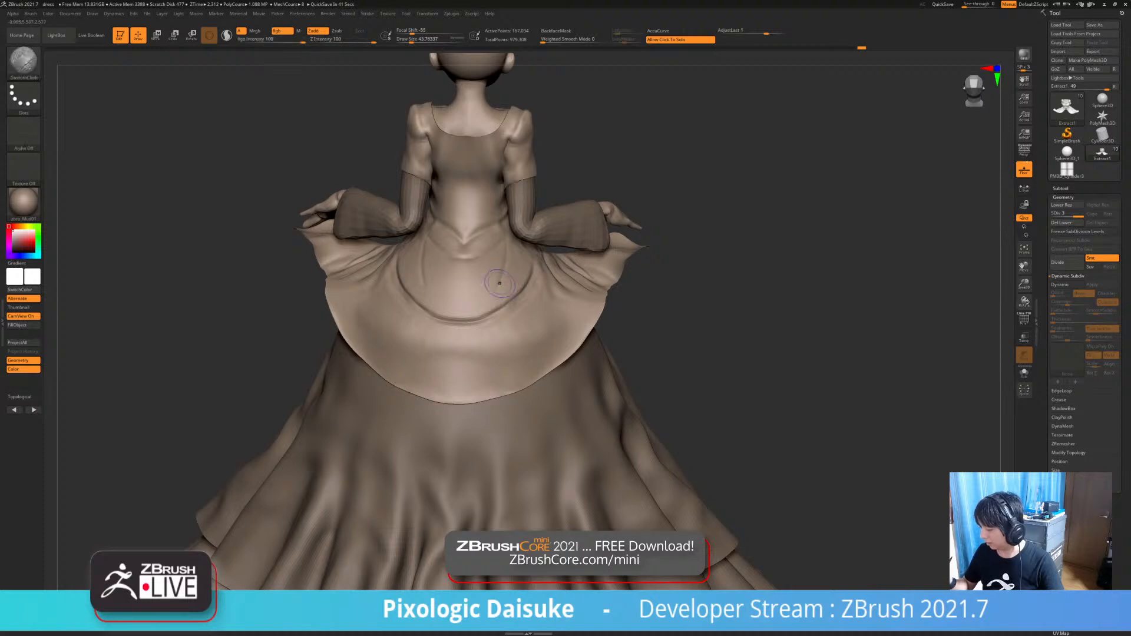
left_click_drag(499, 281, 492, 293, "shift")
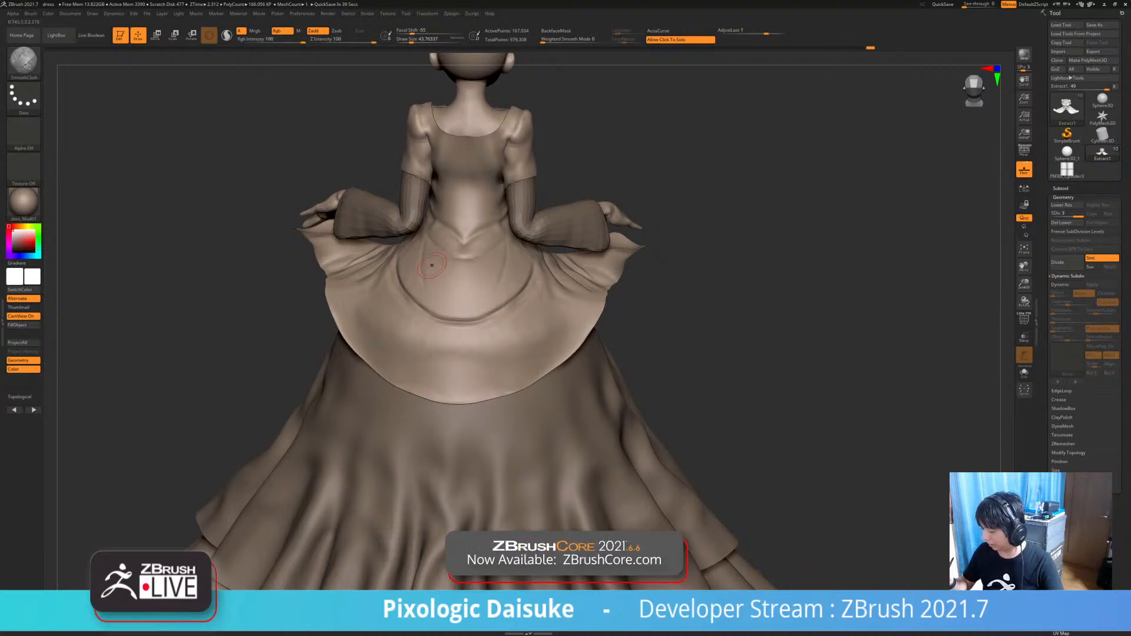
- Sculpt small sagging folds across the overskirt's back between the waist point and the large U-shaped fold, smoothing them in
left_click_drag(433, 265, 482, 288)
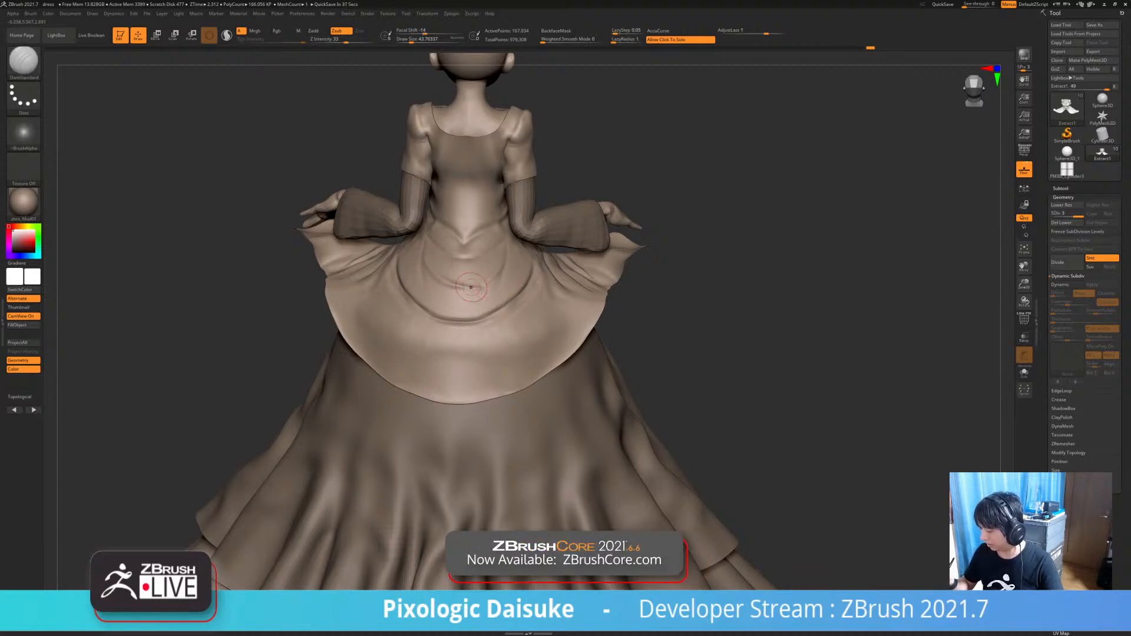
key("shift")
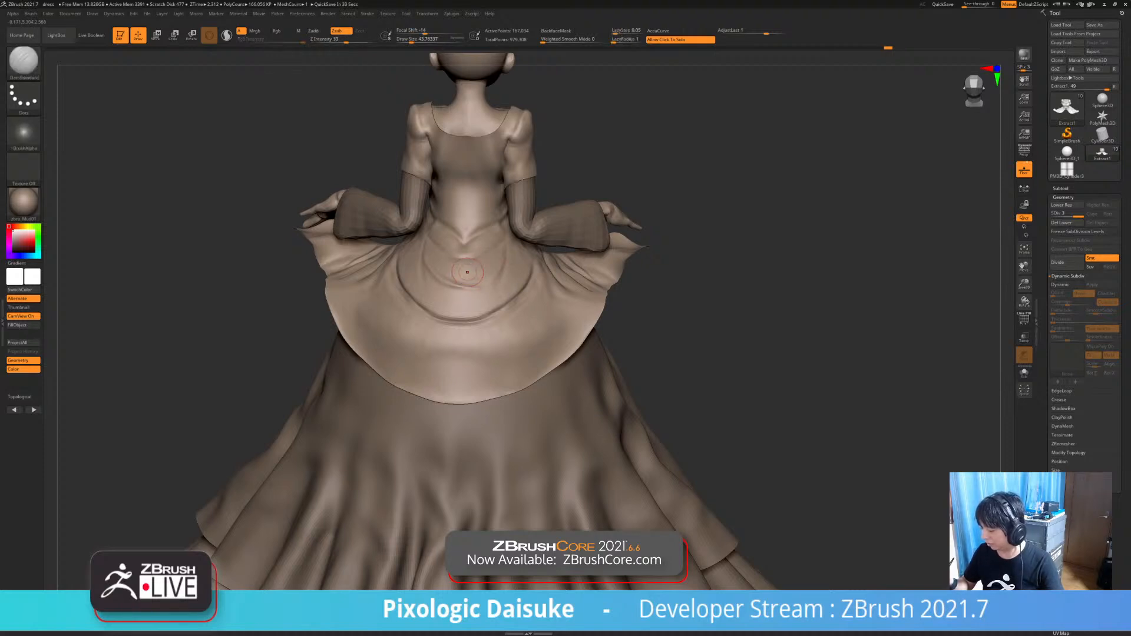
key("shift")
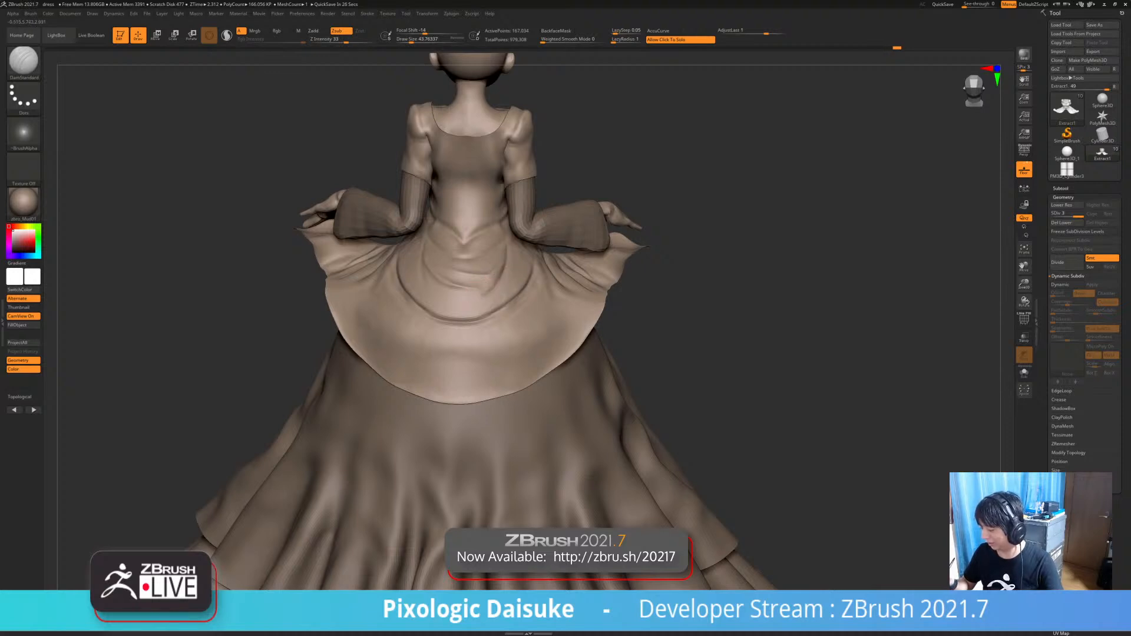
key("shift")
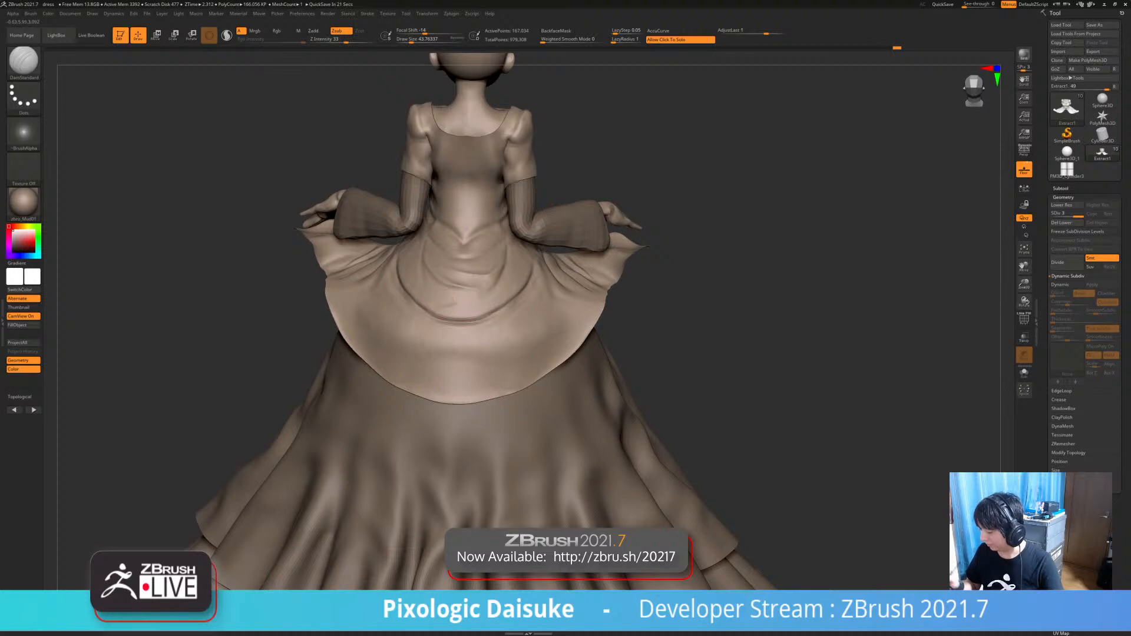
key("shift")
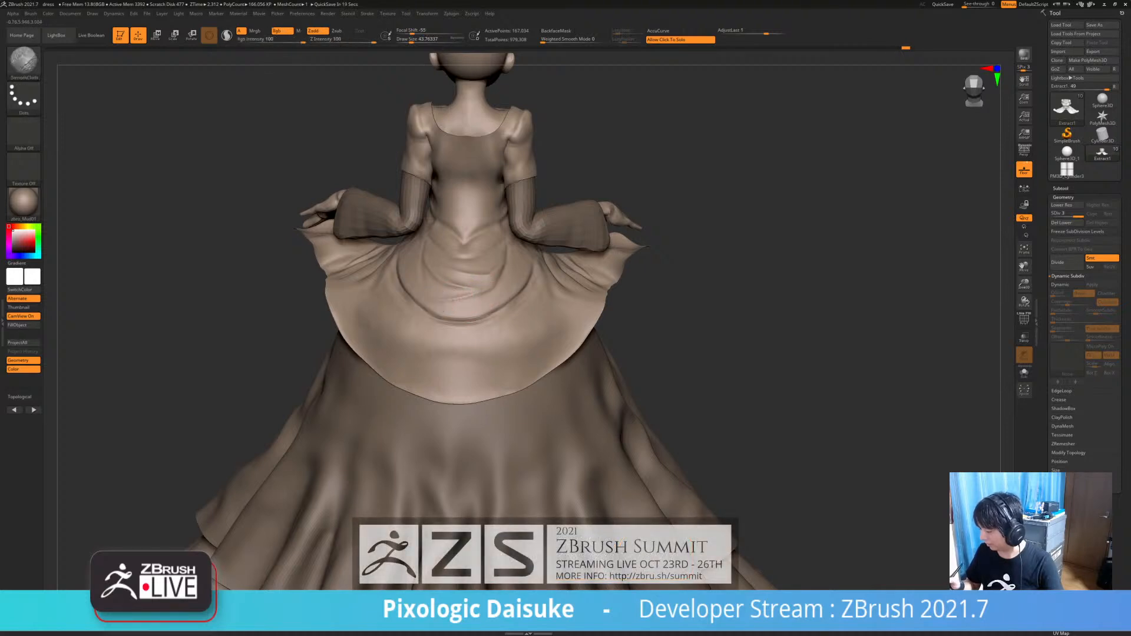
- Sculpt an asymmetrical diagonal fold sweeping from the right hip to the lower back hem of the overskirt
right_click_drag(525, 304, 516, 330, "ctrl")
left_click_drag(516, 325, 415, 354)
key("ctrl+z")
key("shift")
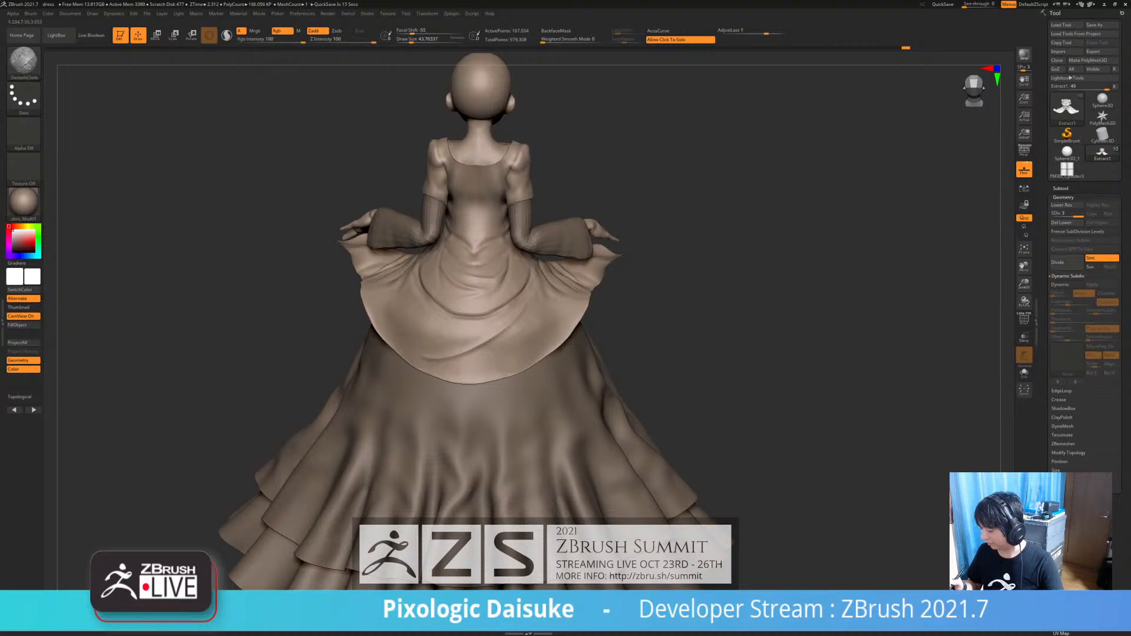
- Build up the diagonal fold near the overskirt's back hem using the Standard brush with a larger draw size
right_click_drag(513, 339, 579, 348, "ctrl")
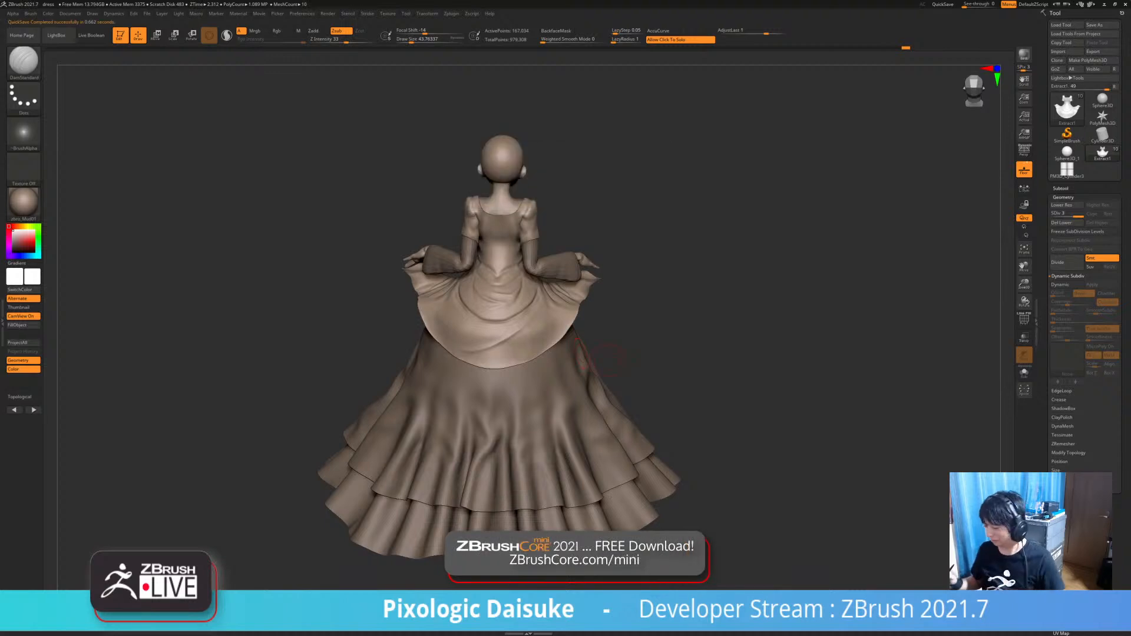
mouse_move(581, 353)
right_mouse_down()
mouse_move(624, 354)
mouse_move(625, 401)
mouse_move(583, 401)
right_mouse_up()
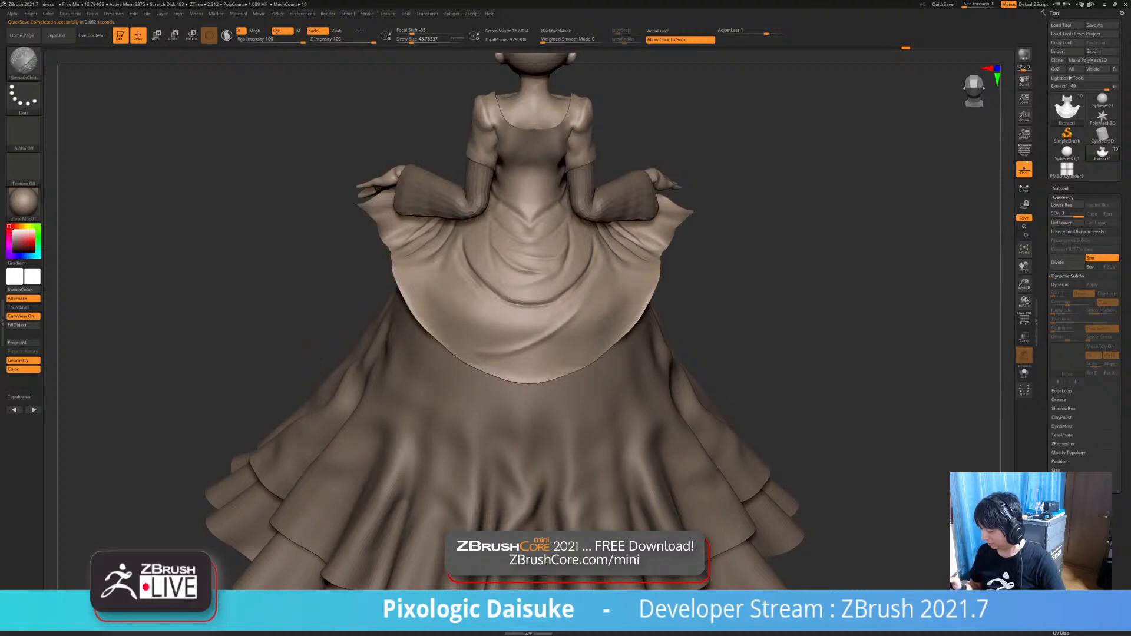
mouse_move(573, 314)
right_mouse_down("alt")
mouse_move(484, 371)
mouse_move(506, 366)
right_mouse_up("alt")
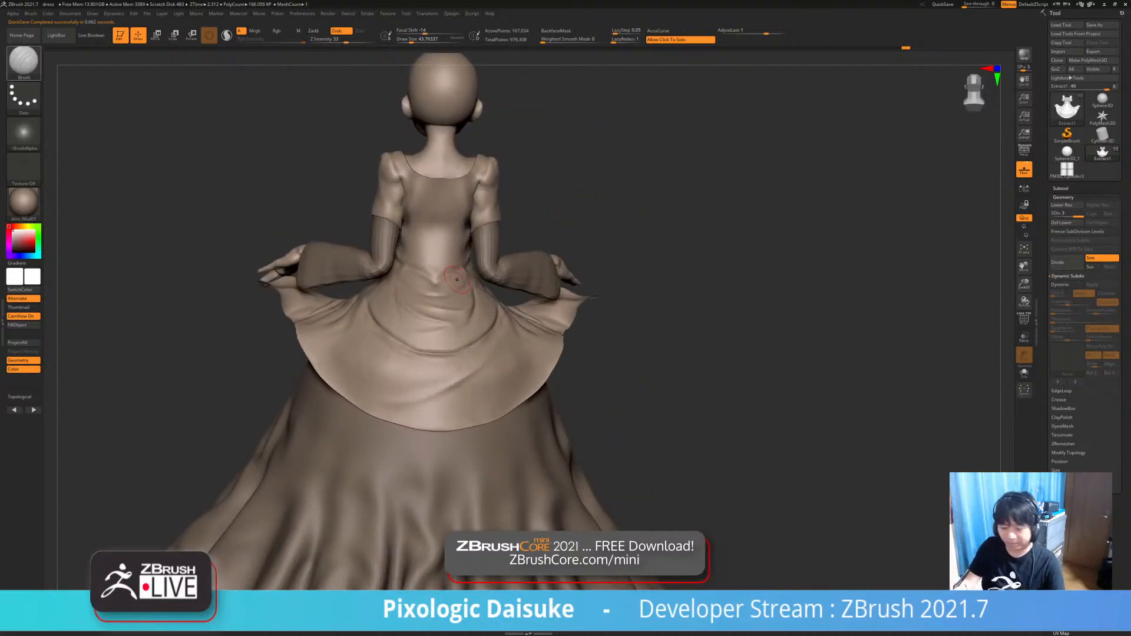
key("b")
key("s")
key("t")
left_click(24, 62)
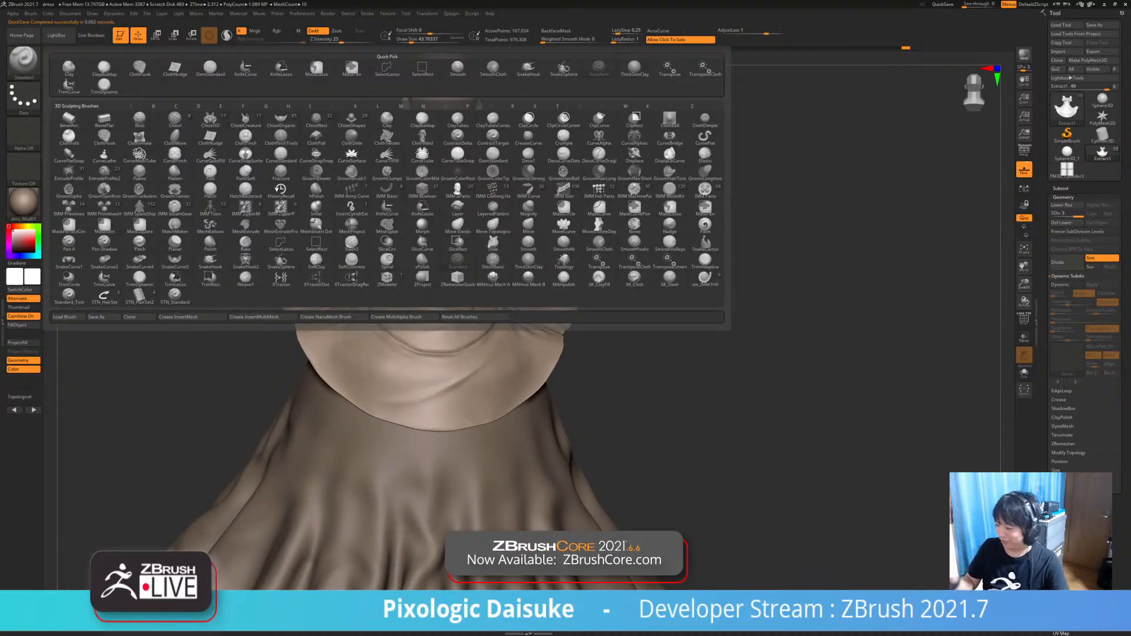
left_click(457, 69)
left_click(416, 40)
right_click_drag(466, 336, 462, 371)
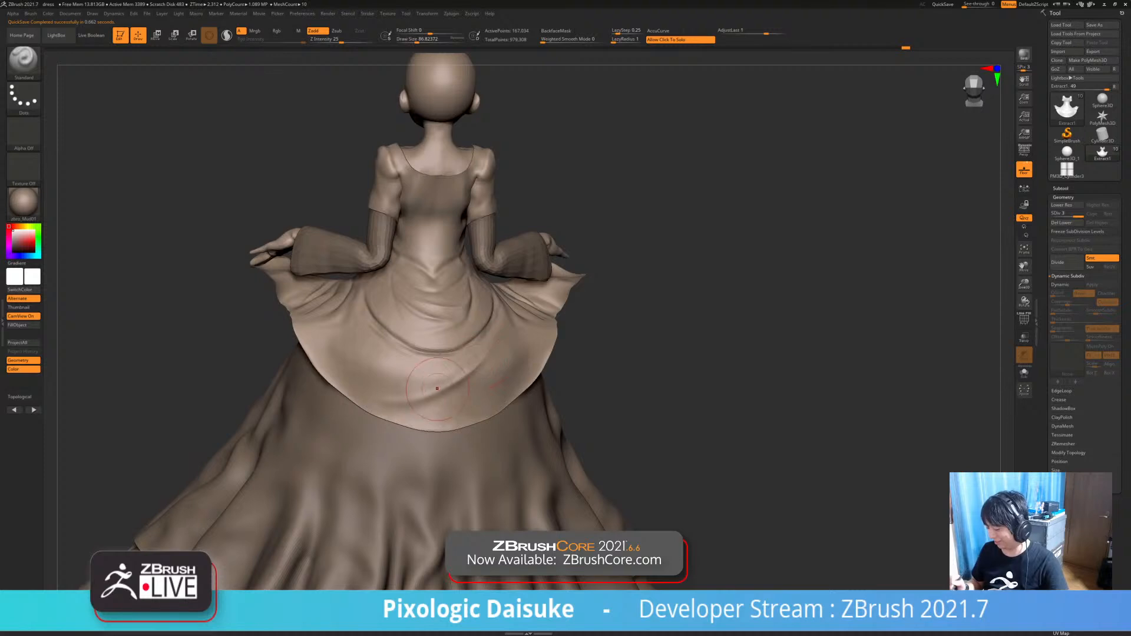
mouse_move(437, 389)
left_mouse_down()
mouse_move(378, 404)
mouse_move(486, 361)
left_mouse_up()
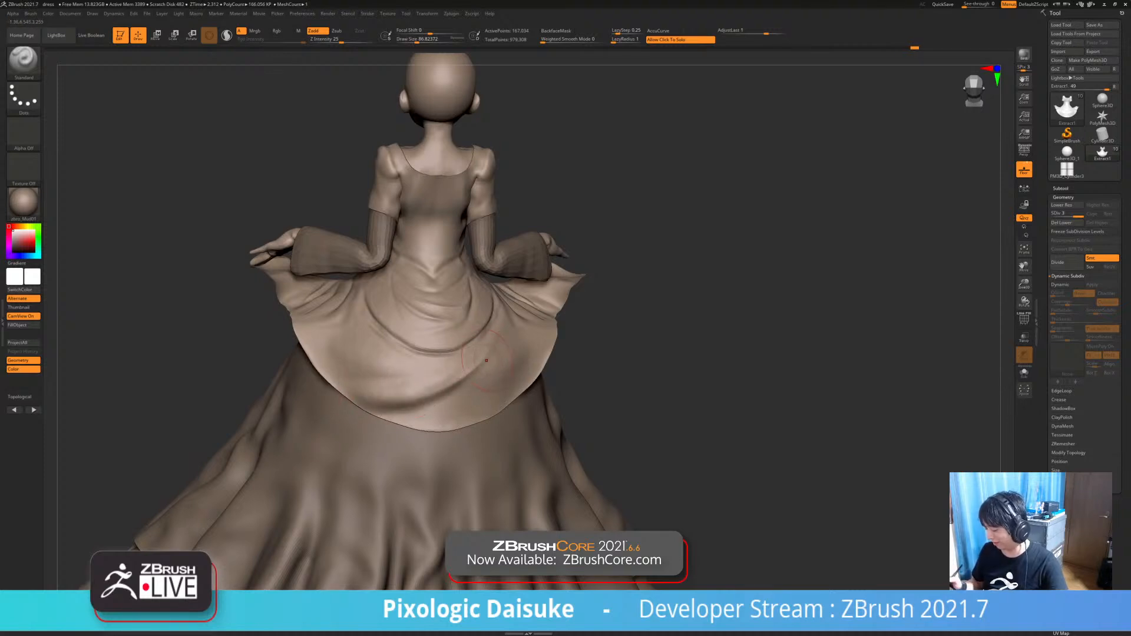
right_click_drag(486, 360, 479, 367)
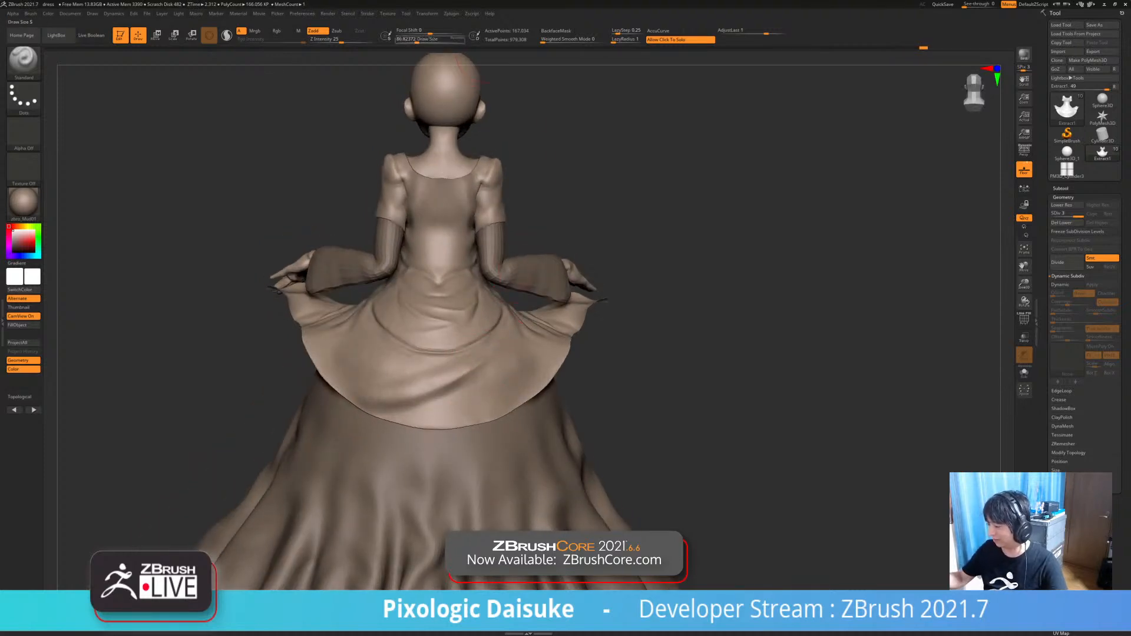
- Reduce the draw size to about 54, reinforce the diagonal fold from the hip to the back hem and smooth it
left_click(413, 40)
right_click_drag(475, 312, 470, 340)
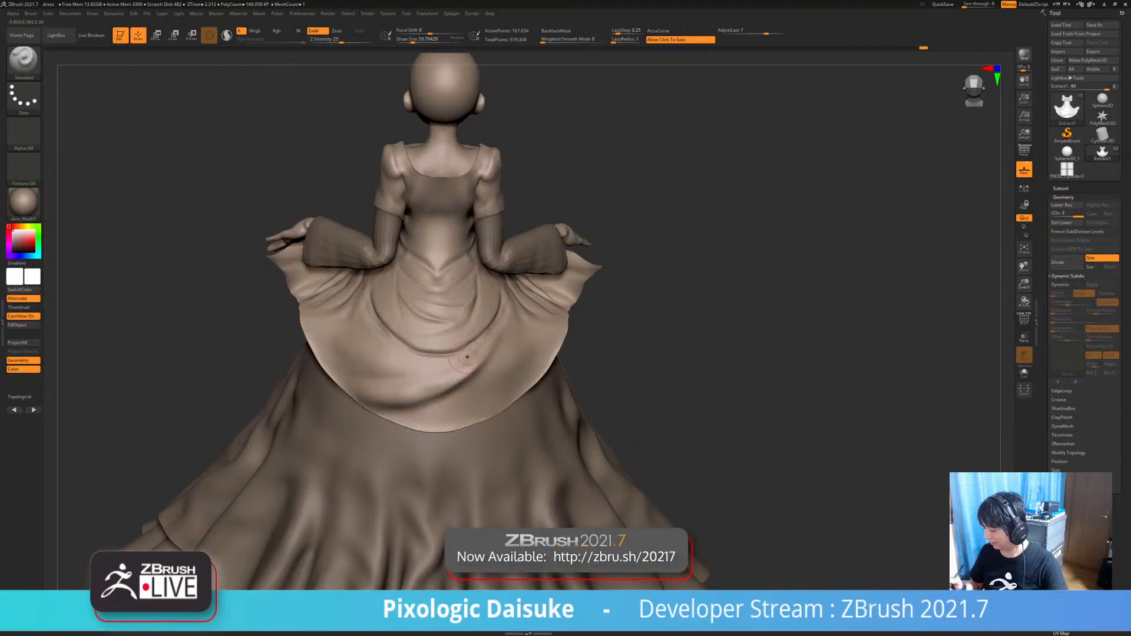
mouse_move(475, 358)
left_mouse_down()
mouse_move(488, 333)
mouse_move(412, 399)
left_mouse_up()
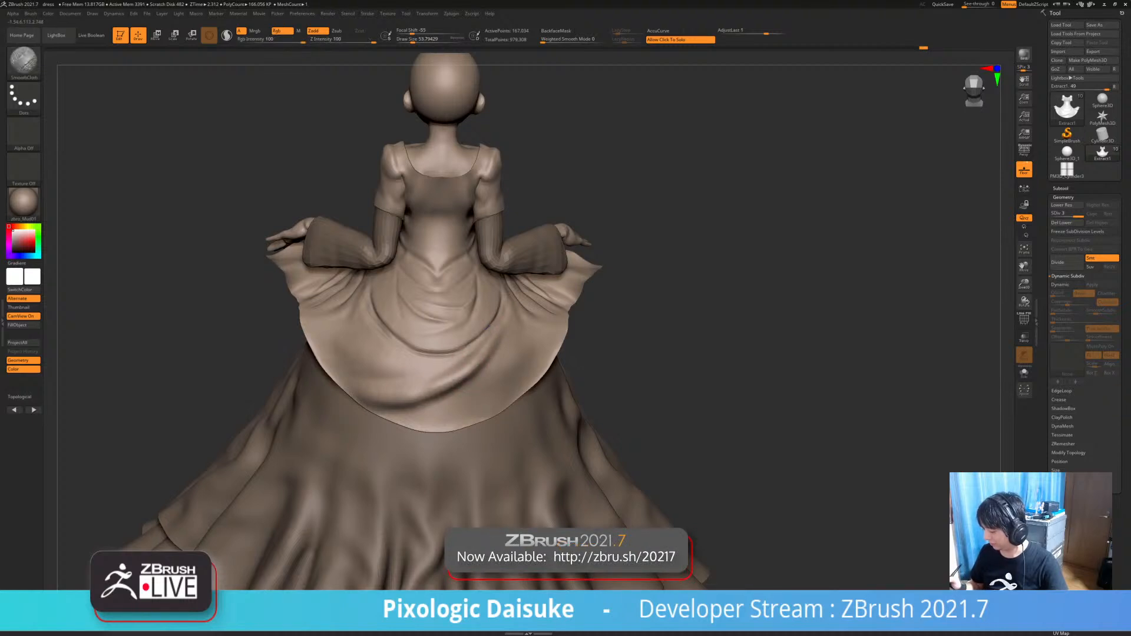
right_click_drag(480, 375, 509, 318)
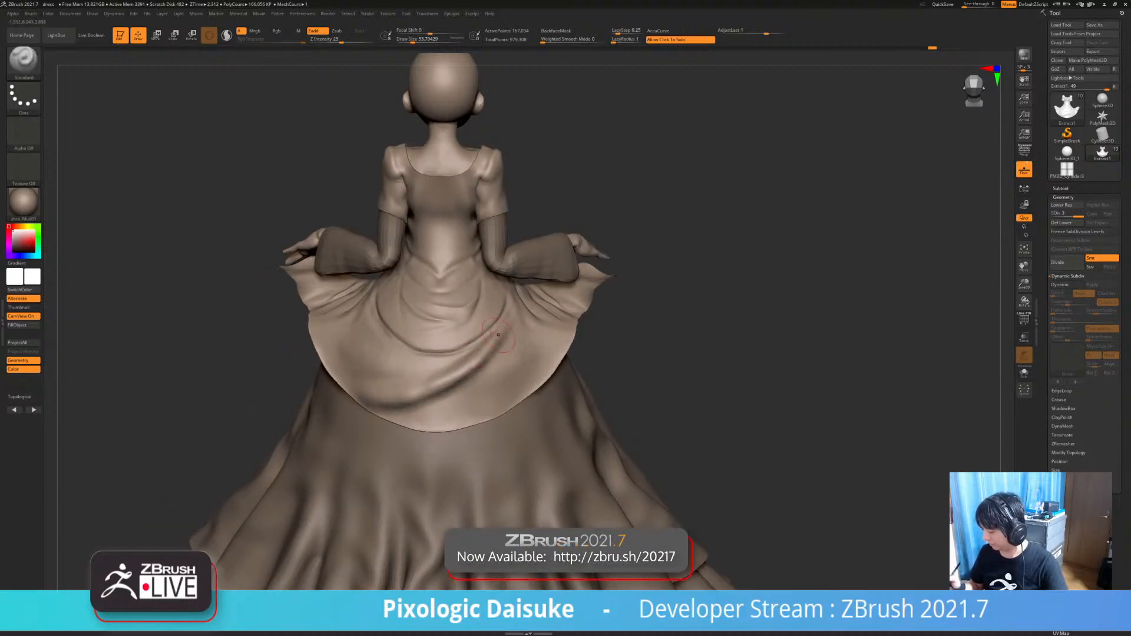
mouse_move(518, 318)
left_mouse_down("shift")
mouse_move(501, 353)
mouse_move(510, 332)
mouse_move(447, 384)
mouse_move(439, 377)
left_mouse_up("shift")
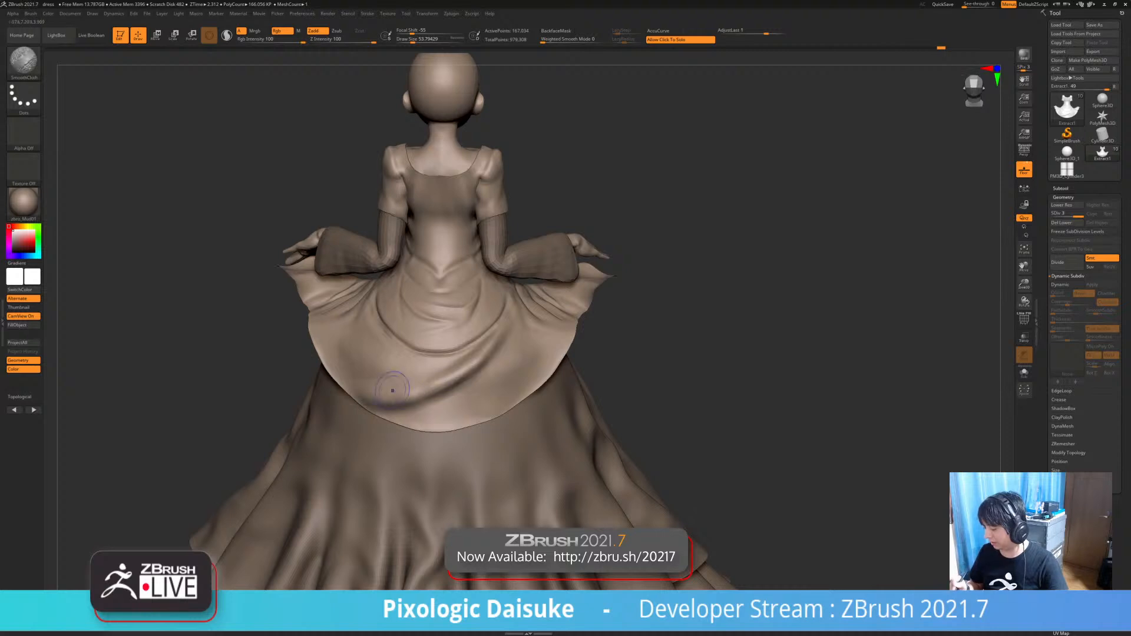
- Shape the lower end of the diagonal fold where it meets the overskirt's back hem, softening the transition
mouse_move(271, 354)
right_mouse_down()
mouse_move(400, 357)
mouse_move(403, 412)
mouse_move(333, 403)
right_mouse_up()
left_click_drag(337, 402, 386, 409)
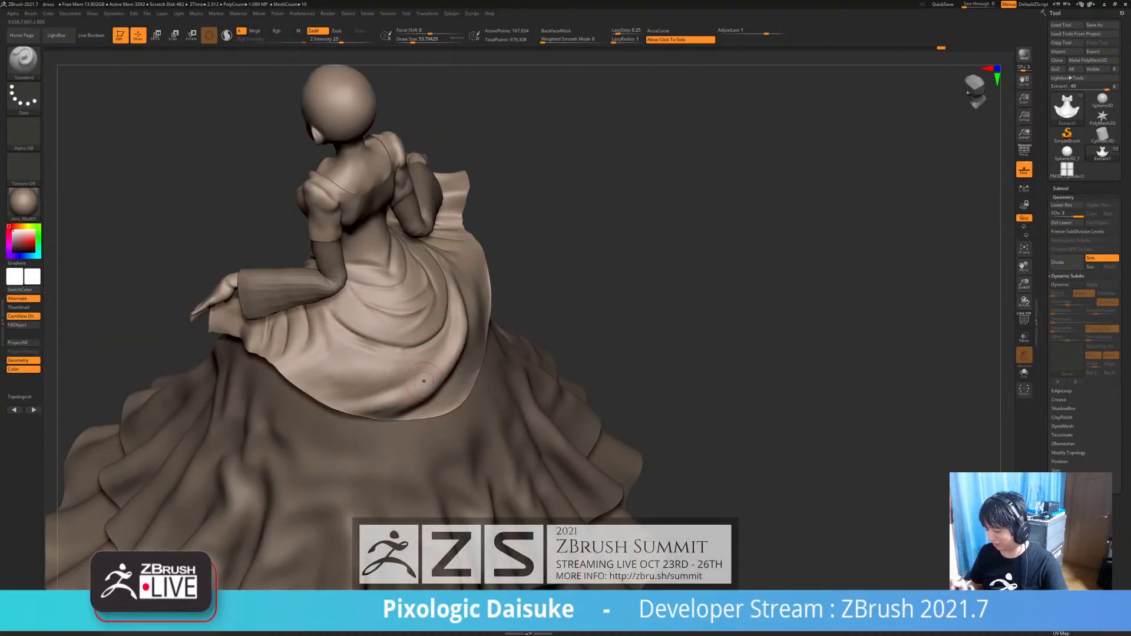
right_click_drag(386, 417, 386, 406)
left_click_drag(371, 415, 398, 409)
right_click_drag(430, 403, 403, 397)
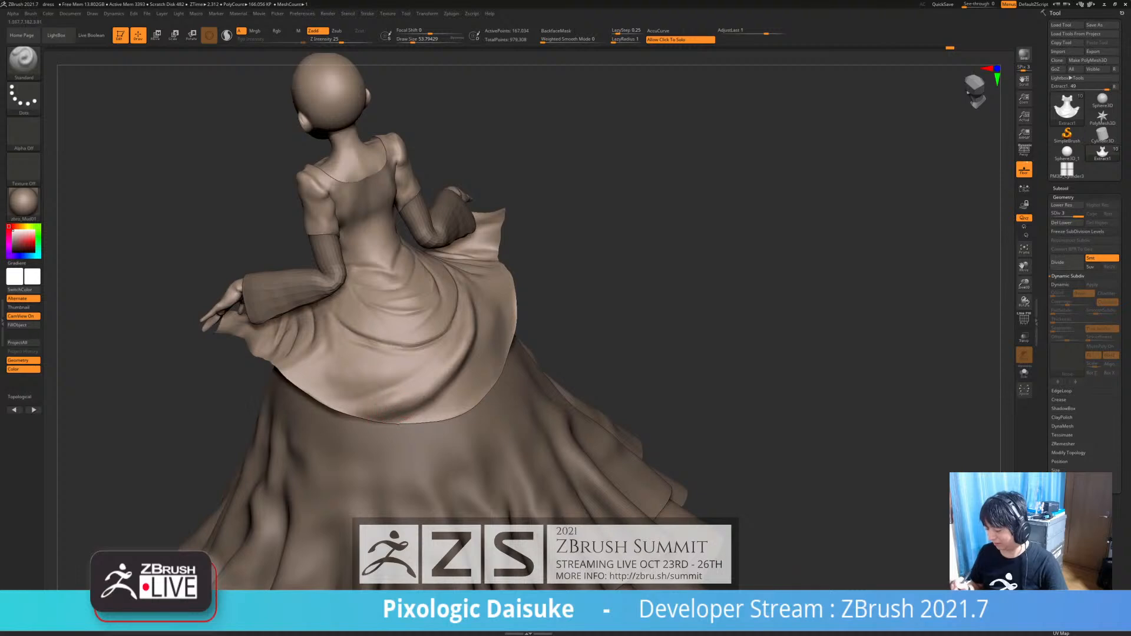
key("shift")
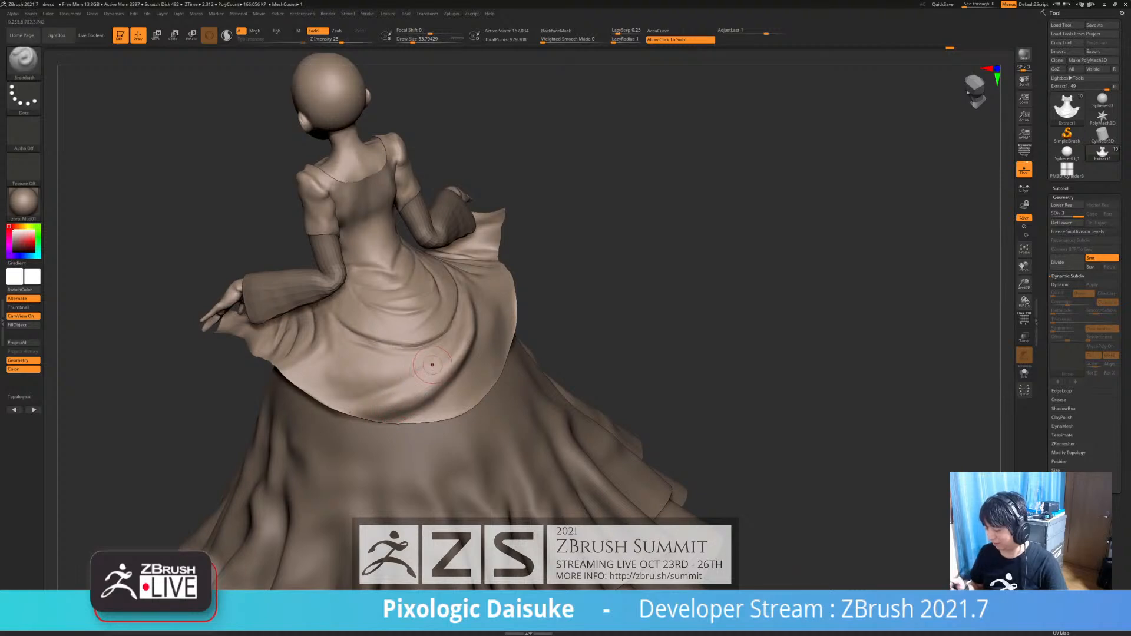
right_click_drag(430, 366, 434, 345)
left_click_drag(373, 412, 389, 416)
key("ctrl")
key("ctrl+z")
- Raise and smooth the diagonal fold's ridge just above the overskirt's back hem
key("shift")
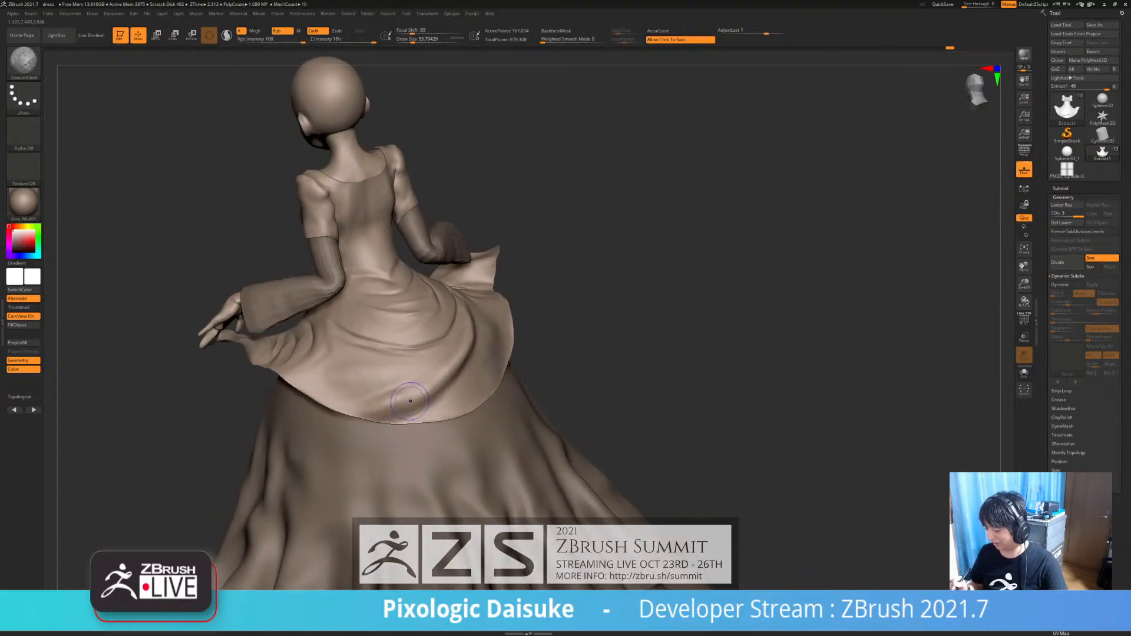
right_click_drag(418, 377, 380, 394)
left_click_drag(379, 394, 416, 381)
mouse_move(416, 381)
right_mouse_down()
mouse_move(422, 374)
mouse_move(401, 389)
mouse_move(415, 377)
right_mouse_up()
key("shift")
key("shift")
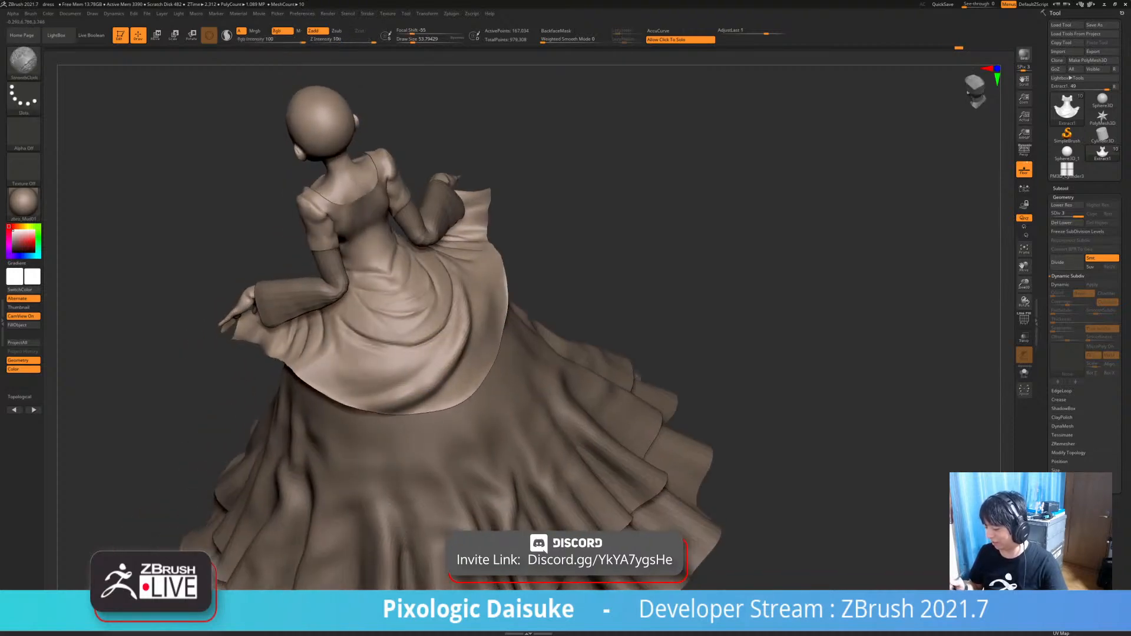
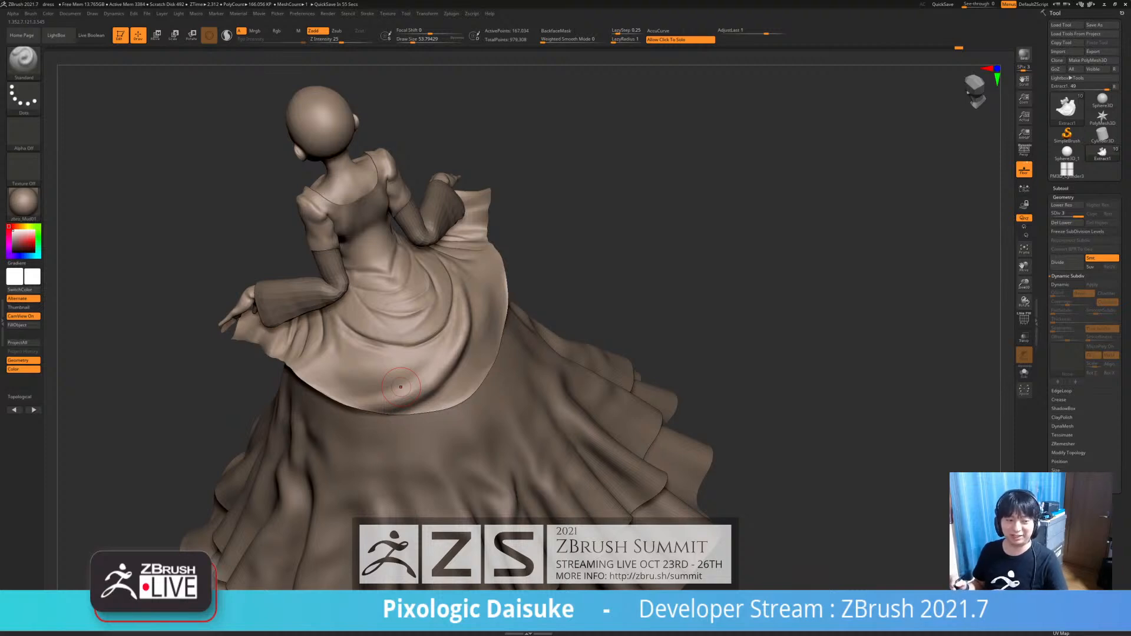
- Sculpt a shallow secondary fold between the U-shaped fold and the diagonal fold, and smooth its edges
mouse_move(407, 354)
right_mouse_down()
mouse_move(377, 360)
mouse_move(406, 374)
right_mouse_up()
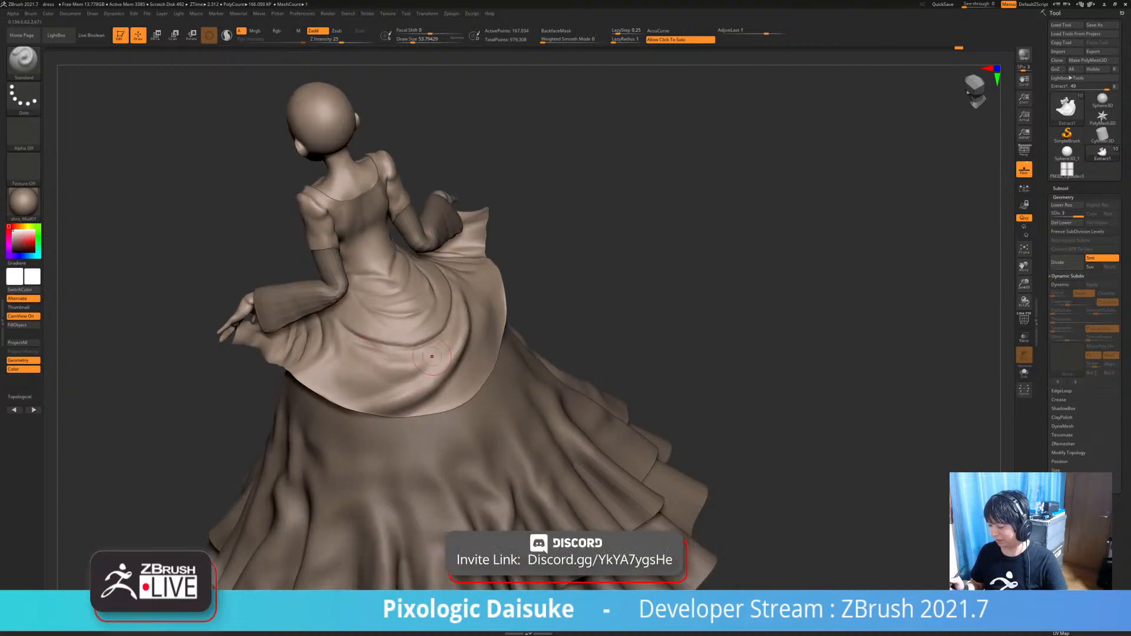
key("shift")
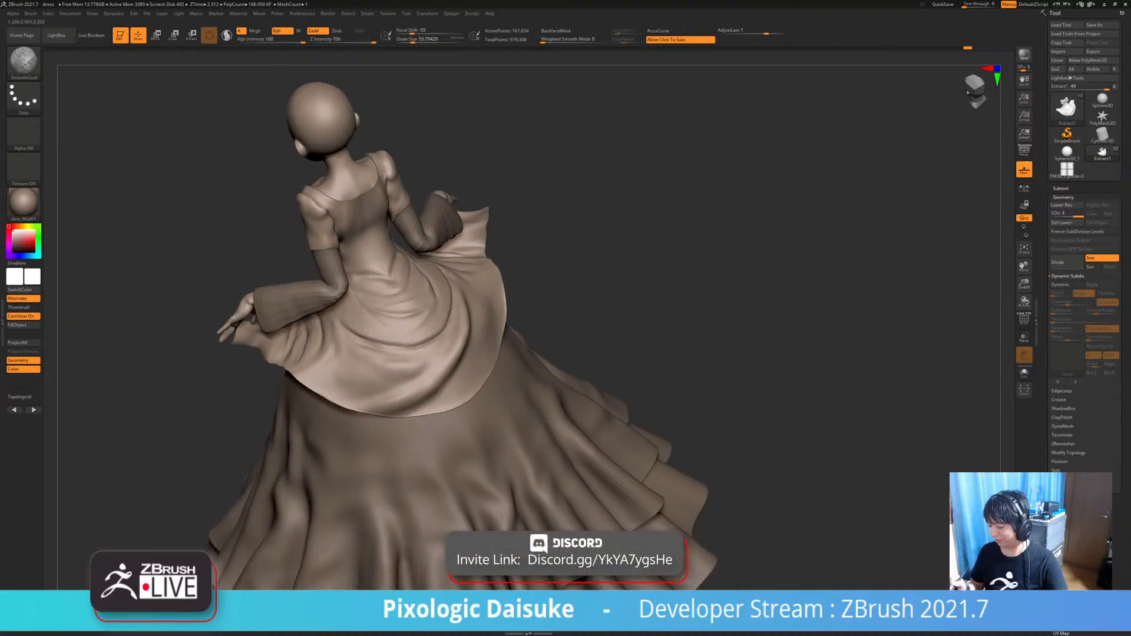
mouse_move(456, 344)
right_mouse_down()
mouse_move(391, 357)
mouse_move(419, 370)
mouse_move(399, 391)
mouse_move(430, 386)
right_mouse_up()
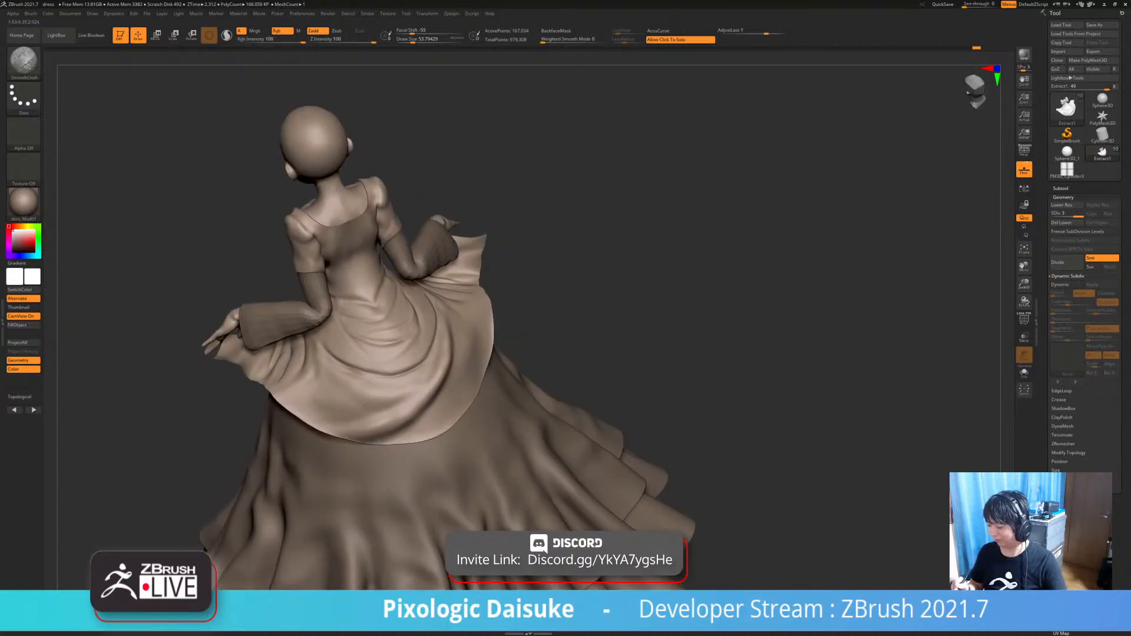
left_click_drag(347, 386, 330, 375, "shift")
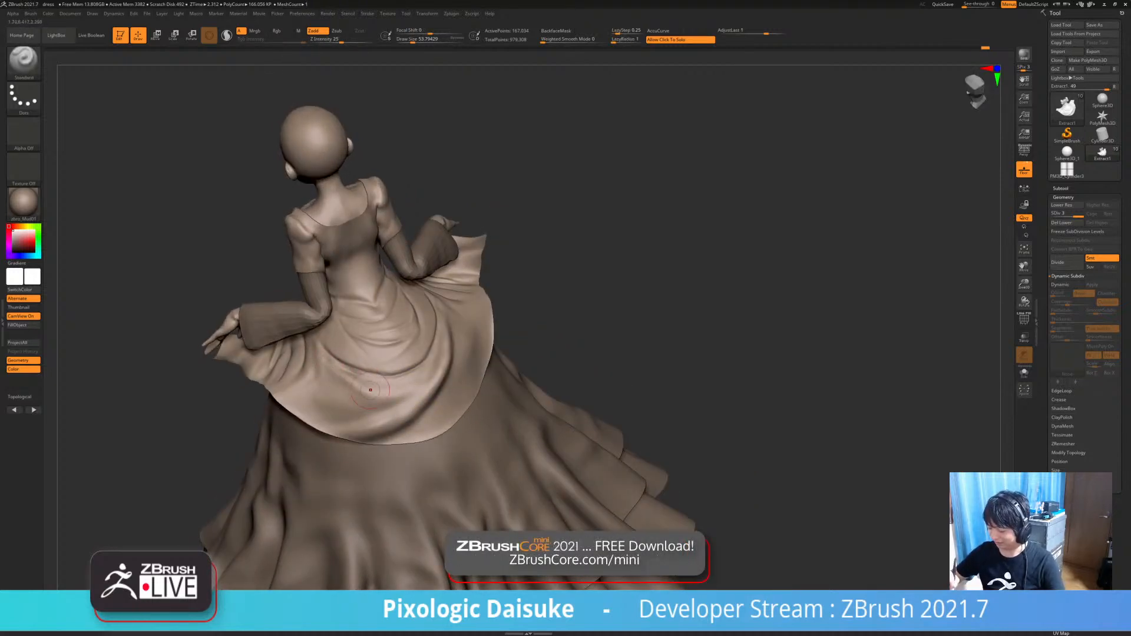
left_click_drag(373, 401, 384, 401, "shift")
- Add and soften folds running from the right hip down toward the hem beside the diagonal fold
right_click_drag(383, 401, 465, 342)
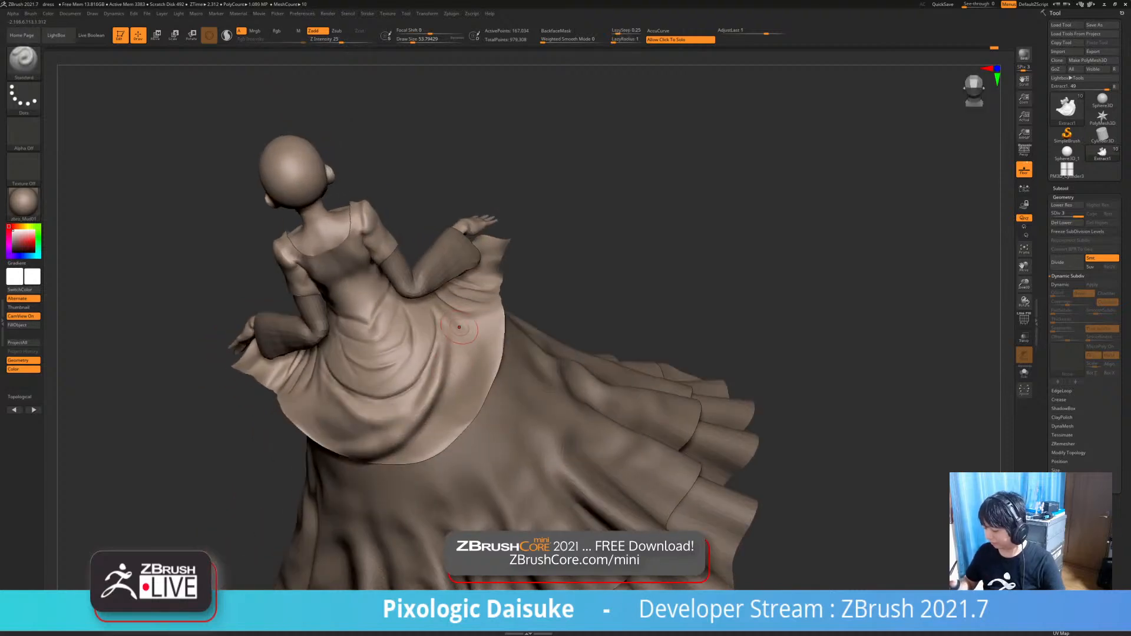
right_click_drag(455, 386, 455, 388)
left_click_drag(455, 389, 440, 431)
key("ctrl+z")
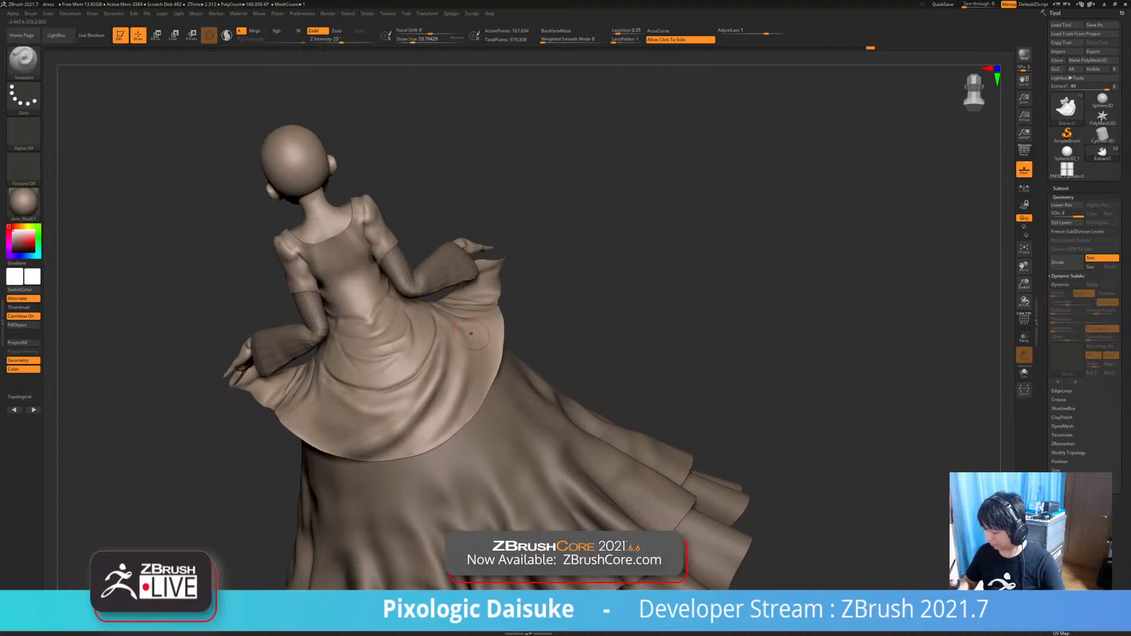
right_click_drag(511, 308, 475, 327)
left_click_drag(464, 330, 466, 319, "shift")
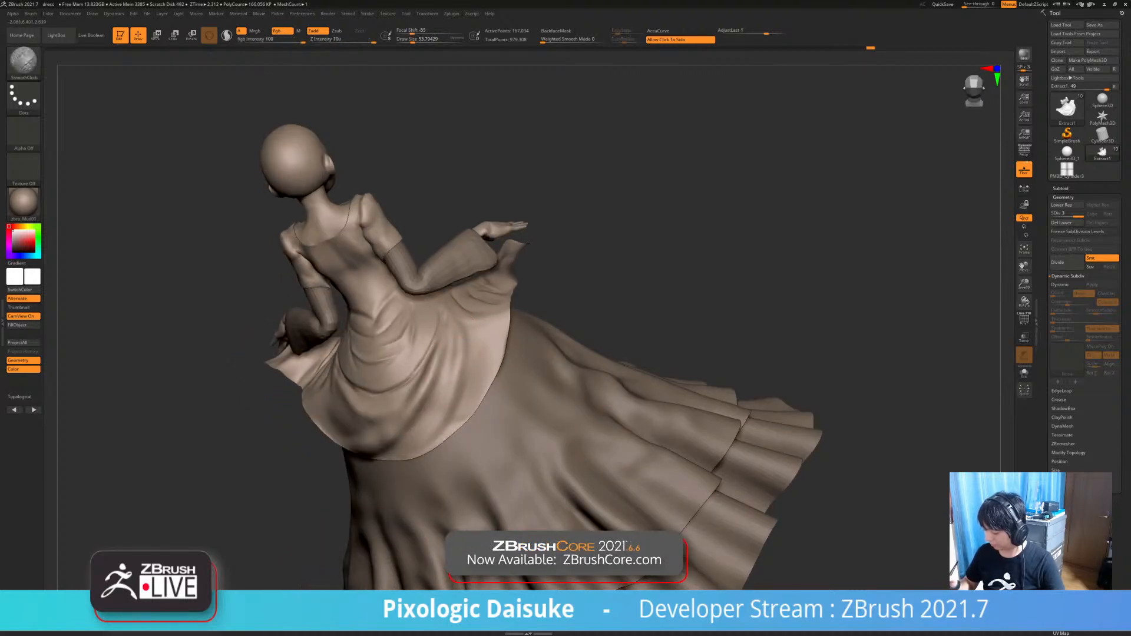
mouse_move(465, 322)
right_mouse_down()
mouse_move(445, 321)
mouse_move(470, 299)
right_mouse_up()
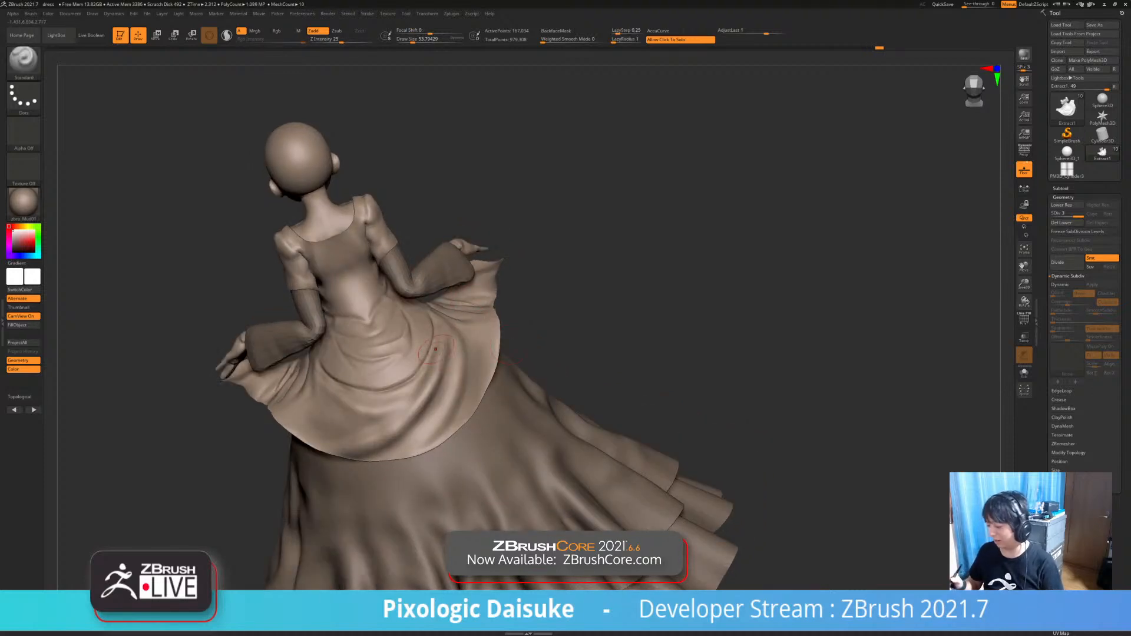
- Reduce the brush size to about 41 and sculpt finer folds from the right hip across the overskirt's back, smoothing them
right_click_drag(510, 344, 485, 204)
left_click_drag(412, 39, 411, 39)
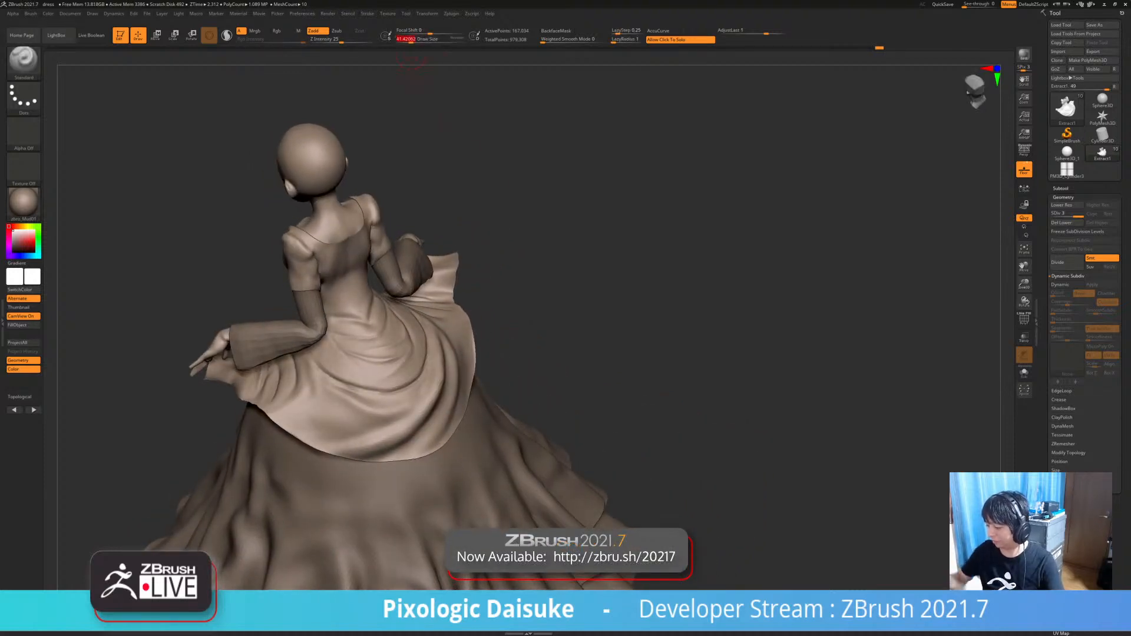
right_click_drag(412, 313, 406, 354)
left_click_drag(382, 385, 423, 334)
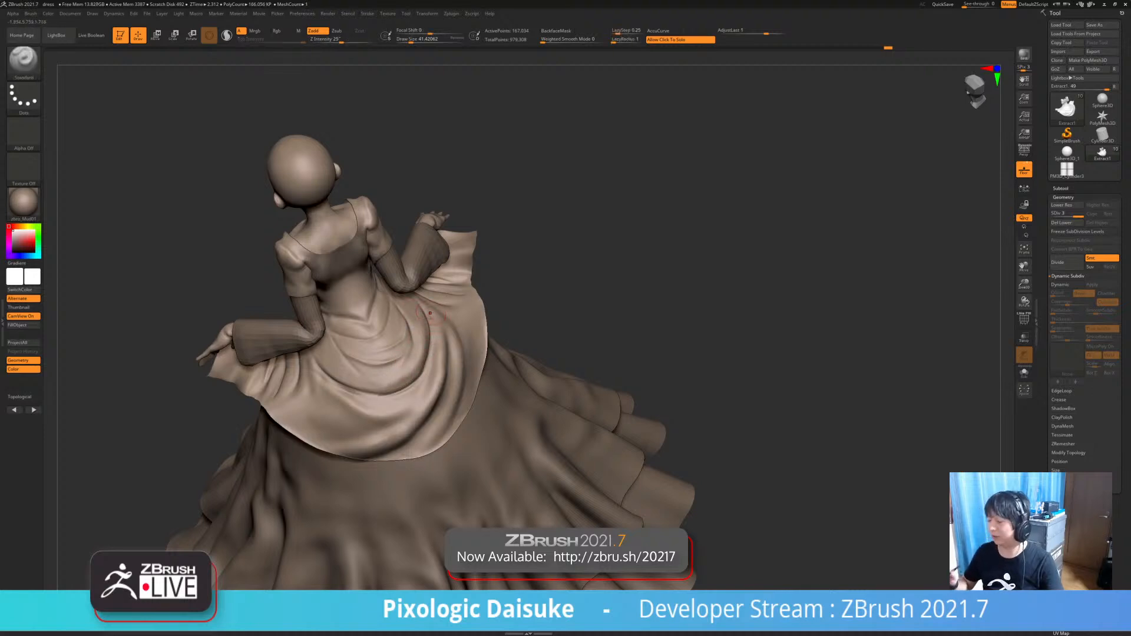
right_click_drag(403, 321, 419, 319)
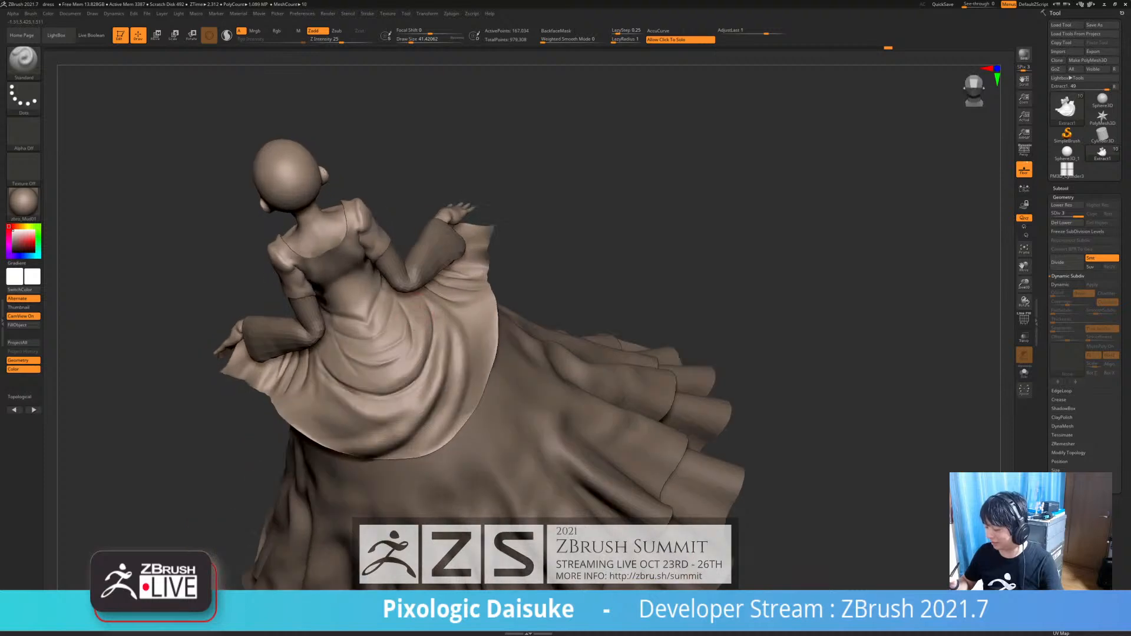
right_click_drag(412, 372, 416, 334)
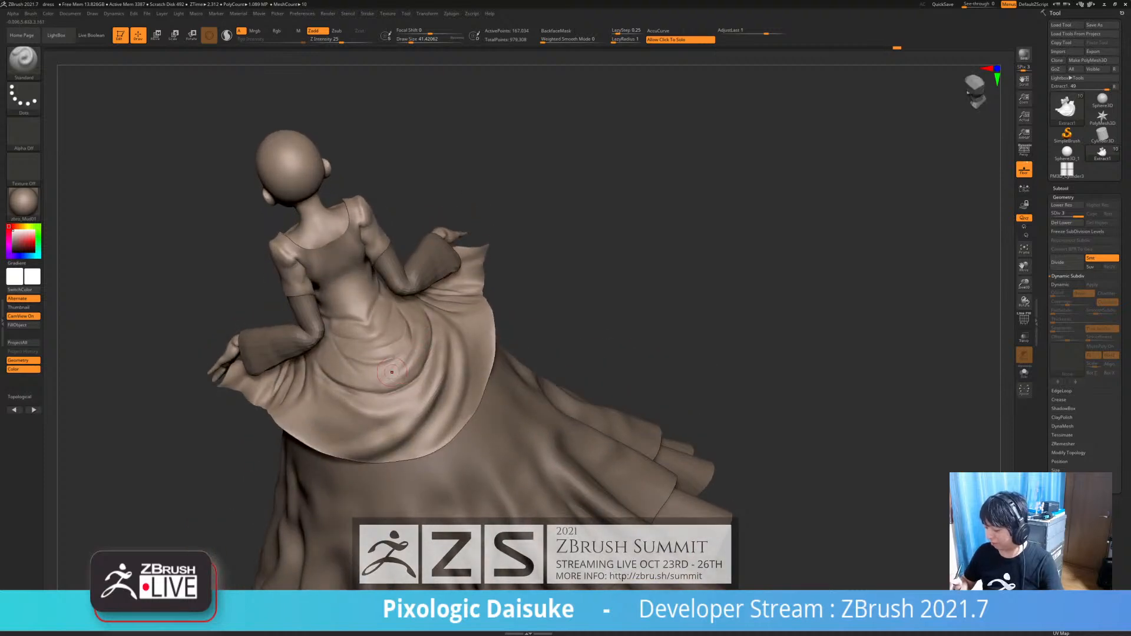
key("shift")
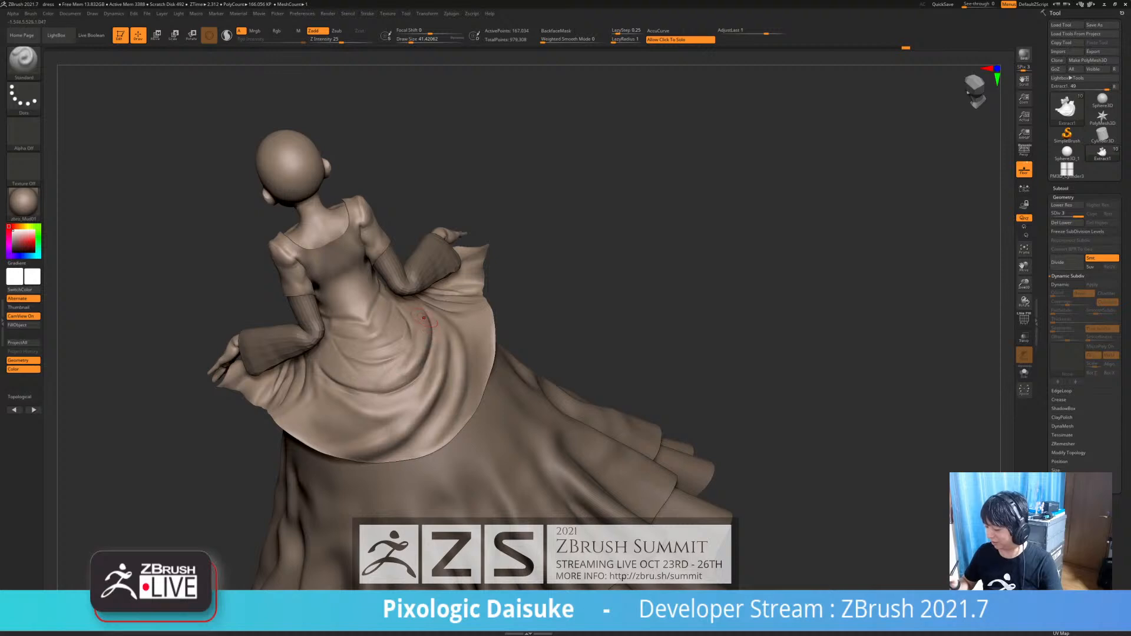
- Refine the narrow folds falling from below the right elbow and soften where they merge into the U-shaped folds
mouse_move(424, 318)
right_mouse_down()
mouse_move(423, 307)
mouse_move(400, 380)
mouse_move(420, 322)
right_mouse_up()
key("shift")
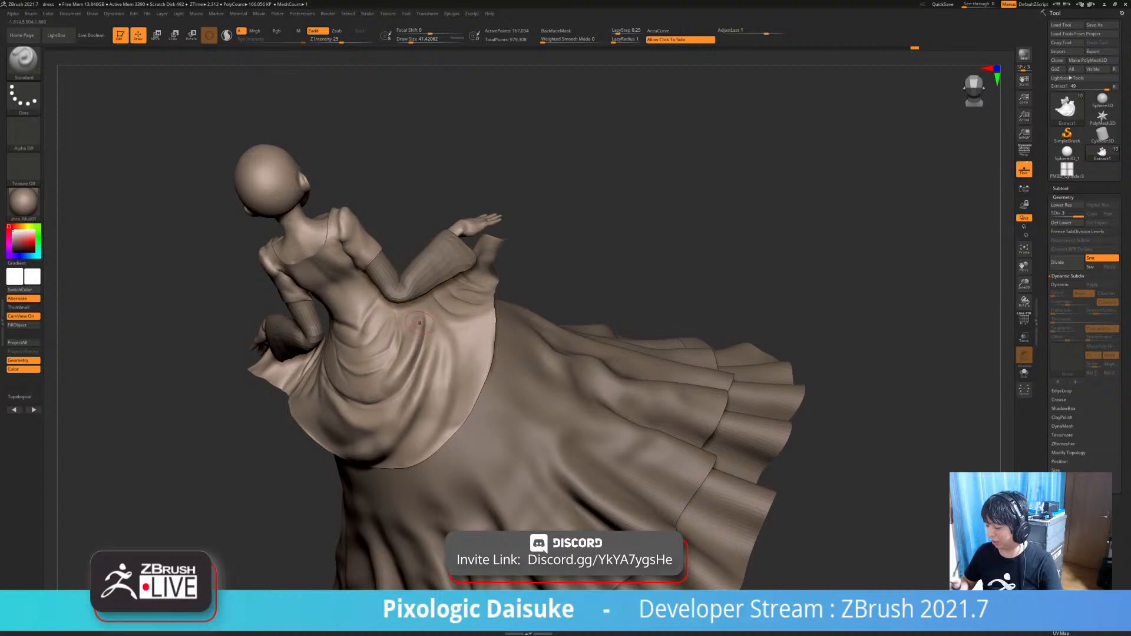
key("shift")
right_click_drag(412, 332, 400, 377)
left_click_drag(337, 375, 330, 373)
- Sculpt and smooth folds curving down from the left hip toward the centre of the overskirt's back
right_click_drag(353, 357, 302, 344)
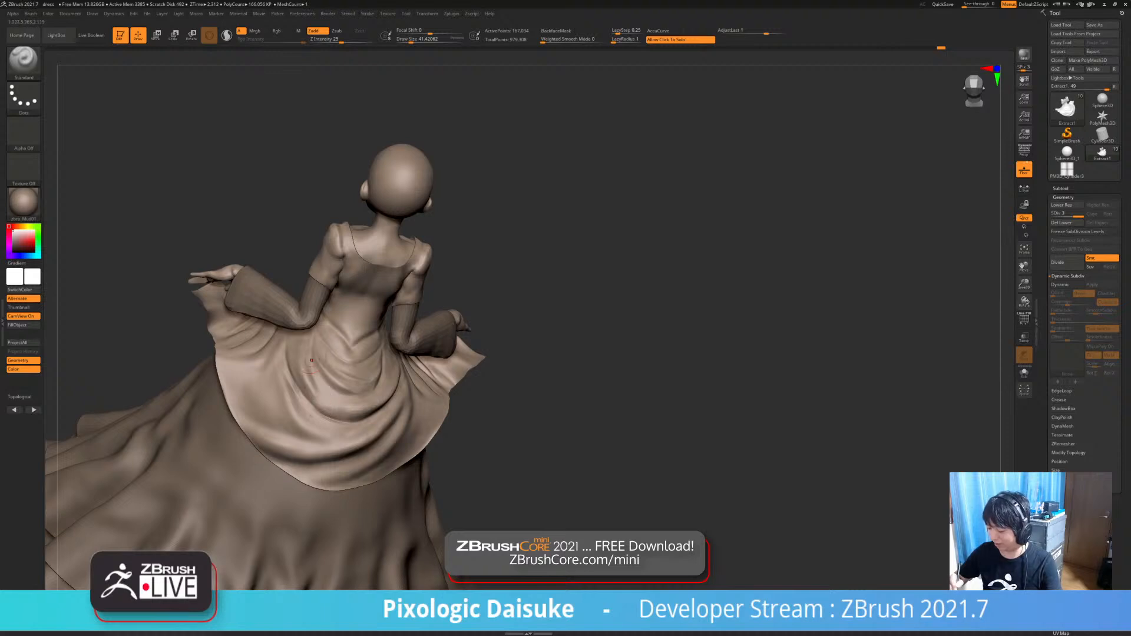
right_click_drag(301, 355, 330, 408)
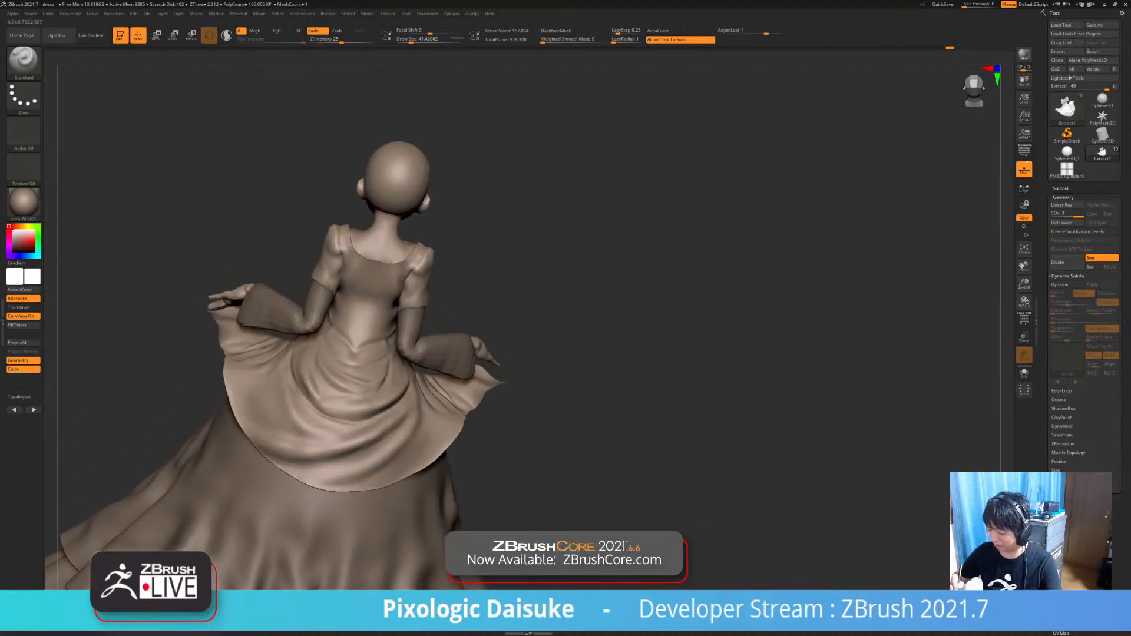
key("shift")
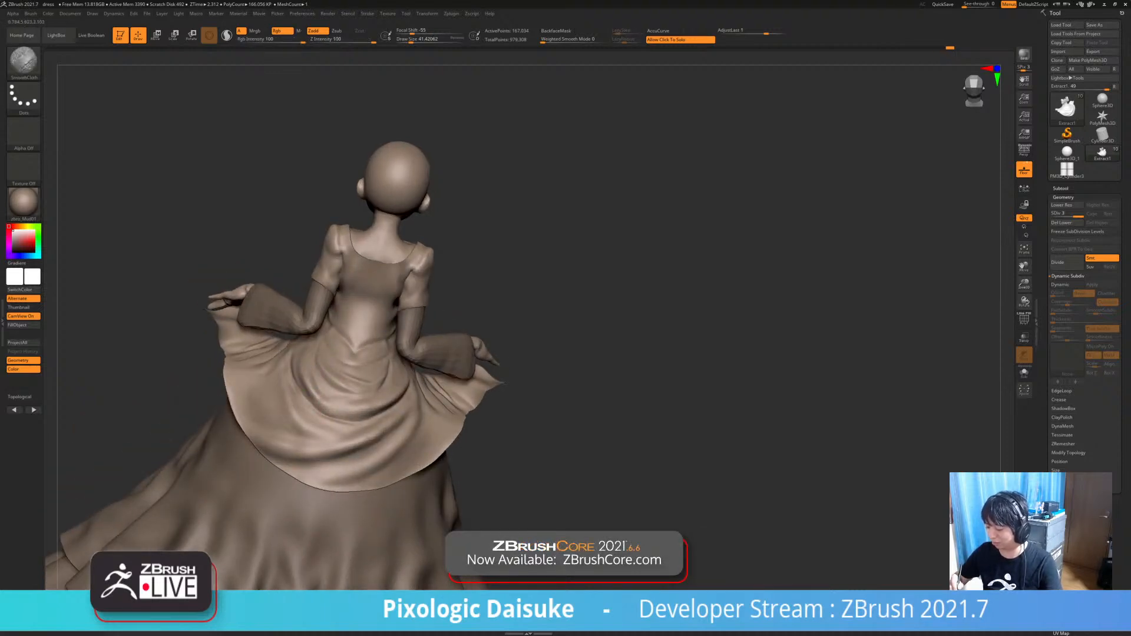
mouse_move(300, 376)
right_mouse_down()
mouse_move(329, 409)
mouse_move(326, 397)
right_mouse_up()
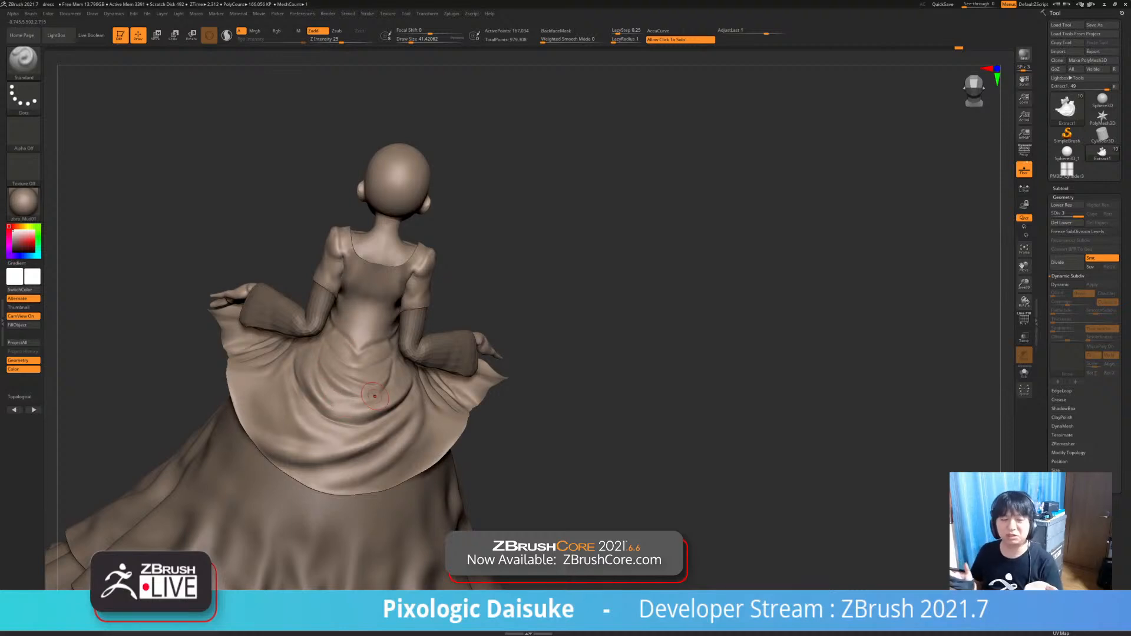
- Deepen the upper folds beside the left hip and smooth their starting points below the left elbow
right_click_drag(376, 355, 296, 361)
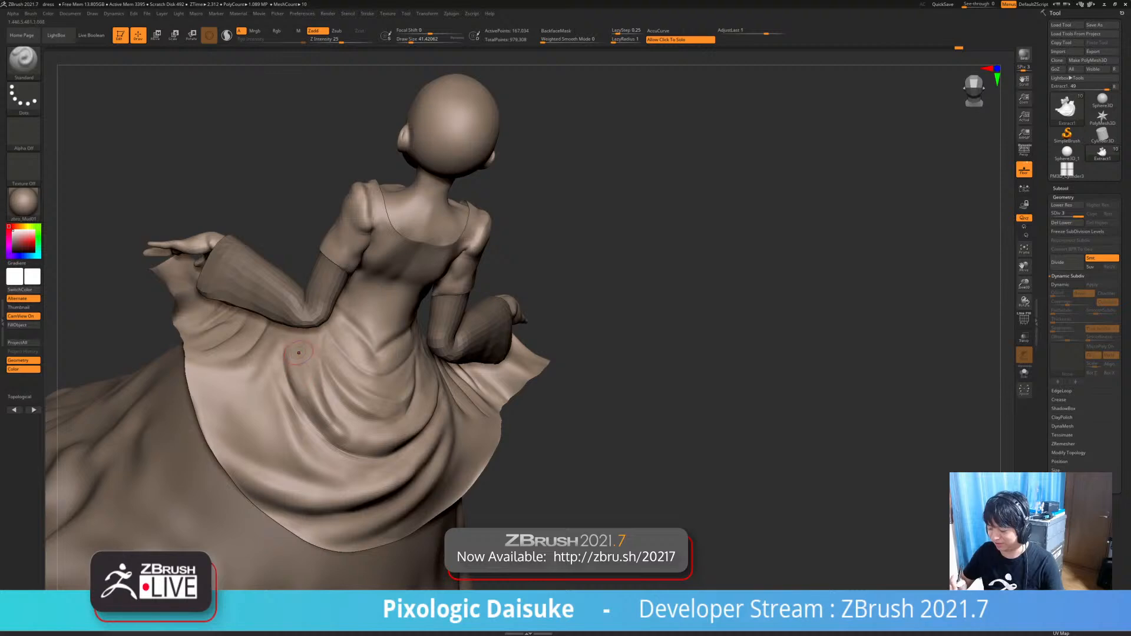
key("shift")
left_click_drag(289, 348, 293, 345, "shift")
mouse_move(294, 345)
right_mouse_down("ctrl")
mouse_move(289, 312)
mouse_move(253, 306)
mouse_move(301, 309)
mouse_move(271, 313)
mouse_move(342, 353)
mouse_move(322, 357)
right_mouse_up("ctrl")
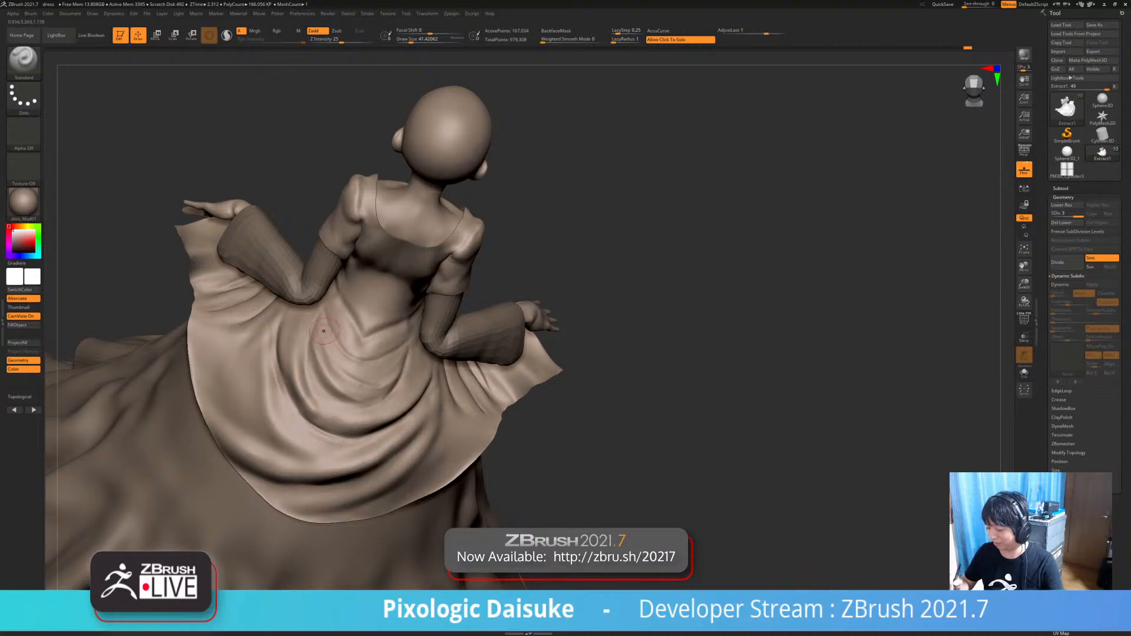
key("shift")
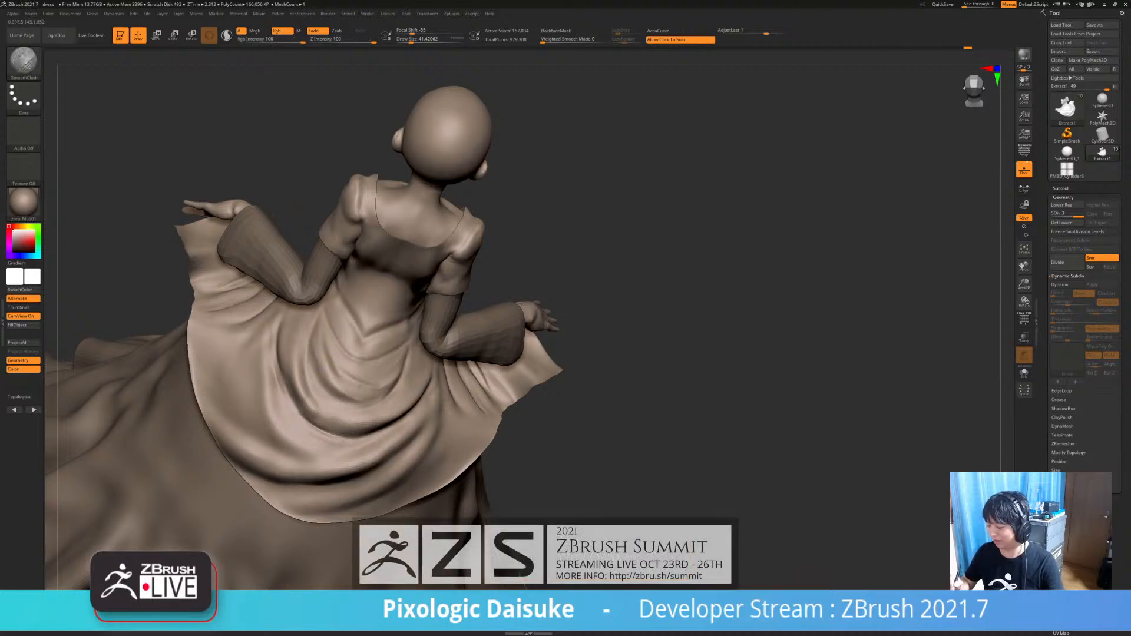
right_click_drag(389, 348, 381, 306, "ctrl")
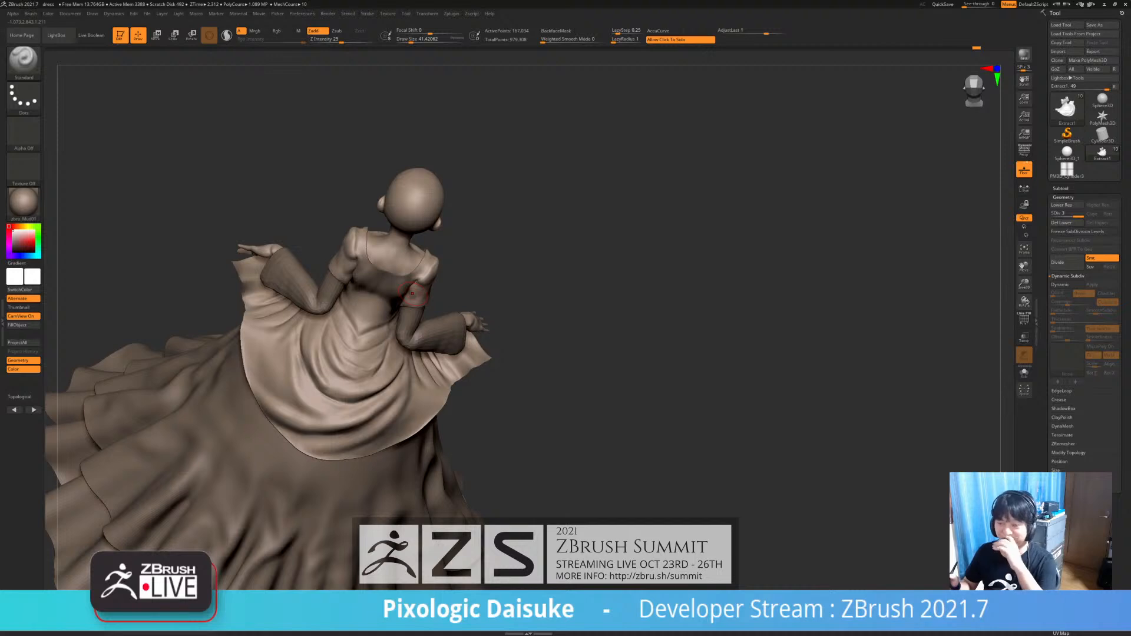
- Sculpt small curved folds inside the central U-shaped drape on the back, toward the right hip, and smooth them
right_click_drag(412, 293, 377, 324)
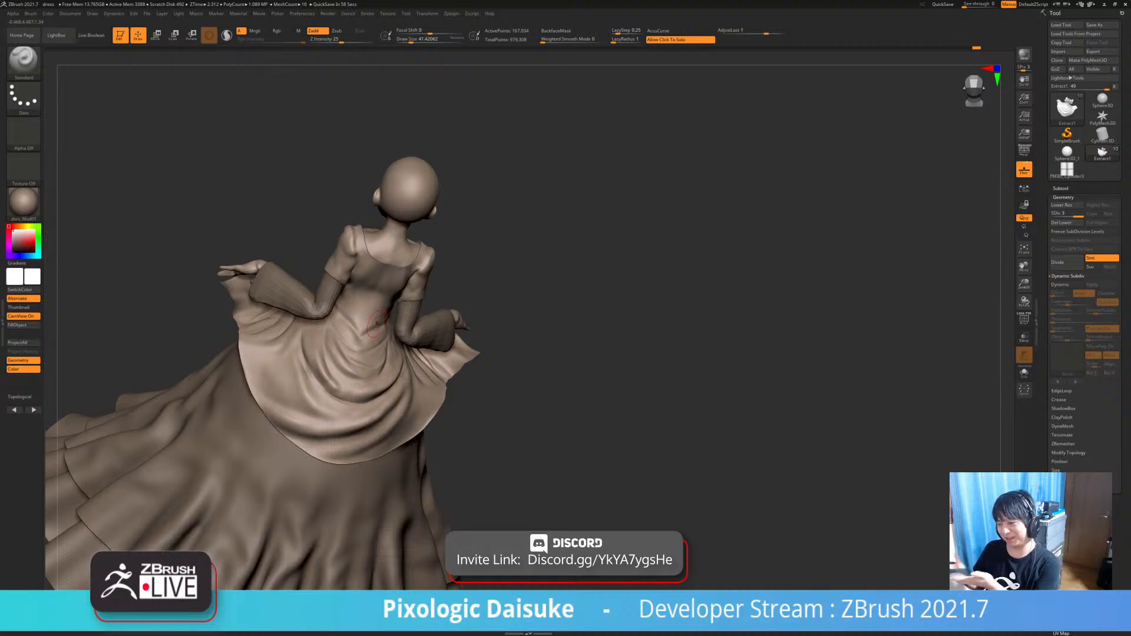
mouse_move(377, 323)
right_mouse_down()
mouse_move(372, 401)
mouse_move(359, 364)
right_mouse_up()
left_click_drag(359, 364, 398, 358)
right_click_drag(398, 359, 394, 334)
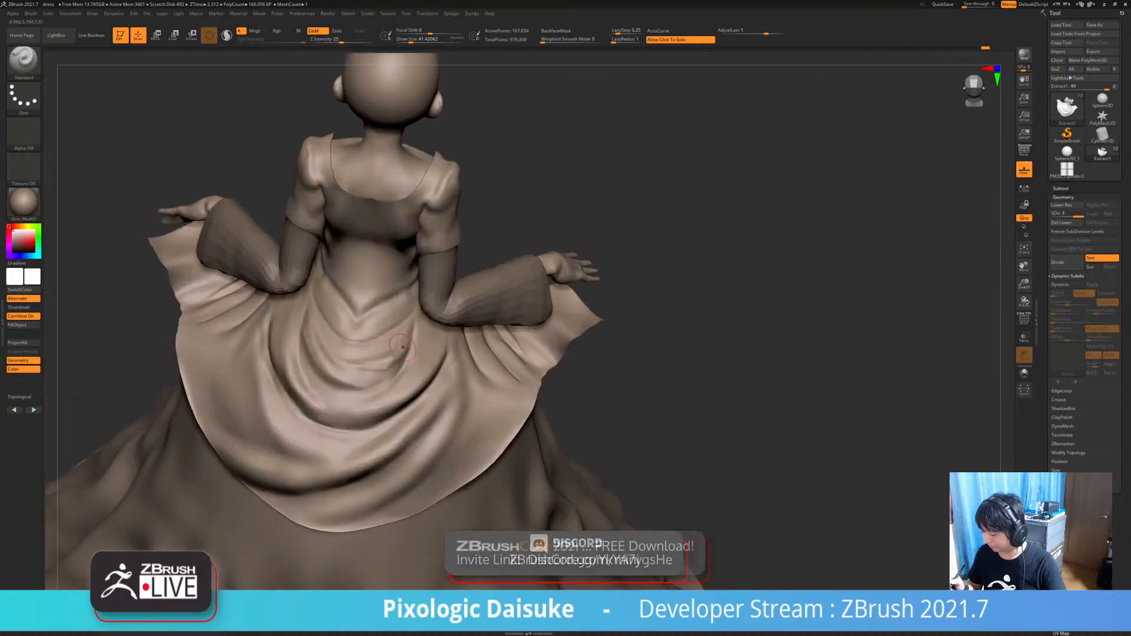
mouse_move(388, 354)
left_mouse_down()
mouse_move(360, 371)
mouse_move(353, 360)
mouse_move(392, 360)
mouse_move(415, 343)
left_mouse_up()
key("shift")
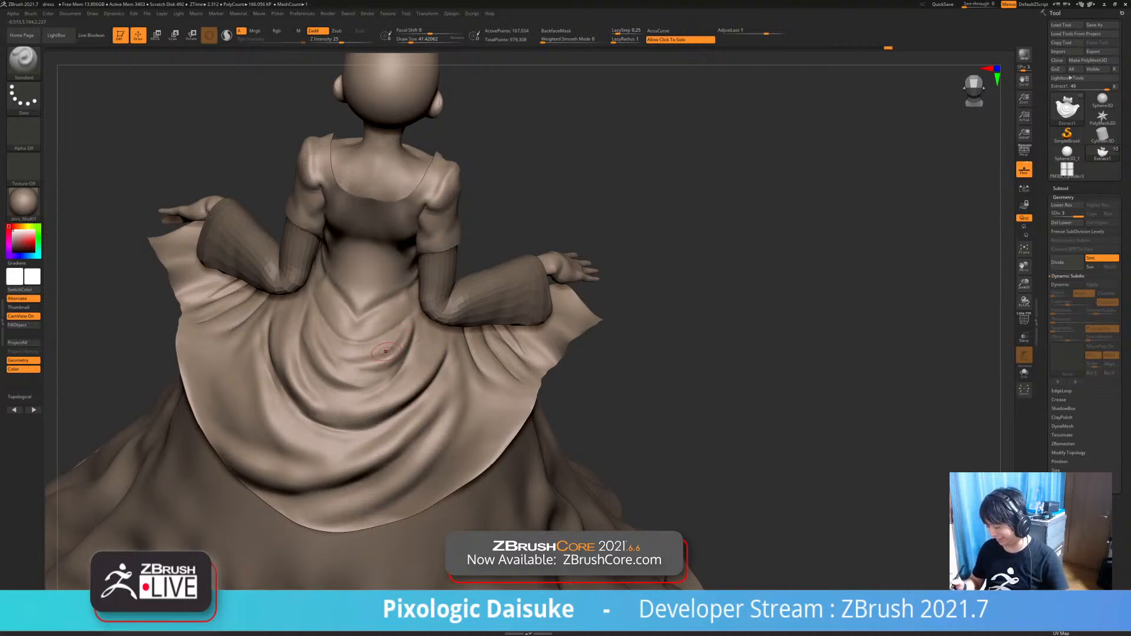
- Build up V-shaped folds across the lower back, from just below the waist to the top of the central drape
right_click_drag(386, 351, 390, 407, "alt")
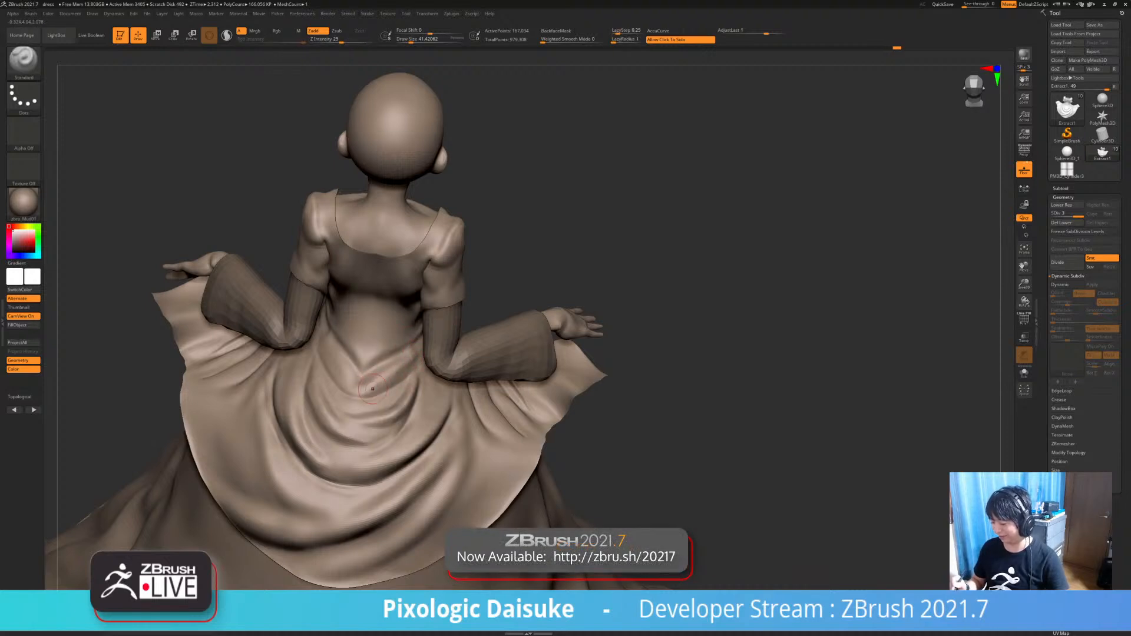
mouse_move(407, 377)
right_mouse_down()
mouse_move(404, 360)
mouse_move(423, 379)
mouse_move(399, 372)
right_mouse_up()
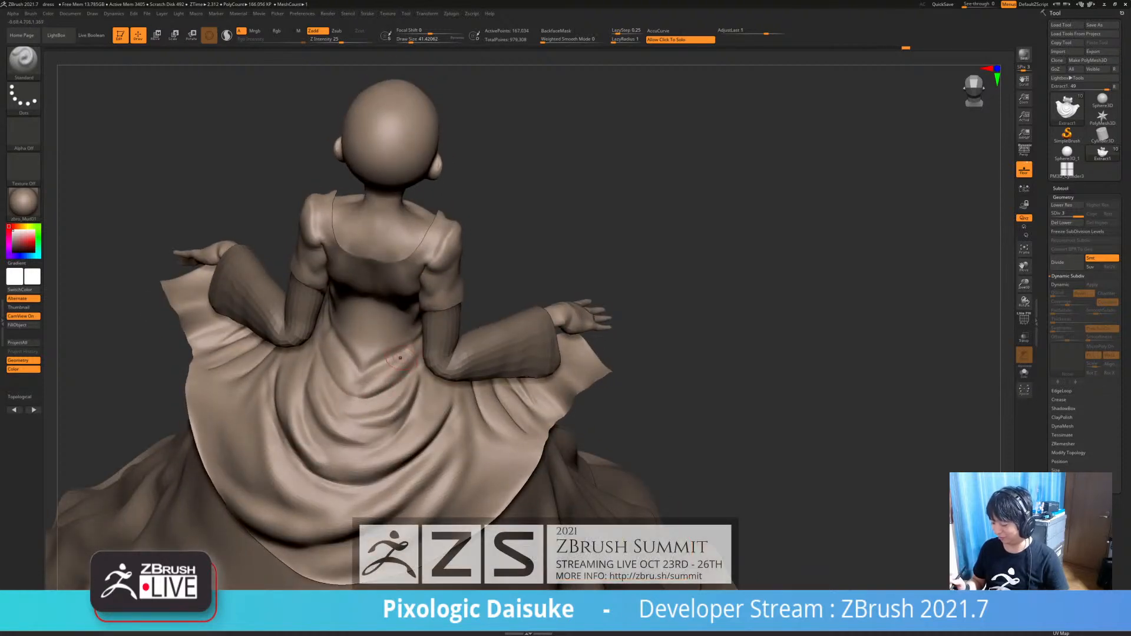
right_click_drag(357, 403, 343, 340)
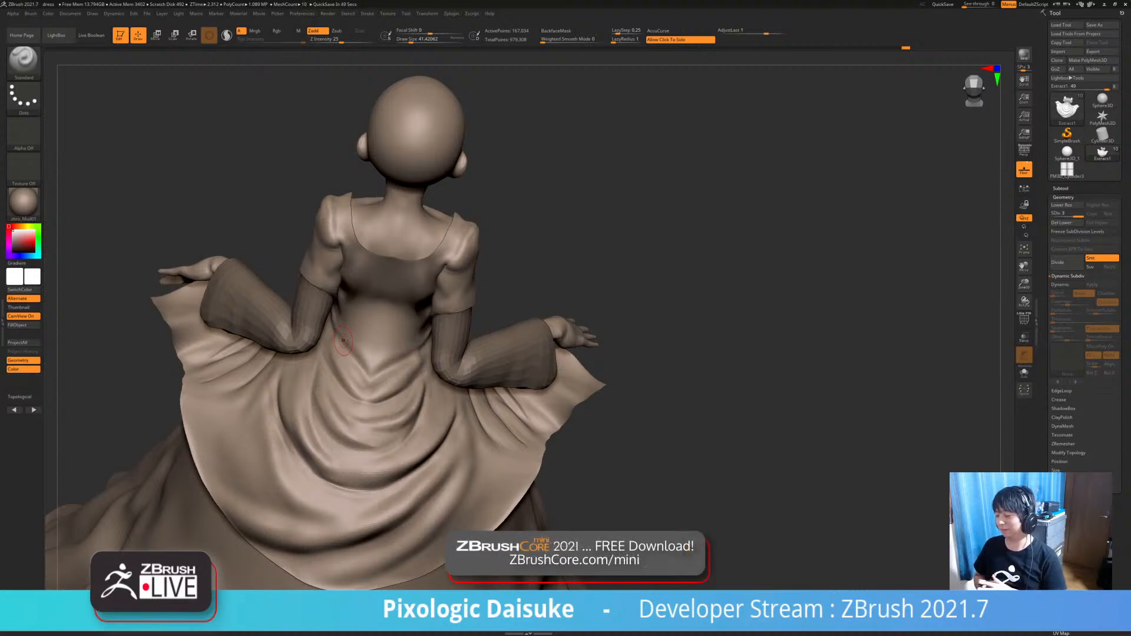
mouse_move(392, 371)
right_mouse_down()
mouse_move(406, 366)
mouse_move(377, 366)
mouse_move(374, 354)
mouse_move(408, 339)
mouse_move(362, 340)
right_mouse_up()
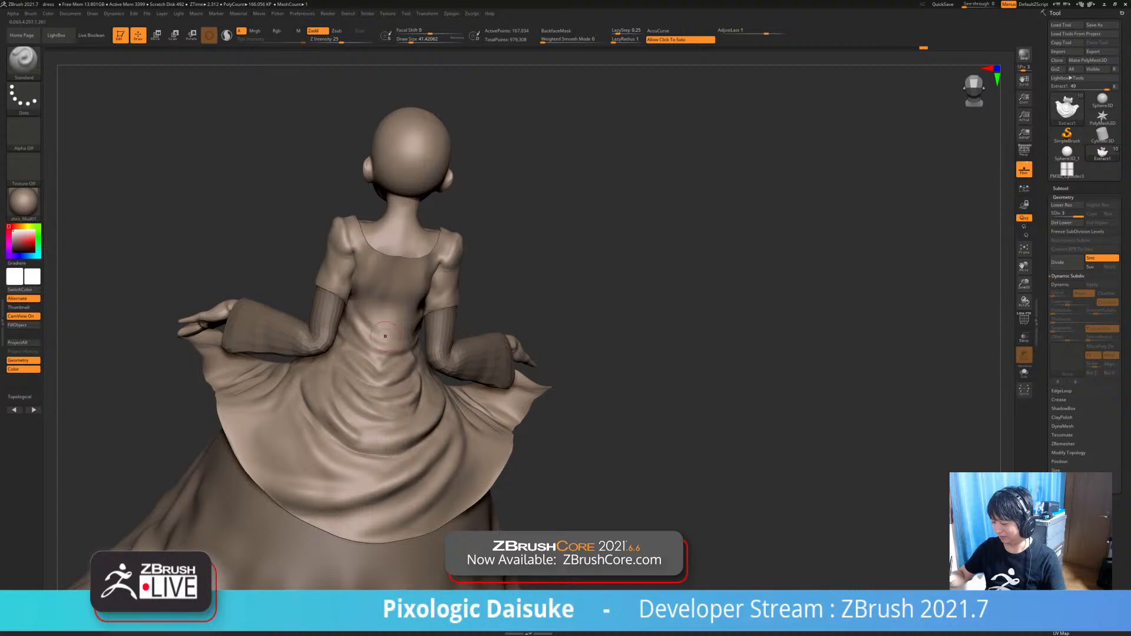
right_click_drag(364, 308, 353, 265, "ctrl")
mouse_move(354, 265)
right_mouse_down()
mouse_move(265, 277)
mouse_move(393, 388)
right_mouse_up()
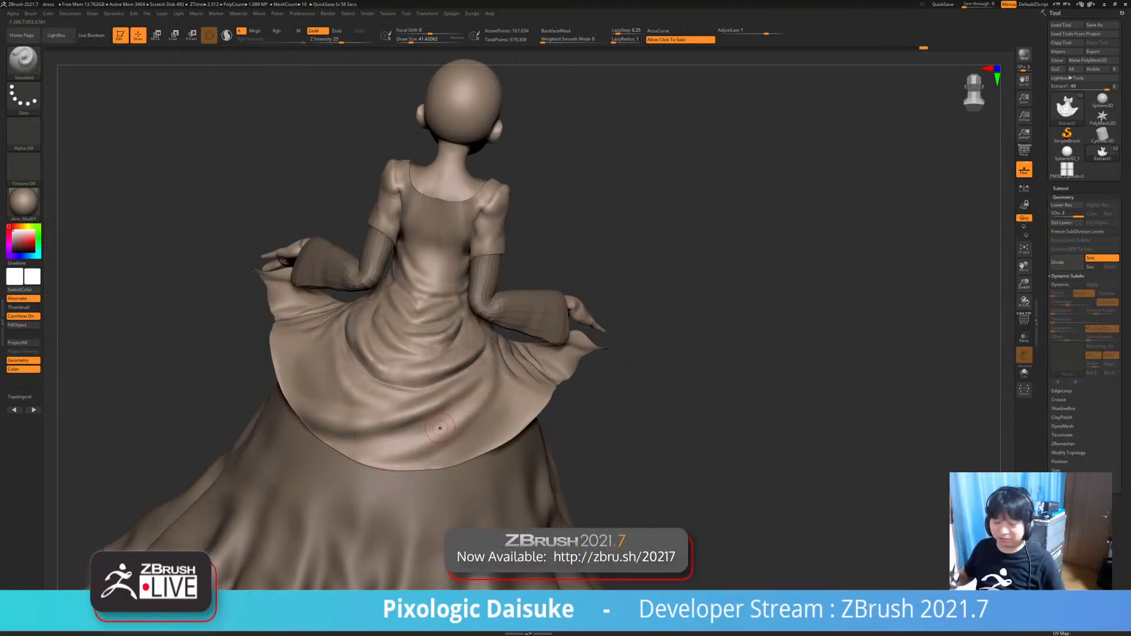
- Sculpt a curved fold on the left half of the overskirt's back and smooth its upper part, undoing one smoothing stroke
right_click_drag(365, 359, 349, 373)
mouse_move(336, 362)
left_mouse_down()
mouse_move(349, 400)
mouse_move(375, 410)
left_mouse_up()
mouse_move(329, 356)
left_mouse_down("shift")
mouse_move(344, 394)
mouse_move(335, 402)
left_mouse_up("shift")
key("ctrl+z")
left_click_drag(313, 336, 331, 324, "shift")
mouse_move(331, 325)
right_mouse_down("ctrl")
mouse_move(353, 366)
mouse_move(283, 368)
mouse_move(366, 375)
mouse_move(341, 379)
right_mouse_up("ctrl")
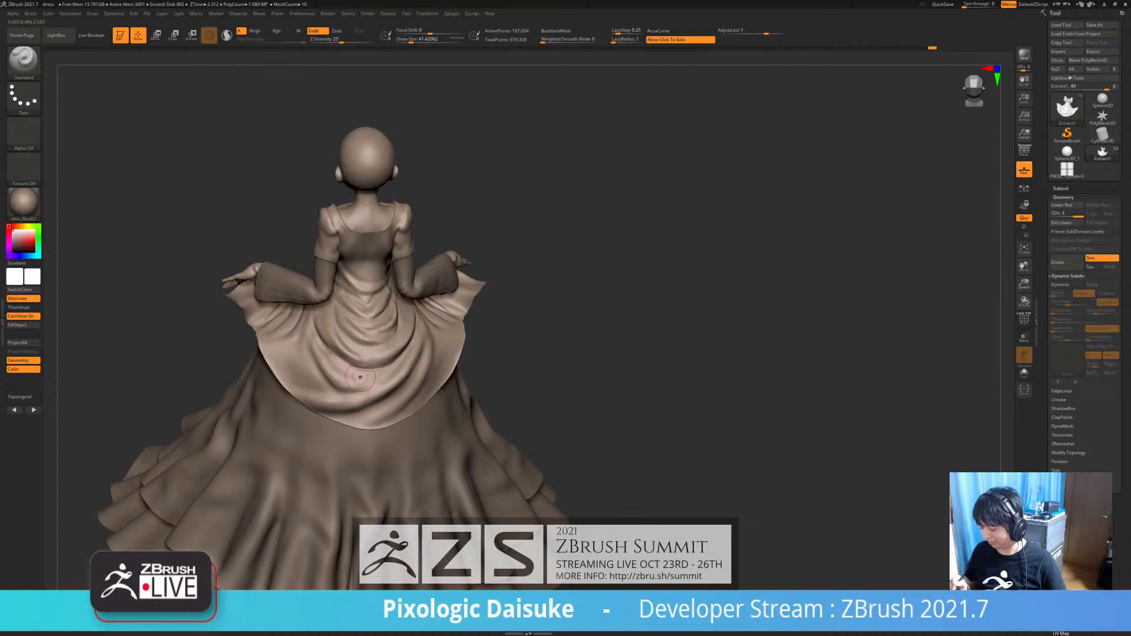
- Shape and soften the diagonal folds between the U-shaped drape and the right half of the back hem
left_click_drag(384, 374, 387, 374, "shift")
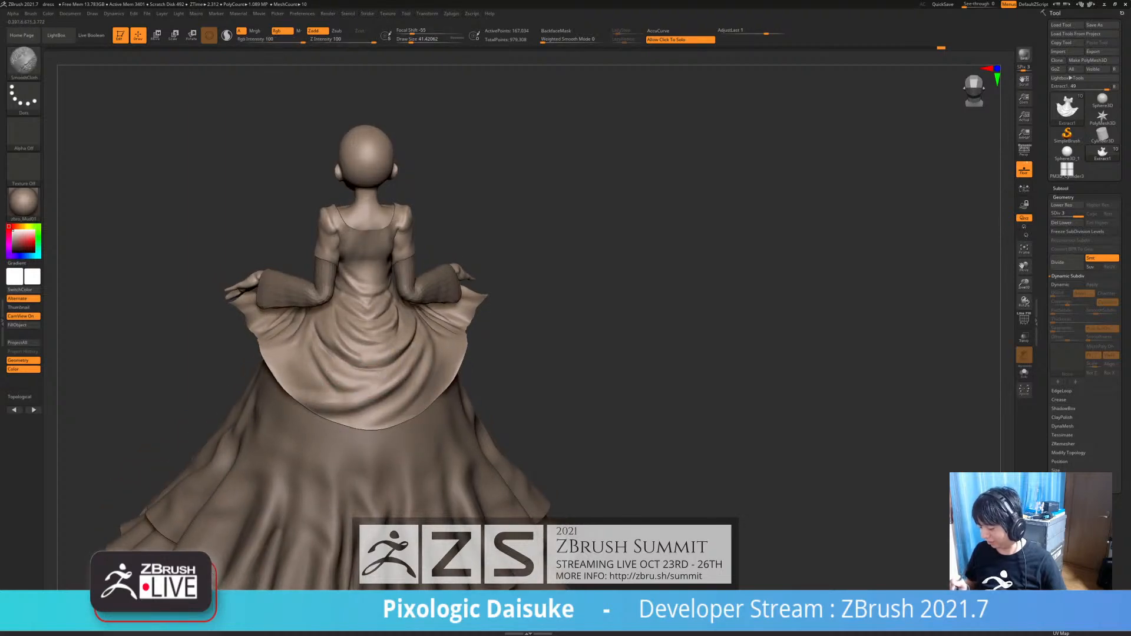
right_click_drag(383, 374, 359, 389)
key("ctrl")
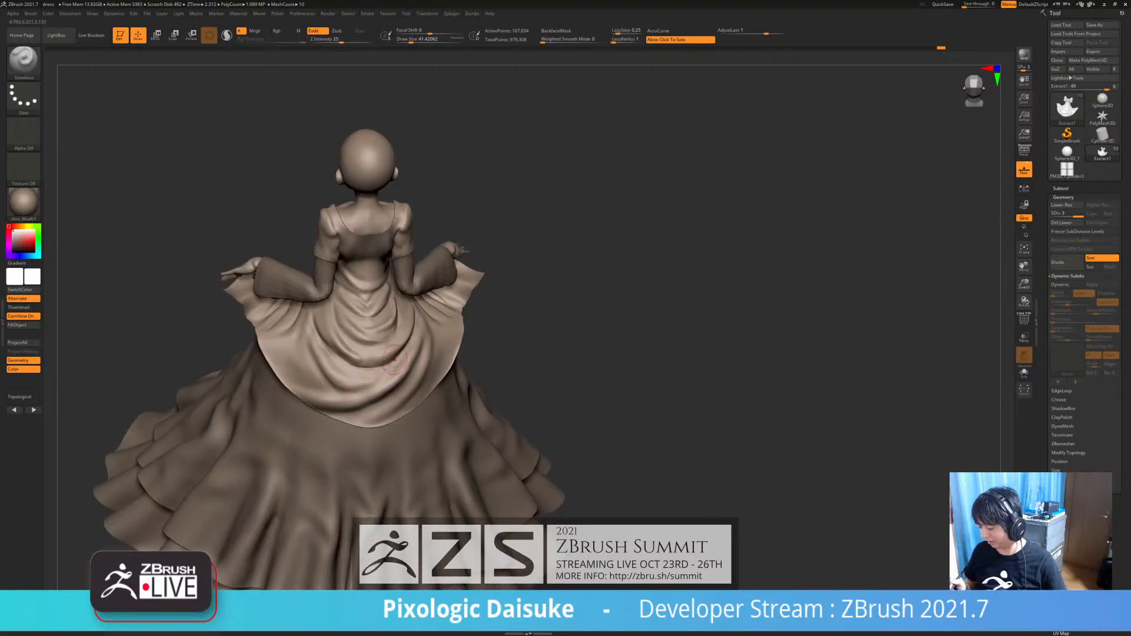
mouse_move(404, 350)
right_mouse_down("ctrl")
mouse_move(396, 323)
mouse_move(366, 328)
mouse_move(370, 358)
right_mouse_up("ctrl")
right_click_drag(370, 358, 387, 356)
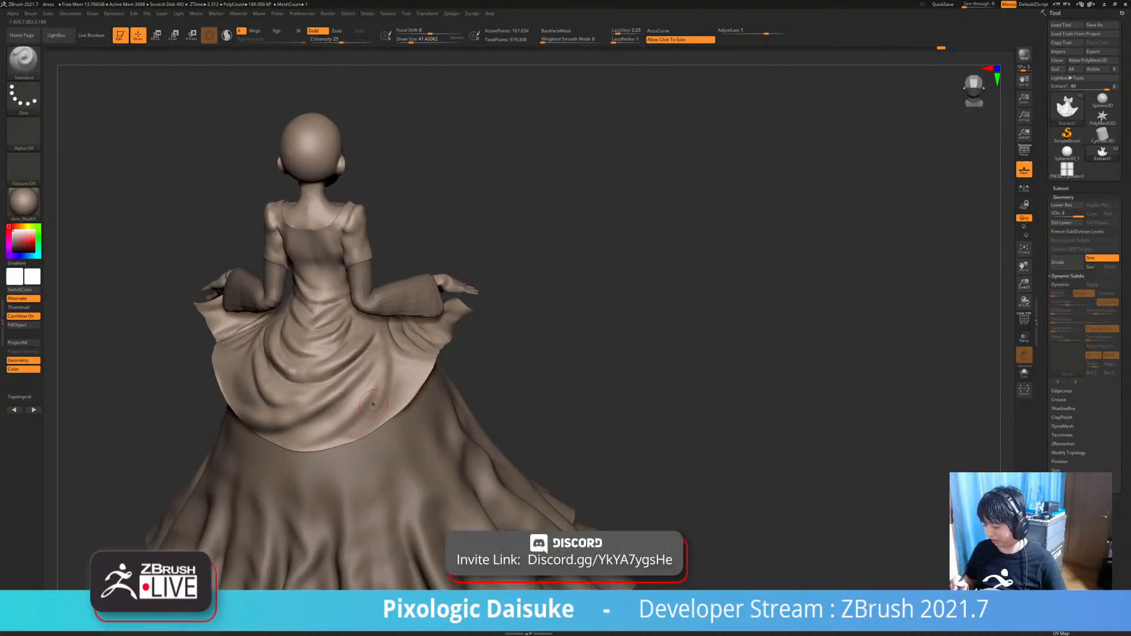
key("shift")
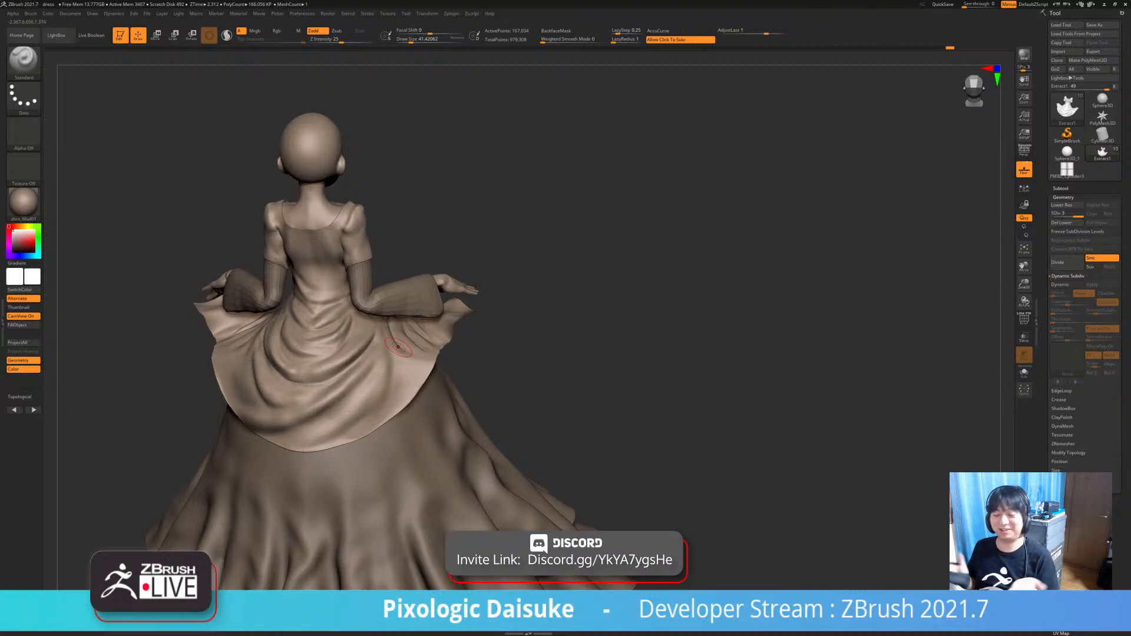
- Add subtle folds down the right side of the overskirt's back near the hem, blending them with the central drape
right_click_drag(400, 403, 400, 421)
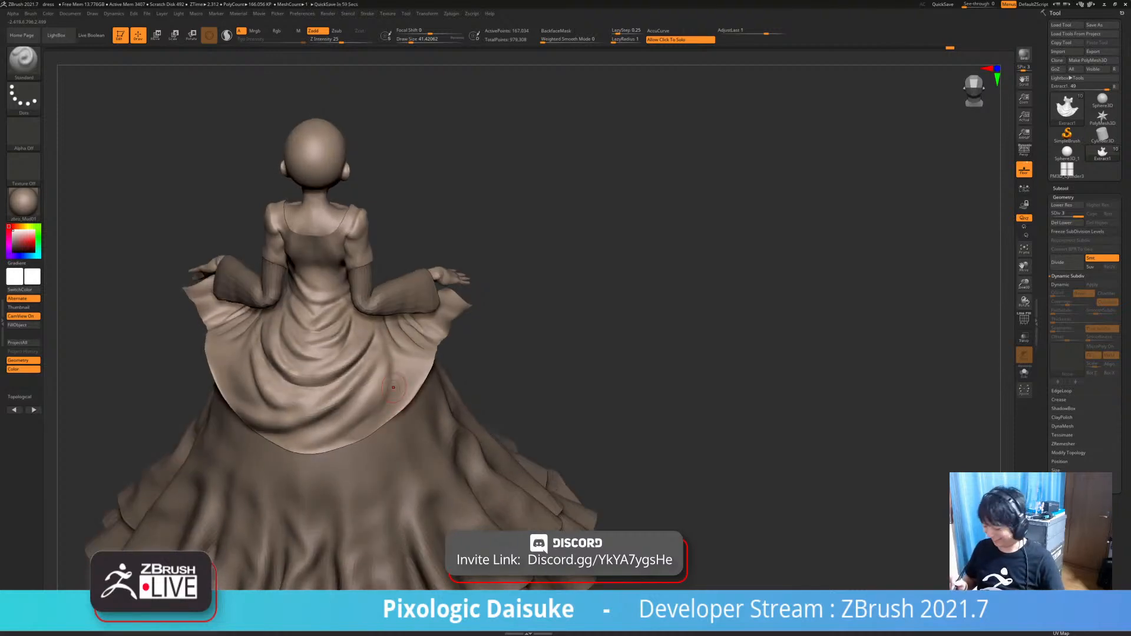
key("shift")
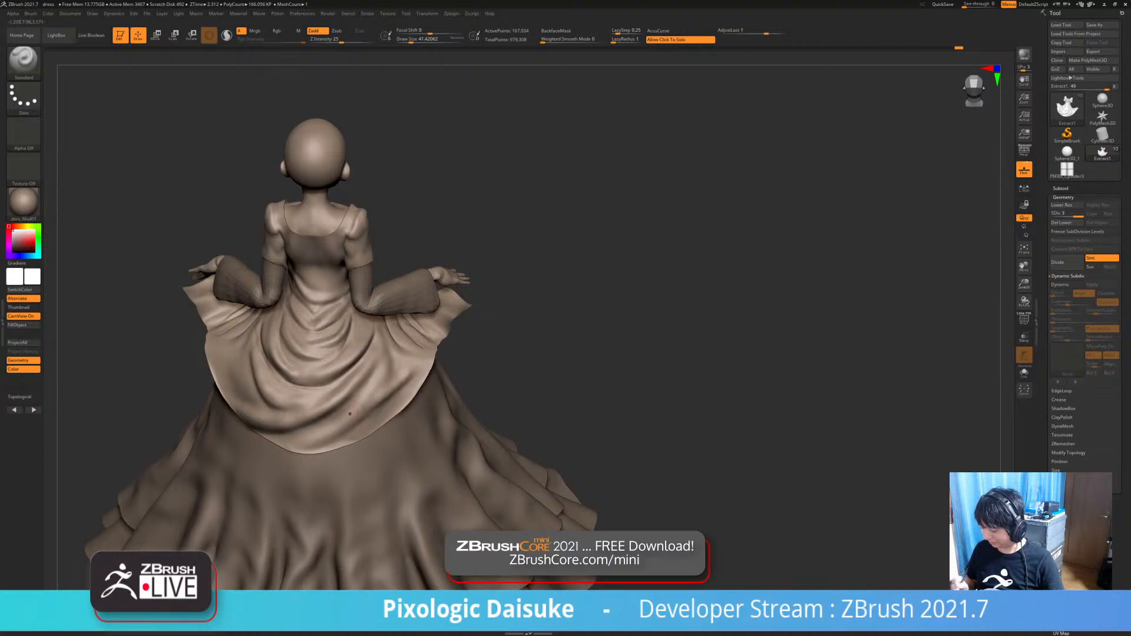
key("shift")
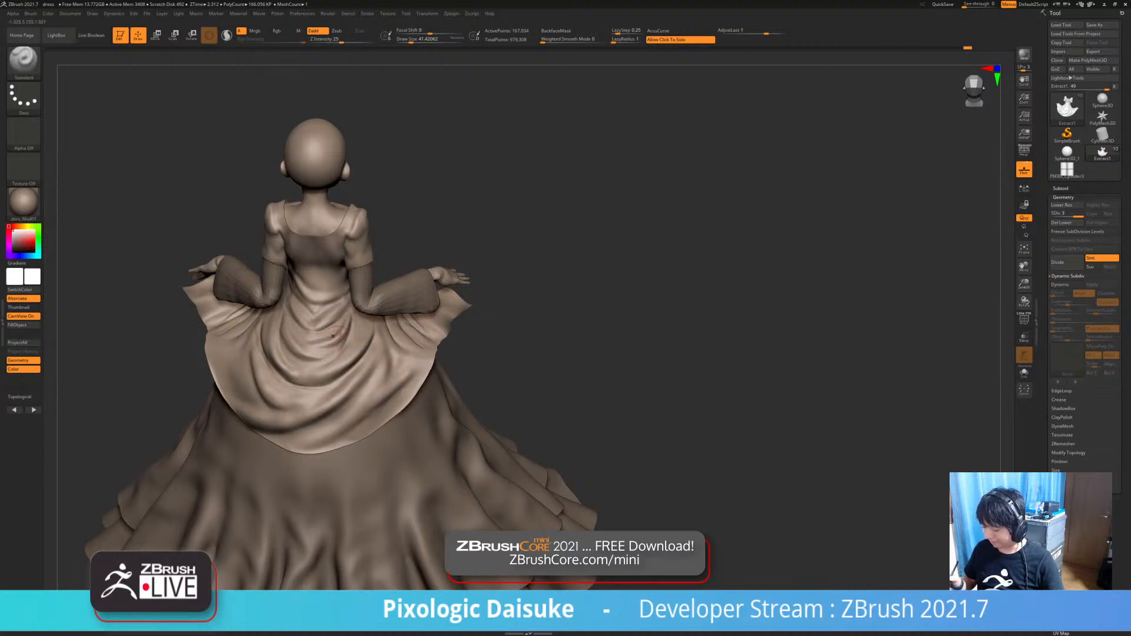
right_click_drag(333, 336, 248, 354)
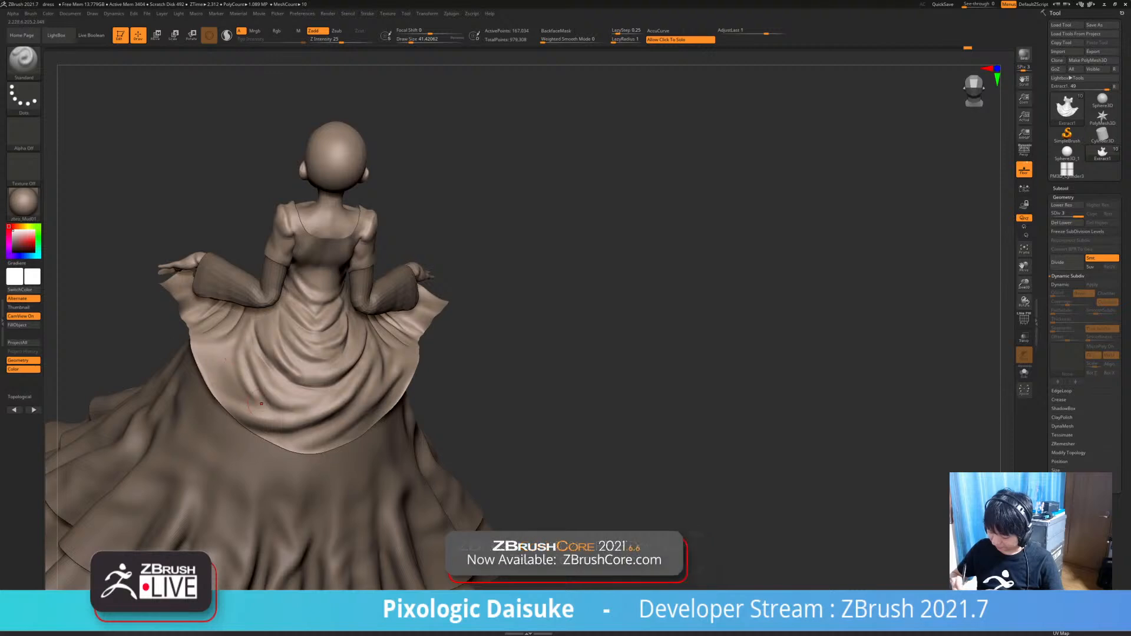
- Sharpen the creases between the central folds on the overskirt's back with the DamStandard brush
mouse_move(412, 350)
right_mouse_down("ctrl")
mouse_move(412, 383)
mouse_move(501, 377)
mouse_move(387, 390)
mouse_move(361, 349)
right_mouse_up("ctrl")
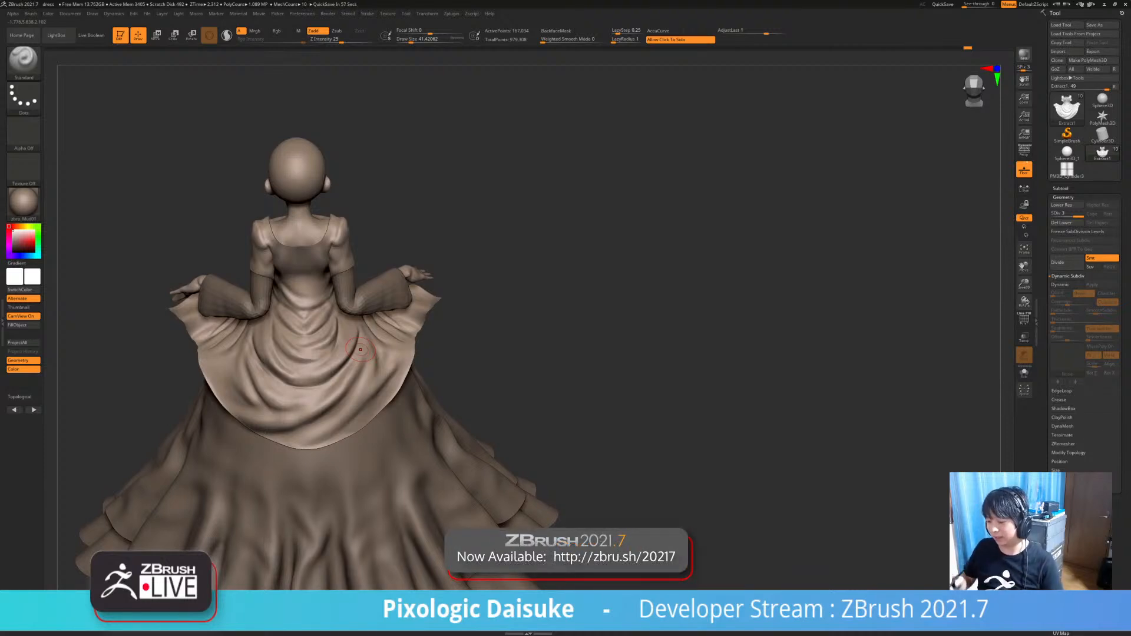
left_click(24, 59)
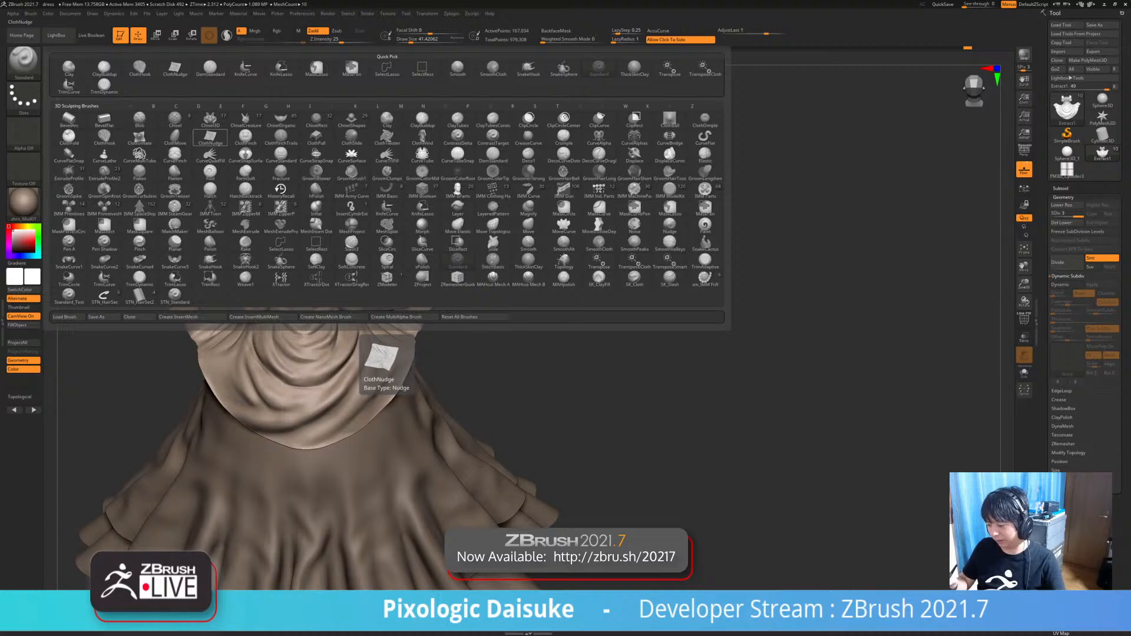
left_click(210, 67)
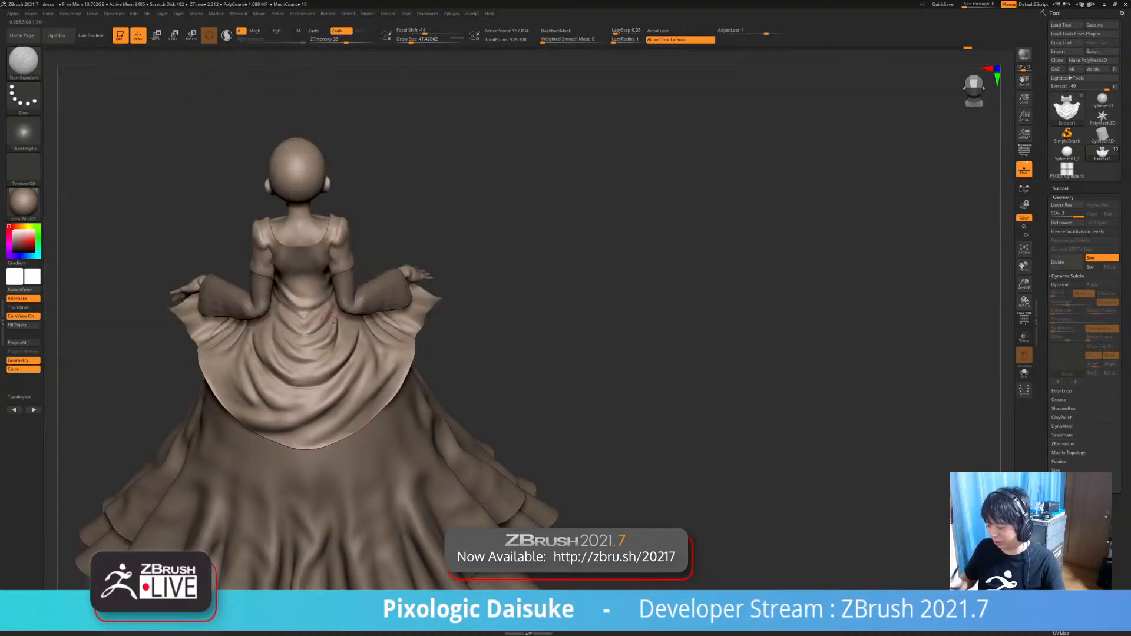
mouse_move(336, 351)
right_mouse_down("ctrl")
mouse_move(307, 318)
mouse_move(293, 350)
right_mouse_up("ctrl")
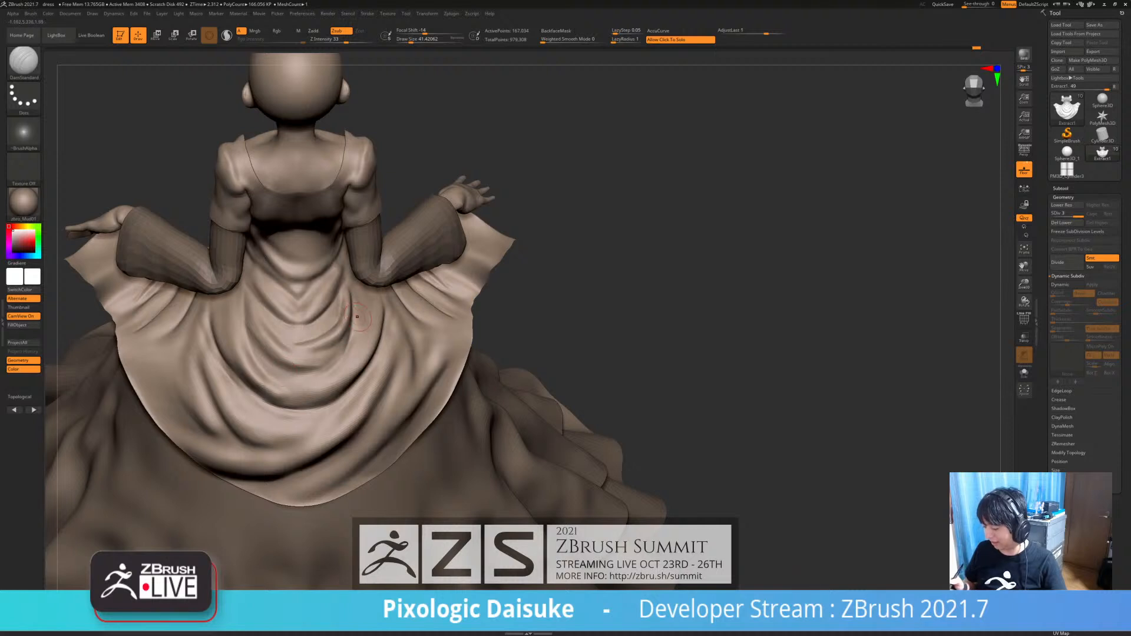
- Build up the folds below the right elbow on the overskirt's back with the Standard brush and smooth their transitions
right_click_drag(358, 317, 334, 316)
left_click(24, 62)
key("s")
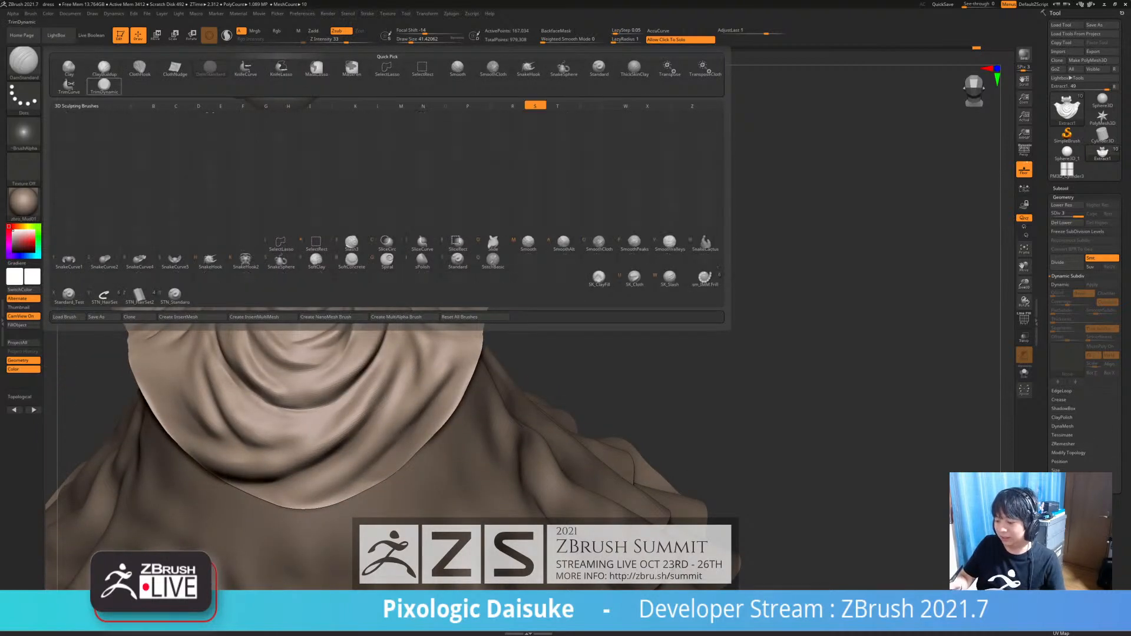
key("t")
mouse_move(308, 334)
right_mouse_down()
mouse_move(297, 343)
mouse_move(333, 350)
mouse_move(362, 284)
mouse_move(359, 362)
right_mouse_up()
key("ctrl+shift+s")
key("ctrl+shift+s")
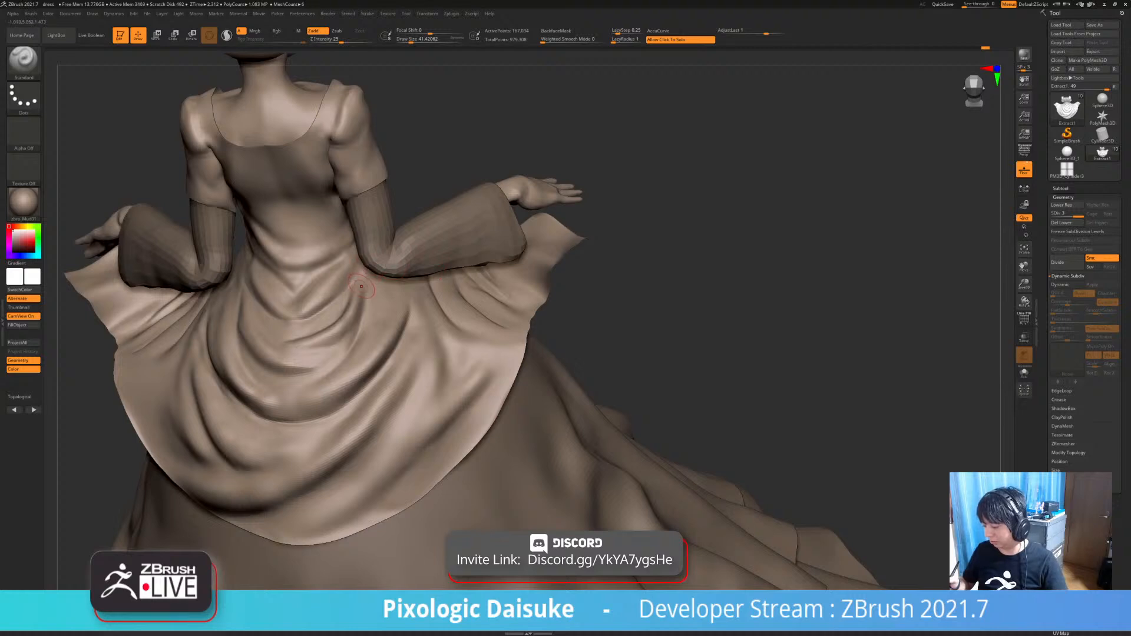
right_click_drag(356, 285, 358, 291)
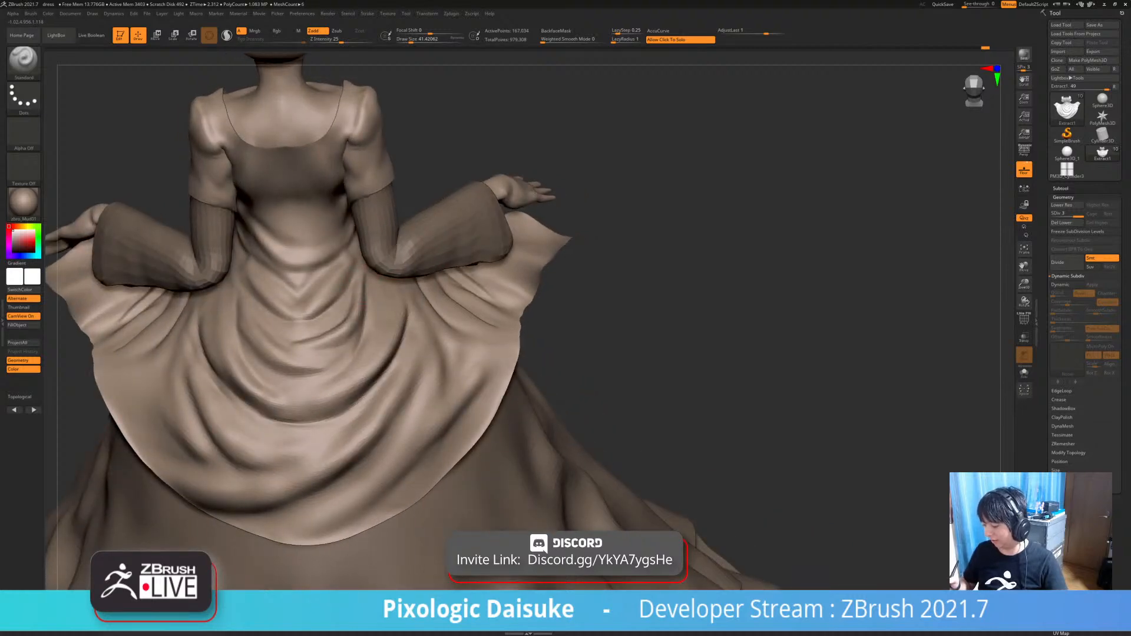
key("shift")
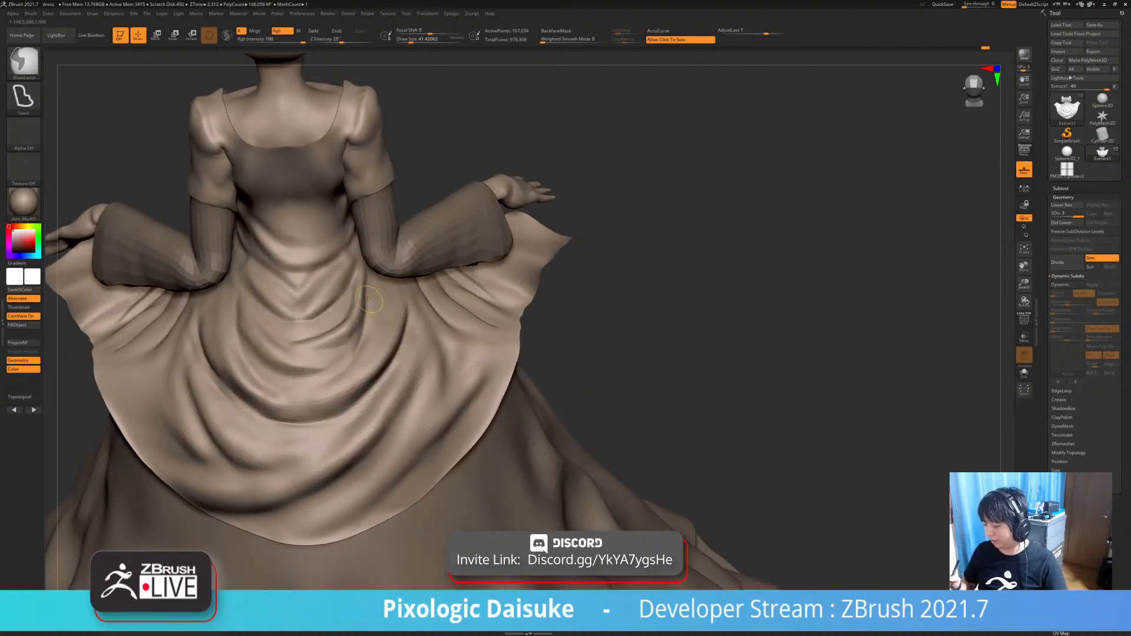
mouse_move(363, 304)
right_mouse_down("ctrl")
mouse_move(363, 331)
mouse_move(312, 310)
mouse_move(342, 323)
right_mouse_up("ctrl")
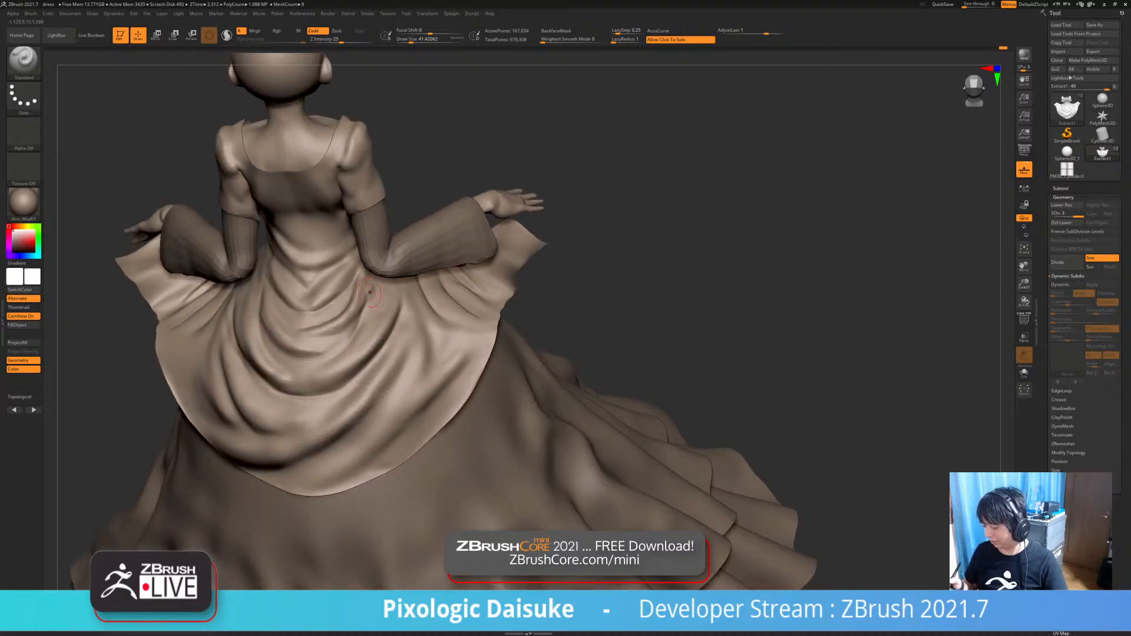
mouse_move(370, 293)
left_mouse_down("shift")
mouse_move(346, 332)
mouse_move(374, 297)
mouse_move(359, 314)
left_mouse_up("shift")
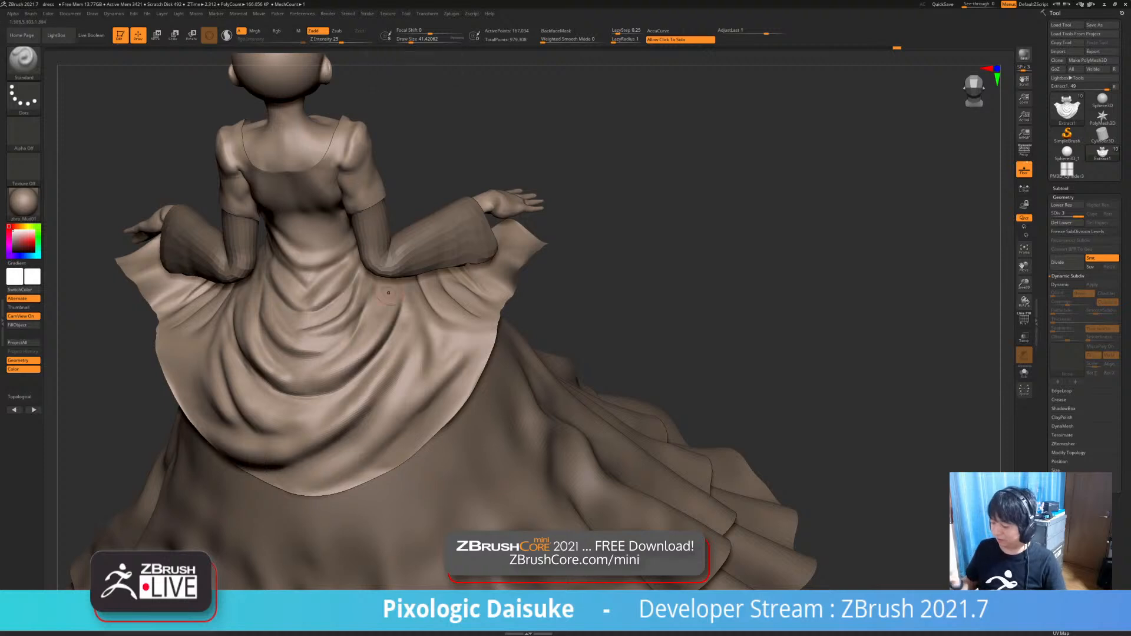
right_click_drag(377, 279, 364, 289)
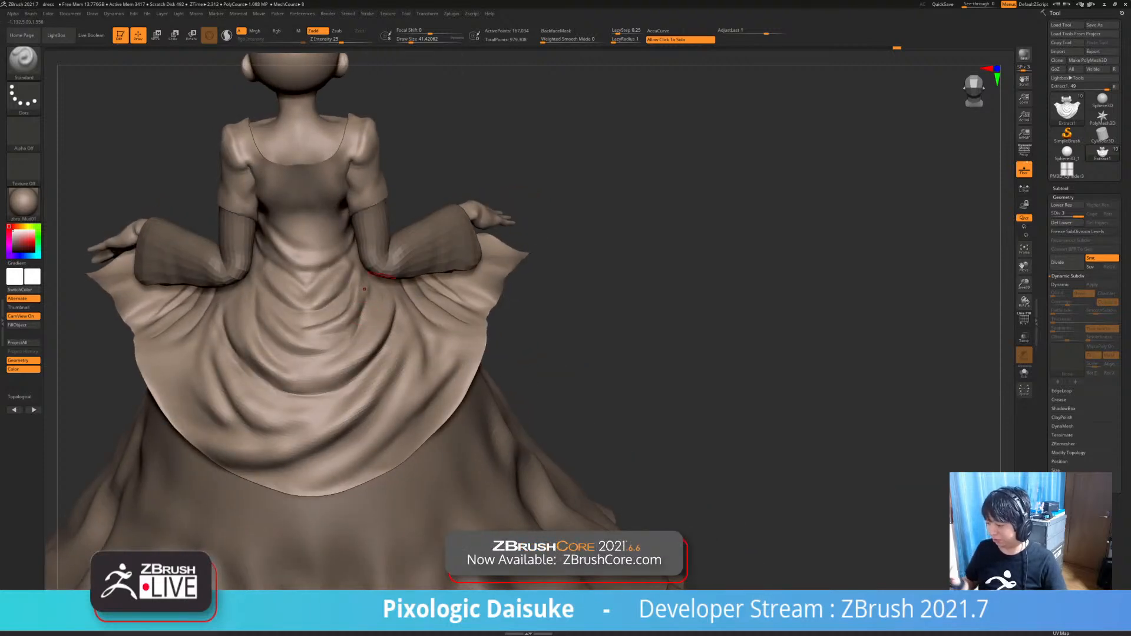
- Shape the curved folds on the left half of the overskirt's back and soften the area beside them
right_click_drag(294, 295, 277, 328)
mouse_move(277, 328)
left_mouse_down()
mouse_move(299, 329)
mouse_move(254, 299)
mouse_move(263, 292)
left_mouse_up()
right_click_drag(305, 344, 434, 333)
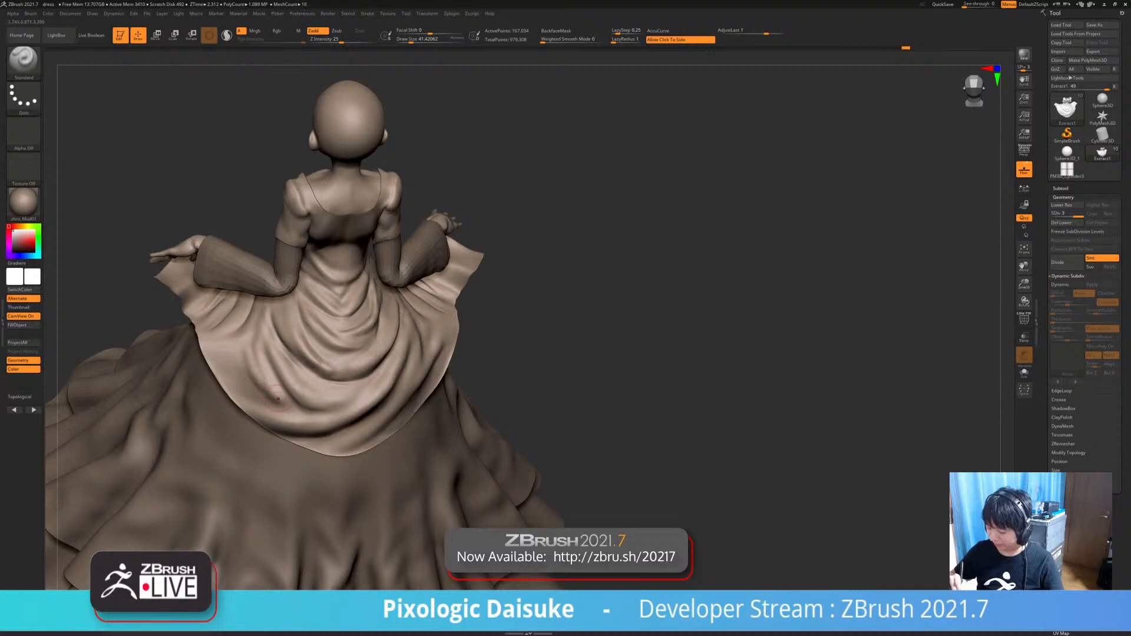
key("shift")
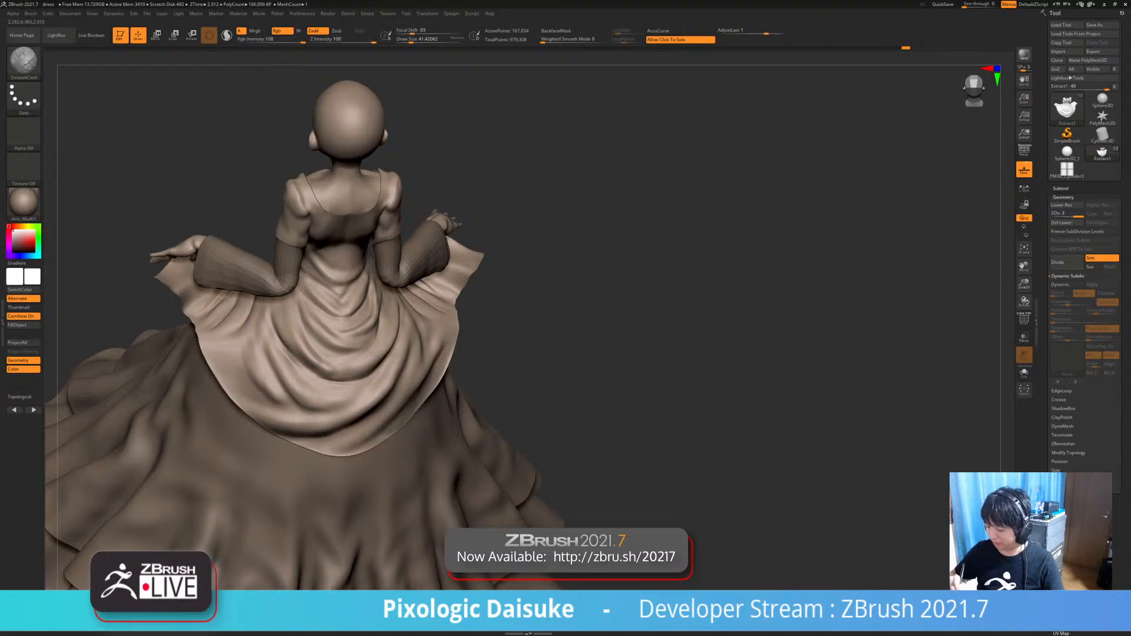
left_click_drag(248, 344, 261, 372, "shift")
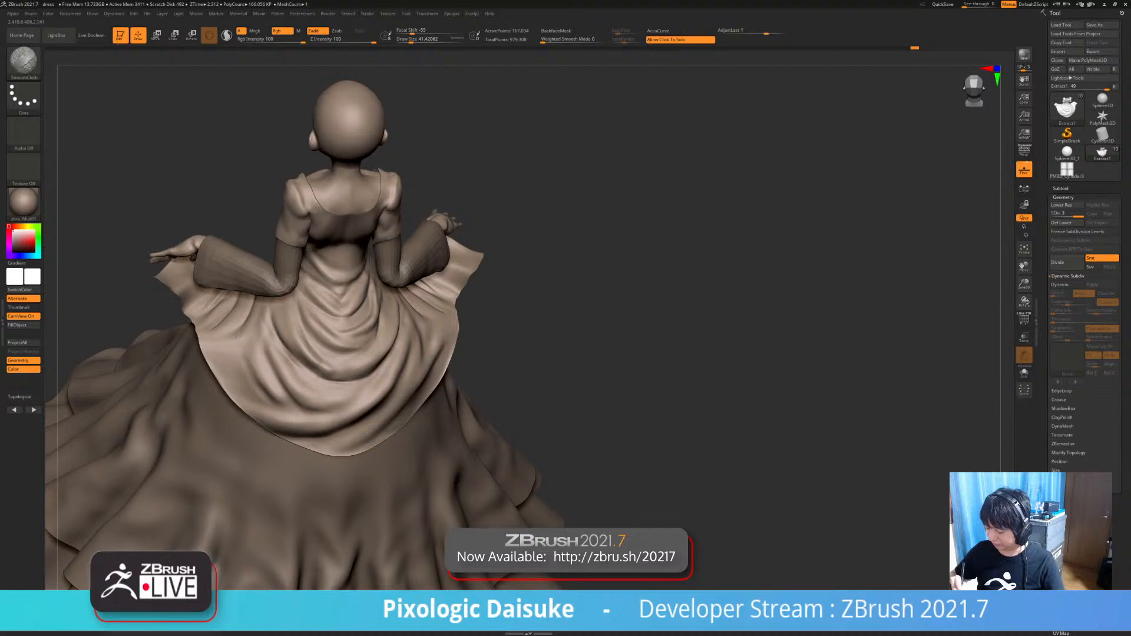
- Refine the folds below the right sleeve and soften them with the smoothing brush at reduced intensity and color off
mouse_move(508, 360)
left_mouse_down()
mouse_move(485, 333)
mouse_move(471, 357)
mouse_move(448, 363)
mouse_move(435, 331)
left_mouse_up()
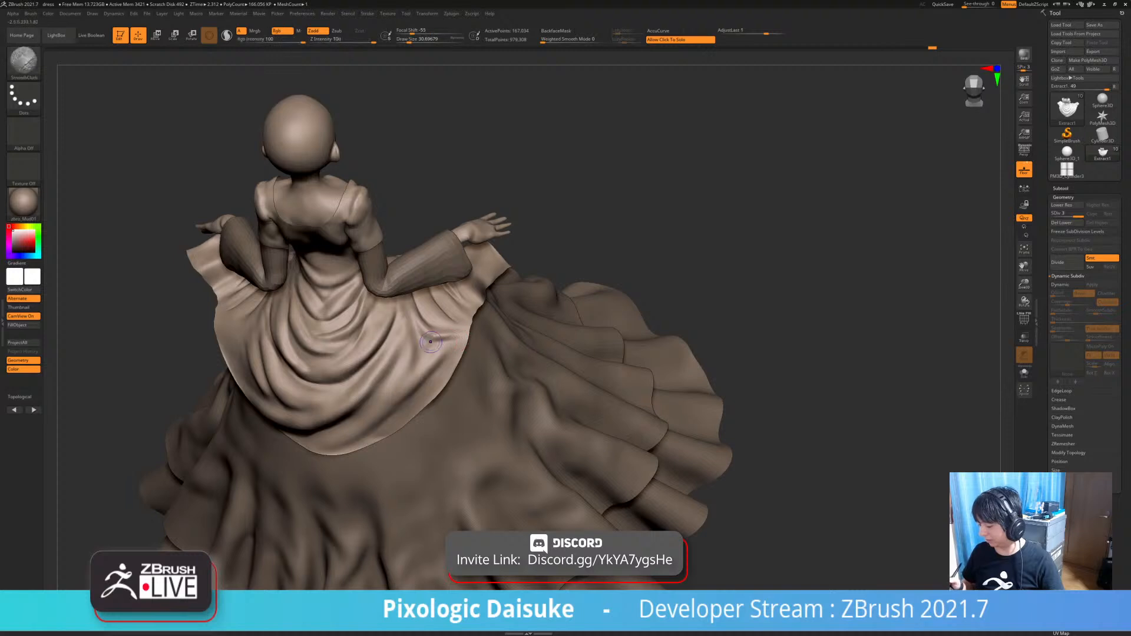
mouse_move(434, 337)
left_mouse_down("shift")
mouse_move(429, 348)
mouse_move(420, 333)
left_mouse_up("shift")
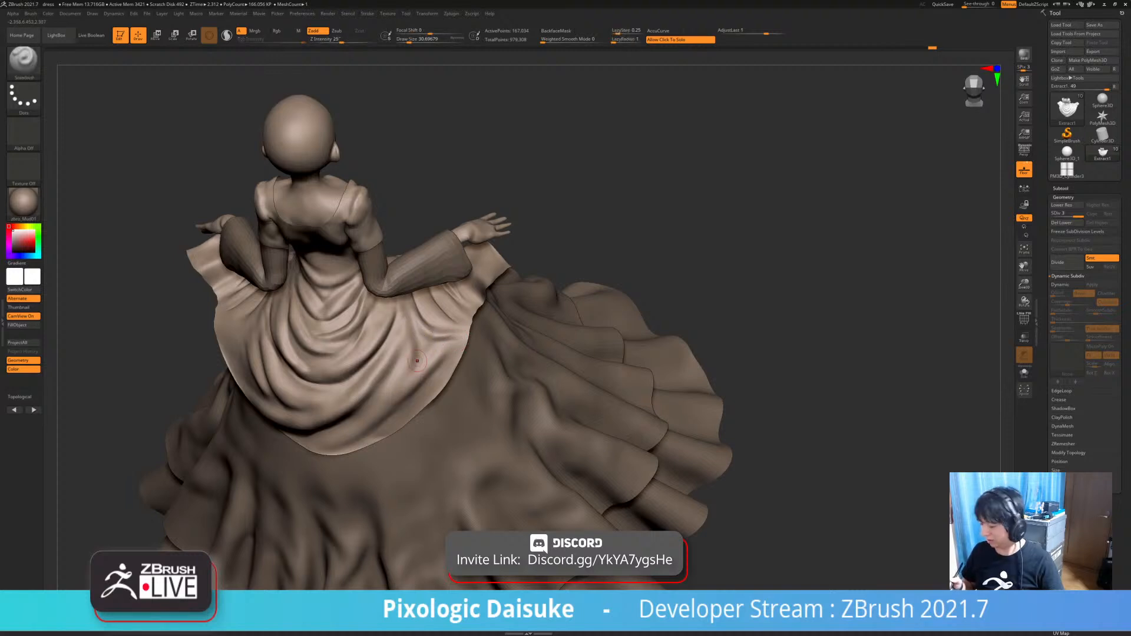
key("shift")
left_click(281, 30)
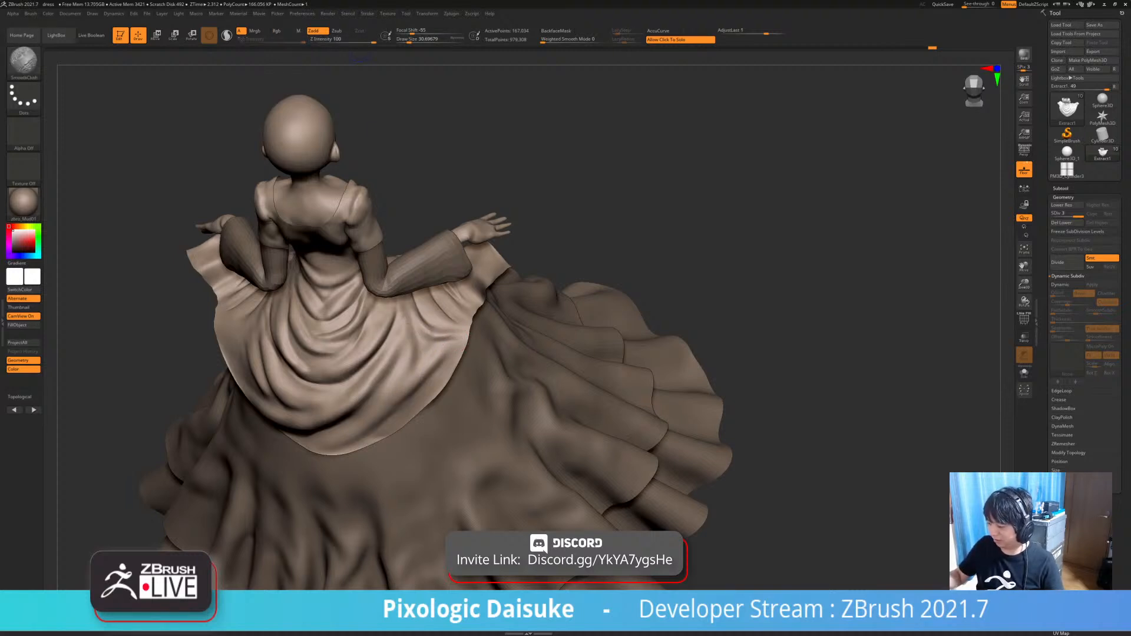
left_click_drag(360, 40, 364, 40)
left_click_drag(442, 326, 459, 337, "shift")
right_click_drag(457, 297, 447, 336)
mouse_move(443, 341)
left_mouse_down("shift")
mouse_move(463, 321)
mouse_move(435, 308)
left_mouse_up("shift")
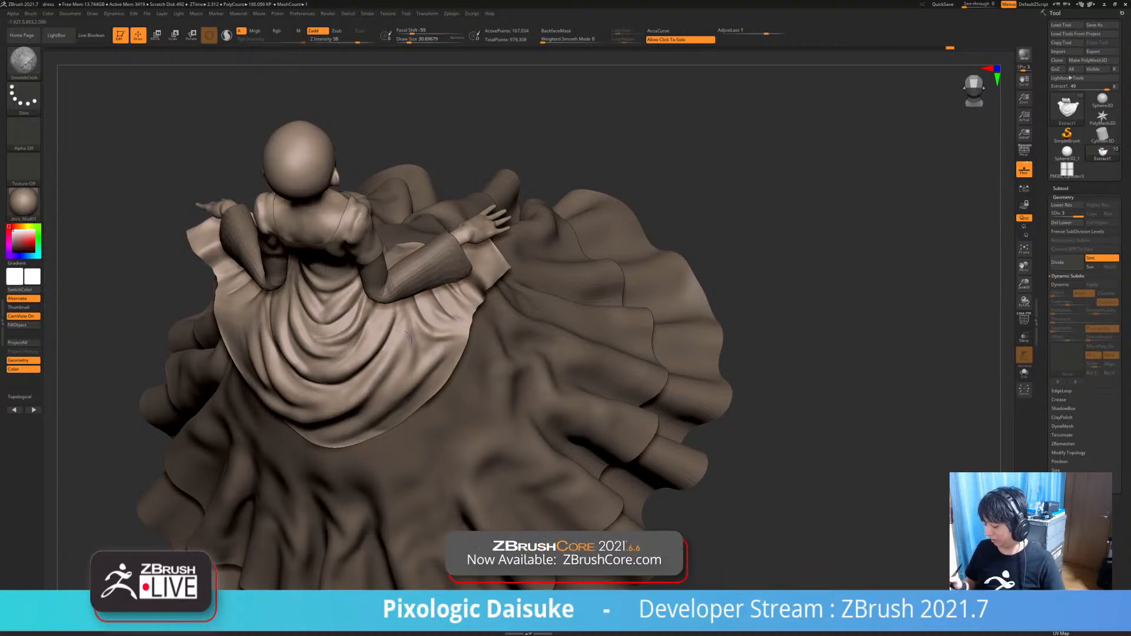
right_click_drag(462, 317, 443, 294)
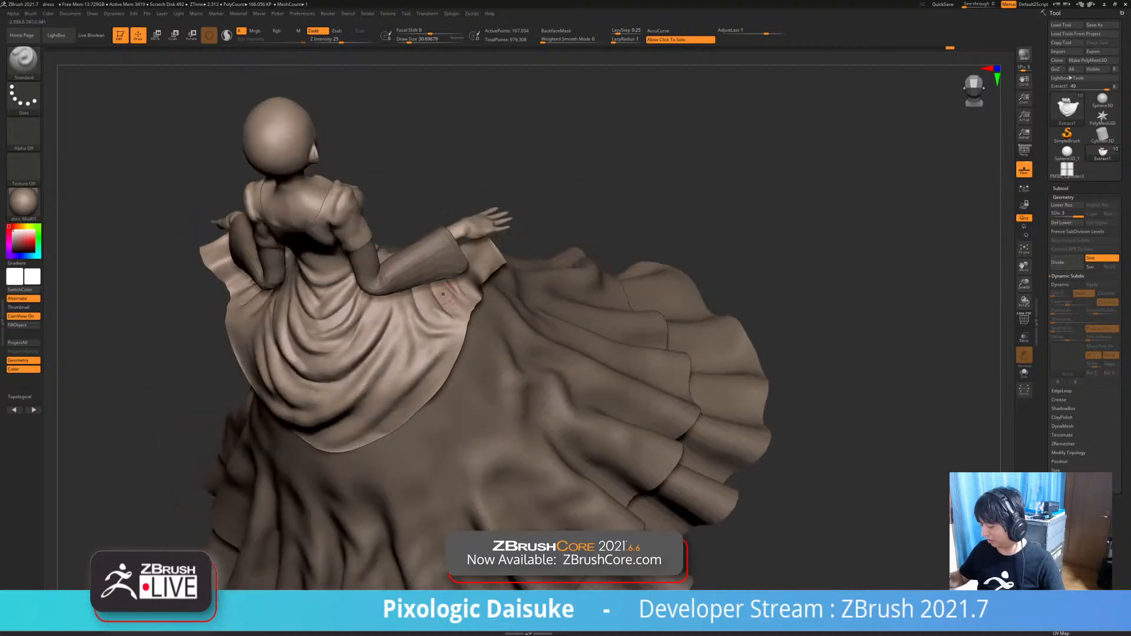
key("shift")
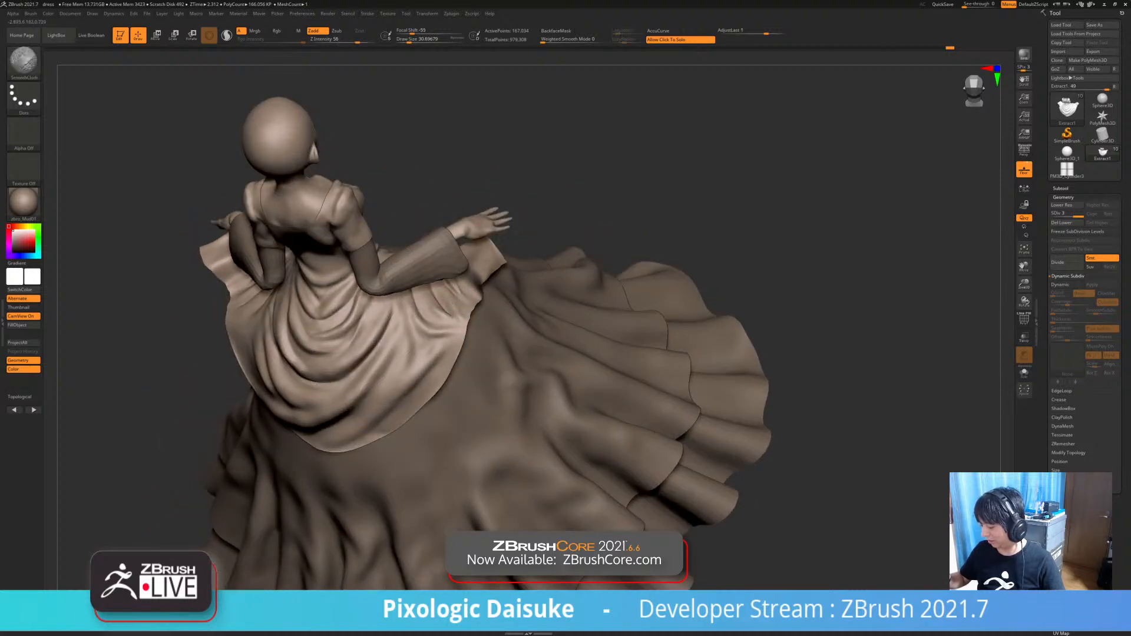
- Add subtle folds to the overskirt below the left sleeve and blend them into the surrounding cloth
mouse_move(248, 318)
right_mouse_down("ctrl")
mouse_move(248, 283)
mouse_move(298, 295)
mouse_move(291, 325)
mouse_move(310, 330)
right_mouse_up("ctrl")
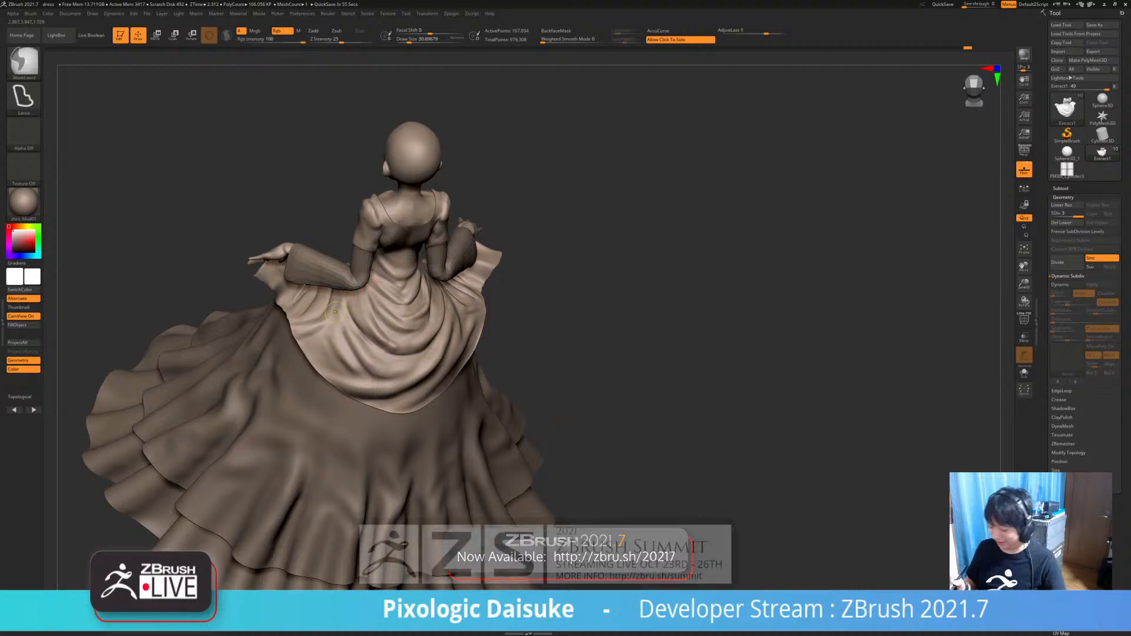
right_click_drag(373, 290, 312, 354)
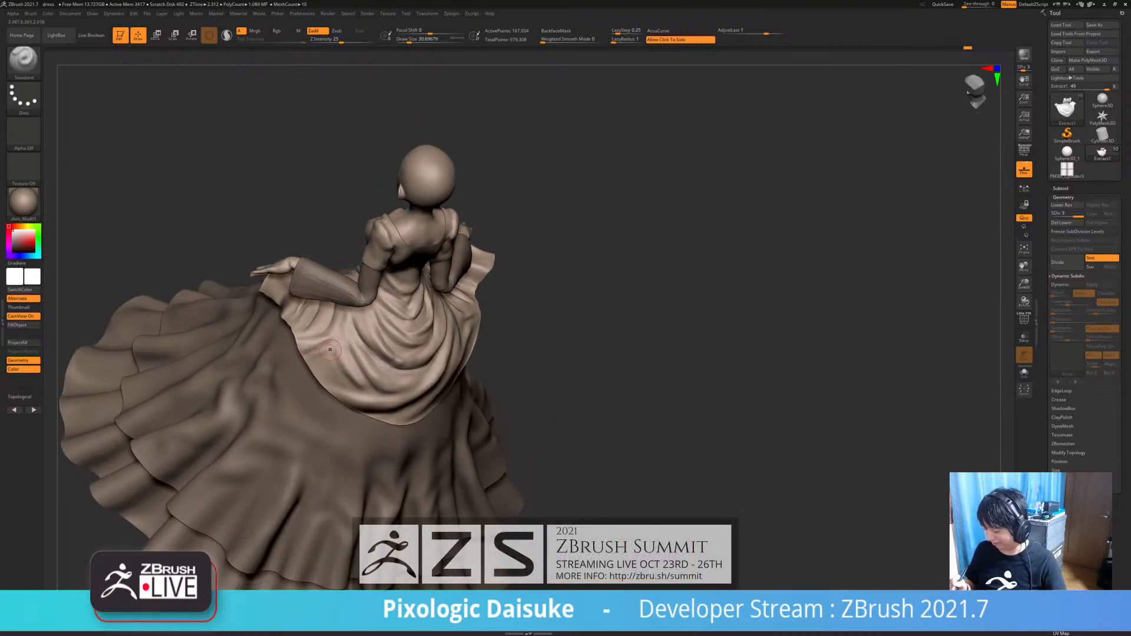
key("shift")
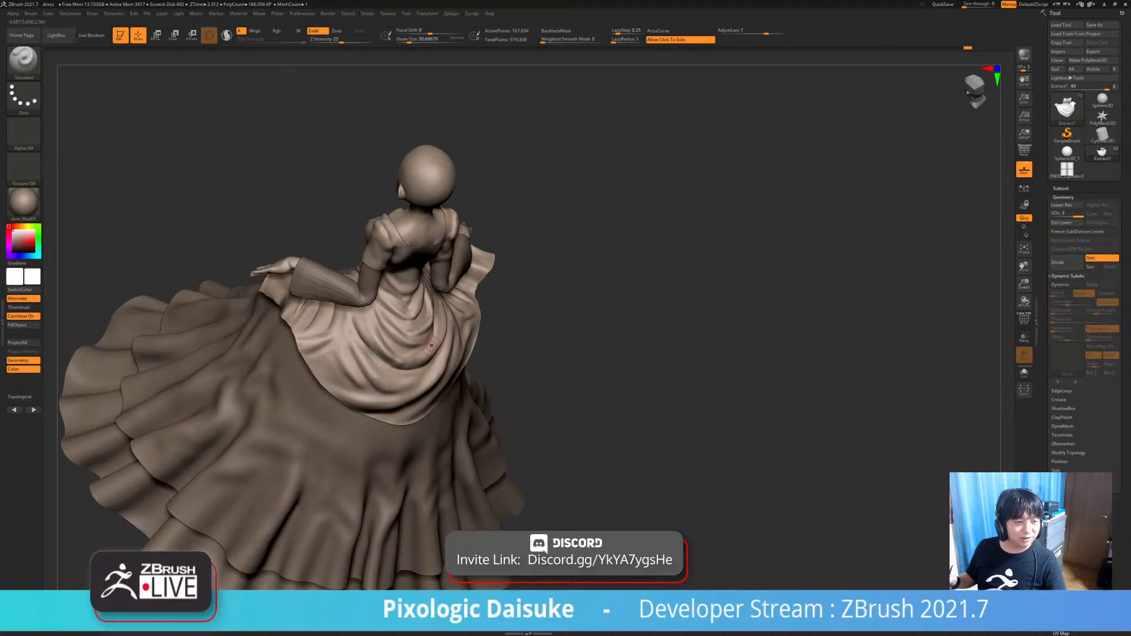
- Sculpt small wrinkles at the left side of the bodice's back, just above the waist, and smooth them
mouse_move(432, 345)
right_mouse_down()
mouse_move(463, 309)
mouse_move(442, 277)
mouse_move(480, 268)
mouse_move(408, 250)
mouse_move(420, 253)
mouse_move(405, 277)
mouse_move(354, 275)
mouse_move(365, 267)
right_mouse_up()
key("shift")
key("shift")
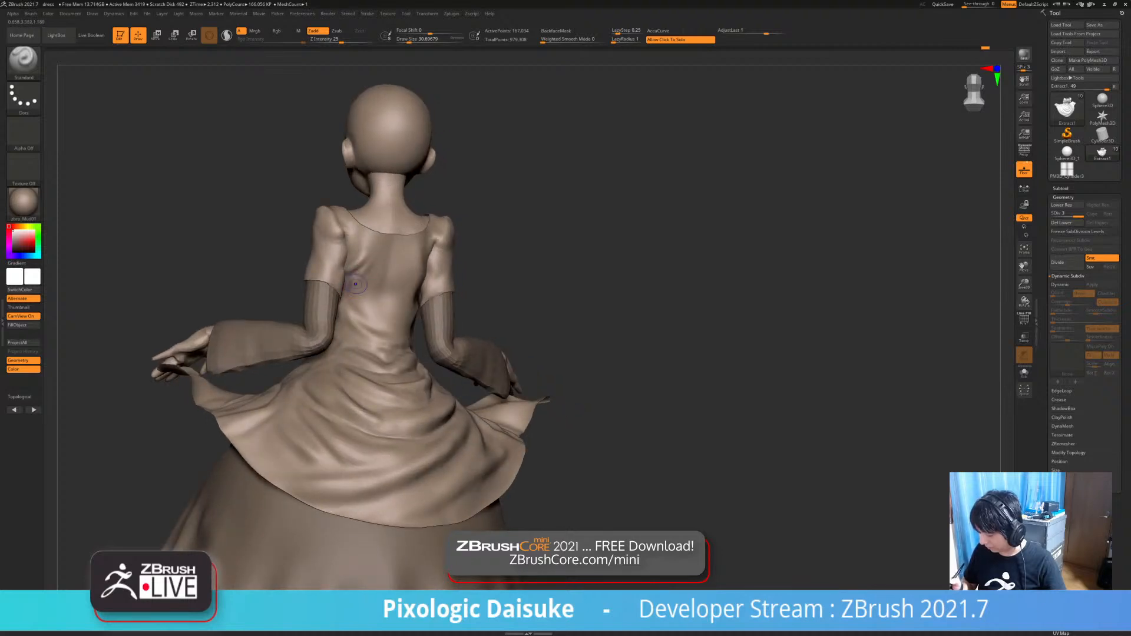
key("shift")
left_click_drag(348, 298, 358, 315, "shift")
mouse_move(357, 265)
right_mouse_down()
mouse_move(352, 274)
mouse_move(362, 271)
right_mouse_up()
right_click_drag(376, 324, 352, 298)
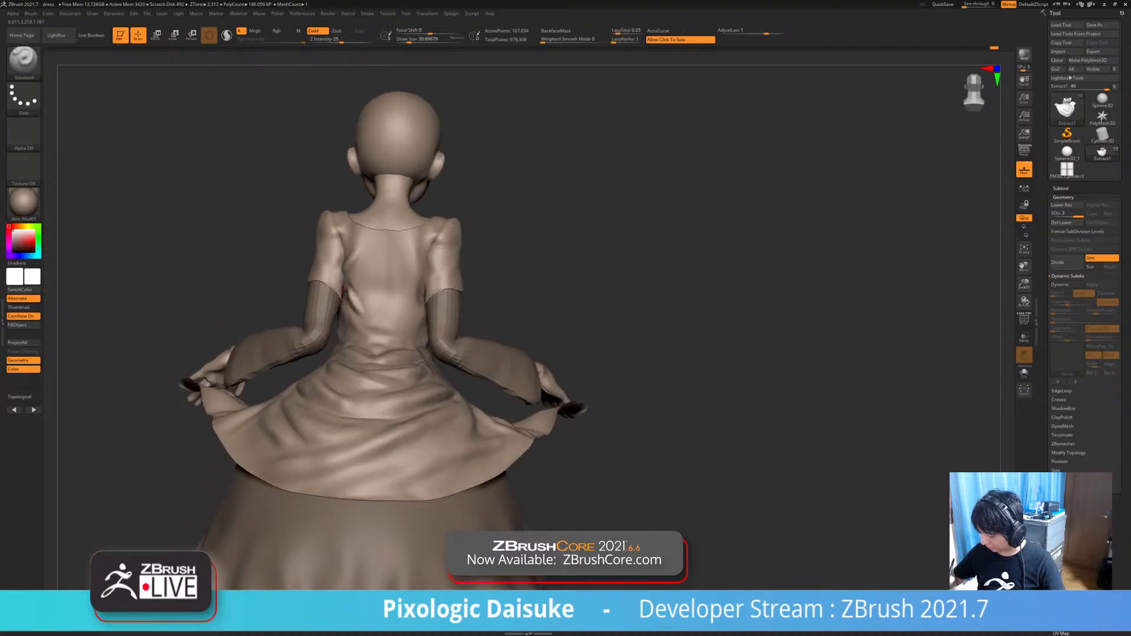
- Carve a vertical center seam down the bodice's back with the DamStandard brush, undoing one stroke
mouse_move(414, 226)
right_mouse_down()
mouse_move(419, 249)
mouse_move(386, 248)
right_mouse_up()
key("b")
key("d")
key("s")
left_click_drag(389, 235, 389, 295)
right_click_drag(389, 299, 380, 330)
key("ctrl+z")
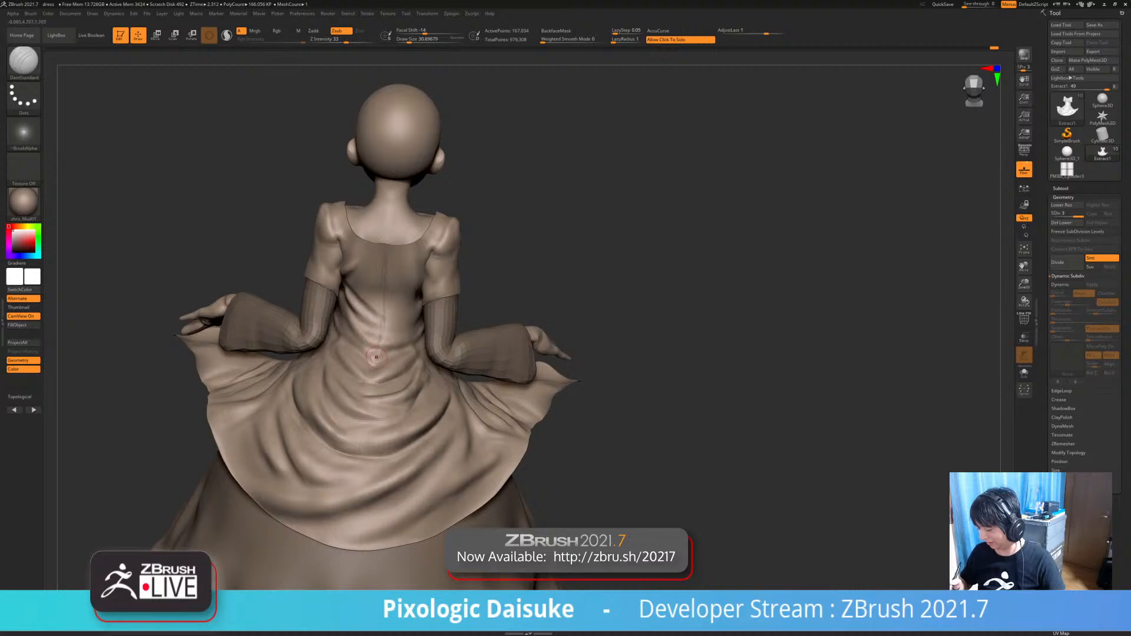
- Refine the bodice's center back seam and smooth its lower end near the waist
right_click_drag(376, 353, 385, 288)
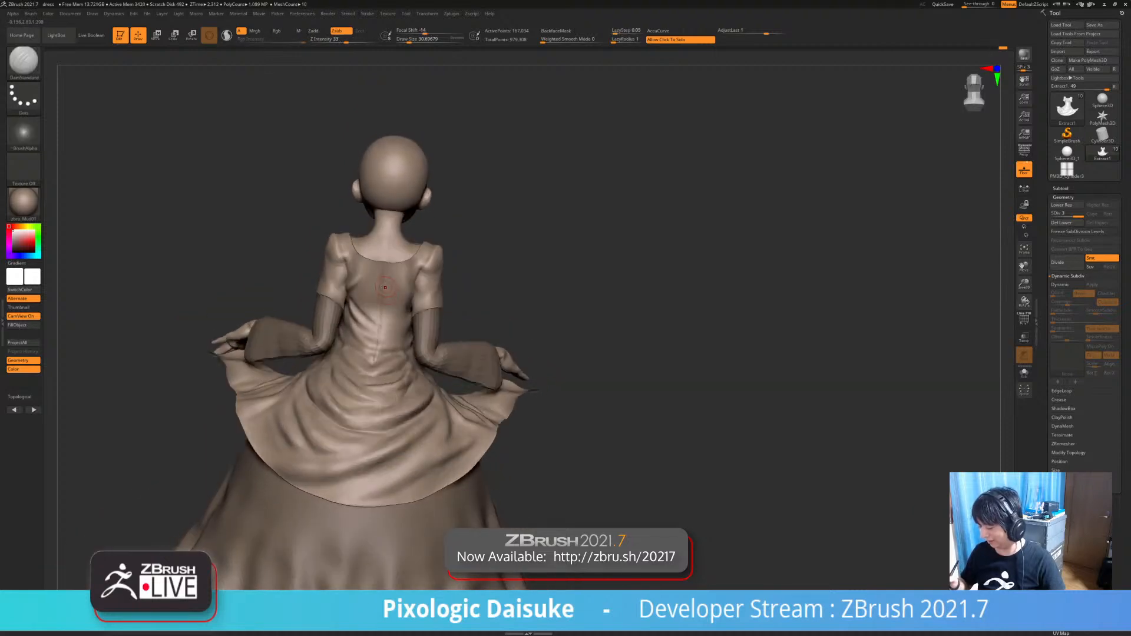
key("shift")
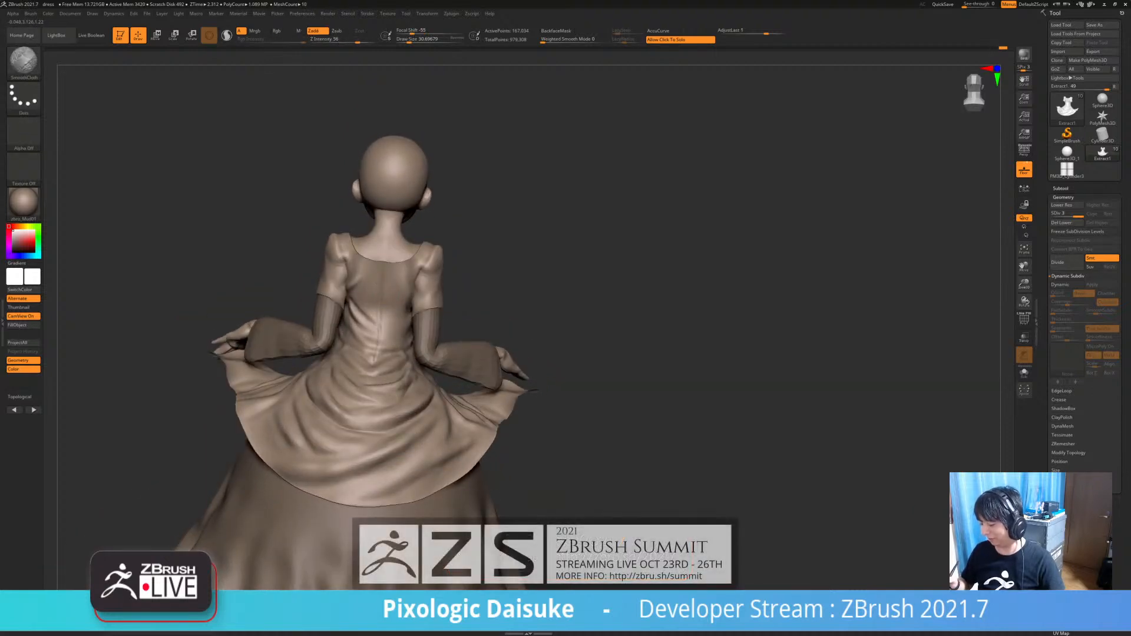
left_click_drag(377, 333, 383, 350, "shift")
mouse_move(384, 350)
right_mouse_down()
mouse_move(369, 312)
mouse_move(383, 273)
right_mouse_up()
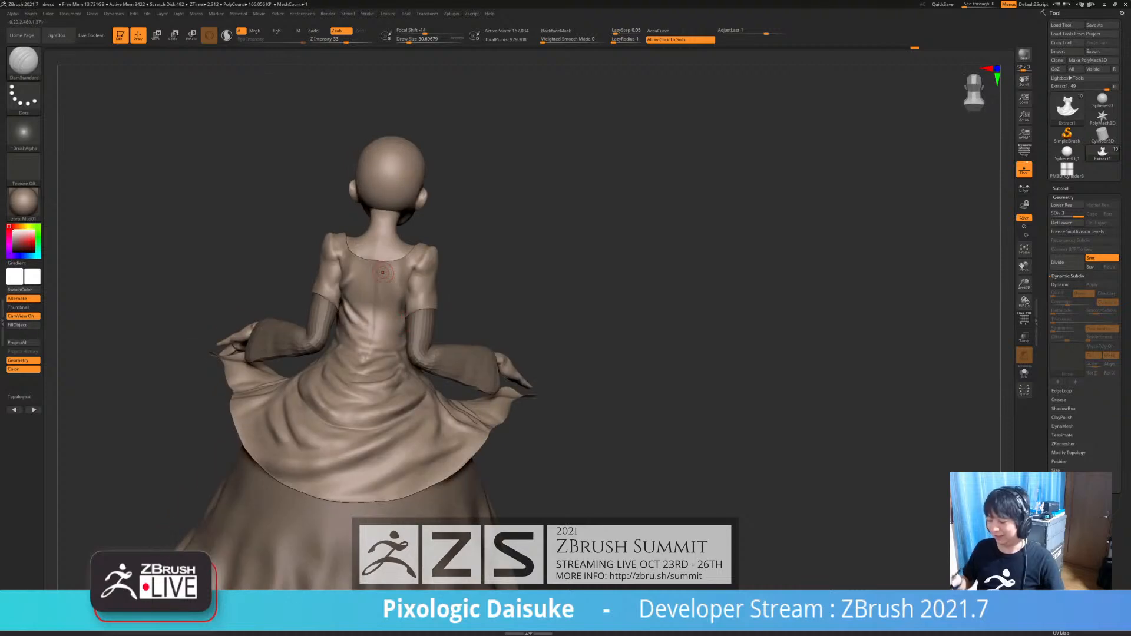
- Sculpt a soft diagonal fold from the center seam toward the right armpit using the STN_Standard brush at a larger draw size
key("b")
key("s")
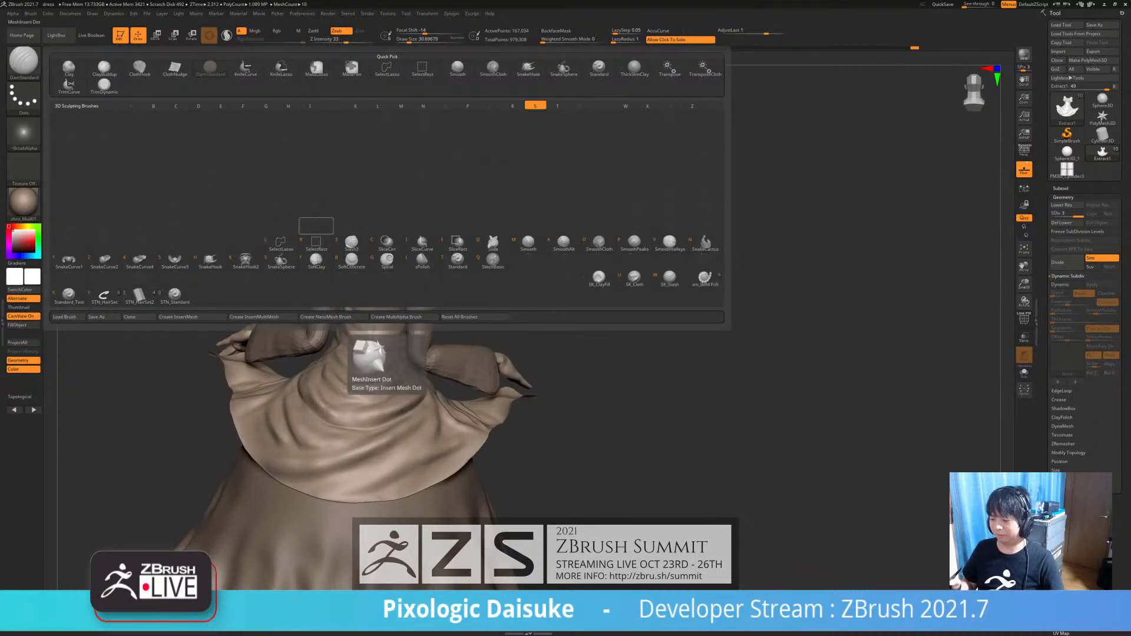
key("0")
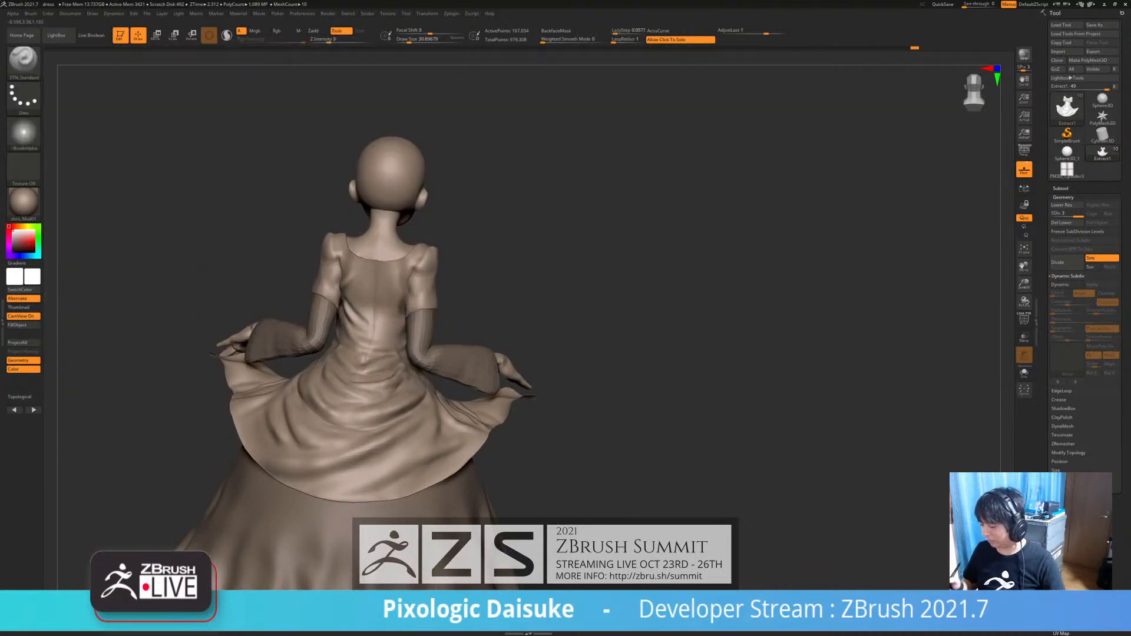
right_click_drag(402, 308, 401, 289)
right_click_drag(400, 289, 402, 315, "ctrl")
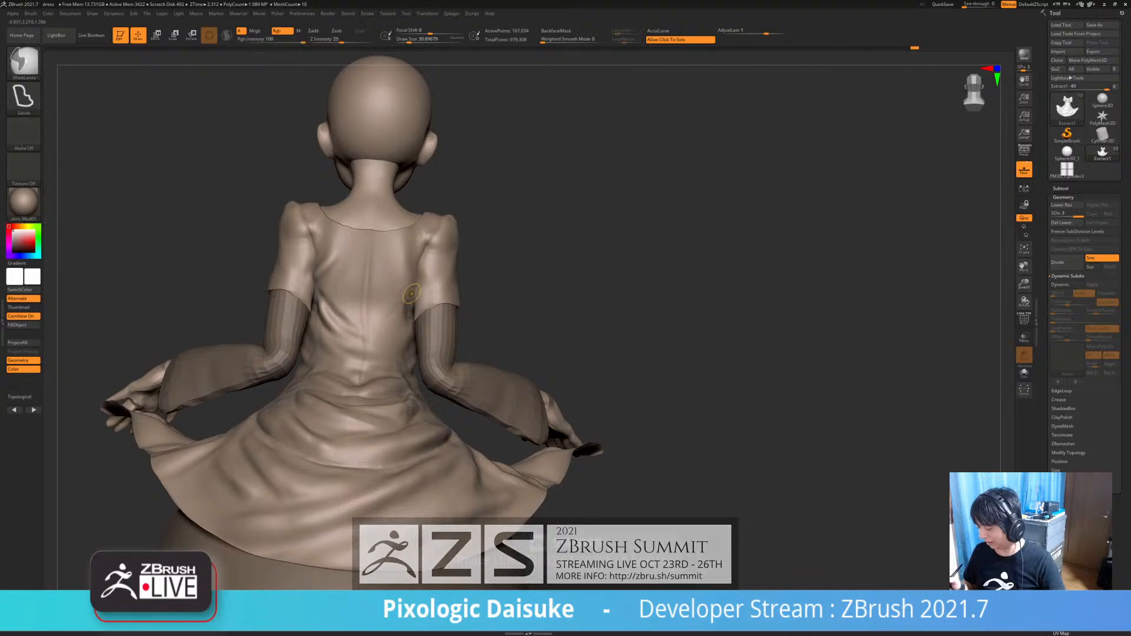
left_click_drag(409, 39, 412, 40)
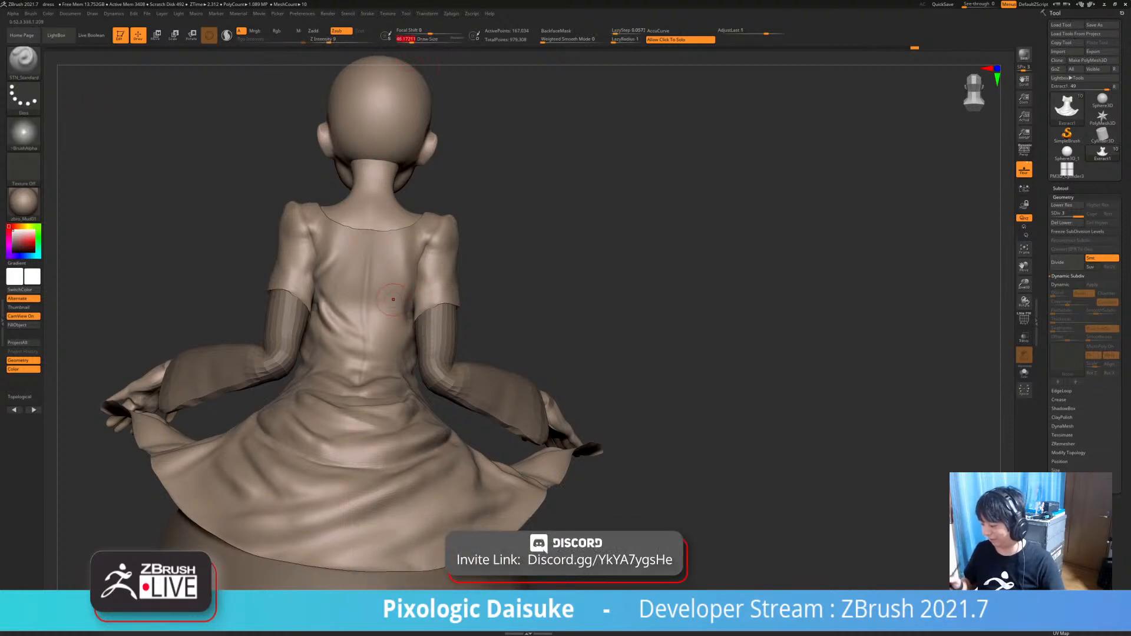
mouse_move(405, 313)
right_mouse_down()
mouse_move(404, 293)
mouse_move(381, 315)
right_mouse_up()
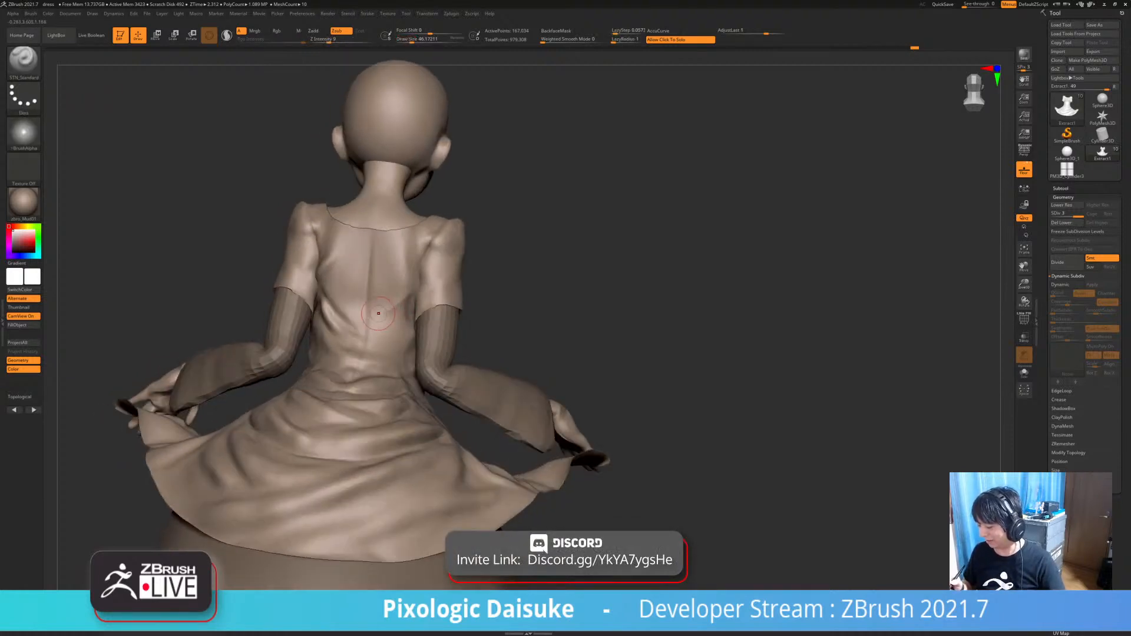
left_click_drag(377, 315, 393, 298)
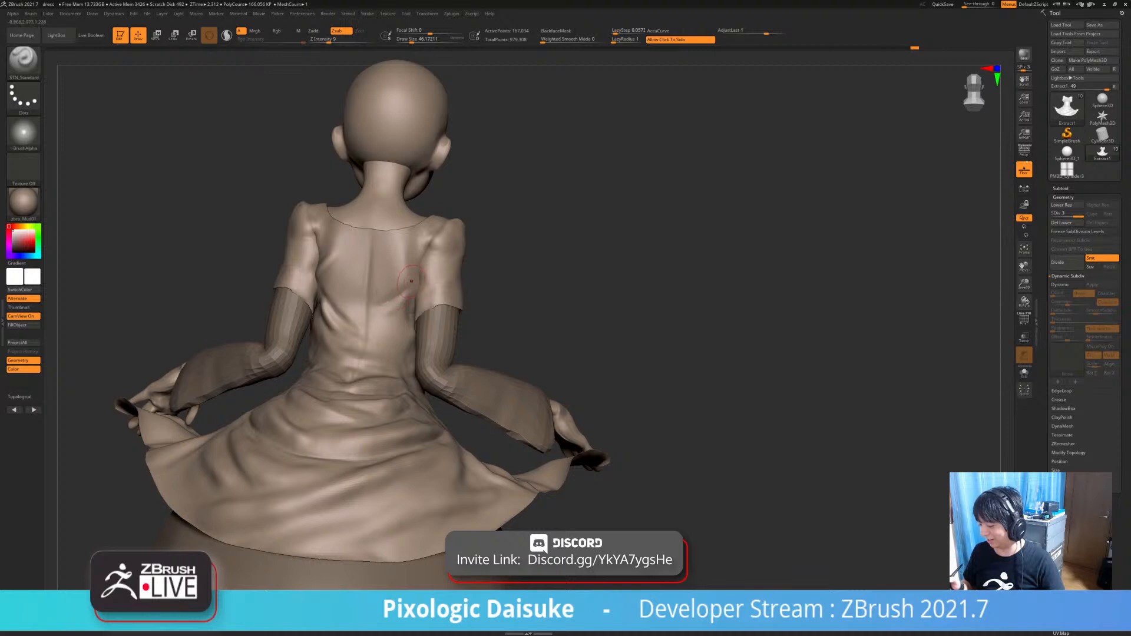
- Smooth the diagonal back fold and sculpt short wrinkles beside the right armpit with the Standard brush, softening them into the bodice
right_click_drag(411, 281, 405, 263)
mouse_move(405, 283)
left_mouse_down("shift")
mouse_move(375, 300)
mouse_move(386, 290)
left_mouse_up("shift")
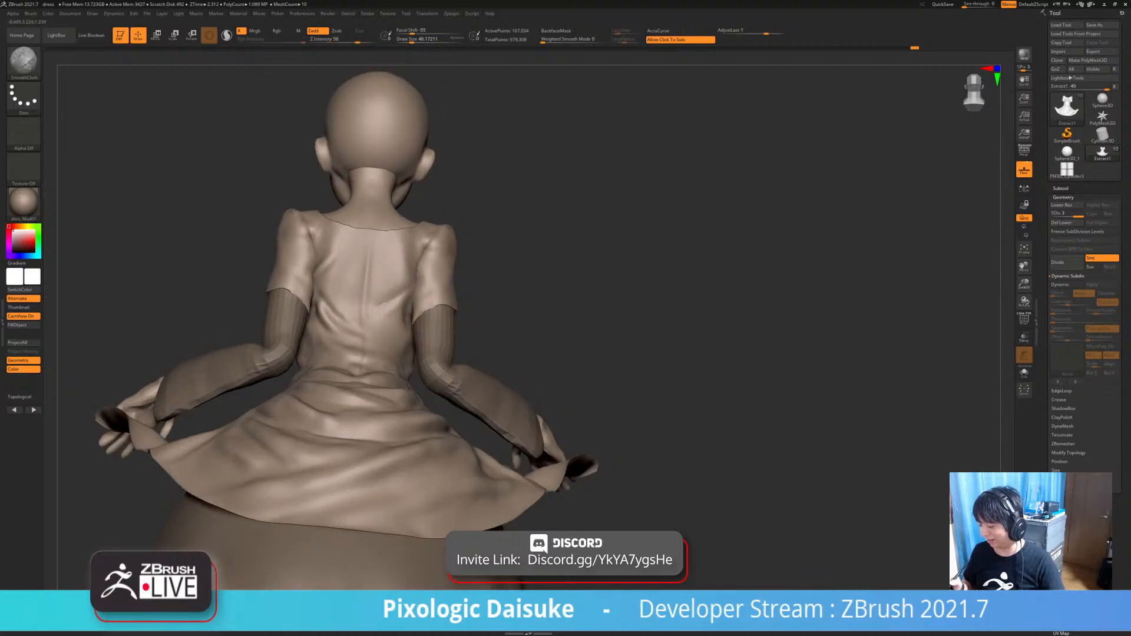
mouse_move(380, 307)
right_mouse_down()
mouse_move(386, 318)
mouse_move(398, 250)
mouse_move(396, 303)
mouse_move(348, 259)
mouse_move(369, 232)
mouse_move(358, 215)
right_mouse_up()
left_click(23, 59)
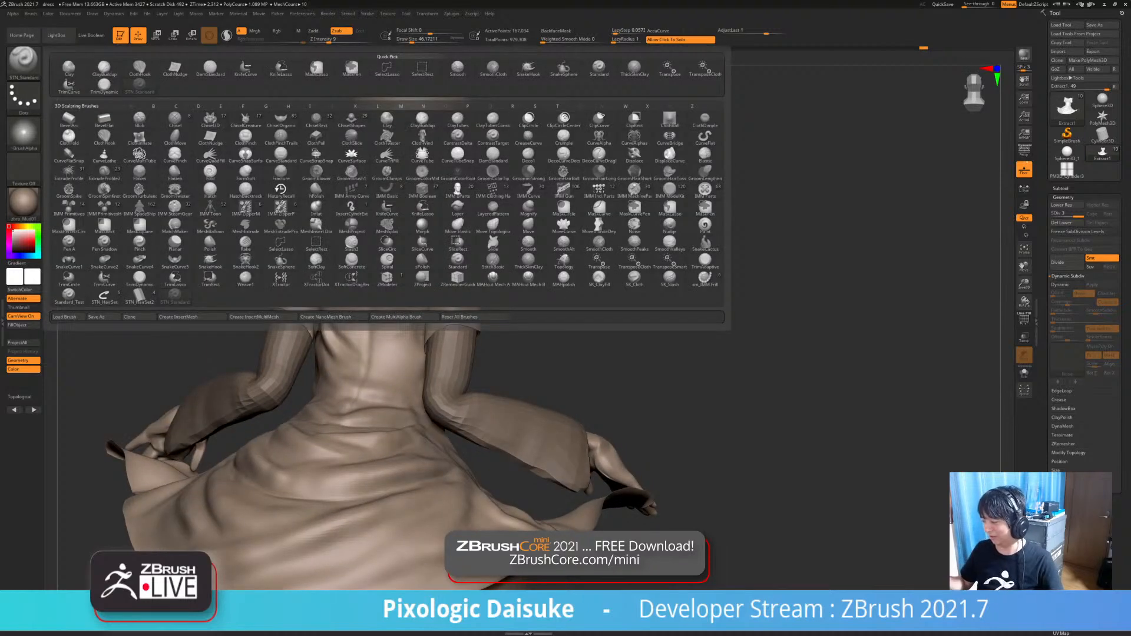
left_click(599, 69)
mouse_move(442, 281)
right_mouse_down()
mouse_move(417, 253)
mouse_move(404, 266)
mouse_move(412, 279)
right_mouse_up()
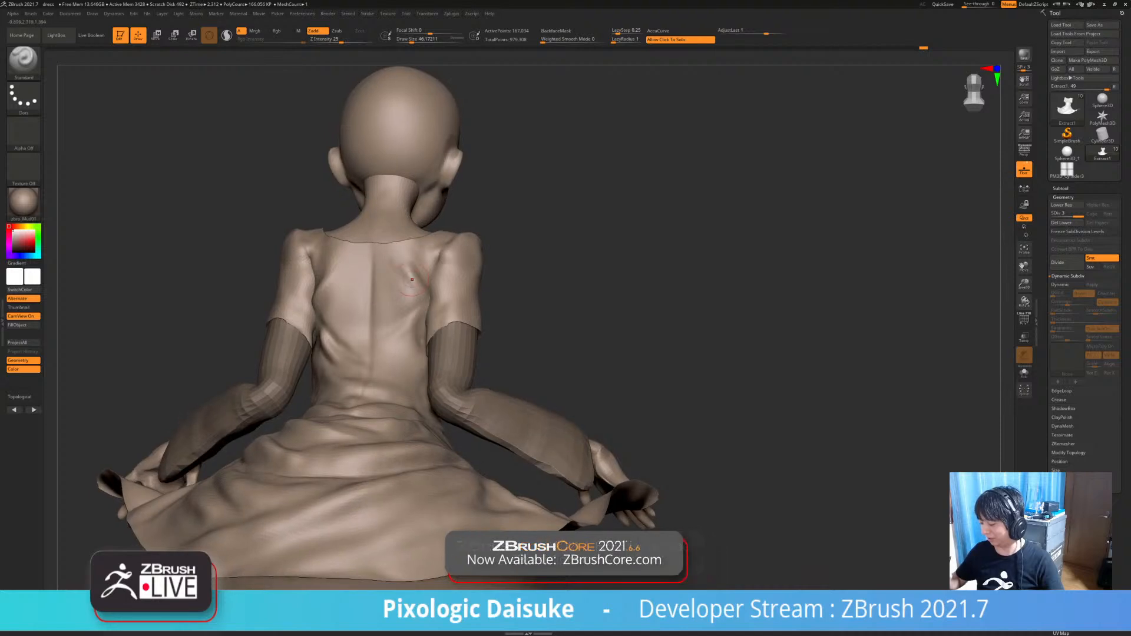
key("shift")
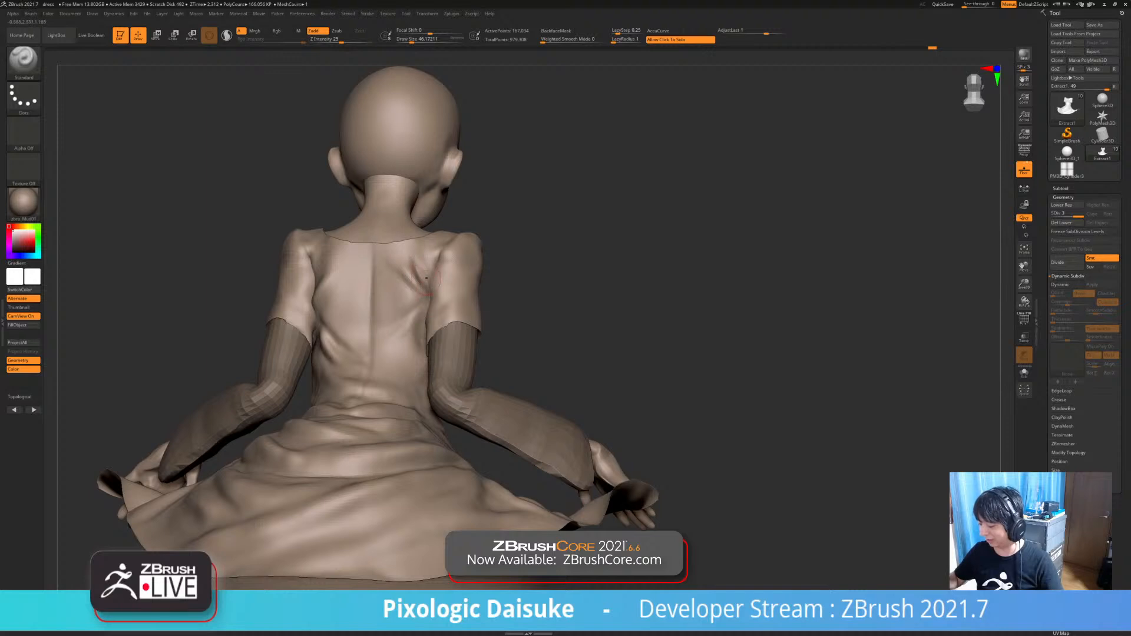
key("shift")
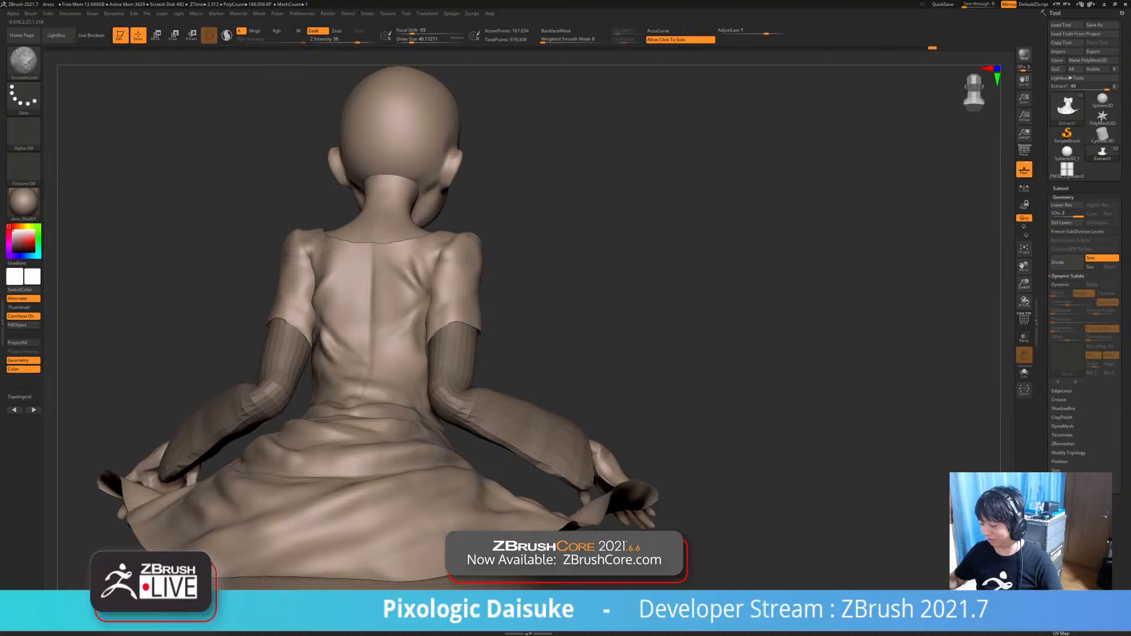
left_click_drag(422, 280, 393, 259, "shift")
right_click_drag(394, 259, 430, 266)
mouse_move(395, 266)
left_mouse_down("shift")
mouse_move(402, 284)
mouse_move(398, 270)
left_mouse_up("shift")
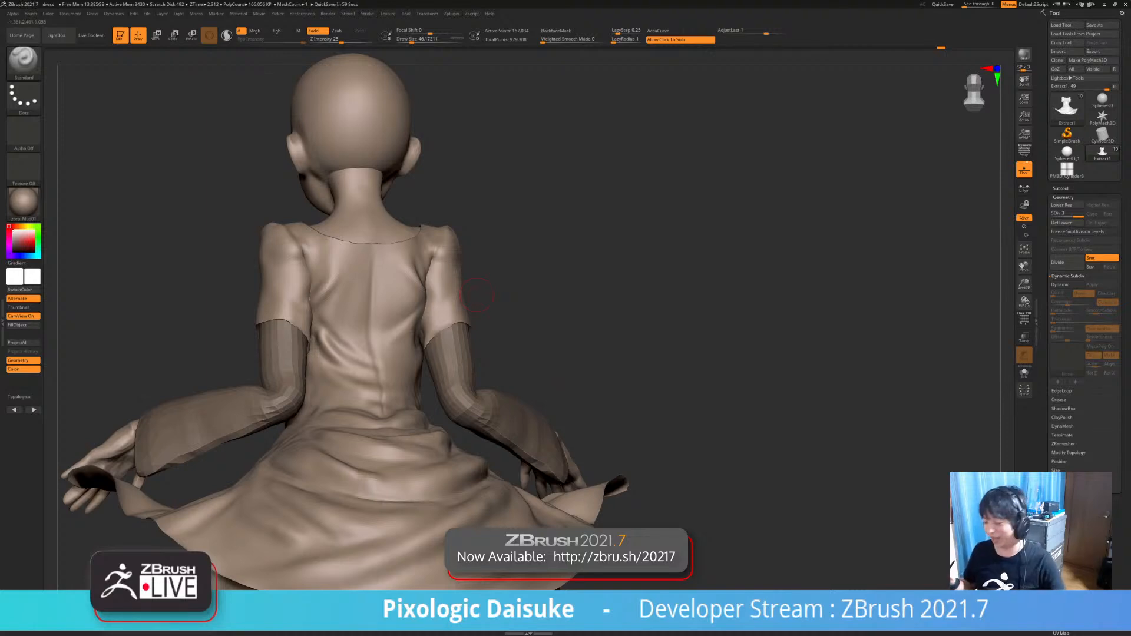
- Isolate the dress and sculpt a curved fold across the center seam at mid-back, using a draw size of about 25
left_click(408, 39)
right_click_drag(448, 283, 420, 289)
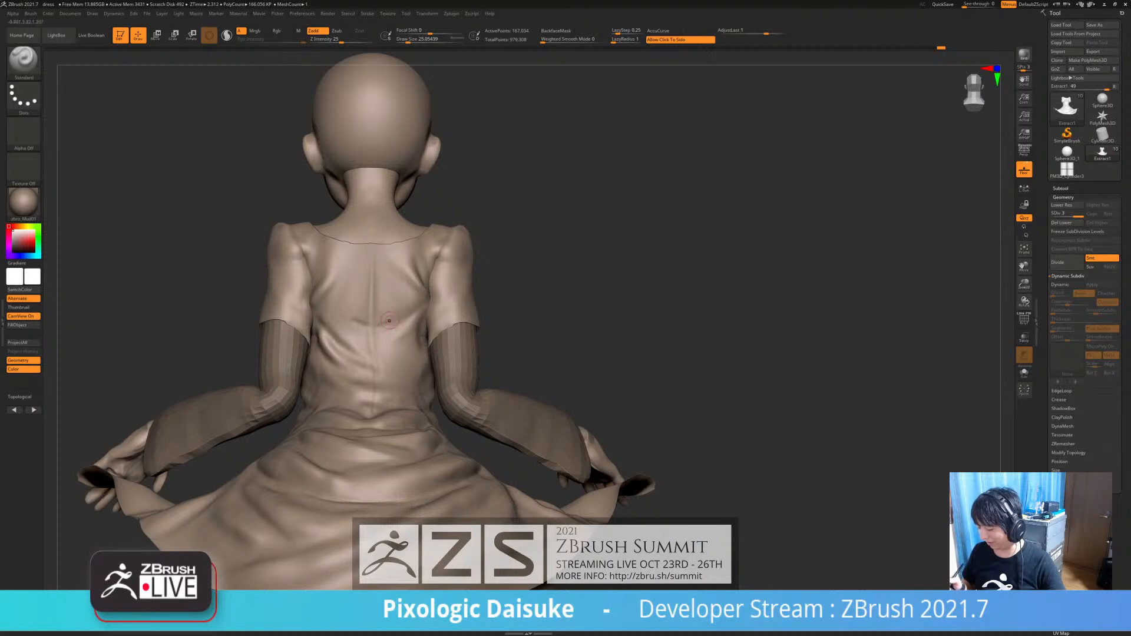
mouse_move(413, 333)
right_mouse_down()
mouse_move(382, 322)
mouse_move(389, 312)
mouse_move(363, 324)
right_mouse_up()
left_click(369, 323, "ctrl+shift")
left_click_drag(357, 325, 397, 323)
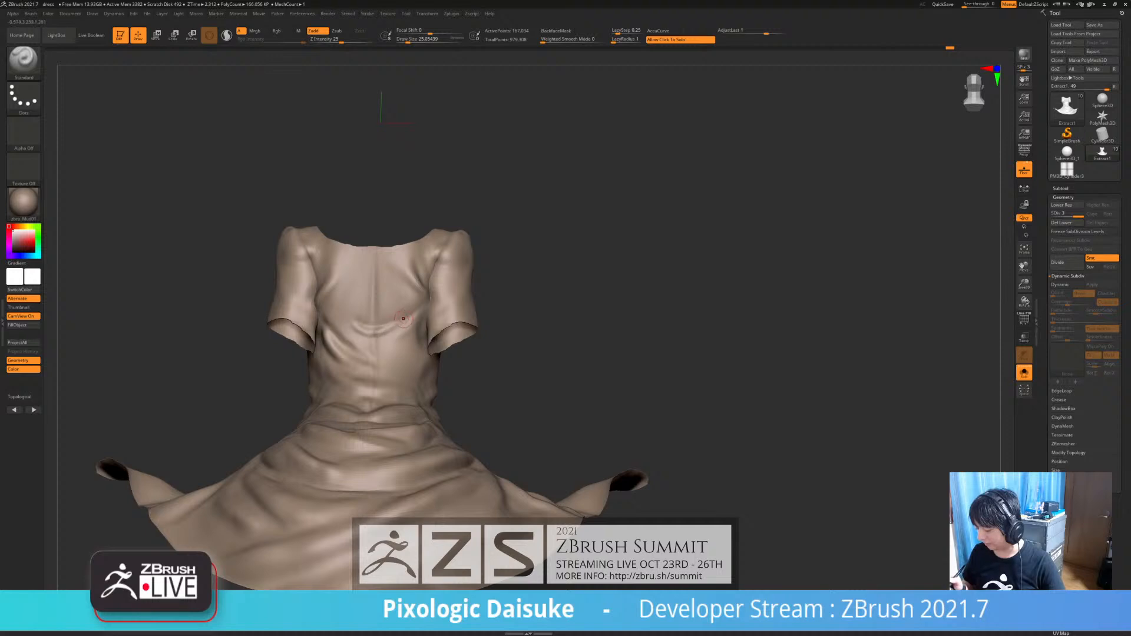
right_click_drag(403, 319, 386, 329)
left_click_drag(380, 328, 394, 327)
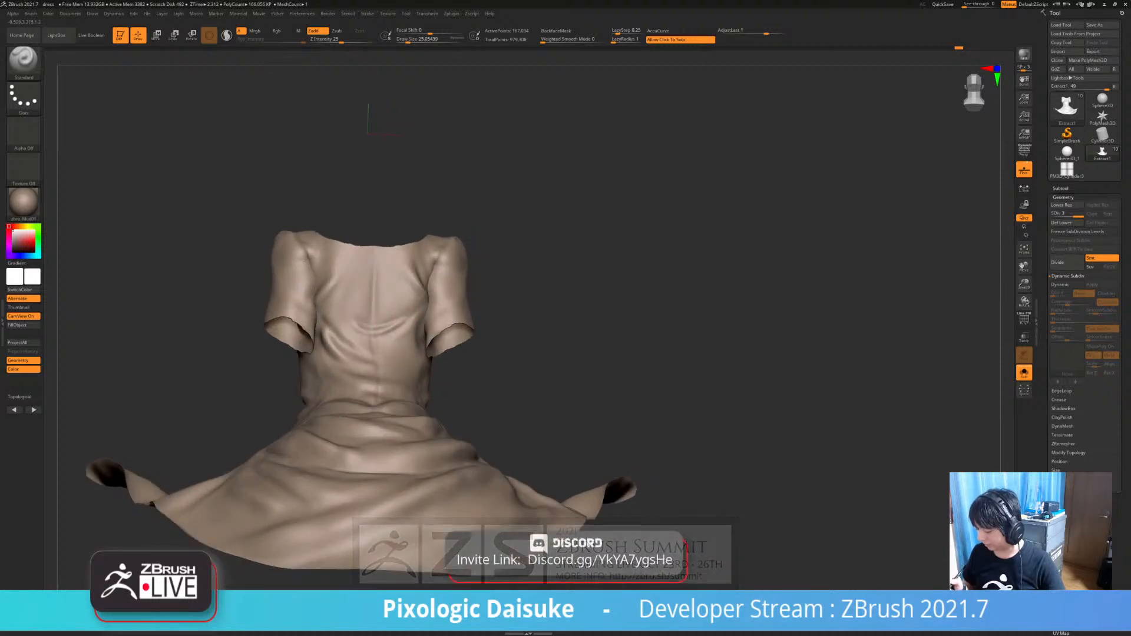
- Refine and smooth the left part of the mid-back fold, and show the whole figure again
key("shift")
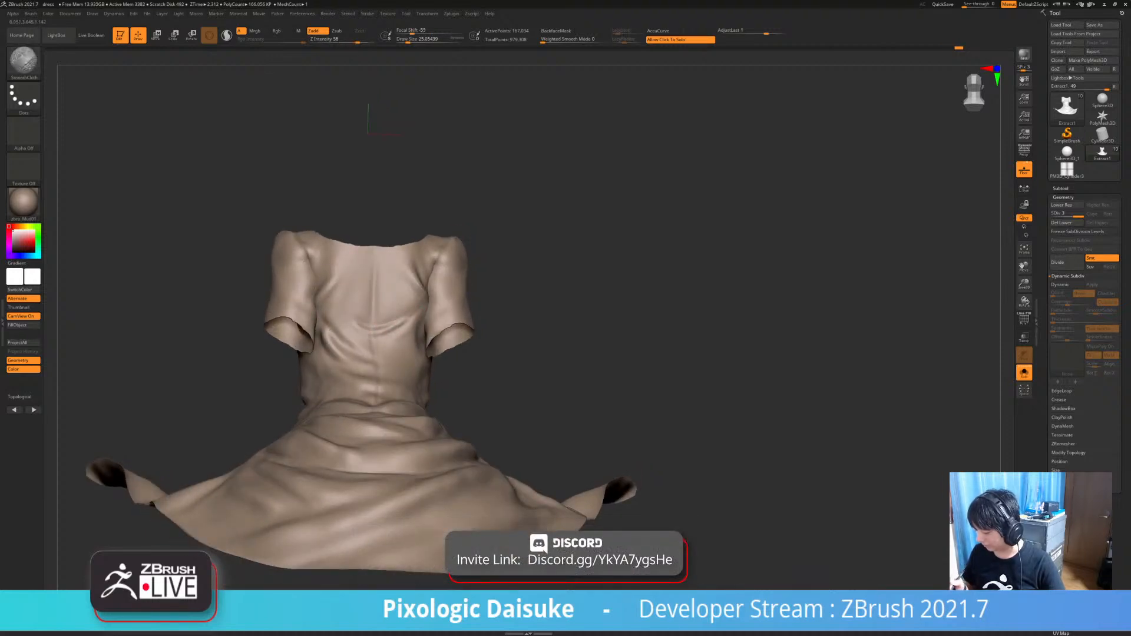
mouse_move(447, 282)
right_mouse_down("ctrl")
mouse_move(384, 313)
mouse_move(380, 364)
right_mouse_up("ctrl")
left_click_drag(347, 310, 380, 325)
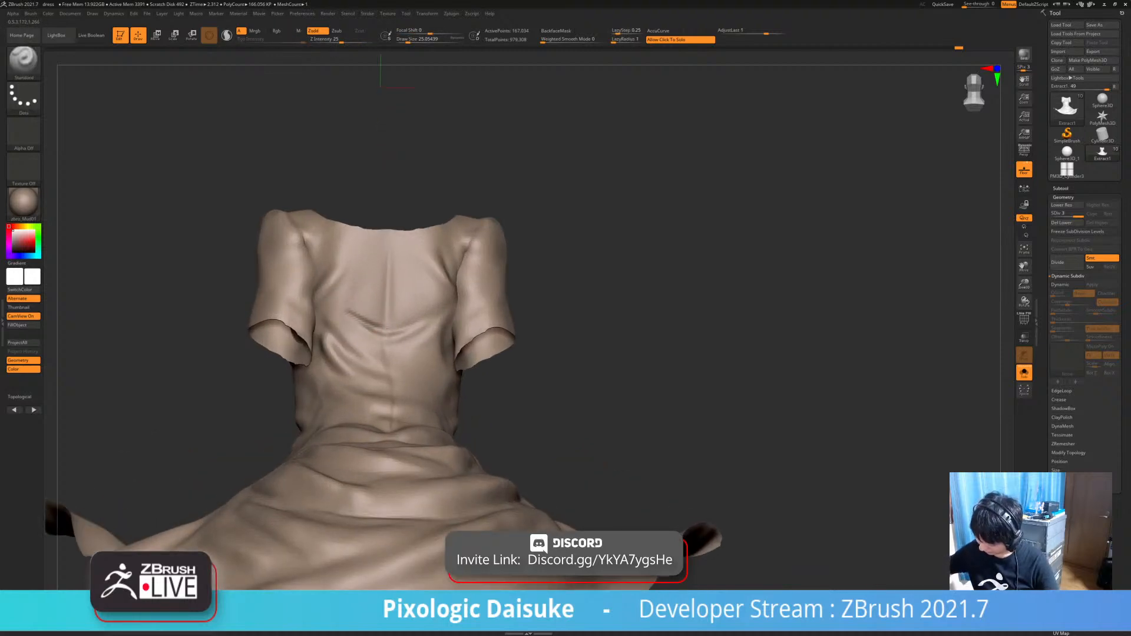
key("shift")
right_click_drag(377, 324, 366, 243, "ctrl")
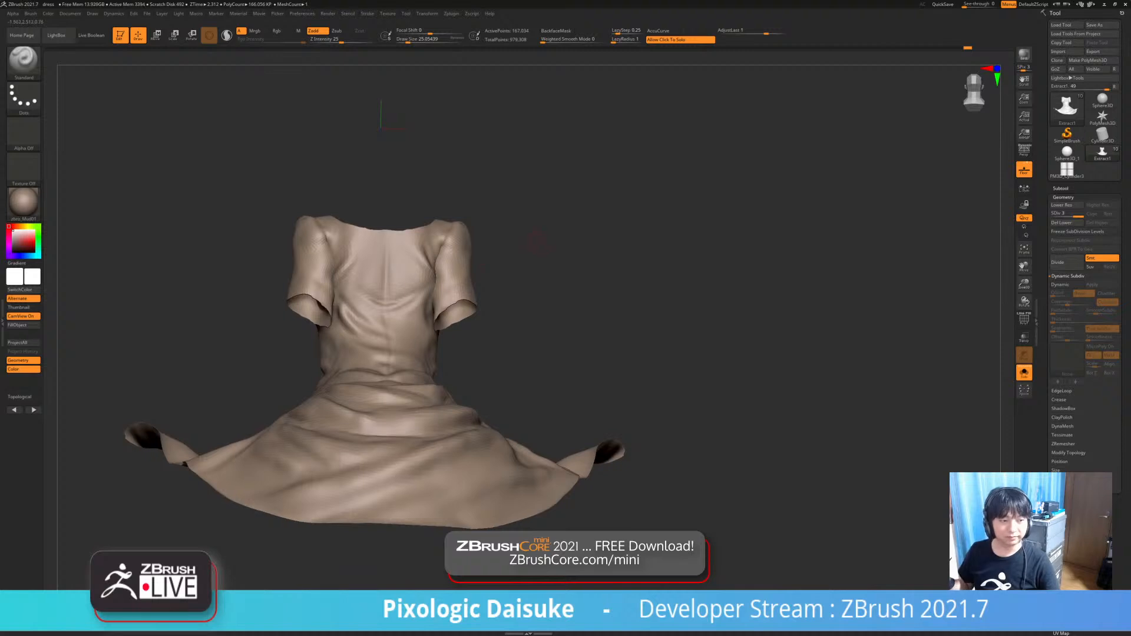
left_click(554, 248)
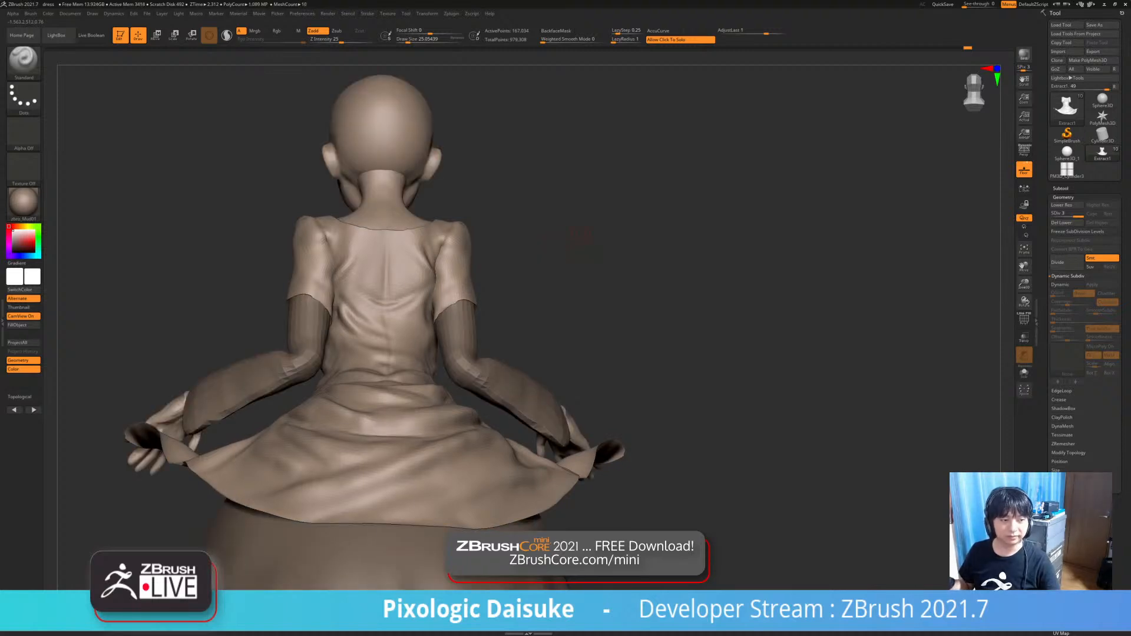
left_click(576, 258)
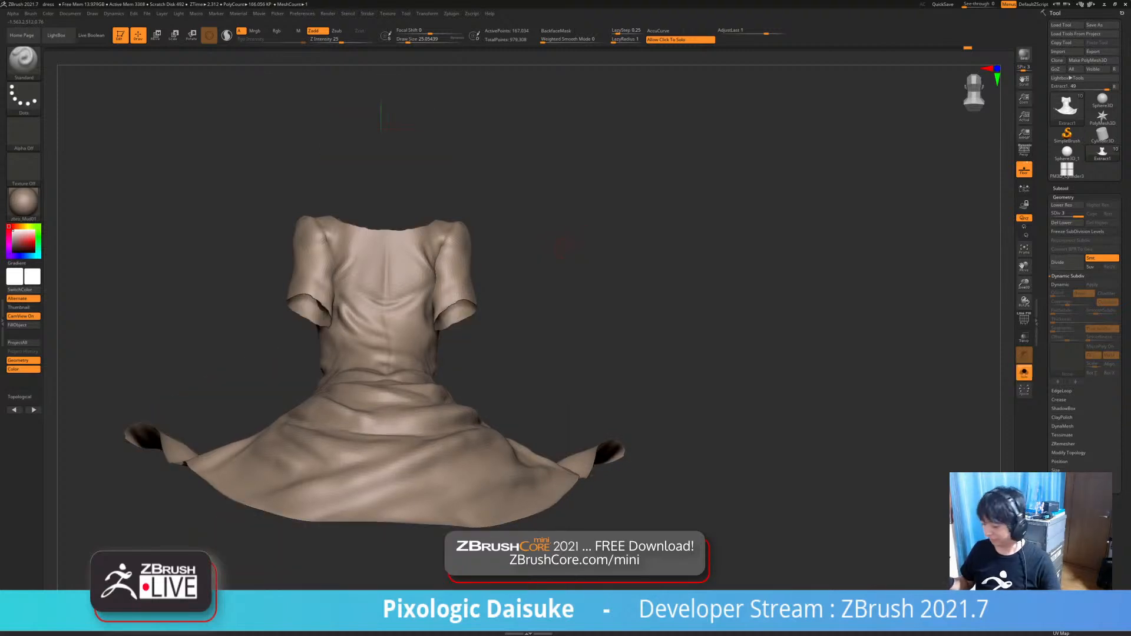
left_click(577, 263)
- Smooth the bodice along its back neckline, around the upper end of the center seam
right_click_drag(391, 272, 393, 256)
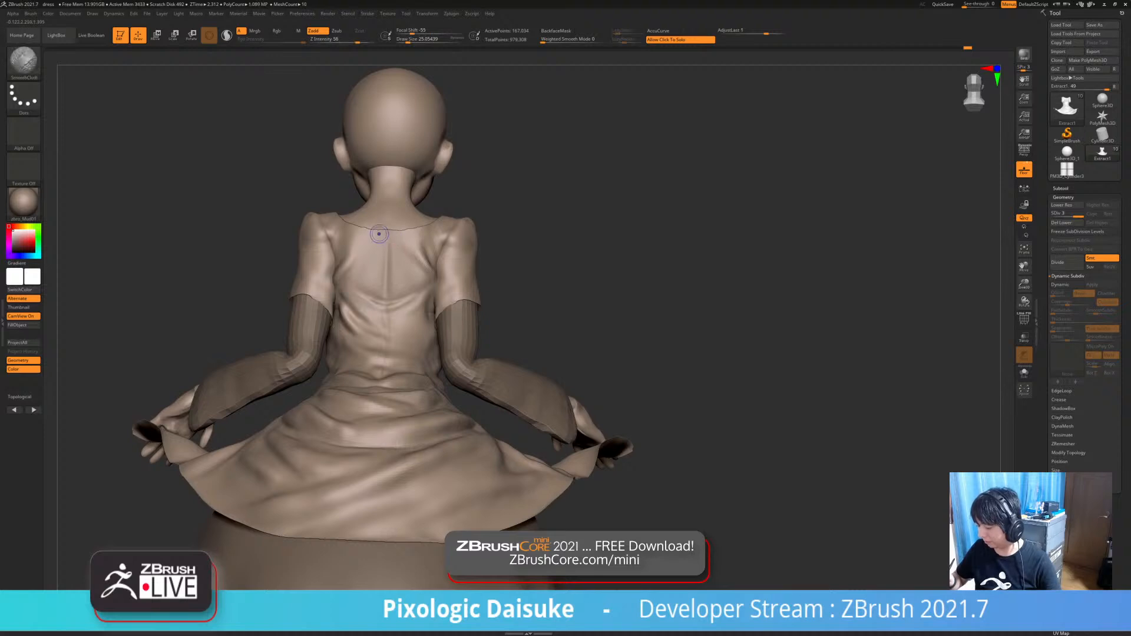
left_click_drag(379, 234, 392, 237, "shift")
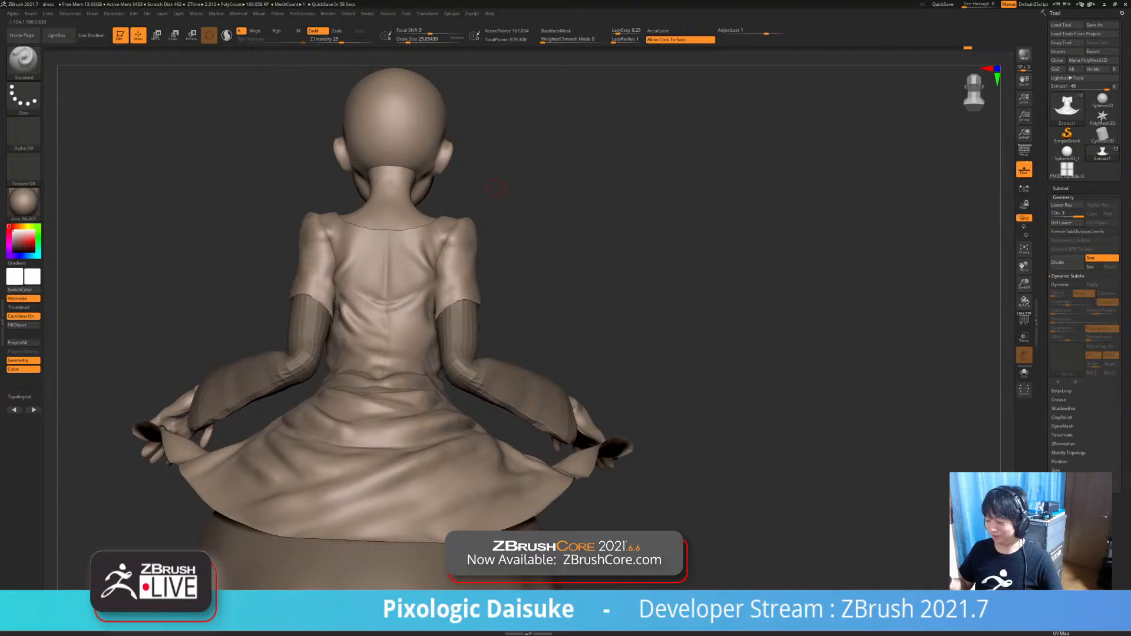
left_click_drag(487, 188, 486, 227)
left_click_drag(407, 233, 398, 231, "shift")
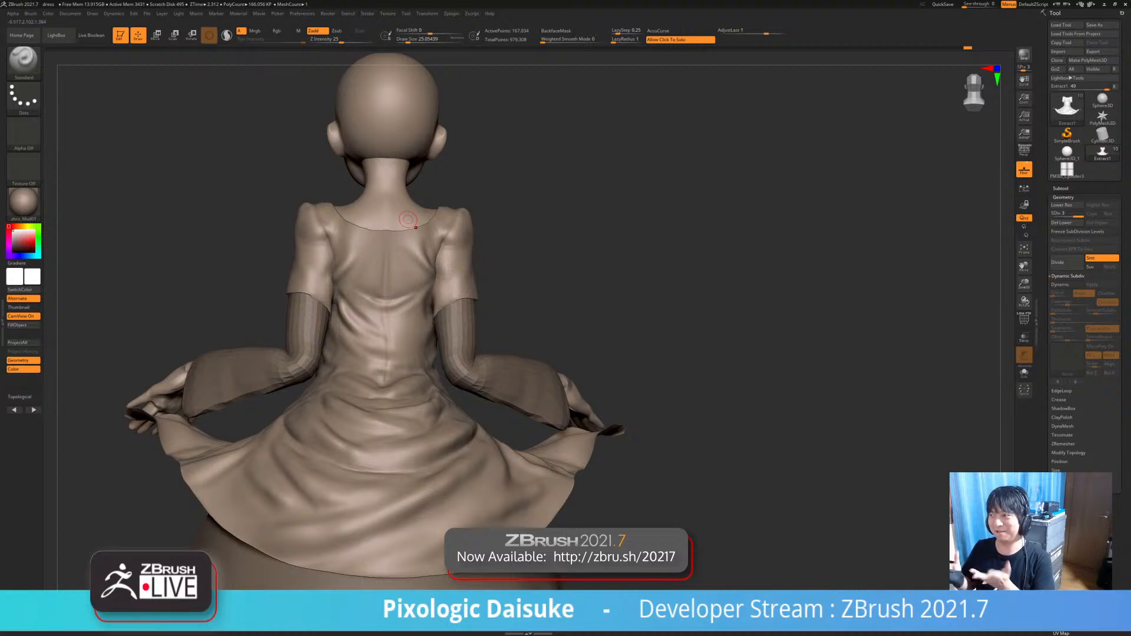
right_click_drag(409, 219, 406, 200)
mouse_move(373, 230)
left_mouse_down("shift")
mouse_move(393, 229)
mouse_move(378, 230)
left_mouse_up("shift")
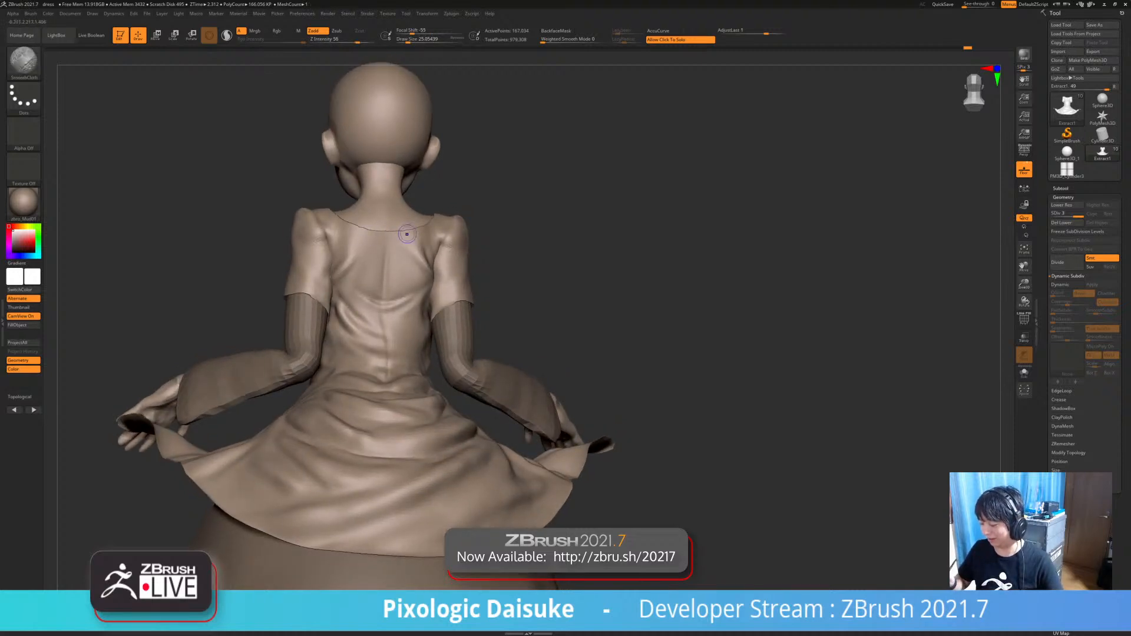
left_click_drag(482, 194, 482, 219)
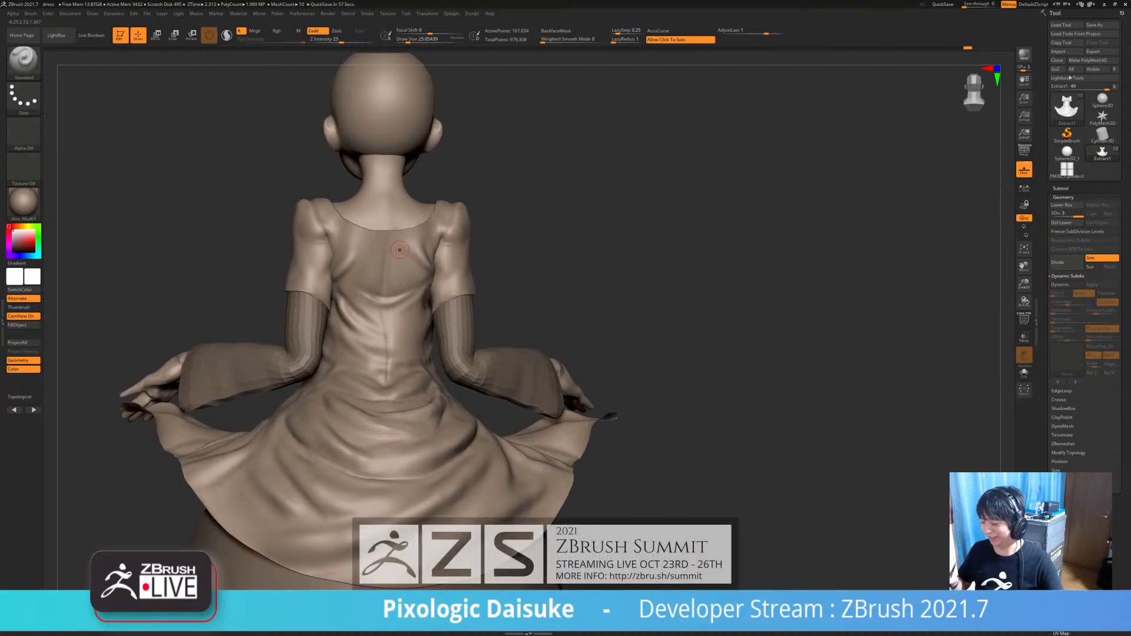
- Sculpt a diagonal wrinkle over the left shoulder blade and smooth it toward the center seam
right_click_drag(395, 251, 338, 270)
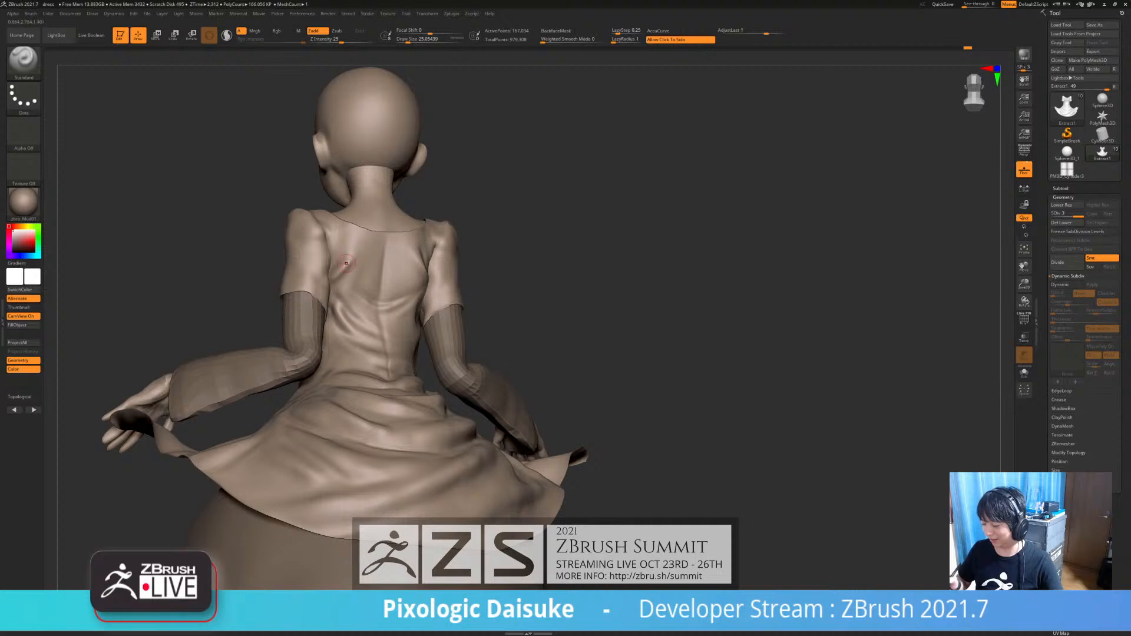
key("shift")
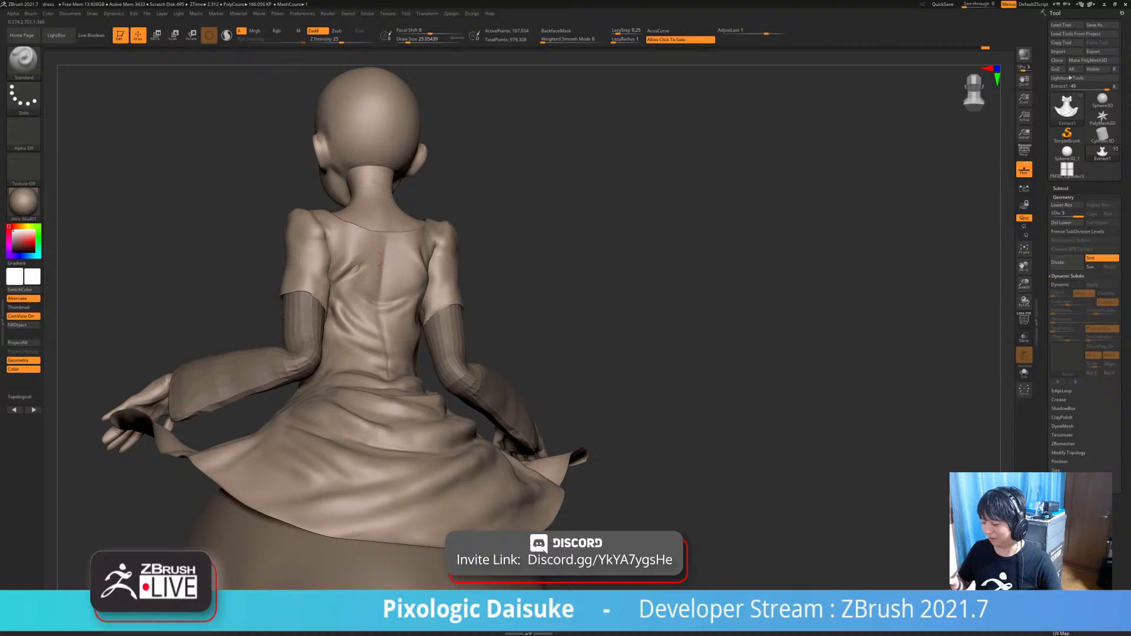
key("shift")
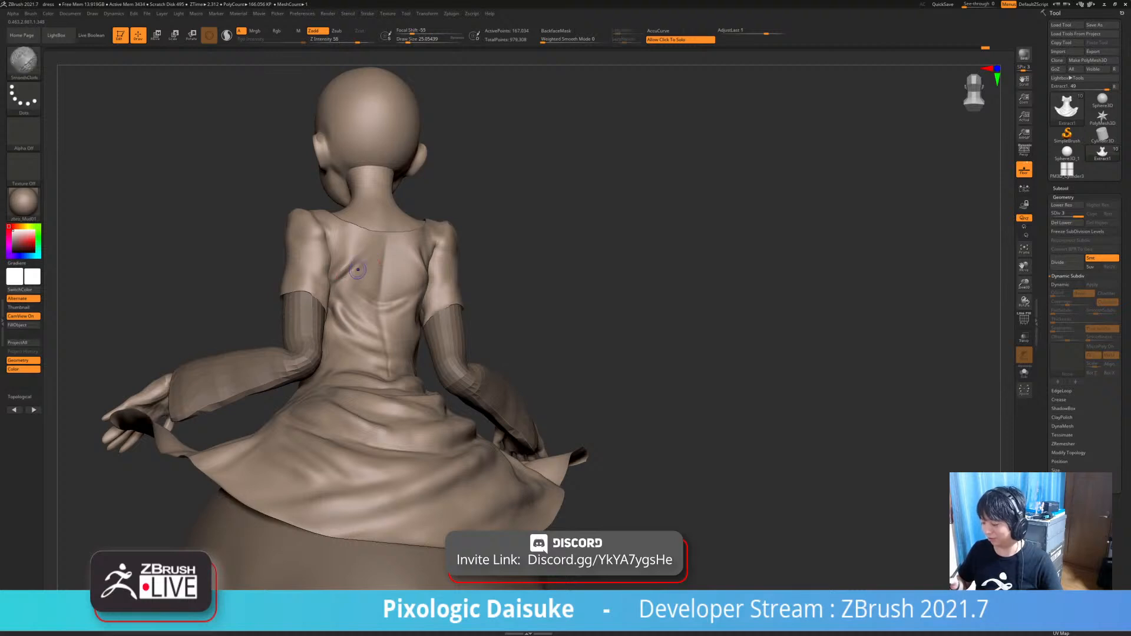
left_click_drag(379, 262, 380, 247, "shift")
- Sculpt and smooth small folds on the right side of the bodice's back above the waist, undoing the last stroke
right_click_drag(432, 227, 443, 193, "ctrl")
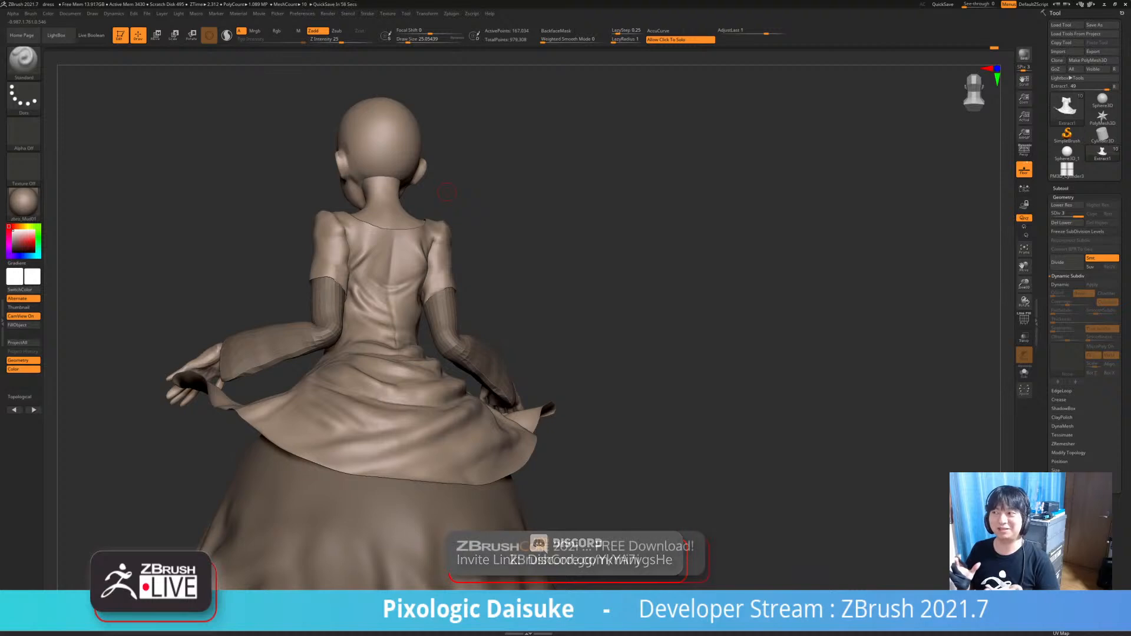
left_click_drag(447, 193, 374, 252)
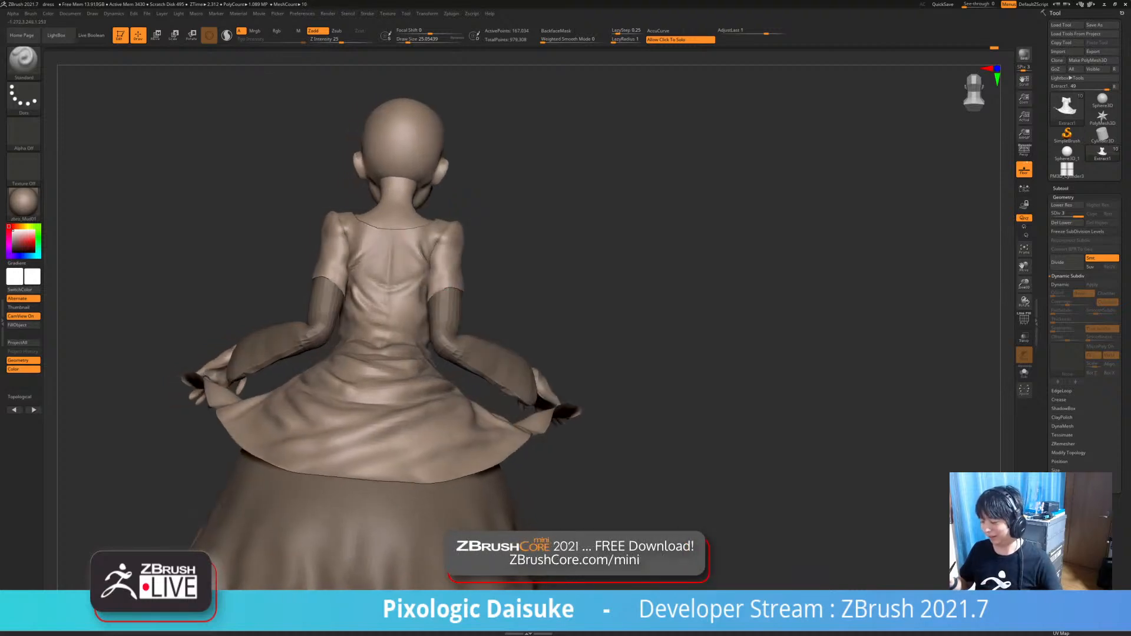
right_click_drag(436, 241, 449, 277)
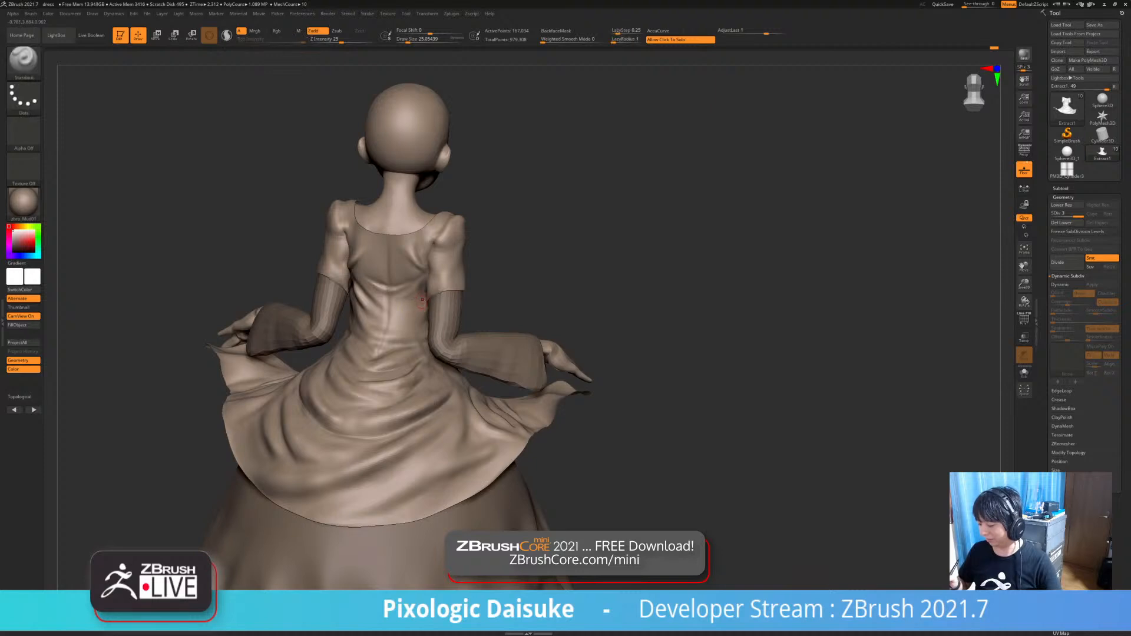
right_click_drag(417, 309, 419, 297)
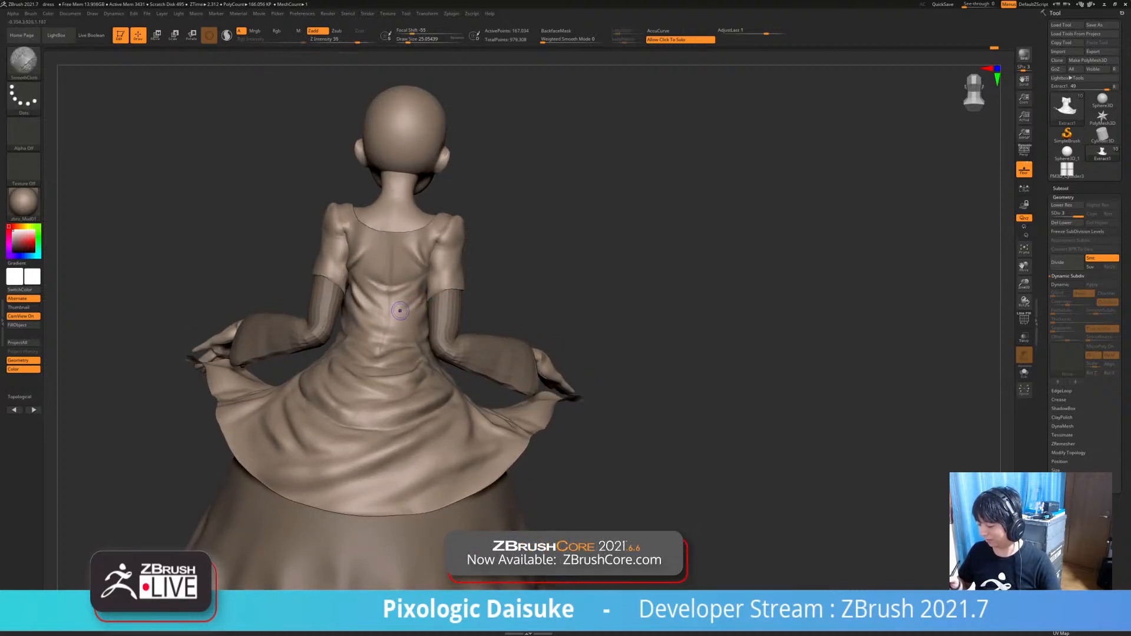
left_click_drag(420, 297, 422, 302, "shift")
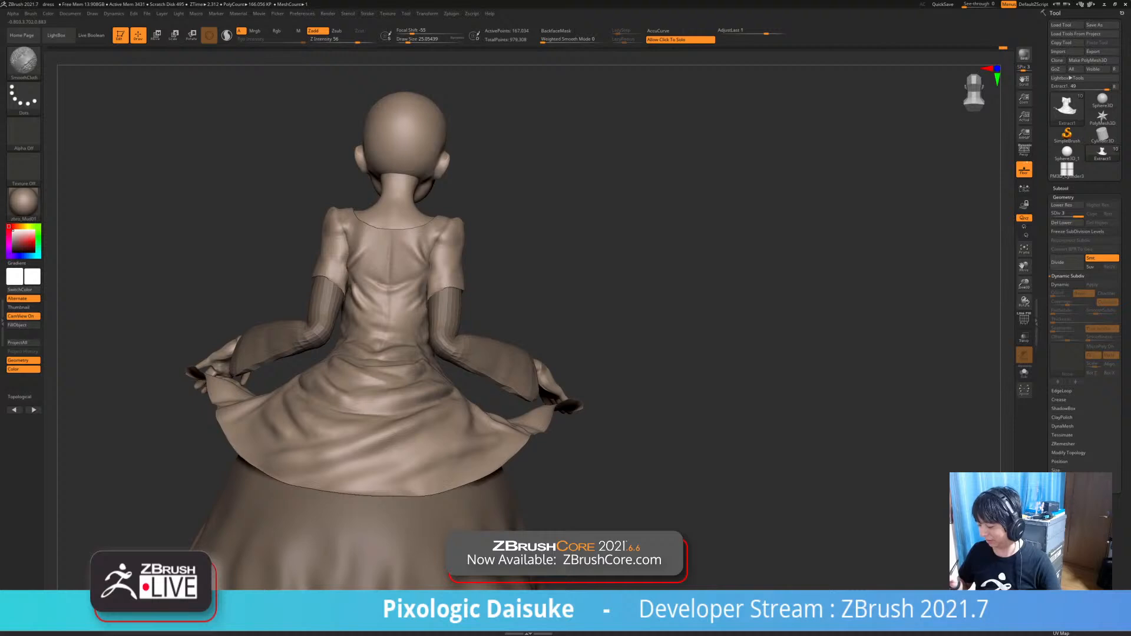
mouse_move(422, 302)
right_mouse_down()
mouse_move(519, 307)
mouse_move(439, 255)
right_mouse_up()
key("ctrl+z")
- Try a stroke on the bodice's back with a larger Standard brush and undo it
left_click_drag(408, 40, 411, 39)
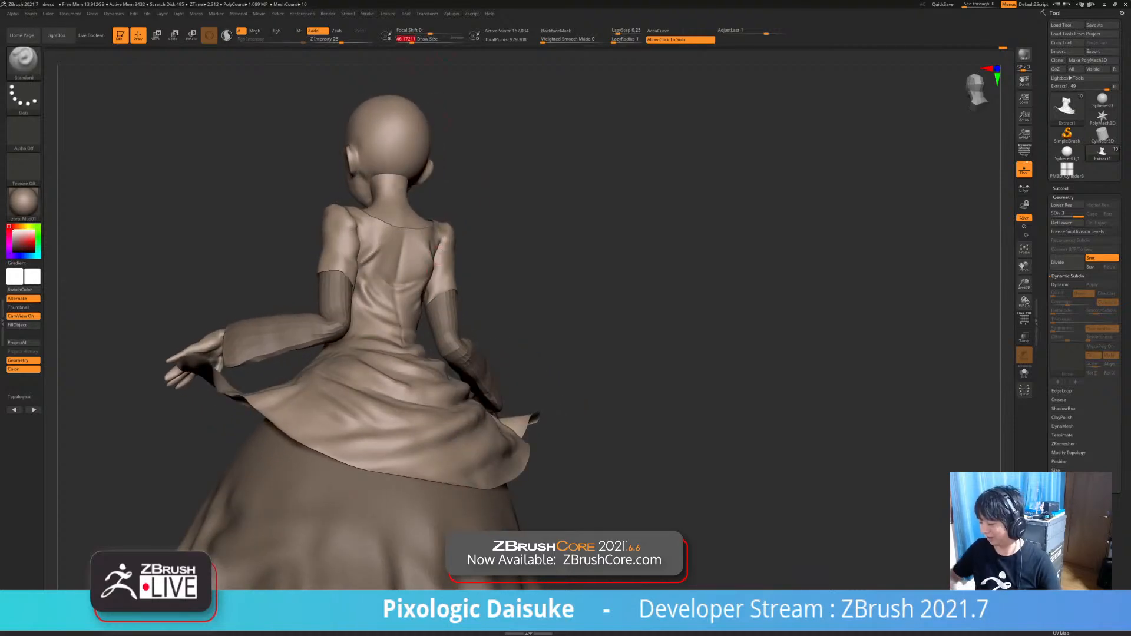
mouse_move(406, 298)
right_mouse_down()
mouse_move(428, 290)
mouse_move(424, 321)
mouse_move(442, 291)
right_mouse_up()
key("ctrl+z")
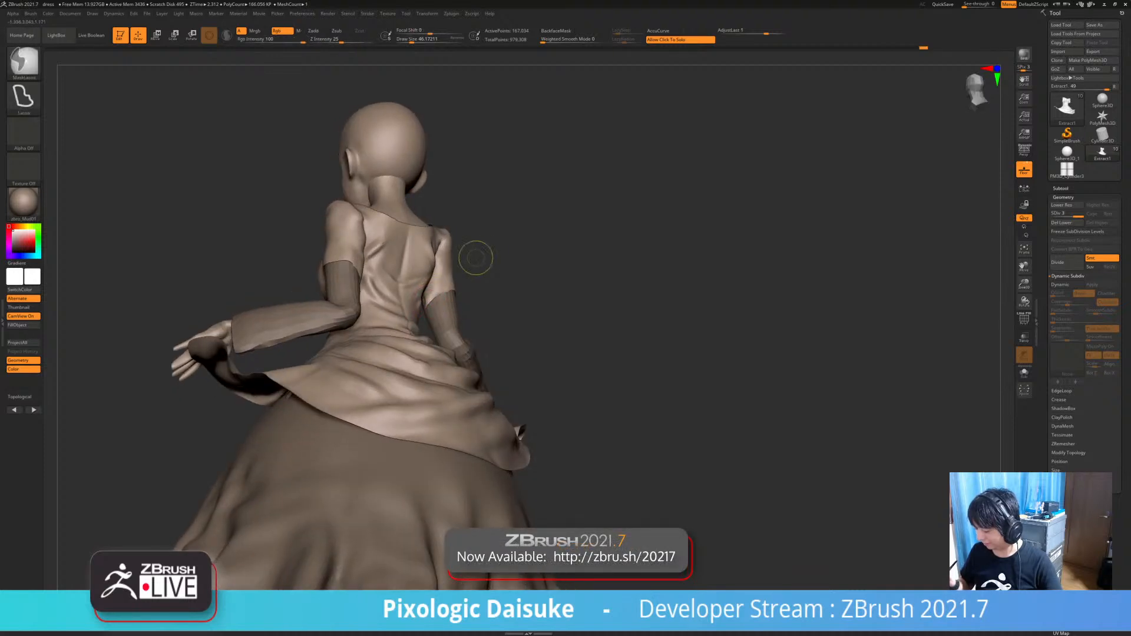
- Adjust the bodice's contour near the right arm with the SnakeHook brush, using a draw size of about 90 and BackfaceMask enabled
right_click_drag(488, 259, 508, 256)
left_click(23, 61)
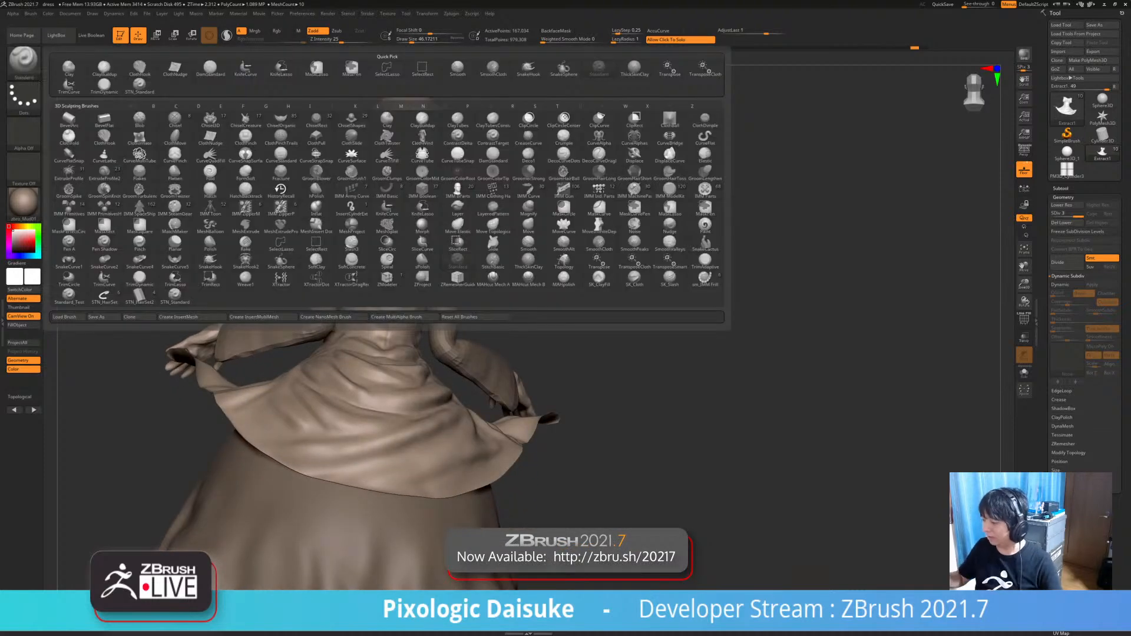
left_click(455, 190)
left_click(417, 39)
right_click_drag(422, 285, 429, 297, "ctrl")
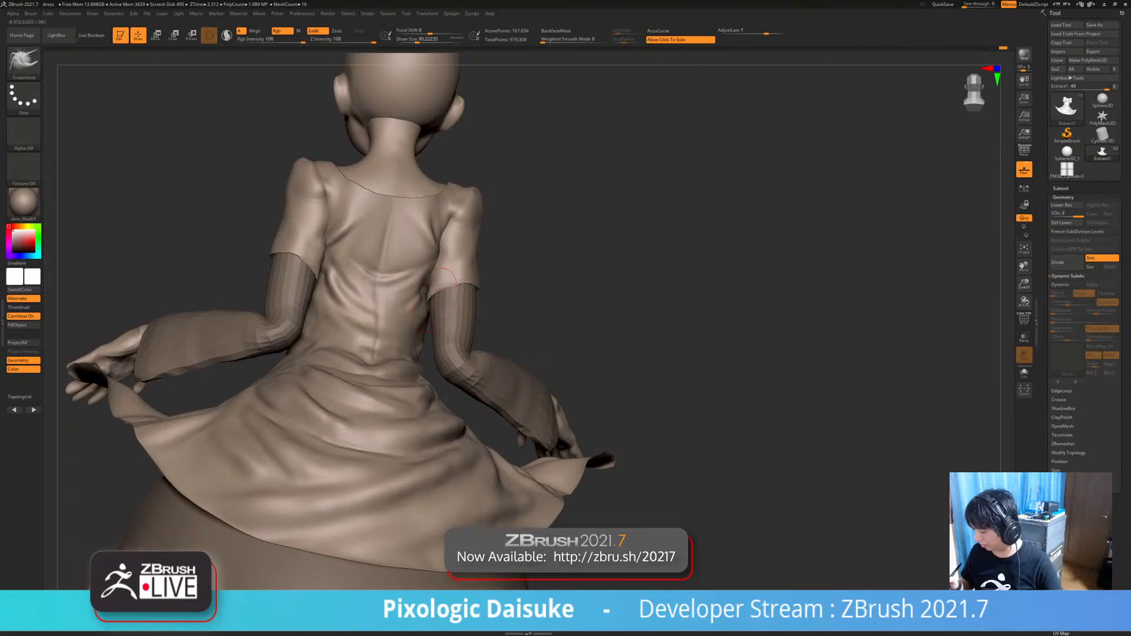
left_click(557, 31)
mouse_move(454, 256)
right_mouse_down()
mouse_move(436, 288)
mouse_move(444, 312)
mouse_move(459, 287)
right_mouse_up()
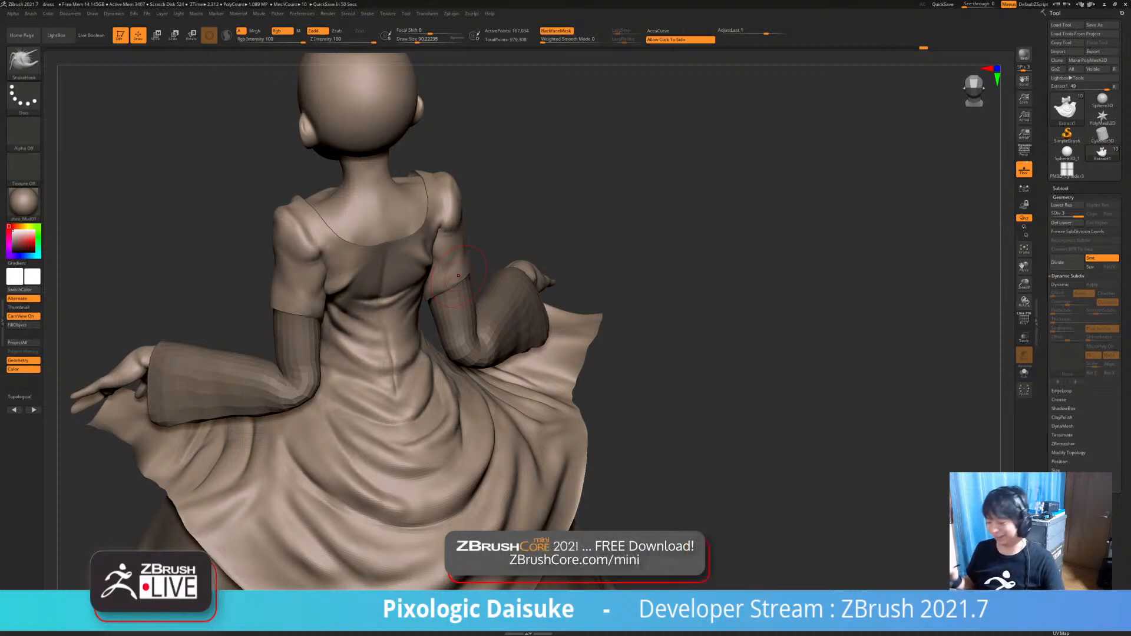
mouse_move(459, 275)
right_mouse_down()
mouse_move(472, 275)
mouse_move(463, 269)
right_mouse_up()
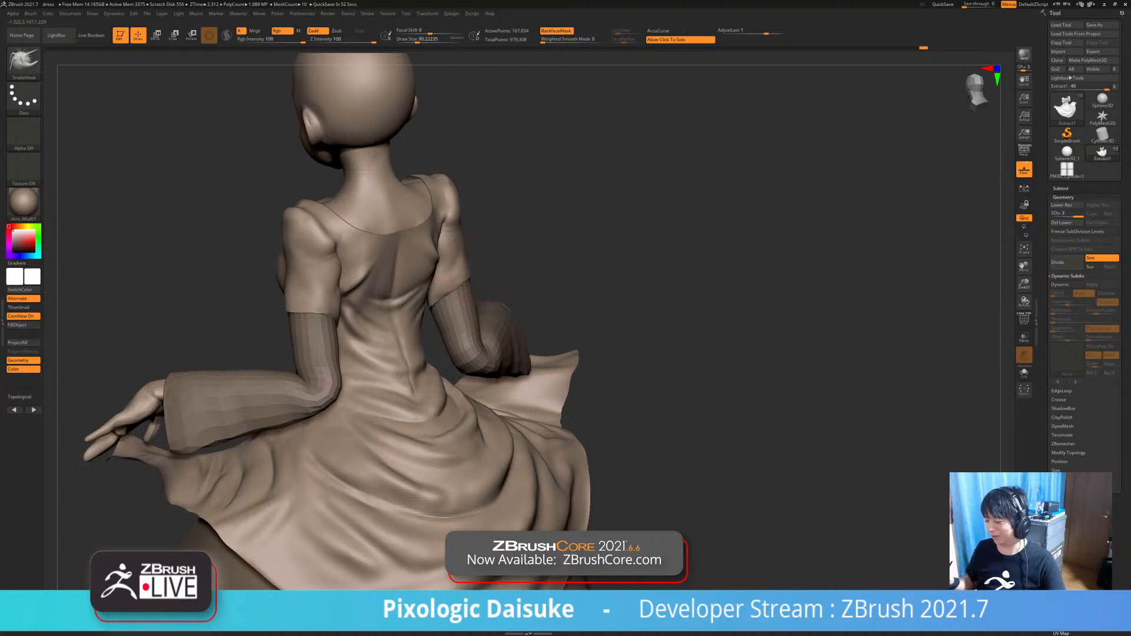
mouse_move(475, 269)
right_mouse_down()
mouse_move(433, 270)
mouse_move(450, 323)
mouse_move(435, 309)
mouse_move(455, 314)
mouse_move(425, 313)
mouse_move(463, 317)
mouse_move(455, 293)
mouse_move(489, 305)
right_mouse_up()
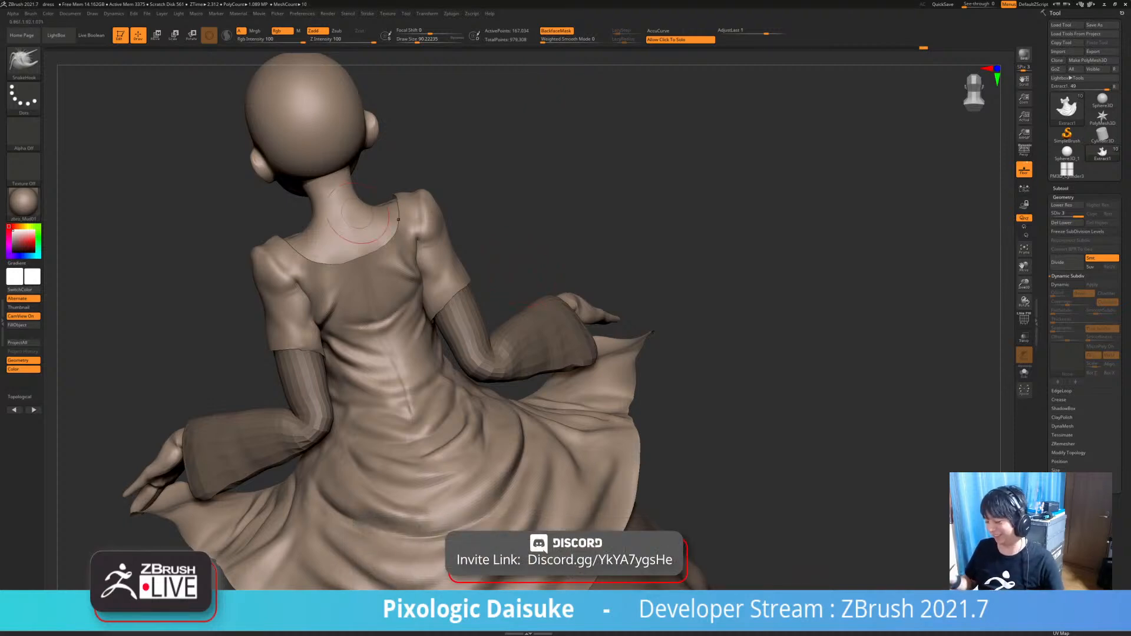
- Sculpt a fold on the right short sleeve near the elbow with the Standard brush, reducing the draw size to about 14
left_click(23, 60)
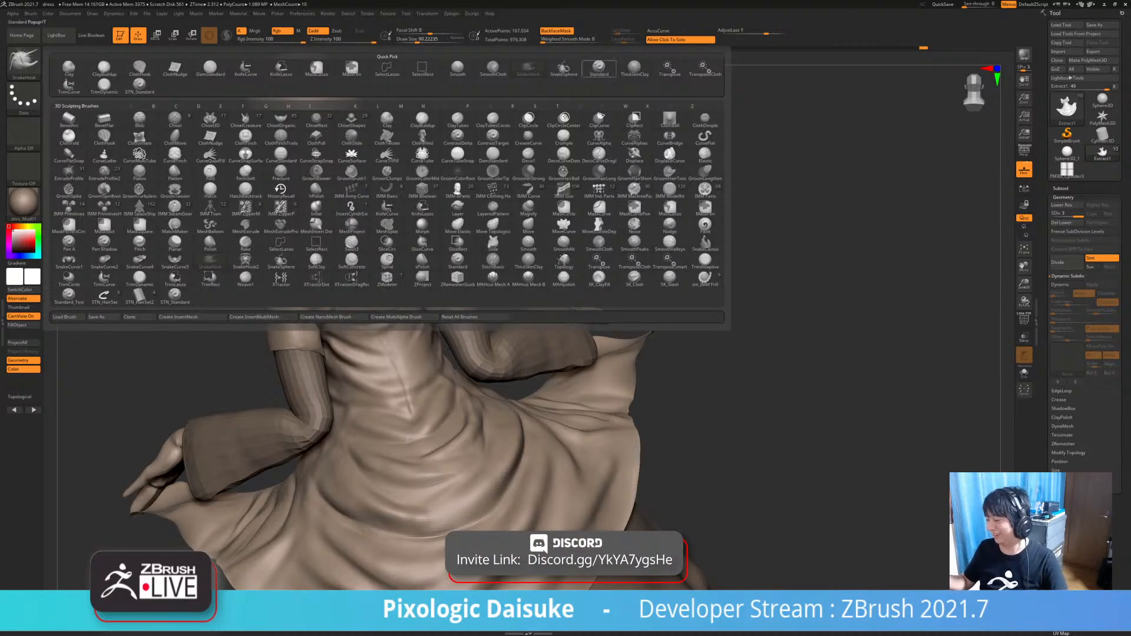
left_click(599, 67)
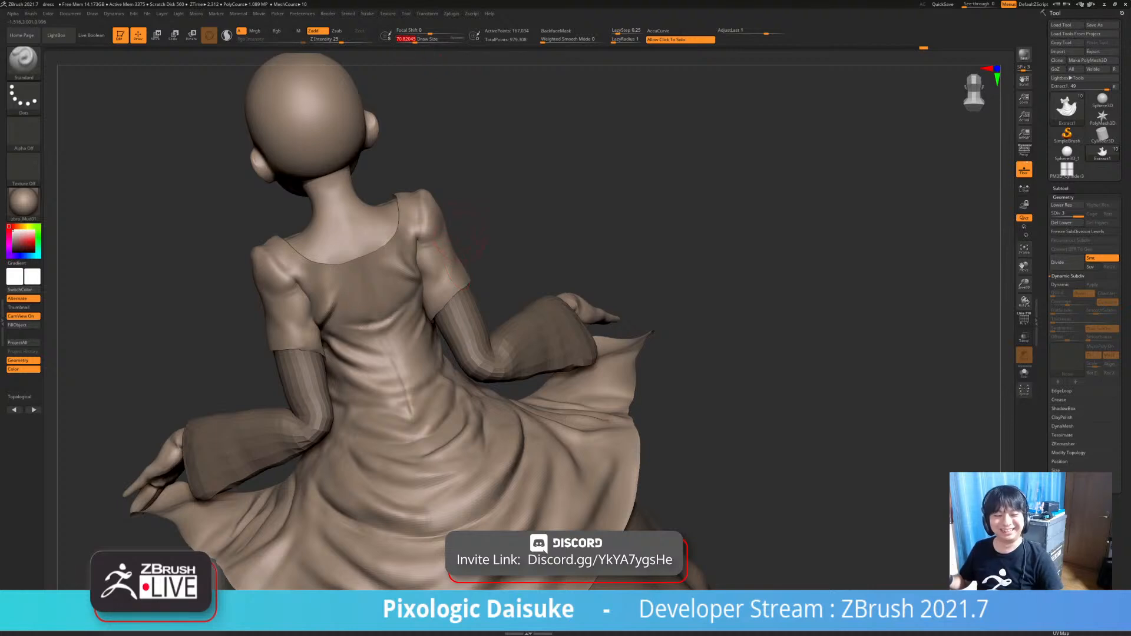
left_click_drag(415, 40, 412, 40)
left_click_drag(519, 336, 511, 301)
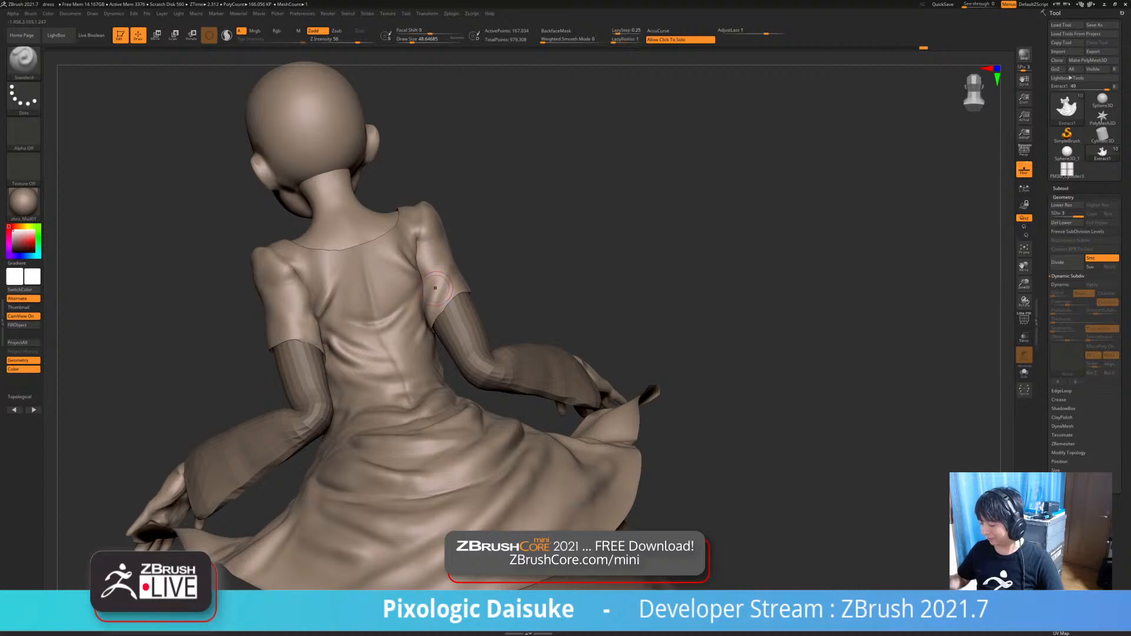
key("ctrl+shift+z")
left_click_drag(412, 39, 404, 39)
left_click_drag(466, 194, 439, 293)
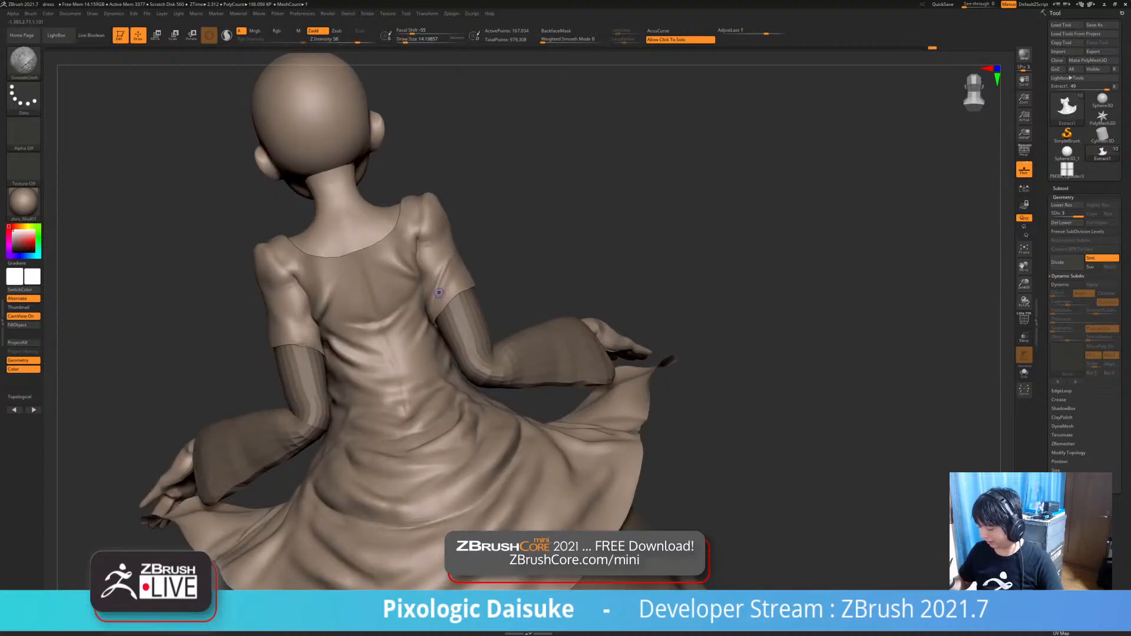
- Set the draw size to about 23, then sculpt and smooth additional folds on the right short sleeve
left_click_drag(405, 40, 408, 40)
mouse_move(500, 259)
left_mouse_down()
mouse_move(472, 265)
mouse_move(545, 266)
left_mouse_up()
left_click_drag(445, 273, 452, 258, "shift")
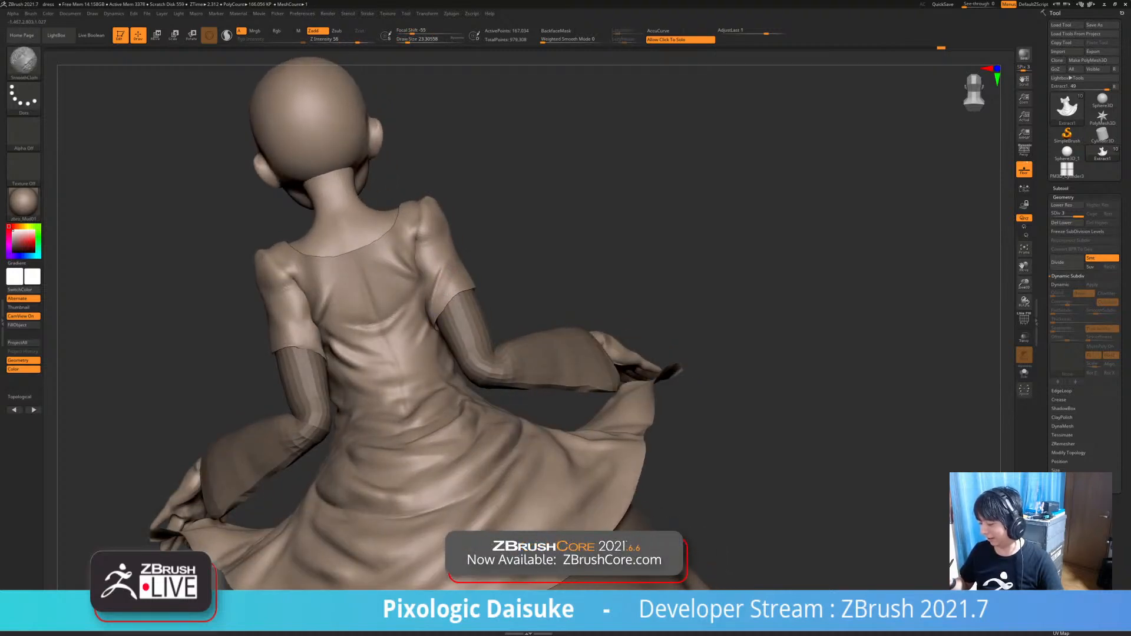
mouse_move(519, 265)
left_mouse_down()
mouse_move(495, 279)
mouse_move(528, 266)
left_mouse_up()
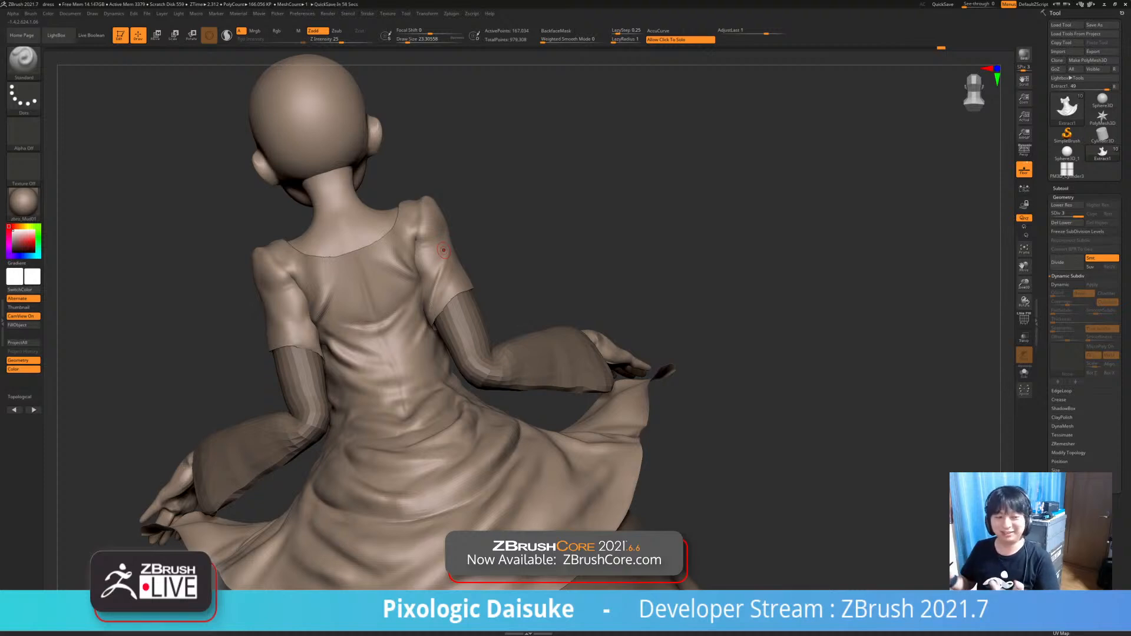
left_click_drag(519, 265, 495, 277)
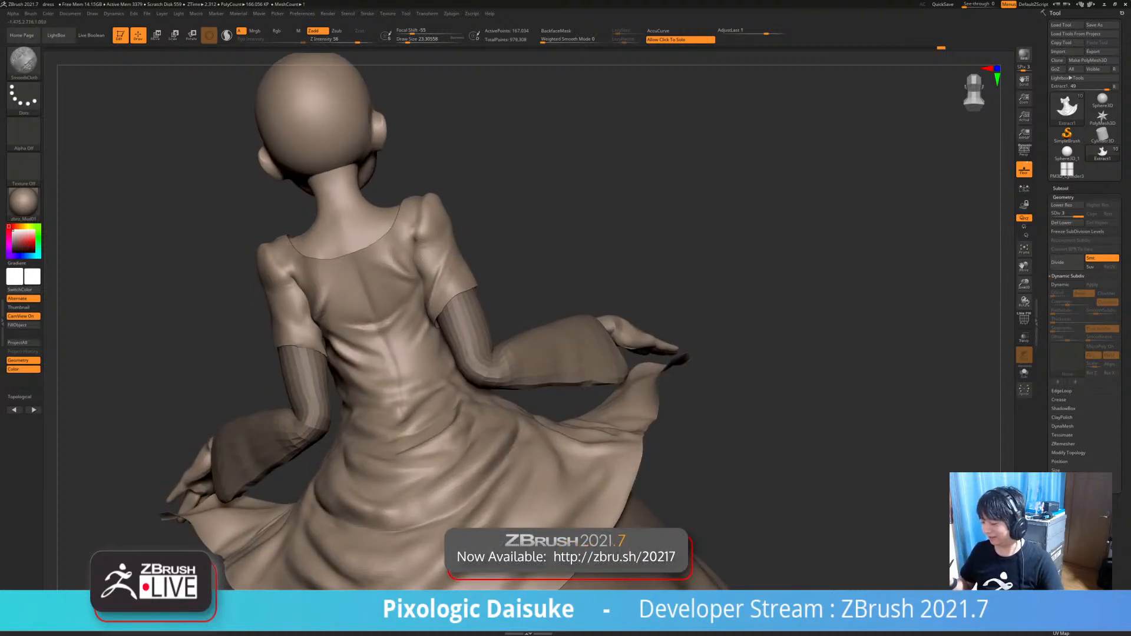
mouse_move(439, 246)
right_mouse_down()
mouse_move(420, 239)
mouse_move(464, 236)
mouse_move(432, 200)
mouse_move(418, 250)
mouse_move(421, 238)
mouse_move(429, 251)
mouse_move(417, 253)
right_mouse_up()
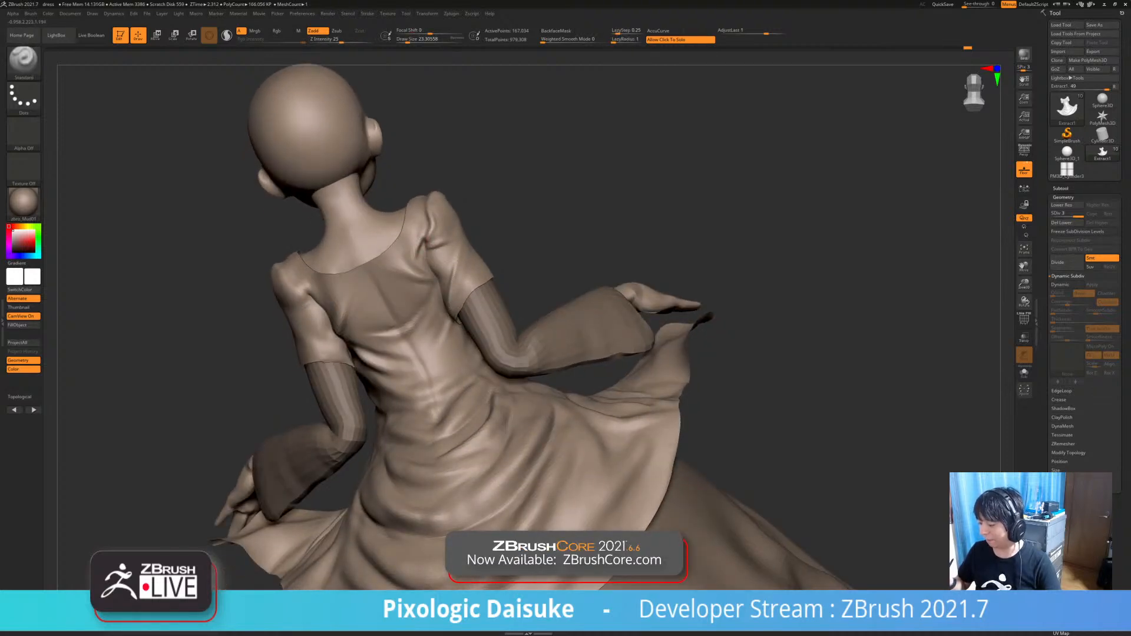
- Sculpt a crease at the back of the left armhole and smooth it toward the shoulder blade
key("shift")
mouse_move(420, 257)
right_mouse_down()
mouse_move(452, 219)
mouse_move(440, 241)
mouse_move(293, 257)
right_mouse_up()
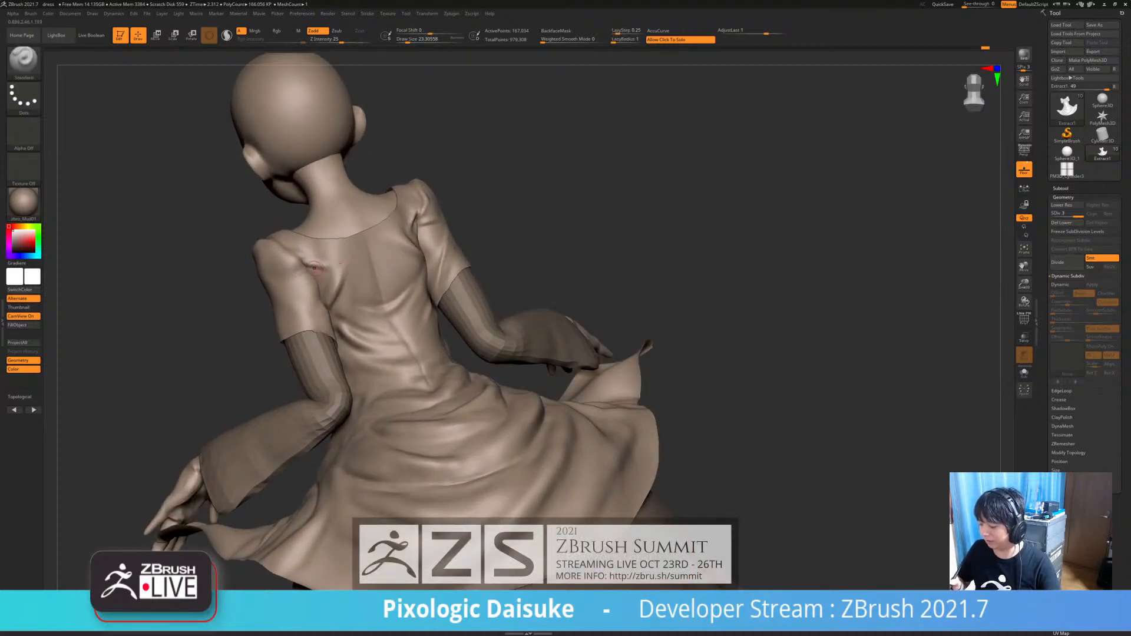
mouse_move(312, 270)
right_mouse_down()
mouse_move(342, 265)
mouse_move(324, 265)
mouse_move(345, 291)
mouse_move(315, 292)
mouse_move(351, 291)
right_mouse_up()
left_click_drag(330, 274, 342, 259)
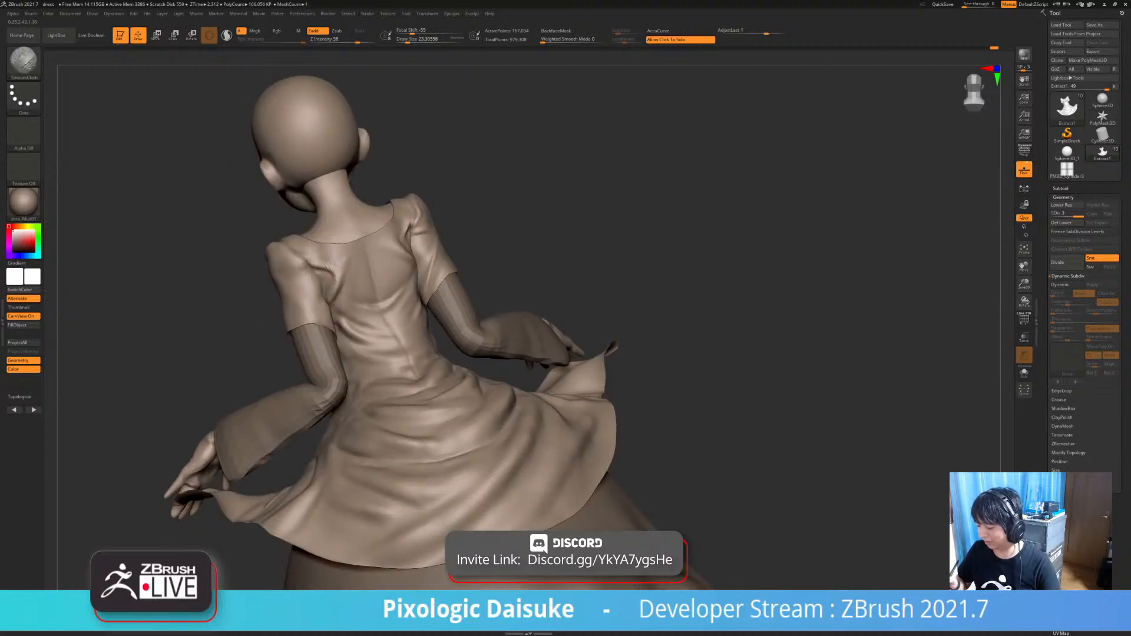
- Sculpt and smooth creases around the right armhole and the top of the right sleeve
right_click_drag(430, 214, 407, 236)
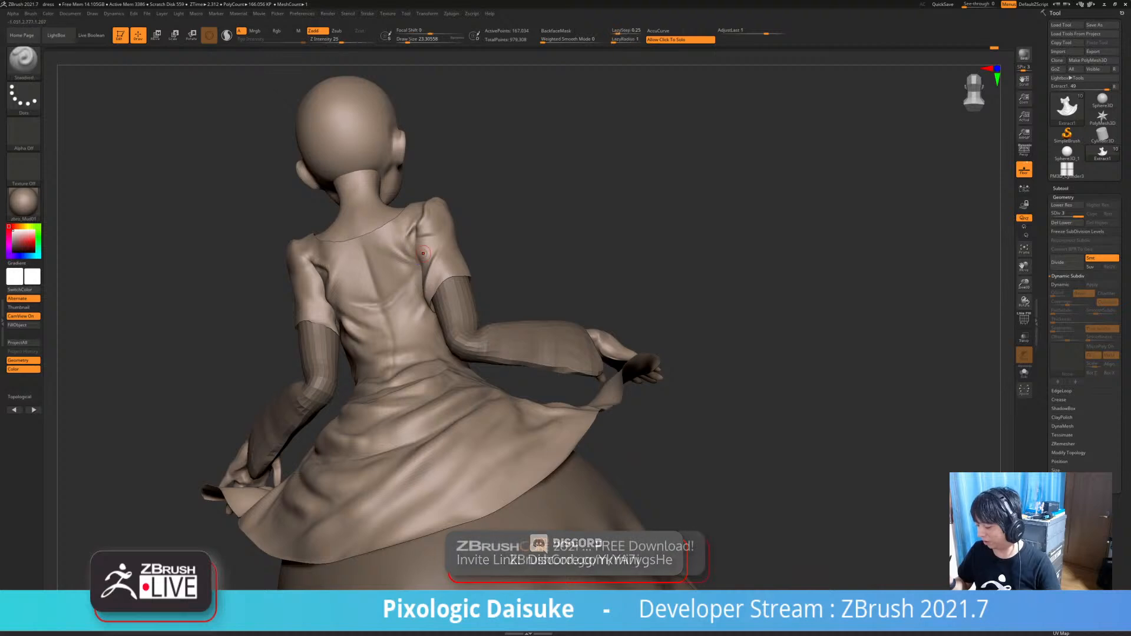
right_click_drag(428, 226, 403, 245)
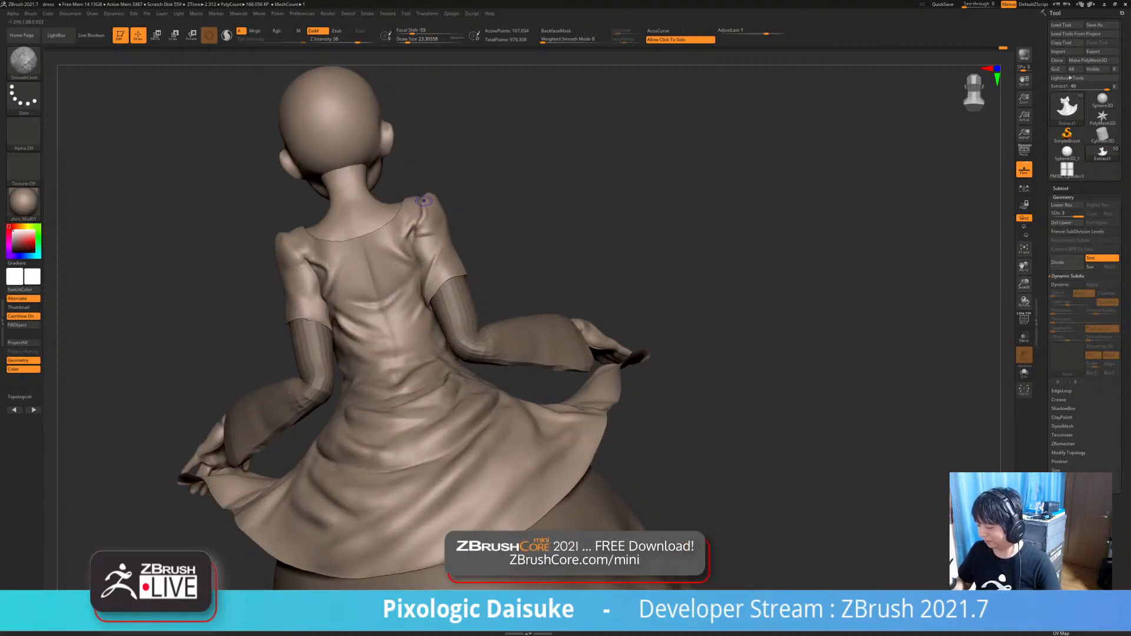
right_click_drag(425, 200, 467, 273)
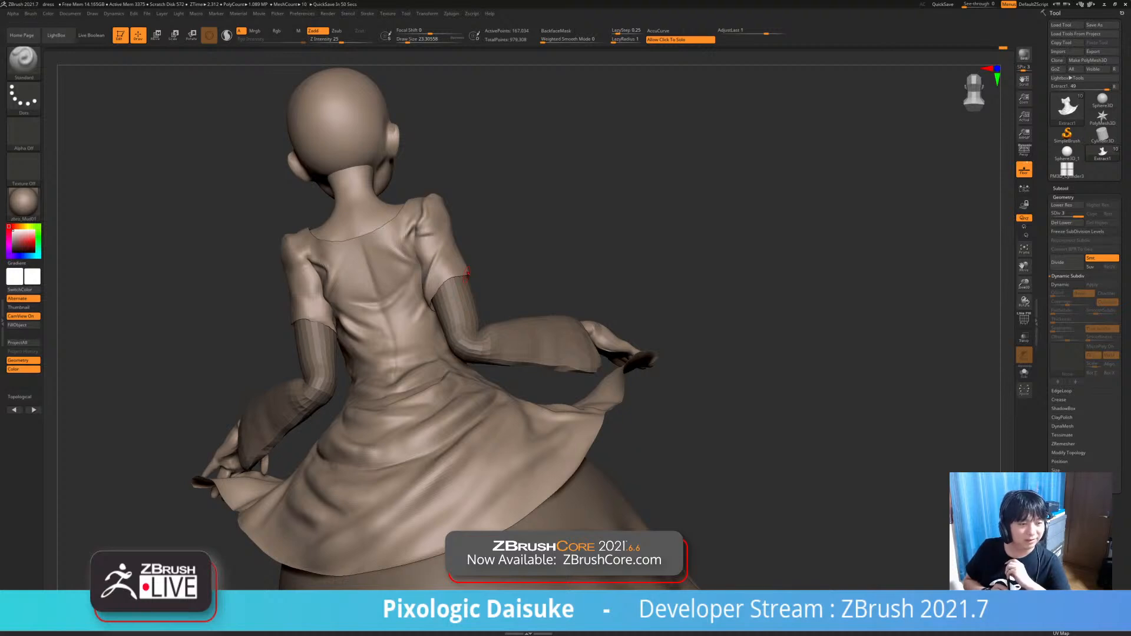
mouse_move(468, 273)
right_mouse_down()
mouse_move(608, 296)
mouse_move(585, 306)
mouse_move(559, 278)
mouse_move(513, 259)
right_mouse_up()
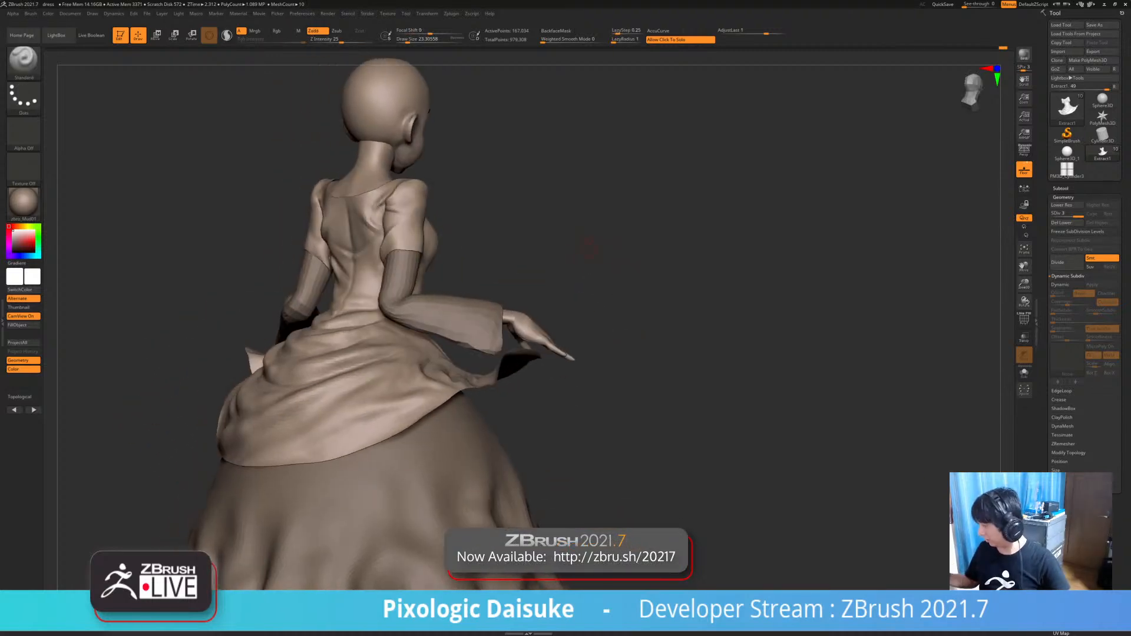
- Switch to a Cube3D primitive and convert it to a PolyMesh3D
left_click(1102, 134)
left_click(1067, 106)
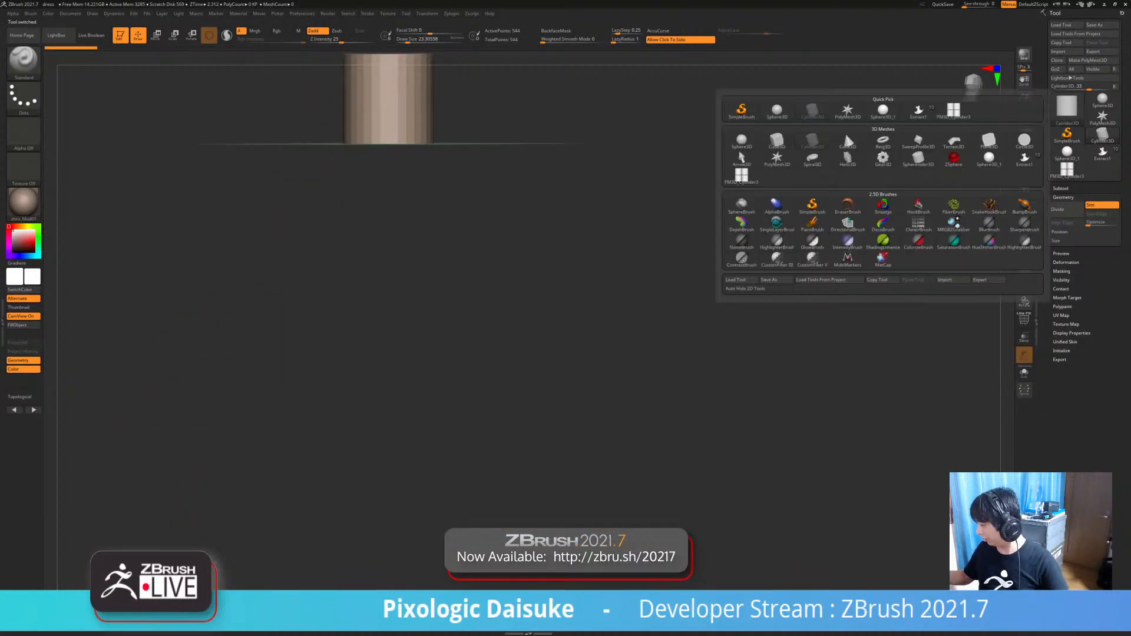
left_click(844, 132)
left_click(1088, 60)
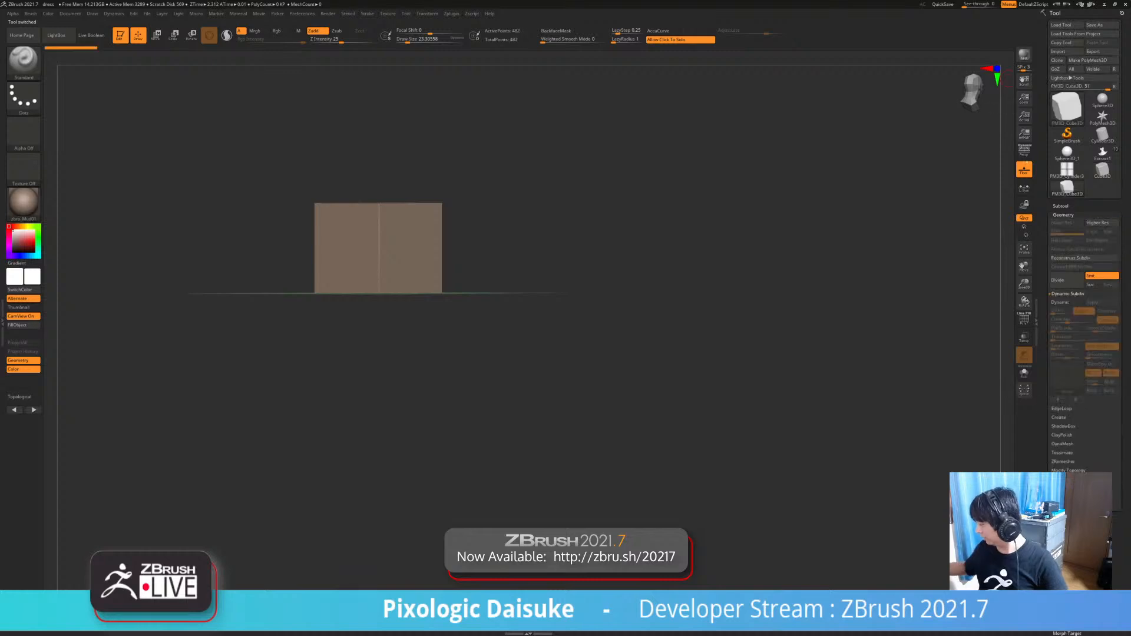
- Initialize the mesh as a QCube with X, Y and Z resolution of 2
left_click(1064, 214)
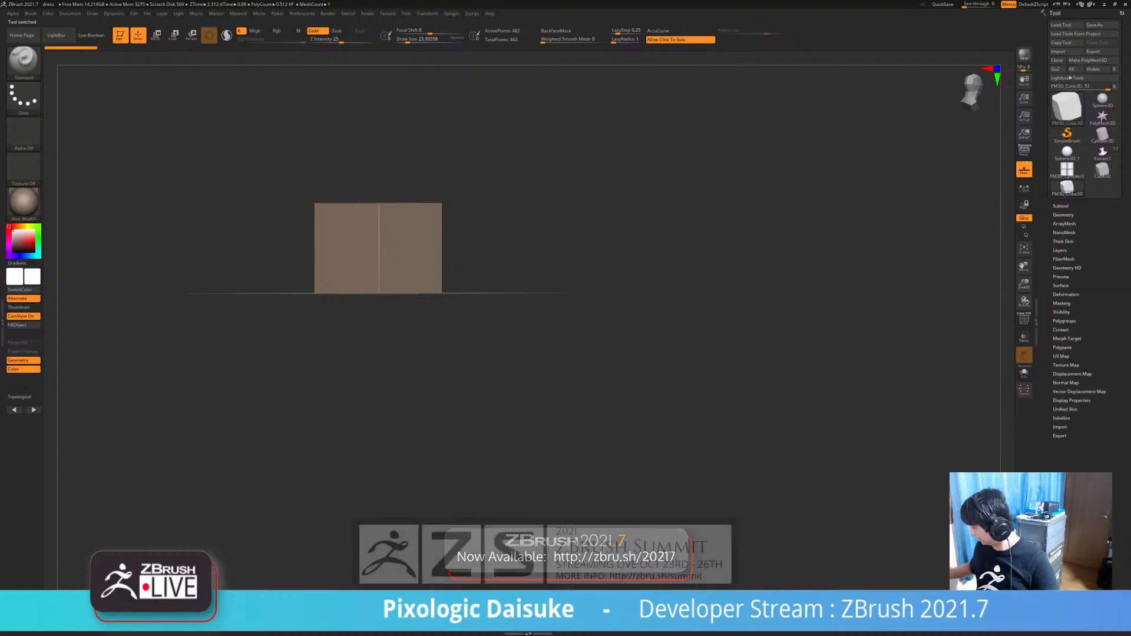
left_click(1060, 435)
left_click(1085, 443)
left_click(1060, 435)
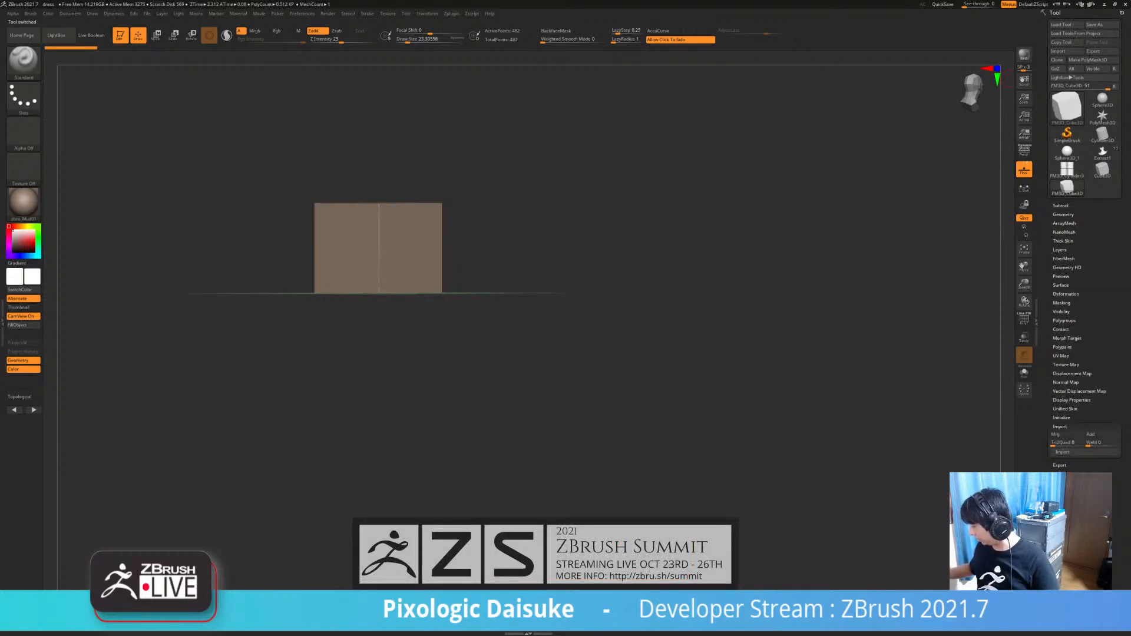
left_click(1062, 418)
left_click(1058, 425)
- Show the cube's polyframe and mask everything except one top corner
right_click_drag(530, 365, 530, 495, "ctrl")
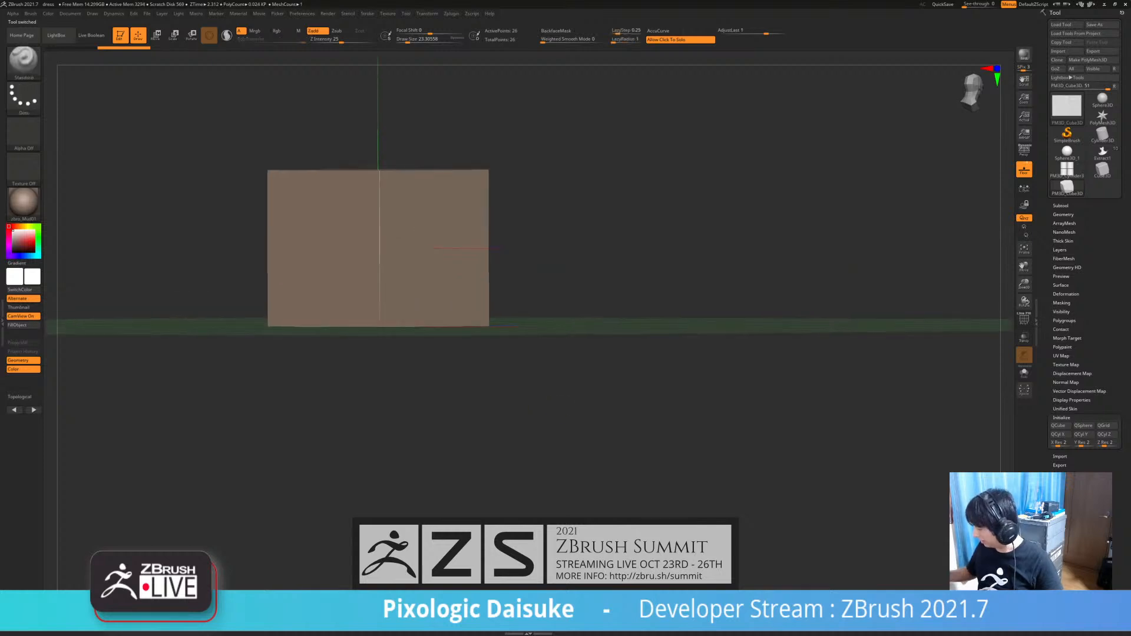
key("shift+f")
right_click_drag(649, 412, 530, 448)
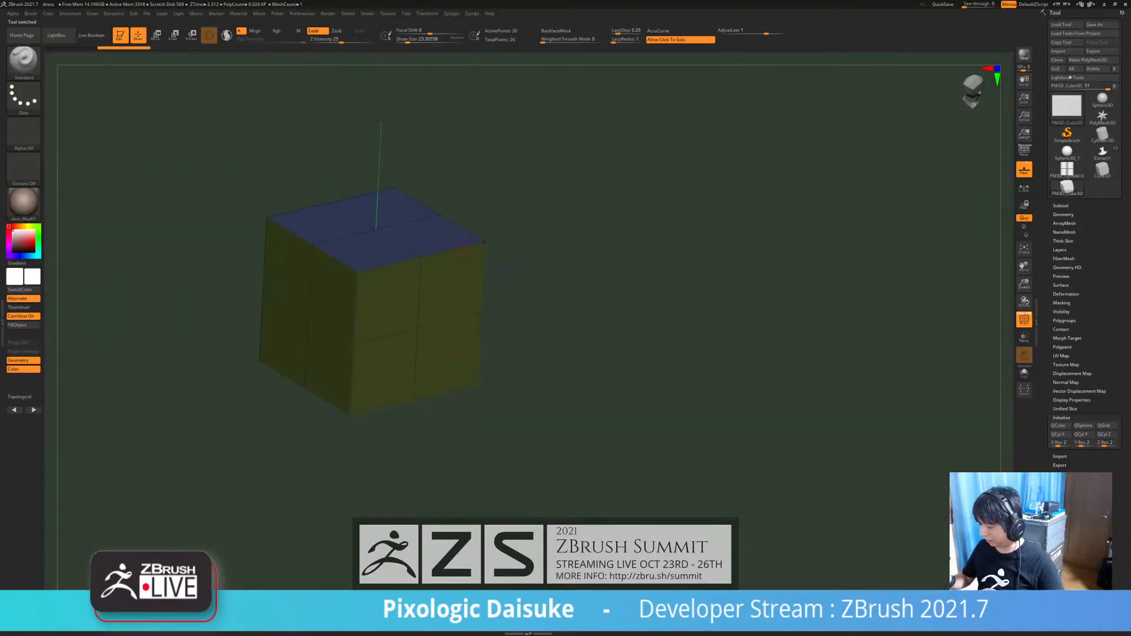
mouse_move(499, 185)
left_mouse_down("ctrl")
mouse_move(380, 298)
mouse_move(510, 224)
left_mouse_up("ctrl")
left_click_drag(510, 277, 511, 282, "ctrl")
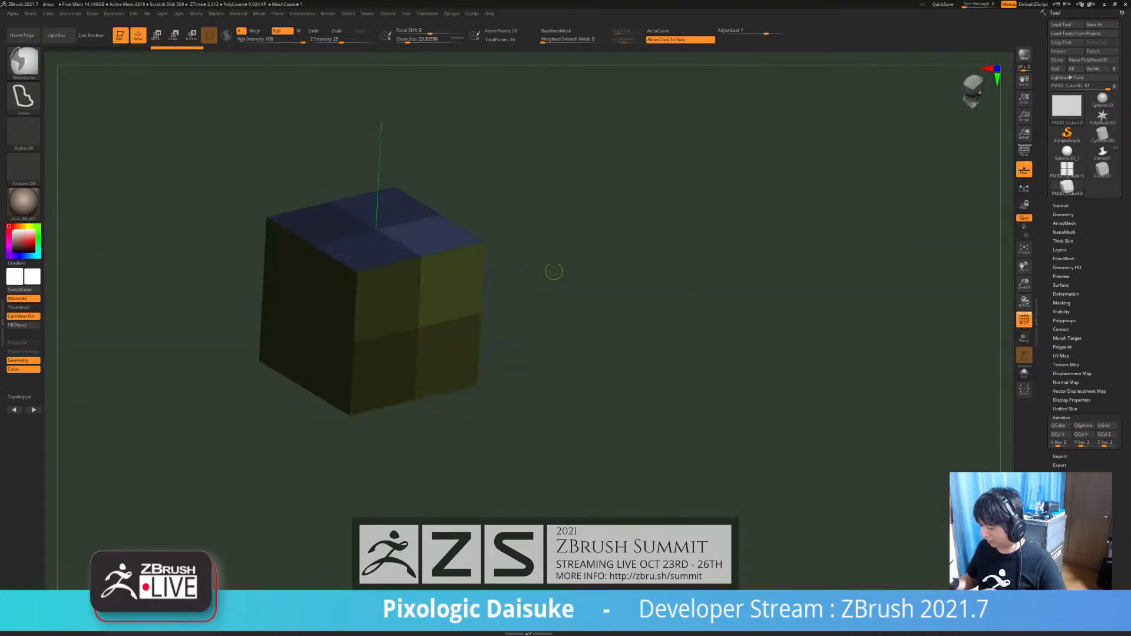
- Try to lower the cube's unmasked corner with the TransposeCloth gizmo and undo the move
key("w")
left_click(363, 243)
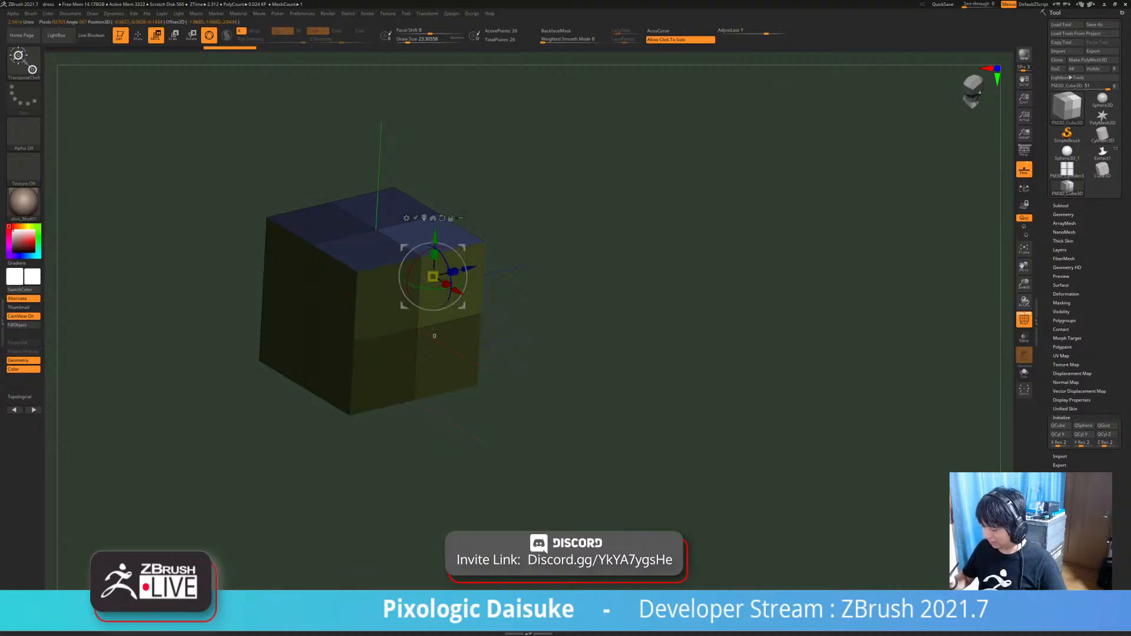
left_click_drag(435, 236, 435, 258)
key("ctrl+z")
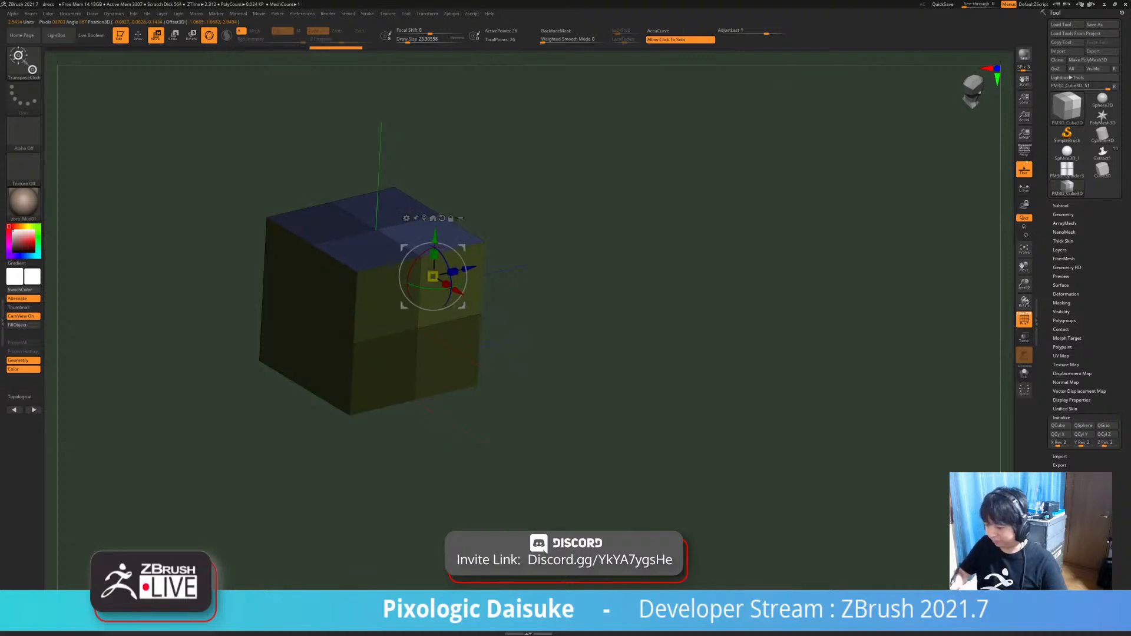
- Lower the cube's unmasked top corner with the plain Transpose brush, clear the mask and compare the surface with and without polyframe
key("b")
key("t")
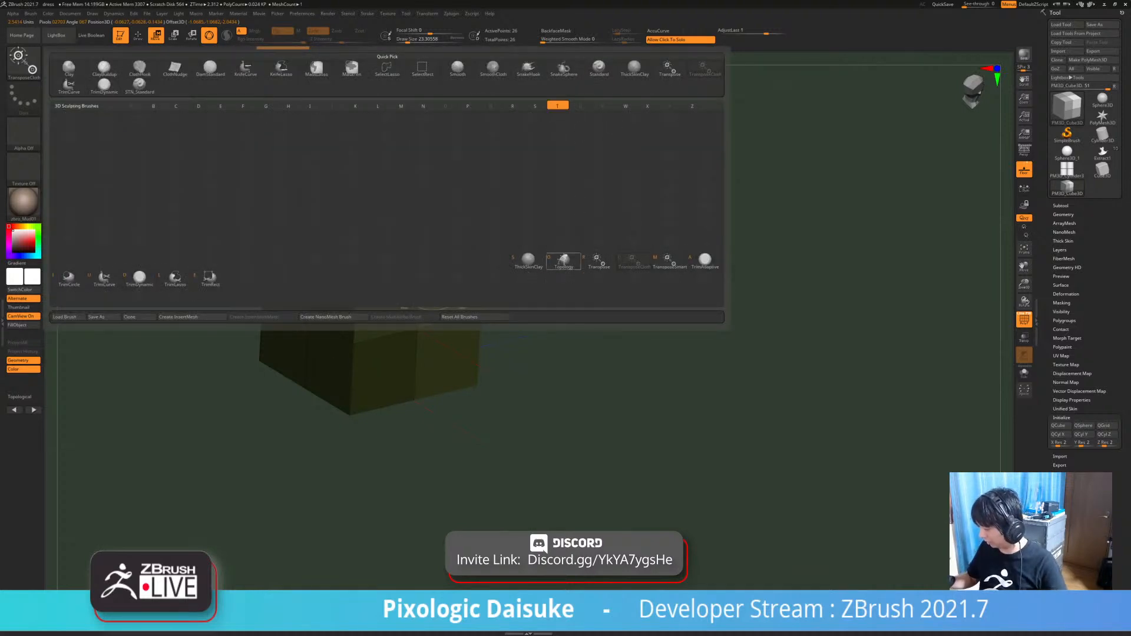
key("r")
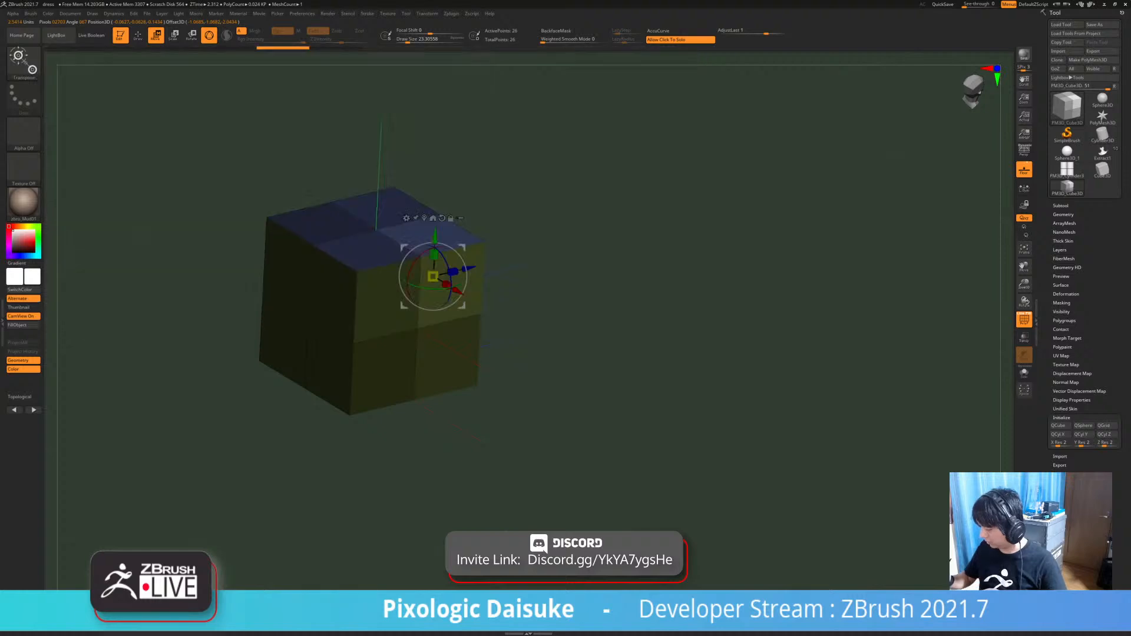
right_click_drag(456, 347, 299, 415)
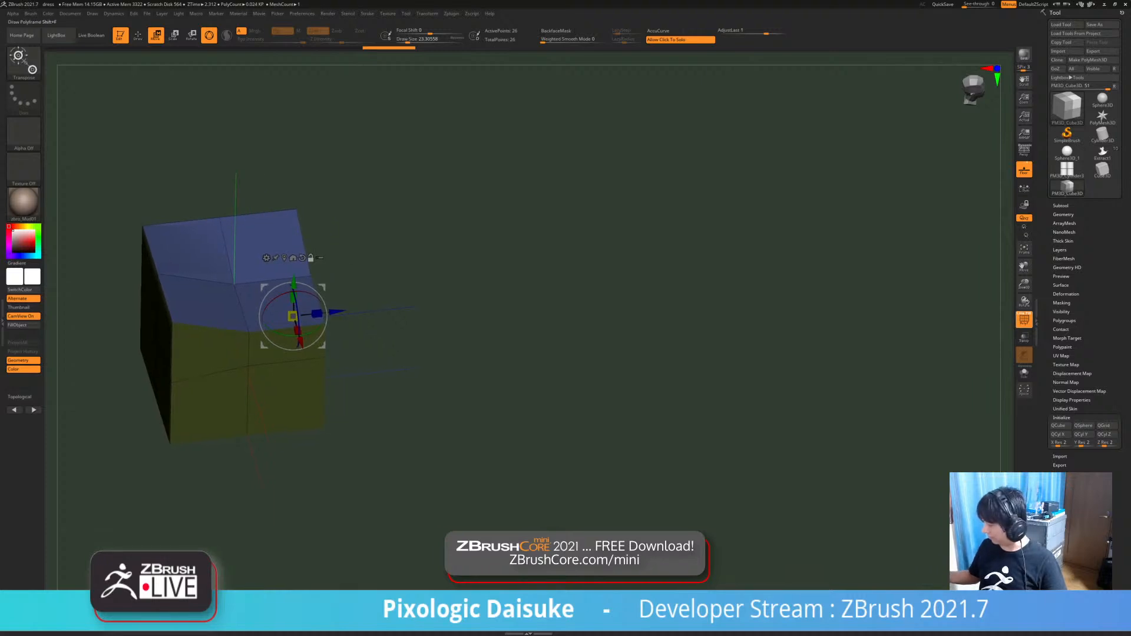
left_click(1025, 319)
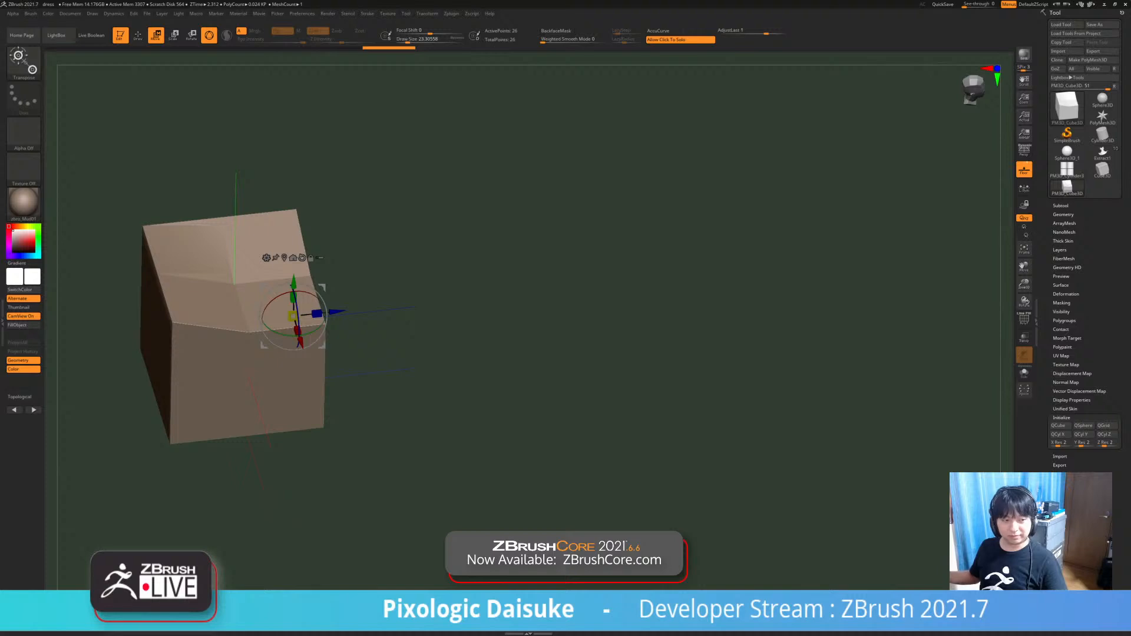
left_click(1024, 319)
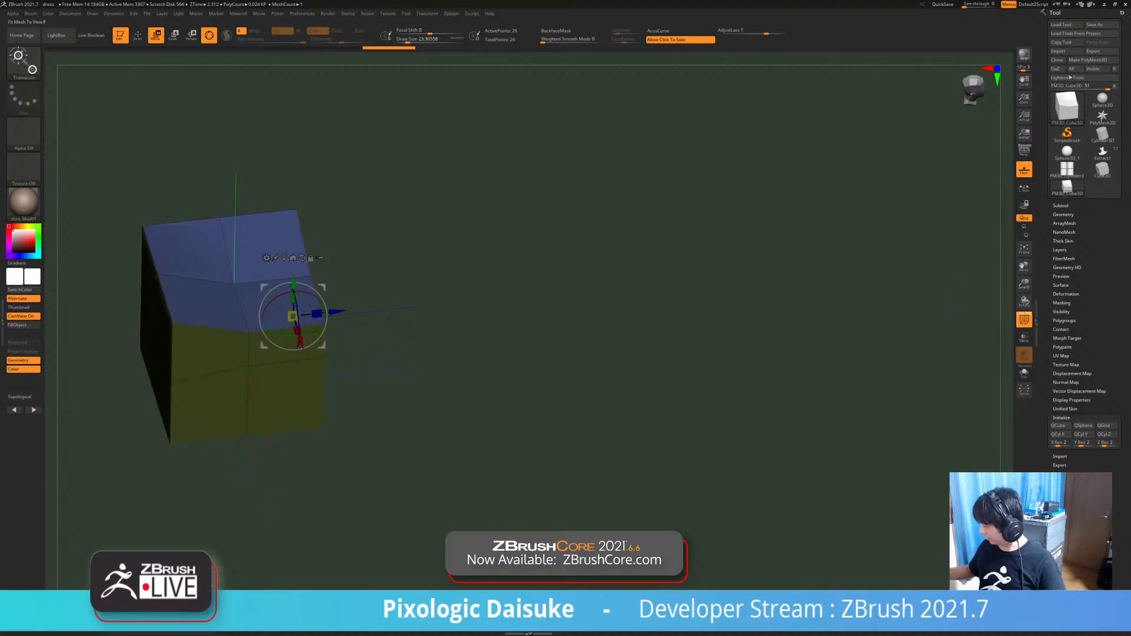
- Hide the floor grid, snapshot the deformed cube to the canvas, move the active cube beside it and undo its deformation
left_click(1024, 170)
left_click_drag(943, 200, 932, 163, "alt")
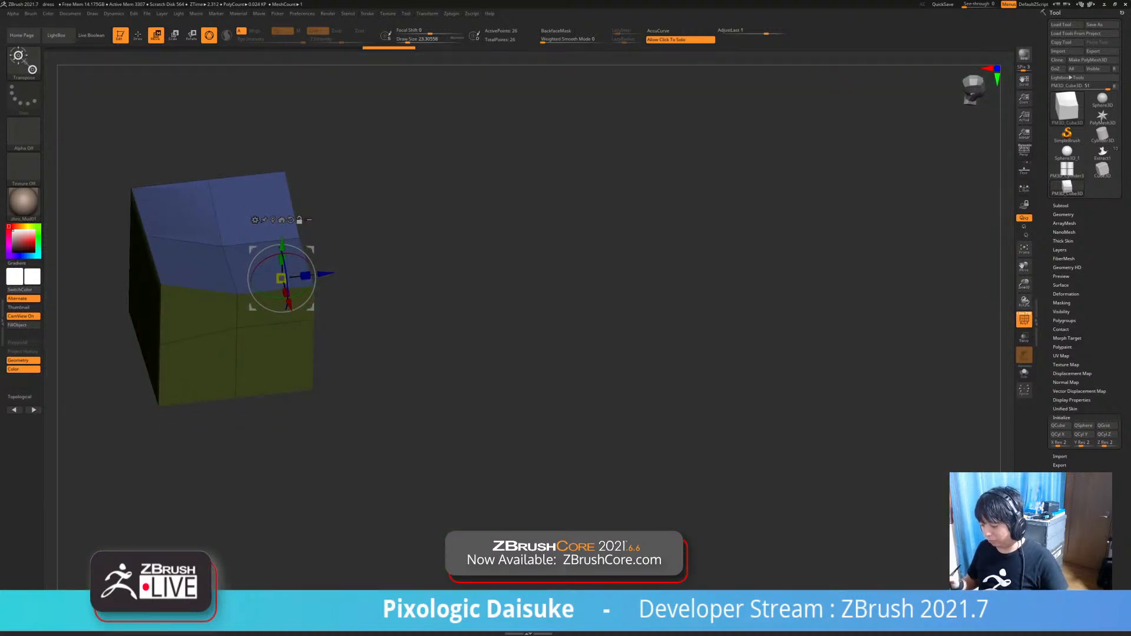
key("shift+s")
left_click_drag(589, 235, 840, 225, "alt")
key("ctrl+z")
key("ctrl+z")
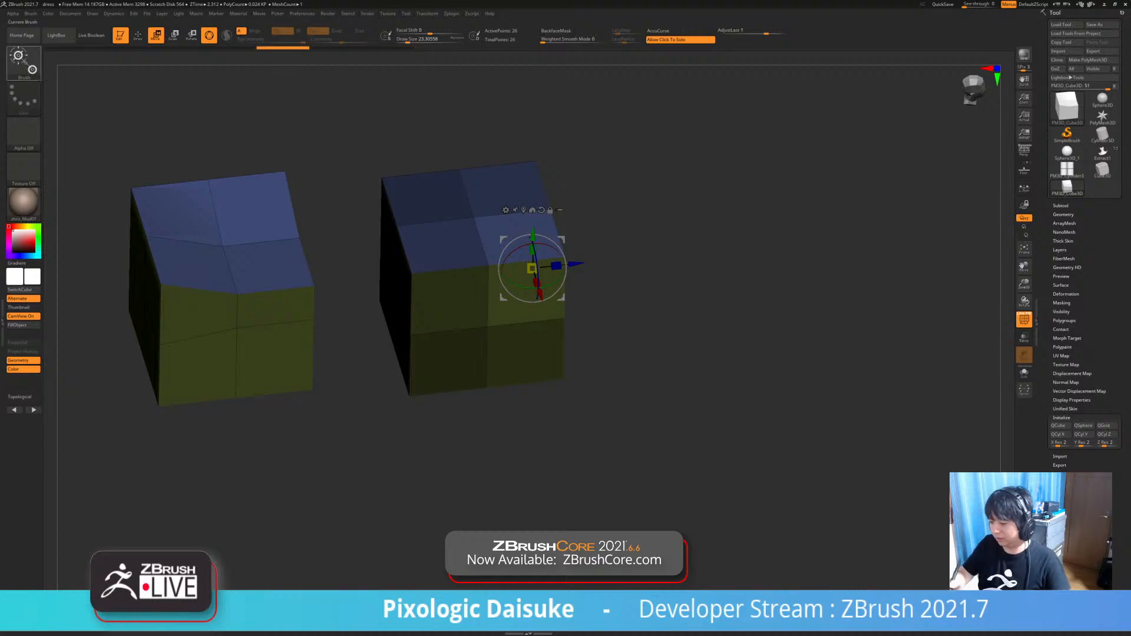
- Switch to the ZModeler brush and bring up the polygon actions on the active cube's unmasked top face
key("q")
key("b")
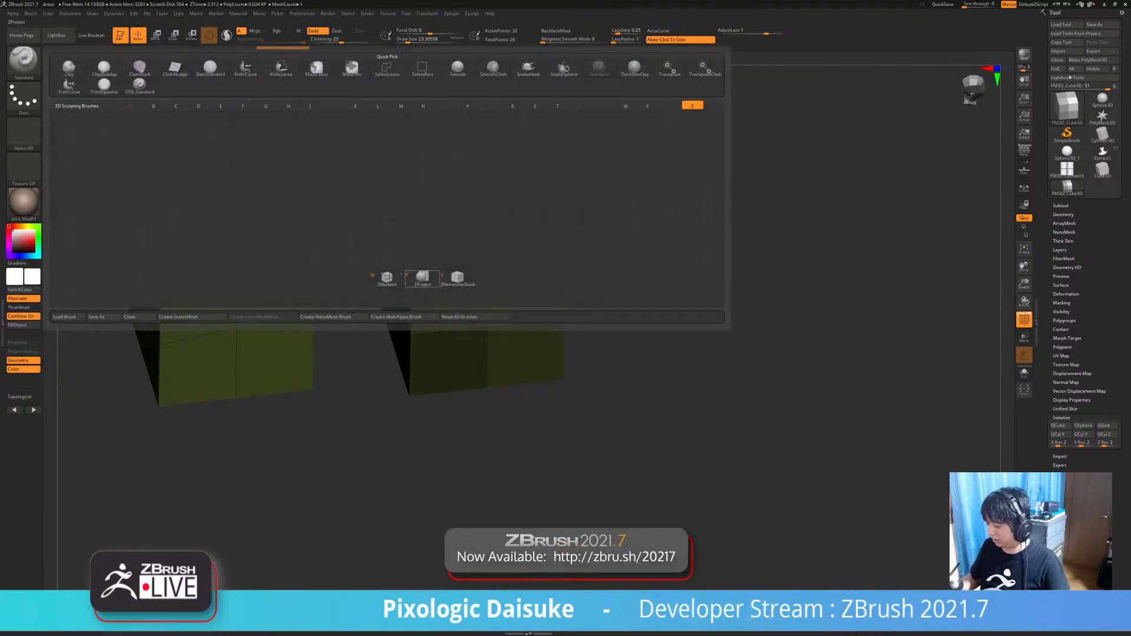
left_click(388, 277)
left_click(370, 305)
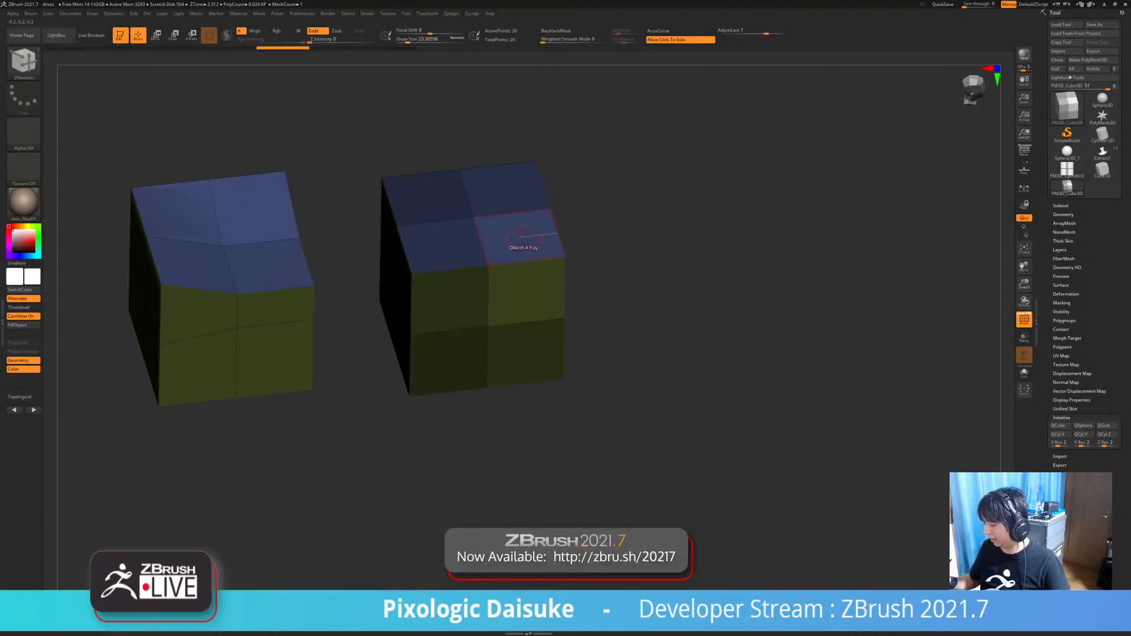
key("space")
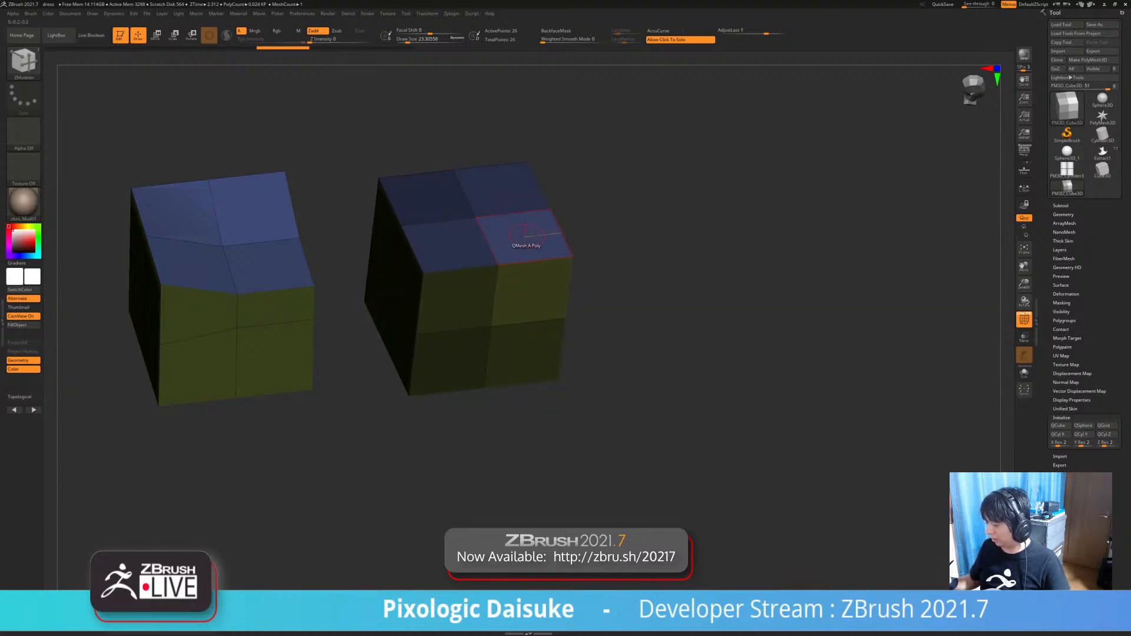
- Clear the cube's mask and set the ZModeler polygon action to QMesh with the Polygroup All target
left_click_drag(525, 236, 532, 259)
key("ctrl+z")
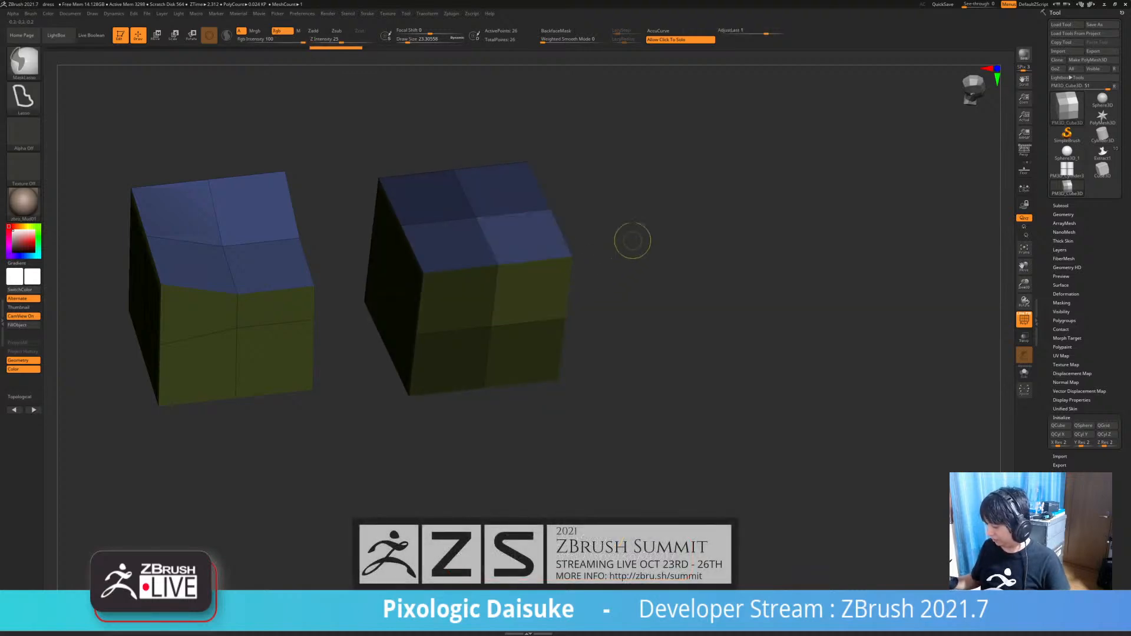
left_click_drag(634, 240, 647, 254, "ctrl")
left_click_drag(529, 243, 554, 255)
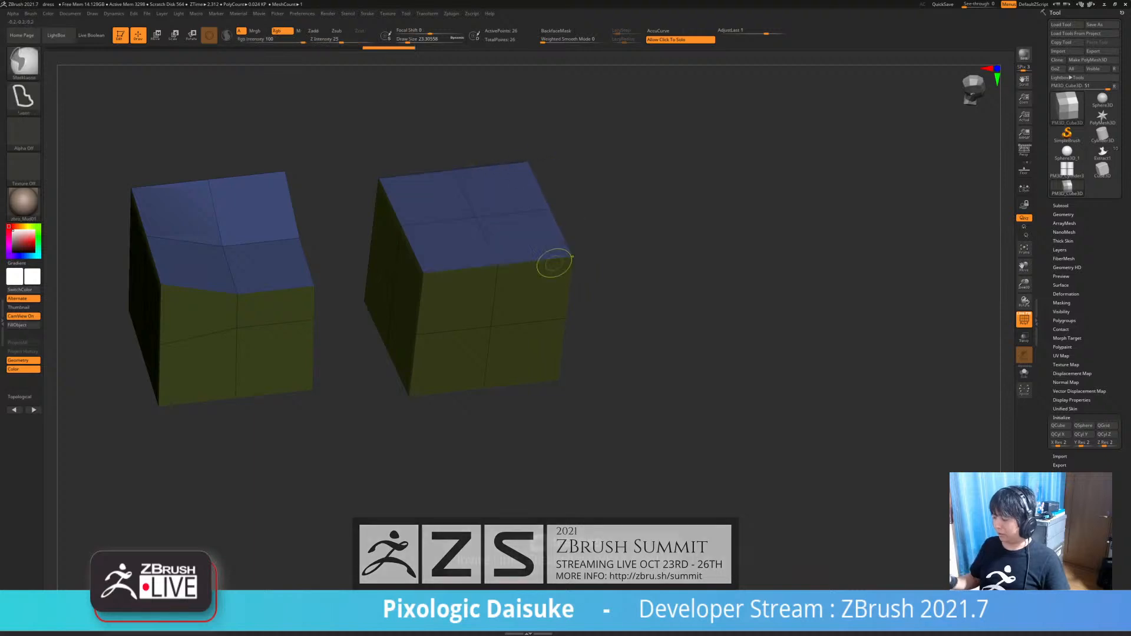
key("space")
left_click(601, 345)
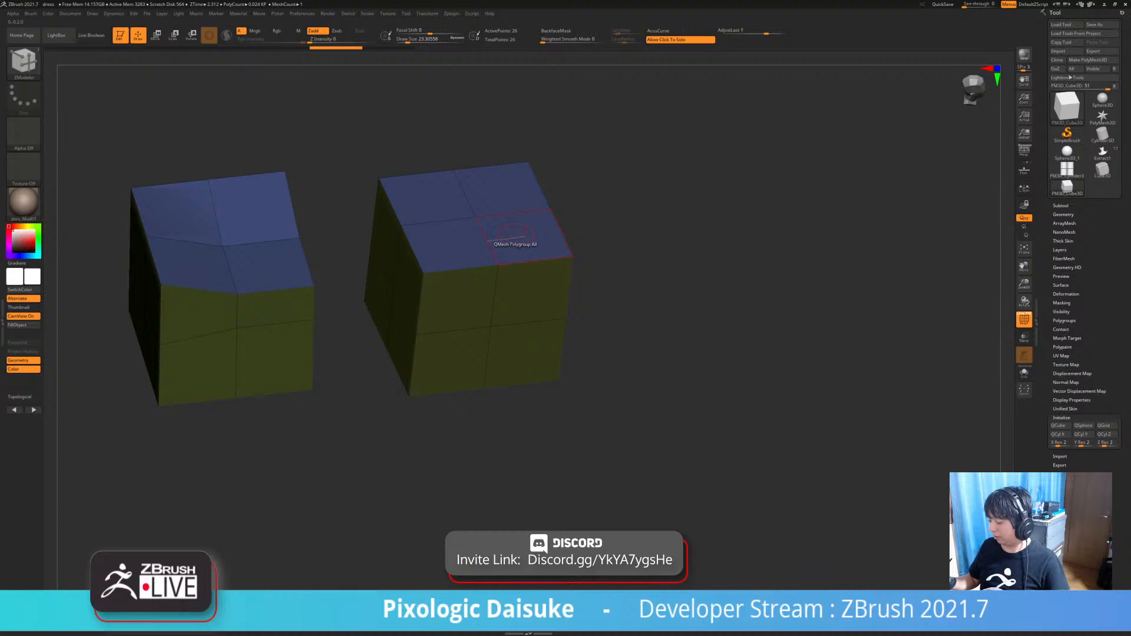
- Push the cube's whole top polygroup down with QMesh, undoing and redoing the move to compare the surface
left_click(517, 235)
left_click_drag(516, 235, 510, 296)
key("ctrl+z")
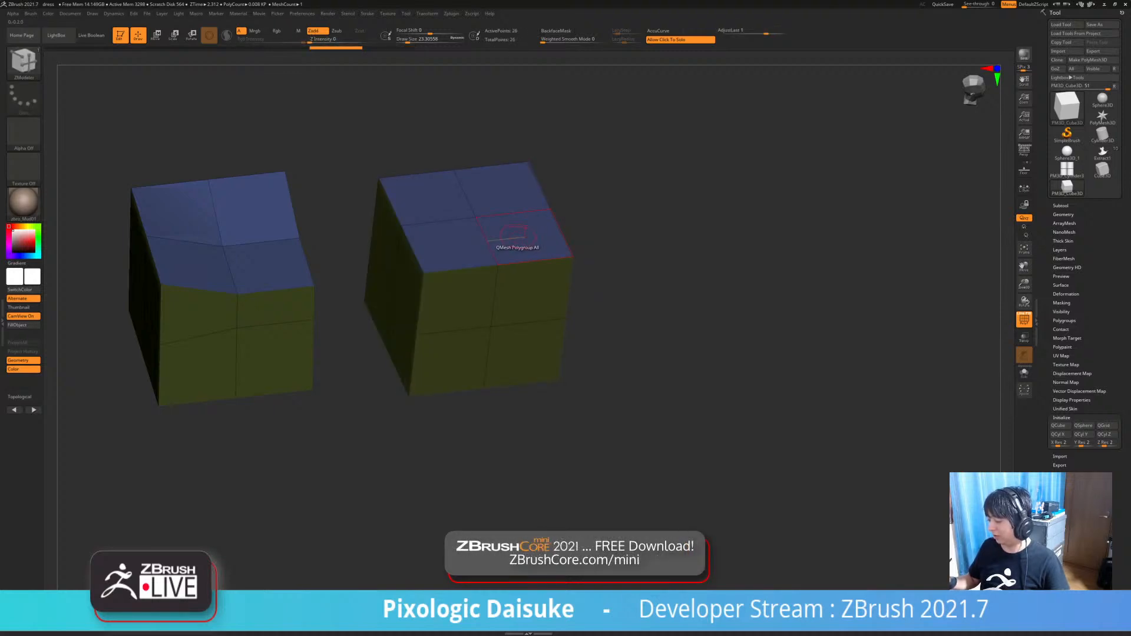
left_click_drag(513, 244, 510, 295)
key("ctrl+z")
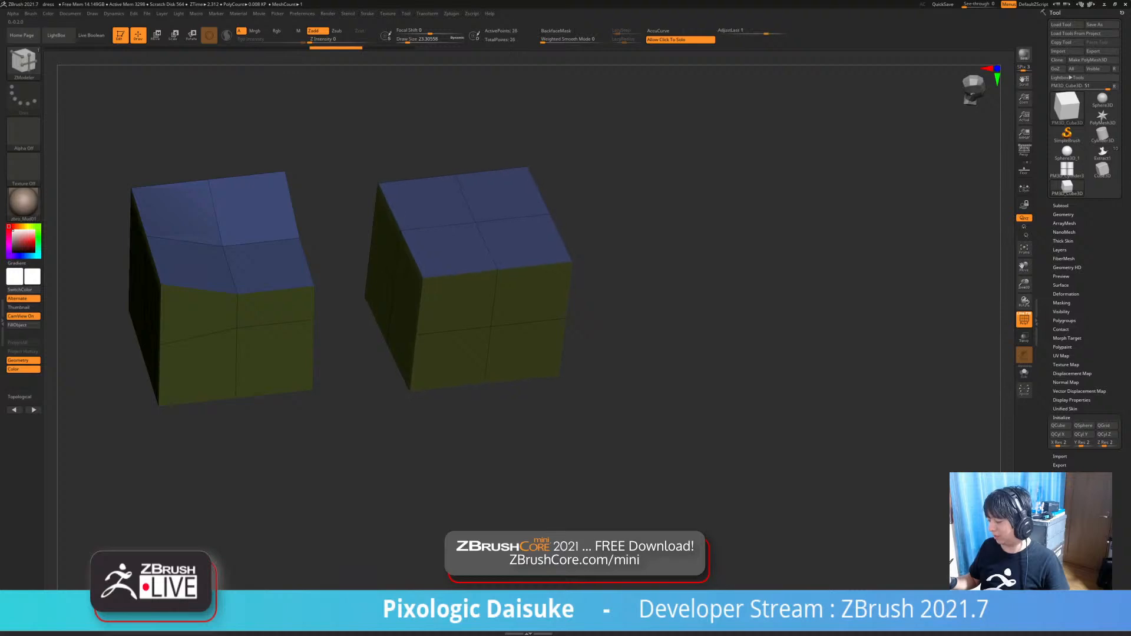
left_click_drag(510, 244, 474, 274)
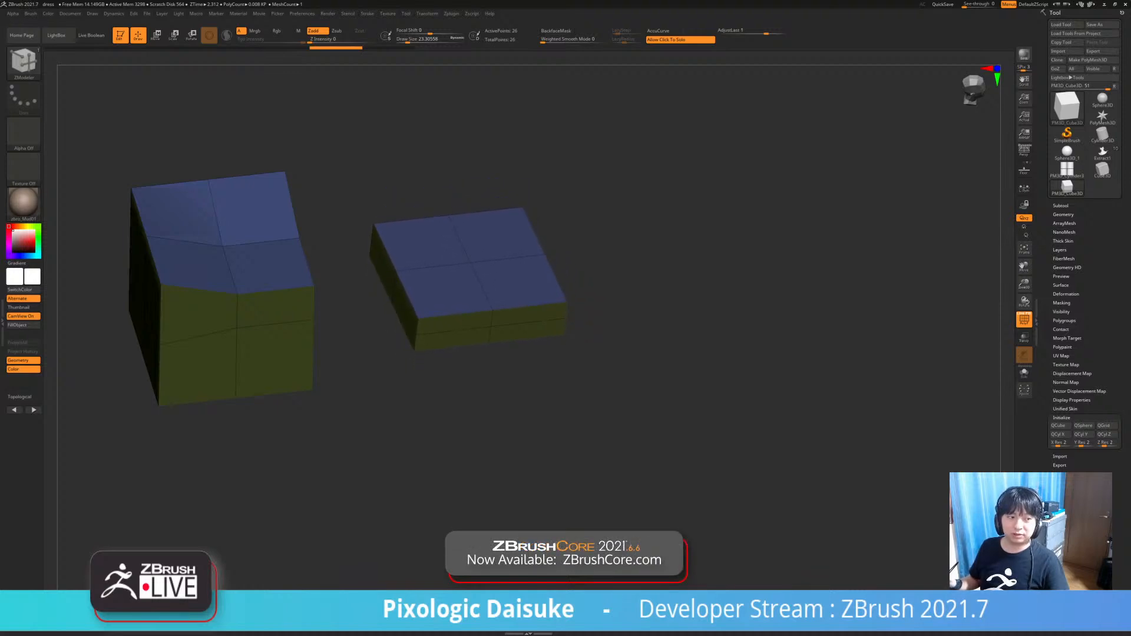
key("ctrl+shift+z")
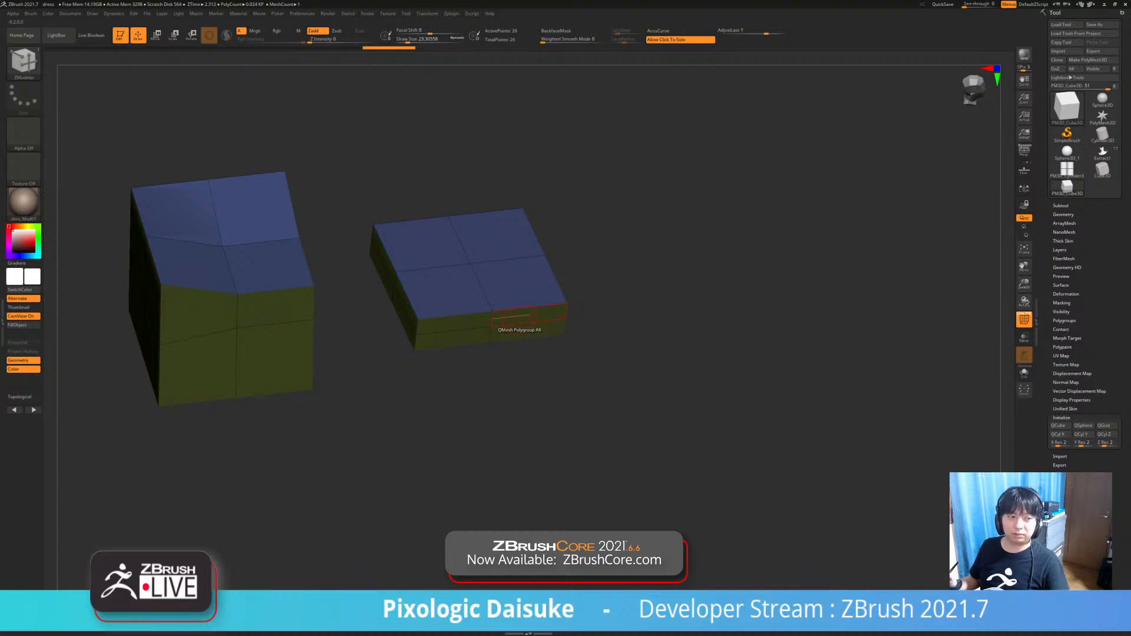
key("ctrl+z")
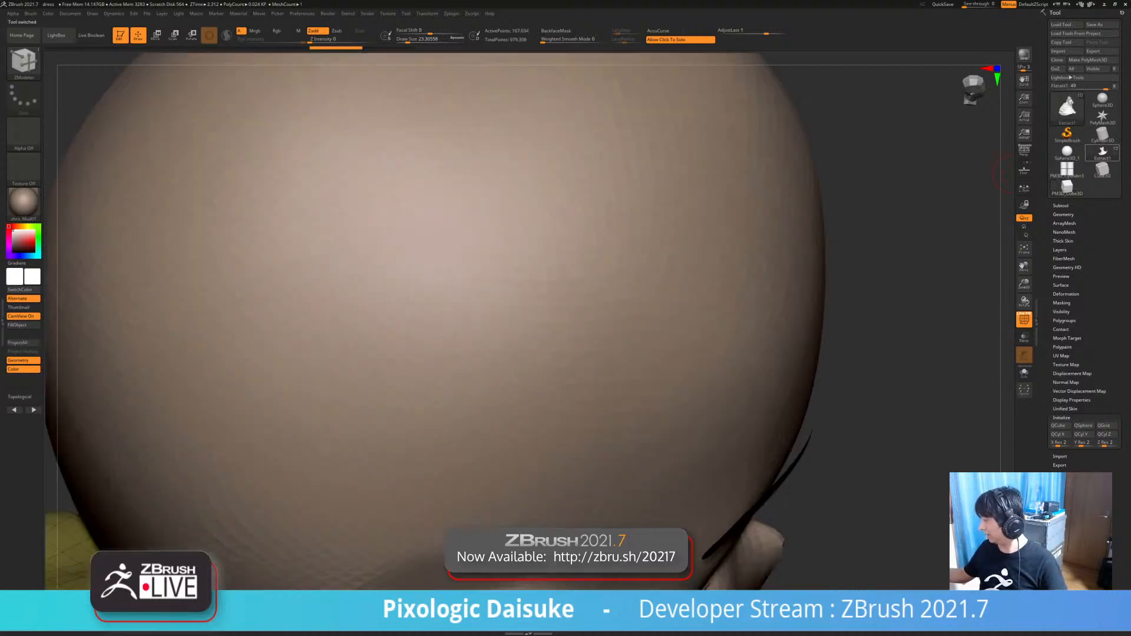
- Switch back to the princess figure and make the overskirt the active subtool
left_click(1103, 152)
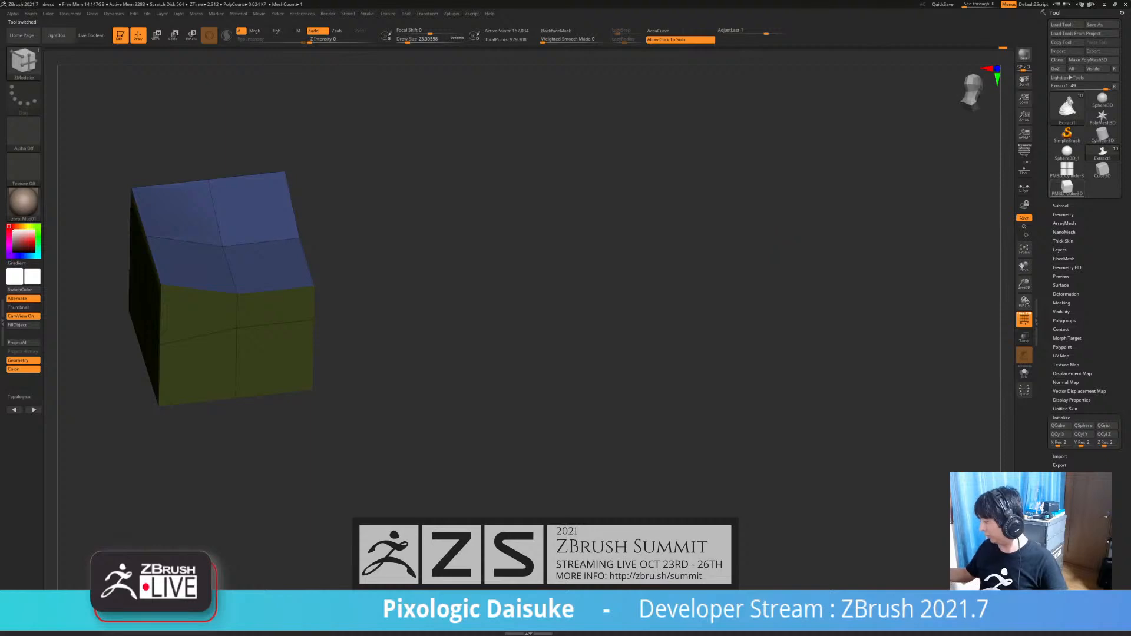
left_click_drag(837, 330, 707, 253)
left_click(618, 354, "alt")
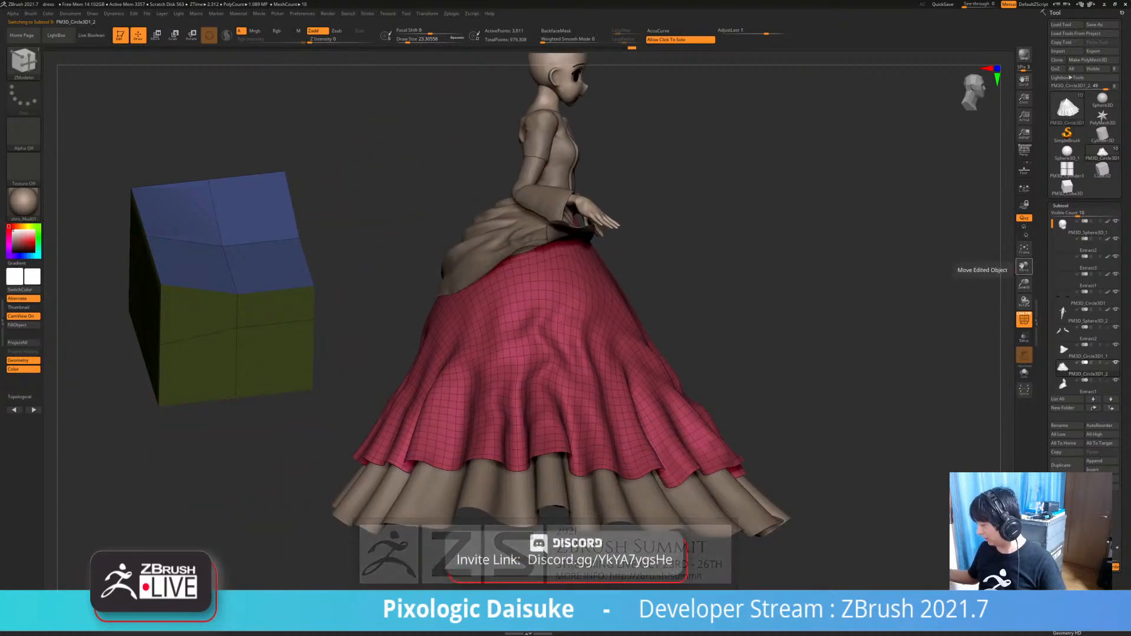
left_click_drag(837, 306, 713, 321)
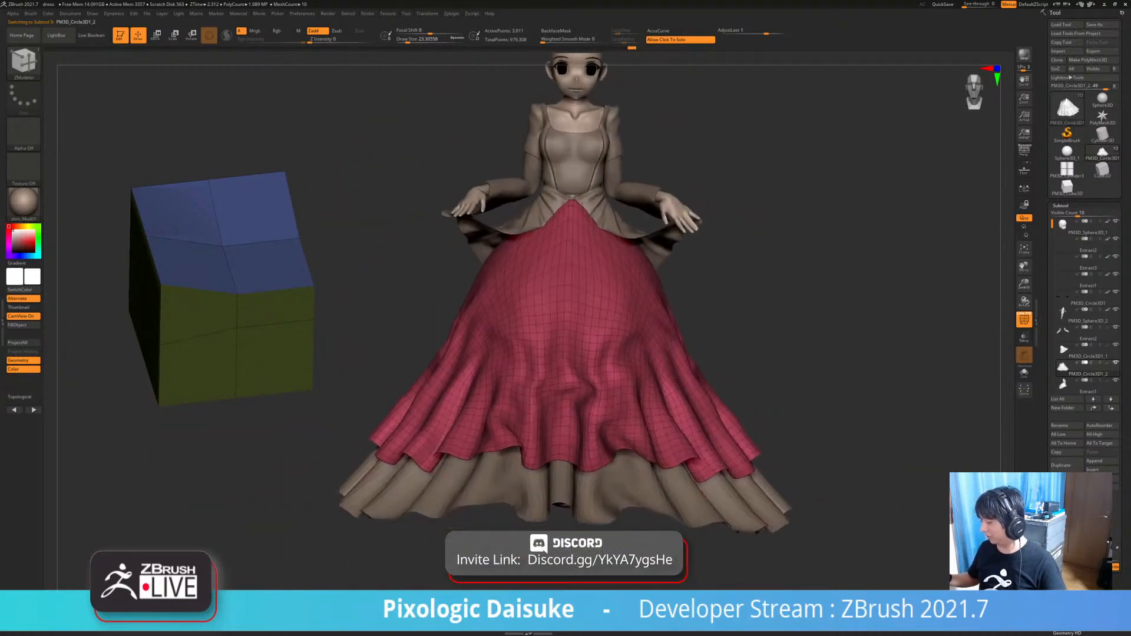
- Make the dress bodice the active subtool, clear the cube snapshot from the canvas and turn off the polyframe
left_click(570, 159, "alt")
left_click_drag(766, 266, 659, 297)
key("ctrl+n")
key("shift+f")
right_click_drag(659, 247, 659, 295, "ctrl")
left_click_drag(659, 295, 658, 389, "alt")
right_click_drag(551, 351, 552, 325)
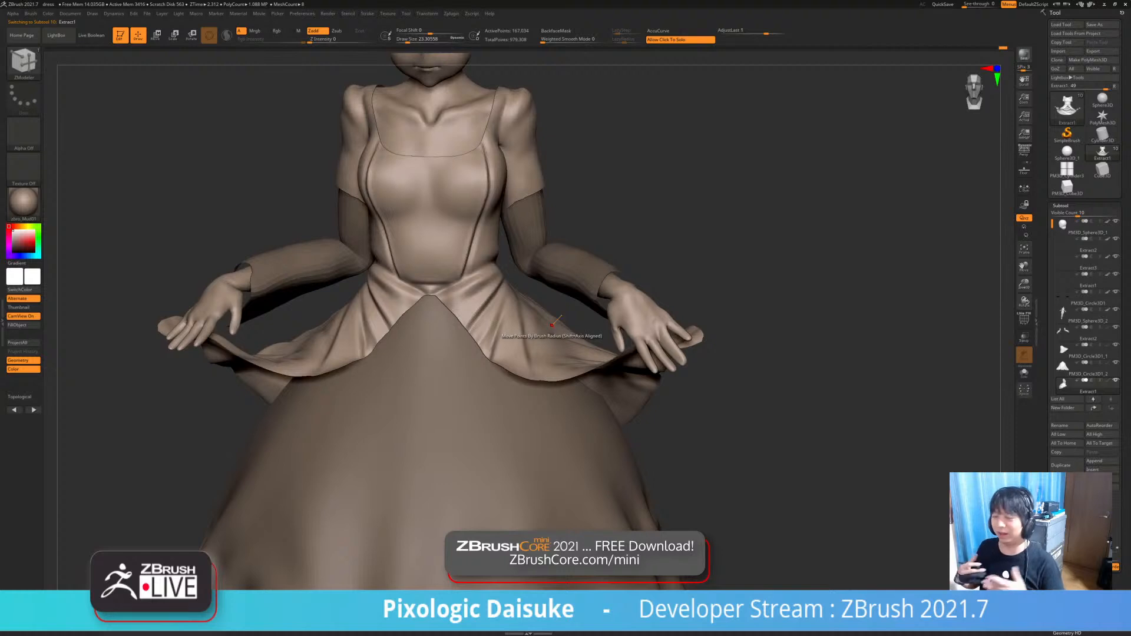
- Turn on Dynamic Subdiv for the bodice and try a thickness of about 0.1 followed by thinner values
left_click(1061, 206)
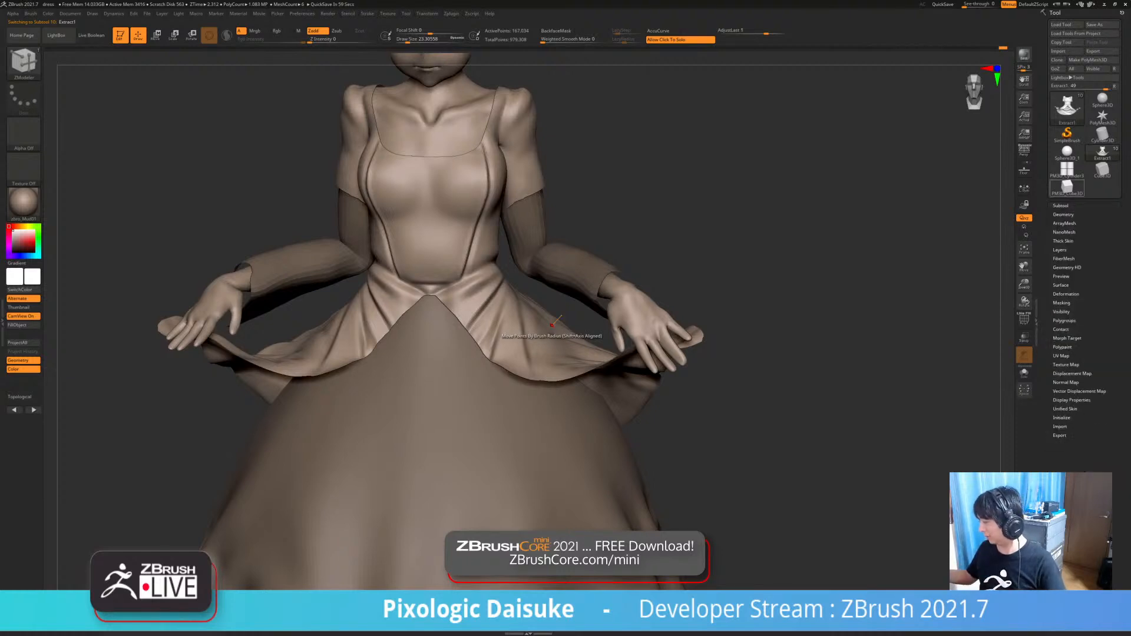
left_click(1063, 214)
left_click(1060, 301)
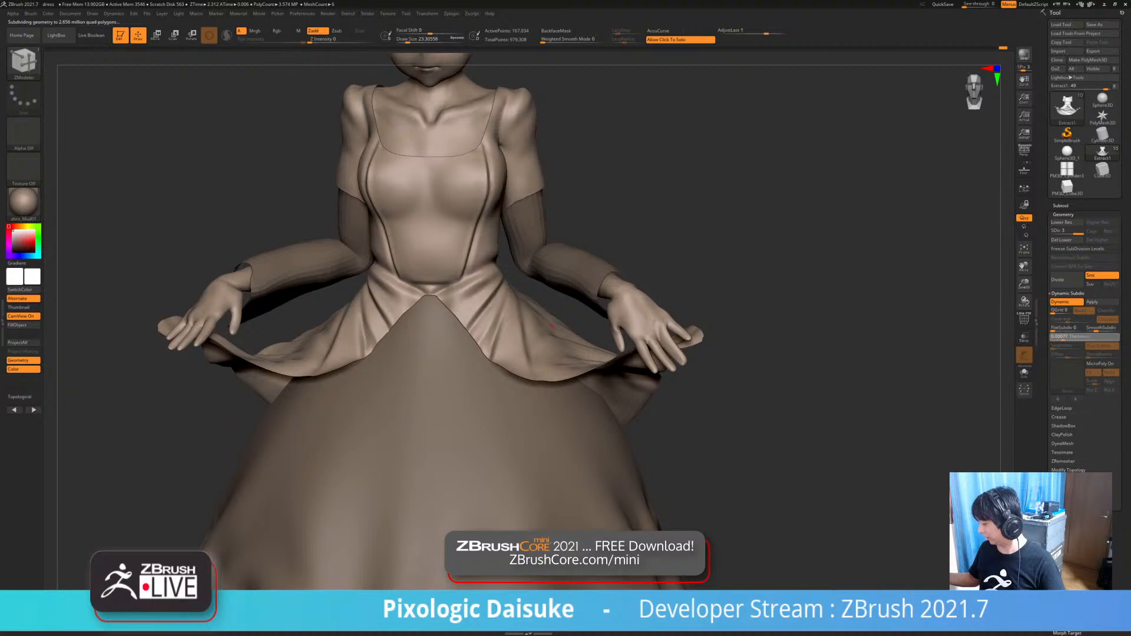
left_click(1064, 336)
left_click_drag(1064, 336, 1089, 336)
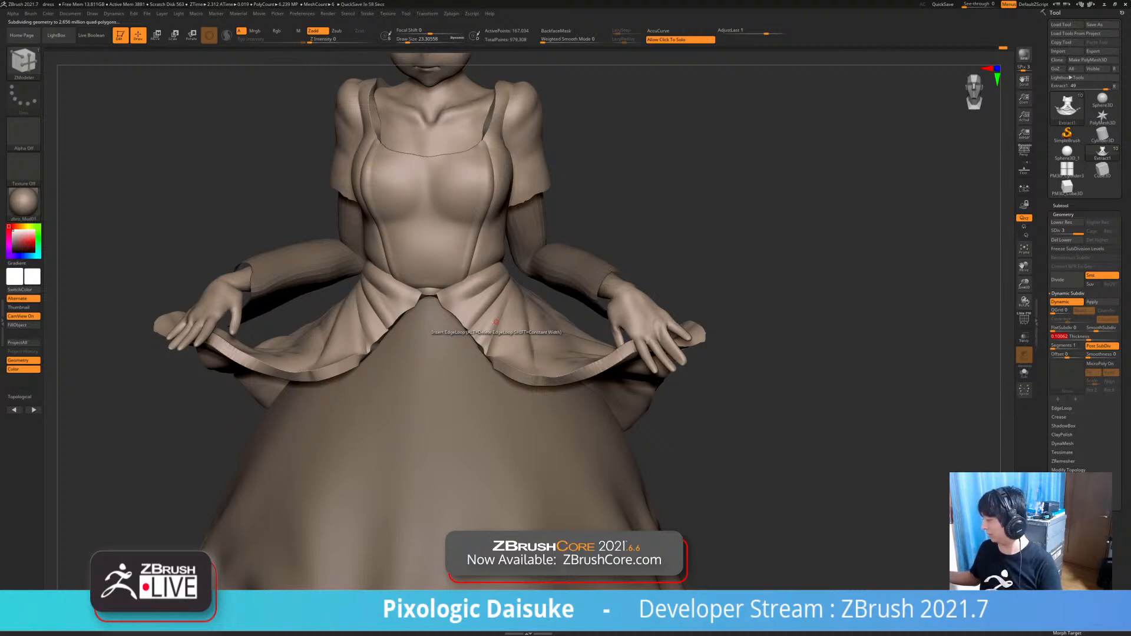
left_click_drag(1089, 337, 1079, 336)
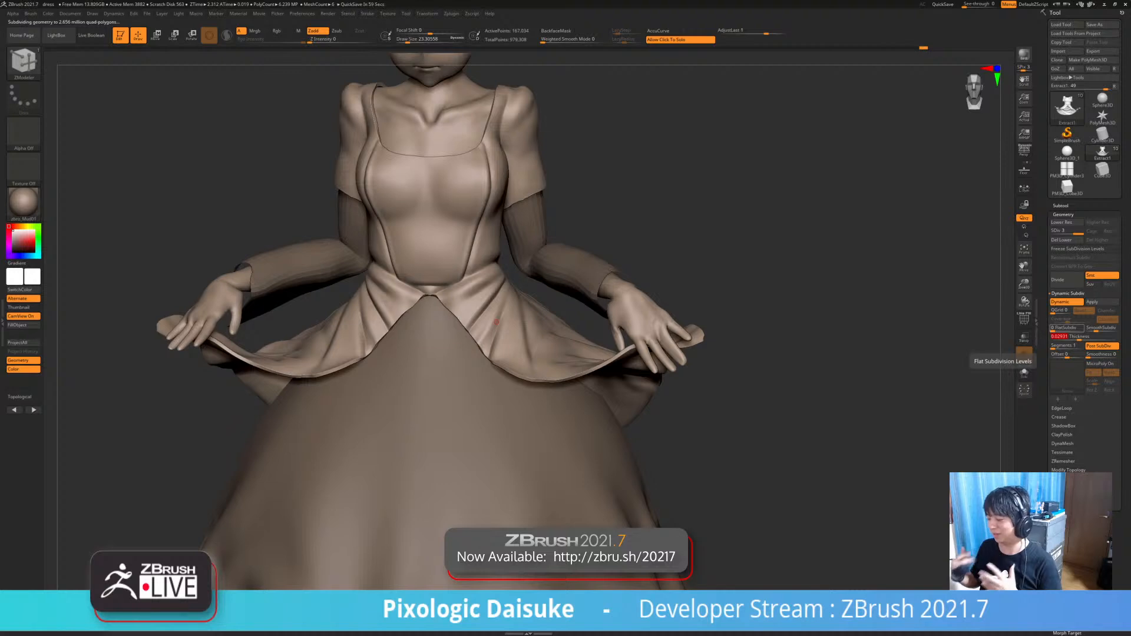
left_click_drag(1079, 337, 1069, 337)
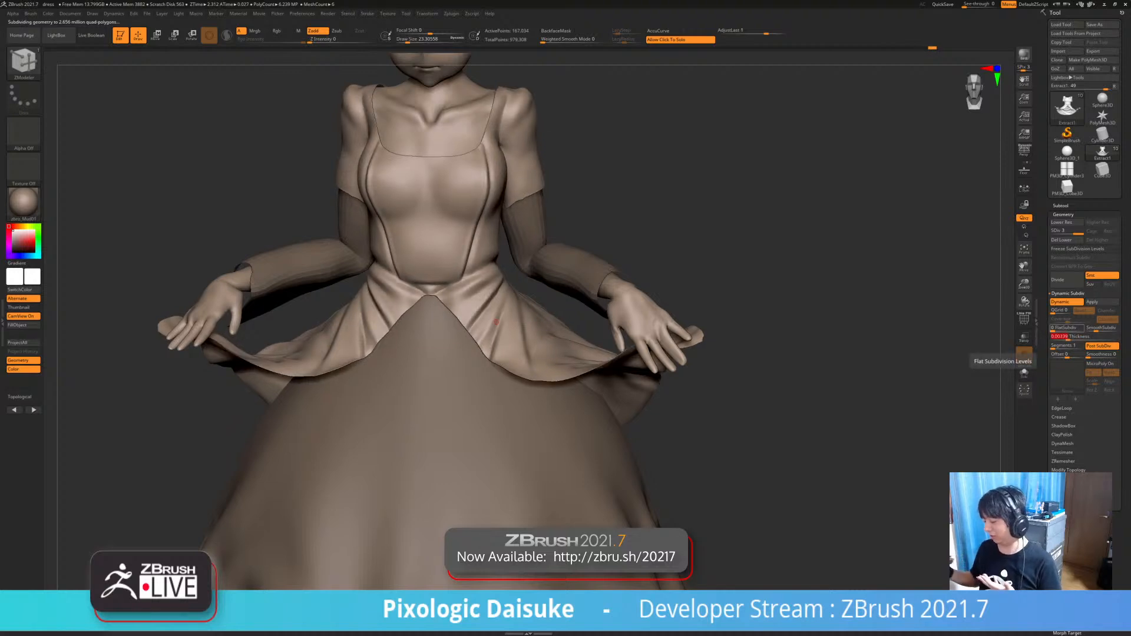
- Set the bodice's Dynamic Subdiv thickness to 0, turn Dynamic Subdiv off and bring the subtool list back up
type("0")
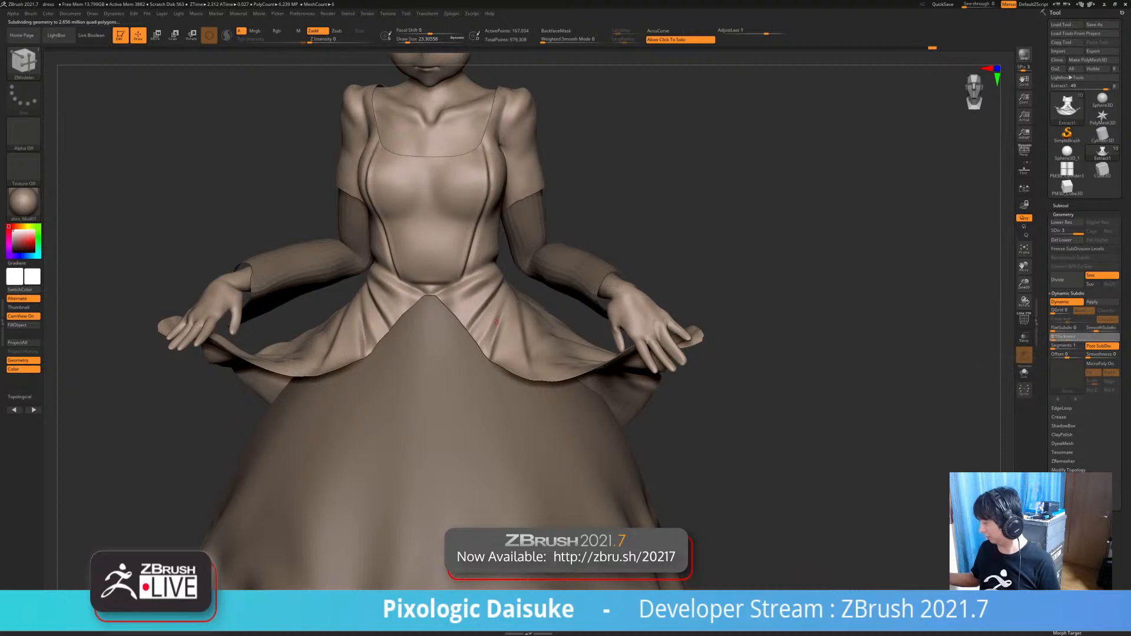
key("Return")
key("shift+d")
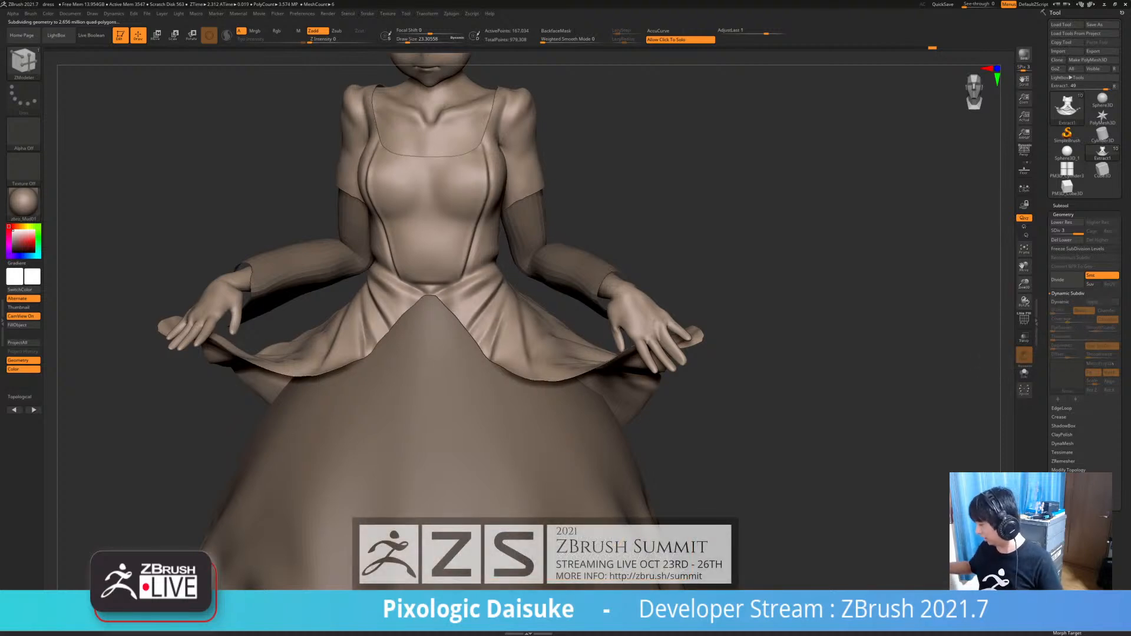
left_click(1060, 205)
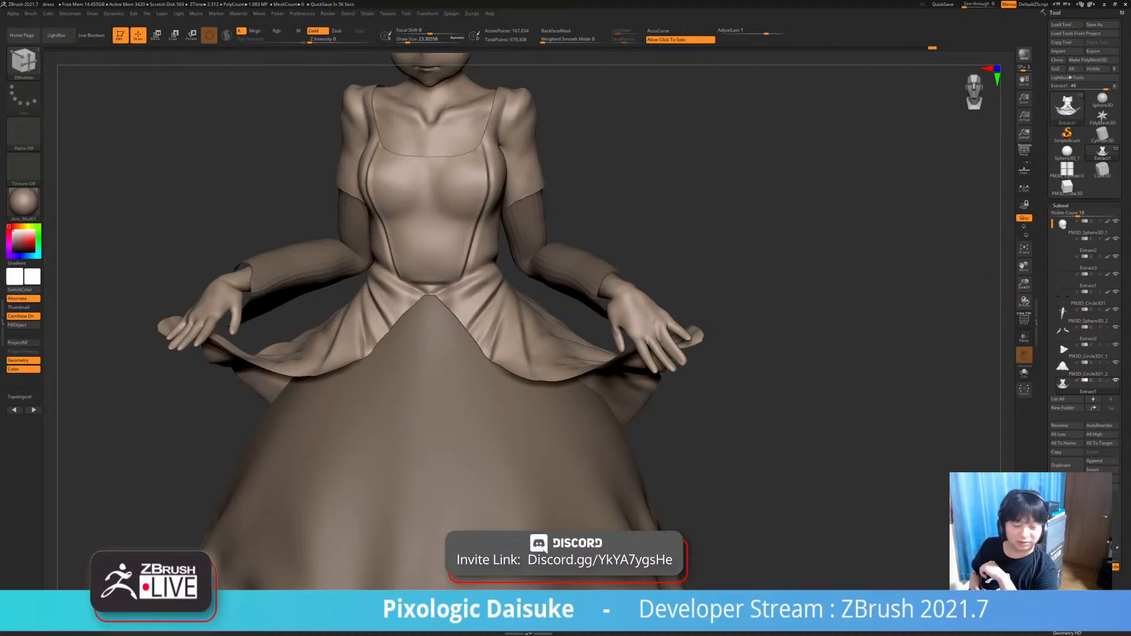
- Try a ZModeler action on the front of the bodice and switch to the SnakeHook brush
right_click_drag(510, 316, 568, 335)
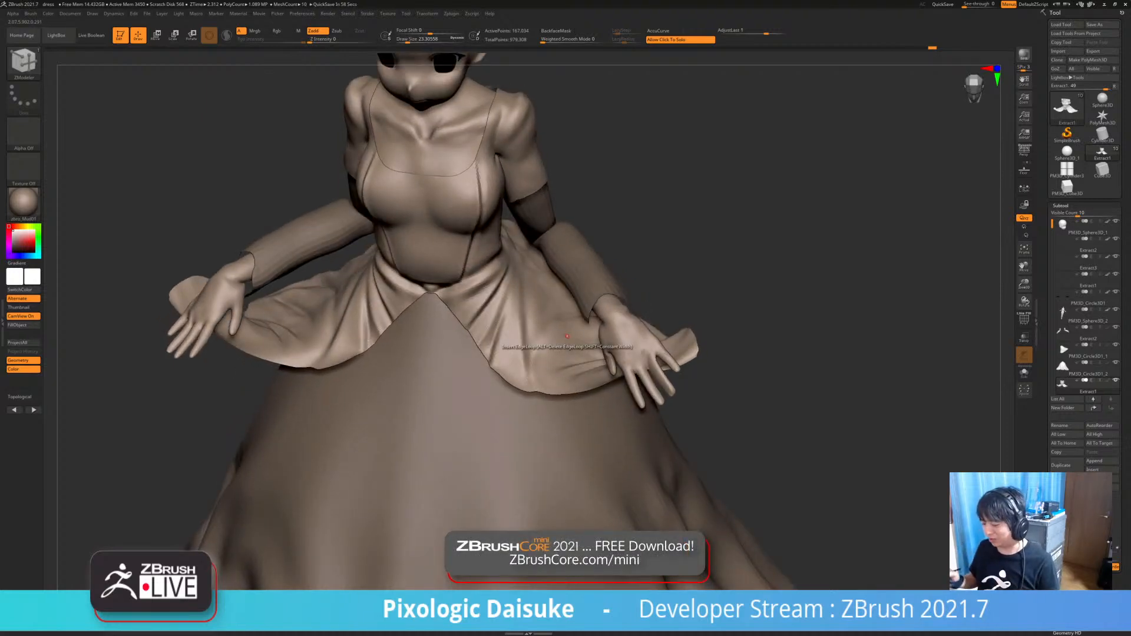
right_click_drag(567, 336, 448, 259)
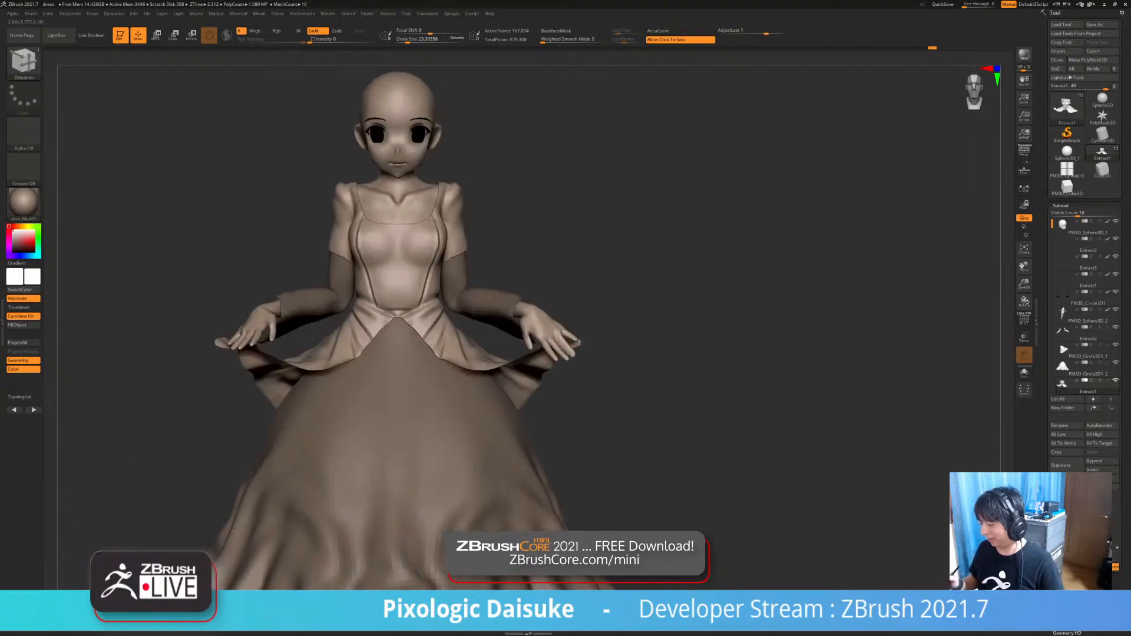
left_click(426, 349)
right_click_drag(405, 345, 446, 307)
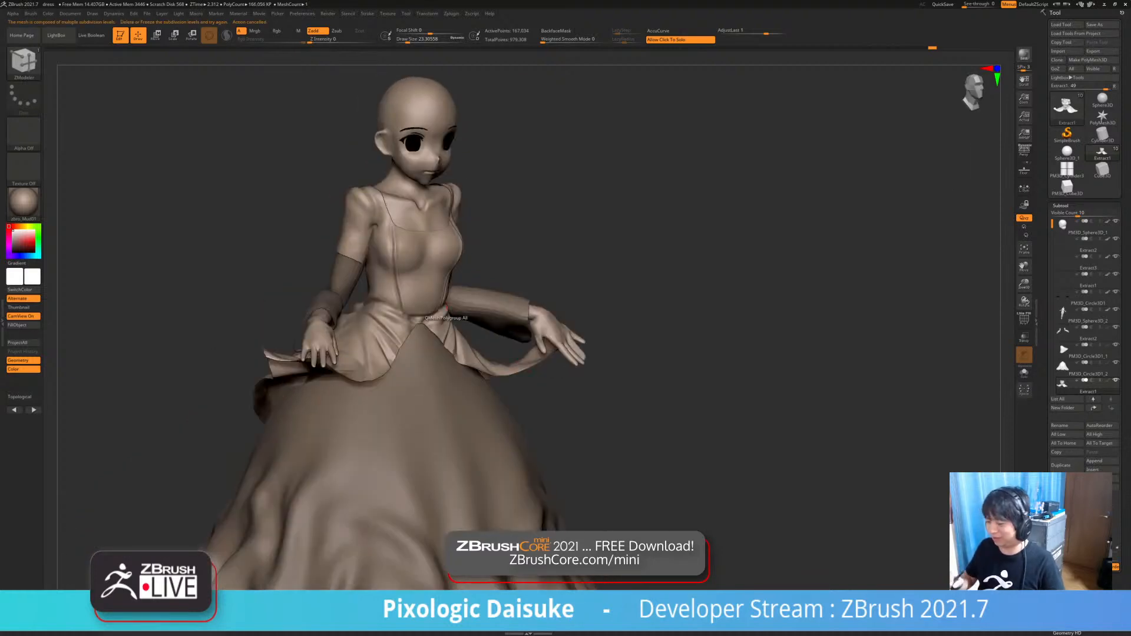
key("b")
key("s")
key("h")
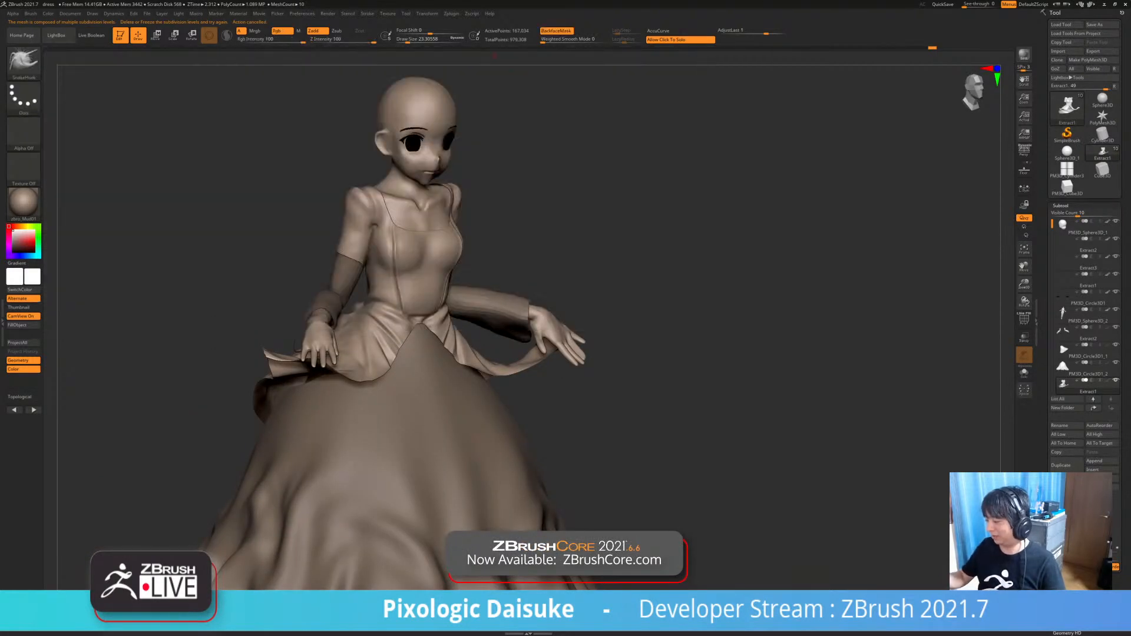
- Switch to the DamStandard brush and carve a seam line down the centre back of the bodice
right_click_drag(471, 330, 422, 339, "shift")
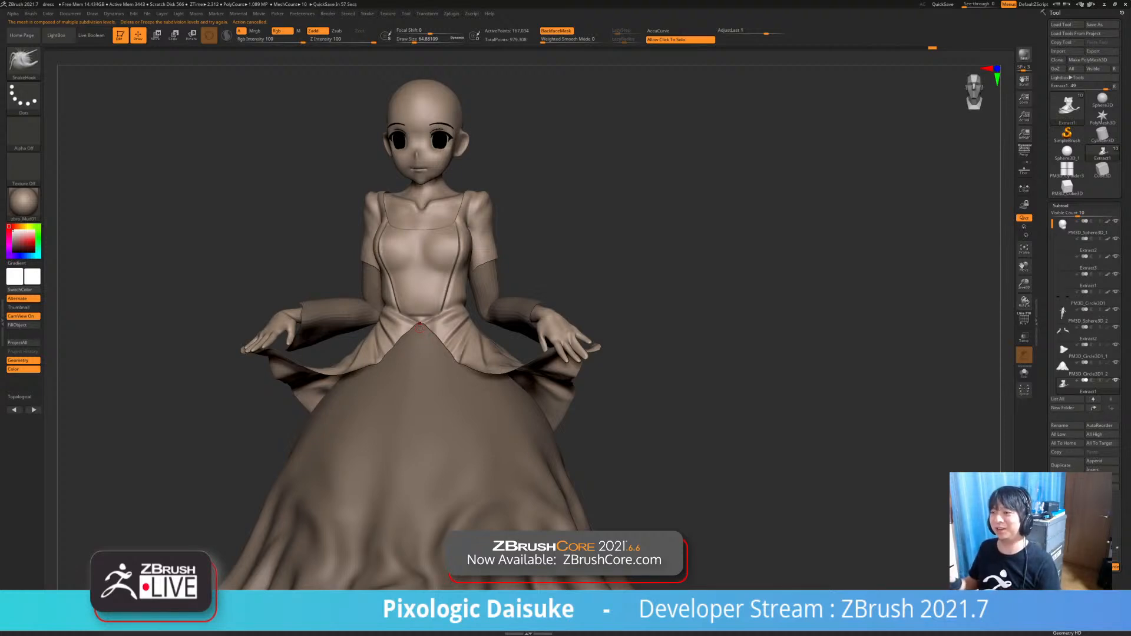
right_click_drag(677, 347, 472, 348)
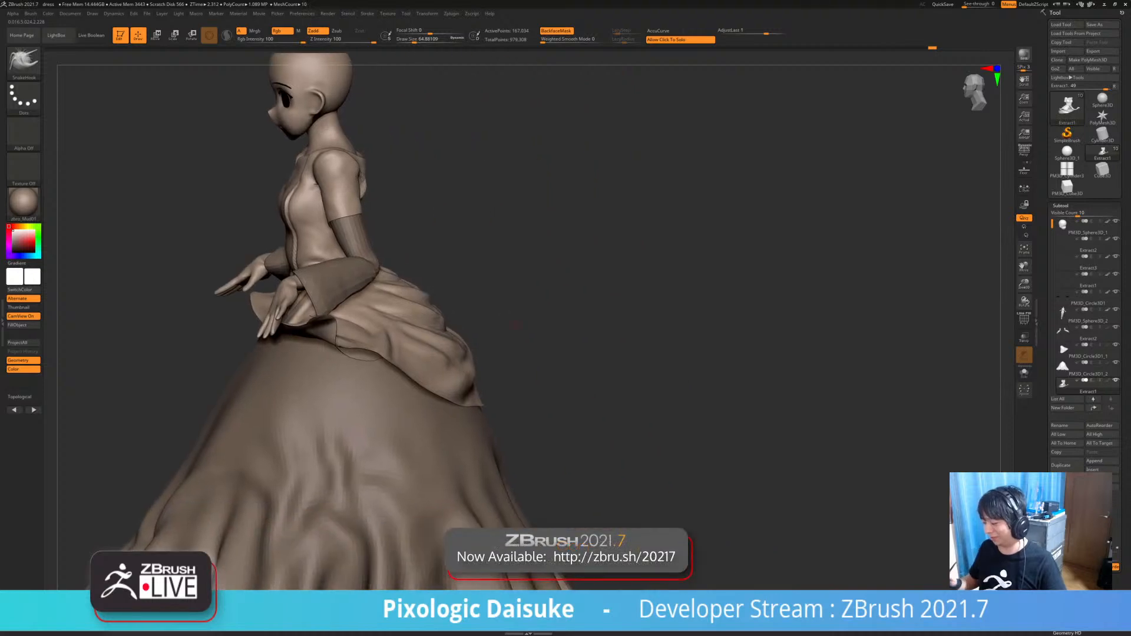
right_click_drag(577, 354, 473, 362)
right_click_drag(530, 318, 464, 377)
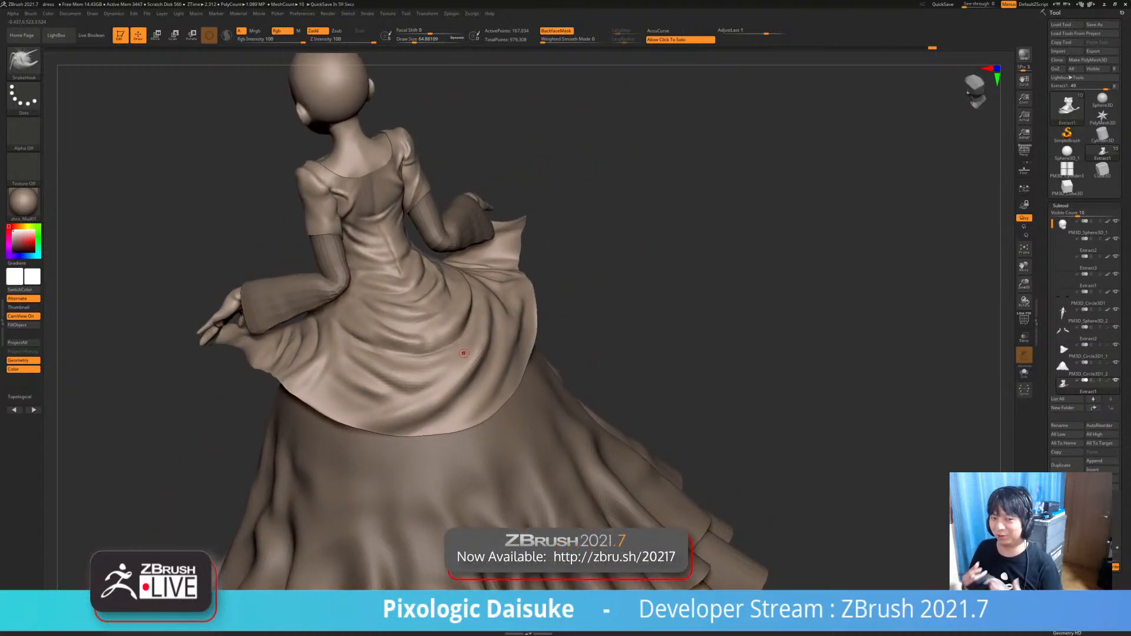
left_click(24, 59)
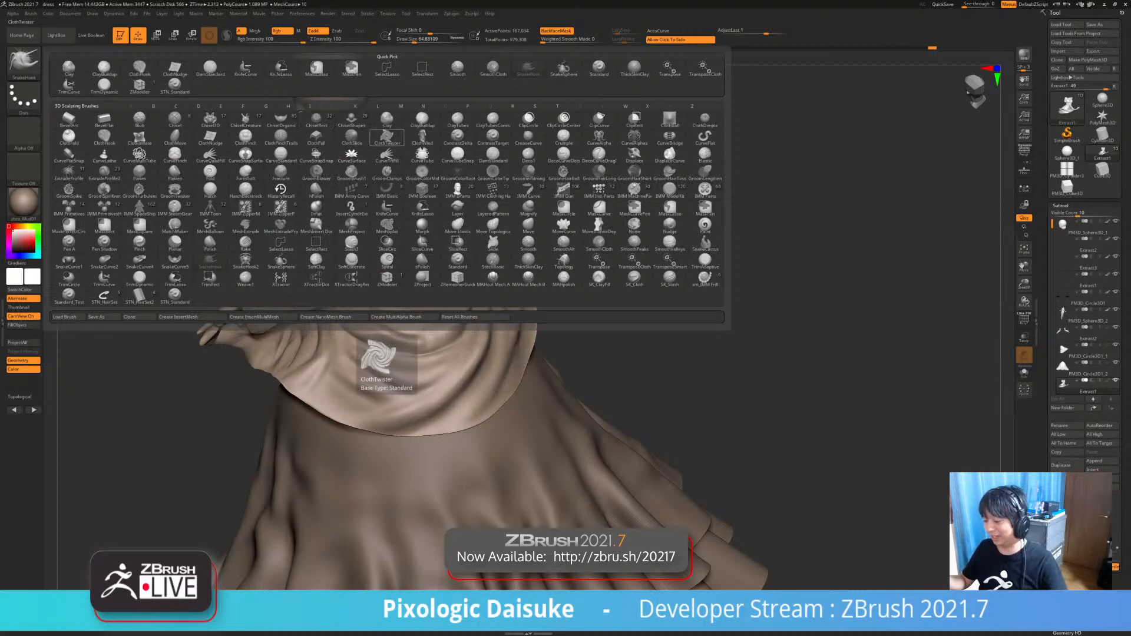
left_click(24, 62)
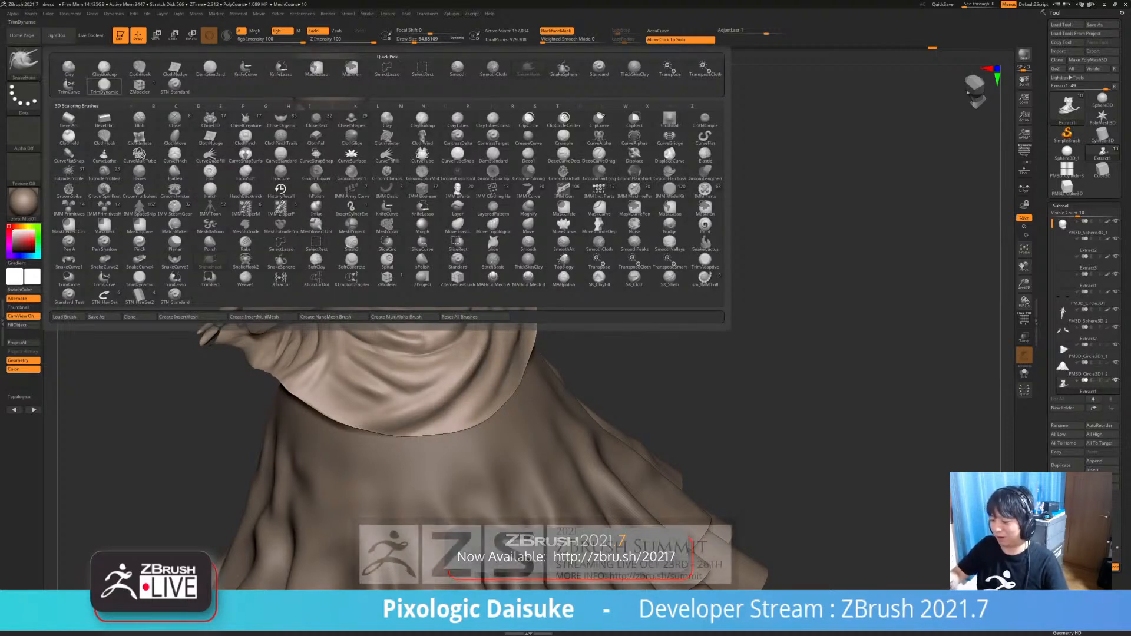
key("d")
key("s")
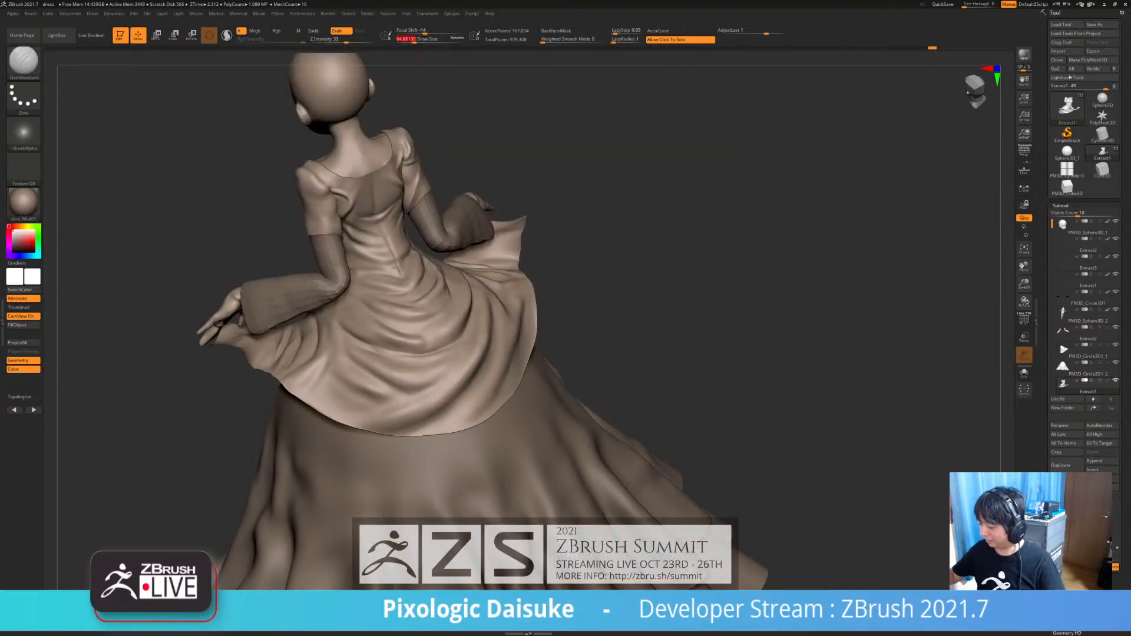
right_click_drag(410, 268, 400, 270)
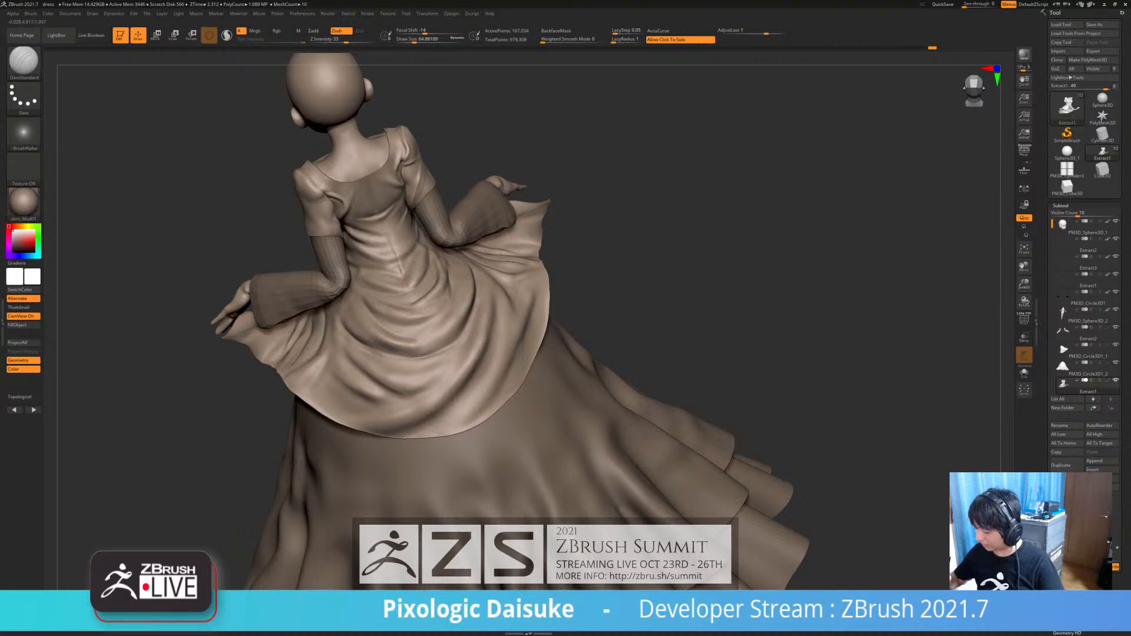
mouse_move(417, 315)
right_mouse_down()
mouse_move(423, 354)
mouse_move(420, 310)
right_mouse_up()
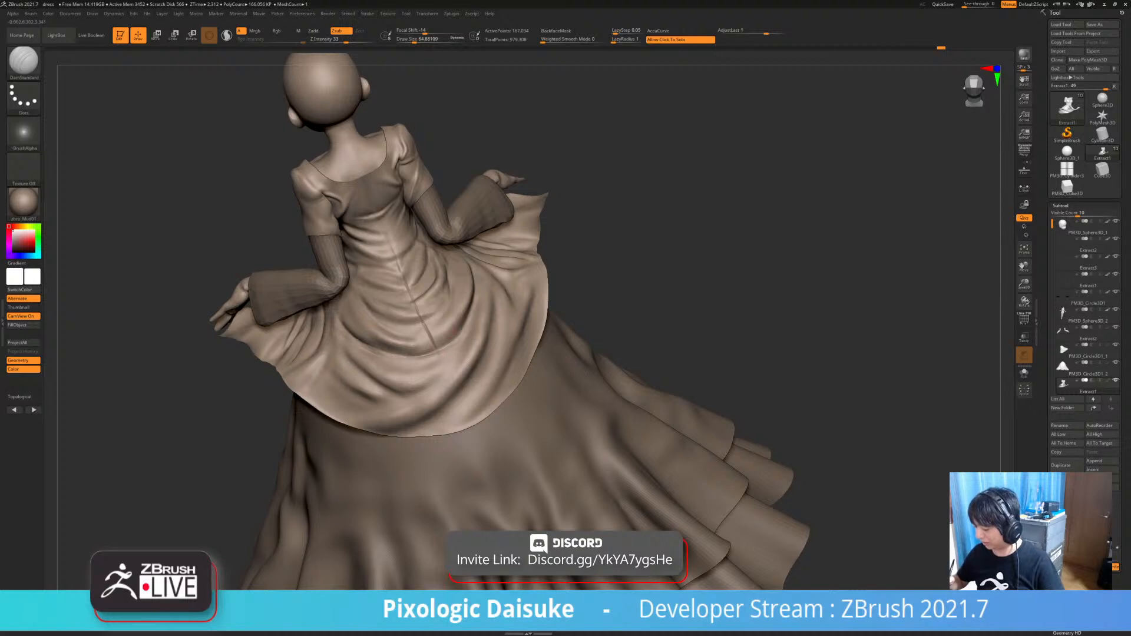
- Adjust the brush size and extend the centre back seam down to the bodice's lower hem
right_click_drag(450, 355, 514, 228)
key("s")
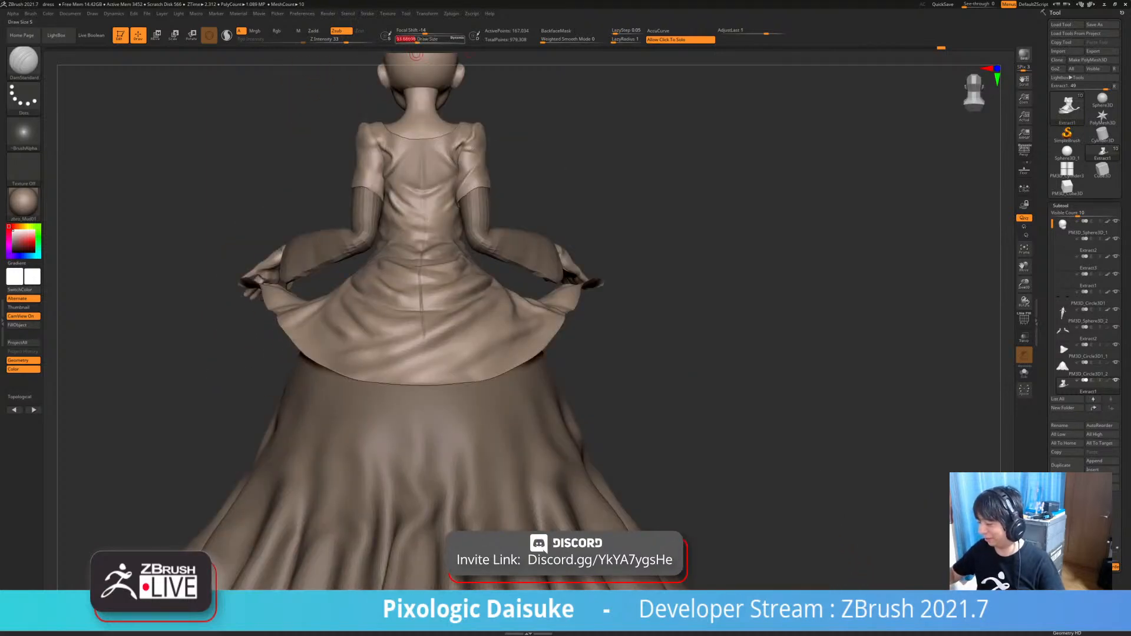
right_click_drag(416, 176, 419, 212)
left_click_drag(423, 336, 426, 386)
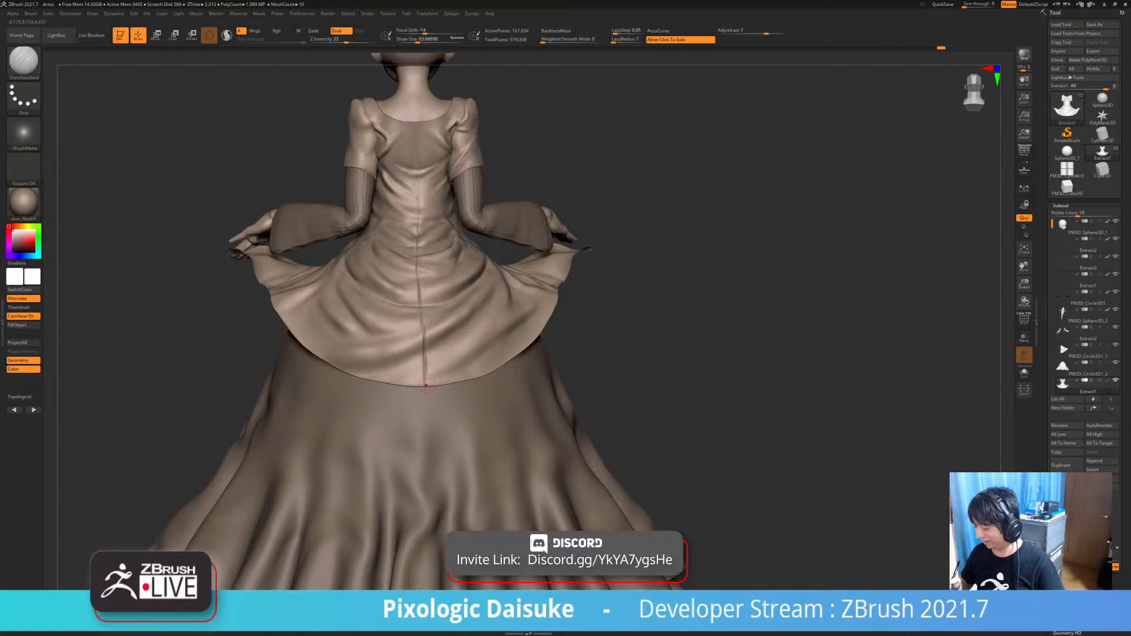
right_click_drag(426, 386, 428, 354)
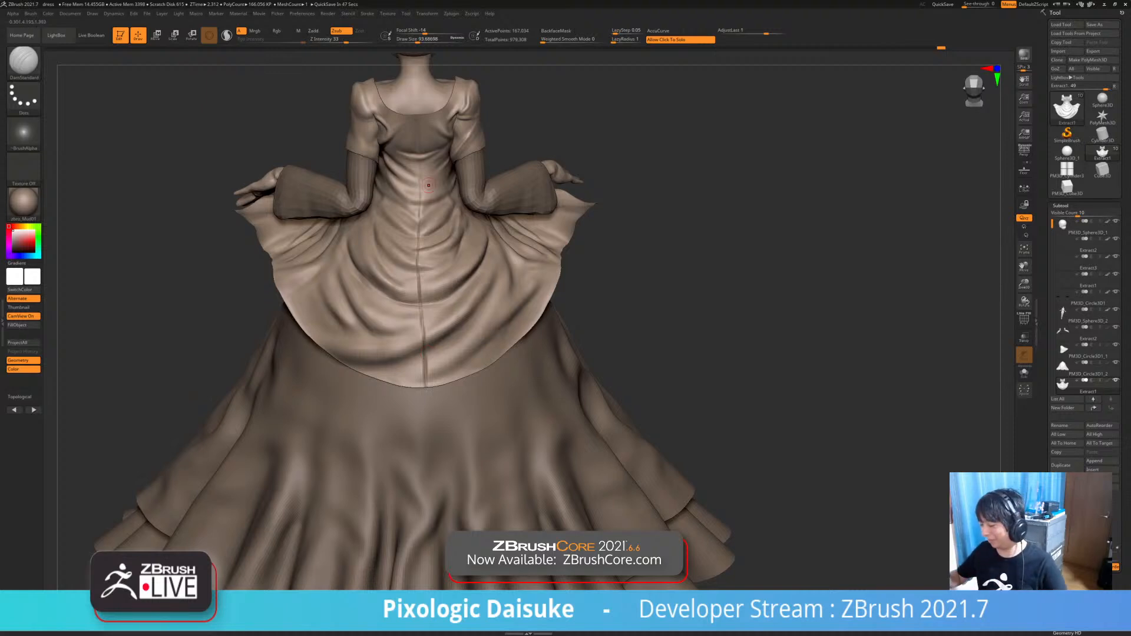
- Continue the DamStandard centre back seam up to the bodice's neckline and smooth around its upper end
right_click_drag(429, 185, 421, 127)
mouse_move(422, 177)
right_mouse_down()
mouse_move(419, 207)
mouse_move(421, 89)
right_mouse_up()
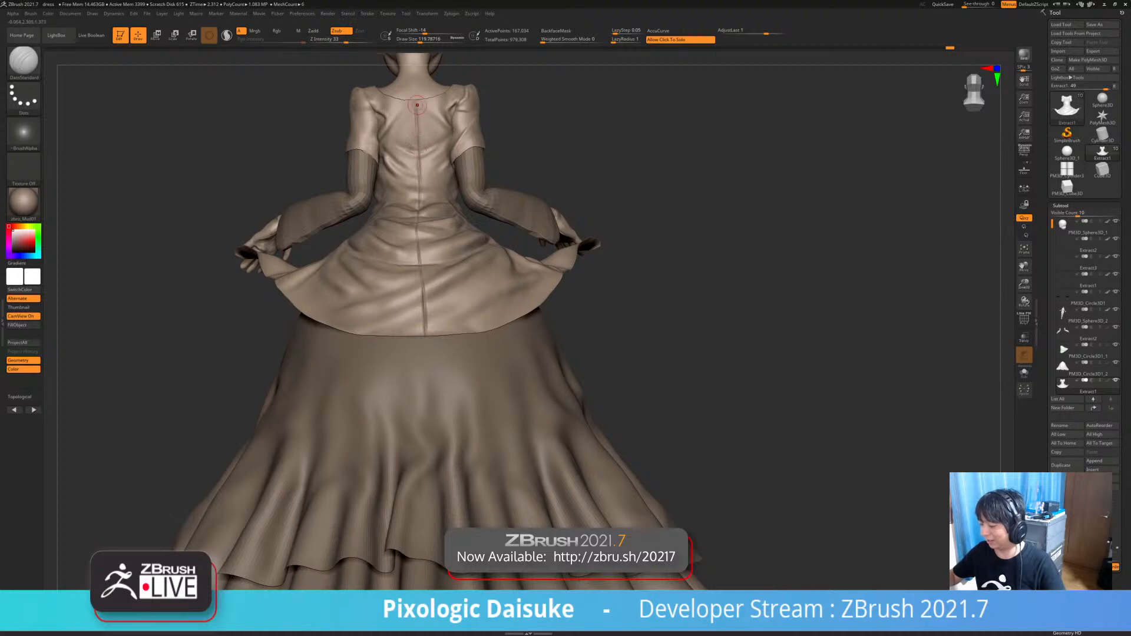
right_click_drag(426, 118, 420, 206, "alt")
left_click(422, 150)
left_click(418, 190)
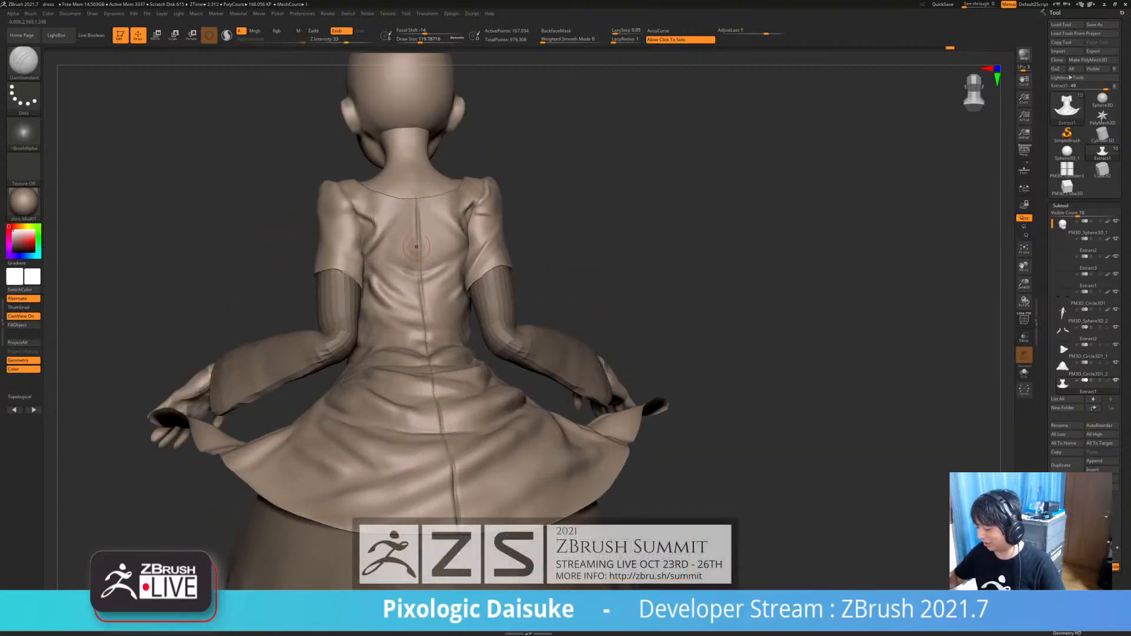
key("ctrl+shift+z")
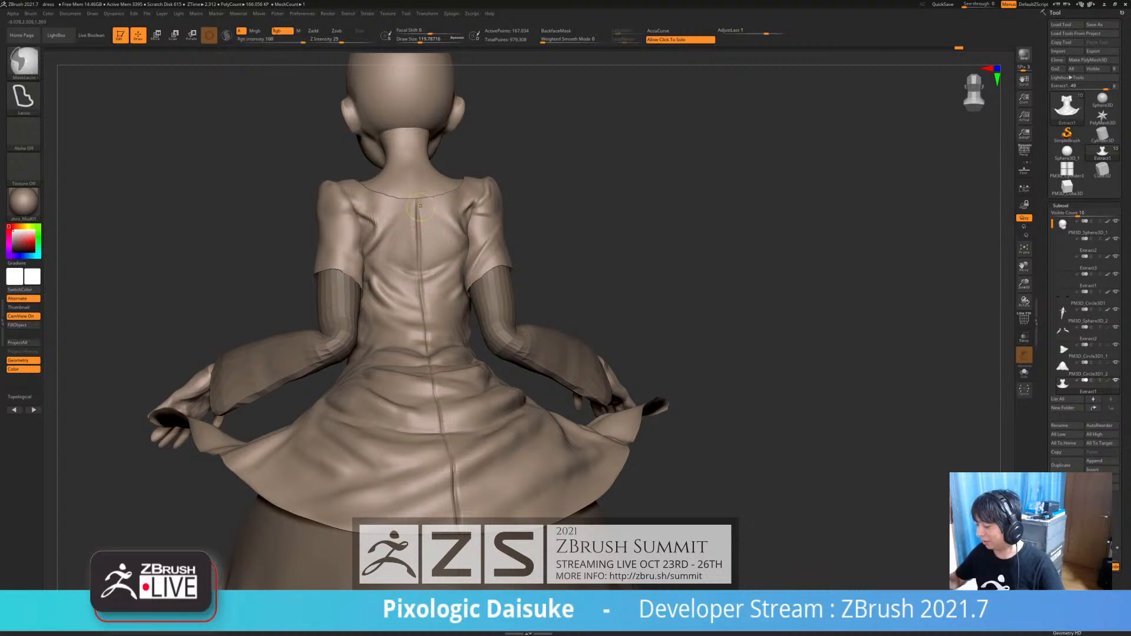
right_click_drag(426, 239, 428, 220, "ctrl")
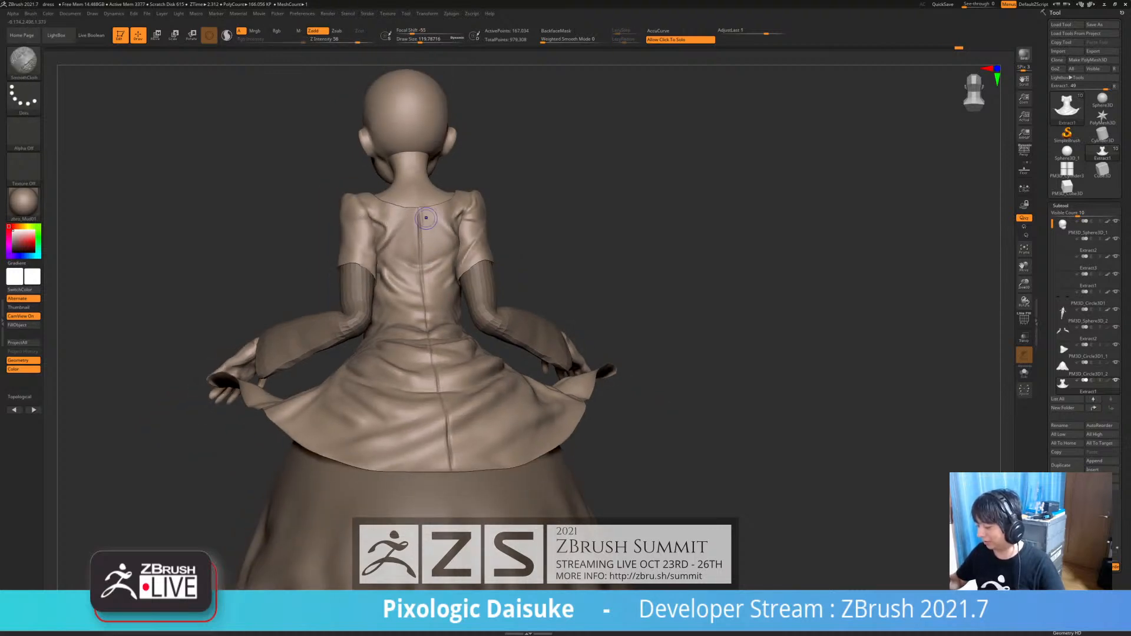
right_click_drag(431, 263, 429, 278)
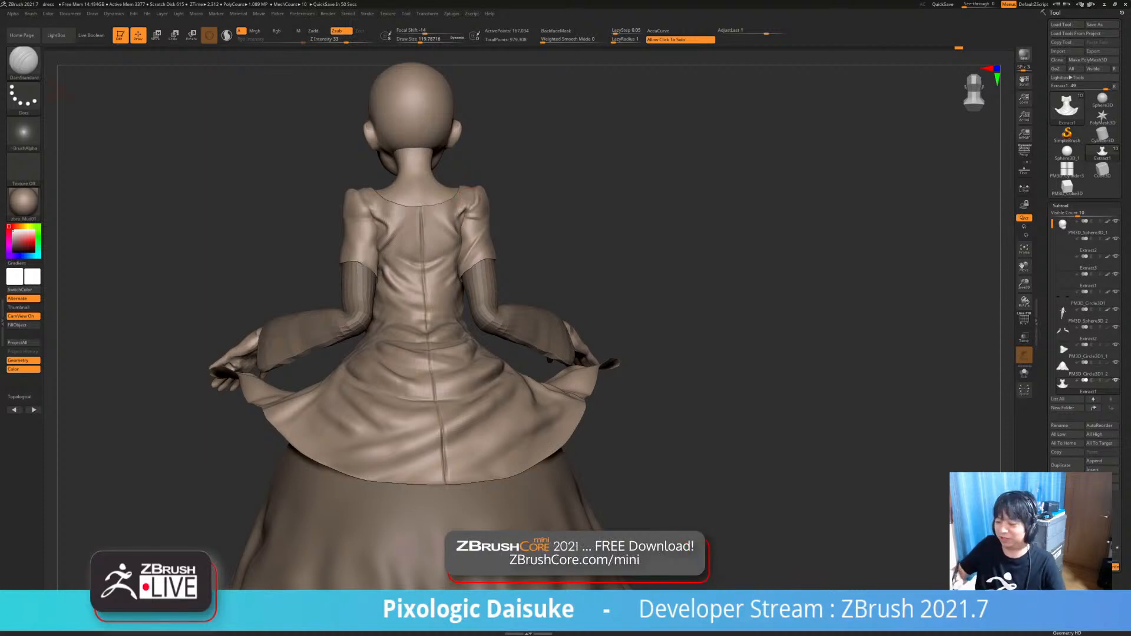
- Switch to the Standard brush with a draw size of about 101, then sculpt and smooth a diagonal fold from the upper back towards the armpit
key("b")
key("s")
key("t")
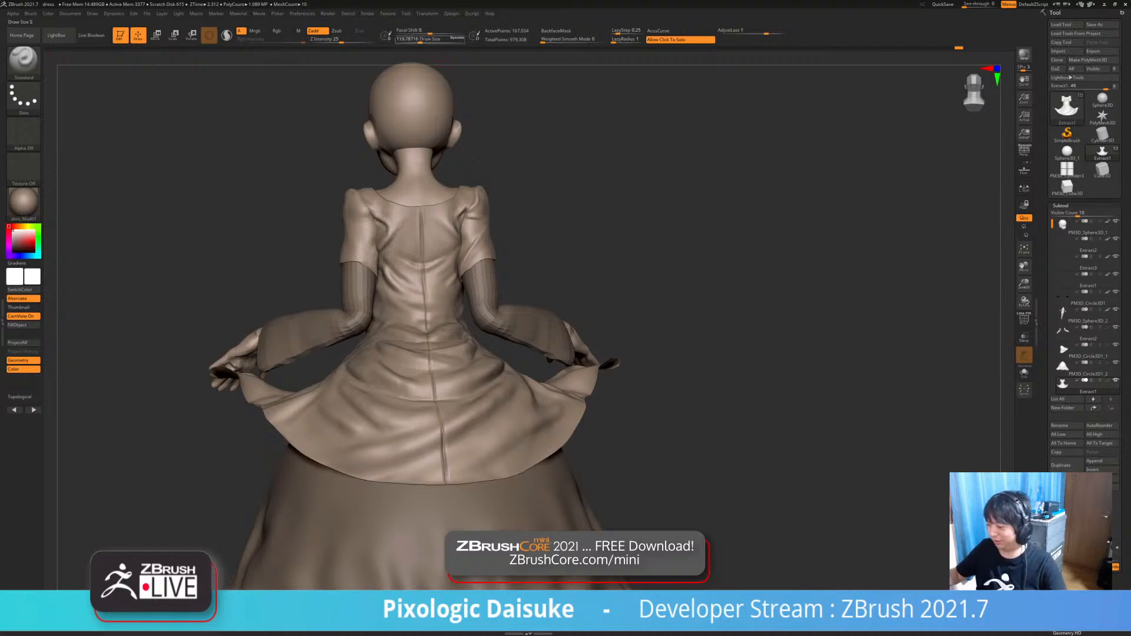
left_click_drag(420, 40, 419, 40)
right_click_drag(377, 236, 400, 227)
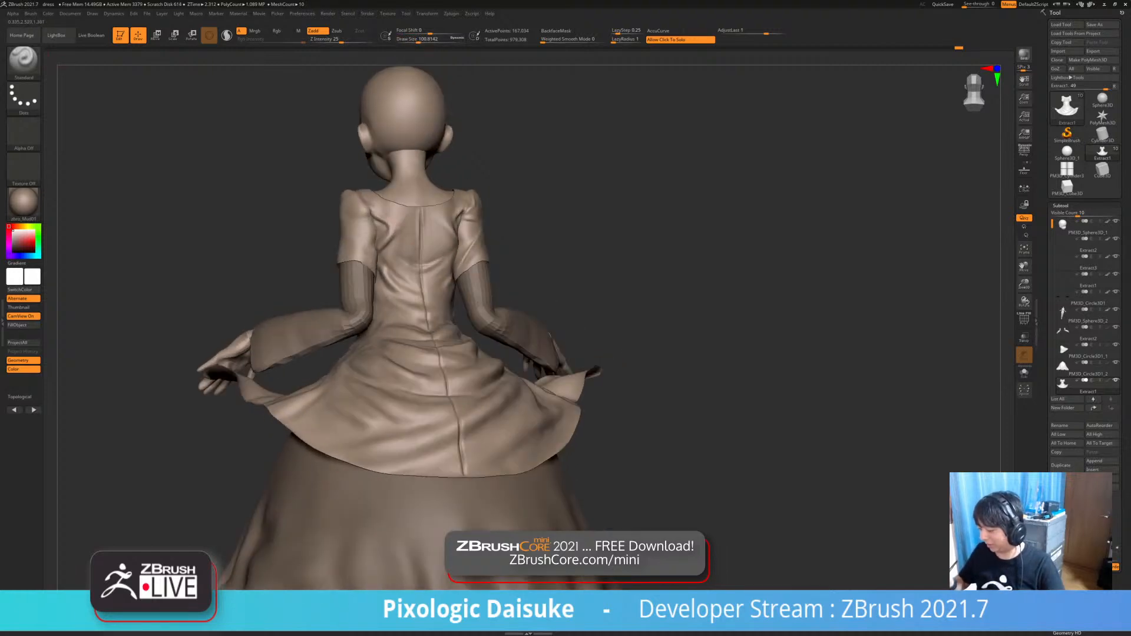
left_click_drag(402, 223, 372, 264)
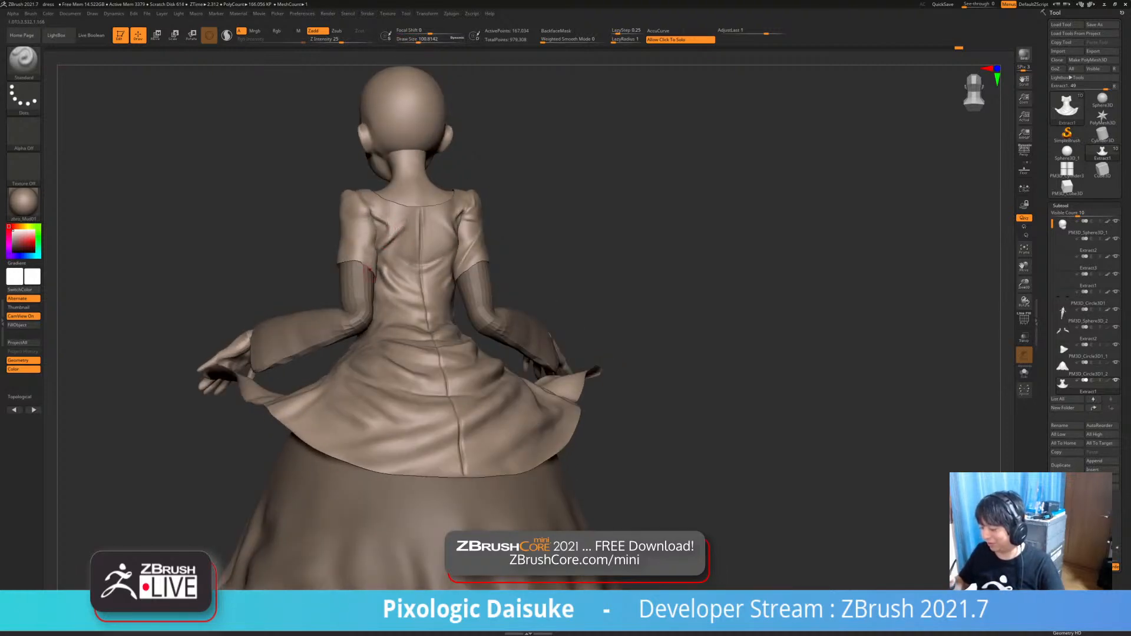
key("shift")
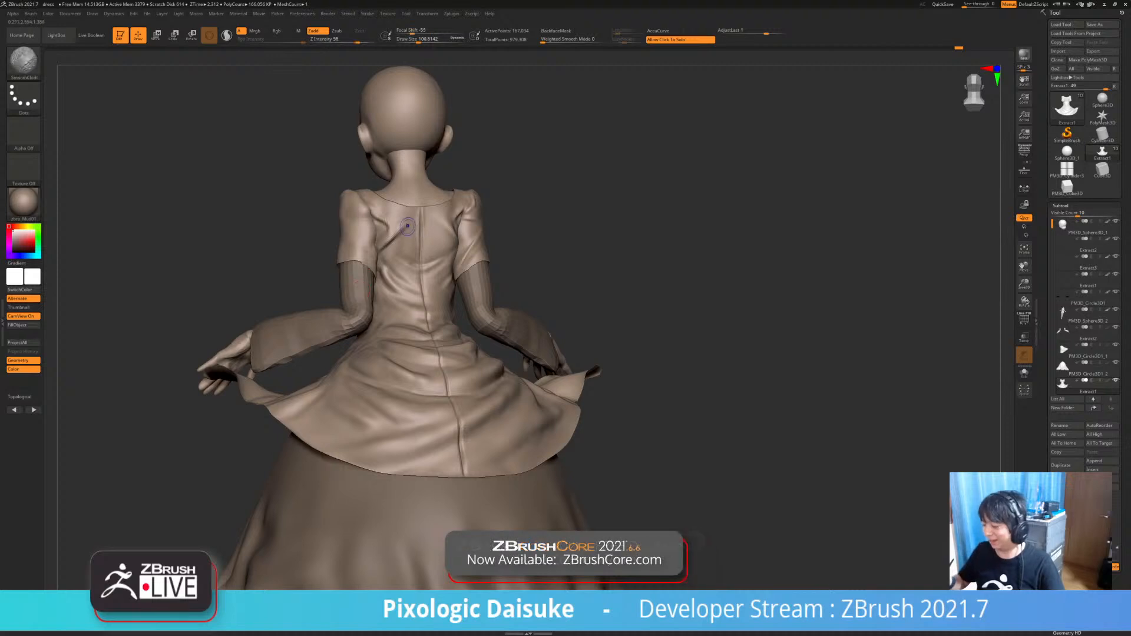
right_click_drag(405, 248, 405, 218, "ctrl")
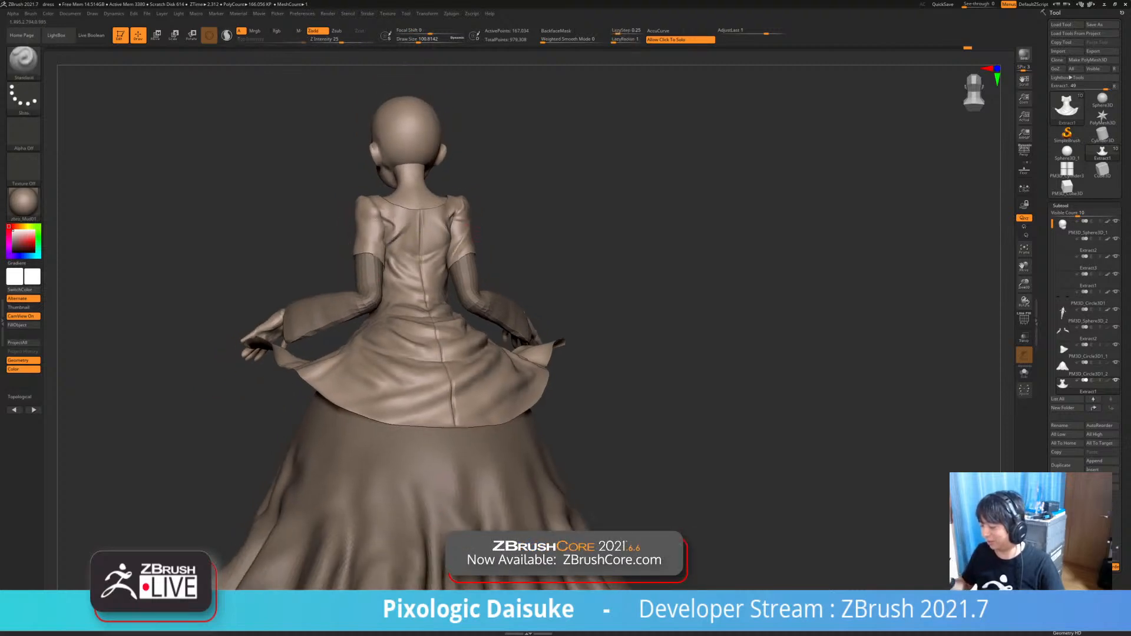
- Sculpt soft folds on the front of the short sleeve around the shoulder and smooth them
right_click_drag(469, 242, 707, 265)
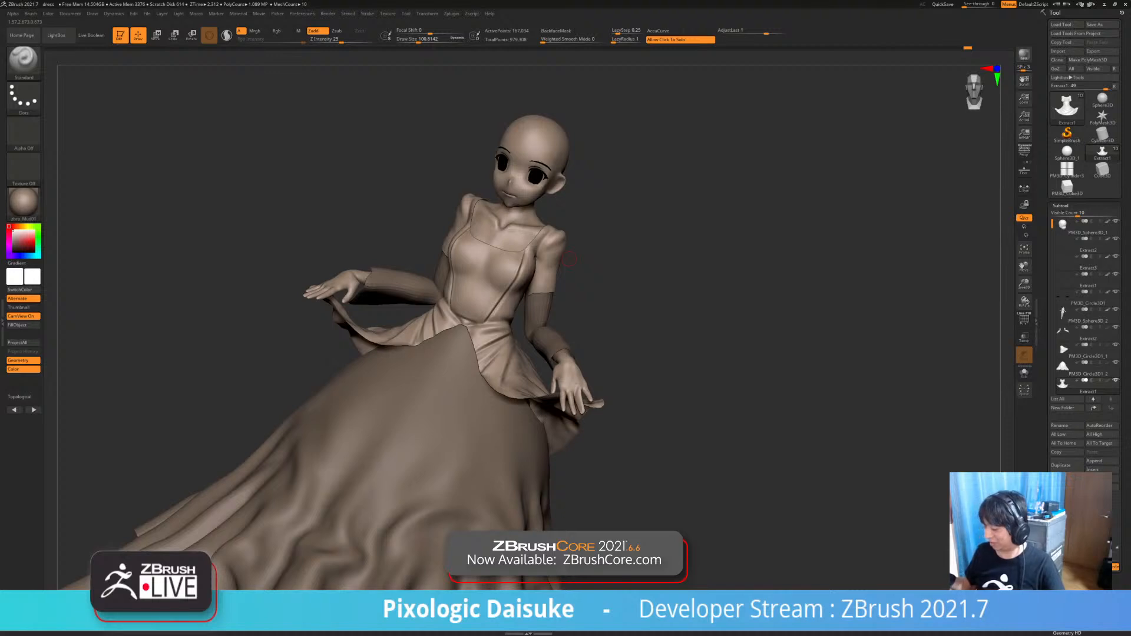
mouse_move(569, 259)
right_mouse_down("ctrl")
mouse_move(545, 283)
mouse_move(537, 256)
mouse_move(487, 279)
mouse_move(519, 278)
mouse_move(489, 284)
right_mouse_up("ctrl")
key("shift")
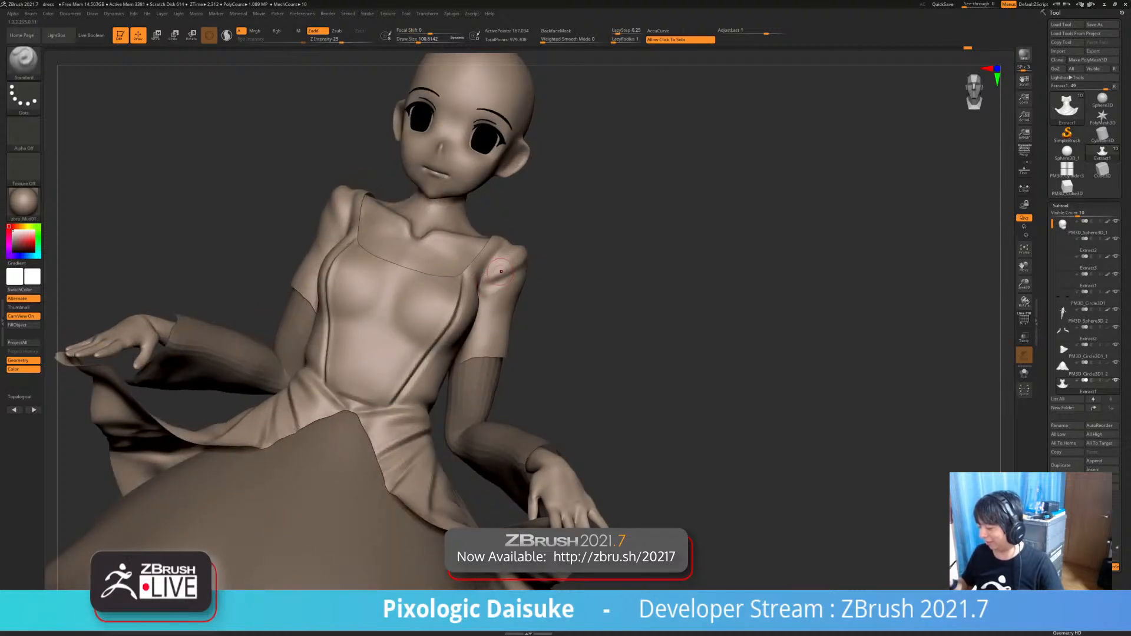
mouse_move(522, 248)
right_mouse_down()
mouse_move(483, 285)
mouse_move(496, 279)
mouse_move(438, 297)
right_mouse_up()
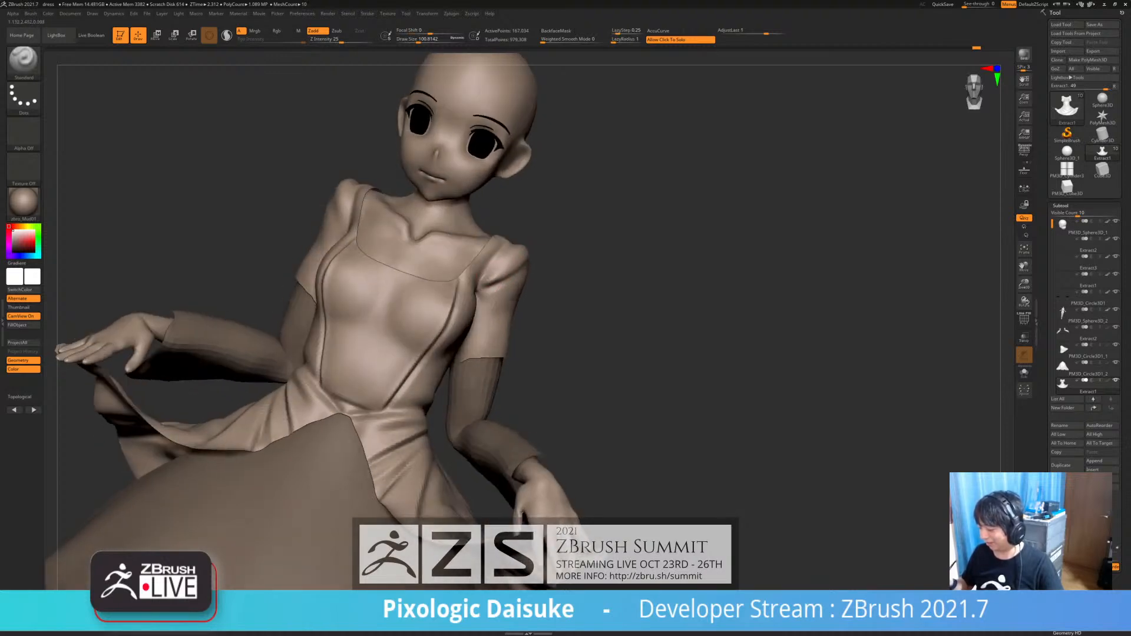
key("shift")
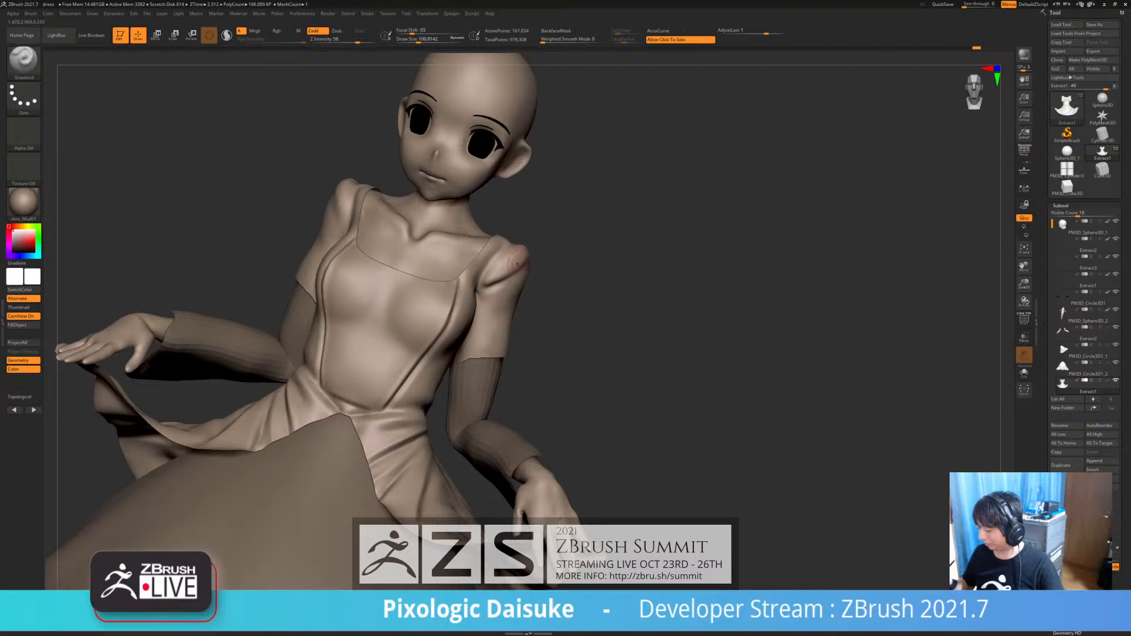
mouse_move(495, 269)
right_mouse_down()
mouse_move(472, 271)
mouse_move(489, 265)
mouse_move(501, 288)
mouse_move(460, 268)
right_mouse_up()
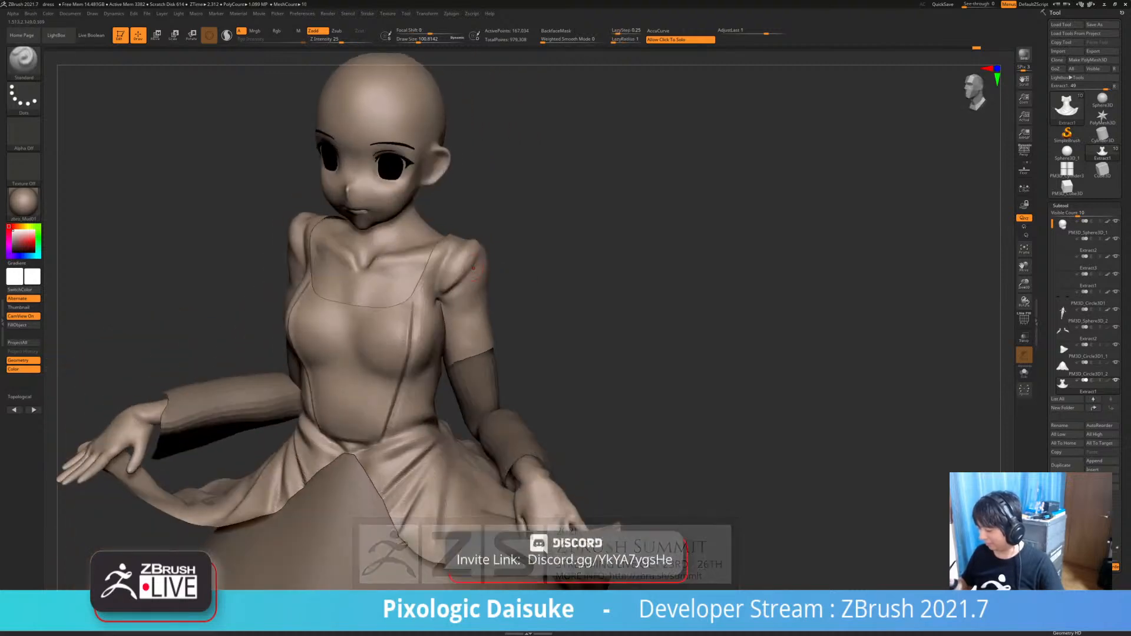
key("shift")
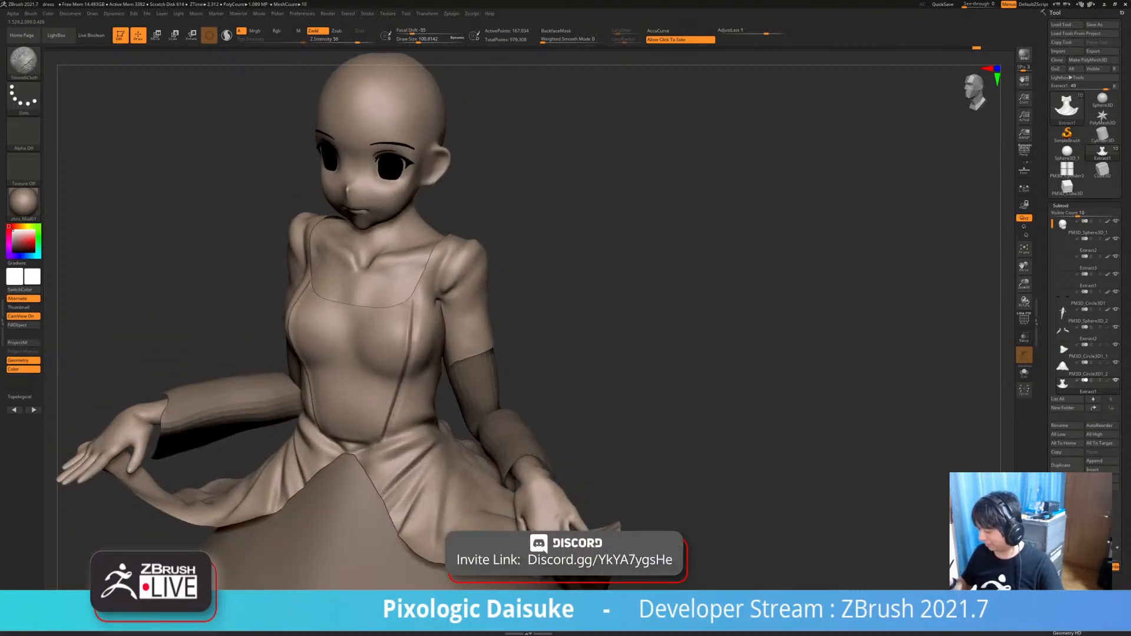
mouse_move(448, 298)
right_mouse_down()
mouse_move(441, 272)
mouse_move(446, 282)
mouse_move(481, 281)
mouse_move(442, 265)
right_mouse_up()
key("shift")
mouse_move(442, 265)
right_mouse_down("ctrl")
mouse_move(449, 283)
mouse_move(429, 281)
mouse_move(472, 277)
mouse_move(466, 257)
mouse_move(475, 271)
mouse_move(451, 259)
mouse_move(432, 279)
mouse_move(484, 277)
mouse_move(442, 279)
mouse_move(426, 268)
mouse_move(433, 250)
mouse_move(422, 252)
mouse_move(510, 304)
mouse_move(445, 270)
right_mouse_up("ctrl")
- Change to DamStandard and back to the Standard brush at a draw size of about 71, refining the creases at the front armpit
left_click(24, 63)
left_click(400, 71)
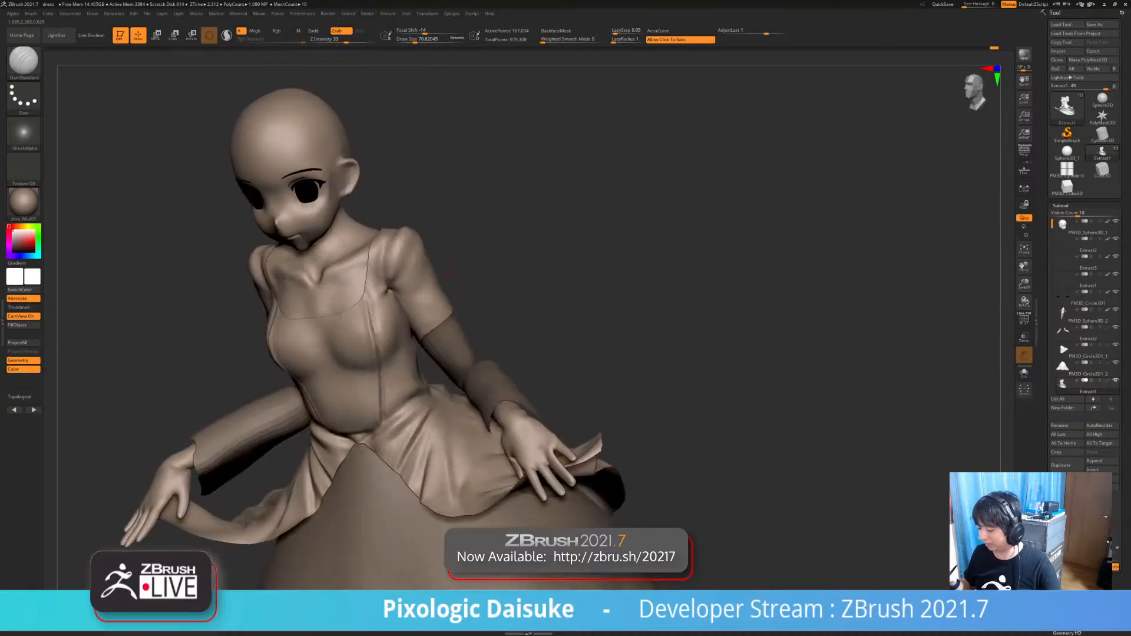
left_click(23, 62)
left_click(70, 73)
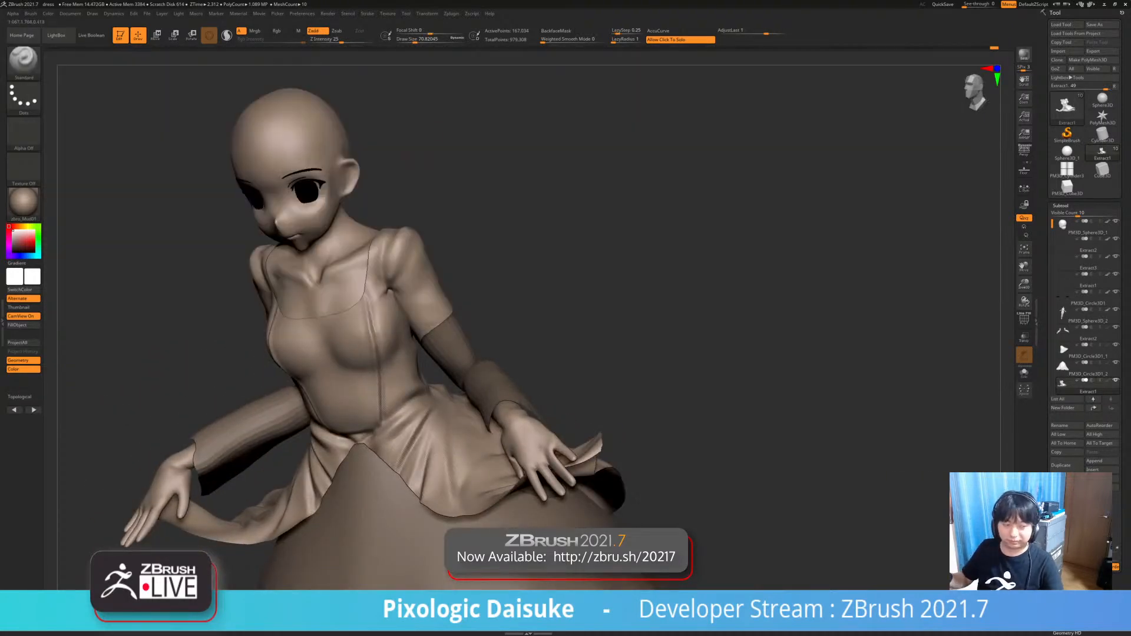
mouse_move(380, 278)
right_mouse_down("ctrl")
mouse_move(383, 330)
mouse_move(390, 283)
right_mouse_up("ctrl")
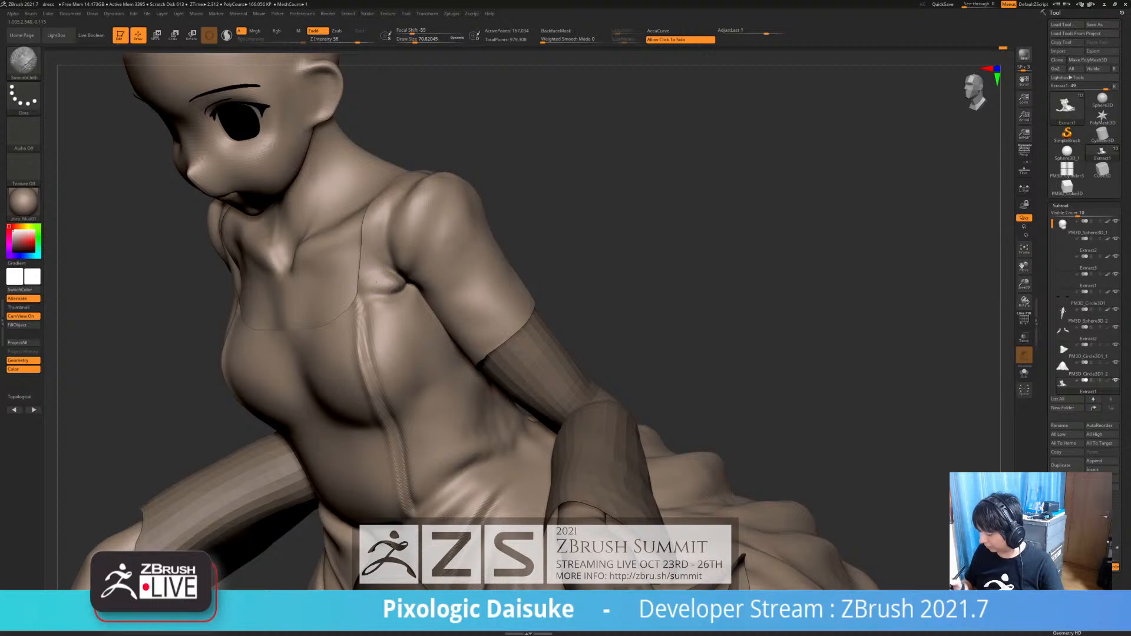
mouse_move(395, 283)
right_mouse_down("ctrl")
mouse_move(389, 248)
mouse_move(434, 301)
mouse_move(432, 274)
mouse_move(411, 281)
right_mouse_up("ctrl")
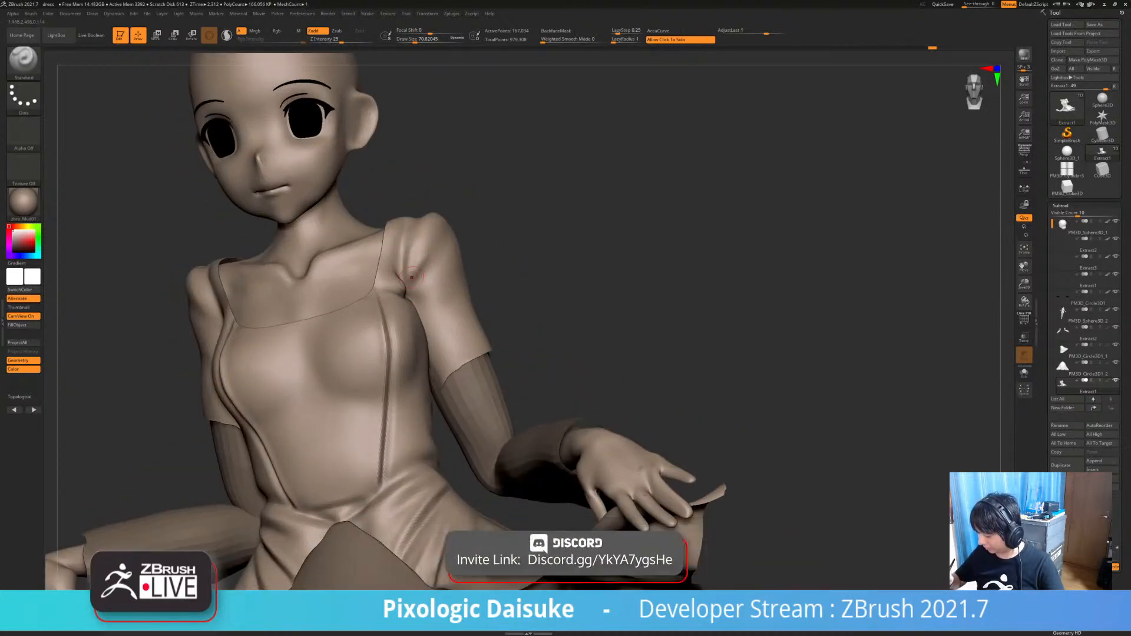
key("shift")
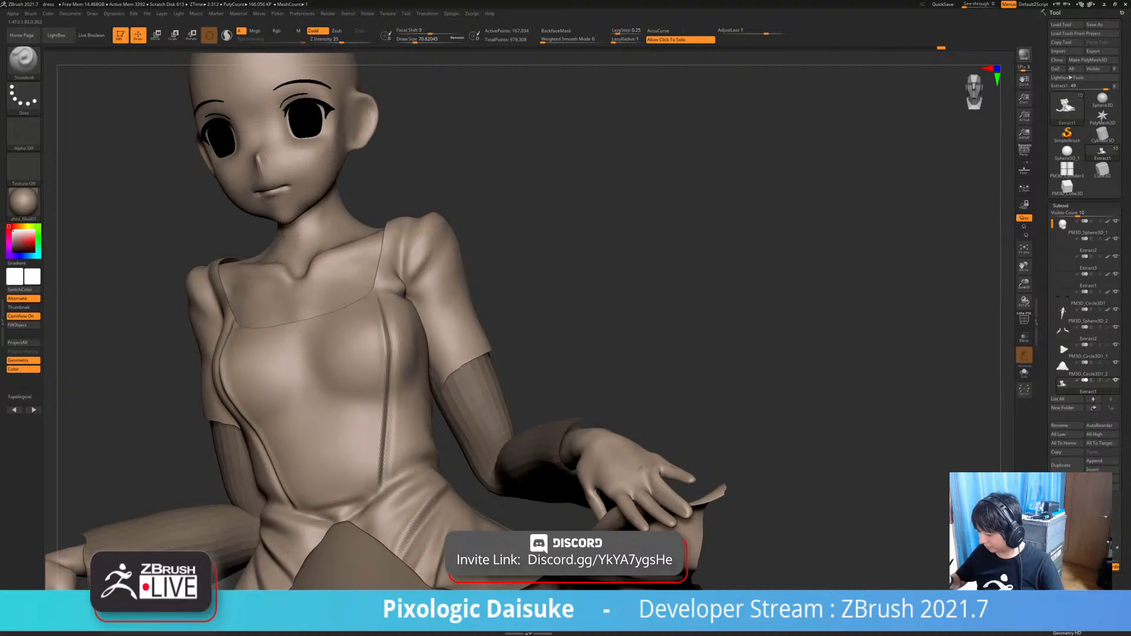
right_click_drag(432, 230, 453, 248, "ctrl")
- Select the lower sleeves subtool, subdivide it to level 3 and set the draw size to about 128
right_click_drag(478, 206, 565, 313)
left_click(454, 334, "alt")
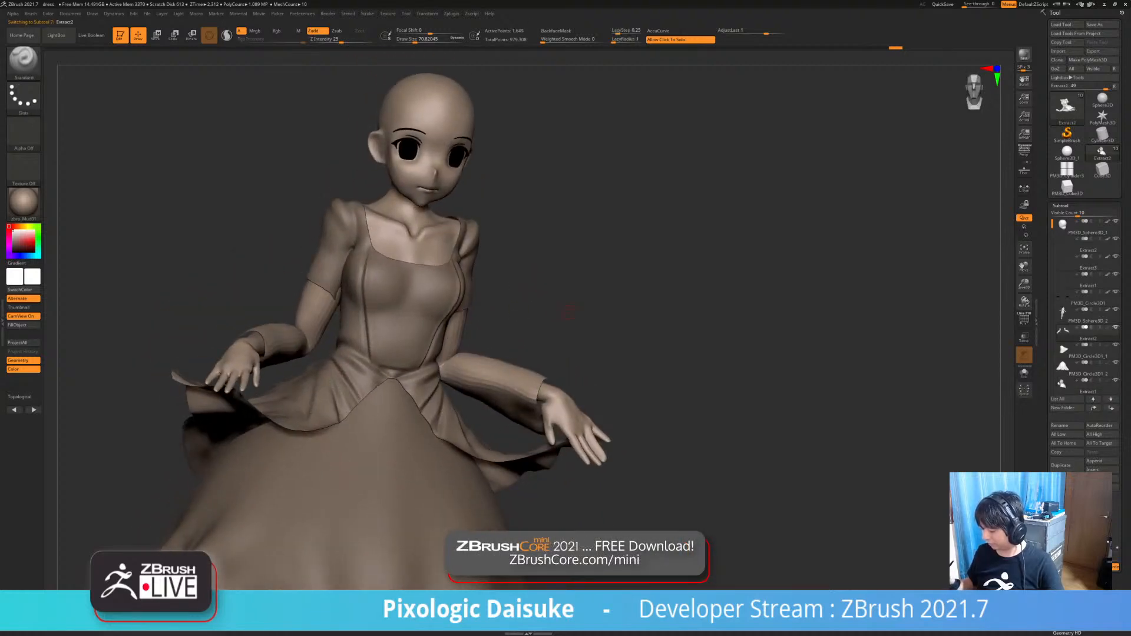
left_click(1061, 206)
left_click(1064, 214)
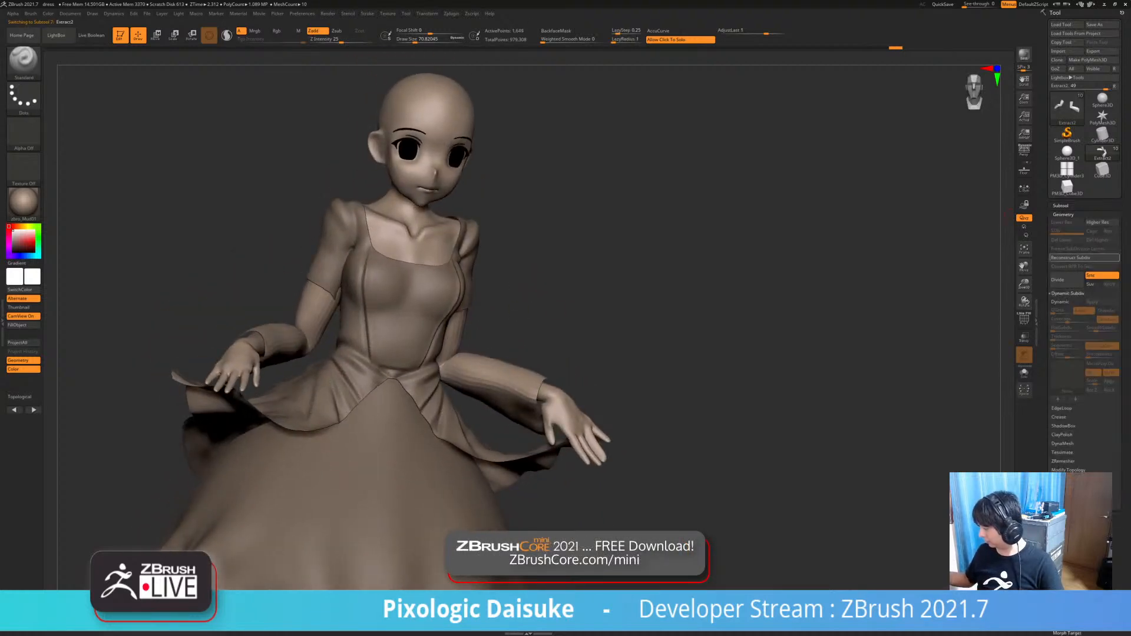
key("ctrl+d")
right_click_drag(333, 281, 493, 240, "ctrl")
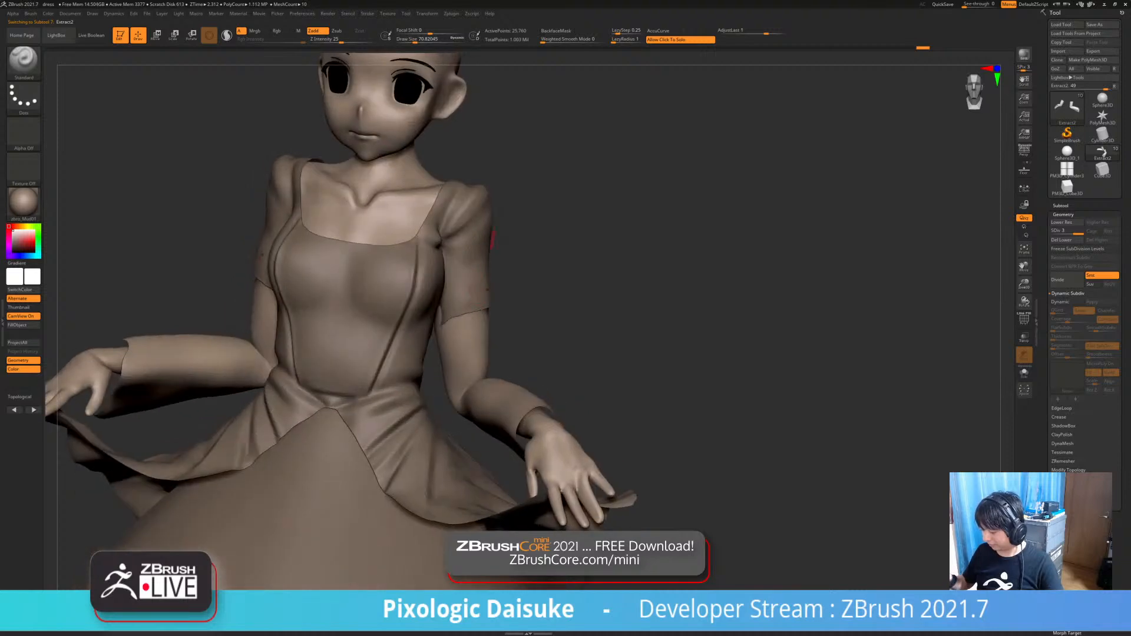
left_click(420, 39)
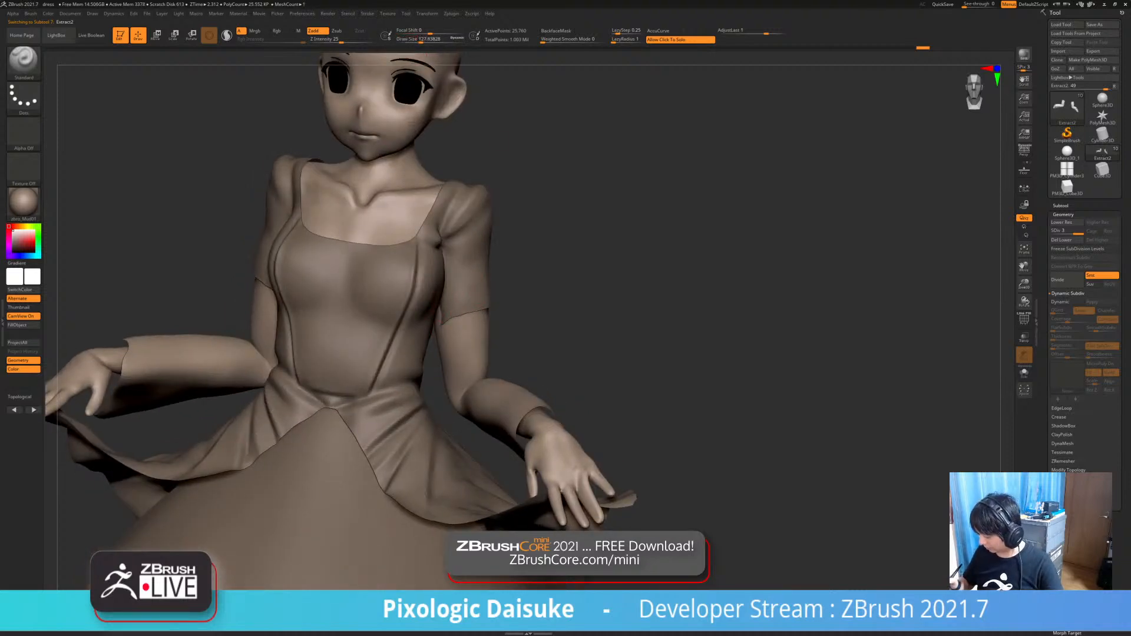
right_click_drag(479, 330, 485, 301)
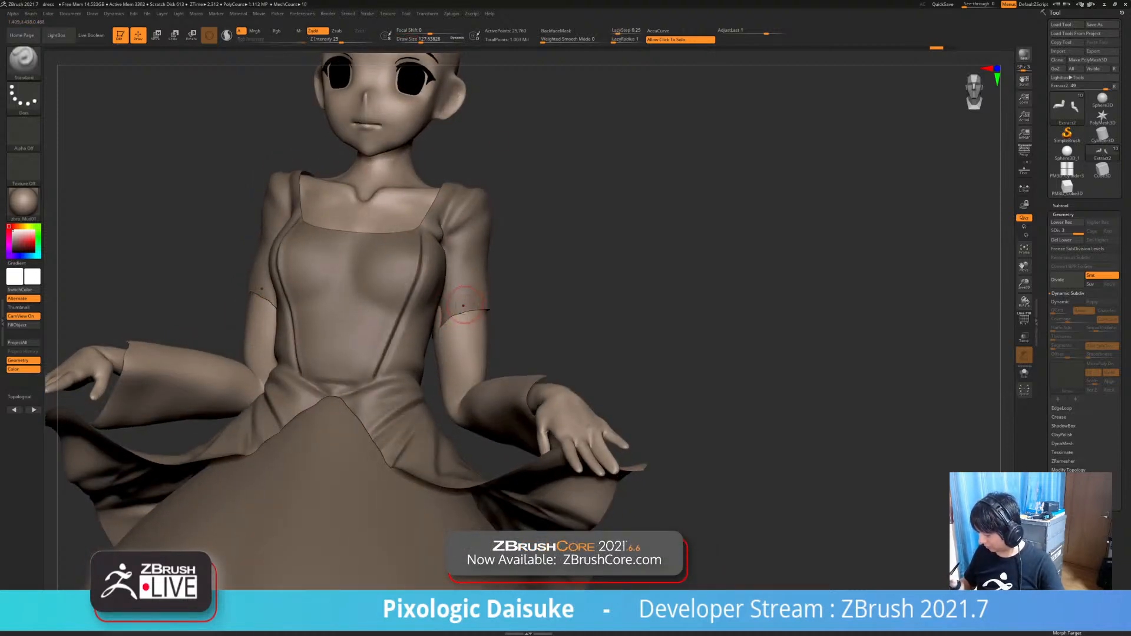
- Switch to the SnakeHook brush at a draw size of about 212 and adjust the bodice's short sleeves around the arms
key("b")
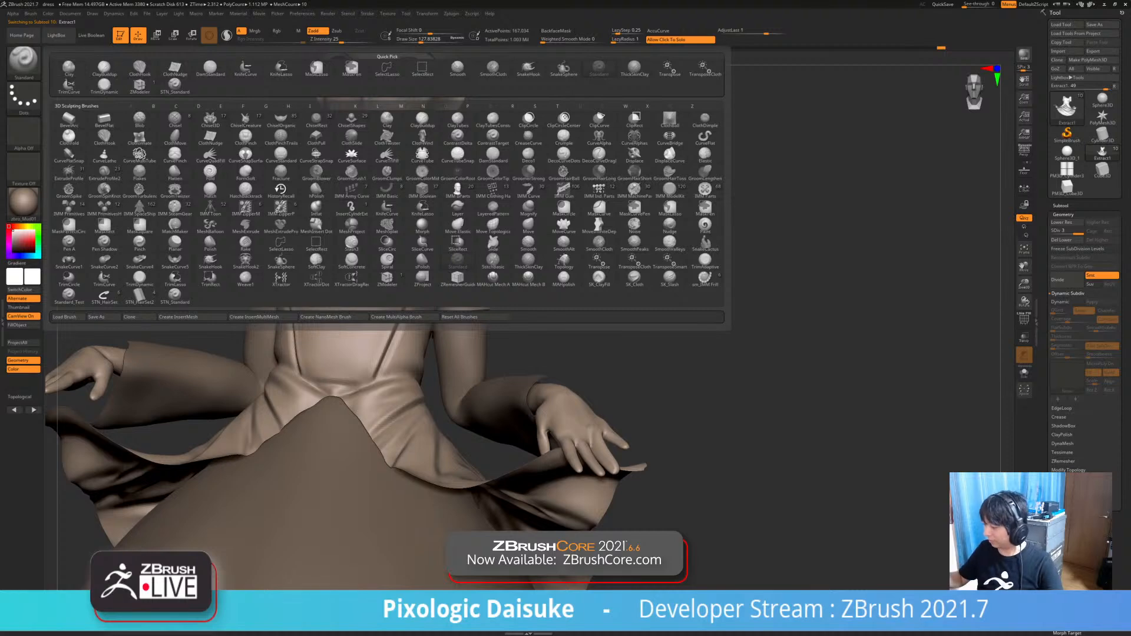
left_click(528, 69)
mouse_move(498, 64)
left_mouse_down()
mouse_move(445, 333)
mouse_move(439, 313)
left_mouse_up()
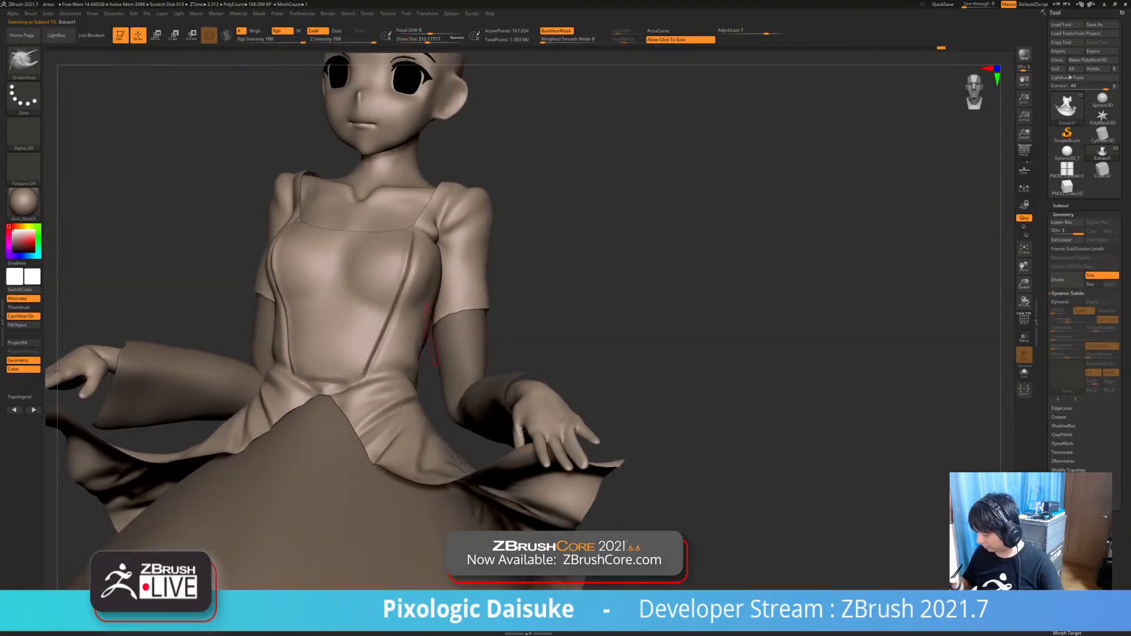
mouse_move(438, 313)
right_mouse_down()
mouse_move(288, 325)
mouse_move(345, 301)
right_mouse_up()
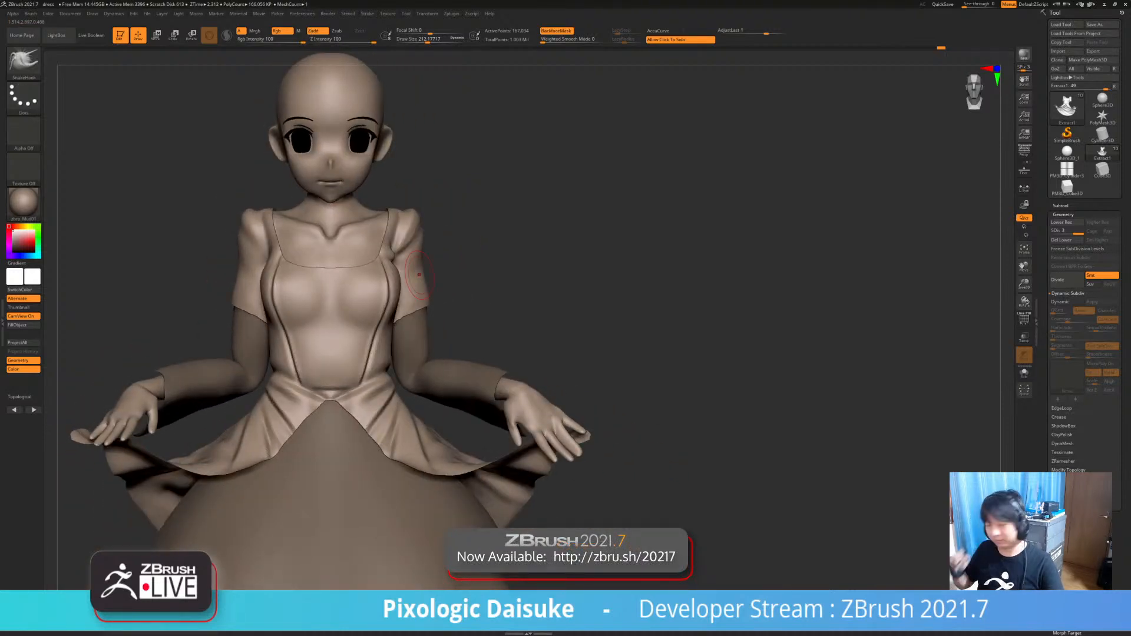
right_click_drag(419, 275, 435, 330)
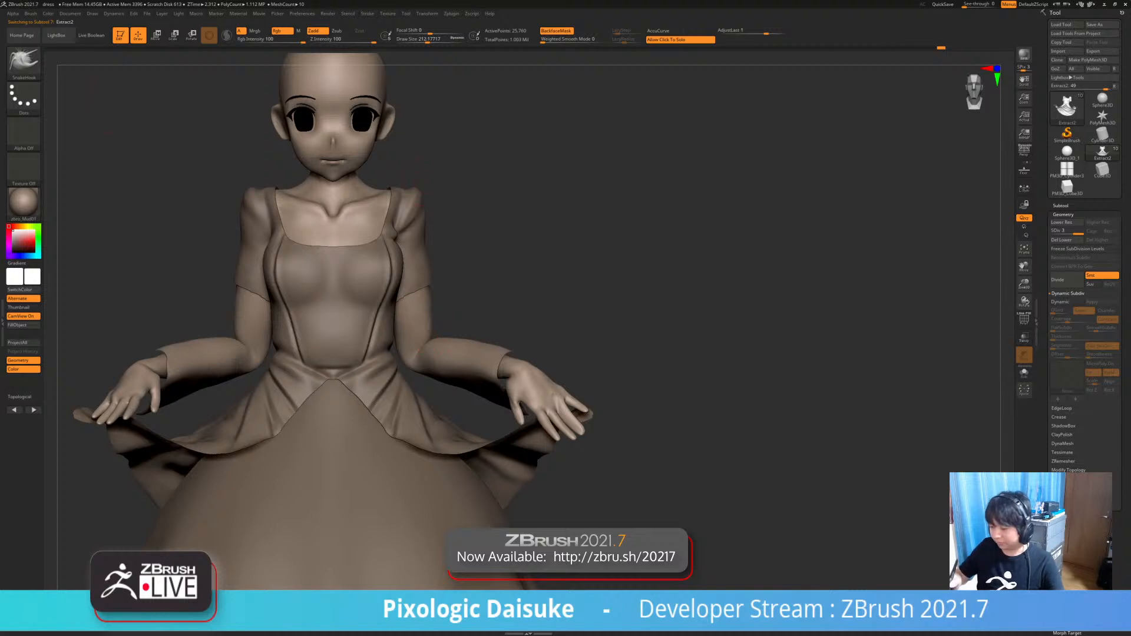
- Return to the Standard brush for the lower sleeves and set its draw size to about 149
left_click(24, 62)
key("s")
key("t")
left_click_drag(429, 40, 423, 40)
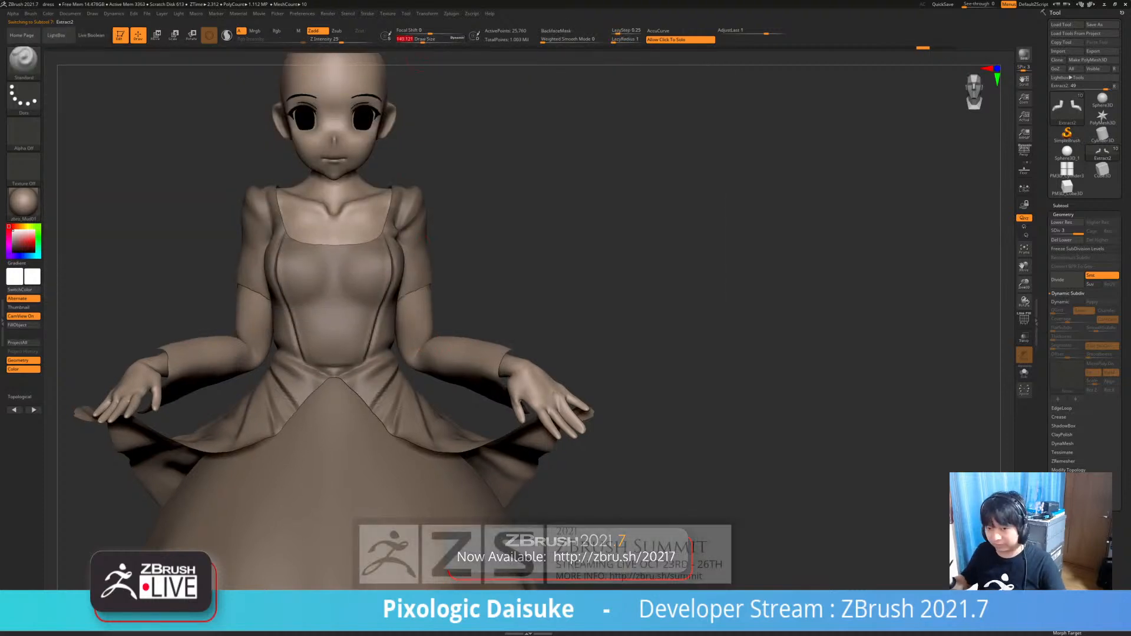
mouse_move(429, 242)
right_mouse_down()
mouse_move(428, 285)
mouse_move(361, 207)
right_mouse_up()
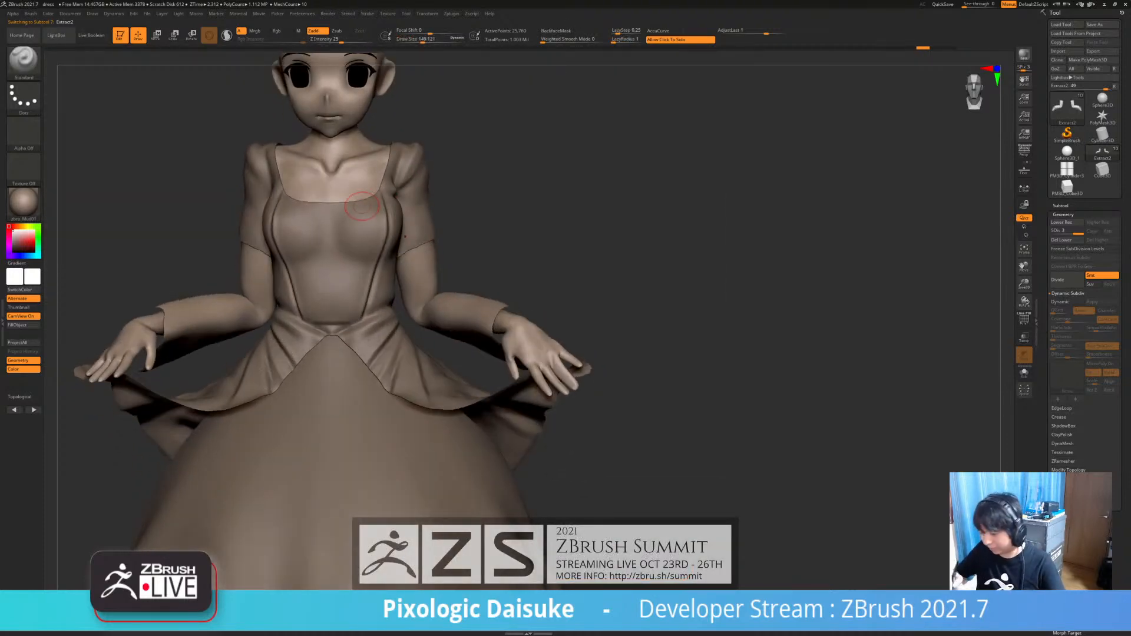
- Switch to DamStandard at a draw size of about 101 and carve diagonal creases into the lower sleeves above the elbows, undoing one stroke
key("b")
key("d")
key("s")
left_click_drag(423, 38, 417, 39)
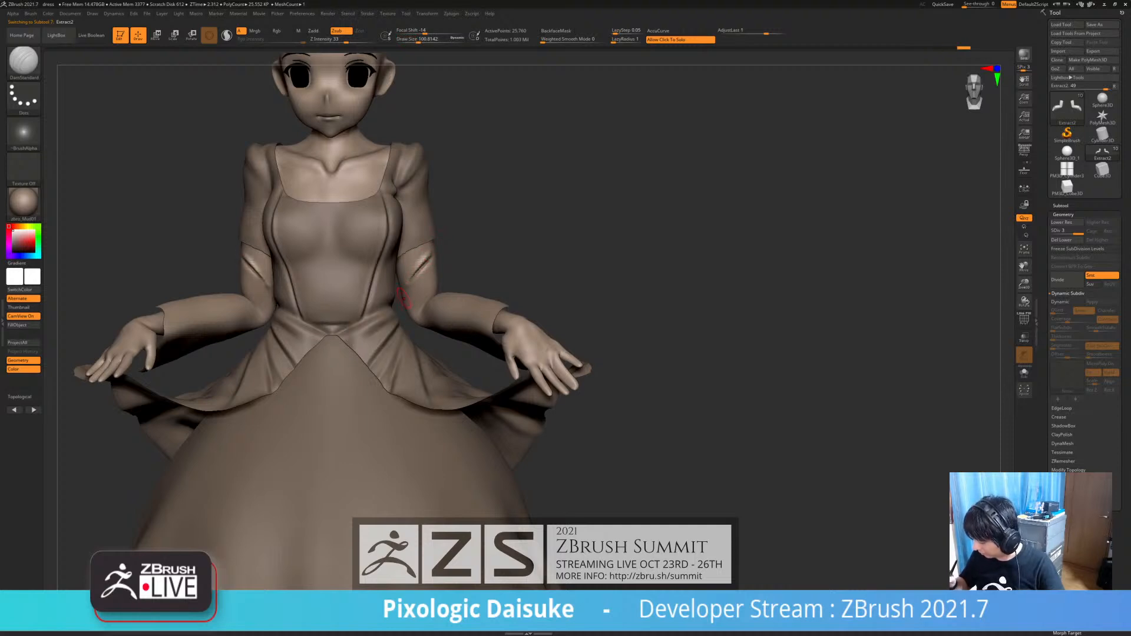
key("ctrl+z")
mouse_move(430, 253)
right_mouse_down()
mouse_move(419, 241)
mouse_move(306, 247)
right_mouse_up()
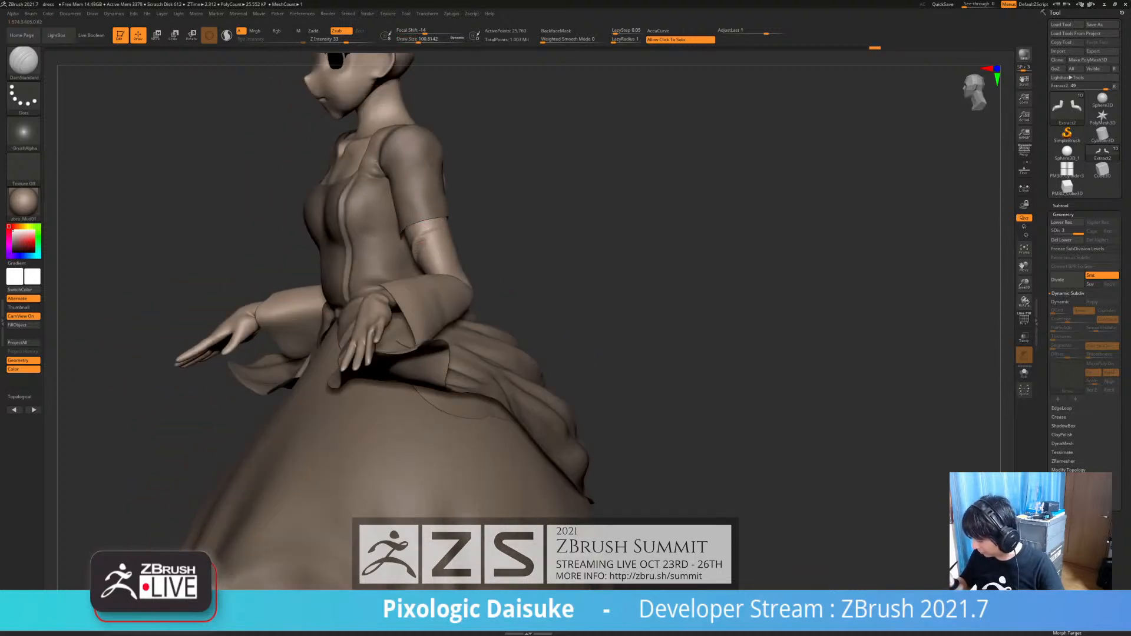
left_click_drag(434, 230, 419, 248)
mouse_move(428, 236)
right_mouse_down("alt")
mouse_move(417, 301)
mouse_move(422, 250)
mouse_move(460, 243)
mouse_move(456, 222)
right_mouse_up("alt")
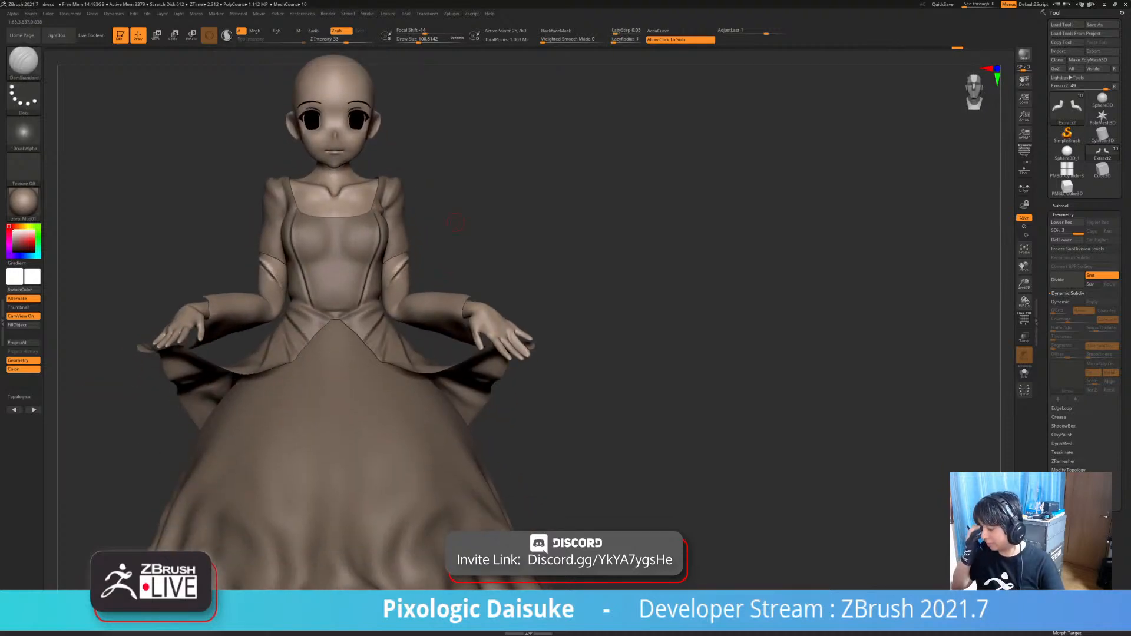
- Carve creases at the elbow bend of the lower sleeves with DamStandard at a draw size of about 212, smoothing them
right_click_drag(445, 283, 460, 277)
mouse_move(459, 277)
right_mouse_down("ctrl")
mouse_move(460, 330)
mouse_move(404, 303)
mouse_move(404, 274)
mouse_move(420, 272)
right_mouse_up("ctrl")
mouse_move(530, 280)
right_mouse_down()
mouse_move(442, 283)
mouse_move(422, 305)
mouse_move(481, 289)
mouse_move(436, 330)
mouse_move(457, 301)
mouse_move(348, 325)
right_mouse_up()
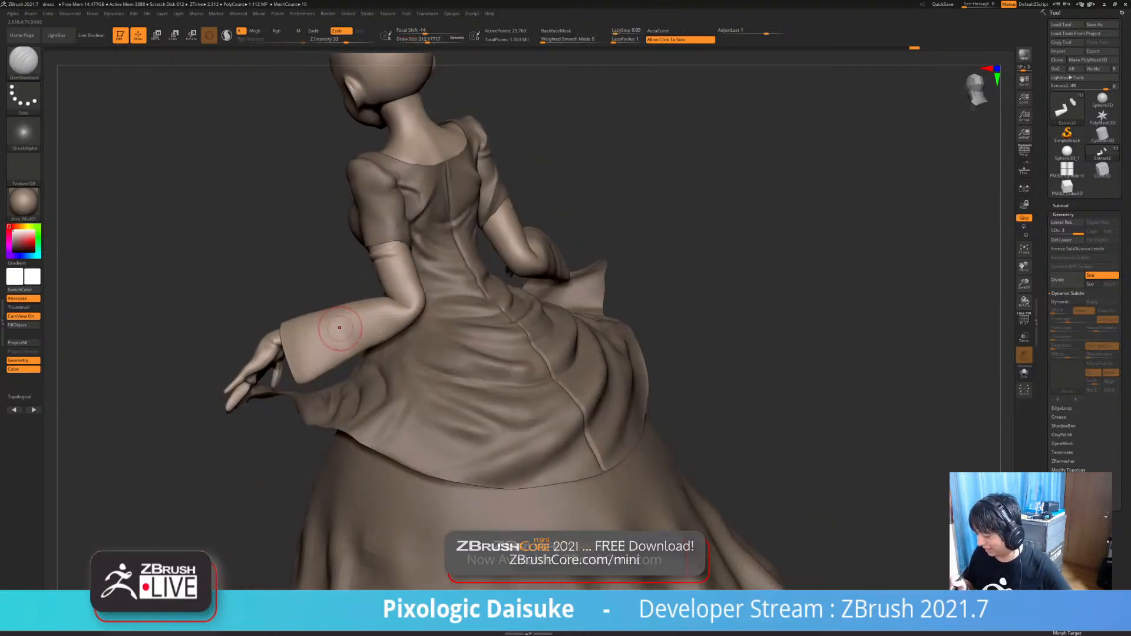
mouse_move(427, 304)
right_mouse_down()
mouse_move(407, 305)
mouse_move(390, 285)
right_mouse_up()
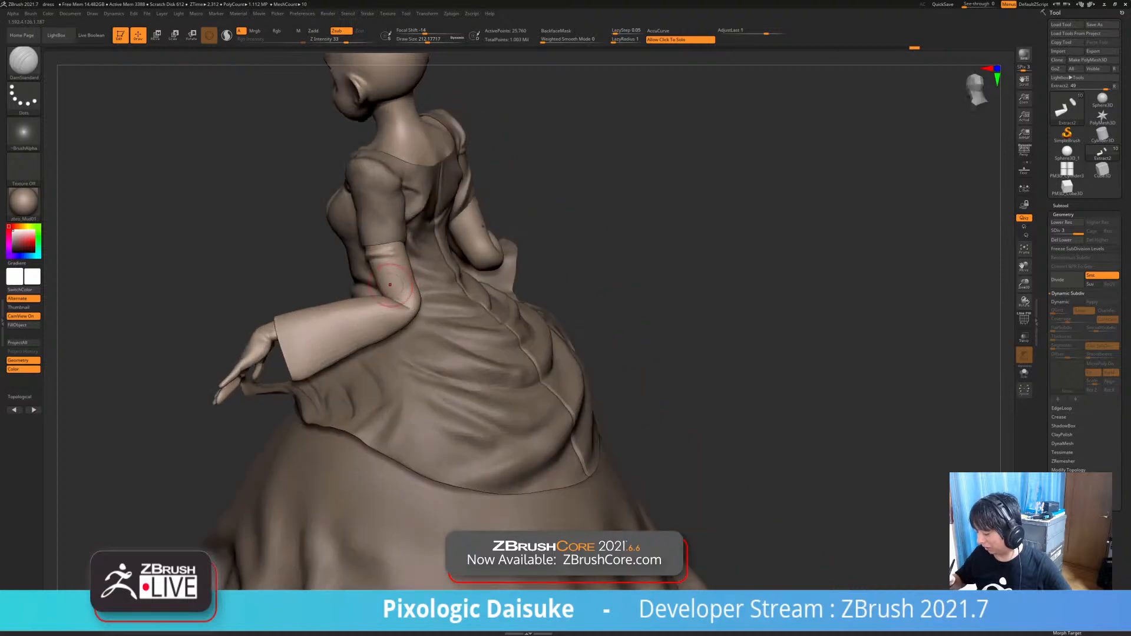
left_click_drag(383, 293, 412, 311)
mouse_move(390, 295)
right_mouse_down()
mouse_move(424, 288)
mouse_move(403, 301)
right_mouse_up()
left_click_drag(403, 302, 380, 288, "shift")
mouse_move(380, 287)
right_mouse_down()
mouse_move(301, 277)
mouse_move(277, 294)
mouse_move(454, 303)
mouse_move(432, 272)
right_mouse_up()
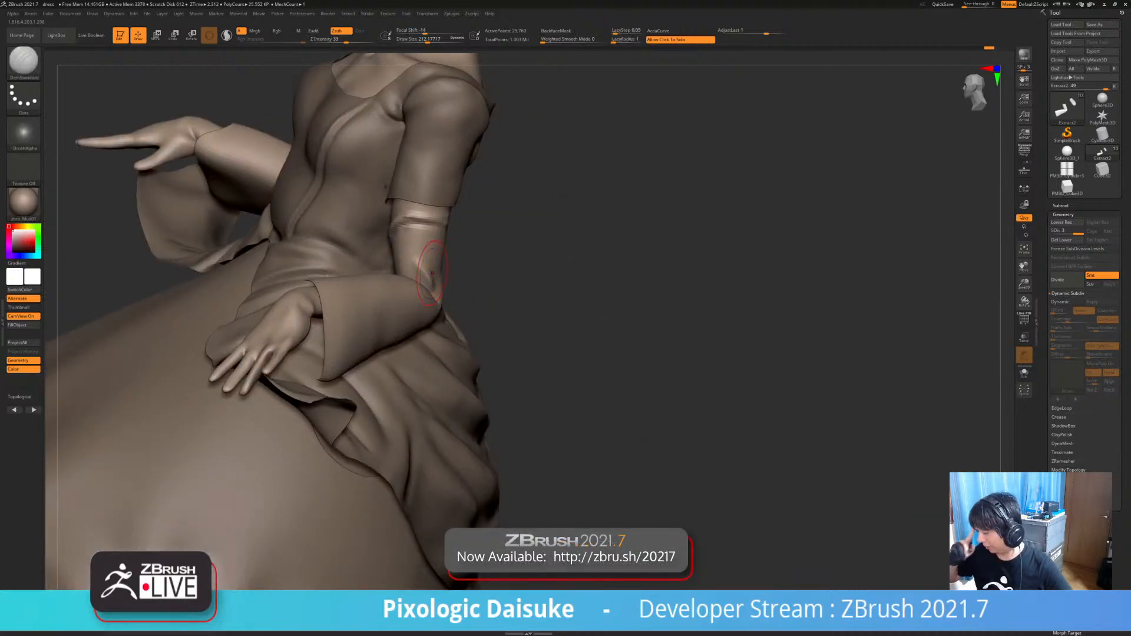
mouse_move(432, 273)
right_mouse_down()
mouse_move(421, 284)
mouse_move(388, 275)
mouse_move(412, 284)
right_mouse_up()
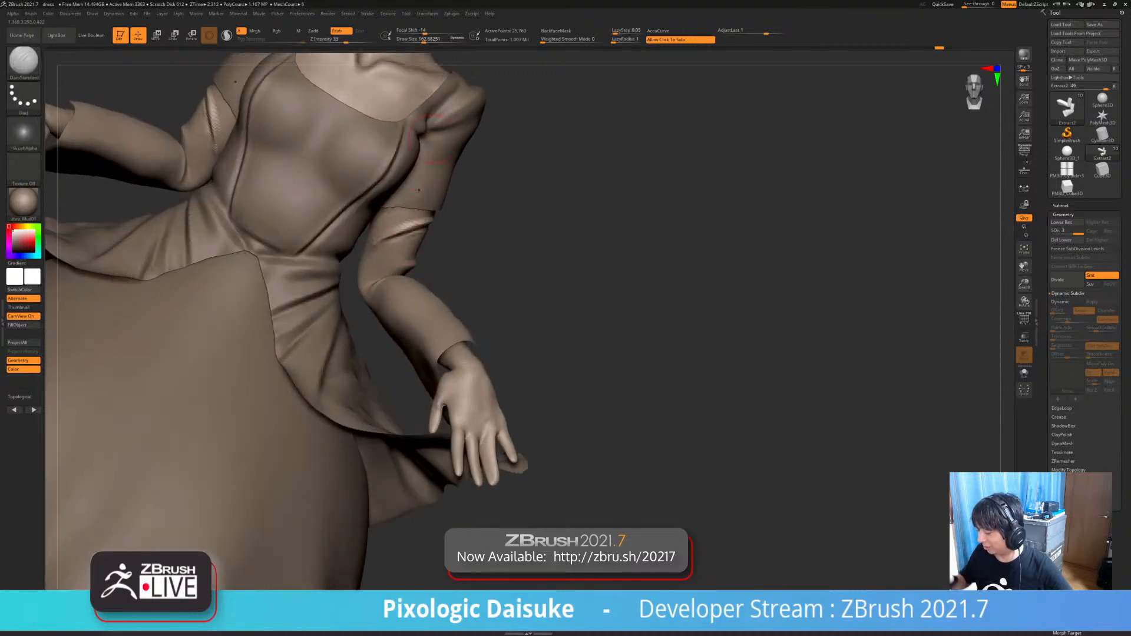
- Reduce the DamStandard draw size to about 119 and refine the elbow creases on the lower sleeves, smoothing their edges
left_click_drag(430, 39, 420, 40)
mouse_move(391, 262)
right_mouse_down()
mouse_move(383, 274)
mouse_move(448, 267)
mouse_move(397, 313)
right_mouse_up()
key("shift")
mouse_move(405, 309)
left_mouse_down()
mouse_move(380, 315)
mouse_move(404, 315)
left_mouse_up()
mouse_move(383, 300)
right_mouse_down()
mouse_move(436, 292)
mouse_move(407, 290)
right_mouse_up()
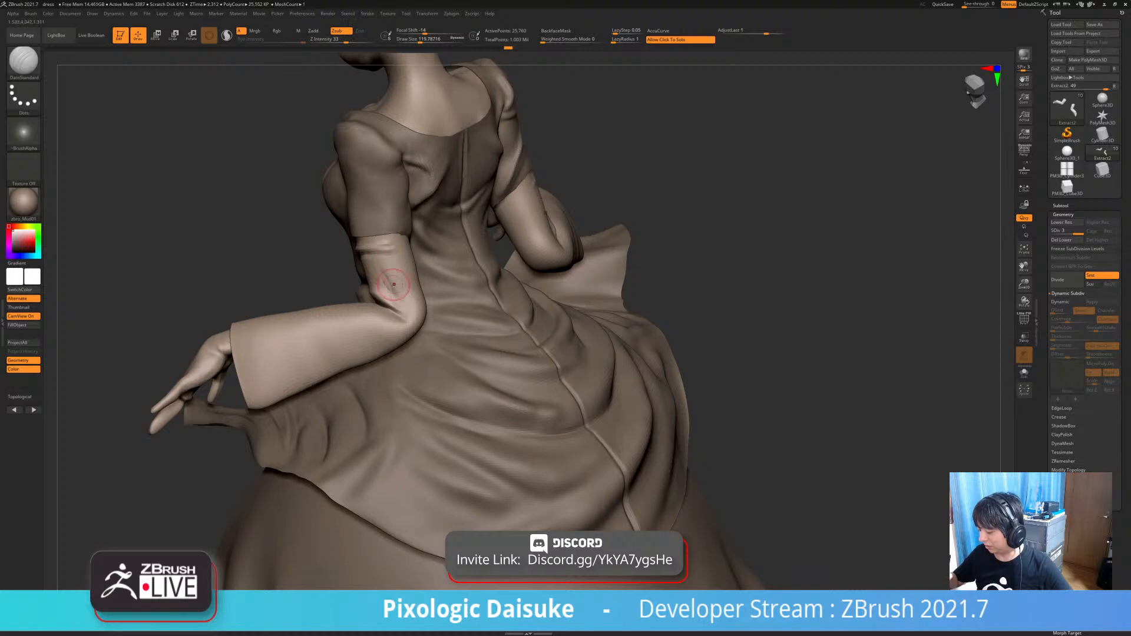
key("shift")
- Switch to the SnakeHook brush at a draw size of about 324, adjust the sleeve shape around the elbows and reselect the lower sleeves subtool
key("b")
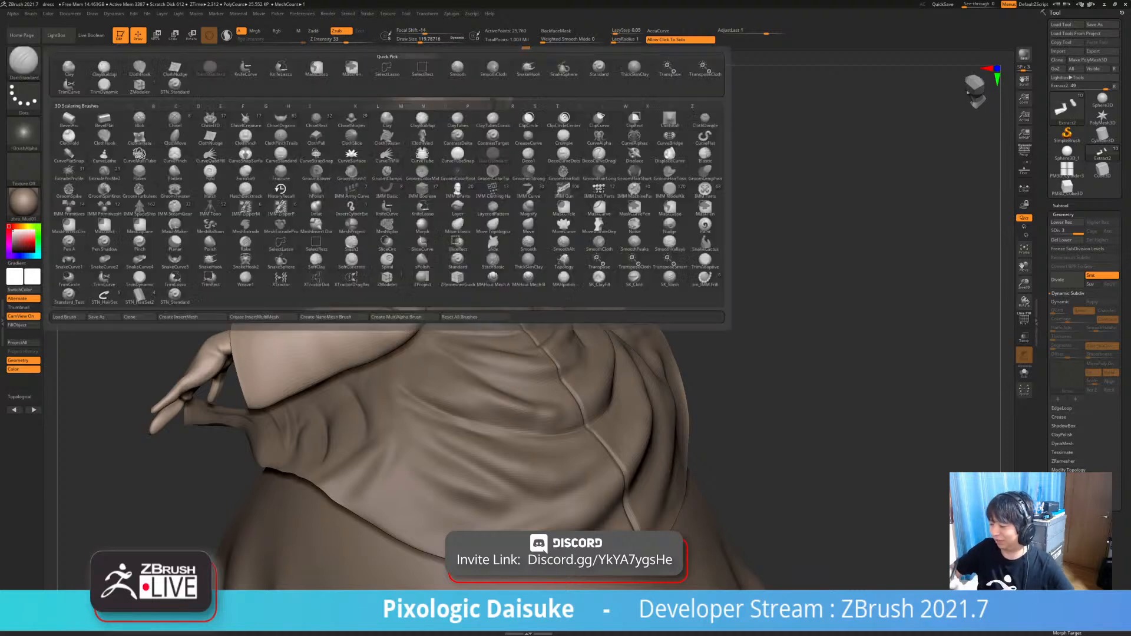
left_click(529, 69)
left_click_drag(421, 39, 427, 39)
left_click_drag(590, 295, 784, 294)
mouse_move(395, 284)
right_mouse_down()
mouse_move(387, 322)
mouse_move(391, 241)
mouse_move(375, 237)
mouse_move(395, 233)
mouse_move(352, 222)
mouse_move(369, 267)
mouse_move(406, 260)
mouse_move(368, 236)
mouse_move(356, 253)
mouse_move(378, 139)
right_mouse_up()
key("ctrl")
left_click(377, 230, "alt")
left_click(365, 268, "alt")
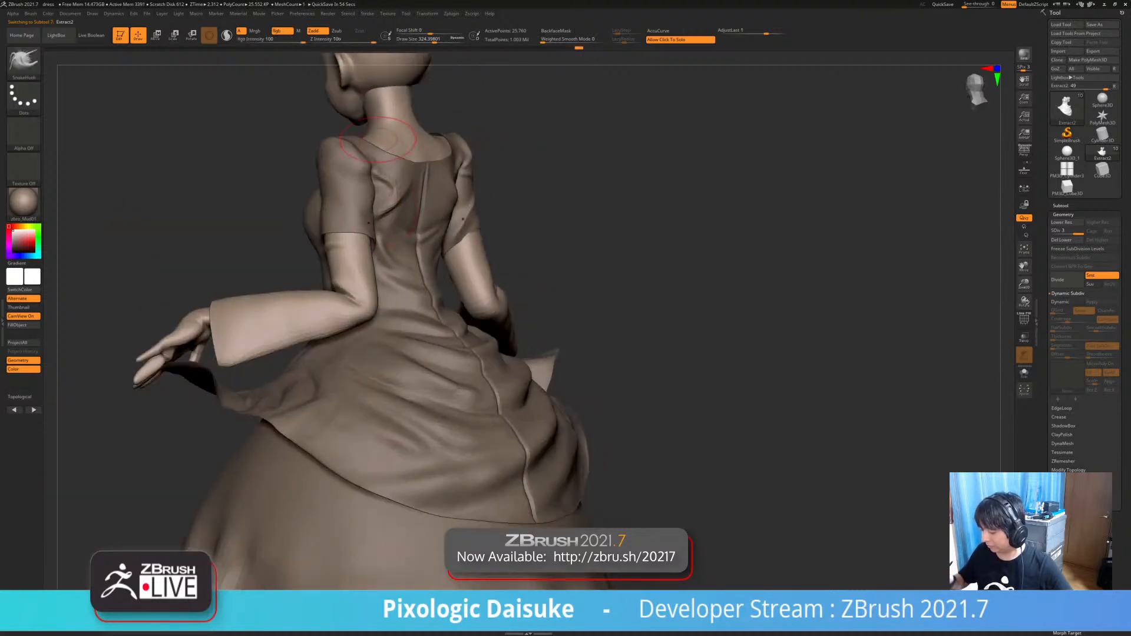
- Switch to the Standard brush, bring its draw size down to about 115 and build up folds on the lower sleeves above the elbows
key("b")
key("s")
key("t")
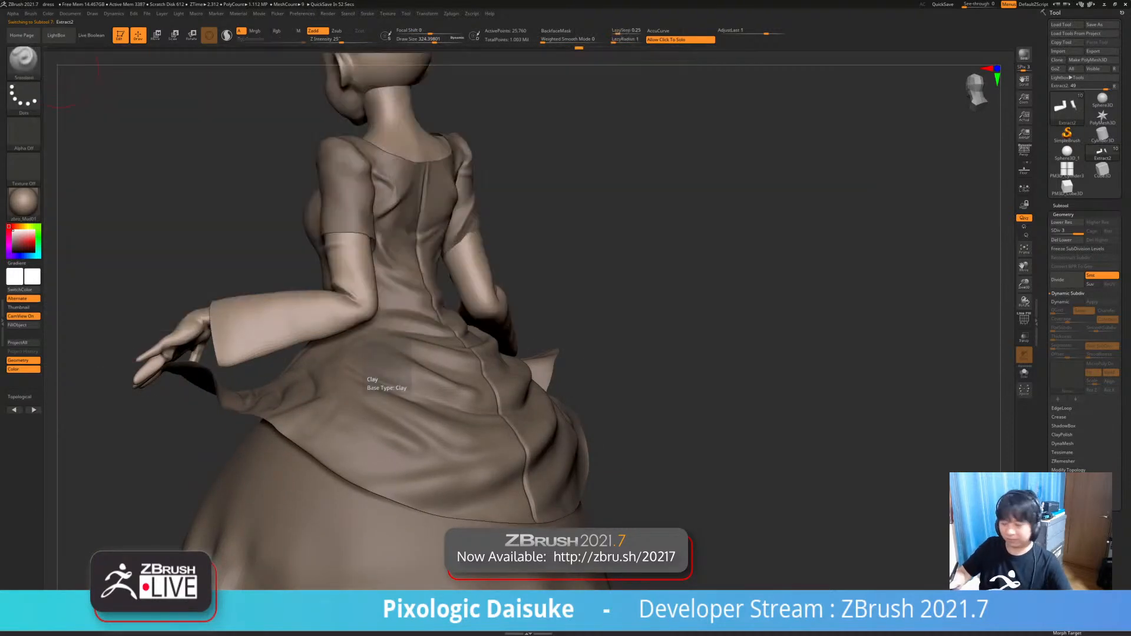
left_click_drag(434, 39, 425, 39)
mouse_move(377, 236)
right_mouse_down()
mouse_move(361, 260)
mouse_move(318, 251)
right_mouse_up()
right_click_drag(501, 251, 347, 271)
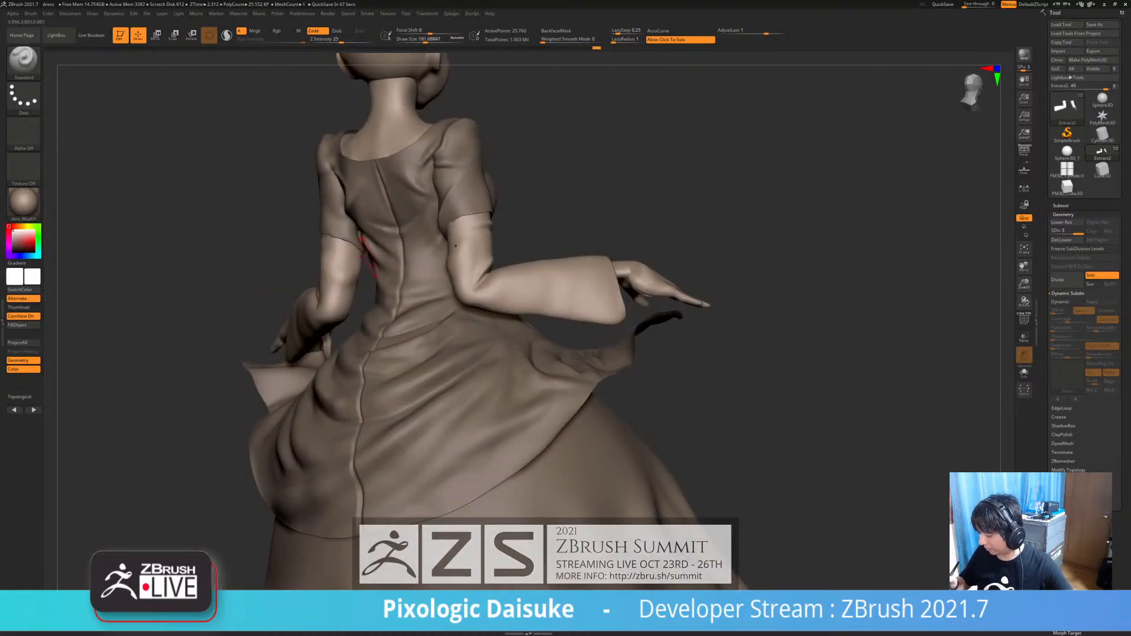
left_click(420, 38)
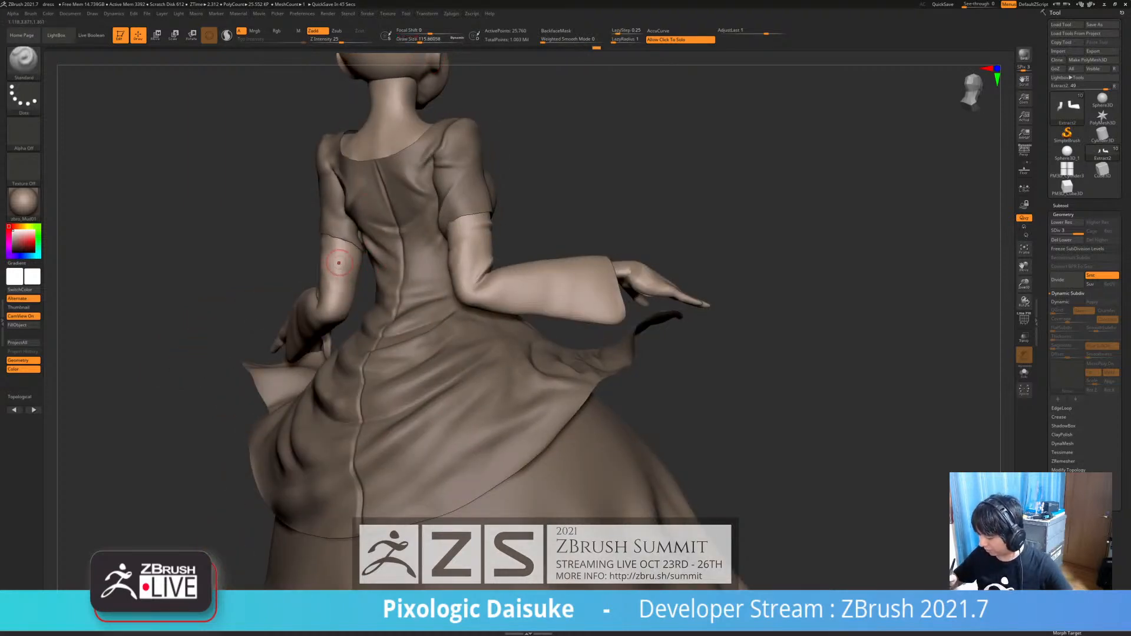
left_click(283, 236)
right_click_drag(283, 235, 360, 277)
left_click(374, 353)
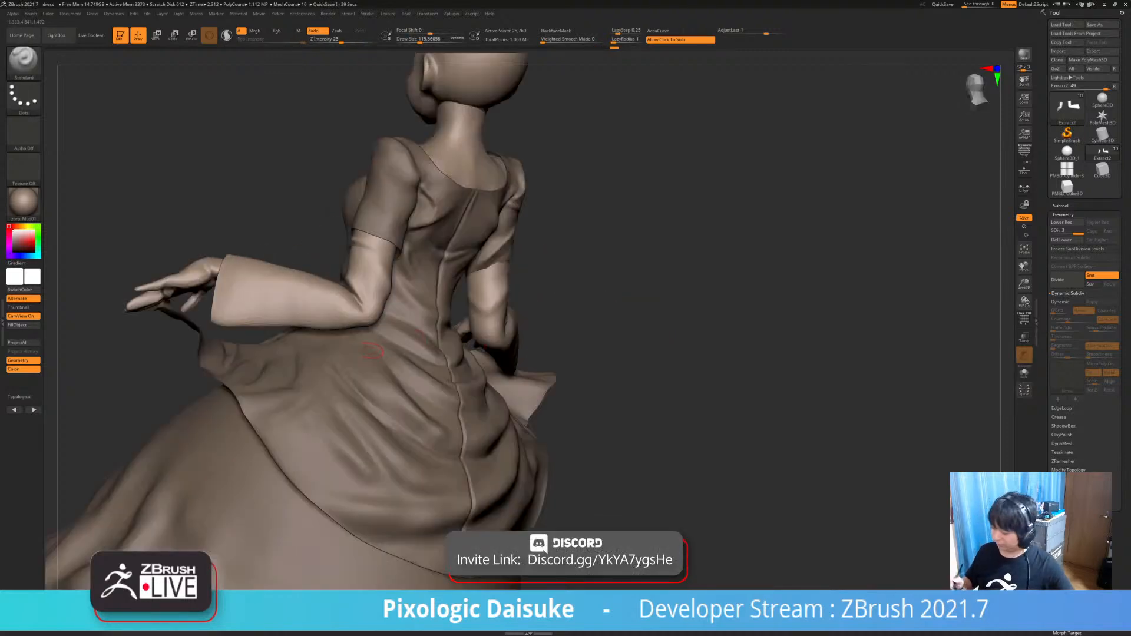
right_click_drag(374, 353, 448, 395)
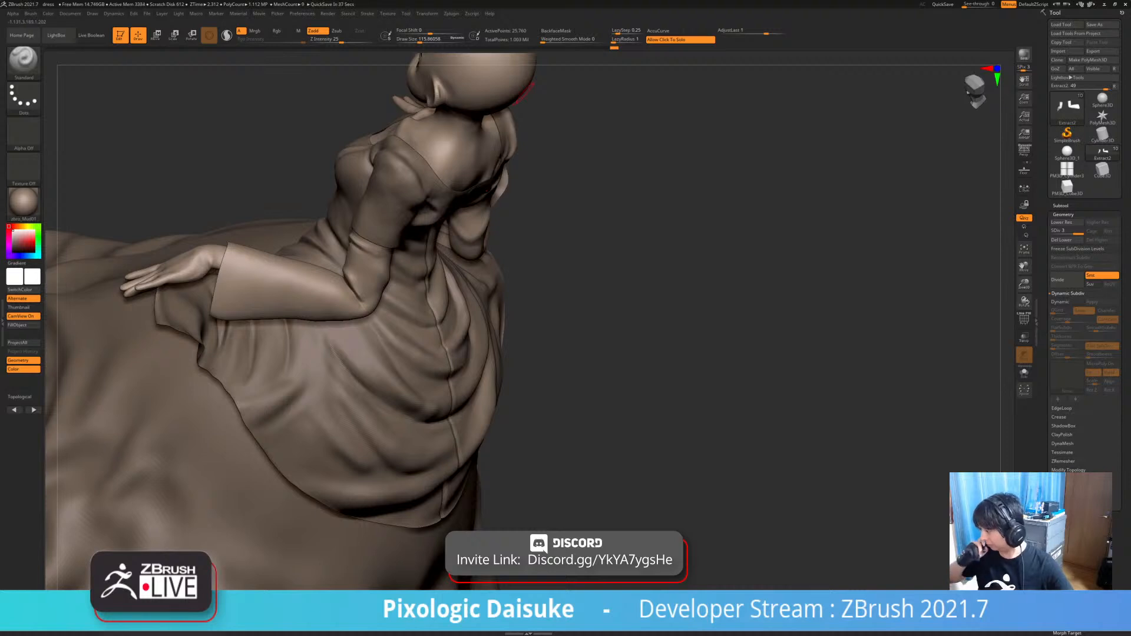
- Enable BackfaceMask for the Standard brush and sculpt and smooth the folds around the lower sleeves' elbows
left_click(557, 30)
right_click_drag(365, 253, 283, 218)
left_click_drag(350, 292, 354, 299, "shift")
mouse_move(354, 299)
right_mouse_down()
mouse_move(483, 304)
mouse_move(425, 391)
right_mouse_up()
left_click_drag(416, 330, 422, 324, "shift")
mouse_move(422, 324)
right_mouse_down()
mouse_move(394, 328)
mouse_move(446, 329)
mouse_move(372, 274)
mouse_move(448, 327)
right_mouse_up()
- Switch to DamStandard at a draw size of about 115 and sharpen the creases at the elbows, smoothing along the forearms
key("b")
key("d")
key("s")
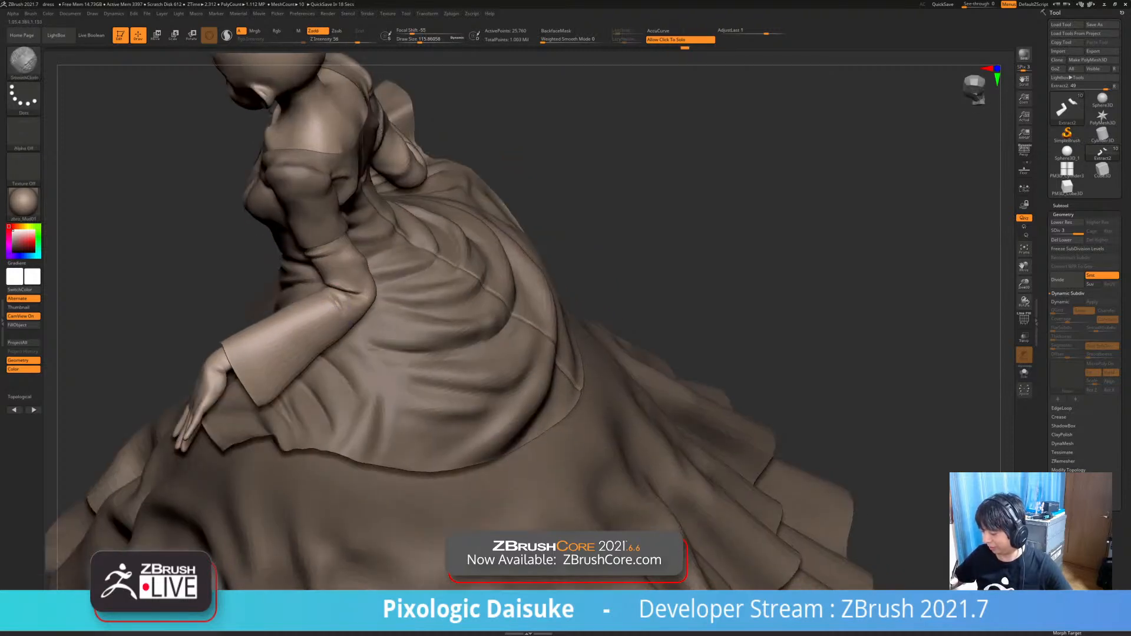
left_click_drag(330, 301, 347, 311, "shift")
right_click_drag(346, 311, 478, 265)
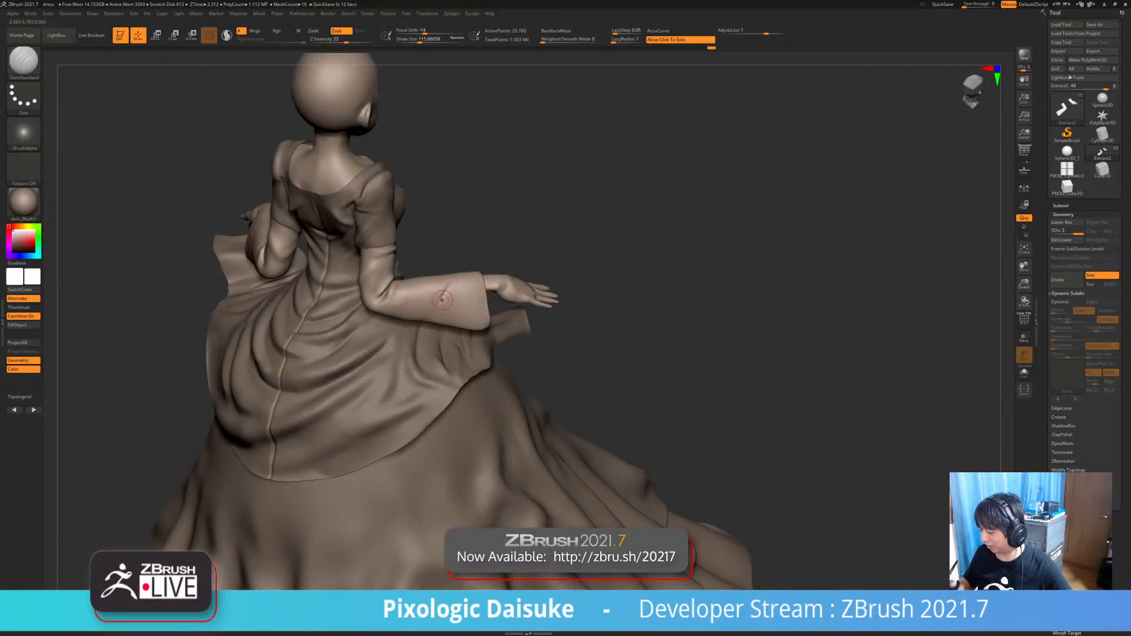
- Switch to the SnakeHook brush at a draw size of about 337 and pull the outline of the forearm sleeves into shape
key("shift")
key("b")
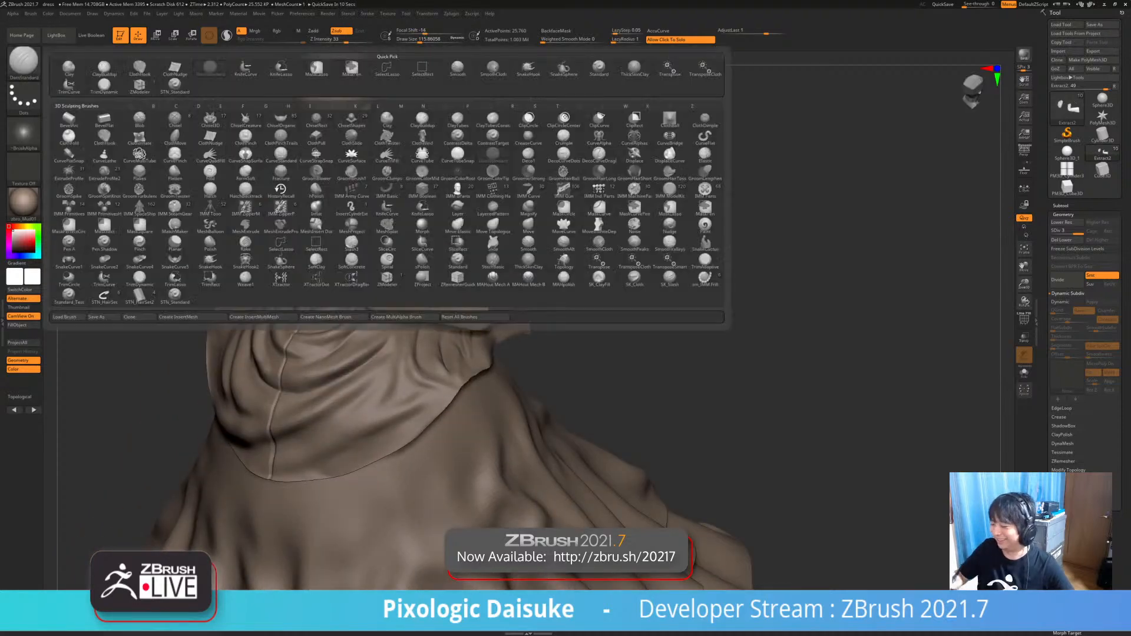
left_click(528, 68)
right_click_drag(455, 276, 461, 254)
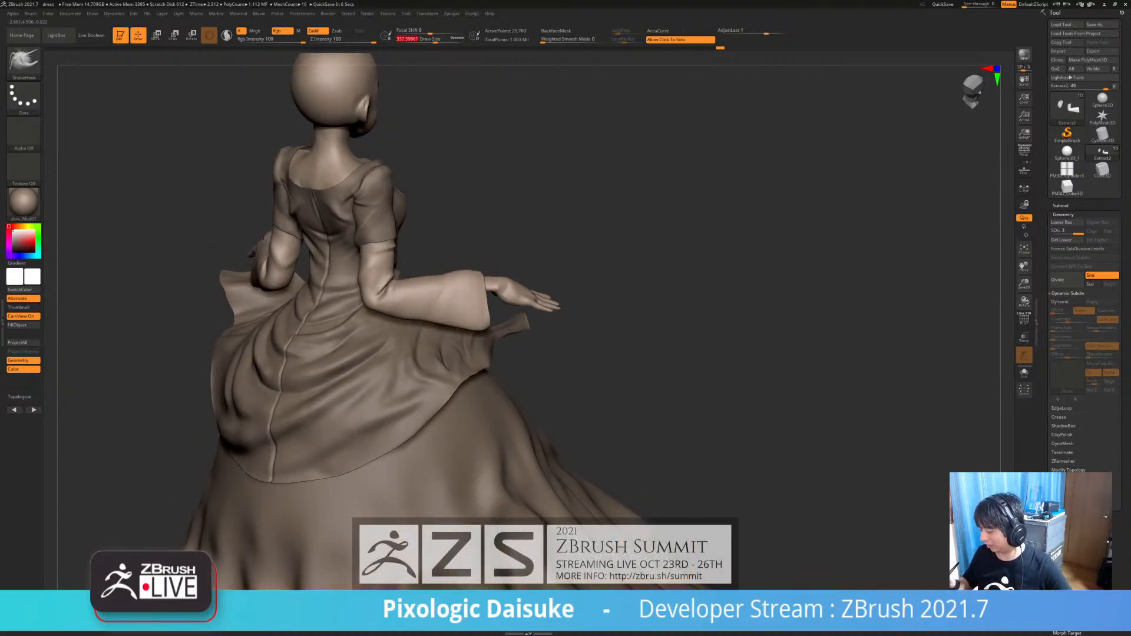
mouse_move(461, 259)
right_mouse_down()
mouse_move(465, 295)
mouse_move(442, 295)
mouse_move(495, 304)
mouse_move(500, 281)
mouse_move(462, 307)
mouse_move(436, 295)
right_mouse_up()
mouse_move(450, 344)
right_mouse_down()
mouse_move(467, 322)
mouse_move(457, 302)
mouse_move(490, 318)
mouse_move(484, 287)
mouse_move(680, 277)
mouse_move(447, 327)
mouse_move(516, 269)
right_mouse_up()
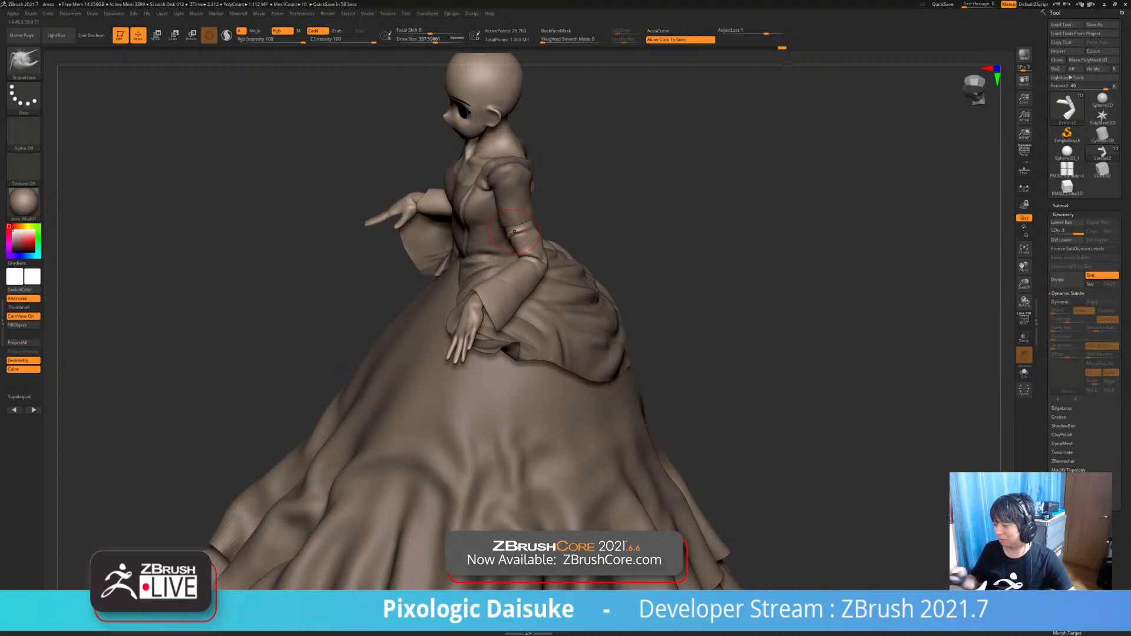
right_click_drag(514, 231, 566, 247)
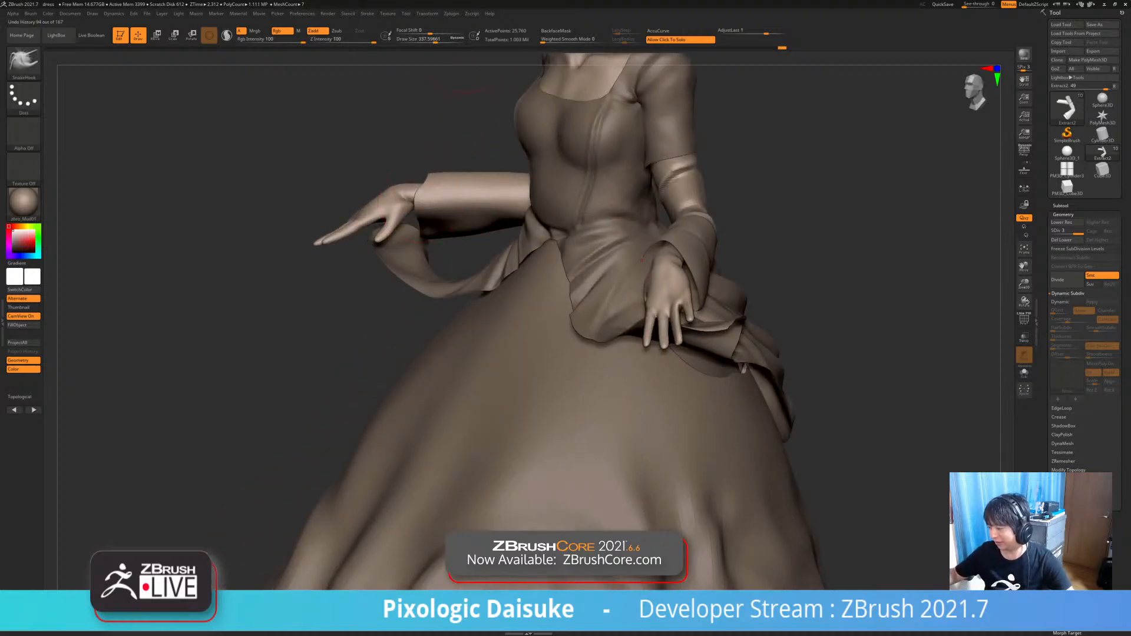
- Reduce the SnakeHook draw size to about 262 and adjust the lower sleeves' cuff edges around the wrists
left_click_drag(435, 40, 431, 40)
right_click_drag(448, 118, 432, 179)
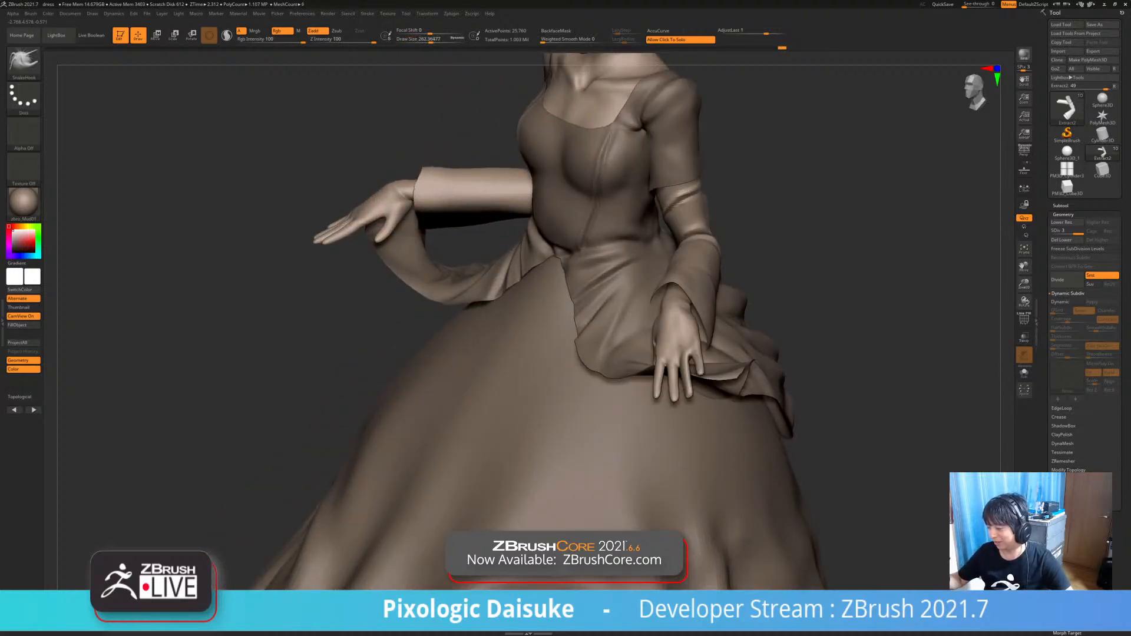
mouse_move(435, 177)
right_mouse_down()
mouse_move(434, 207)
mouse_move(422, 189)
mouse_move(405, 244)
mouse_move(420, 241)
mouse_move(406, 207)
right_mouse_up()
right_click_drag(404, 246, 420, 223)
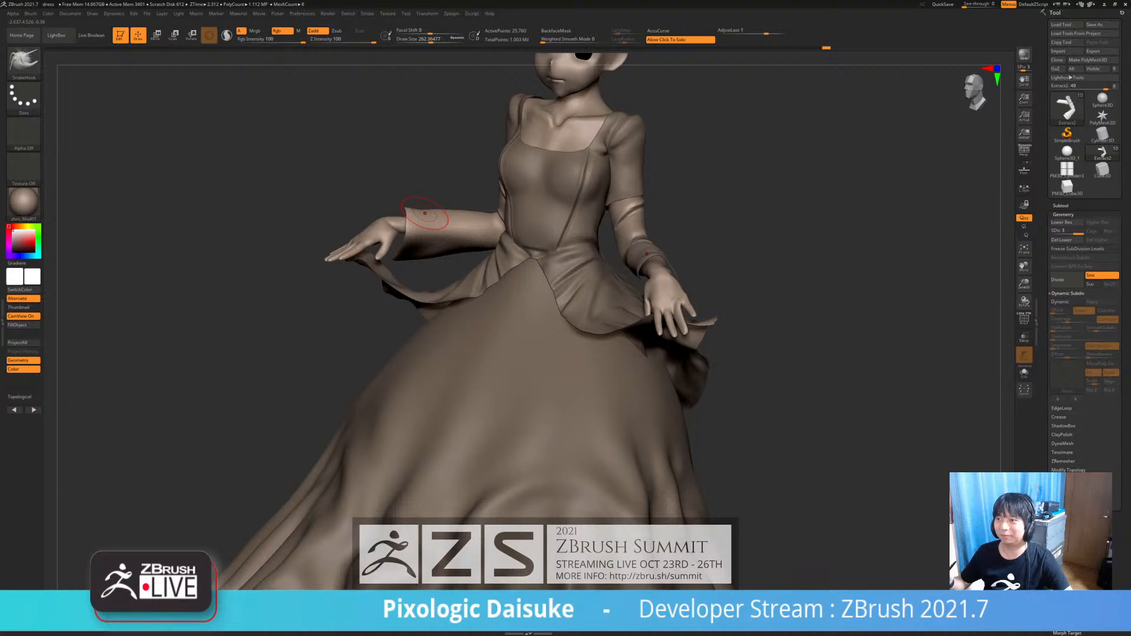
right_click_drag(454, 244, 461, 286)
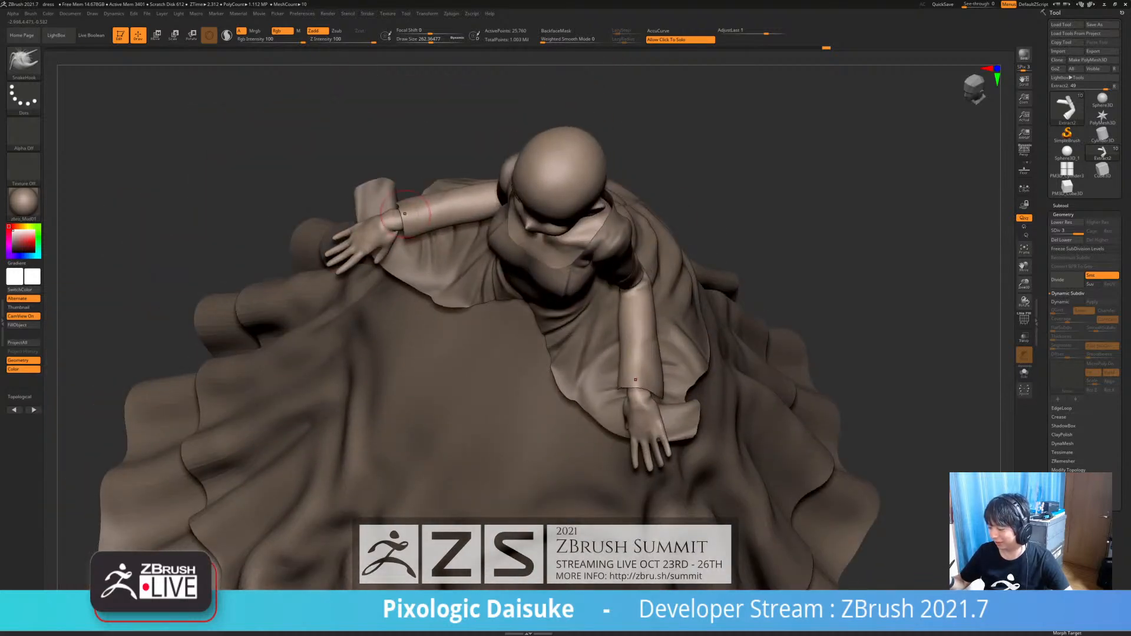
mouse_move(405, 213)
right_mouse_down()
mouse_move(402, 194)
mouse_move(405, 289)
mouse_move(411, 209)
right_mouse_up()
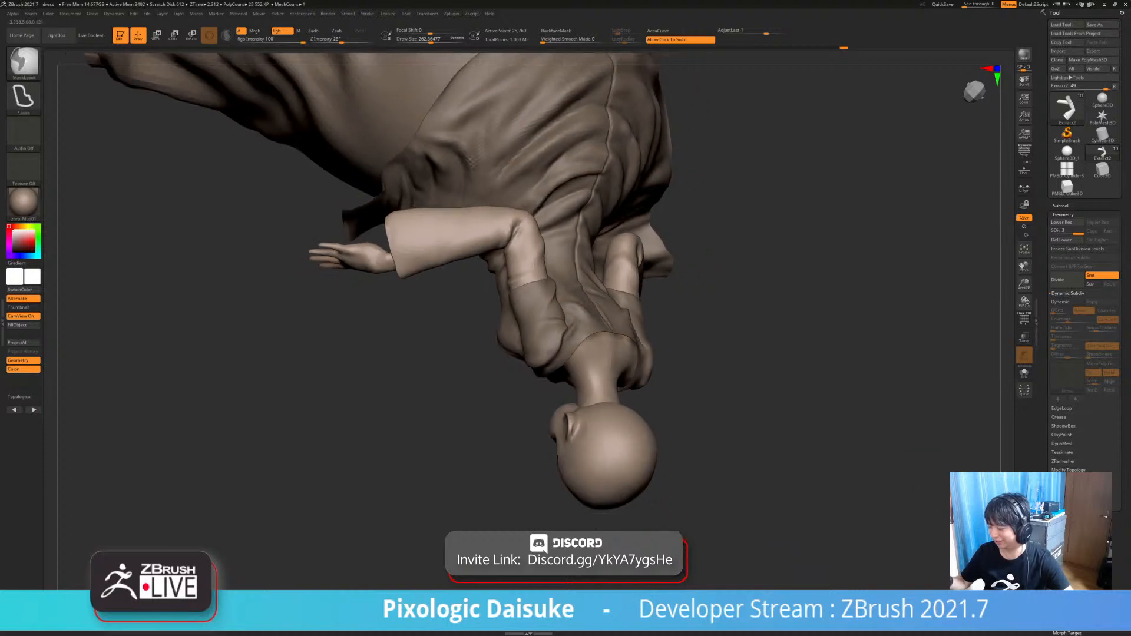
mouse_move(407, 501)
right_mouse_down()
mouse_move(412, 330)
mouse_move(442, 293)
right_mouse_up()
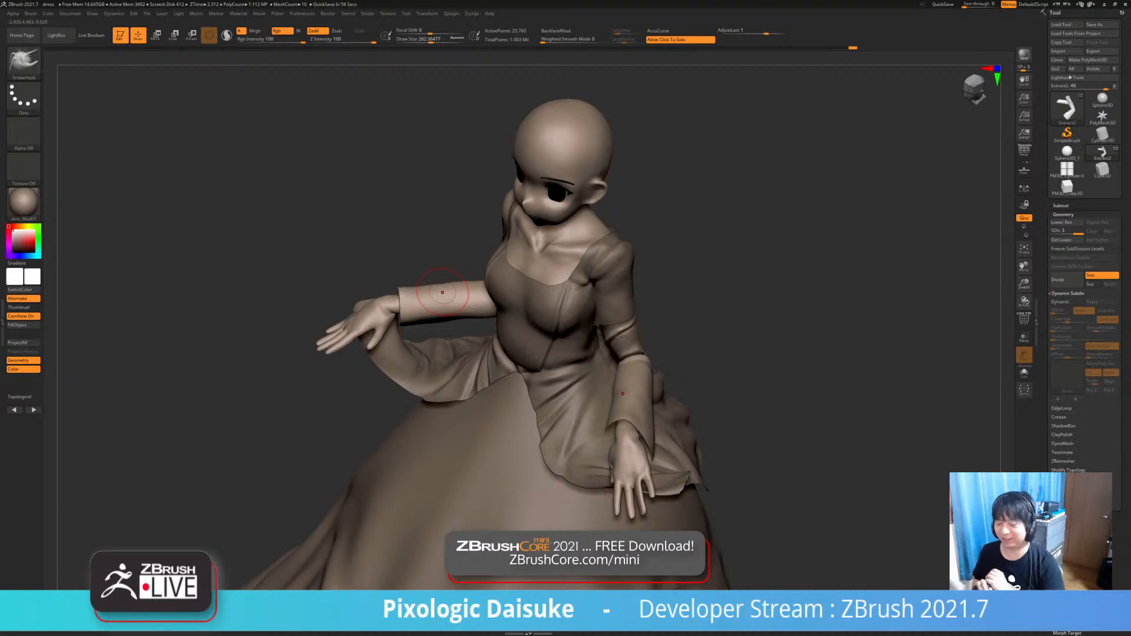
- Enlarge the draw size to about 445 and reshape and smooth the forearm sleeves toward the cuffs
mouse_move(519, 323)
right_mouse_down()
mouse_move(626, 404)
mouse_move(424, 348)
mouse_move(405, 362)
mouse_move(439, 362)
mouse_move(376, 335)
mouse_move(396, 345)
mouse_move(386, 361)
right_mouse_up()
key("bracketright")
left_click_drag(386, 360, 376, 346)
key("shift")
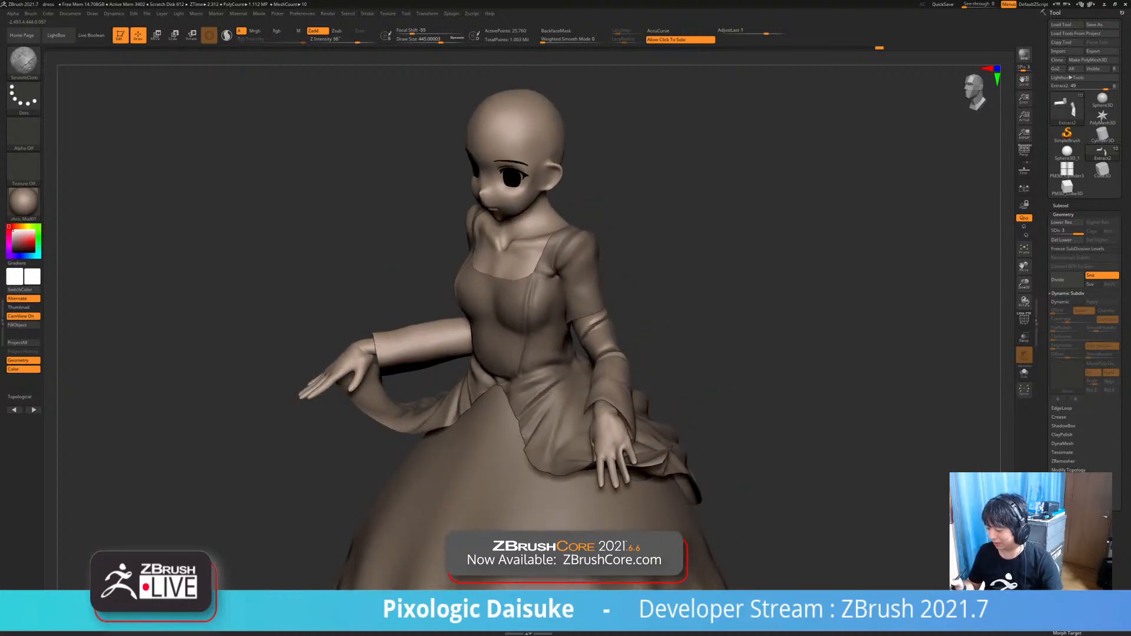
right_click_drag(409, 330, 407, 360)
left_click_drag(404, 313, 419, 310)
right_click_drag(420, 309, 428, 359)
left_click_drag(413, 318, 420, 313)
mouse_move(420, 312)
right_mouse_down()
mouse_move(534, 330)
mouse_move(437, 318)
mouse_move(365, 337)
mouse_move(353, 383)
right_mouse_up()
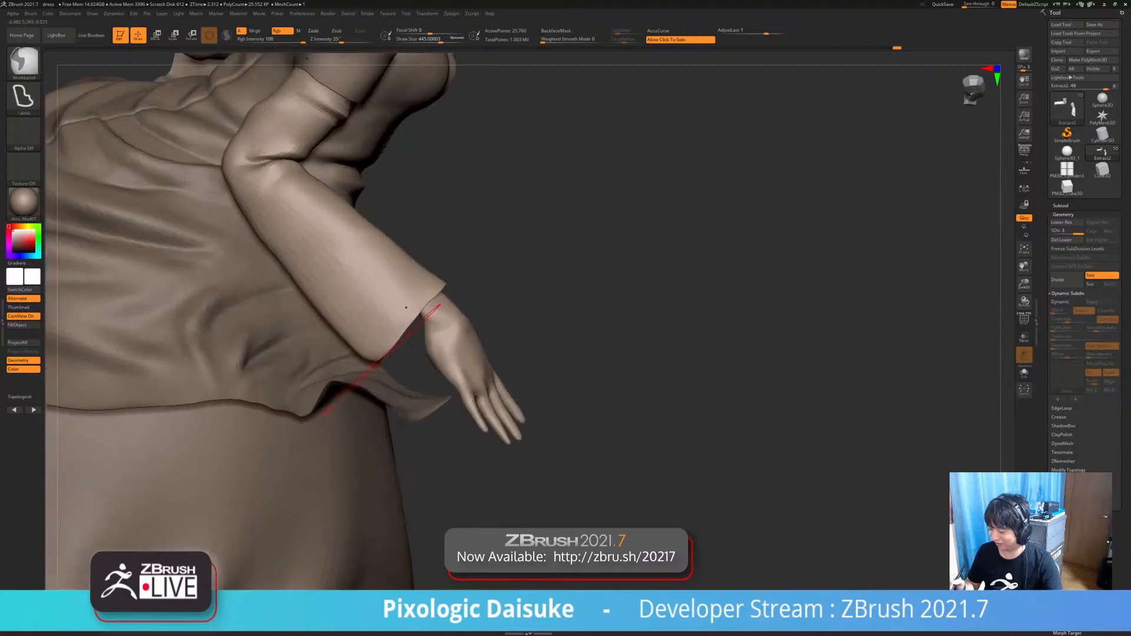
- Reduce the SnakeHook draw size to about 311 and 217 in turn, pull the hanging cuff corners into shape and smooth them
left_click_drag(441, 39, 434, 40)
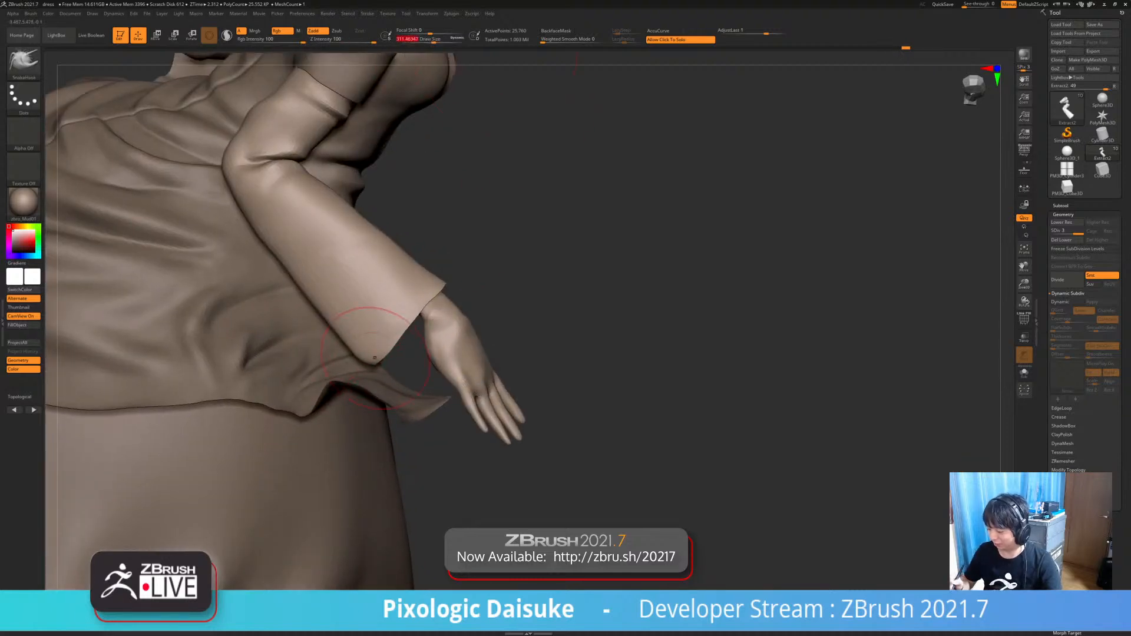
right_click_drag(380, 360, 376, 344)
left_click_drag(434, 40, 428, 40)
right_click_drag(374, 298, 368, 369)
left_click_drag(369, 370, 374, 372)
right_click_drag(375, 373, 366, 341)
left_click_drag(366, 354, 365, 364, "shift")
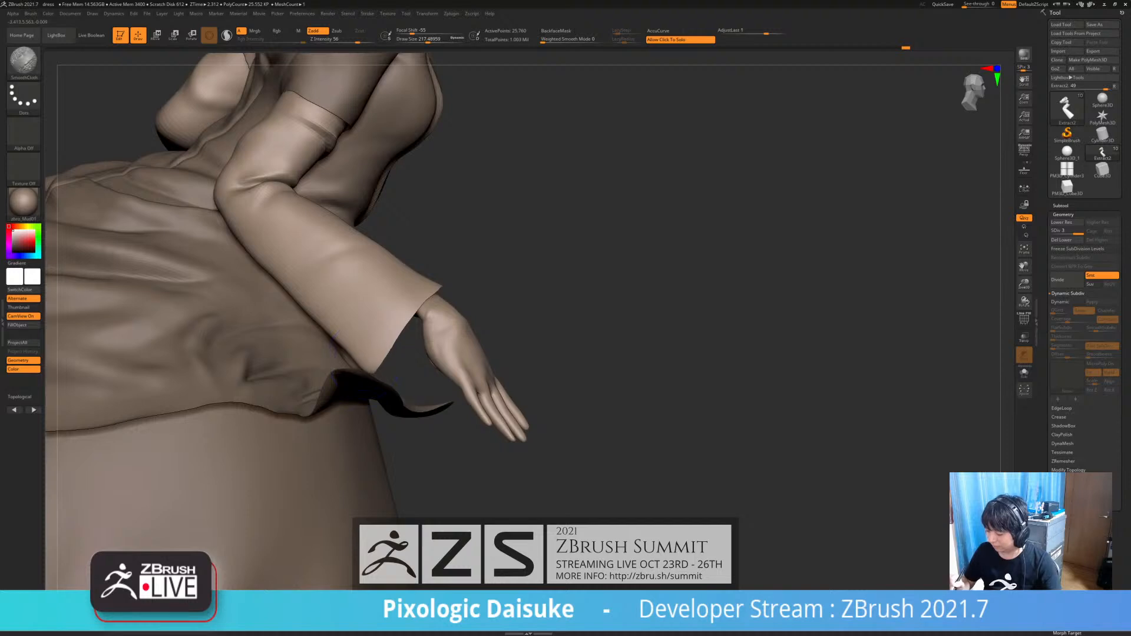
mouse_move(365, 361)
right_mouse_down("ctrl")
mouse_move(356, 296)
mouse_move(518, 412)
mouse_move(495, 380)
right_mouse_up("ctrl")
right_click_drag(495, 380, 537, 389)
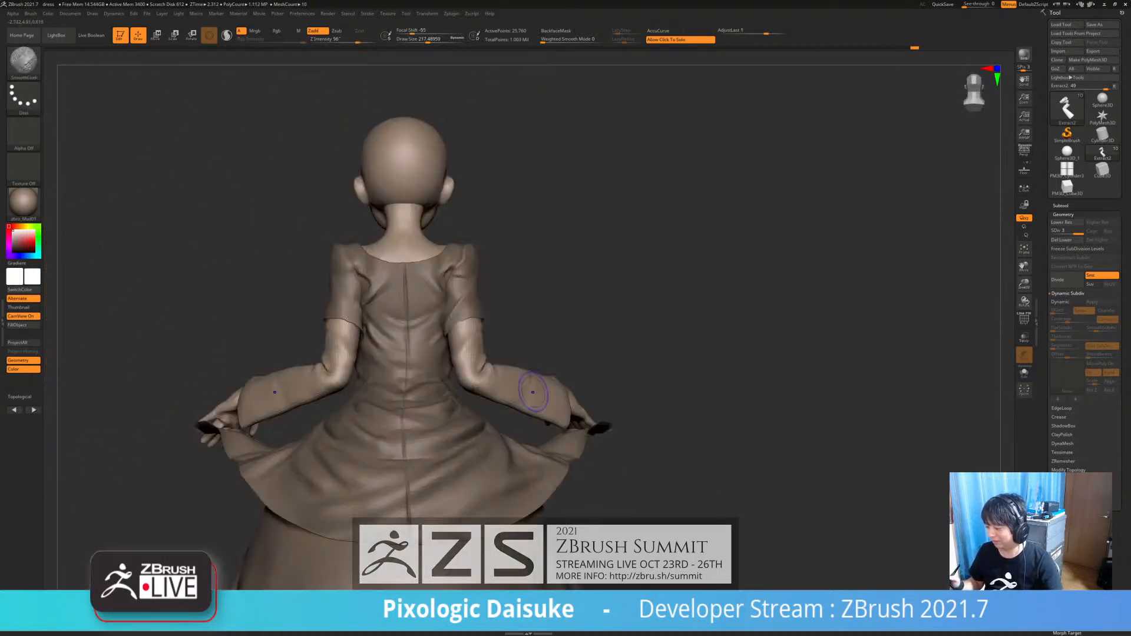
left_click(439, 304, "alt")
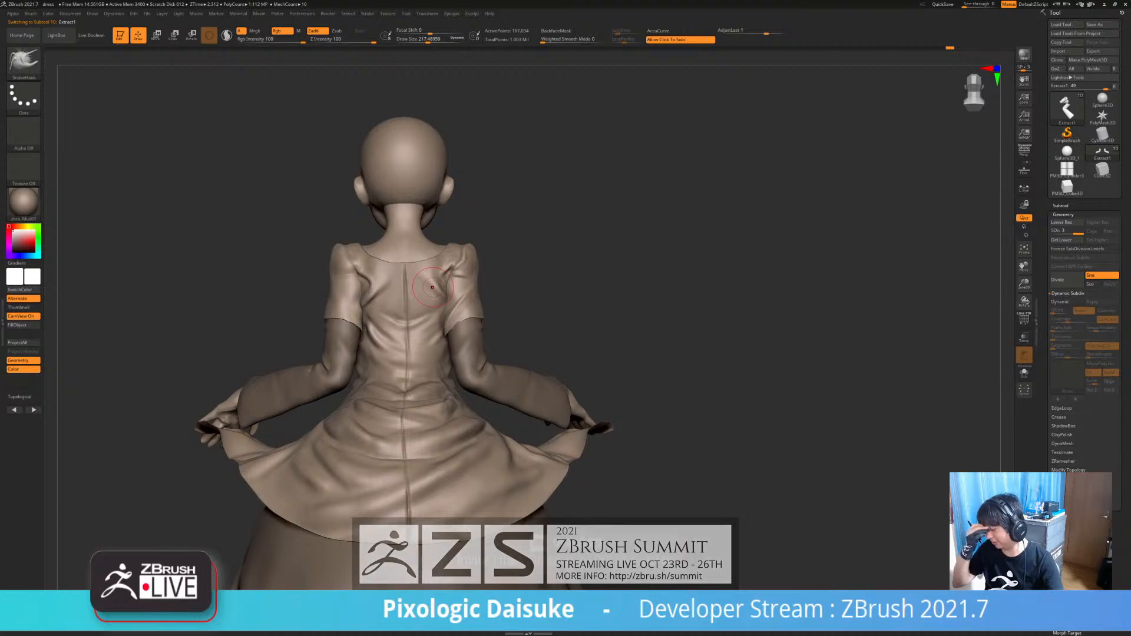
right_click_drag(433, 288, 381, 231, "alt")
left_click(490, 321, "alt")
right_click_drag(490, 321, 497, 310)
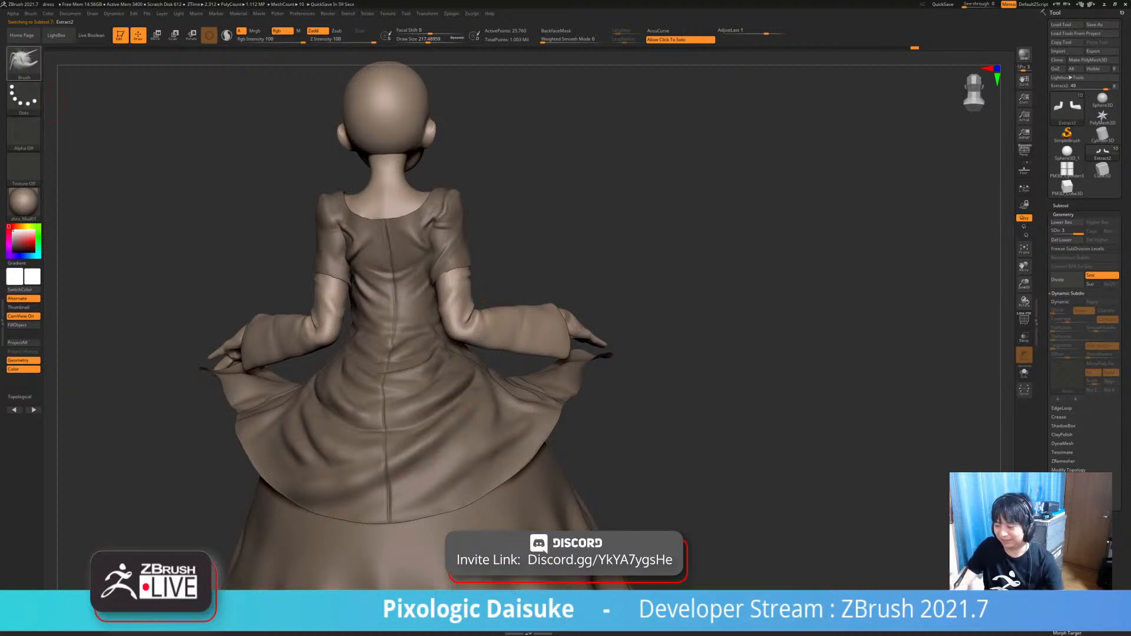
- Switch to the Standard brush at a draw size of about 162 and sculpt folds on the forearm sleeves near the elbows, smoothing them
key("b")
key("s")
key("t")
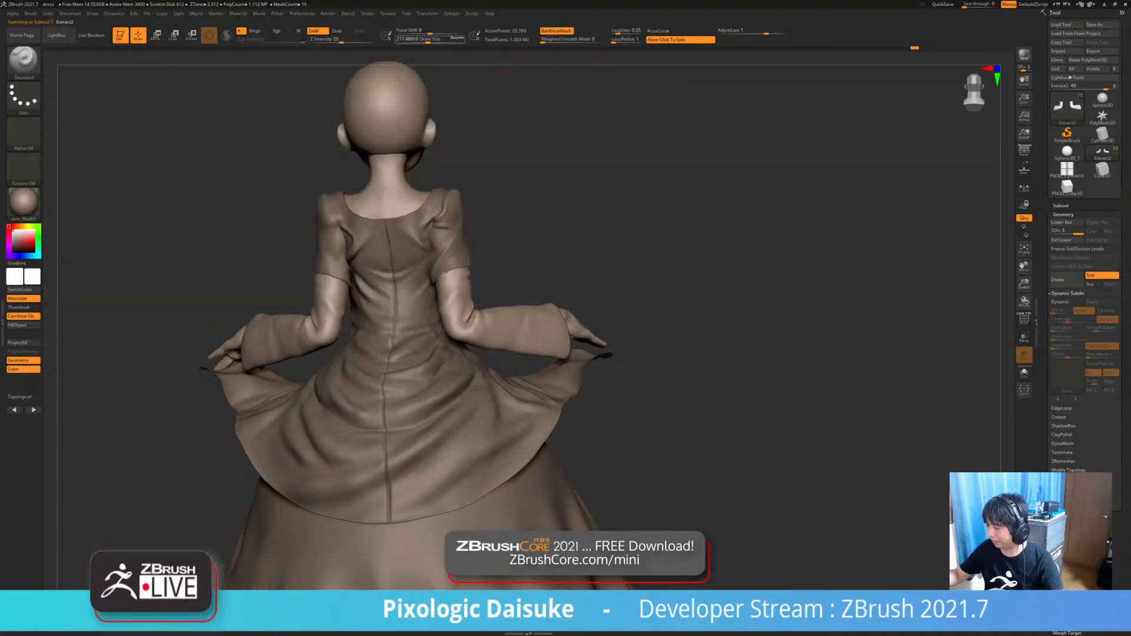
right_click_drag(501, 313, 523, 291)
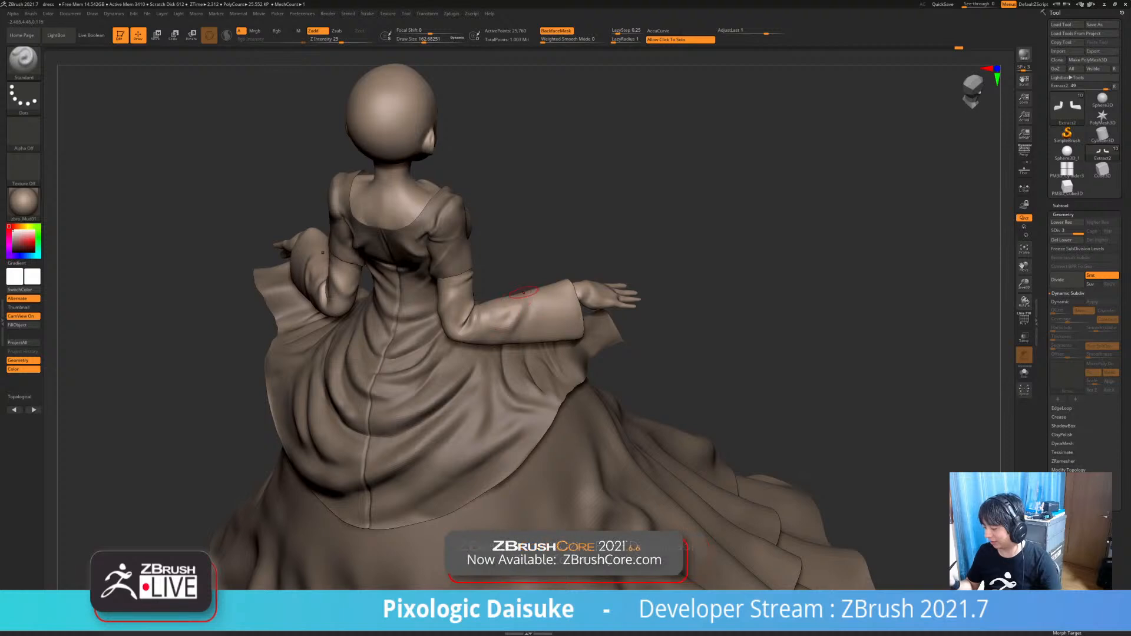
key("shift")
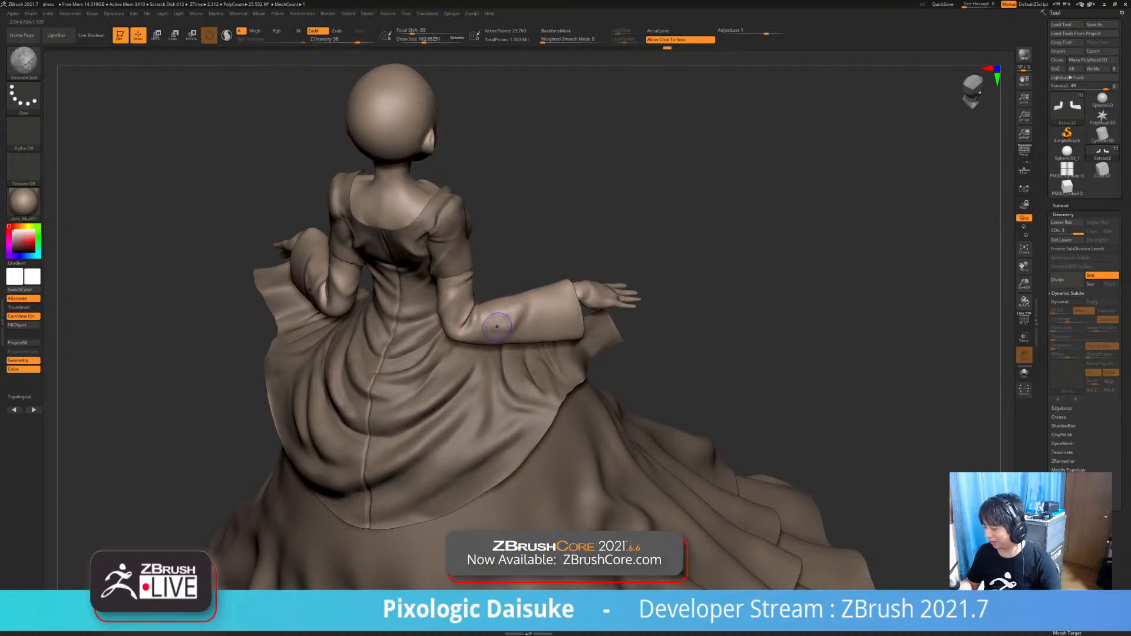
mouse_move(496, 326)
right_mouse_down()
mouse_move(530, 296)
mouse_move(521, 306)
right_mouse_up()
key("shift")
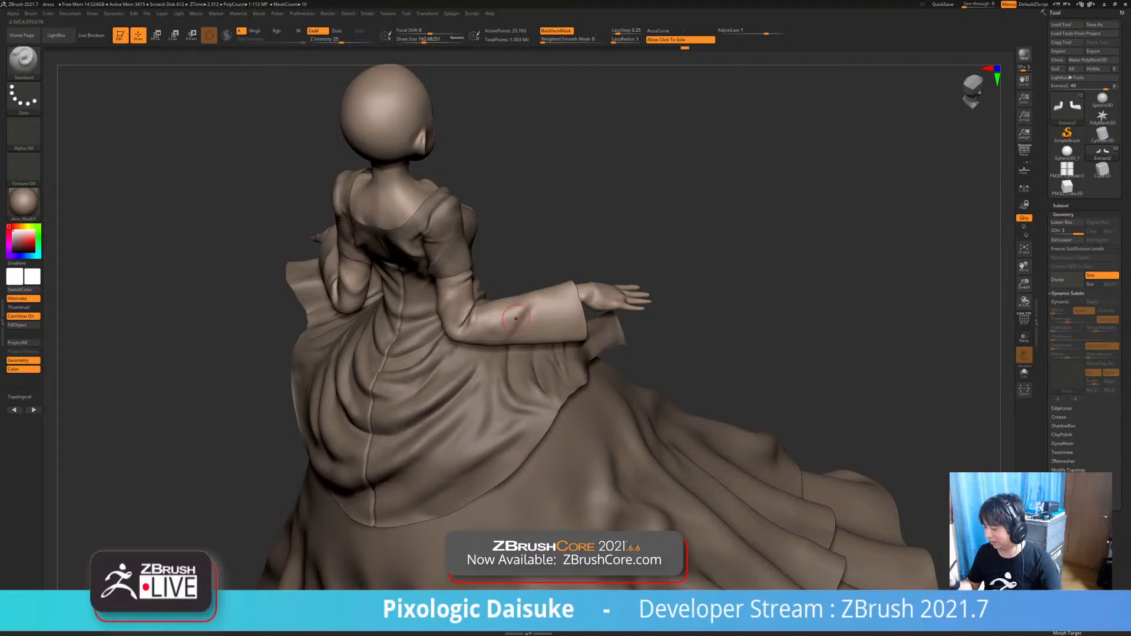
key("shift")
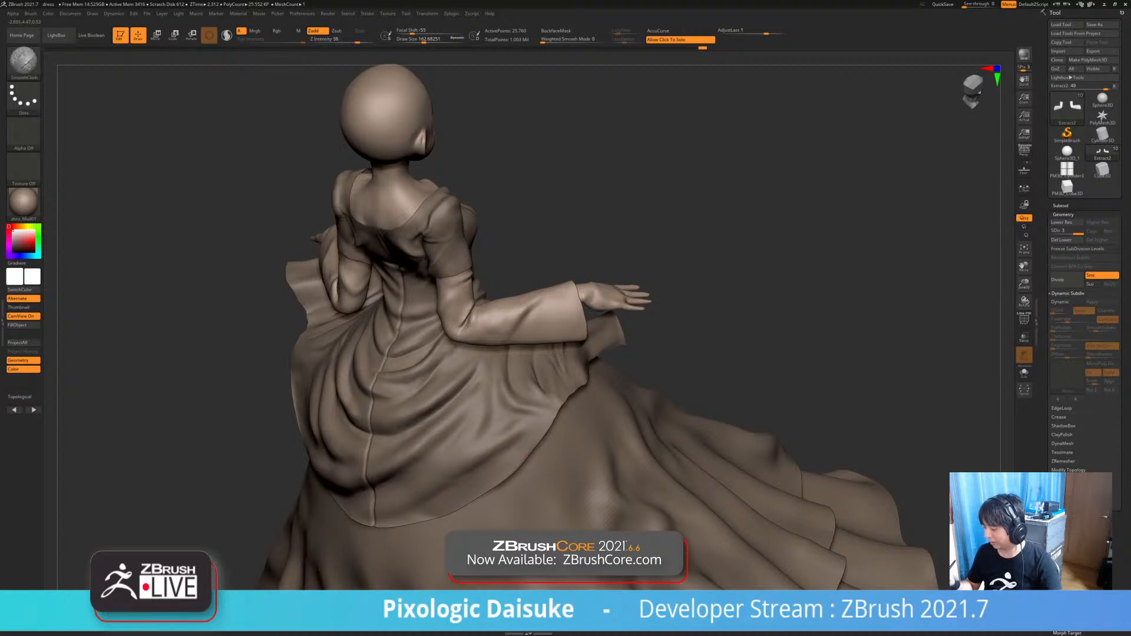
- Undo the last stroke on the forearm sleeve, then resculpt its diagonal fold and smooth it
right_click_drag(519, 306, 524, 318)
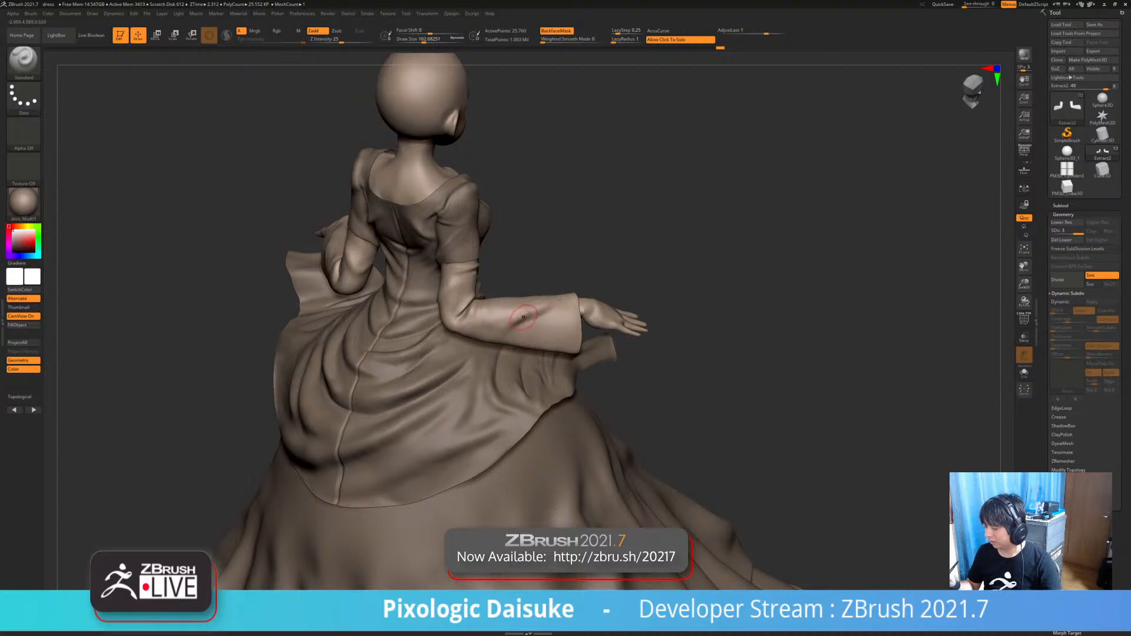
key("shift")
key("ctrl+z")
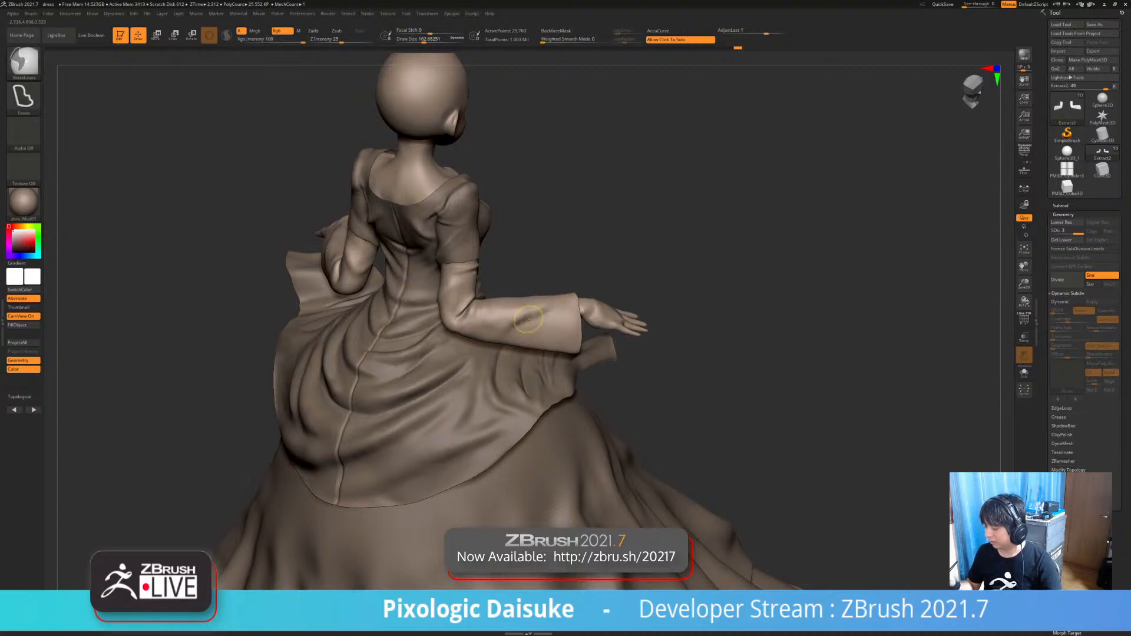
mouse_move(518, 323)
left_mouse_down()
mouse_move(570, 302)
mouse_move(535, 314)
left_mouse_up()
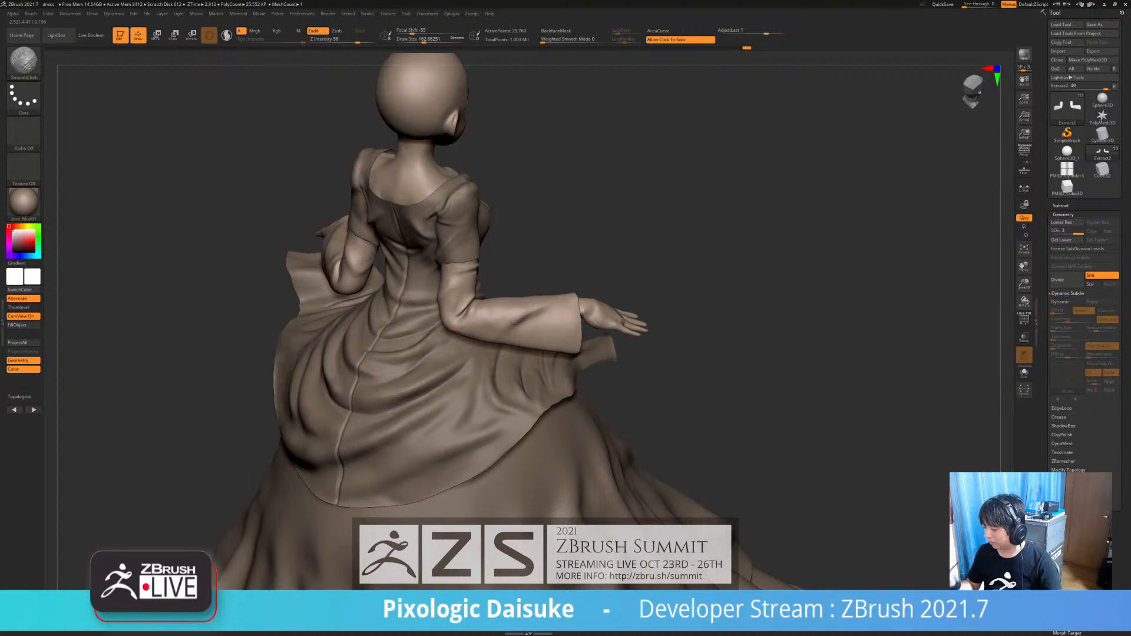
right_click_drag(529, 302, 510, 360)
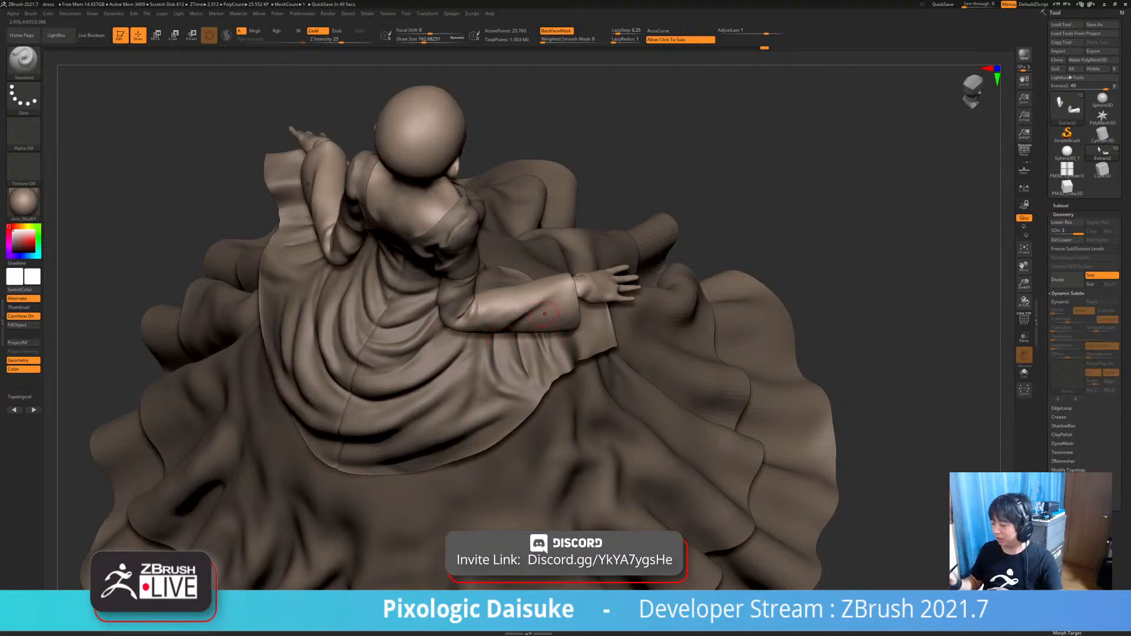
- Build up the forearm sleeve fold just past the elbow and smooth it toward the cuff
mouse_move(499, 335)
right_mouse_down()
mouse_move(530, 297)
mouse_move(492, 305)
right_mouse_up()
left_click_drag(492, 306, 483, 302)
right_click_drag(483, 303, 530, 312)
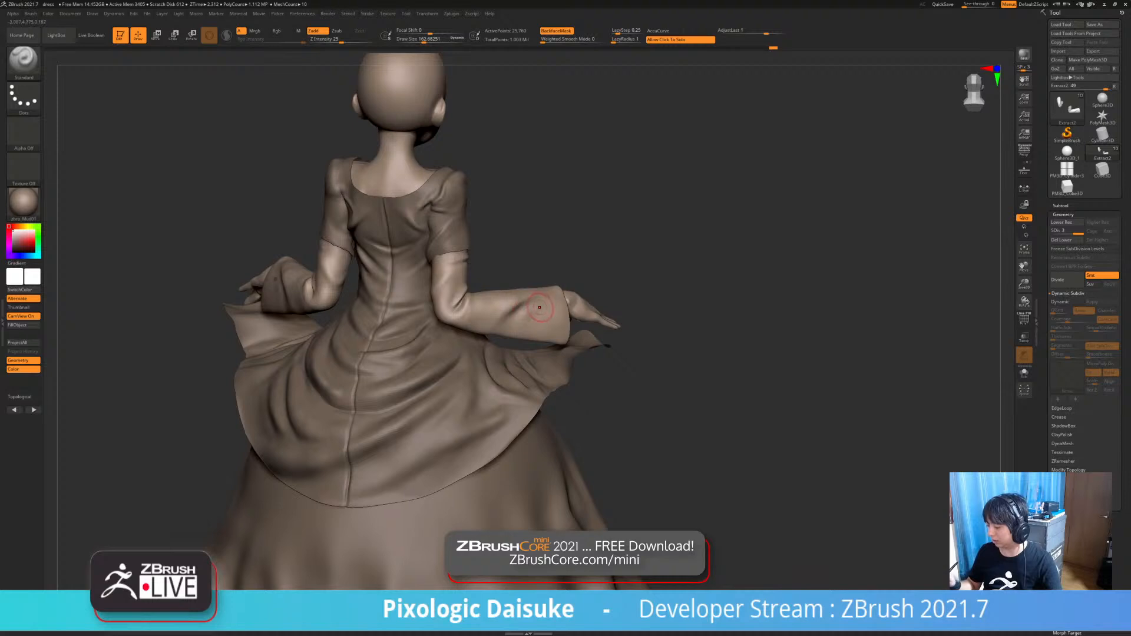
key("shift")
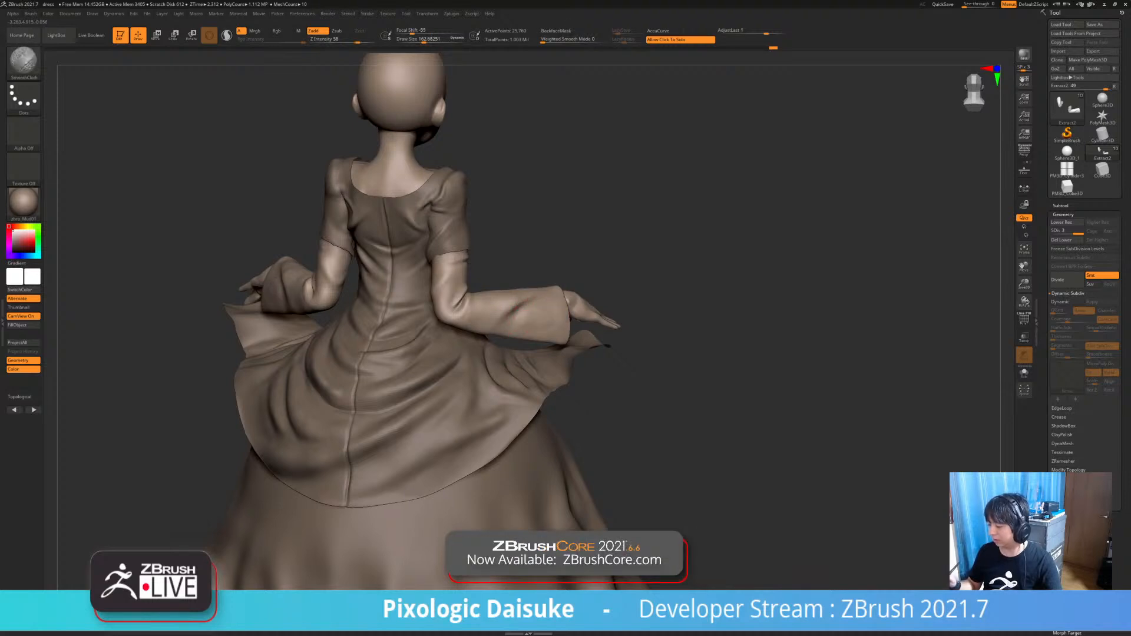
right_click_drag(532, 313, 516, 317)
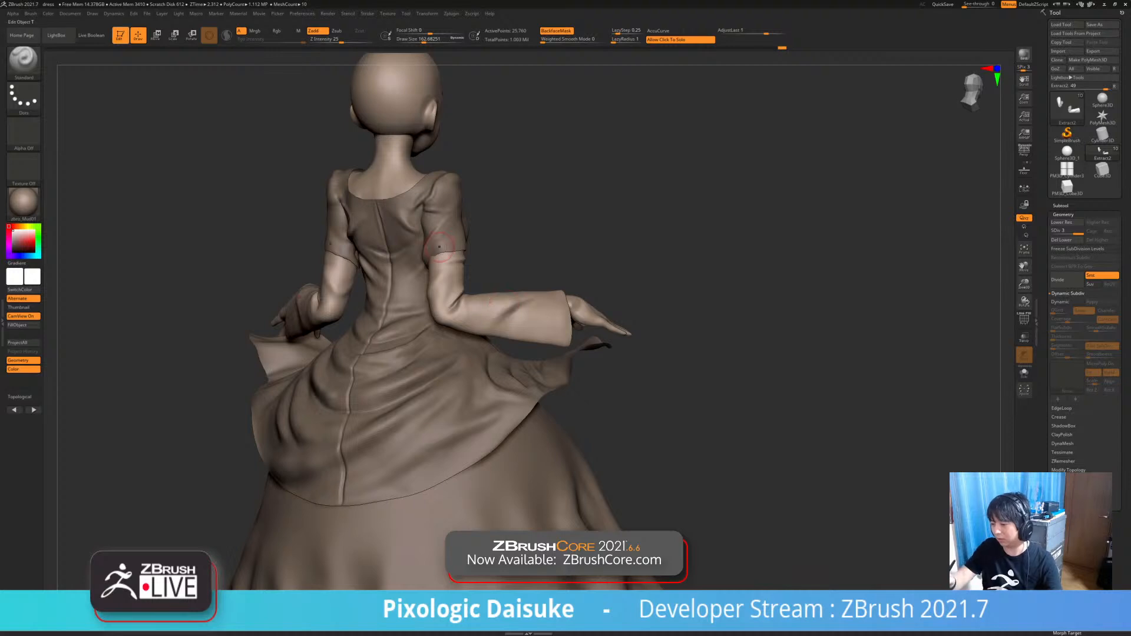
left_click(114, 13)
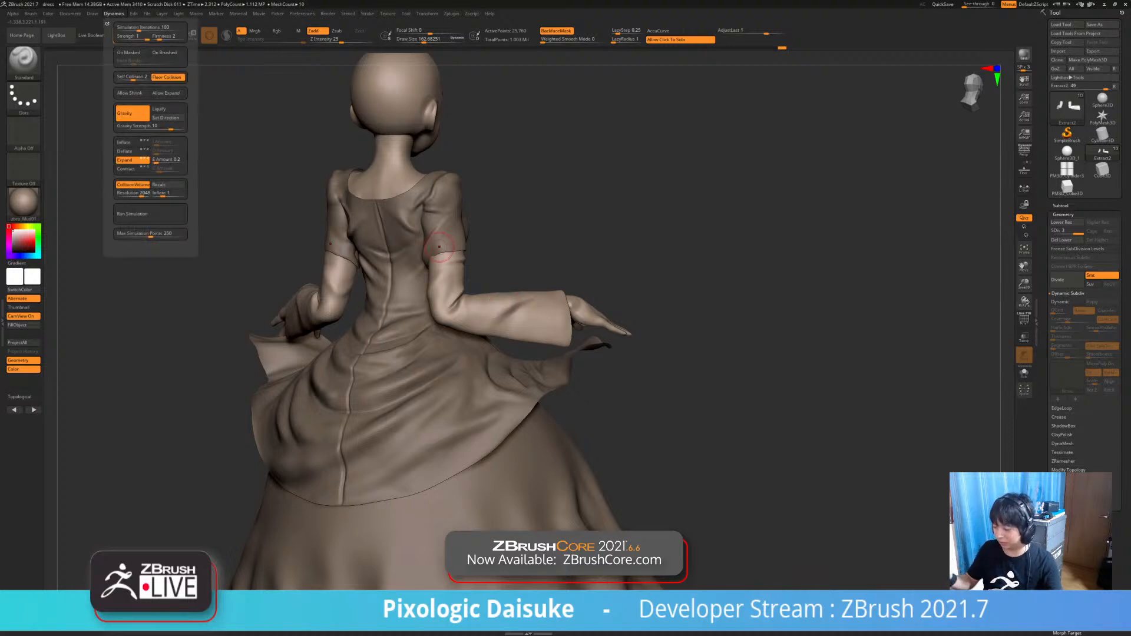
mouse_move(508, 318)
right_mouse_down("shift")
mouse_move(528, 320)
mouse_move(518, 351)
mouse_move(496, 337)
right_mouse_up("shift")
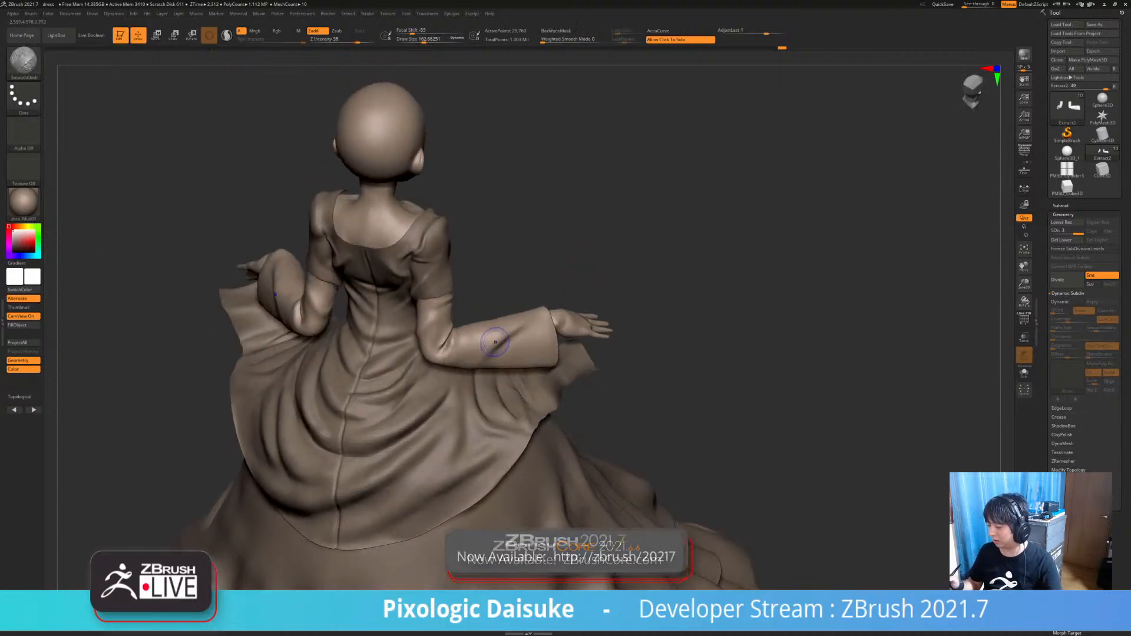
- Reselect the Standard brush, reduce the draw size to about 132, and sharpen and smooth the mid-forearm fold
key("b")
key("s")
key("t")
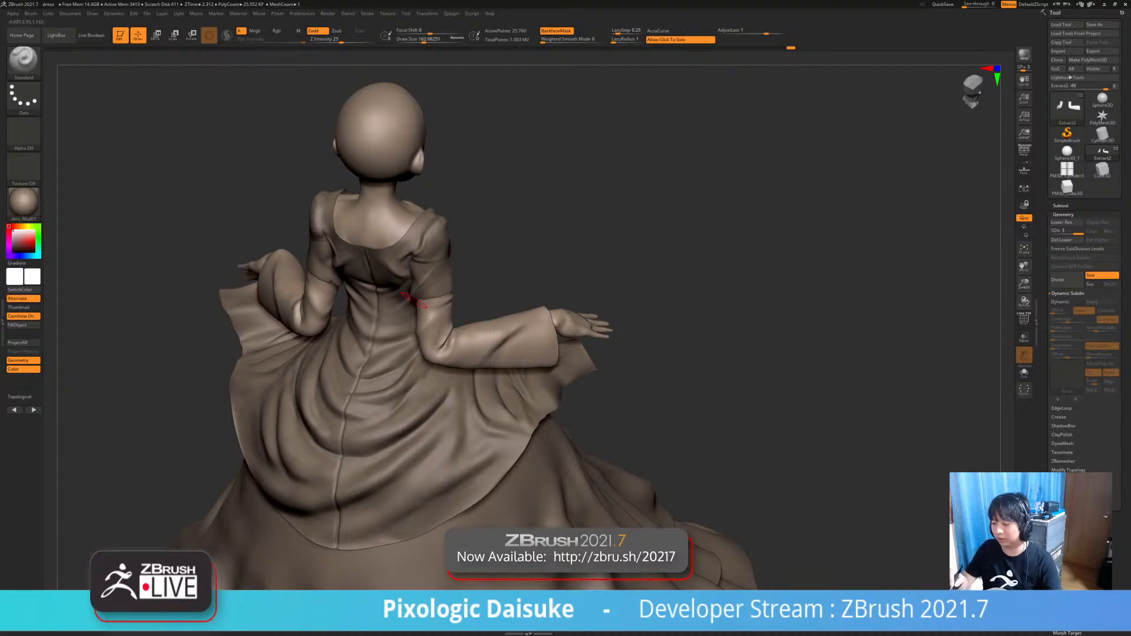
mouse_move(409, 297)
right_mouse_down()
mouse_move(491, 325)
mouse_move(479, 332)
right_mouse_up()
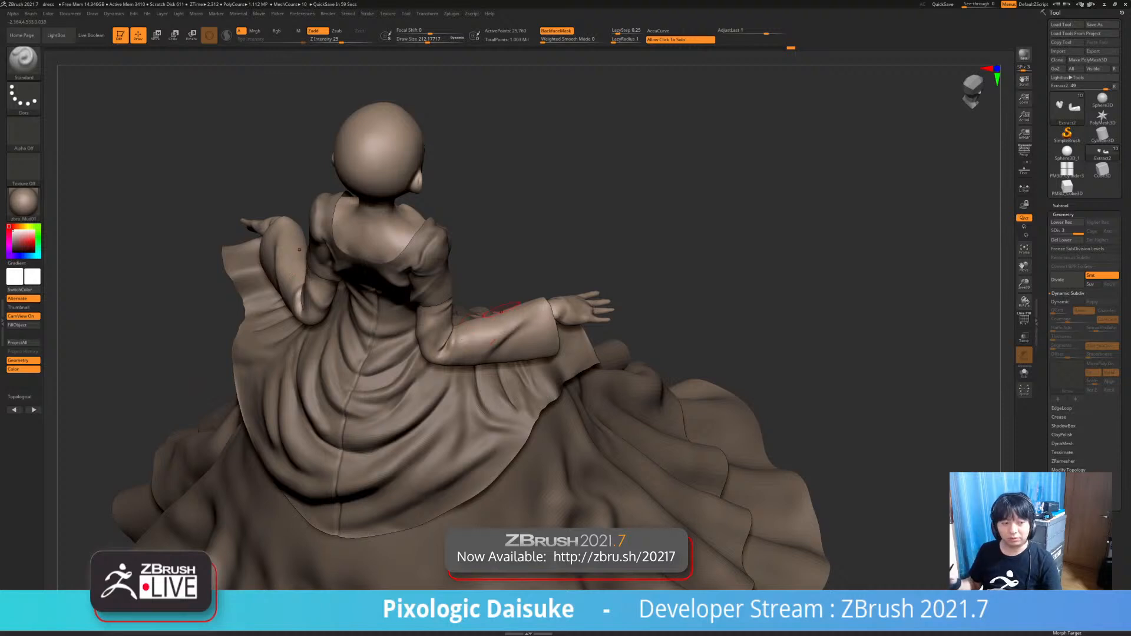
mouse_move(498, 311)
right_mouse_down()
mouse_move(507, 353)
mouse_move(488, 326)
mouse_move(520, 332)
mouse_move(490, 313)
right_mouse_up()
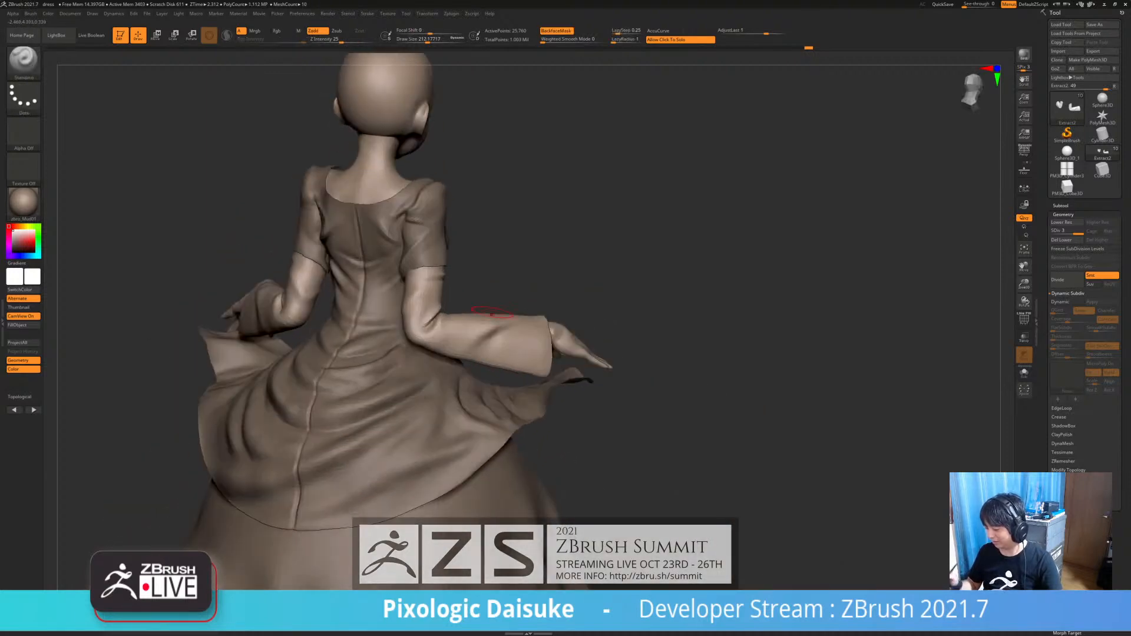
left_click(422, 39)
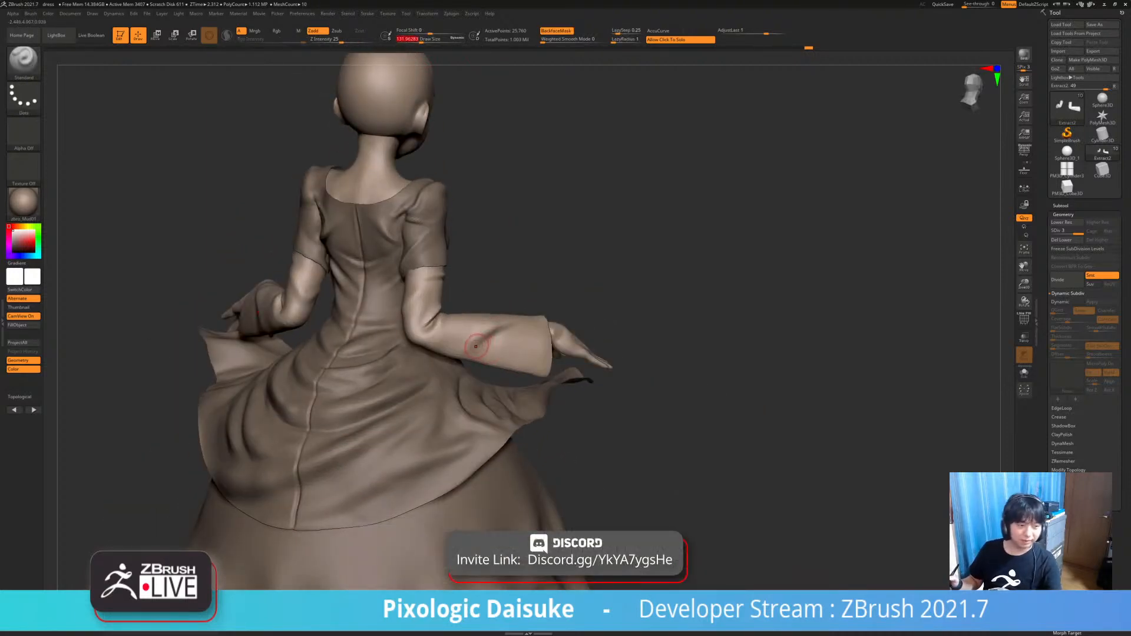
right_click_drag(478, 341, 500, 317)
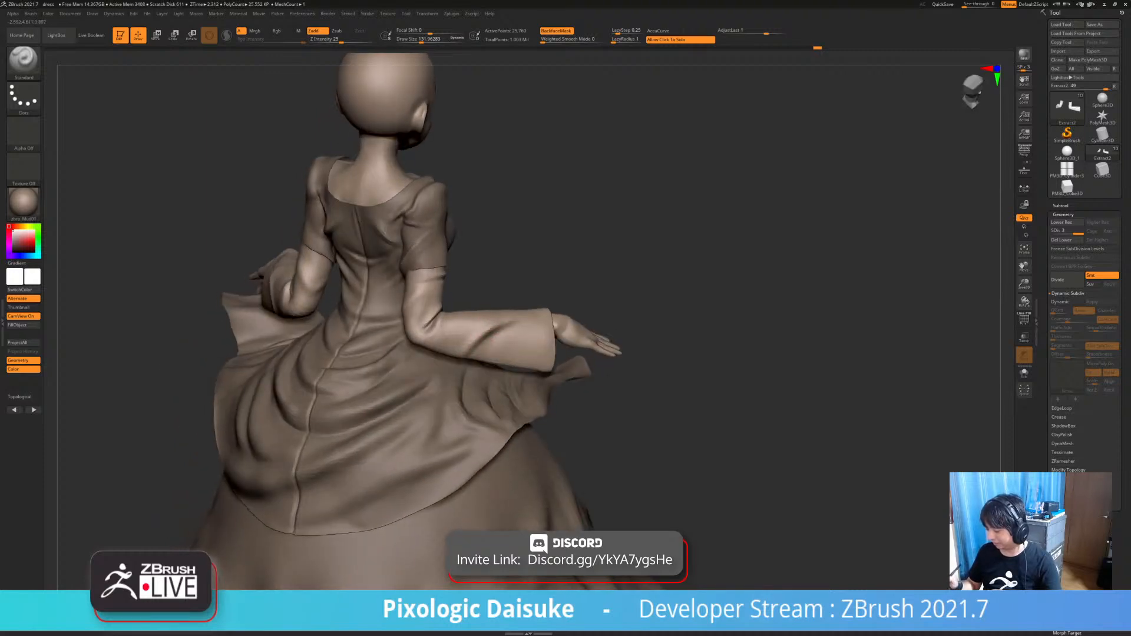
key("shift")
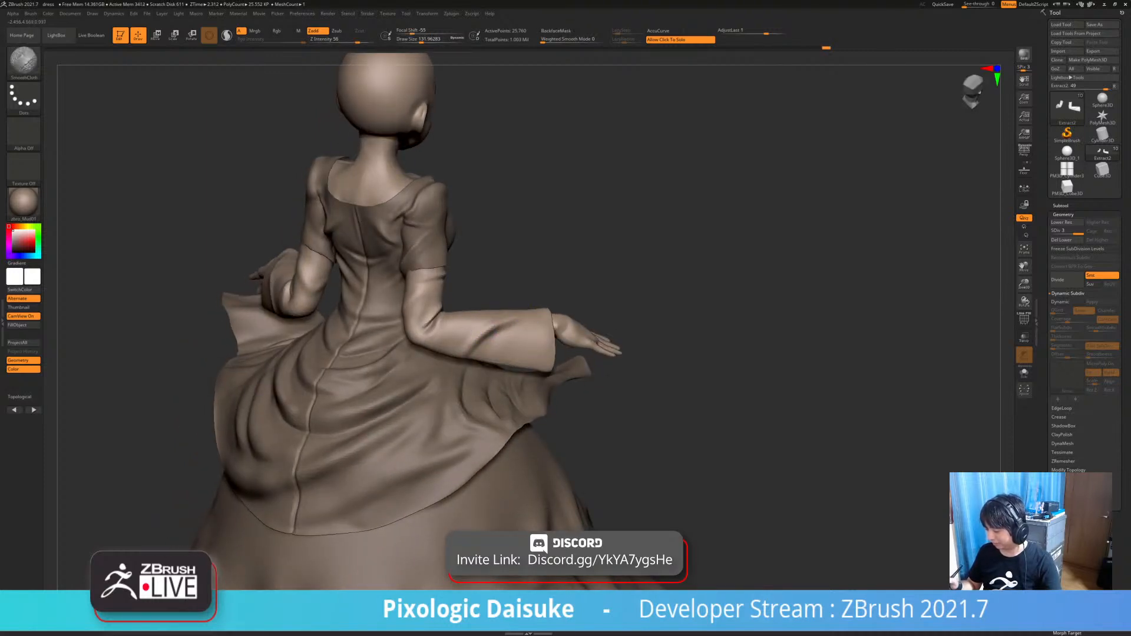
right_click_drag(471, 335, 479, 329)
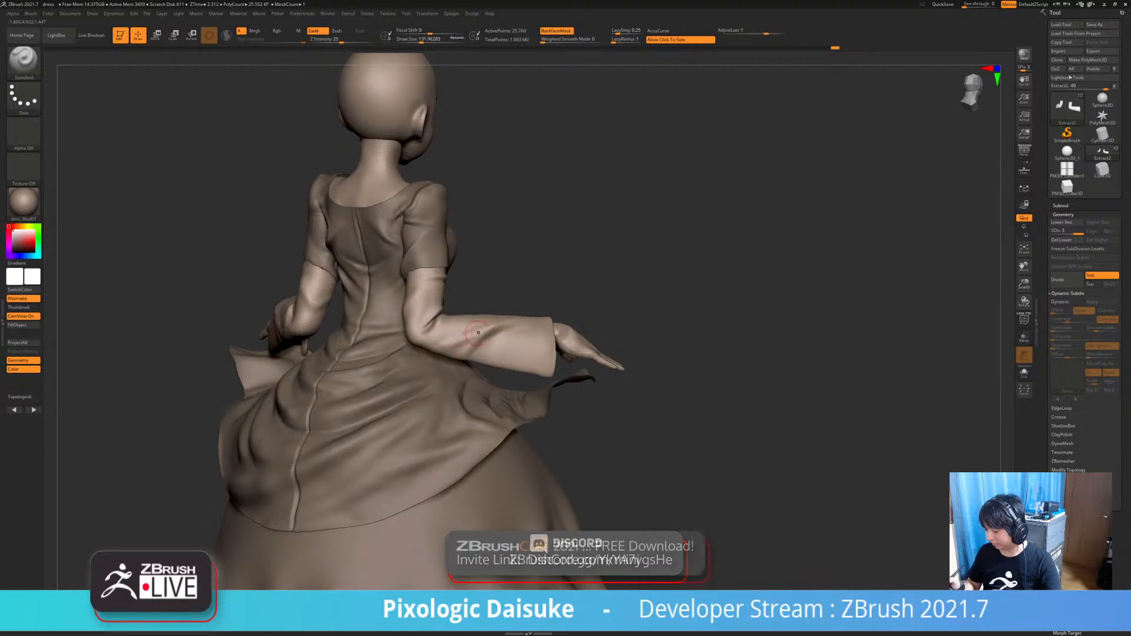
- Sculpt the crease between the elbow and the forearm fold and blend its ends by smoothing
mouse_move(475, 336)
left_mouse_down()
mouse_move(450, 330)
mouse_move(469, 334)
left_mouse_up()
right_click_drag(472, 334, 483, 324)
key("shift")
left_click_drag(439, 337, 493, 332, "shift")
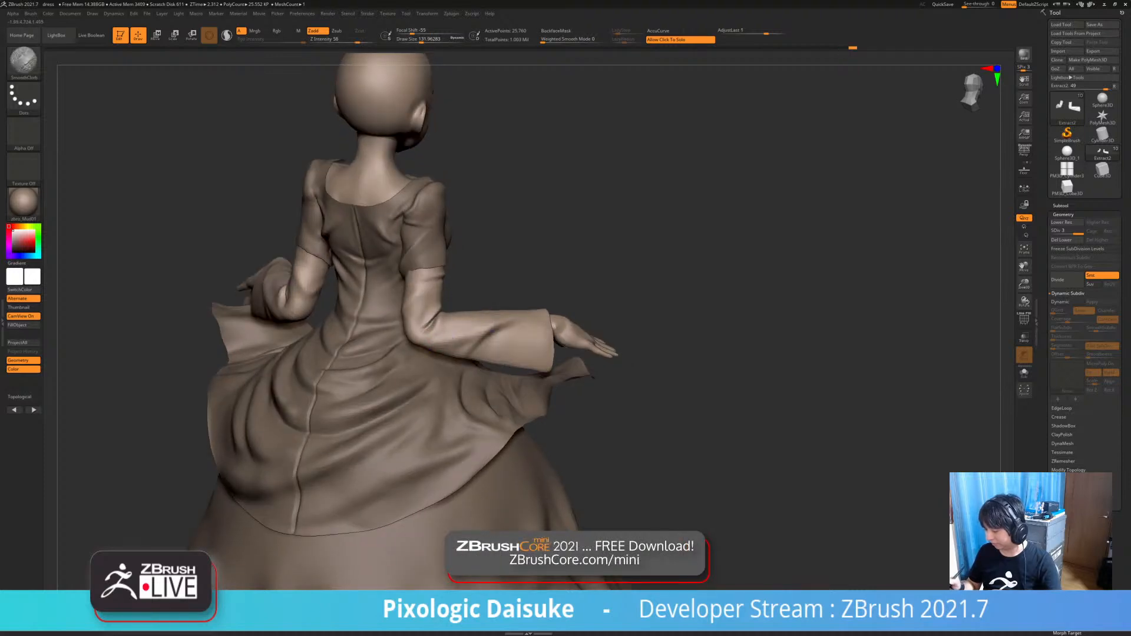
right_click_drag(493, 302, 497, 317)
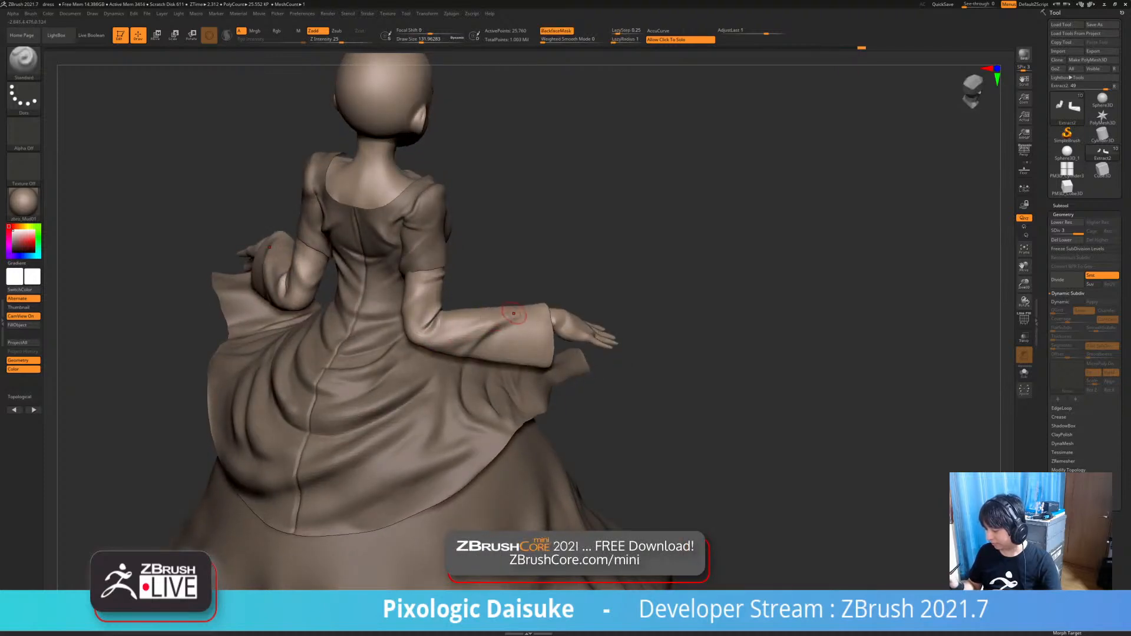
key("shift")
left_click_drag(458, 338, 453, 351, "shift")
- Refine the diagonal fold along the upper side of the forearm sleeve with light smoothing
right_click_drag(454, 351, 496, 322)
key("shift")
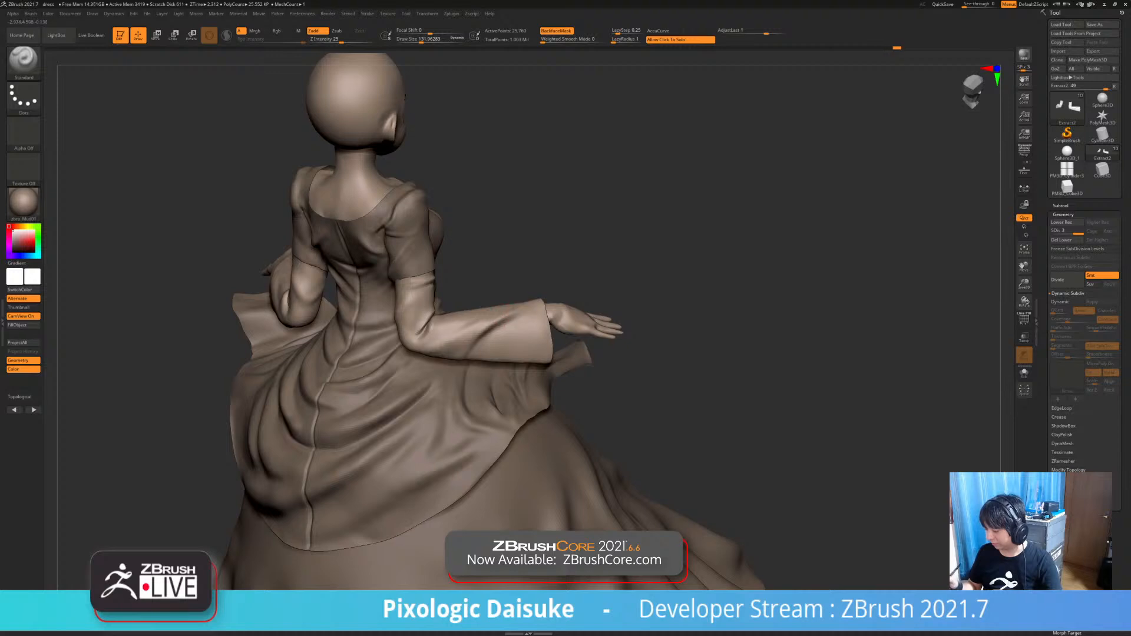
key("shift")
left_click_drag(490, 322, 495, 330, "shift")
mouse_move(495, 330)
right_mouse_down()
mouse_move(505, 337)
mouse_move(507, 425)
mouse_move(482, 346)
right_mouse_up()
key("shift")
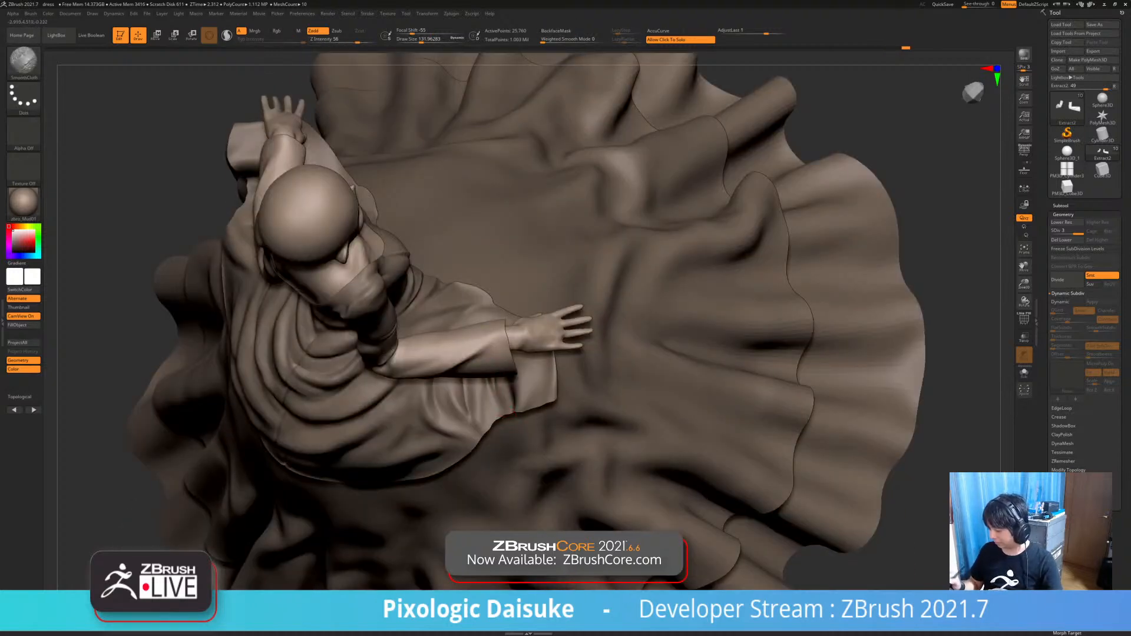
- Enlarge the Standard brush's draw size and add broad volume to the forearm sleeve near the cuff
mouse_move(517, 266)
right_mouse_down()
mouse_move(471, 195)
mouse_move(436, 248)
mouse_move(479, 274)
right_mouse_up()
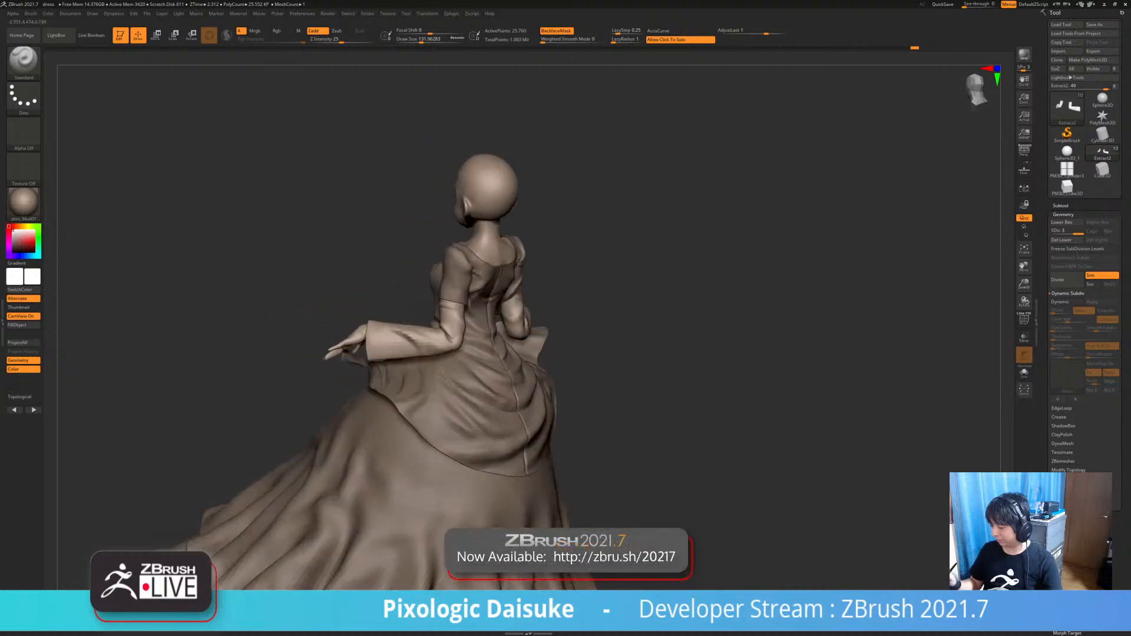
right_click_drag(377, 330, 447, 330)
mouse_move(448, 330)
right_mouse_down("alt")
mouse_move(566, 277)
mouse_move(510, 283)
right_mouse_up("alt")
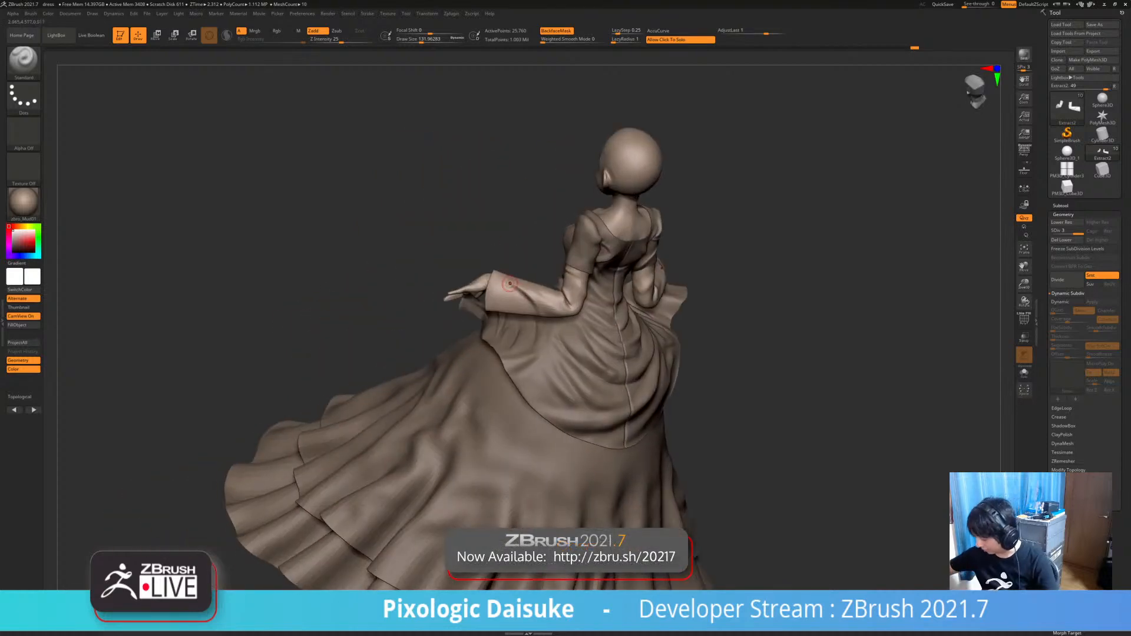
mouse_move(557, 315)
right_mouse_down("alt")
mouse_move(502, 355)
mouse_move(400, 342)
right_mouse_up("alt")
left_click_drag(421, 40, 435, 39)
right_click_drag(554, 330, 507, 333)
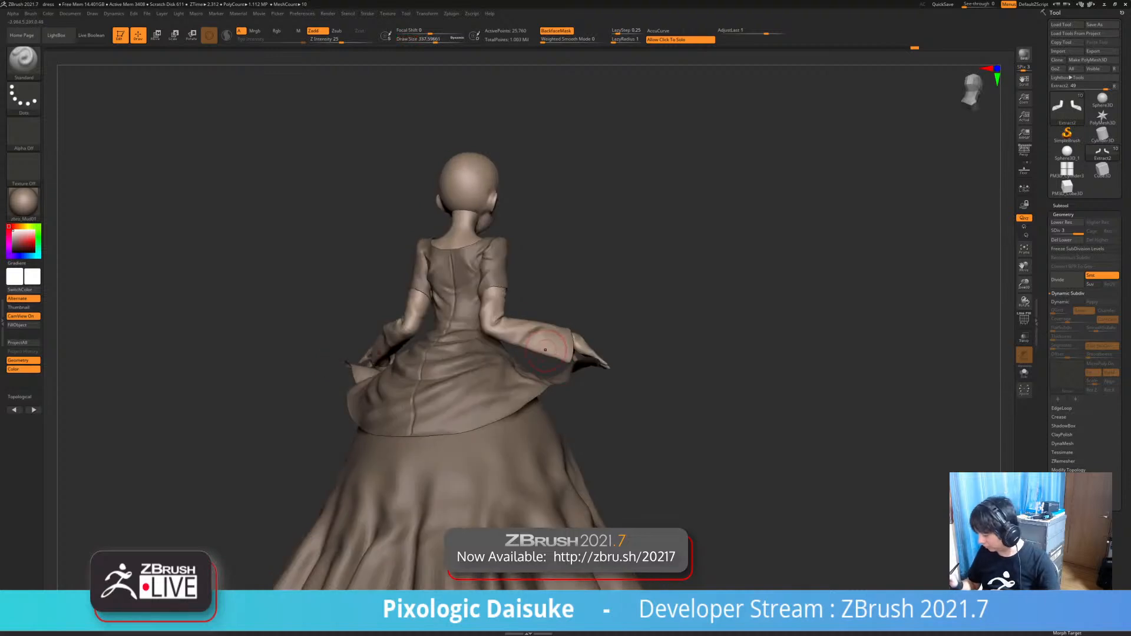
left_click_drag(518, 333, 543, 342)
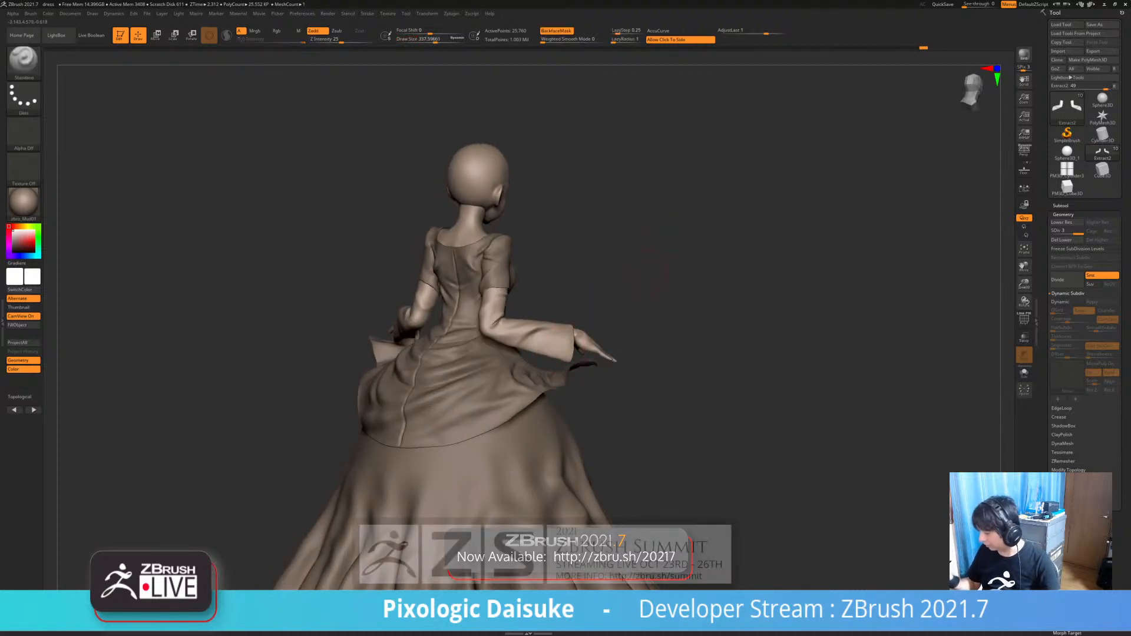
- Switch to the SnakeHook brush at a draw size of about 508 with BackfaceMask off and reshape the forearm sleeves
key("b")
key("s")
key("h")
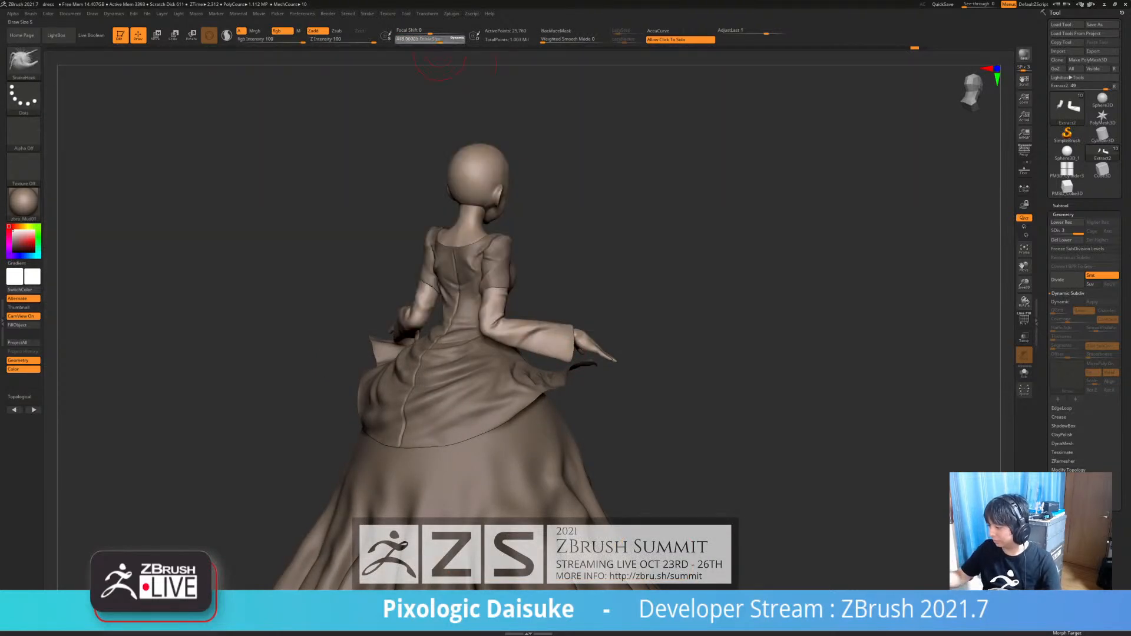
mouse_move(518, 361)
right_mouse_down()
mouse_move(569, 361)
mouse_move(562, 348)
mouse_move(583, 333)
mouse_move(552, 343)
mouse_move(563, 351)
mouse_move(536, 352)
mouse_move(563, 347)
mouse_move(553, 341)
mouse_move(521, 359)
right_mouse_up()
left_click(556, 31)
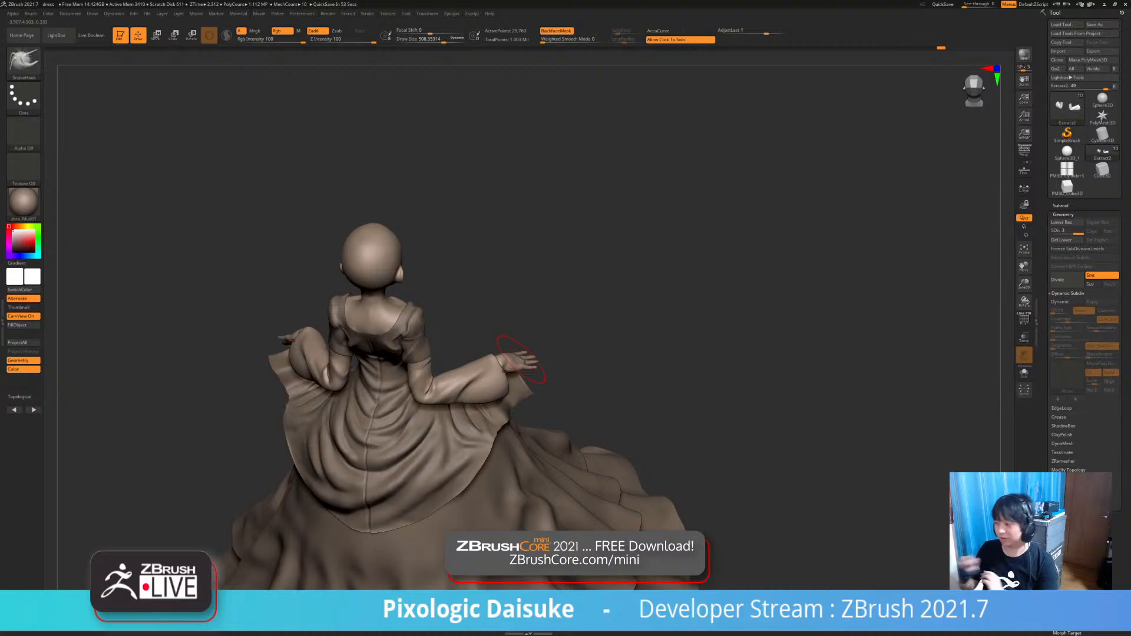
left_click(557, 31)
right_click_drag(471, 283, 455, 351, "ctrl")
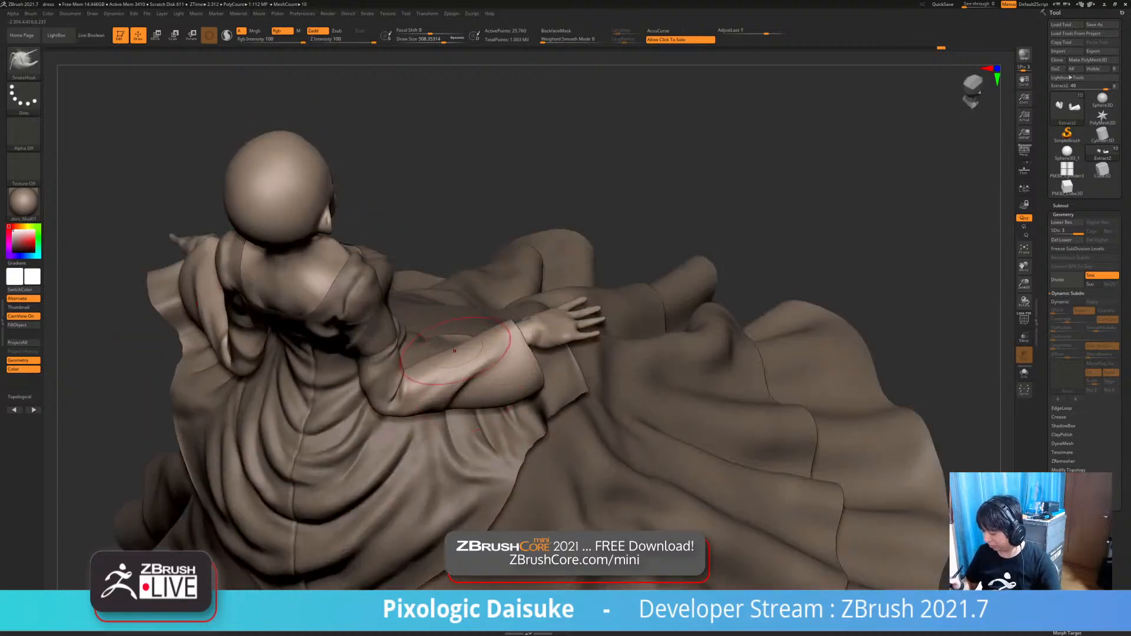
left_click_drag(454, 351, 454, 355)
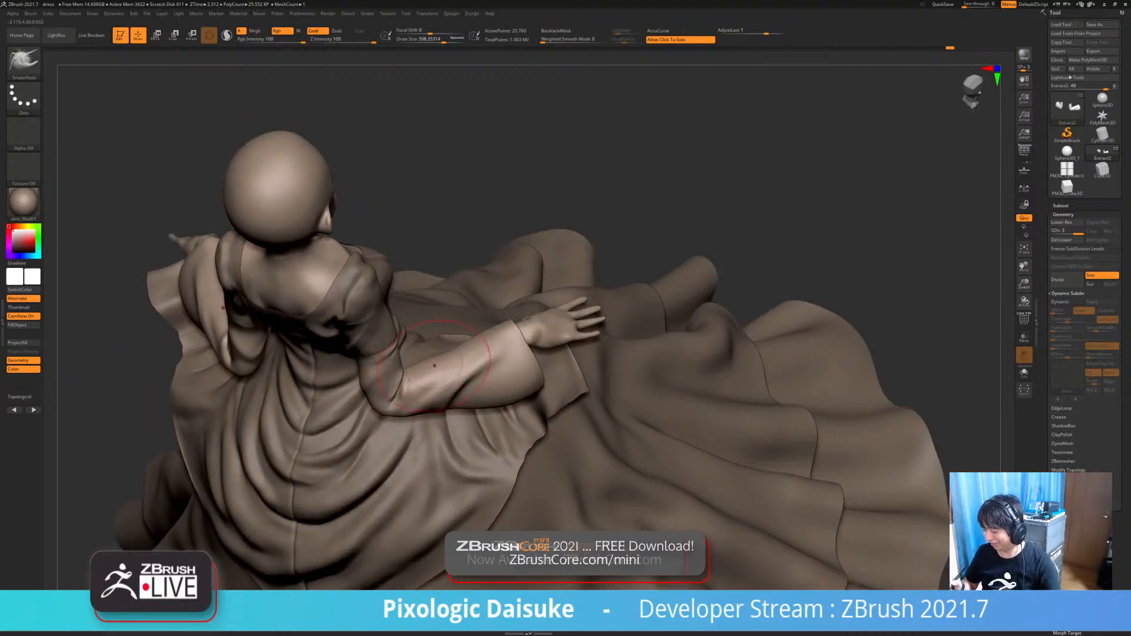
- Reduce the SnakeHook draw size to about 292 and adjust the upper contour of the forearm sleeves
left_click(432, 40)
mouse_move(443, 142)
right_mouse_down()
mouse_move(441, 94)
mouse_move(453, 224)
mouse_move(448, 121)
right_mouse_up()
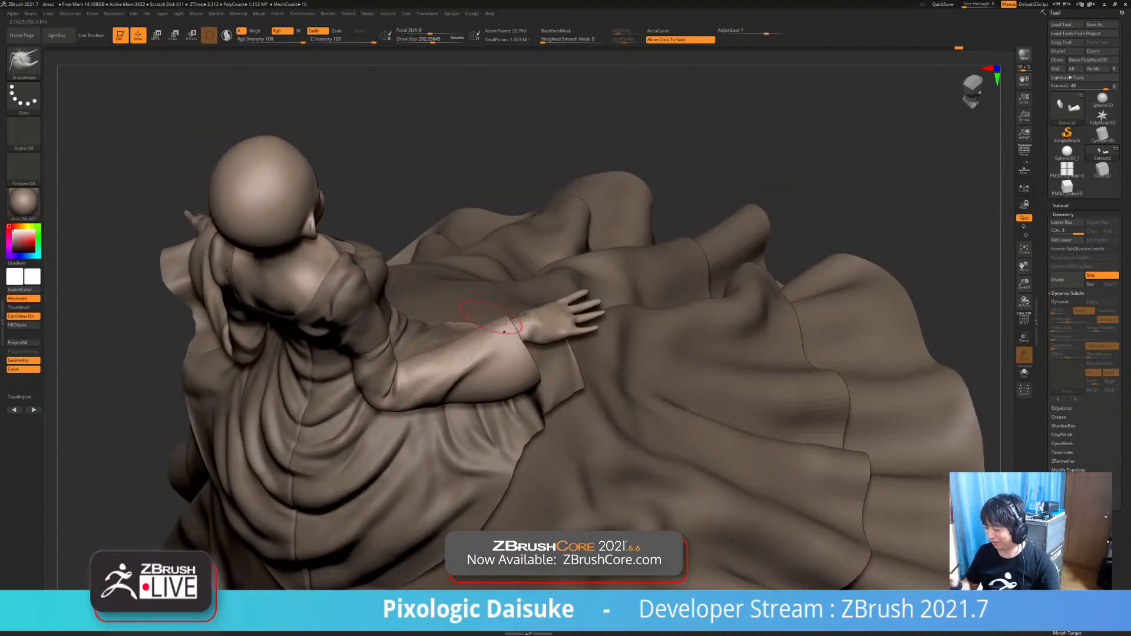
mouse_move(505, 332)
right_mouse_down()
mouse_move(471, 312)
mouse_move(501, 342)
right_mouse_up()
left_click_drag(475, 353, 457, 356)
mouse_move(456, 354)
right_mouse_down()
mouse_move(456, 294)
mouse_move(433, 310)
mouse_move(412, 367)
mouse_move(366, 322)
mouse_move(359, 352)
mouse_move(389, 339)
mouse_move(345, 339)
mouse_move(398, 342)
right_mouse_up()
- Make the lower sleeves the active subtool again and check their elbows and cuffs from the side and back
left_click(359, 352, "alt")
mouse_move(252, 389)
right_mouse_down("shift")
mouse_move(242, 389)
mouse_move(277, 356)
mouse_move(313, 353)
mouse_move(289, 361)
mouse_move(300, 332)
mouse_move(283, 361)
mouse_move(347, 364)
right_mouse_up("shift")
left_click(261, 386, "alt")
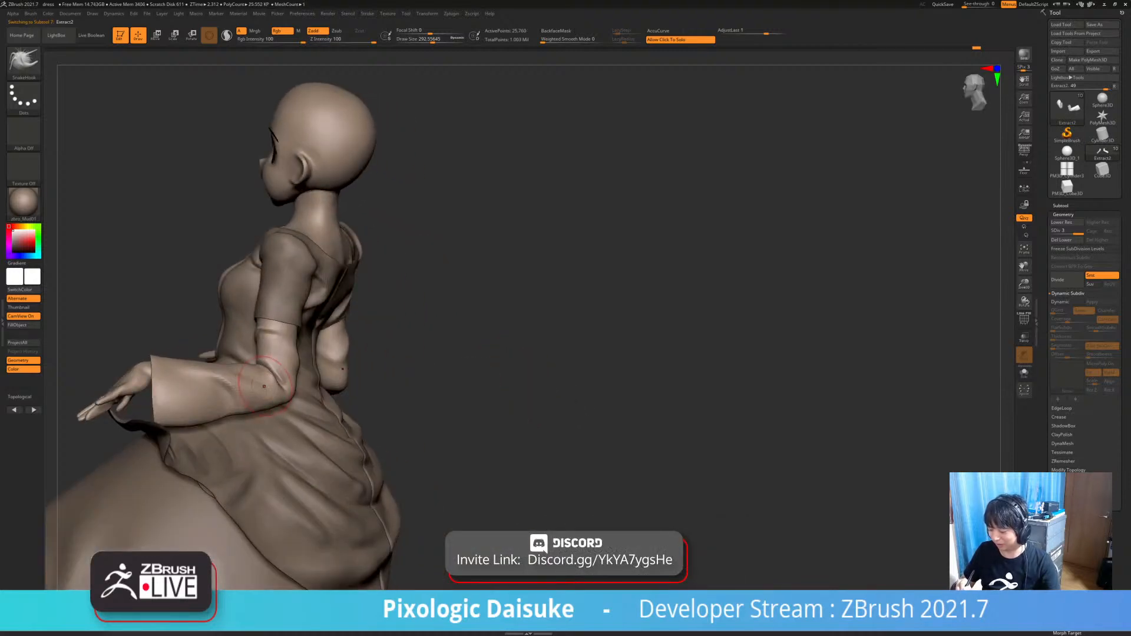
right_click_drag(260, 386, 497, 386)
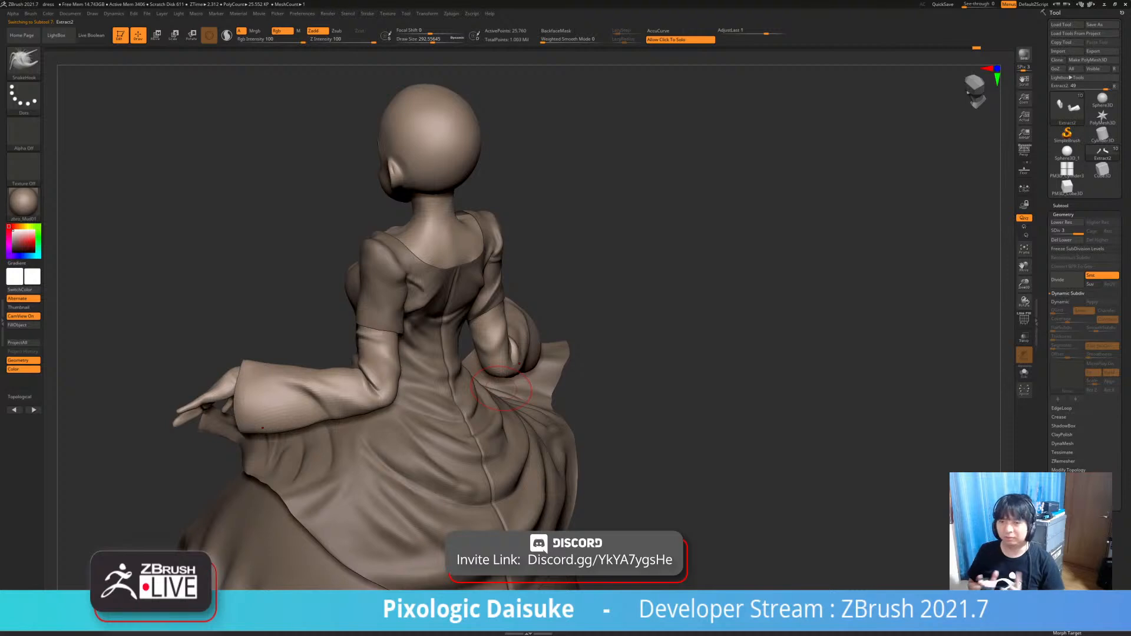
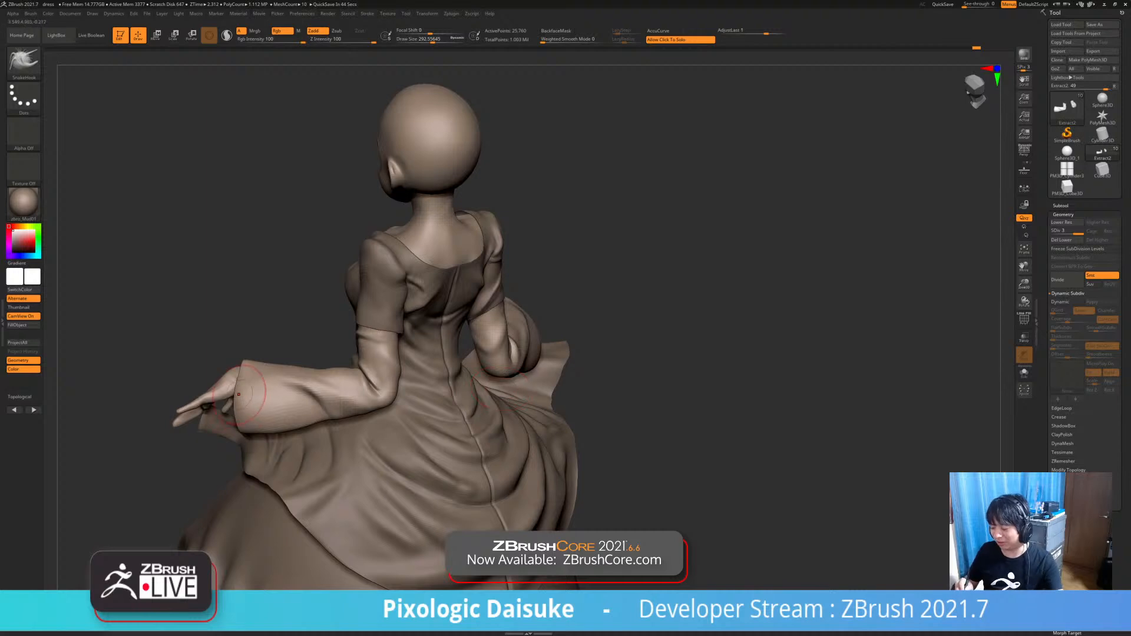
right_click_drag(240, 391, 292, 391)
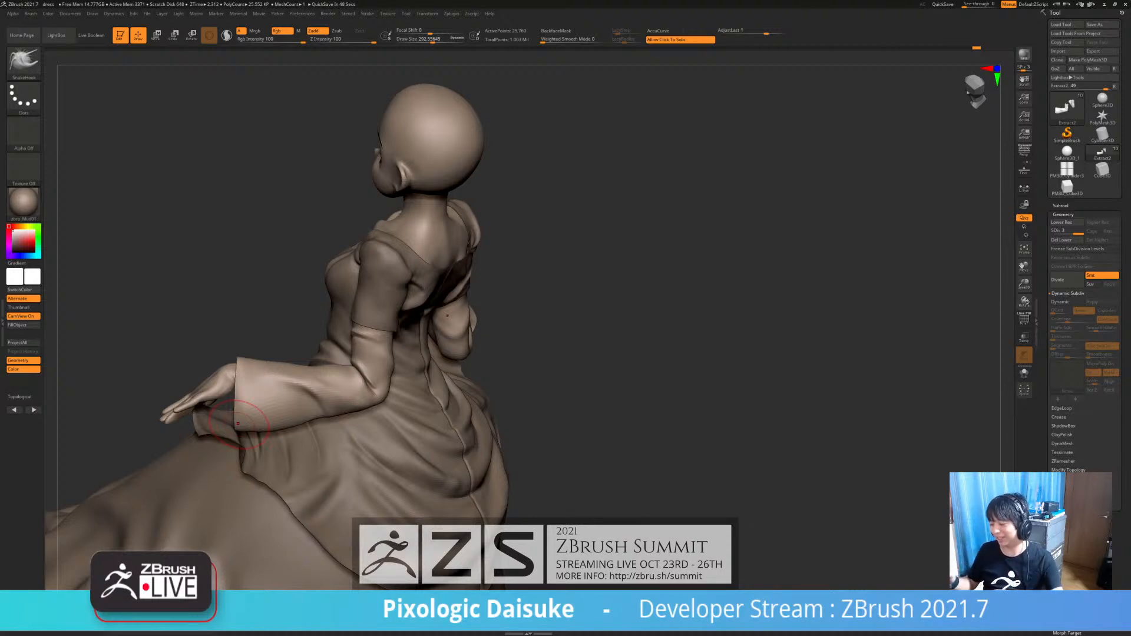
mouse_move(238, 424)
right_mouse_down()
mouse_move(429, 246)
mouse_move(442, 254)
mouse_move(354, 248)
mouse_move(377, 244)
mouse_move(364, 250)
mouse_move(379, 245)
mouse_move(494, 311)
mouse_move(406, 265)
mouse_move(444, 324)
right_mouse_up()
- Make the bodice with the upper sleeves the active subtool and examine the shoulders and arms from the side, front and above
left_click(417, 252, "alt")
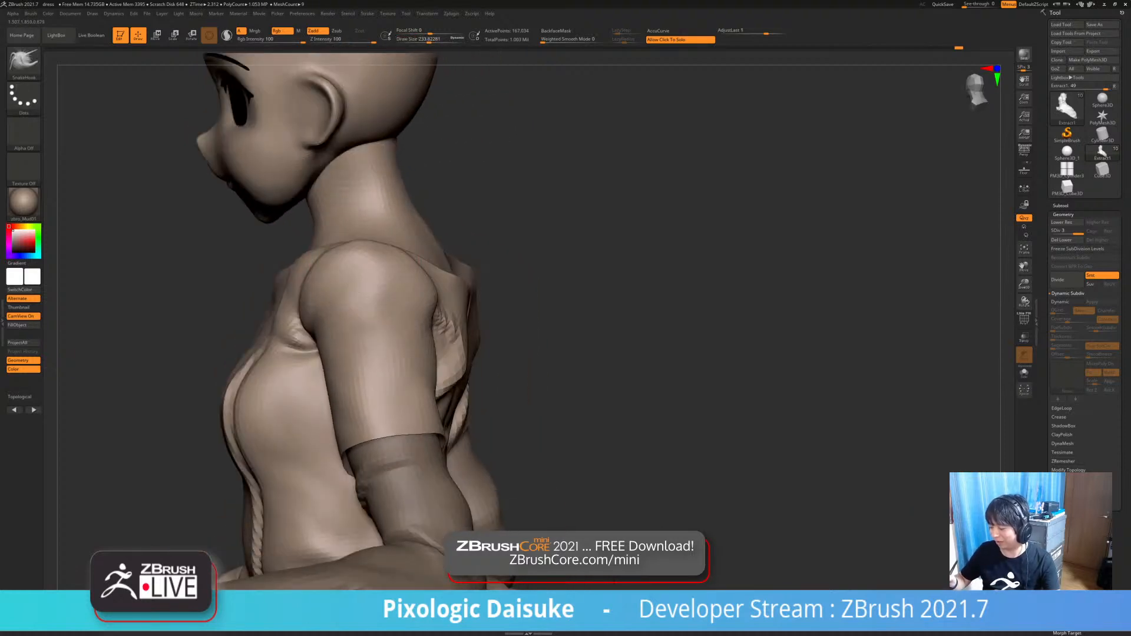
right_click_drag(523, 391, 528, 383, "ctrl")
right_click_drag(530, 400, 560, 383, "ctrl")
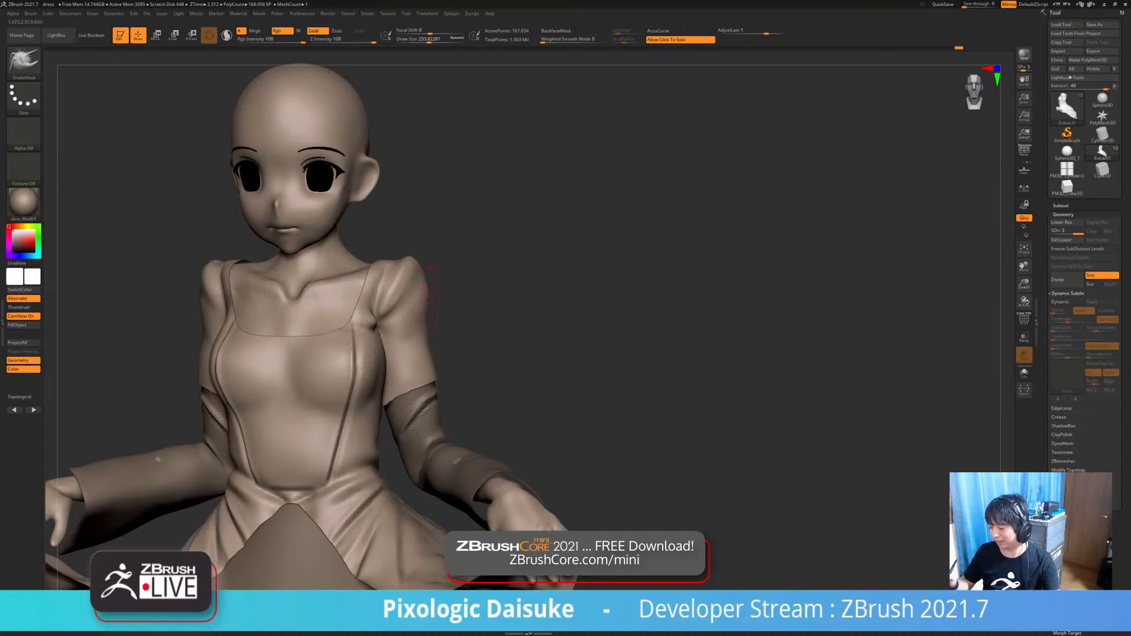
right_click_drag(428, 300, 501, 301)
right_click_drag(501, 301, 501, 330, "ctrl")
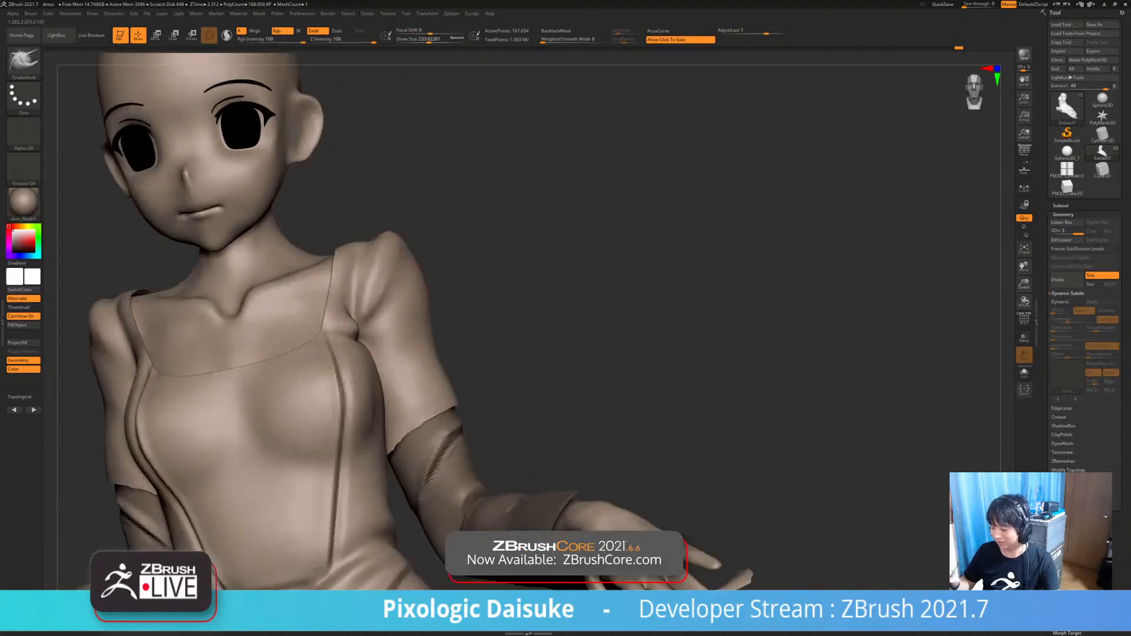
mouse_move(177, 295)
right_mouse_down()
mouse_move(290, 294)
mouse_move(329, 335)
mouse_move(361, 320)
mouse_move(323, 301)
right_mouse_up()
key("shift")
right_click_drag(649, 336, 549, 336)
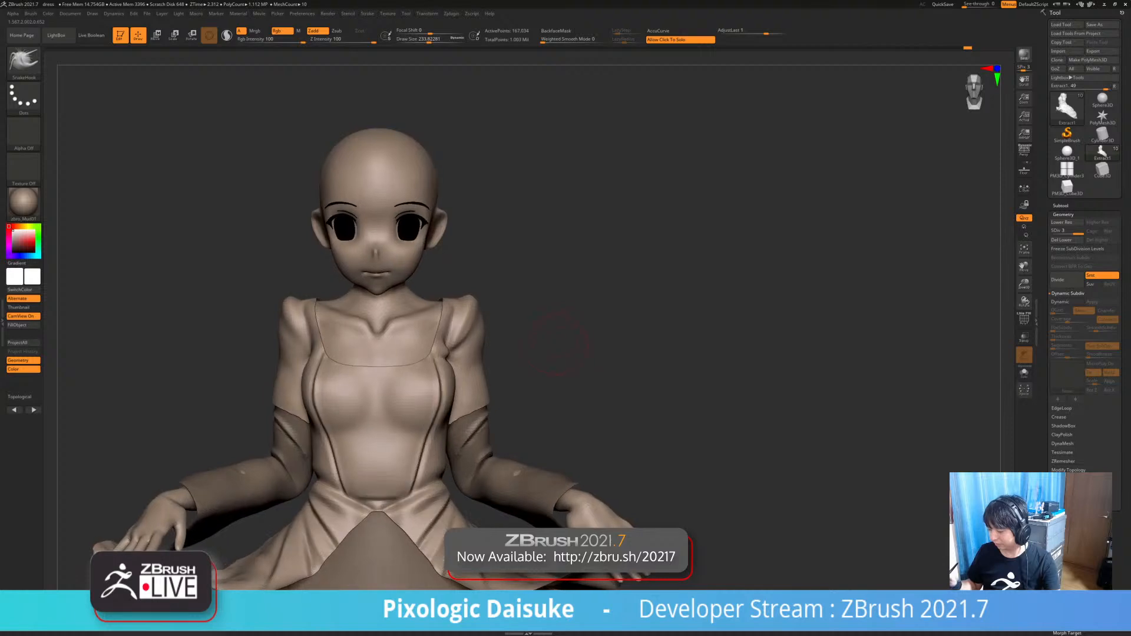
right_click_drag(518, 277, 553, 341)
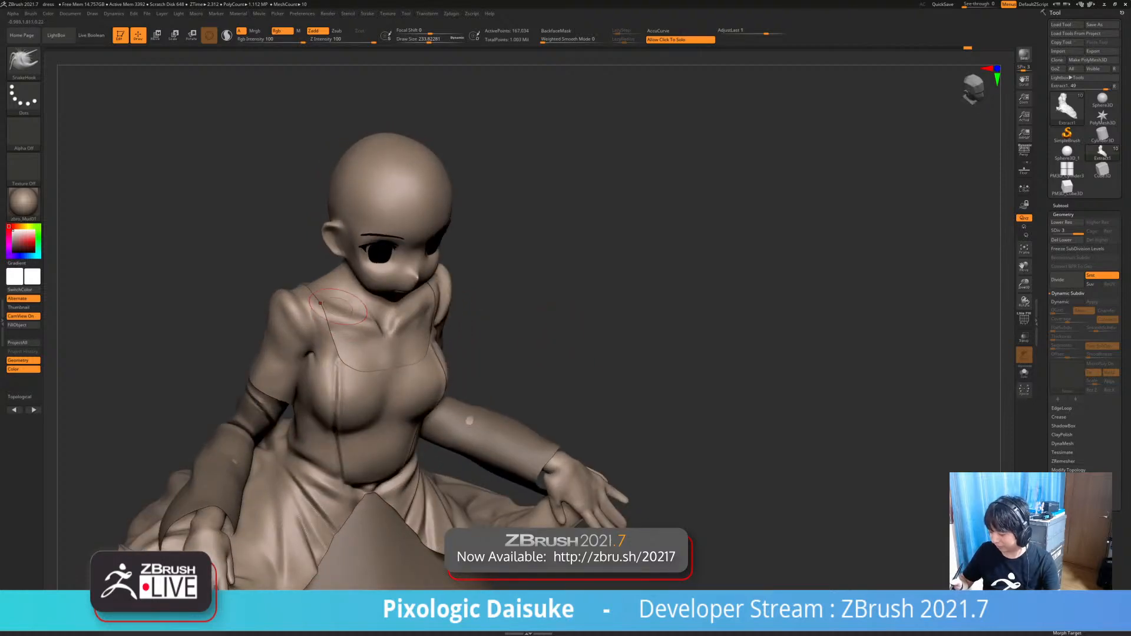
mouse_move(327, 323)
right_mouse_down()
mouse_move(339, 421)
mouse_move(434, 382)
mouse_move(225, 405)
mouse_move(214, 348)
mouse_move(233, 333)
mouse_move(234, 306)
mouse_move(265, 319)
right_mouse_up()
- Make the arms and hands the active subtool and check the forearm and hand up close
left_click(226, 405, "alt")
right_click(234, 333)
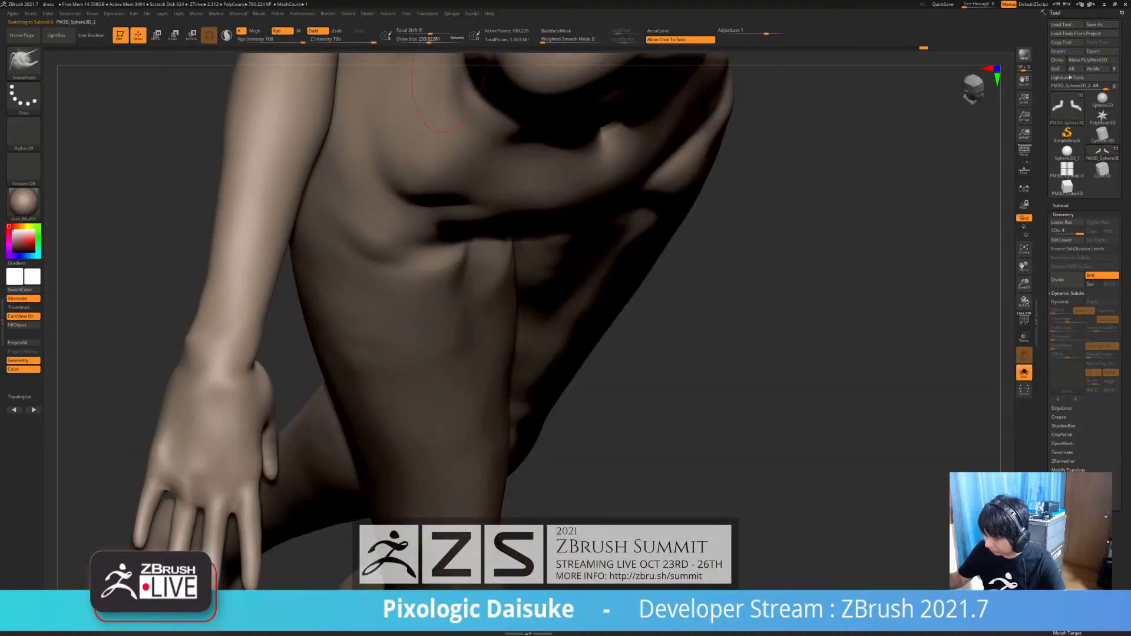
left_click_drag(429, 38, 414, 39)
right_click_drag(197, 341, 197, 294, "ctrl")
left_click(649, 330)
right_click_drag(648, 330, 560, 247)
- Make the upper skirt layer the active subtool and switch to the DamStandard brush at a draw size of about 158
left_click(449, 392, "alt")
right_click_drag(450, 391, 437, 291, "ctrl")
key("b")
key("d")
key("s")
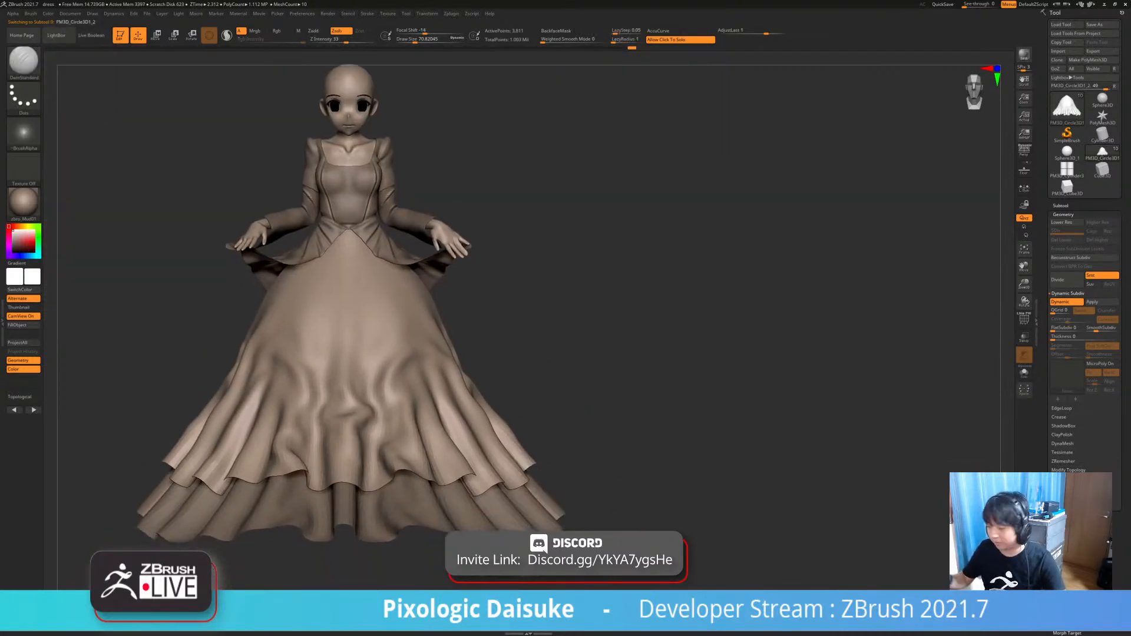
left_click_drag(415, 40, 424, 40)
right_click_drag(377, 199, 380, 225)
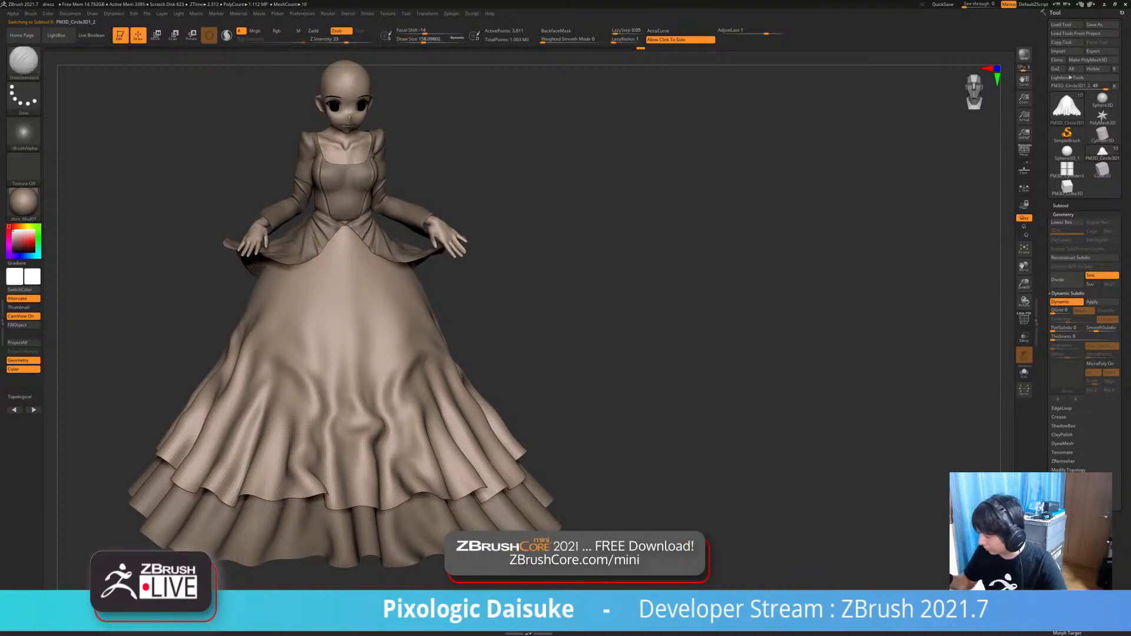
- Apply the upper skirt's dynamic subdivision and inspect the mesh with the polyframe display
left_click(1092, 302)
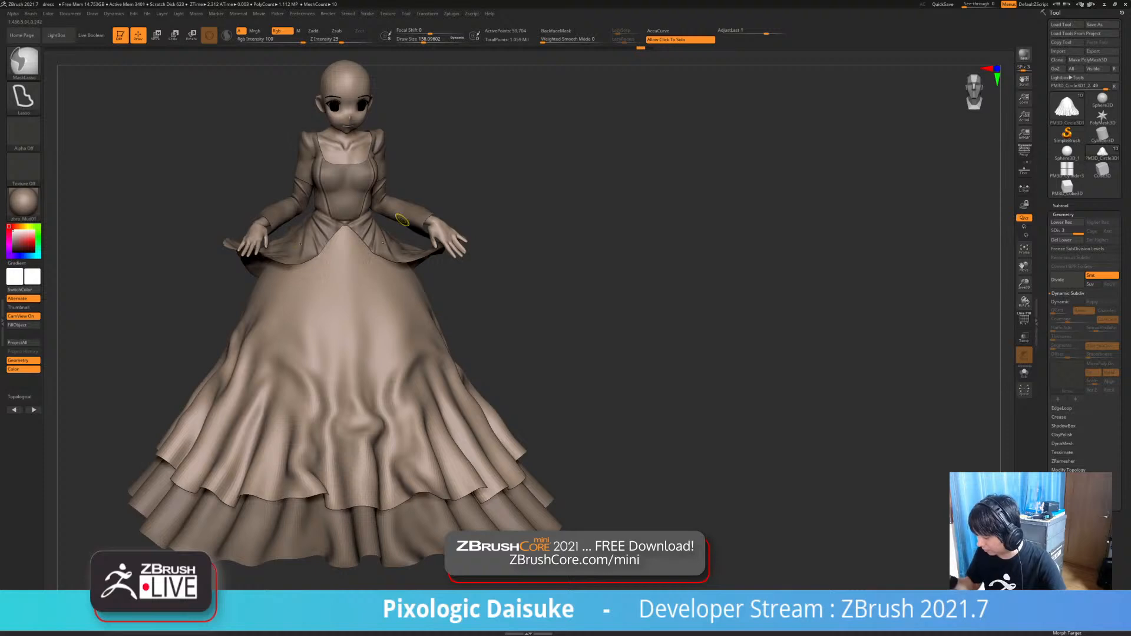
left_click(1024, 319)
left_click(1024, 319)
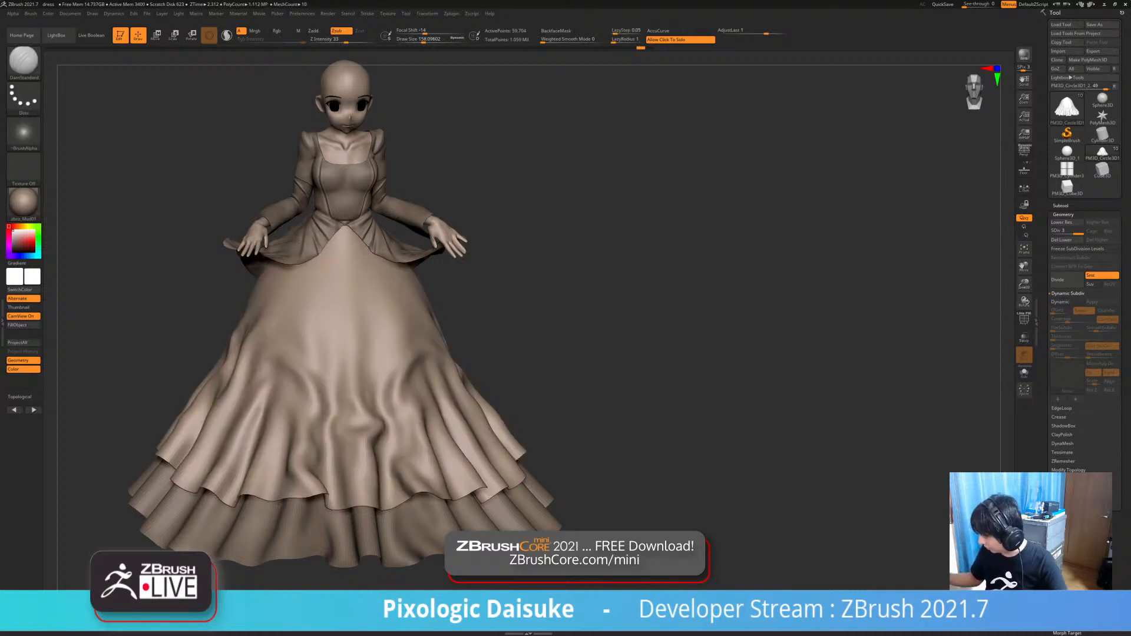
left_click(1024, 319)
right_click_drag(987, 309, 987, 354, "ctrl")
left_click(1024, 319)
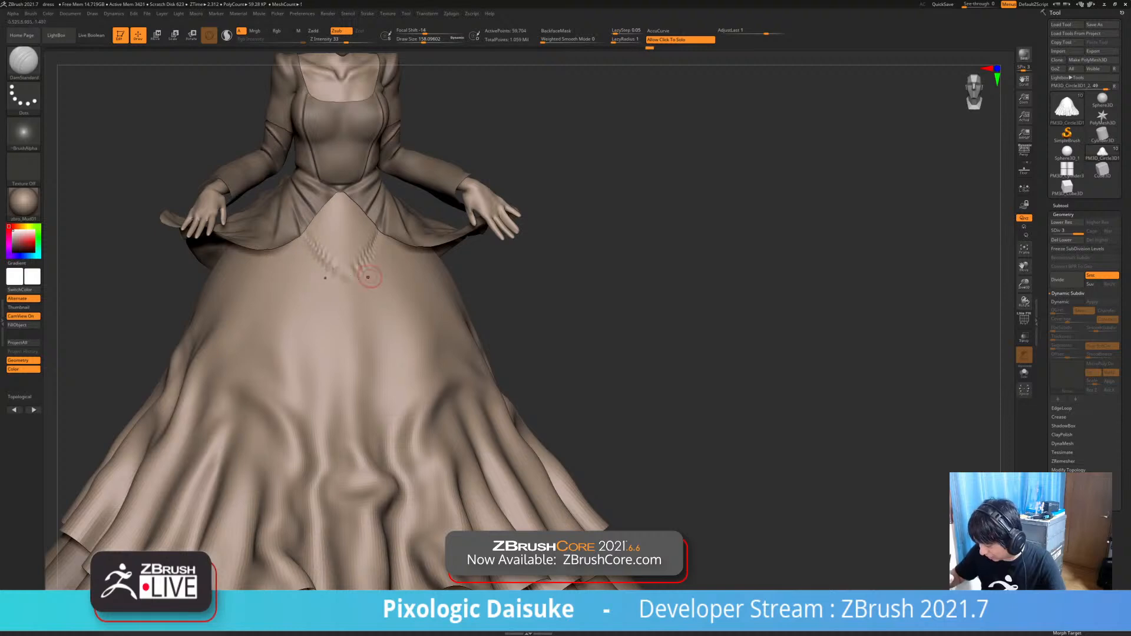
- Try to carve symmetrical diagonal creases with DamStandard on the skirt just below the peplum's front opening
right_click_drag(431, 325, 431, 360)
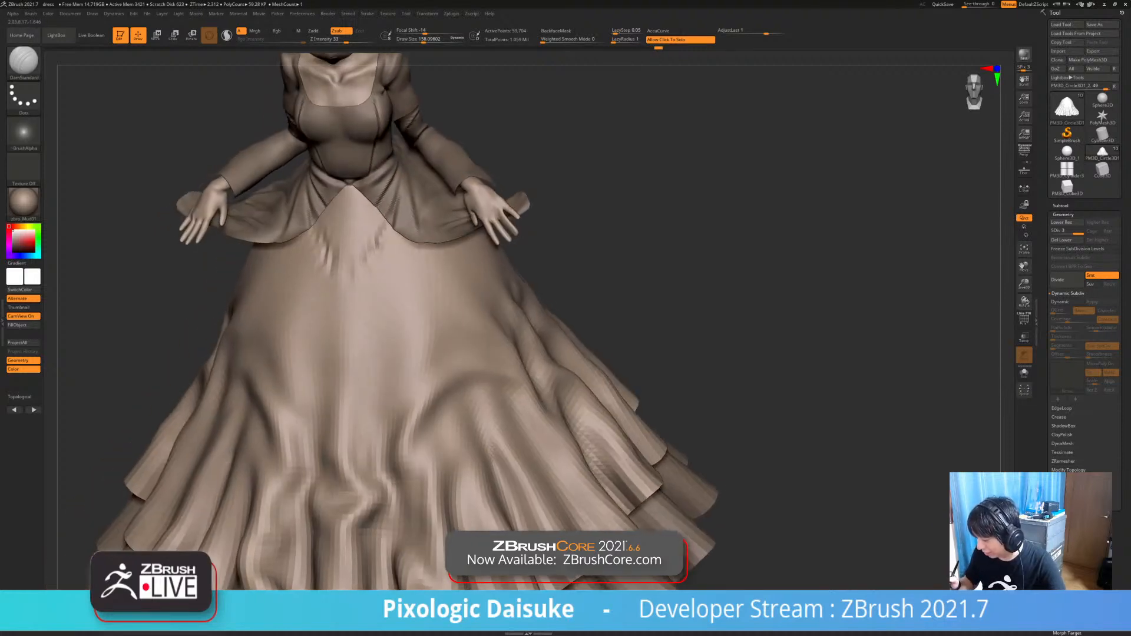
right_click_drag(389, 230, 409, 255, "ctrl")
left_click(1024, 318)
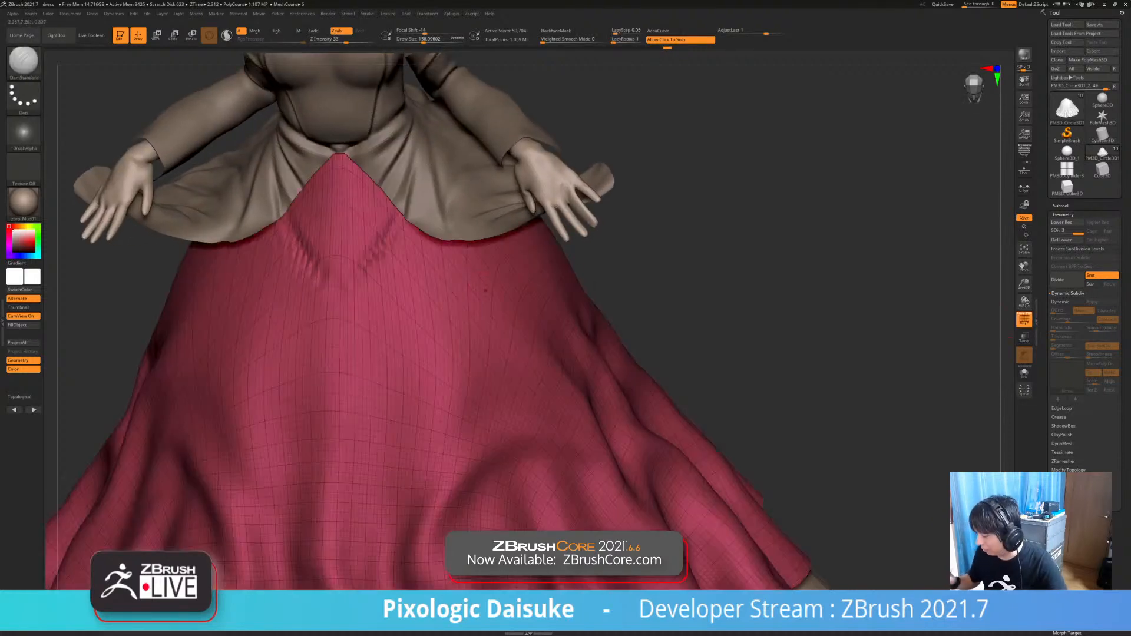
key("ctrl")
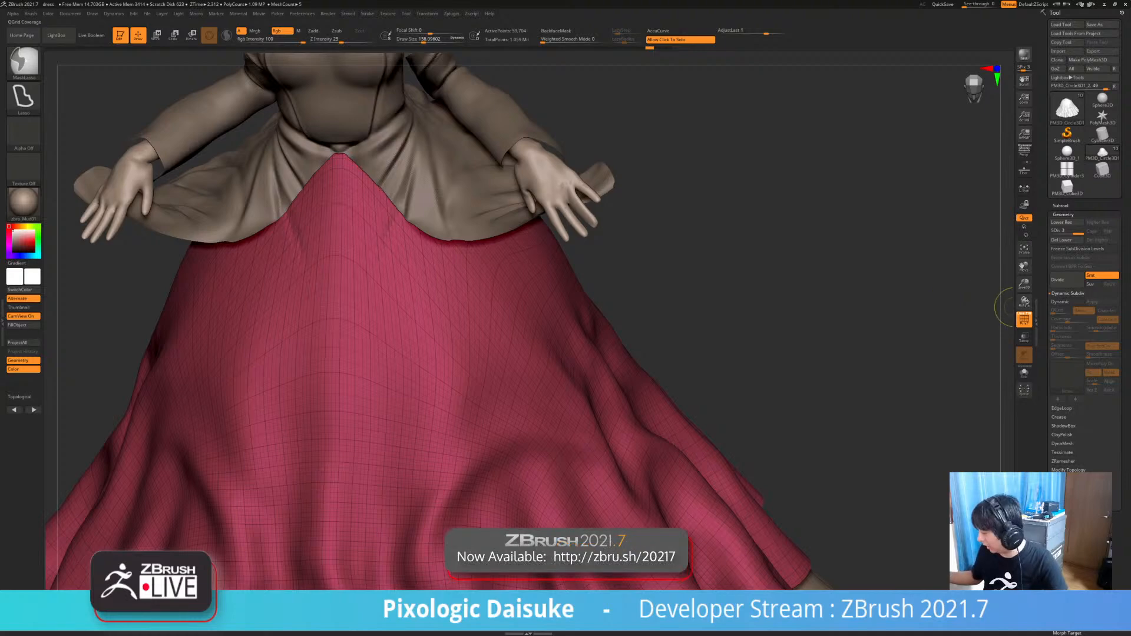
left_click(1024, 319)
left_click_drag(283, 221, 309, 264)
left_click_drag(287, 215, 348, 318)
right_click_drag(348, 319, 306, 217)
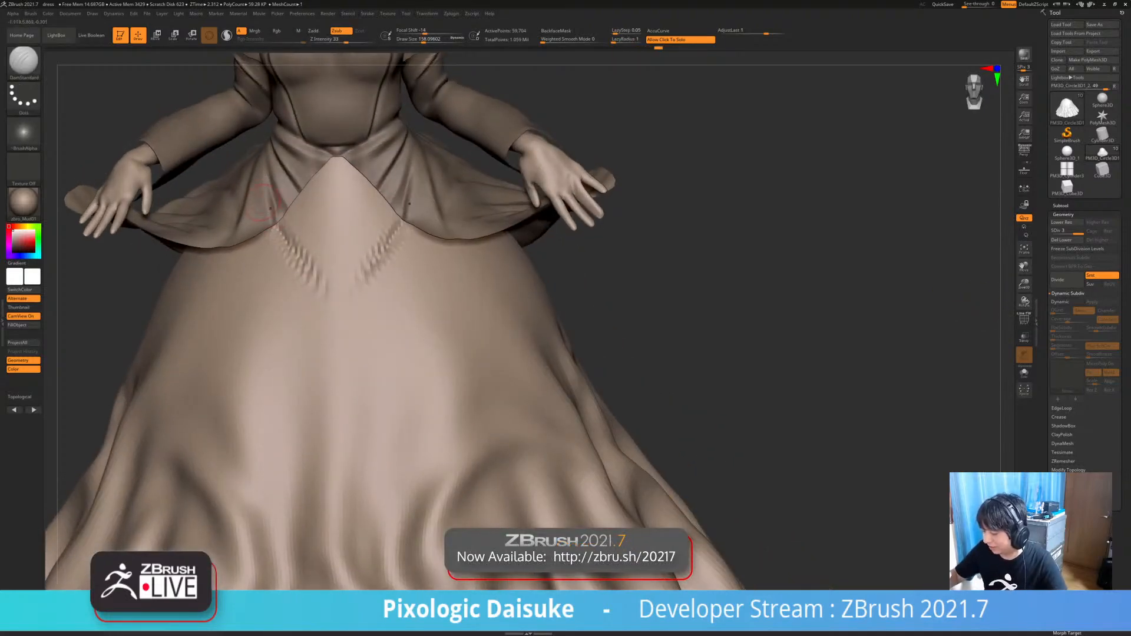
- Examine the skirt's polygon layout around the diagonal creases, with the polyframe shown and hidden
left_click(1024, 318)
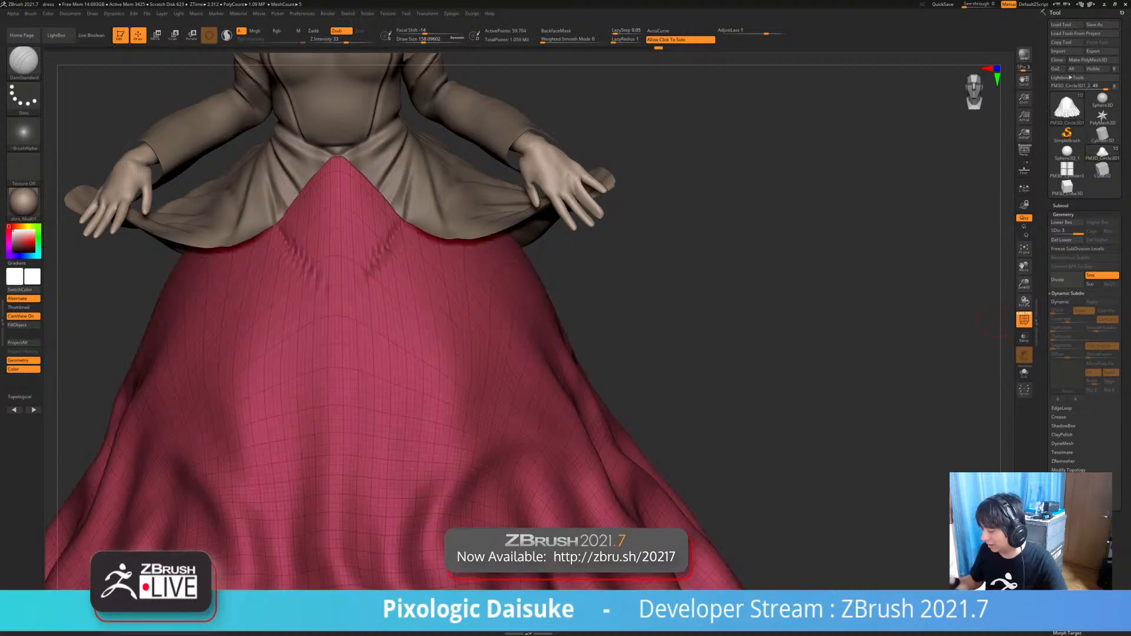
right_click_drag(356, 250, 394, 262, "ctrl")
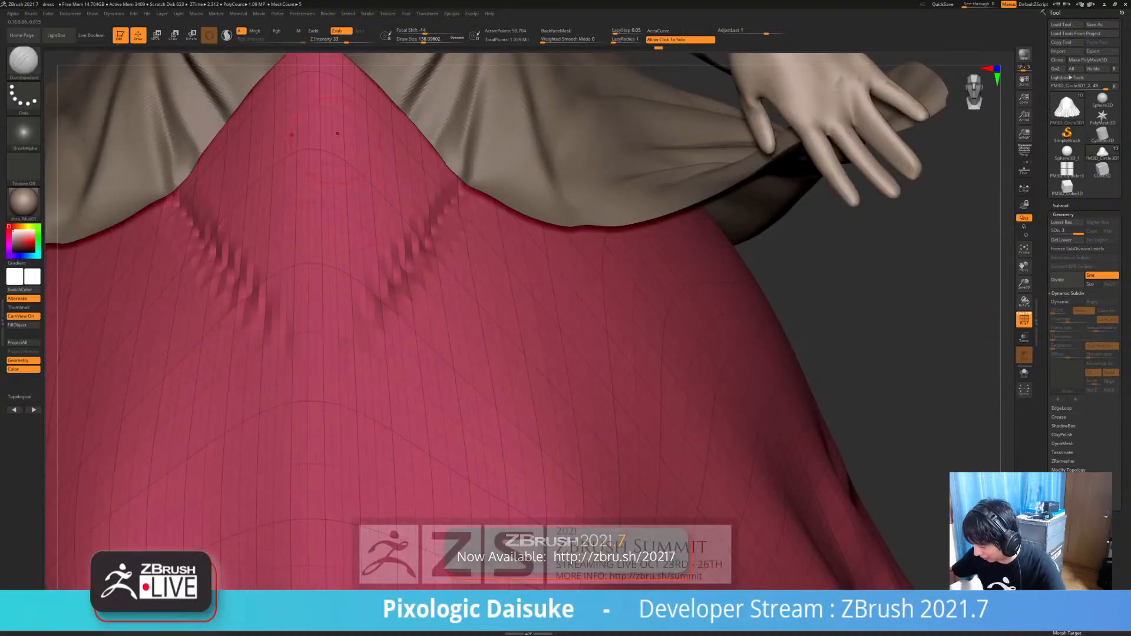
right_click_drag(475, 300, 473, 214, "ctrl")
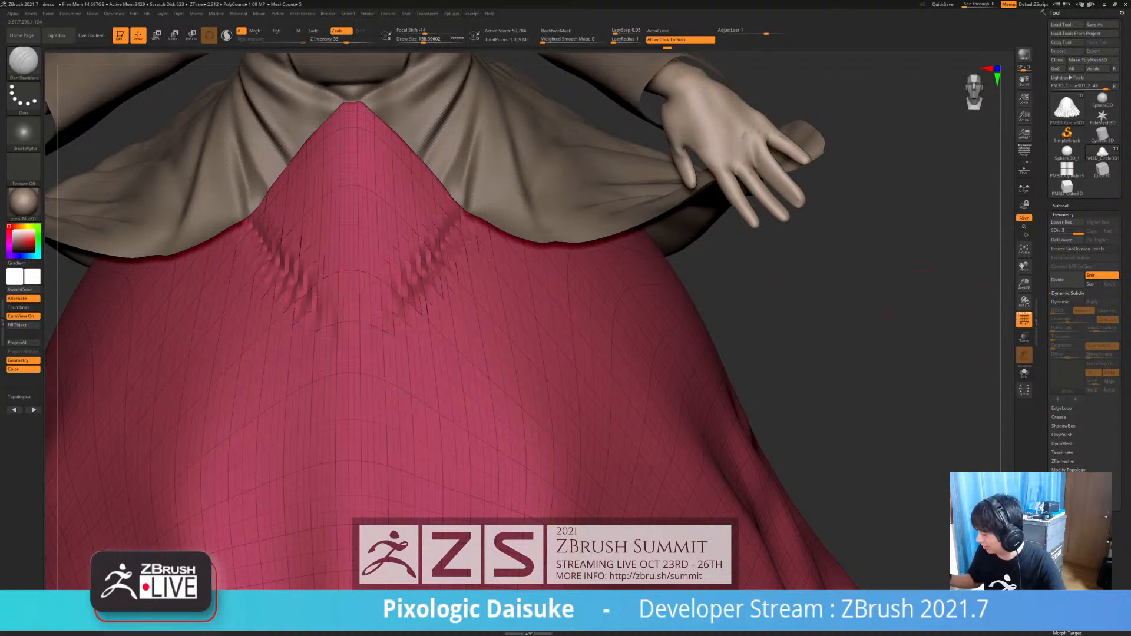
key("shift+f")
right_click_drag(906, 327, 734, 346, "ctrl")
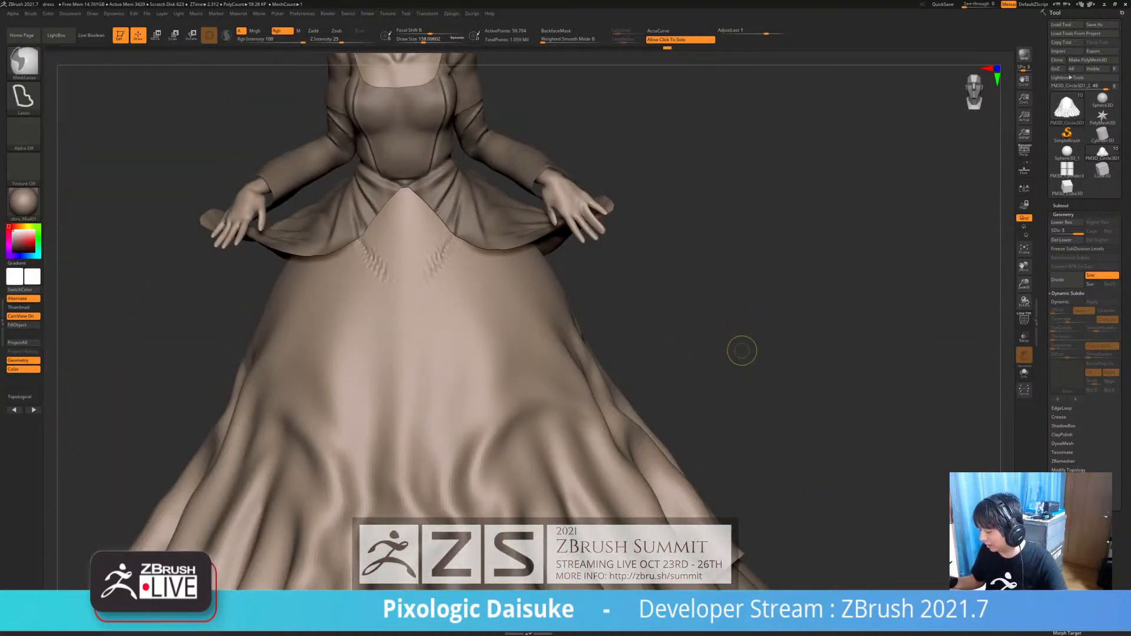
- Remesh the upper skirt into an even quad mesh and check it with and without the polyframe
left_click(1024, 319)
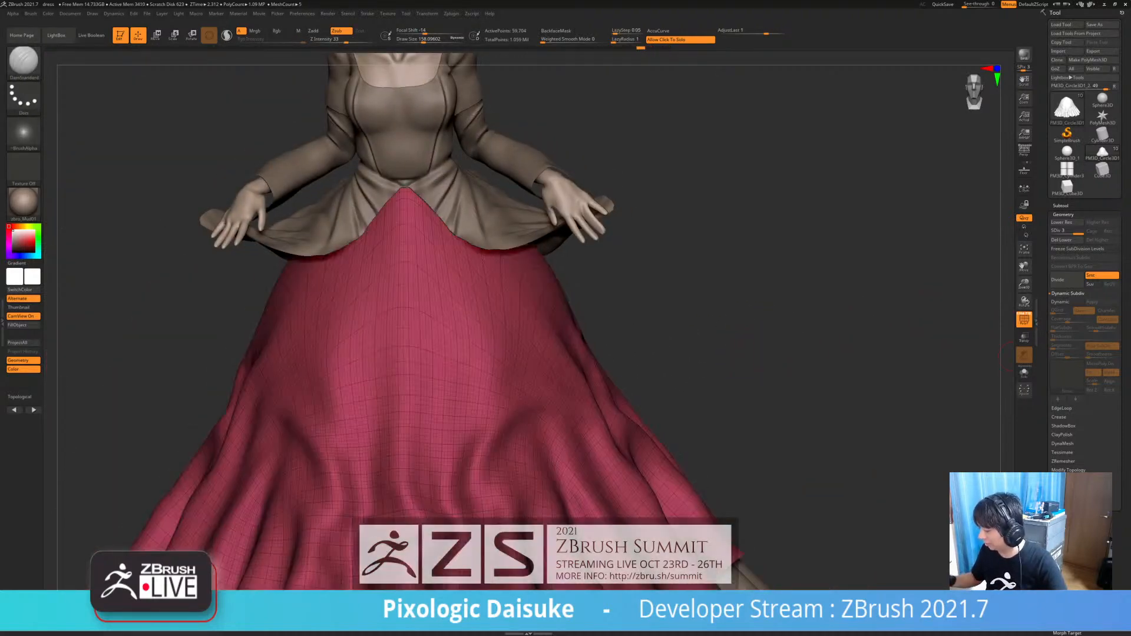
right_click_drag(996, 356, 992, 259, "alt")
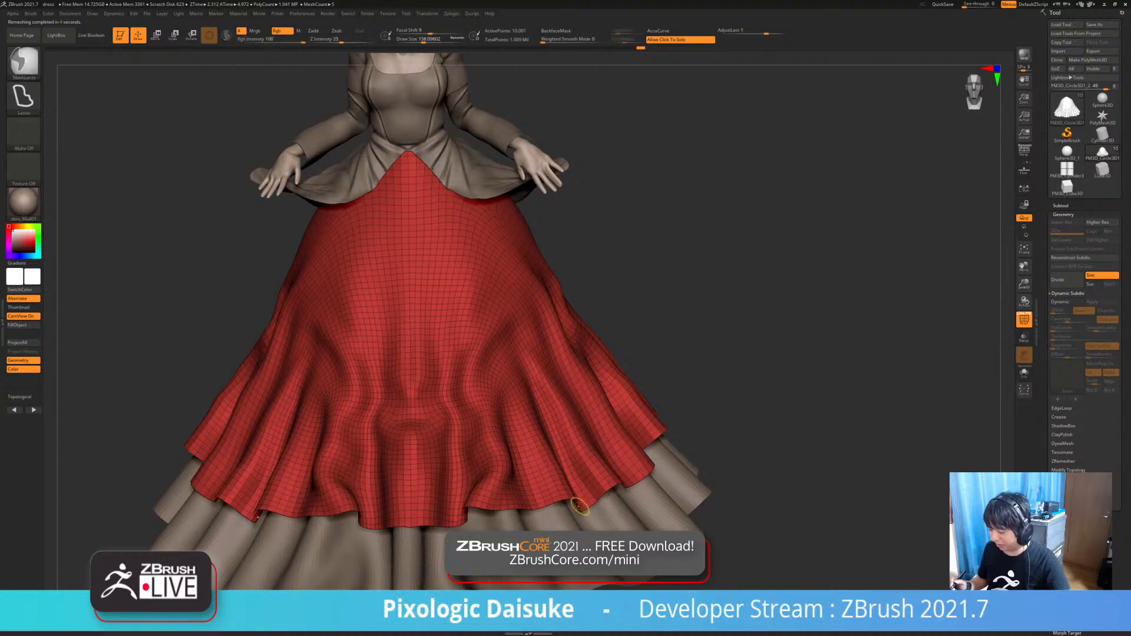
key("shift+f")
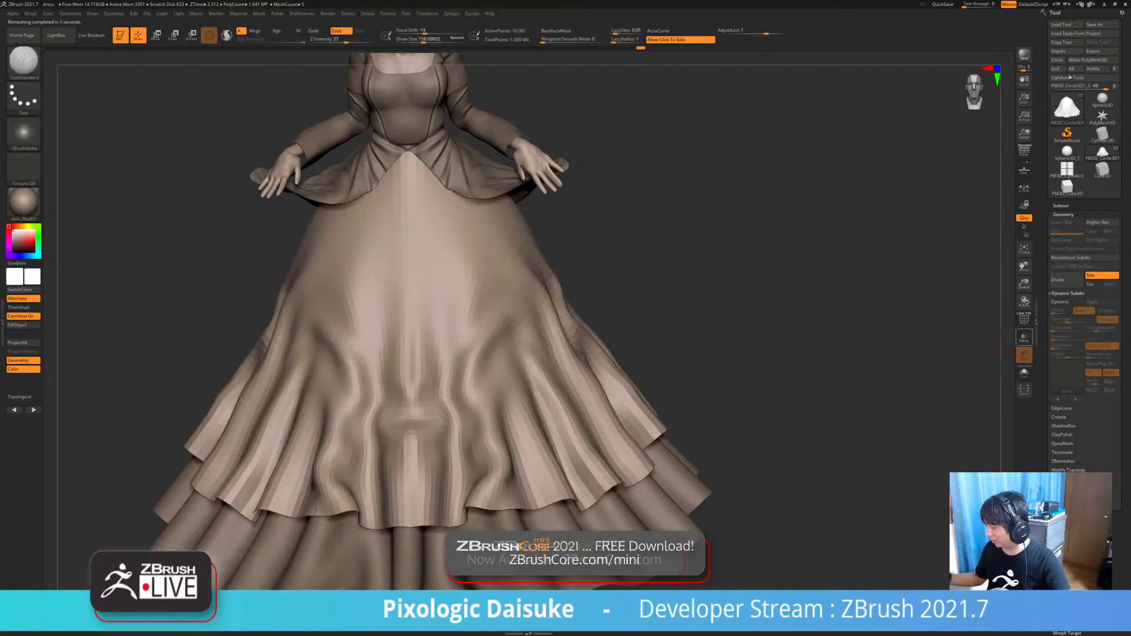
key("shift+f")
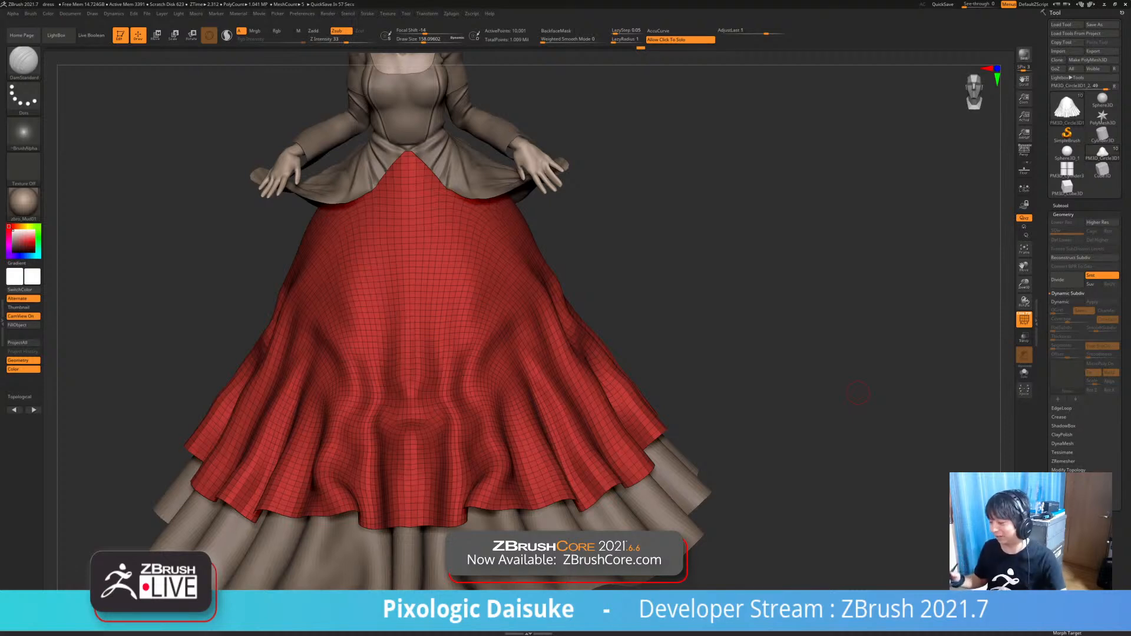
- Divide the remeshed skirt twice to subdivision level 3 and return to the plain shaded display
key("ctrl+d")
key("ctrl+d")
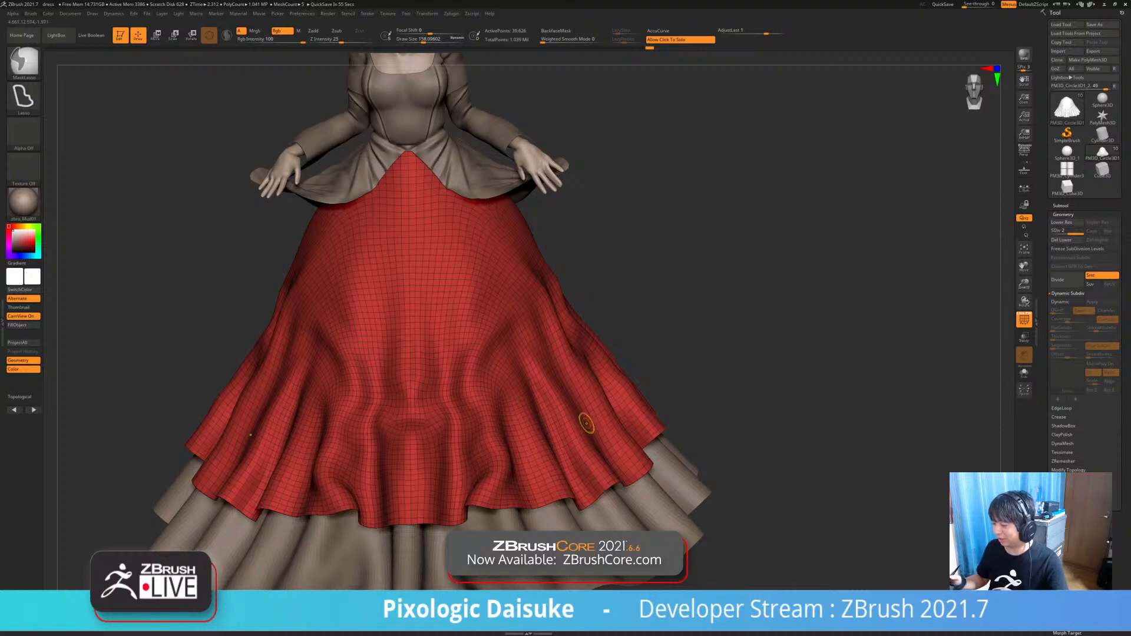
right_click_drag(418, 204, 417, 170)
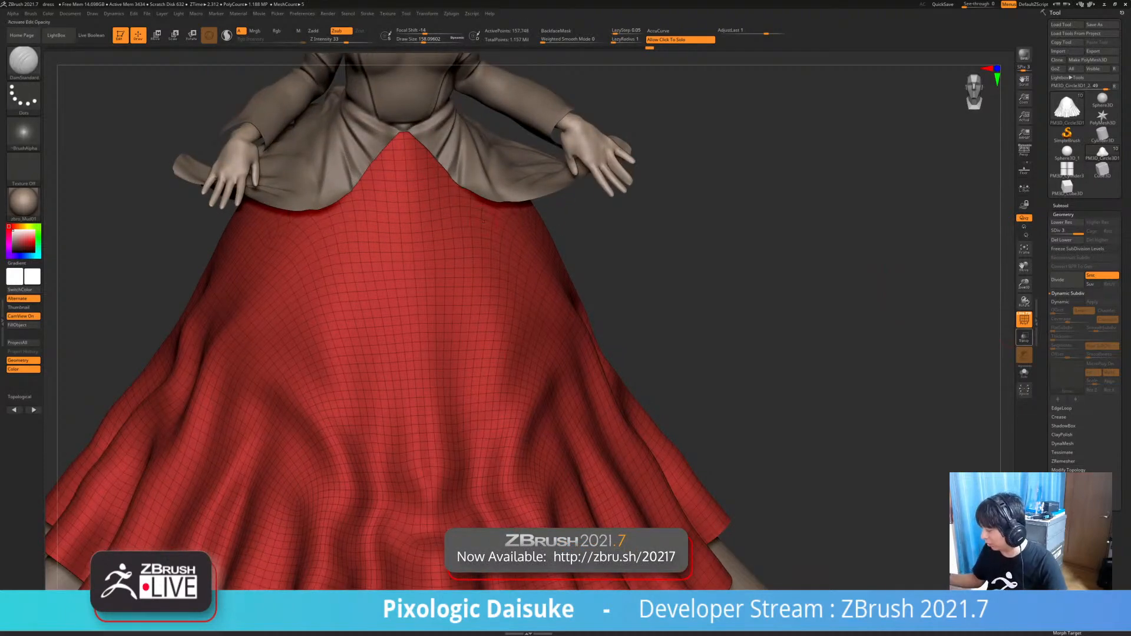
key("shift+f")
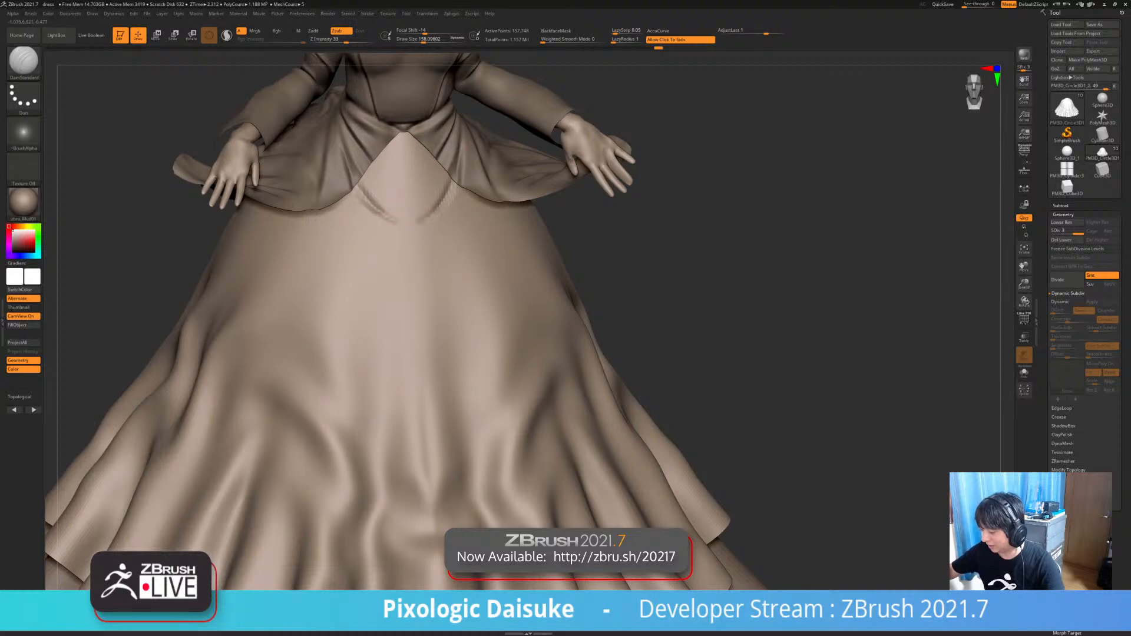
- Carve diagonal DamStandard creases on the skirt below the peplum's front opening, smoothing them and undoing the last unwanted stroke
left_click_drag(389, 217, 400, 223)
left_click_drag(362, 180, 400, 219, "shift")
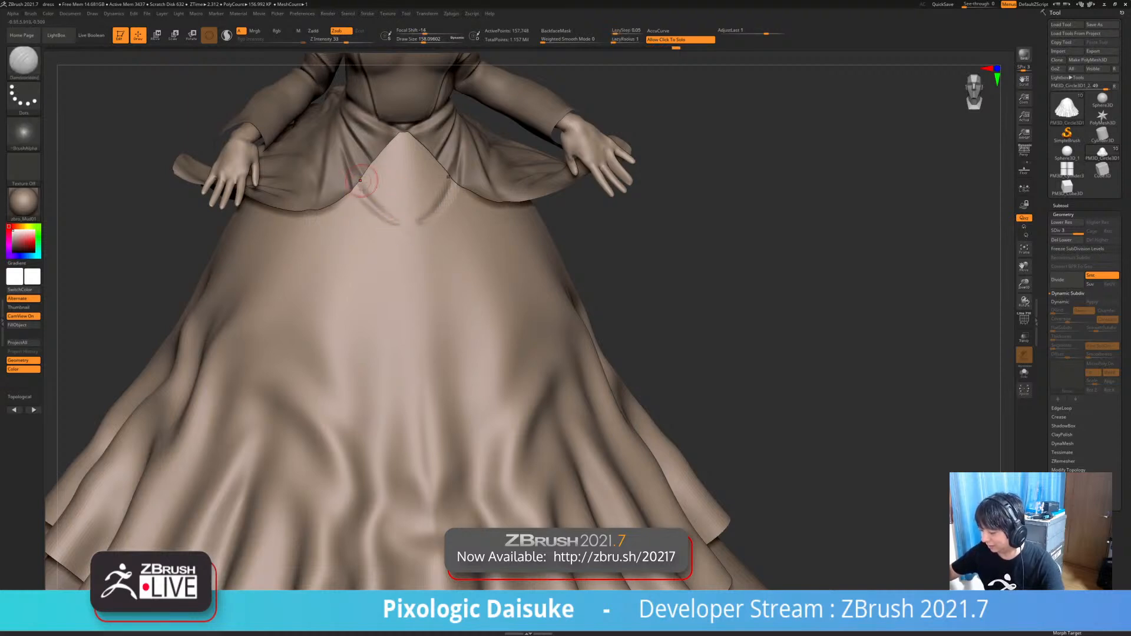
left_click_drag(364, 180, 389, 215)
right_click_drag(389, 219, 389, 247, "ctrl")
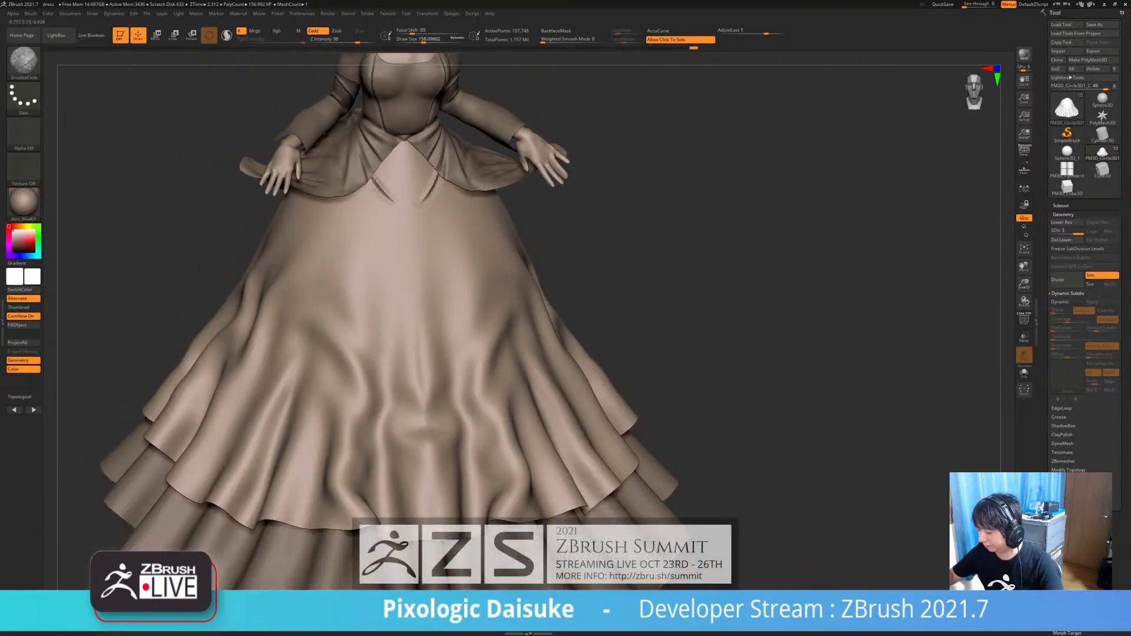
left_click_drag(379, 178, 410, 214, "shift")
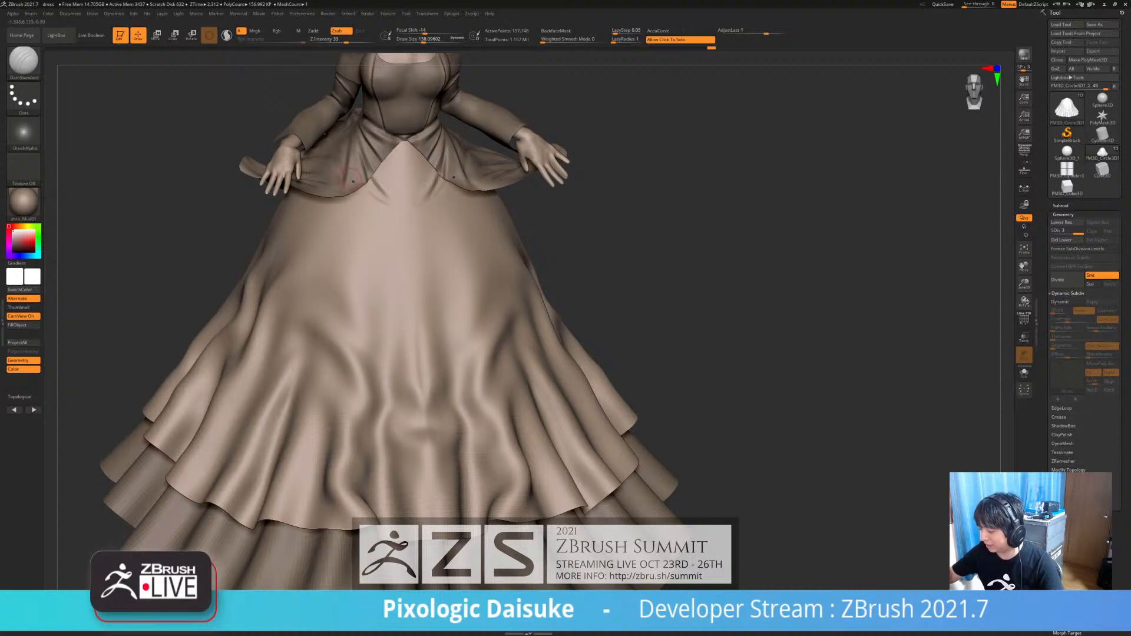
right_click_drag(527, 282, 513, 317, "alt")
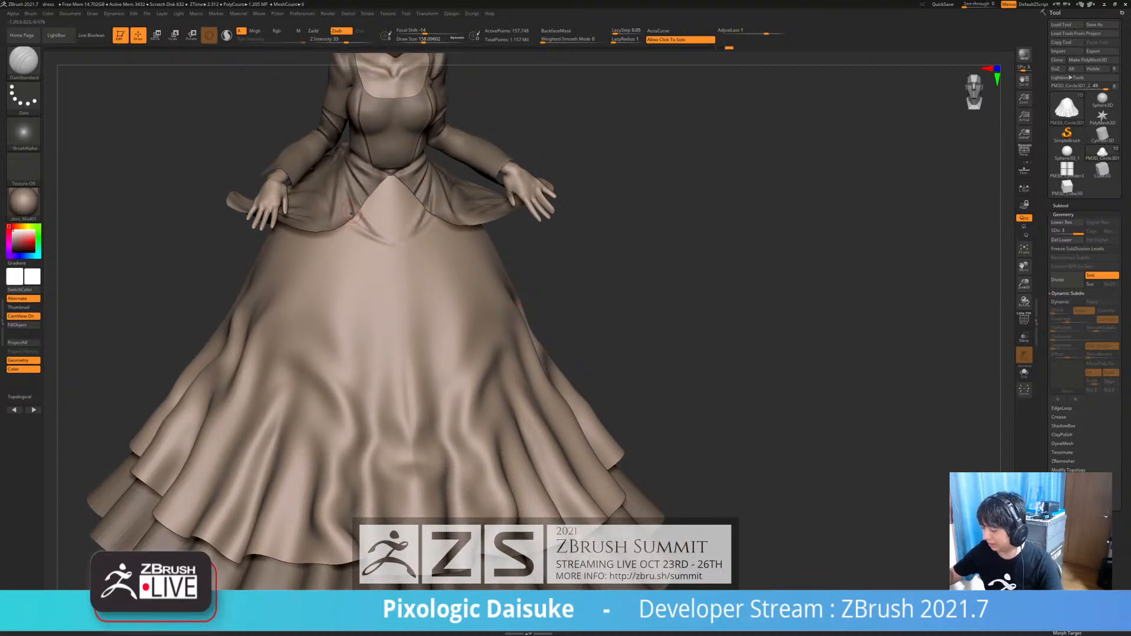
key("ctrl+z")
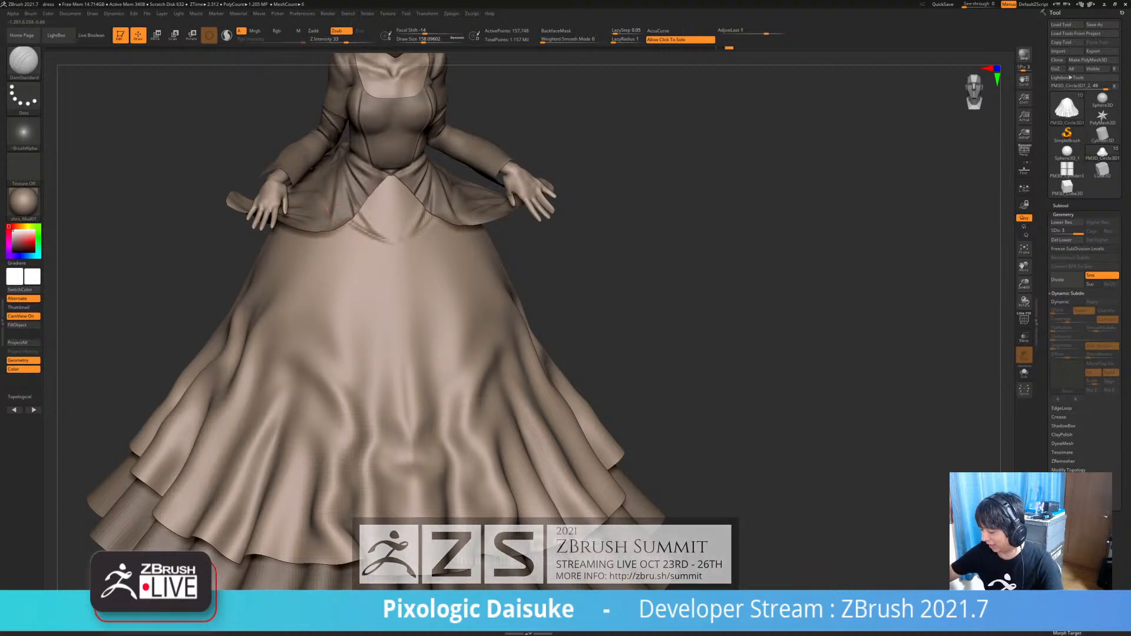
key("ctrl")
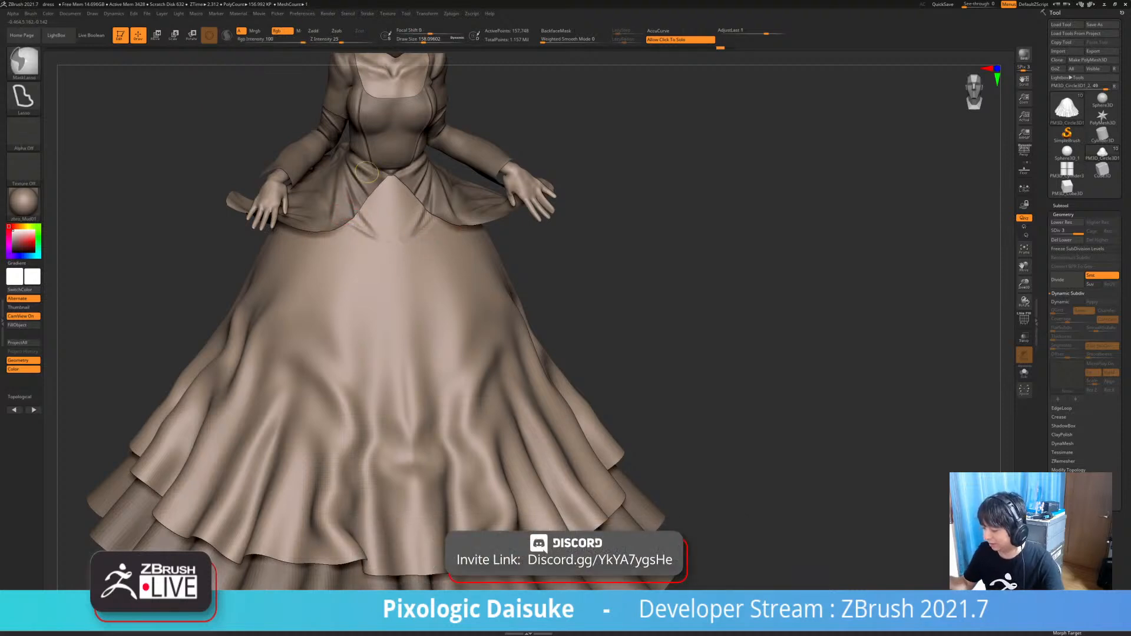
- Switch to the Standard brush at a draw size of about 228 and sculpt curved folds across the skirt's upper front
key("b")
key("s")
key("t")
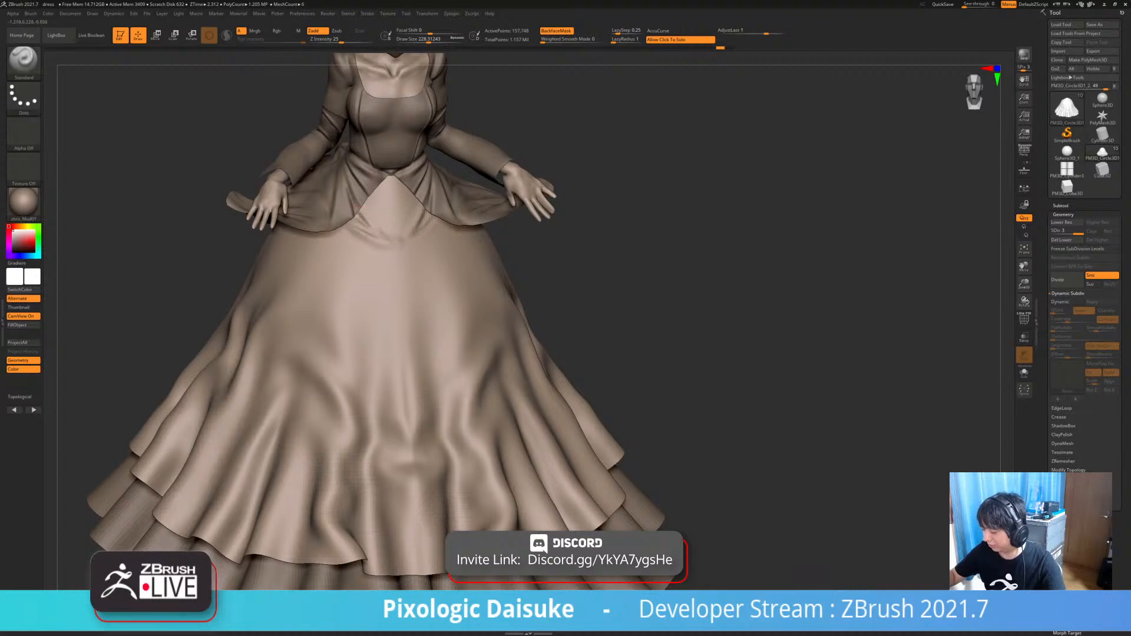
key("shift")
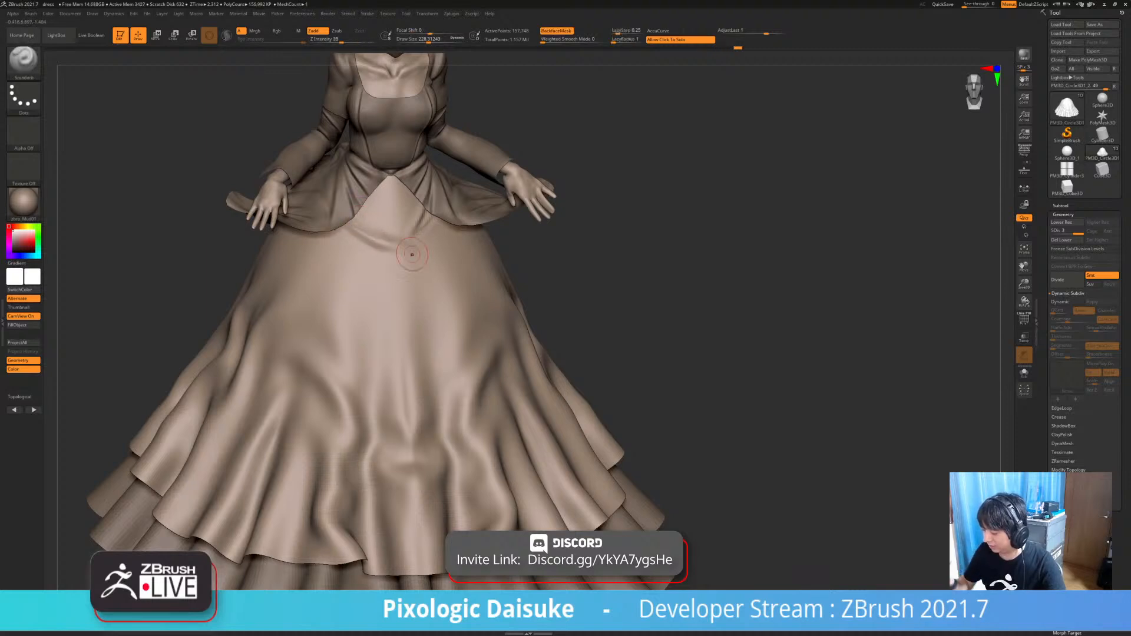
mouse_move(461, 246)
right_mouse_down("ctrl")
mouse_move(432, 250)
mouse_move(479, 248)
mouse_move(449, 223)
mouse_move(425, 222)
mouse_move(442, 222)
right_mouse_up("ctrl")
- Isolate the skirt to smooth the folds' end normally covered by the peplum, and show the whole figure again
key("shift")
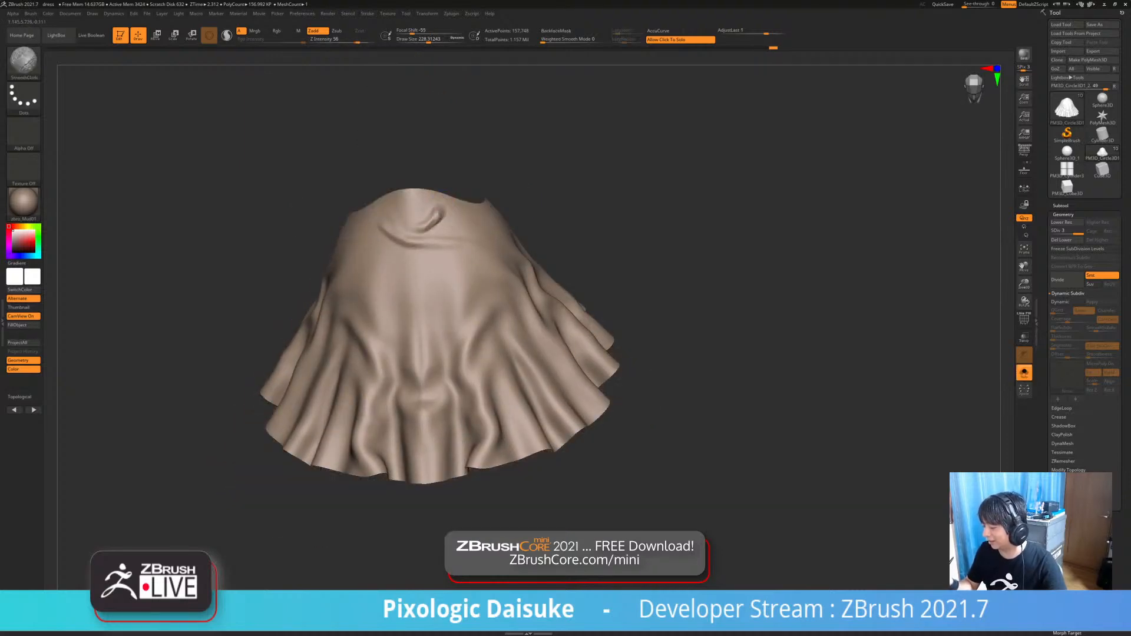
mouse_move(439, 219)
left_mouse_down("shift")
mouse_move(443, 209)
mouse_move(435, 218)
left_mouse_up("shift")
right_click_drag(434, 218, 430, 257, "alt")
left_click(455, 201)
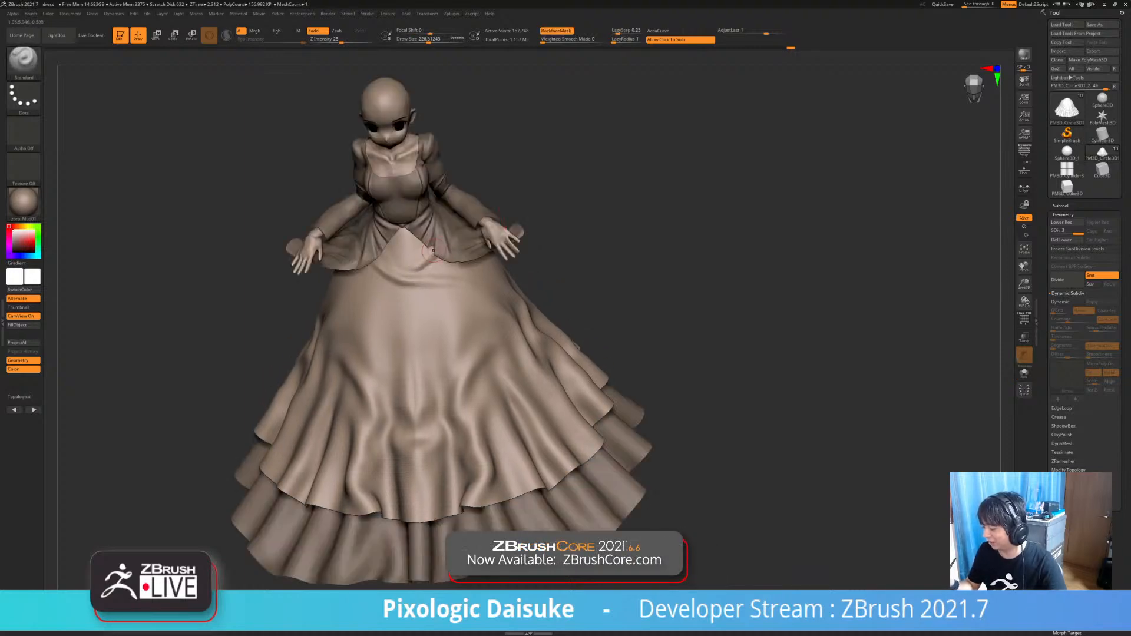
right_click_drag(456, 201, 465, 205)
right_click_drag(426, 240, 437, 232)
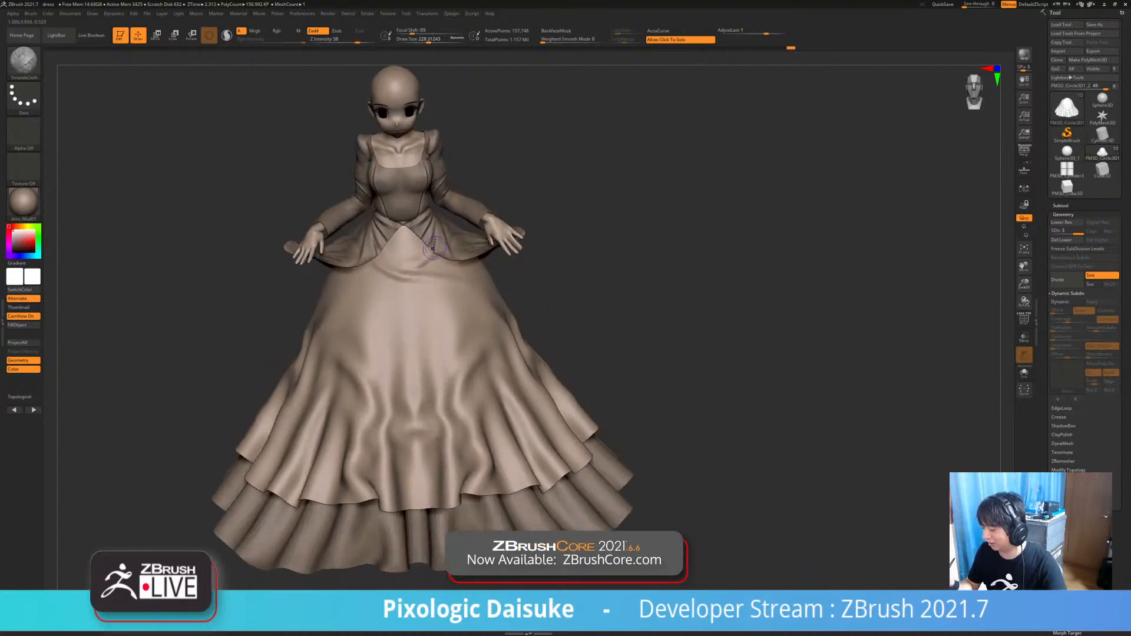
- Smooth the folds beside the peplum's front opening and reduce the draw size to about 158
left_click_drag(437, 238, 428, 255, "shift")
right_click_drag(420, 253, 426, 259)
mouse_move(429, 256)
left_mouse_down("shift")
mouse_move(413, 268)
mouse_move(424, 260)
left_mouse_up("shift")
key("bracketleft")
right_click_drag(424, 259, 429, 257)
left_click_drag(429, 257, 422, 265, "shift")
mouse_move(422, 265)
right_mouse_down()
mouse_move(442, 252)
mouse_move(422, 262)
right_mouse_up()
left_click_drag(421, 261, 412, 273, "shift")
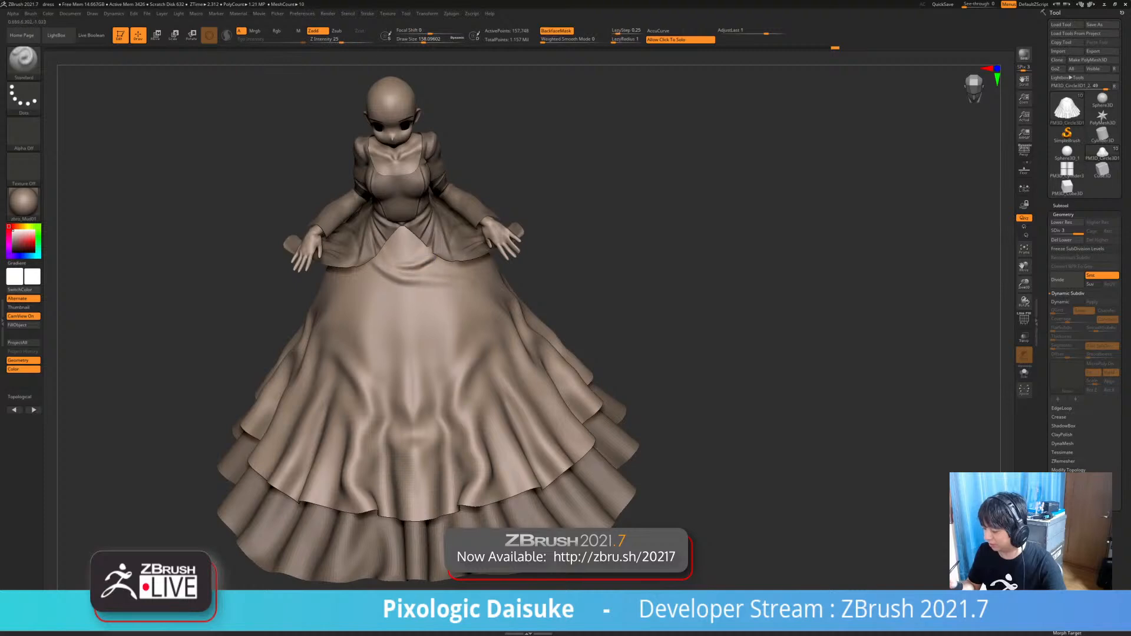
- Add further curved folds with the Standard brush across the skirt's upper front, from the peplum edge toward the center
right_click_drag(413, 272, 424, 267)
left_click_drag(444, 279, 415, 265)
right_click_drag(415, 265, 437, 275)
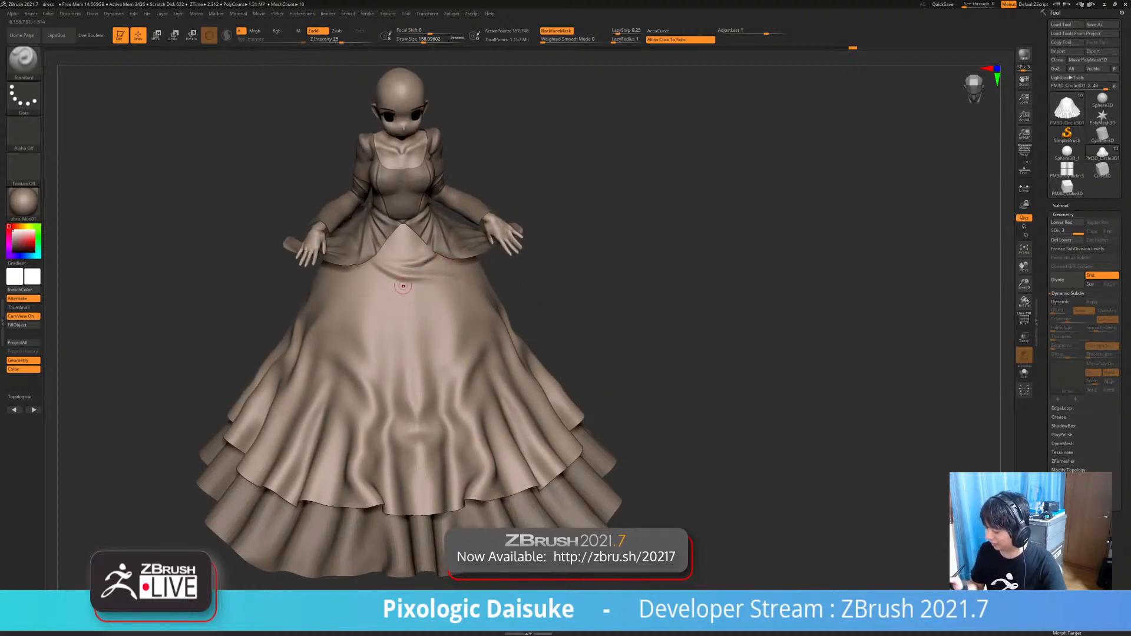
left_click_drag(443, 280, 412, 290)
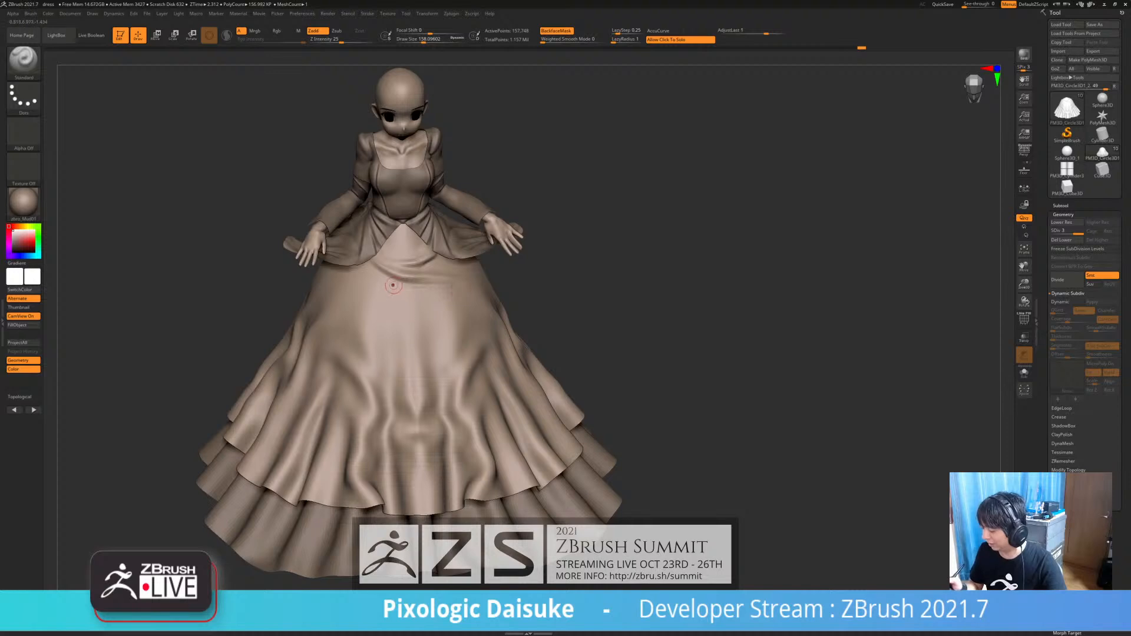
- Set the draw size to about 145 and sculpt the folds across the skirt front just below the waist peak
mouse_move(414, 295)
right_mouse_down("shift")
mouse_move(404, 288)
mouse_move(467, 292)
mouse_move(457, 284)
right_mouse_up("shift")
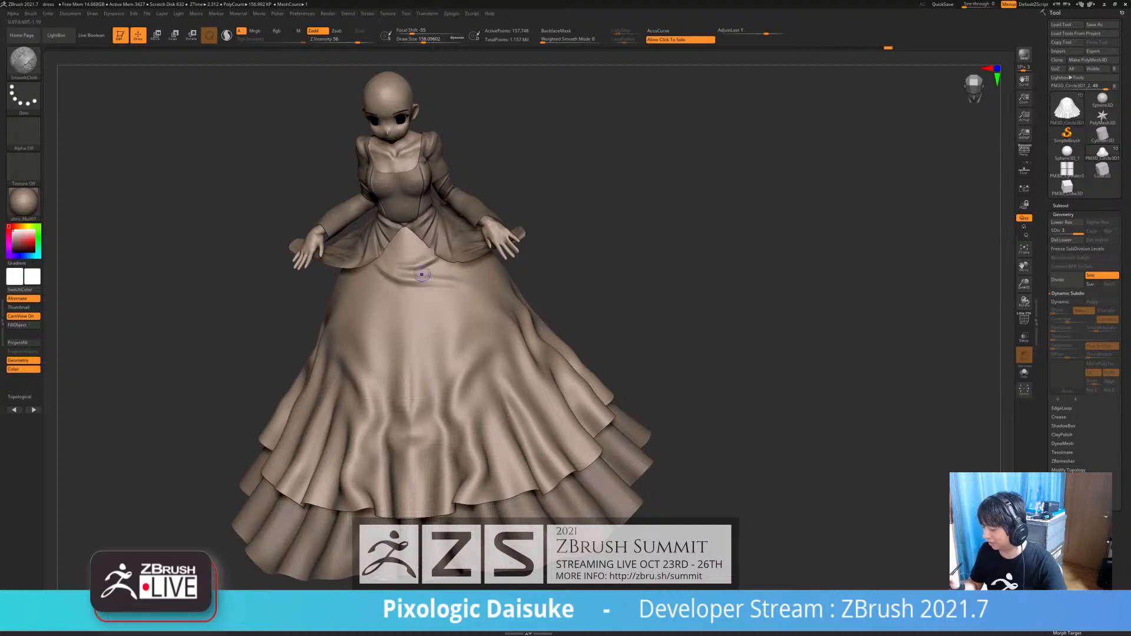
mouse_move(457, 285)
right_mouse_down()
mouse_move(471, 269)
mouse_move(596, 319)
mouse_move(574, 342)
mouse_move(518, 295)
right_mouse_up()
left_click(423, 38)
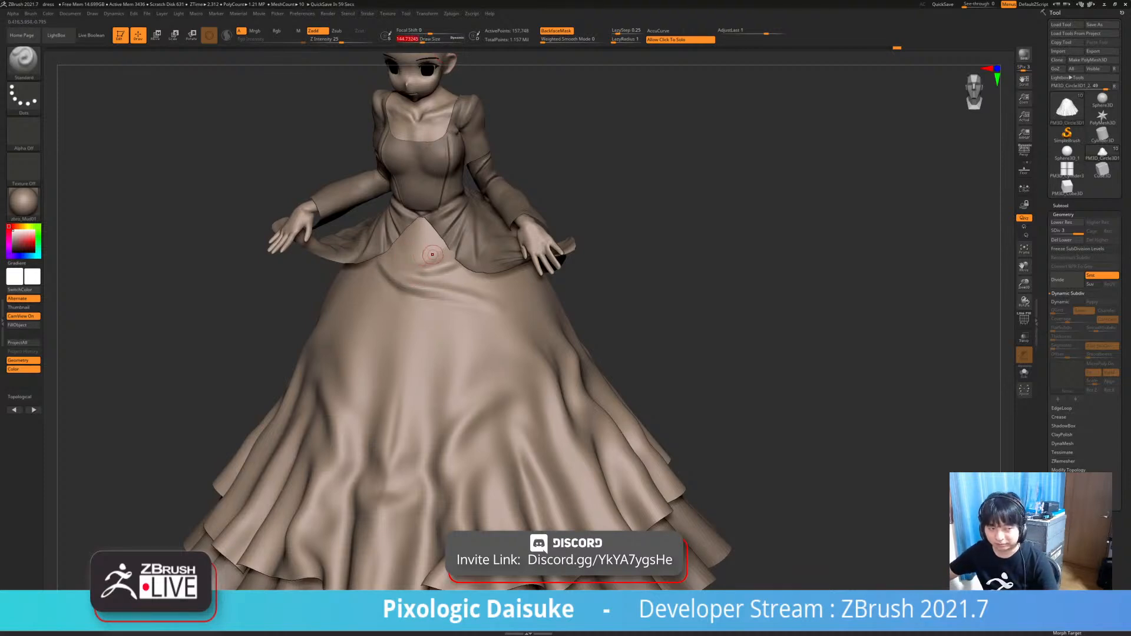
right_click_drag(432, 255, 450, 265)
left_click_drag(390, 251, 442, 280)
right_click_drag(512, 237, 524, 265, "ctrl")
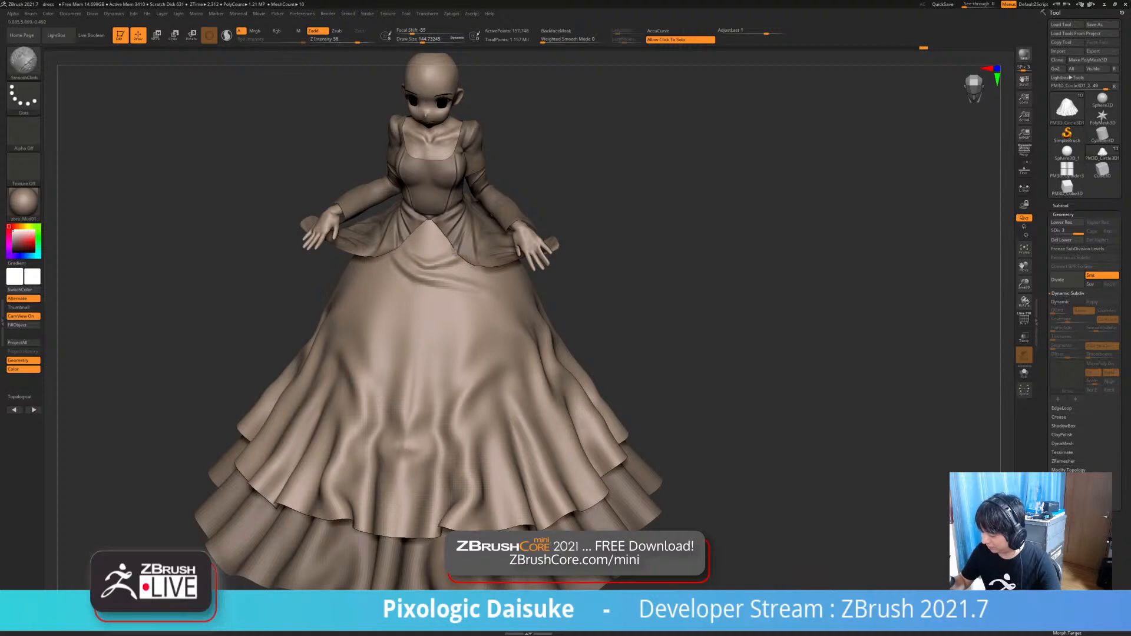
right_click_drag(472, 228, 484, 203)
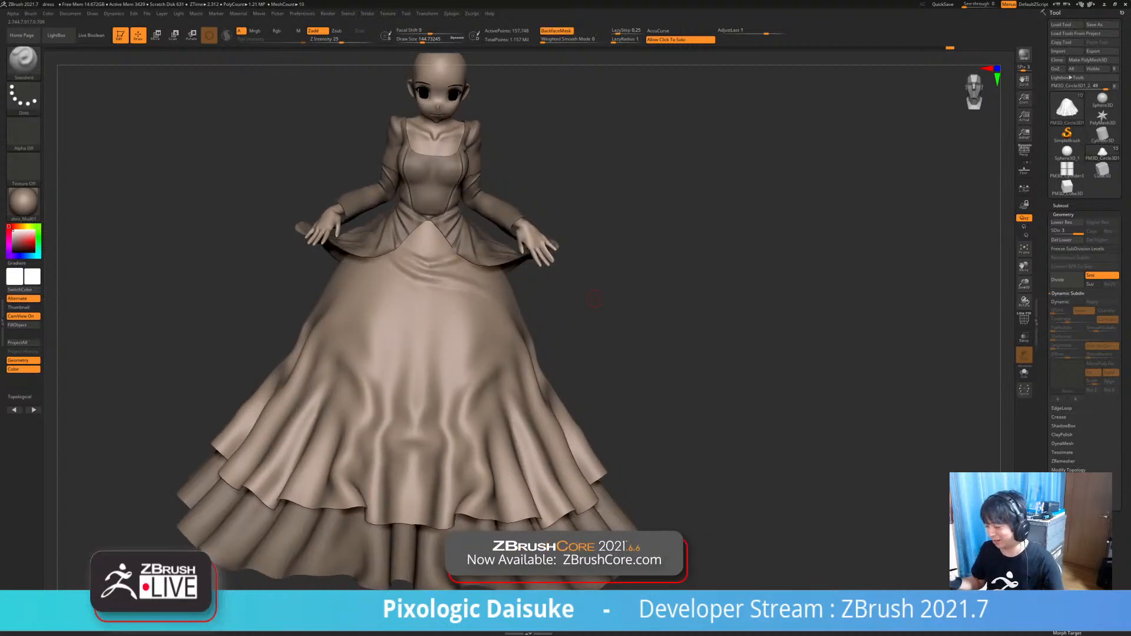
- Set the draw size to about 234 and sculpt a smoothed vertical fold down the upper skirt below the character's right hand side
left_click(594, 299)
mouse_move(594, 298)
left_mouse_down()
mouse_move(583, 194)
mouse_move(589, 283)
left_mouse_up()
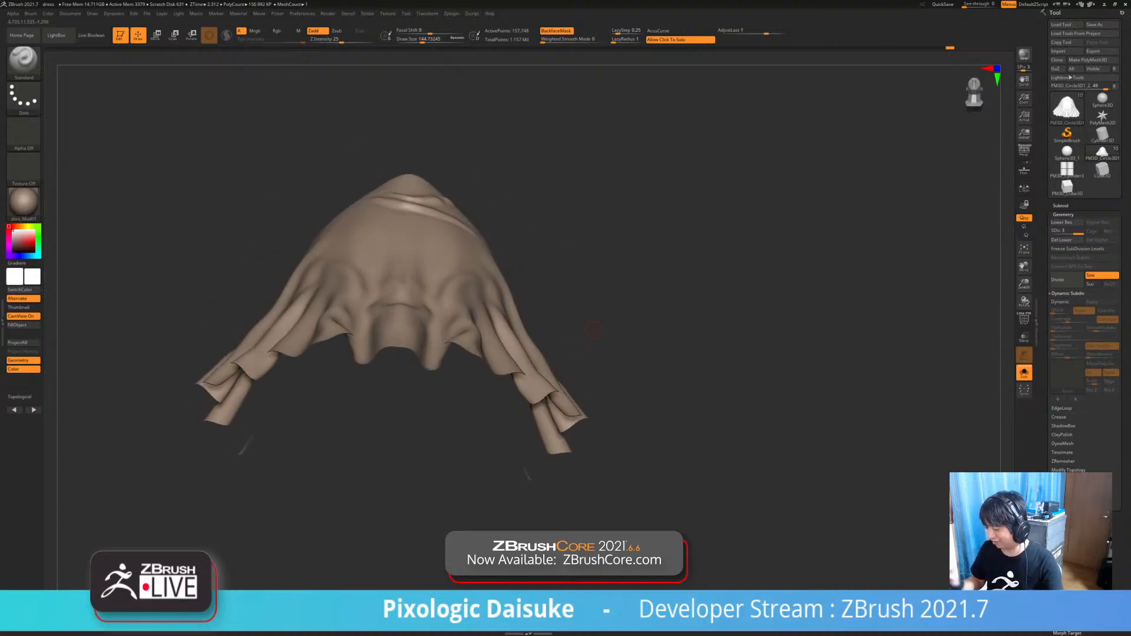
left_click_drag(594, 330, 594, 412)
left_click(594, 384)
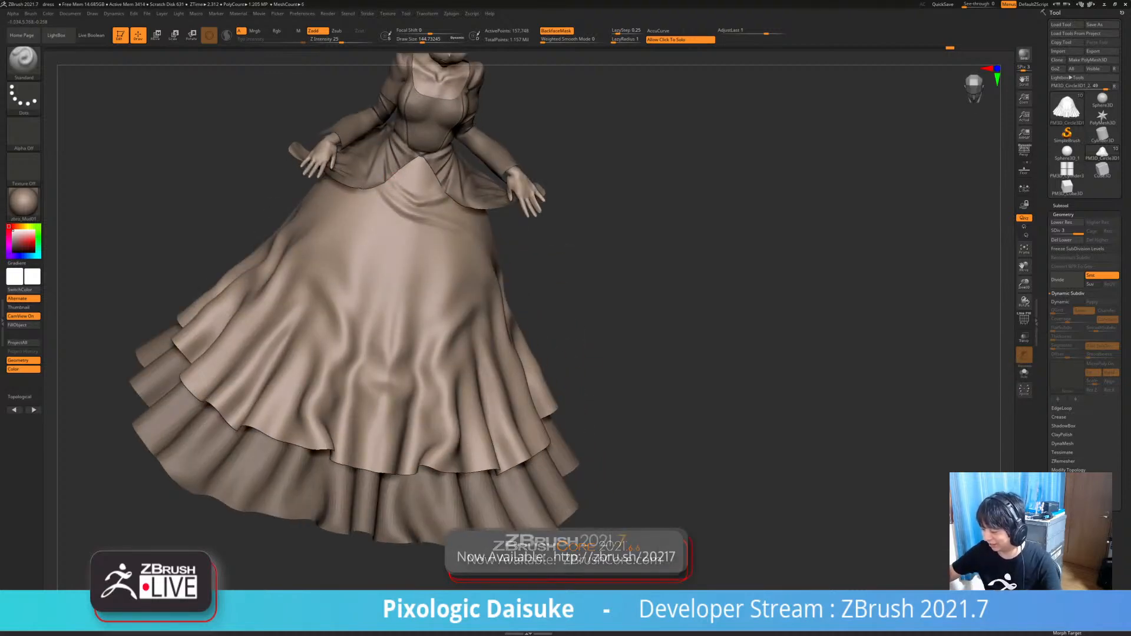
right_click_drag(427, 283, 413, 247)
key("shift")
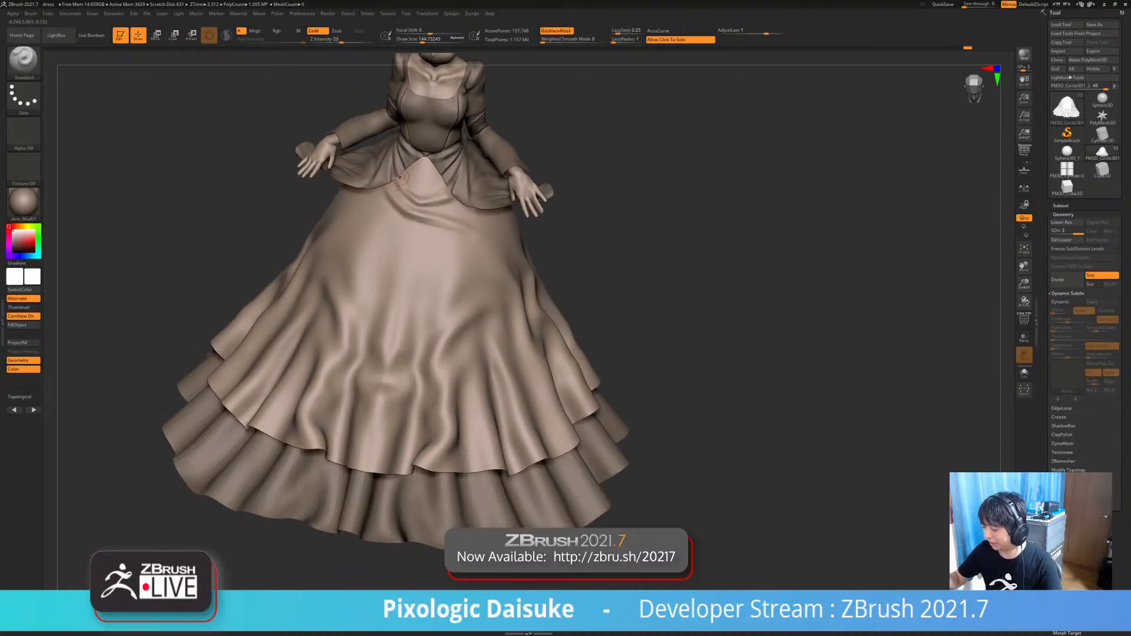
right_click_drag(405, 171, 376, 197)
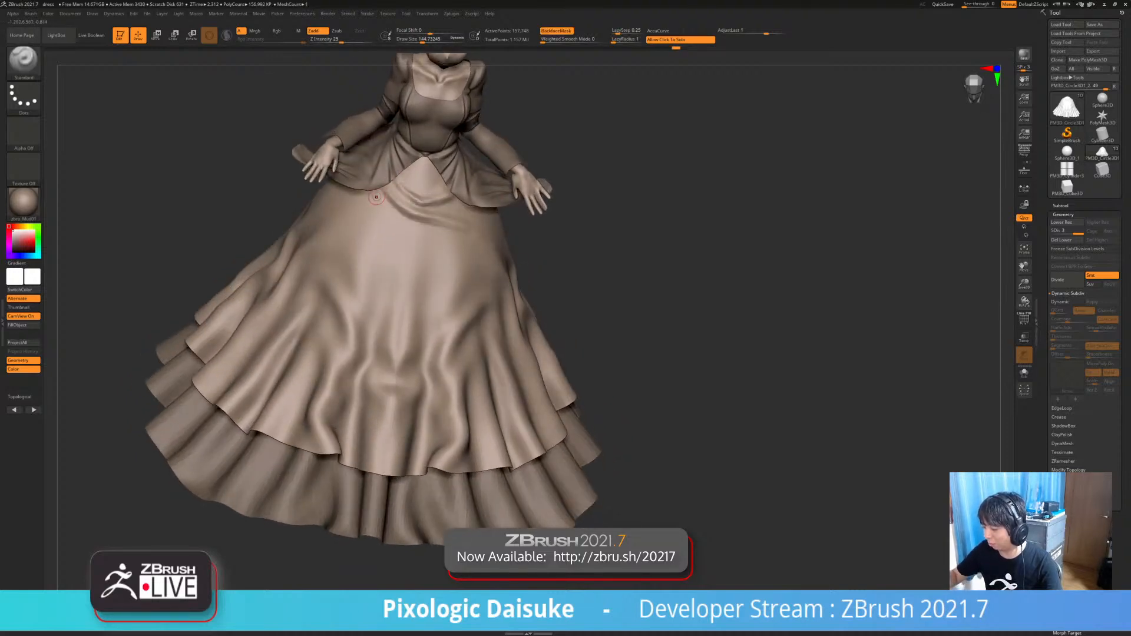
left_click_drag(422, 40, 429, 40)
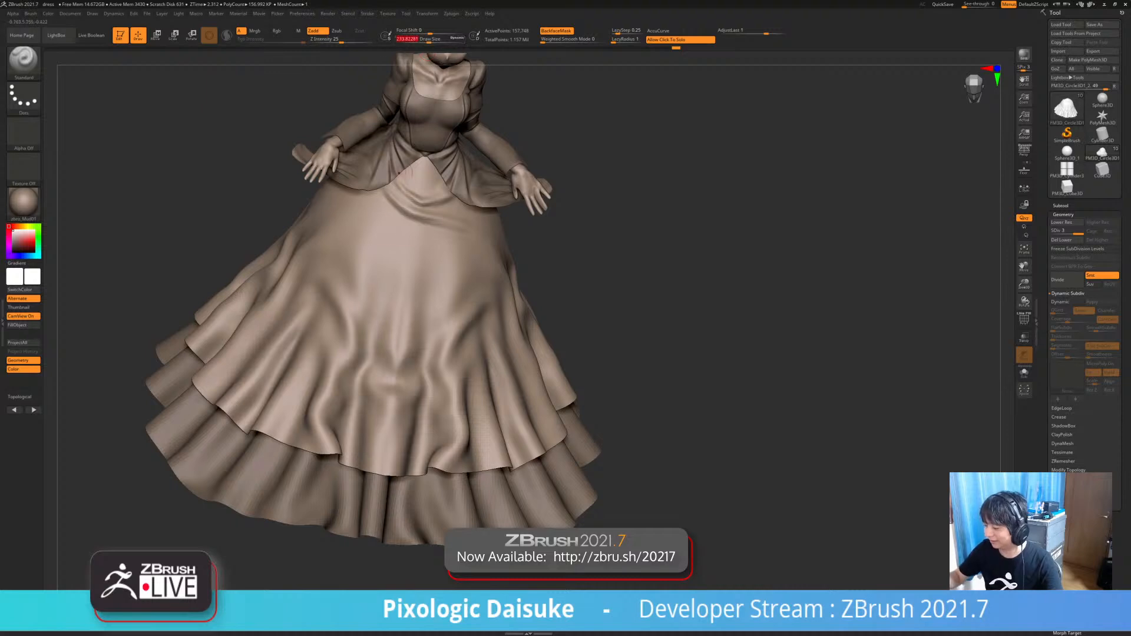
mouse_move(368, 201)
left_mouse_down()
mouse_move(365, 284)
mouse_move(367, 230)
left_mouse_up()
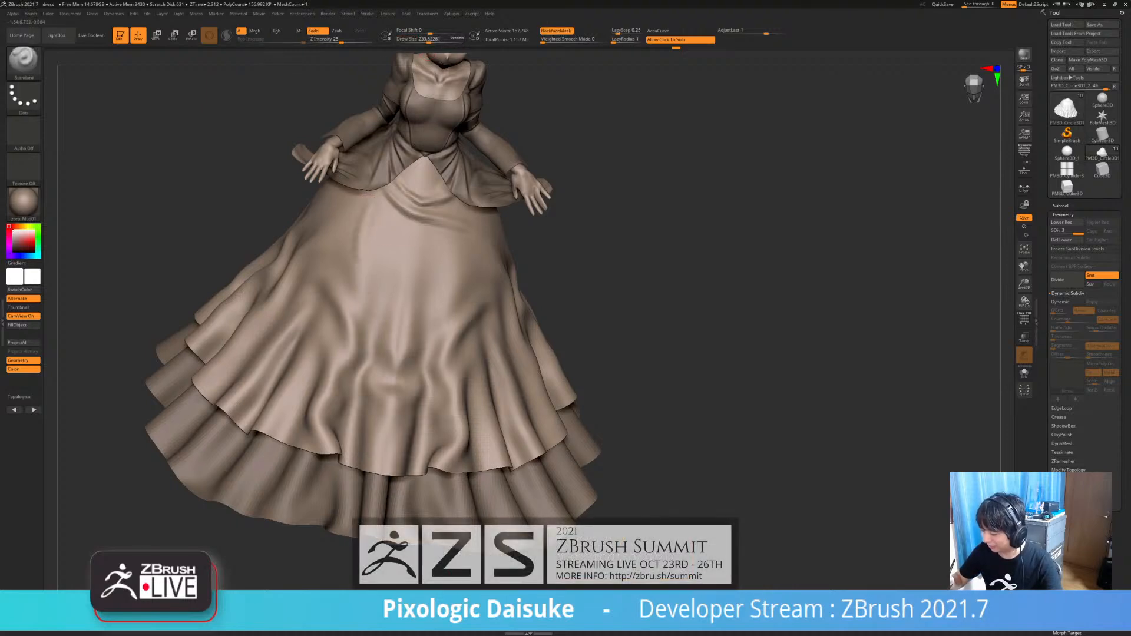
key("shift")
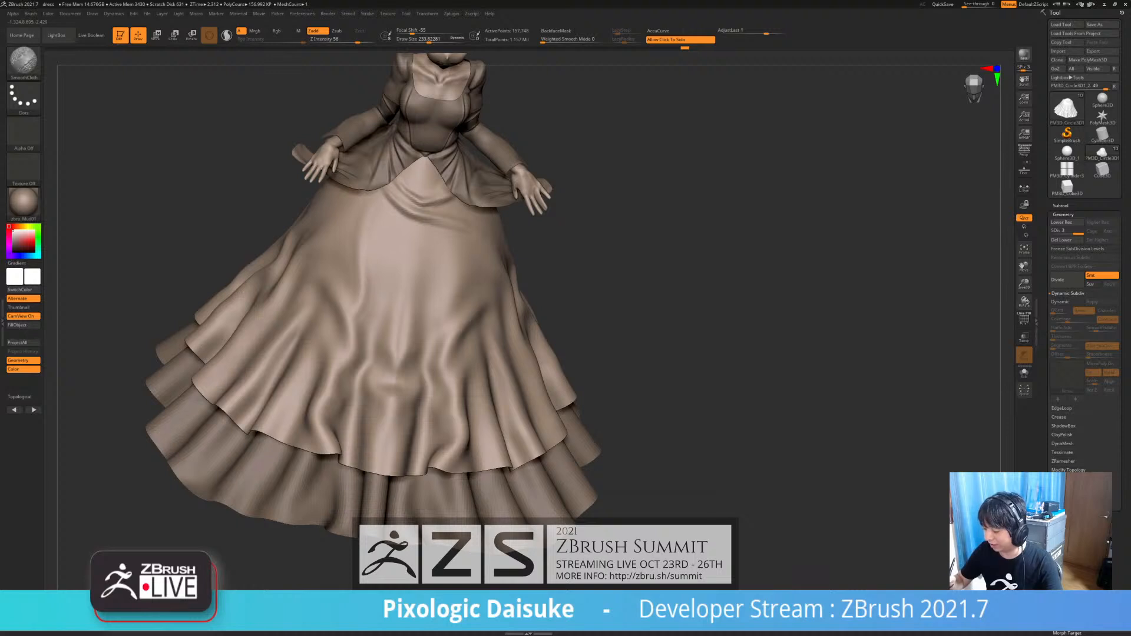
mouse_move(371, 214)
left_mouse_down()
mouse_move(358, 254)
mouse_move(364, 300)
mouse_move(352, 307)
mouse_move(366, 219)
left_mouse_up()
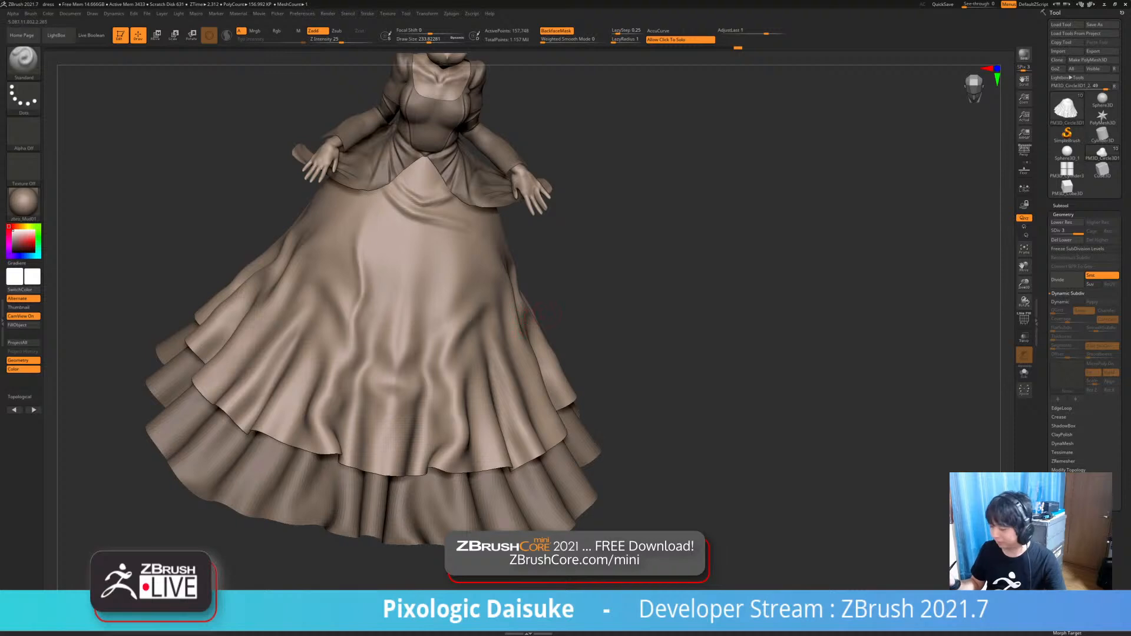
- Sculpt a matching vertical fold down the upper skirt on the character's left side and smooth it
right_click_drag(540, 316, 534, 347)
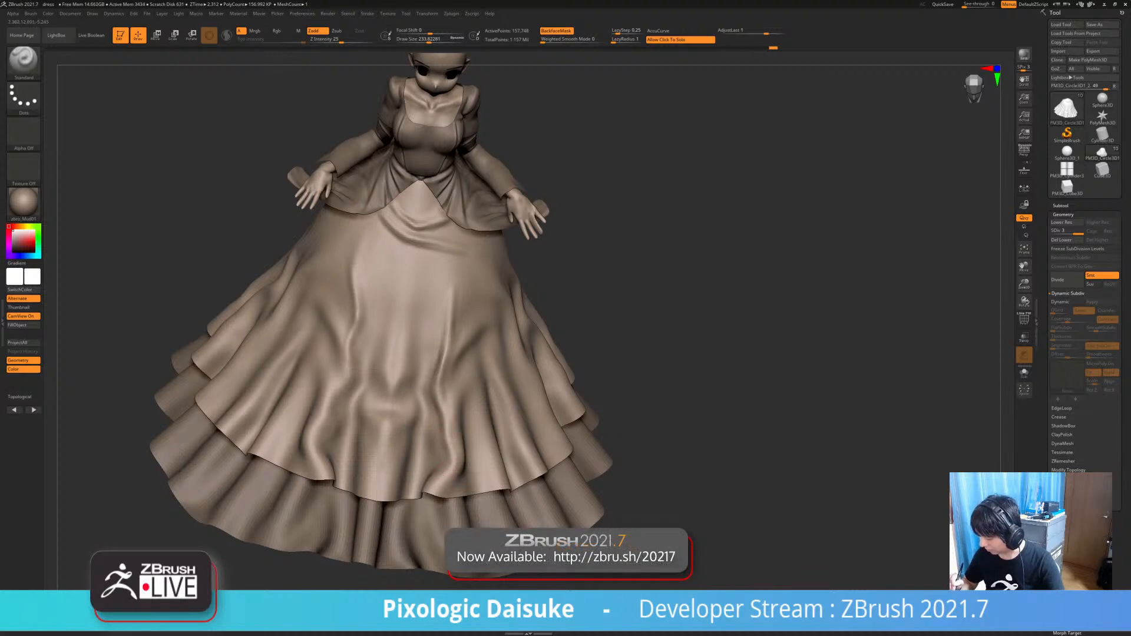
key("shift")
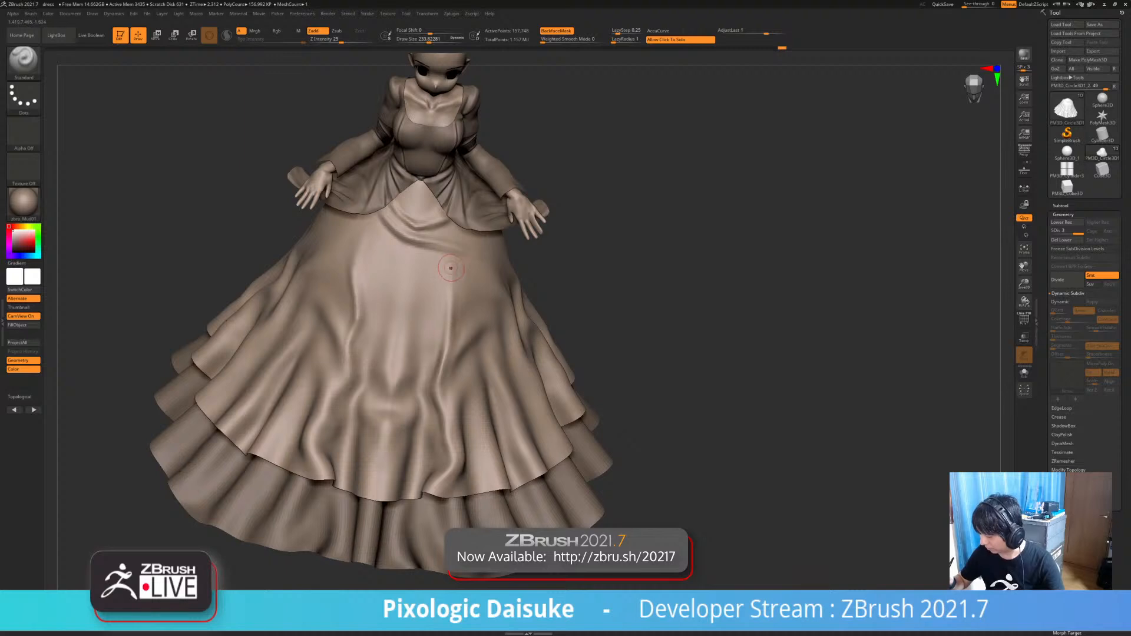
left_click_drag(452, 267, 454, 312)
key("shift")
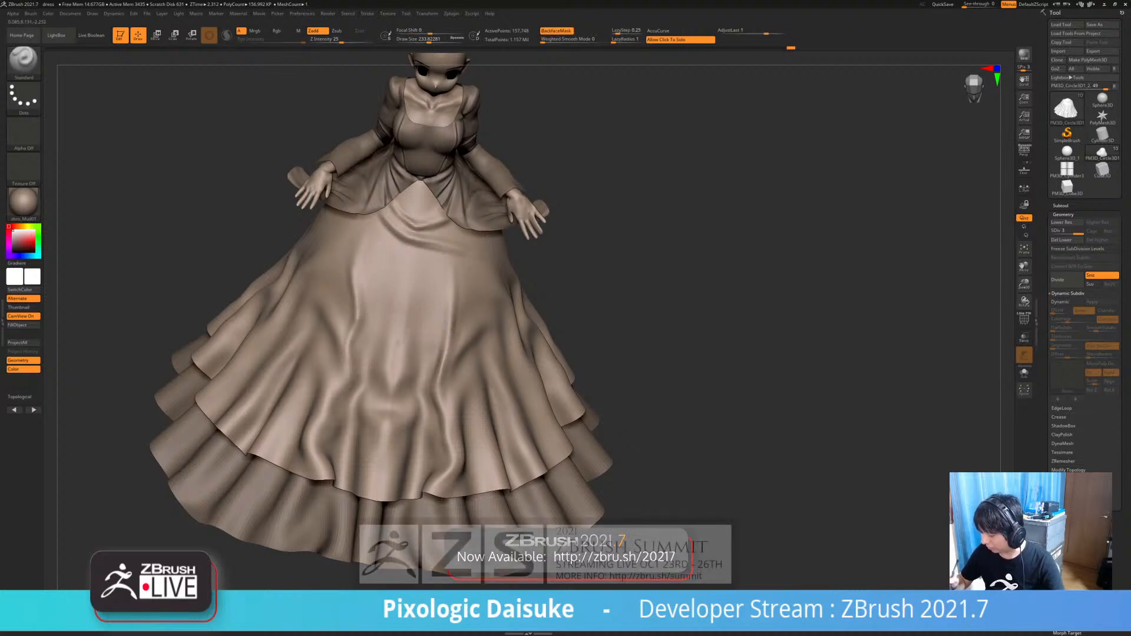
- Sculpt a V-shaped drape fold in the middle of the skirt front between the two vertical folds and smooth it
mouse_move(386, 425)
right_mouse_down()
mouse_move(399, 336)
mouse_move(383, 355)
right_mouse_up()
mouse_move(377, 350)
left_mouse_down()
mouse_move(389, 384)
mouse_move(384, 335)
mouse_move(399, 364)
left_mouse_up()
key("shift")
key("shift")
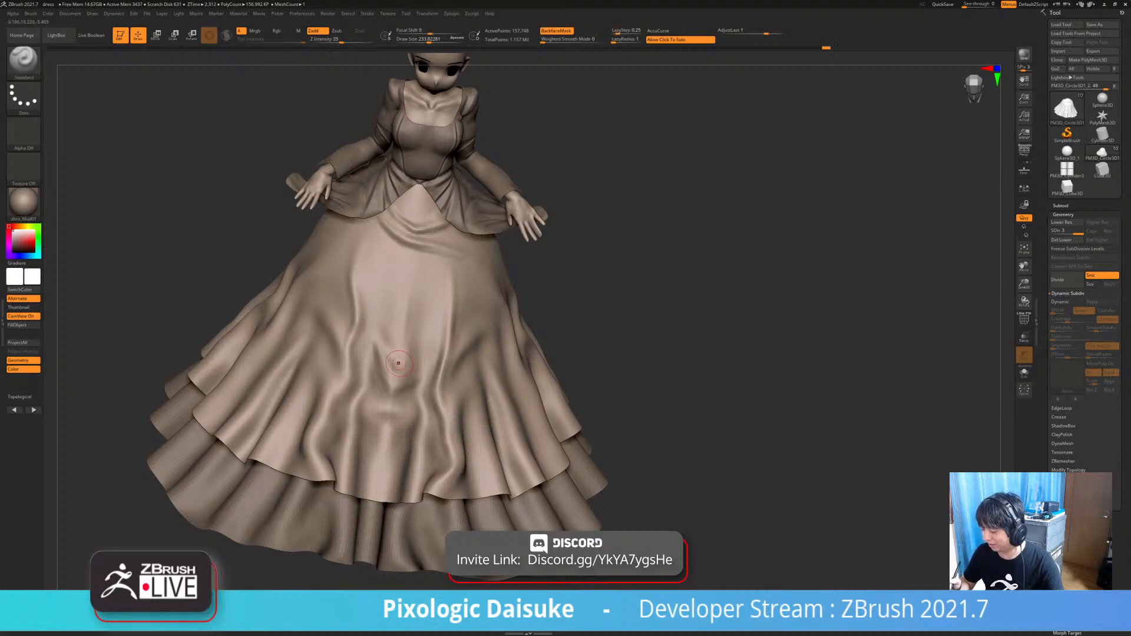
key("ctrl")
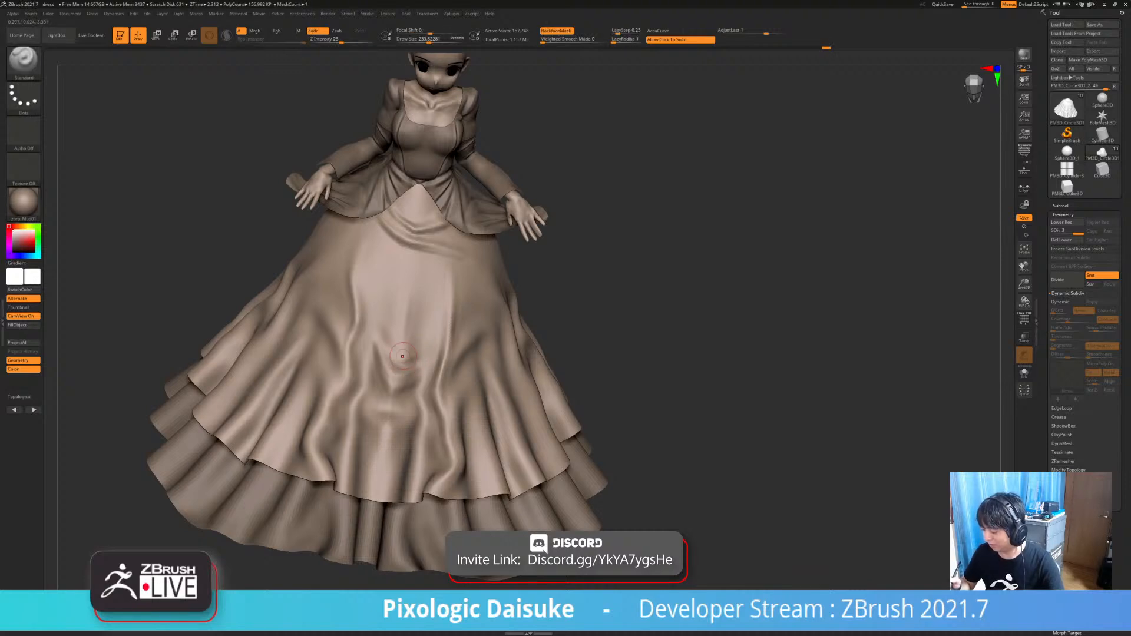
key("shift")
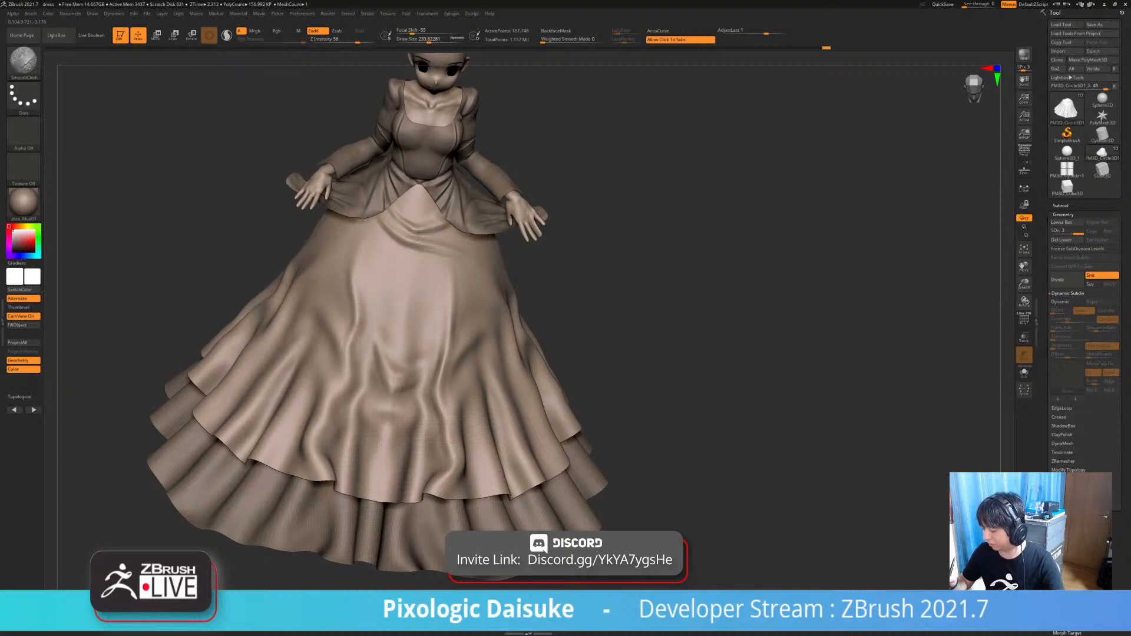
key("ctrl+shift+z")
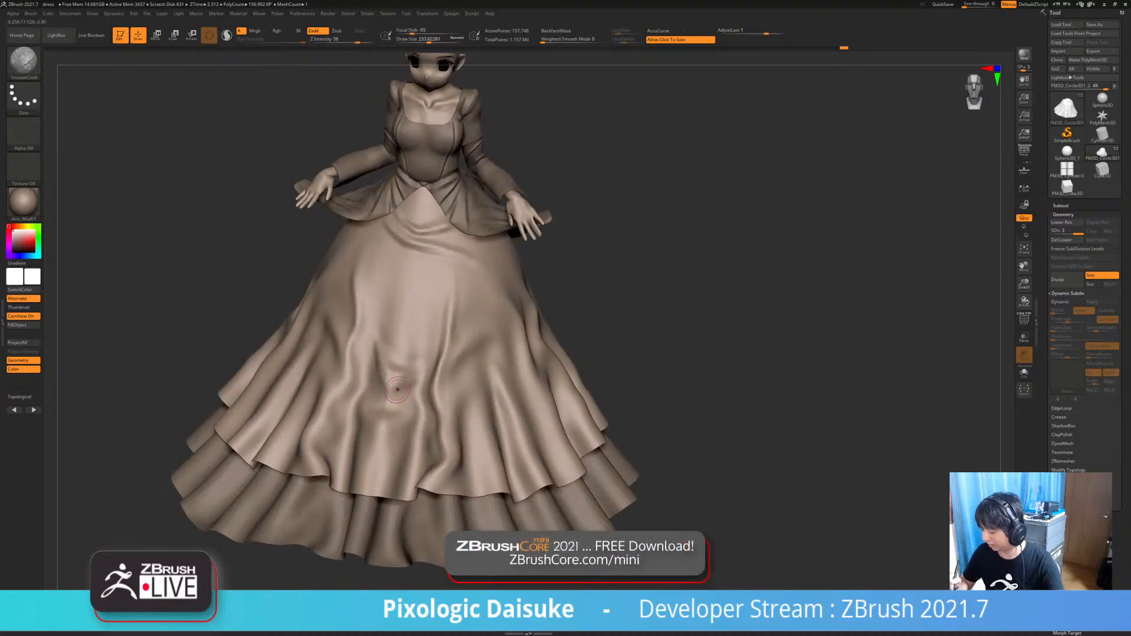
key("ctrl+shift+z")
key("ctrl+shift+z")
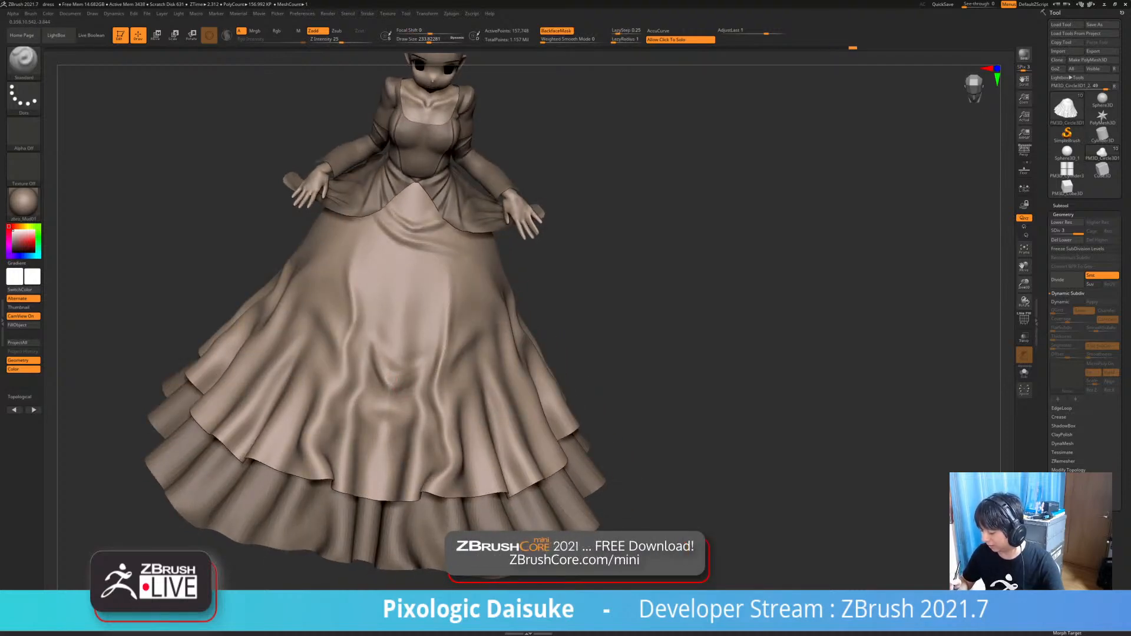
key("ctrl+shift+z")
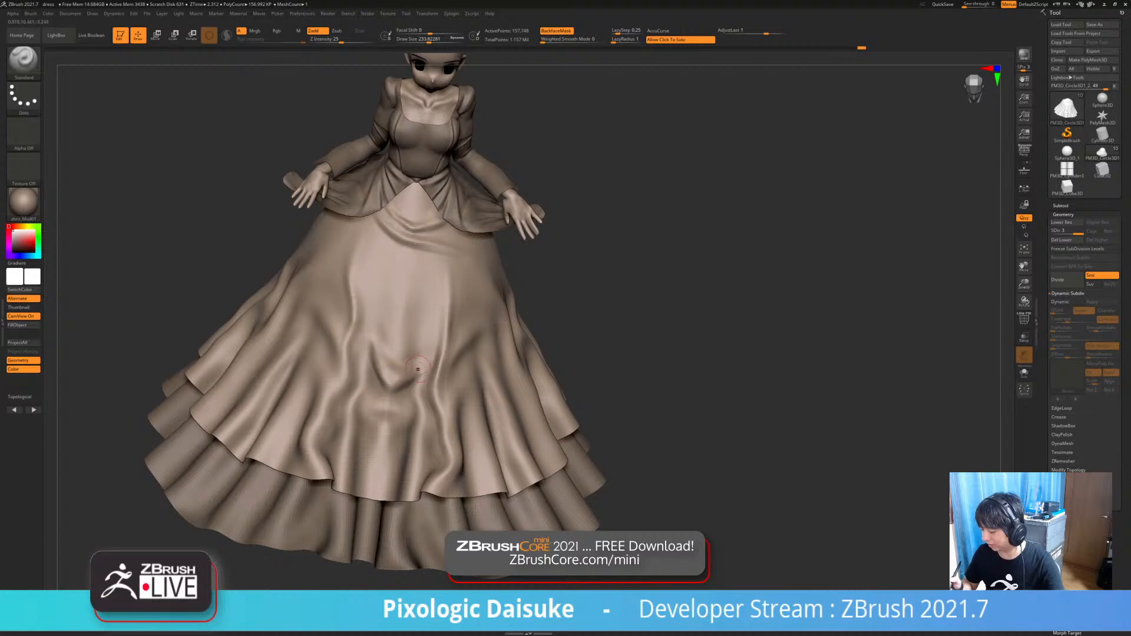
- Check the skirt's mesh briefly with the polyframe display, and smooth the area around the central V-shaped fold
left_click(1025, 319)
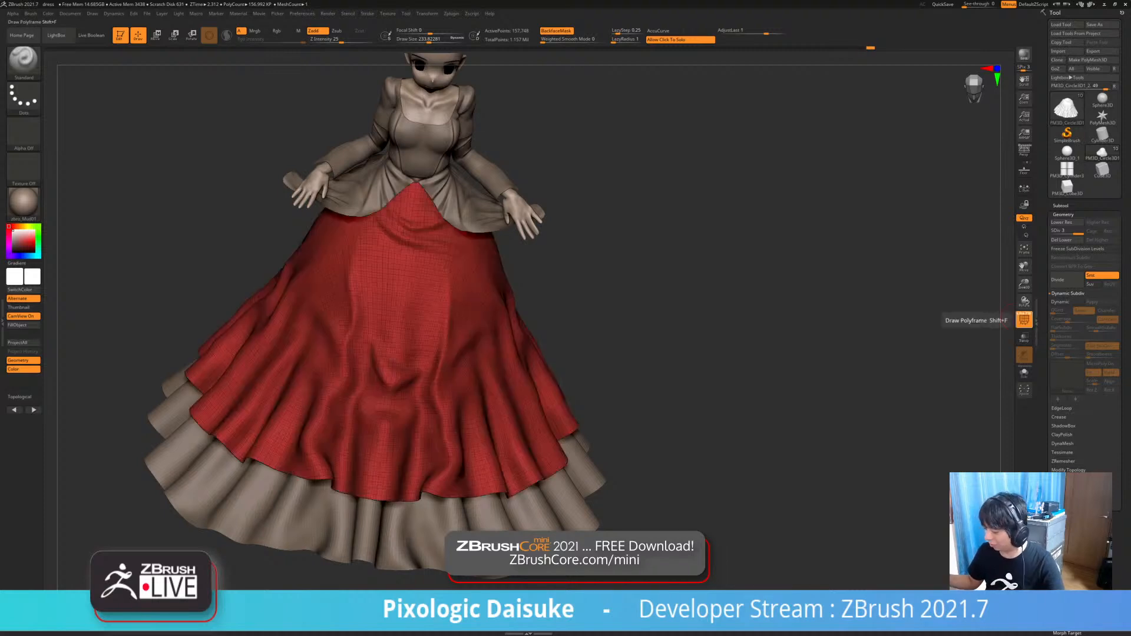
left_click(1024, 320)
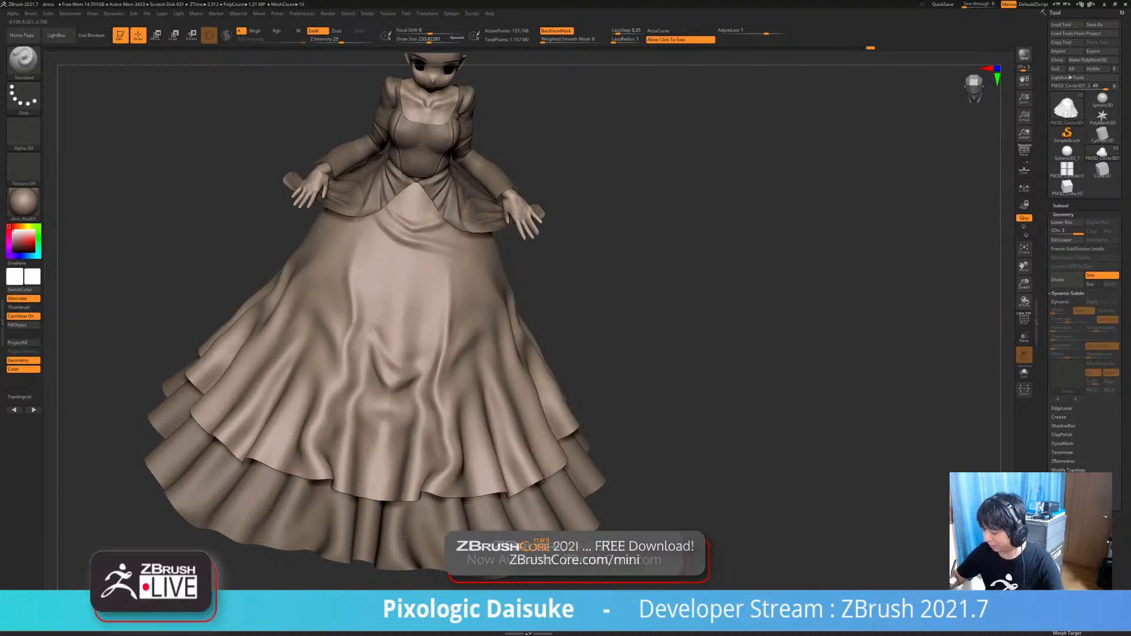
key("ctrl+shift+z")
key("shift")
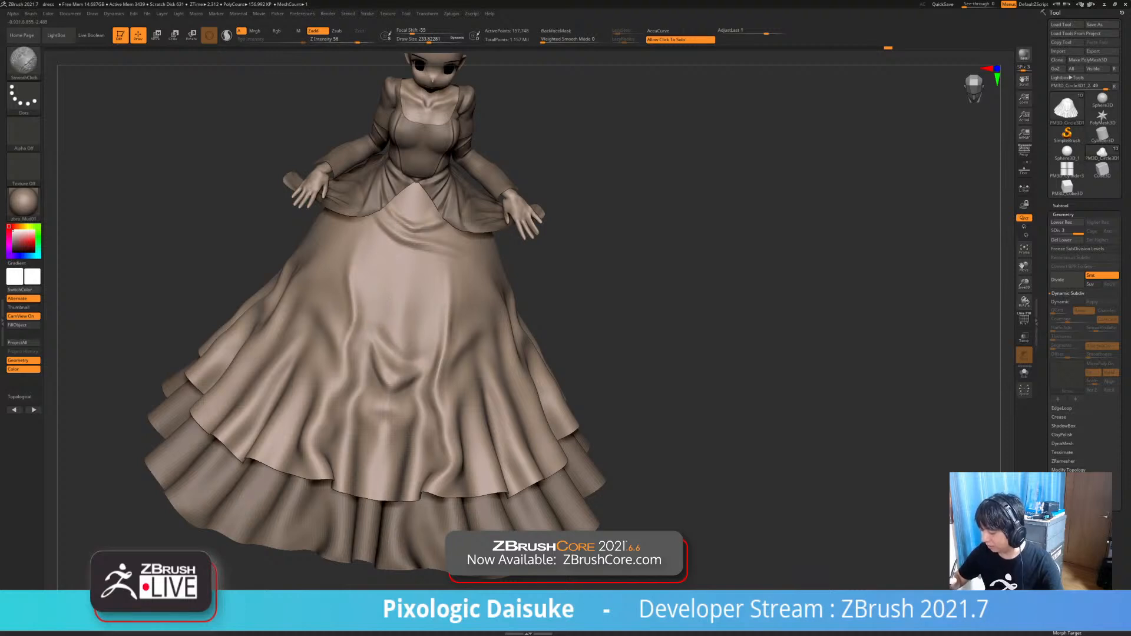
mouse_move(430, 294)
right_mouse_down("ctrl")
mouse_move(430, 247)
mouse_move(465, 254)
mouse_move(416, 340)
right_mouse_up("ctrl")
mouse_move(424, 328)
left_mouse_down("shift")
mouse_move(416, 315)
mouse_move(425, 338)
left_mouse_up("shift")
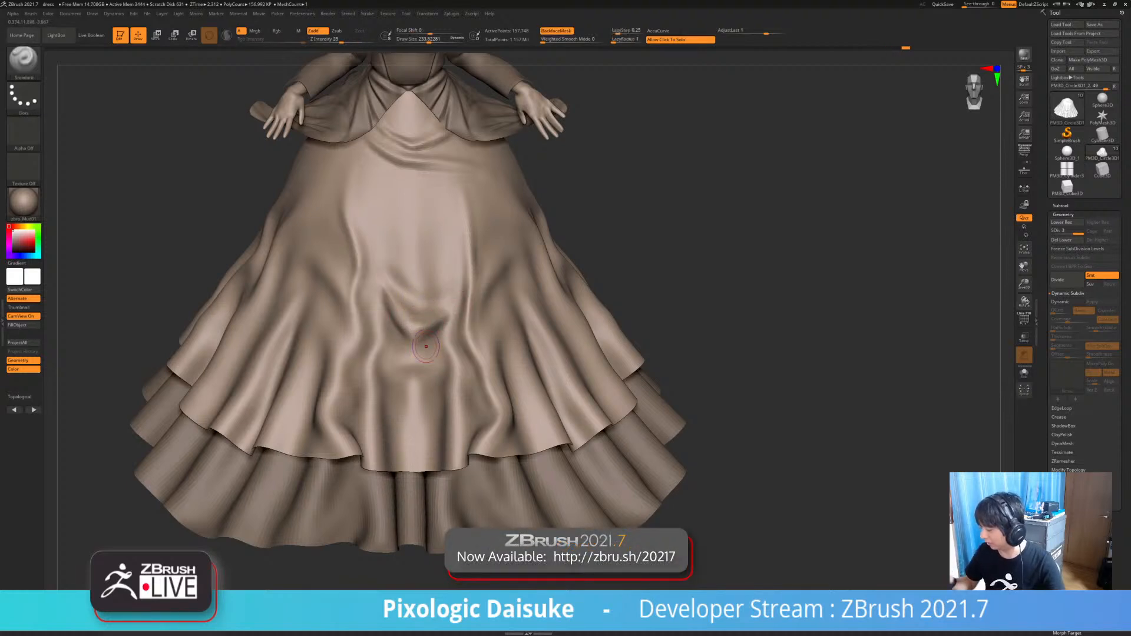
- Examine the skirt's mesh density around the central V-shaped fold with the polyframe shown, and hide the polyframe again
left_click(1024, 319)
mouse_move(676, 364)
right_mouse_down("ctrl")
mouse_move(676, 412)
mouse_move(818, 372)
mouse_move(890, 377)
right_mouse_up("ctrl")
right_click_drag(396, 328, 396, 377, "ctrl")
right_click_drag(443, 305, 428, 257, "ctrl")
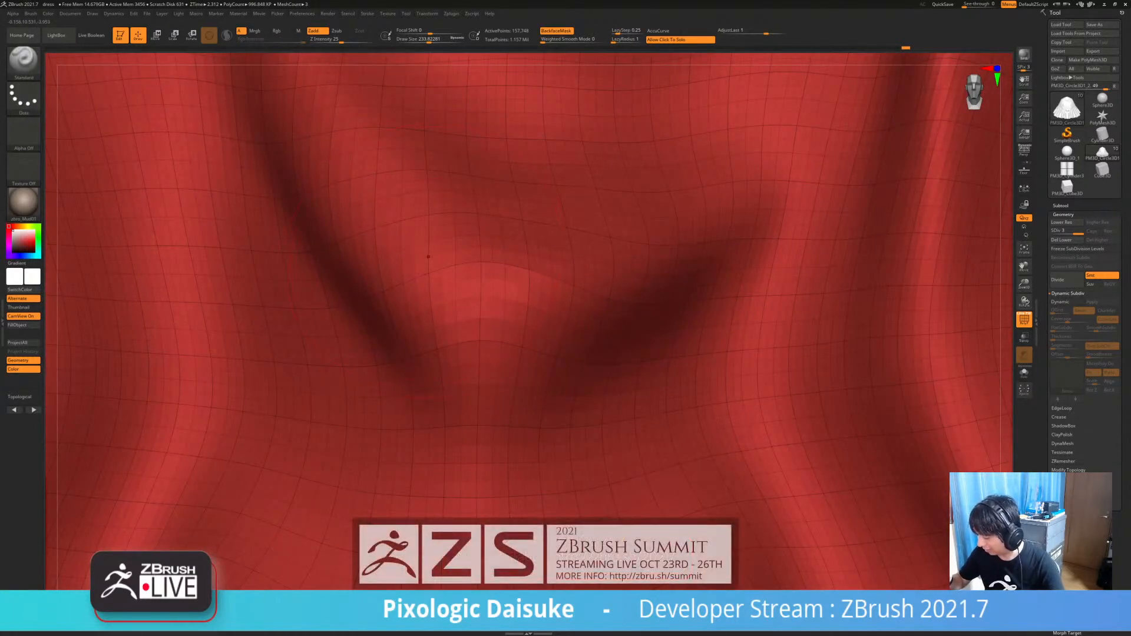
mouse_move(442, 257)
right_mouse_down("ctrl")
mouse_move(459, 256)
mouse_move(465, 397)
mouse_move(462, 336)
mouse_move(584, 336)
mouse_move(472, 335)
mouse_move(472, 295)
mouse_move(411, 307)
right_mouse_up("ctrl")
key("shift+f")
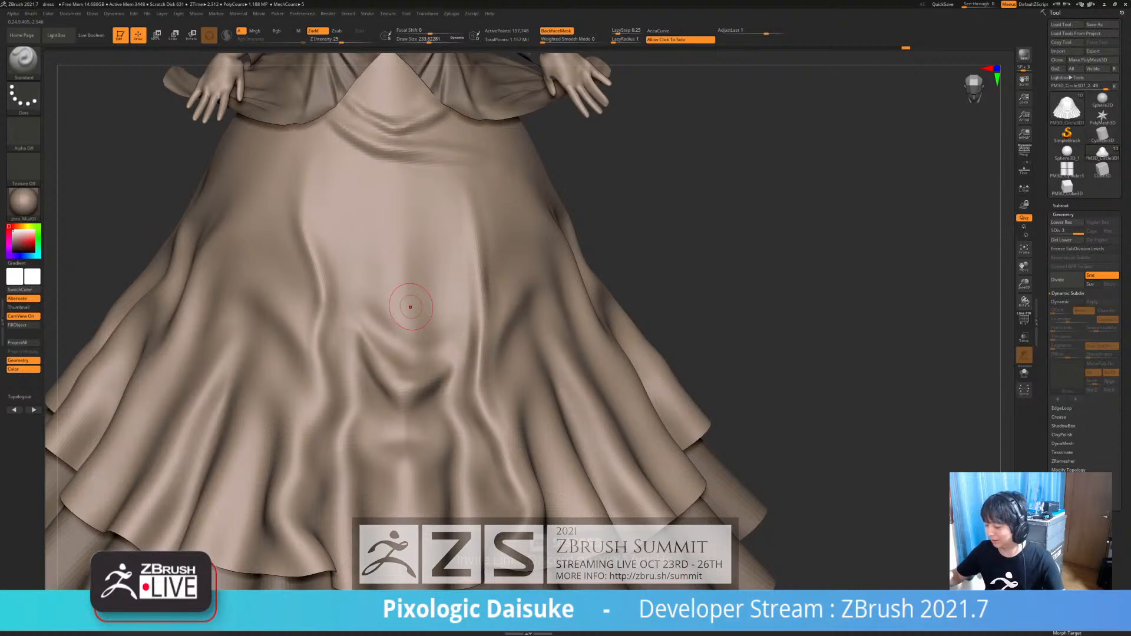
- Set the draw size to about 197, deepen the crease of the central V-shaped fold, and smooth the cloth beneath it
key("shift")
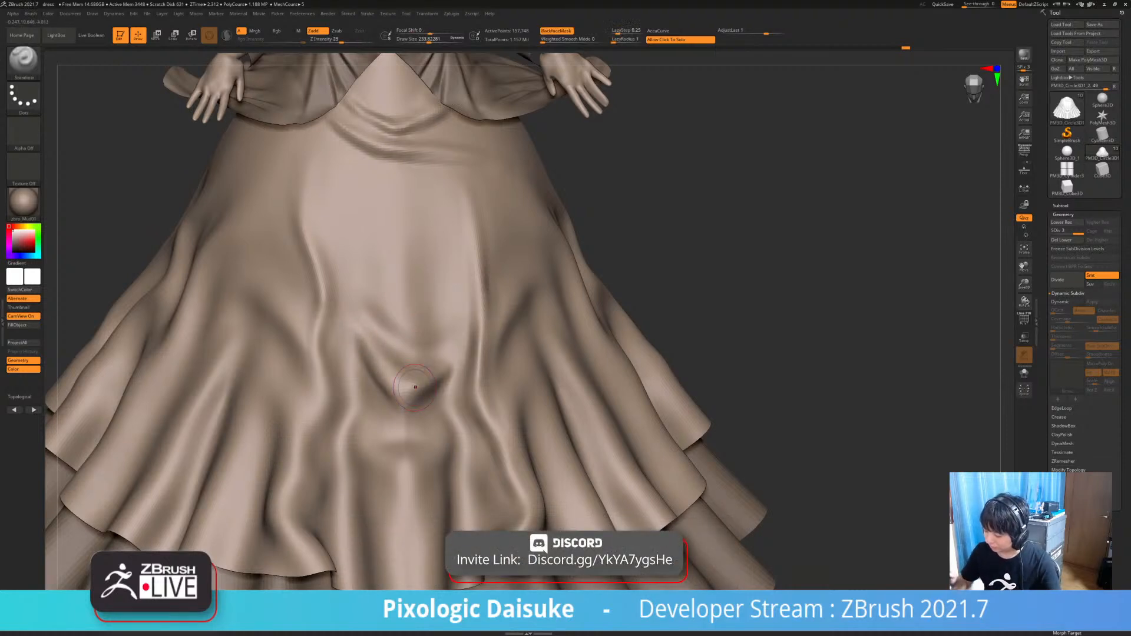
right_click_drag(396, 399, 421, 307, "ctrl")
left_click_drag(429, 39, 426, 40)
right_click_drag(426, 363, 451, 343)
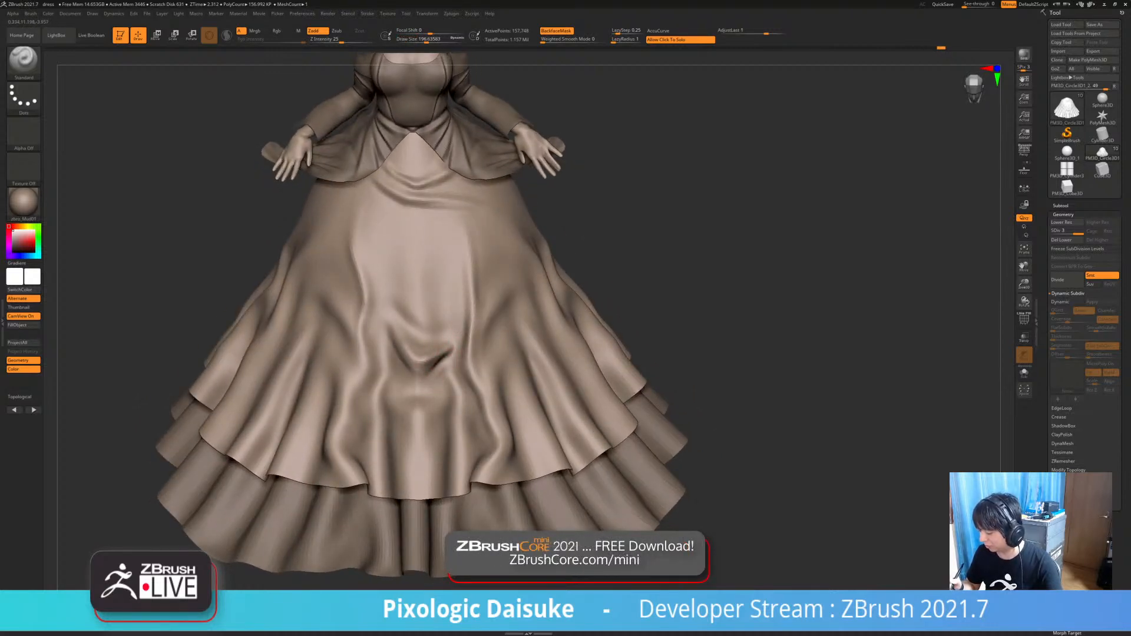
left_click_drag(427, 374, 447, 359)
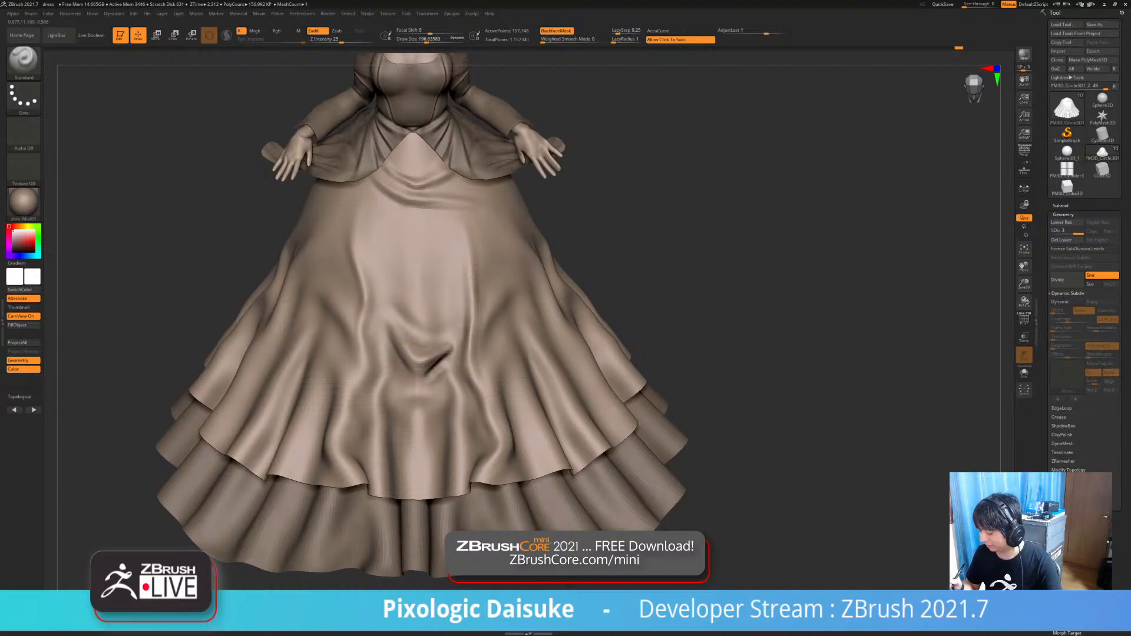
key("shift")
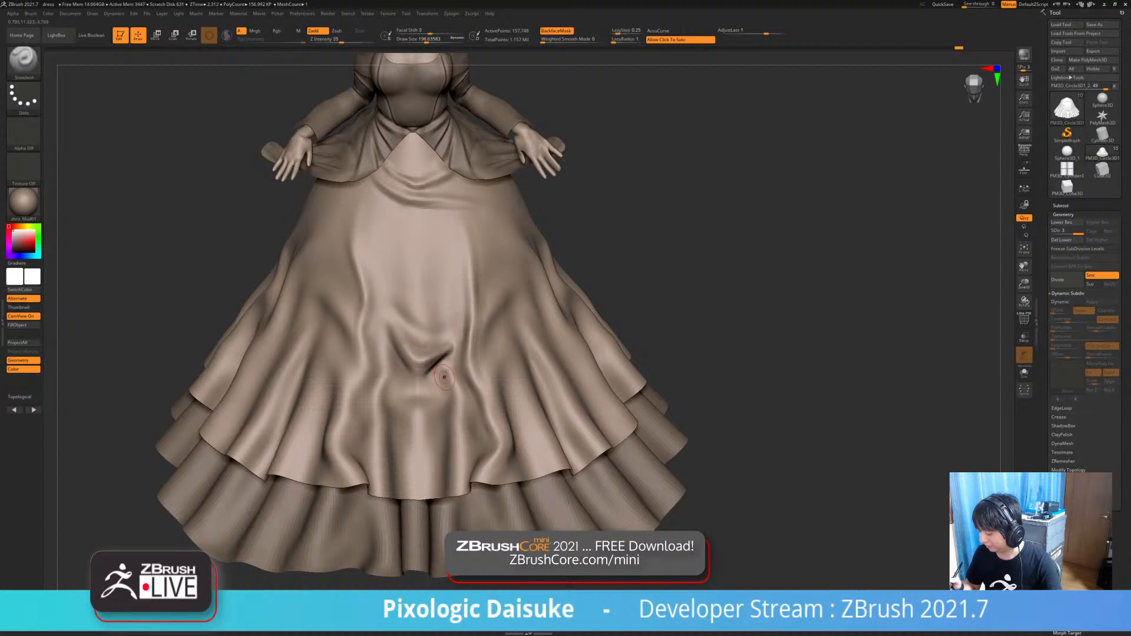
key("shift")
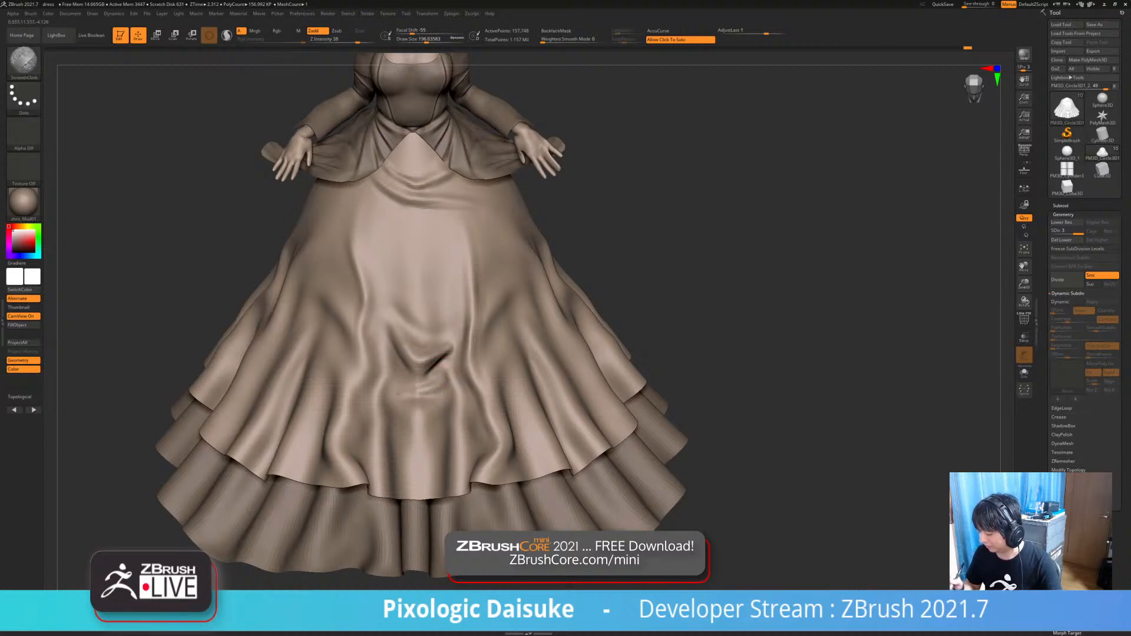
- Set the draw size to about 318 and sculpt soft, broad folds running down the centre panel above the V-shaped fold
mouse_move(446, 365)
right_mouse_down("ctrl")
mouse_move(446, 319)
mouse_move(411, 254)
right_mouse_up("ctrl")
left_click(428, 39)
left_click_drag(428, 39, 435, 38)
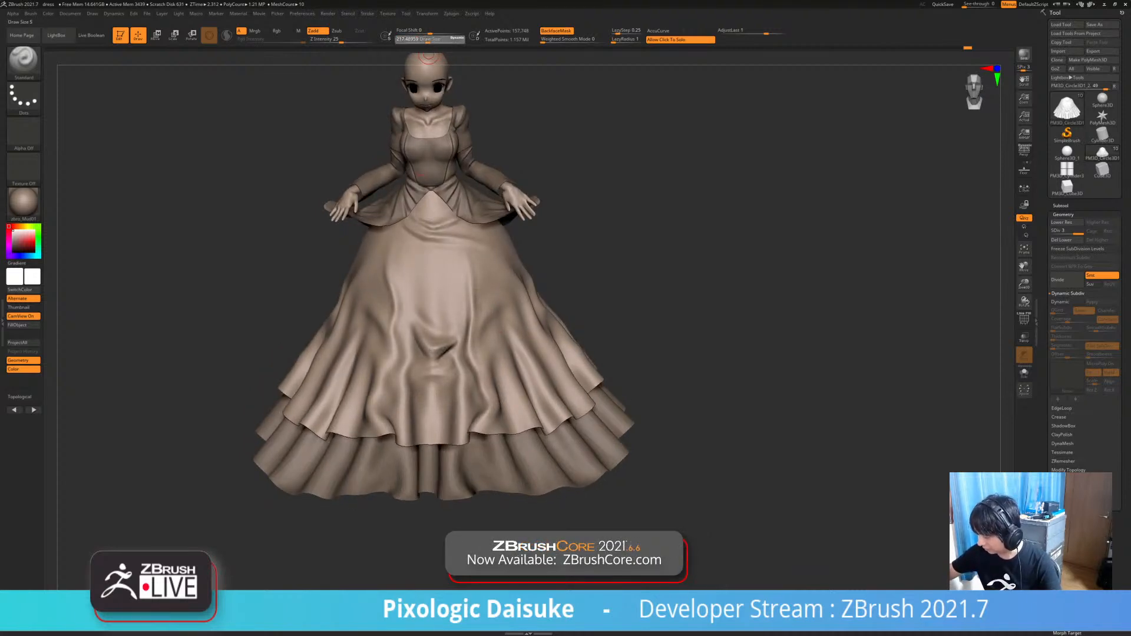
mouse_move(415, 261)
left_mouse_down()
mouse_move(436, 323)
mouse_move(429, 314)
left_mouse_up()
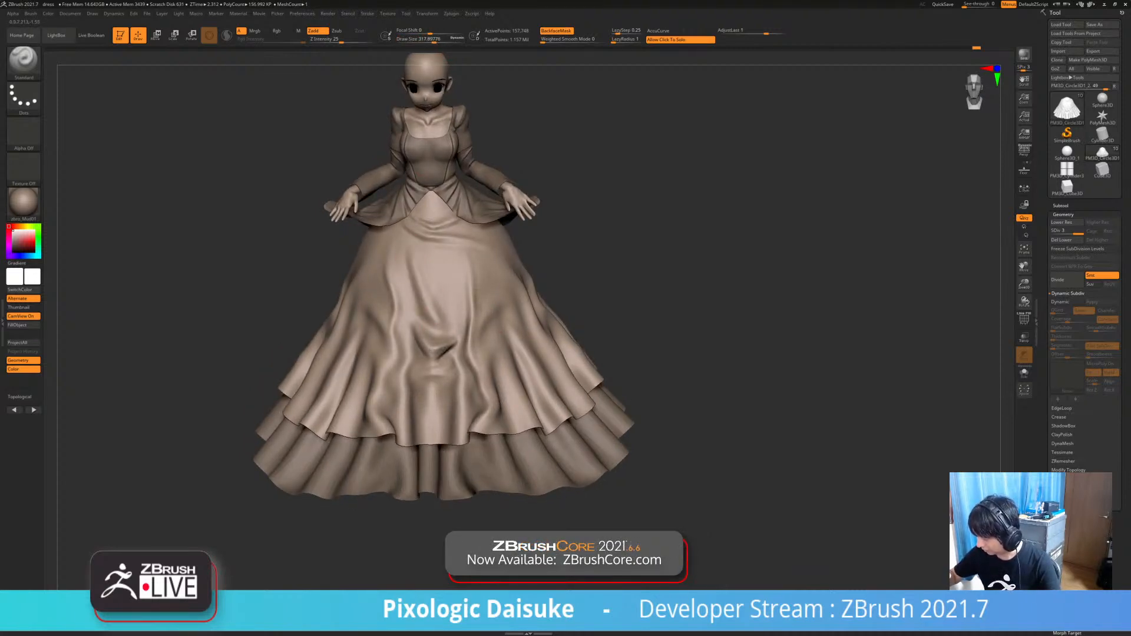
key("shift")
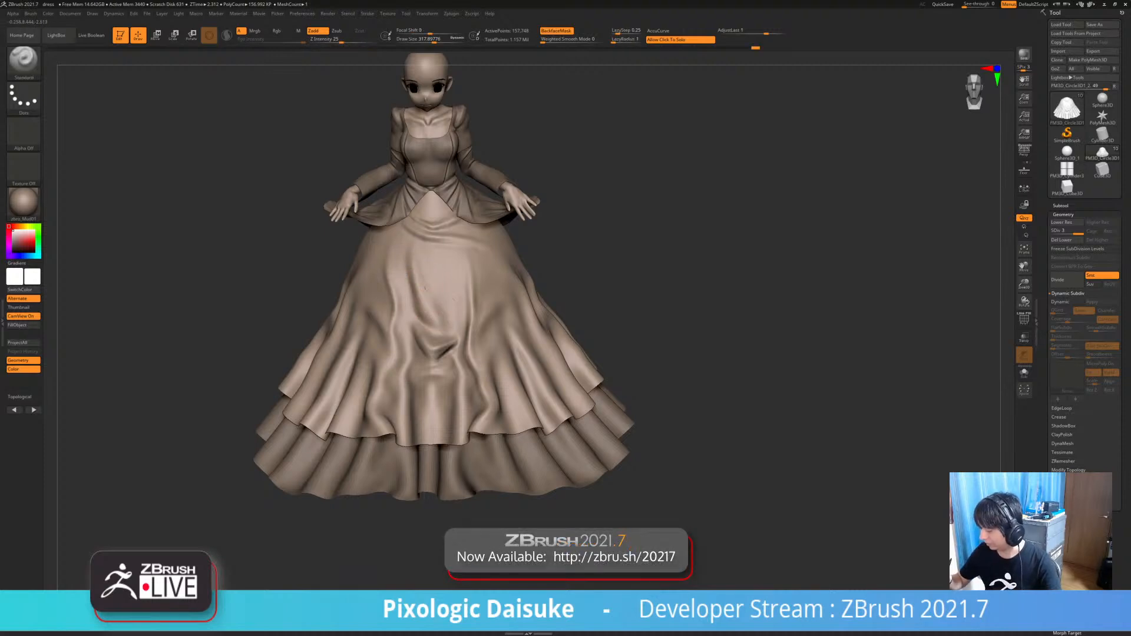
- Refine and soften the broad folds on the skirt's centre panel above the V-shaped fold, checking the skirt on its own
left_click_drag(426, 289, 453, 312)
left_click(444, 306)
key("shift")
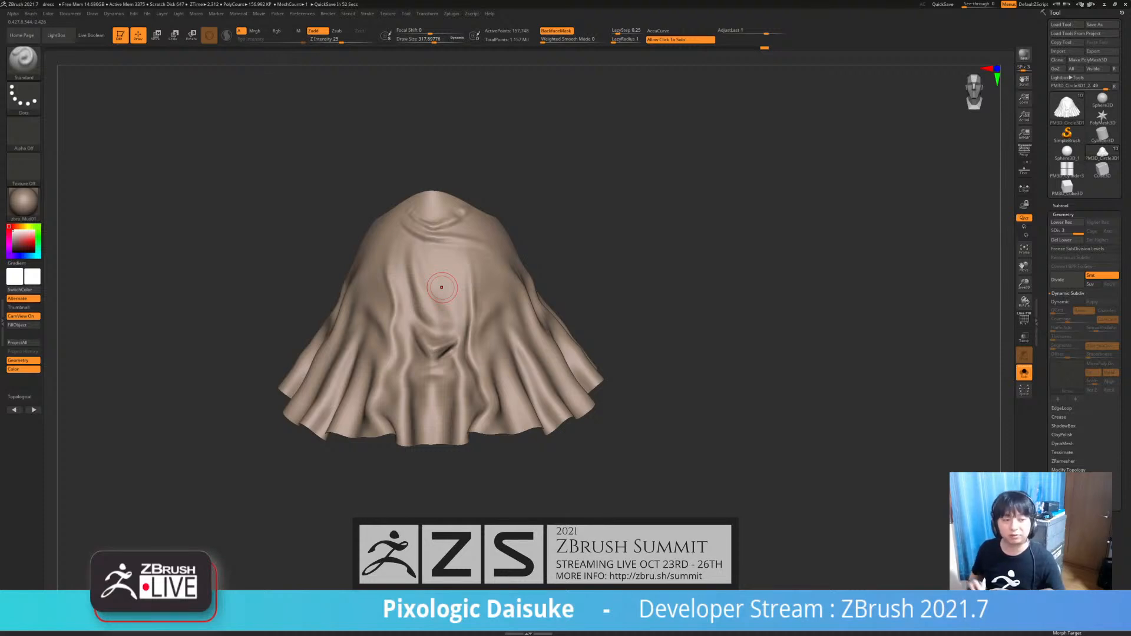
mouse_move(565, 369)
right_mouse_down()
mouse_move(569, 353)
mouse_move(584, 395)
mouse_move(536, 248)
mouse_move(498, 262)
right_mouse_up()
left_click(587, 429)
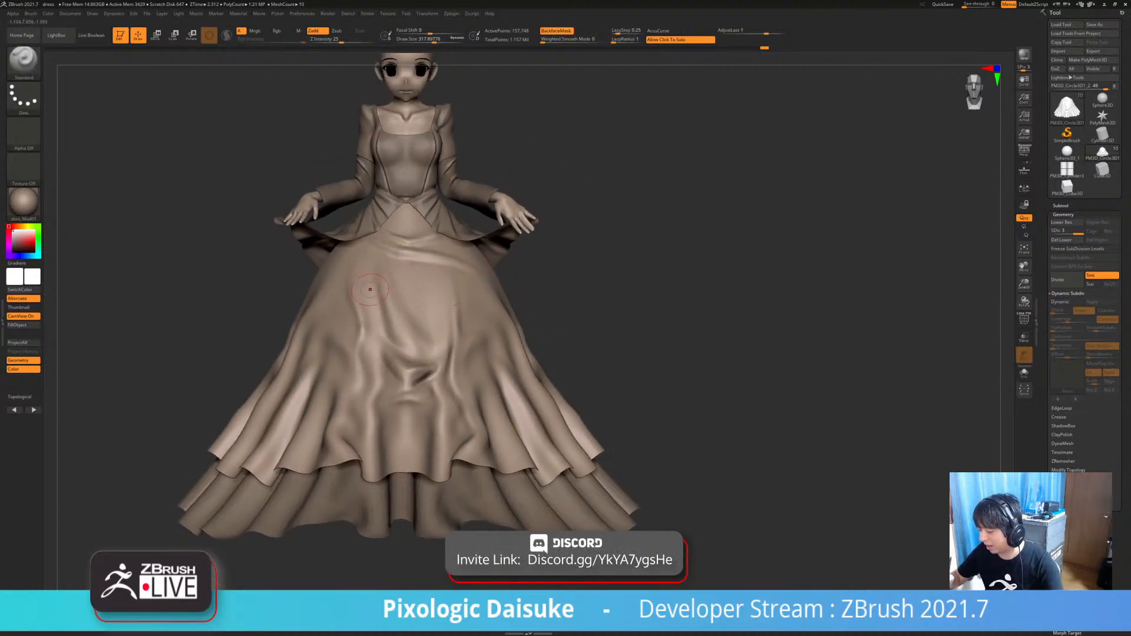
left_click_drag(386, 325, 384, 293)
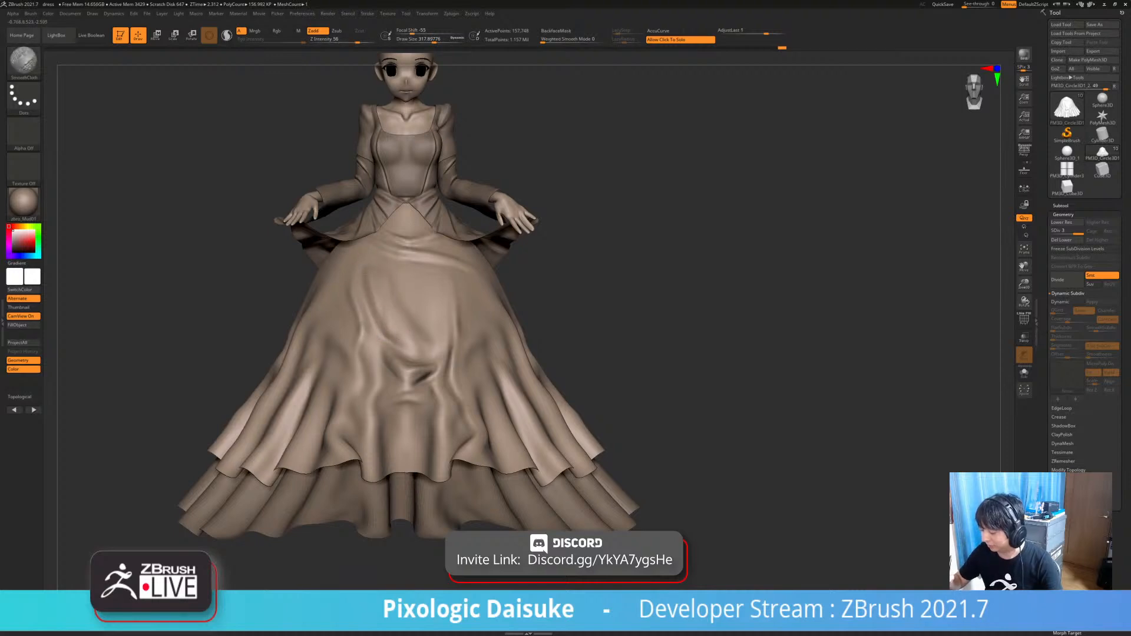
right_click_drag(594, 288, 596, 310, "alt")
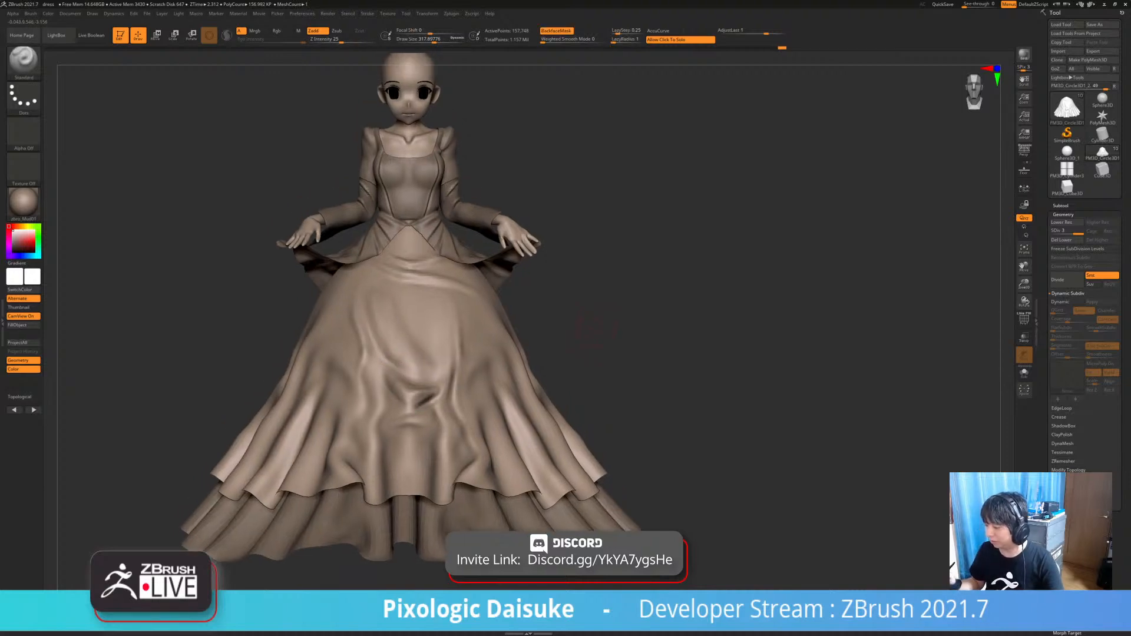
key("b")
key("d")
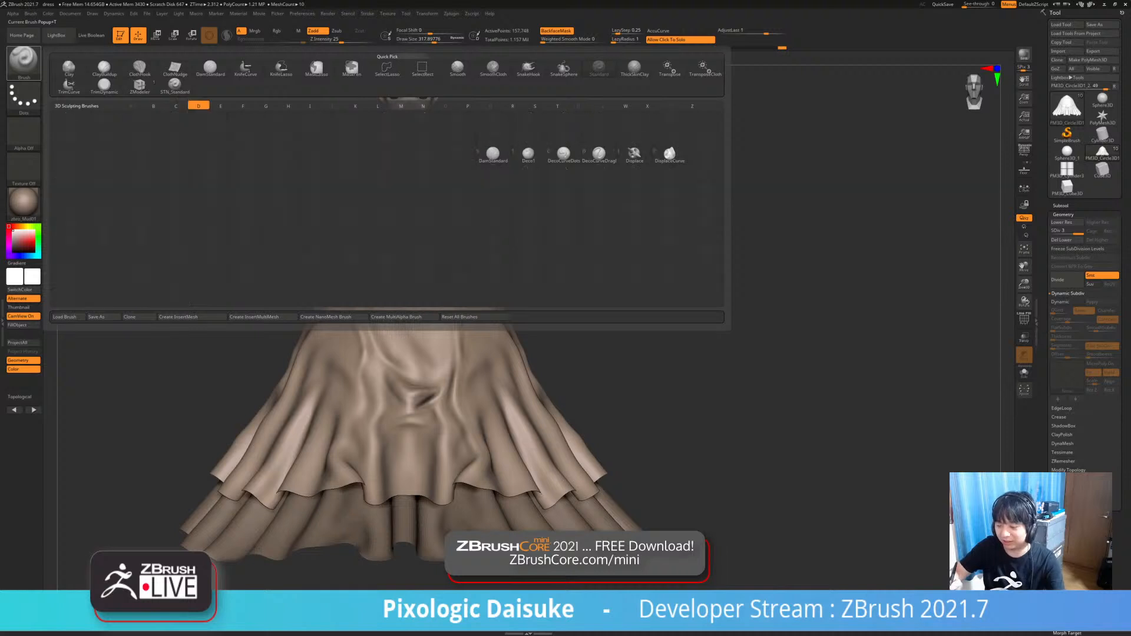
key("s")
right_click_drag(398, 253, 395, 274)
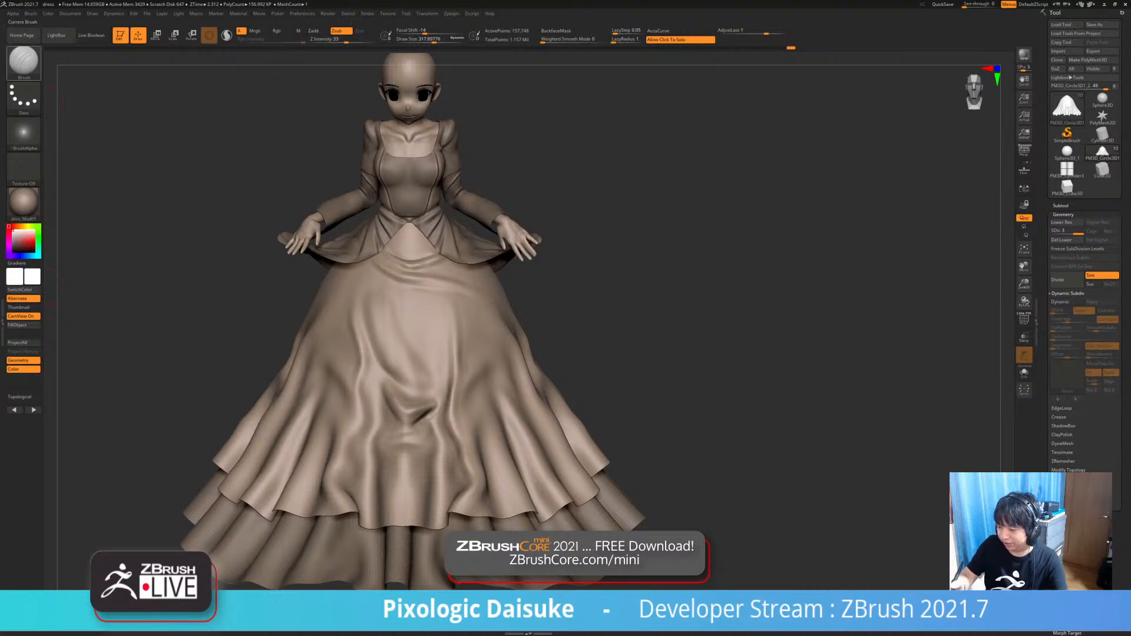
- Switch to the Paint brush and choose black as the painting colour
left_click(23, 58)
key("p")
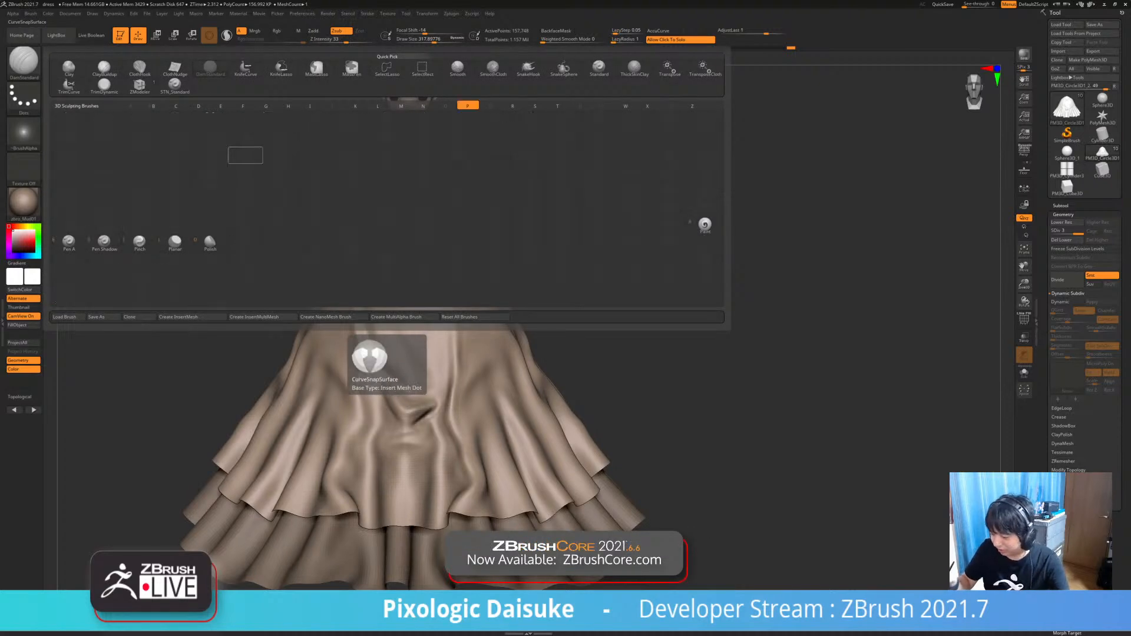
left_click(705, 226)
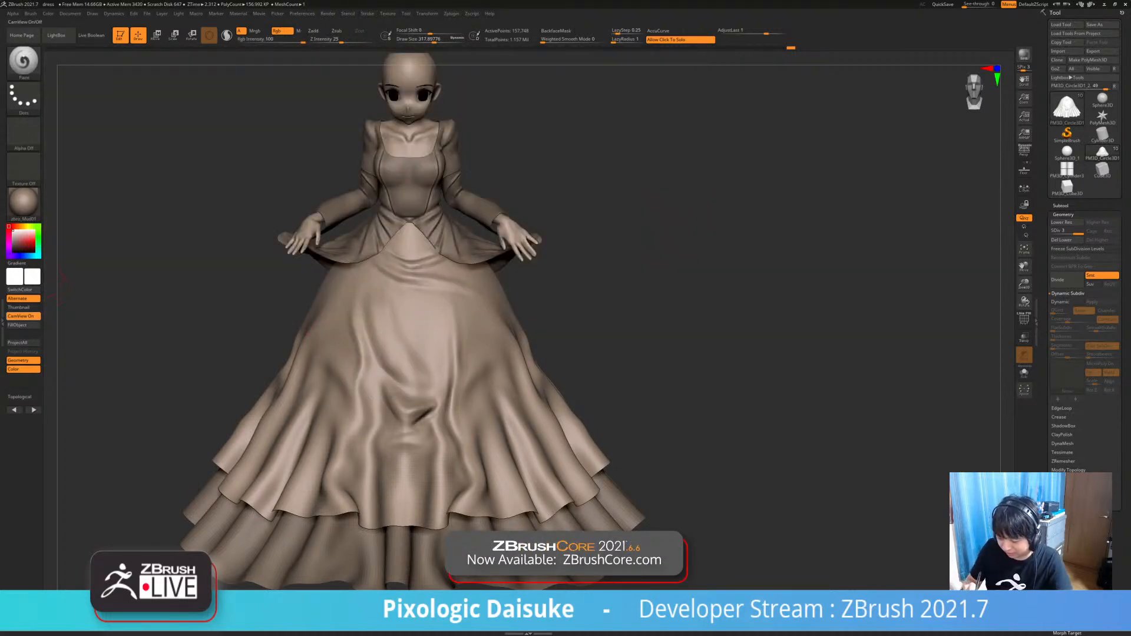
left_click_drag(18, 241, 35, 279)
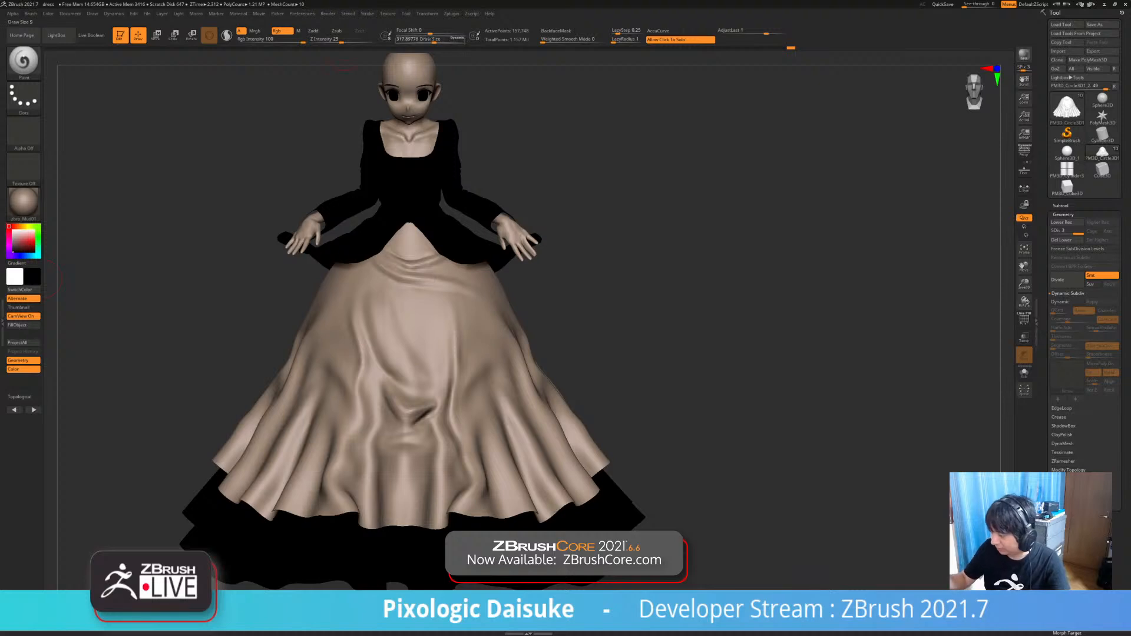
- Set the paint brush's draw size to about 90 and undo the trial stroke near the skirt's waist
left_click(410, 39)
left_click(409, 39)
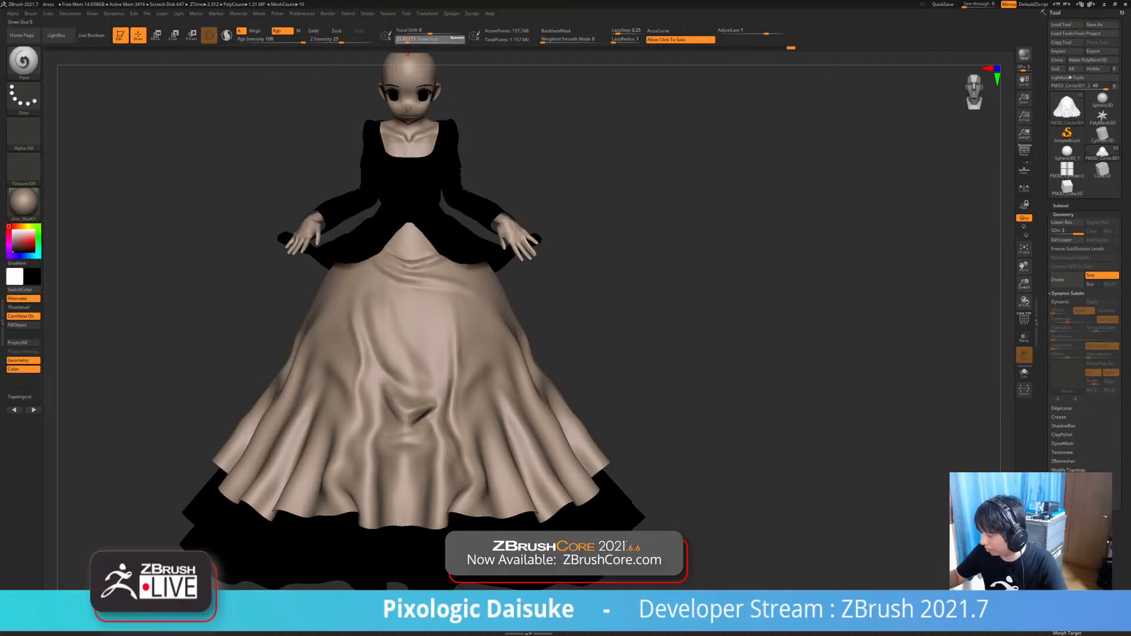
right_click_drag(392, 259, 391, 277)
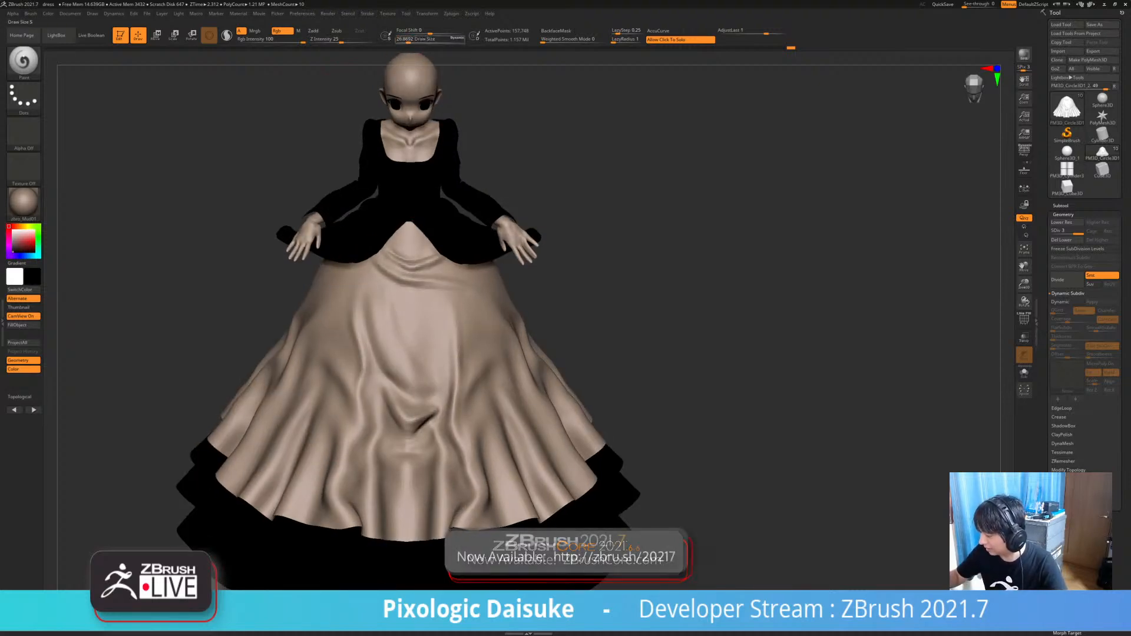
key("bracketright")
left_click_drag(406, 267, 440, 255)
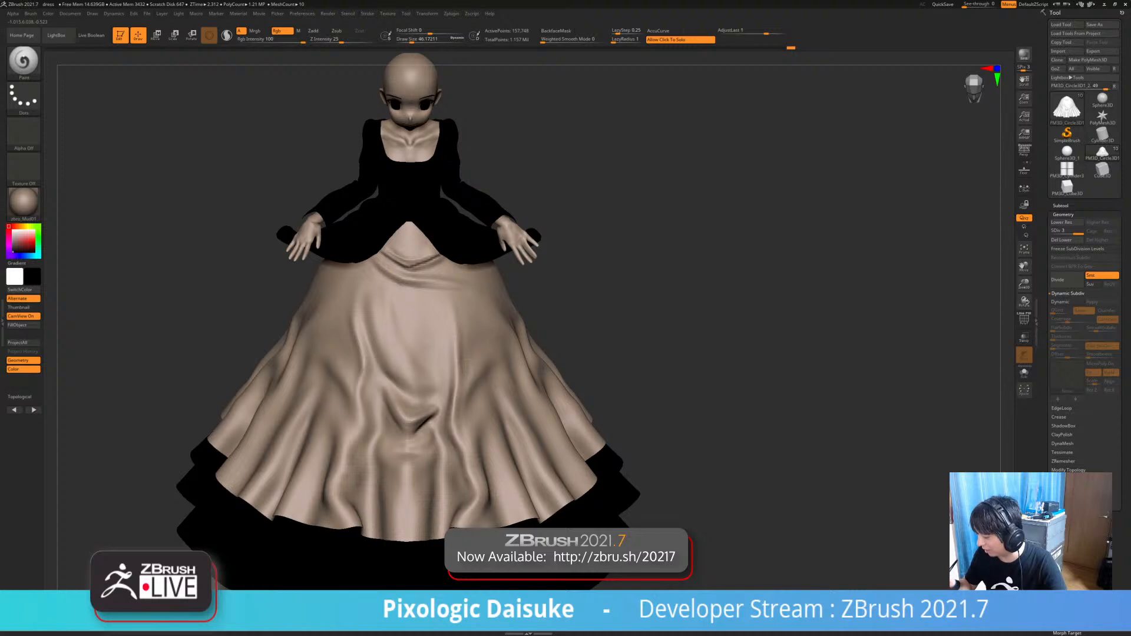
left_click(417, 39)
key("ctrl+z")
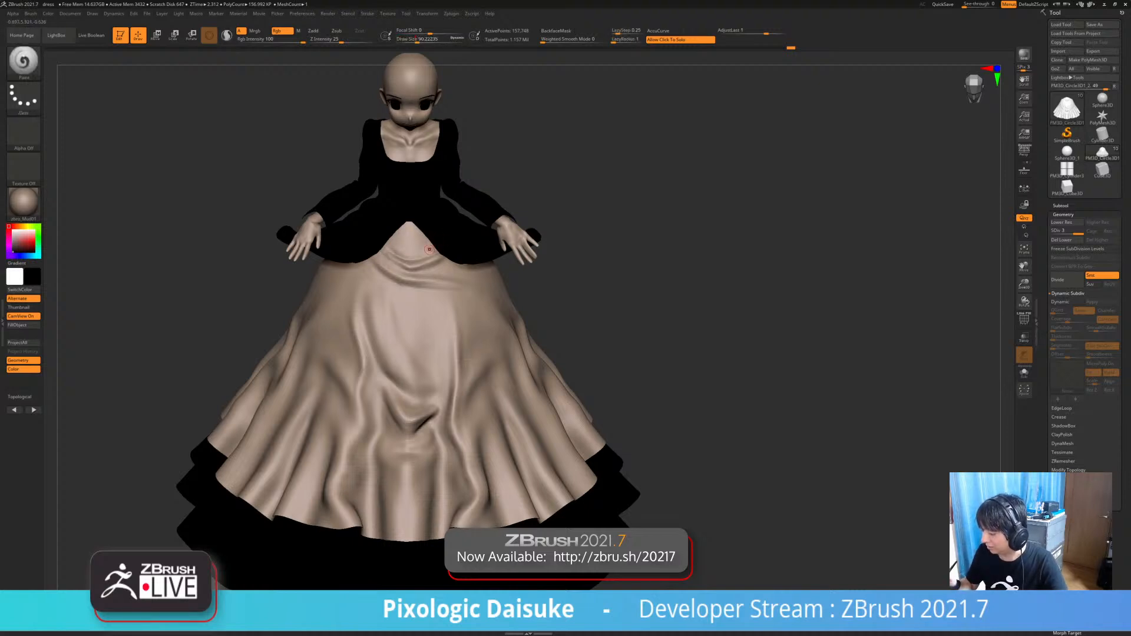
- Paint black guide lines for the draped folds just beneath the bodice point at the front waist
right_click_drag(392, 264, 374, 258, "alt")
mouse_move(366, 247)
left_mouse_down()
mouse_move(394, 264)
mouse_move(423, 255)
mouse_move(386, 259)
left_mouse_up()
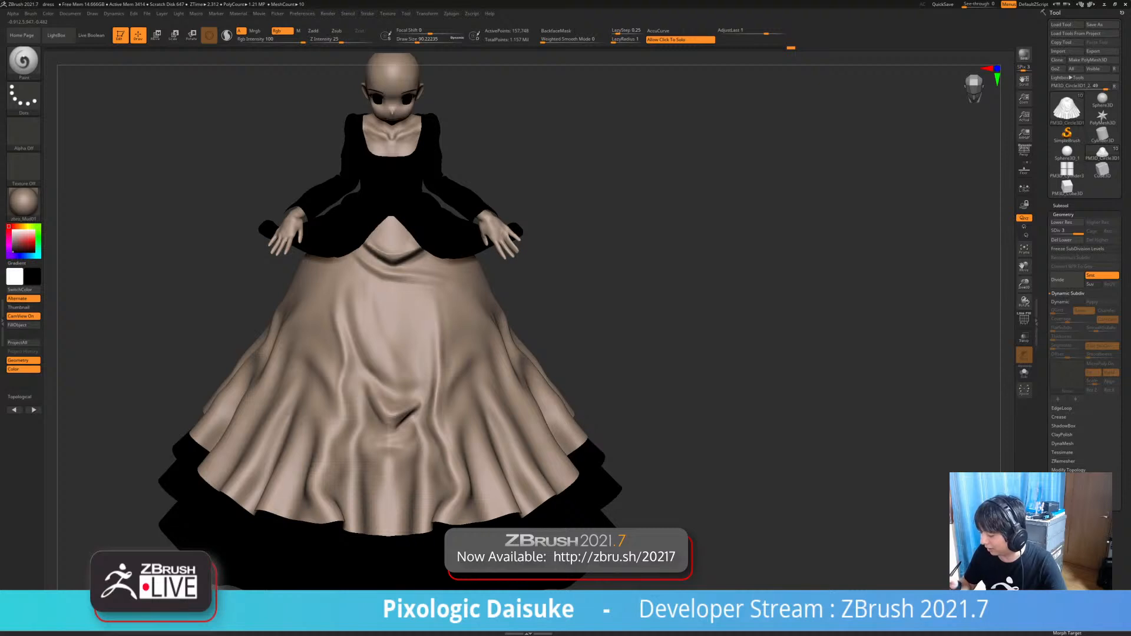
right_click_drag(383, 303, 376, 271, "ctrl")
left_click_drag(370, 257, 460, 286)
right_click_drag(375, 317, 372, 287)
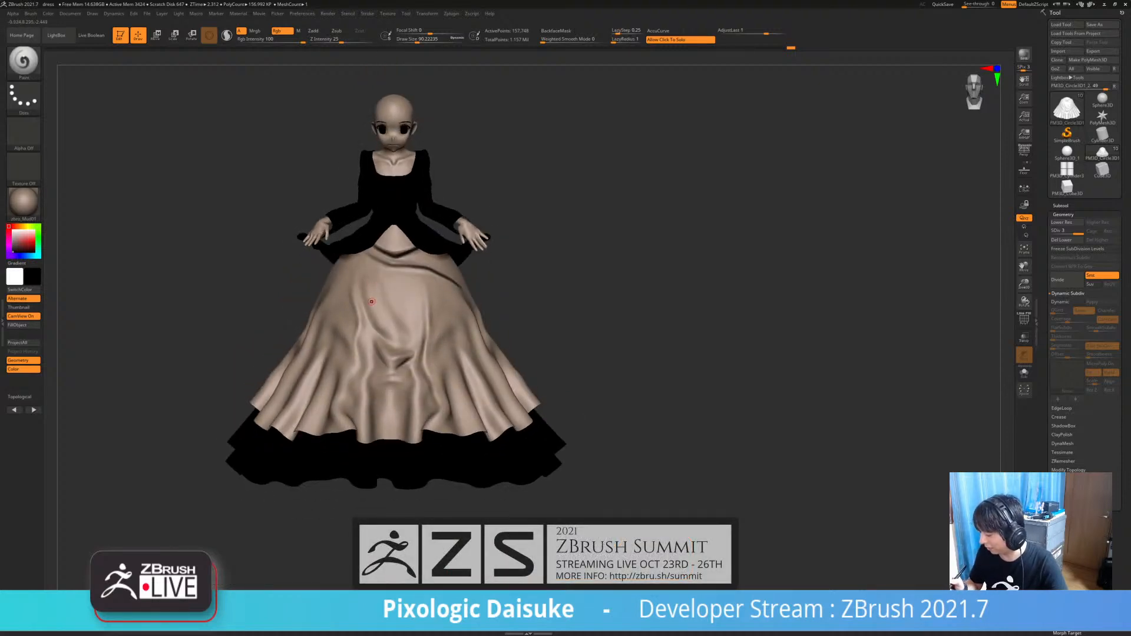
- Paint black swag lines curving from both sides across the skirt's front panel, and one curving beneath the V-shaped fold
mouse_move(349, 275)
left_mouse_down()
mouse_move(364, 325)
mouse_move(405, 339)
left_mouse_up()
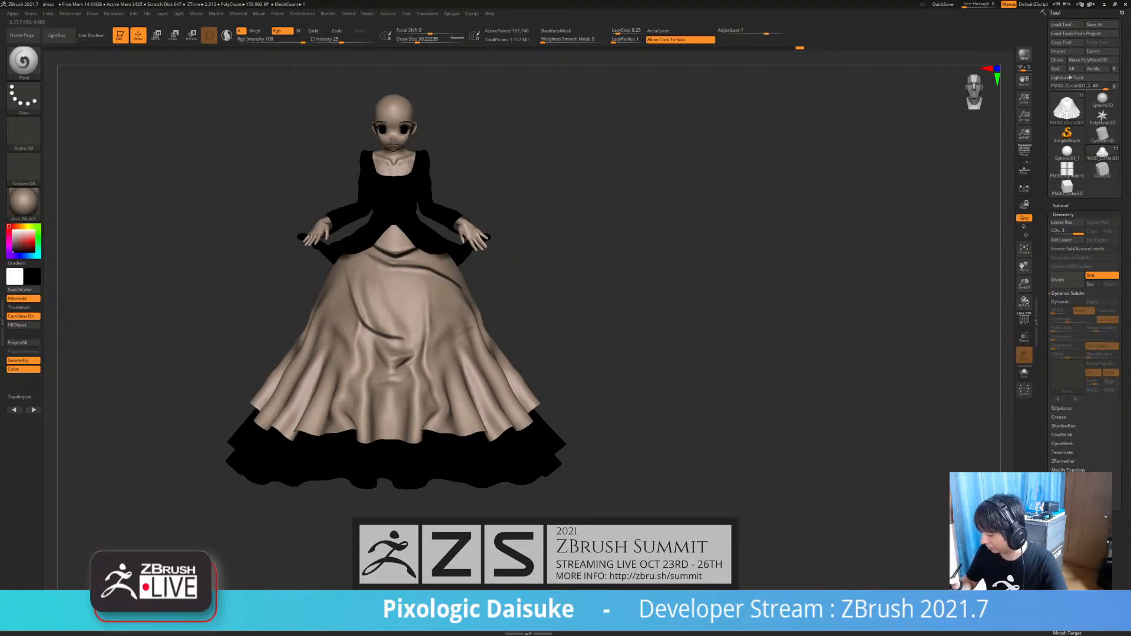
mouse_move(348, 275)
left_mouse_down()
mouse_move(368, 330)
mouse_move(427, 337)
left_mouse_up()
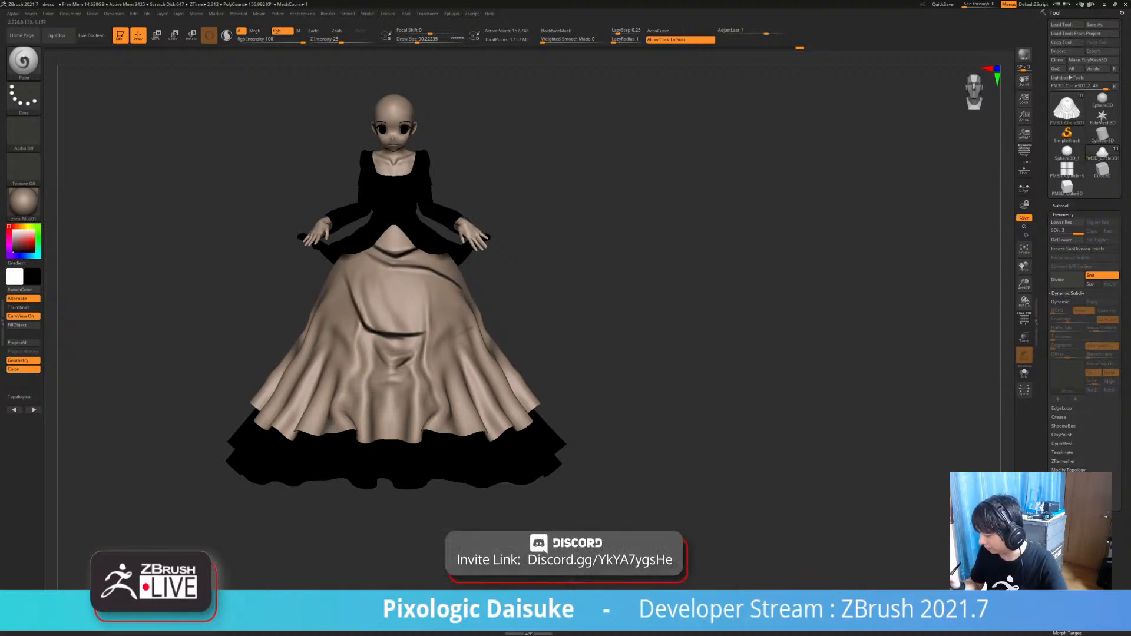
mouse_move(453, 293)
left_mouse_down()
mouse_move(383, 323)
mouse_move(462, 289)
left_mouse_up()
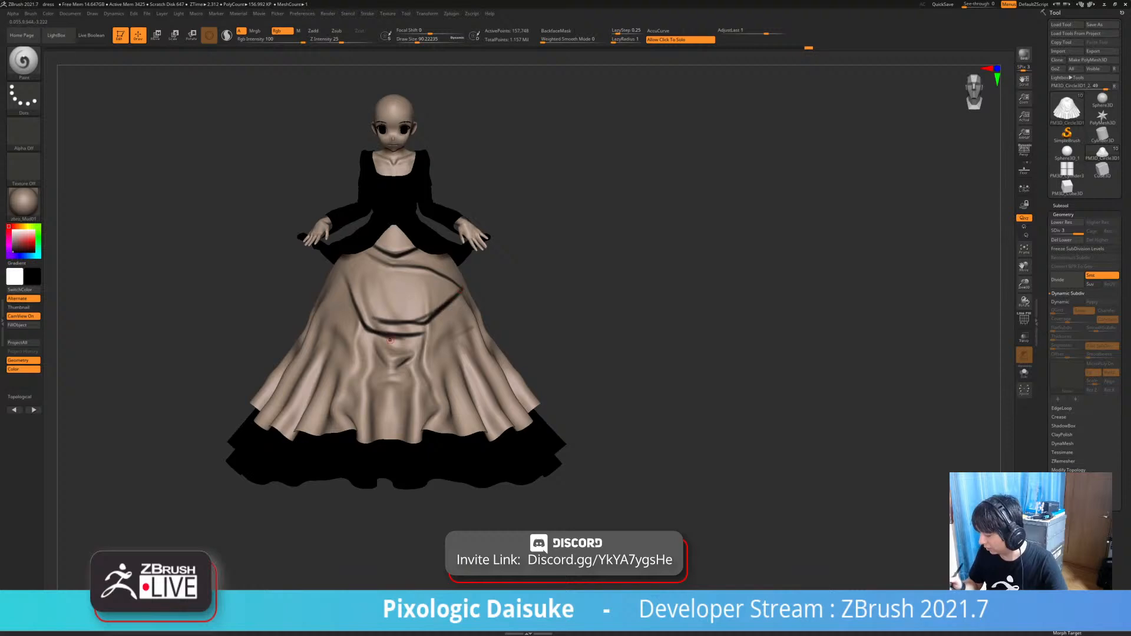
mouse_move(337, 352)
left_mouse_down()
mouse_move(397, 378)
mouse_move(392, 393)
left_mouse_up()
- Try guide lines sweeping toward the hem and straight down the skirt's front, and undo them
left_click_drag(304, 373, 365, 437)
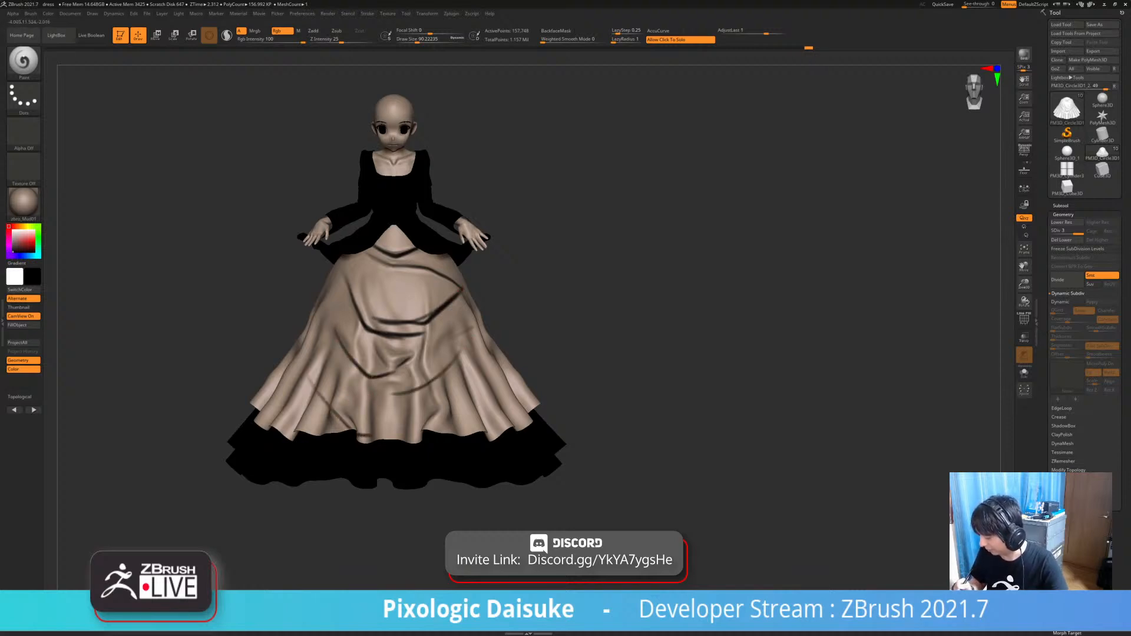
mouse_move(482, 386)
left_mouse_down()
mouse_move(469, 407)
mouse_move(412, 430)
left_mouse_up()
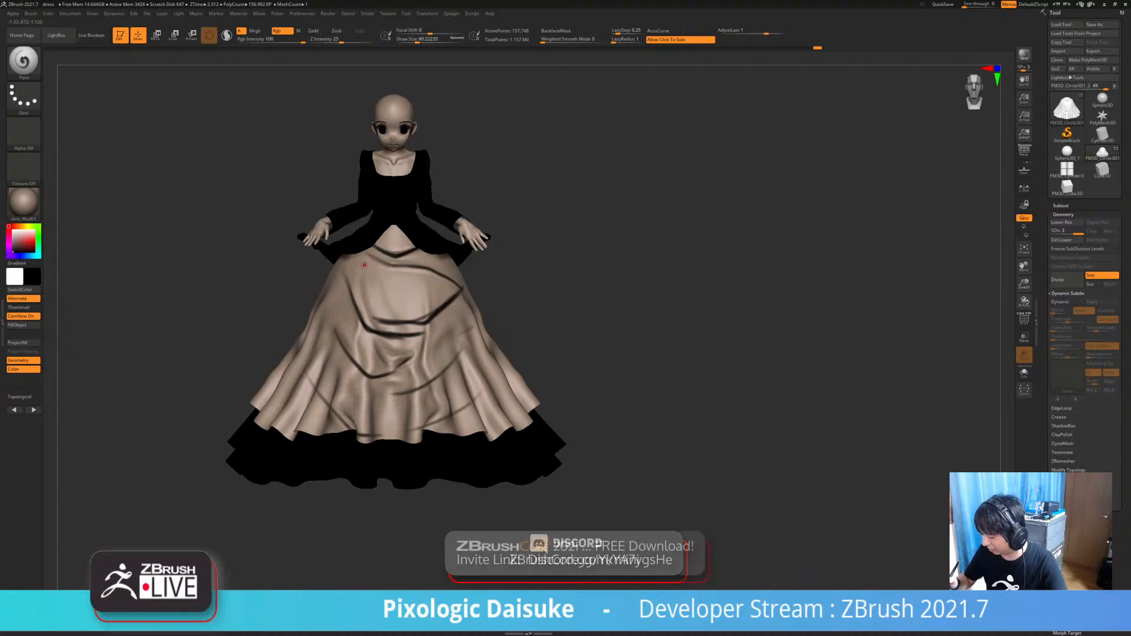
left_click_drag(366, 333, 362, 437)
left_click_drag(418, 285, 418, 435)
key("ctrl+z")
key("ctrl+z")
key("ctrl+z")
key("ctrl+z")
key("ctrl+z")
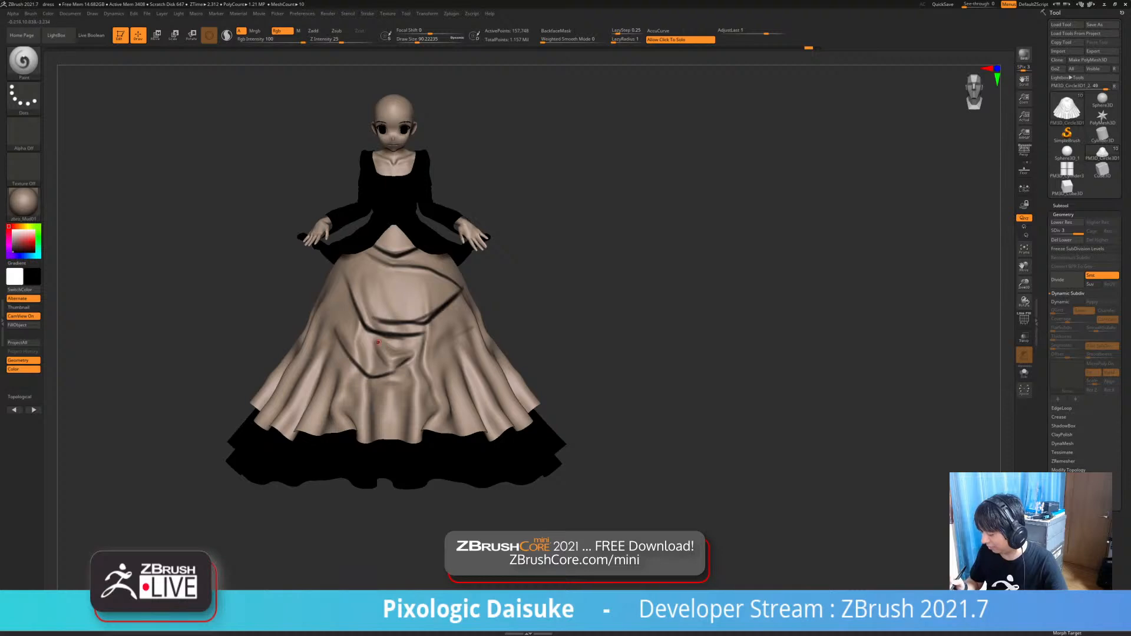
- Darken the central V-shaped fold with black strokes and paint guide lines running from it toward the skirt's side
right_click_drag(378, 342, 386, 337, "ctrl")
mouse_move(382, 349)
left_mouse_down()
mouse_move(393, 368)
mouse_move(425, 352)
left_mouse_up()
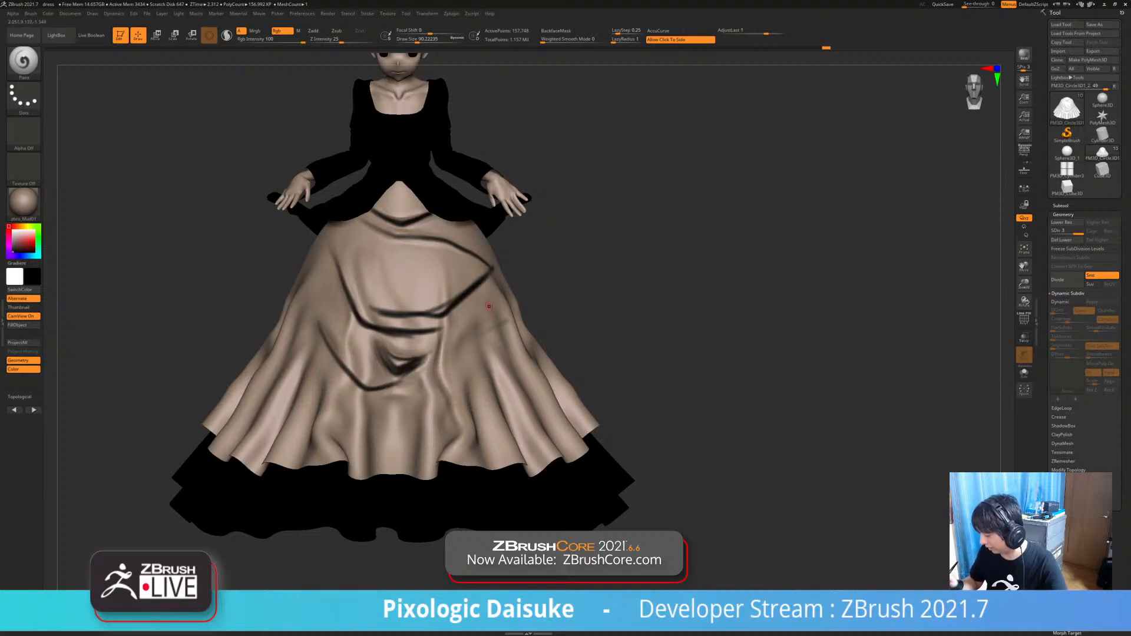
left_click_drag(489, 306, 447, 361)
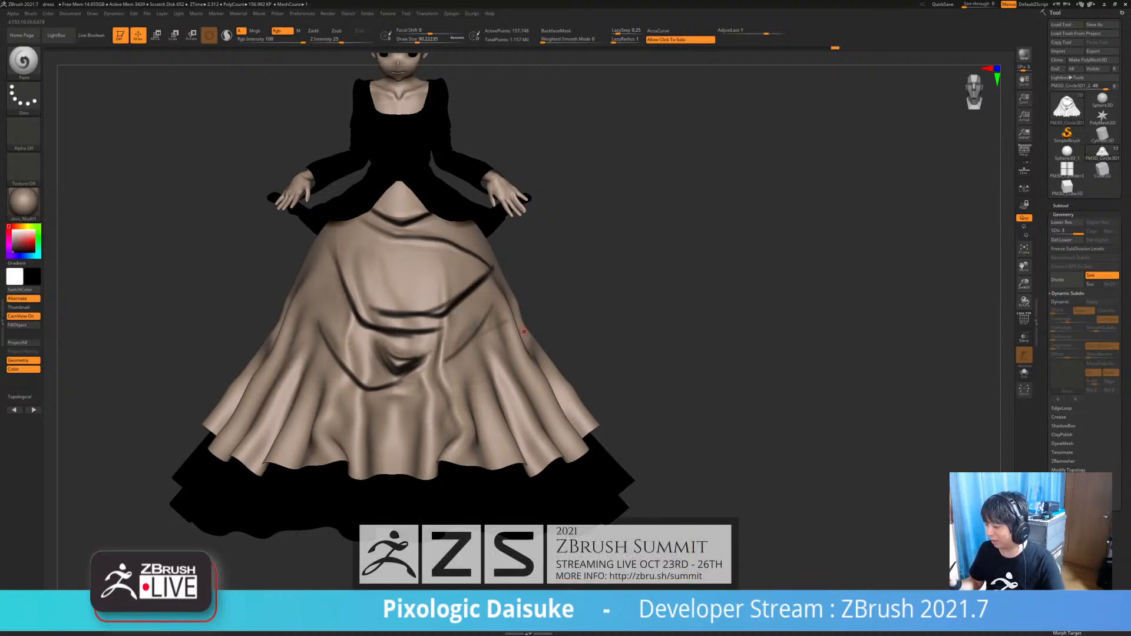
left_click_drag(524, 331, 413, 324)
- Paint a curved black drape line across the upper side of the skirt, just beneath the overskirt
left_click(707, 265)
left_click_drag(707, 265, 660, 277)
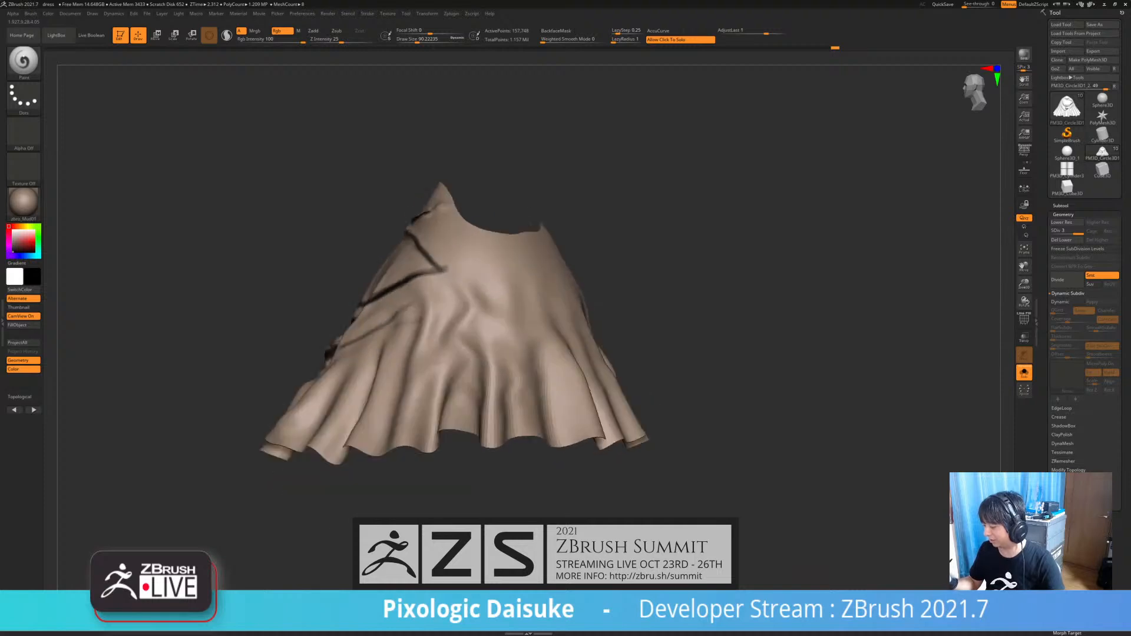
left_click(525, 221)
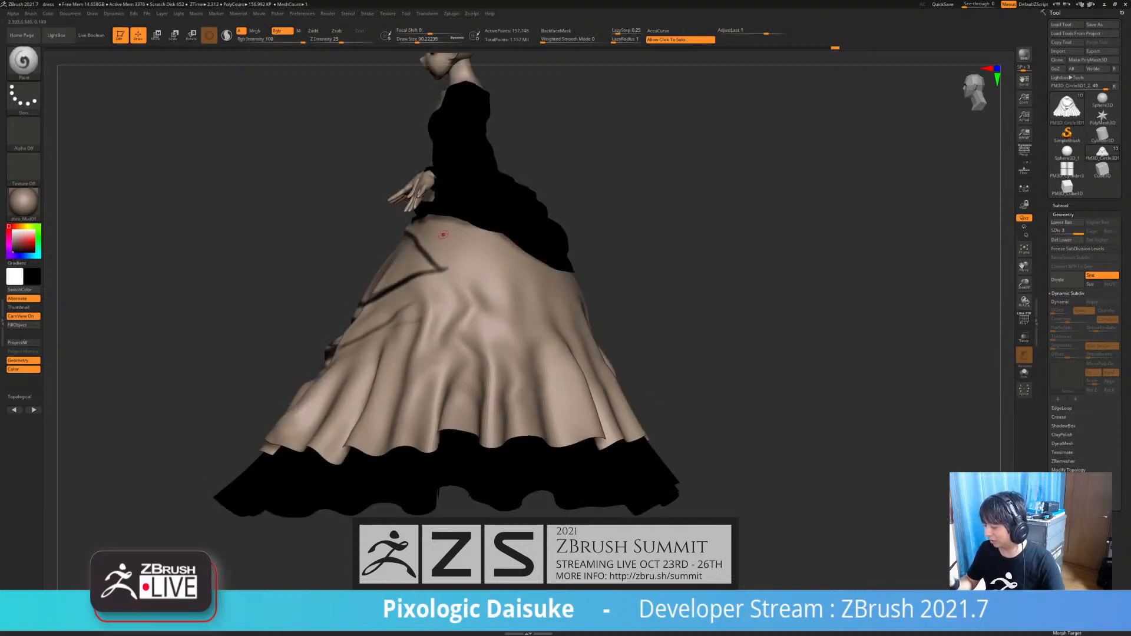
left_click_drag(444, 235, 532, 254)
- Paint two stacked black swag lines across the back of the skirt and extend them around toward the side
right_click_drag(474, 254, 471, 221, "ctrl")
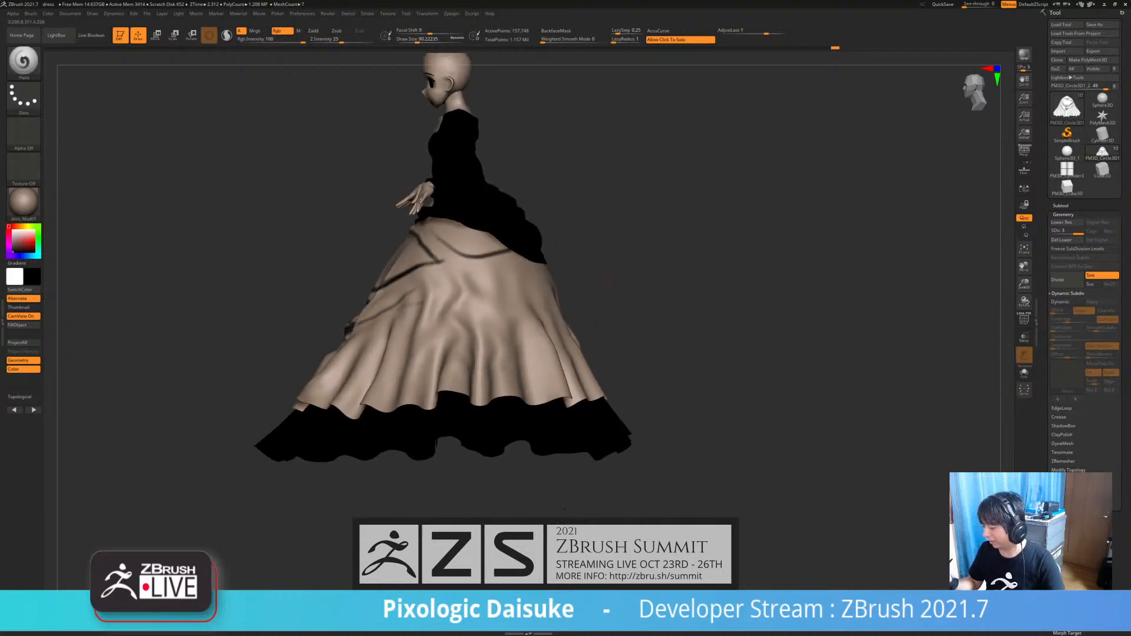
right_click_drag(583, 301, 449, 311)
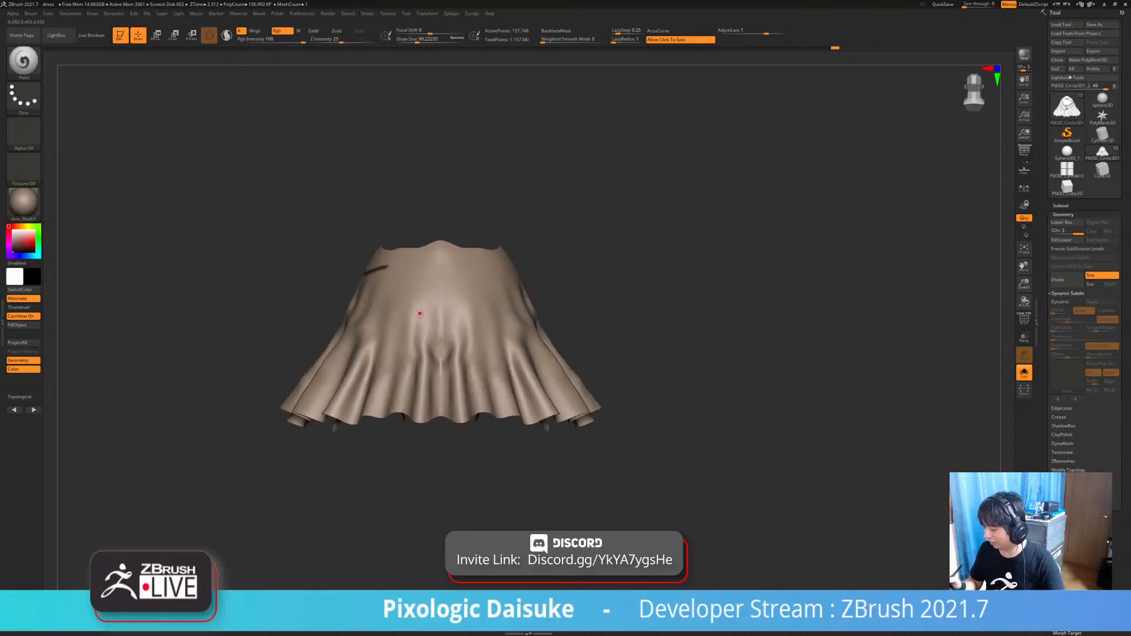
mouse_move(371, 310)
left_mouse_down()
mouse_move(415, 340)
mouse_move(496, 318)
mouse_move(405, 302)
mouse_move(517, 283)
left_mouse_up()
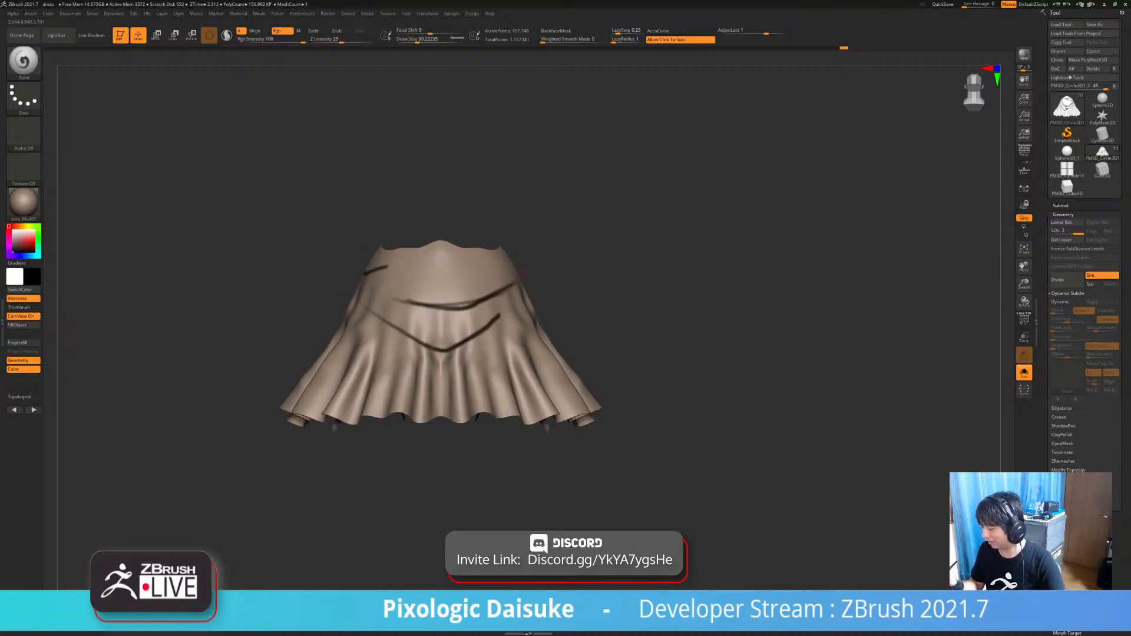
right_click_drag(517, 283, 442, 285)
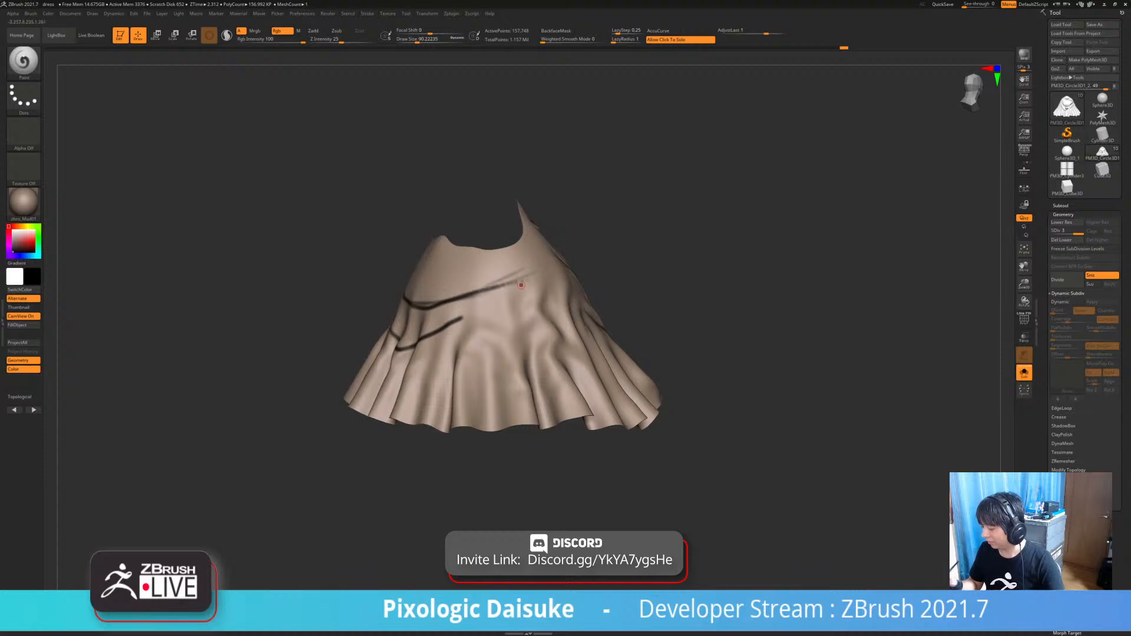
mouse_move(521, 286)
right_mouse_down()
mouse_move(625, 295)
mouse_move(515, 337)
mouse_move(545, 301)
right_mouse_up()
mouse_move(512, 302)
left_mouse_down()
mouse_move(491, 320)
mouse_move(510, 304)
left_mouse_up()
mouse_move(510, 304)
right_mouse_down()
mouse_move(525, 304)
mouse_move(384, 314)
right_mouse_up()
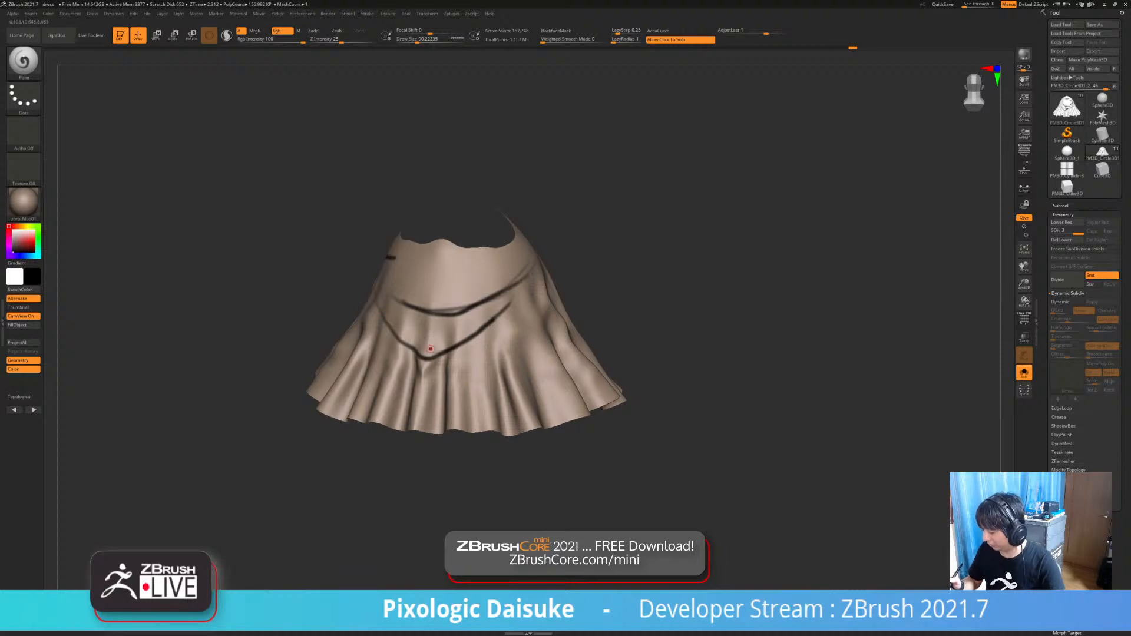
mouse_move(403, 343)
left_mouse_down()
mouse_move(467, 337)
mouse_move(490, 319)
left_mouse_up()
- Paint V-shaped black swag lines around the skirt's other side, linking the back drape lines with those on the front
right_click_drag(554, 318, 450, 345, "alt")
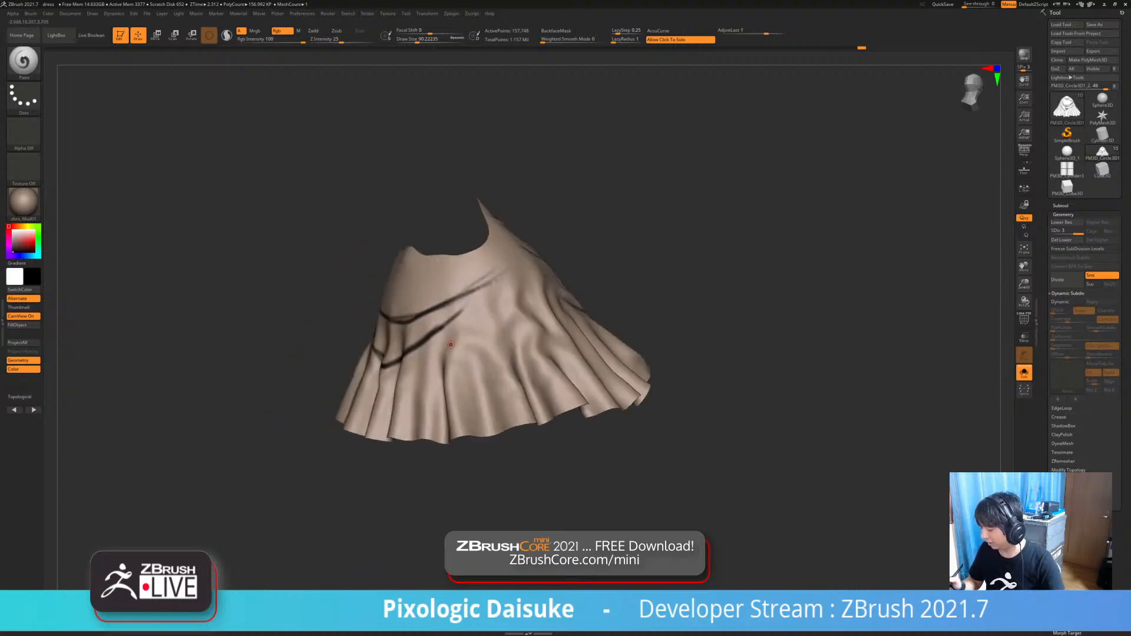
mouse_move(428, 354)
left_mouse_down()
mouse_move(508, 349)
mouse_move(537, 308)
left_mouse_up()
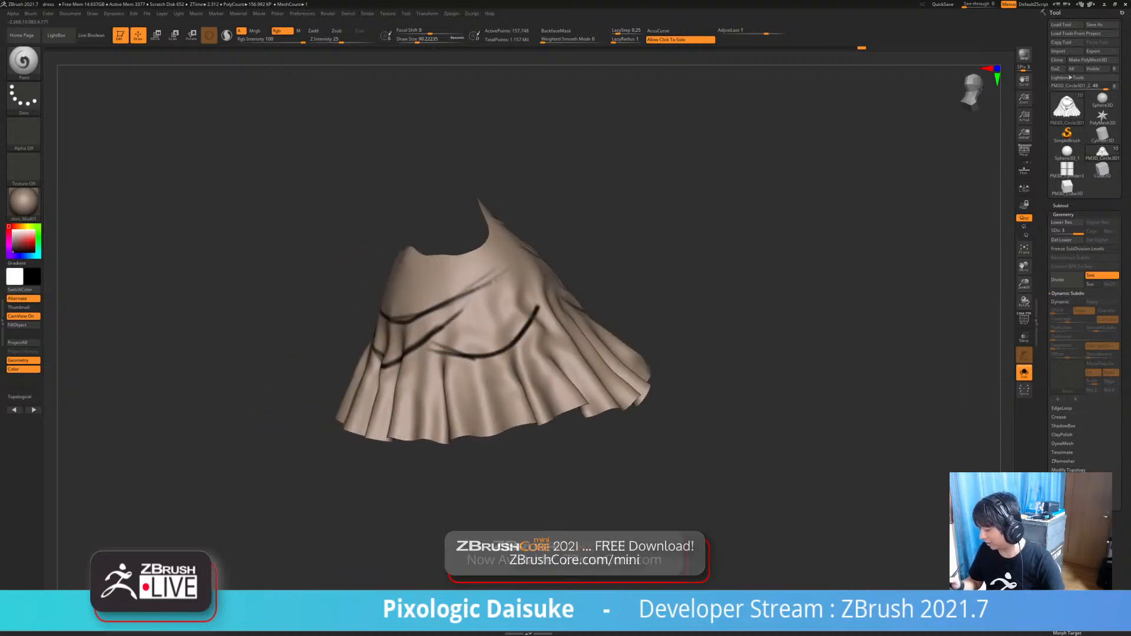
right_click_drag(544, 301, 584, 284, "alt")
right_click_drag(584, 285, 533, 324)
left_click_drag(529, 331, 608, 294)
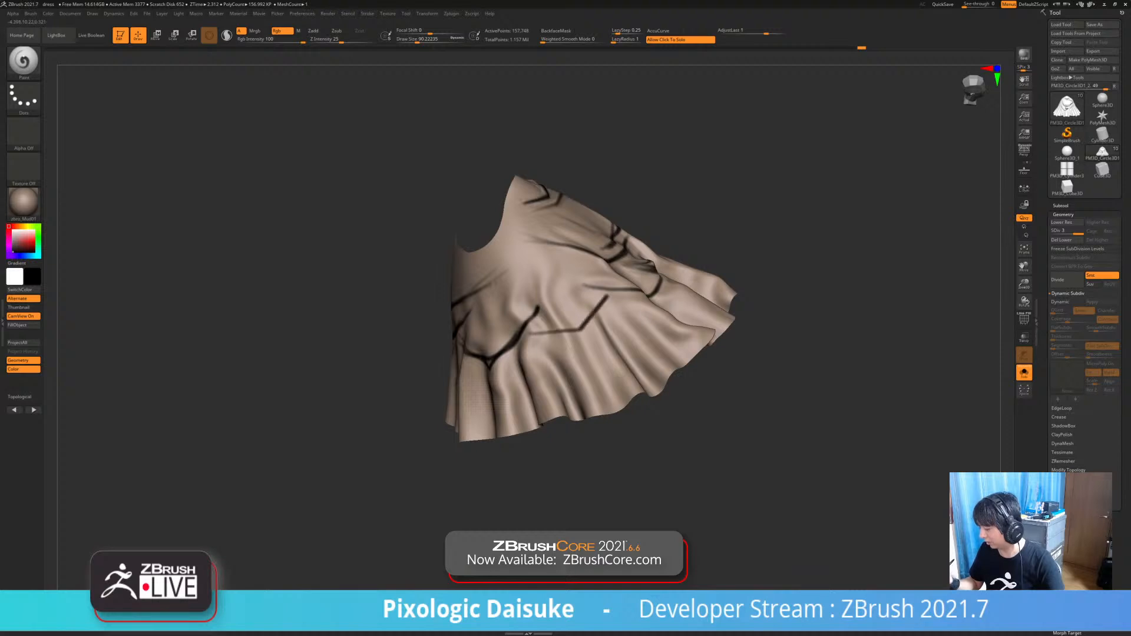
mouse_move(620, 284)
right_mouse_down("alt")
mouse_move(558, 338)
mouse_move(483, 347)
mouse_move(580, 345)
mouse_move(516, 363)
right_mouse_up("alt")
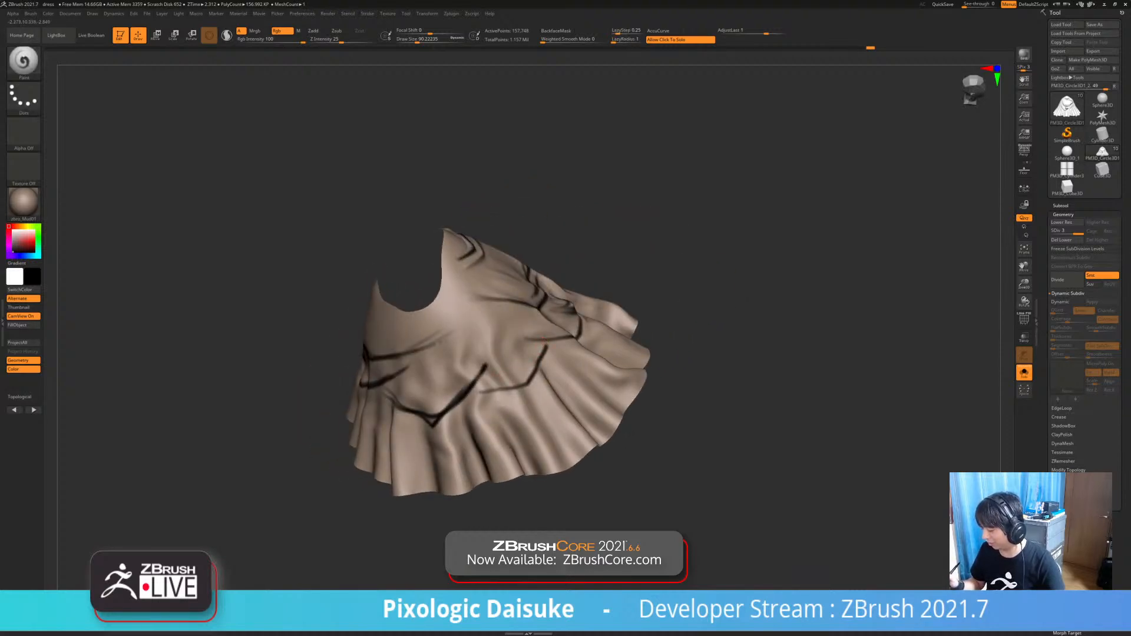
mouse_move(429, 361)
left_mouse_down()
mouse_move(490, 356)
mouse_move(515, 310)
left_mouse_up()
mouse_move(519, 312)
right_mouse_down()
mouse_move(457, 319)
mouse_move(530, 333)
mouse_move(448, 348)
right_mouse_up()
key("ctrl")
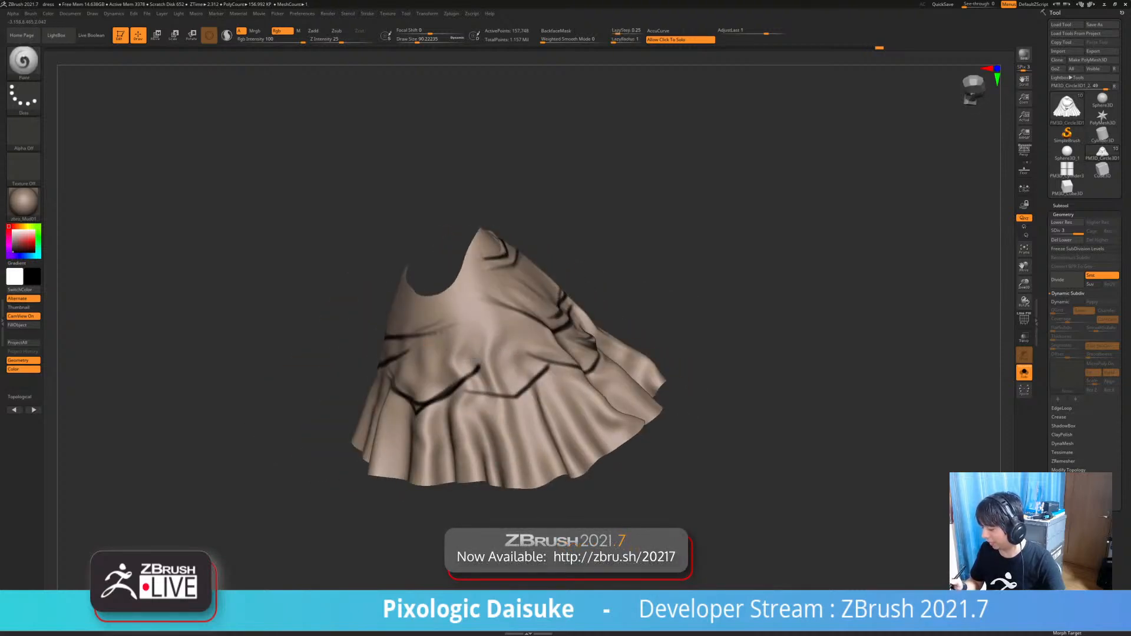
- Paint a short black line above the lower V-shaped swag on the skirt's side and compare the drape lines with the whole figure
left_click_drag(502, 338, 515, 322)
mouse_move(517, 323)
right_mouse_down()
mouse_move(472, 327)
mouse_move(461, 370)
right_mouse_up()
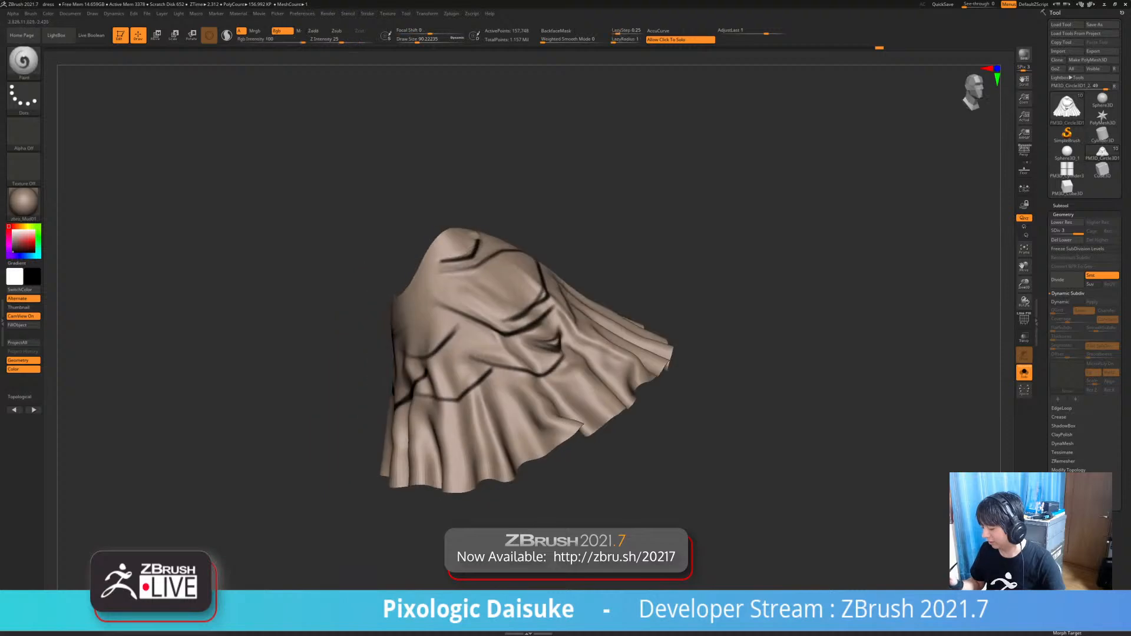
mouse_move(604, 439)
right_mouse_down("alt")
mouse_move(559, 434)
mouse_move(530, 412)
mouse_move(530, 482)
mouse_move(545, 496)
right_mouse_up("alt")
left_click(560, 434)
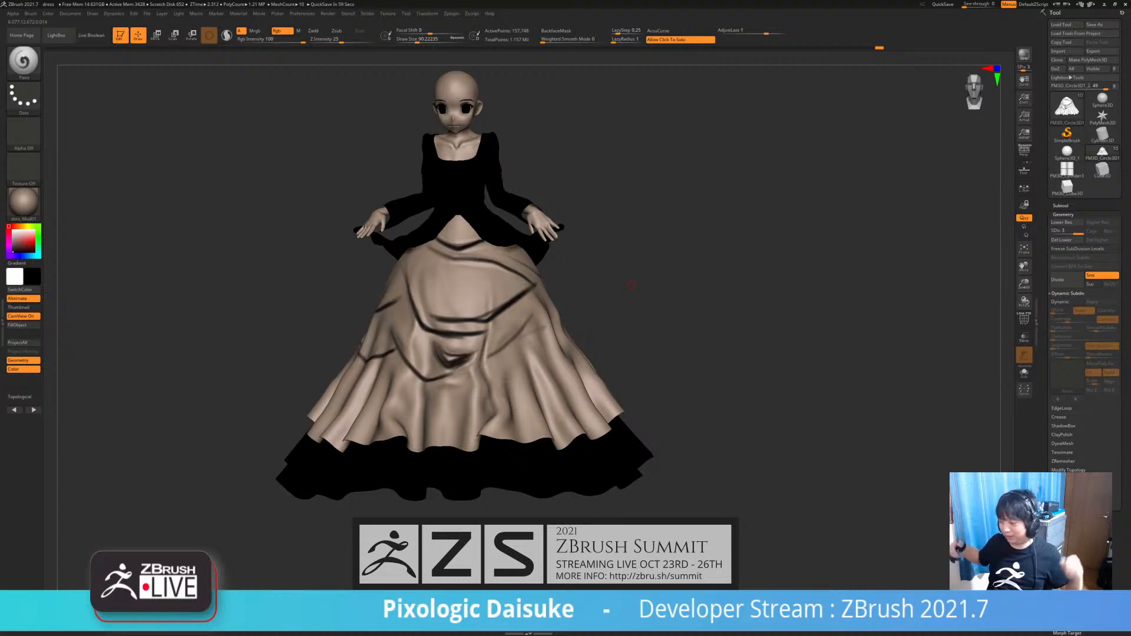
right_click_drag(631, 286, 666, 285)
left_click(631, 285)
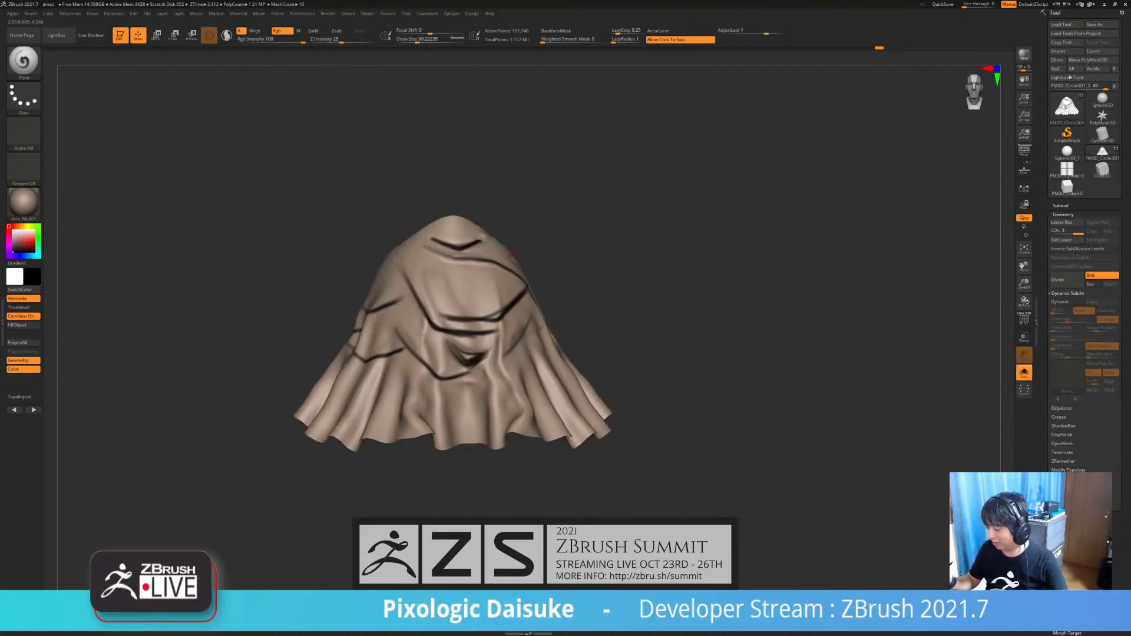
left_click(632, 286)
right_click_drag(443, 267, 398, 305)
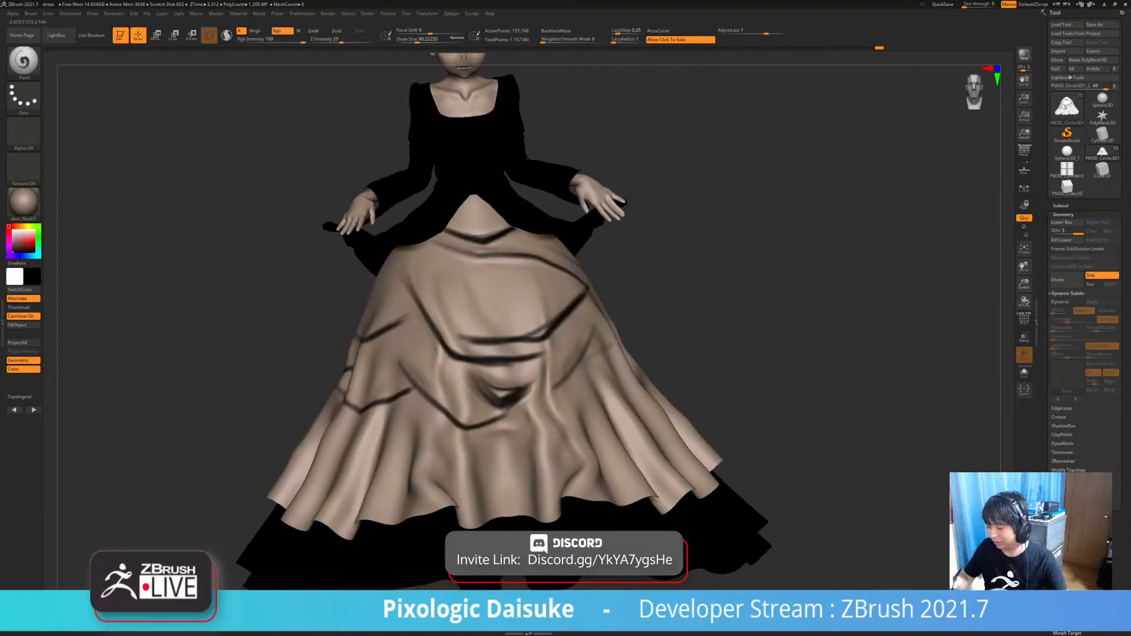
- Try pulling the skirt's upper side with an enlarged SnakeHook brush, and turn off the brush's colour painting
key("b")
key("s")
key("h")
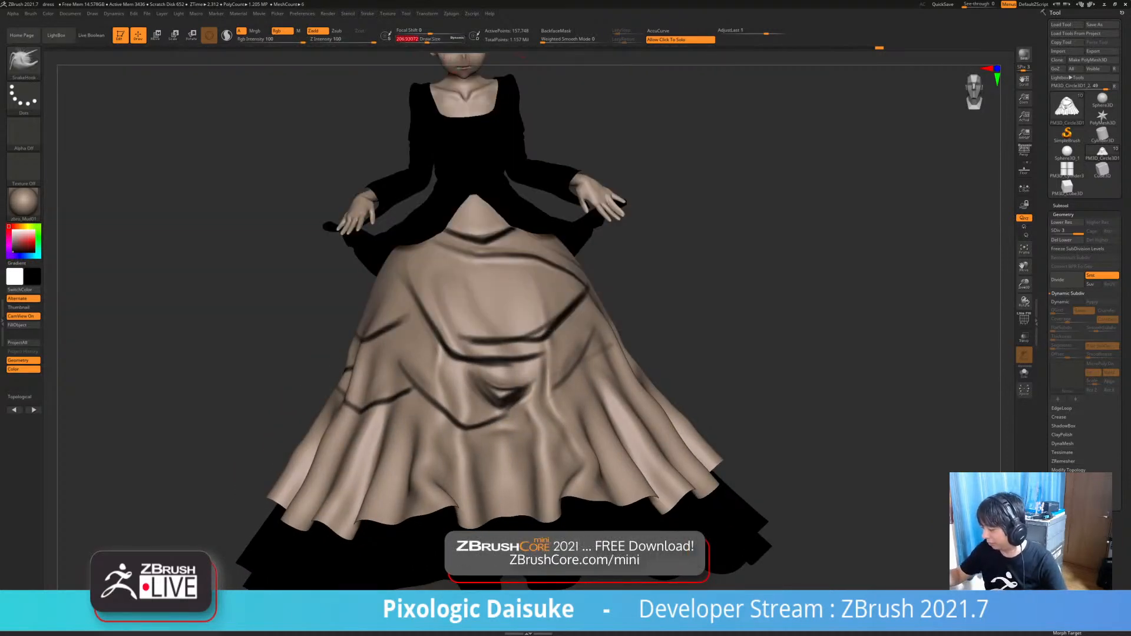
left_click(446, 39)
mouse_move(607, 283)
right_mouse_down()
mouse_move(570, 288)
mouse_move(589, 277)
right_mouse_up()
left_click_drag(582, 274, 563, 255)
key("ctrl+z")
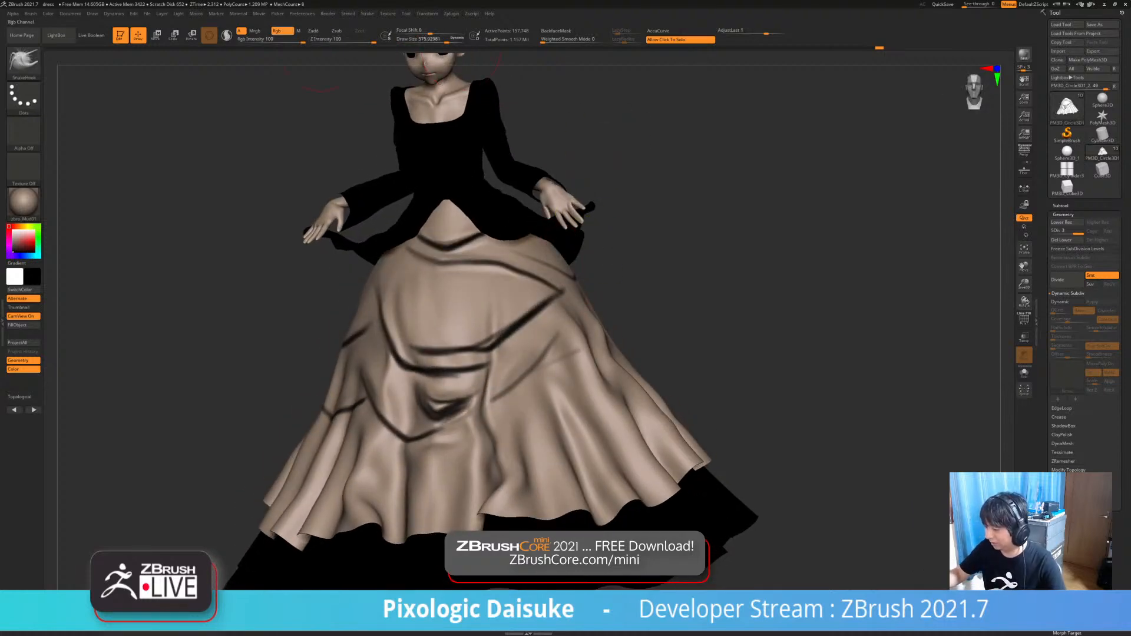
left_click(281, 31)
left_click(314, 31)
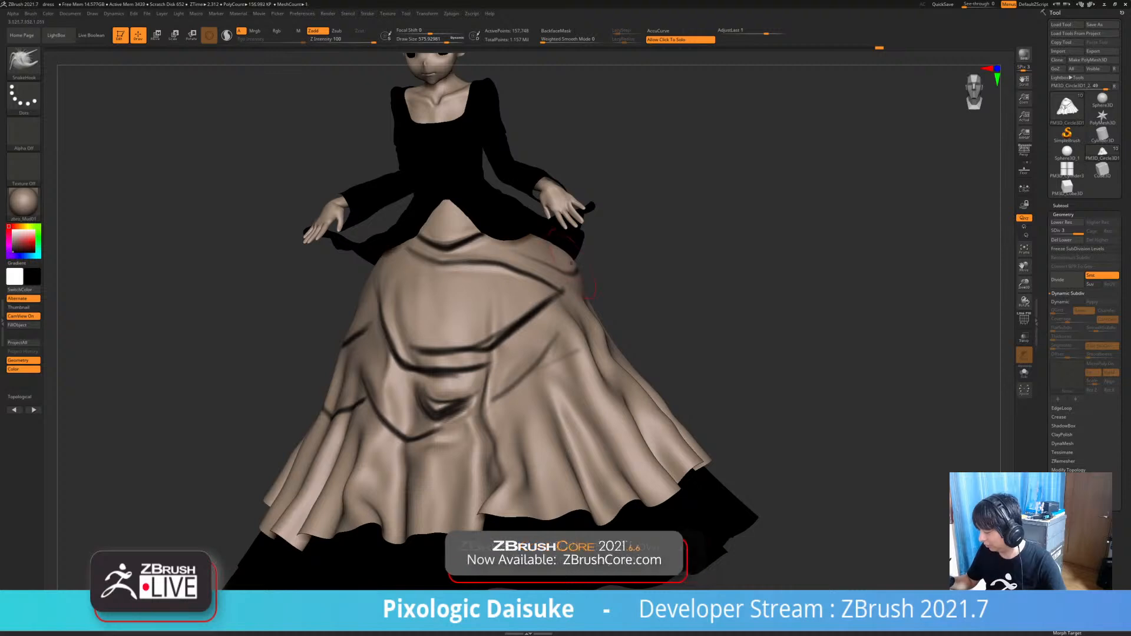
right_click_drag(574, 269, 507, 301)
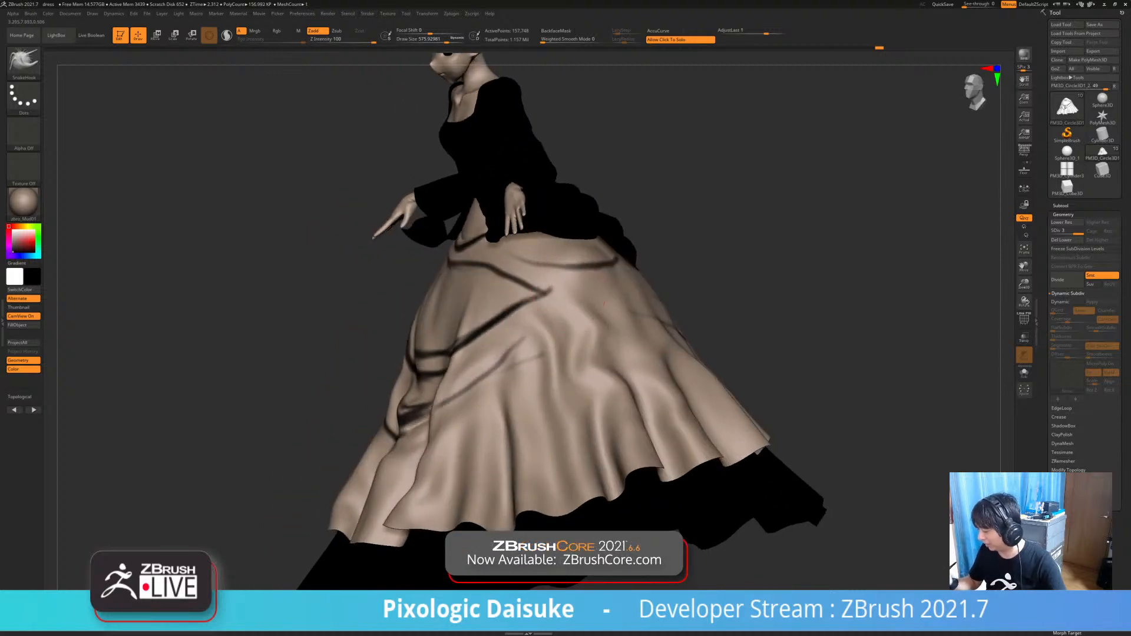
- Mark a black cross on the skirt's side just beneath the overskirt using the Paint brush, and set the draw size to about 80
left_click(23, 62)
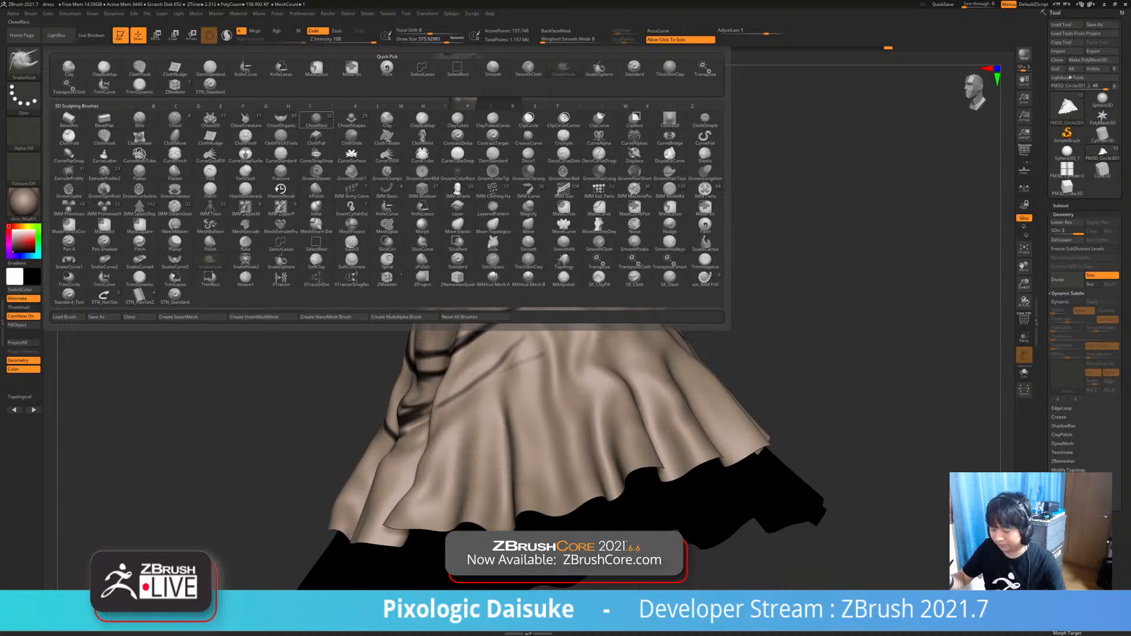
left_click(706, 226)
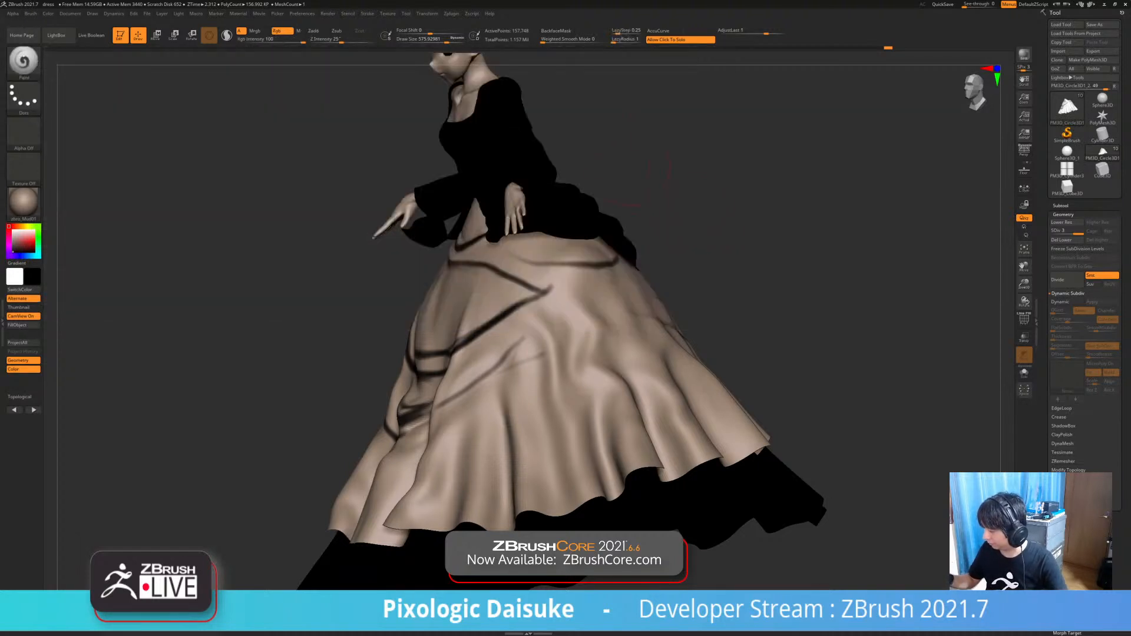
left_click(421, 39)
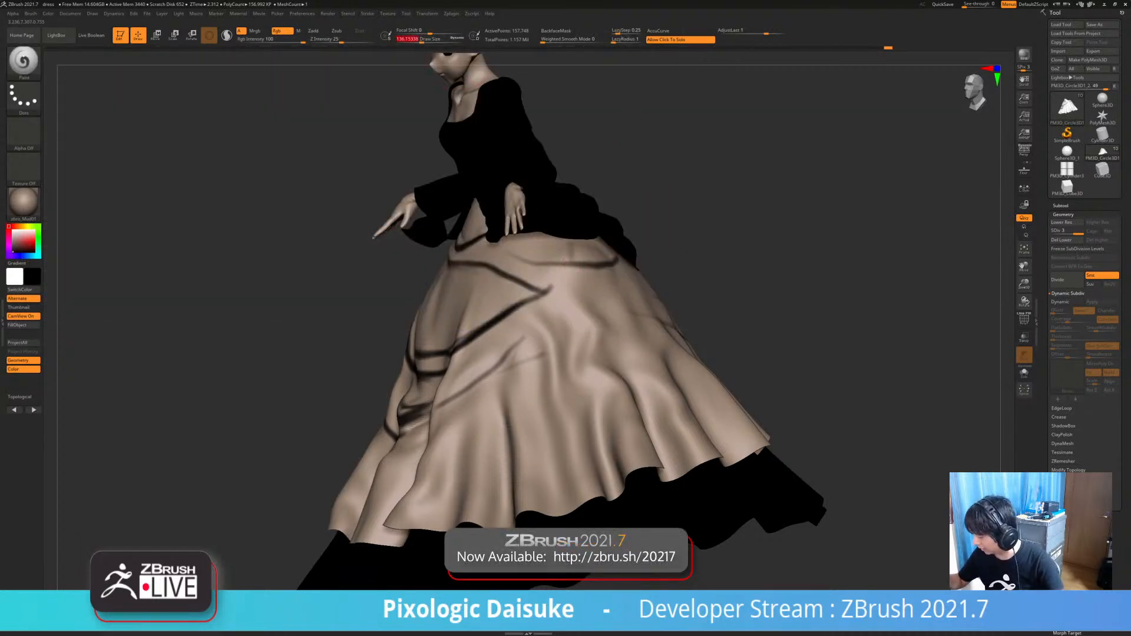
mouse_move(569, 249)
left_mouse_down()
mouse_move(571, 270)
mouse_move(571, 248)
left_mouse_up()
key("ctrl+z")
left_click(416, 39)
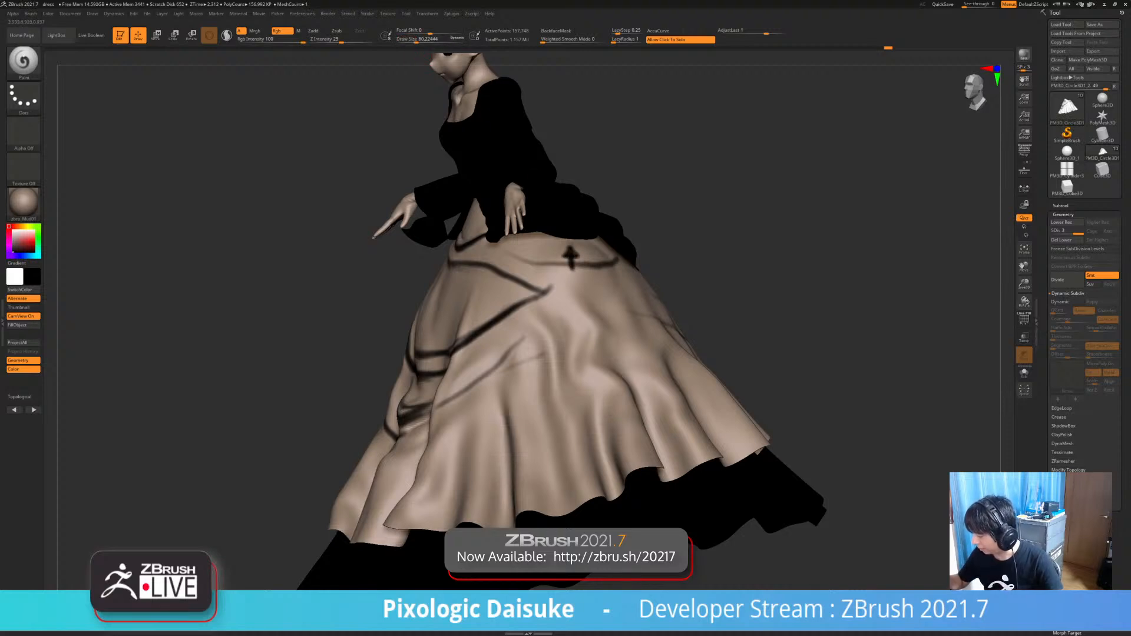
- Paint curved black drape lines running from the cross mark toward the front and back of the skirt
right_click_drag(569, 289, 502, 280, "alt")
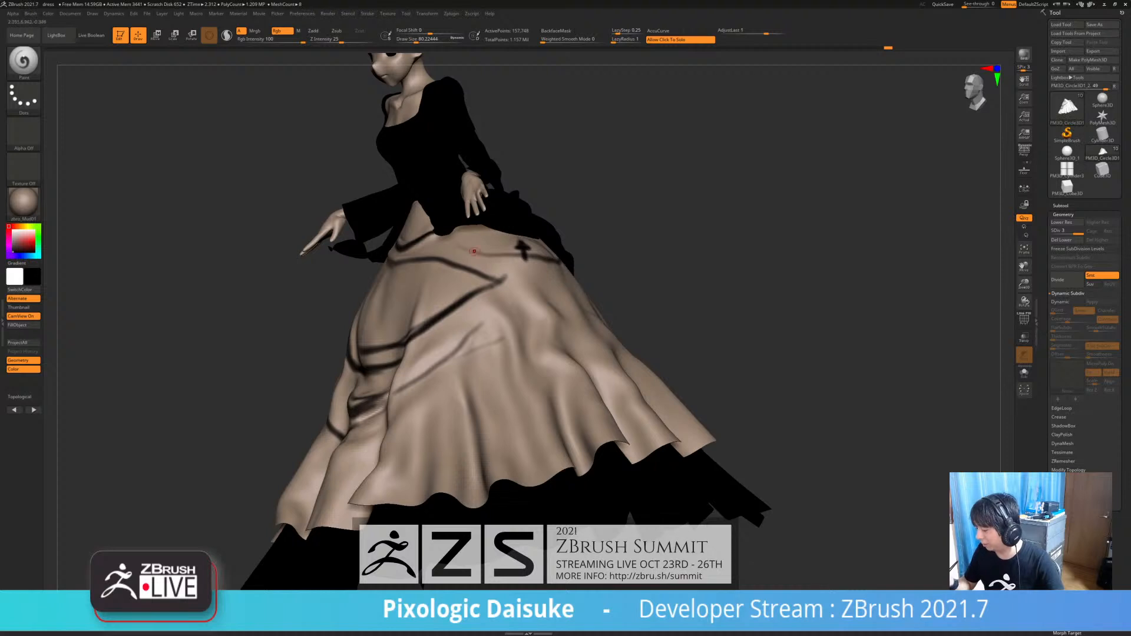
left_click_drag(468, 261, 515, 247)
right_click_drag(514, 253, 477, 254)
left_click_drag(528, 250, 576, 271)
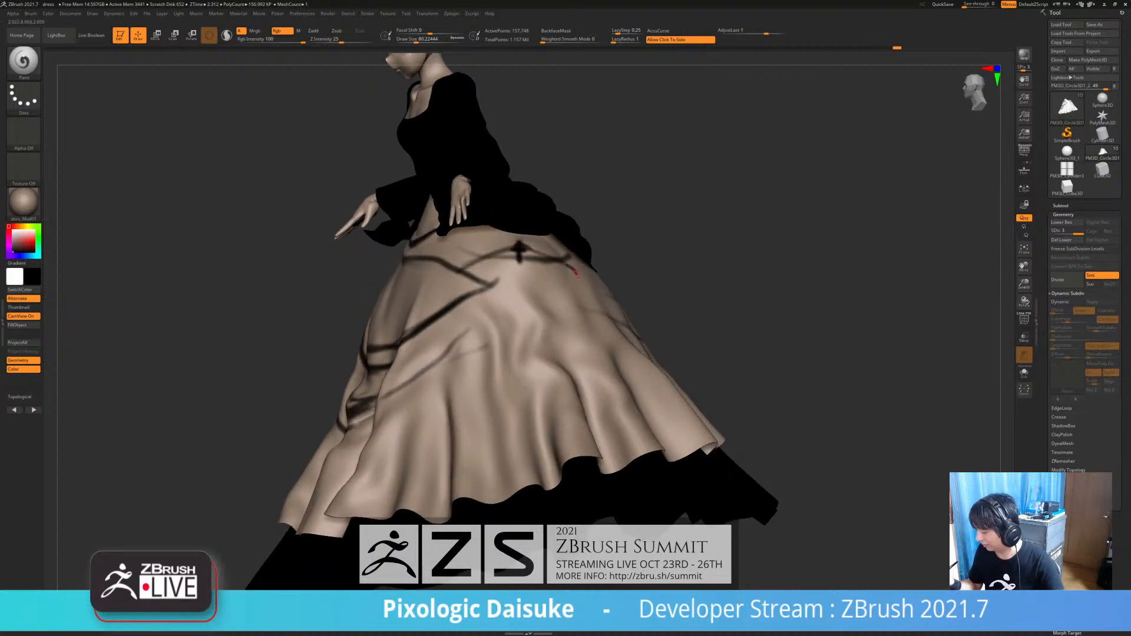
- Paint two V-shaped black fold lines on the upper front of the skirt, meeting the line that comes down from the cross mark
mouse_move(439, 262)
right_mouse_down()
mouse_move(471, 297)
mouse_move(358, 280)
right_mouse_up()
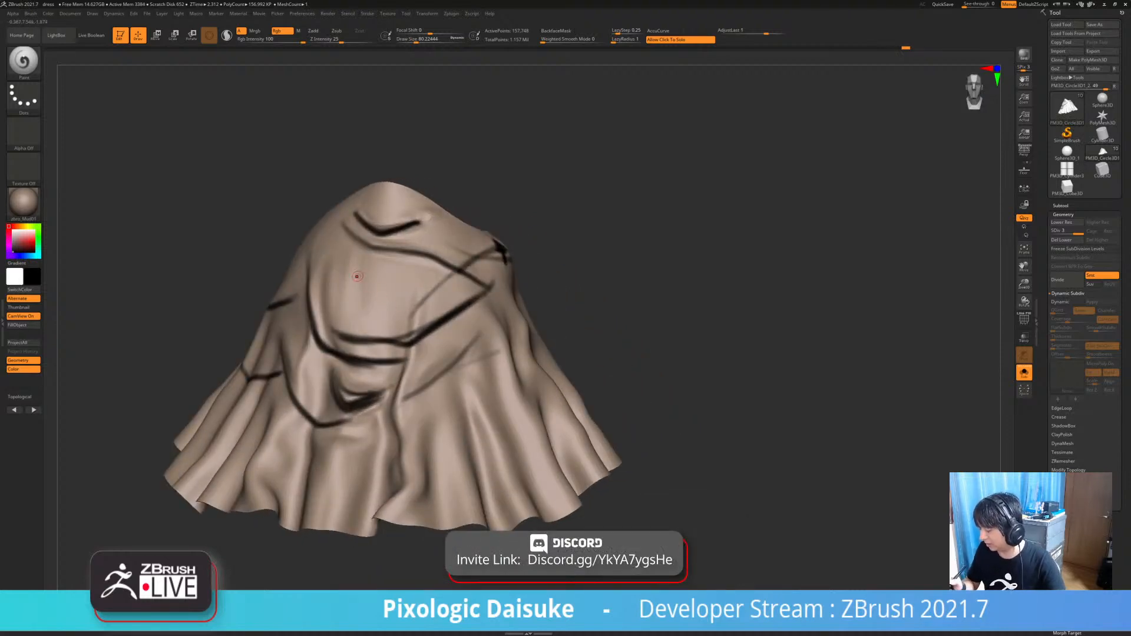
mouse_move(350, 281)
left_mouse_down()
mouse_move(398, 316)
mouse_move(432, 290)
left_mouse_up()
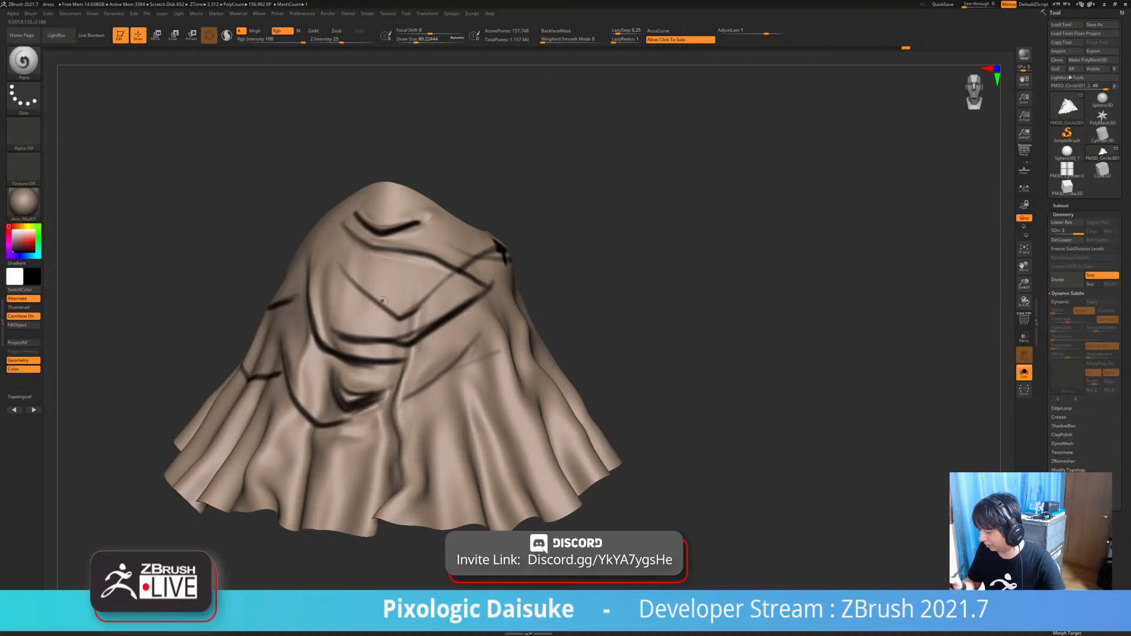
left_click_drag(354, 277, 418, 296)
right_click_drag(365, 277, 402, 272)
right_click_drag(483, 253, 399, 347)
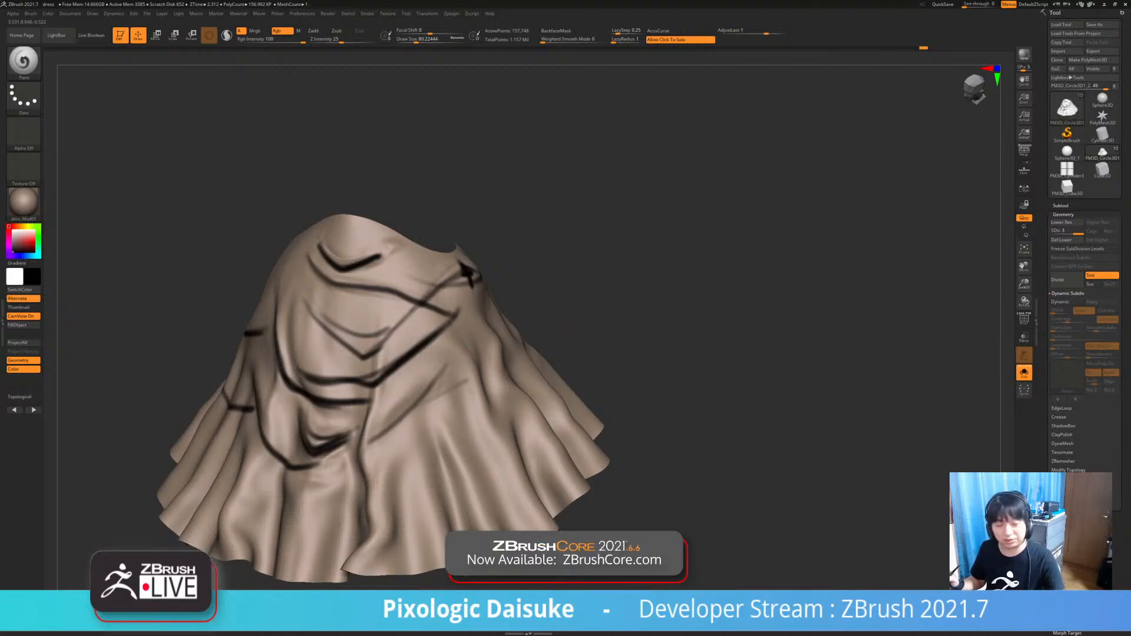
- Paint a long diagonal drape line and a lower swag line across the skirt's side beneath the cross mark
right_click_drag(613, 330, 500, 297, "alt")
left_click(631, 306)
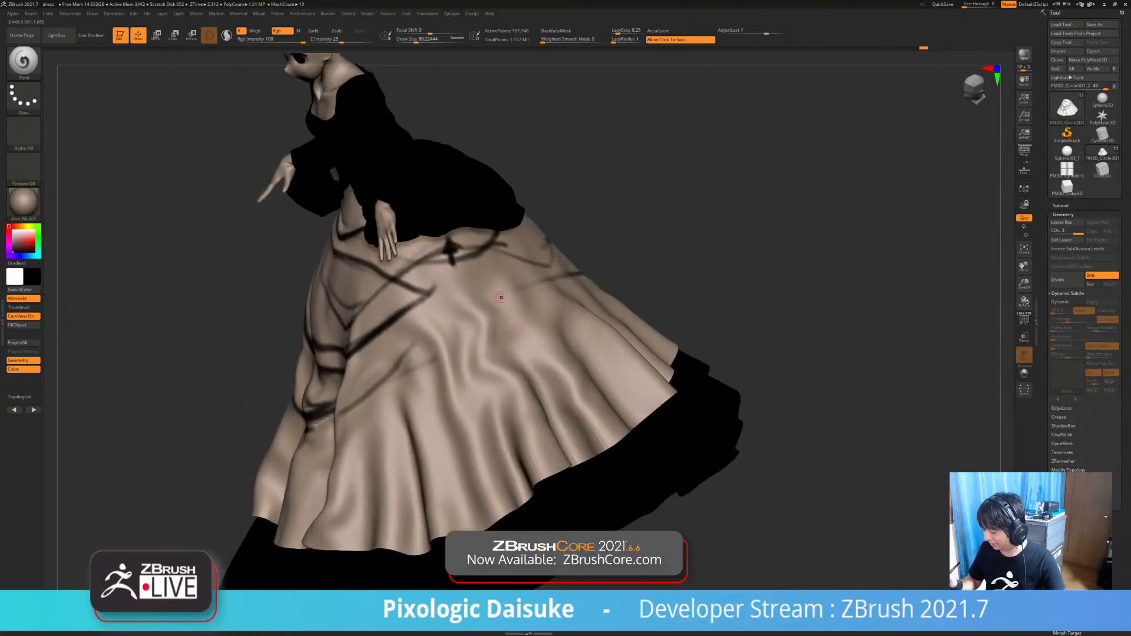
left_click_drag(430, 330, 512, 289)
mouse_move(511, 288)
right_mouse_down("ctrl")
mouse_move(489, 377)
mouse_move(569, 392)
mouse_move(472, 374)
right_mouse_up("ctrl")
mouse_move(499, 374)
left_mouse_down()
mouse_move(547, 377)
mouse_move(589, 340)
mouse_move(571, 364)
left_mouse_up()
mouse_move(504, 376)
right_mouse_down()
mouse_move(613, 392)
mouse_move(542, 392)
right_mouse_up()
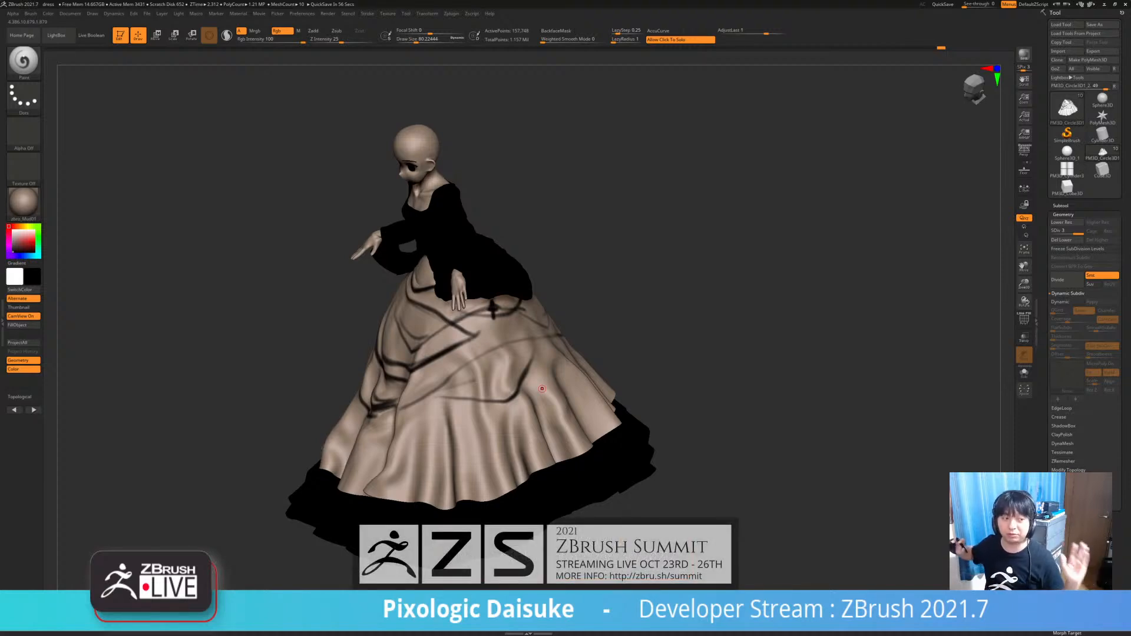
- Examine the painted drape lines from both sides and the front of the whole figure
mouse_move(542, 389)
right_mouse_down()
mouse_move(855, 389)
mouse_move(565, 390)
right_mouse_up()
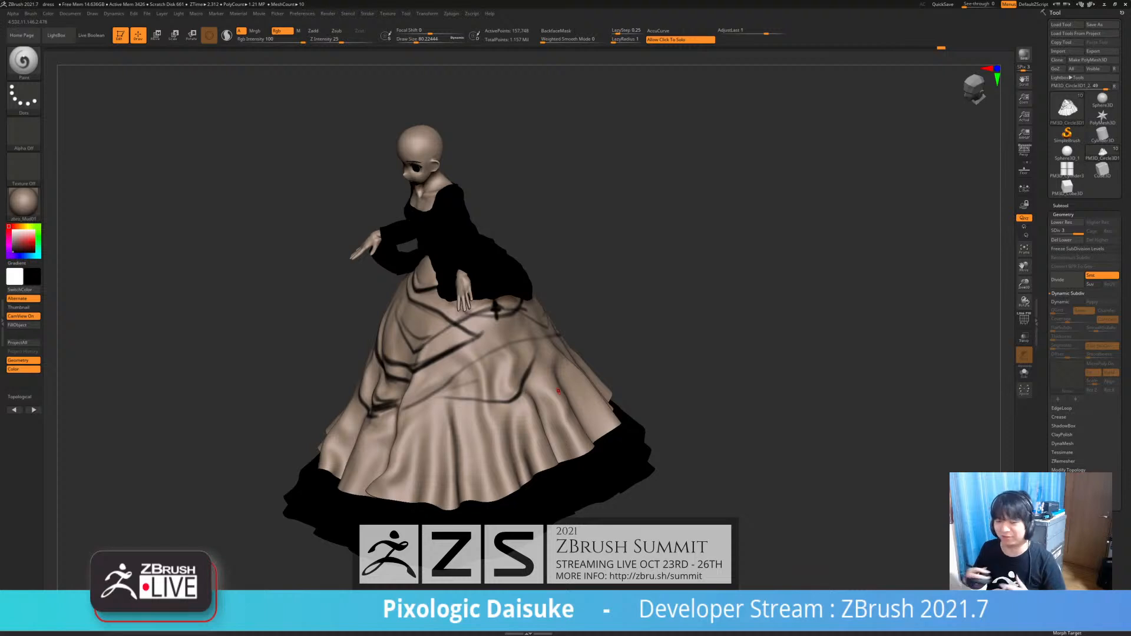
right_click_drag(424, 386, 452, 396)
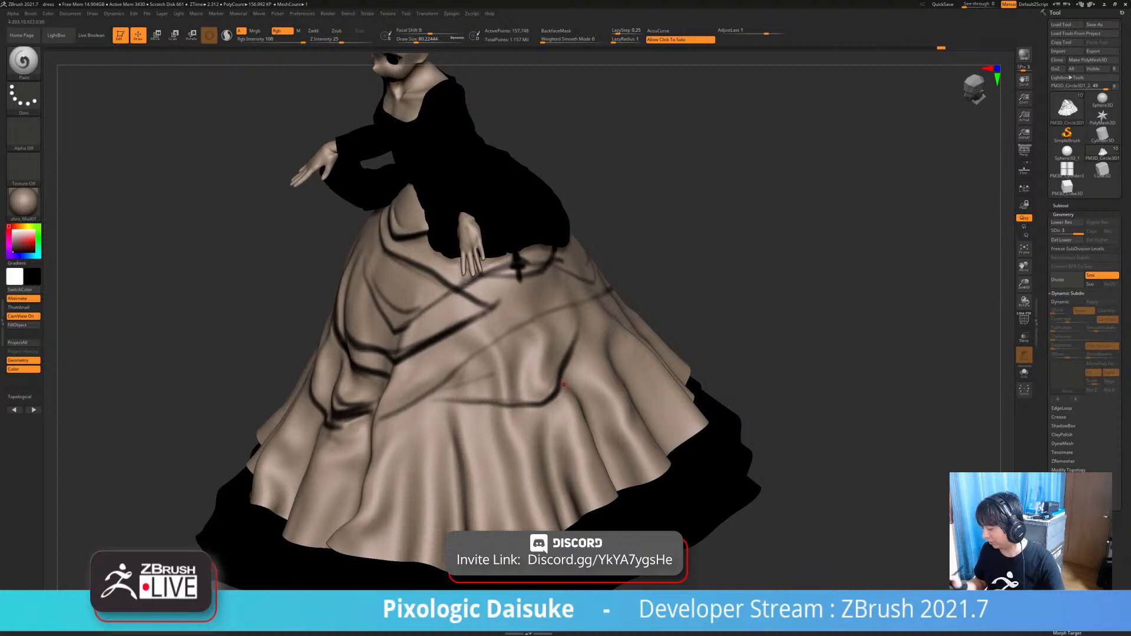
right_click_drag(536, 402, 672, 319)
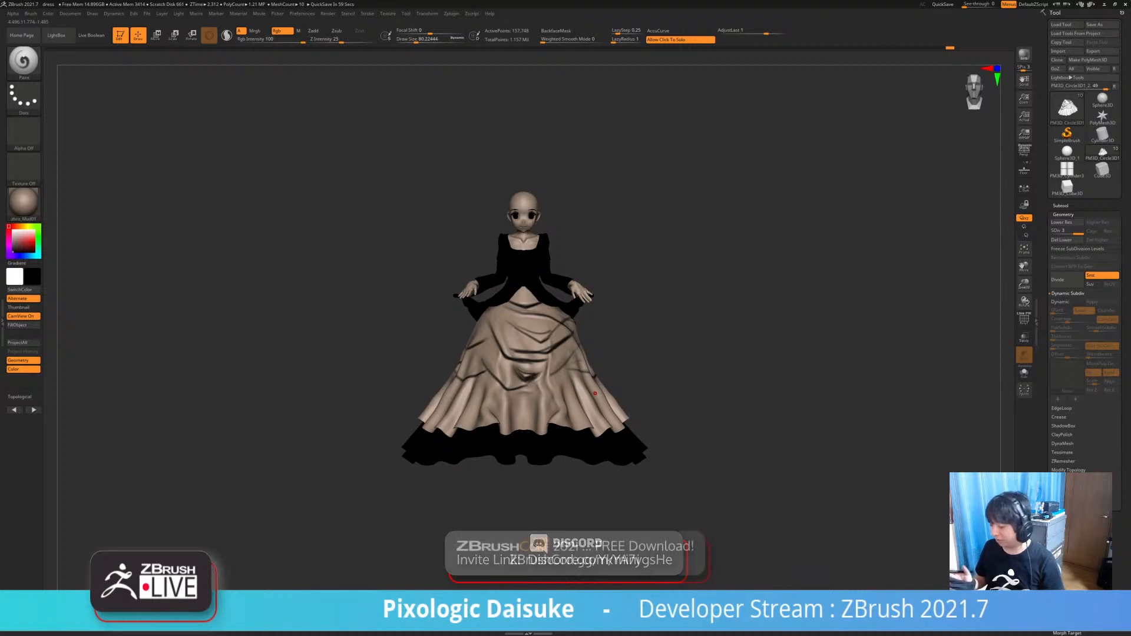
right_click_drag(573, 364, 529, 423, "ctrl")
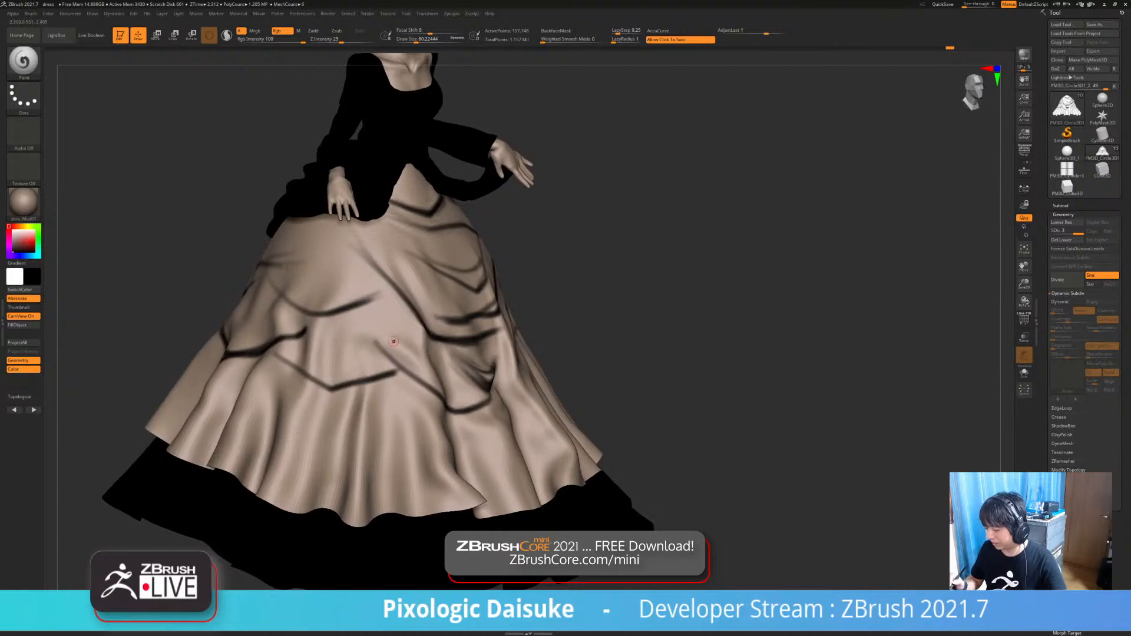
mouse_move(394, 341)
right_mouse_down()
mouse_move(418, 371)
mouse_move(478, 398)
mouse_move(497, 393)
mouse_move(380, 342)
right_mouse_up()
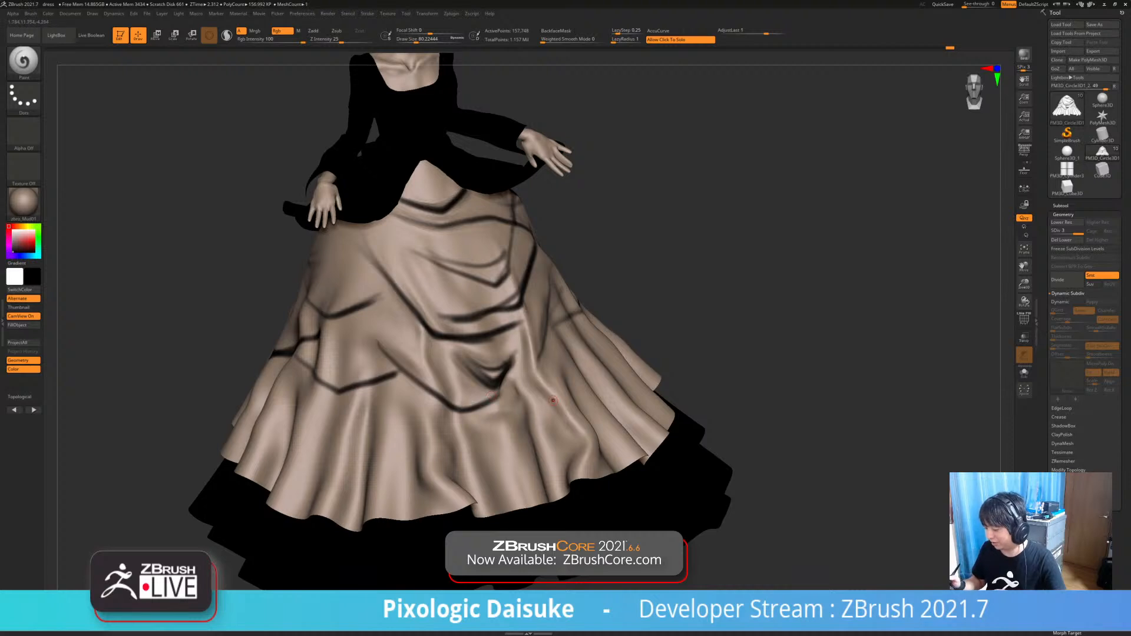
right_click_drag(493, 394, 550, 385, "alt")
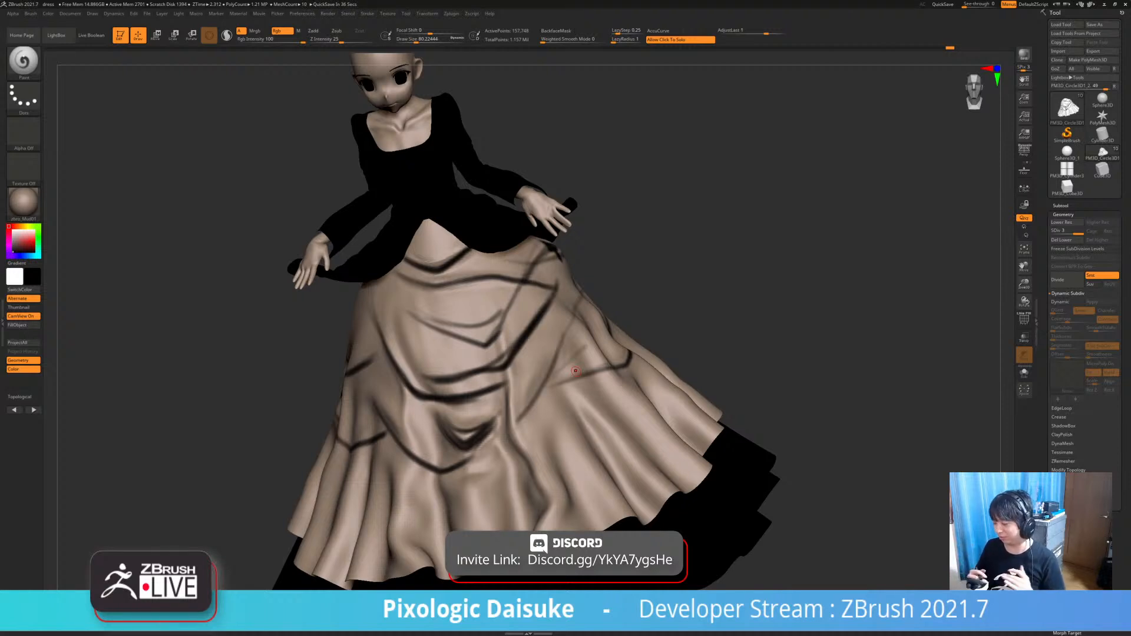
right_click_drag(576, 371, 592, 347)
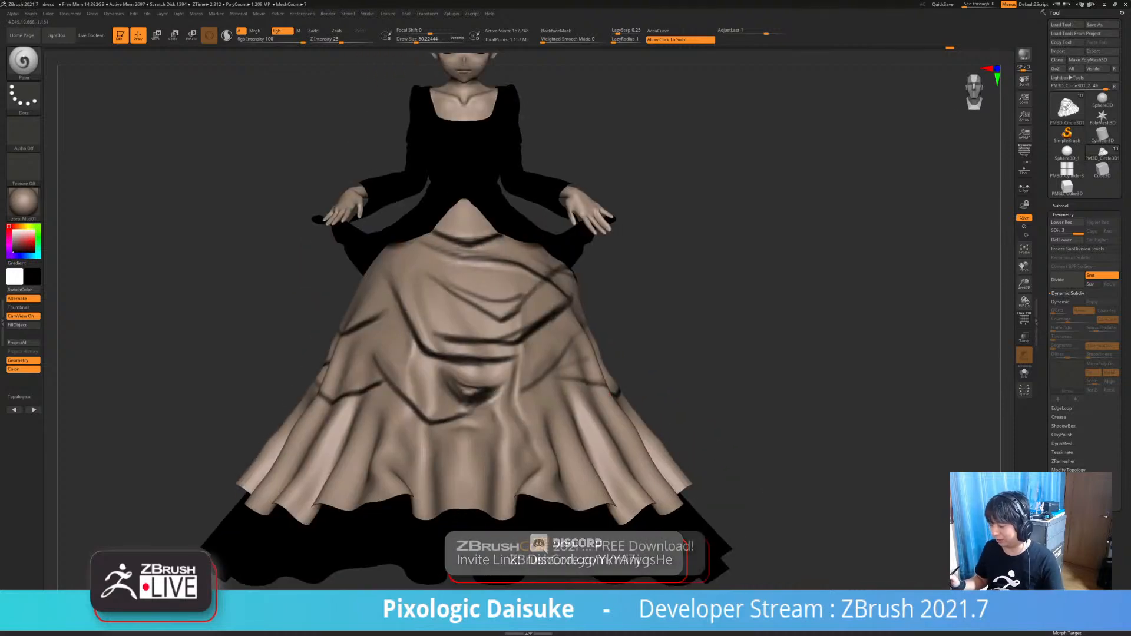
right_click_drag(603, 399, 578, 392, "alt")
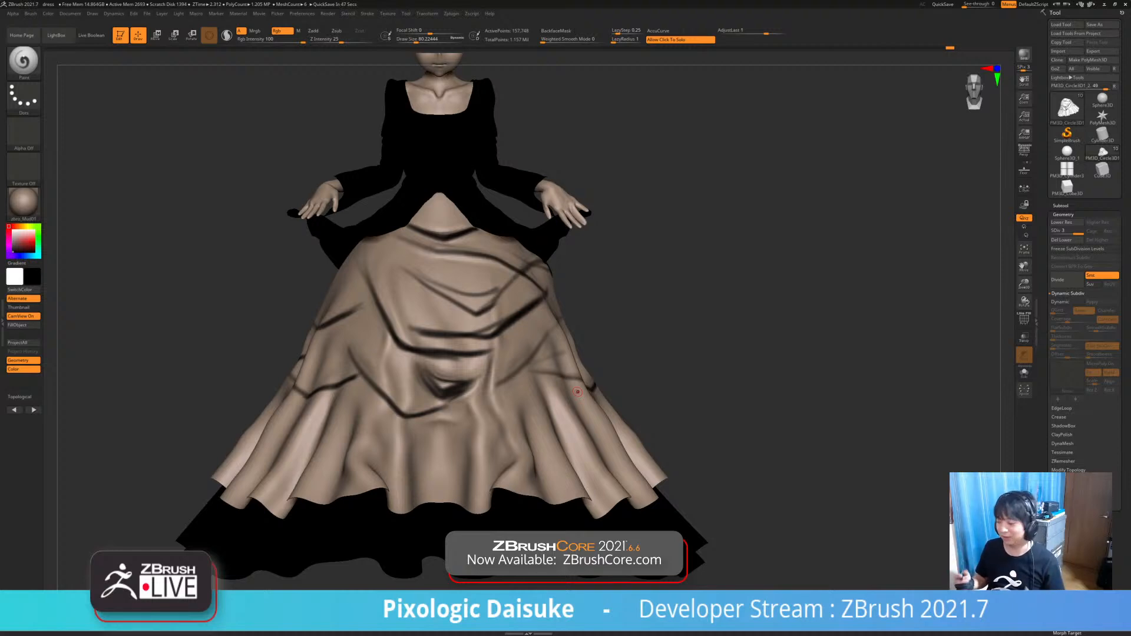
- Make the black dress piece with the bodice and underskirt active and fill it with white
left_click(545, 242, "alt")
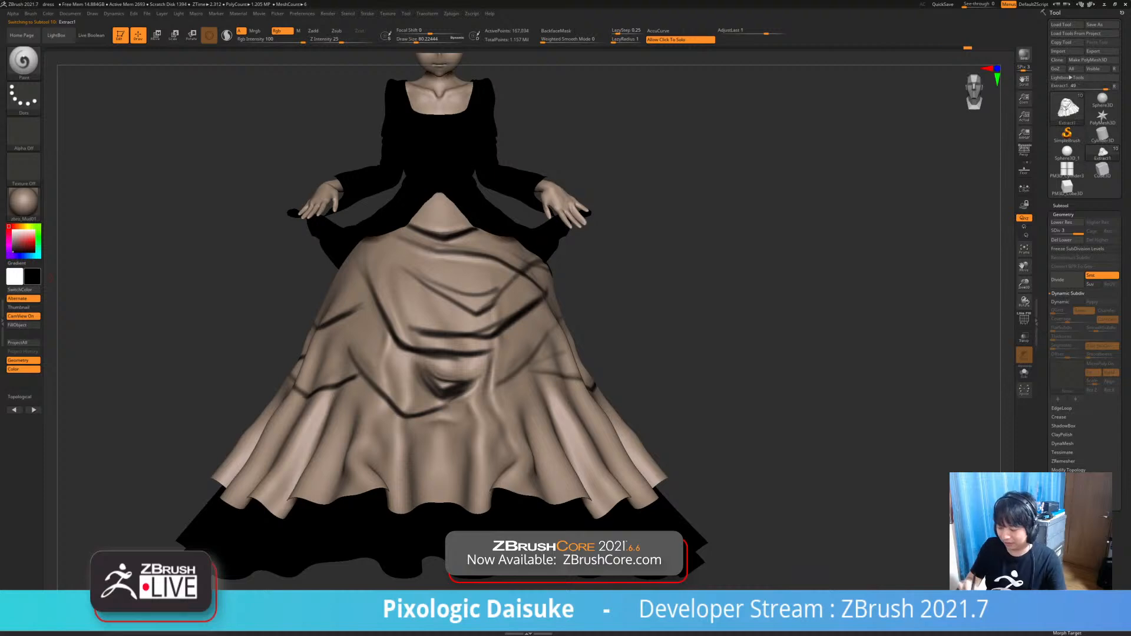
key("v")
left_click(24, 325)
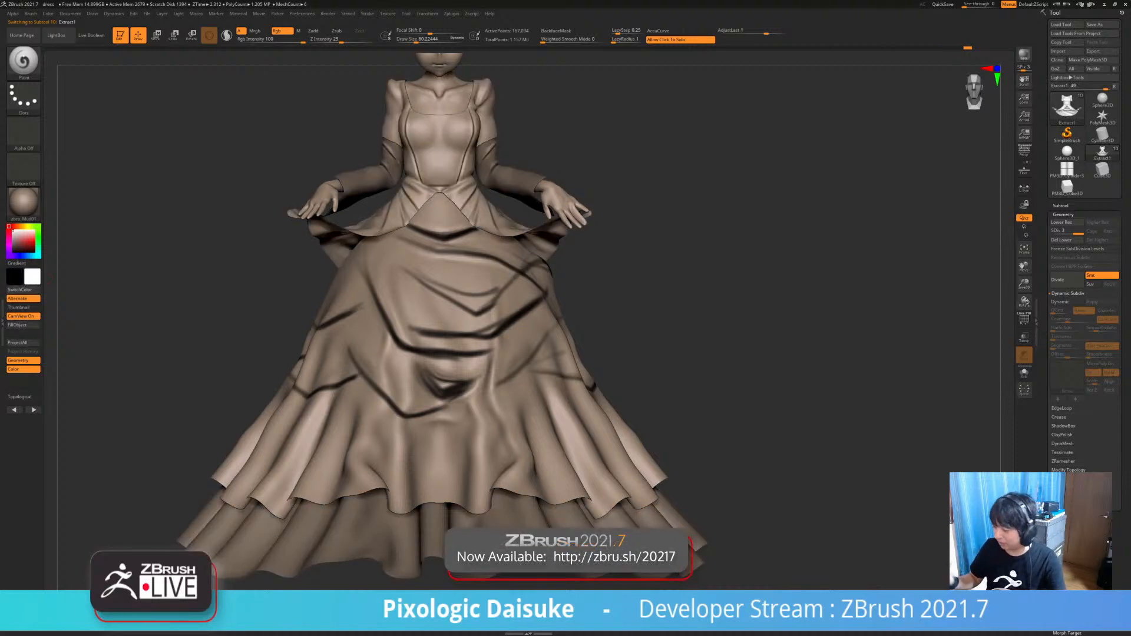
- Switch to the Standard brush and enlarge it slightly for sculpting the bodice and overskirt piece
right_click_drag(563, 98, 554, 203, "alt")
mouse_move(554, 204)
right_mouse_down("ctrl")
mouse_move(597, 223)
mouse_move(611, 276)
right_mouse_up("ctrl")
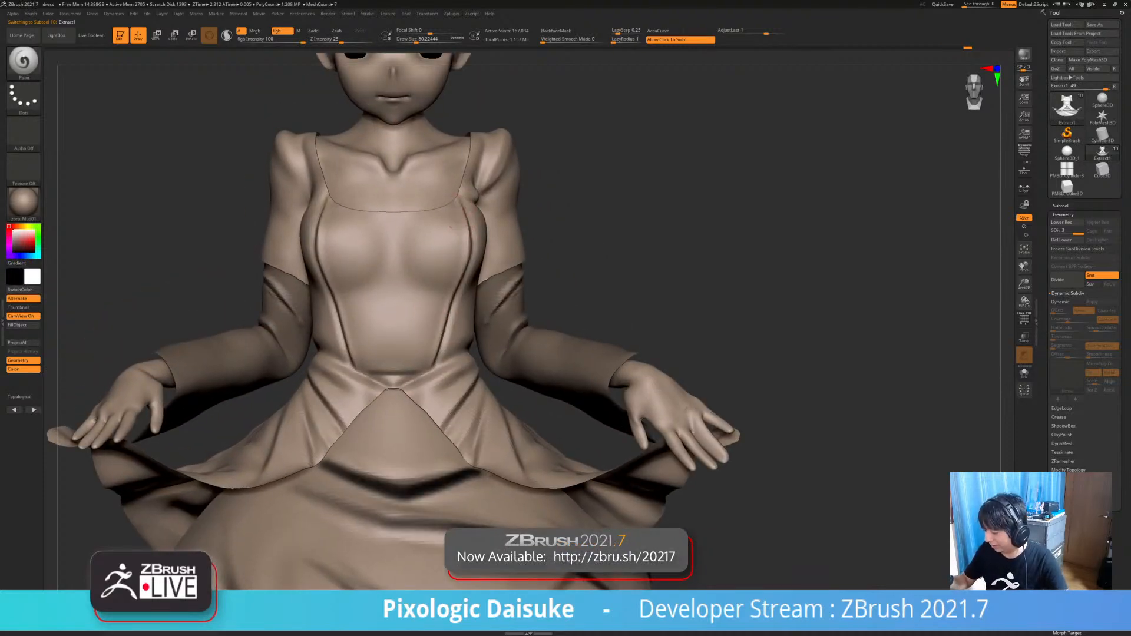
right_click_drag(448, 241, 421, 253)
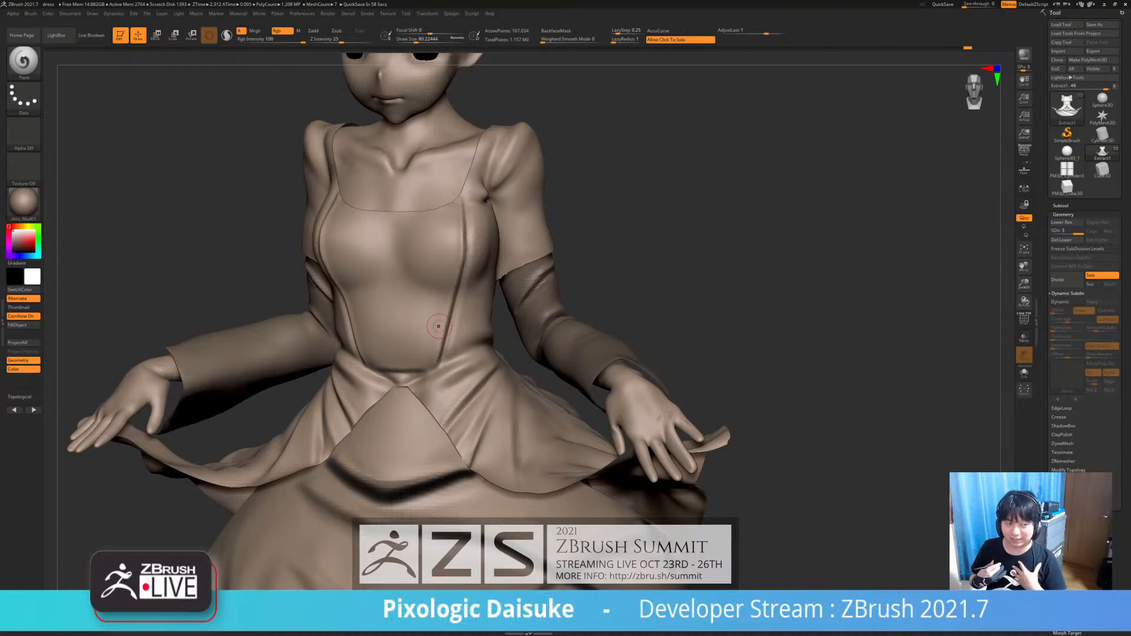
right_click_drag(438, 326, 524, 372)
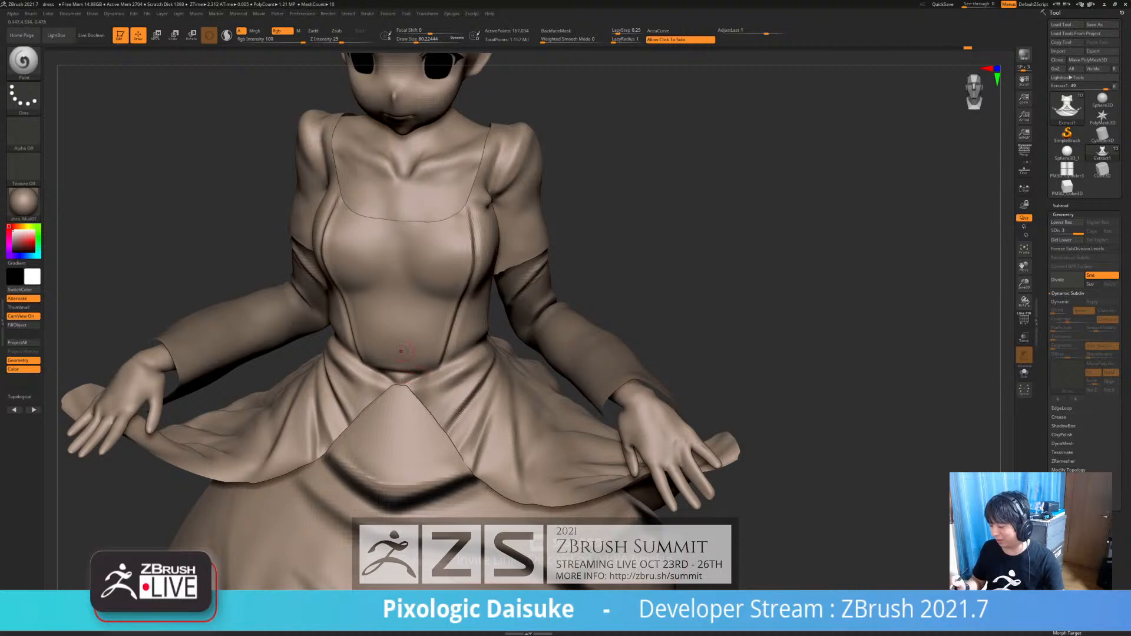
key("ctrl")
right_click_drag(480, 383, 496, 423, "ctrl")
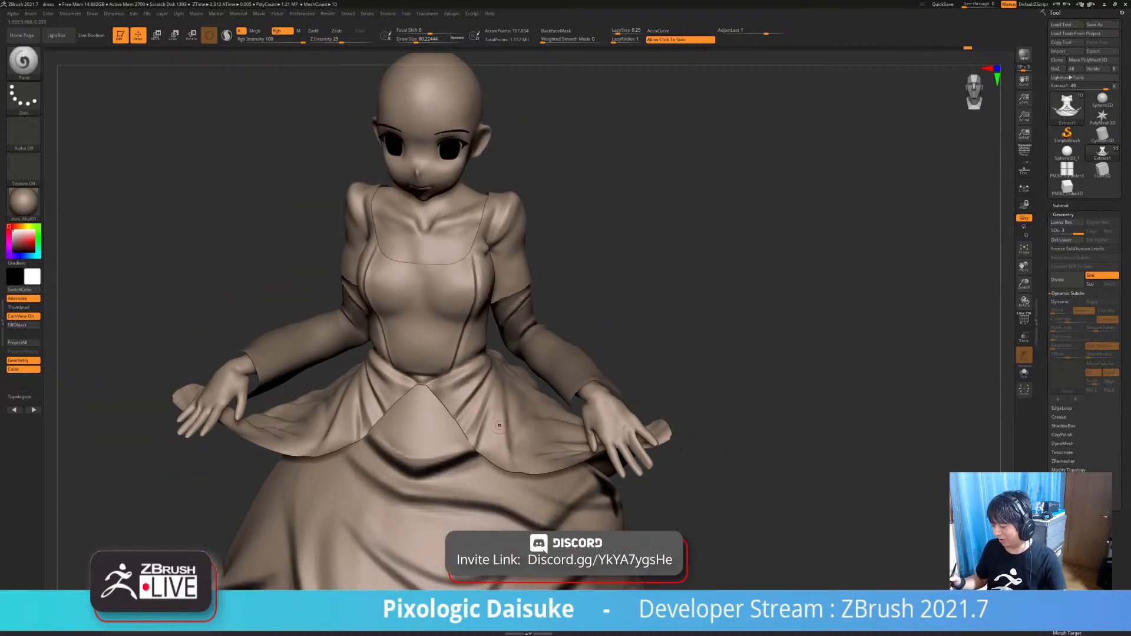
key("b")
key("s")
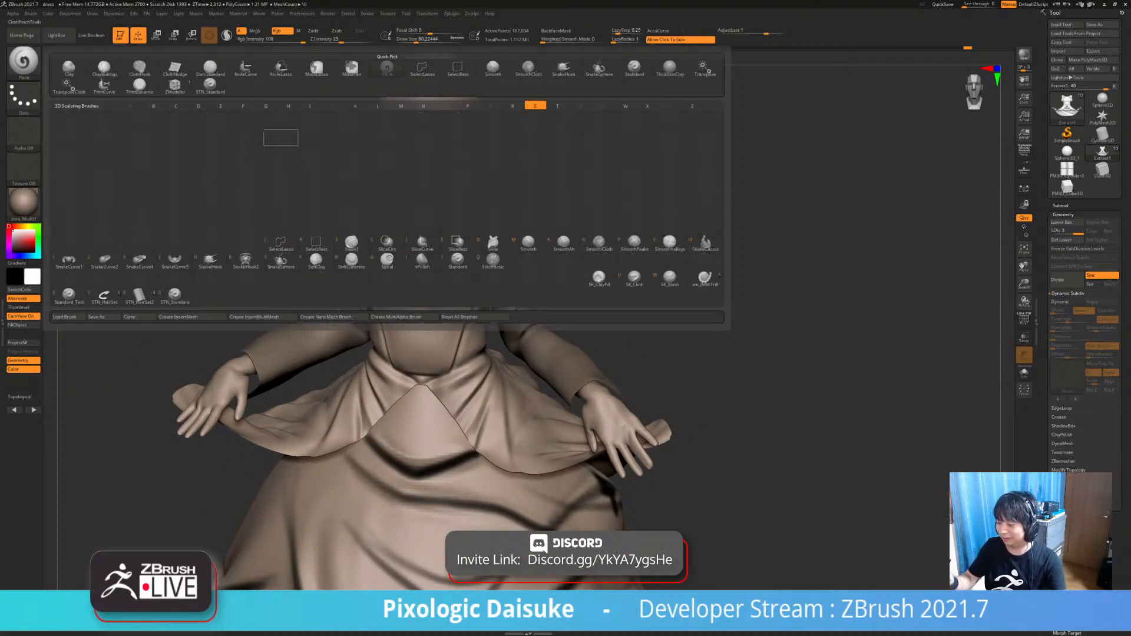
key("t")
key("]")
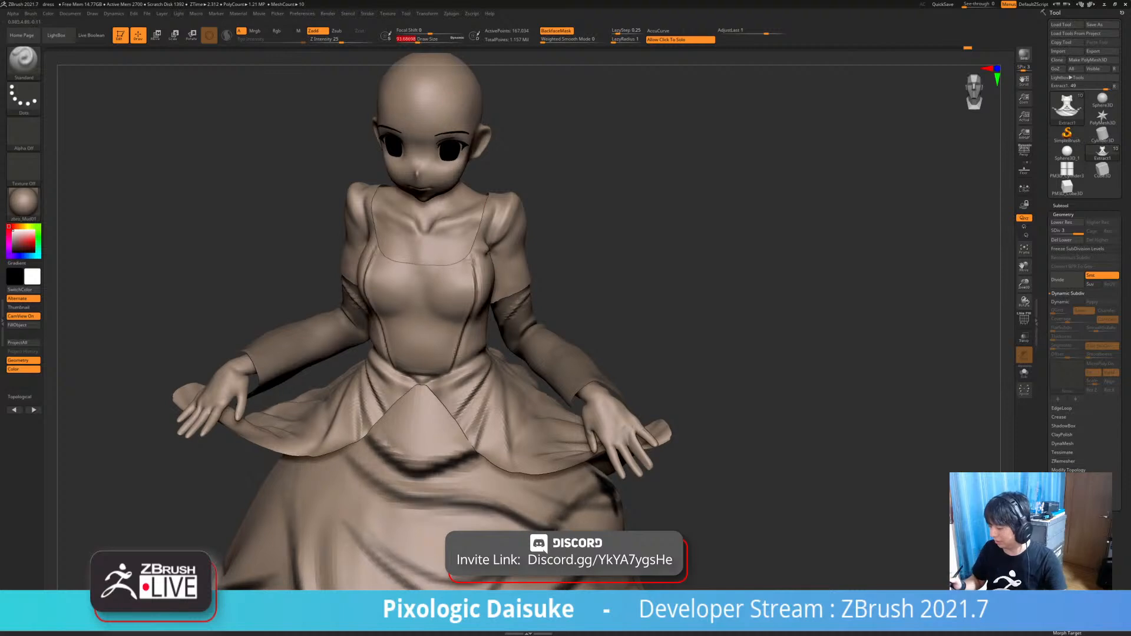
- Sculpt and smooth soft folds on the overskirt below the waist, using a draw size of about 149
right_click_drag(501, 339, 489, 371)
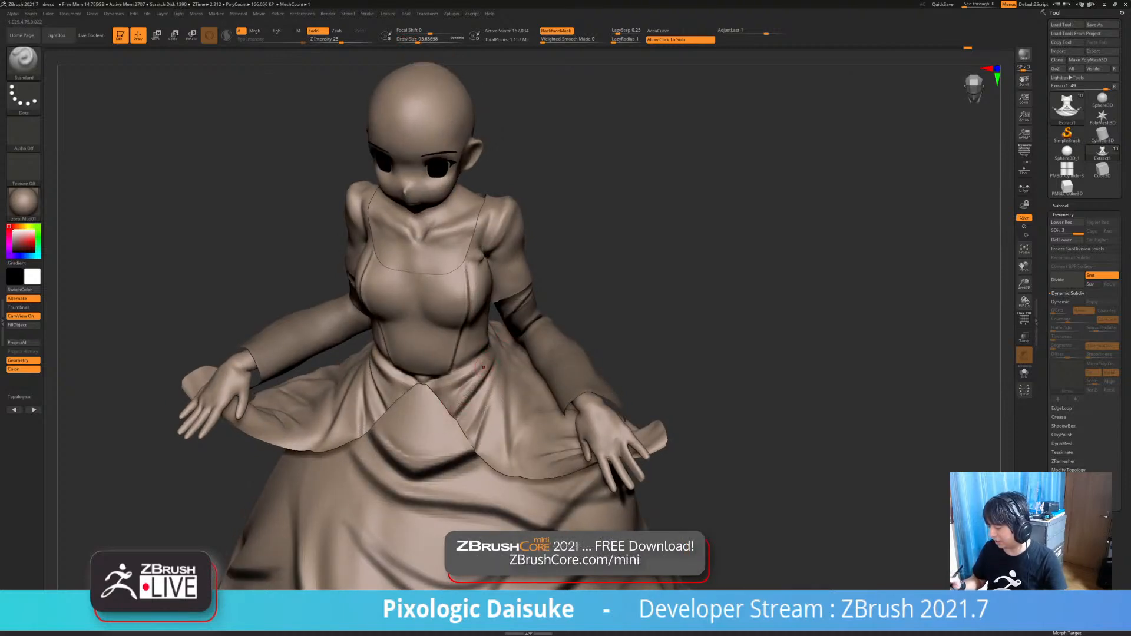
left_click(566, 265)
left_click(422, 39)
key("shift")
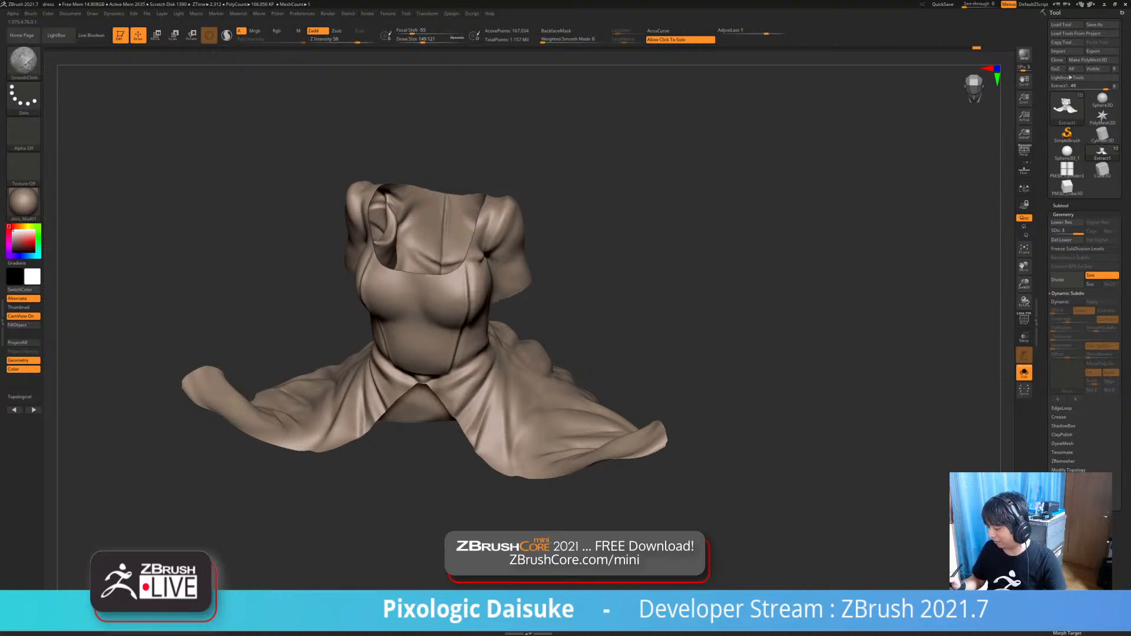
left_click(566, 282)
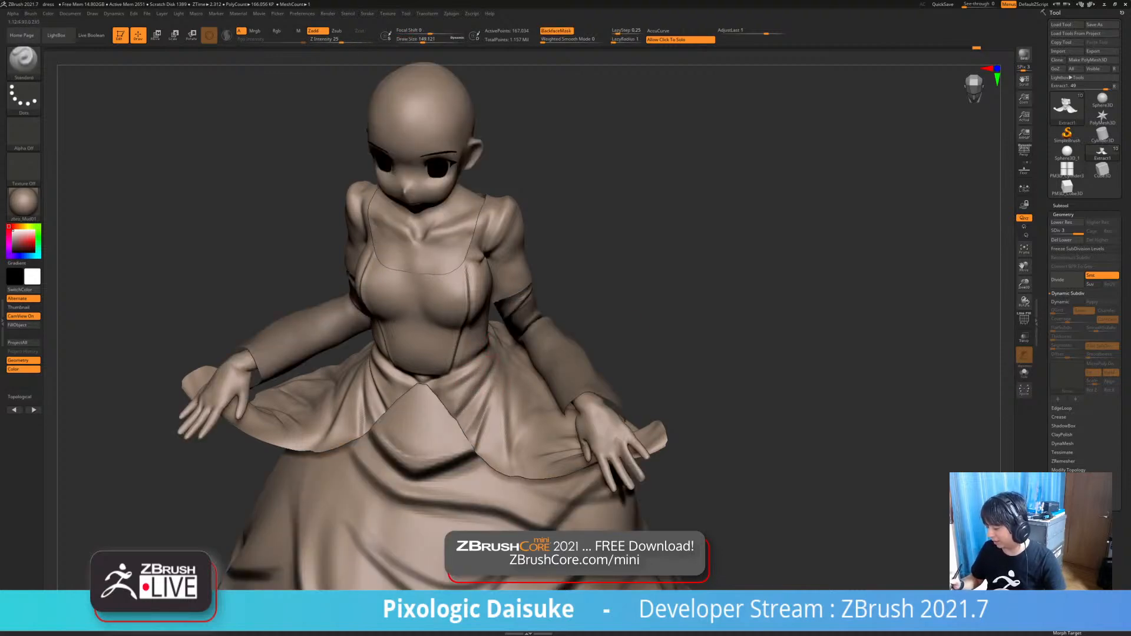
key("shift")
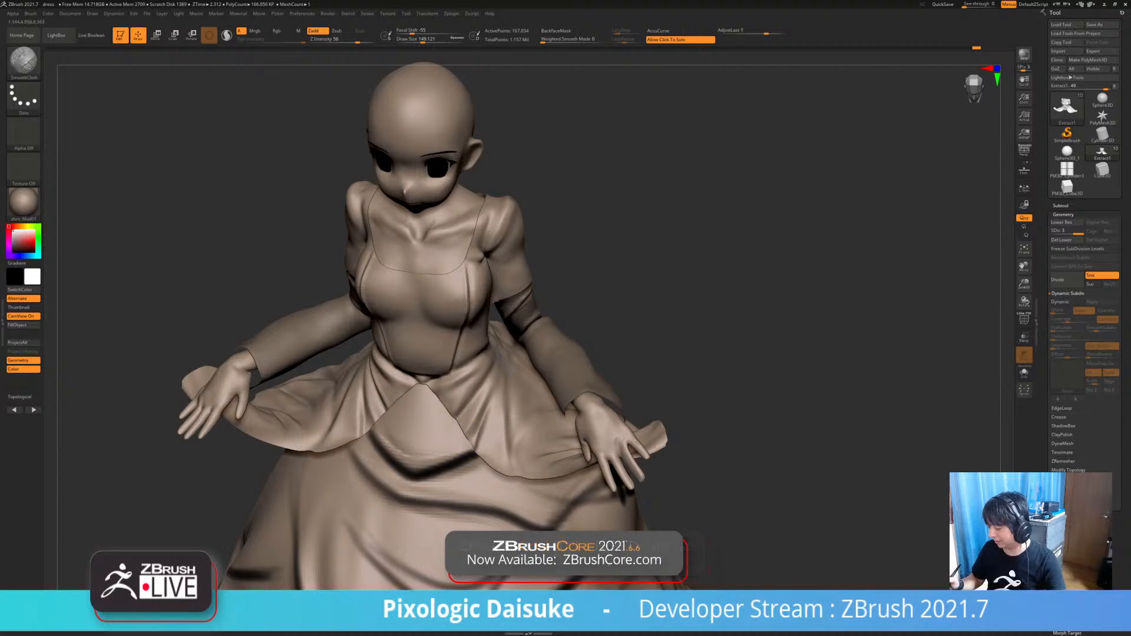
key("shift")
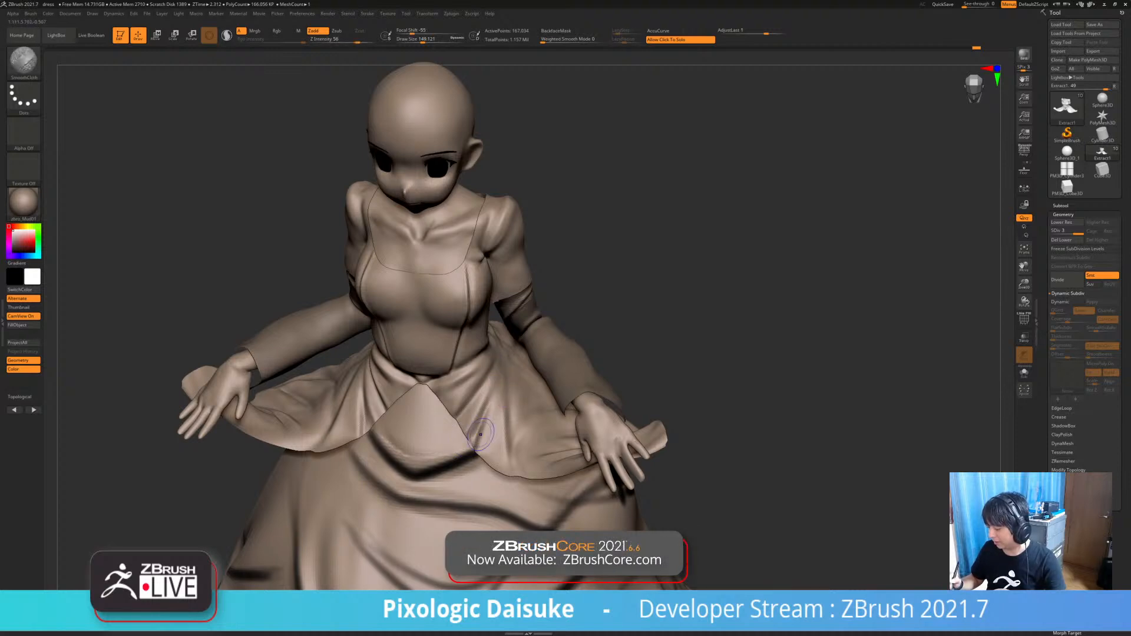
mouse_move(500, 390)
left_mouse_down()
mouse_move(511, 442)
mouse_move(516, 380)
left_mouse_up()
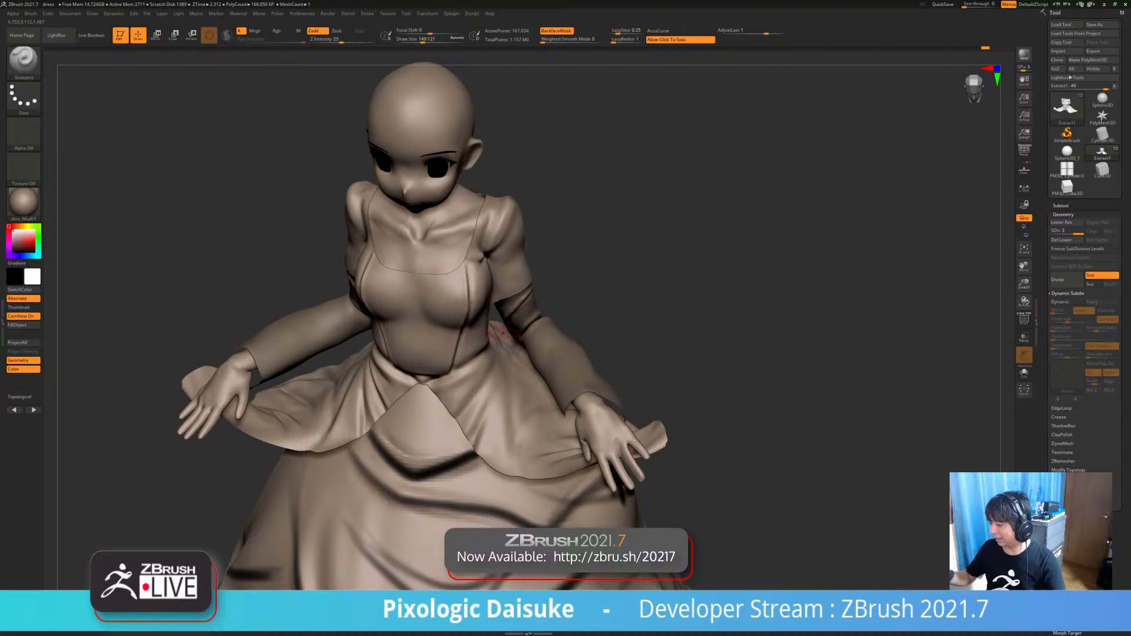
- Refine and smooth the overskirt folds around the waist with the draw size reduced to about 95
left_click(416, 39)
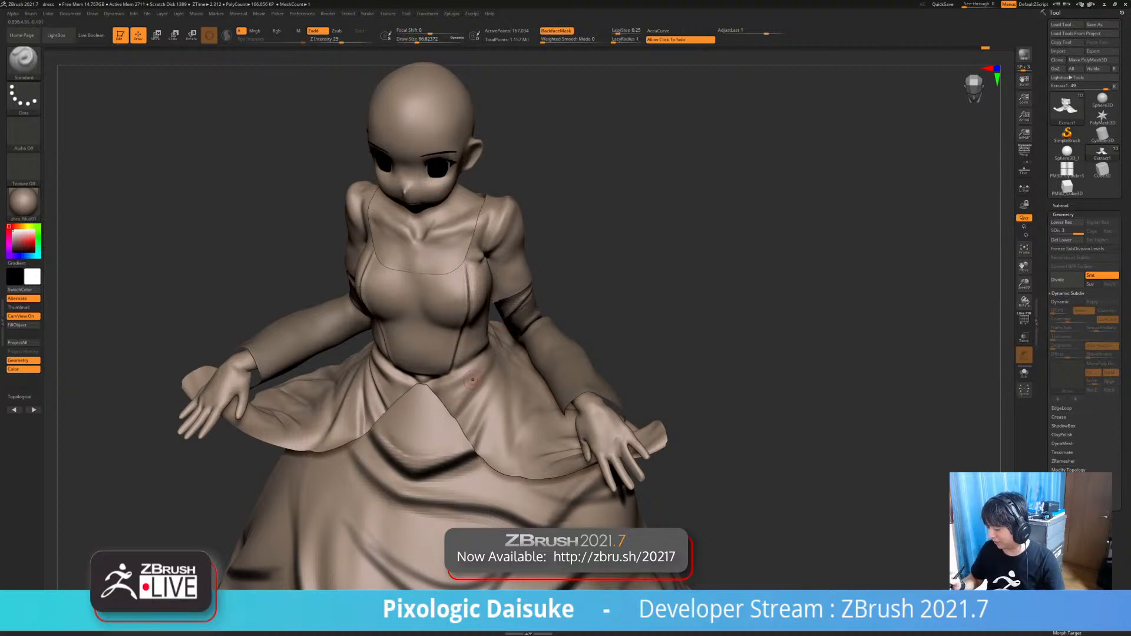
key("shift")
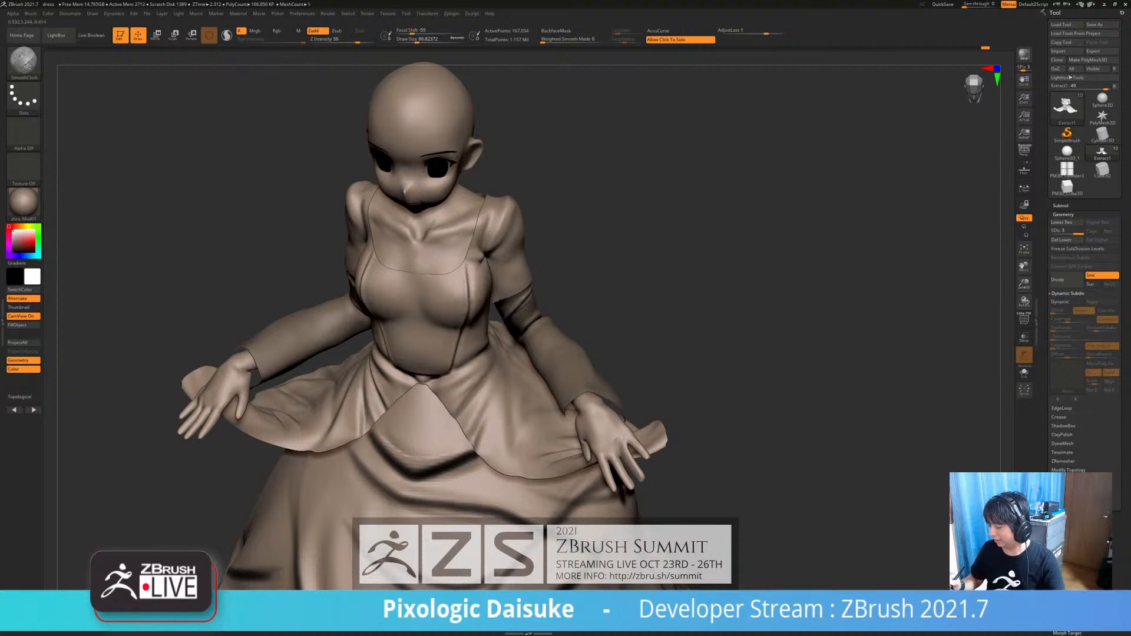
key("shift")
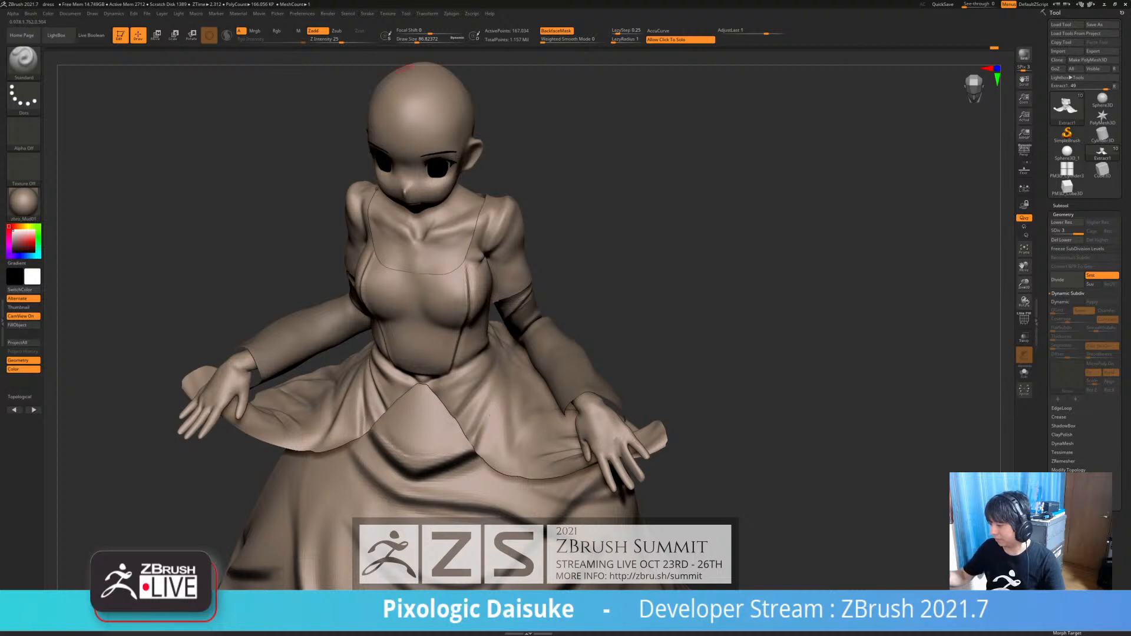
- Set Z Intensity to 11 and the draw size to just over 200, and build up broad, soft overskirt folds with smoothing
left_click(419, 41)
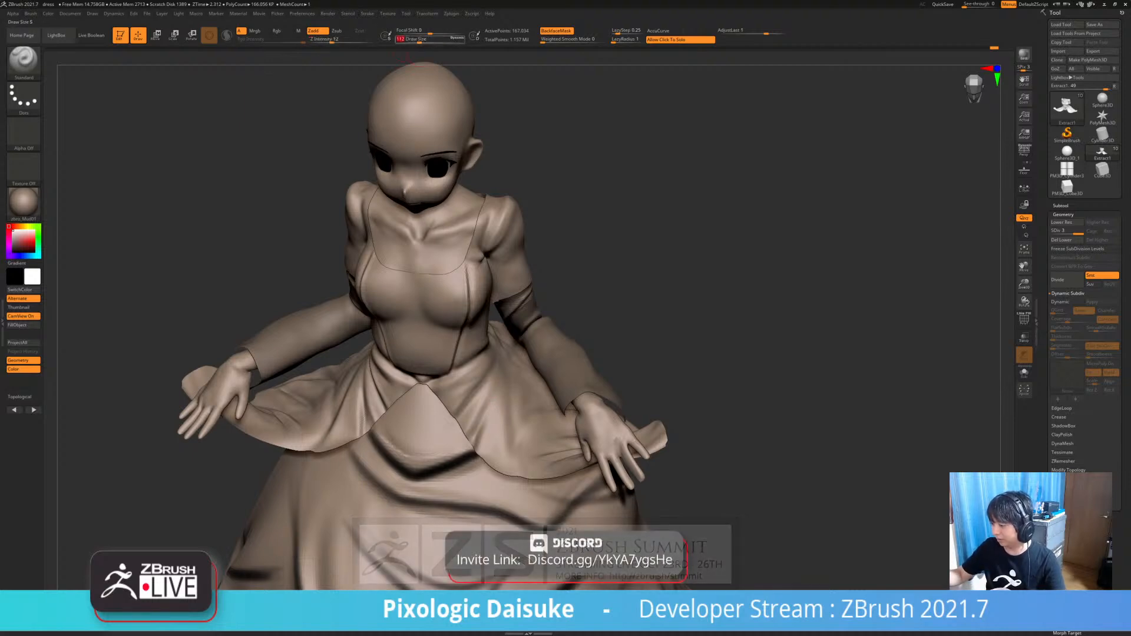
left_click(323, 40)
left_click(427, 40)
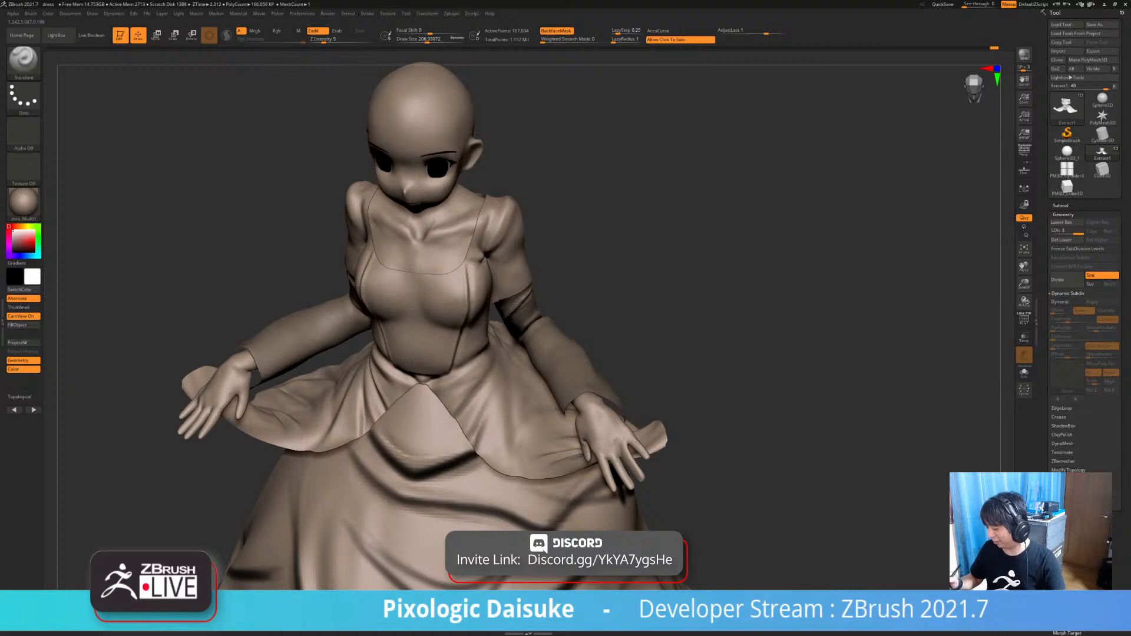
left_click(331, 40)
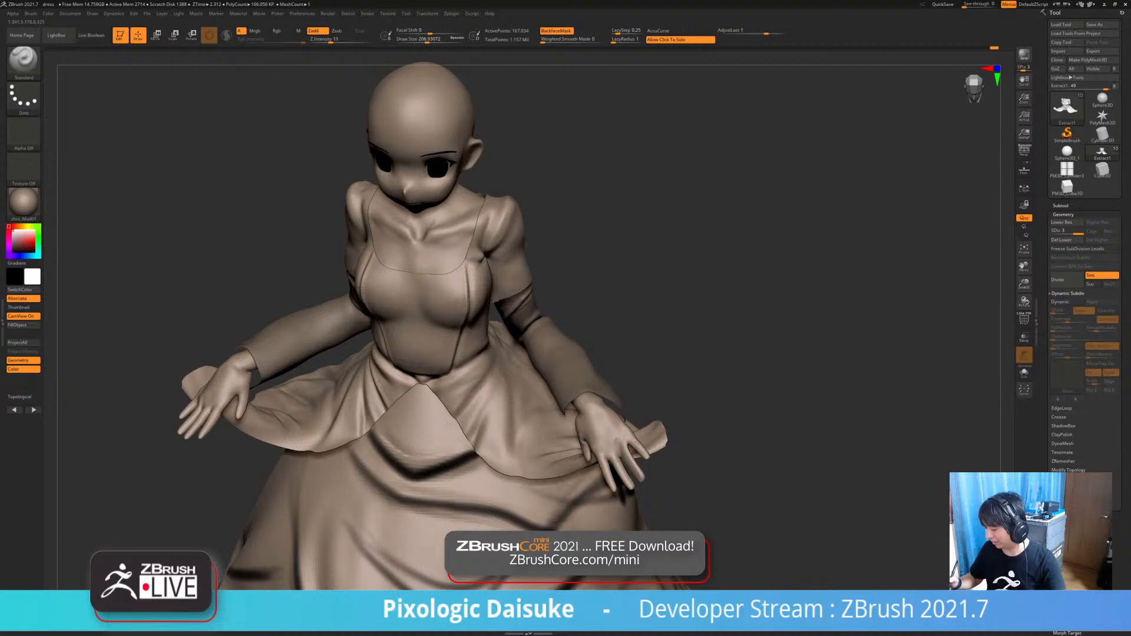
key("shift")
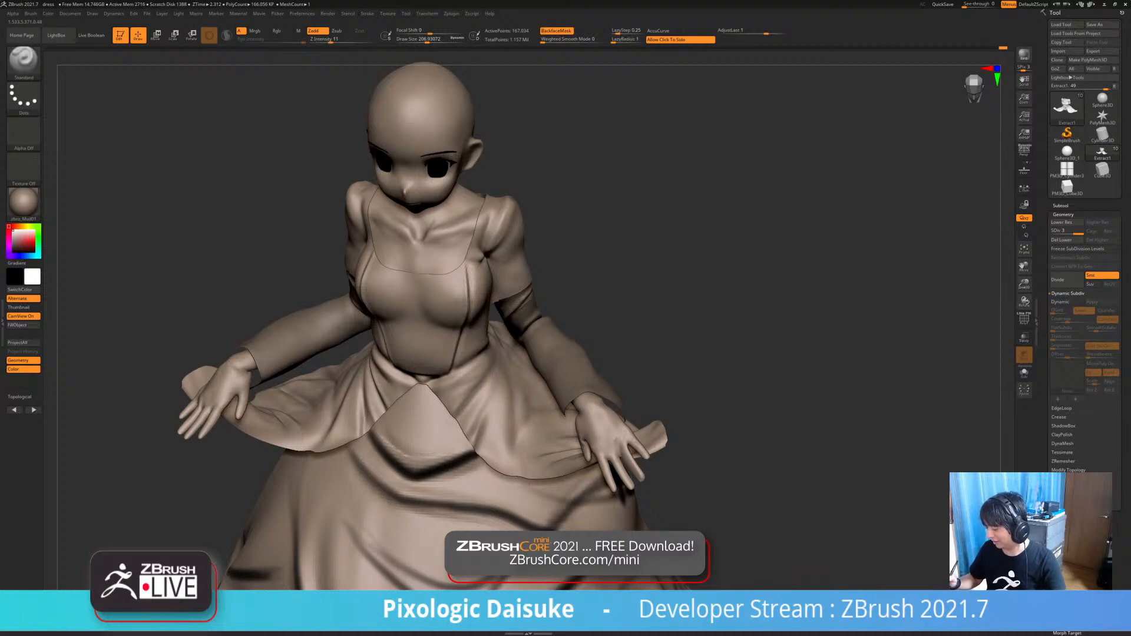
key("shift")
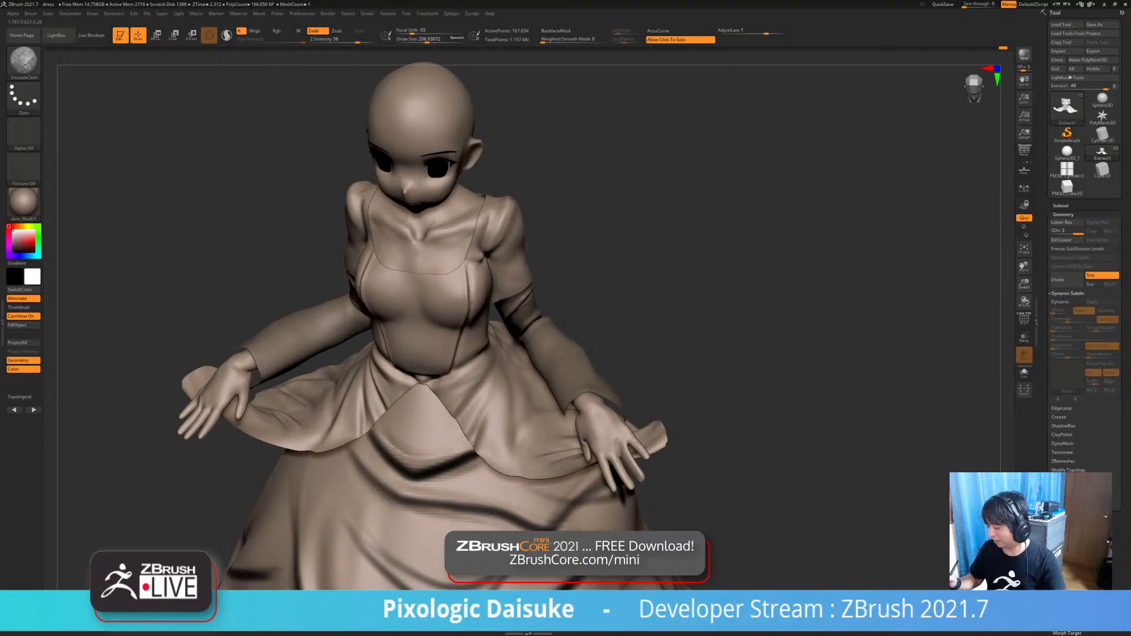
- Smooth the overskirt folds over the character's left hip and check them from the front and side
right_click_drag(330, 412, 385, 402)
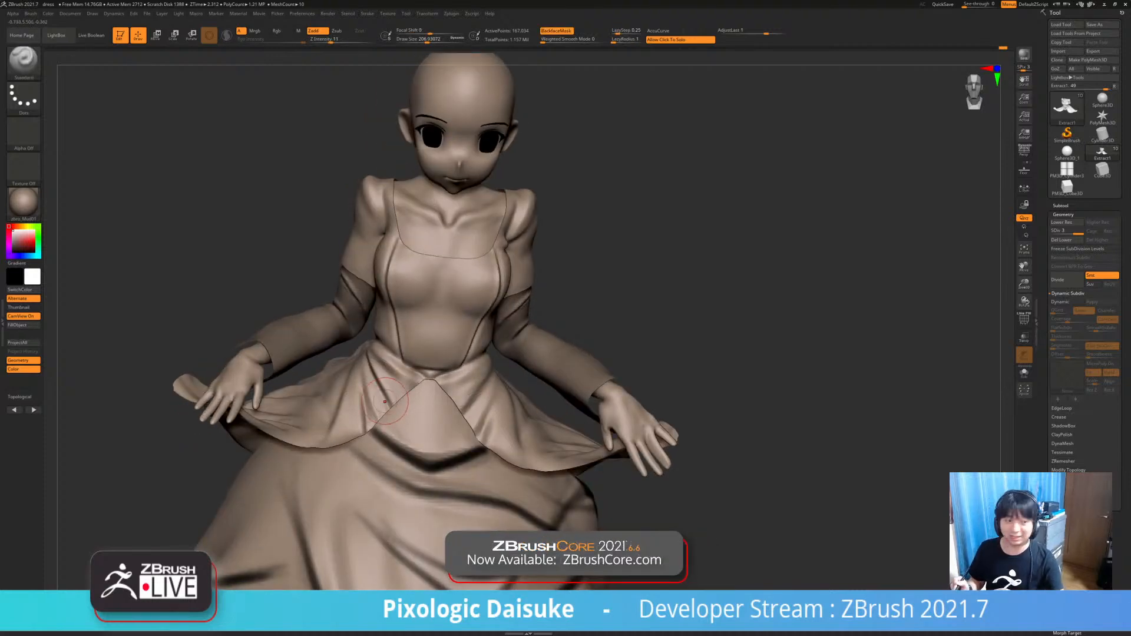
mouse_move(385, 402)
right_mouse_down()
mouse_move(321, 428)
mouse_move(383, 417)
right_mouse_up()
left_click_drag(517, 408, 522, 439, "shift")
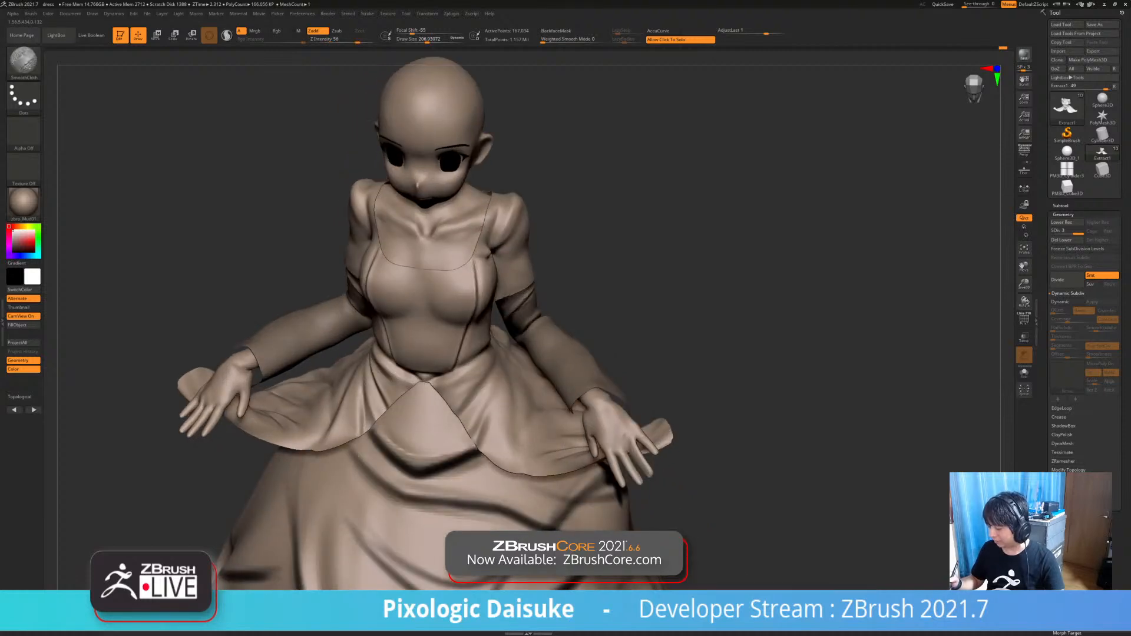
mouse_move(522, 439)
right_mouse_down("ctrl")
mouse_move(524, 401)
mouse_move(483, 407)
mouse_move(554, 410)
mouse_move(500, 332)
right_mouse_up("ctrl")
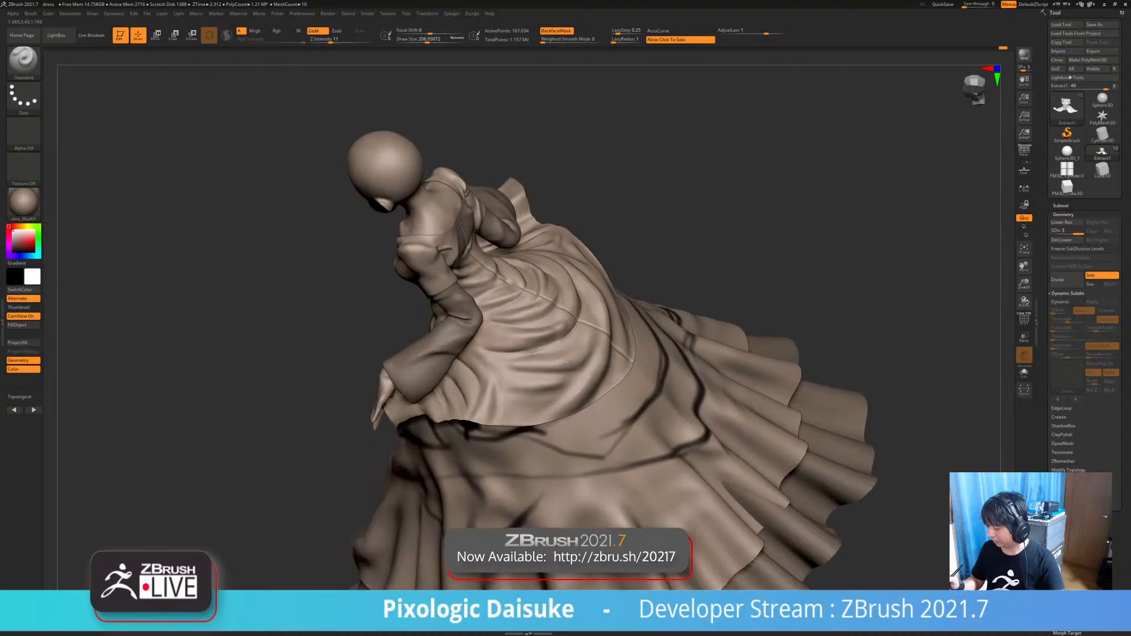
left_click(704, 316)
right_click_drag(704, 316, 783, 369)
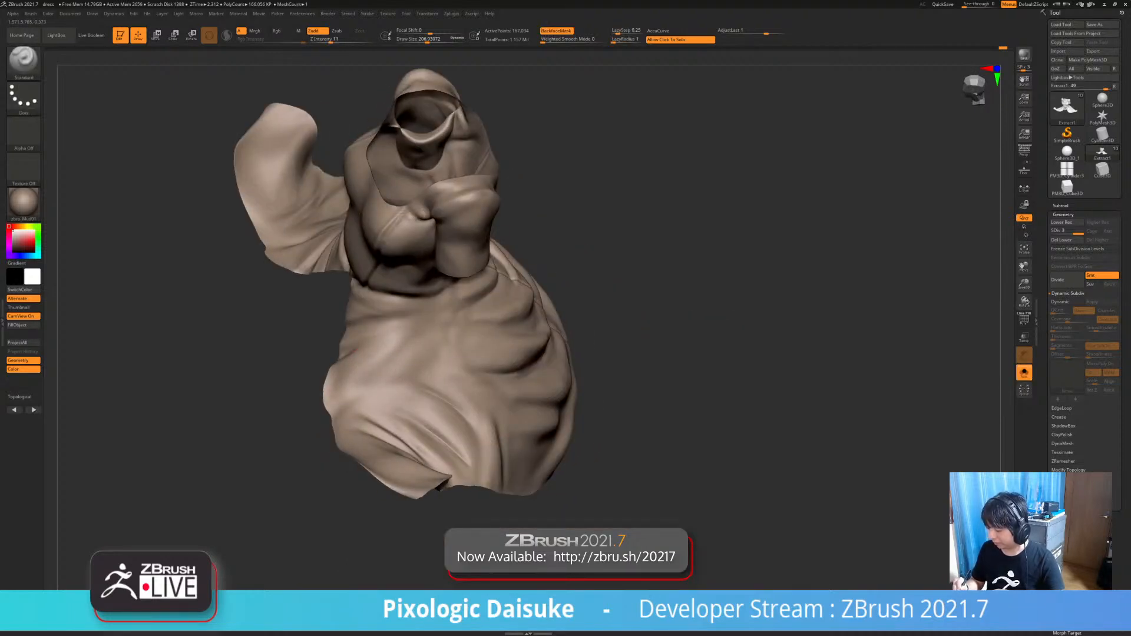
- Shape and soften the overskirt folds between the bodice and the character's left forearm
mouse_move(363, 400)
right_mouse_down("alt")
mouse_move(339, 443)
mouse_move(268, 439)
mouse_move(318, 421)
right_mouse_up("alt")
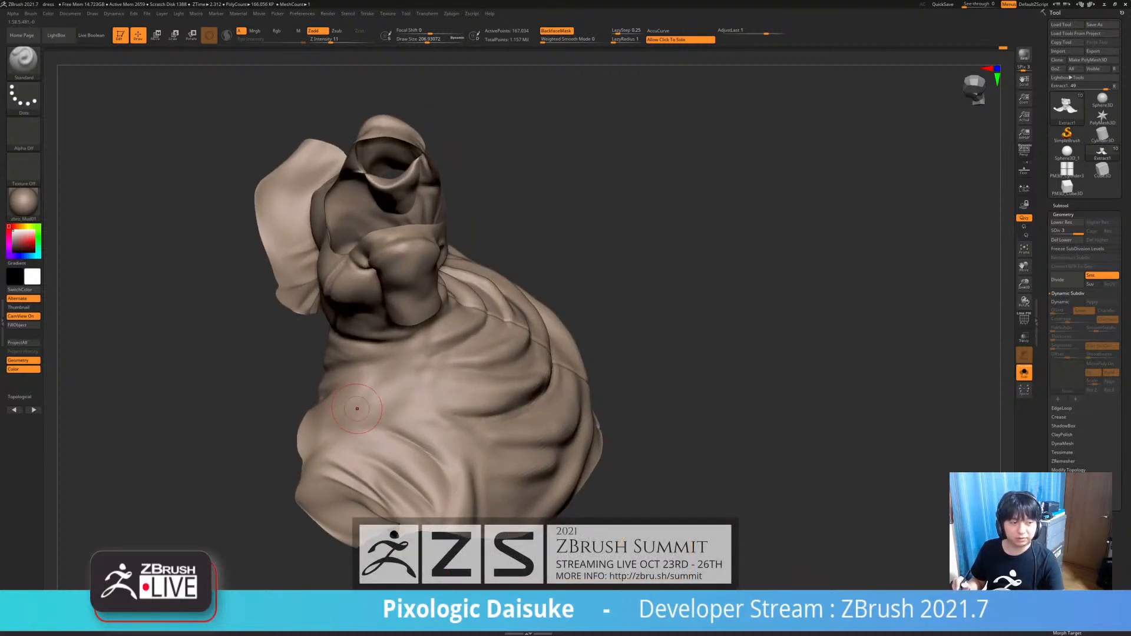
right_click_drag(357, 409, 322, 409)
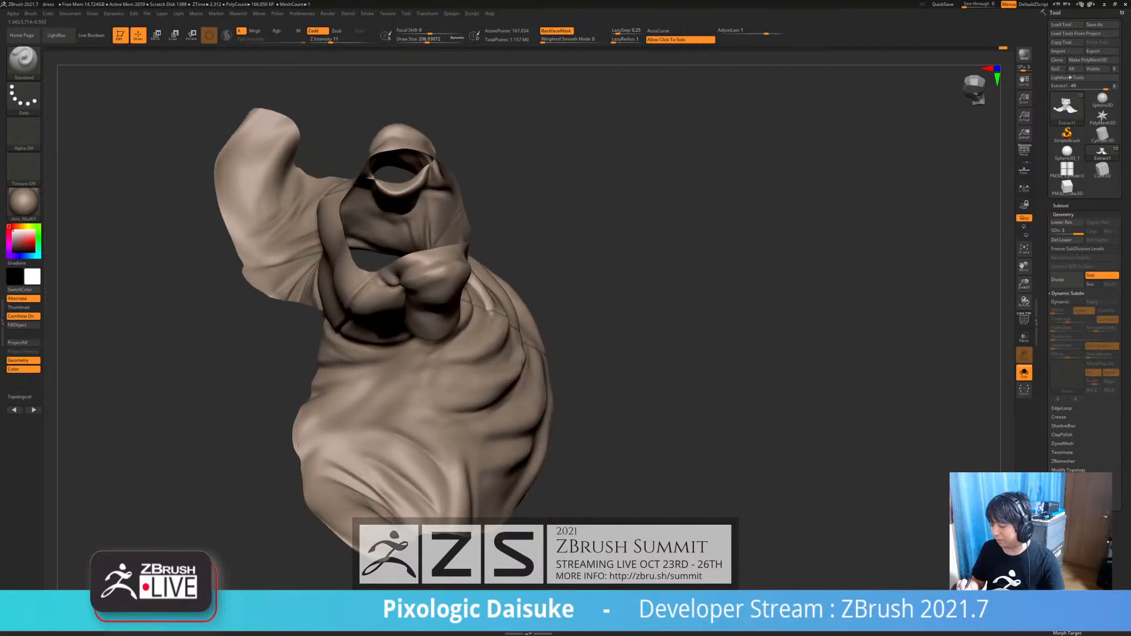
right_click_drag(380, 366, 405, 399, "ctrl")
left_click(554, 407)
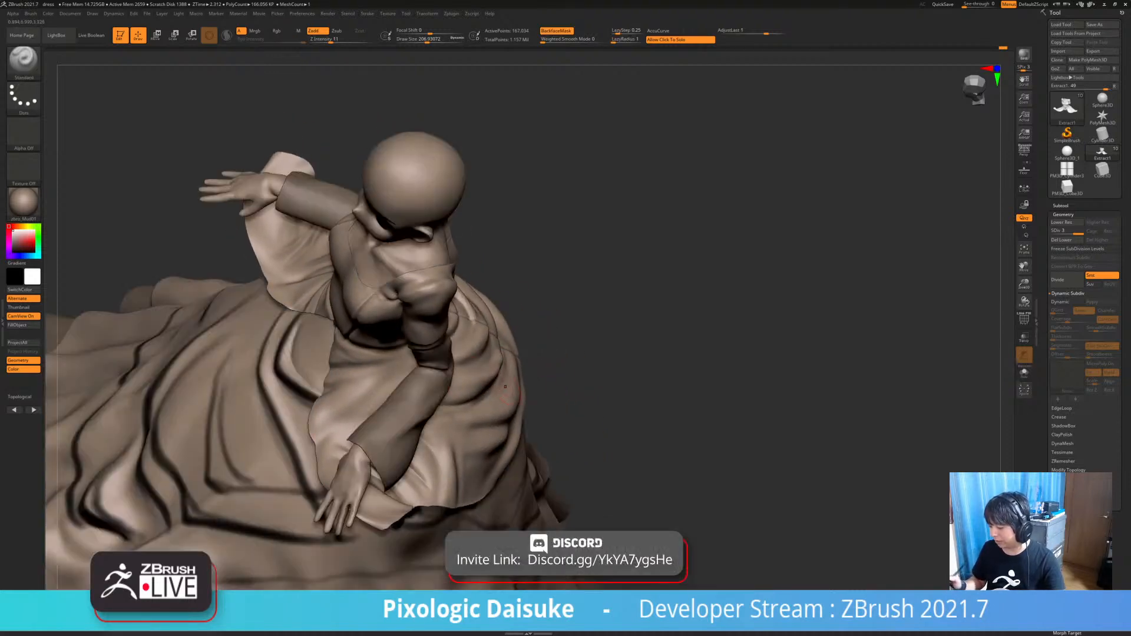
right_click_drag(554, 406, 572, 448)
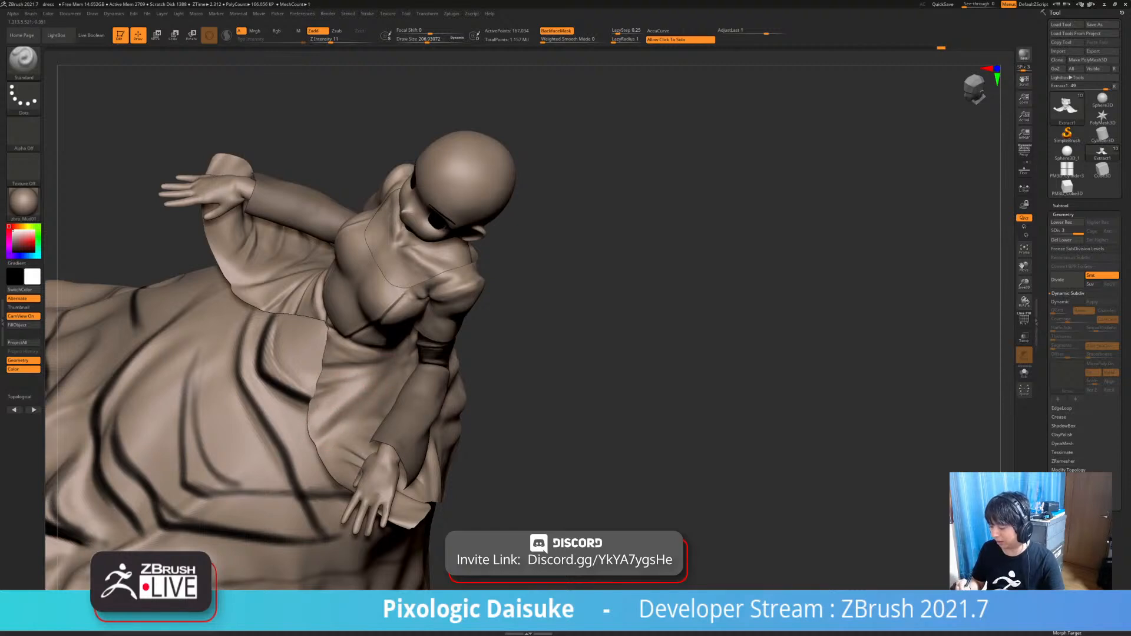
mouse_move(336, 421)
right_mouse_down()
mouse_move(374, 389)
mouse_move(328, 413)
right_mouse_up()
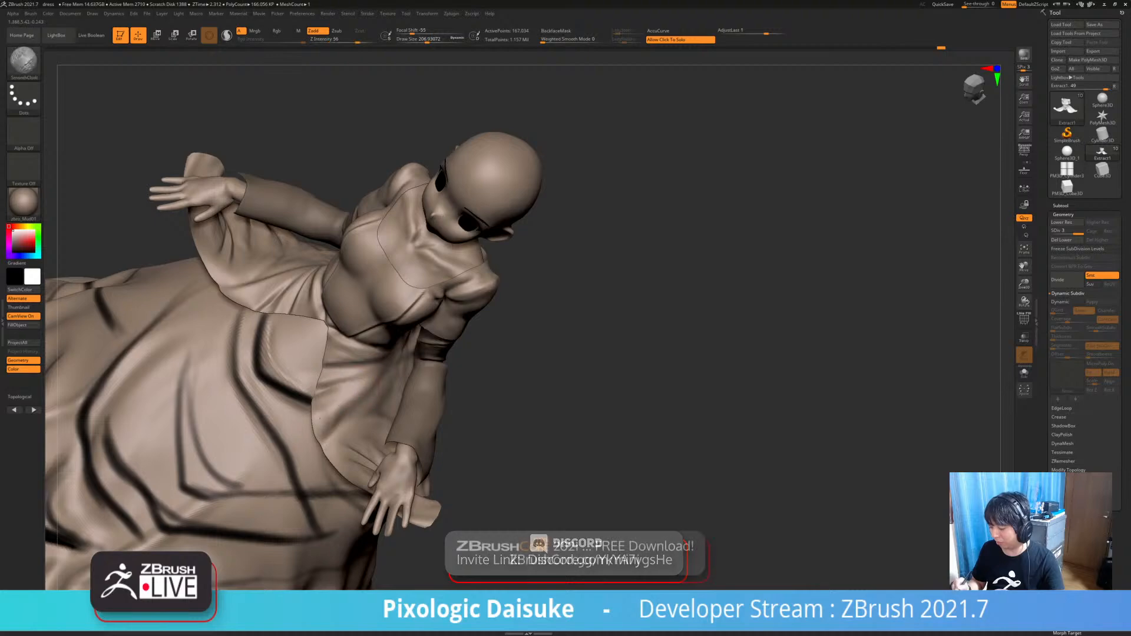
right_click_drag(350, 423, 359, 408)
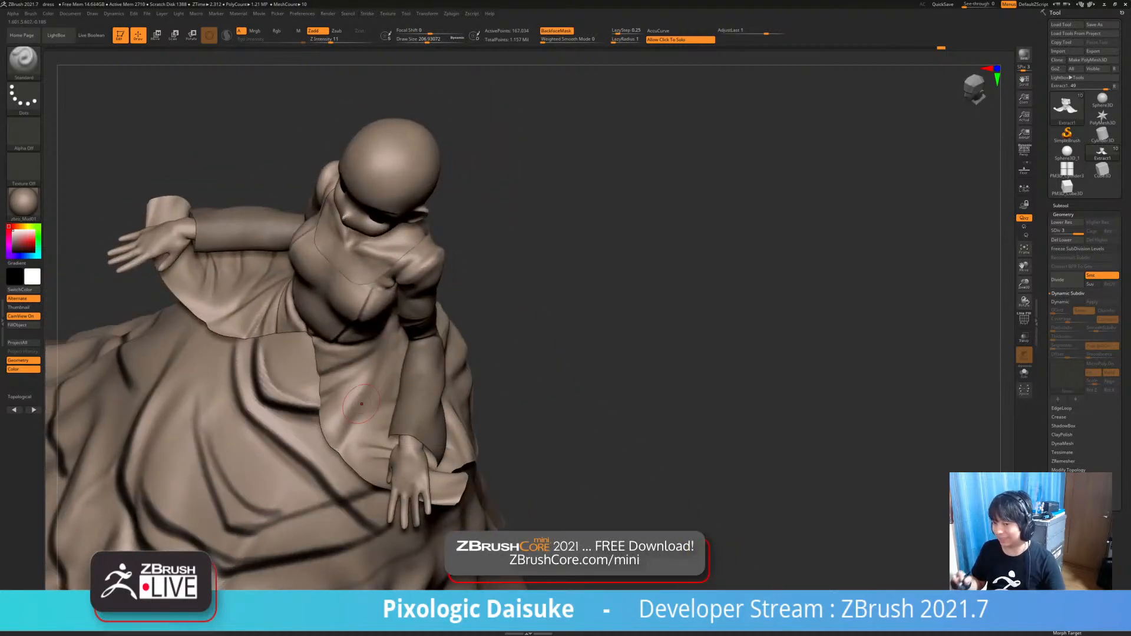
- Carve a crease into the overskirt beside the left forearm using DamStandard at a draw size of about 177, and smooth it
key("b")
key("d")
key("s")
left_click_drag(427, 39, 416, 39)
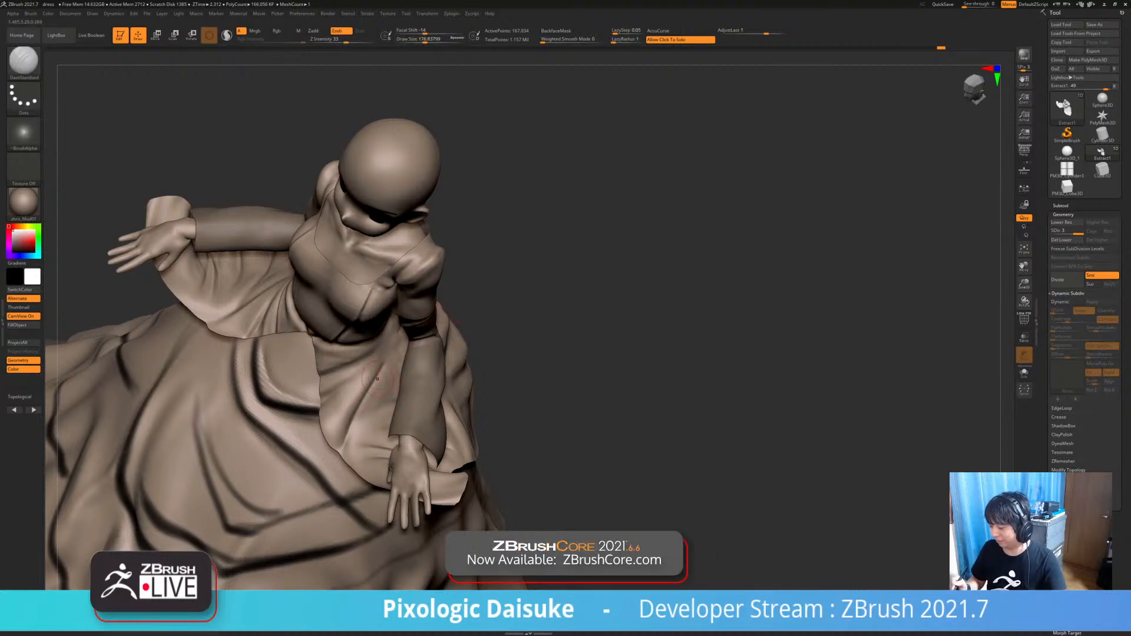
key("shift")
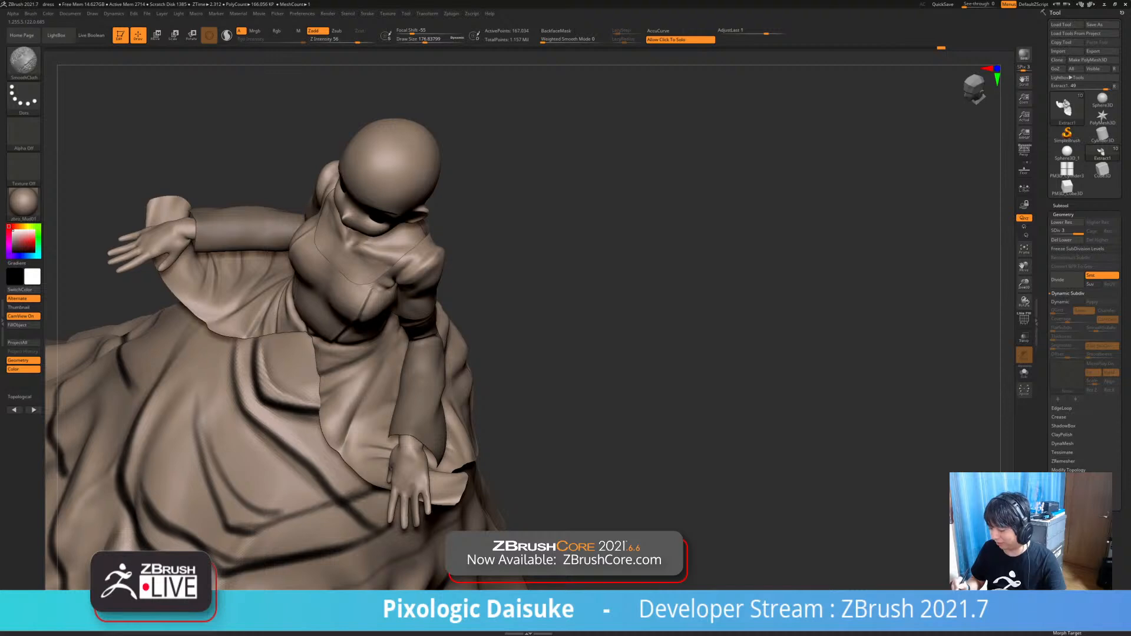
left_click_drag(369, 389, 356, 414, "shift")
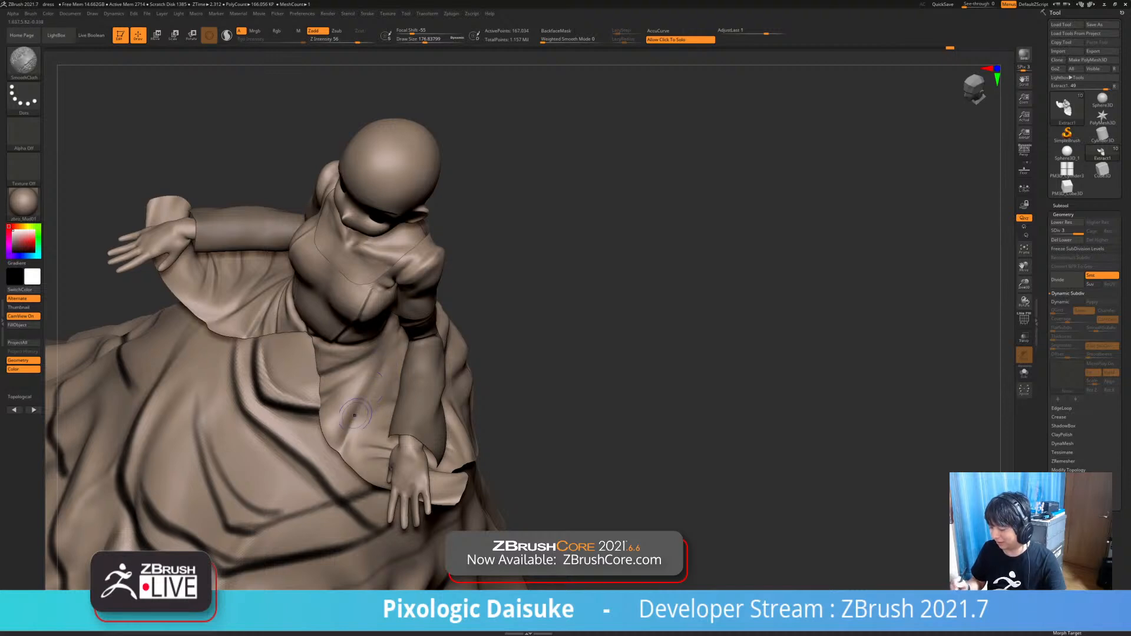
- Soften the overskirt front and cut a long crease from the waist down toward its hem beside the left forearm
right_click_drag(365, 412, 374, 380)
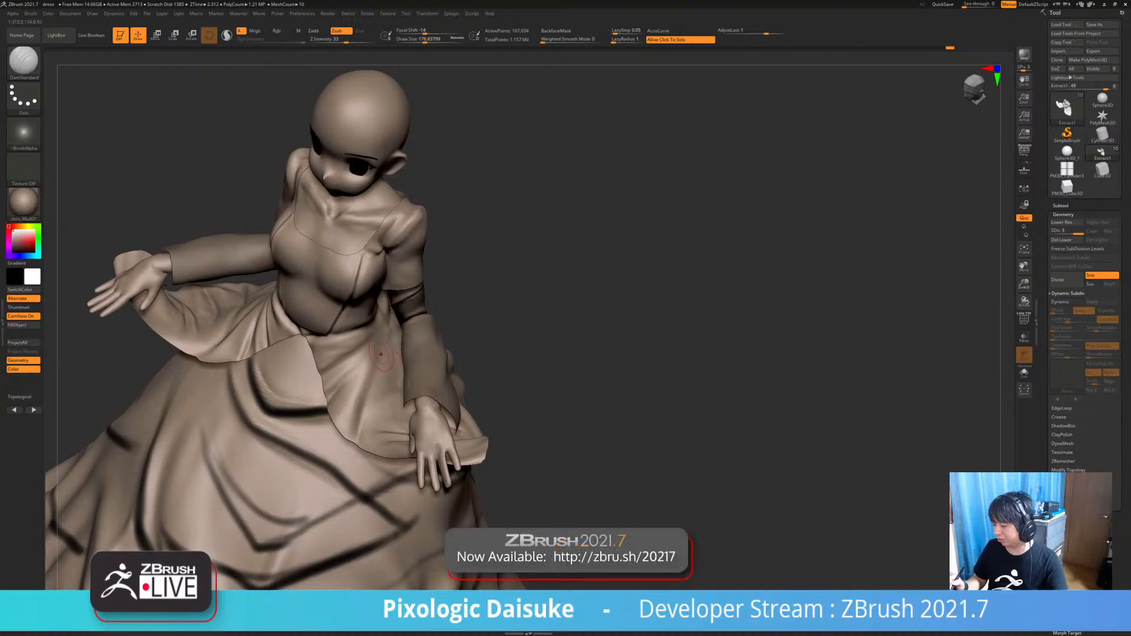
left_click_drag(369, 387, 365, 399, "shift")
mouse_move(380, 357)
left_mouse_down()
mouse_move(353, 428)
mouse_move(368, 407)
mouse_move(365, 425)
left_mouse_up()
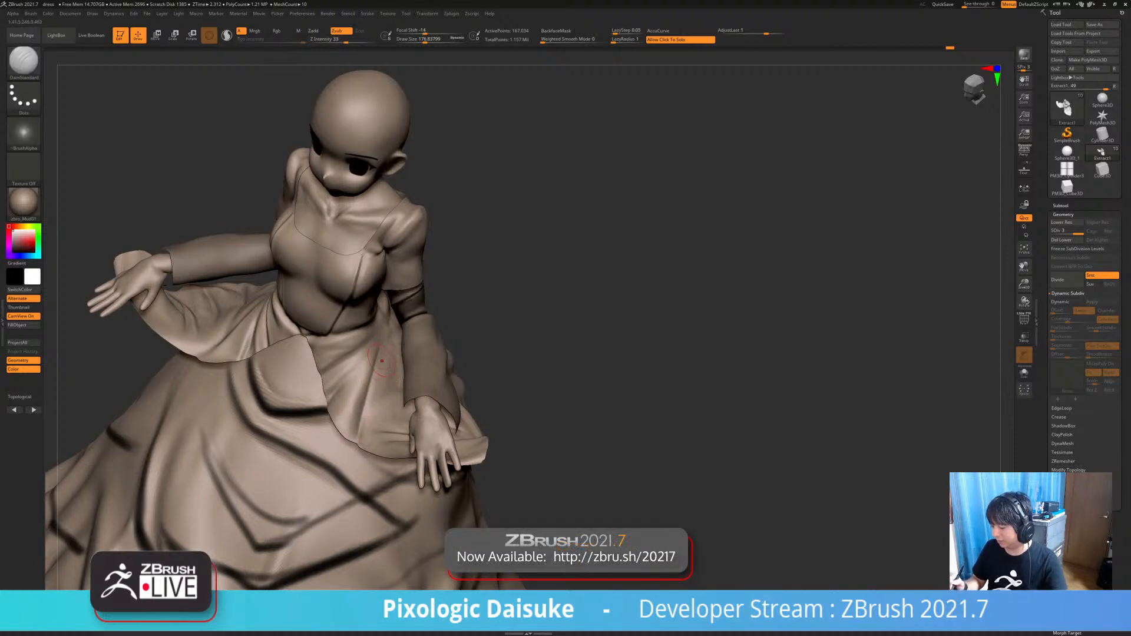
- Make the long lower-sleeve piece the active subtool from the back view and switch to the Standard brush
right_click_drag(400, 330, 421, 301)
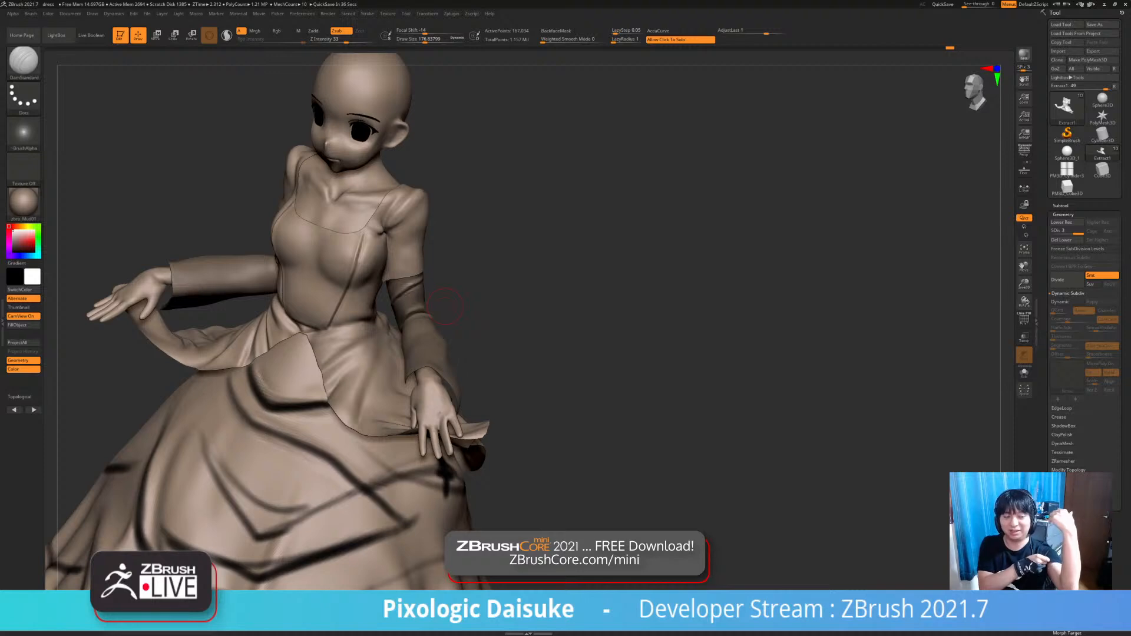
mouse_move(446, 307)
left_mouse_down()
mouse_move(348, 303)
mouse_move(432, 307)
left_mouse_up()
right_click_drag(432, 307, 366, 321)
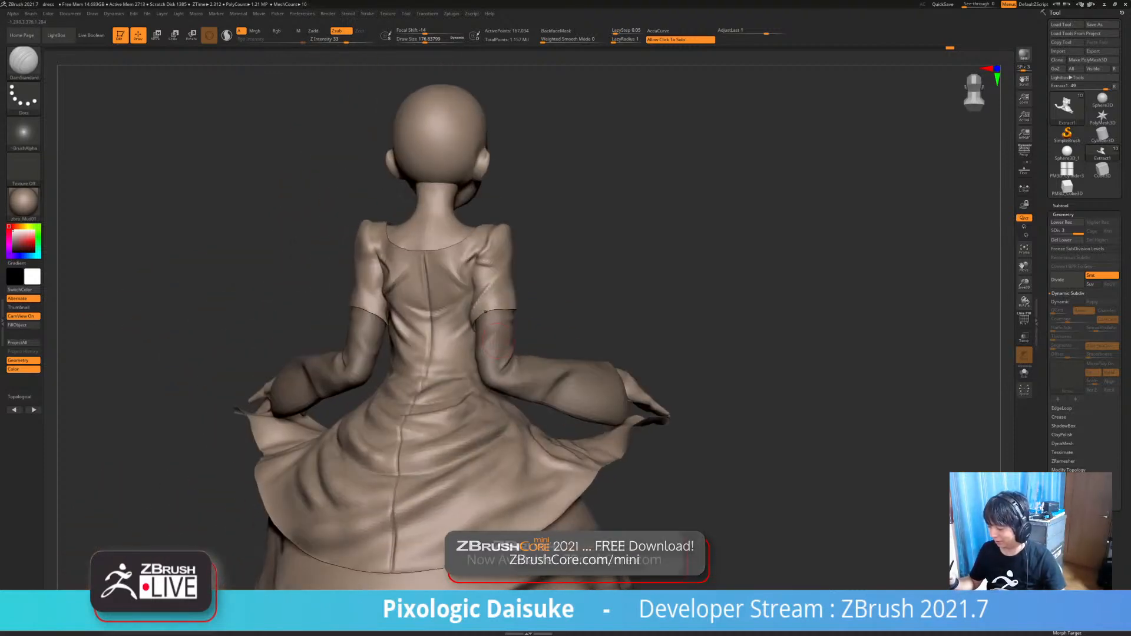
left_click(513, 341, "alt")
right_click_drag(488, 303, 494, 301)
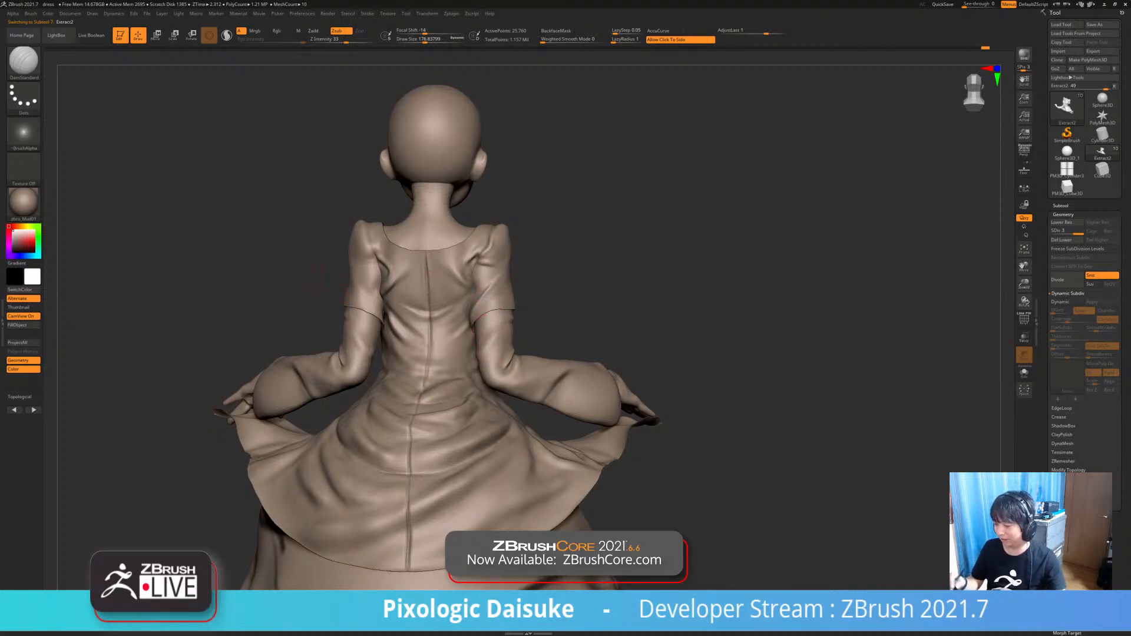
left_click(23, 60)
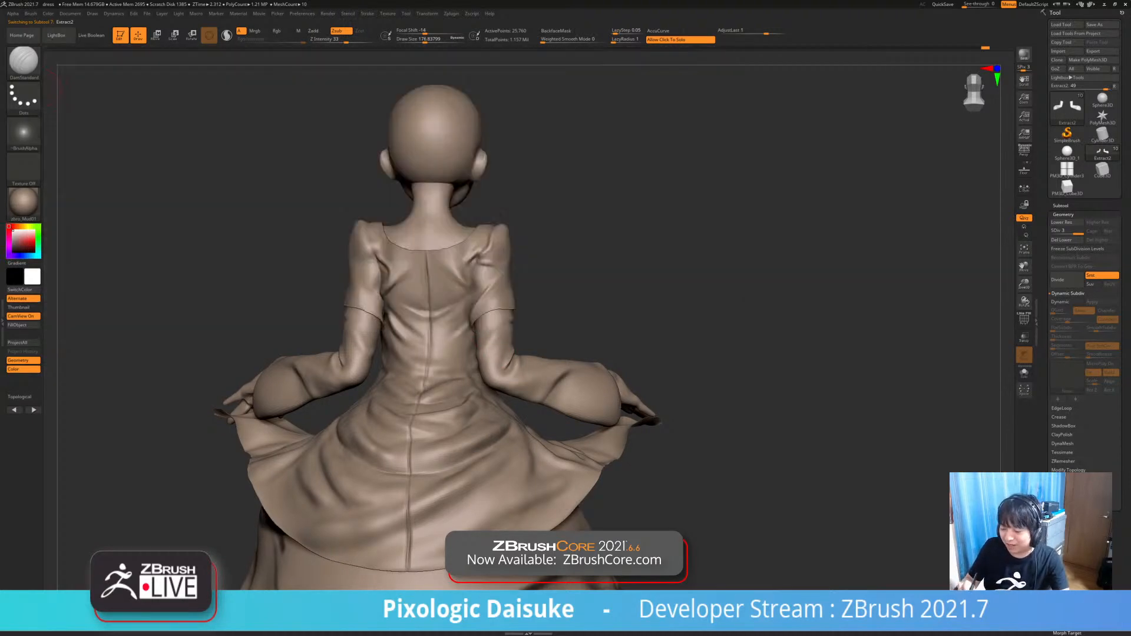
left_click(23, 60)
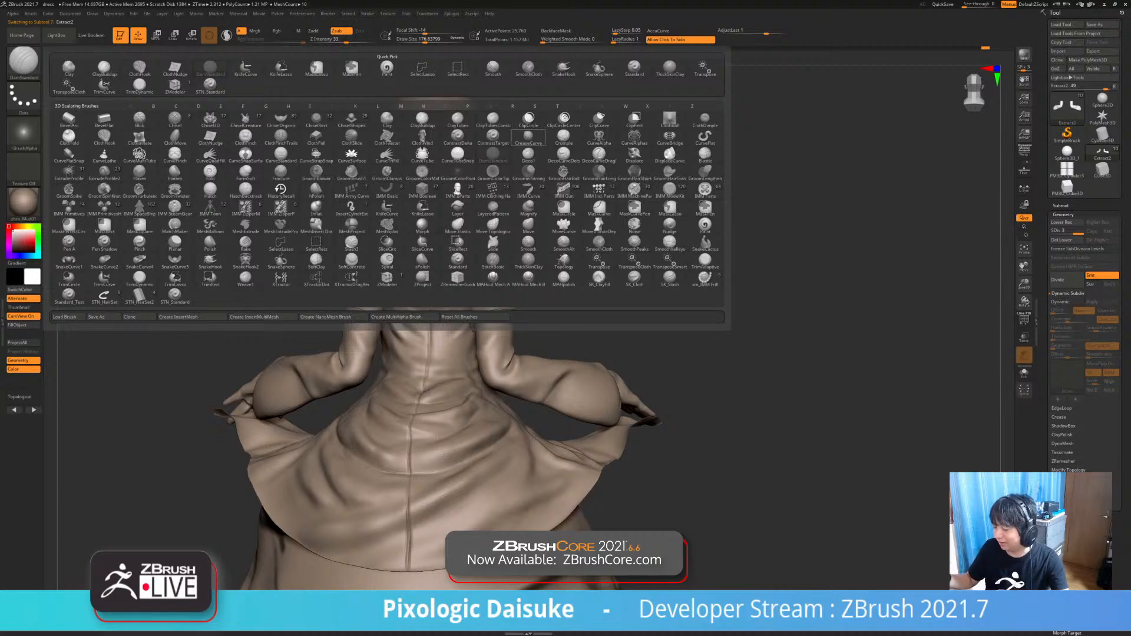
key("s")
key("t")
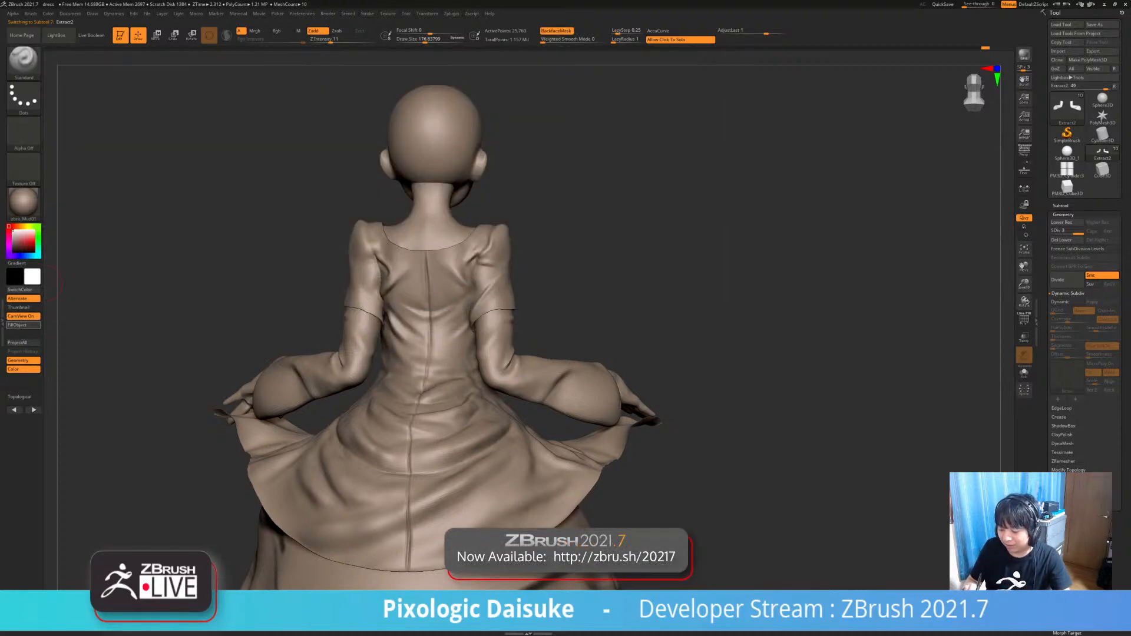
- Paint the elbow bends of both lower sleeves red, using colour only without sculpting at a draw size of about 148
left_click(31, 242)
right_click_drag(207, 274, 208, 330, "ctrl")
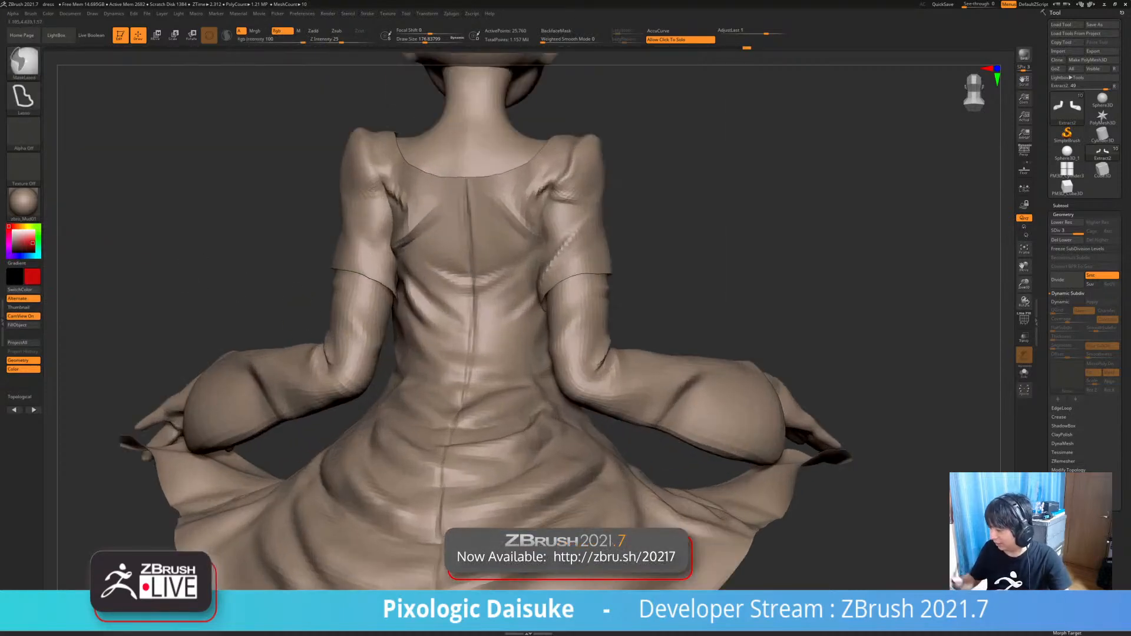
left_click(430, 39)
right_click_drag(375, 200, 359, 204)
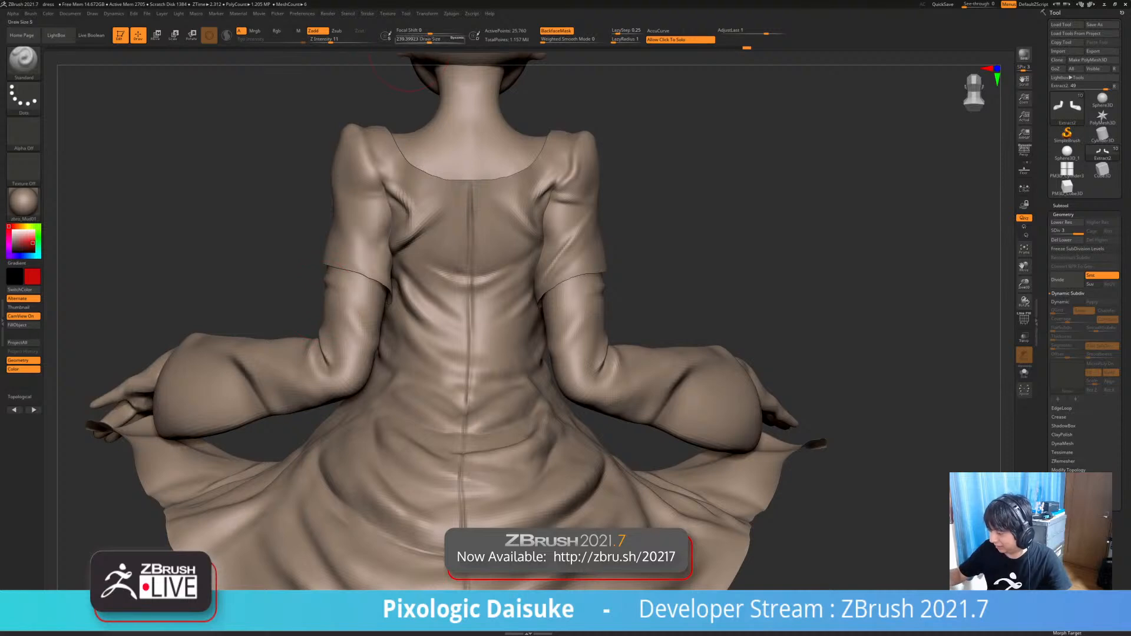
left_click(282, 31)
left_click(313, 30)
left_click(423, 39)
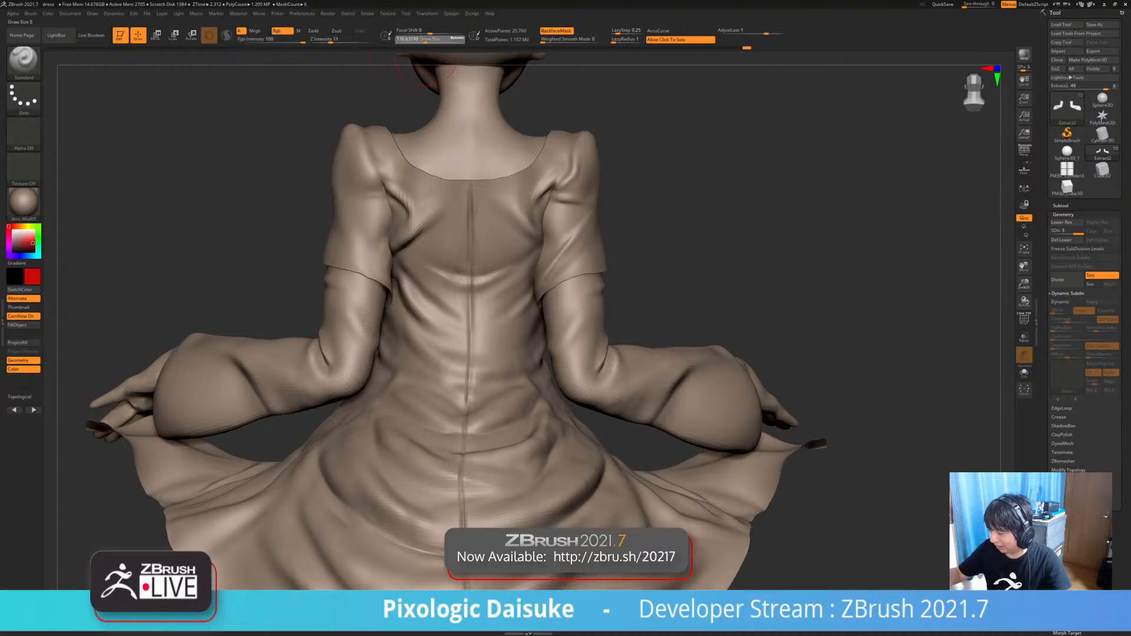
left_click_drag(327, 345, 332, 379)
left_click_drag(248, 277, 295, 272)
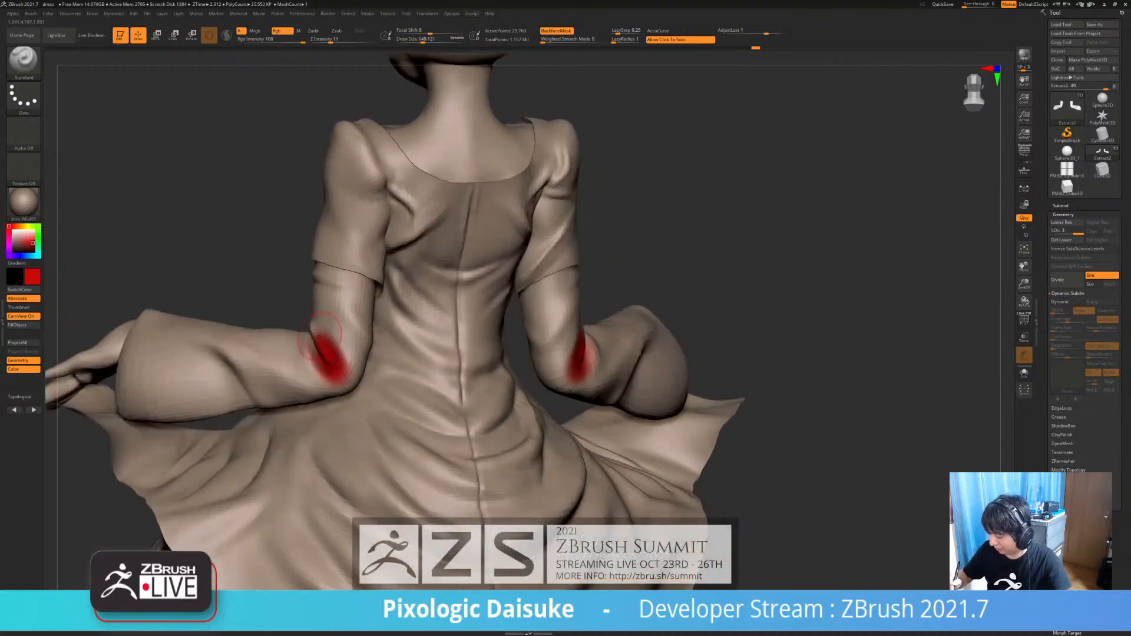
mouse_move(334, 368)
left_mouse_down()
mouse_move(315, 328)
mouse_move(337, 385)
mouse_move(344, 349)
mouse_move(351, 374)
mouse_move(313, 364)
mouse_move(310, 340)
left_mouse_up()
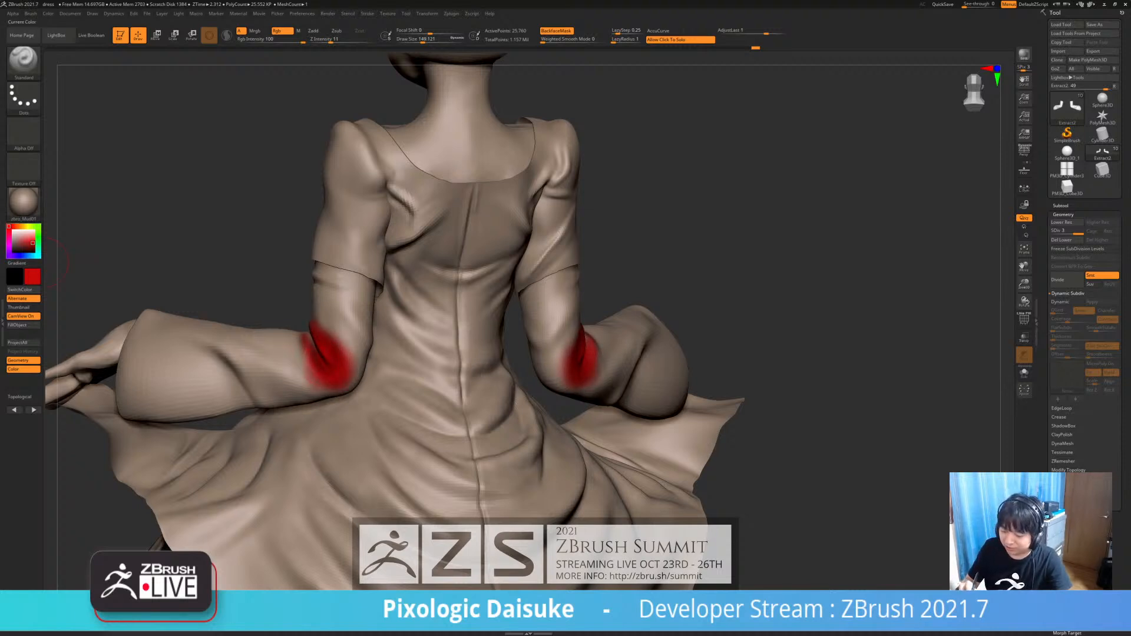
- Paint light blue over the lower sleeves between the short-sleeve hem and the red elbow area
left_click(24, 256)
left_click_drag(33, 243, 28, 237)
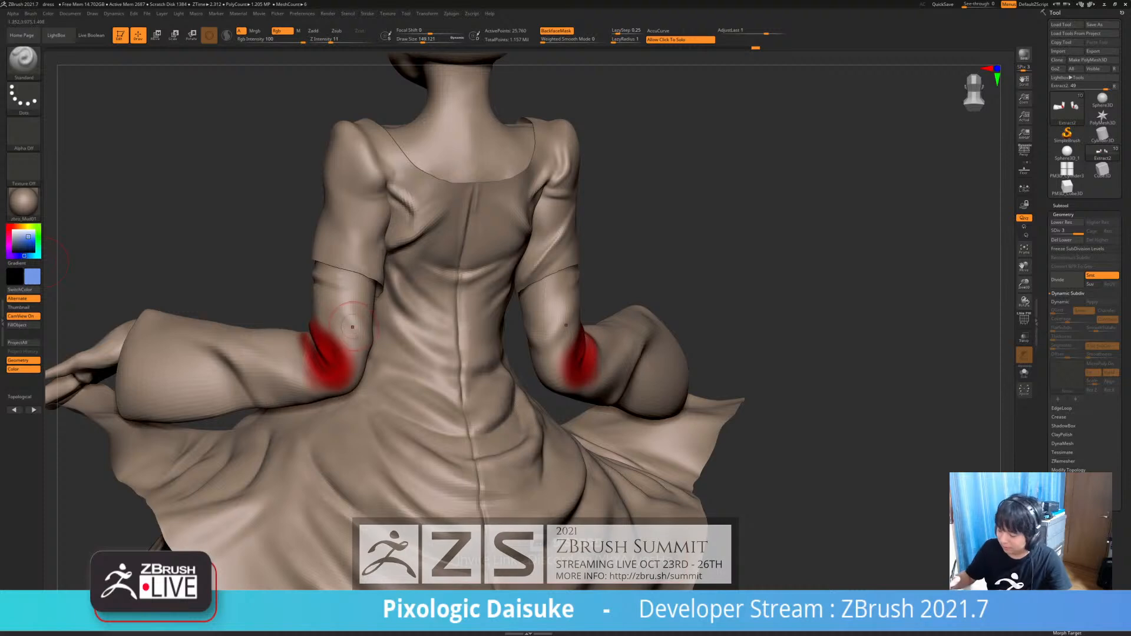
mouse_move(346, 301)
left_mouse_down()
mouse_move(349, 260)
mouse_move(328, 298)
mouse_move(363, 308)
left_mouse_up()
left_click_drag(176, 259, 311, 266)
left_click_drag(531, 265, 400, 271)
left_click_drag(348, 310, 334, 336)
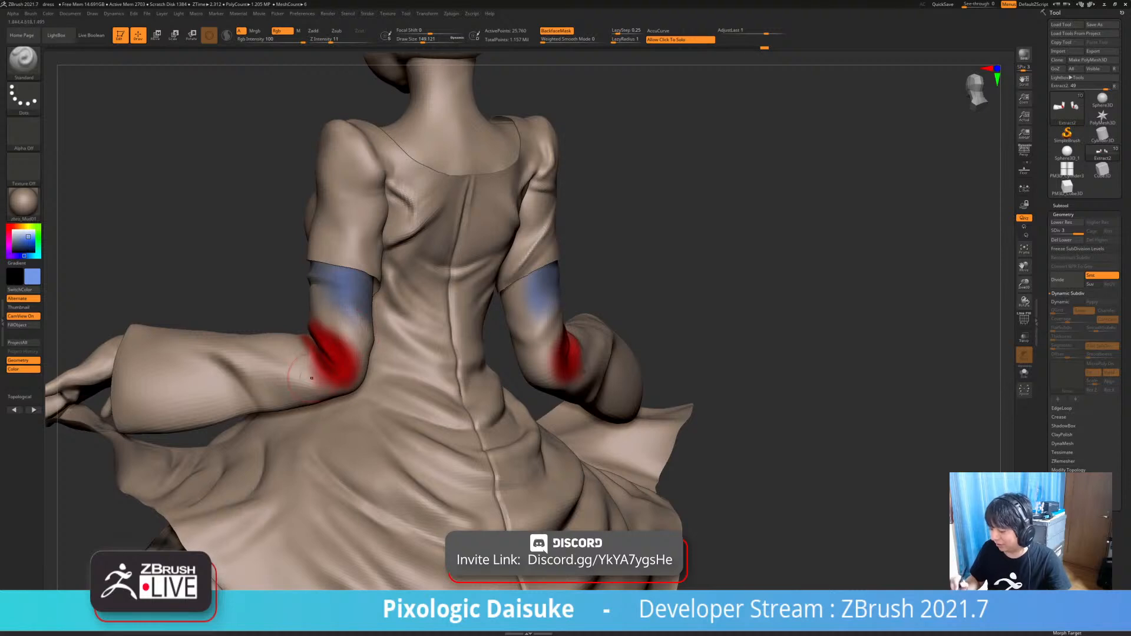
- Paint a lighter red around the elbow mark, extending up toward the blue area and along the start of the forearm
left_click(9, 226)
left_click(26, 240)
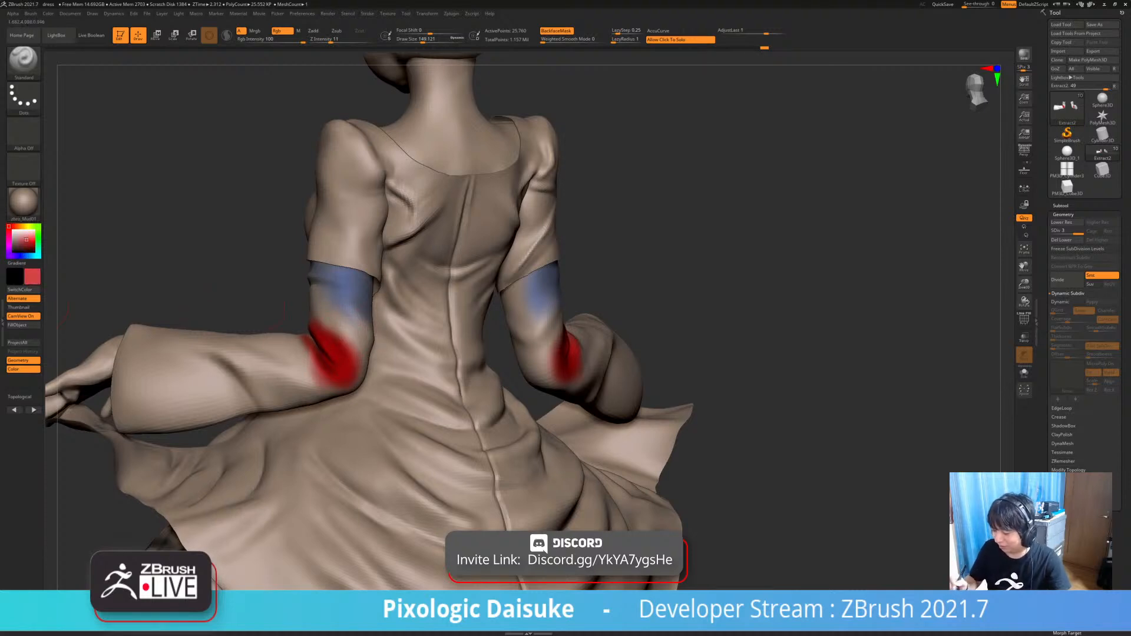
left_click(25, 238)
mouse_move(338, 331)
left_mouse_down()
mouse_move(334, 313)
mouse_move(345, 330)
mouse_move(357, 323)
mouse_move(365, 348)
mouse_move(345, 360)
left_mouse_up()
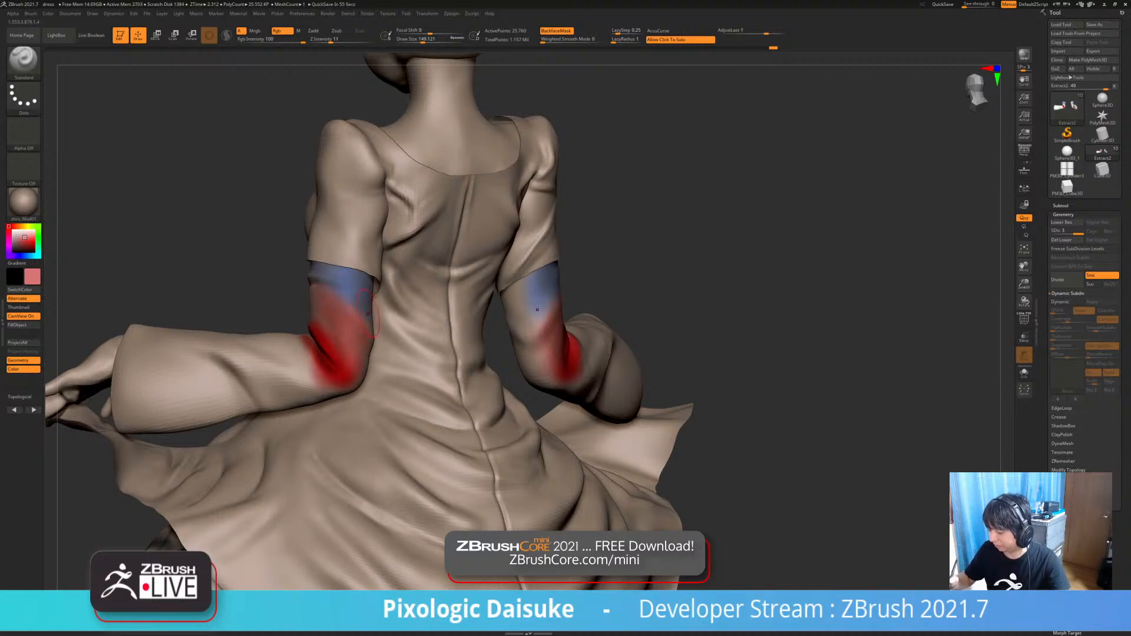
left_click_drag(783, 265, 808, 271)
left_click_drag(311, 350, 296, 404)
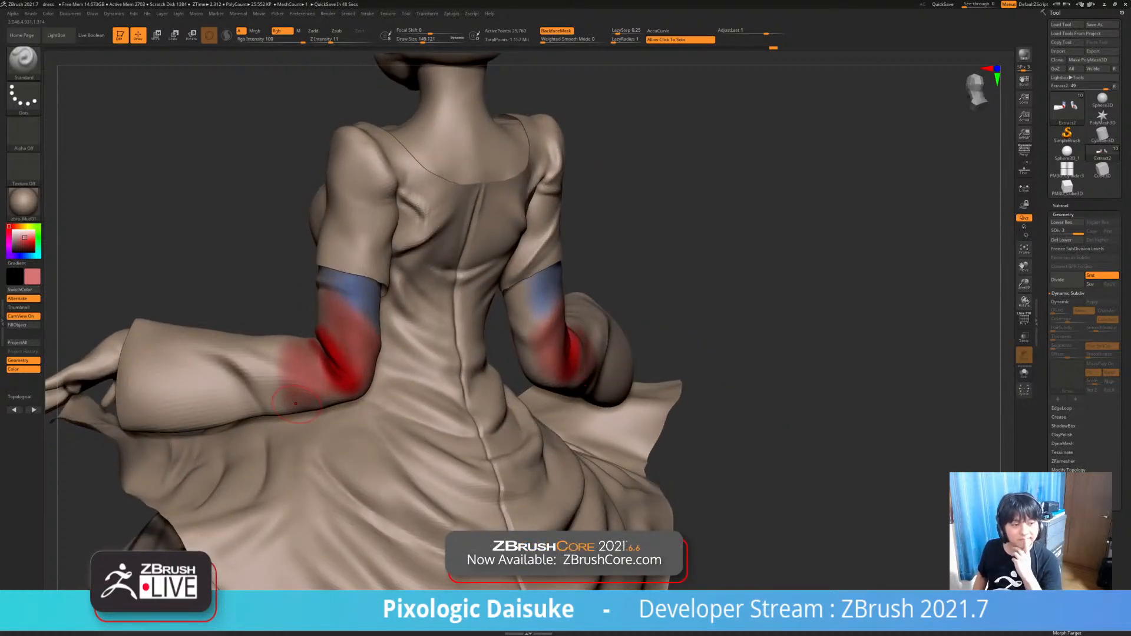
right_click_drag(353, 372, 321, 362)
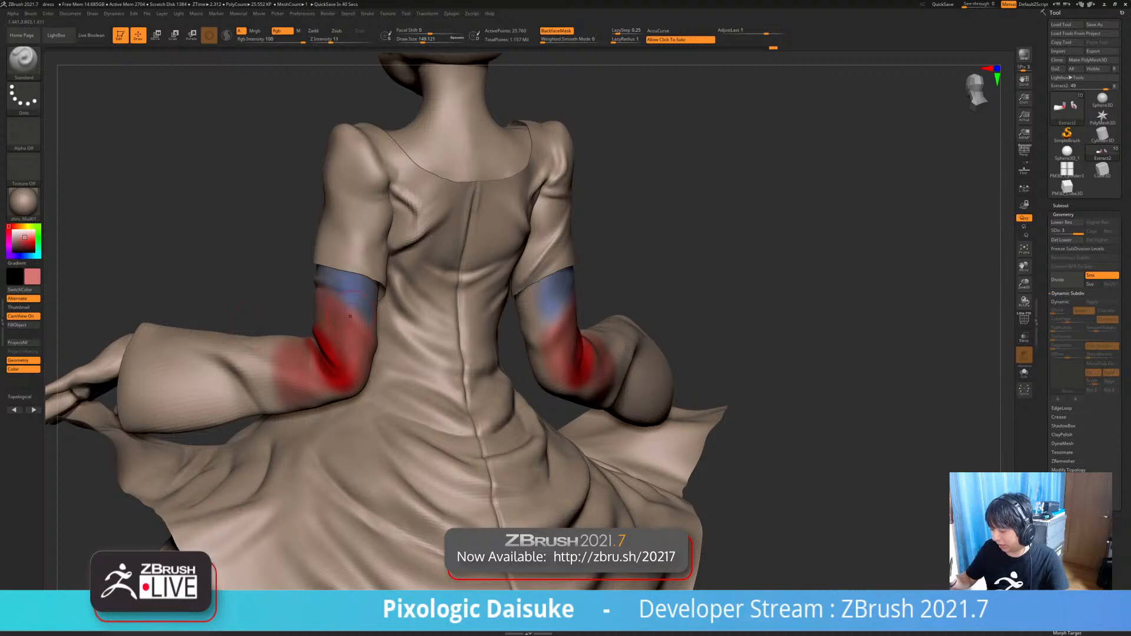
- Paint deep red diagonal fold lines above the elbow and across the forearm sleeve at a draw size of about 42
left_click_drag(32, 276, 339, 372)
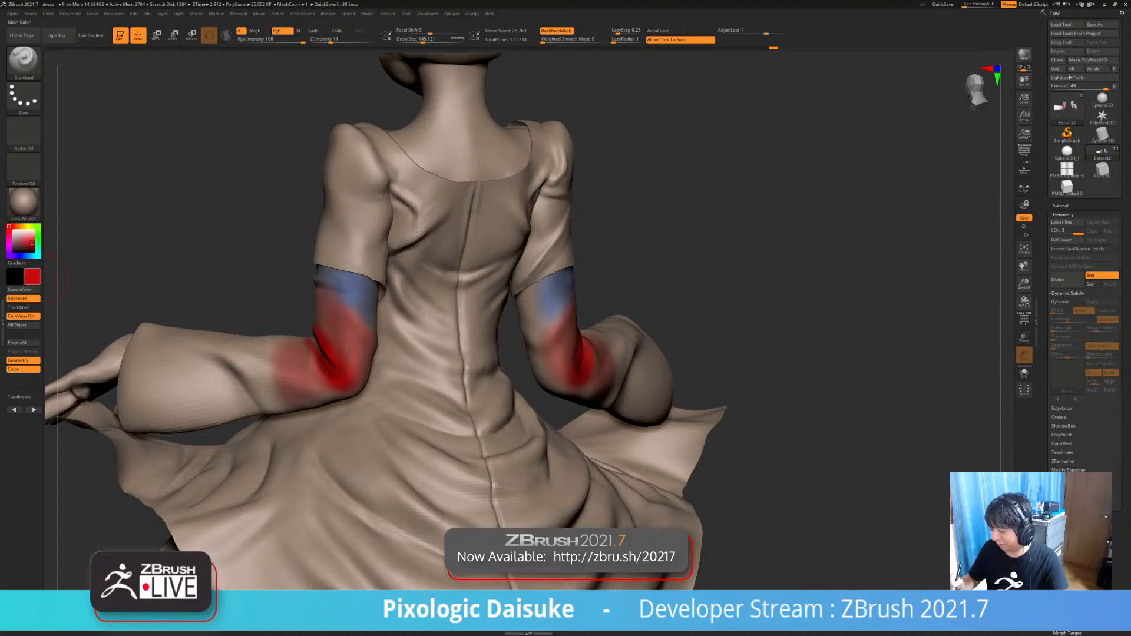
left_click_drag(423, 40, 414, 39)
mouse_move(353, 316)
left_mouse_down()
mouse_move(333, 292)
mouse_move(365, 335)
left_mouse_up()
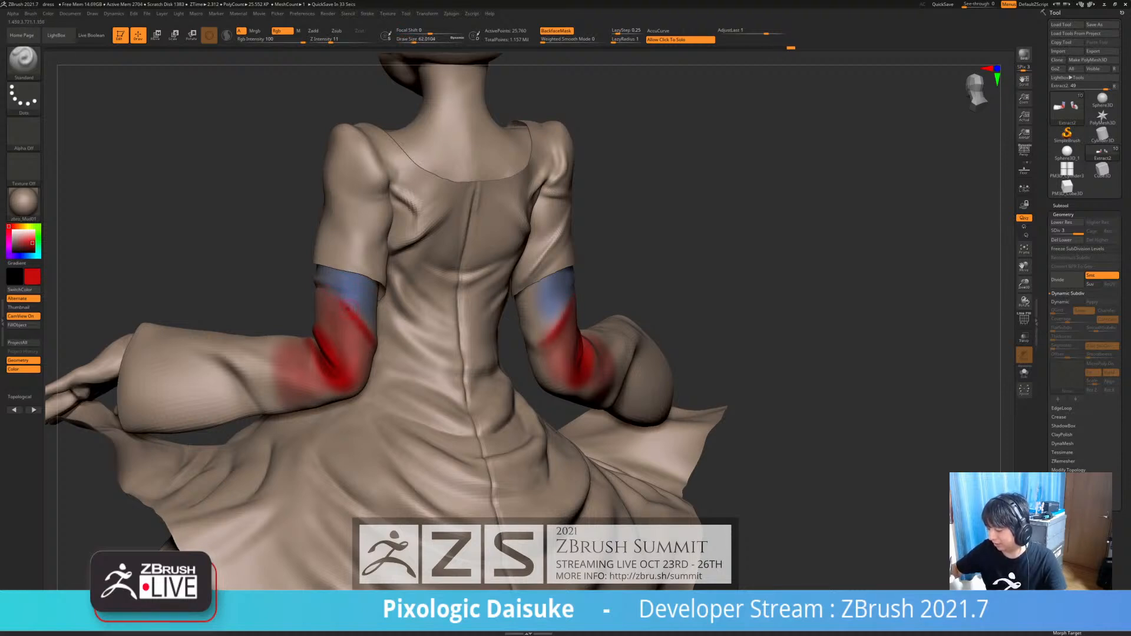
right_click_drag(268, 354, 267, 361)
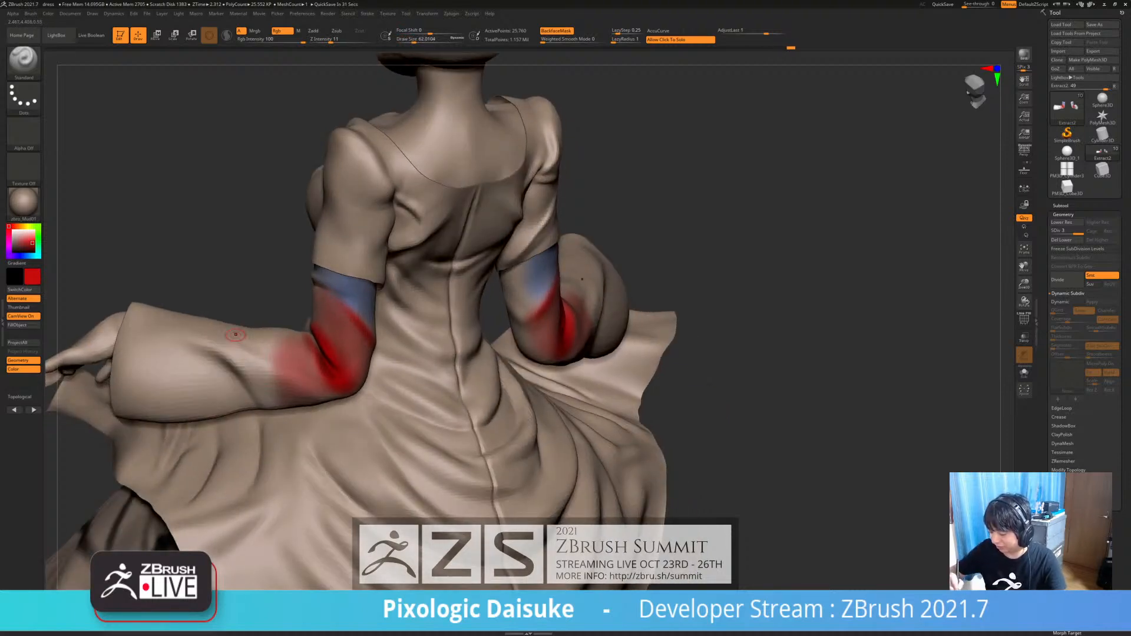
left_click_drag(237, 337, 298, 383)
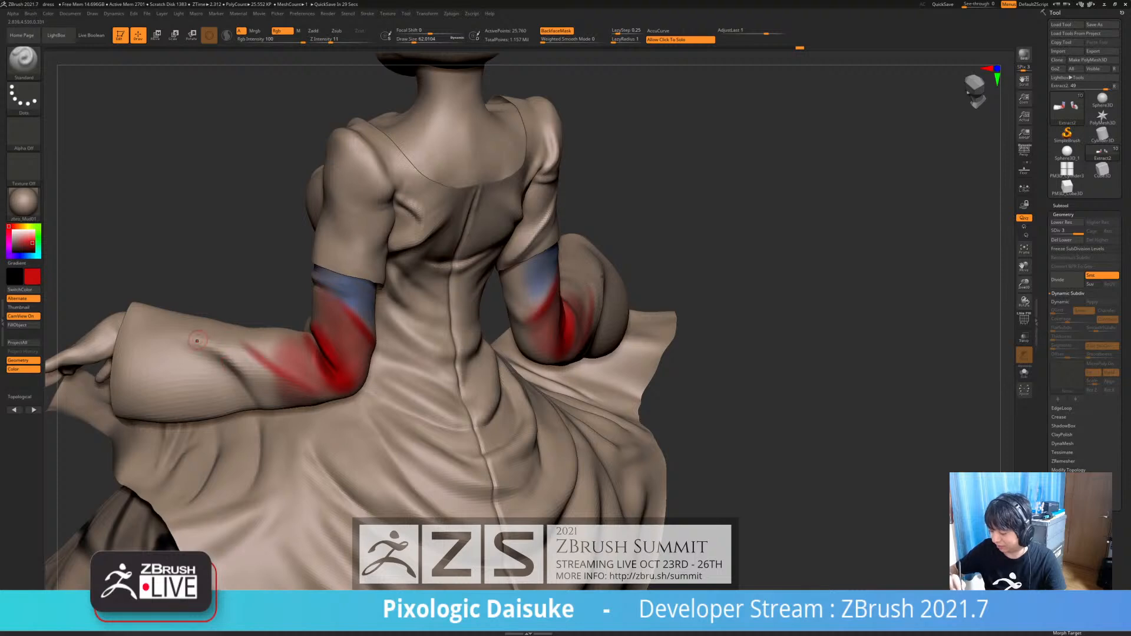
left_click_drag(188, 343, 263, 402)
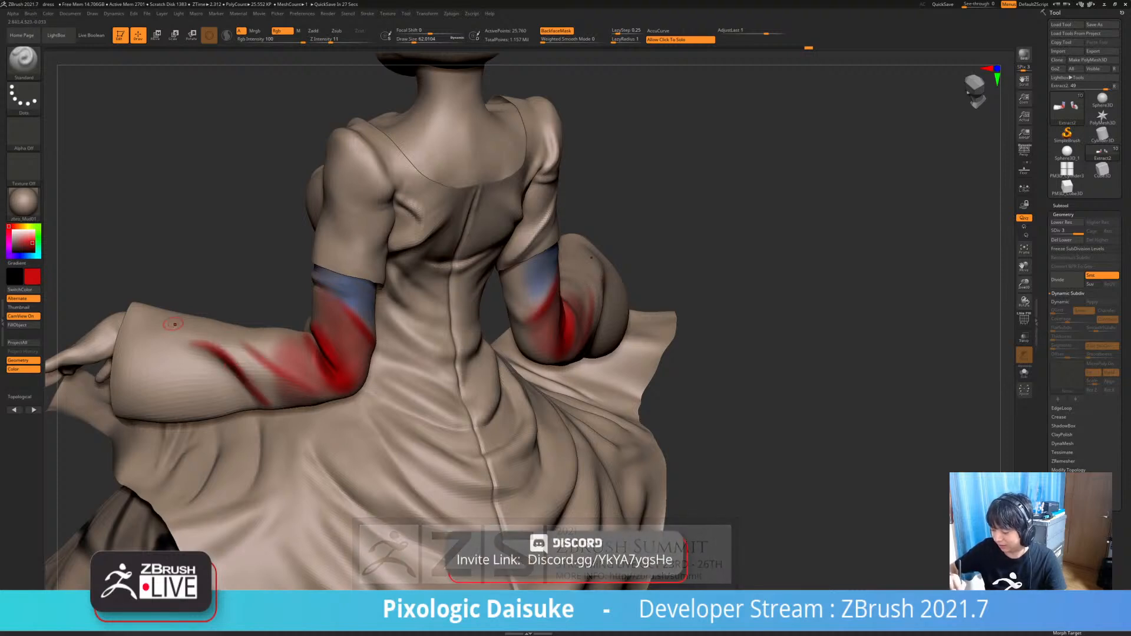
left_click_drag(159, 327, 230, 361)
- Paint the flared cuff end of the lower sleeves light blue at a draw size of about 234
mouse_move(238, 363)
right_mouse_down()
mouse_move(241, 377)
mouse_move(318, 412)
mouse_move(318, 365)
right_mouse_up()
right_click_drag(400, 377, 357, 397)
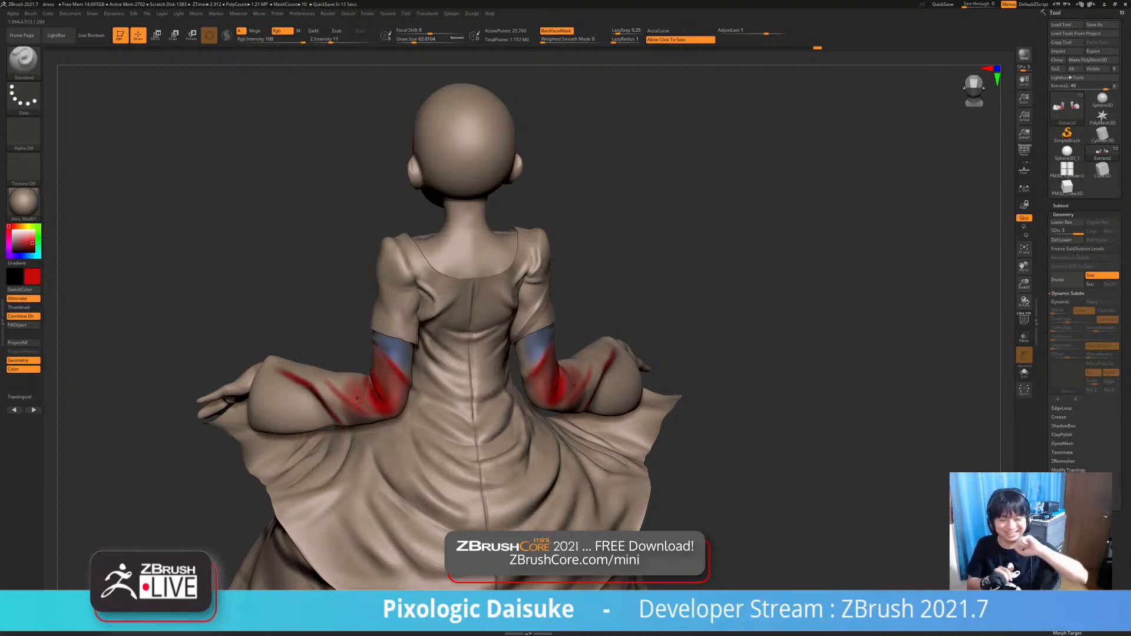
right_click_drag(357, 399, 405, 426)
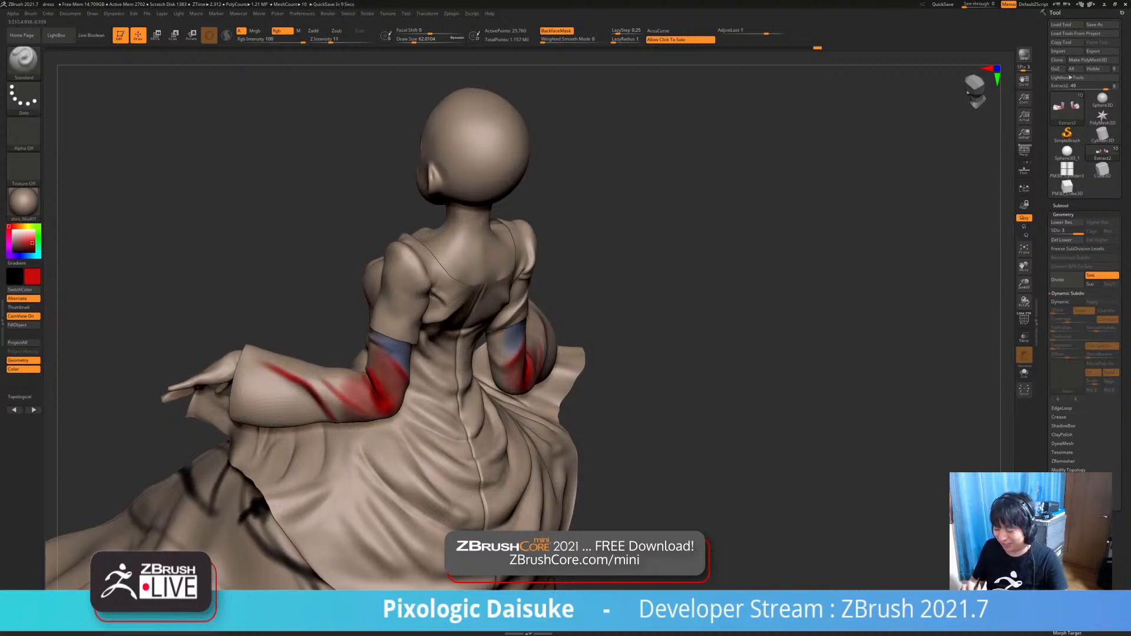
left_click_drag(33, 276, 400, 349)
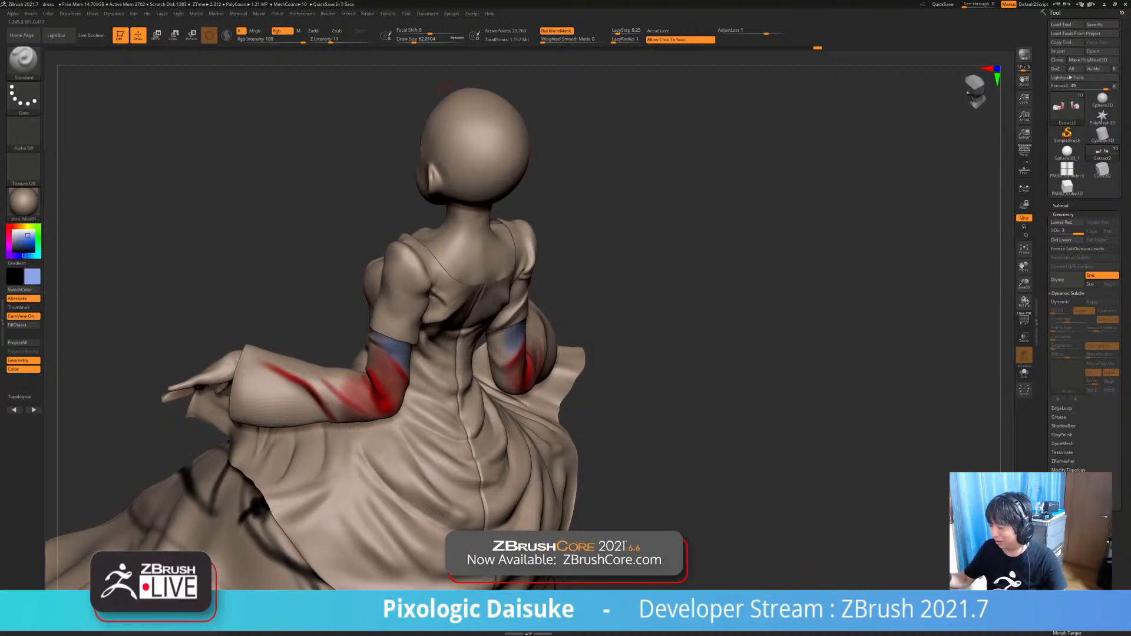
mouse_move(406, 283)
right_mouse_down()
mouse_move(412, 236)
mouse_move(412, 277)
right_mouse_up()
left_click(429, 39)
mouse_move(285, 369)
left_mouse_down()
mouse_move(283, 326)
mouse_move(290, 354)
mouse_move(360, 395)
left_mouse_up()
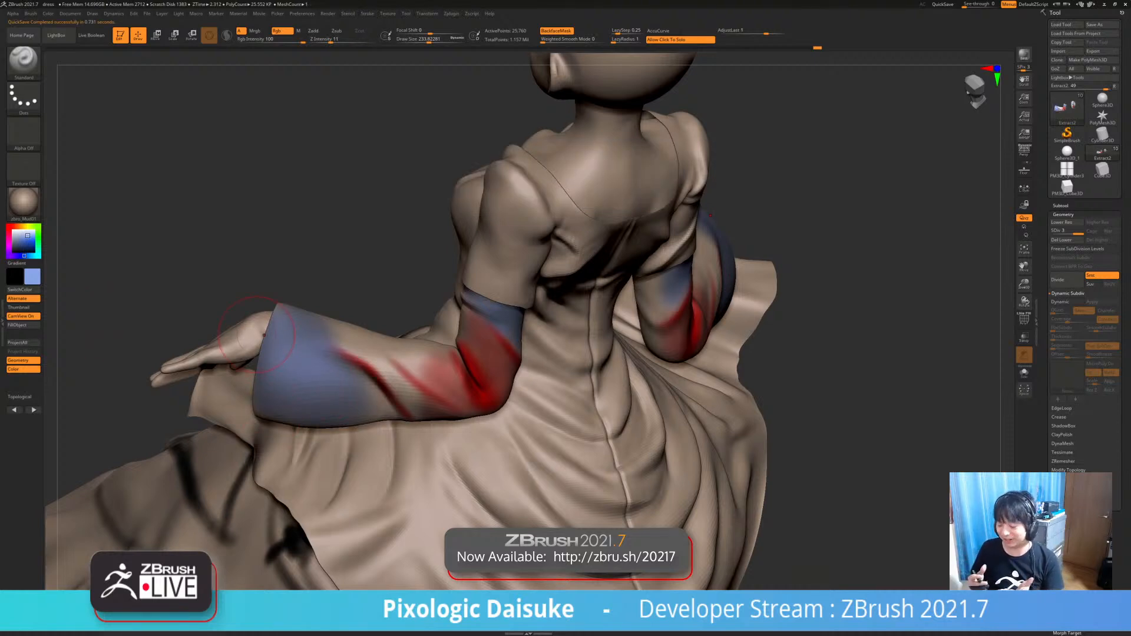
- Paint a black arrow on the blue cuff pointing toward the hand, refining its head at a draw size of about 35
left_click(21, 242)
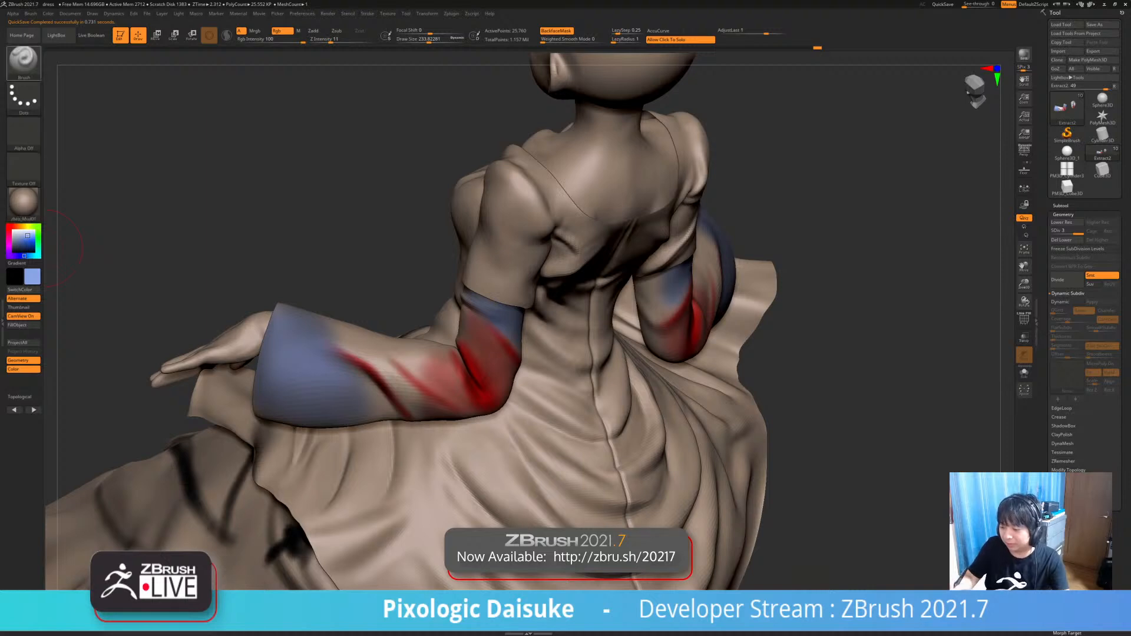
left_click(13, 251)
left_click(415, 40)
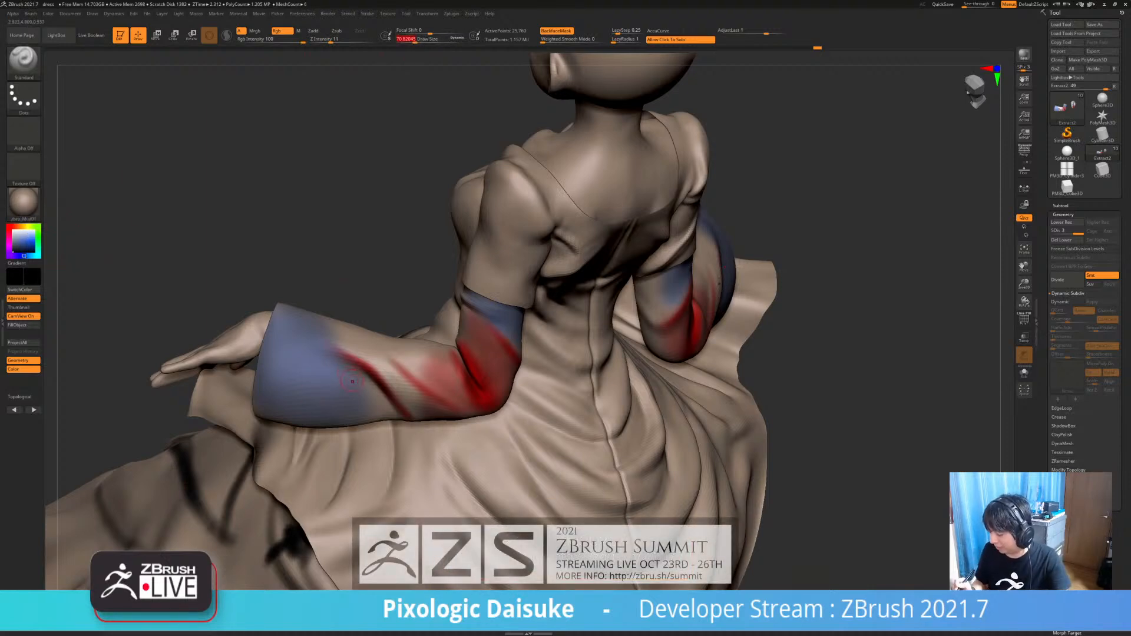
left_click_drag(356, 380, 266, 380)
left_click_drag(266, 380, 289, 404)
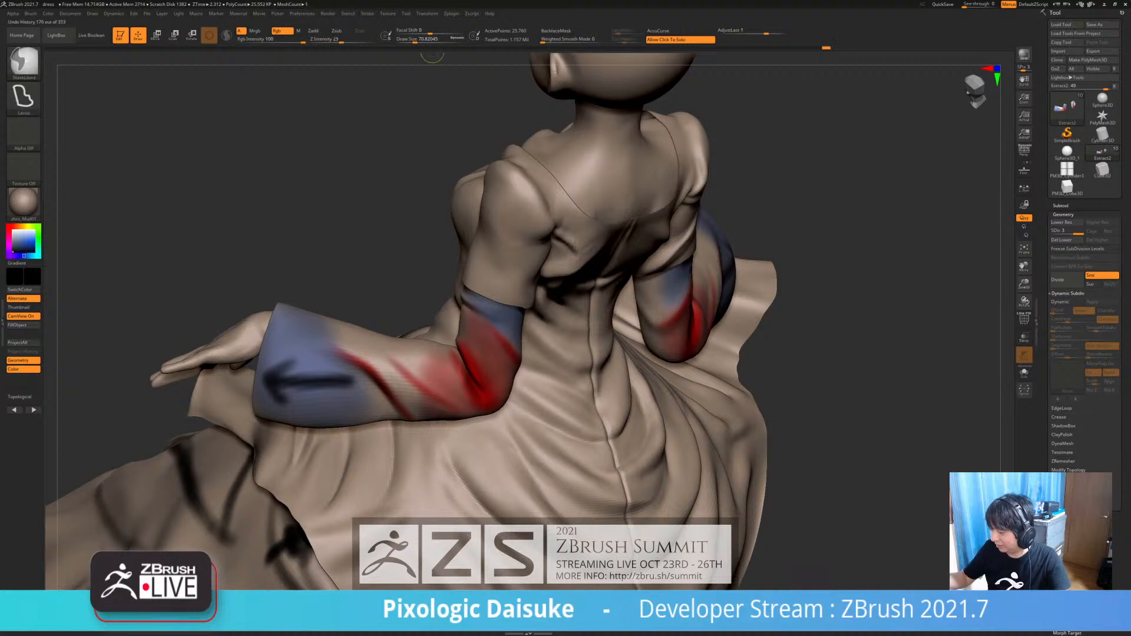
key("ctrl+z")
left_click(410, 39)
mouse_move(295, 360)
left_mouse_down()
mouse_move(283, 398)
mouse_move(289, 361)
left_mouse_up()
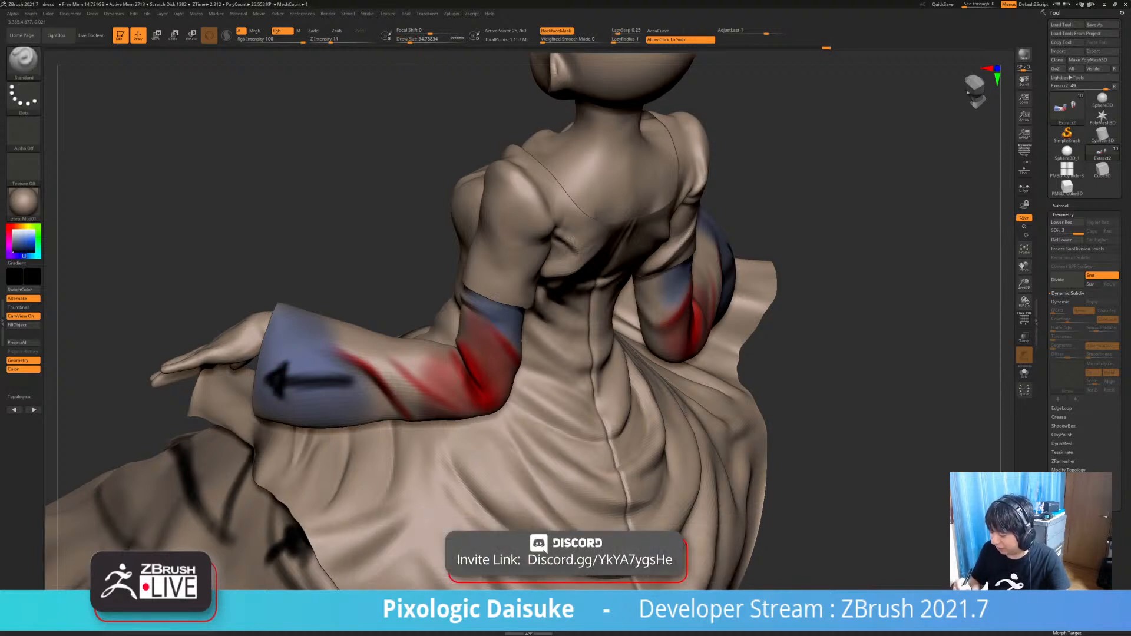
- Raise the sleeves to subdivision level 4 and paint two small black arrows pointing at the forearm fold from the cuff and elbow sides
mouse_move(305, 364)
right_mouse_down()
mouse_move(306, 424)
mouse_move(305, 364)
mouse_move(386, 376)
right_mouse_up()
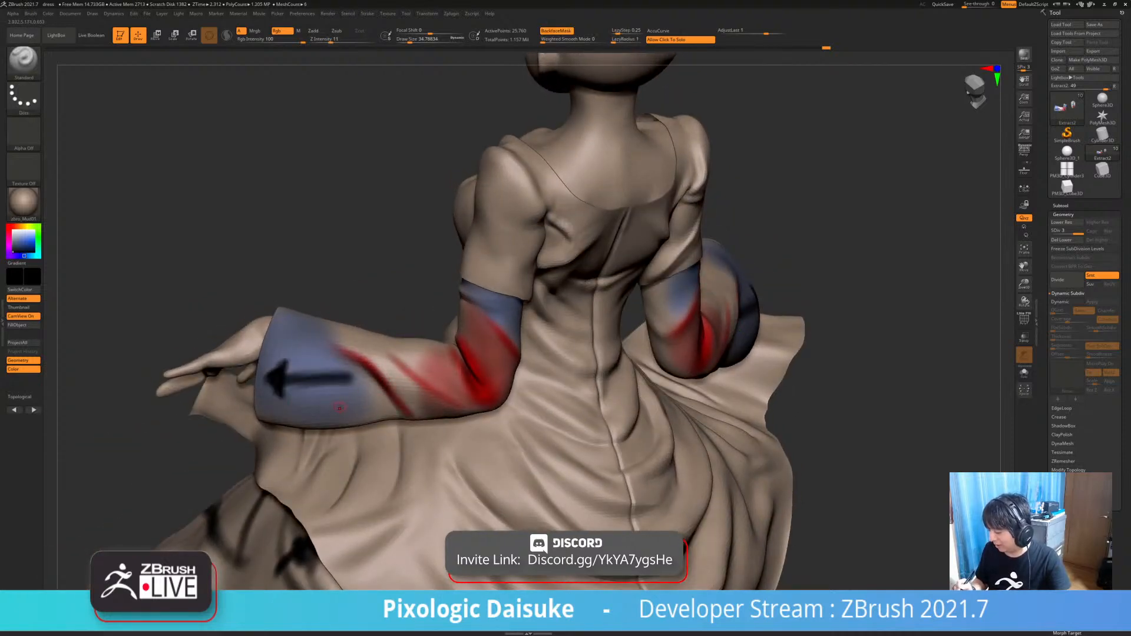
mouse_move(328, 411)
left_mouse_down()
mouse_move(381, 404)
mouse_move(367, 408)
left_mouse_up()
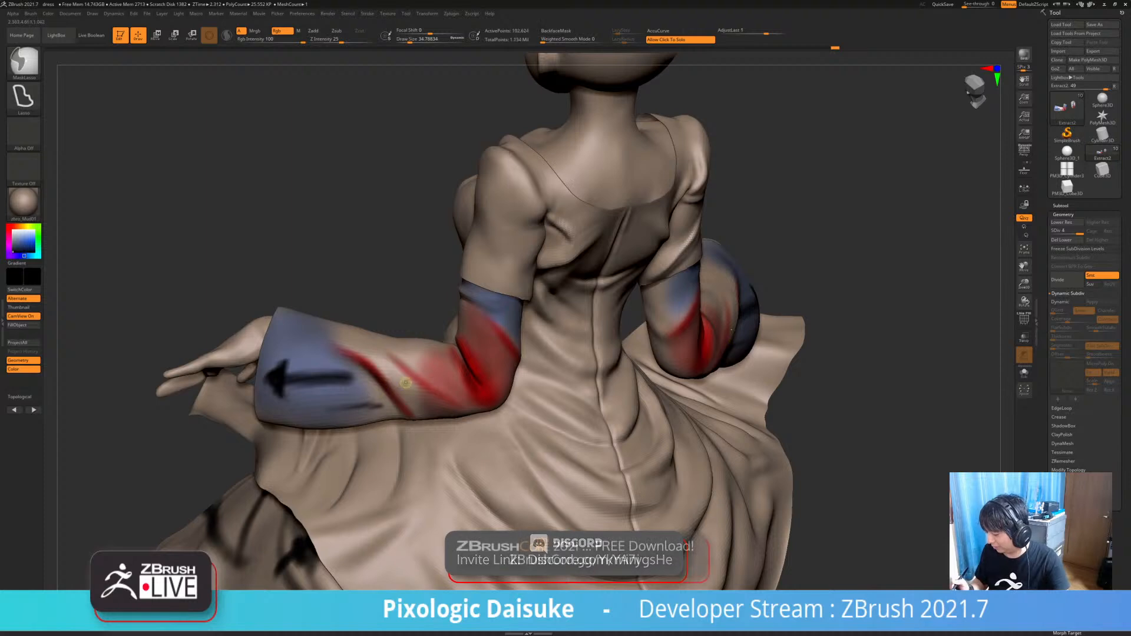
key("d")
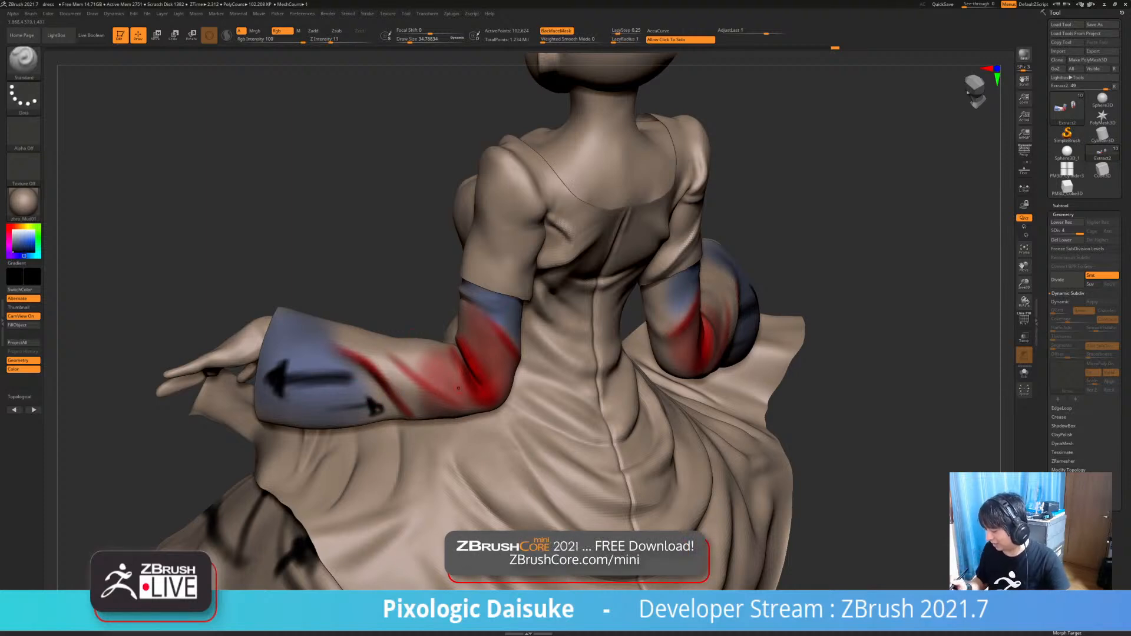
mouse_move(459, 387)
left_mouse_down()
mouse_move(414, 400)
mouse_move(421, 392)
left_mouse_up()
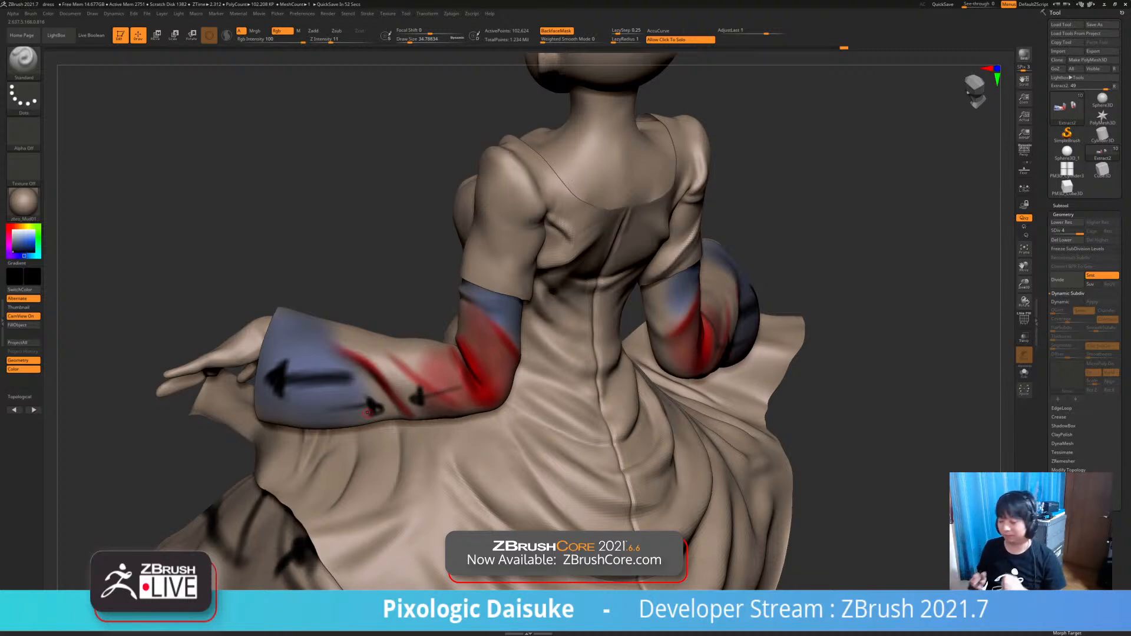
right_click_drag(367, 413, 320, 410)
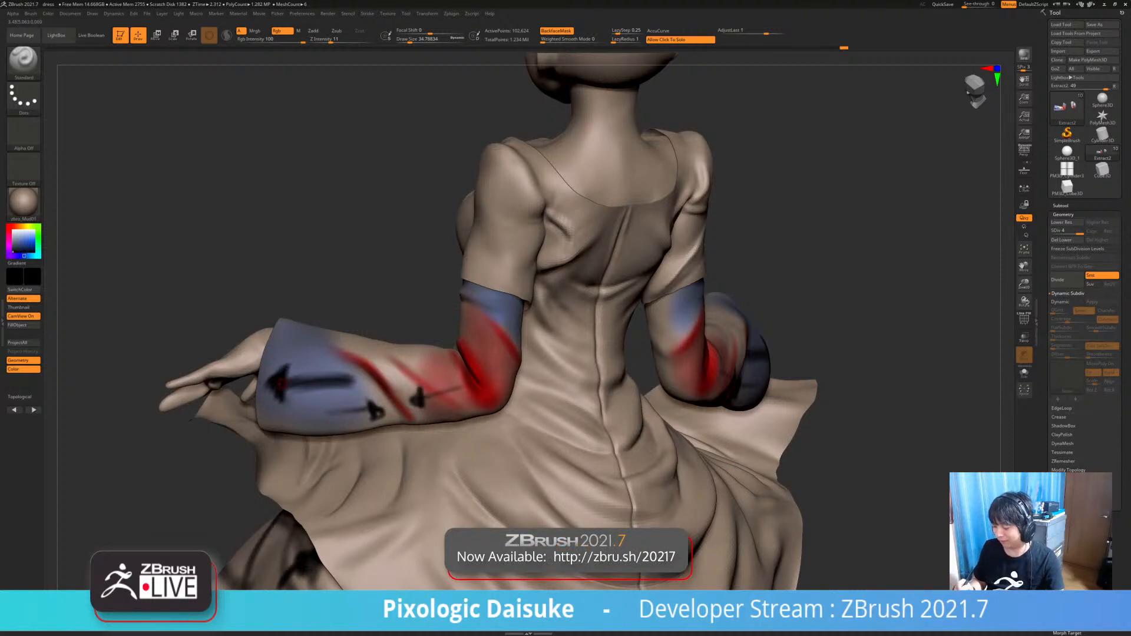
- Paint black arrows pointing into the red elbow crease from the forearm and from the upper sleeve, with a second arrowhead above the elbow
right_click_drag(338, 391, 349, 385)
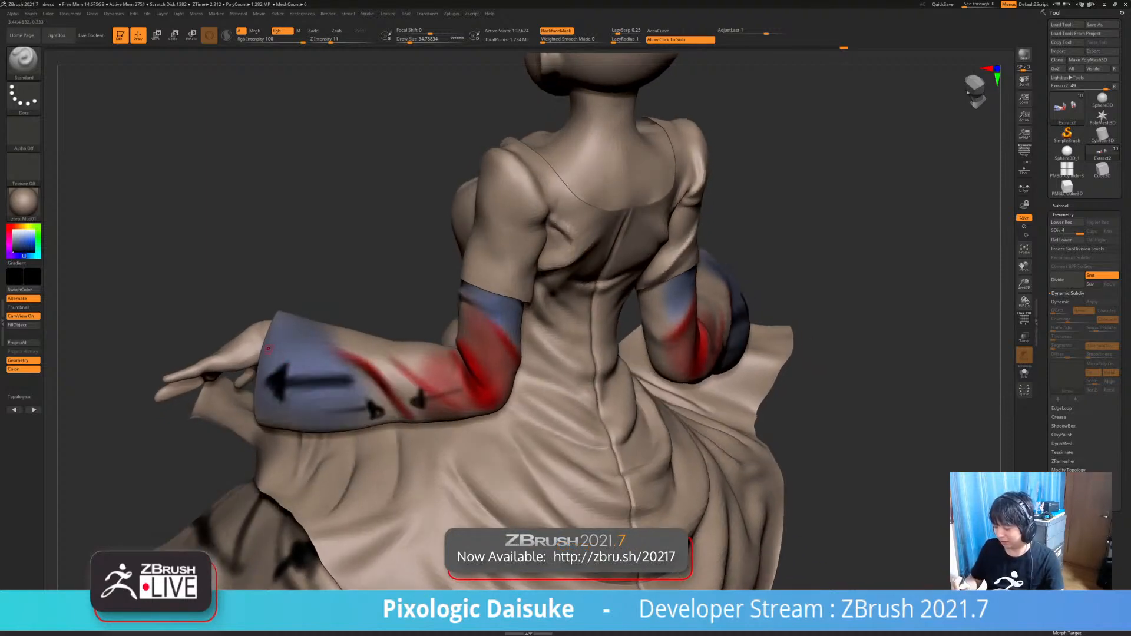
right_click_drag(272, 324, 268, 350)
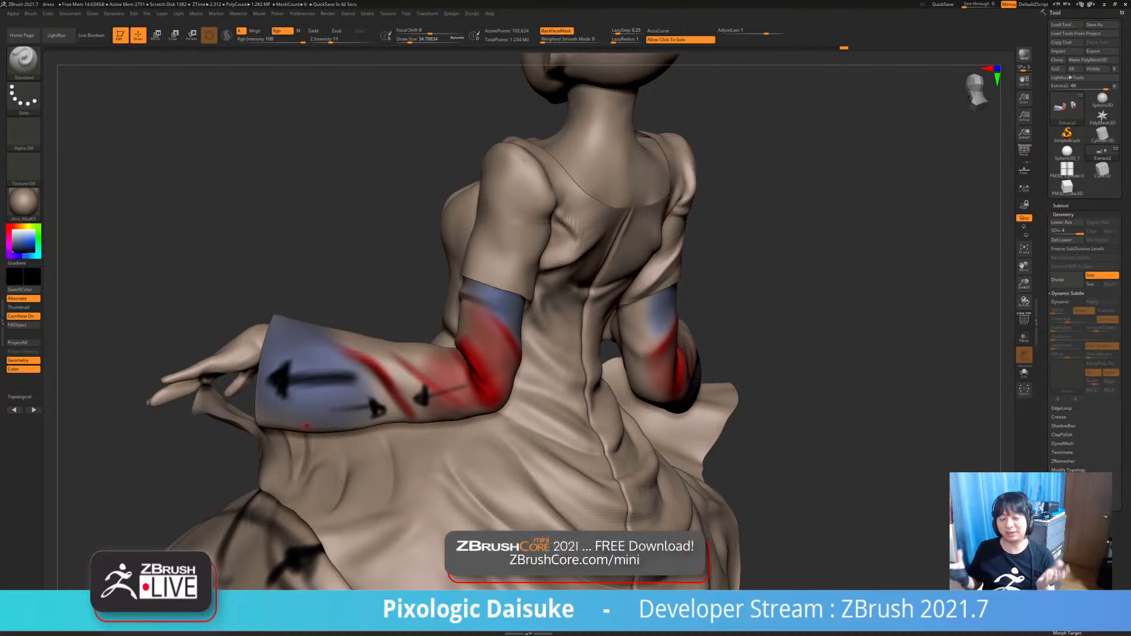
right_click_drag(515, 429, 498, 400)
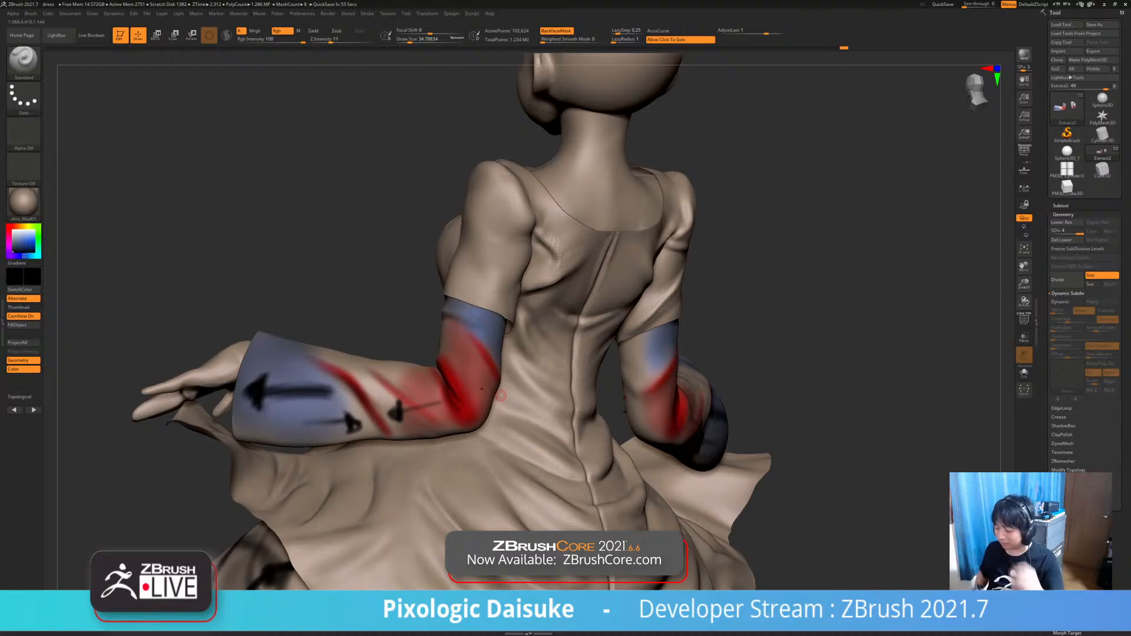
mouse_move(501, 396)
right_mouse_down()
mouse_move(566, 412)
mouse_move(519, 407)
right_mouse_up()
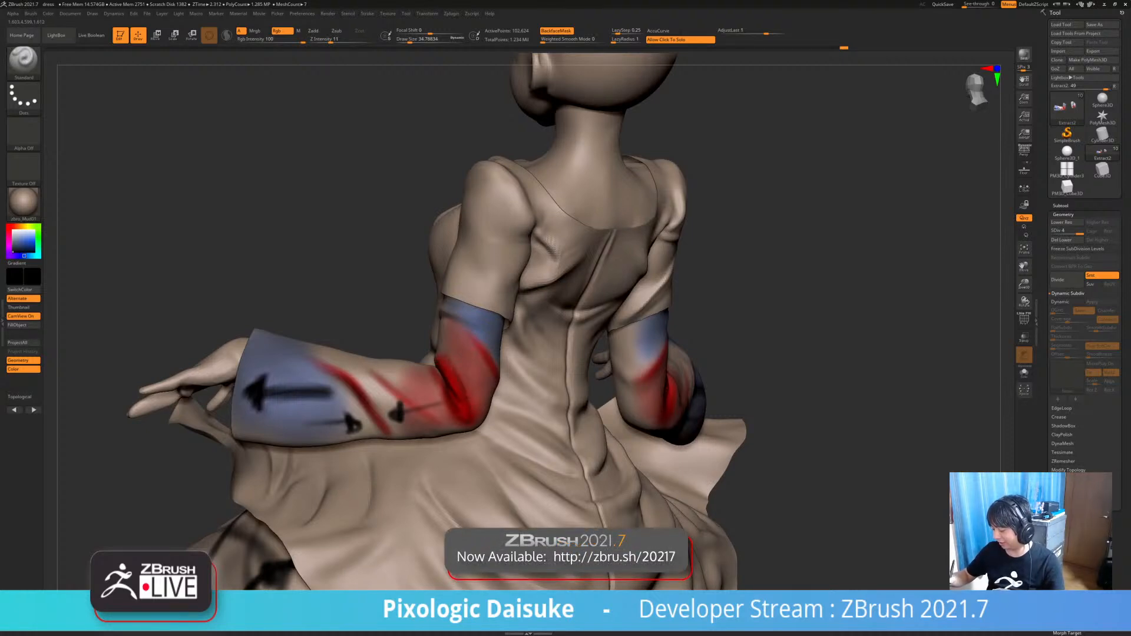
right_click_drag(454, 363, 447, 395, "ctrl")
left_click_drag(399, 378, 430, 389)
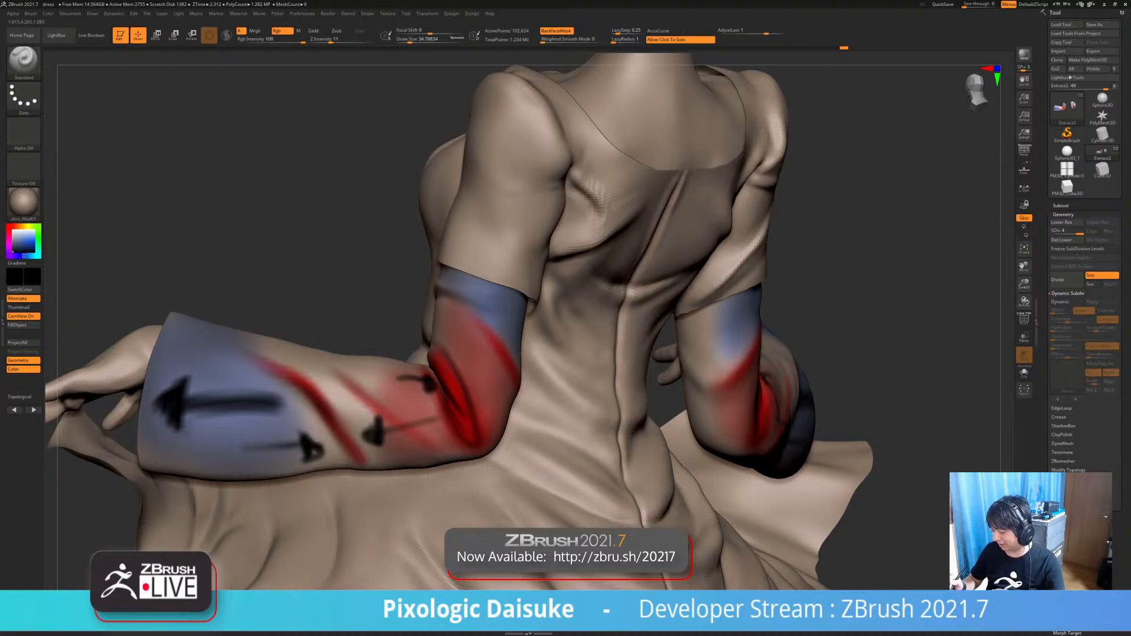
left_click_drag(449, 329, 446, 373)
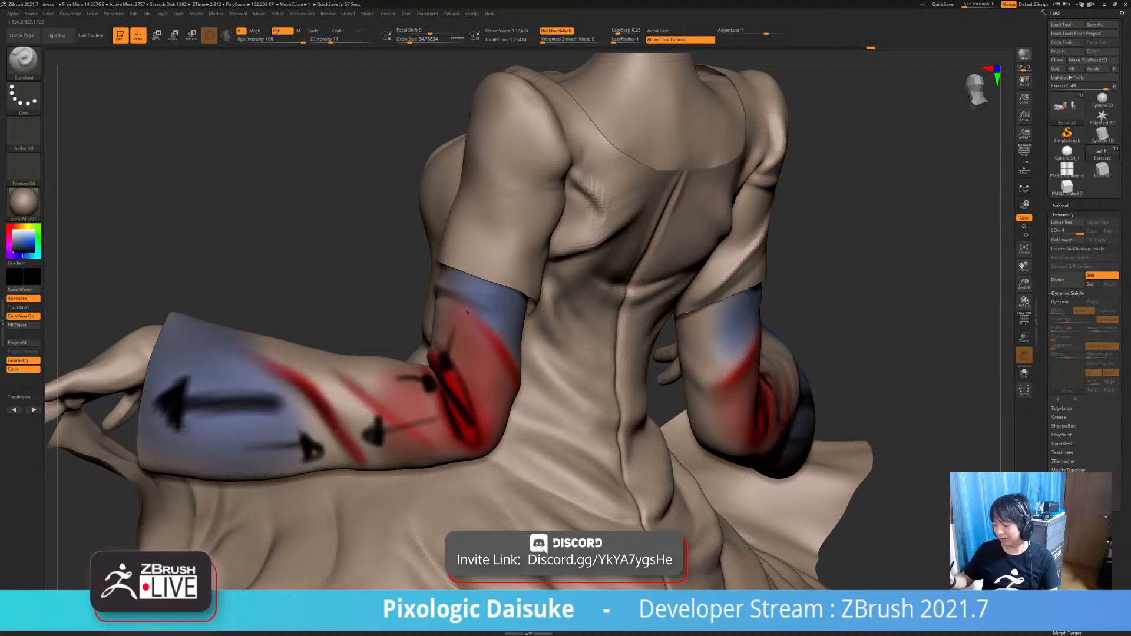
right_click_drag(468, 312, 475, 219)
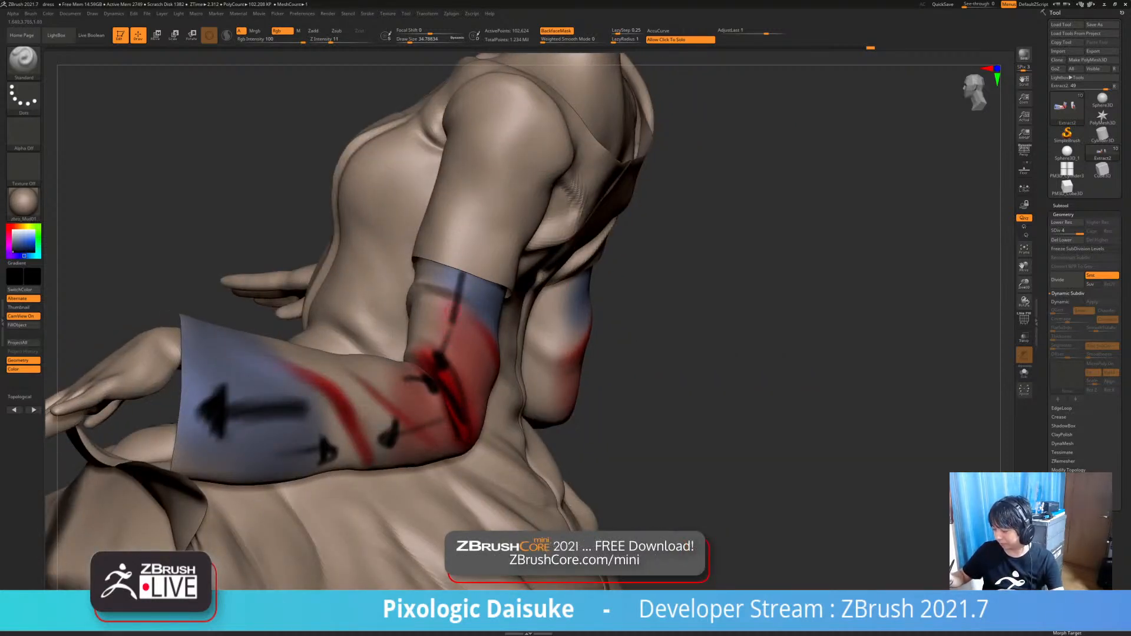
mouse_move(455, 302)
left_mouse_down()
mouse_move(442, 336)
mouse_move(466, 318)
left_mouse_up()
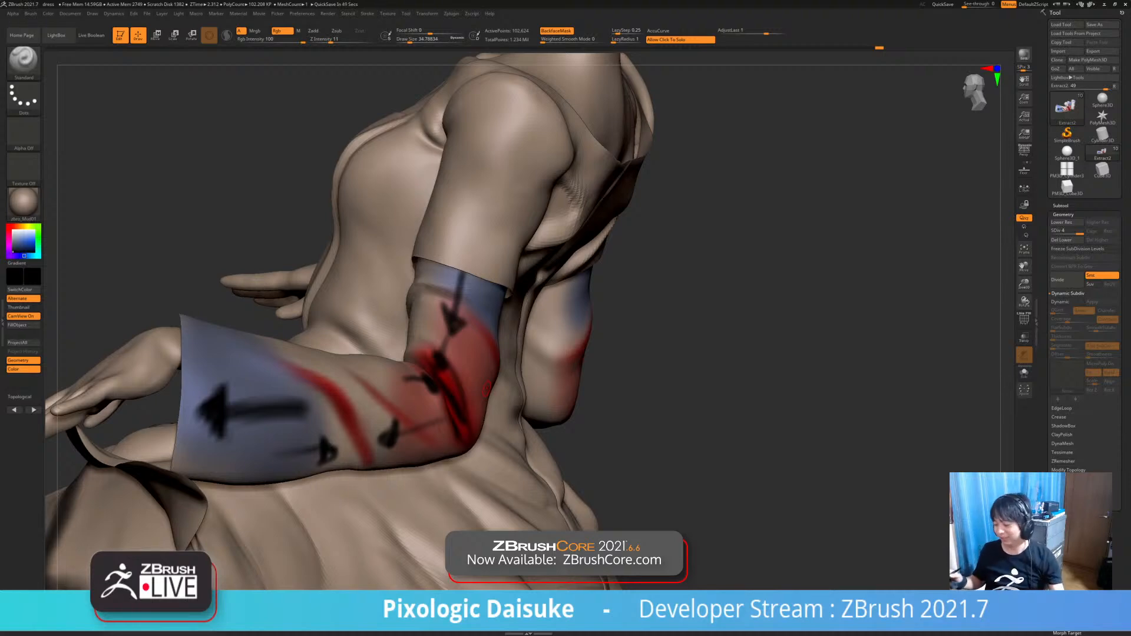
- Select the dress bodice and paint black fold lines around the armholes at the back, with arrows on the upper sleeves pointing toward them
mouse_move(487, 390)
right_mouse_down()
mouse_move(412, 330)
mouse_move(351, 253)
mouse_move(348, 218)
right_mouse_up()
right_click_drag(534, 445, 460, 469, "alt")
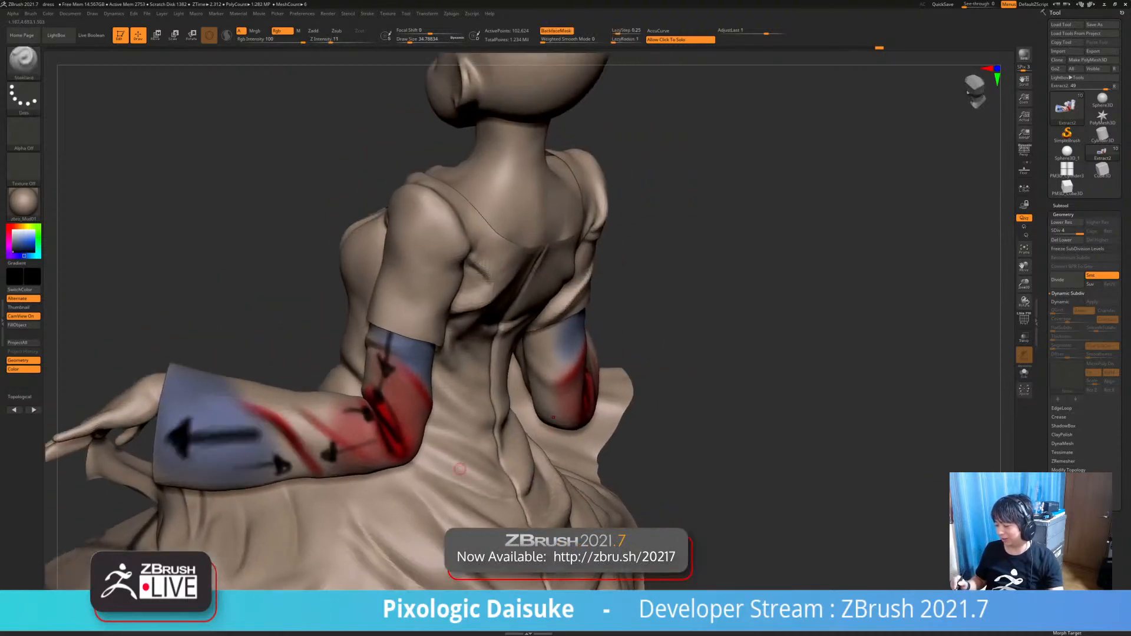
right_click_drag(462, 425, 384, 388)
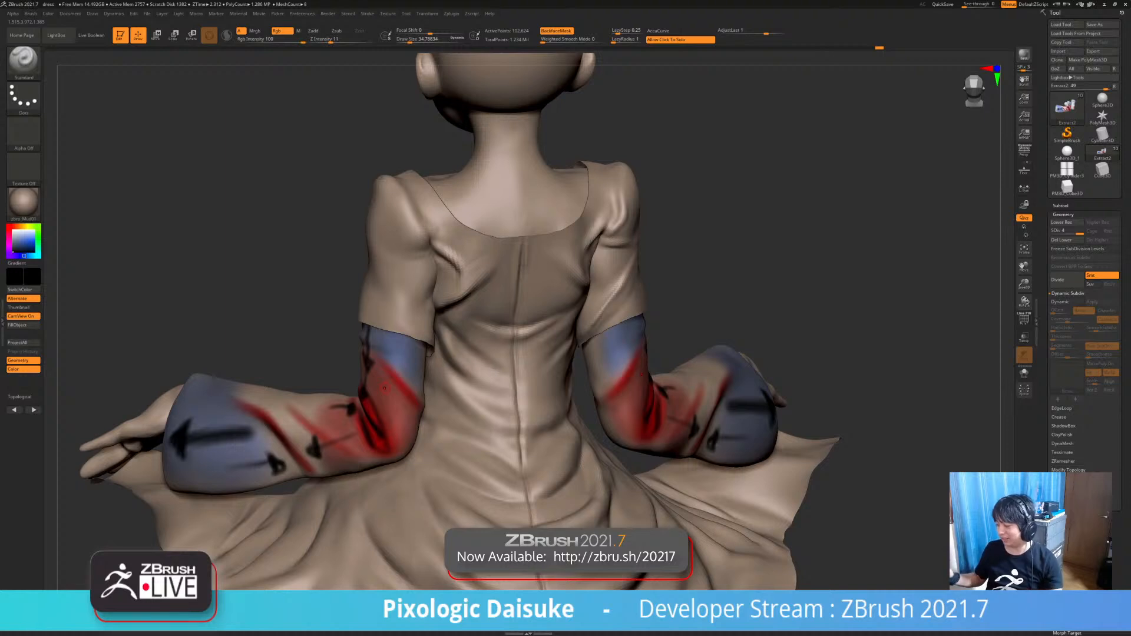
left_click(489, 372, "alt")
mouse_move(489, 371)
right_mouse_down()
mouse_move(436, 353)
mouse_move(463, 361)
right_mouse_up()
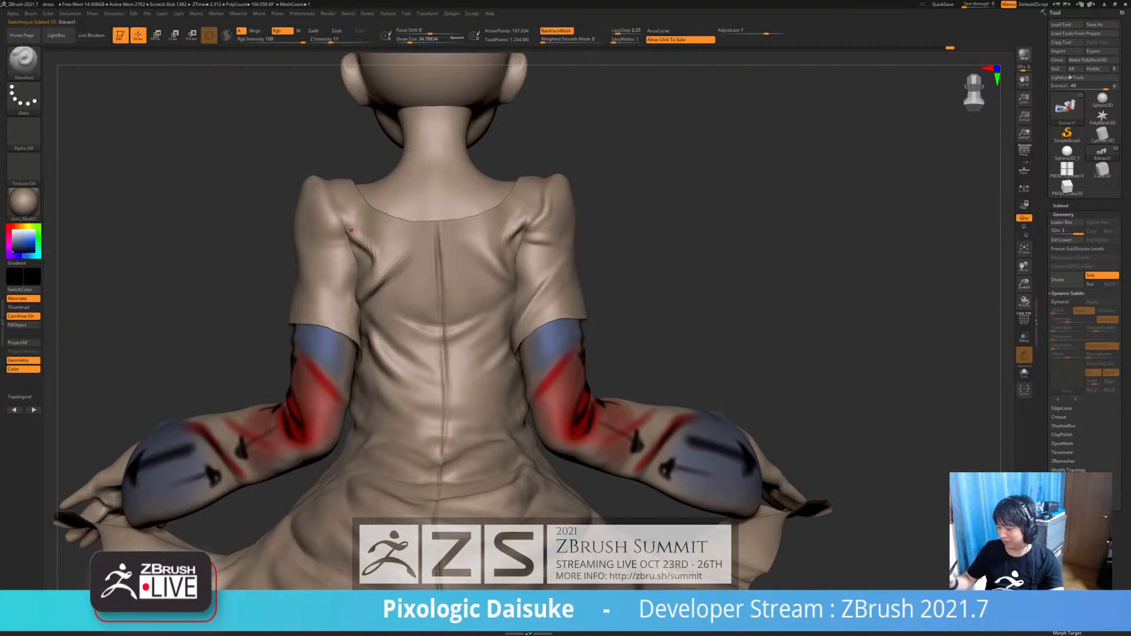
mouse_move(352, 234)
left_mouse_down()
mouse_move(365, 291)
mouse_move(349, 265)
left_mouse_up()
left_click_drag(533, 247, 530, 259)
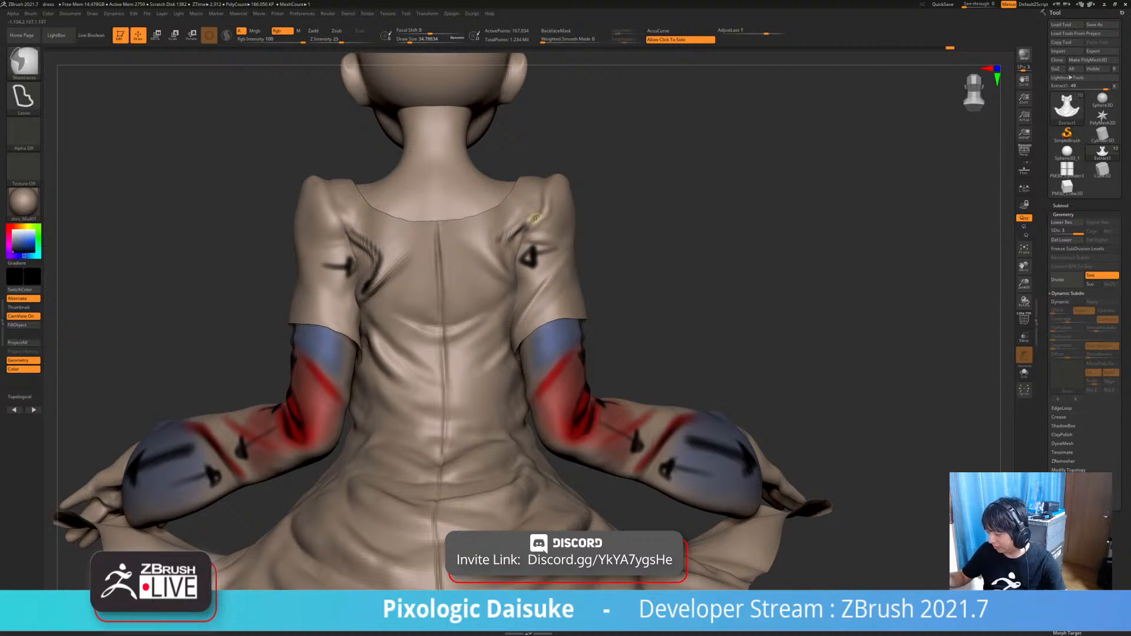
mouse_move(503, 210)
left_mouse_down()
mouse_move(510, 275)
mouse_move(487, 230)
mouse_move(491, 259)
mouse_move(417, 266)
mouse_move(428, 282)
left_mouse_up()
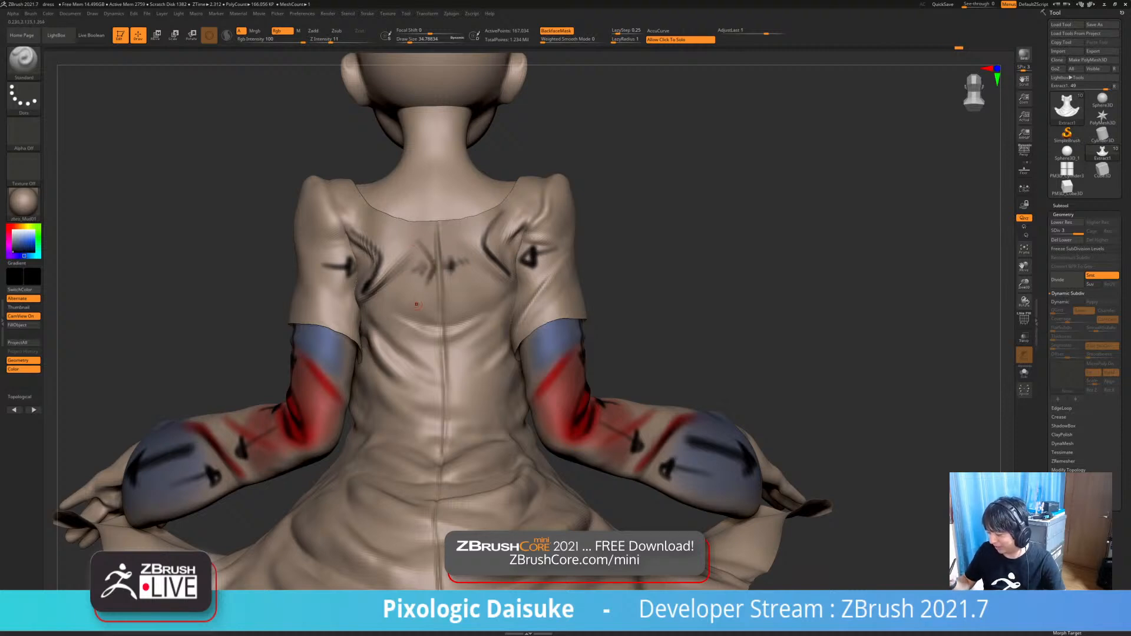
- Paint black arrows on the upper back beside the centre seam, pointing inward, up to the neckline and down toward the mid-back
left_click_drag(457, 244, 447, 277)
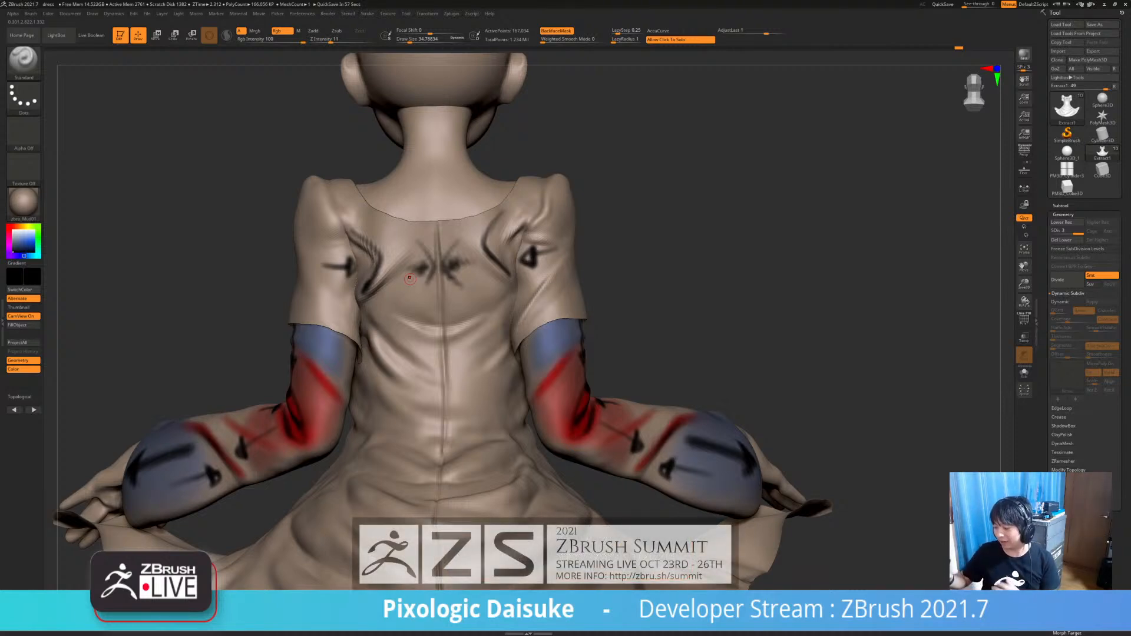
mouse_move(427, 242)
left_mouse_down()
mouse_move(423, 230)
mouse_move(435, 252)
mouse_move(449, 229)
left_mouse_up()
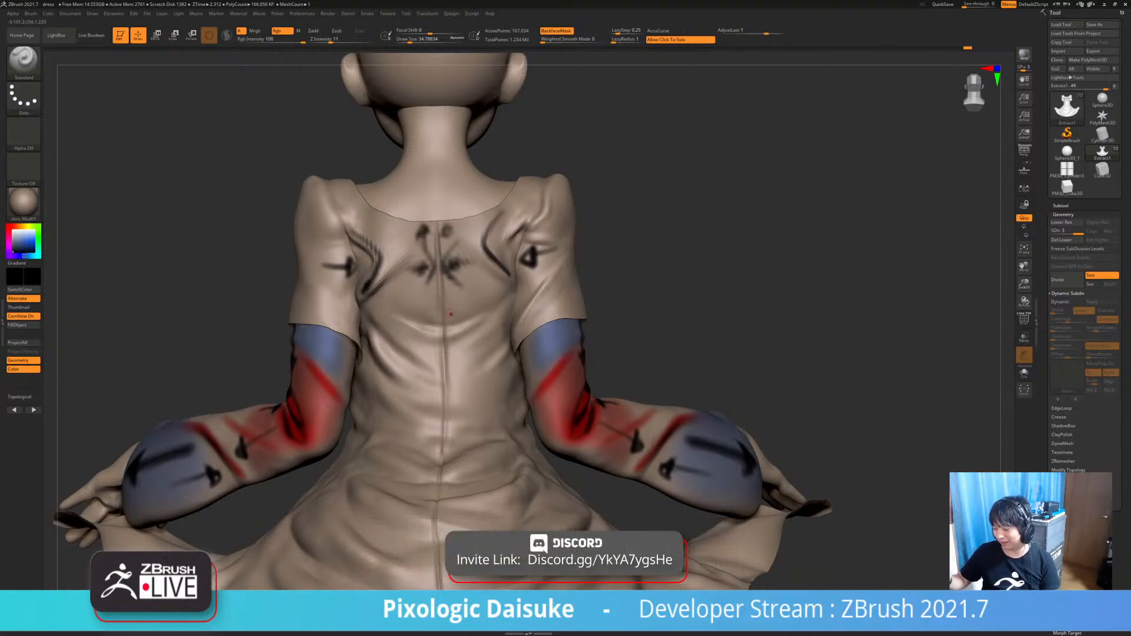
left_click_drag(431, 291, 430, 324)
left_click_drag(425, 314, 452, 323)
left_click_drag(458, 315, 453, 324)
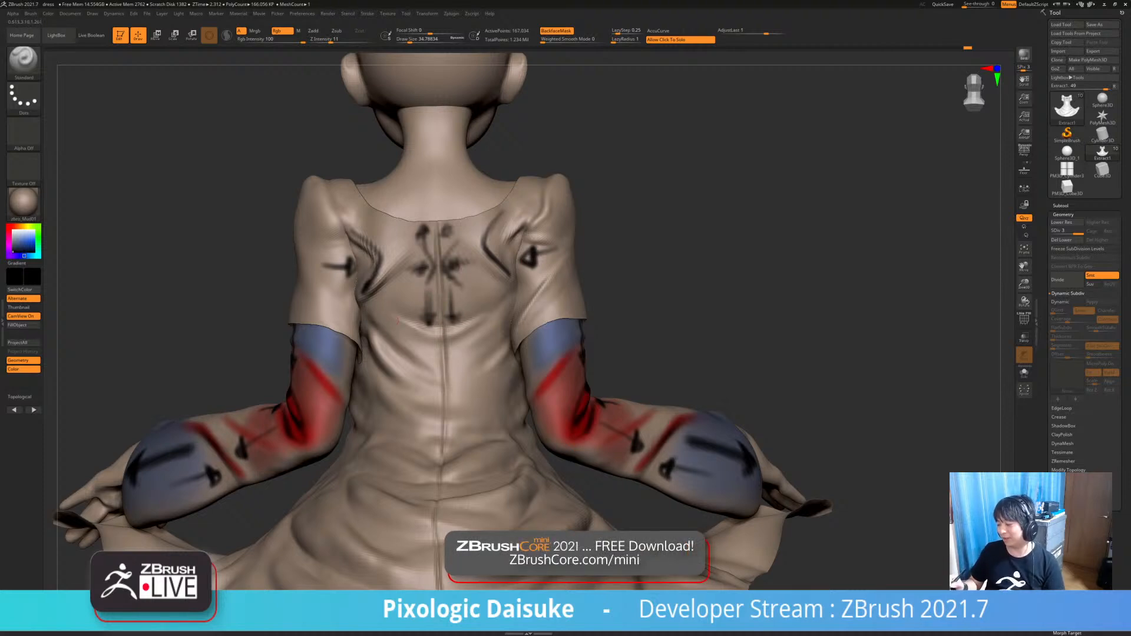
- Paint two sagging black fold lines across the mid-back, curving down from the sides to the centre seam
mouse_move(386, 313)
left_mouse_down()
mouse_move(451, 337)
mouse_move(509, 299)
left_mouse_up()
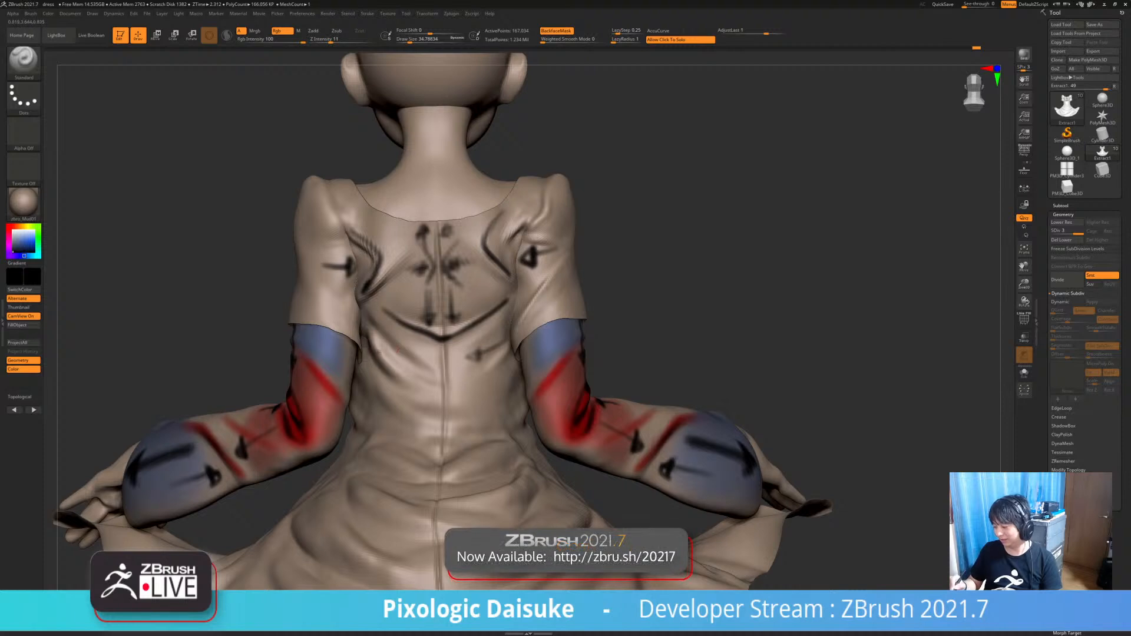
left_click_drag(371, 333, 411, 383)
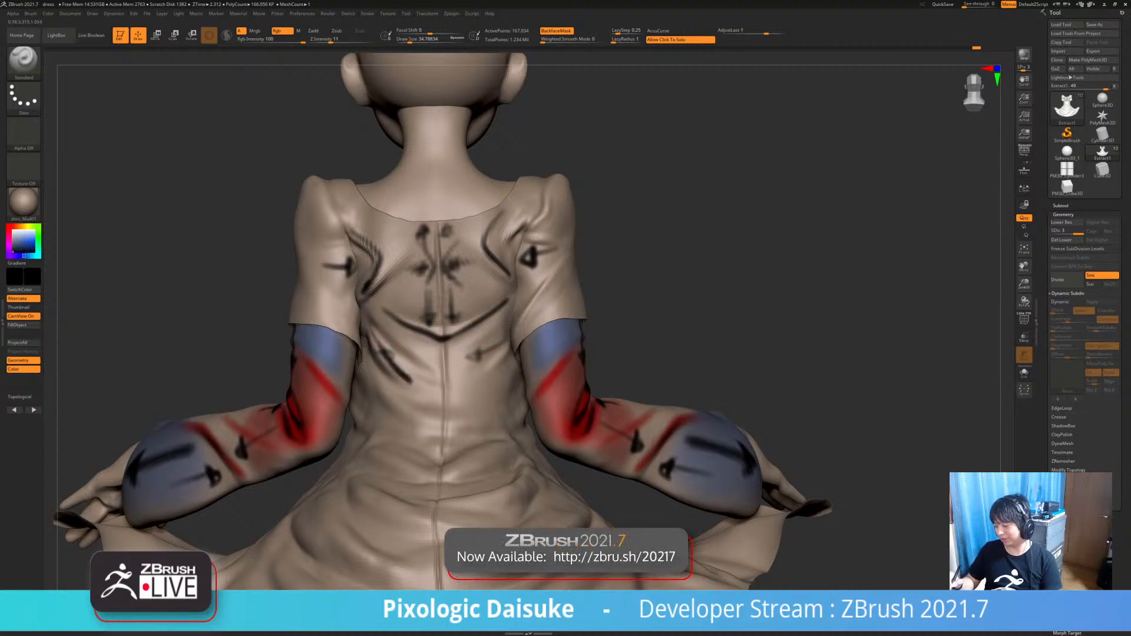
left_click_drag(505, 344, 452, 393)
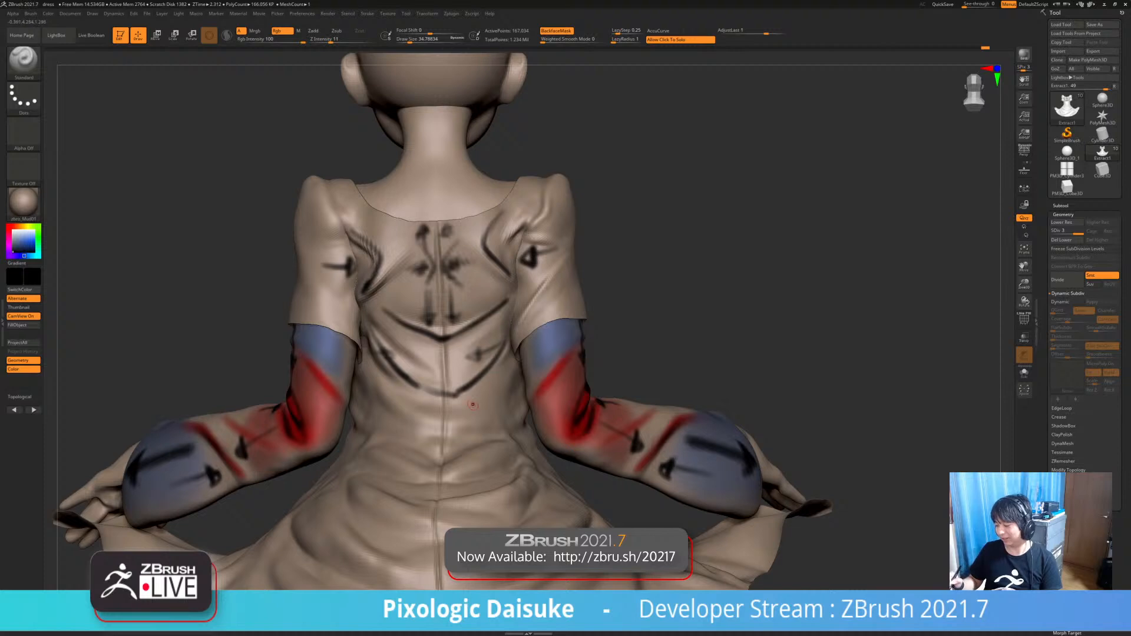
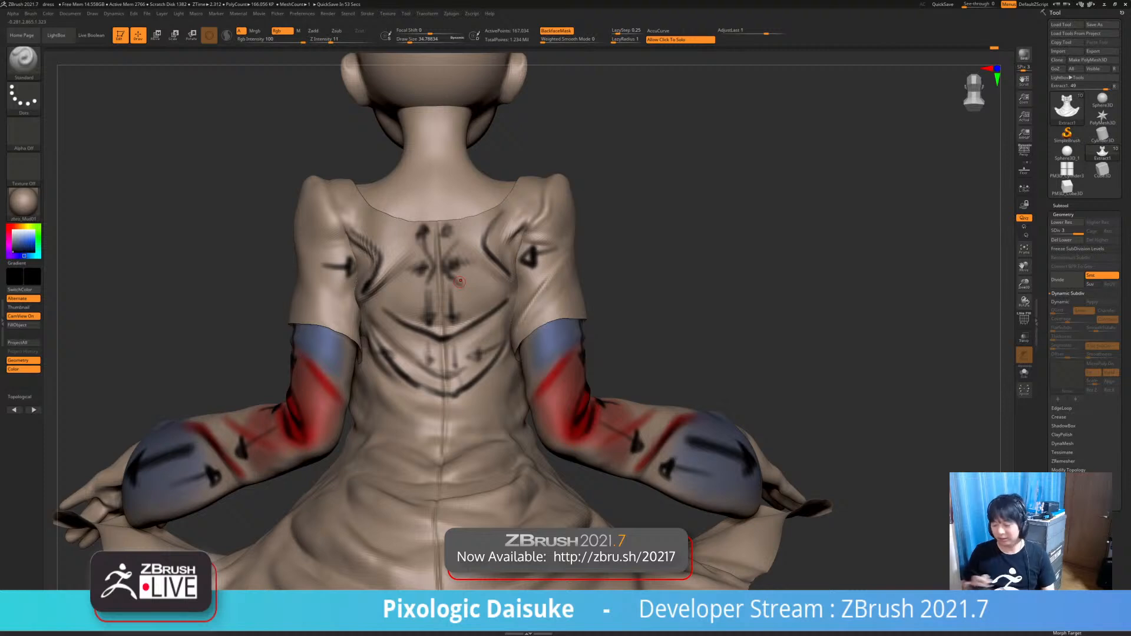
- Paint a short black mark on the centre seam at the back waist and a curved fold line just above it
right_click_drag(460, 282, 452, 431)
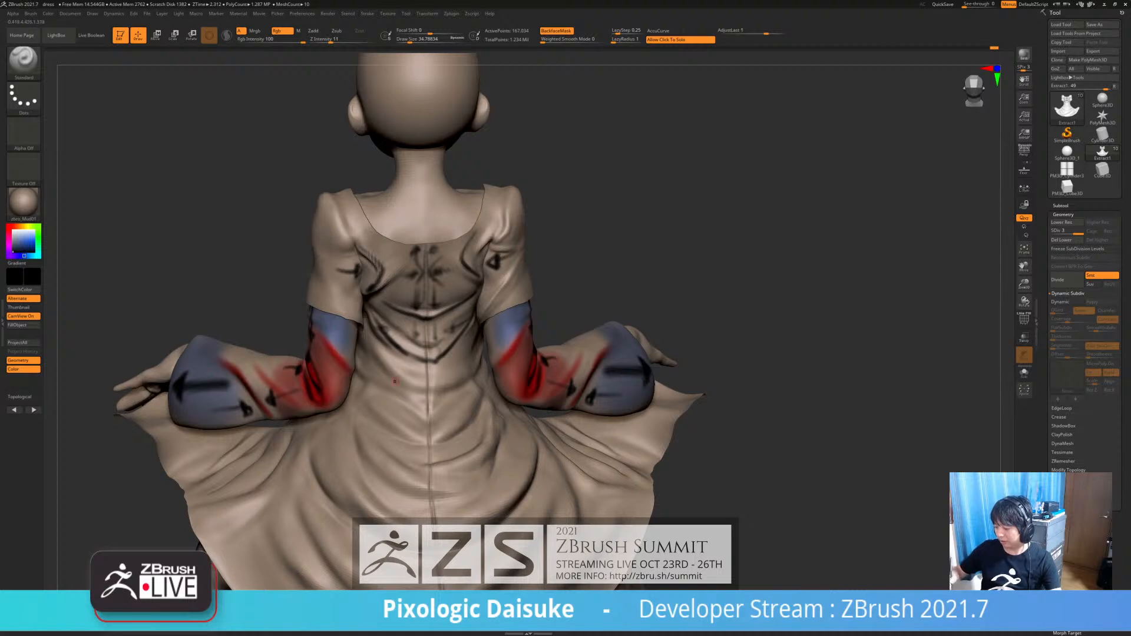
mouse_move(404, 424)
left_mouse_down()
mouse_move(427, 438)
mouse_move(472, 398)
mouse_move(428, 439)
left_mouse_up()
right_click_drag(419, 395, 371, 341, "ctrl")
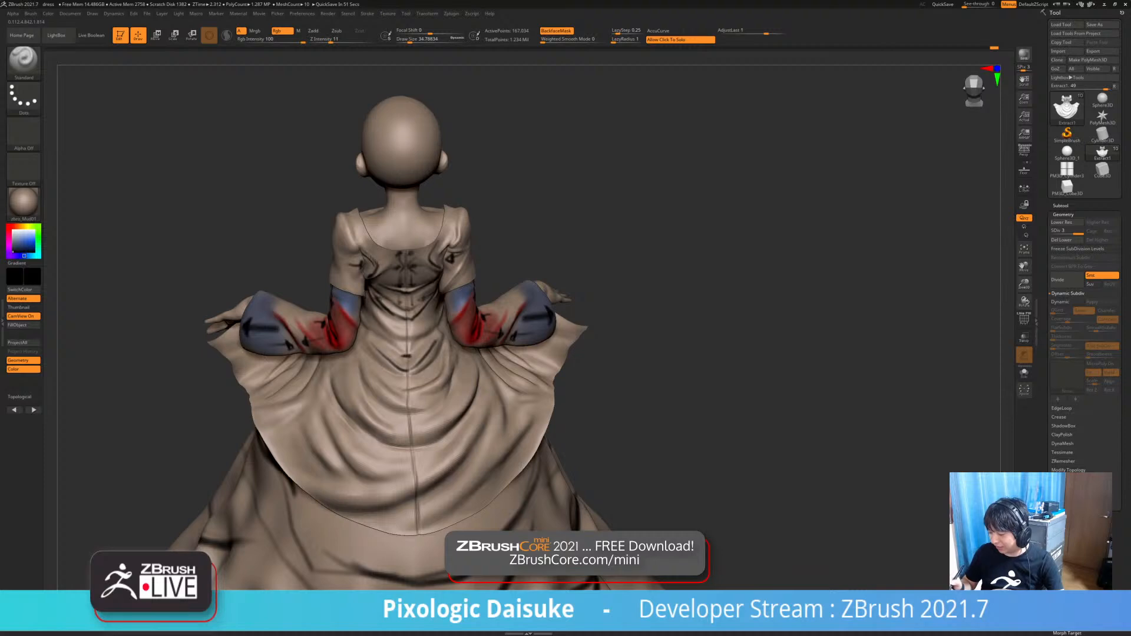
left_click_drag(410, 356, 401, 356)
right_click_drag(372, 356, 378, 338)
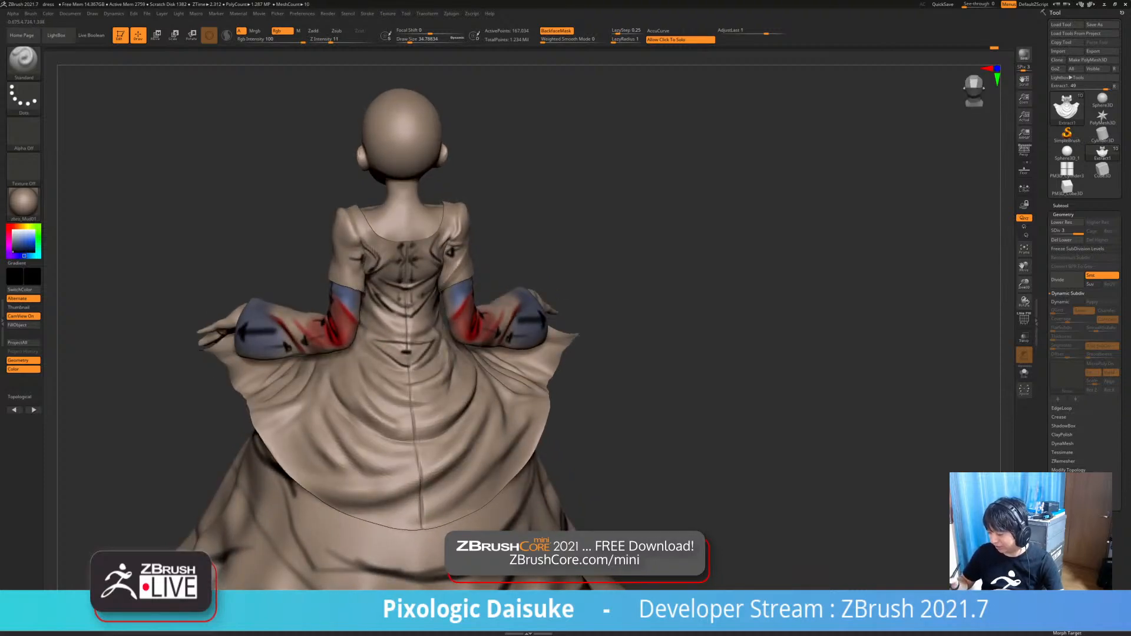
right_click_drag(483, 321, 407, 356)
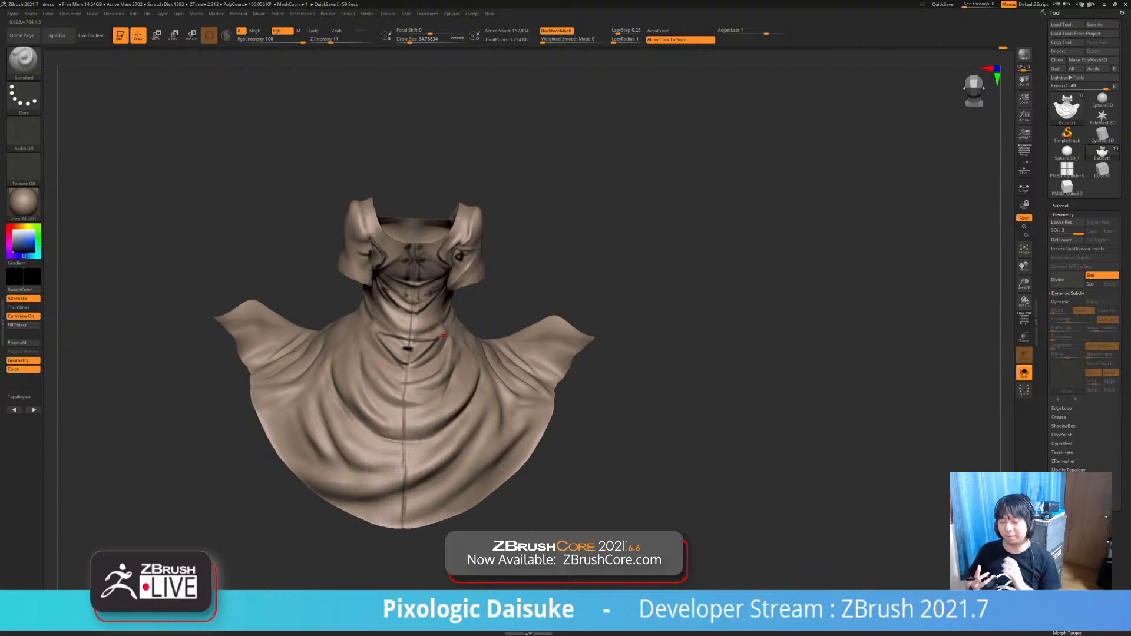
left_click(593, 426)
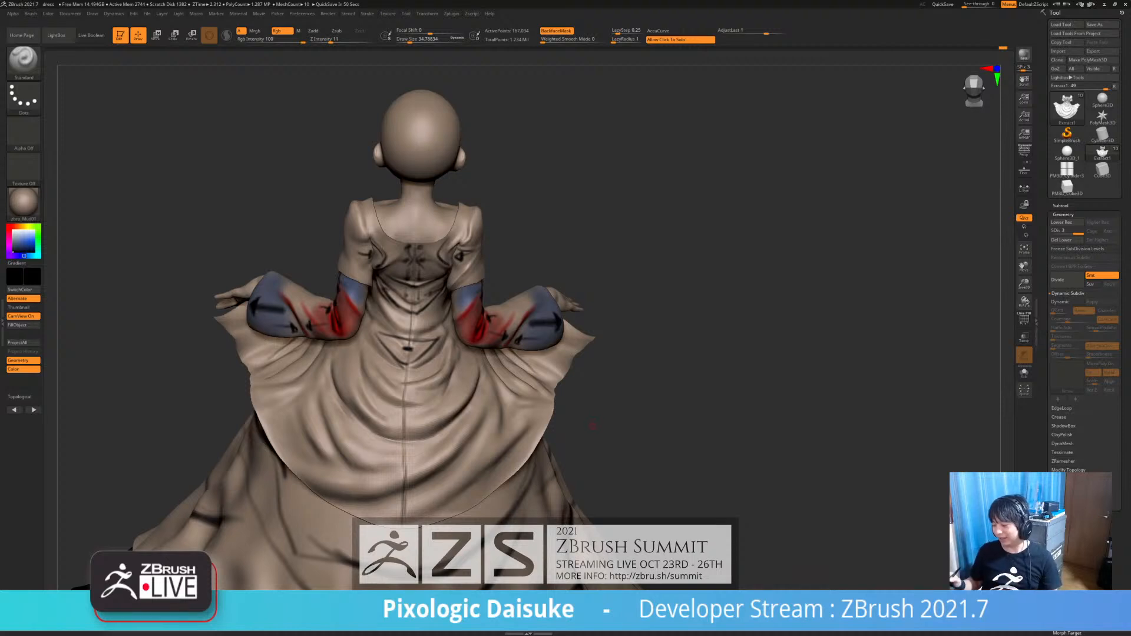
mouse_move(593, 426)
left_mouse_down()
mouse_move(580, 407)
mouse_move(584, 415)
left_mouse_up()
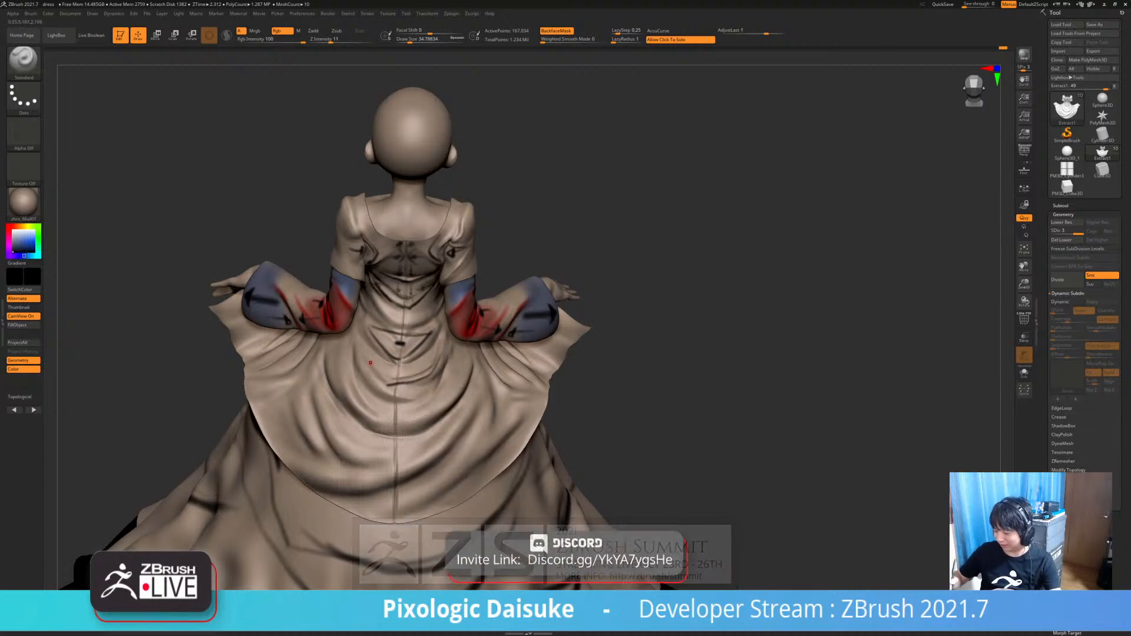
- Paint a series of black U-shaped fold lines across the back of the overskirt, from below the waist toward the hem
mouse_move(365, 370)
left_mouse_down()
mouse_move(408, 400)
mouse_move(439, 349)
left_mouse_up()
mouse_move(350, 357)
left_mouse_down()
mouse_move(355, 401)
mouse_move(386, 424)
mouse_move(461, 367)
left_mouse_up()
mouse_move(316, 378)
left_mouse_down()
mouse_move(328, 412)
mouse_move(391, 448)
mouse_move(483, 397)
mouse_move(449, 435)
left_mouse_up()
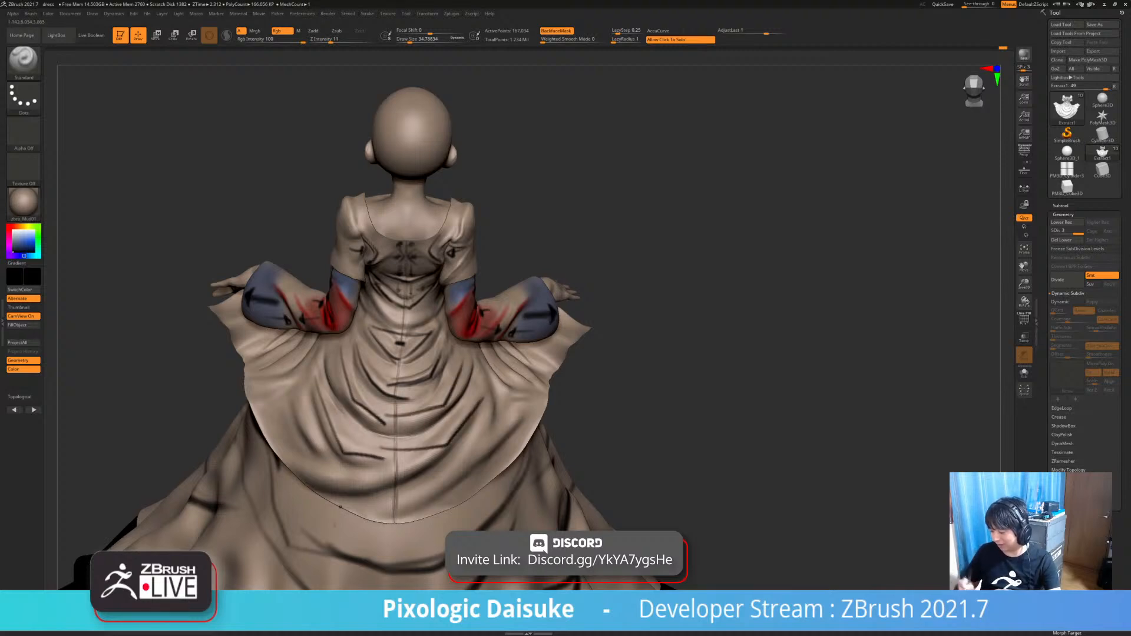
mouse_move(289, 458)
left_mouse_down()
mouse_move(432, 447)
mouse_move(418, 458)
left_mouse_up()
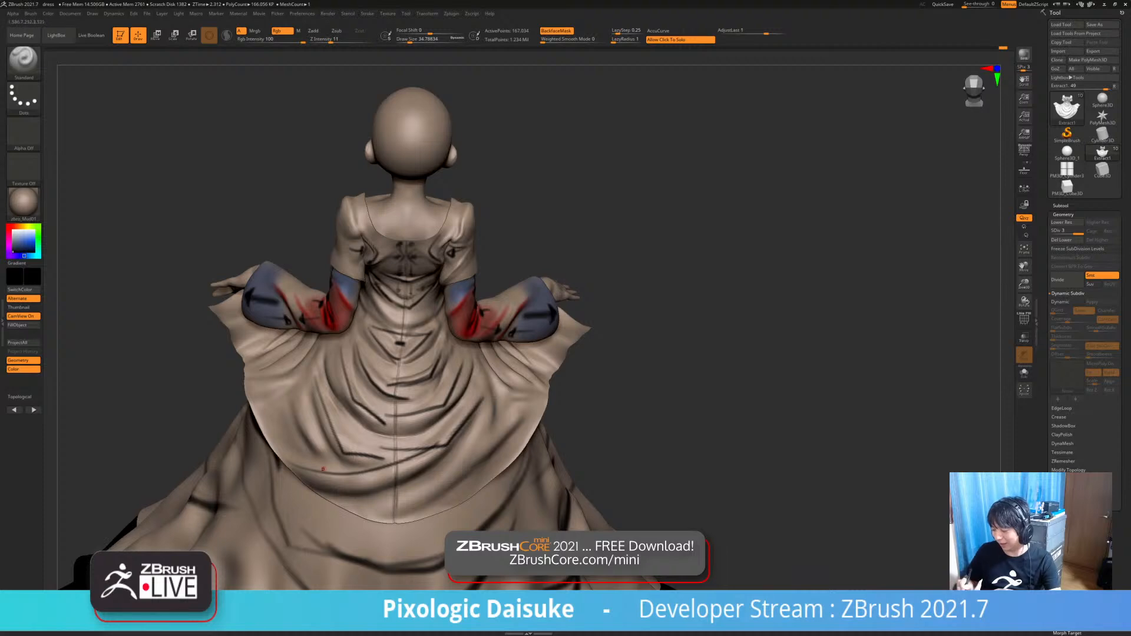
left_click_drag(258, 411, 361, 477)
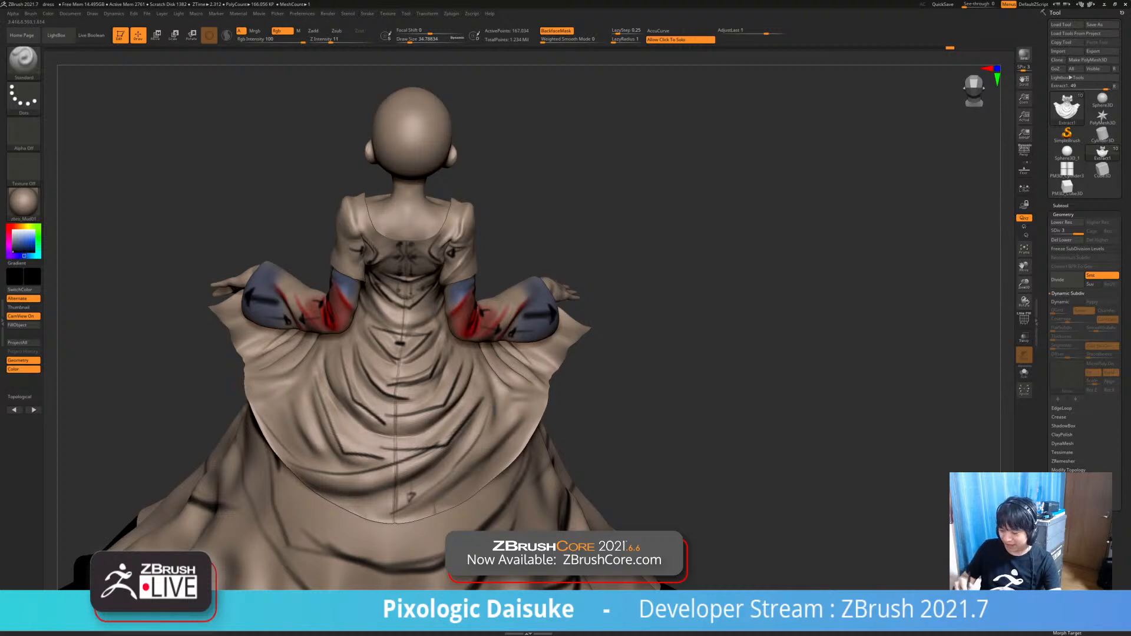
- Switch the paint colour to blue and paint downward arrows along the centre back to the waist and hem, plus small arrows beside the waist
left_click(32, 240)
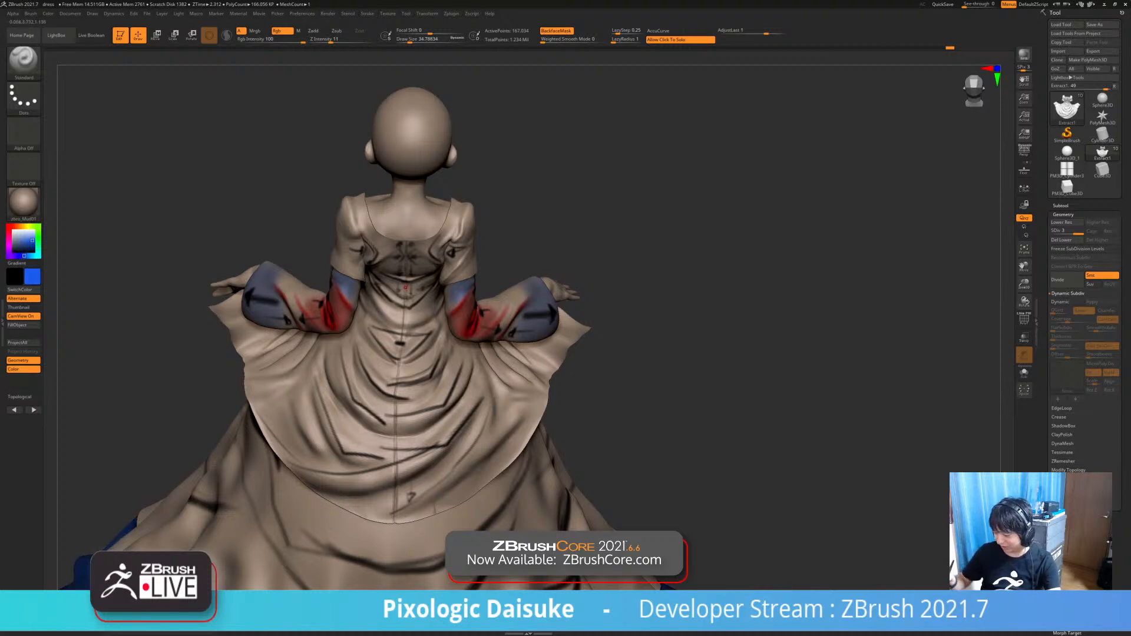
mouse_move(405, 284)
left_mouse_down()
mouse_move(402, 336)
mouse_move(401, 324)
left_mouse_up()
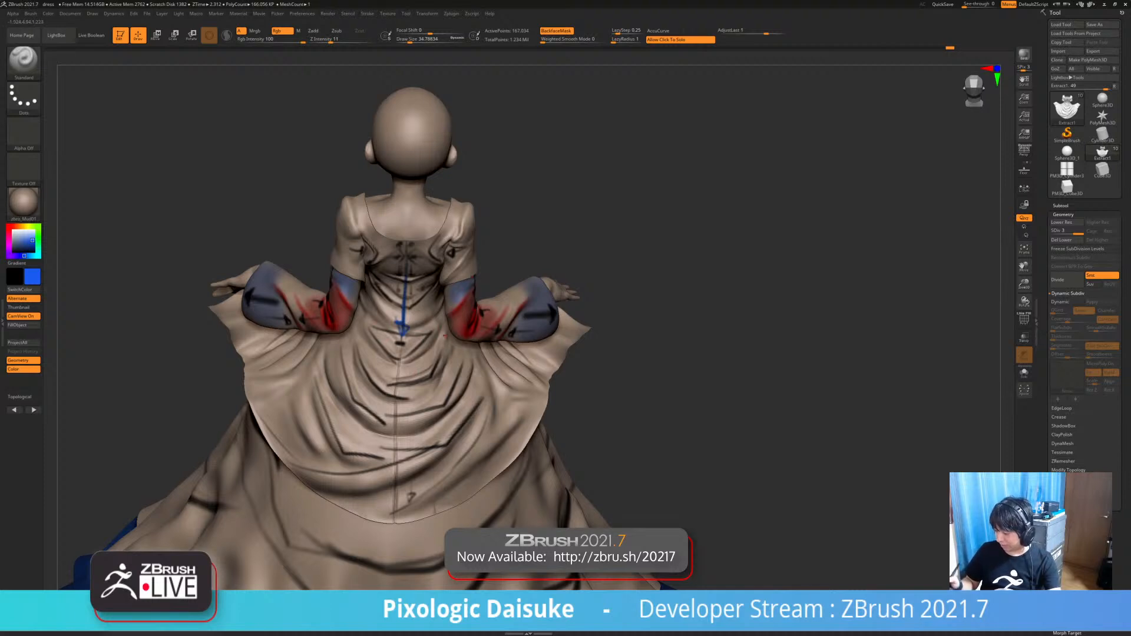
mouse_move(430, 336)
left_mouse_down()
mouse_move(426, 345)
mouse_move(435, 334)
left_mouse_up()
left_click_drag(366, 329, 376, 343)
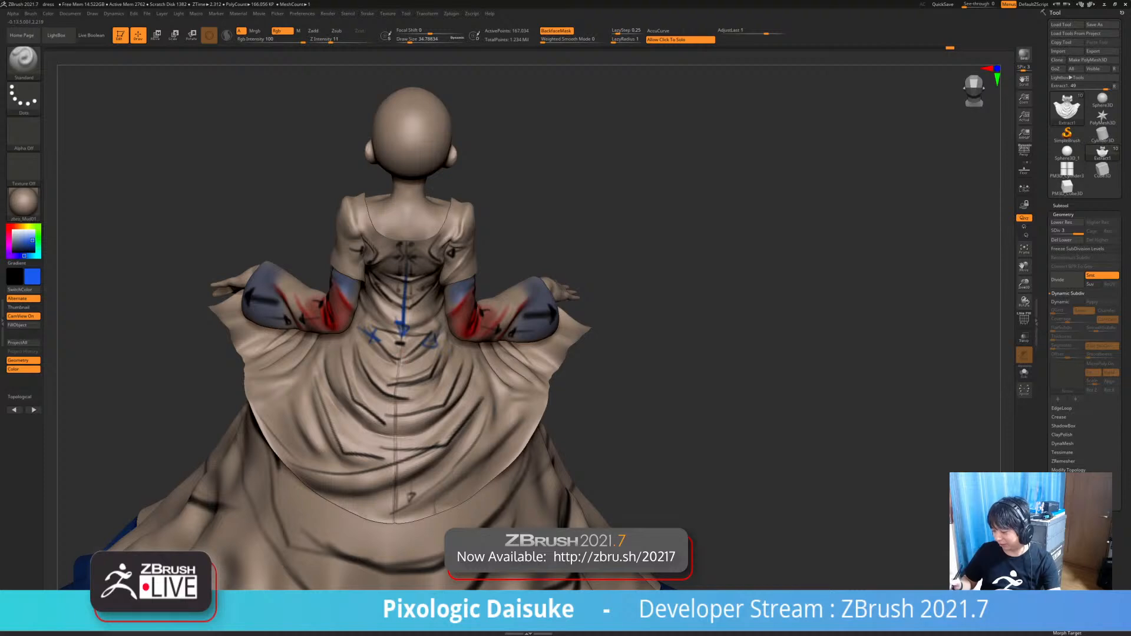
mouse_move(398, 400)
left_mouse_down()
mouse_move(392, 509)
mouse_move(381, 501)
mouse_move(409, 498)
left_mouse_up()
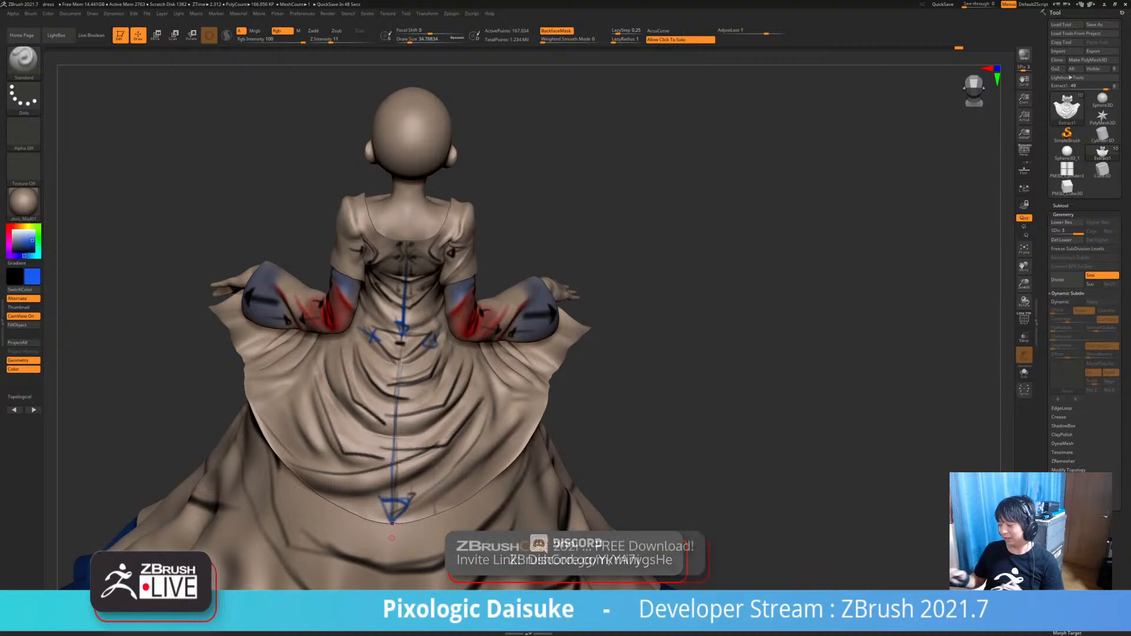
- Paint curved blue arrows on both sides of the overskirt, sweeping from the lifted corners inward toward the back
mouse_move(707, 354)
left_mouse_down()
mouse_move(560, 354)
mouse_move(613, 353)
mouse_move(660, 383)
mouse_move(648, 348)
mouse_move(559, 312)
mouse_move(545, 344)
mouse_move(493, 377)
mouse_move(482, 363)
left_mouse_up()
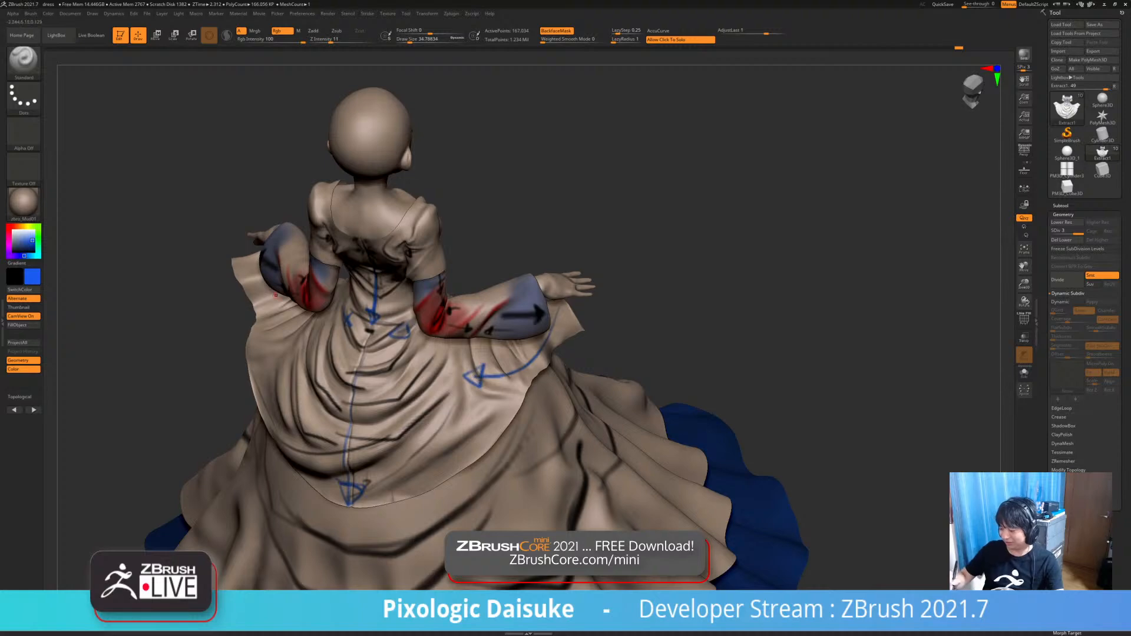
left_click_drag(648, 354, 737, 347)
mouse_move(265, 277)
left_mouse_down()
mouse_move(291, 322)
mouse_move(300, 315)
left_mouse_up()
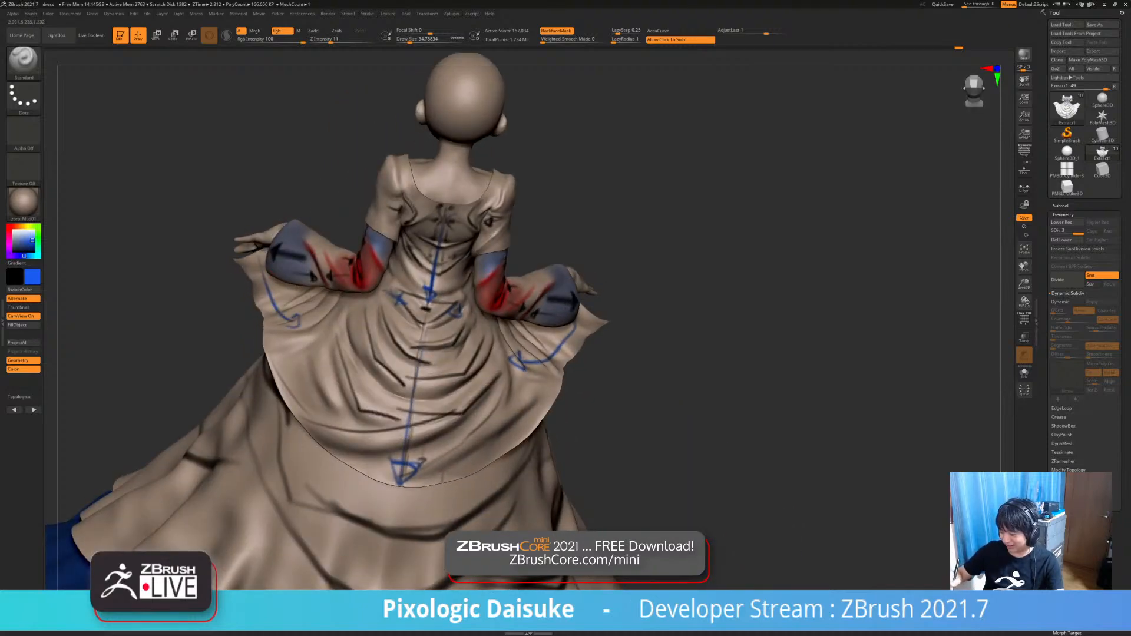
- Paint blue fold lines on the overskirt's right back side, beneath the arrow sweeping in from the lifted corner
mouse_move(678, 354)
left_mouse_down()
mouse_move(648, 406)
mouse_move(669, 356)
left_mouse_up()
mouse_move(512, 395)
right_mouse_down()
mouse_move(519, 436)
mouse_move(501, 442)
mouse_move(424, 400)
mouse_move(436, 424)
mouse_move(448, 419)
right_mouse_up()
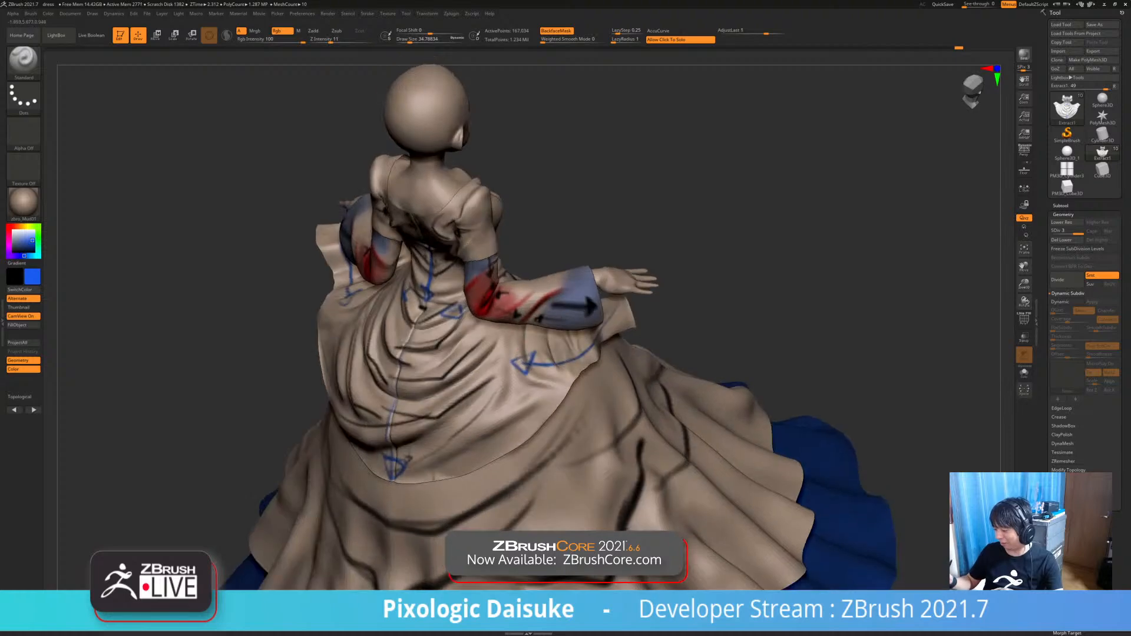
mouse_move(518, 343)
left_mouse_down()
mouse_move(529, 382)
mouse_move(557, 386)
left_mouse_up()
mouse_move(318, 330)
right_mouse_down()
mouse_move(404, 320)
mouse_move(425, 365)
right_mouse_up()
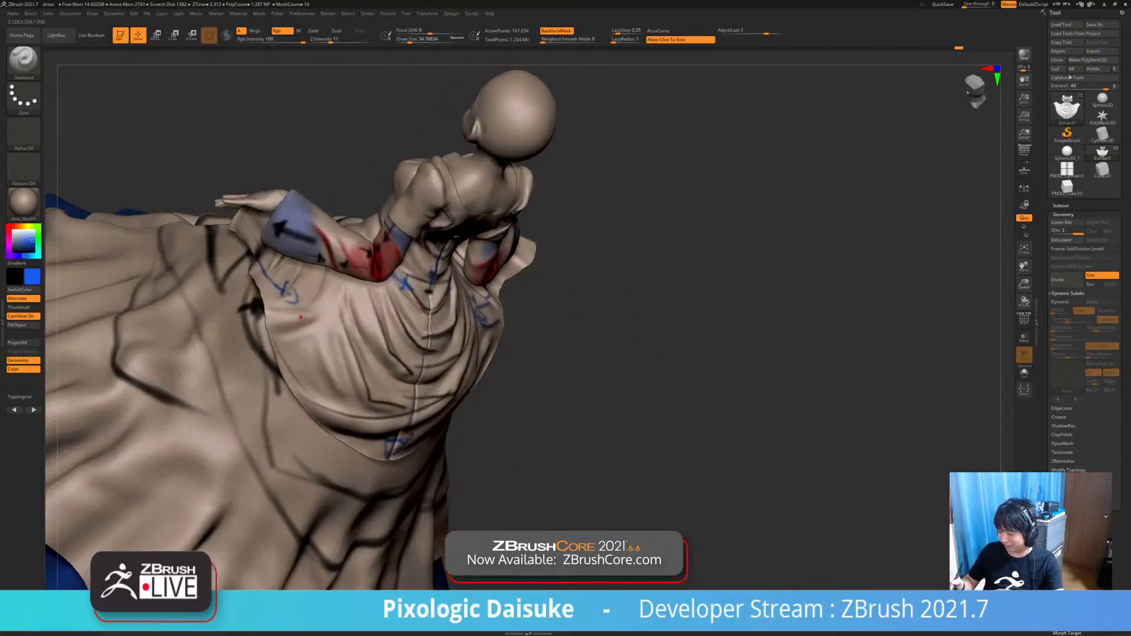
mouse_move(273, 312)
left_mouse_down()
mouse_move(312, 314)
mouse_move(329, 280)
left_mouse_up()
mouse_move(421, 347)
right_mouse_down()
mouse_move(404, 353)
mouse_move(327, 310)
right_mouse_up()
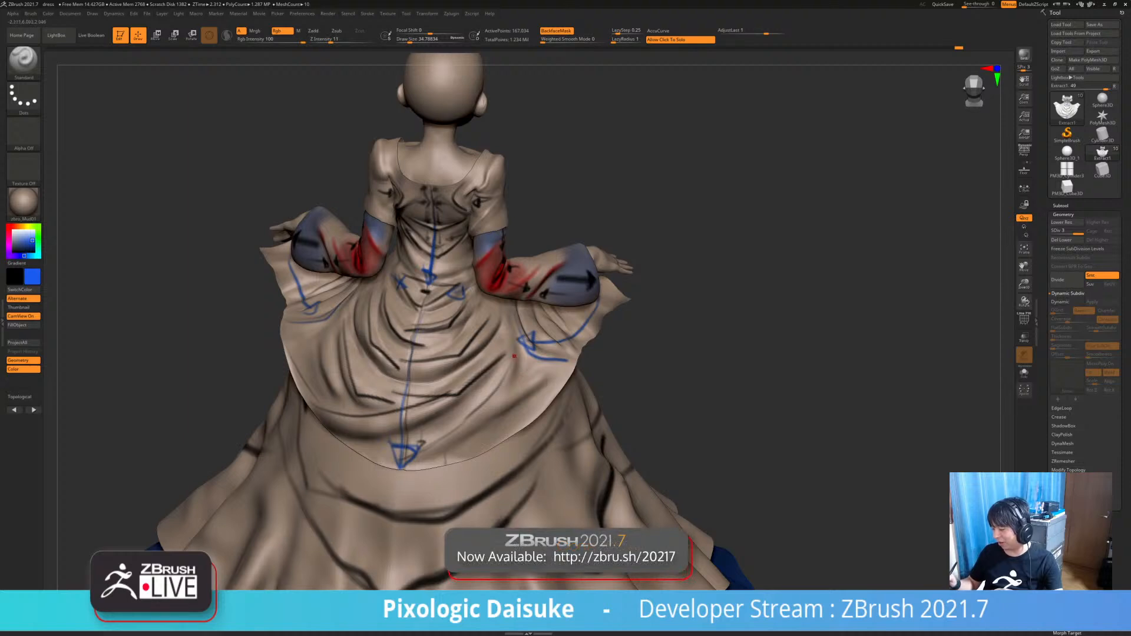
mouse_move(516, 350)
left_mouse_down()
mouse_move(507, 380)
mouse_move(528, 389)
mouse_move(546, 374)
left_mouse_up()
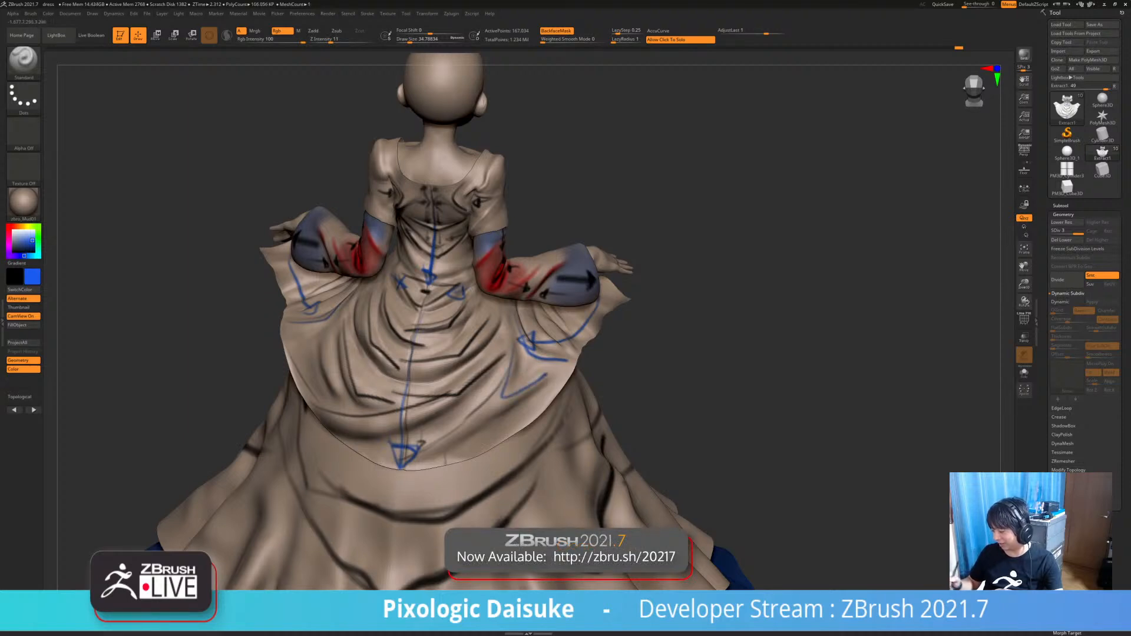
- Paint matching blue fold lines on the overskirt's left back side, running from the lifted corner down toward the hem
right_click_drag(382, 354, 421, 378)
mouse_move(294, 334)
left_mouse_down()
mouse_move(314, 347)
mouse_move(341, 308)
left_mouse_up()
right_click_drag(341, 308, 353, 369)
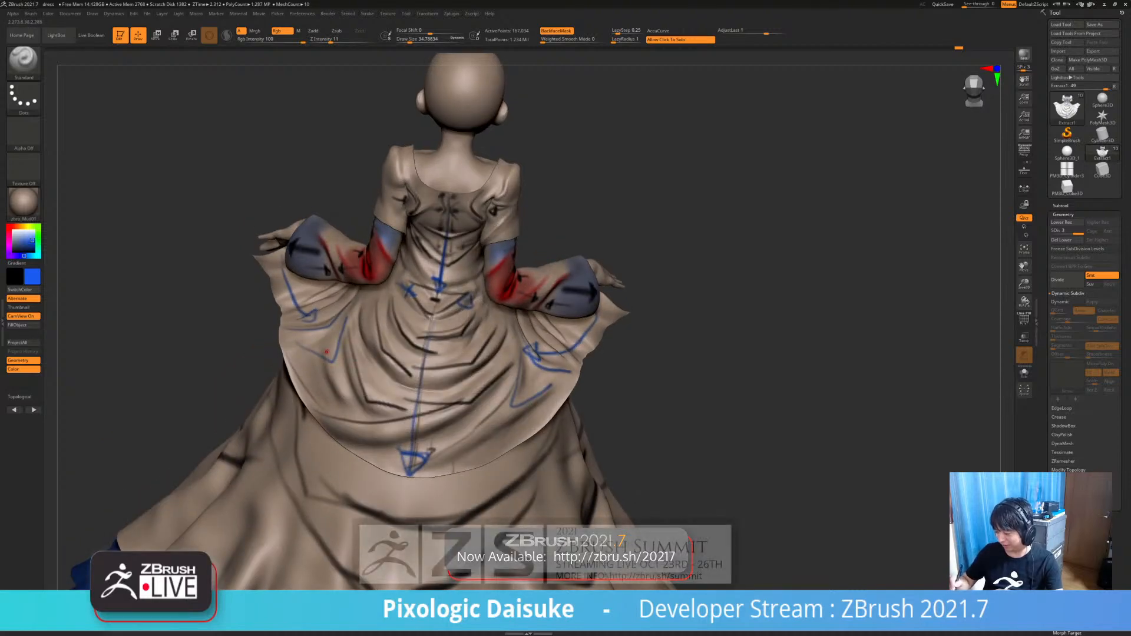
mouse_move(330, 347)
left_mouse_down()
mouse_move(336, 389)
mouse_move(360, 420)
left_mouse_up()
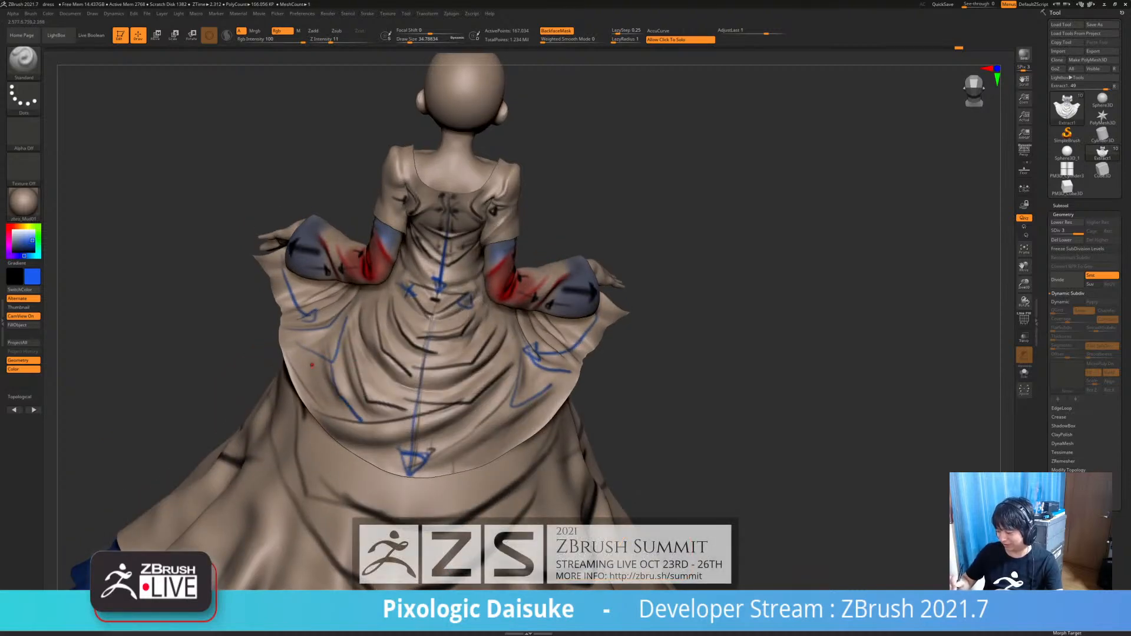
left_click_drag(295, 360, 353, 448)
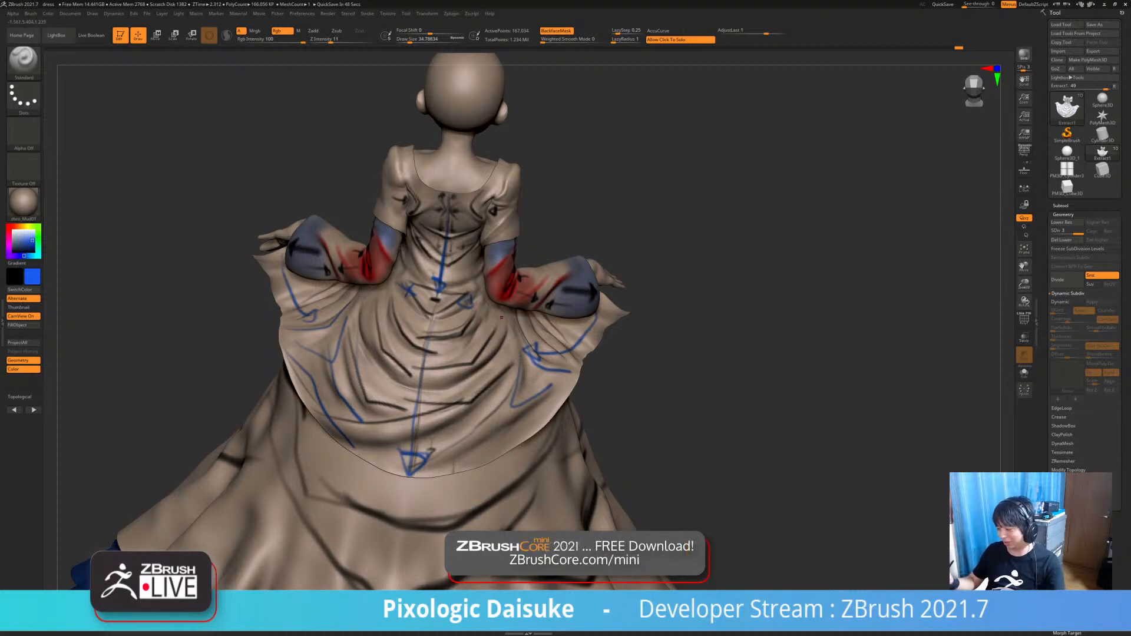
- Isolate the sleeves to examine their red and blue guides and arrows, and bring the whole figure back into view
left_click(507, 289, "alt")
left_click(666, 330)
right_click_drag(666, 330, 619, 330)
right_click_drag(619, 330, 619, 377, "ctrl")
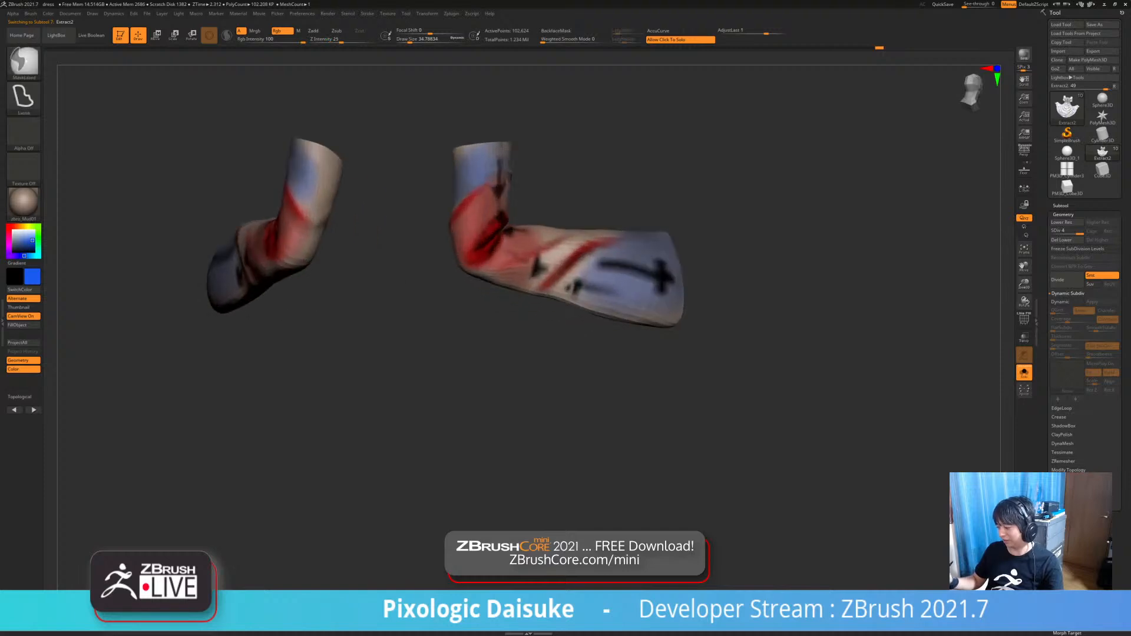
mouse_move(652, 310)
right_mouse_down("alt")
mouse_move(613, 381)
mouse_move(610, 419)
right_mouse_up("alt")
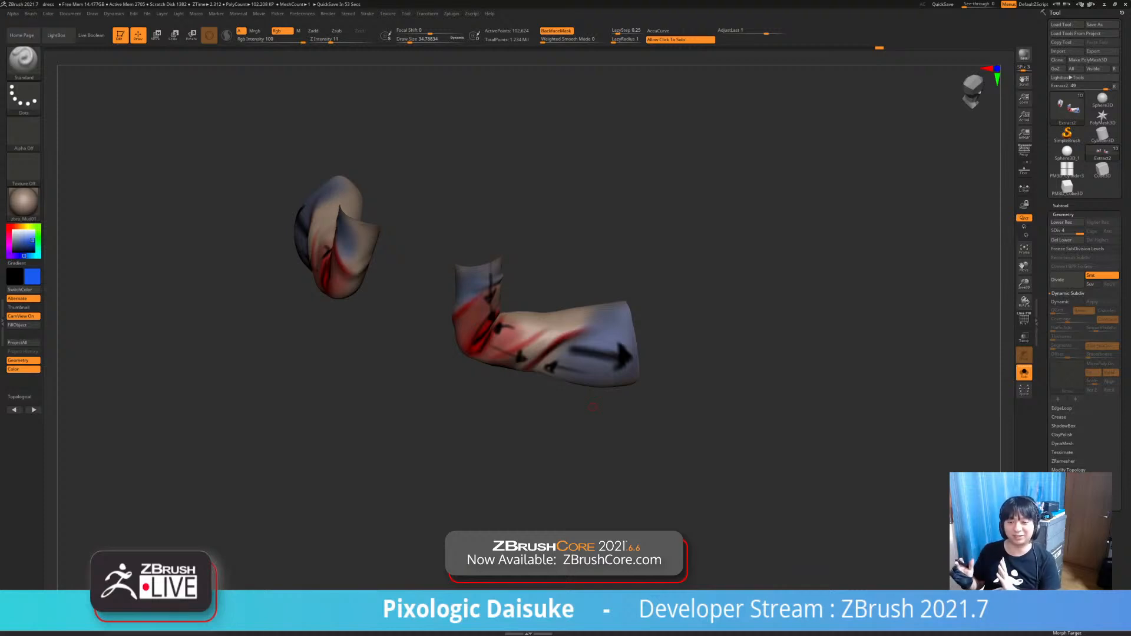
left_click(619, 426)
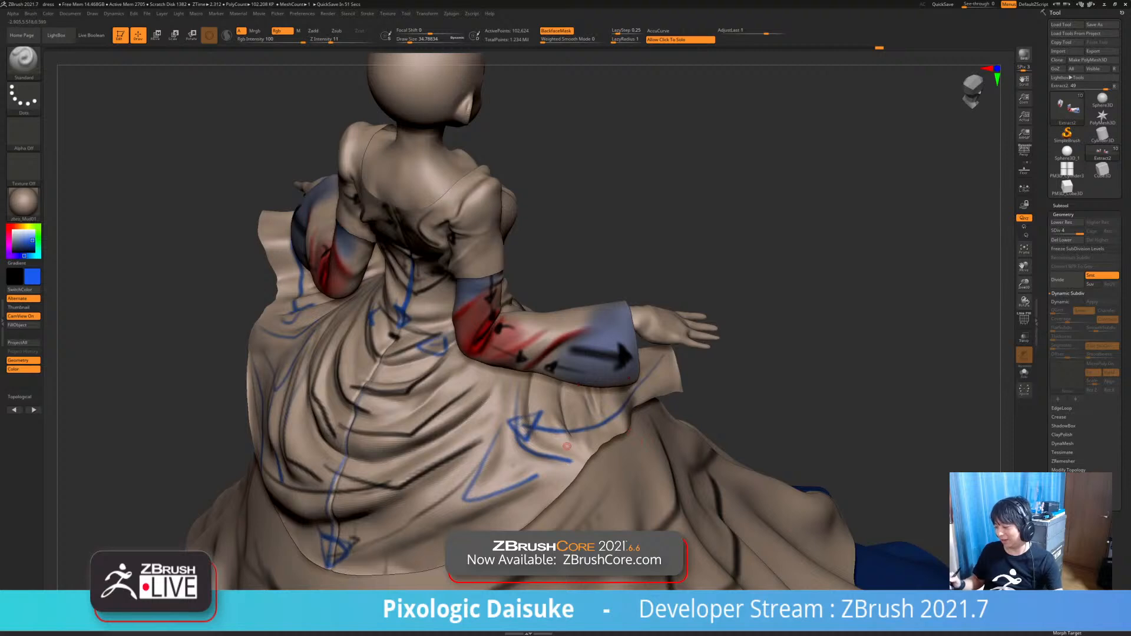
- Isolate the bodice and overskirt, examine the painted folds from behind and above, and show the full figure again
left_click(568, 446, "alt")
right_click_drag(567, 446, 508, 414, "ctrl")
left_click(673, 400)
right_click_drag(593, 382, 483, 226)
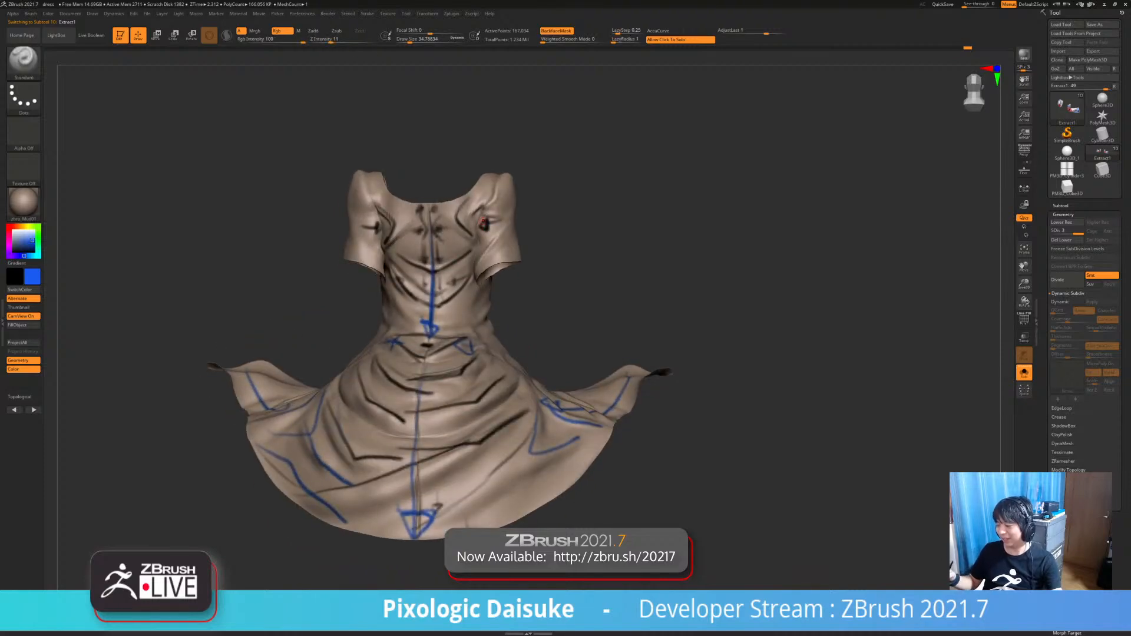
right_click_drag(437, 261, 570, 365)
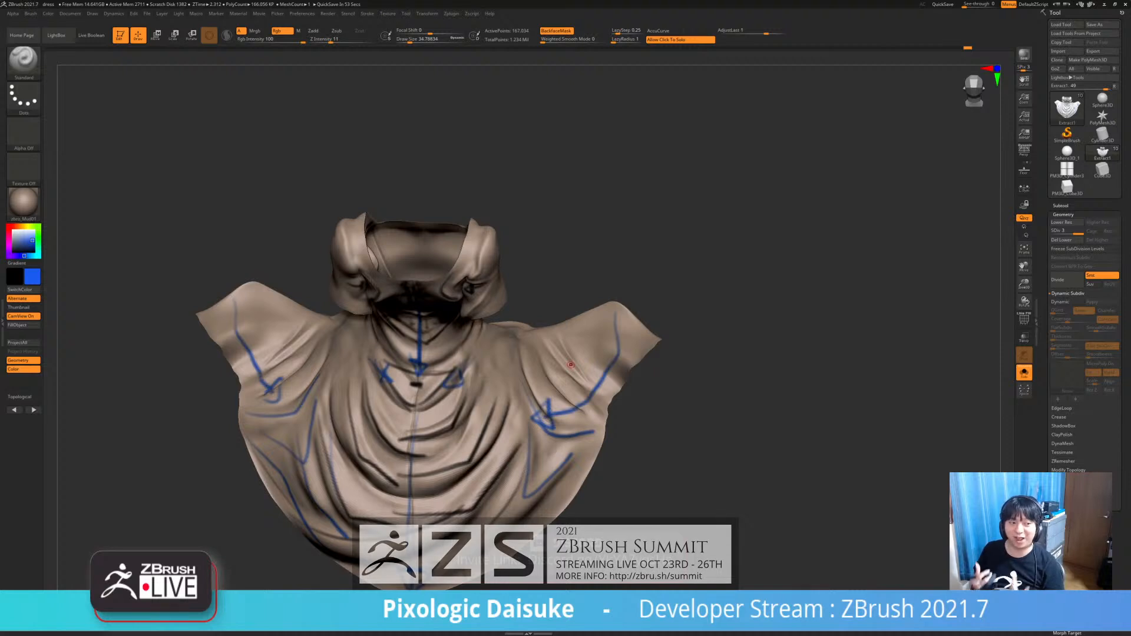
left_click_drag(737, 353, 737, 289)
left_click(736, 353)
- Isolate the sleeves once more to compare their tension and compression colours, and restore the other parts
left_click(559, 300, "alt")
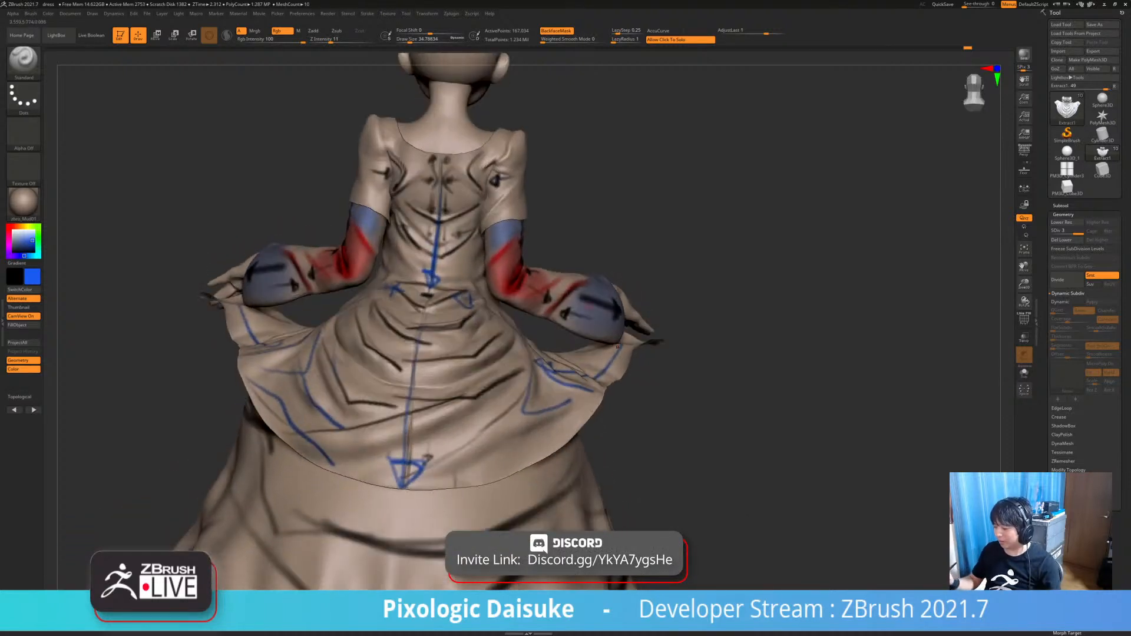
left_click(737, 403)
left_click_drag(755, 403, 705, 403)
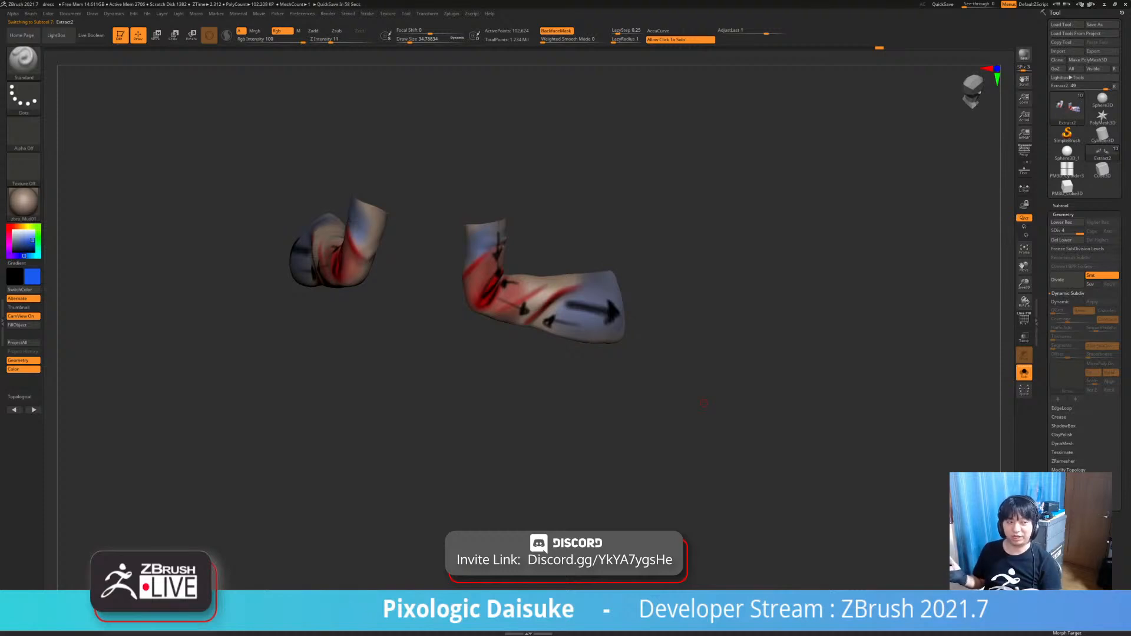
mouse_move(705, 404)
left_mouse_down()
mouse_move(648, 404)
mouse_move(694, 404)
left_mouse_up()
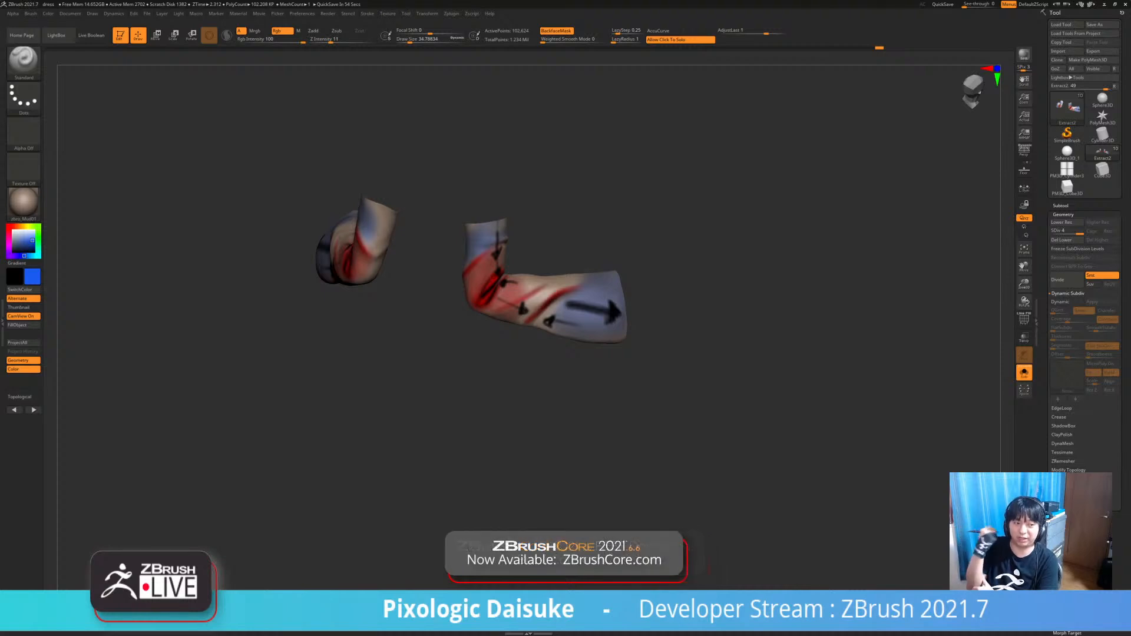
left_click(557, 419)
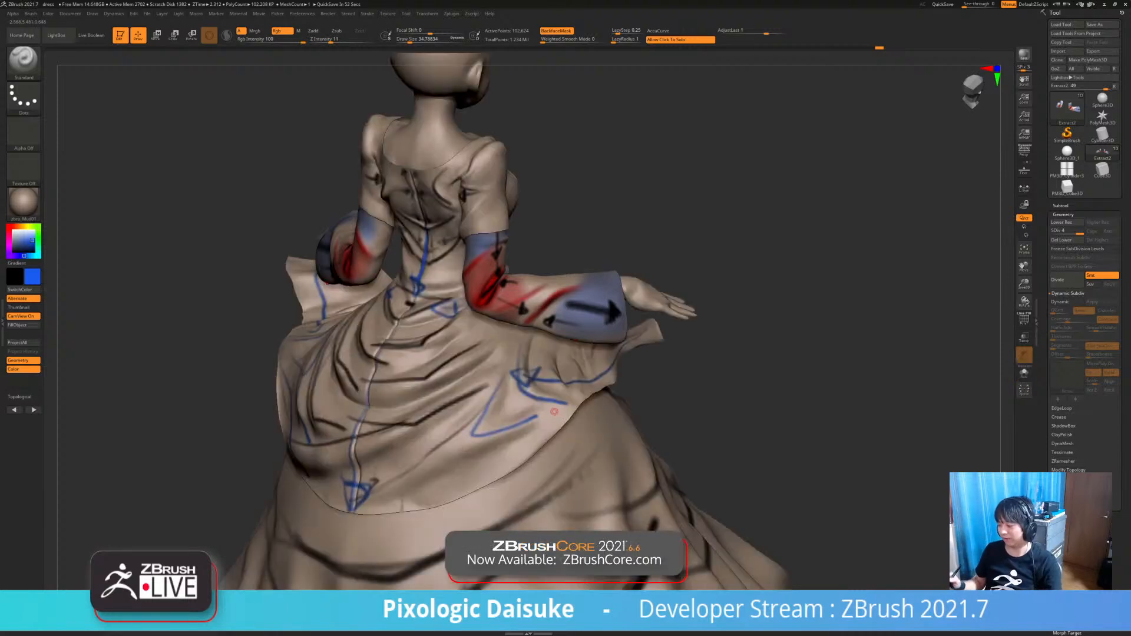
- Isolate the bodice and overskirt and examine the blue arrow running from the lifted corner
right_click_drag(554, 412, 624, 407)
left_click(579, 389, "alt")
left_click(624, 407)
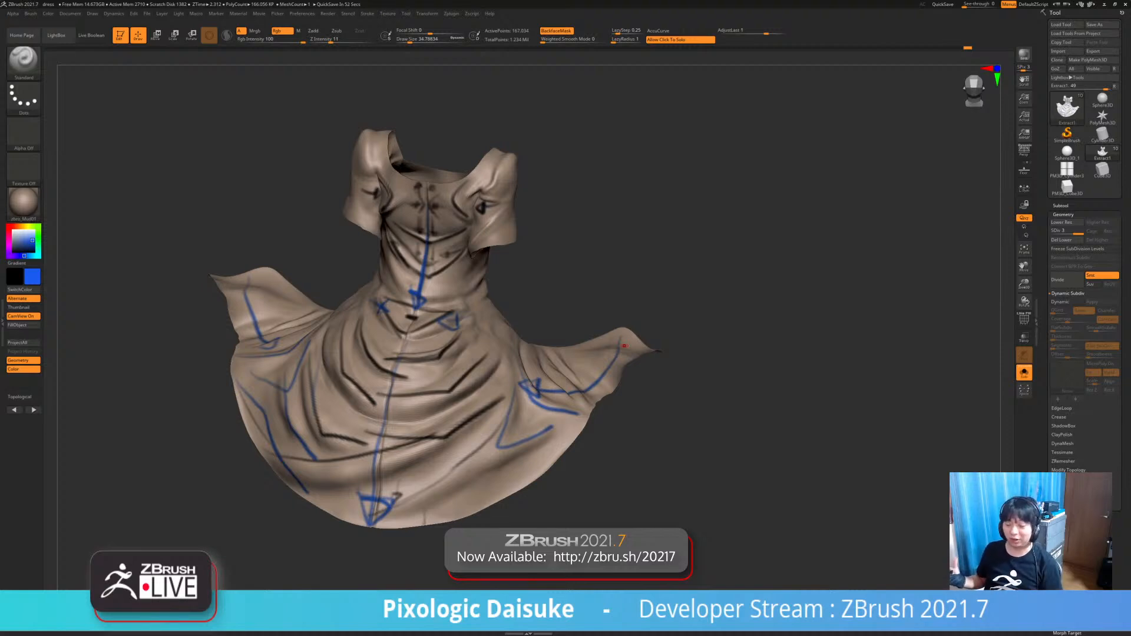
left_click(695, 347)
- Enlarge the brush to about 41 and paint a blue upward arrow on the front of the bodice
left_click_drag(737, 348, 330, 383)
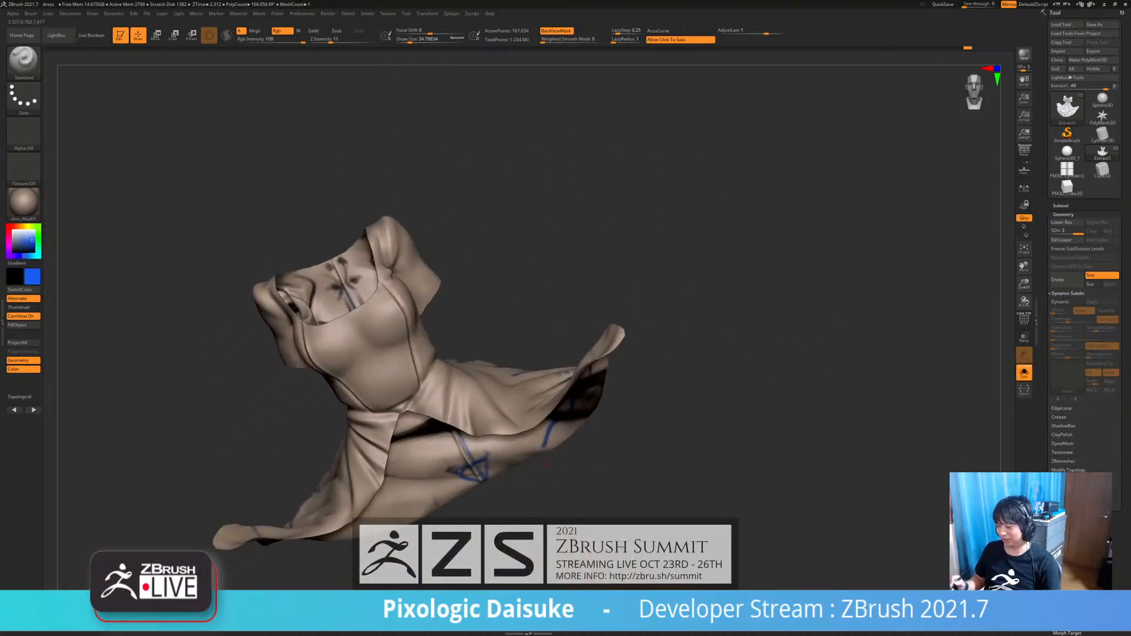
left_click_drag(547, 463, 618, 435)
mouse_move(445, 361)
right_mouse_down()
mouse_move(401, 363)
mouse_move(495, 396)
mouse_move(480, 400)
mouse_move(448, 369)
right_mouse_up()
left_click_drag(409, 39, 412, 38)
right_click_drag(540, 380, 463, 370)
mouse_move(465, 373)
left_mouse_down()
mouse_move(447, 315)
mouse_move(442, 345)
left_mouse_up()
left_click_drag(445, 308, 468, 329)
left_click_drag(468, 329, 442, 341)
- Paint blue arrows on both front sides of the overskirt, pointing from the waist toward the lifted corners
mouse_move(442, 342)
right_mouse_down()
mouse_move(465, 343)
mouse_move(491, 399)
mouse_move(479, 355)
mouse_move(490, 400)
right_mouse_up()
mouse_move(436, 426)
left_mouse_down()
mouse_move(411, 483)
mouse_move(418, 453)
mouse_move(442, 470)
left_mouse_up()
left_click_drag(442, 470, 413, 479)
right_click_drag(443, 413, 495, 384)
mouse_move(499, 382)
left_mouse_down()
mouse_move(543, 379)
mouse_move(536, 392)
left_mouse_up()
mouse_move(535, 366)
left_mouse_down()
mouse_move(558, 382)
mouse_move(536, 394)
left_mouse_up()
- Examine the overskirt's arrows from several sides, then restore the full figure and view it from the front
mouse_move(537, 393)
right_mouse_down()
mouse_move(541, 353)
mouse_move(546, 375)
right_mouse_up()
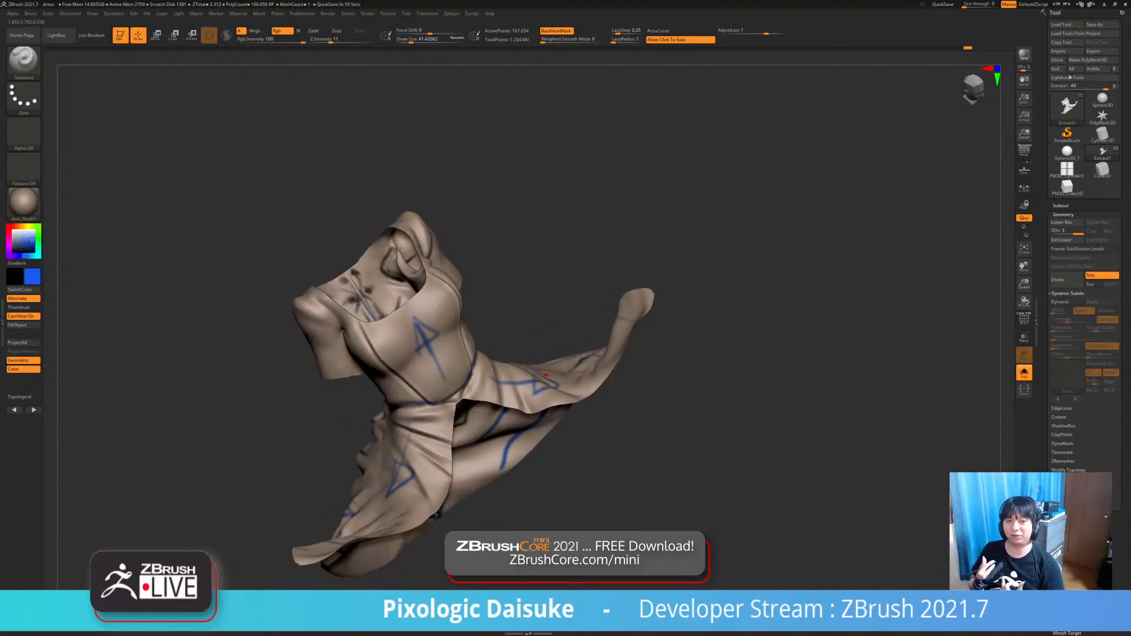
right_click_drag(546, 374, 766, 383)
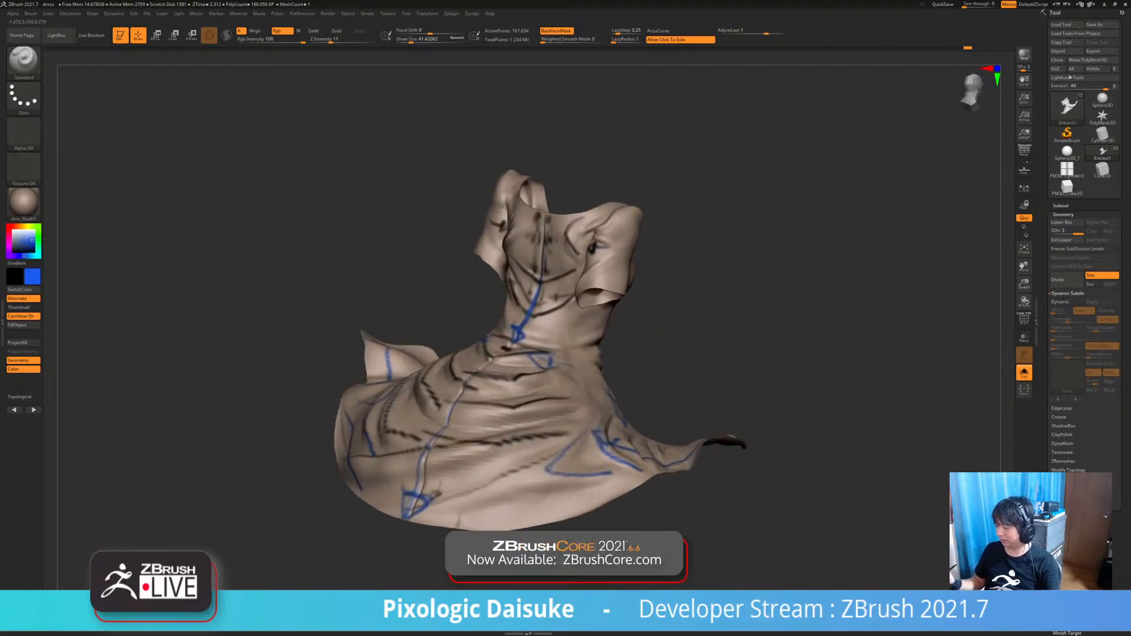
left_click(860, 375)
right_click_drag(878, 374, 607, 383)
left_click_drag(696, 399, 784, 407, "alt")
left_click_drag(672, 277, 744, 273)
mouse_move(707, 306)
left_mouse_down()
mouse_move(722, 347)
mouse_move(677, 339)
mouse_move(739, 399)
mouse_move(707, 398)
left_mouse_up()
right_click_drag(707, 399, 707, 347, "ctrl")
left_click_drag(731, 495, 697, 417, "alt")
right_click_drag(697, 416, 697, 383, "ctrl")
left_click_drag(697, 383, 687, 364, "alt")
mouse_move(686, 363)
left_mouse_down()
mouse_move(560, 369)
mouse_move(611, 353)
mouse_move(672, 357)
mouse_move(608, 374)
mouse_move(677, 368)
mouse_move(589, 401)
mouse_move(637, 424)
mouse_move(556, 447)
left_mouse_up()
- Isolate the upper skirt layer and paint blue lines along a front draped fold and vertically through its lowest point
left_click(436, 383, "alt")
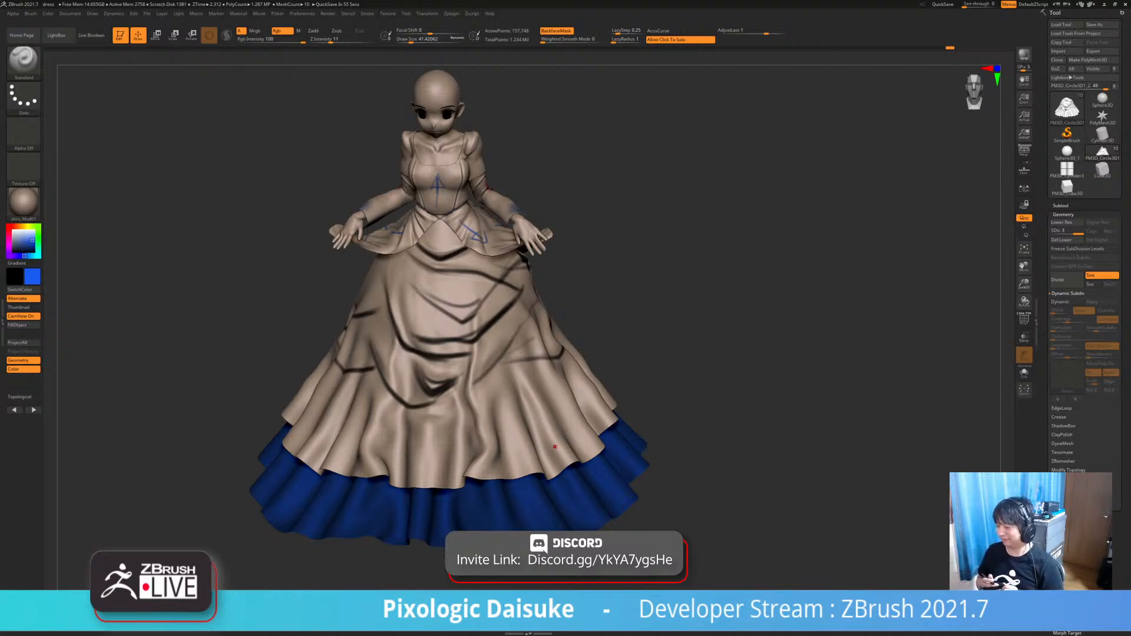
left_click(666, 354)
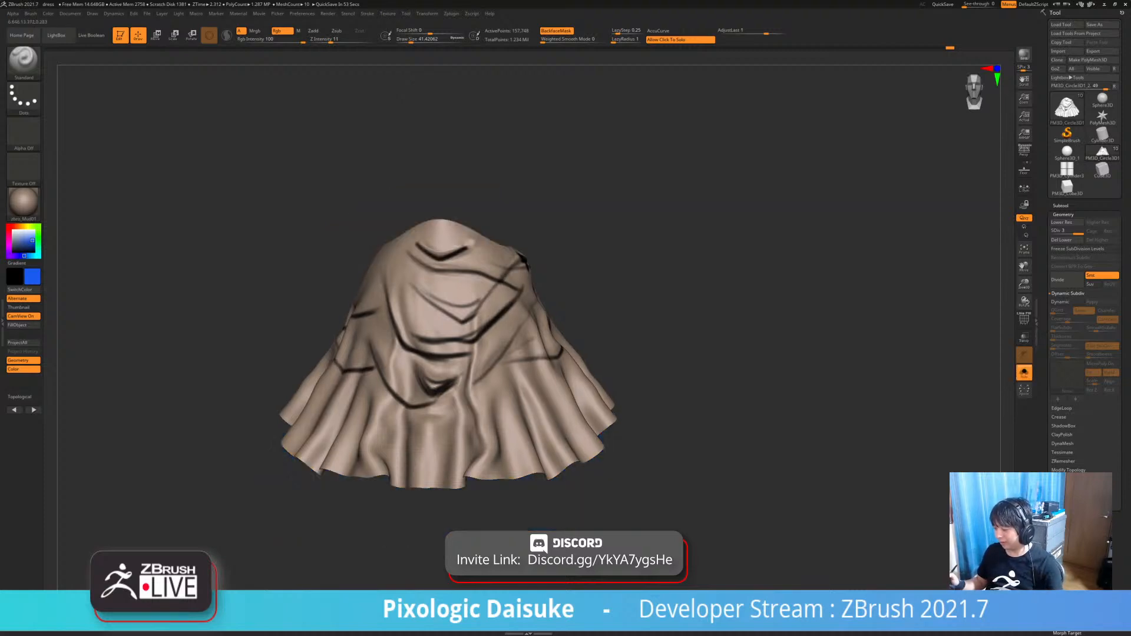
left_click_drag(666, 348, 671, 374)
right_click_drag(508, 340, 397, 324)
key("ctrl+shift+z")
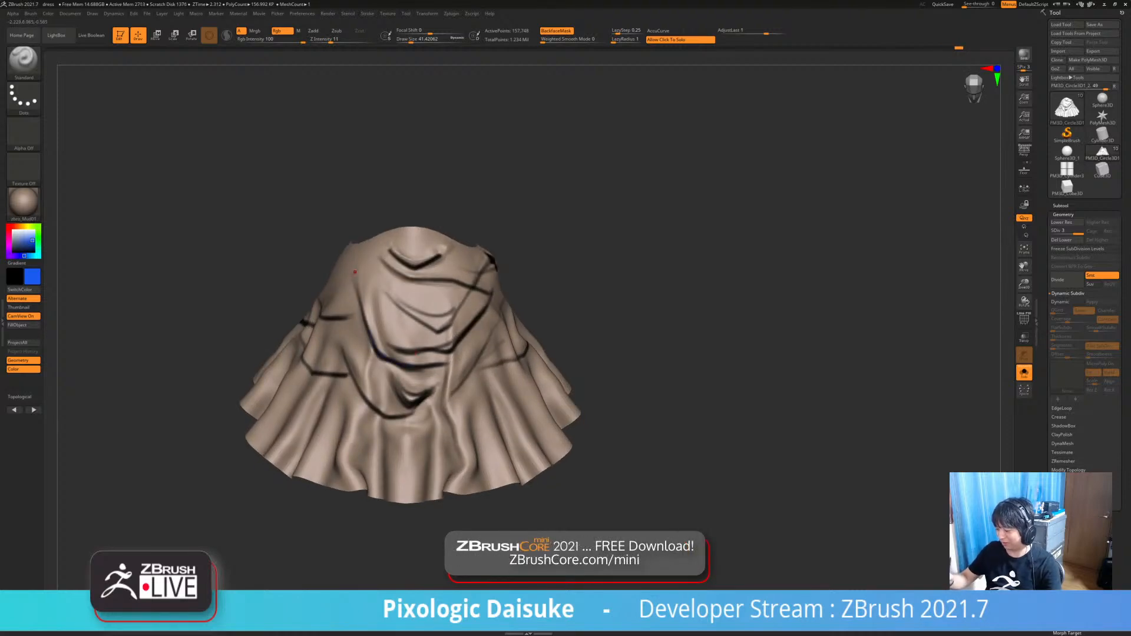
left_click_drag(401, 309, 451, 324)
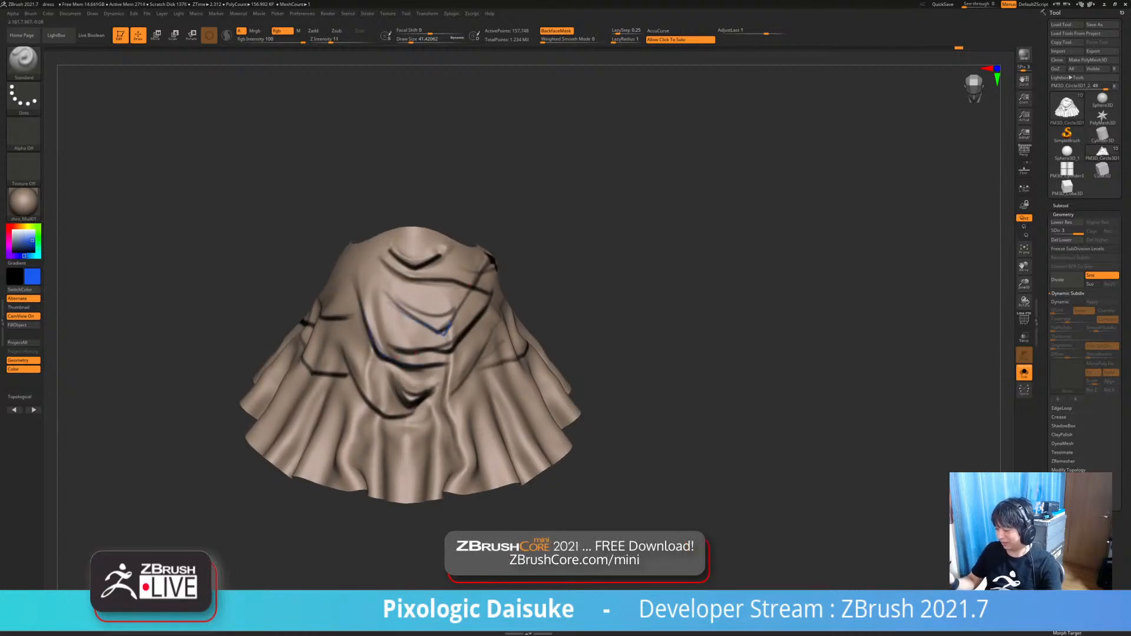
left_click_drag(443, 284, 449, 392)
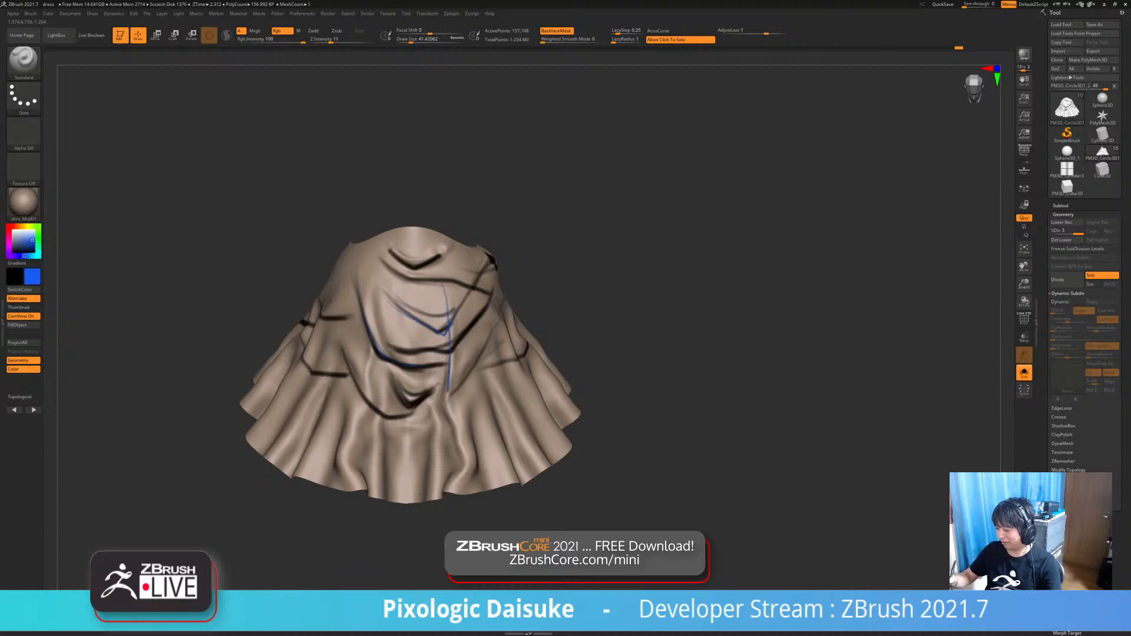
- Paint long blue fold lines from the skirt's front drapes down to the hem, and restore the other parts
left_click_drag(473, 346, 506, 479)
left_click_drag(420, 311, 431, 486)
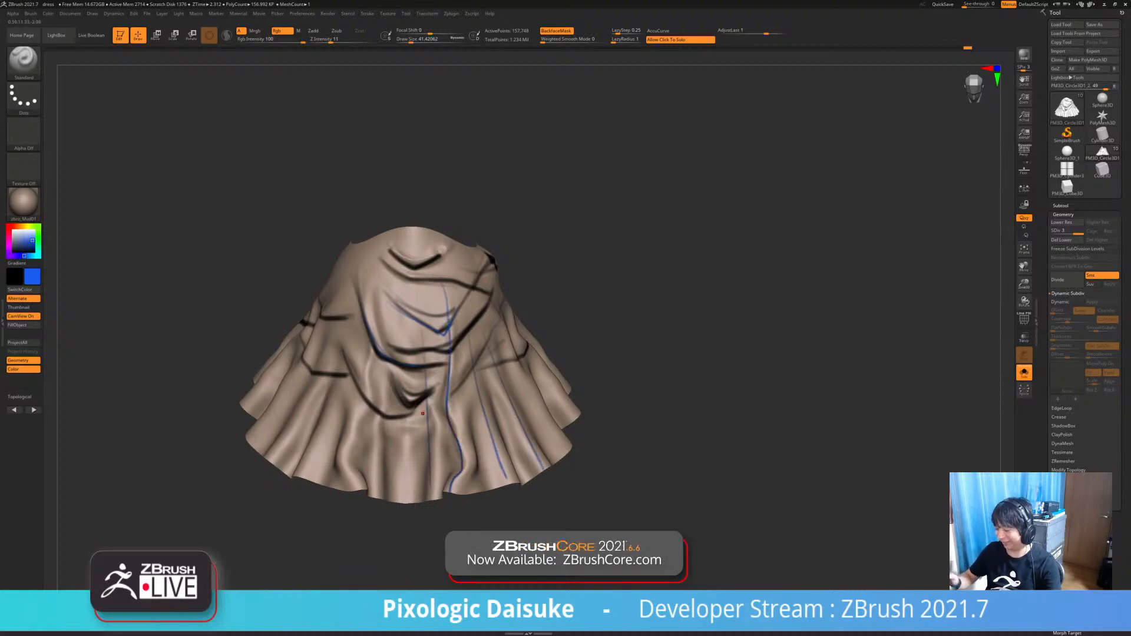
left_click_drag(379, 354, 376, 495)
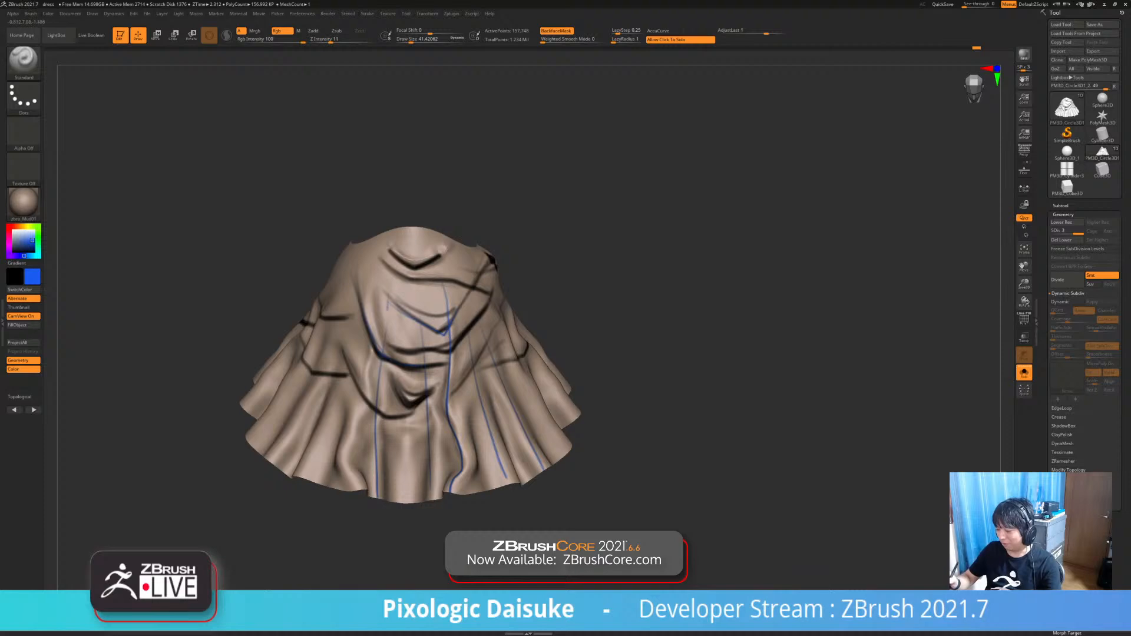
left_click_drag(387, 306, 375, 453)
right_click_drag(357, 306, 382, 306)
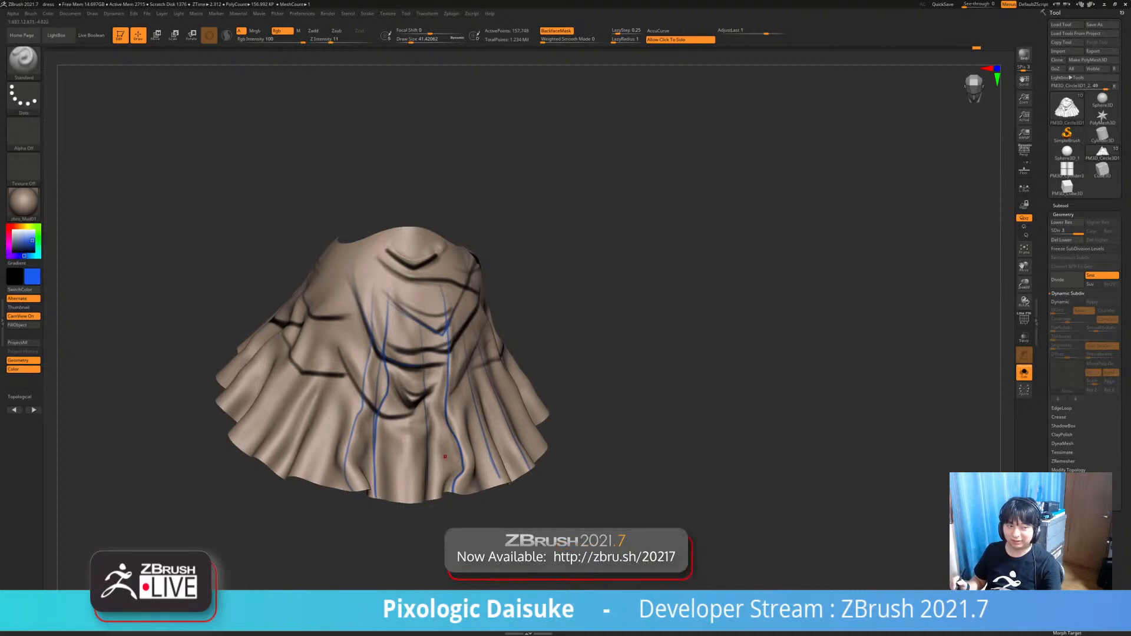
mouse_move(492, 458)
right_mouse_down()
mouse_move(518, 463)
mouse_move(495, 457)
right_mouse_up()
left_click_drag(320, 441, 352, 338)
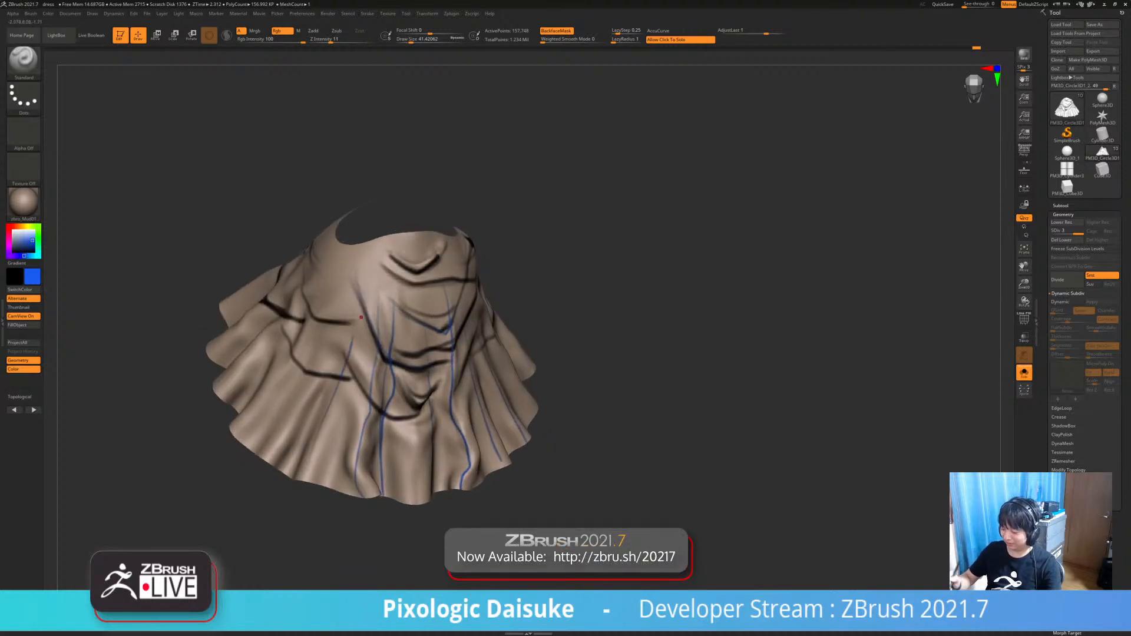
mouse_move(531, 413)
right_mouse_down()
mouse_move(495, 371)
mouse_move(533, 412)
mouse_move(551, 365)
right_mouse_up()
left_click(530, 371)
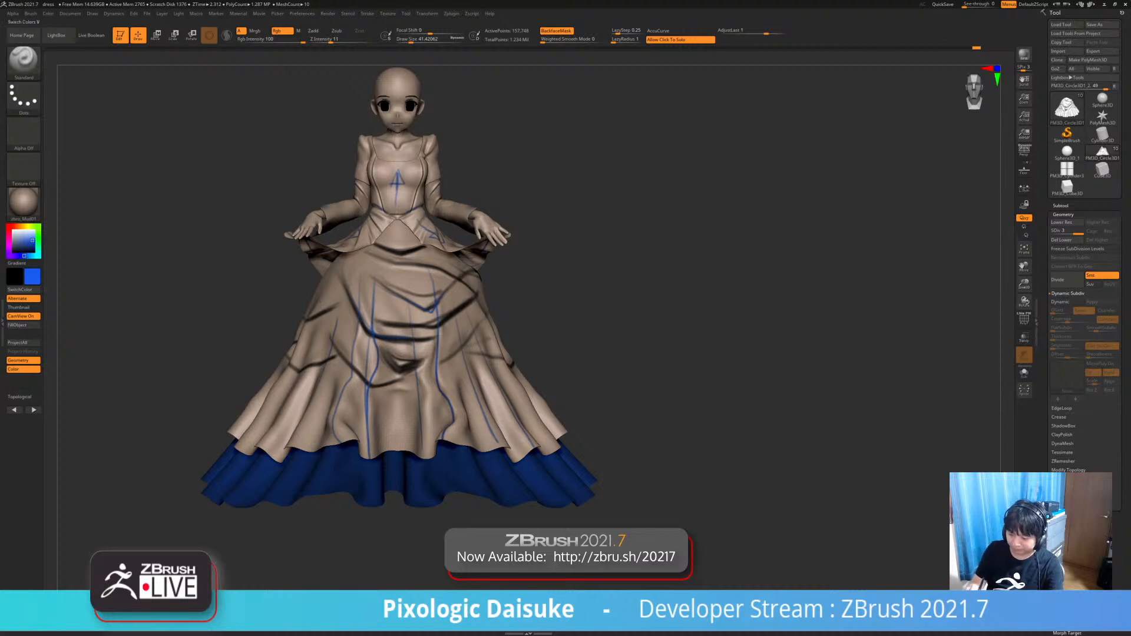
- Set the paint colour to white and fill the upper skirt and underskirt layers with it
left_click(13, 231)
left_click(17, 325)
left_click(17, 325)
right_click_drag(513, 360, 494, 403)
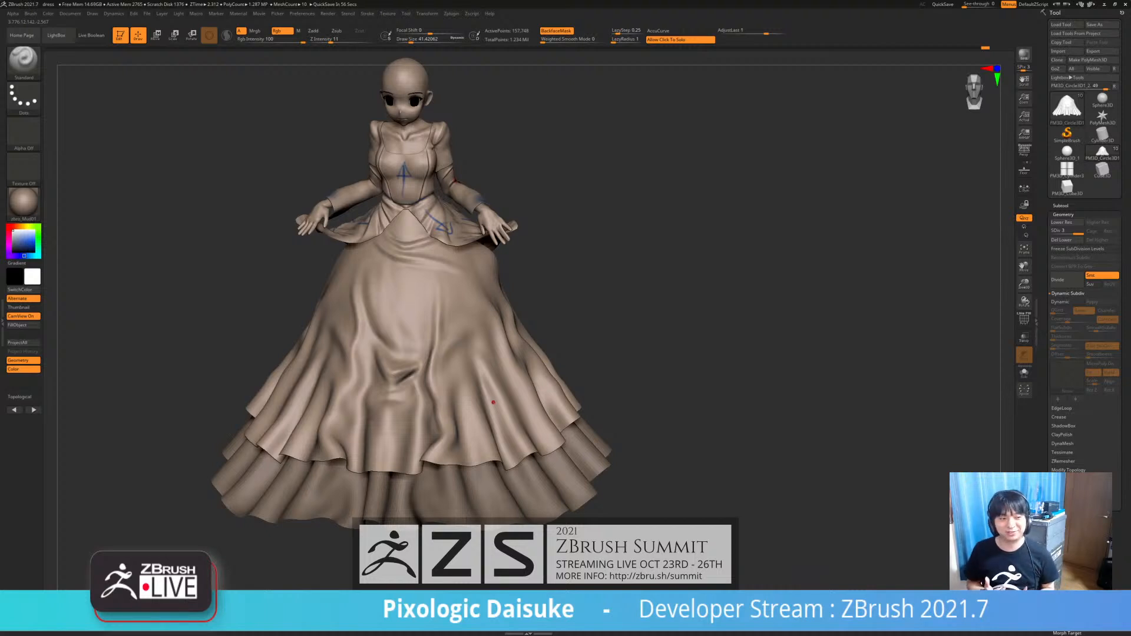
right_click_drag(493, 403, 521, 383)
- Fill the bodice and overskirt, as well as the sleeves, with white to clear their painted guides
left_click(411, 177, "alt")
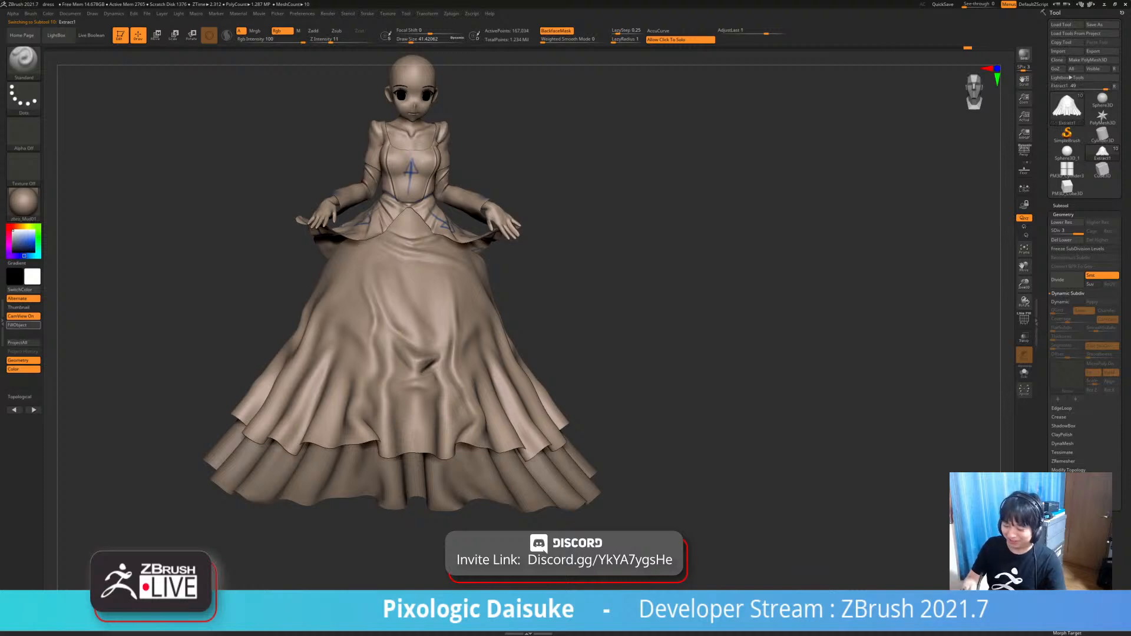
right_click_drag(522, 383, 507, 402)
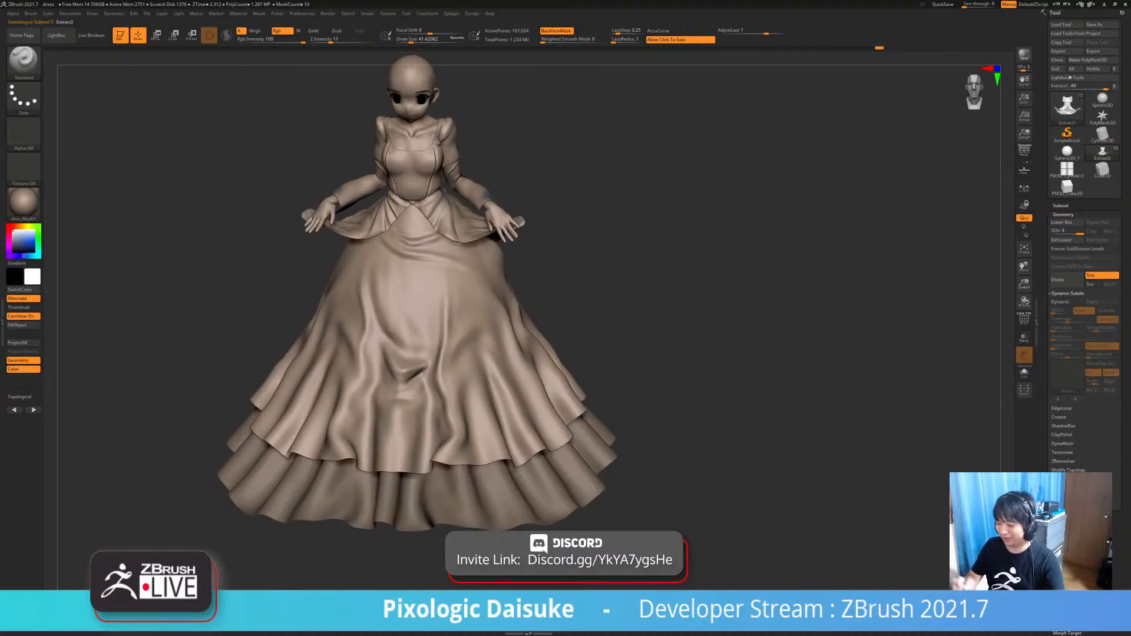
right_click_drag(485, 200, 472, 312)
- Select the bodice and overskirt part and soften the overskirt folds beside the waist with the SmoothCloth brush
left_click(288, 200, "alt")
right_click_drag(289, 200, 288, 214)
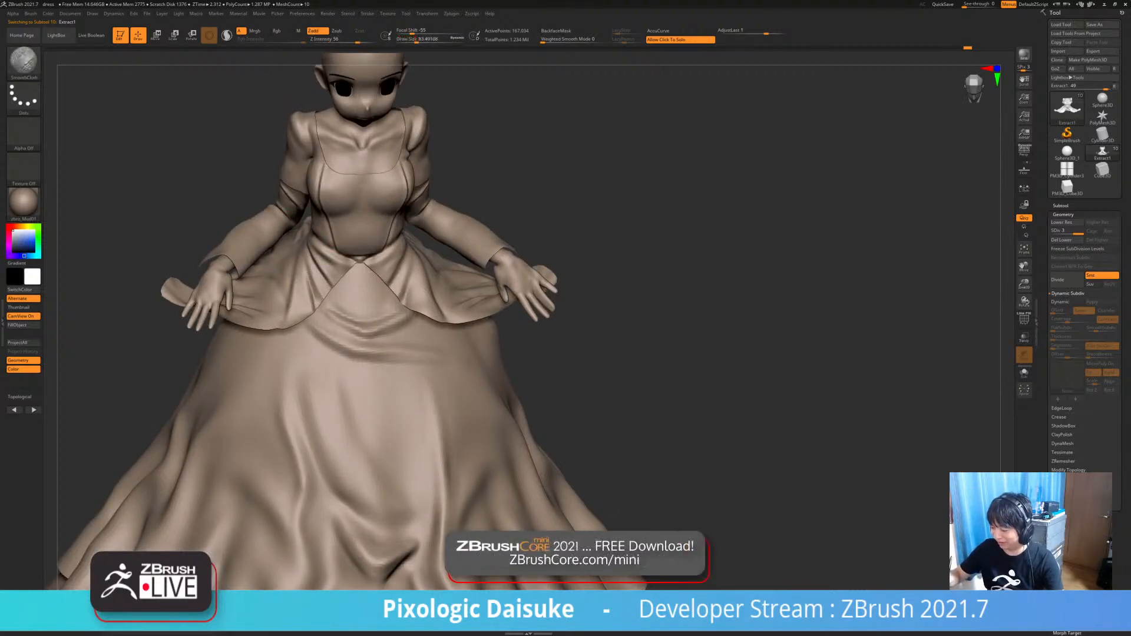
key("shift")
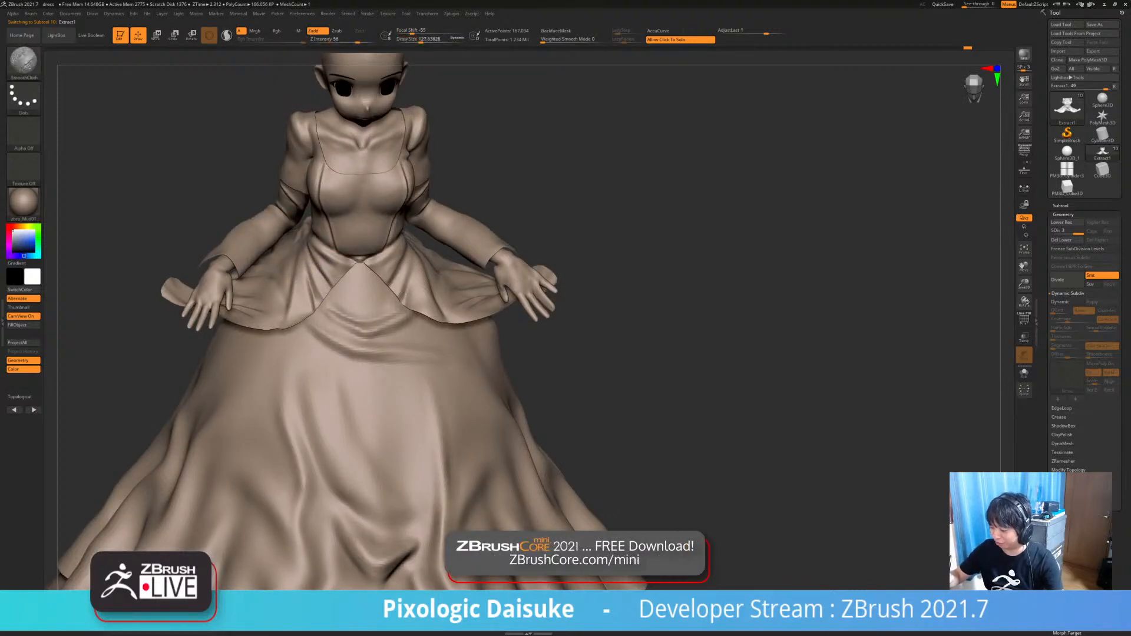
right_click_drag(330, 297, 313, 275)
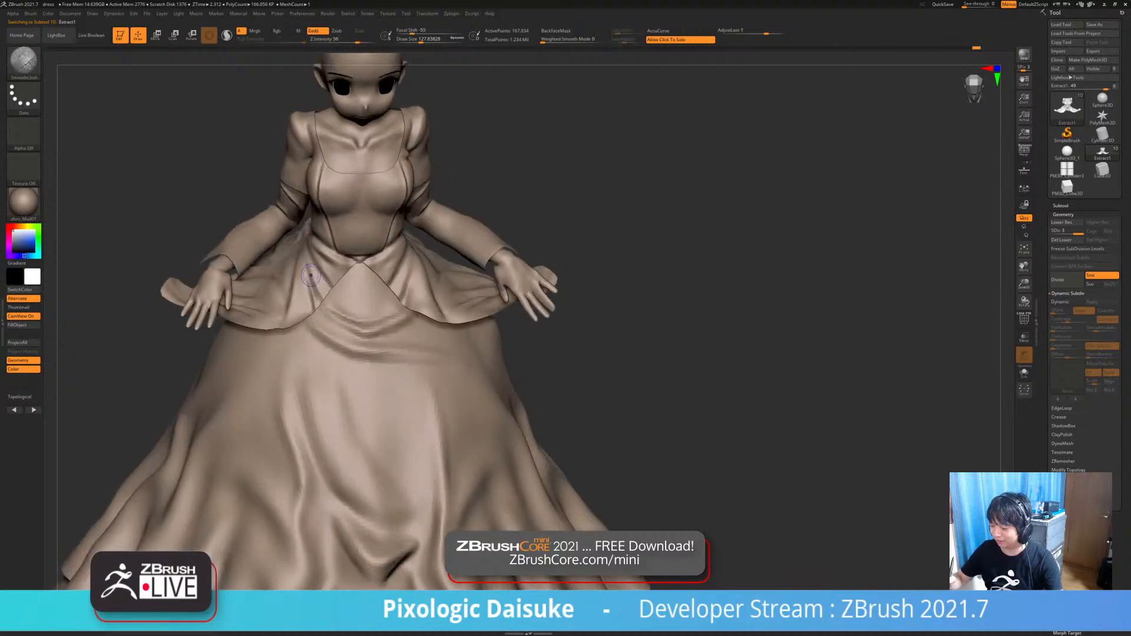
left_click_drag(312, 276, 318, 288, "shift")
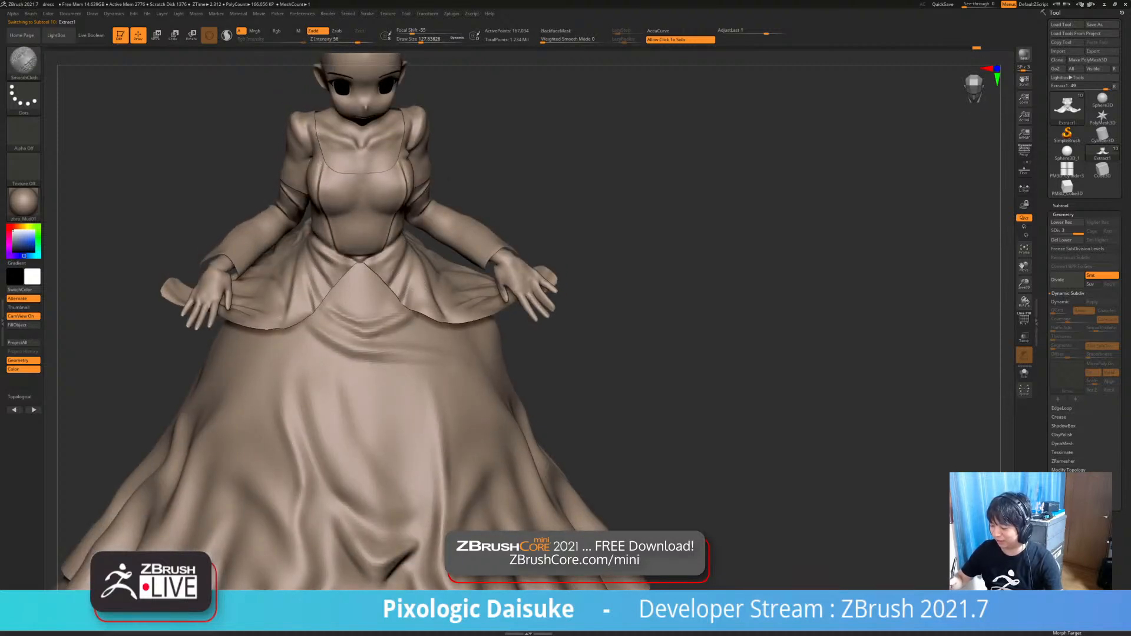
right_click_drag(309, 298, 291, 275)
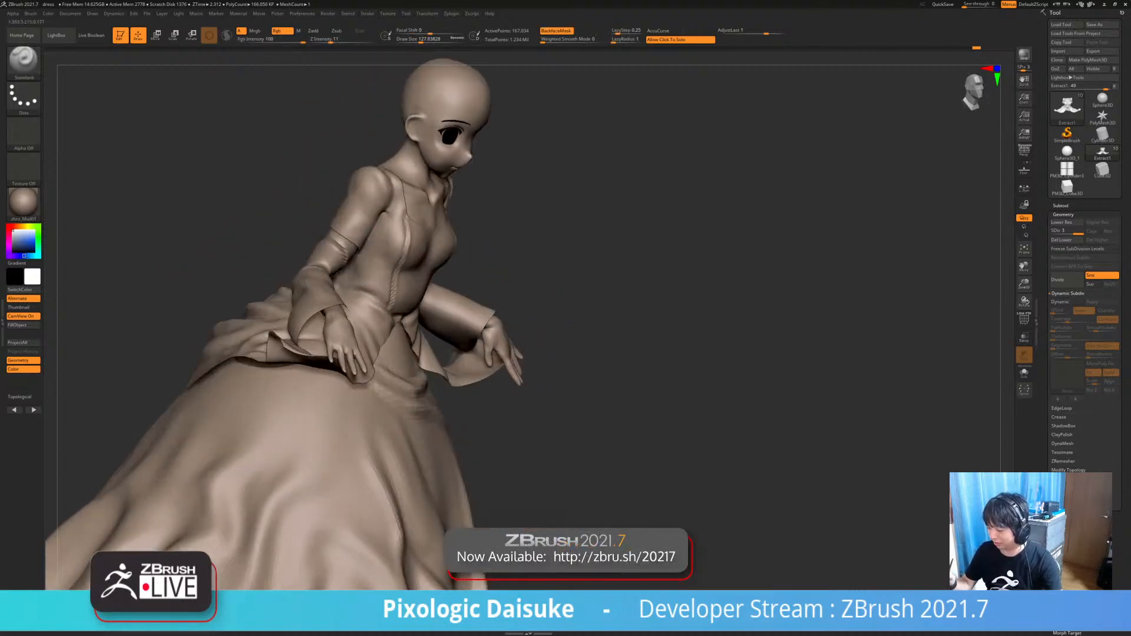
- Select the lower sleeves and smooth out the creases between the elbow and the short upper sleeve
mouse_move(363, 323)
right_mouse_down()
mouse_move(342, 364)
mouse_move(295, 366)
mouse_move(520, 280)
right_mouse_up()
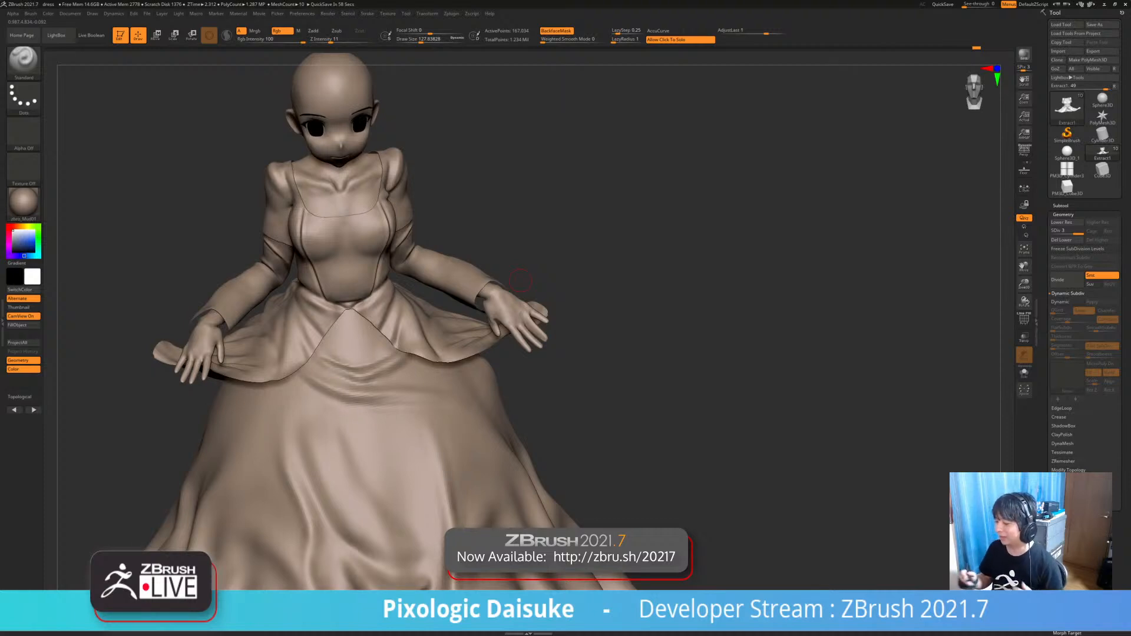
right_click_drag(520, 281, 583, 266)
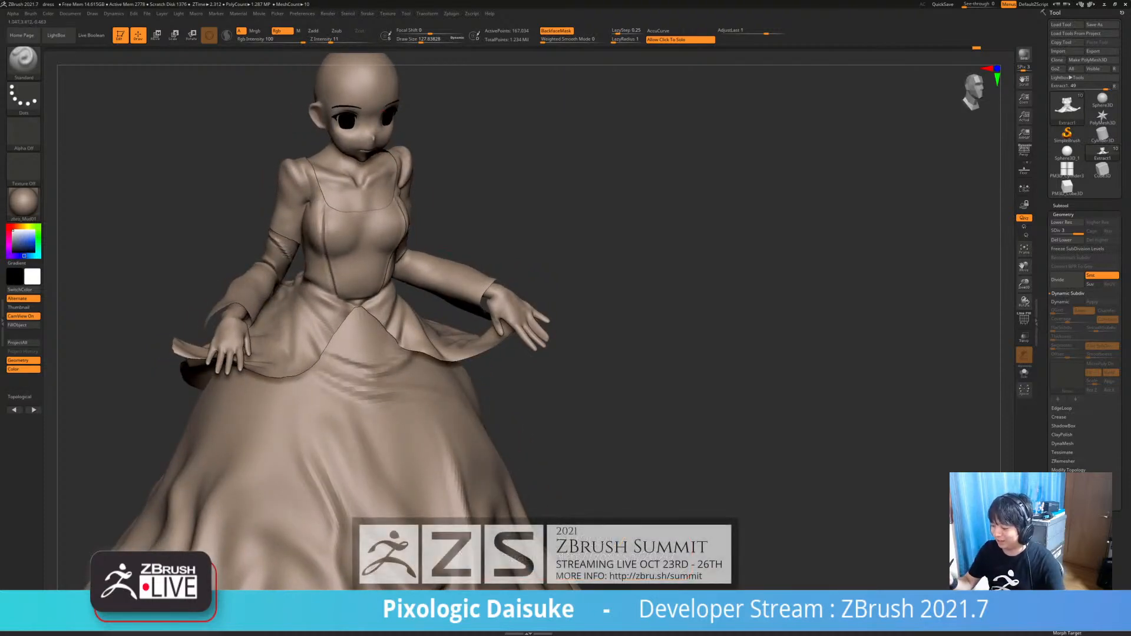
mouse_move(489, 277)
right_mouse_down()
mouse_move(399, 275)
mouse_move(401, 227)
right_mouse_up()
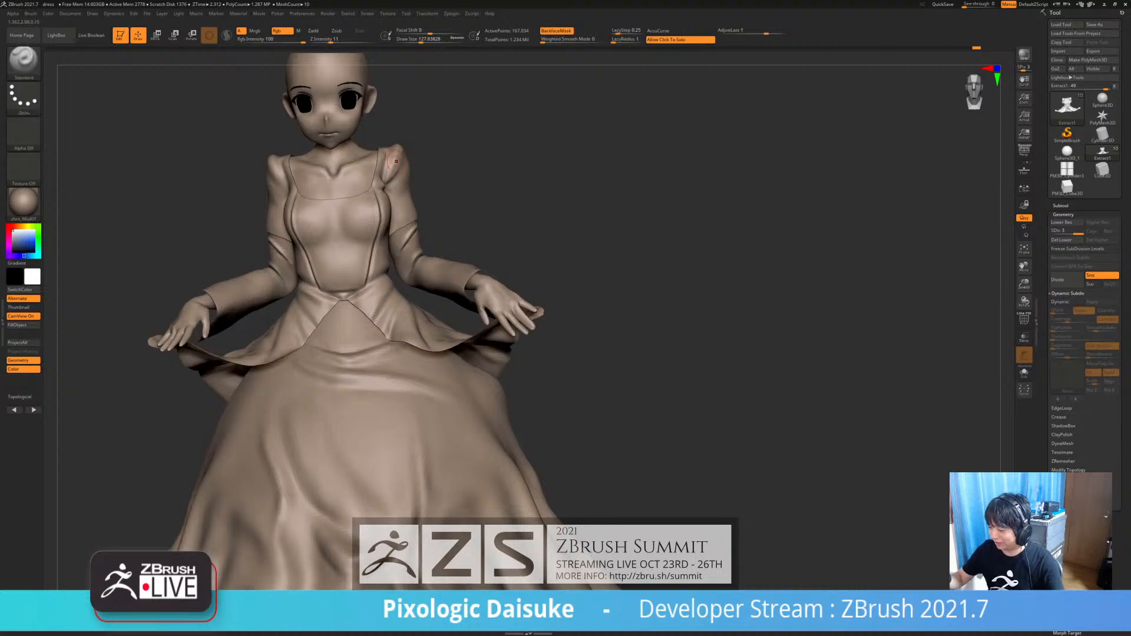
right_click_drag(396, 164, 396, 224, "ctrl")
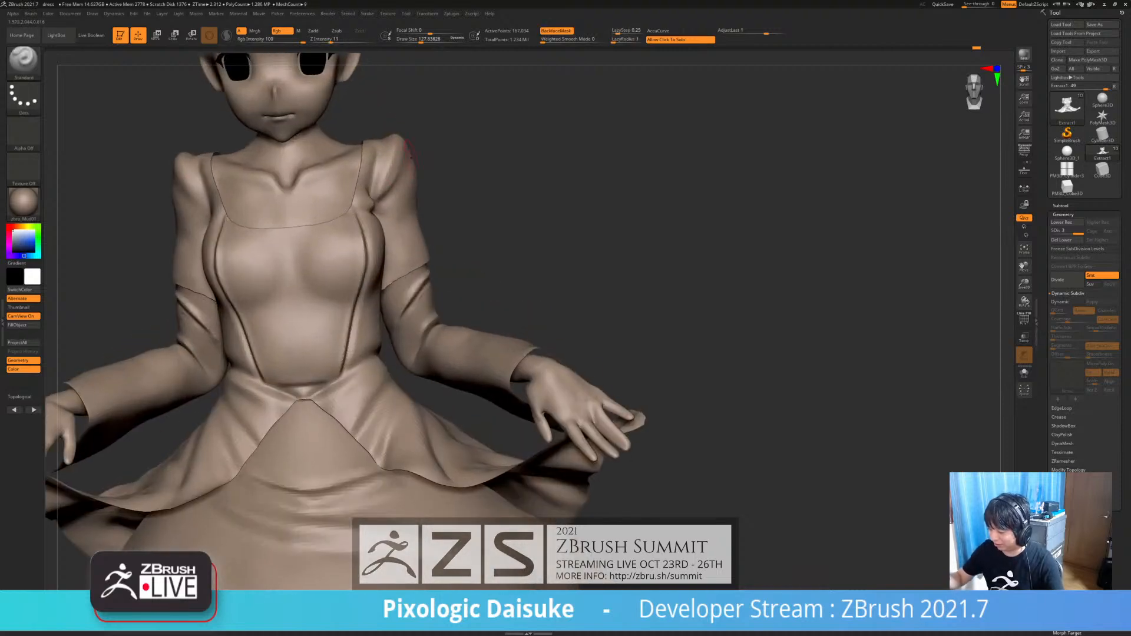
left_click(417, 310, "alt")
right_click_drag(442, 310, 399, 308)
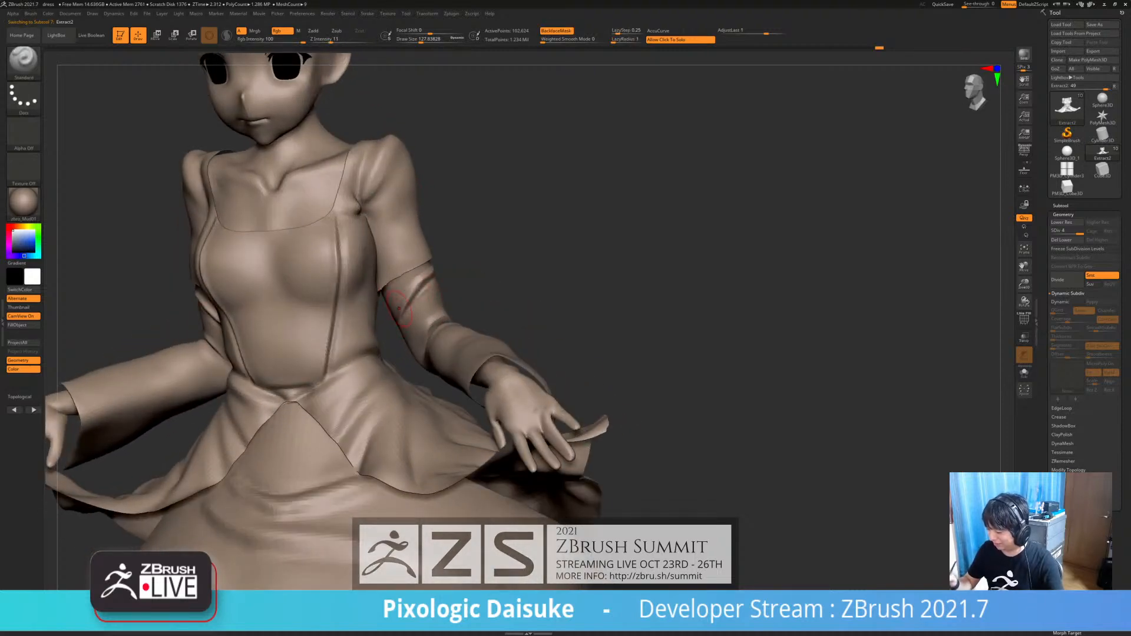
mouse_move(436, 269)
right_mouse_down()
mouse_move(466, 276)
mouse_move(441, 282)
right_mouse_up()
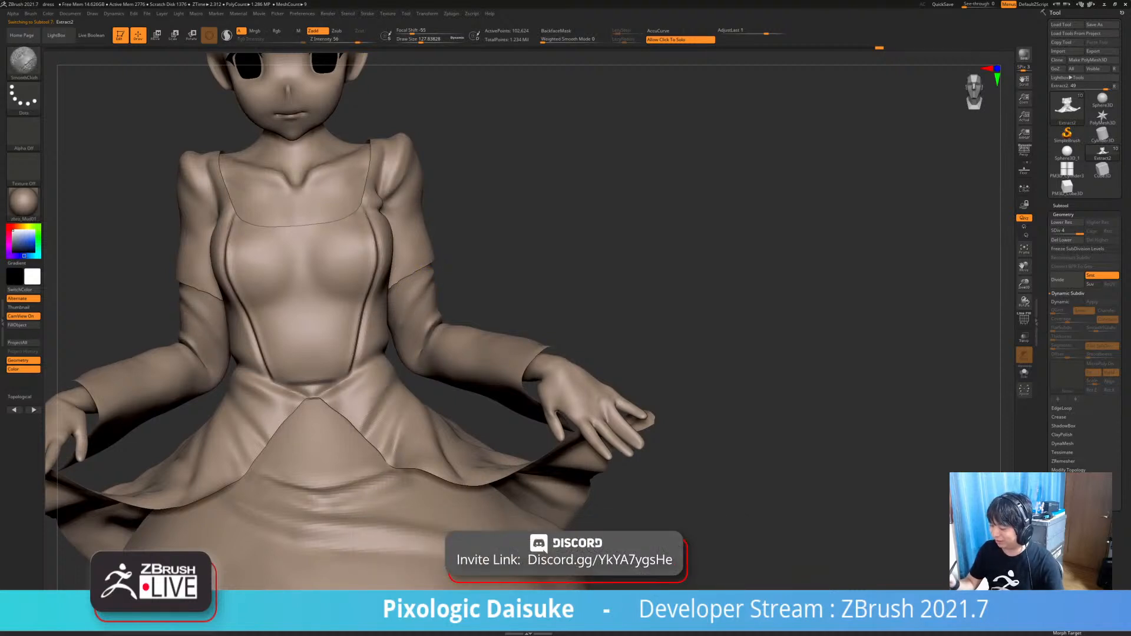
mouse_move(489, 238)
right_mouse_down()
mouse_move(442, 255)
mouse_move(489, 238)
right_mouse_up()
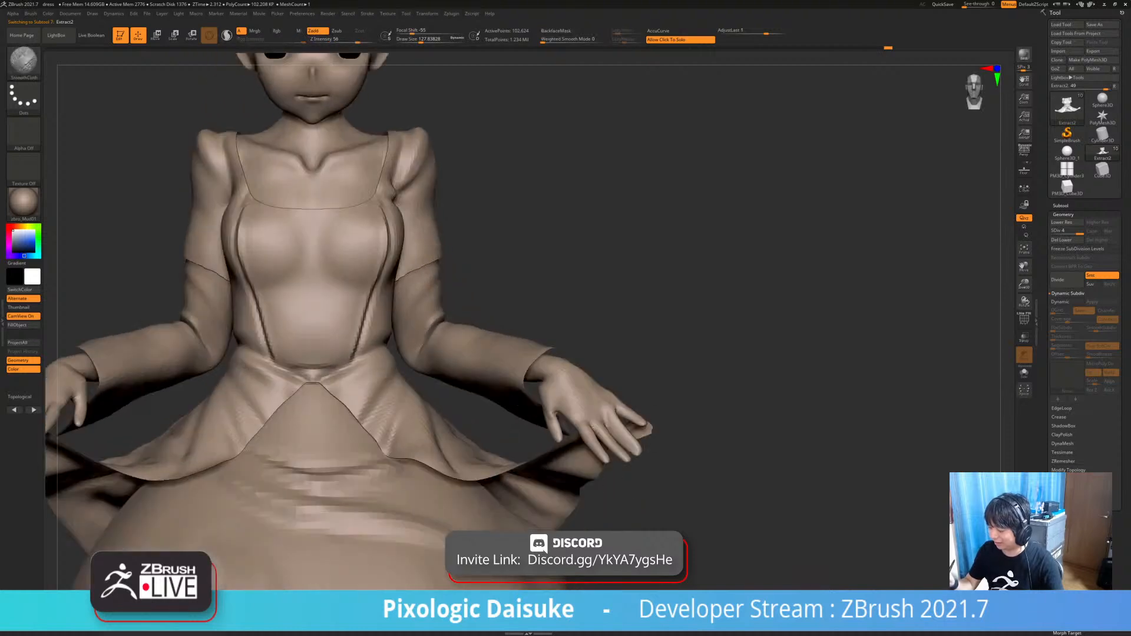
- Smooth the bodice's short upper sleeves and the lower sleeves around the elbows with the SmoothCloth brush
left_click(422, 215, "alt")
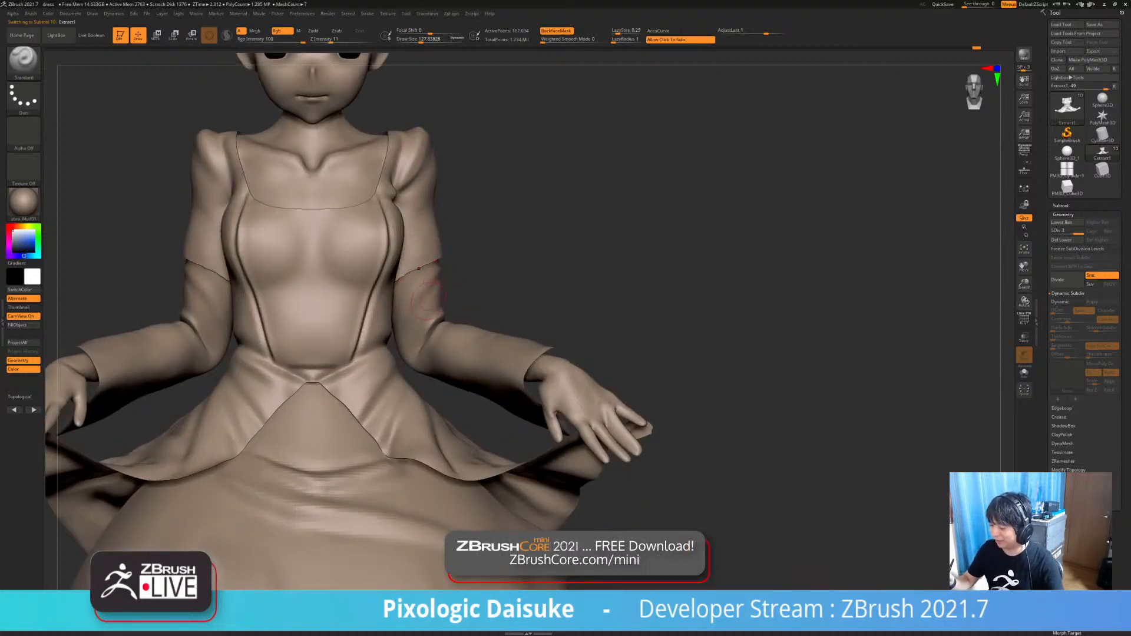
key("shift")
right_click_drag(416, 301, 447, 268)
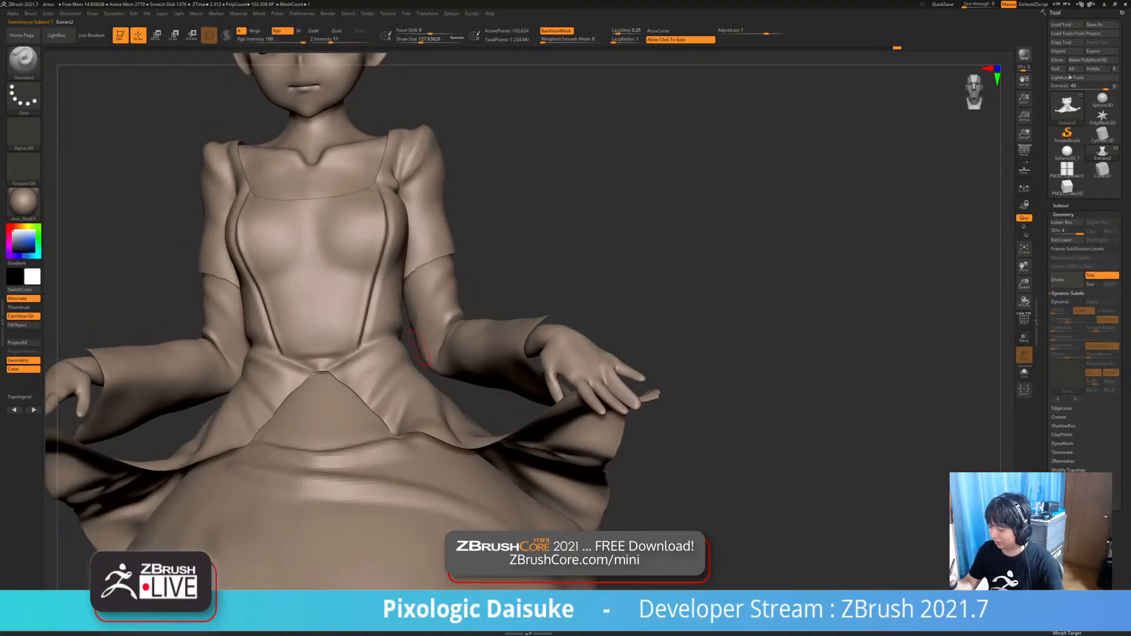
key("shift")
mouse_move(448, 264)
right_mouse_down()
mouse_move(465, 273)
mouse_move(539, 247)
mouse_move(539, 326)
right_mouse_up()
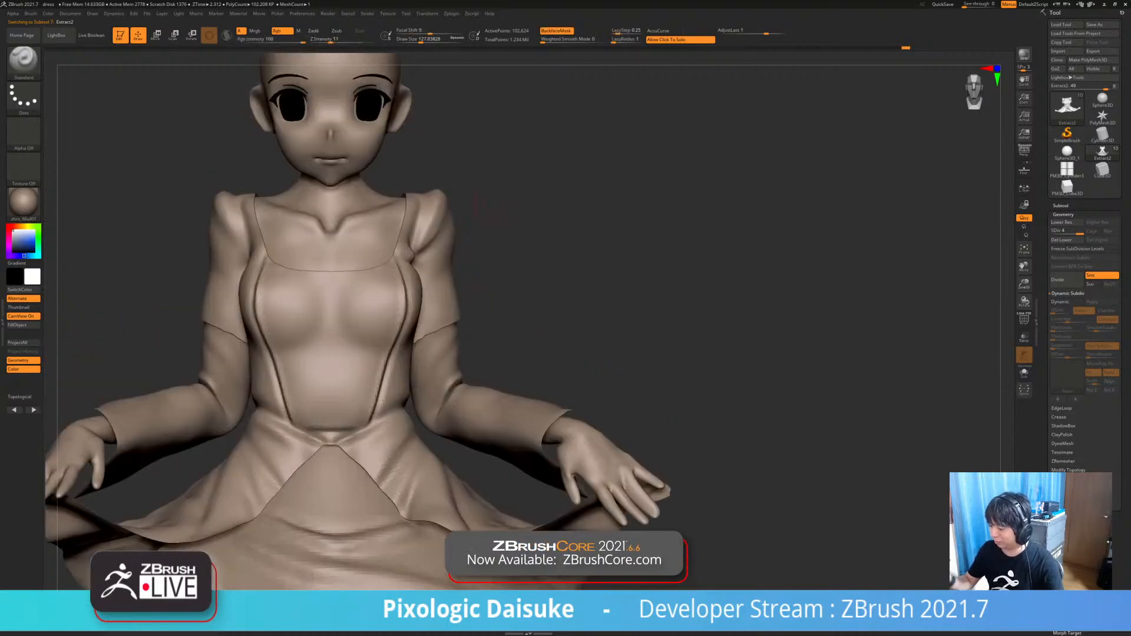
- Select the bodice and build up its puffed shoulders with a slightly larger Standard brush
left_click(456, 334, "alt")
mouse_move(455, 334)
right_mouse_down()
mouse_move(445, 225)
mouse_move(380, 219)
mouse_move(443, 219)
mouse_move(265, 221)
mouse_move(466, 221)
right_mouse_up()
key("b")
key("s")
key("t")
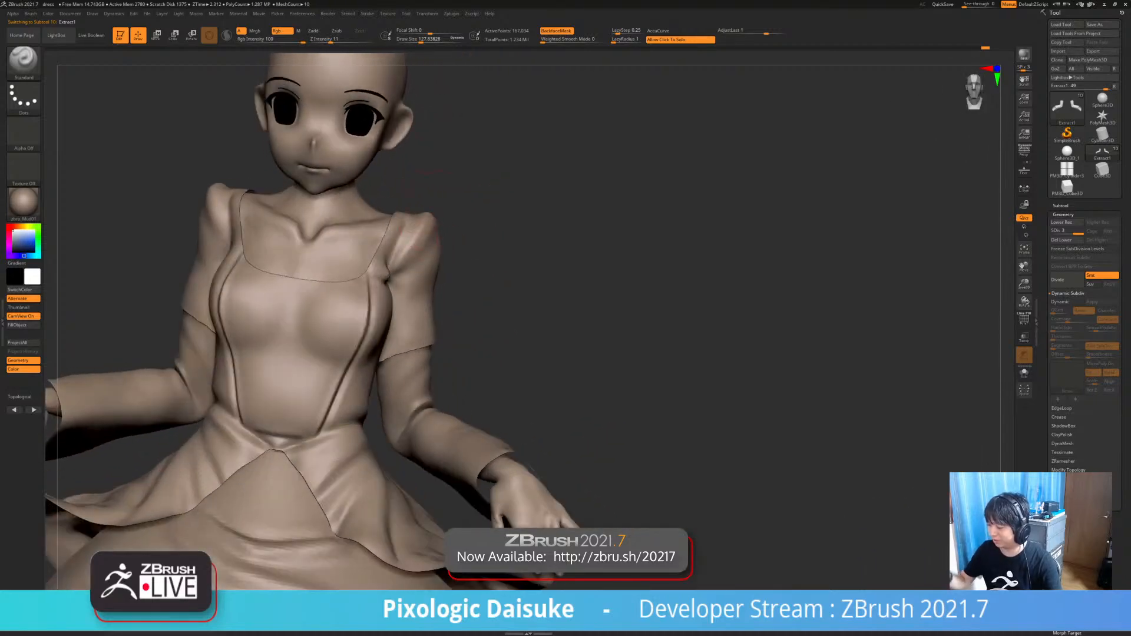
left_click(422, 39)
right_click_drag(412, 272, 396, 259)
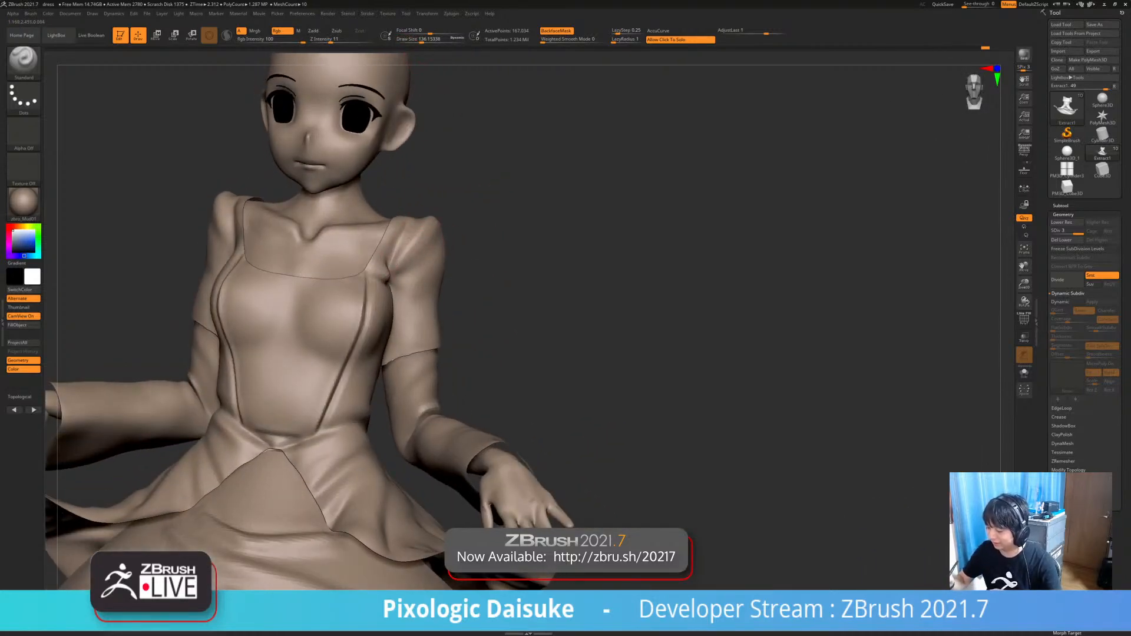
- Turn off backface masking for the Standard brush and examine the bodice and sleeves from the side and back
right_click_drag(554, 230, 435, 217)
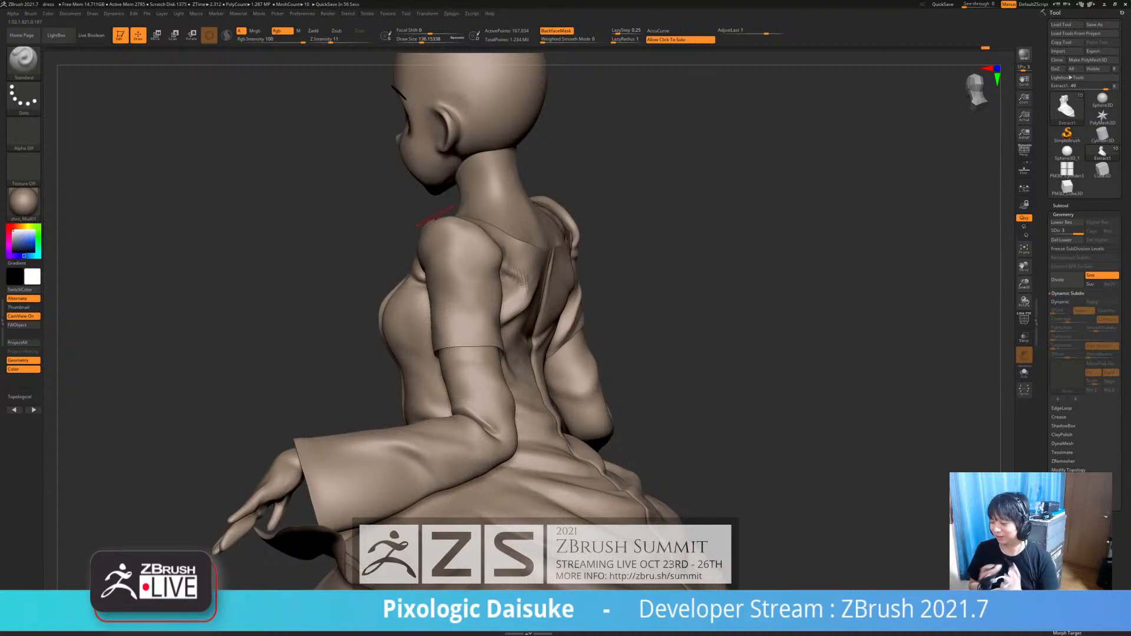
right_click_drag(435, 217, 354, 206)
mouse_move(463, 220)
right_mouse_down()
mouse_move(476, 206)
mouse_move(460, 237)
right_mouse_up()
left_click(556, 31)
right_click_drag(495, 295, 481, 274)
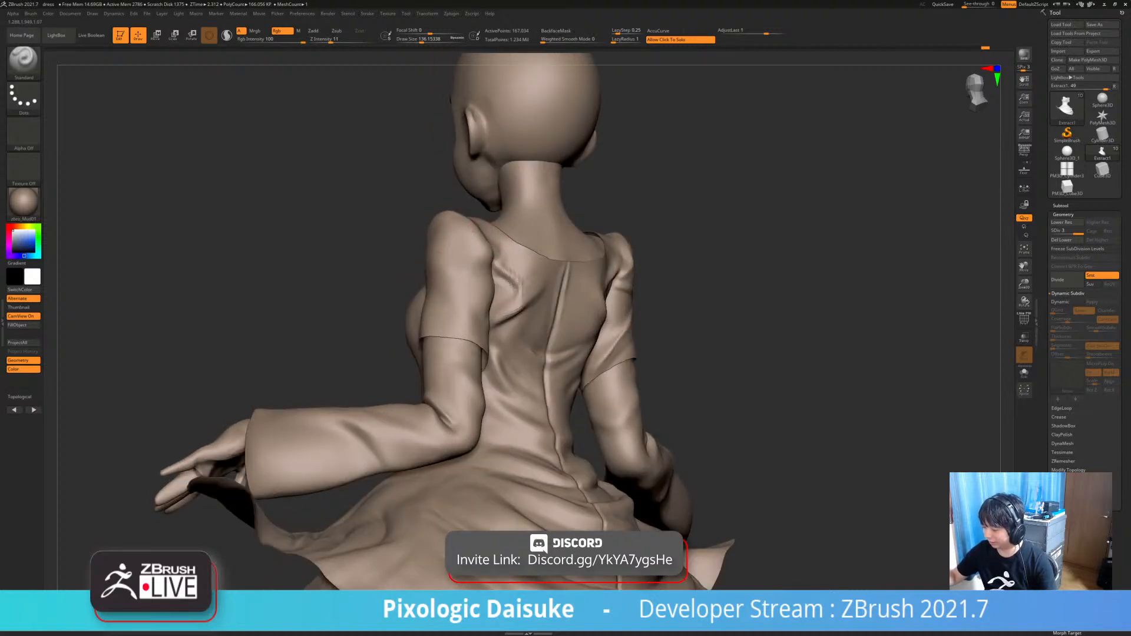
mouse_move(473, 231)
right_mouse_down()
mouse_move(421, 238)
mouse_move(457, 246)
right_mouse_up()
right_click_drag(448, 206, 492, 182)
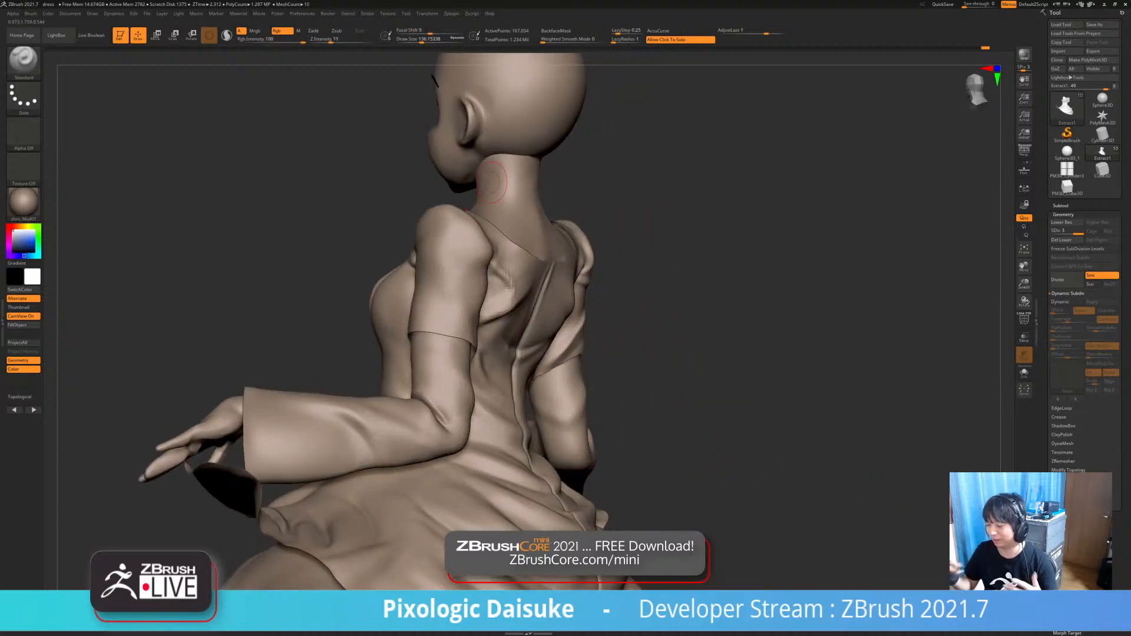
- Choose the DamStandard brush and refine the folds on the back of the short upper sleeves, softening them with SmoothCloth
left_click(23, 59)
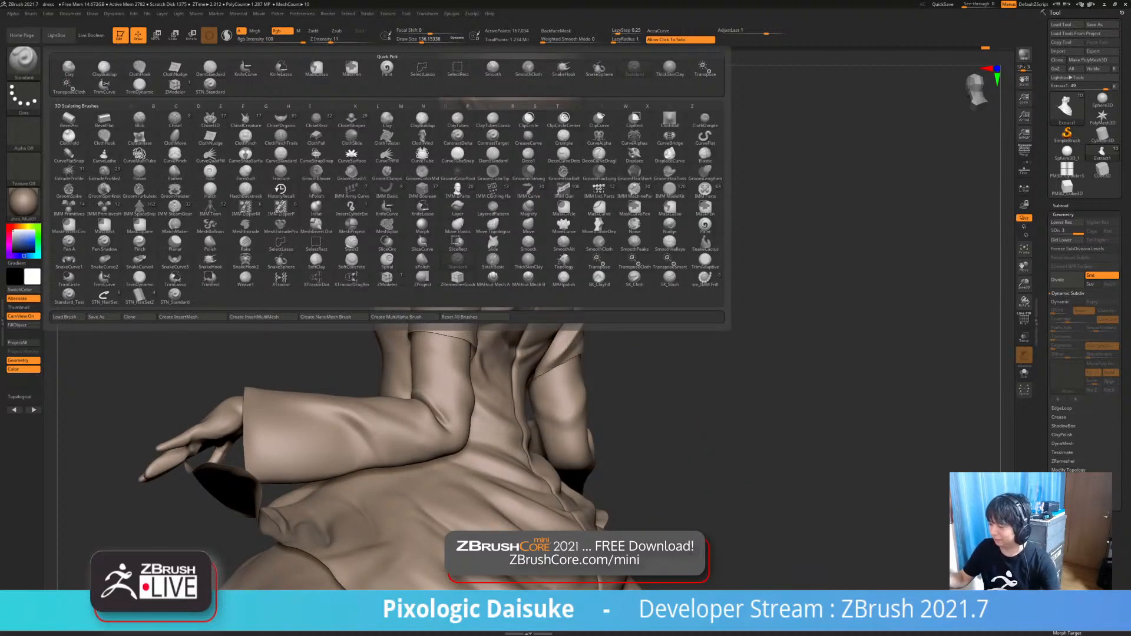
key("d")
key("s")
mouse_move(518, 277)
right_mouse_down()
mouse_move(475, 285)
mouse_move(480, 274)
mouse_move(445, 324)
right_mouse_up()
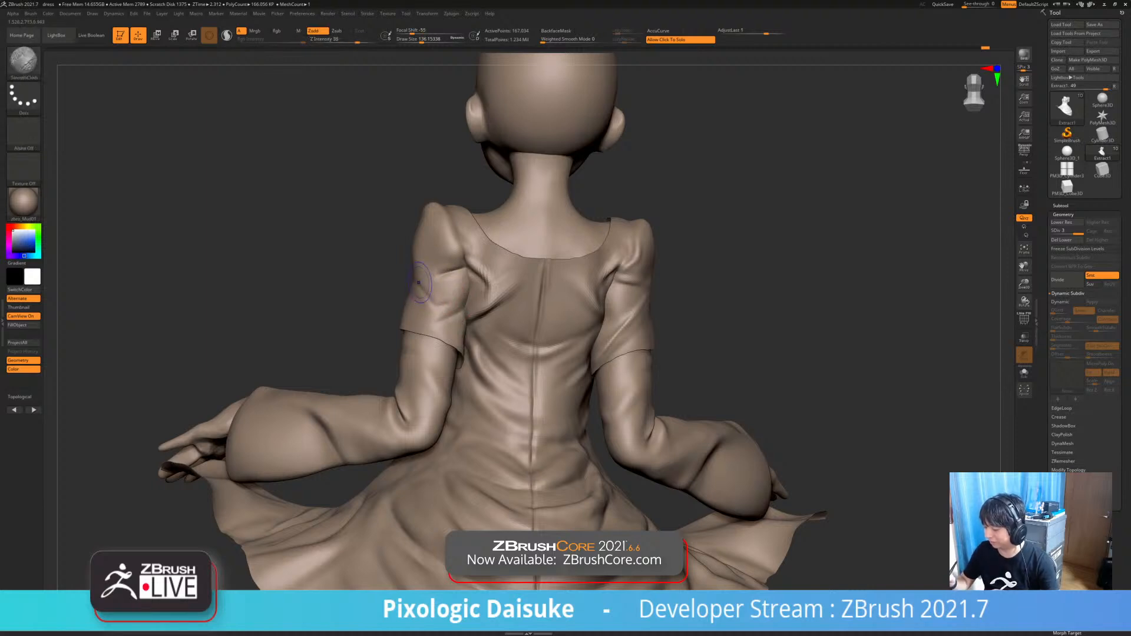
right_click_drag(431, 286, 413, 288, "shift")
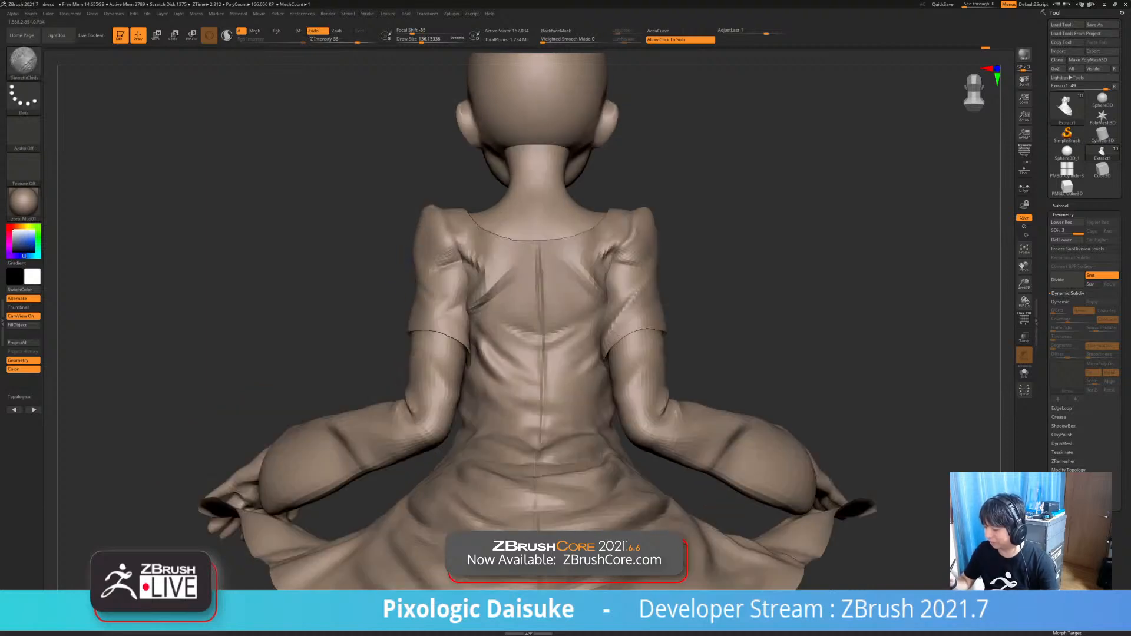
- Isolate the bodice and soften the folds behind the armhole with the SmoothCloth brush
mouse_move(489, 294)
right_mouse_down()
mouse_move(427, 281)
mouse_move(451, 293)
mouse_move(435, 300)
right_mouse_up()
right_click(452, 292)
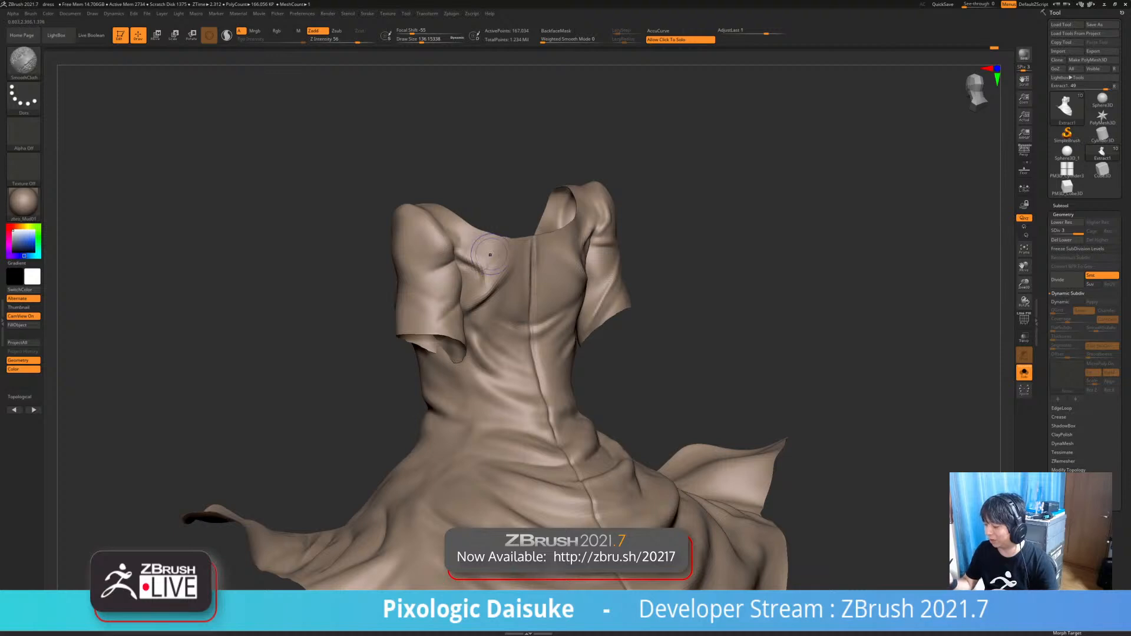
mouse_move(490, 255)
right_mouse_down()
mouse_move(455, 253)
mouse_move(403, 280)
mouse_move(446, 255)
mouse_move(443, 242)
mouse_move(466, 249)
right_mouse_up()
left_click(448, 248)
- Raise the bodice by one subdivision level and refine the folds behind the armholes with the DamStandard brush
right_click_drag(605, 314, 606, 321)
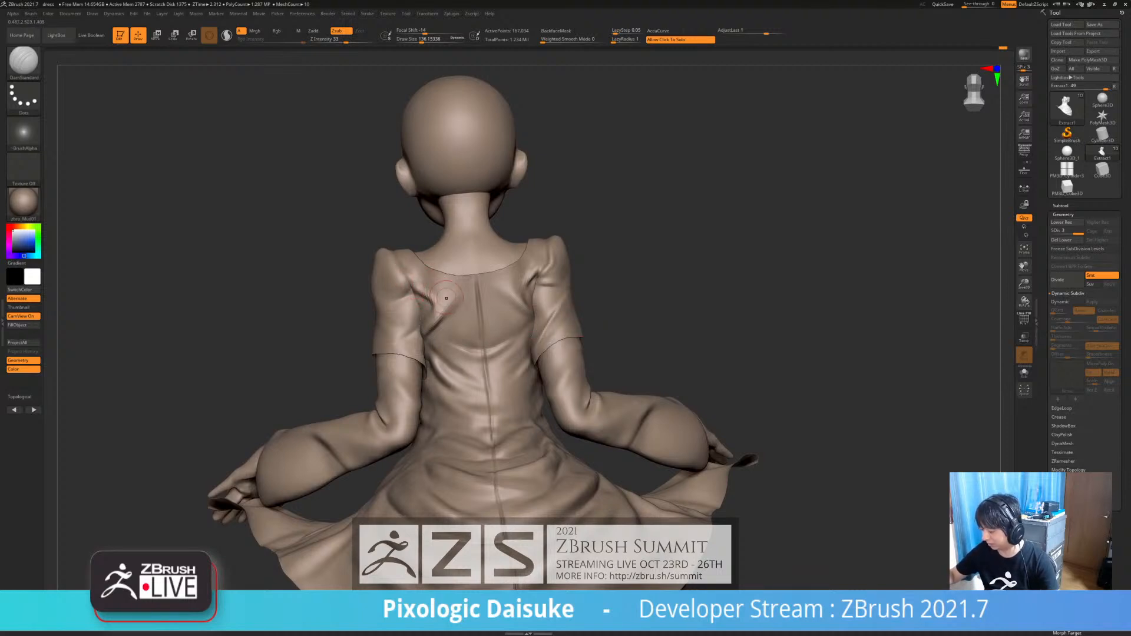
key("d")
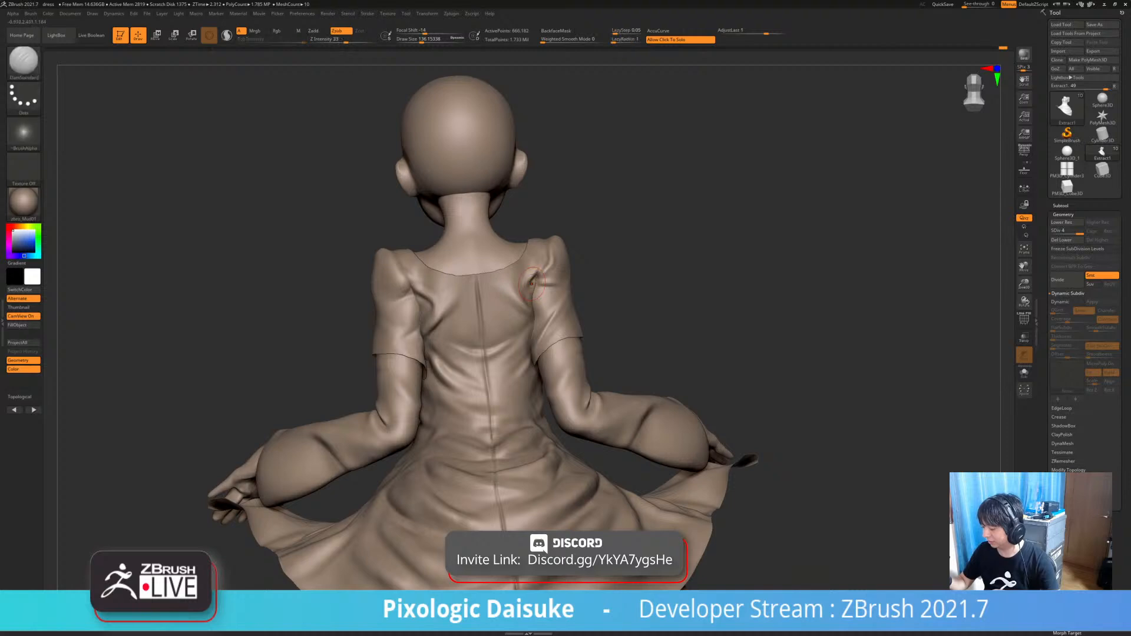
key("shift")
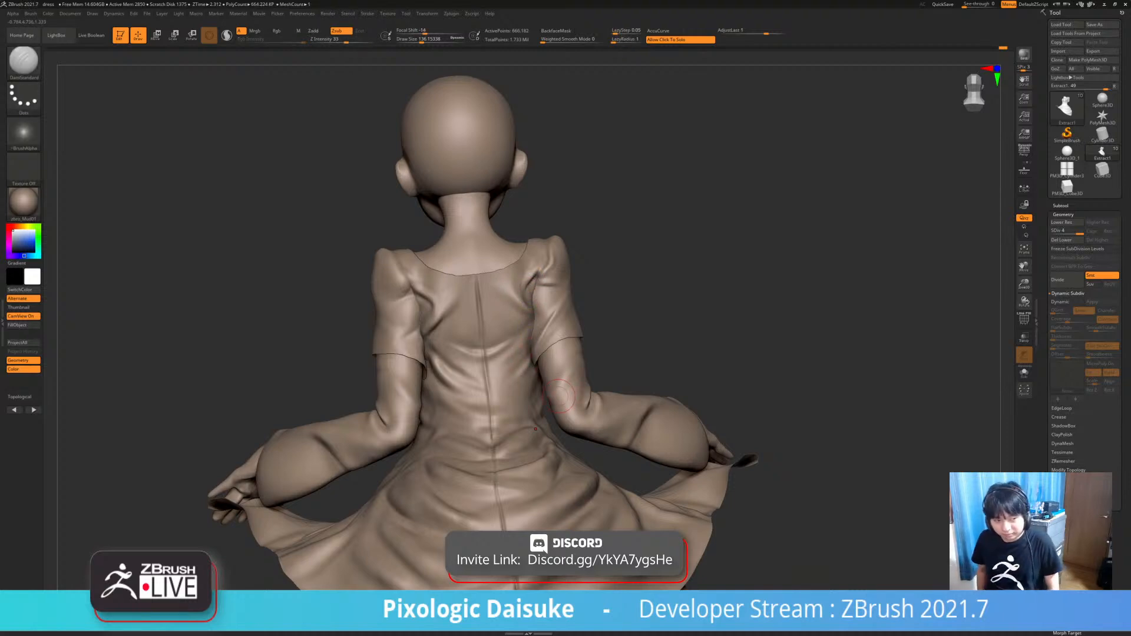
- Select the upper skirt layer, enlarge the brush and smooth the drapes at its back
mouse_move(535, 385)
right_mouse_down()
mouse_move(652, 324)
mouse_move(652, 248)
mouse_move(602, 346)
mouse_move(613, 312)
mouse_move(569, 318)
mouse_move(601, 321)
right_mouse_up()
left_click(421, 413, "alt")
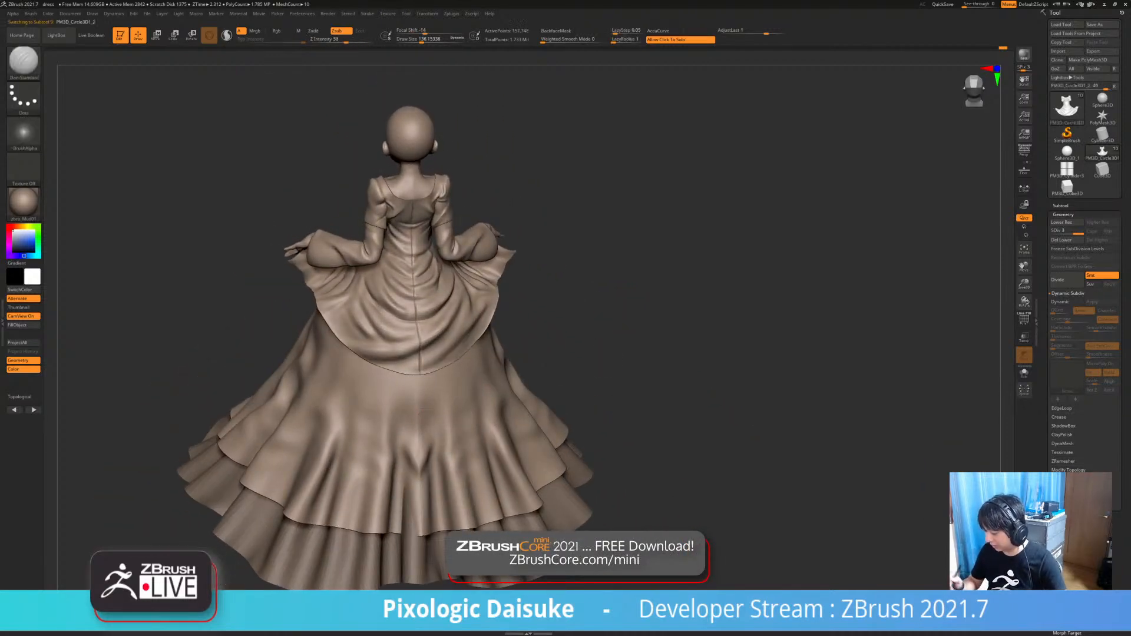
right_click_drag(419, 414, 416, 396, "alt")
key("shift")
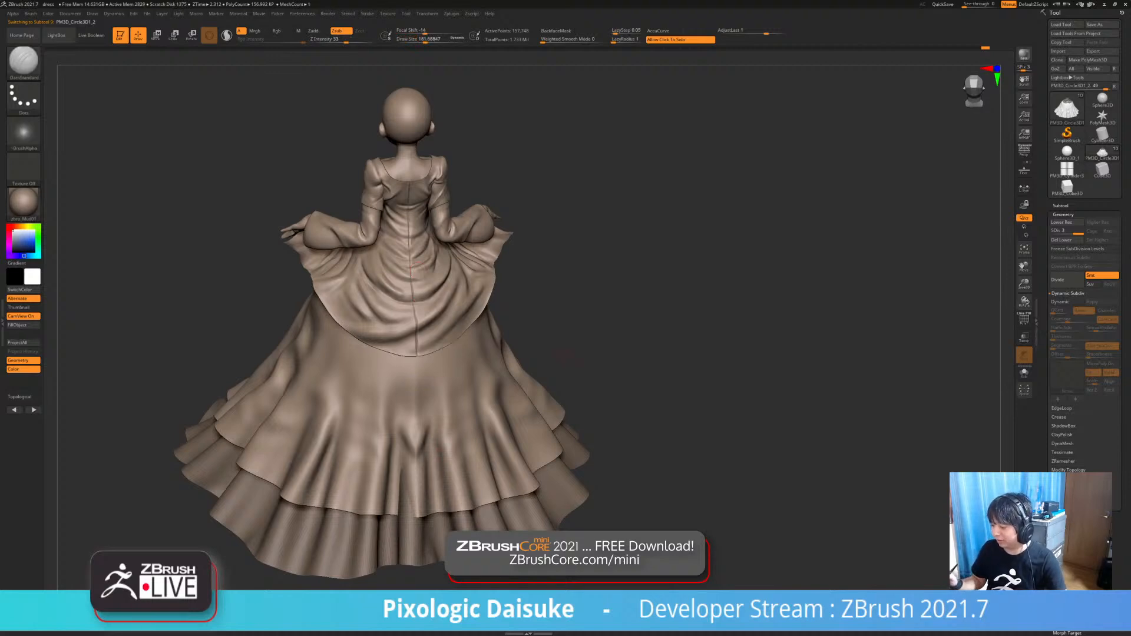
- Carve a long diagonal fold down the front of the upper skirt with DamStandard and soften it using a larger SmoothCloth brush
right_click_drag(417, 268, 612, 295)
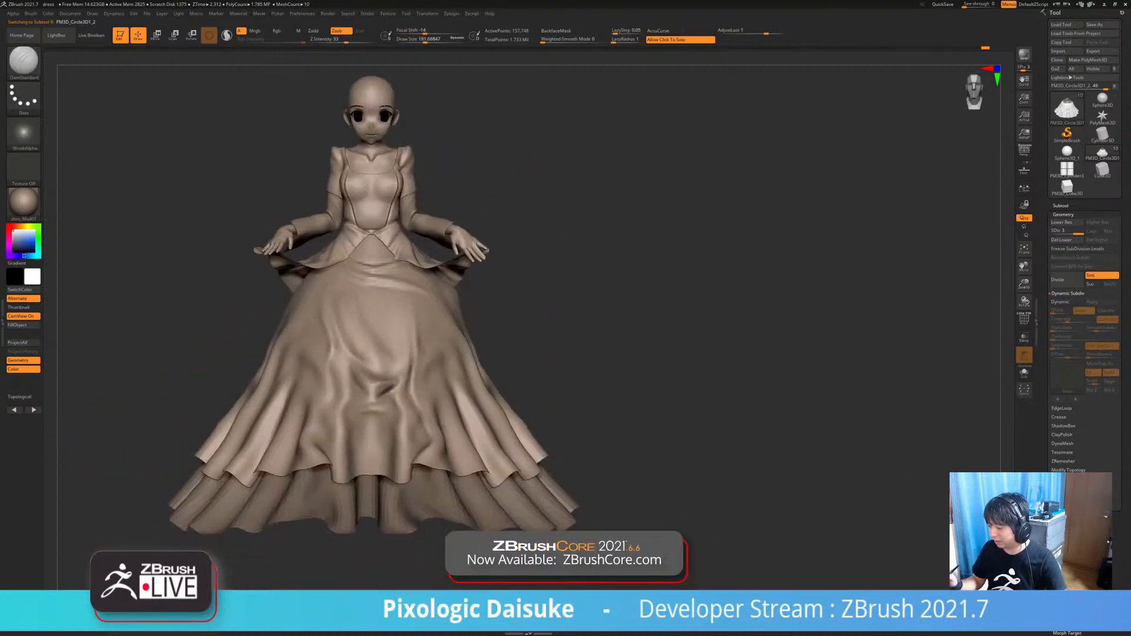
mouse_move(407, 319)
right_mouse_down()
mouse_move(414, 368)
mouse_move(445, 303)
right_mouse_up()
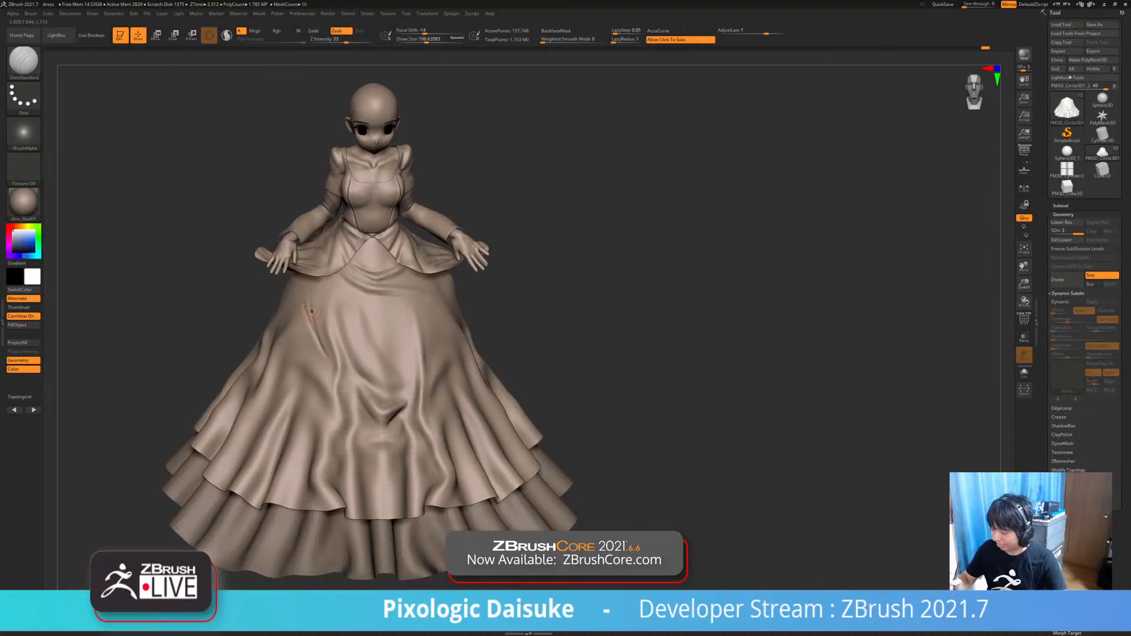
key("shift")
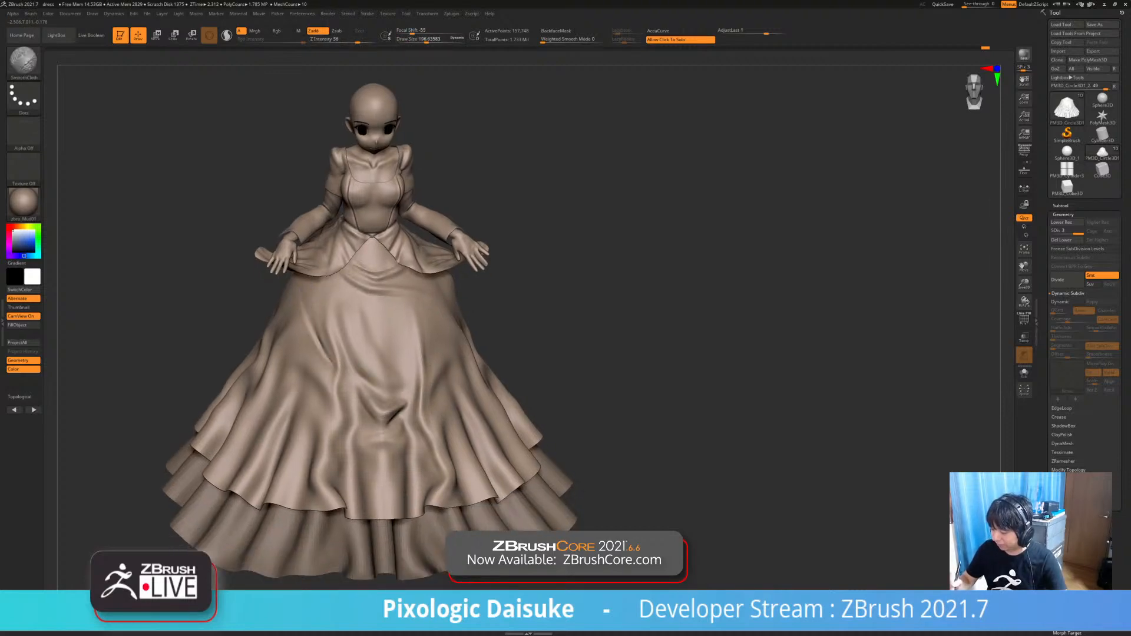
left_click_drag(318, 341, 332, 362, "shift")
left_click_drag(308, 312, 329, 353)
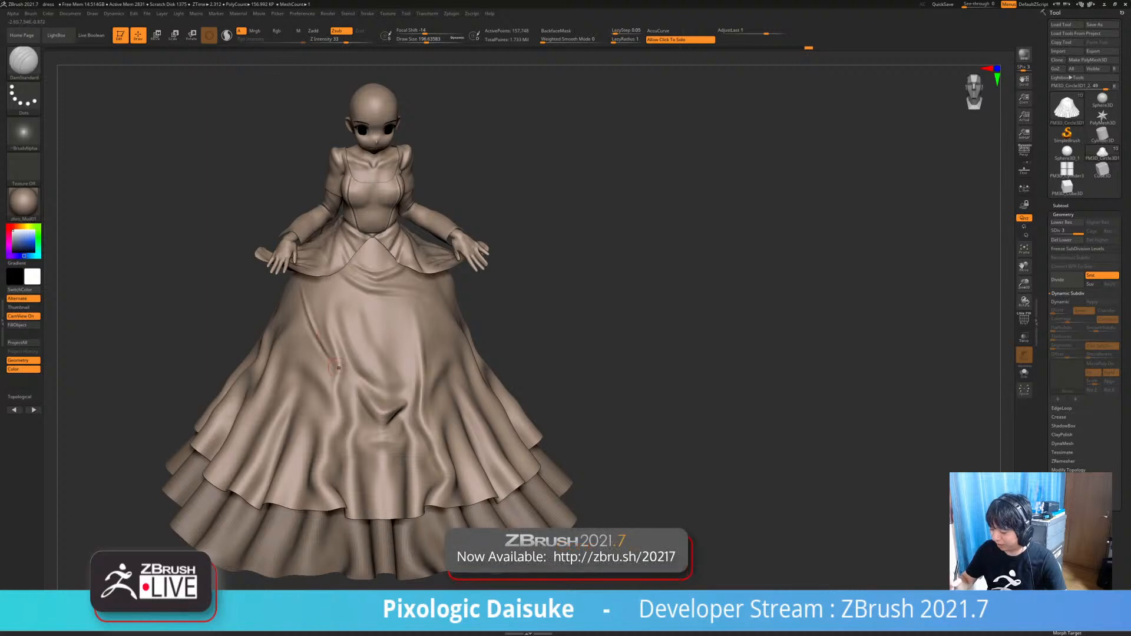
key("shift")
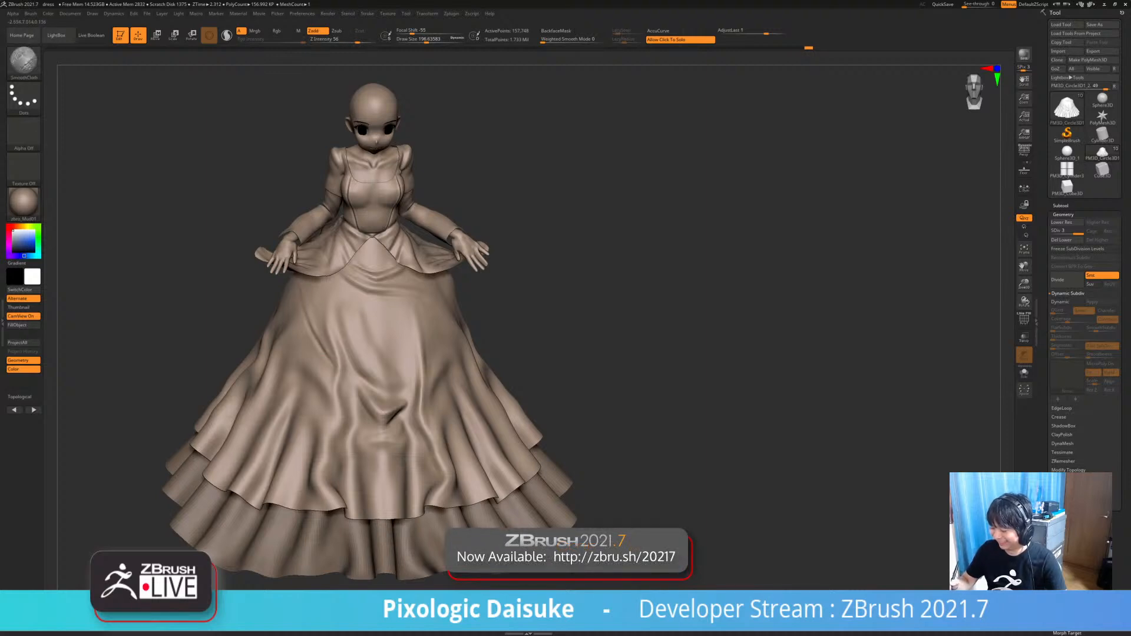
left_click(429, 39)
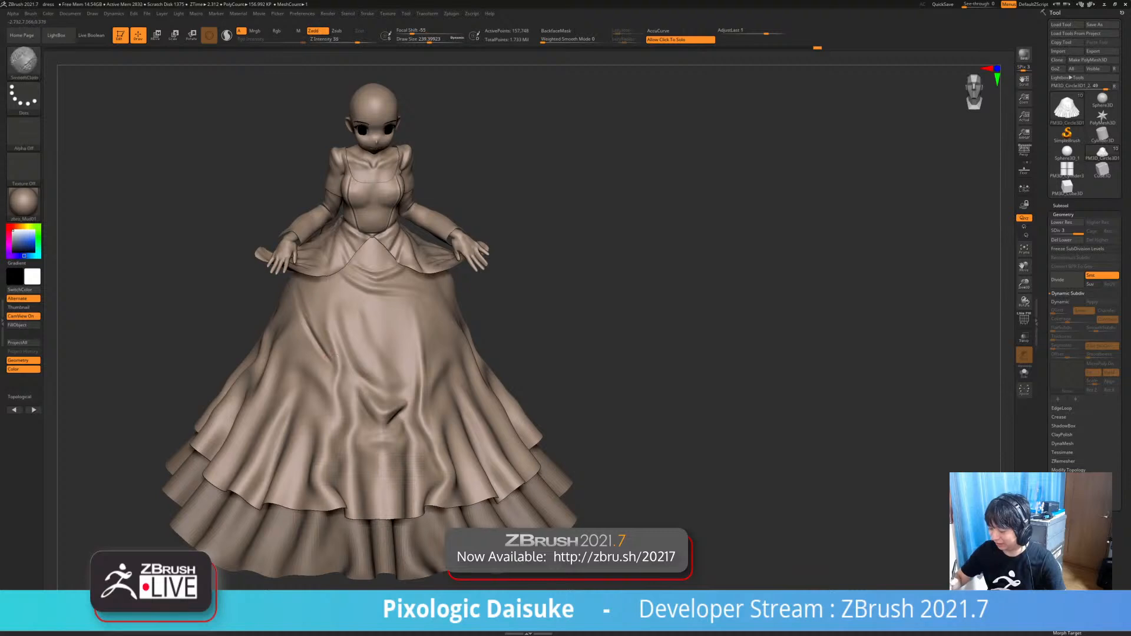
- Enlarge the DamStandard brush to a draw size of about 371, carve a second diagonal fold down the upper skirt's front and soften it with SmoothCloth
key("shift")
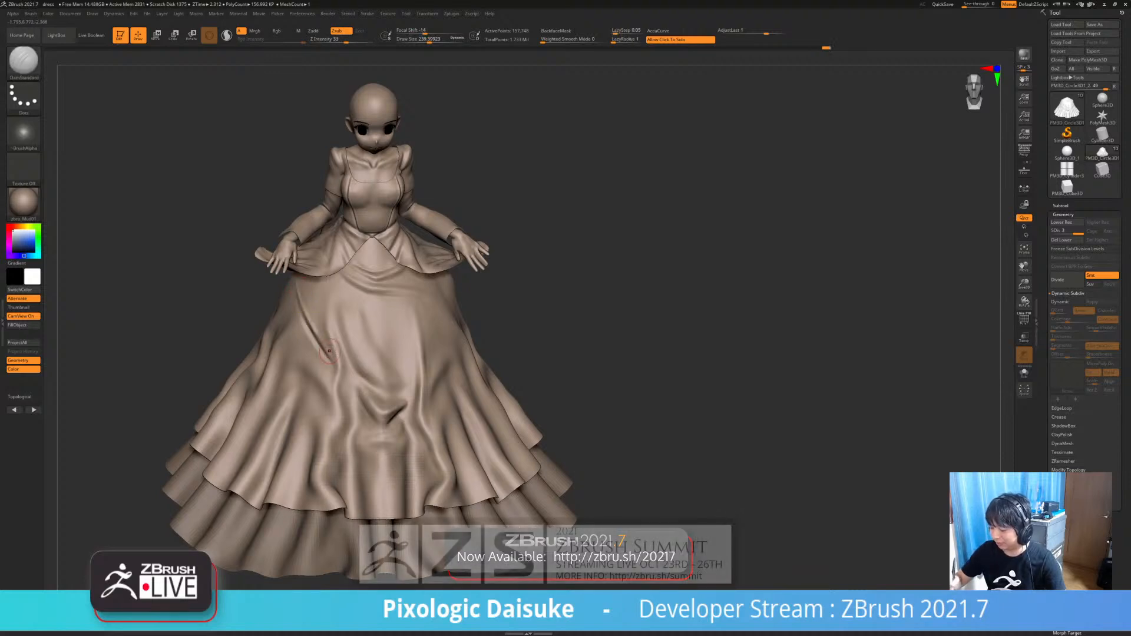
key("shift")
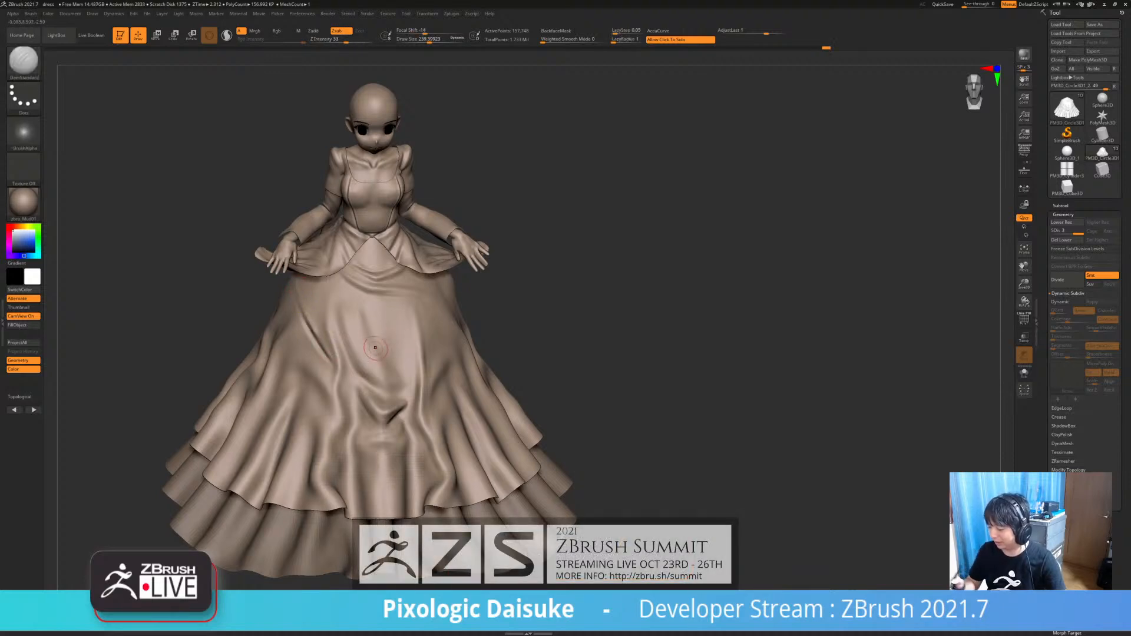
left_click(437, 39)
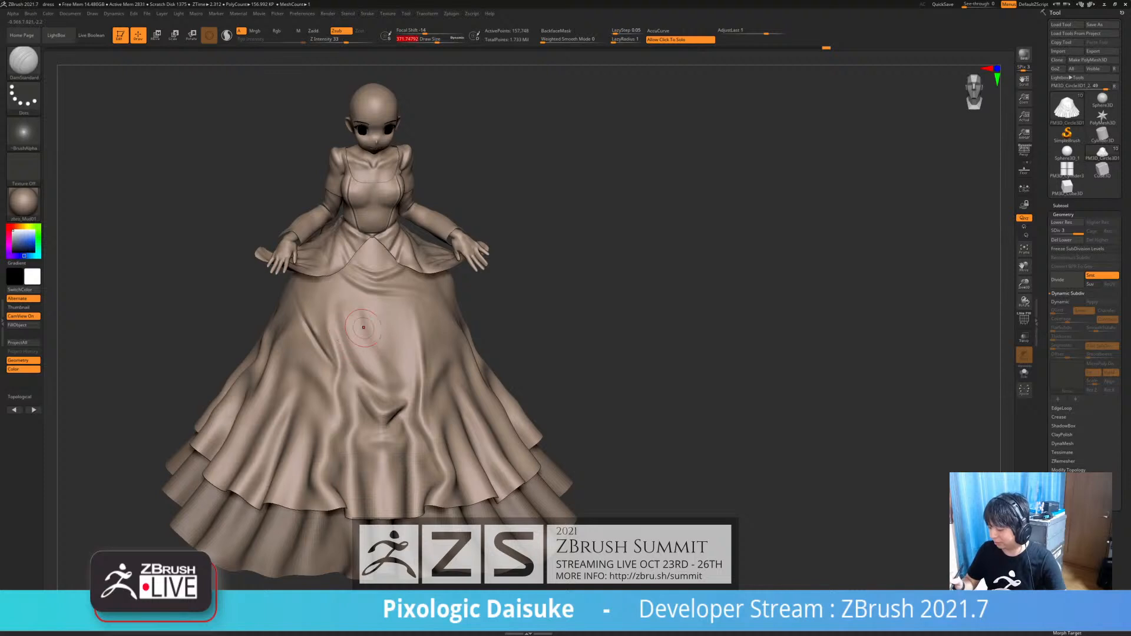
left_click_drag(355, 319, 391, 364)
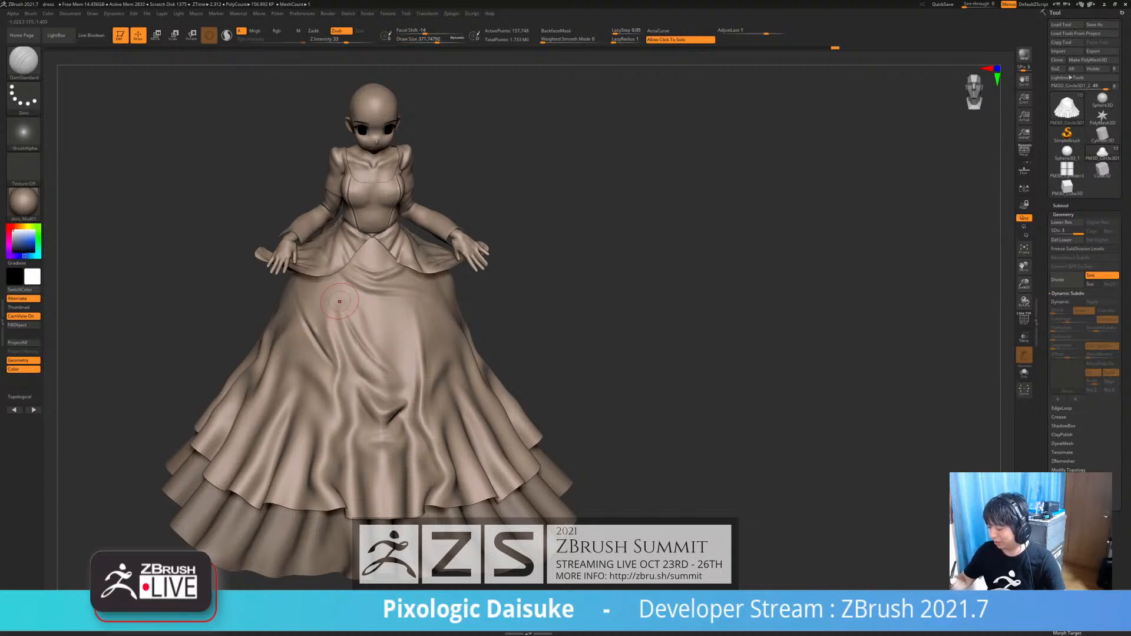
key("shift")
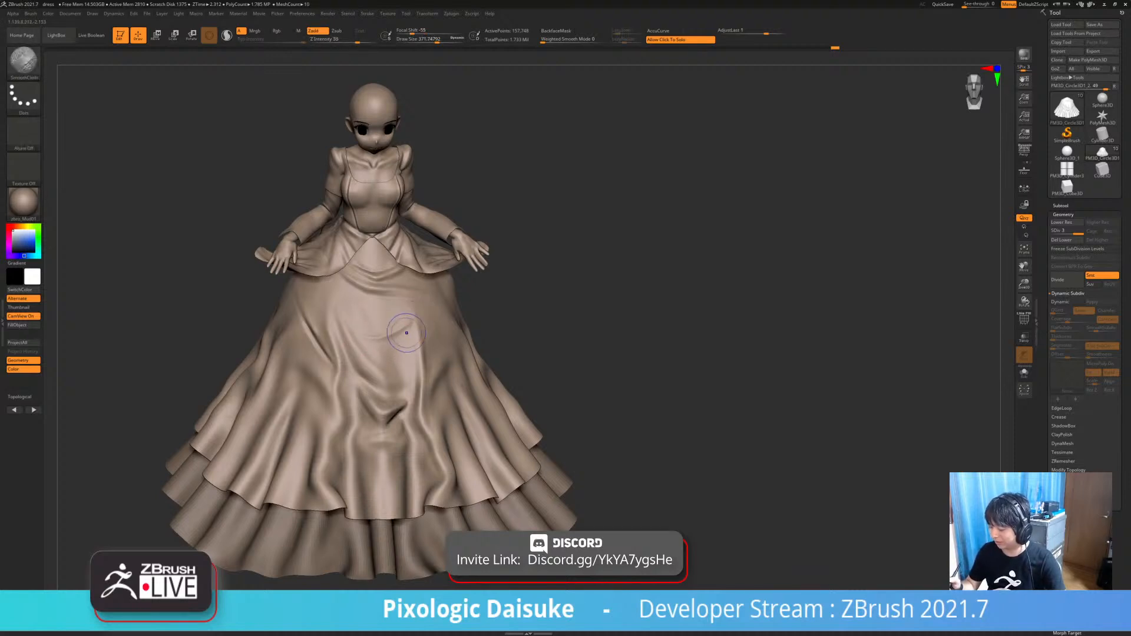
key("shift")
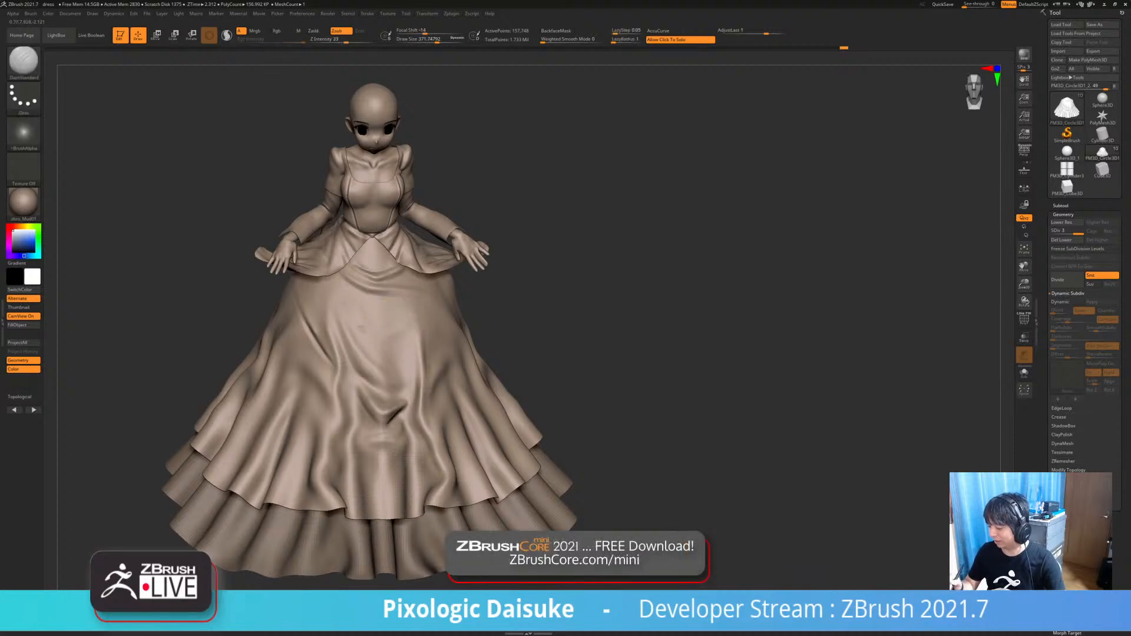
key("shift")
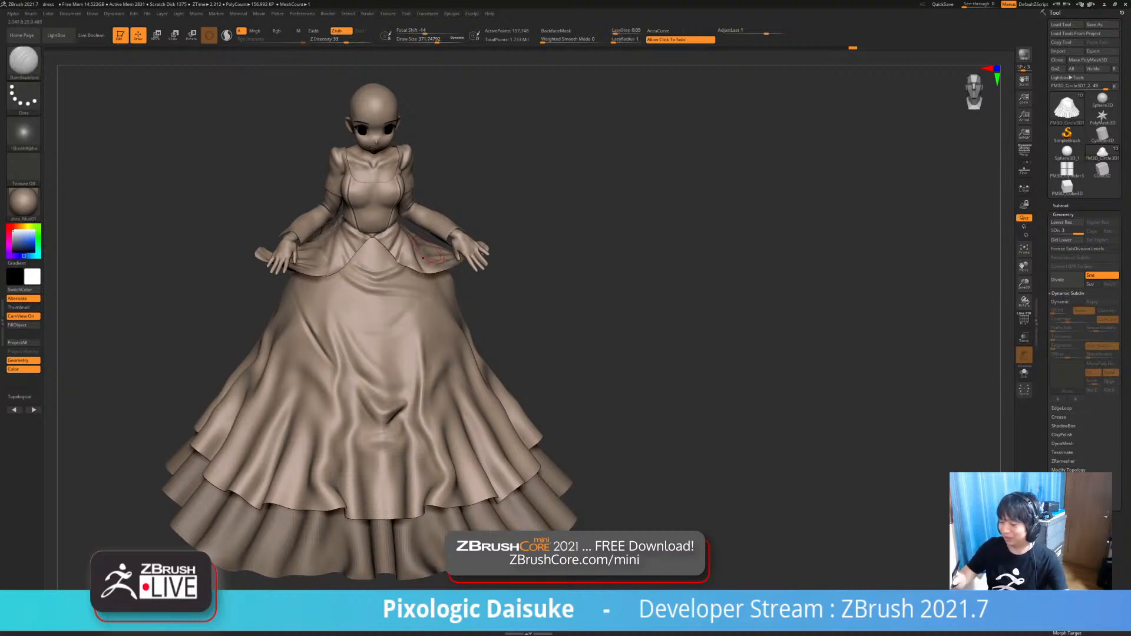
- Switch to the Standard brush in Zadd mode with Rgb off, a draw size of about 274 and a Z Intensity of 28
key("b")
key("s")
key("t")
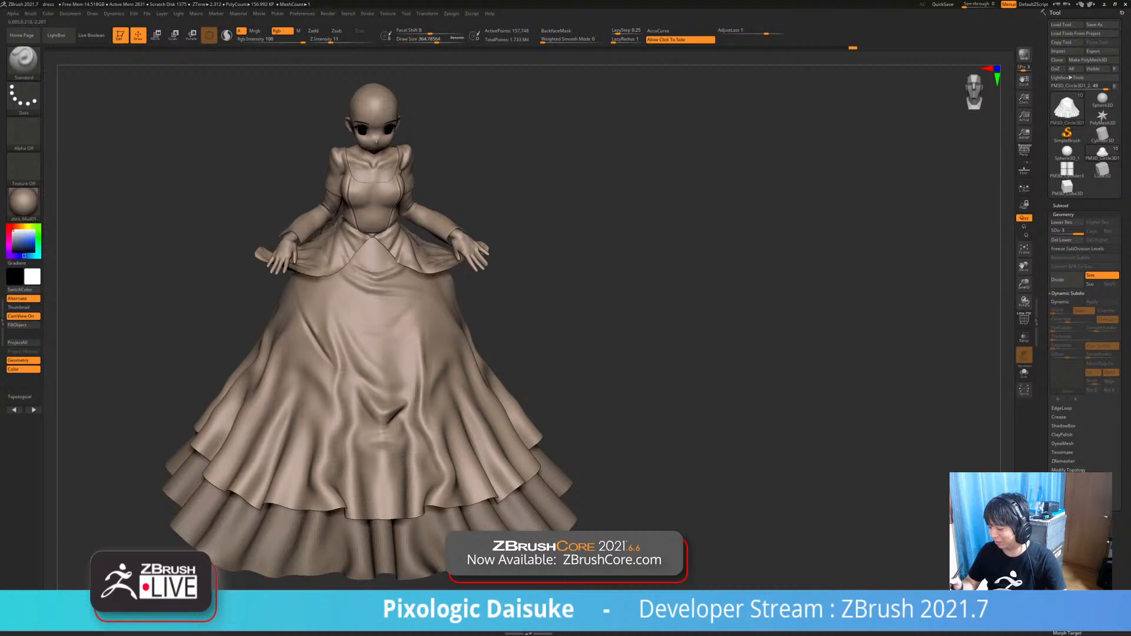
left_click(431, 39)
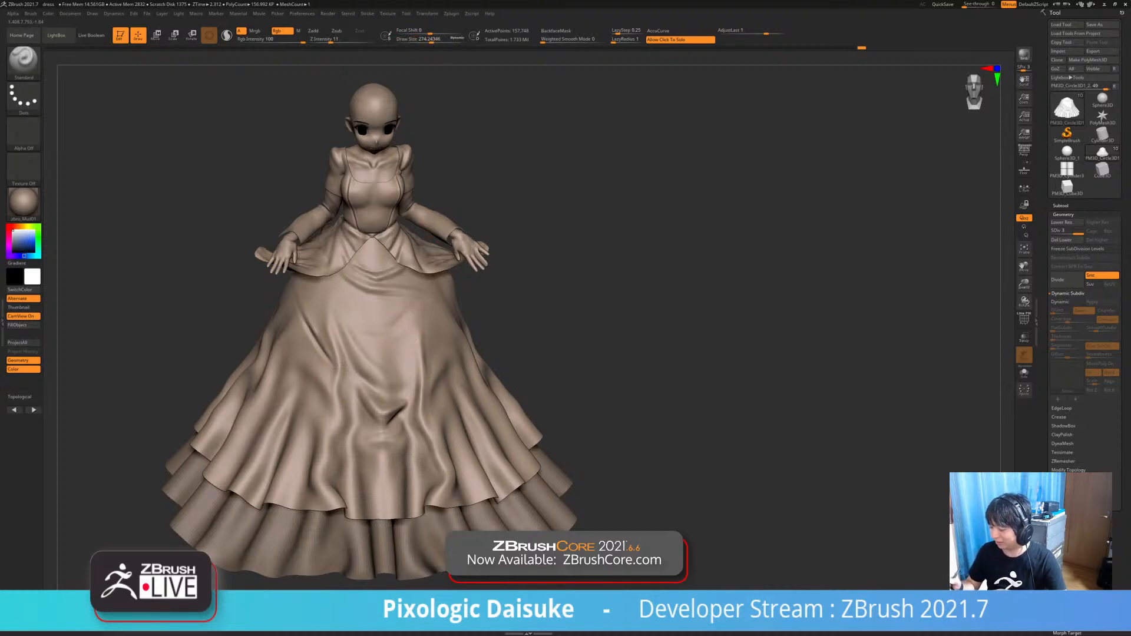
left_click(341, 40)
left_click(282, 31)
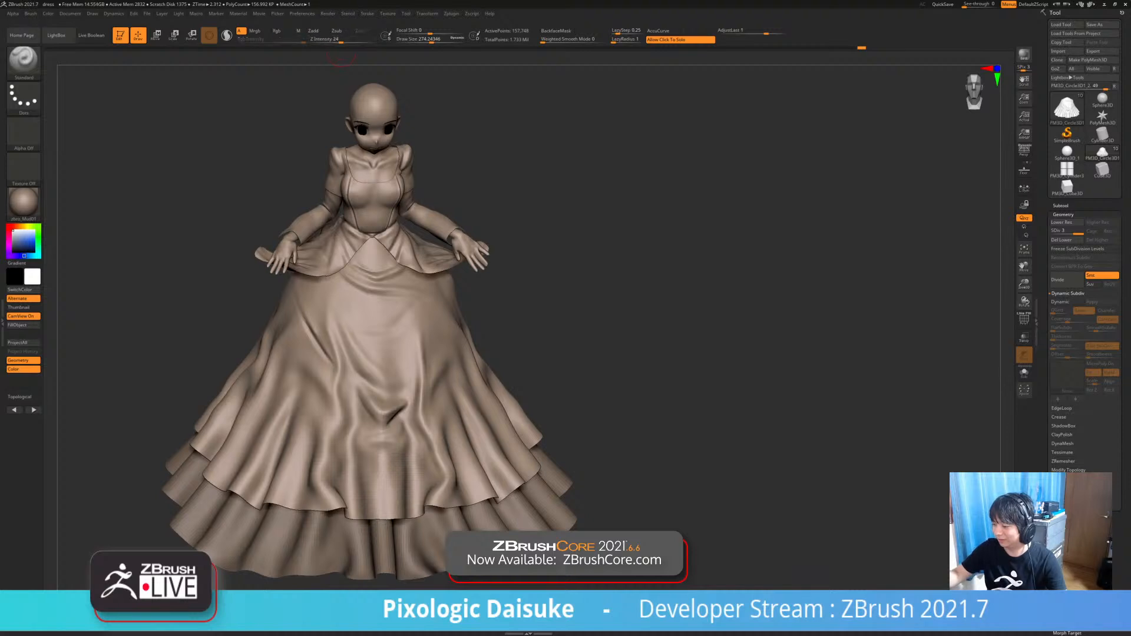
left_click(317, 31)
left_click_drag(341, 40, 343, 40)
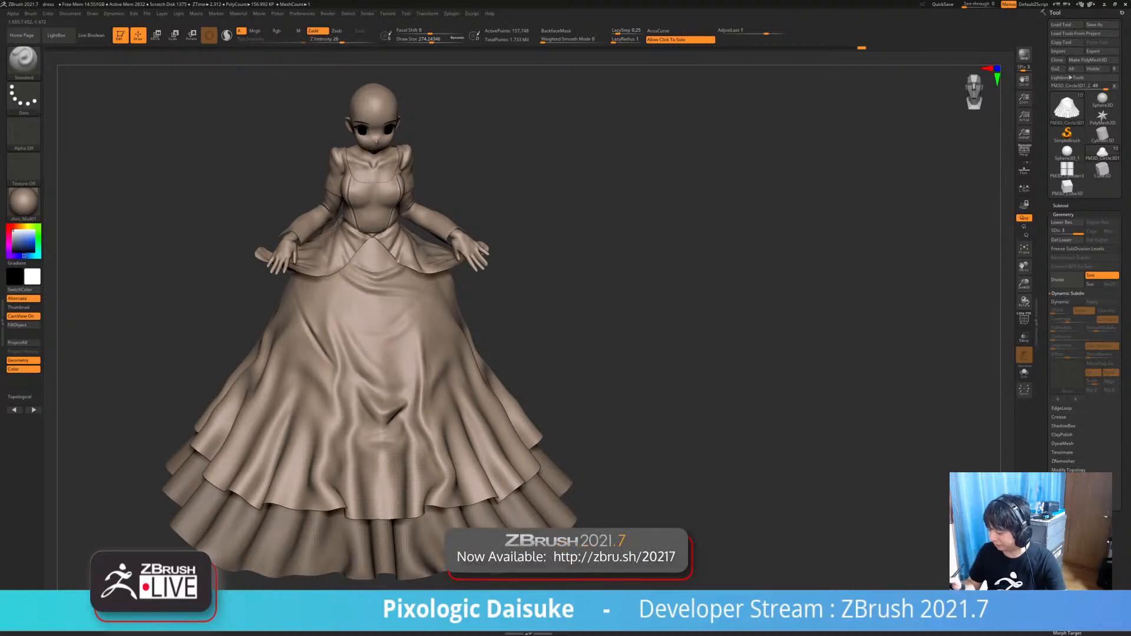
- Raise soft folds on the upper front of the top skirt with the Standard brush and blend them with SmoothCloth
key("shift")
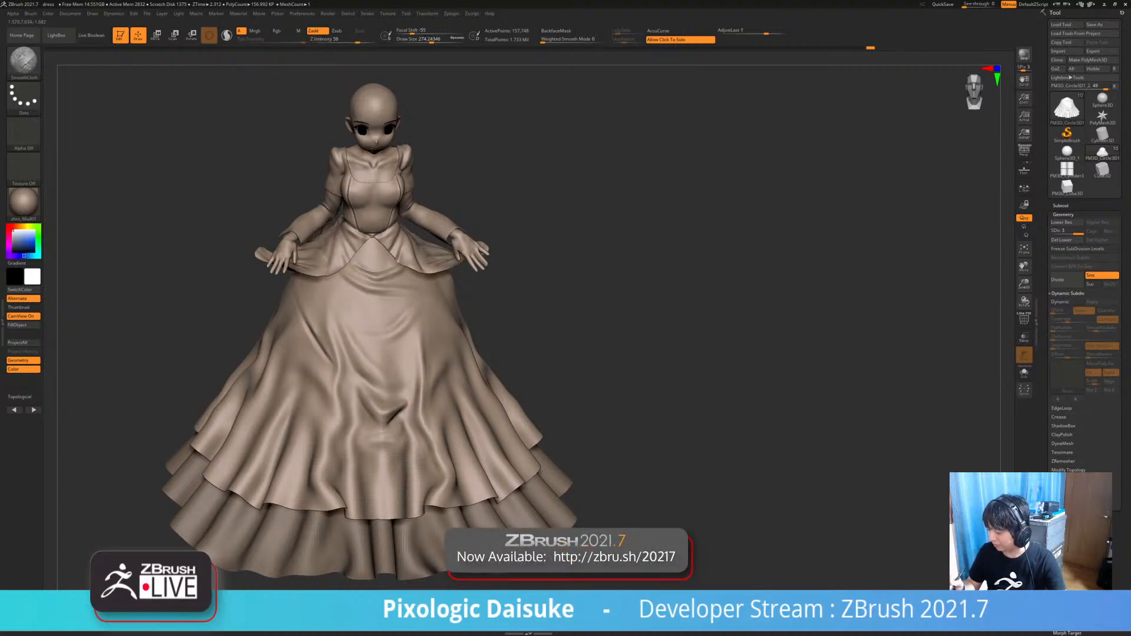
mouse_move(419, 305)
right_mouse_down()
mouse_move(401, 345)
mouse_move(410, 310)
right_mouse_up()
key("shift")
key("shift")
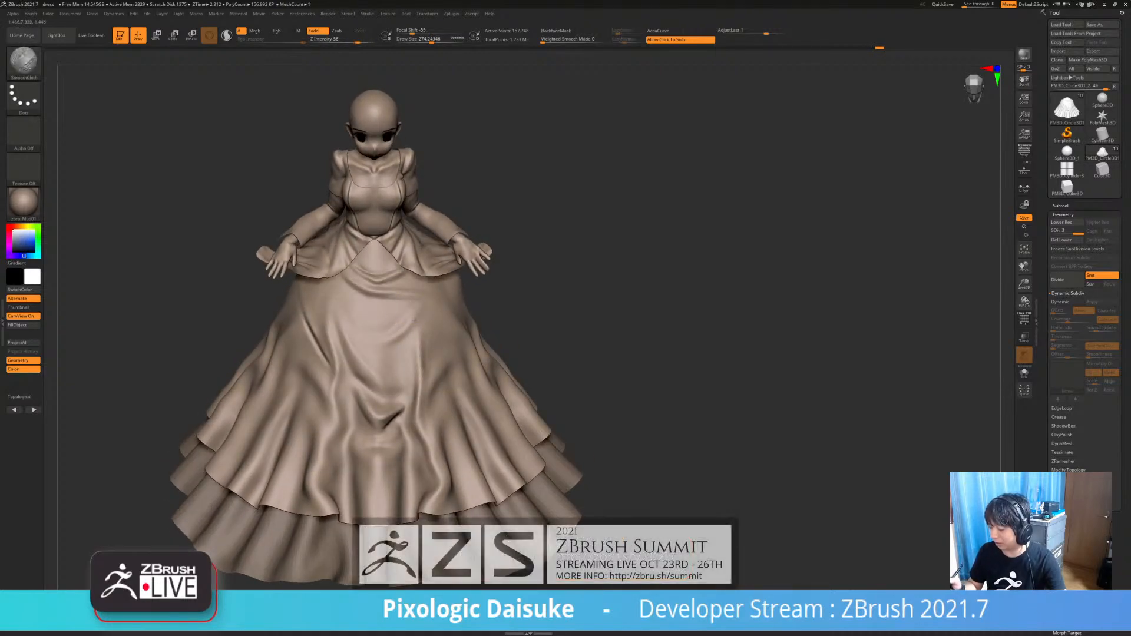
key("shift")
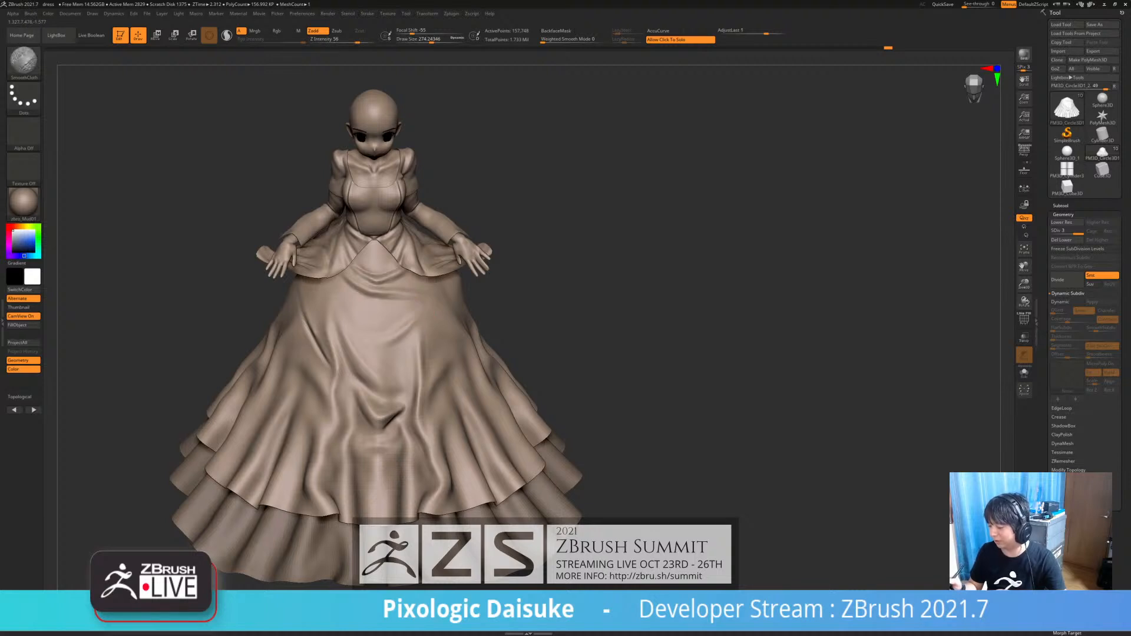
right_click_drag(388, 352, 404, 331)
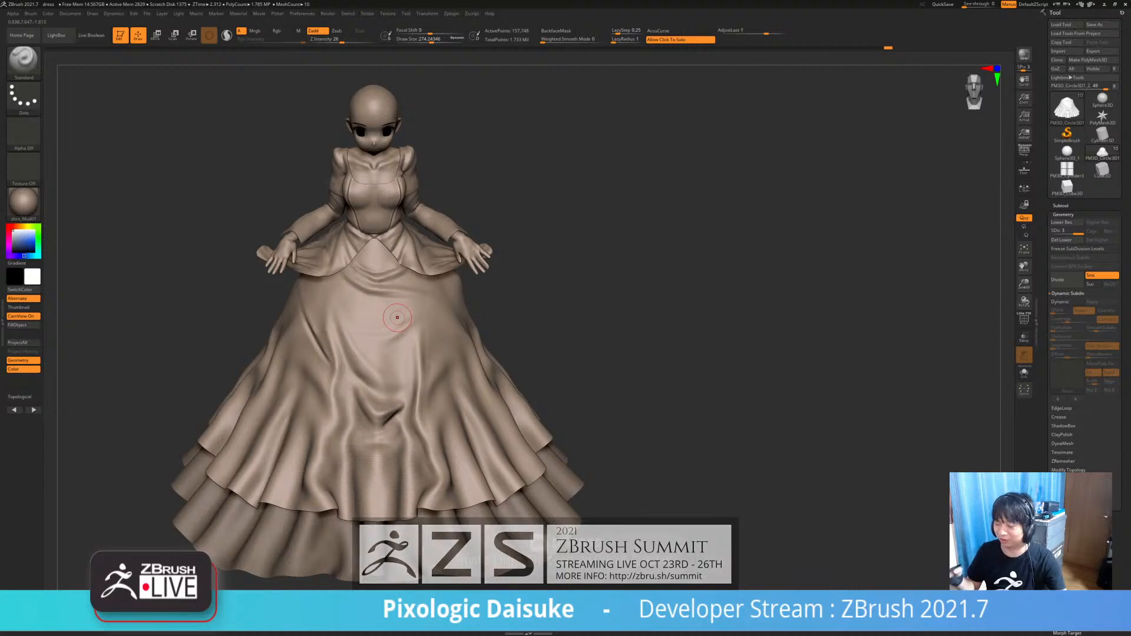
- Build up V-shaped drapes across the skirt's front below the overskirt opening, alternating Standard strokes with SmoothCloth smoothing
key("shift")
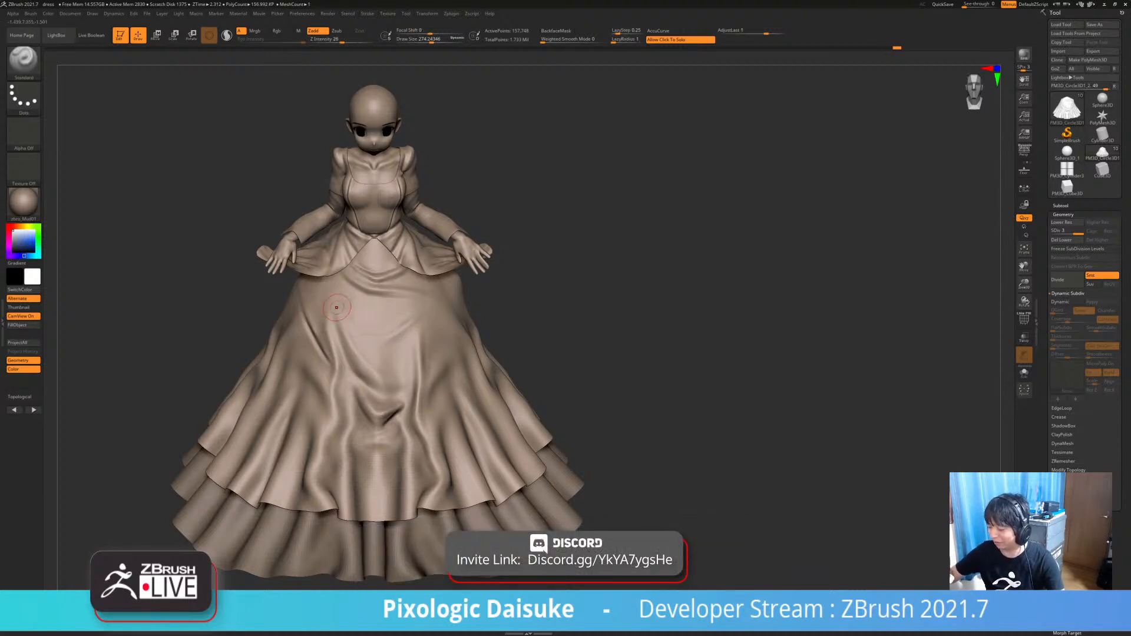
key("shift")
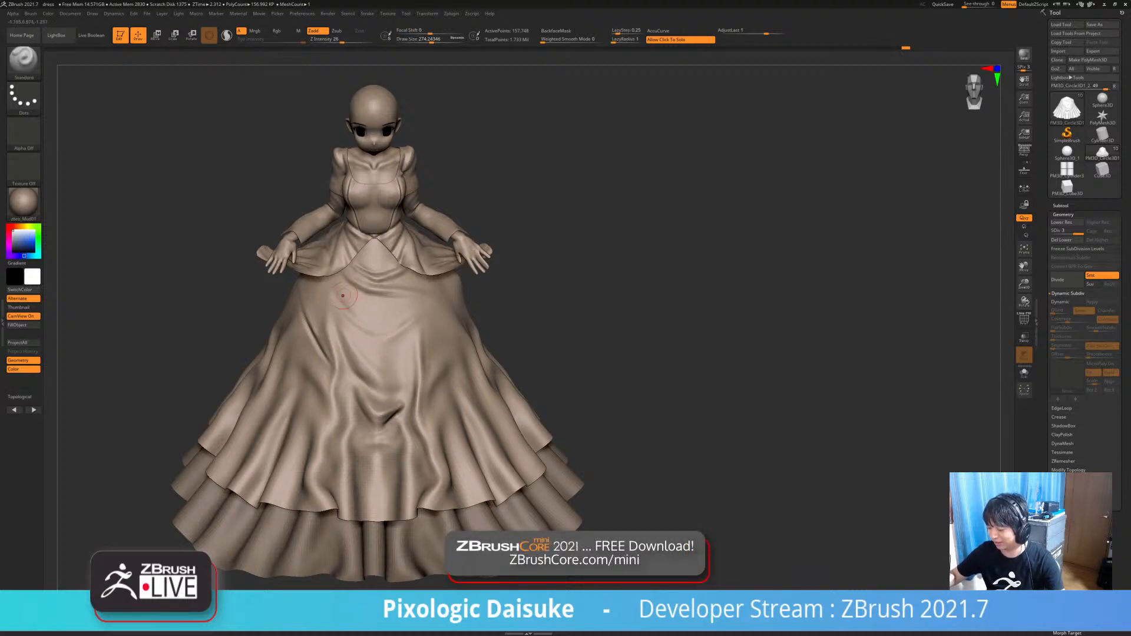
key("shift")
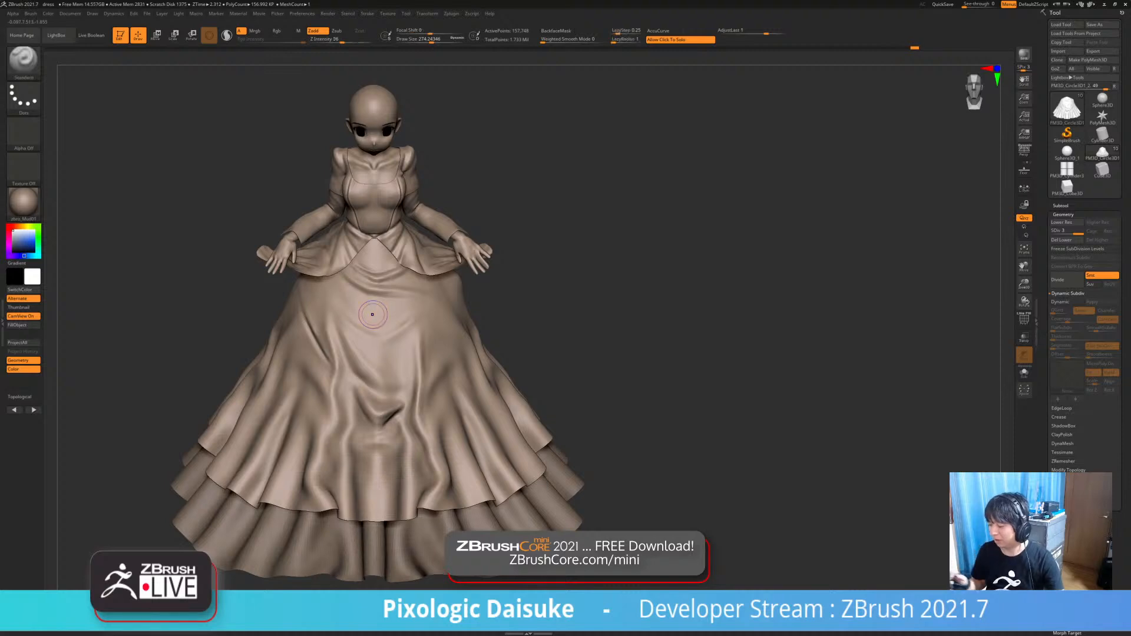
key("shift")
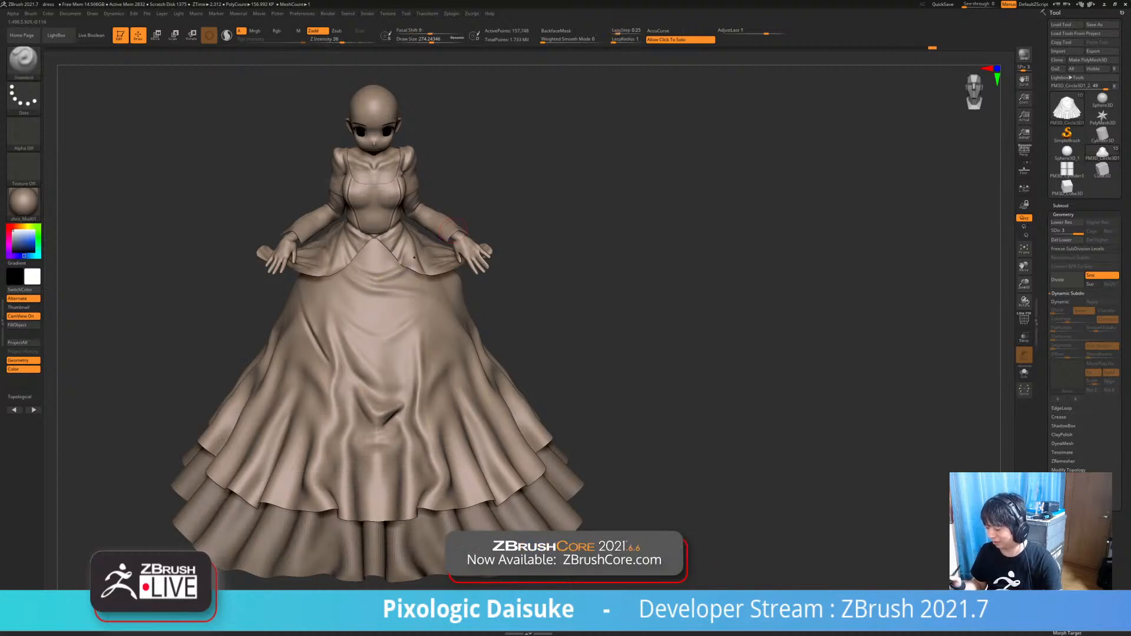
key("shift")
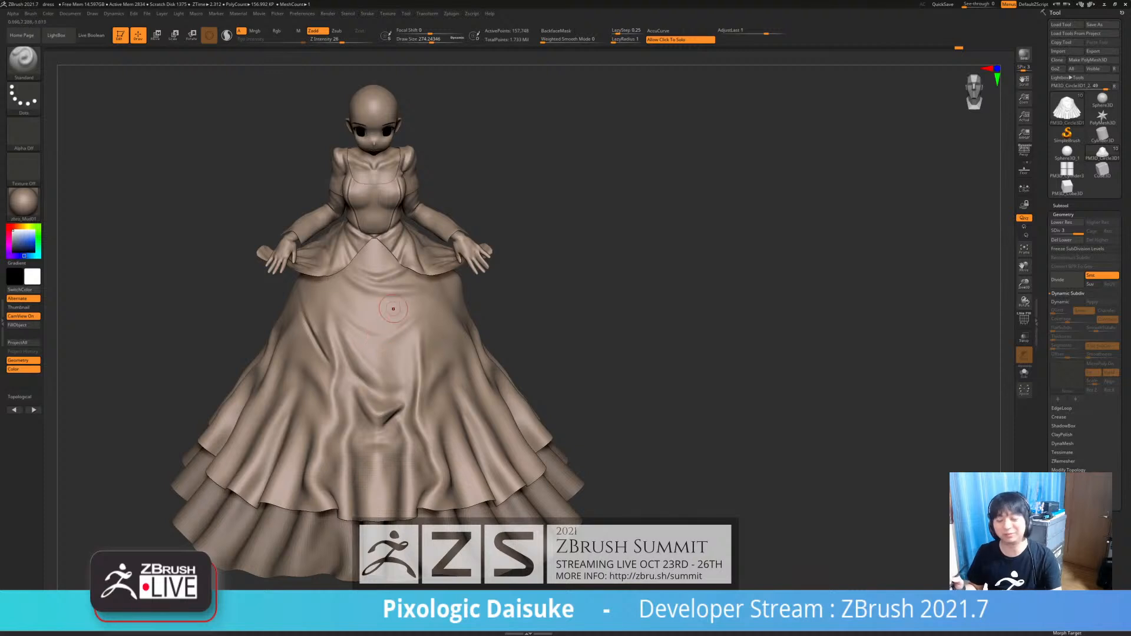
key("shift")
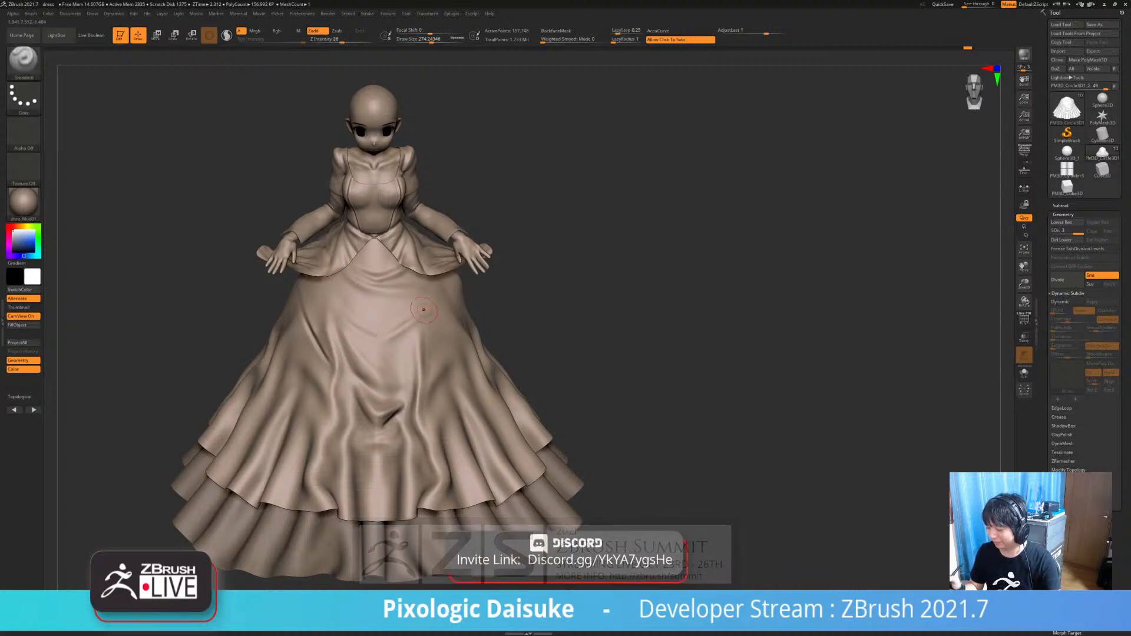
- Reinforce the diagonal fold on the skirt's front and smooth the cloth from its middle down to the small central crease
left_click_drag(382, 350, 378, 366, "shift")
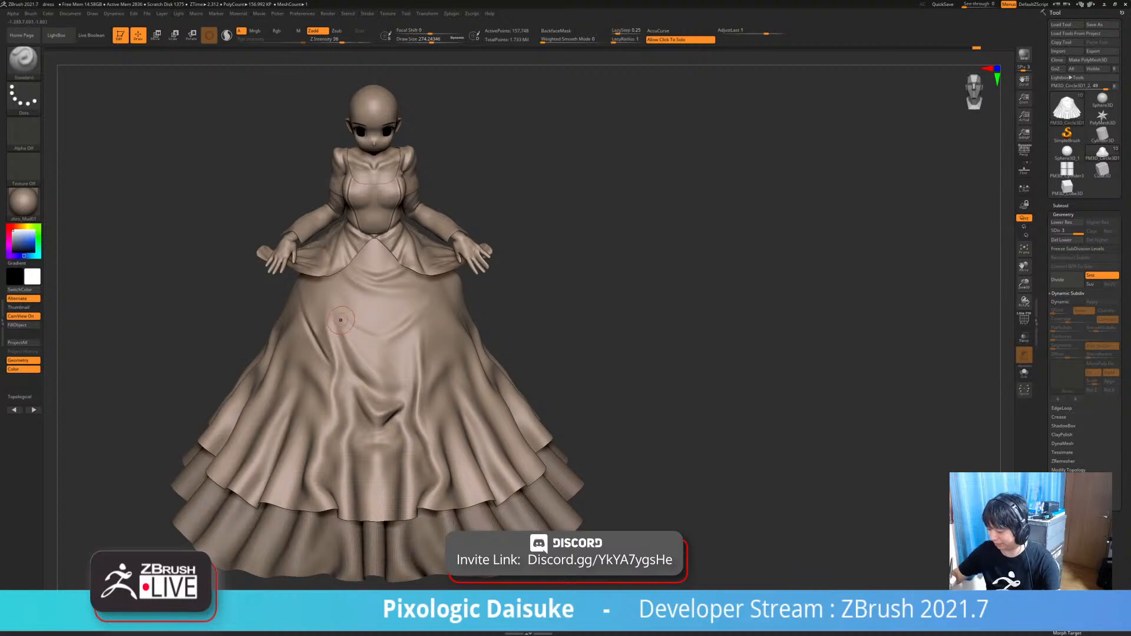
mouse_move(348, 333)
left_mouse_down()
mouse_move(377, 364)
mouse_move(344, 318)
left_mouse_up()
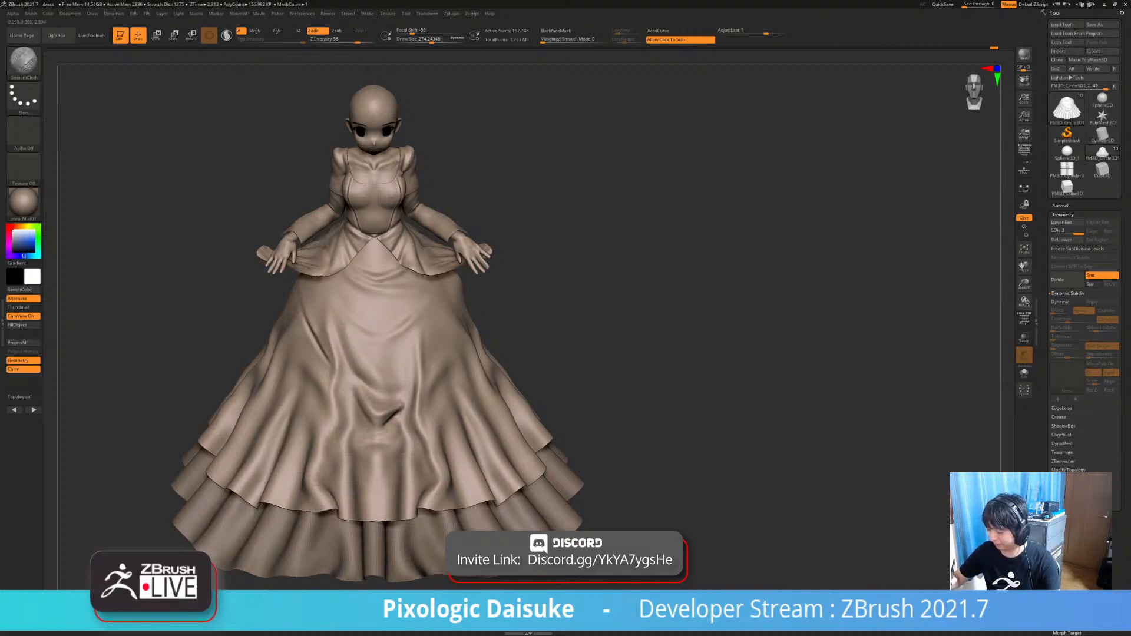
mouse_move(370, 377)
left_mouse_down("shift")
mouse_move(363, 365)
mouse_move(378, 402)
left_mouse_up("shift")
key("shift")
key("ctrl+shift")
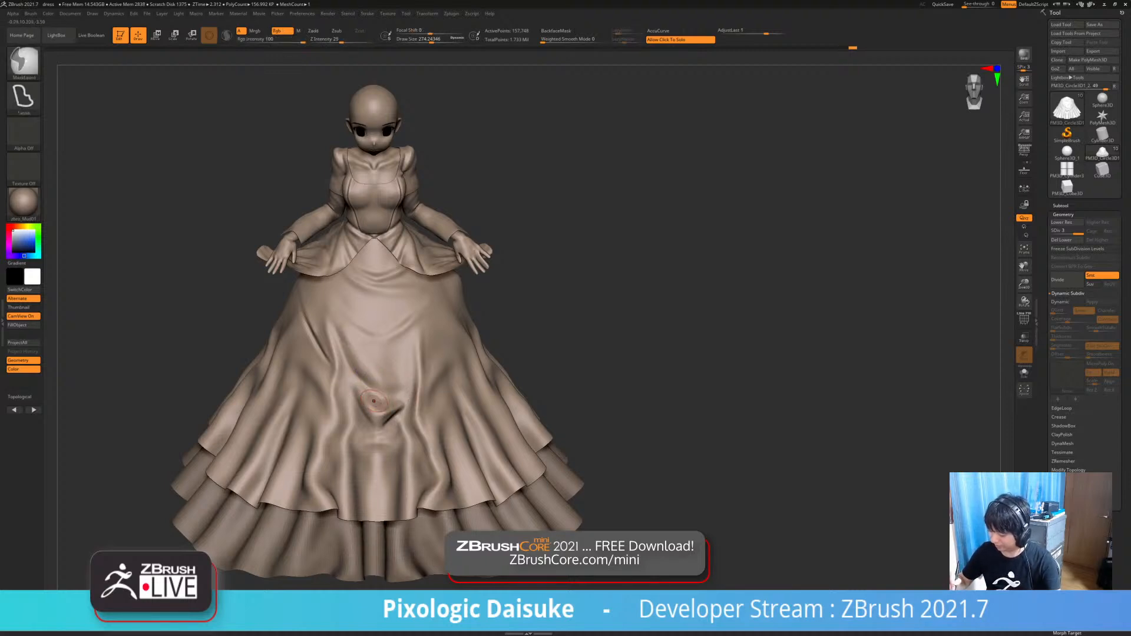
key("shift")
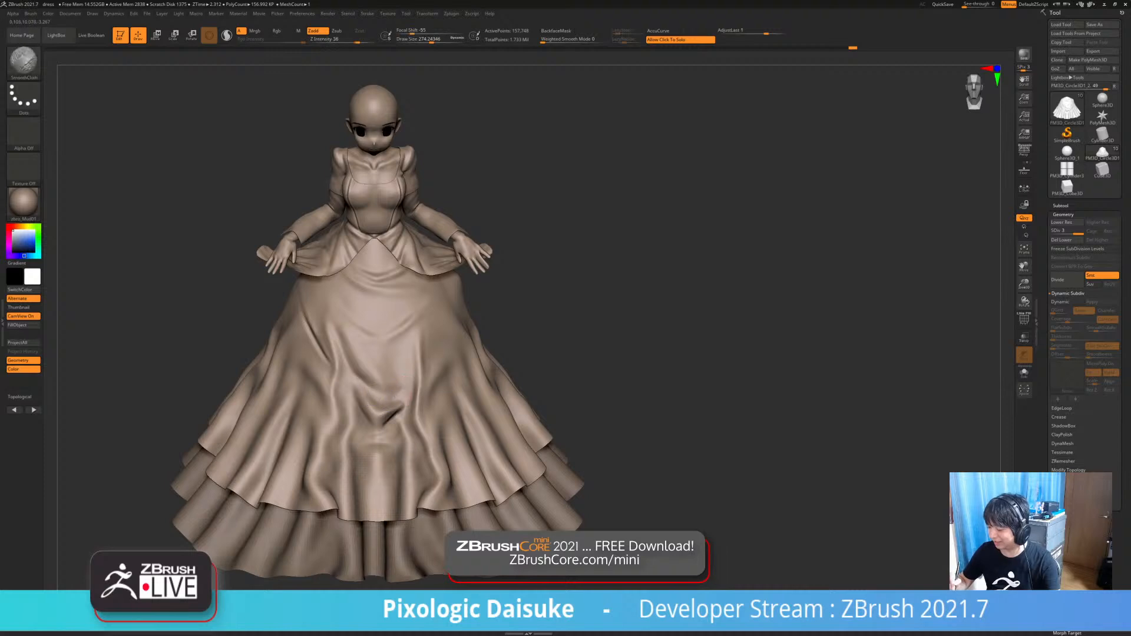
left_click_drag(385, 386, 372, 404, "shift")
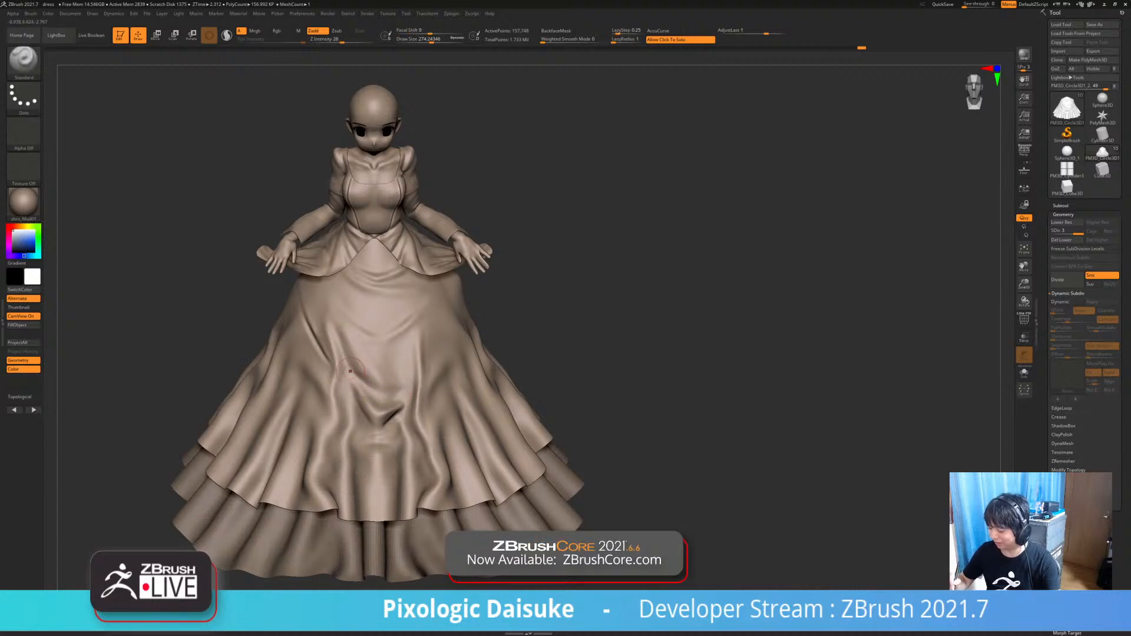
- Reshape the small pinched crease at the skirt's centre front with the Standard brush and soften its edges with SmoothCloth
key("ctrl+shift")
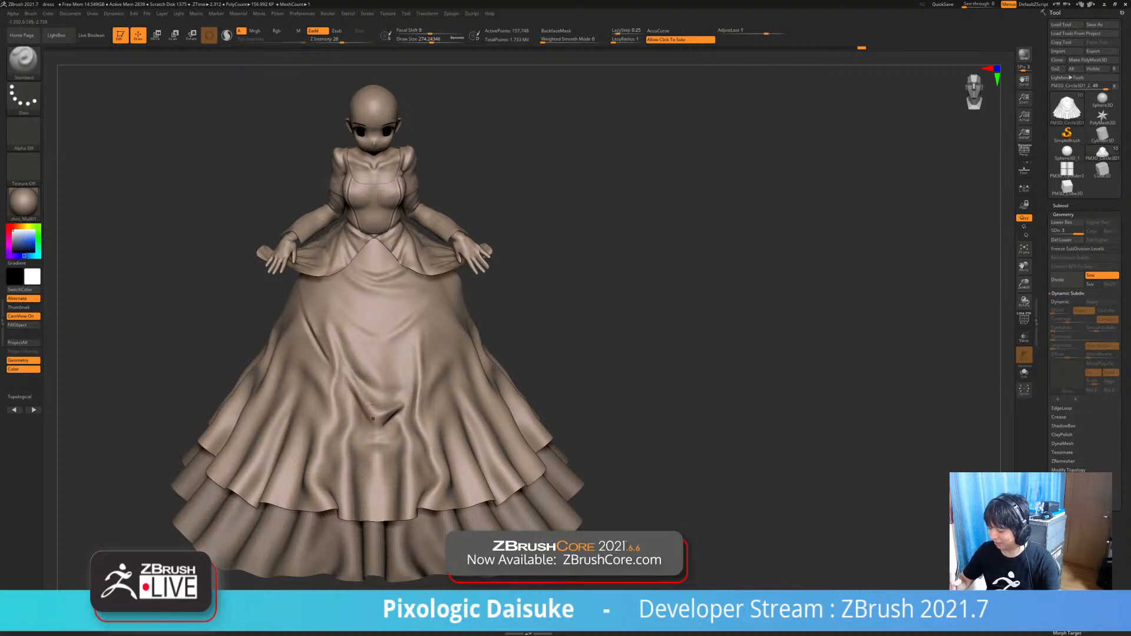
key("shift")
left_click_drag(360, 412, 385, 417, "shift")
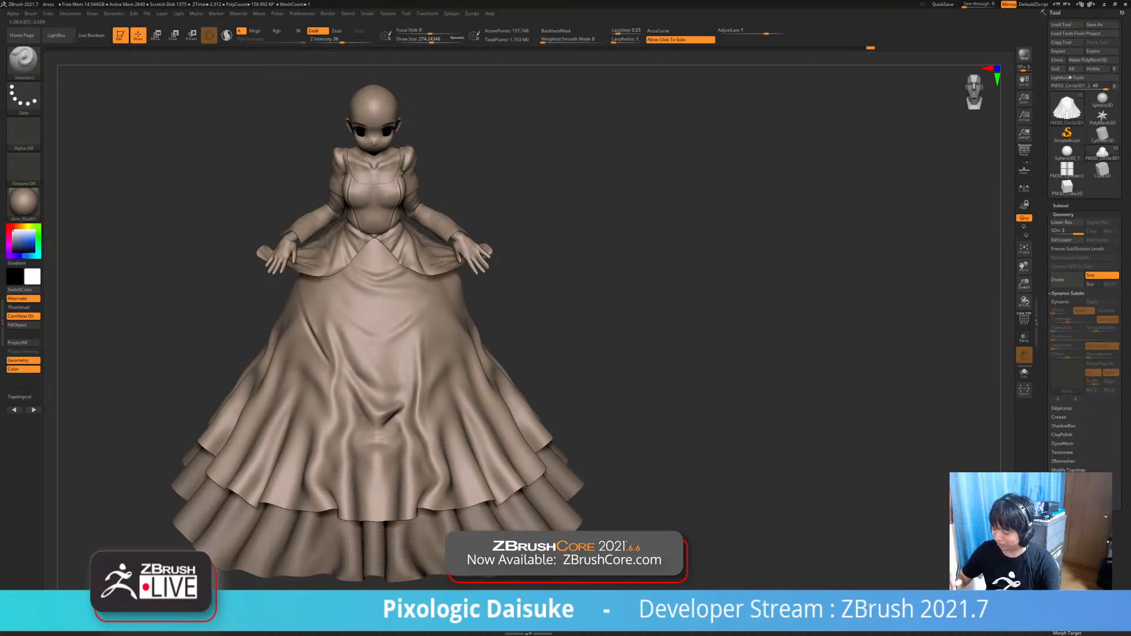
key("shift")
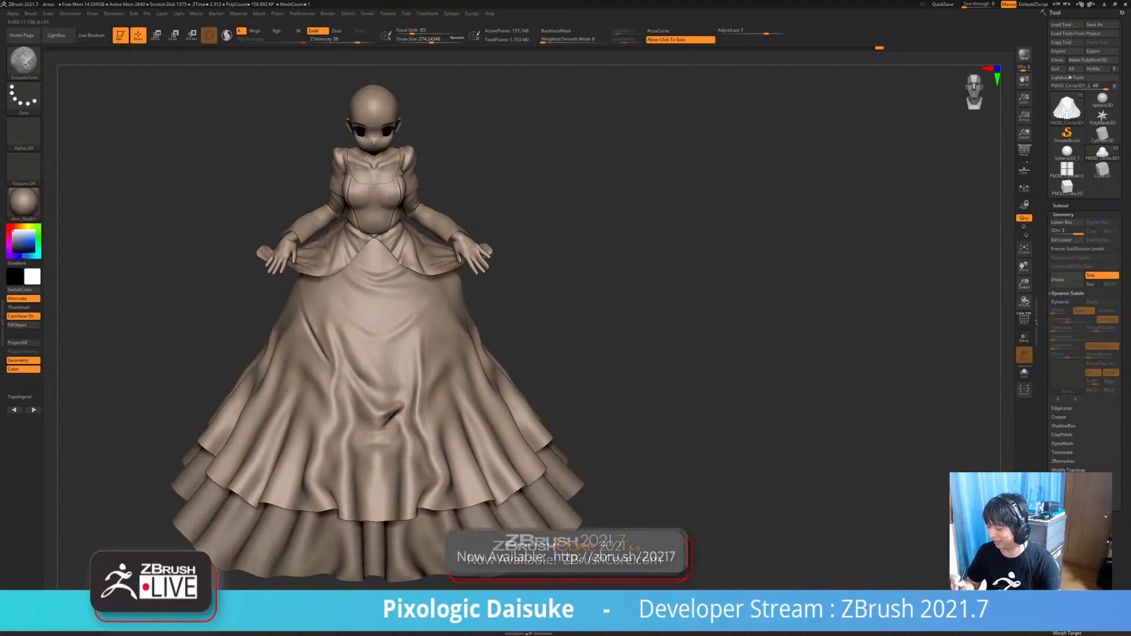
key("shift")
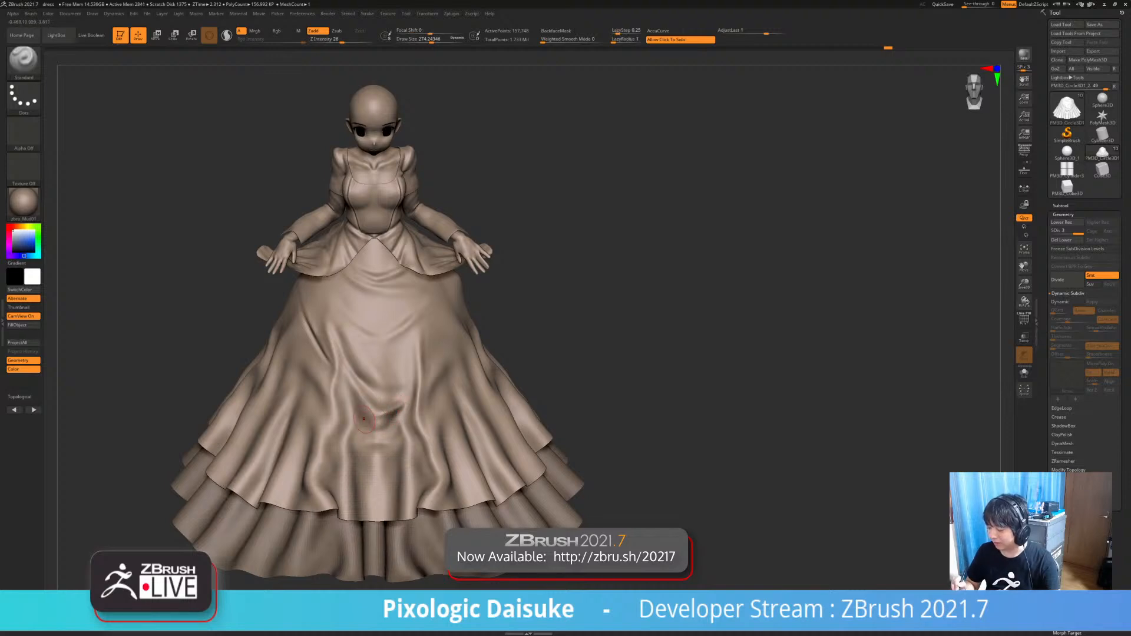
key("shift")
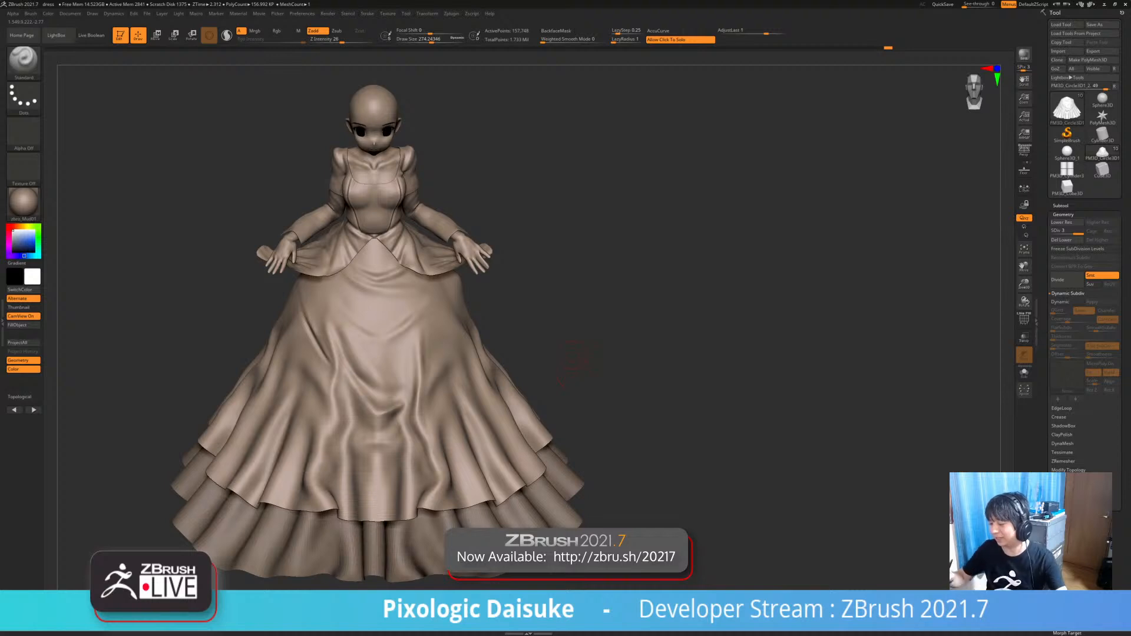
- Carve beneath the pinched crease at the skirt's centre front with DamStandard and smooth the surrounding folds
left_click(24, 62)
key("d")
key("s")
left_click_drag(367, 427, 386, 429)
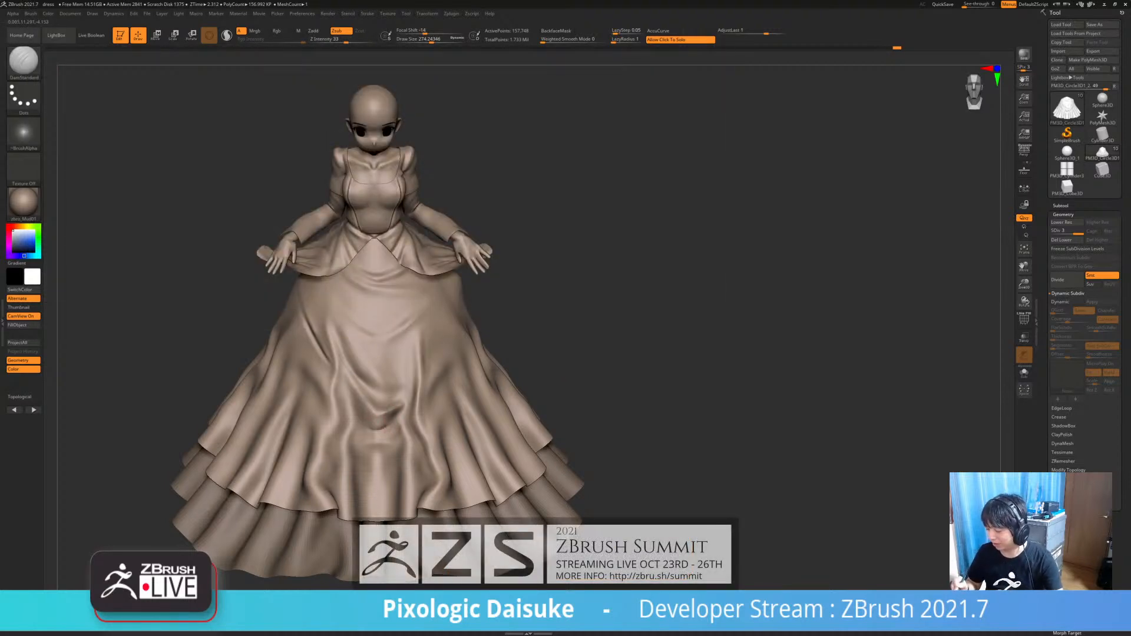
right_click_drag(389, 415, 386, 403)
mouse_move(384, 421)
left_mouse_down("shift")
mouse_move(373, 429)
mouse_move(393, 435)
left_mouse_up("shift")
mouse_move(389, 361)
right_mouse_down()
mouse_move(382, 389)
mouse_move(388, 360)
right_mouse_up()
left_click_drag(388, 391, 371, 384, "shift")
right_click_drag(439, 349, 422, 361)
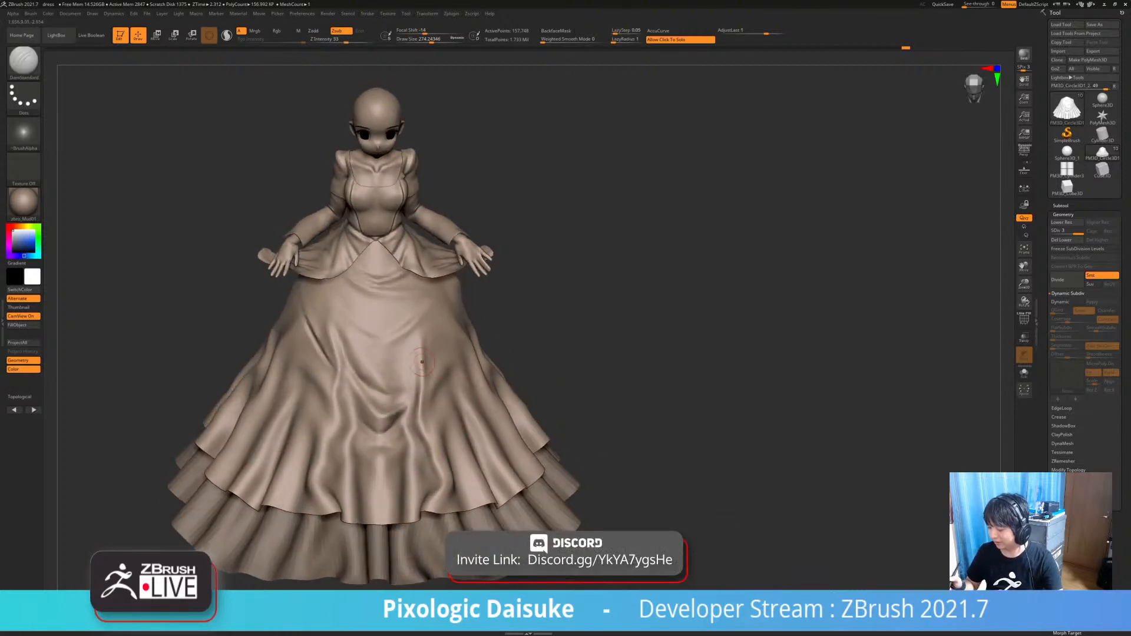
- Soften the folds on the skirt's side with TrimDynamic and SmoothCloth, enlarging the draw size to about 648
right_click_drag(460, 301, 435, 287)
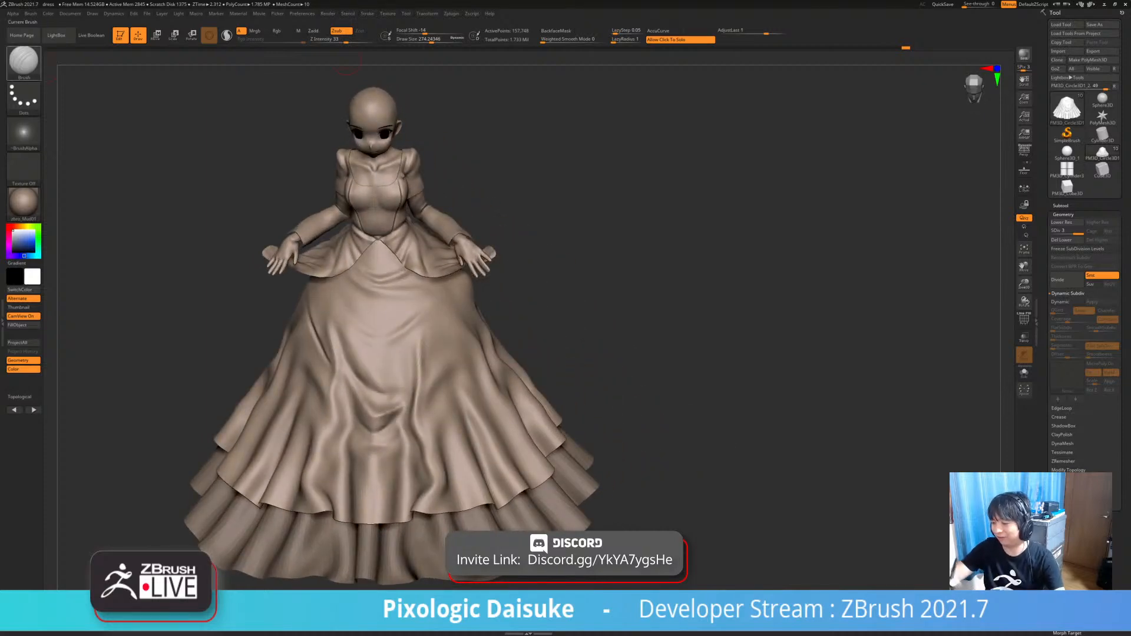
left_click(23, 62)
key("t")
key("d")
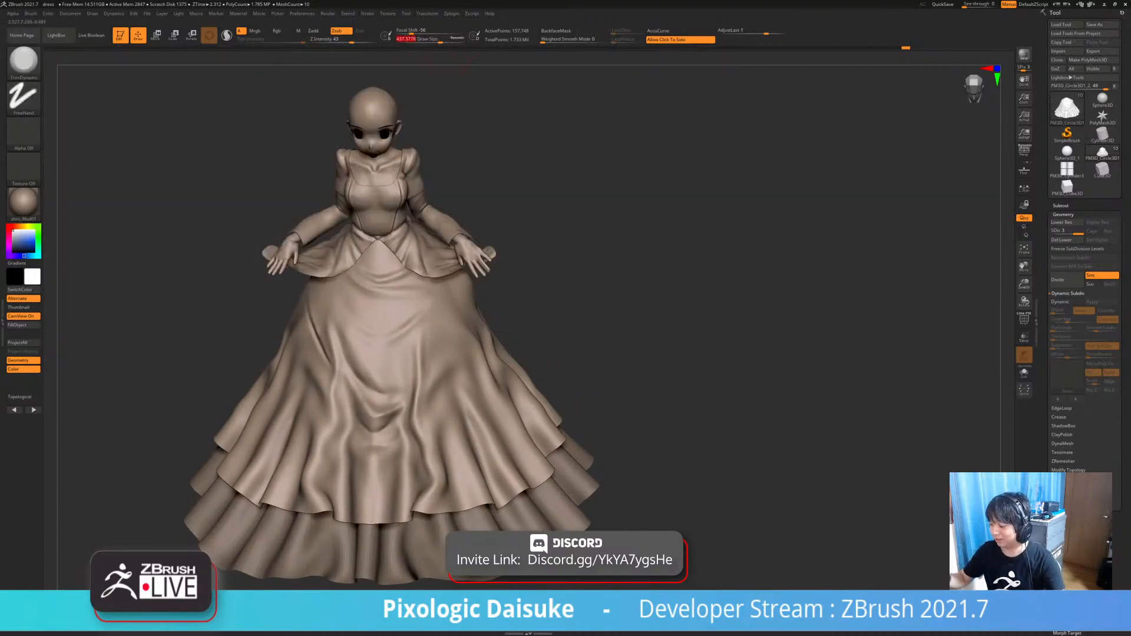
right_click_drag(533, 286, 463, 278)
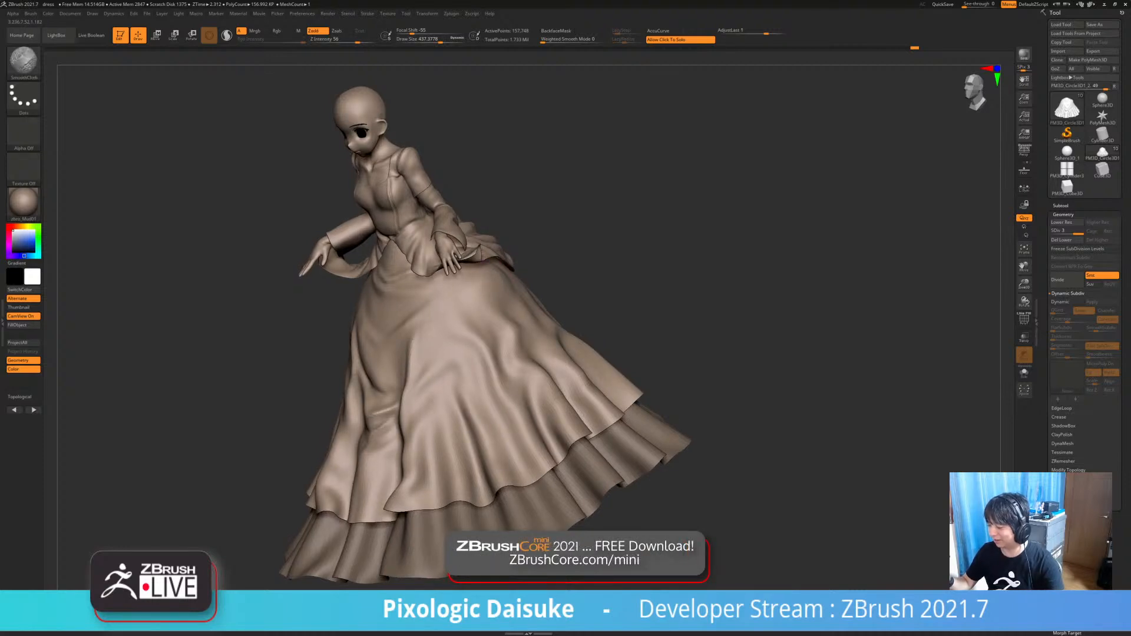
mouse_move(463, 278)
right_mouse_down()
mouse_move(548, 282)
mouse_move(527, 277)
mouse_move(496, 219)
right_mouse_up()
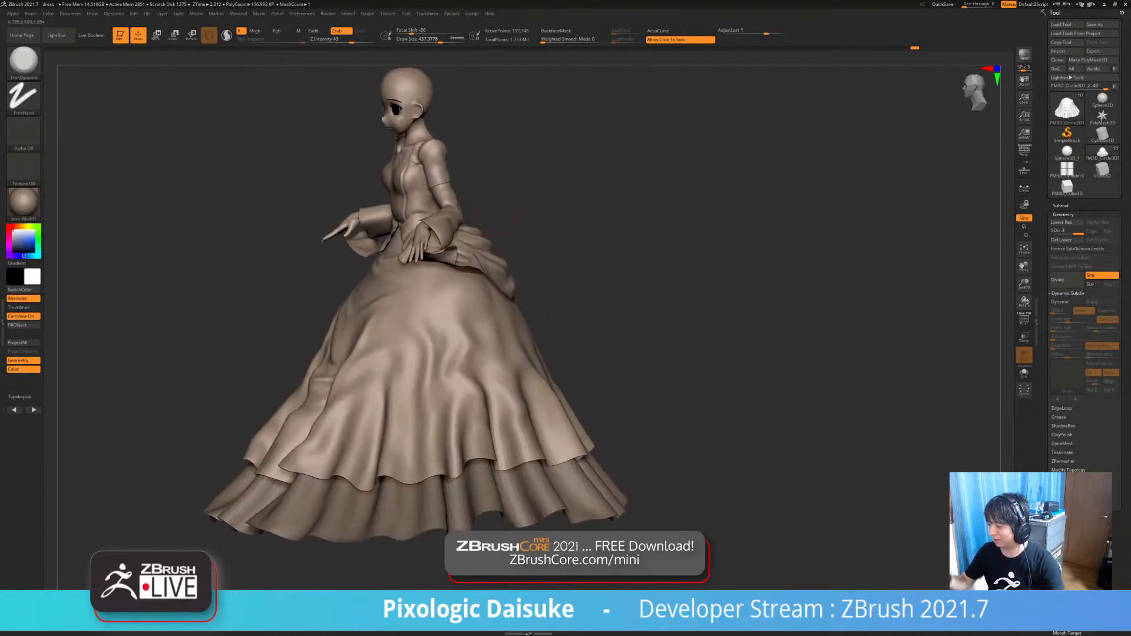
left_click_drag(440, 39, 449, 39)
right_click_drag(481, 271, 480, 290)
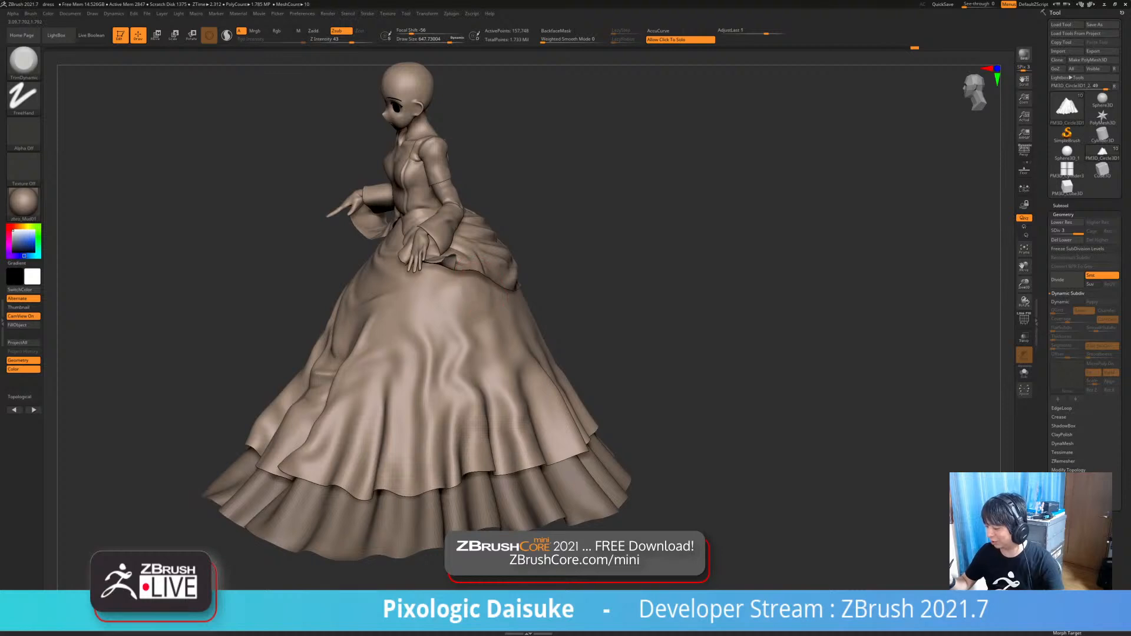
key("shift")
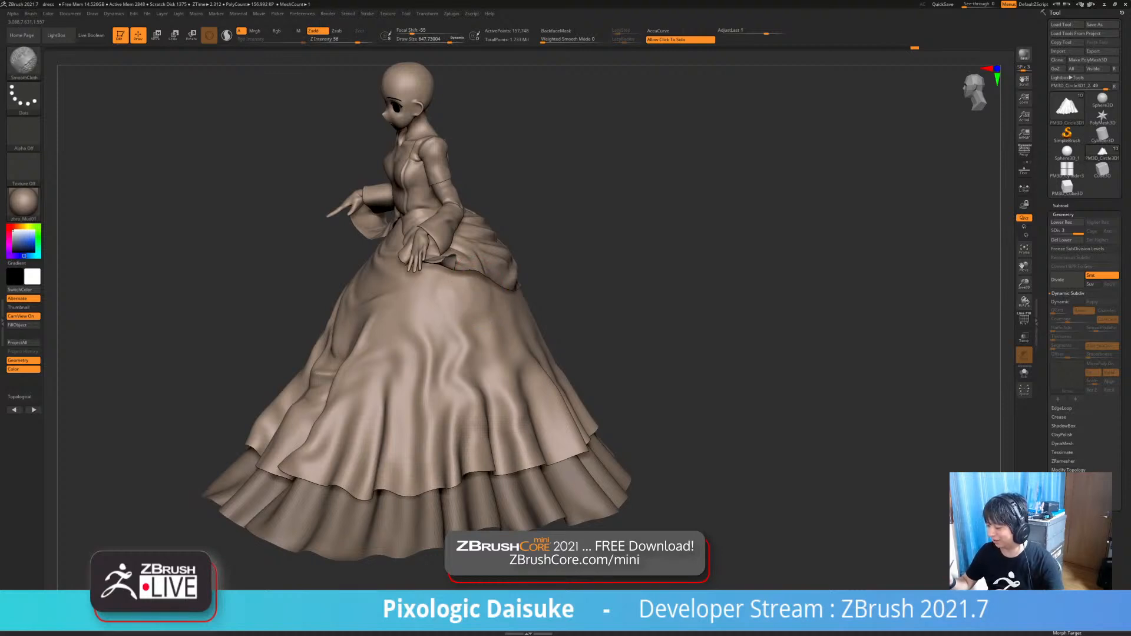
mouse_move(480, 283)
right_mouse_down()
mouse_move(518, 284)
mouse_move(472, 295)
mouse_move(524, 271)
right_mouse_up()
key("shift")
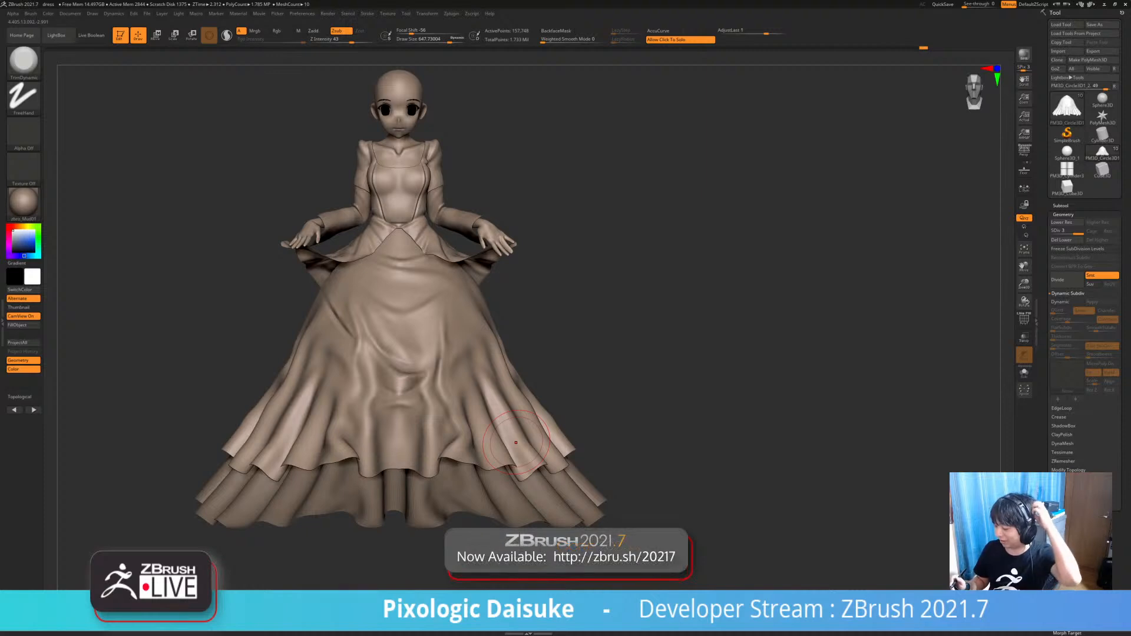
- Carve a diagonal fold with DamStandard at draw size about 437, from below the character's right hand towards the skirt's front
key("b")
key("d")
key("s")
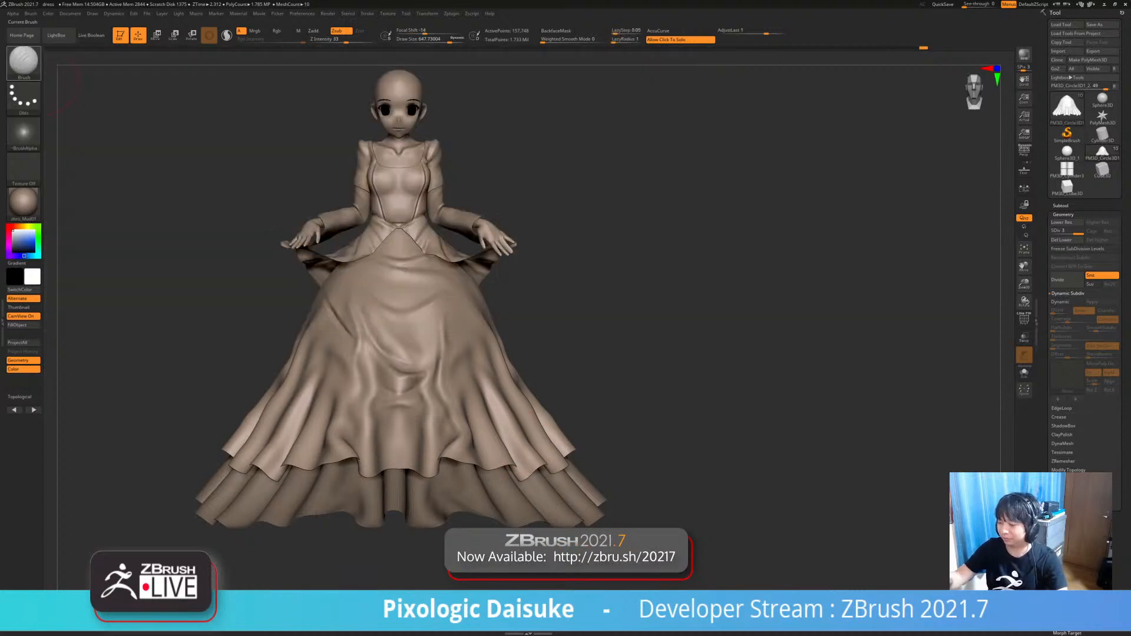
right_click_drag(277, 248, 326, 281)
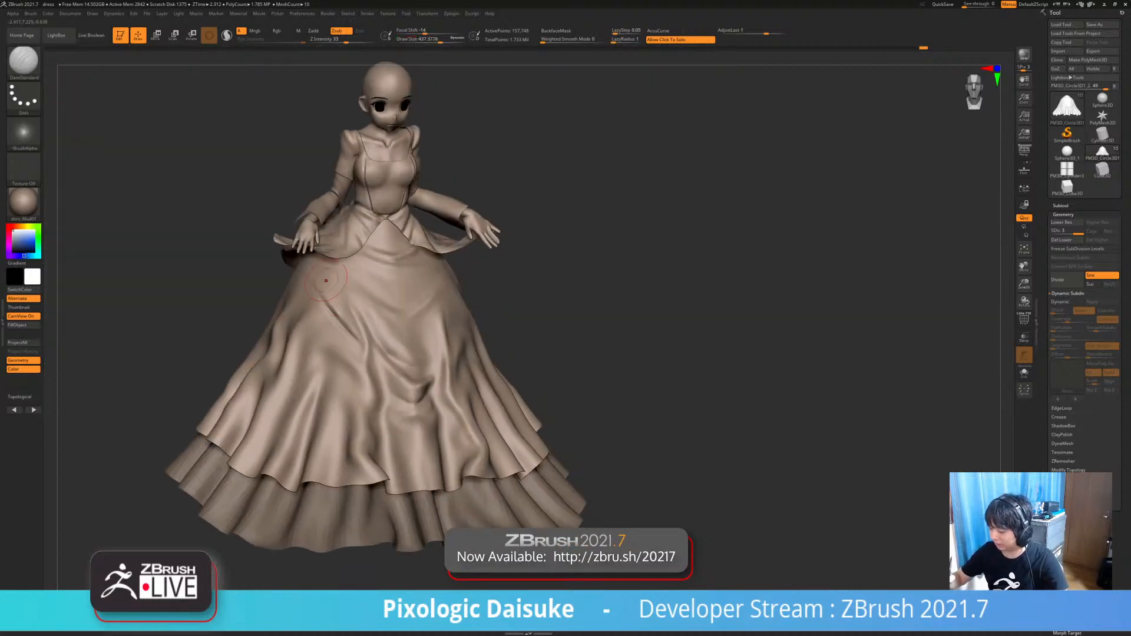
mouse_move(336, 308)
left_mouse_down()
mouse_move(341, 332)
mouse_move(320, 289)
mouse_move(328, 323)
mouse_move(323, 312)
left_mouse_up()
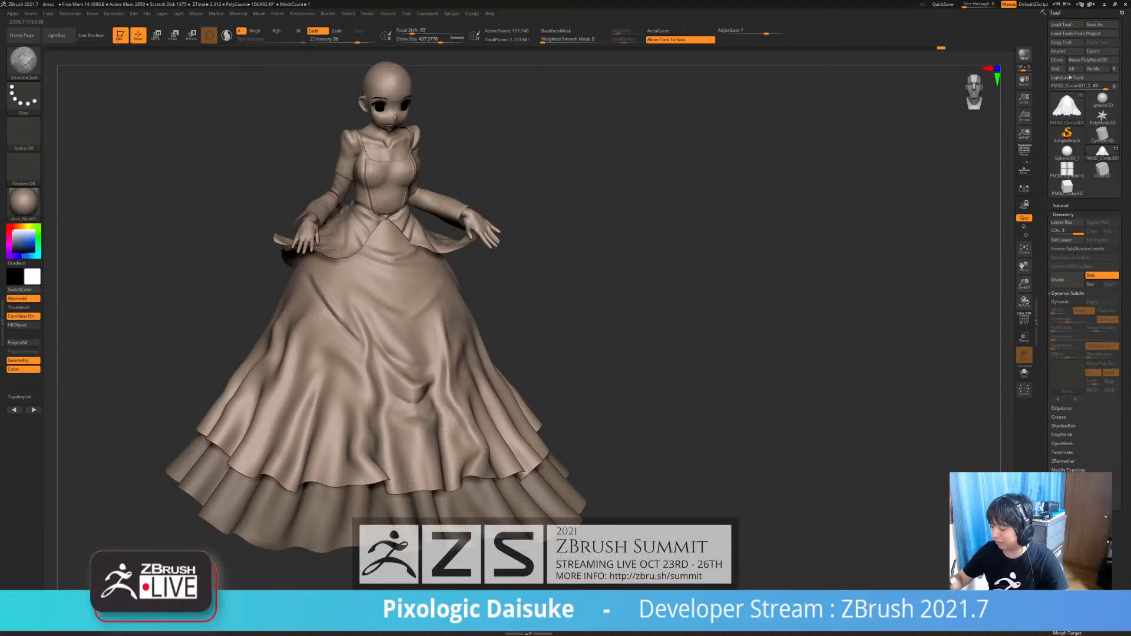
right_click_drag(330, 300, 272, 293)
mouse_move(448, 238)
right_mouse_down()
mouse_move(361, 285)
mouse_move(338, 272)
right_mouse_up()
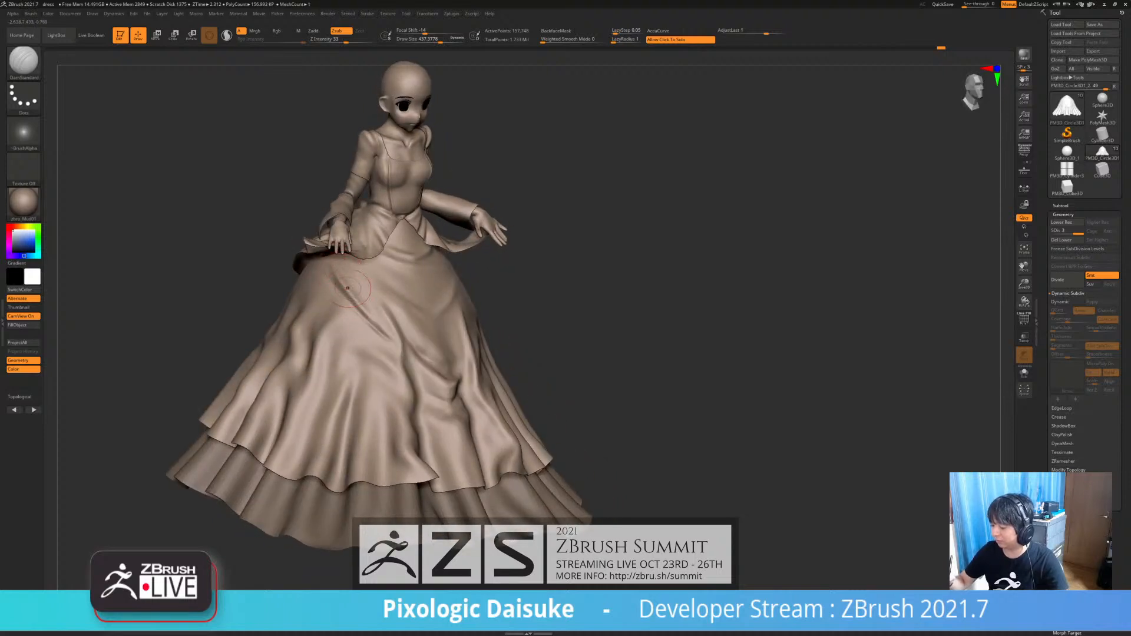
- Smooth the edges of the diagonal fold below the character's right hand with SmoothCloth so it blends into the skirt
left_click_drag(348, 282, 377, 321, "shift")
mouse_move(377, 321)
right_mouse_down()
mouse_move(330, 315)
mouse_move(425, 295)
right_mouse_up()
right_click_drag(330, 288, 357, 286)
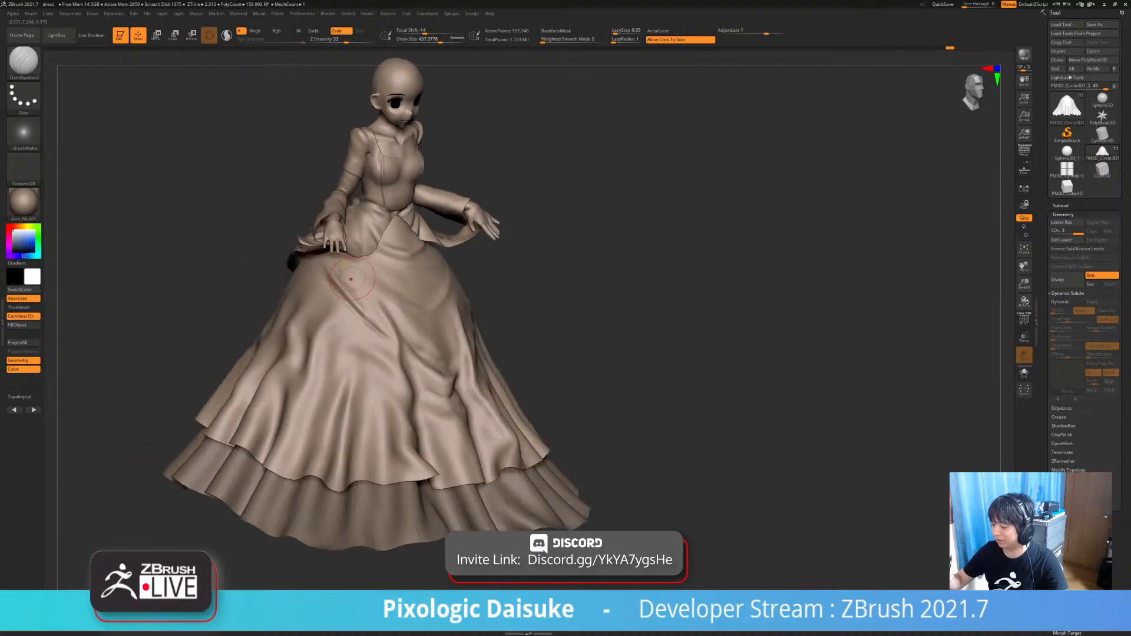
right_click_drag(554, 348, 545, 399, "shift")
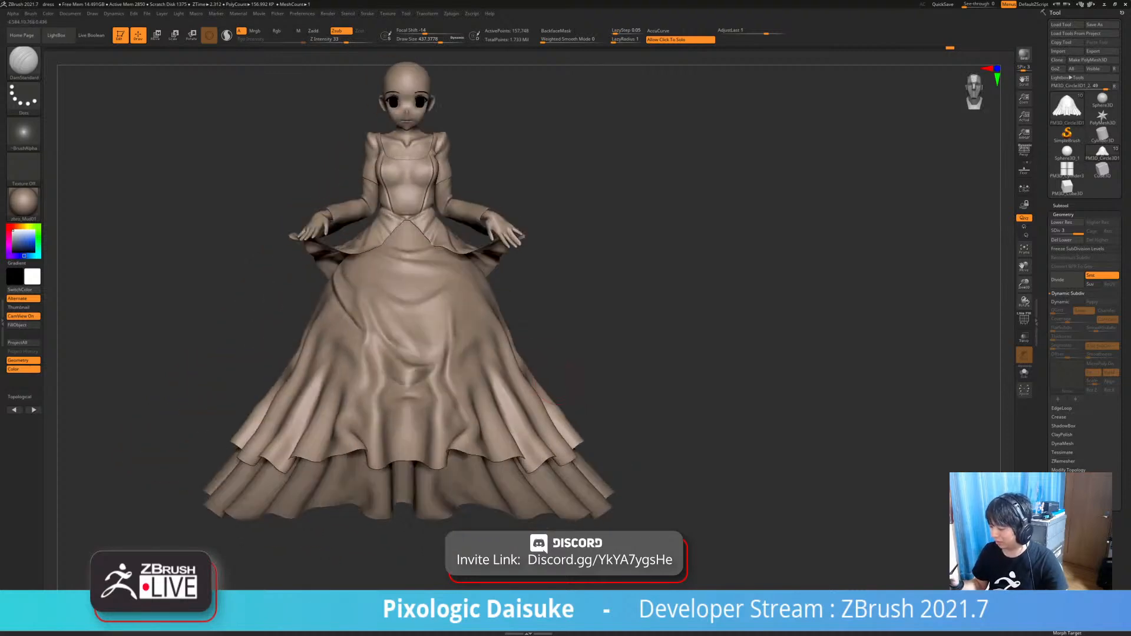
right_click_drag(459, 372, 457, 416)
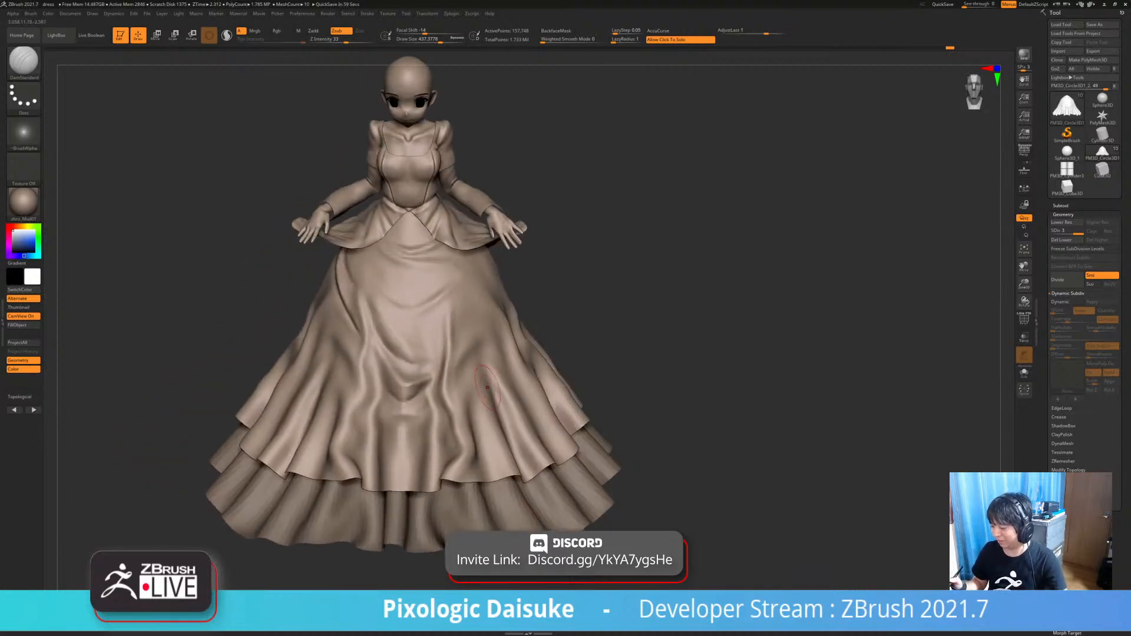
right_click_drag(341, 271, 306, 273)
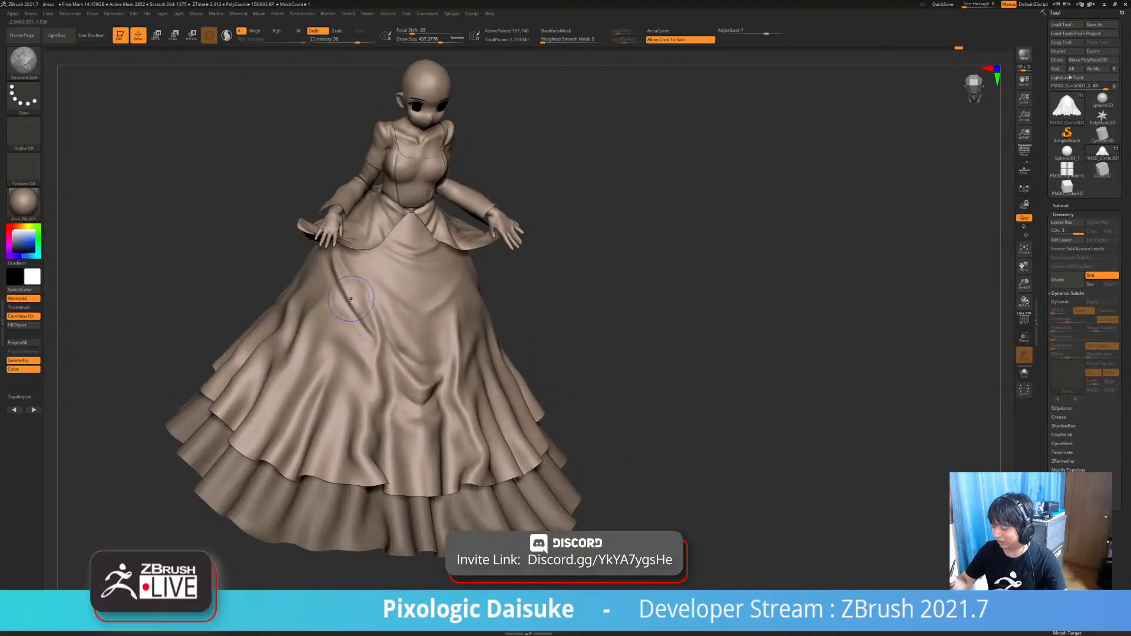
left_click_drag(347, 280, 353, 312, "shift")
right_click_drag(489, 348, 487, 284)
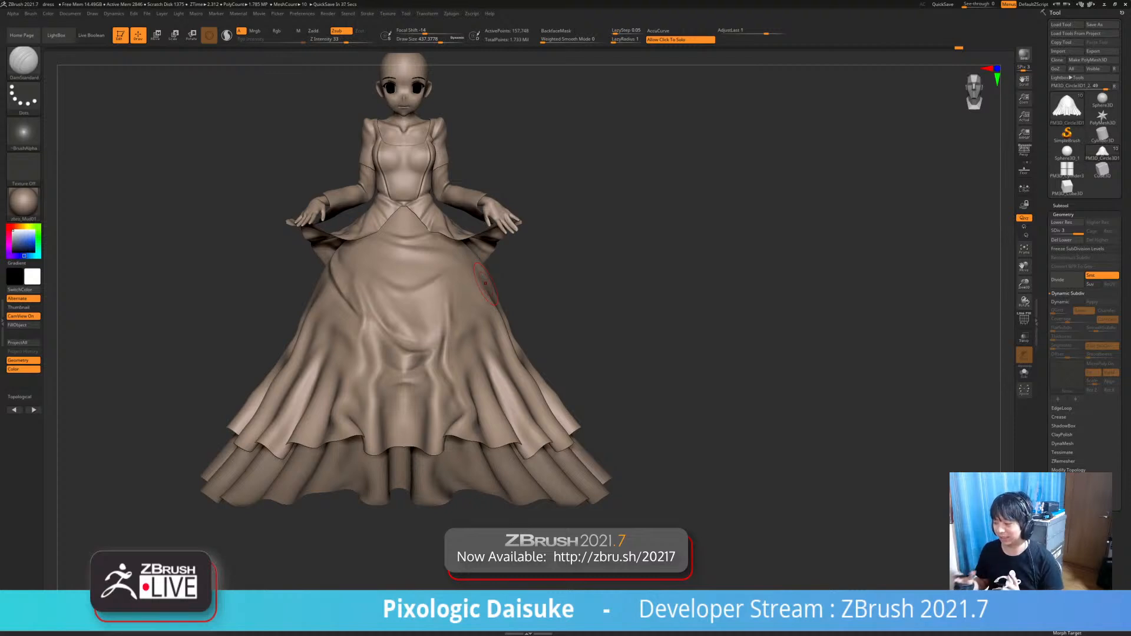
- Refine the upper end of the diagonal fold near the character's right hip, alternating SmoothCloth smoothing with DamStandard strokes
mouse_move(485, 283)
right_mouse_down()
mouse_move(412, 319)
mouse_move(380, 277)
mouse_move(344, 284)
mouse_move(378, 286)
right_mouse_up()
left_click_drag(340, 288, 324, 262, "shift")
right_click_drag(335, 284, 298, 294)
left_click_drag(344, 290, 333, 260, "shift")
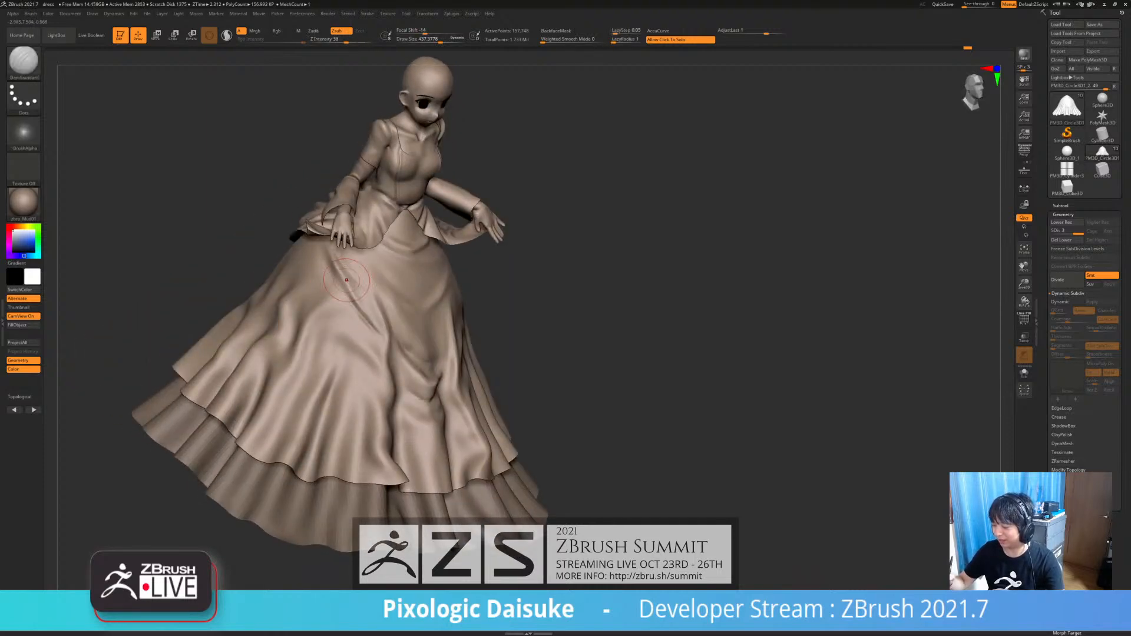
mouse_move(354, 262)
right_mouse_down()
mouse_move(295, 262)
mouse_move(353, 251)
mouse_move(337, 260)
right_mouse_up()
mouse_move(351, 247)
left_mouse_down()
mouse_move(379, 300)
mouse_move(359, 290)
left_mouse_up()
right_click_drag(369, 283, 346, 268)
right_click_drag(501, 333, 512, 318, "shift")
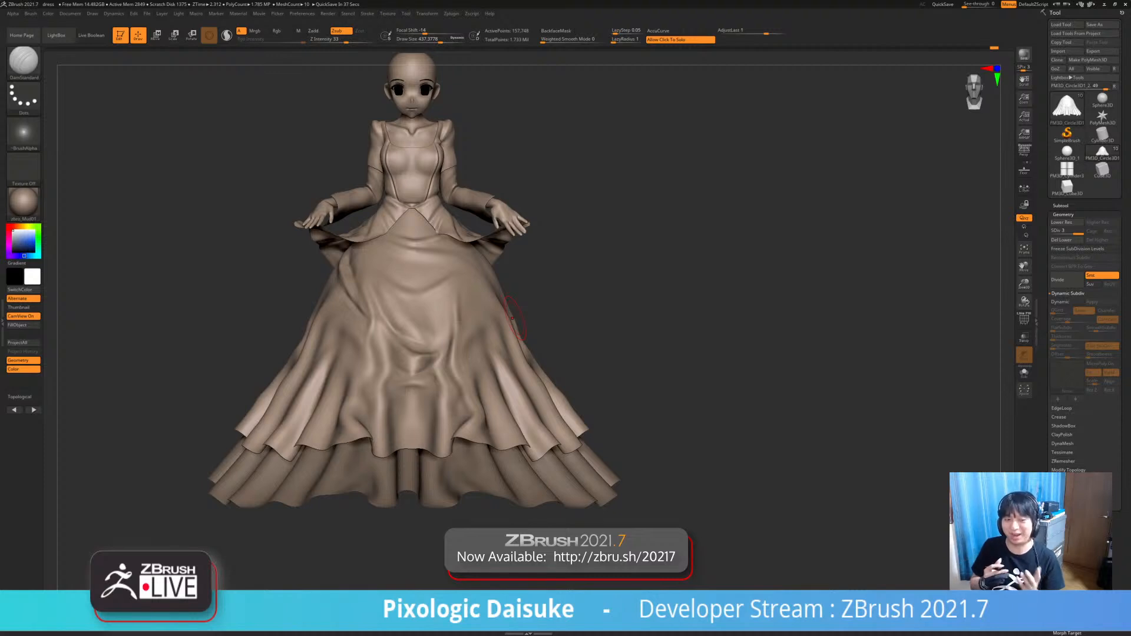
mouse_move(531, 324)
right_mouse_down()
mouse_move(416, 304)
mouse_move(394, 285)
right_mouse_up()
mouse_move(348, 265)
left_mouse_down("shift")
mouse_move(342, 286)
mouse_move(338, 277)
left_mouse_up("shift")
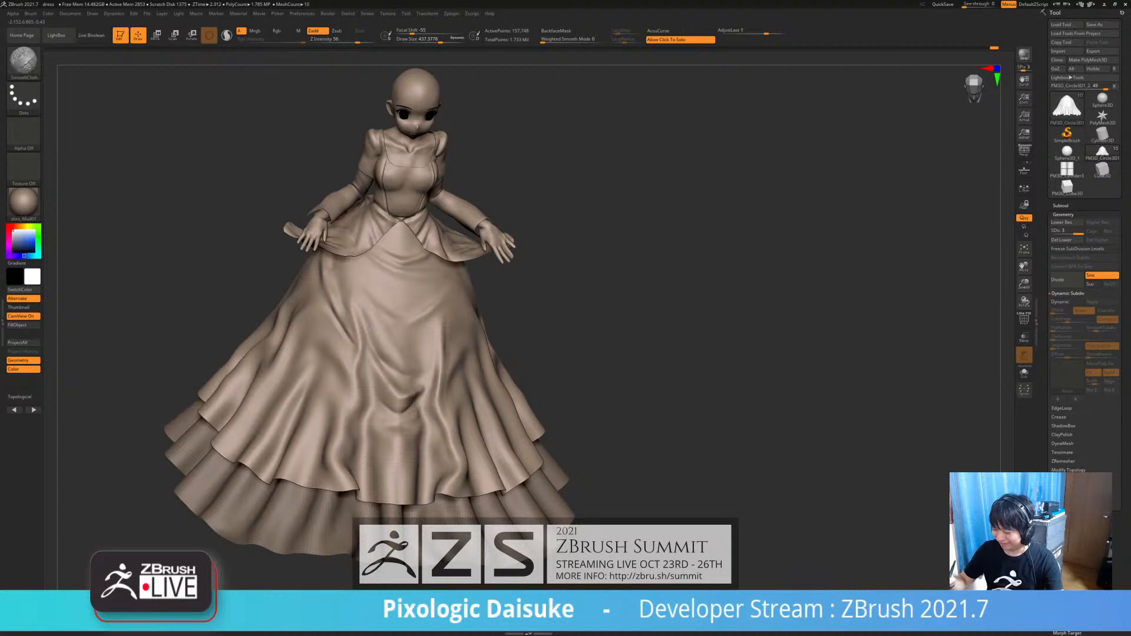
mouse_move(348, 320)
right_mouse_down()
mouse_move(371, 319)
mouse_move(342, 302)
right_mouse_up()
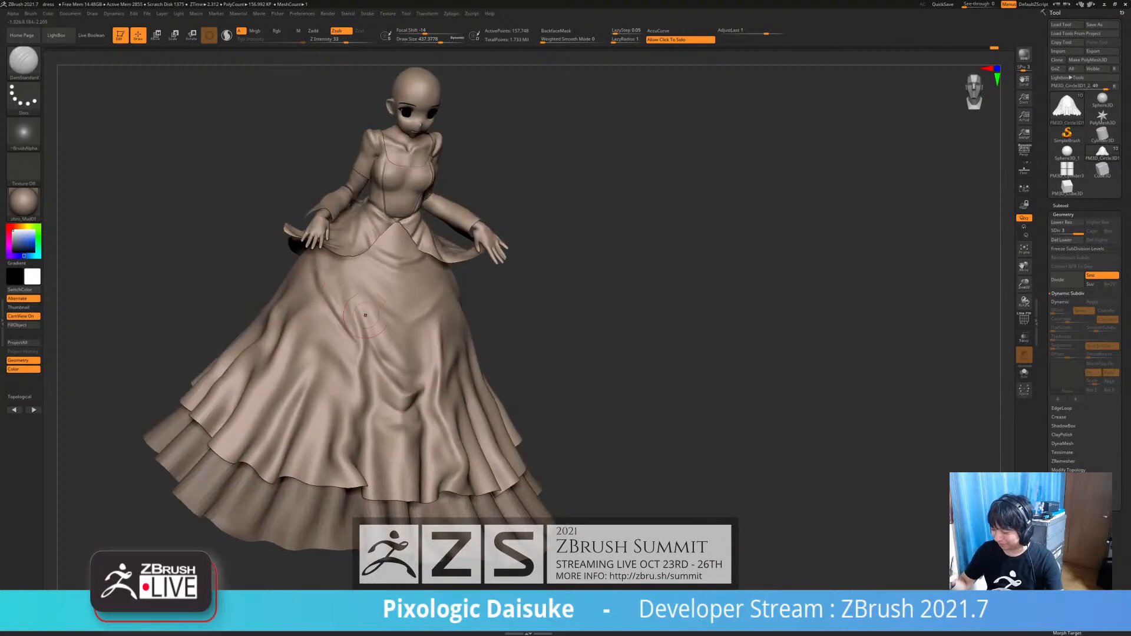
right_click_drag(483, 328, 444, 323)
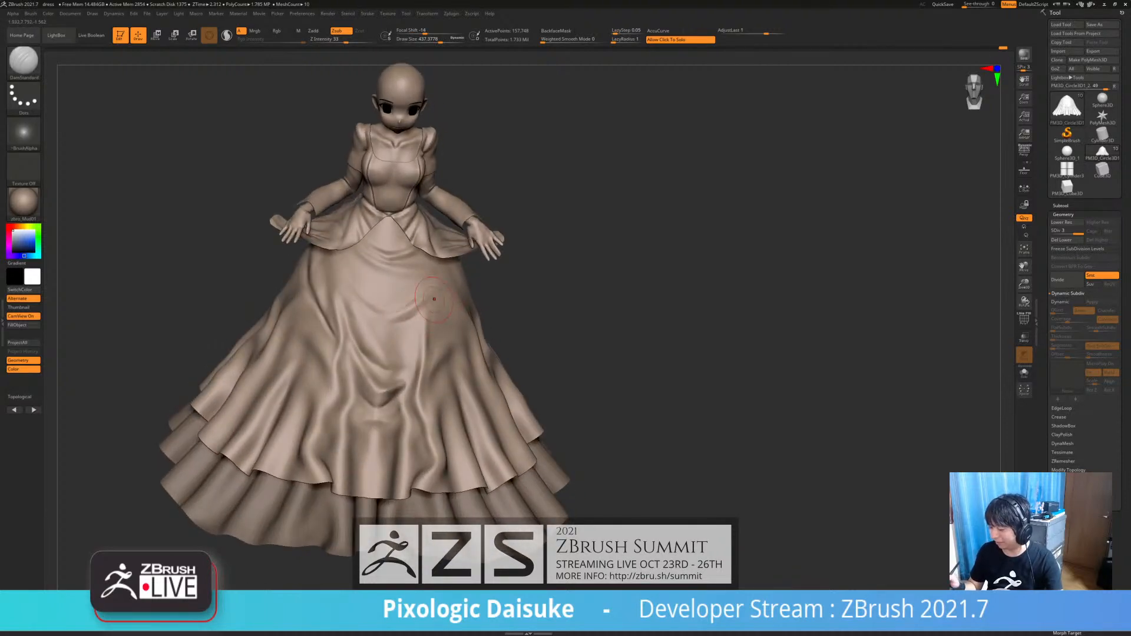
- Add a short diagonal crease on the character's left side of the skirt's upper front and soften it with SmoothCloth
key("shift+s")
key("shift+s")
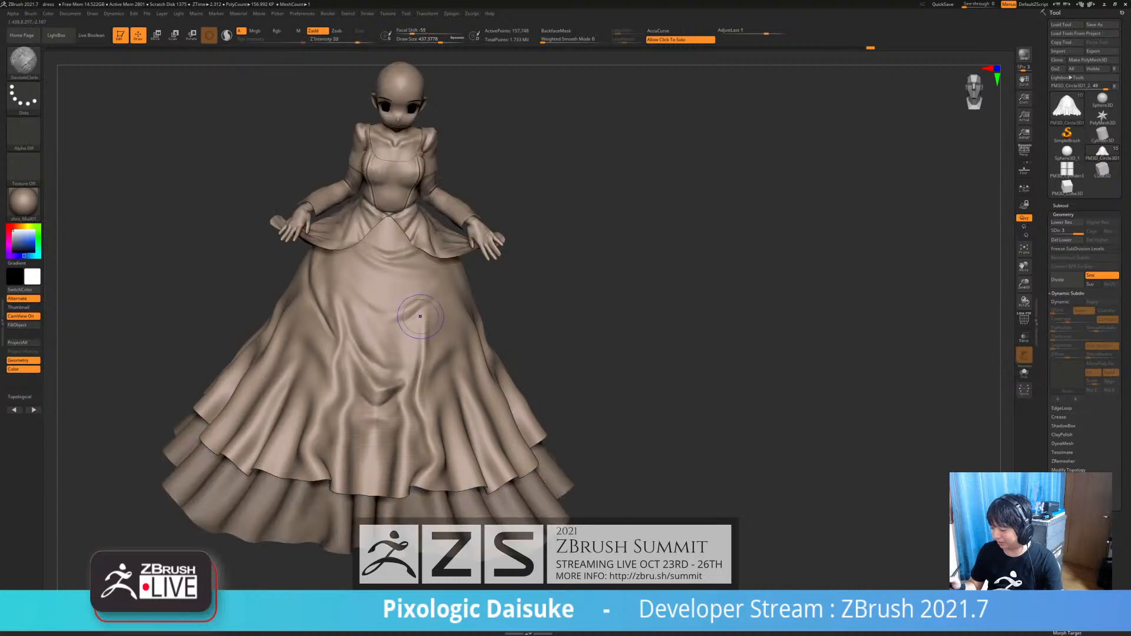
mouse_move(434, 324)
right_mouse_down("shift")
mouse_move(468, 315)
mouse_move(484, 406)
right_mouse_up("shift")
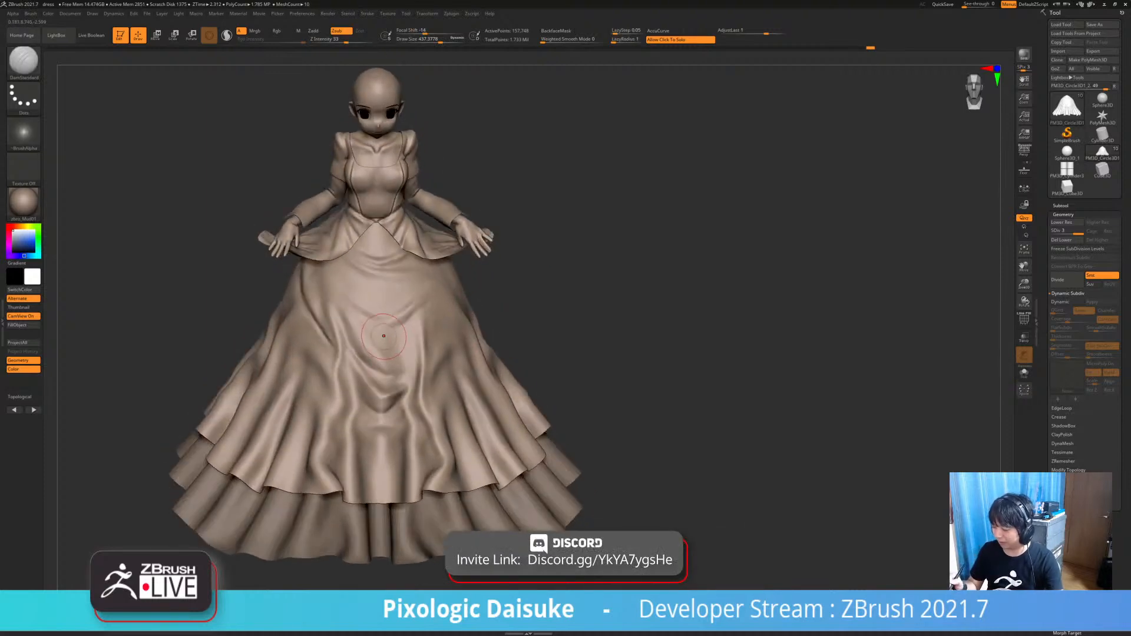
mouse_move(393, 326)
left_mouse_down("shift")
mouse_move(402, 321)
mouse_move(394, 328)
left_mouse_up("shift")
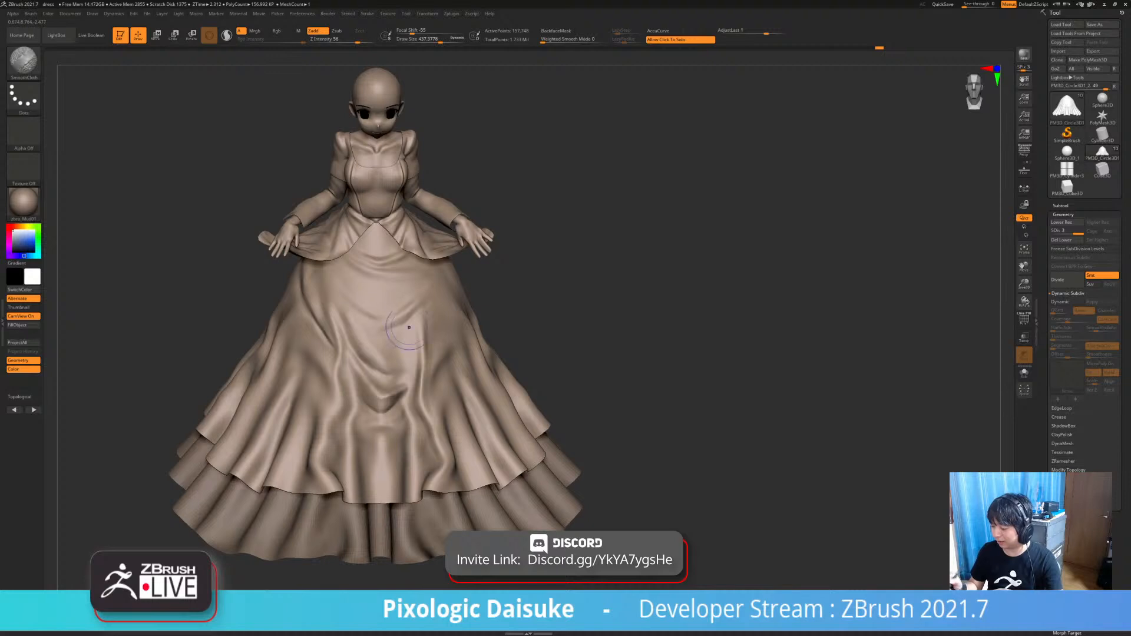
key("shift+s")
right_click_drag(402, 321, 406, 340)
left_click_drag(405, 324, 388, 337, "shift")
right_click_drag(424, 303, 426, 290)
left_click(517, 274)
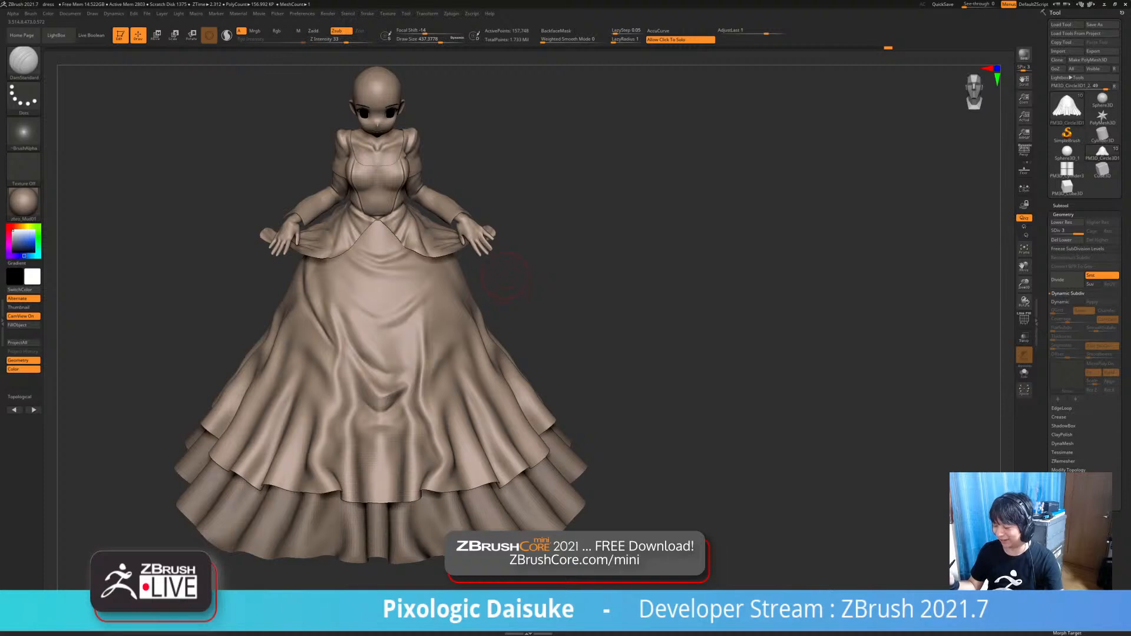
- Carve a fold from beside the pinched front crease diagonally up towards the character's left hip, redoing the first stroke and smoothing the upper end
mouse_move(504, 274)
right_mouse_down()
mouse_move(319, 286)
mouse_move(315, 303)
mouse_move(307, 277)
mouse_move(306, 289)
right_mouse_up()
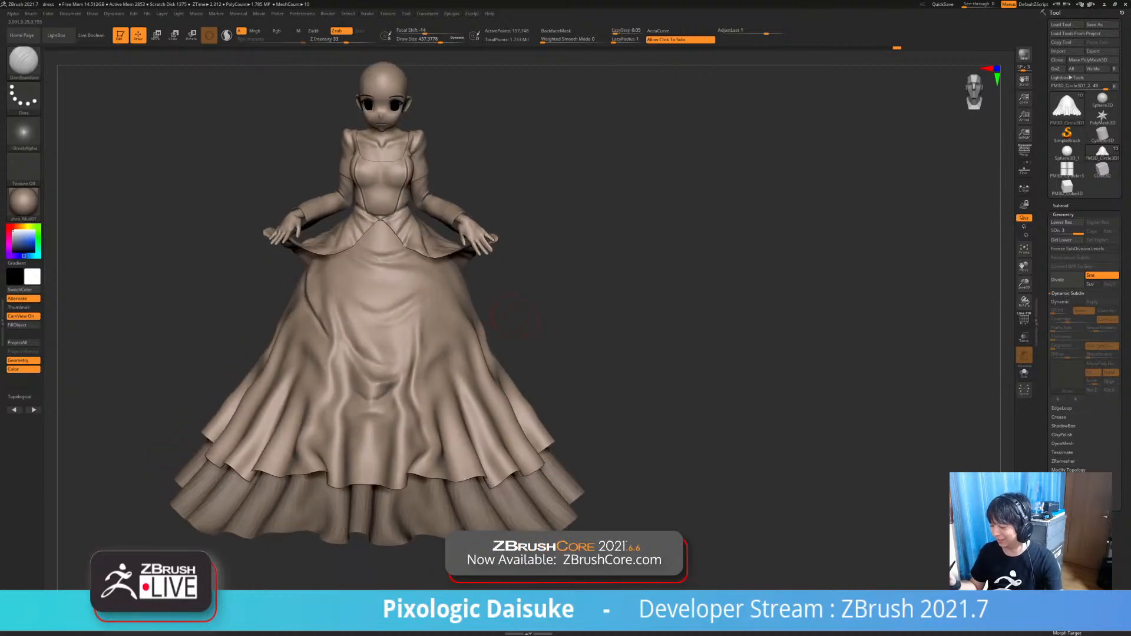
left_click(546, 320)
right_click_drag(546, 320, 495, 330)
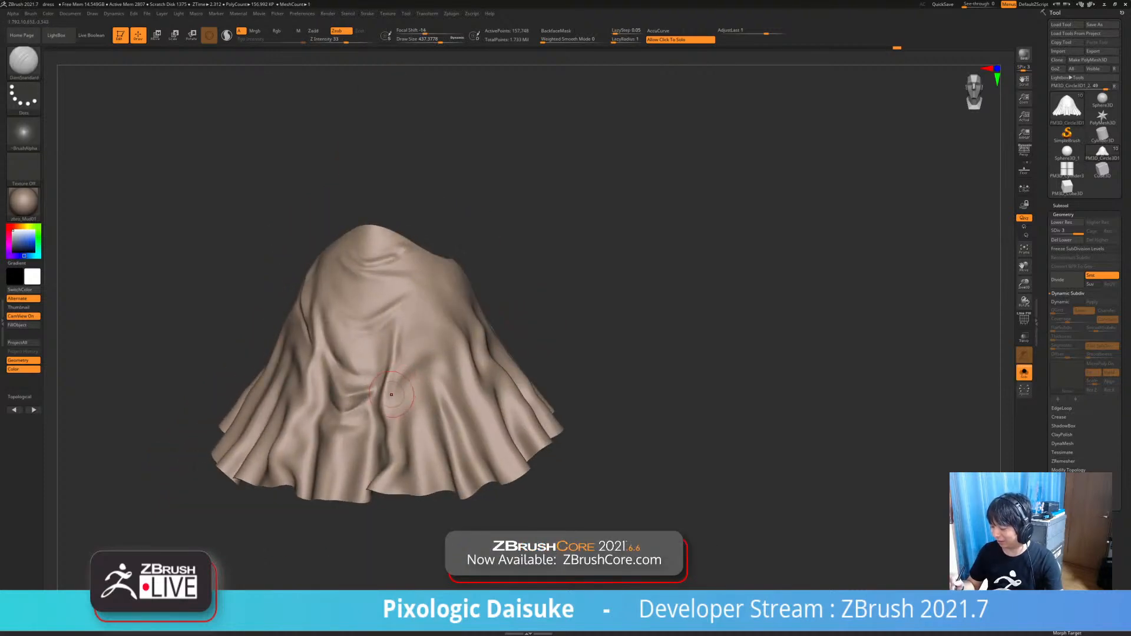
left_click_drag(394, 387, 442, 350)
key("ctrl+z")
left_click_drag(391, 387, 441, 350)
right_click_drag(441, 350, 439, 349)
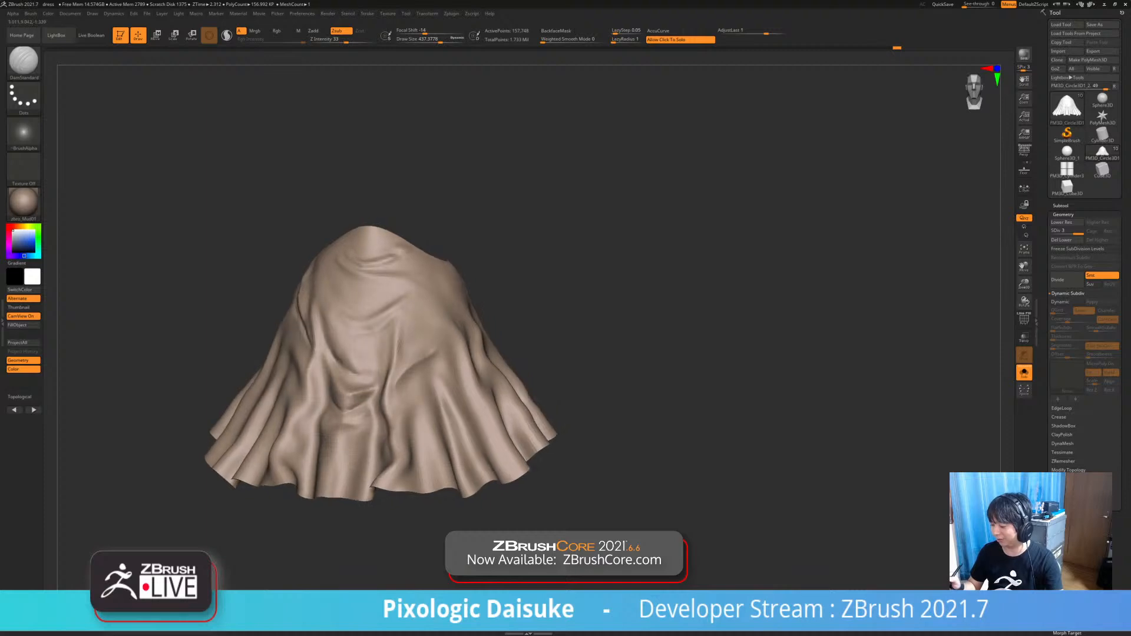
key("shift")
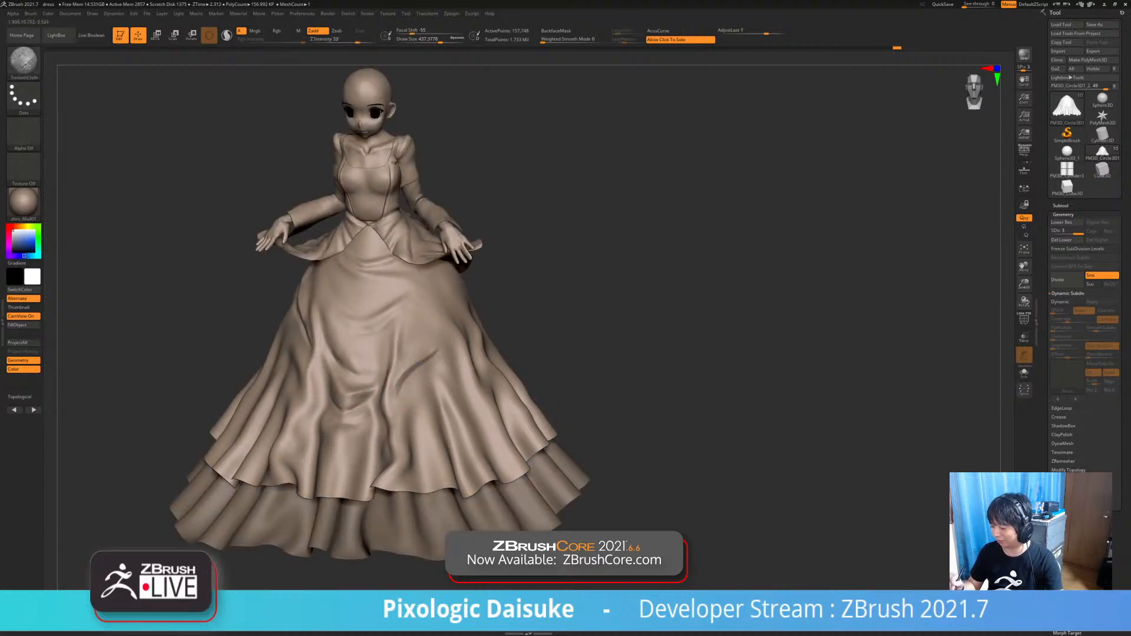
left_click_drag(428, 358, 444, 339, "shift")
right_click_drag(444, 338, 463, 340)
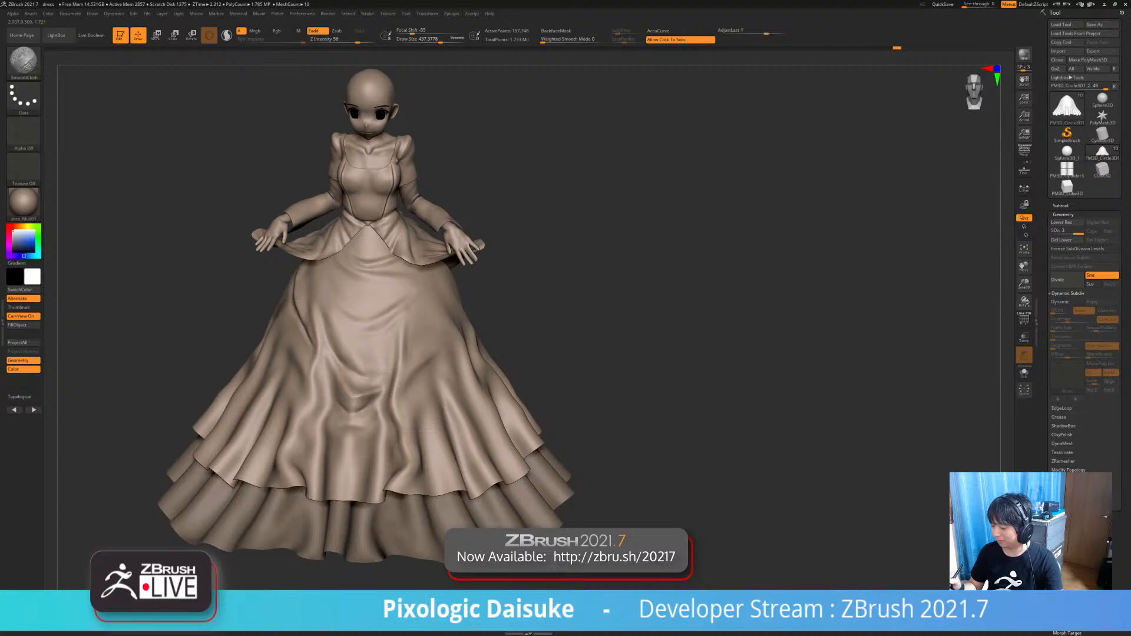
- Recarve the diagonal fold rising from beside the pinched crease with DamStandard and blend it into the skirt's front
right_click_drag(461, 342, 412, 361)
key("ctrl")
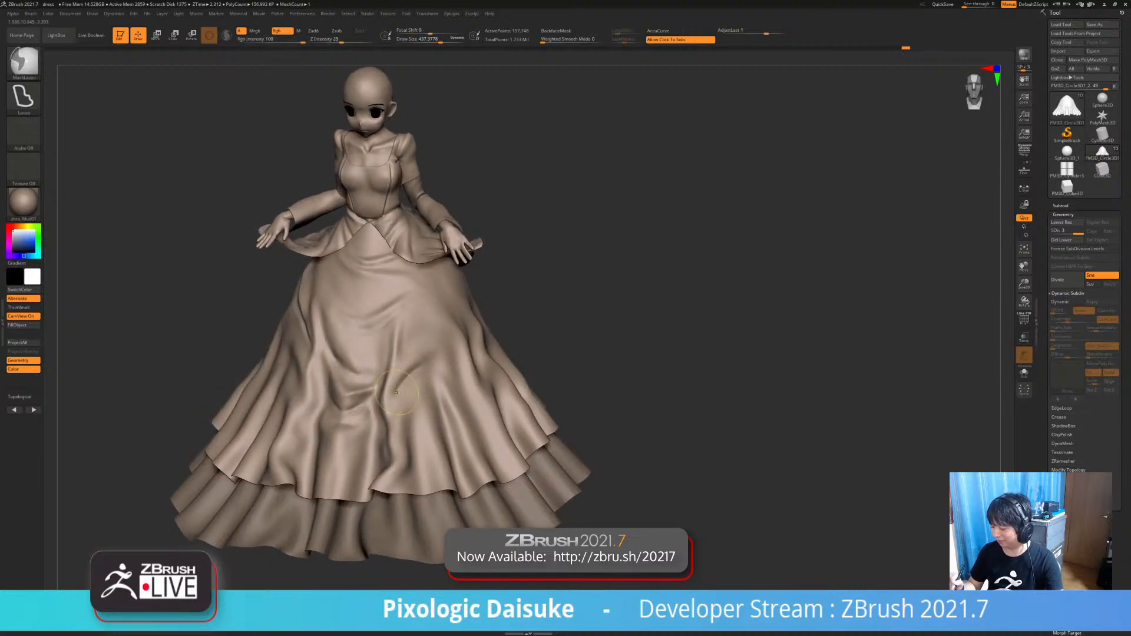
left_click_drag(396, 393, 435, 354)
key("shift")
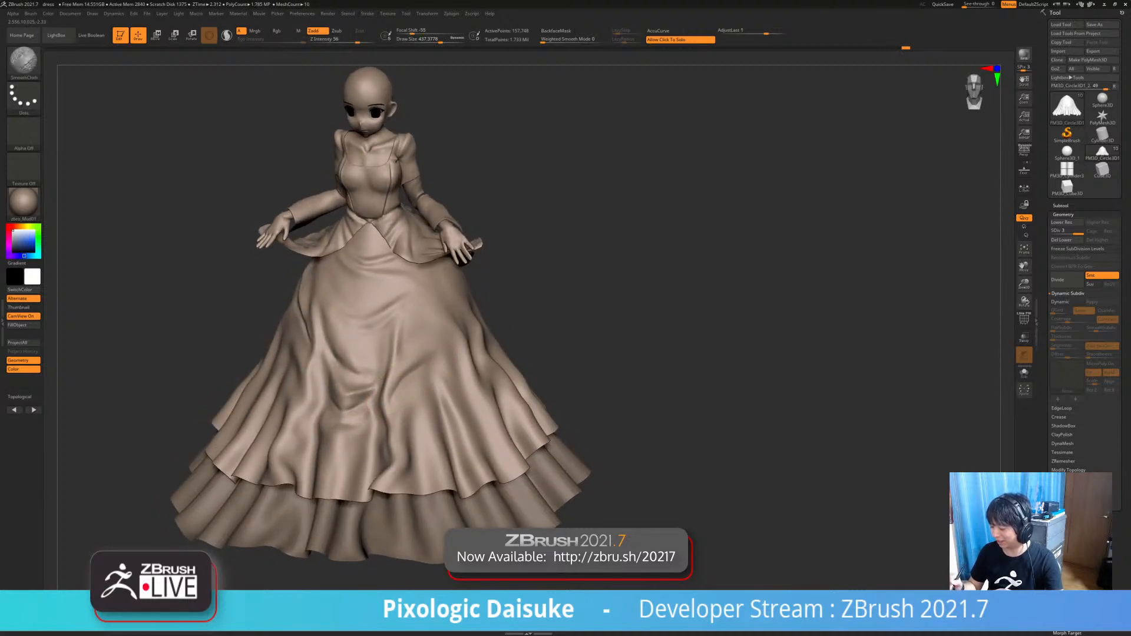
right_click_drag(396, 360, 429, 333)
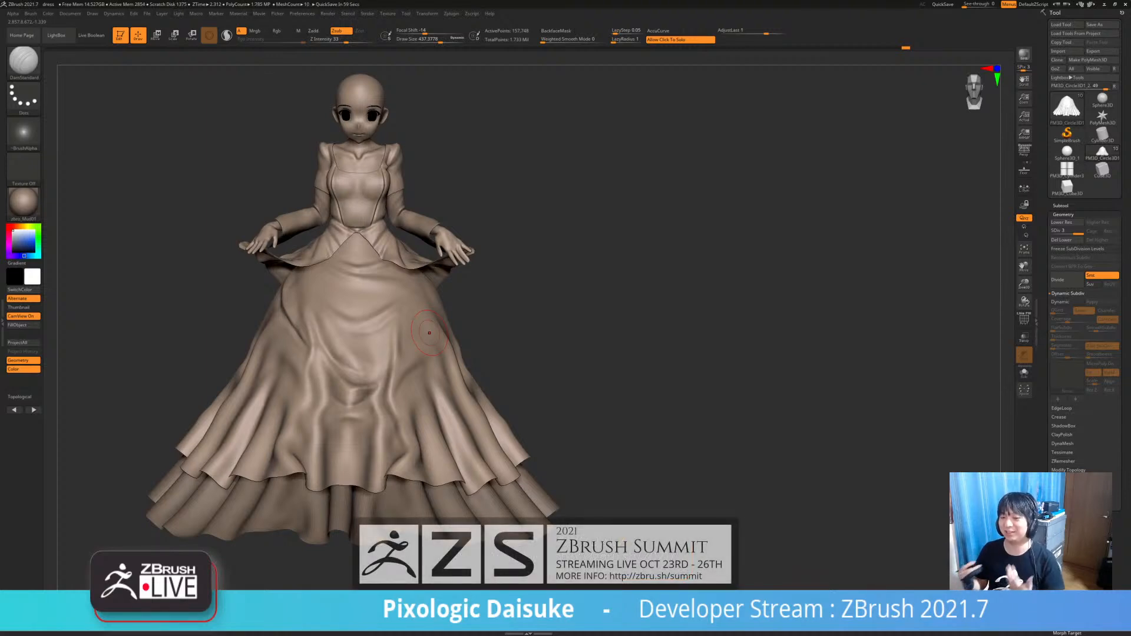
- Reduce the brush's draw size and soften the folds on the character's left side of the skirt's front with SmoothCloth
right_click_drag(436, 339, 401, 375)
left_click(432, 40)
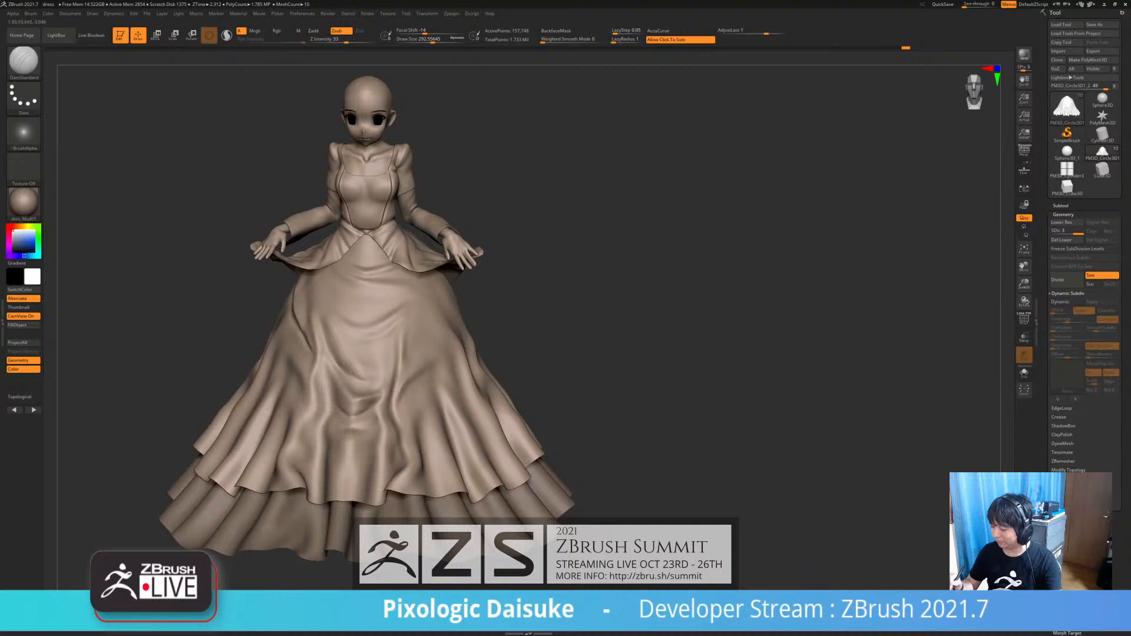
key("shift")
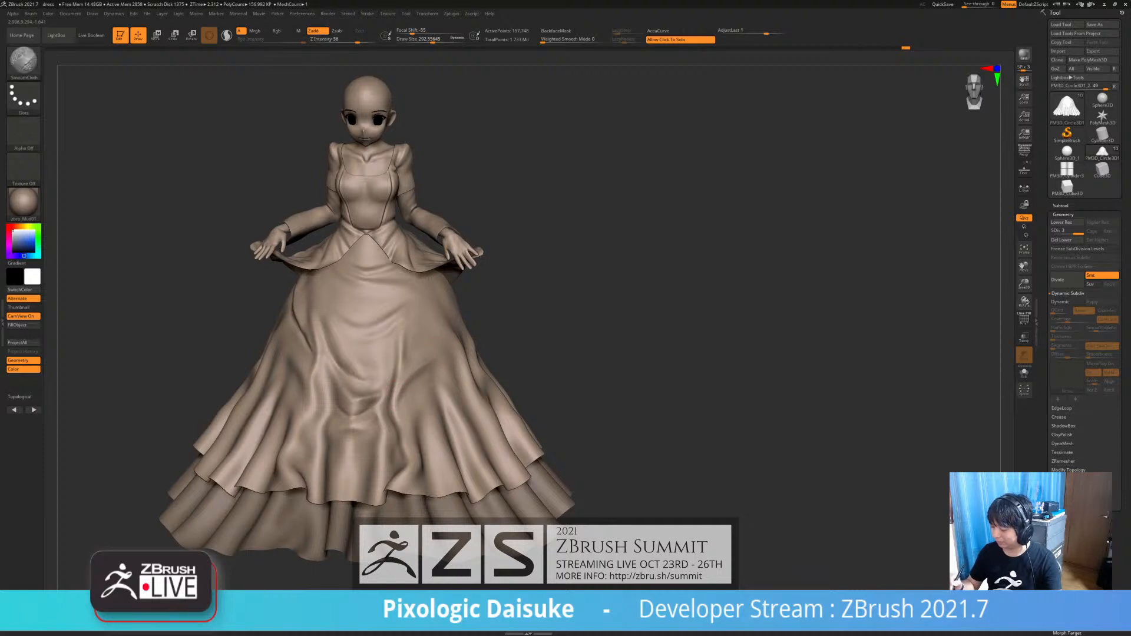
left_click_drag(435, 393, 418, 375, "shift")
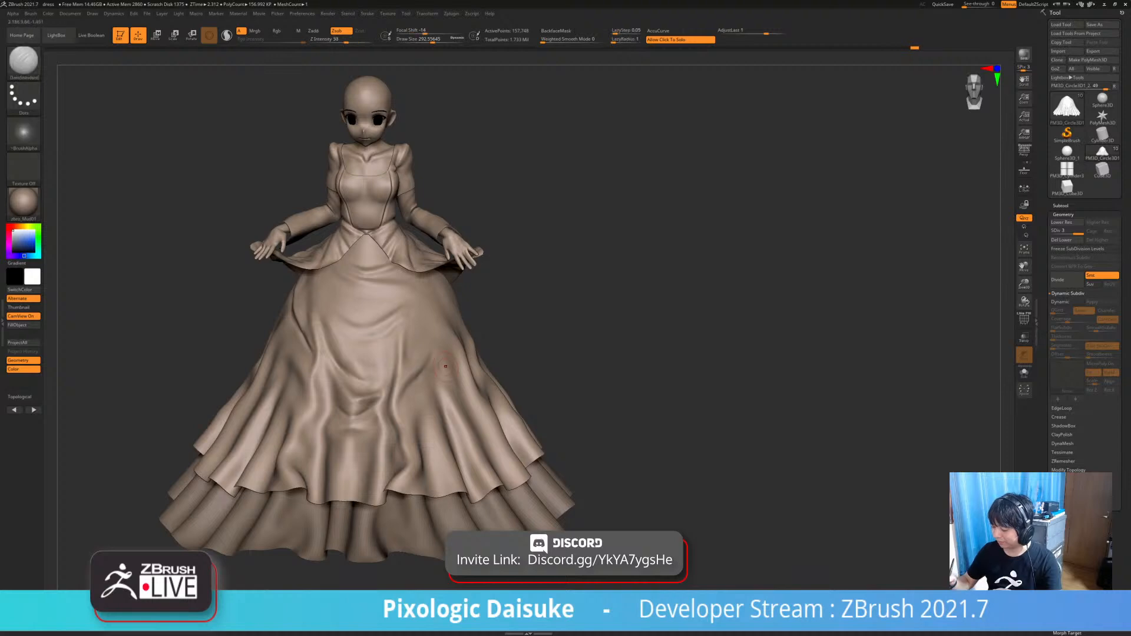
key("shift")
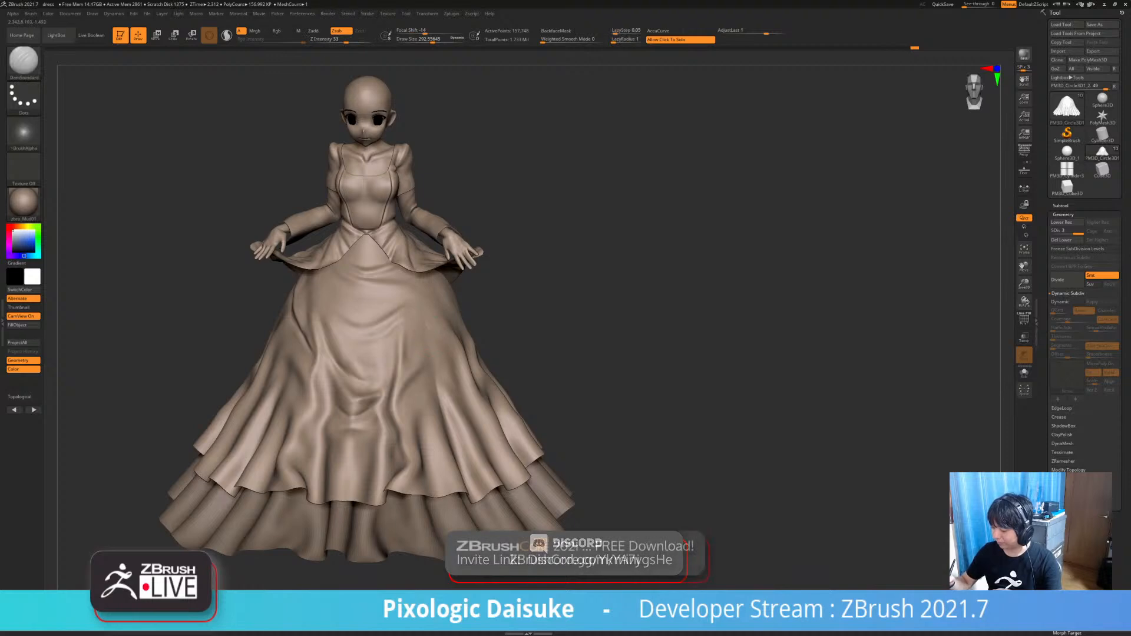
- Carve a crease down the skirt's upper front below the character's left hip with DamStandard and soften it with SmoothCloth
left_click_drag(422, 324, 439, 371)
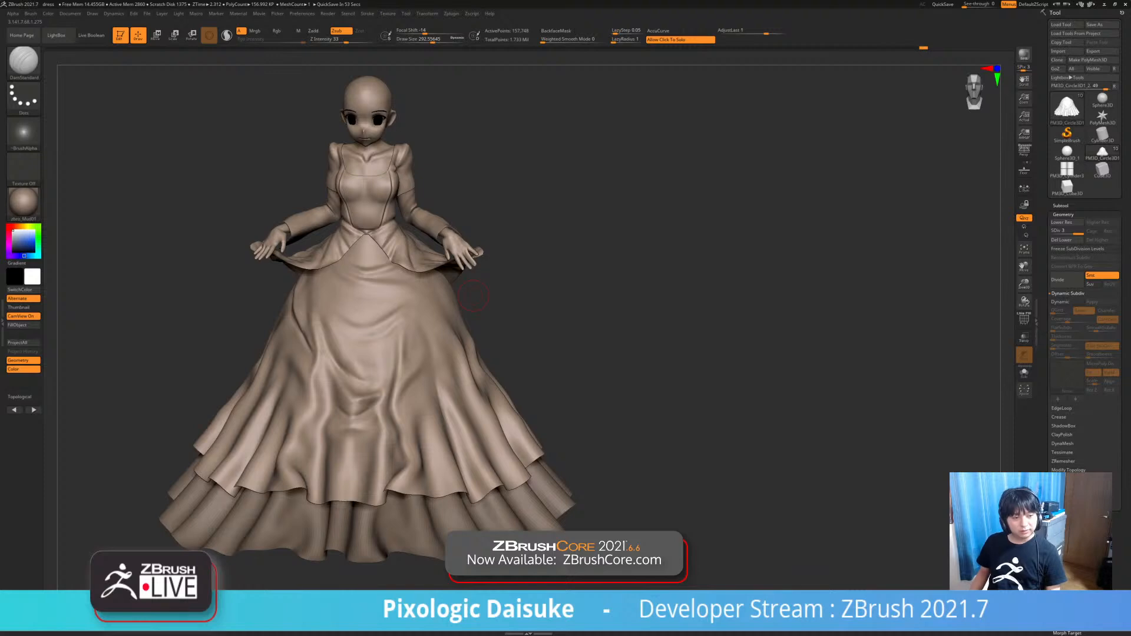
mouse_move(474, 298)
left_mouse_down()
mouse_move(518, 299)
mouse_move(479, 298)
left_mouse_up()
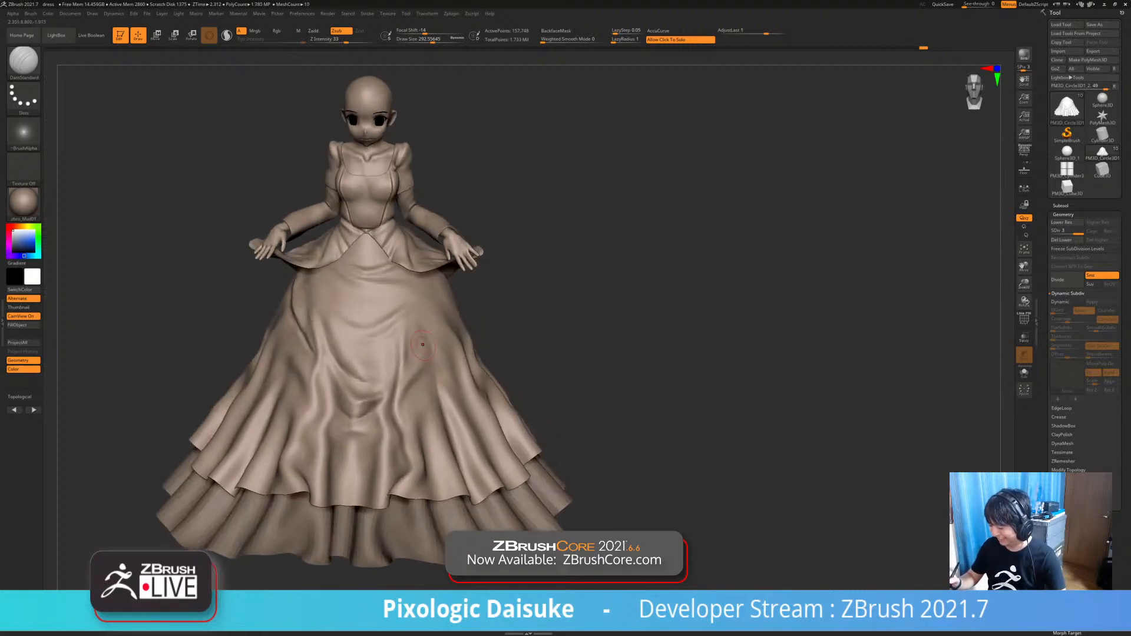
left_click_drag(416, 326, 426, 361)
key("shift")
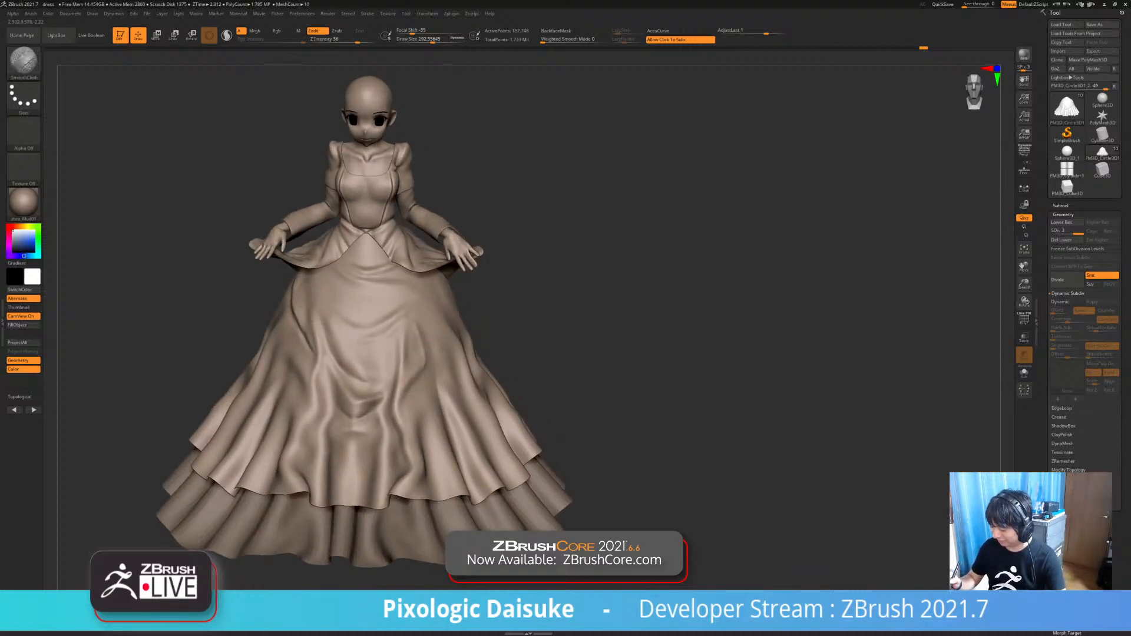
mouse_move(495, 412)
left_mouse_down("alt")
mouse_move(485, 373)
mouse_move(439, 402)
mouse_move(365, 359)
mouse_move(377, 383)
left_mouse_up("alt")
key("shift")
key("shift")
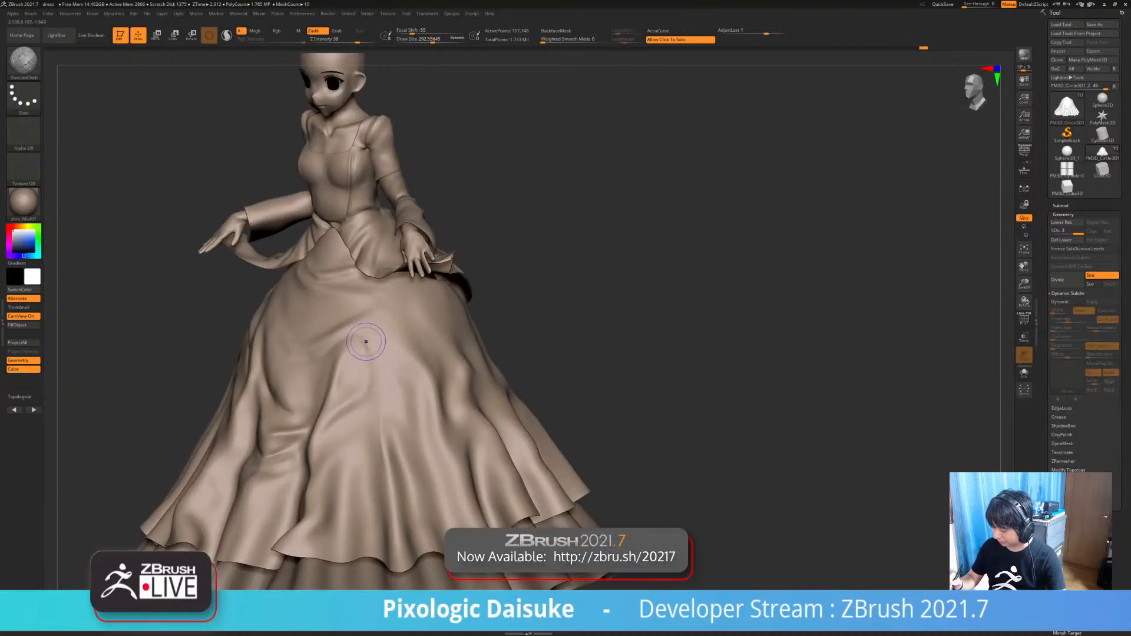
- Carve a longer diagonal fold from below the character's left hand down the skirt's side front, undoing the last smoothing pass
mouse_move(366, 342)
right_mouse_down("ctrl")
mouse_move(400, 395)
mouse_move(466, 396)
mouse_move(406, 396)
right_mouse_up("ctrl")
left_click_drag(388, 311, 427, 357)
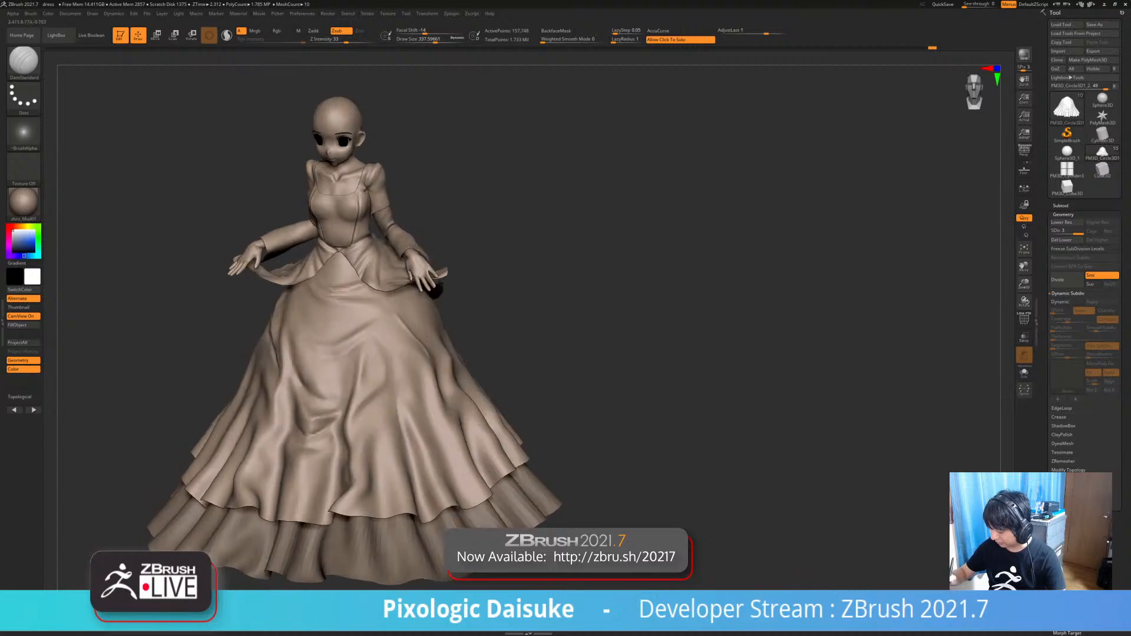
right_click_drag(406, 396, 386, 396)
mouse_move(426, 356)
left_mouse_down()
mouse_move(392, 317)
mouse_move(429, 362)
left_mouse_up()
mouse_move(389, 312)
left_mouse_down("shift")
mouse_move(412, 334)
mouse_move(421, 370)
left_mouse_up("shift")
key("ctrl+z")
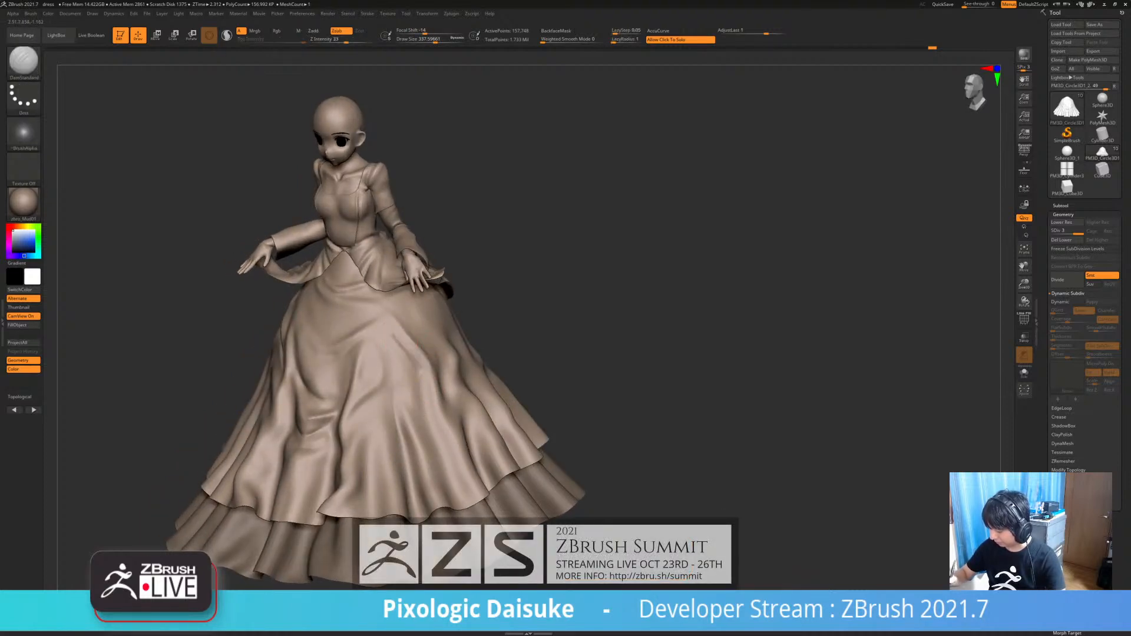
- Blend the diagonal fold below the character's left hand with SmoothCloth and rework its upper end with a short DamStandard stroke
key("shift")
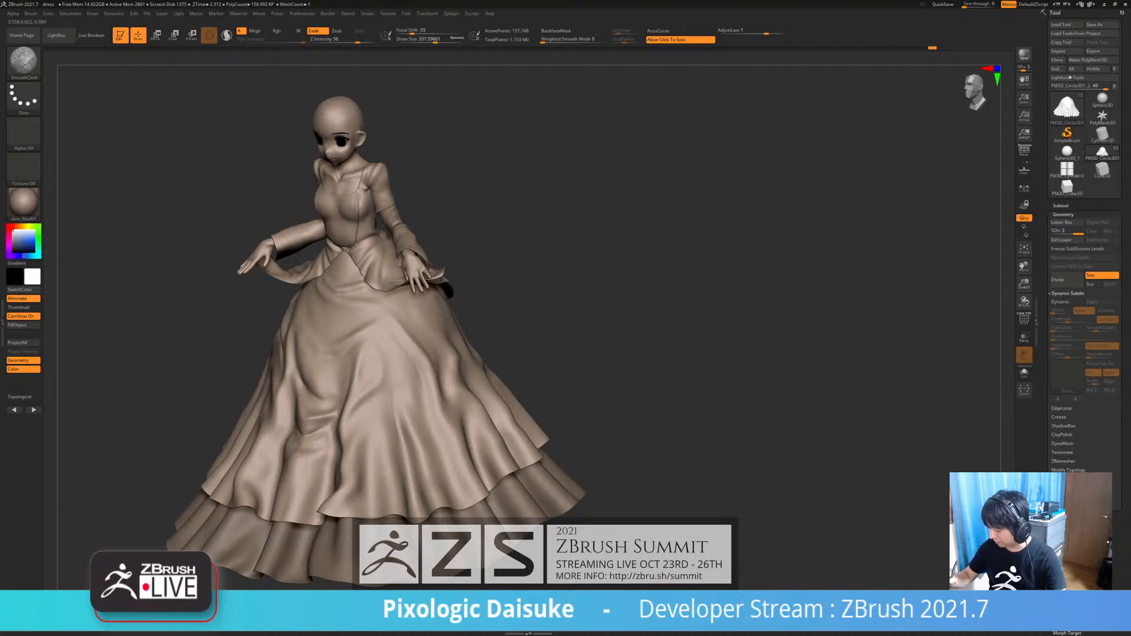
mouse_move(412, 334)
right_mouse_down()
mouse_move(457, 333)
mouse_move(404, 331)
mouse_move(430, 325)
mouse_move(401, 318)
right_mouse_up()
key("shift")
key("shift")
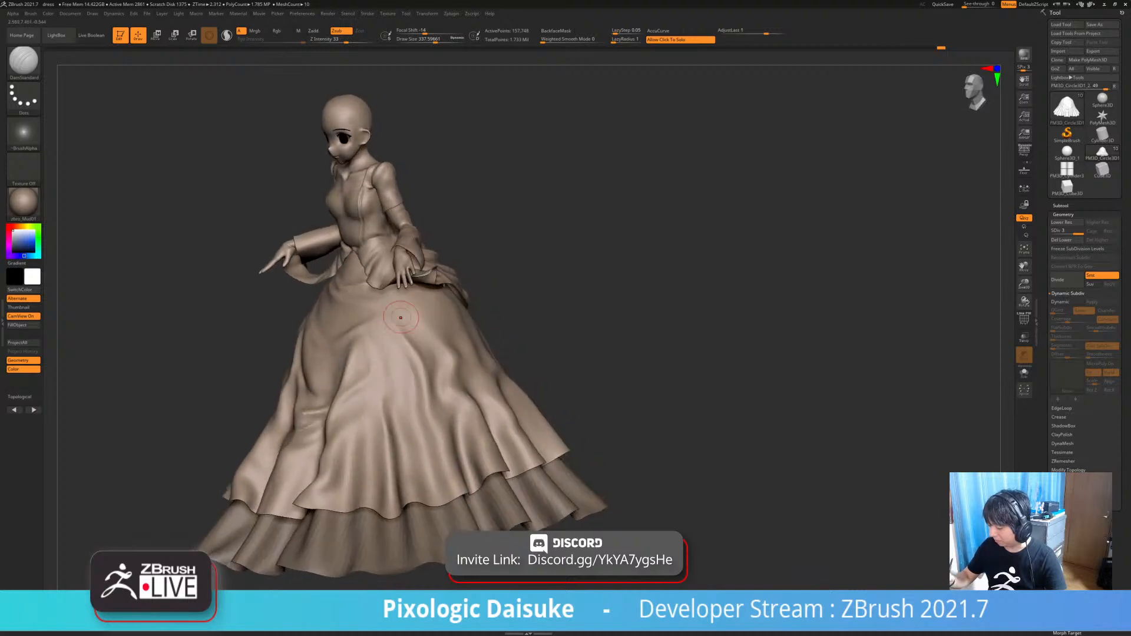
left_click_drag(396, 313, 412, 337)
key("ctrl+z")
key("shift")
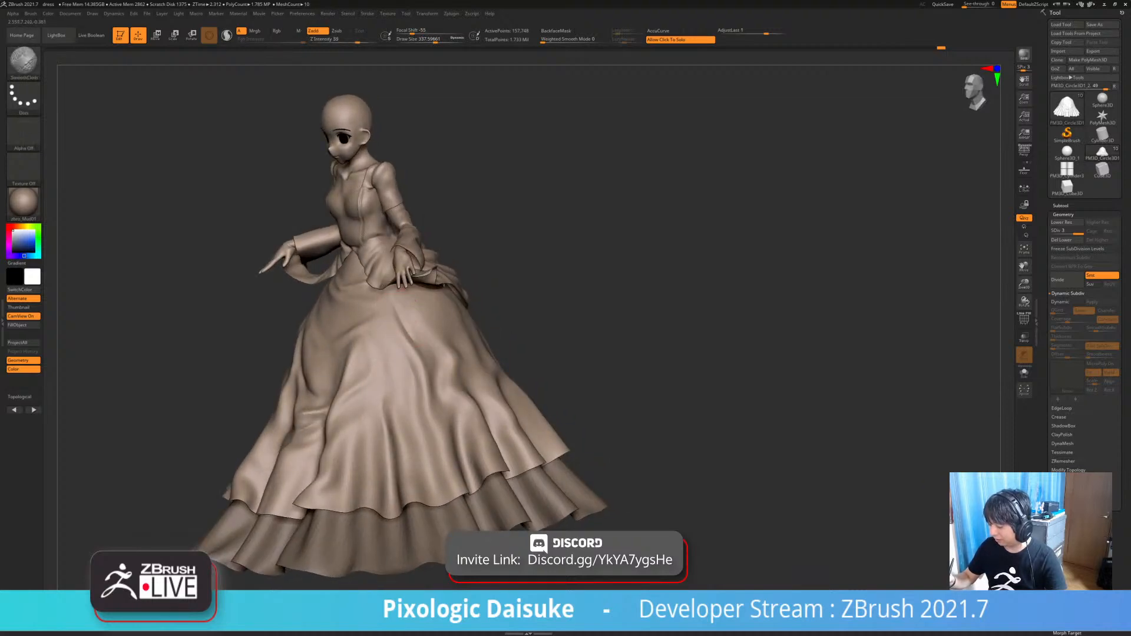
- Carve a fold down the skirt's left side from below the overskirt towards the mid-skirt folds, redoing the first stroke
mouse_move(415, 300)
right_mouse_down()
mouse_move(489, 309)
mouse_move(463, 290)
mouse_move(451, 326)
right_mouse_up()
key("shift")
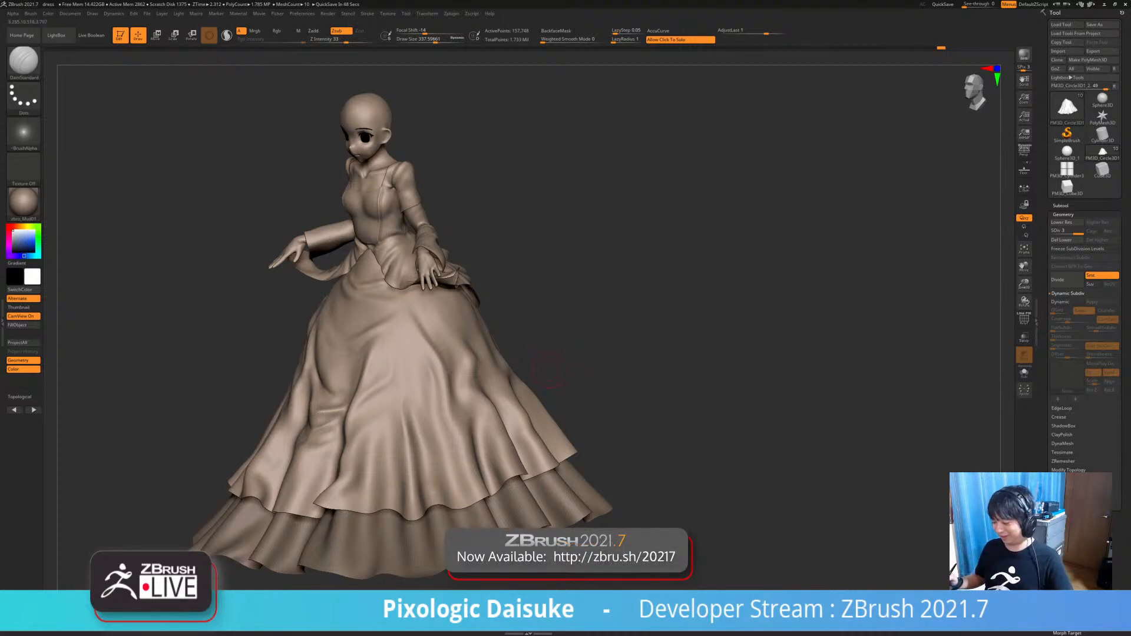
mouse_move(552, 352)
left_mouse_down()
mouse_move(416, 308)
mouse_move(422, 325)
mouse_move(410, 298)
mouse_move(424, 327)
left_mouse_up()
key("ctrl+z")
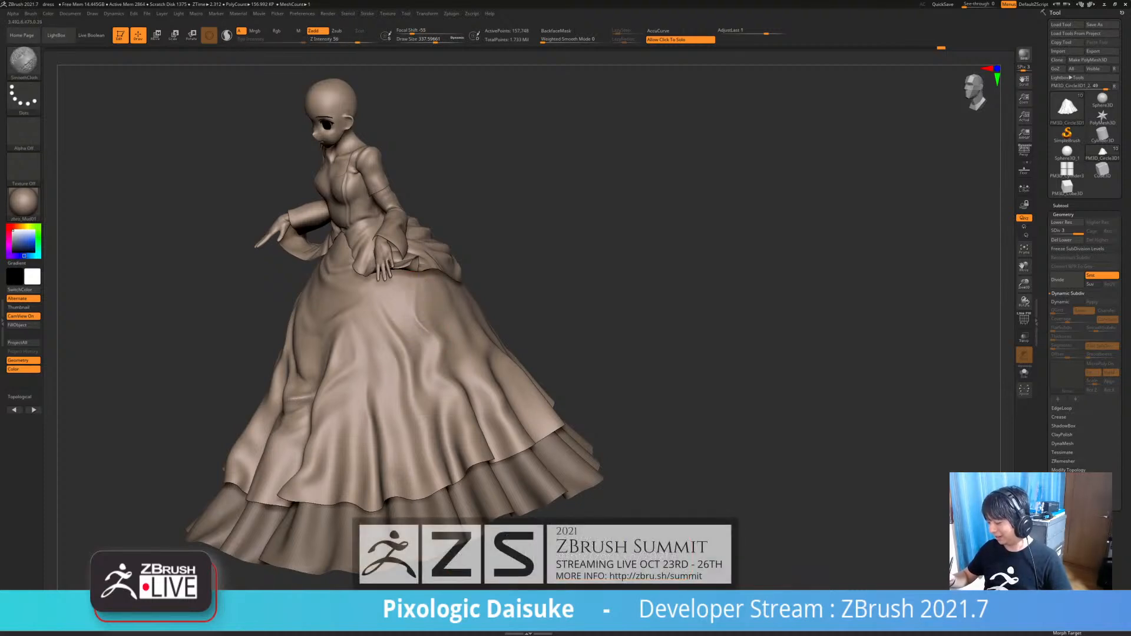
right_click_drag(448, 342, 425, 333)
mouse_move(420, 322)
left_mouse_down()
mouse_move(437, 346)
mouse_move(436, 384)
mouse_move(454, 383)
left_mouse_up()
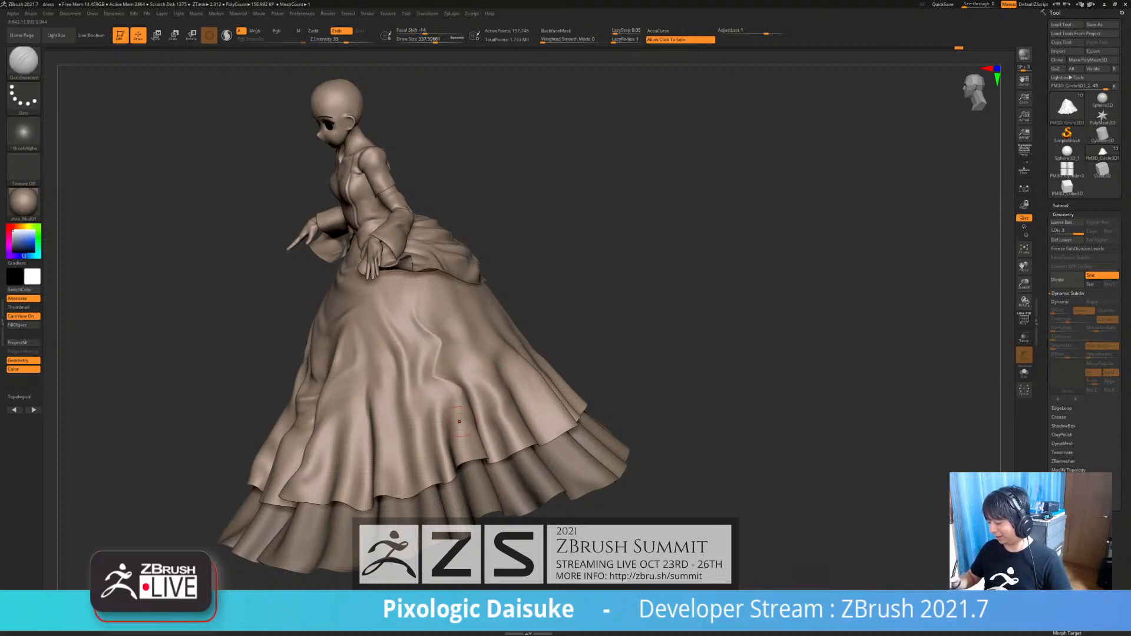
- Smooth the lower end of the left side fold and start a crease above it at the overskirt's hem
right_click_drag(454, 383, 457, 399)
left_click_drag(457, 400, 462, 391, "shift")
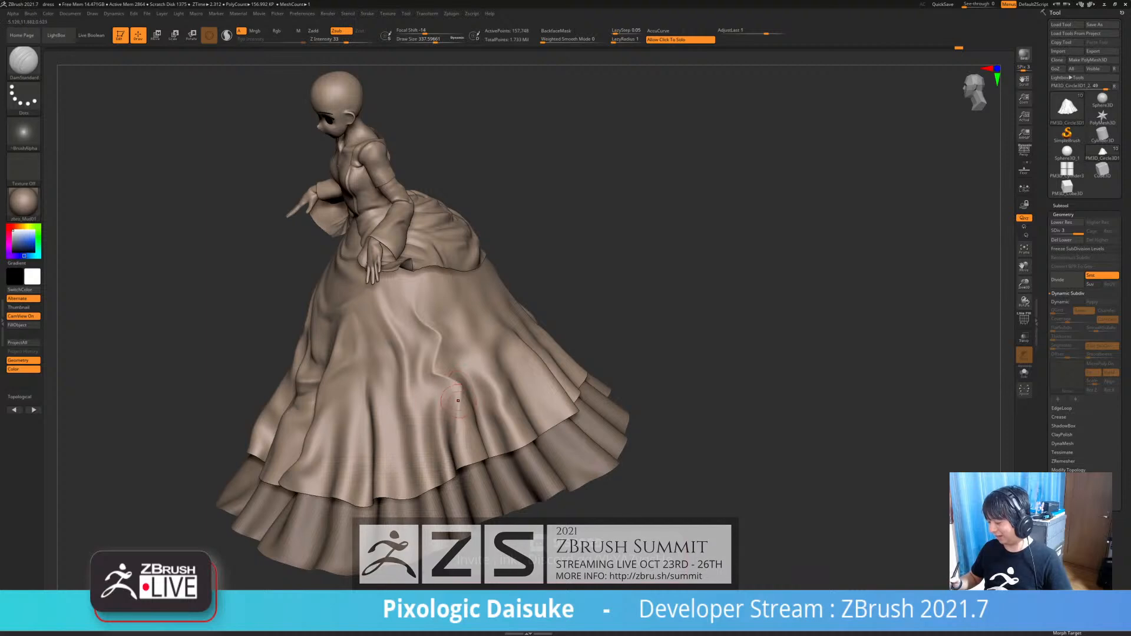
right_click_drag(460, 389, 416, 278)
mouse_move(420, 272)
left_mouse_down()
mouse_move(426, 311)
mouse_move(422, 281)
left_mouse_up()
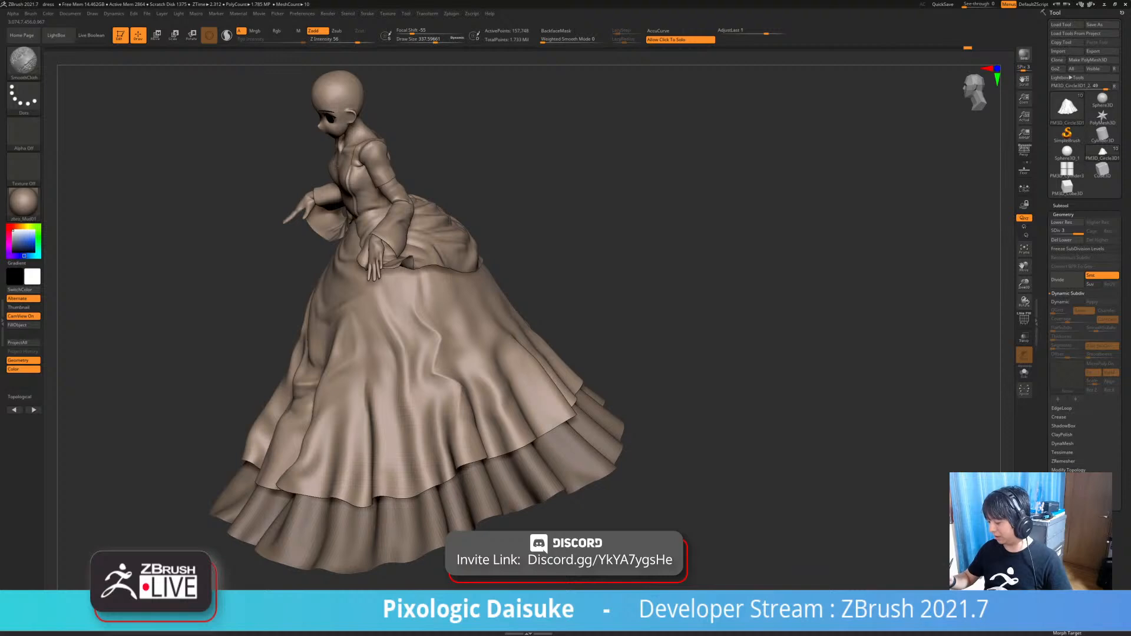
- Recarve the upper part of the left side fold down from the overskirt's hem and soften it with SmoothCloth
left_click_drag(426, 282, 431, 311)
key("ctrl+z")
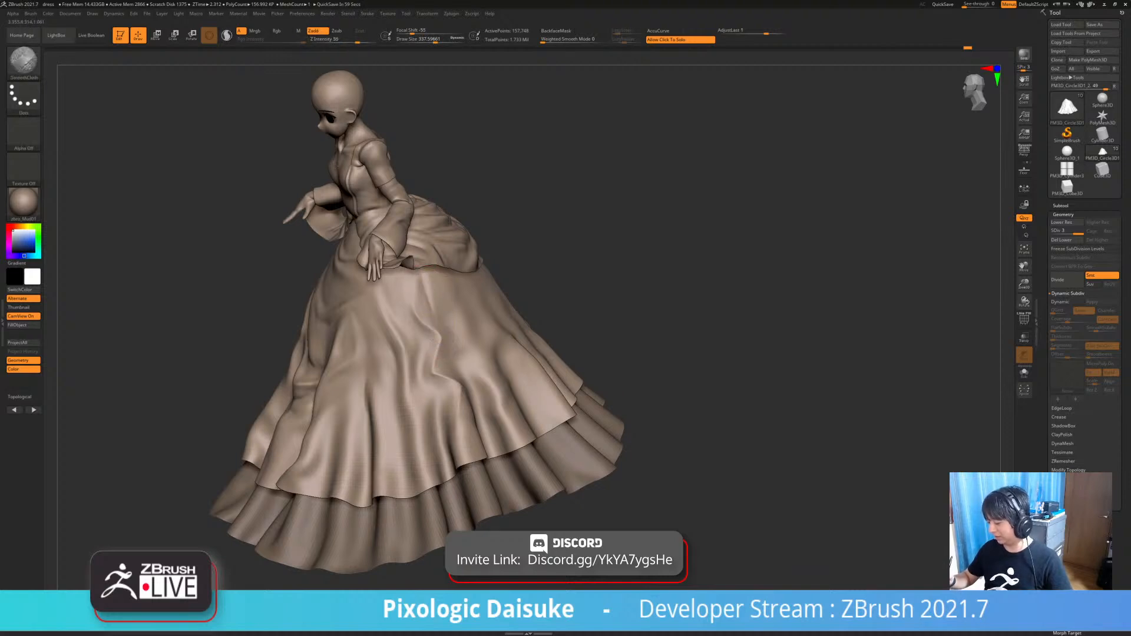
mouse_move(432, 341)
right_mouse_down()
mouse_move(456, 341)
mouse_move(443, 333)
right_mouse_up()
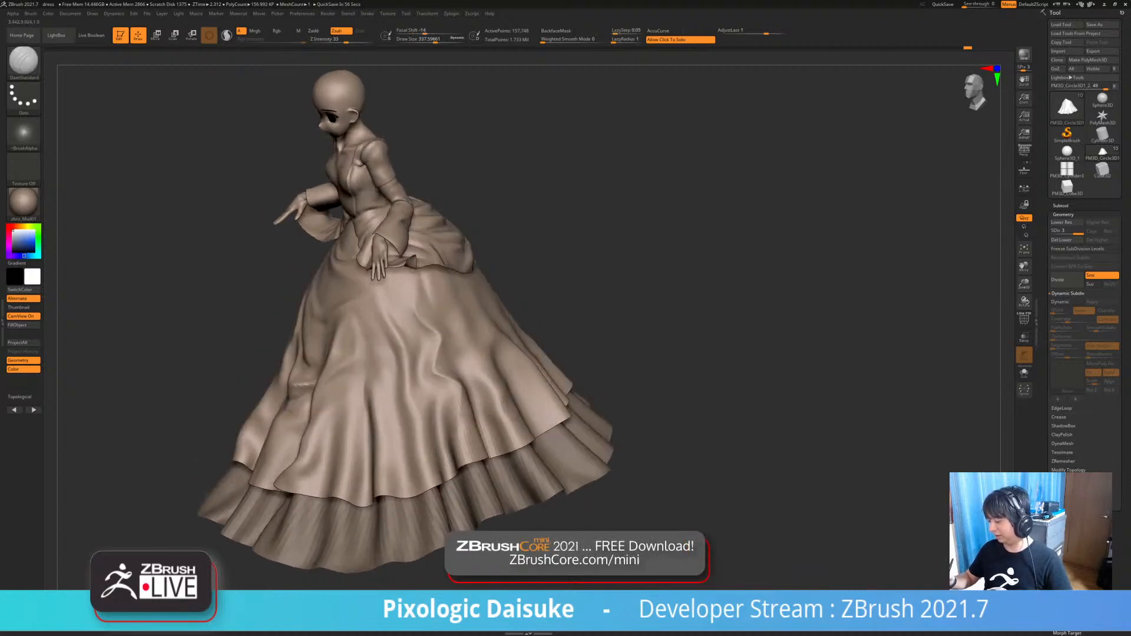
key("ctrl+z")
left_click_drag(417, 285, 452, 346)
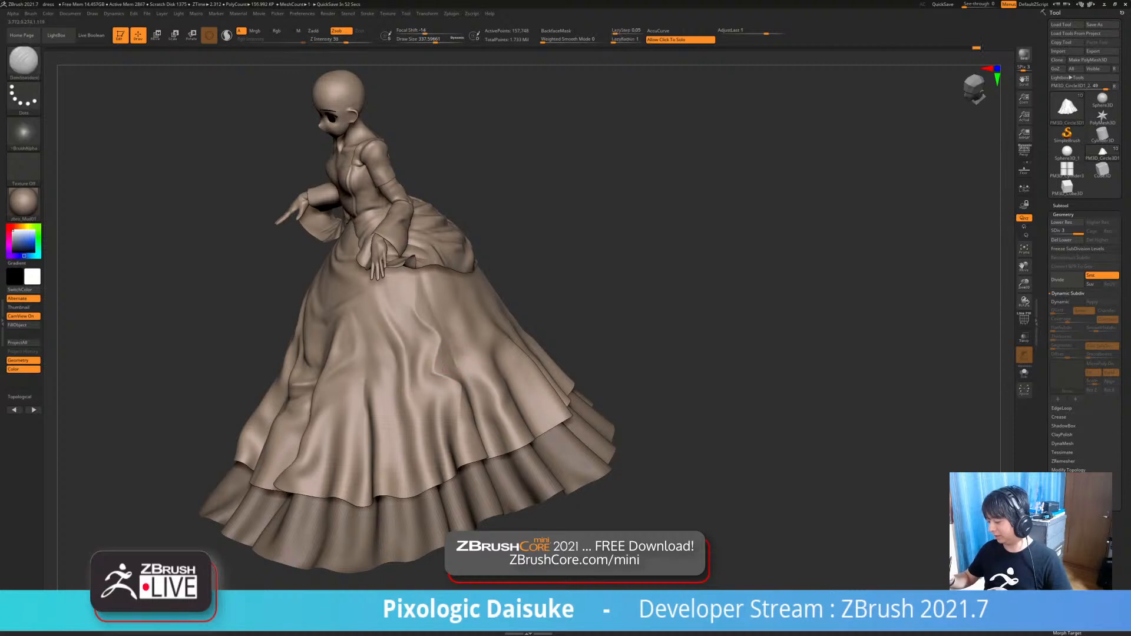
key("shift")
mouse_move(443, 354)
right_mouse_down("ctrl")
mouse_move(442, 307)
mouse_move(495, 307)
mouse_move(465, 359)
mouse_move(477, 348)
mouse_move(431, 333)
right_mouse_up("ctrl")
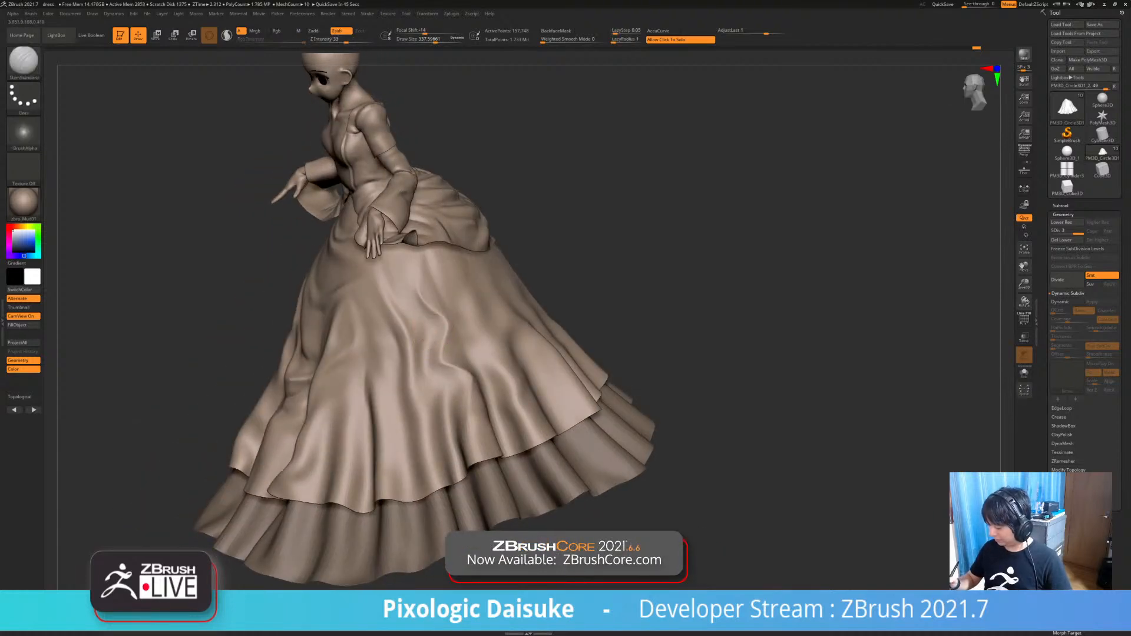
key("shift")
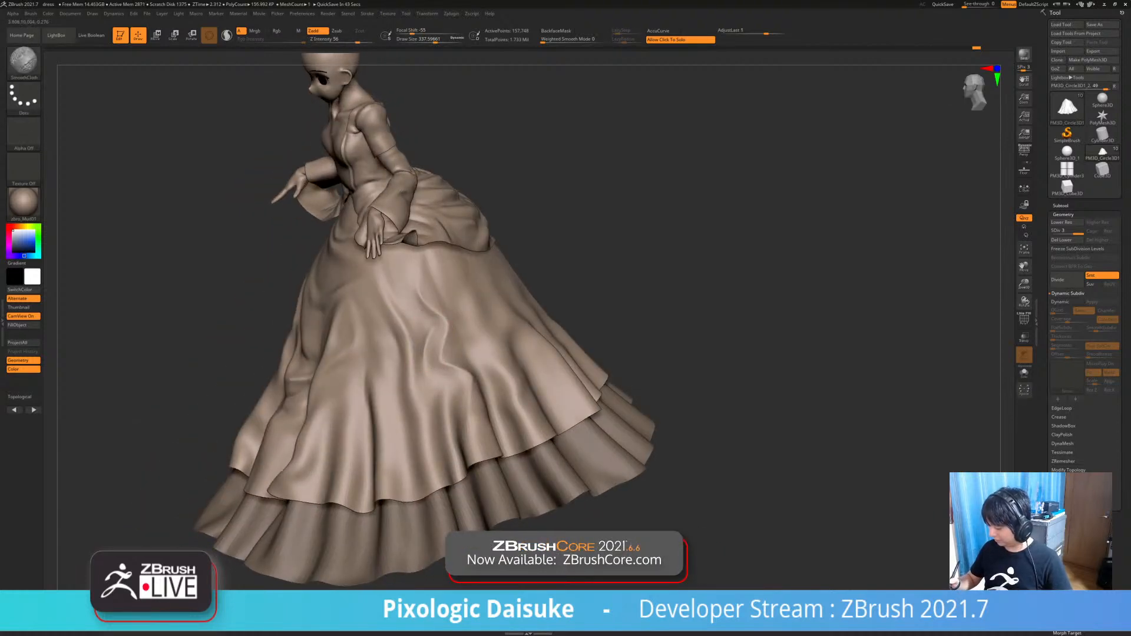
left_click_drag(419, 363, 430, 329)
key("shift")
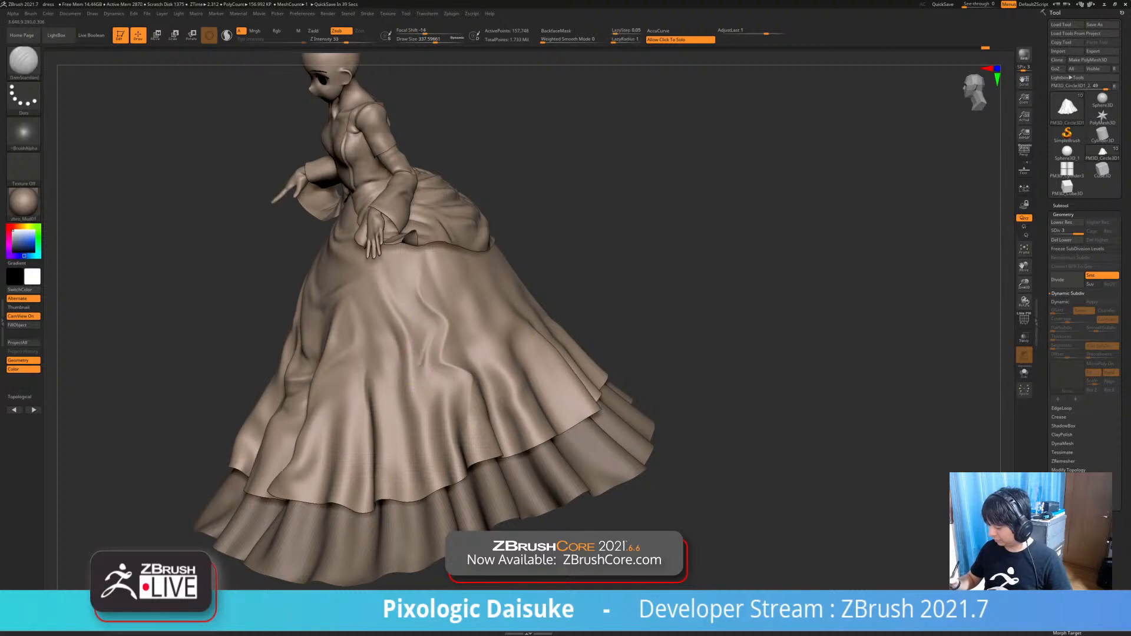
key("ctrl+z")
key("ctrl+z")
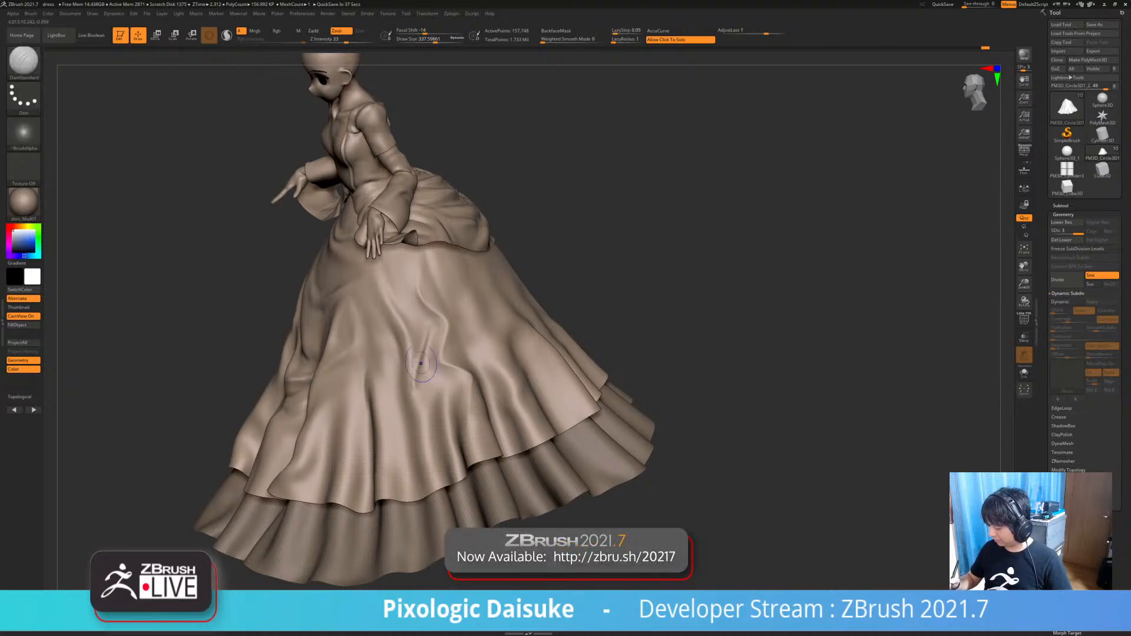
- Carve a short crease rising between the two folds on the skirt's left side and smooth its lower end
key("shift")
left_click_drag(416, 385, 434, 339)
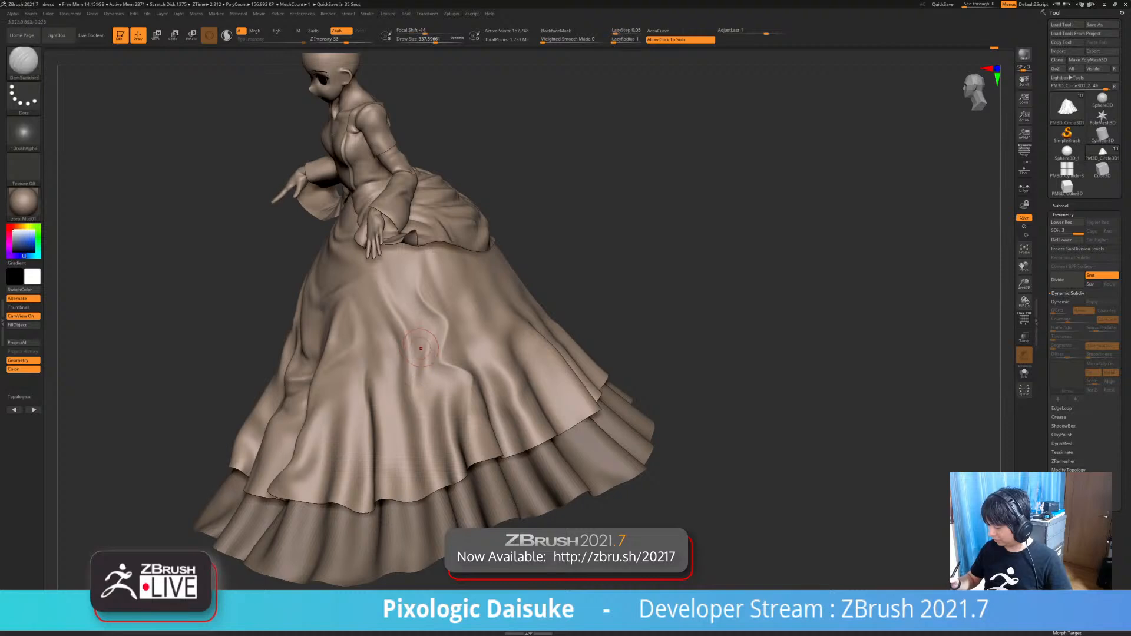
key("shift")
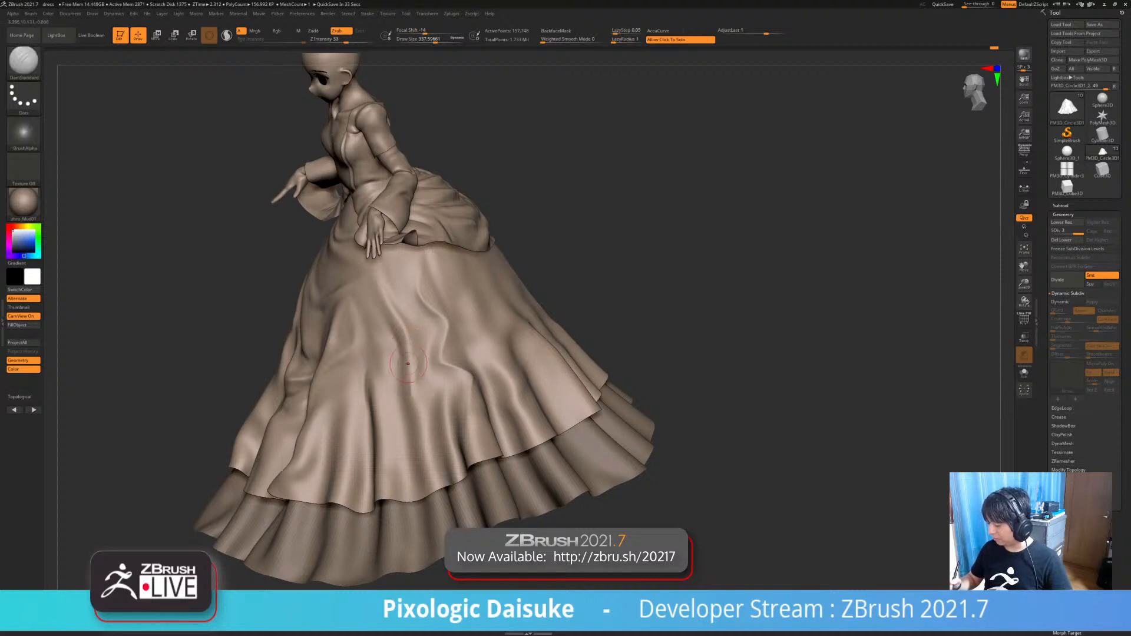
mouse_move(417, 404)
left_mouse_down("shift")
mouse_move(404, 356)
mouse_move(412, 392)
left_mouse_up("shift")
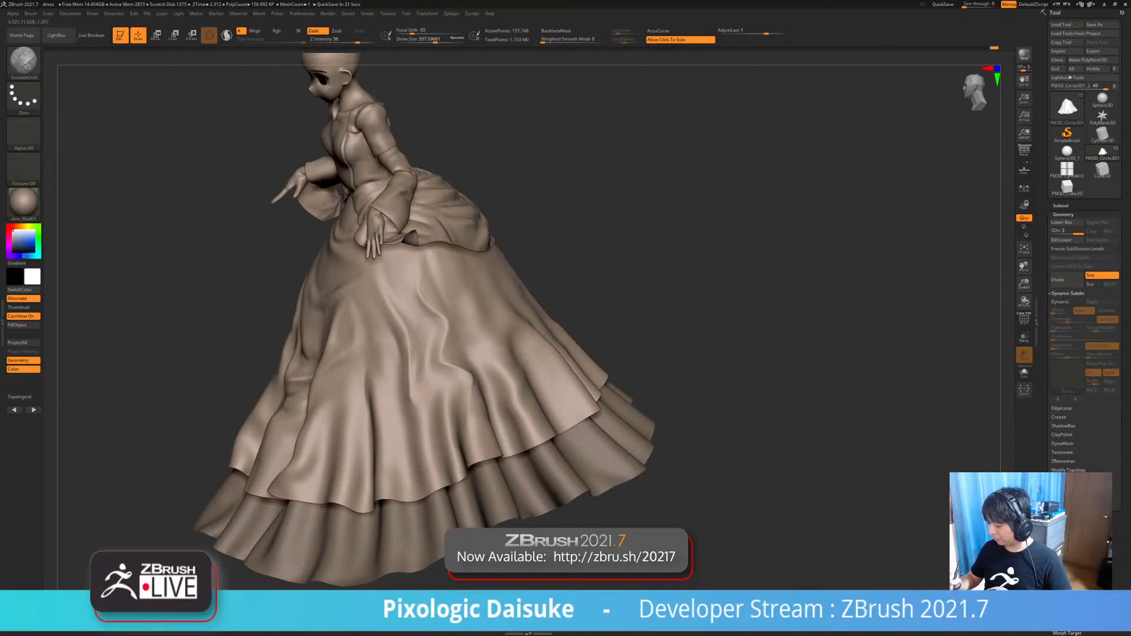
- Soften the folds around the pinched crease on the skirt's front with light SmoothCloth strokes
mouse_move(583, 415)
right_mouse_down()
mouse_move(660, 412)
mouse_move(547, 393)
mouse_move(393, 296)
mouse_move(394, 322)
mouse_move(394, 300)
right_mouse_up()
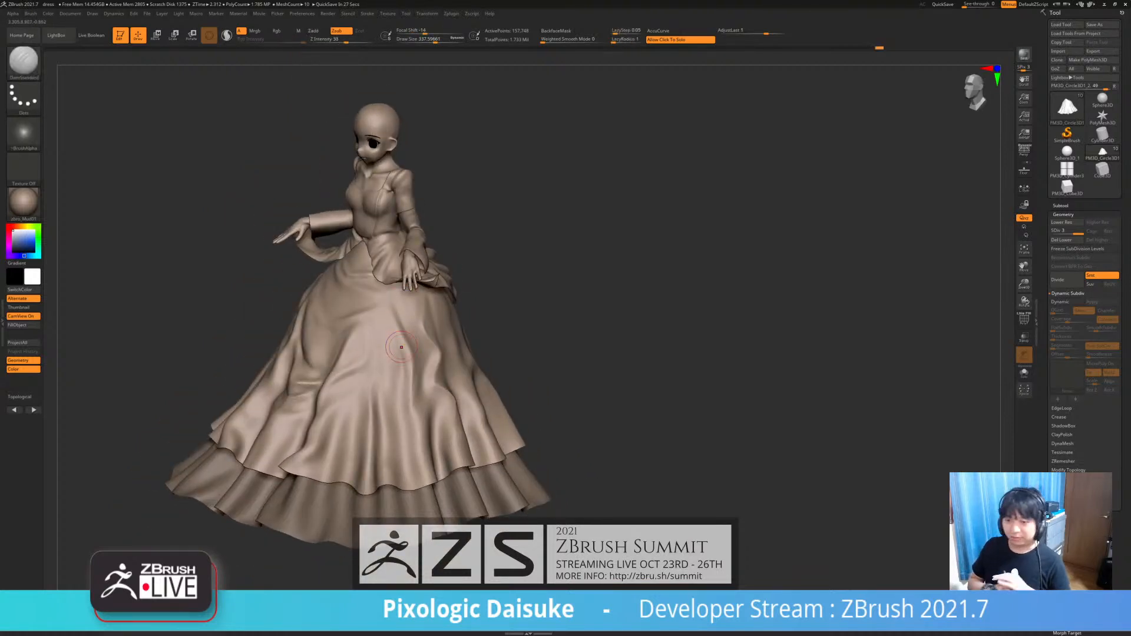
right_click_drag(618, 380, 679, 393)
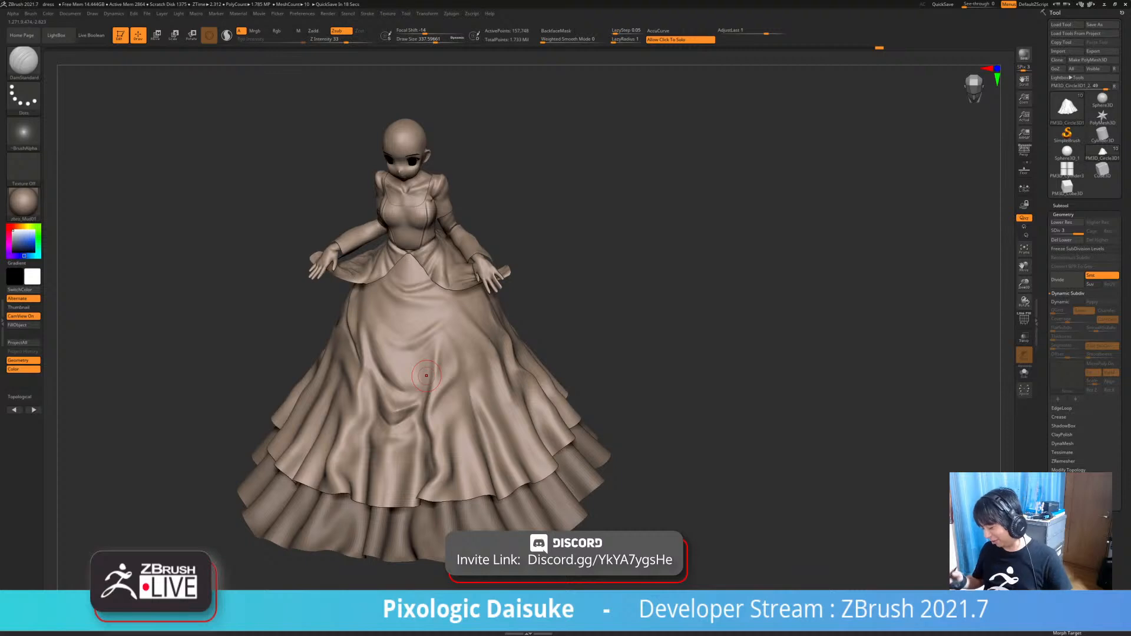
key("shift")
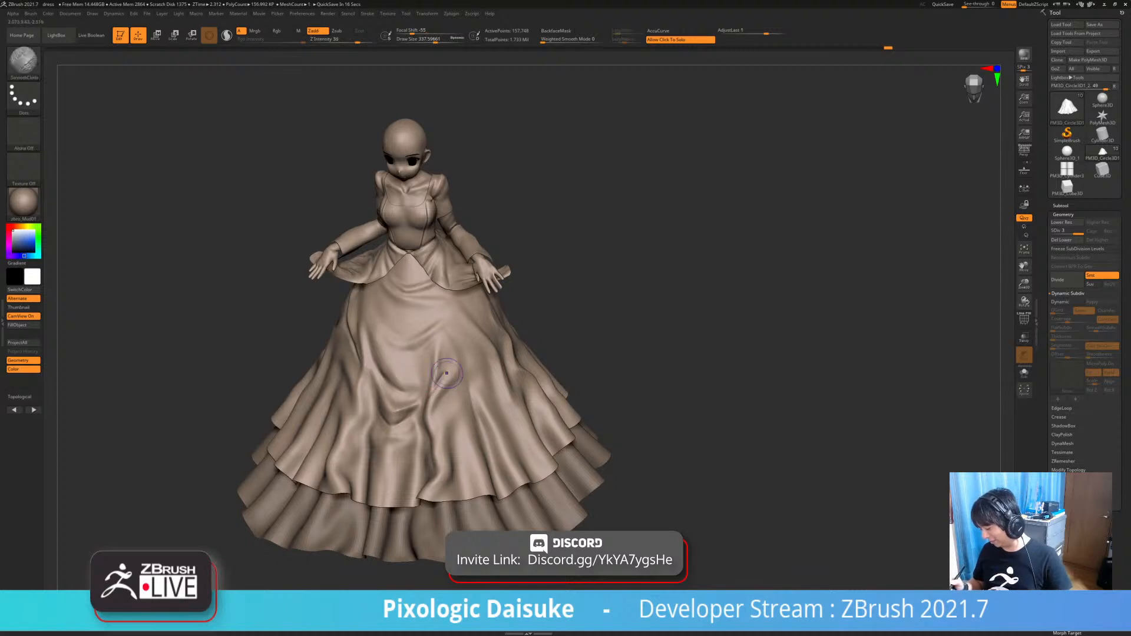
mouse_move(439, 378)
right_mouse_down()
mouse_move(463, 363)
mouse_move(436, 378)
mouse_move(434, 340)
right_mouse_up()
key("shift")
key("shift")
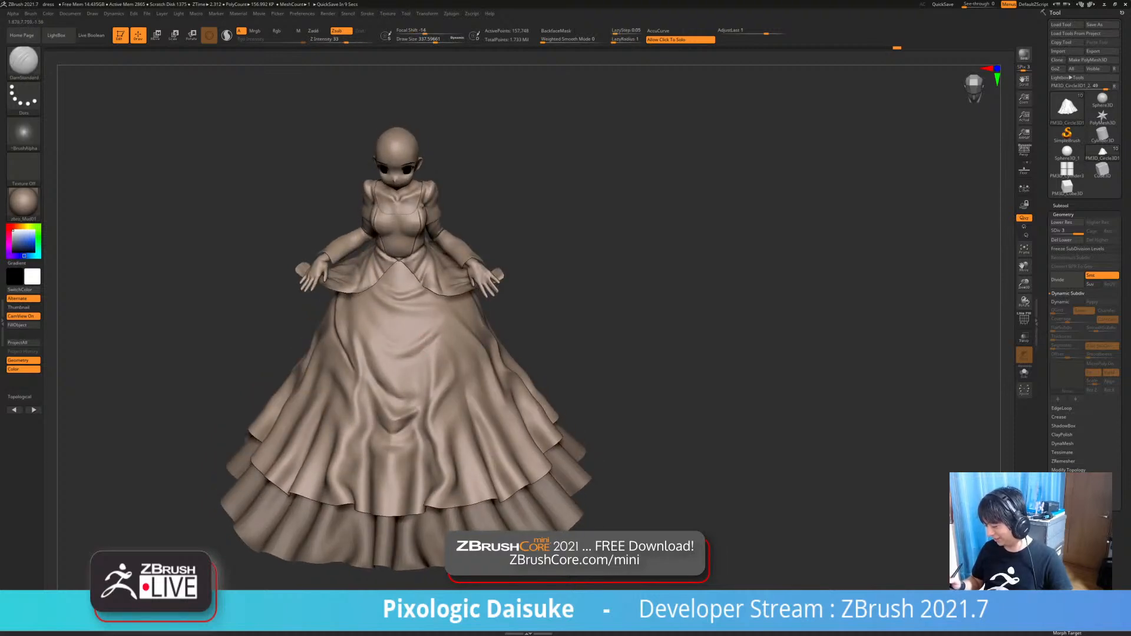
key("shift")
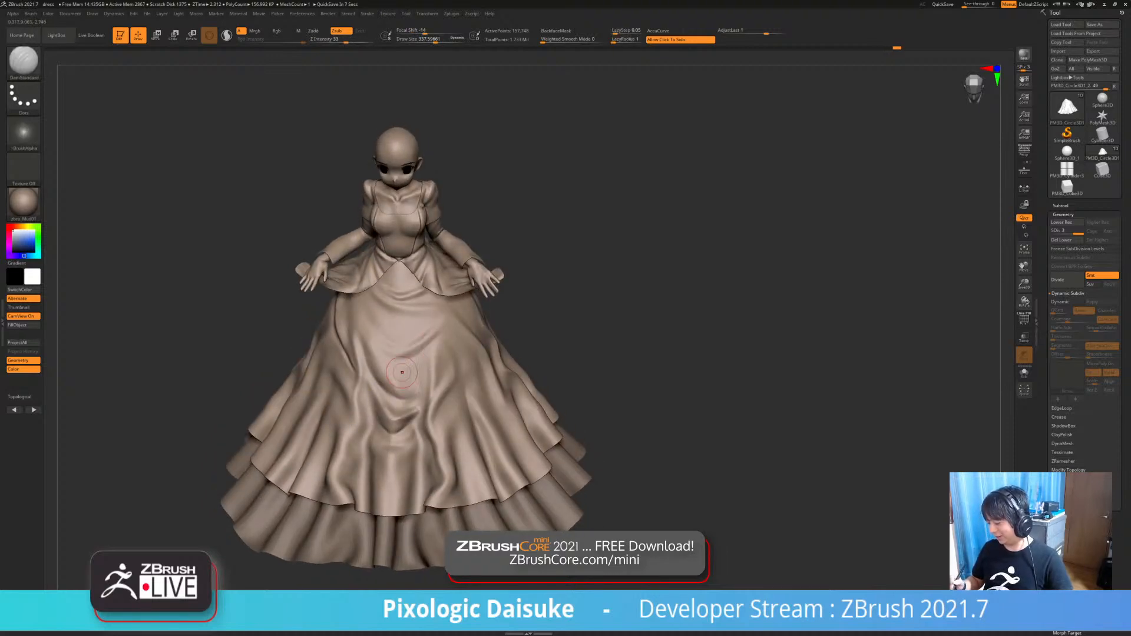
key("shift")
- Smooth the fold beside the pinched crease on the character's right side and return to the straight front view
mouse_move(498, 328)
right_mouse_down()
mouse_move(525, 331)
mouse_move(499, 308)
mouse_move(387, 313)
right_mouse_up()
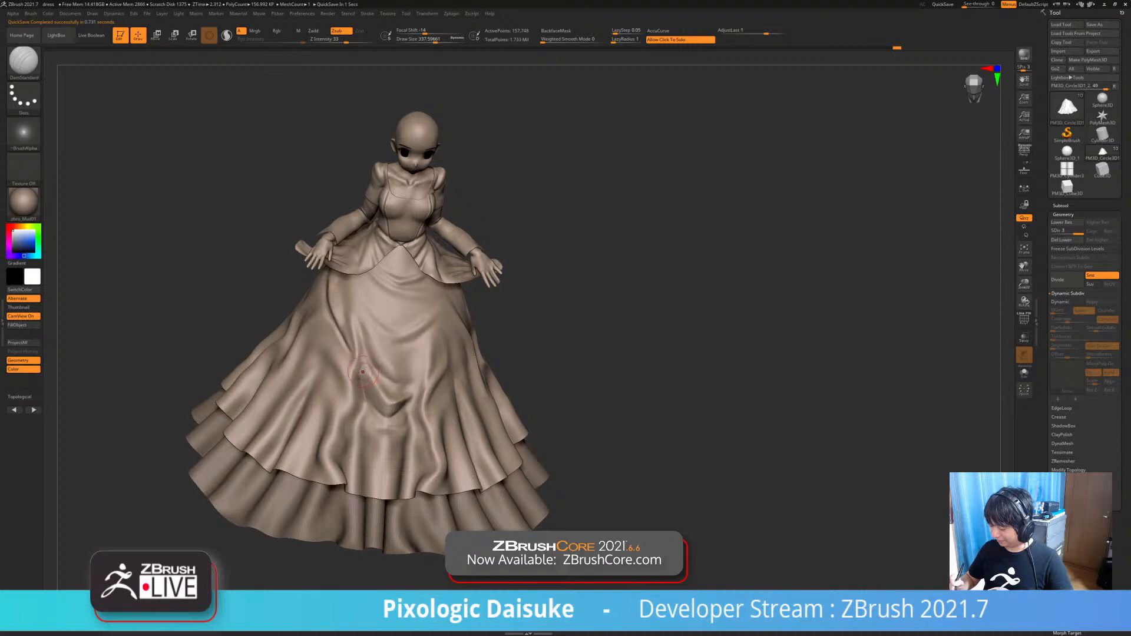
left_click_drag(363, 372, 364, 399, "shift")
key("shift")
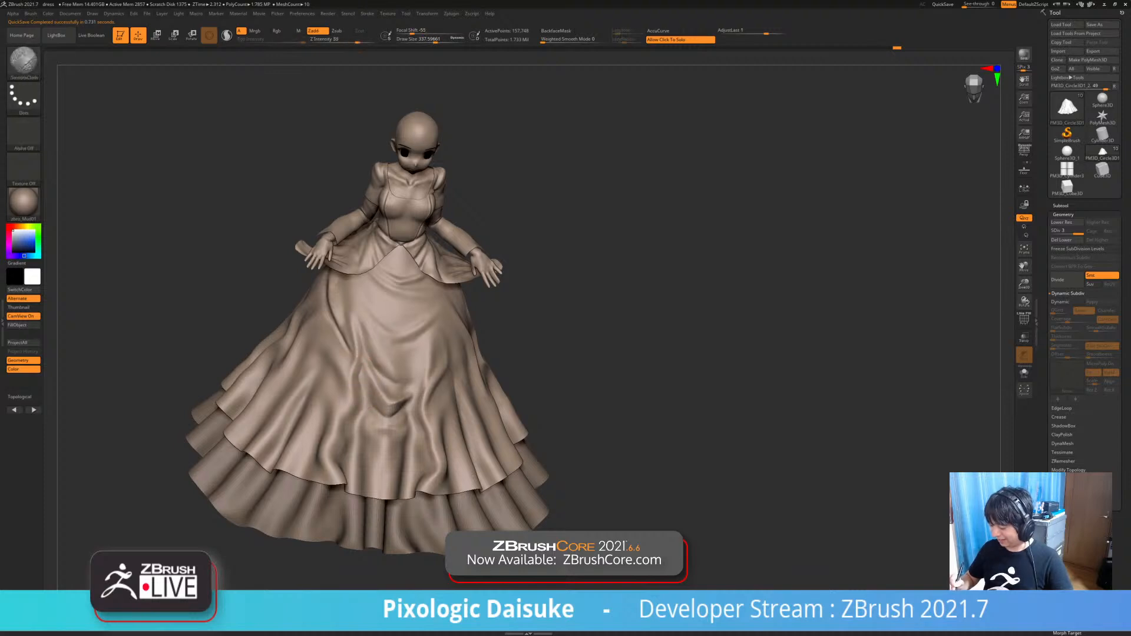
left_click_drag(613, 442, 668, 355, "shift")
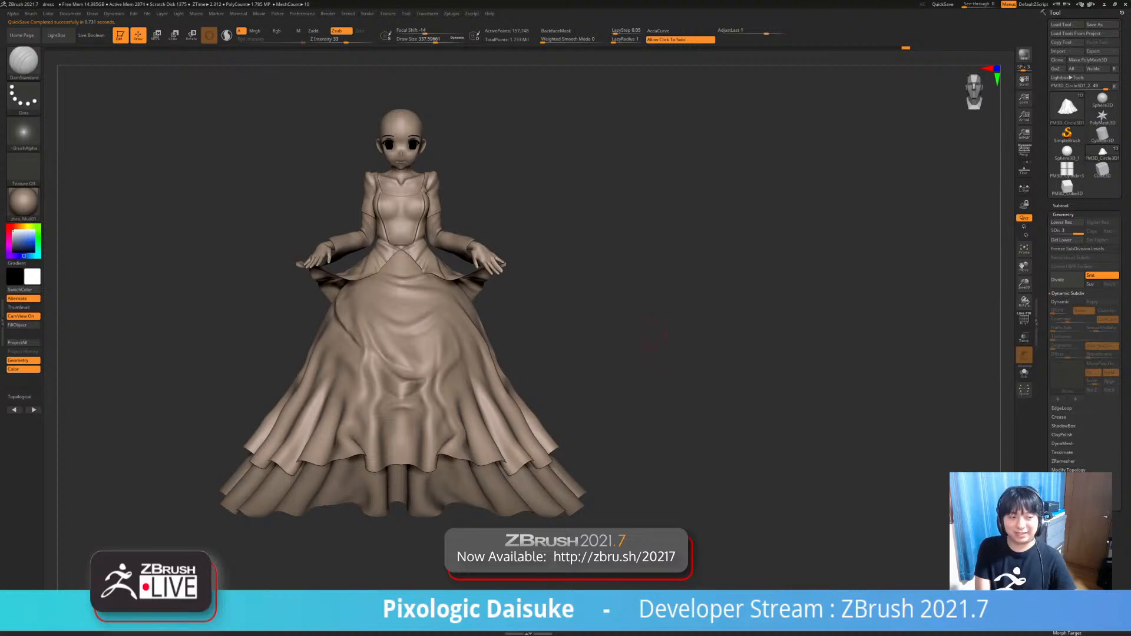